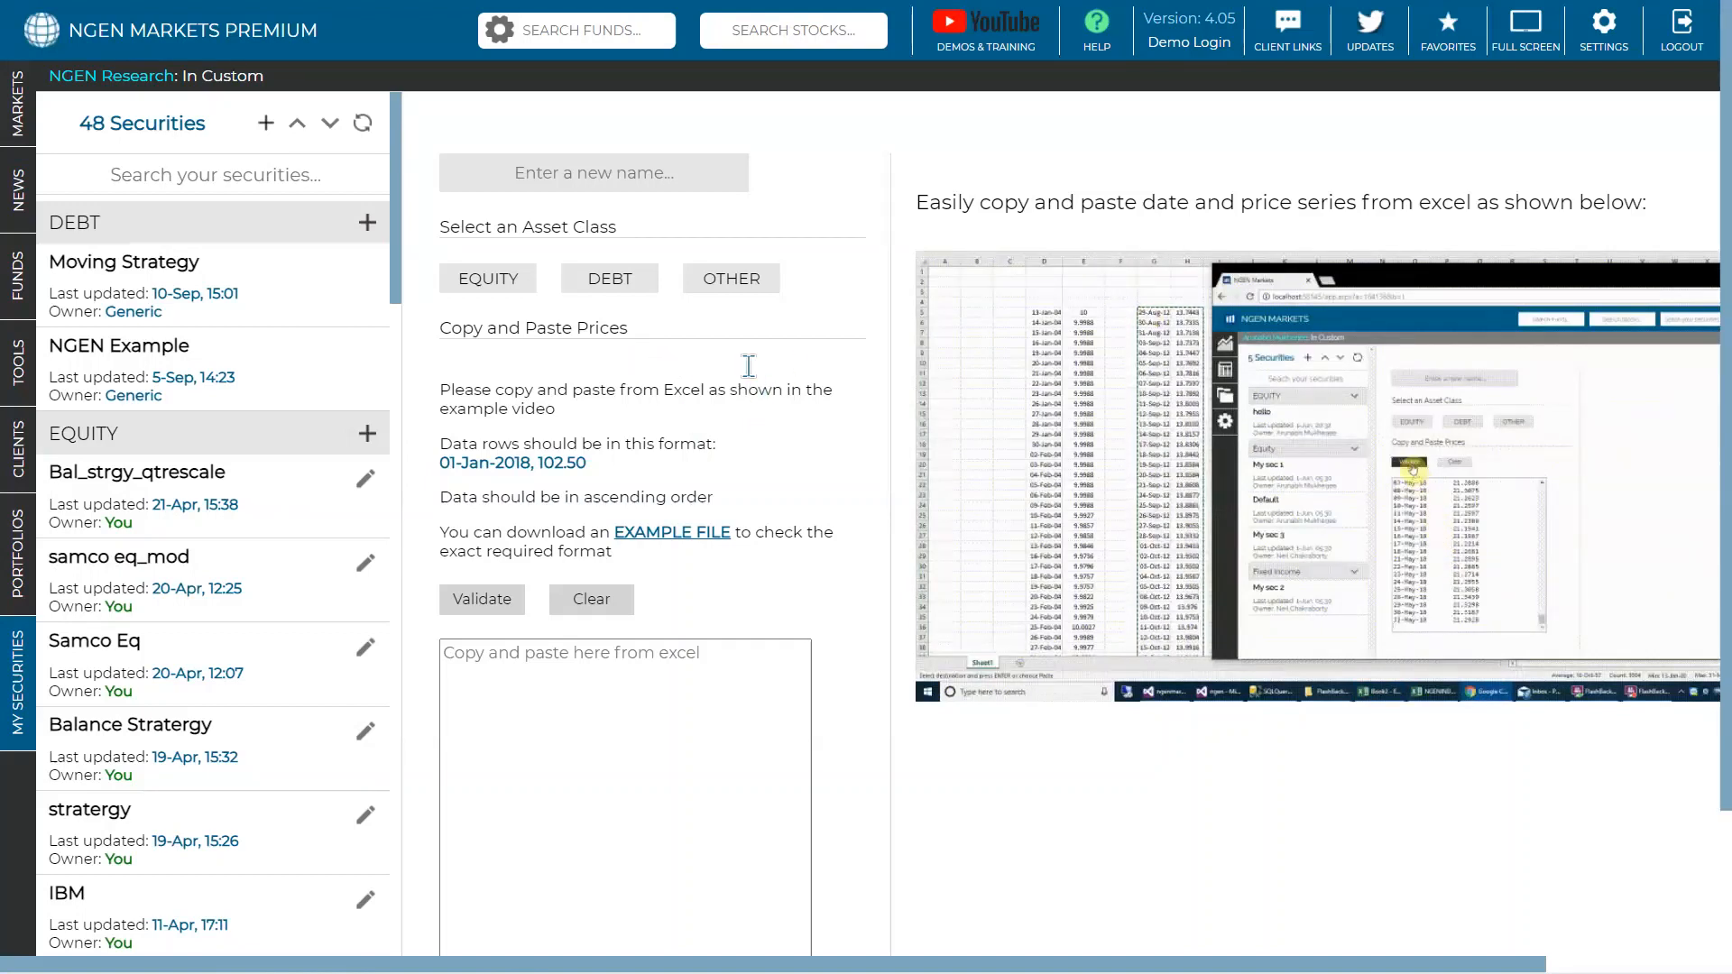
- Exit NGEN Markets' full-screen view and switch to the Gold Jun 22 Excel workbook
{"action": "left_click", "coordinate": [1525, 41]}
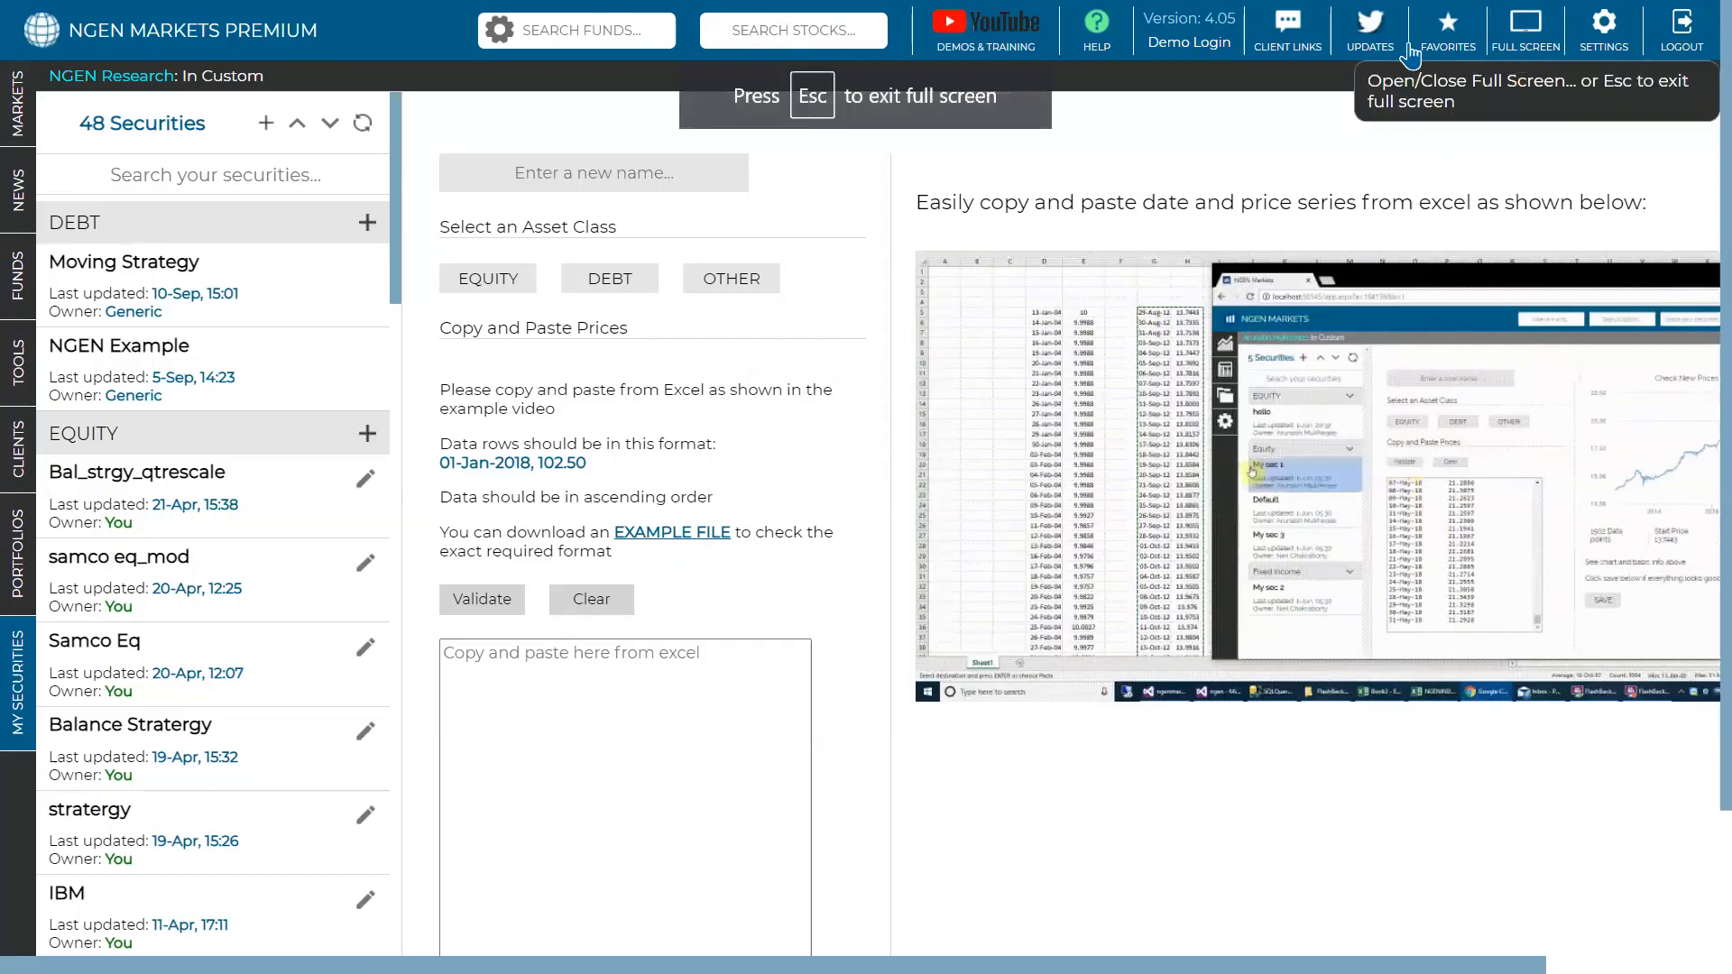
{"action": "left_click", "coordinate": [865, 99]}
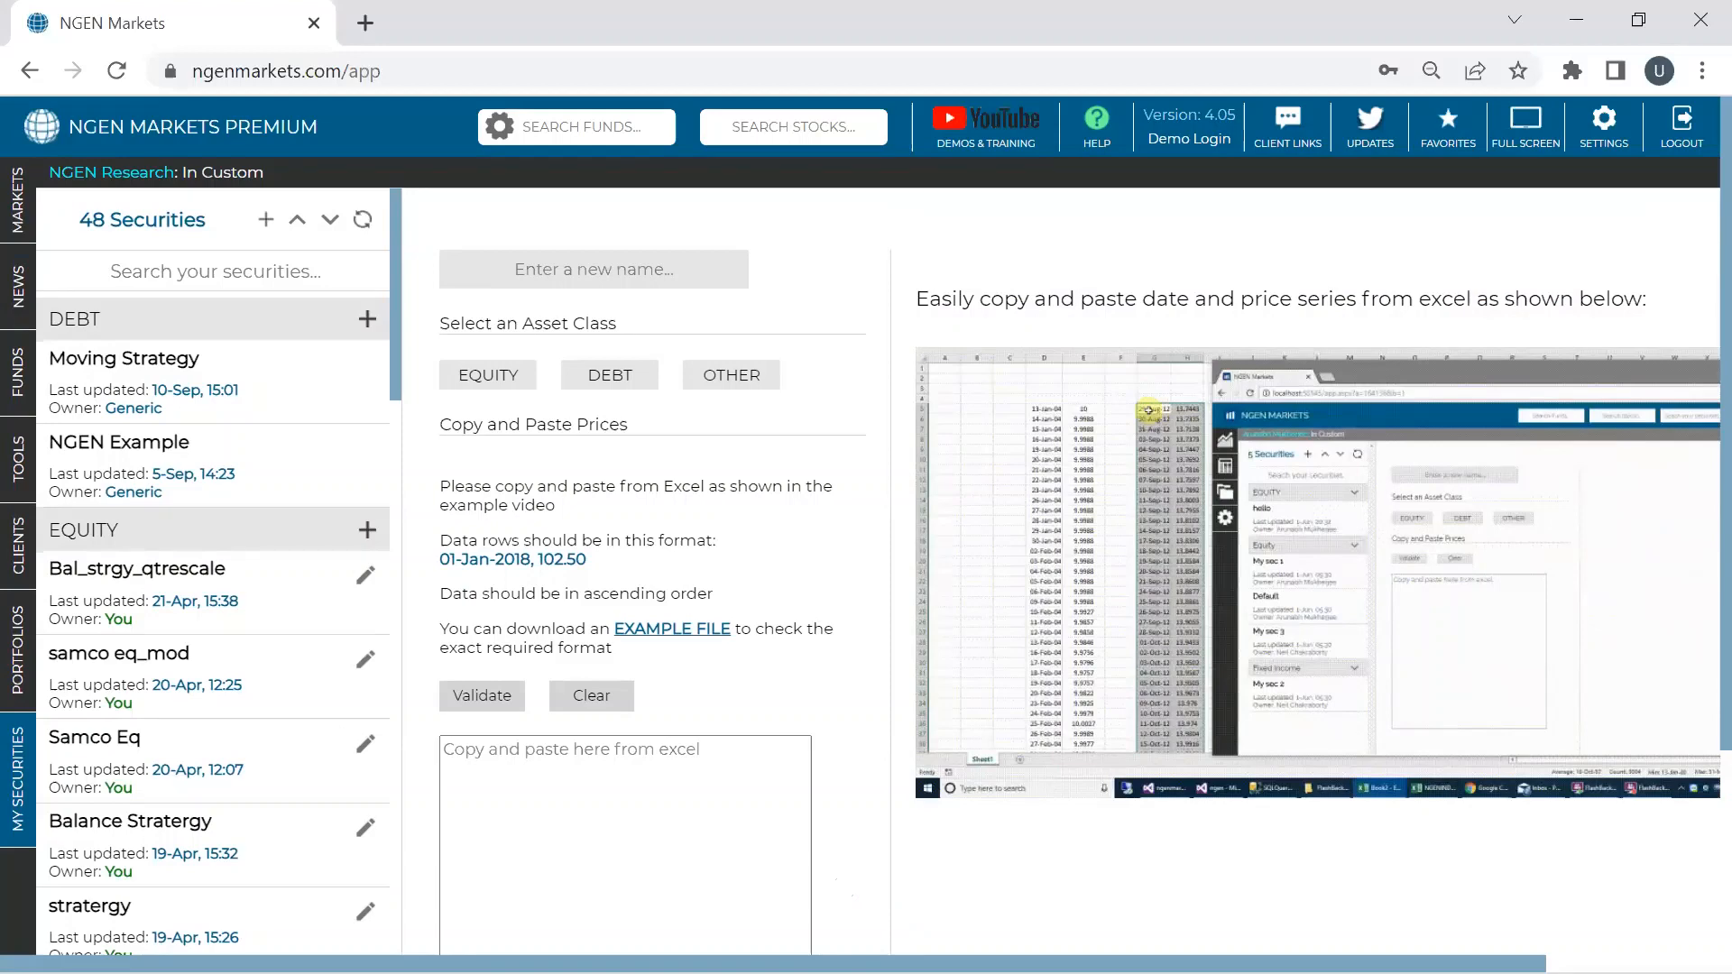
{"action": "left_click", "coordinate": [1133, 943]}
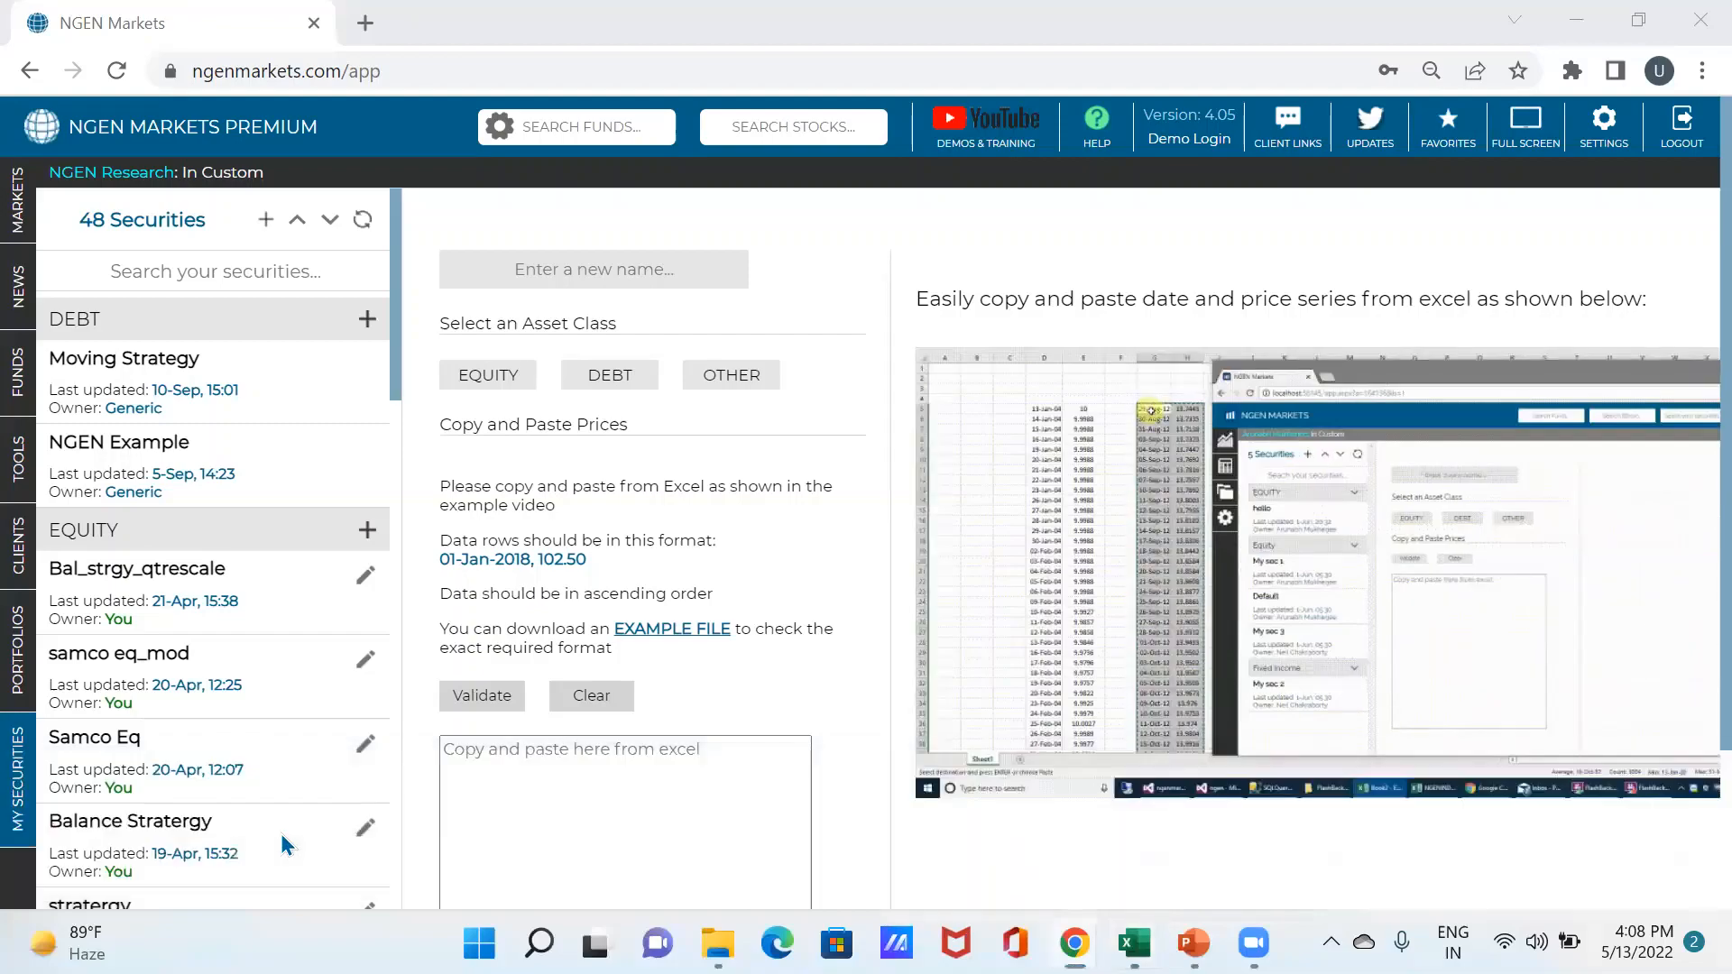
{"action": "left_click", "coordinate": [280, 832]}
- Check the first Gold row (date and 1142.6) and confirm cell A2 keeps the Date format
{"action": "scroll", "coordinate": [1634, 707], "scroll_direction": "up", "scroll_amount": 6}
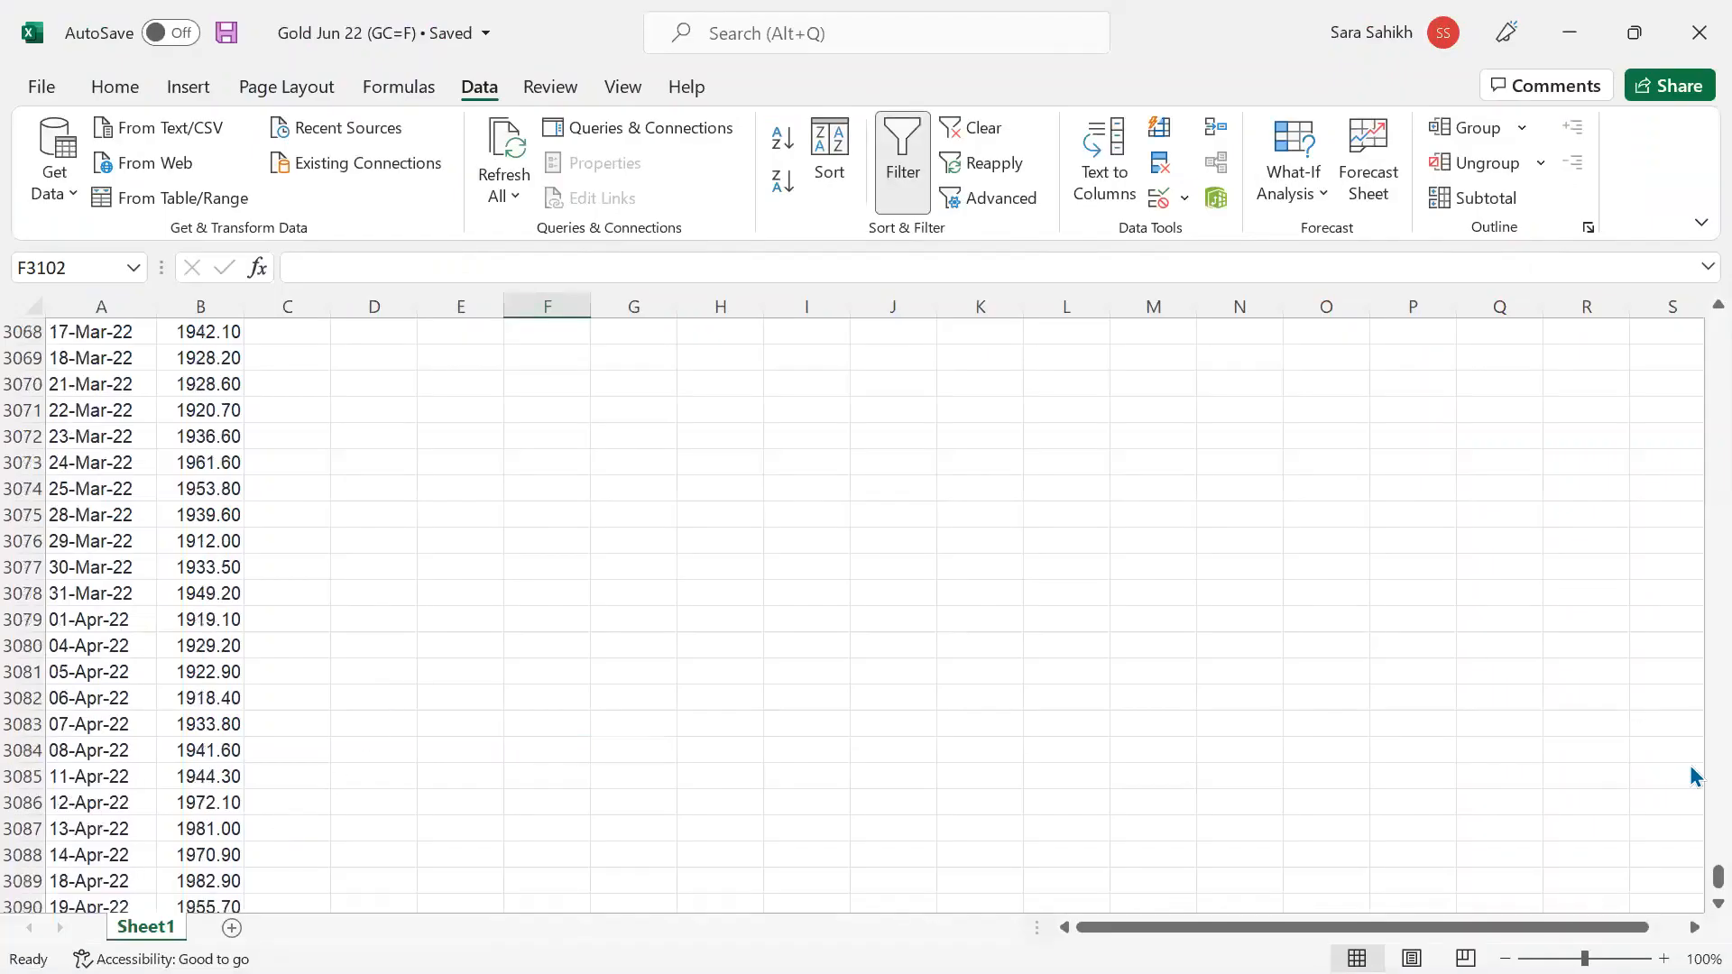
{"action": "left_click_drag", "start_coordinate": [1704, 882], "coordinate": [1693, 279]}
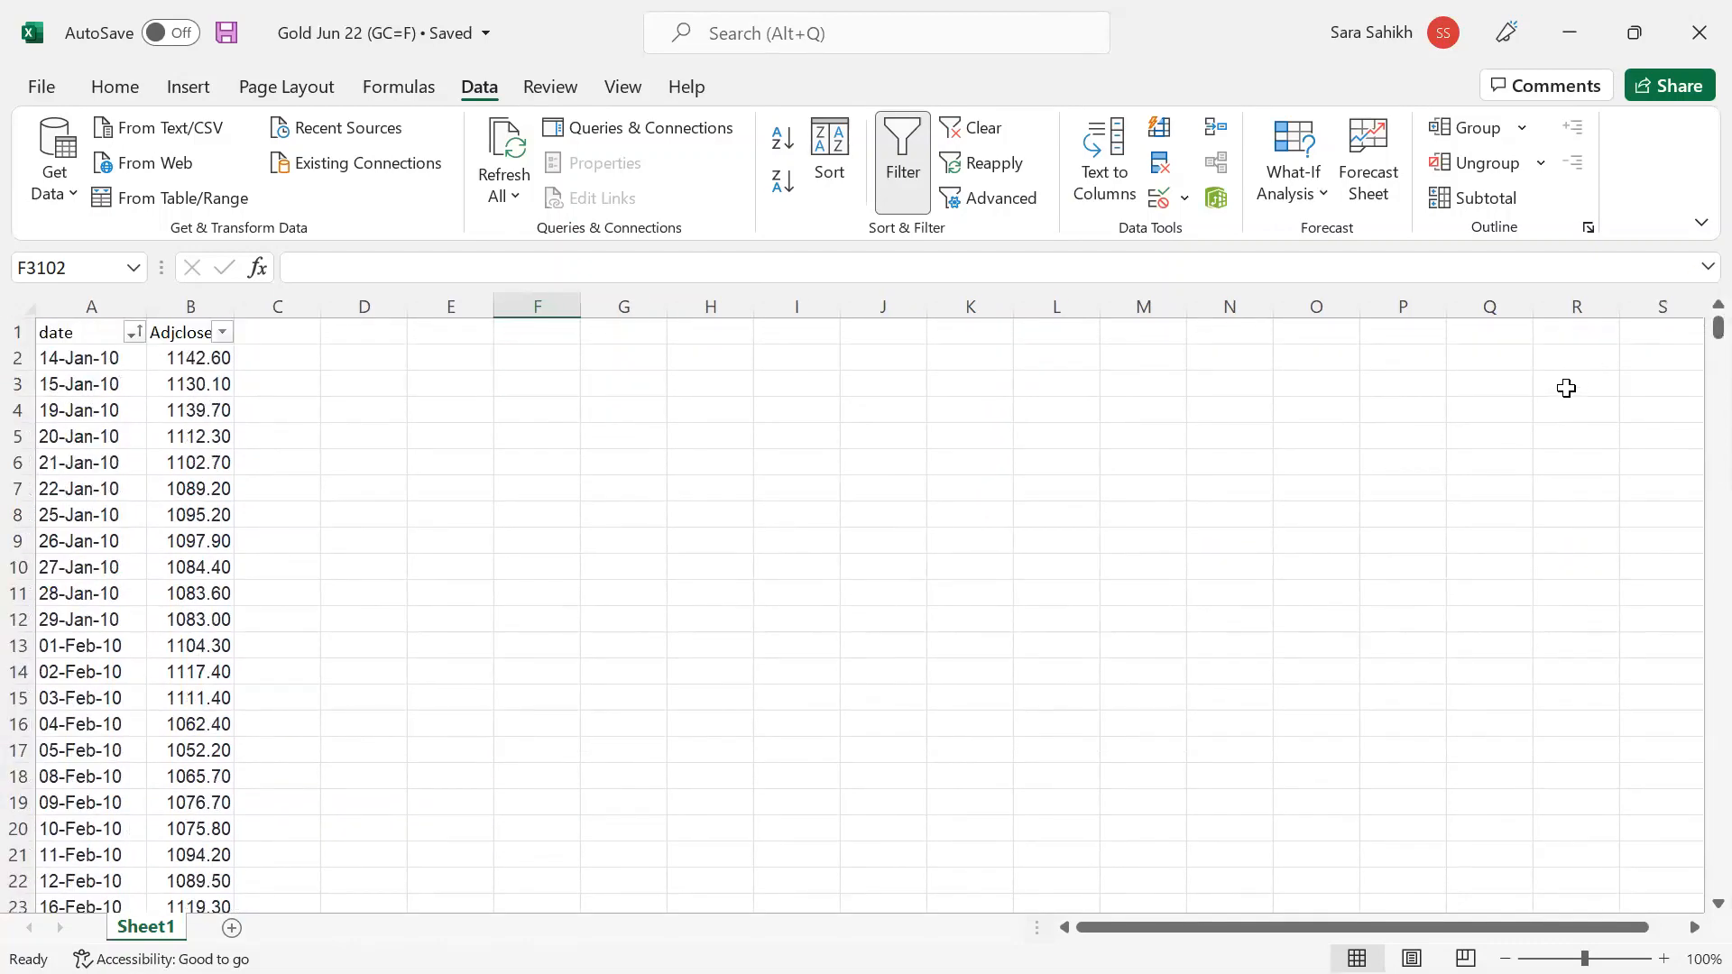
{"action": "left_click", "coordinate": [86, 363]}
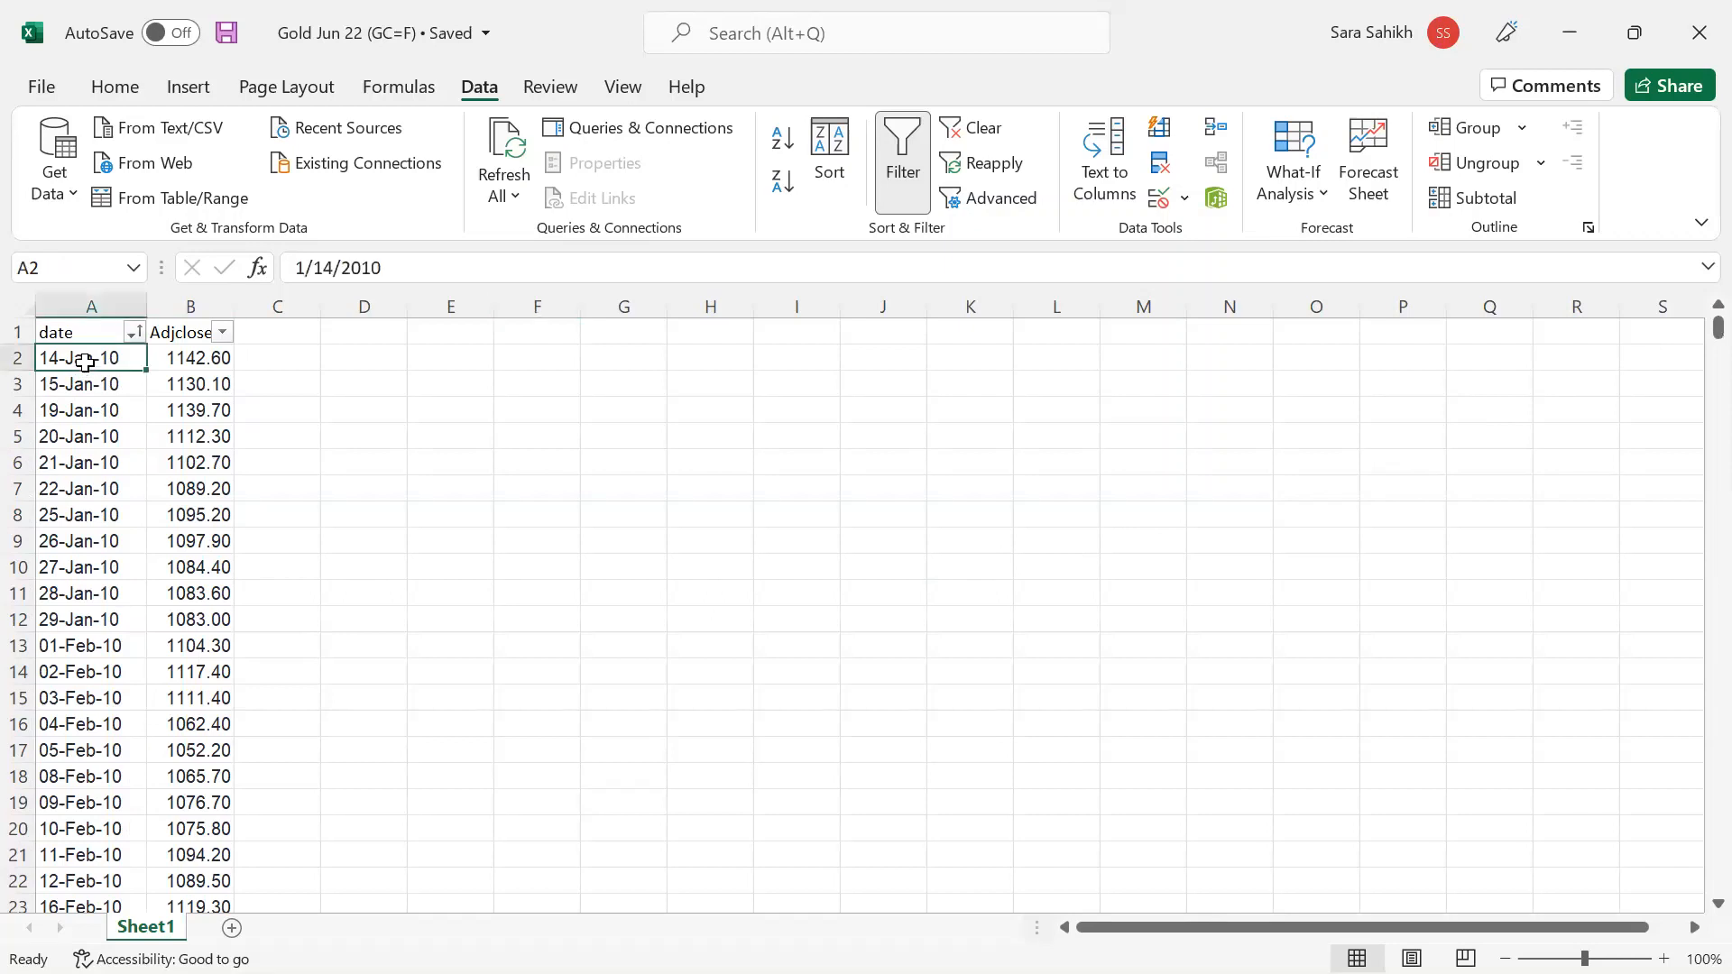
{"action": "left_click", "coordinate": [209, 360]}
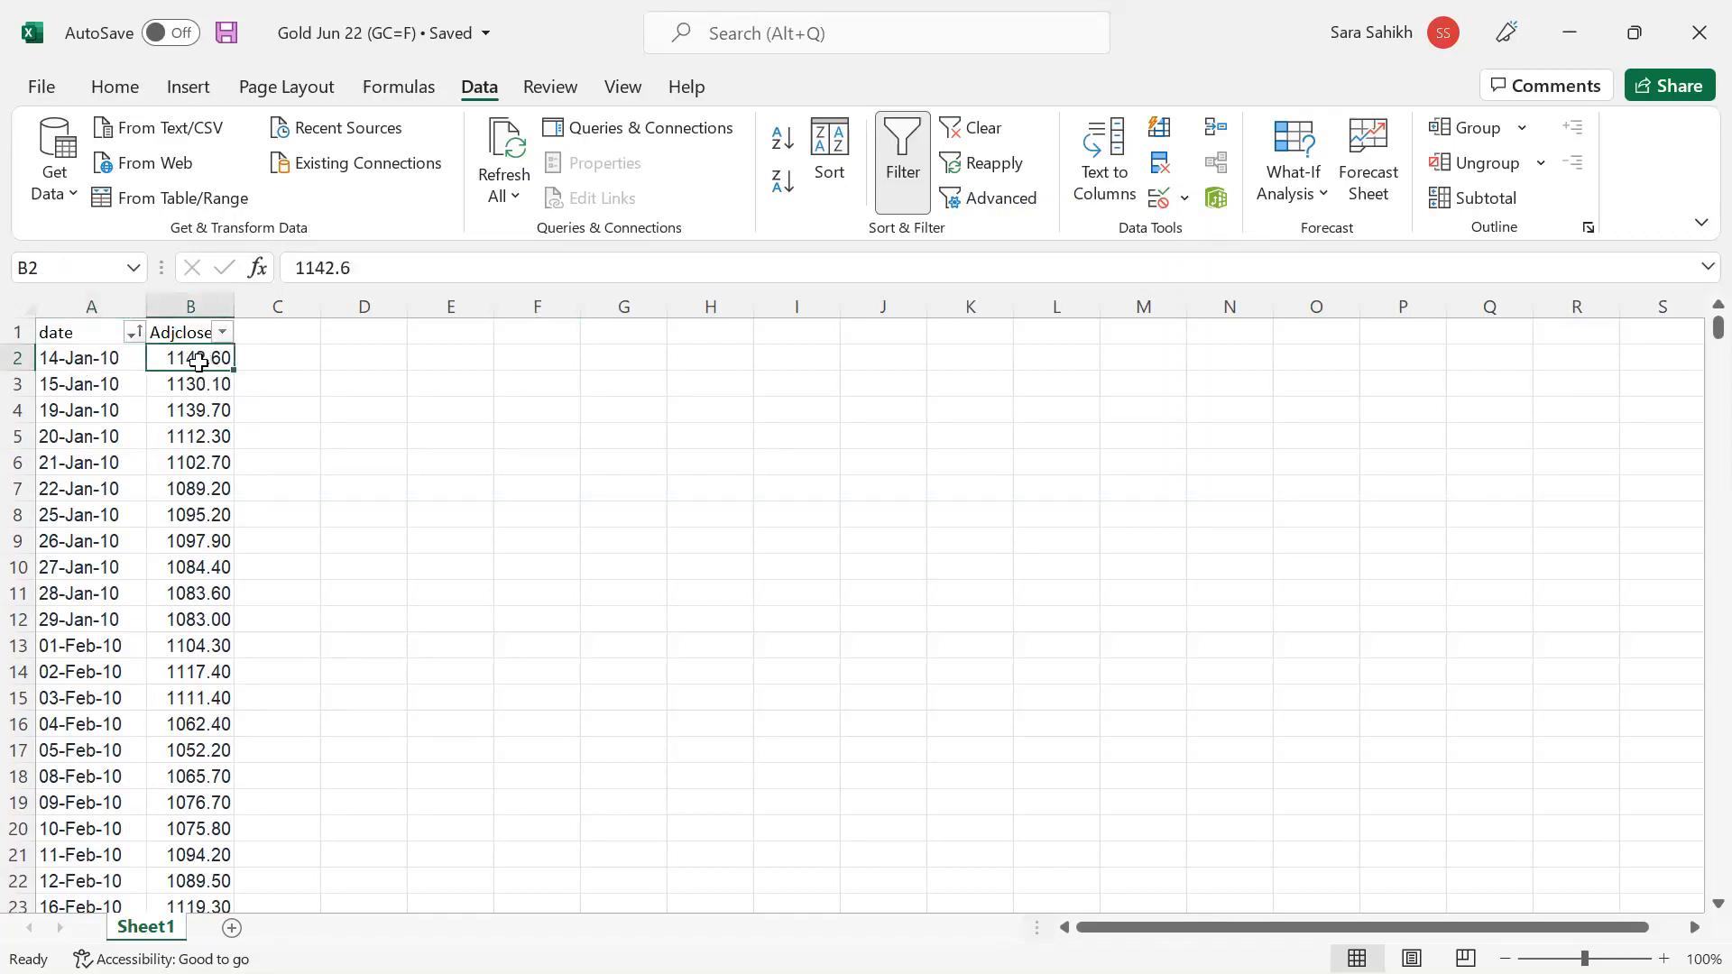
{"action": "left_click", "coordinate": [86, 359]}
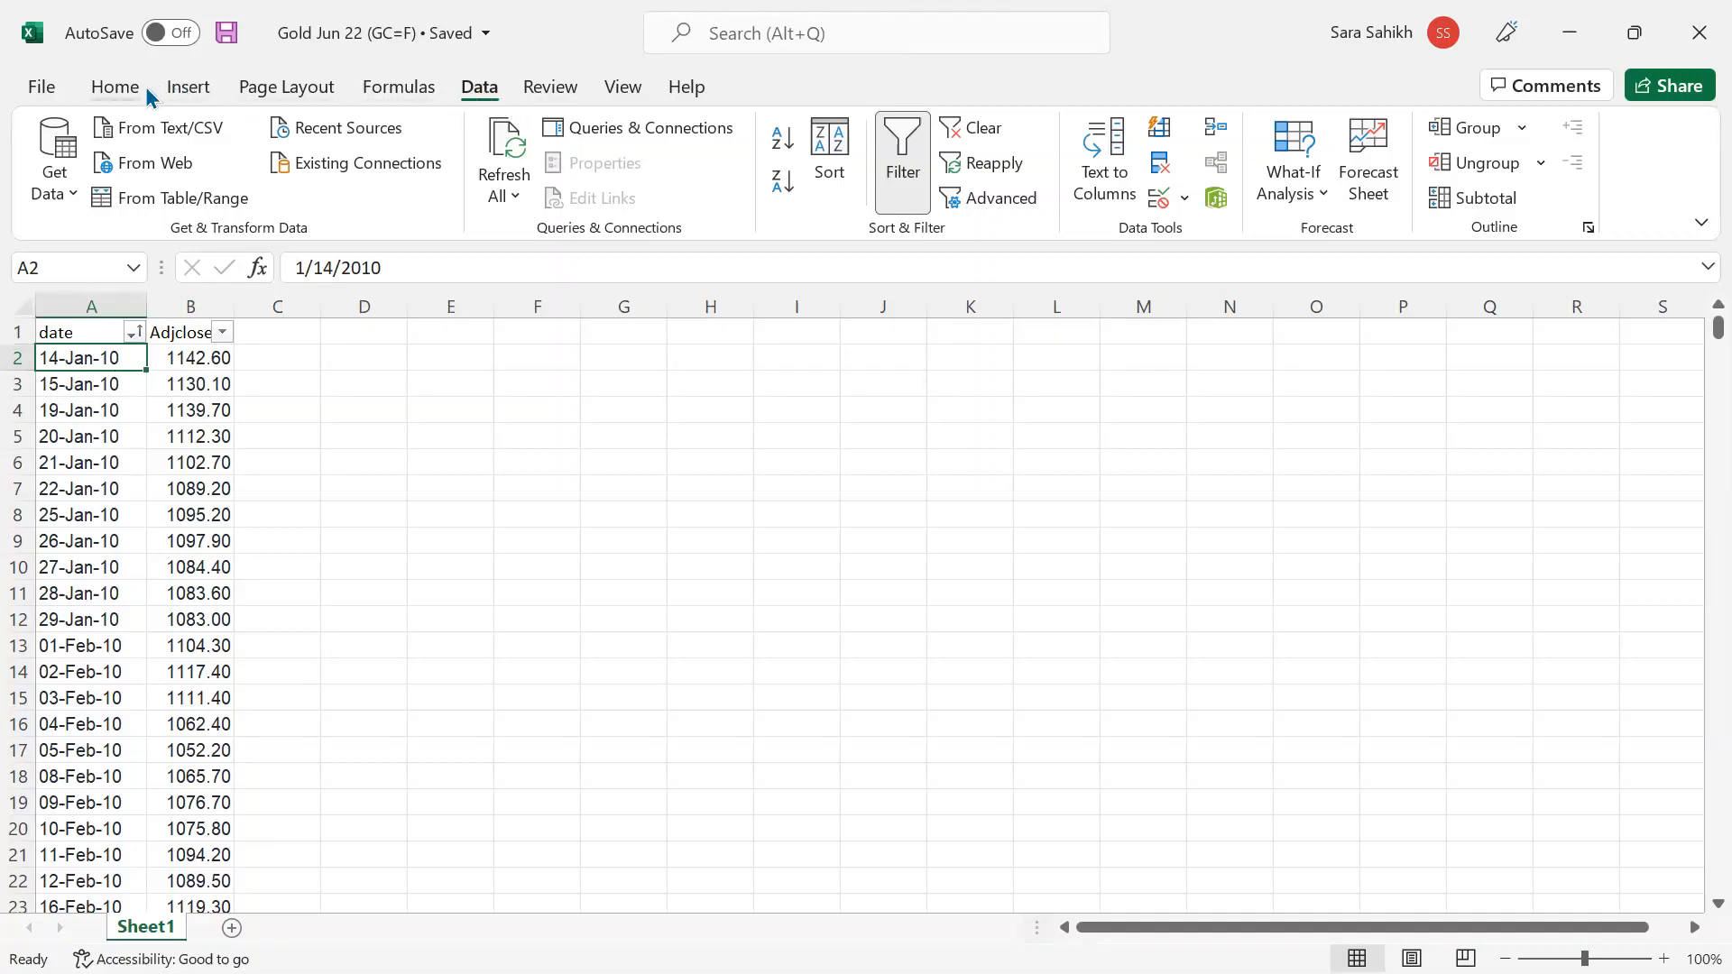
{"action": "left_click", "coordinate": [101, 90]}
{"action": "left_click", "coordinate": [1008, 140]}
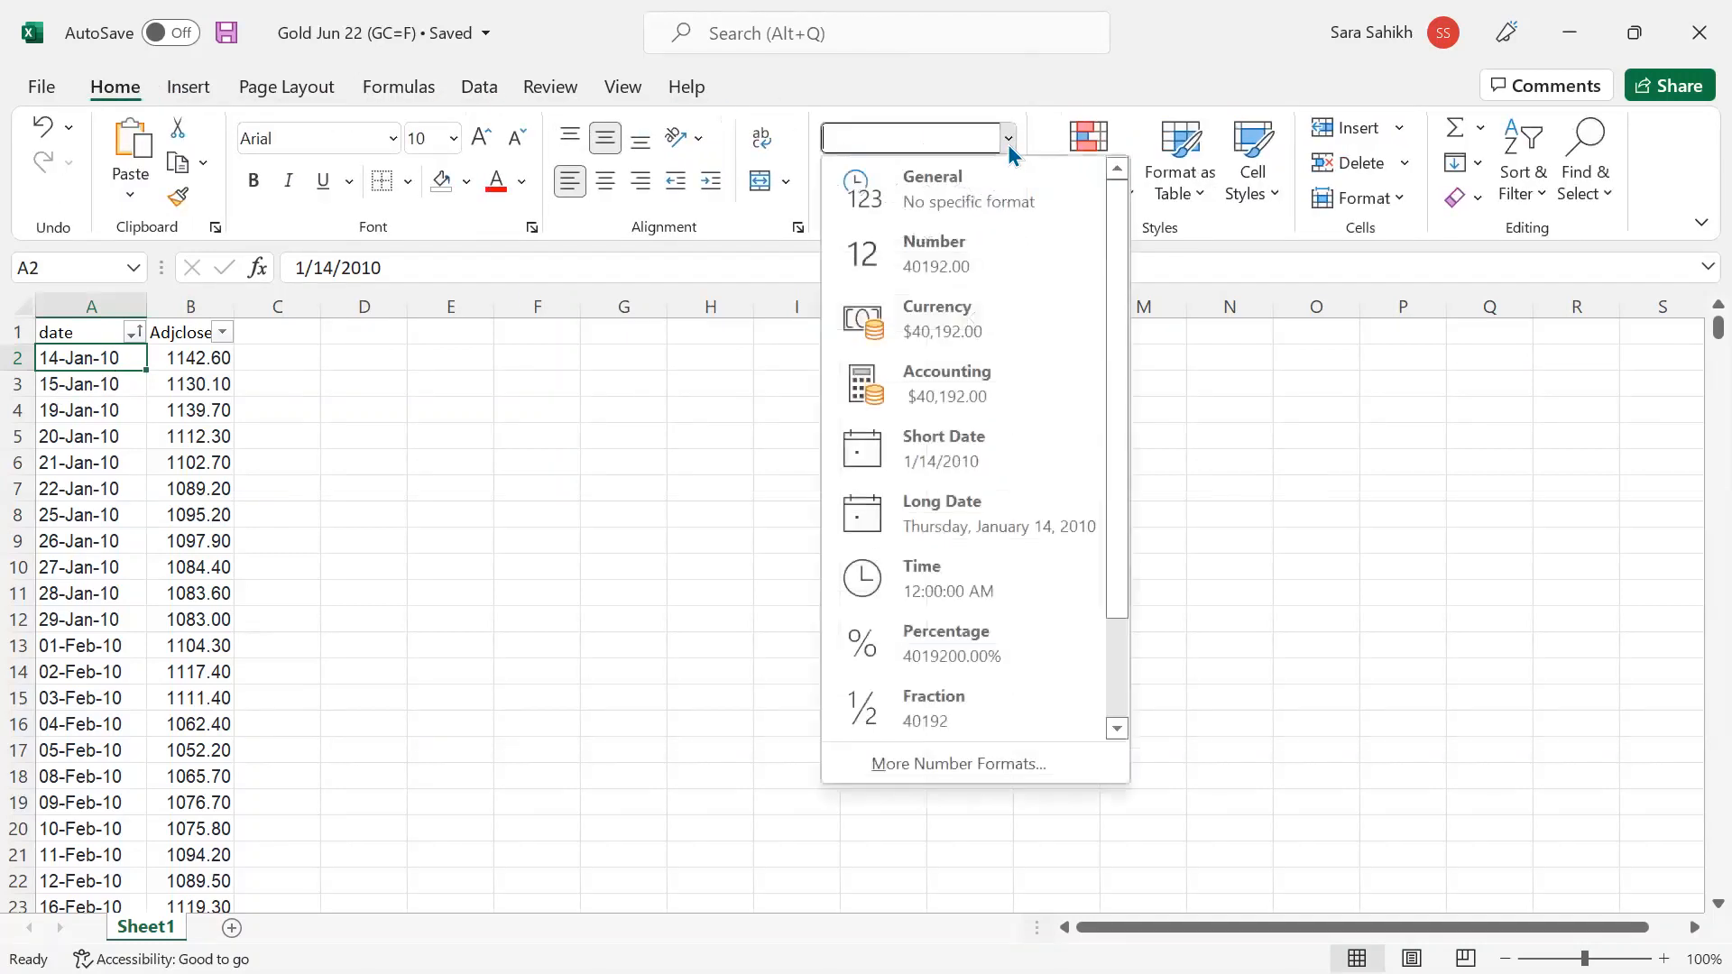
{"action": "left_click", "coordinate": [1008, 144]}
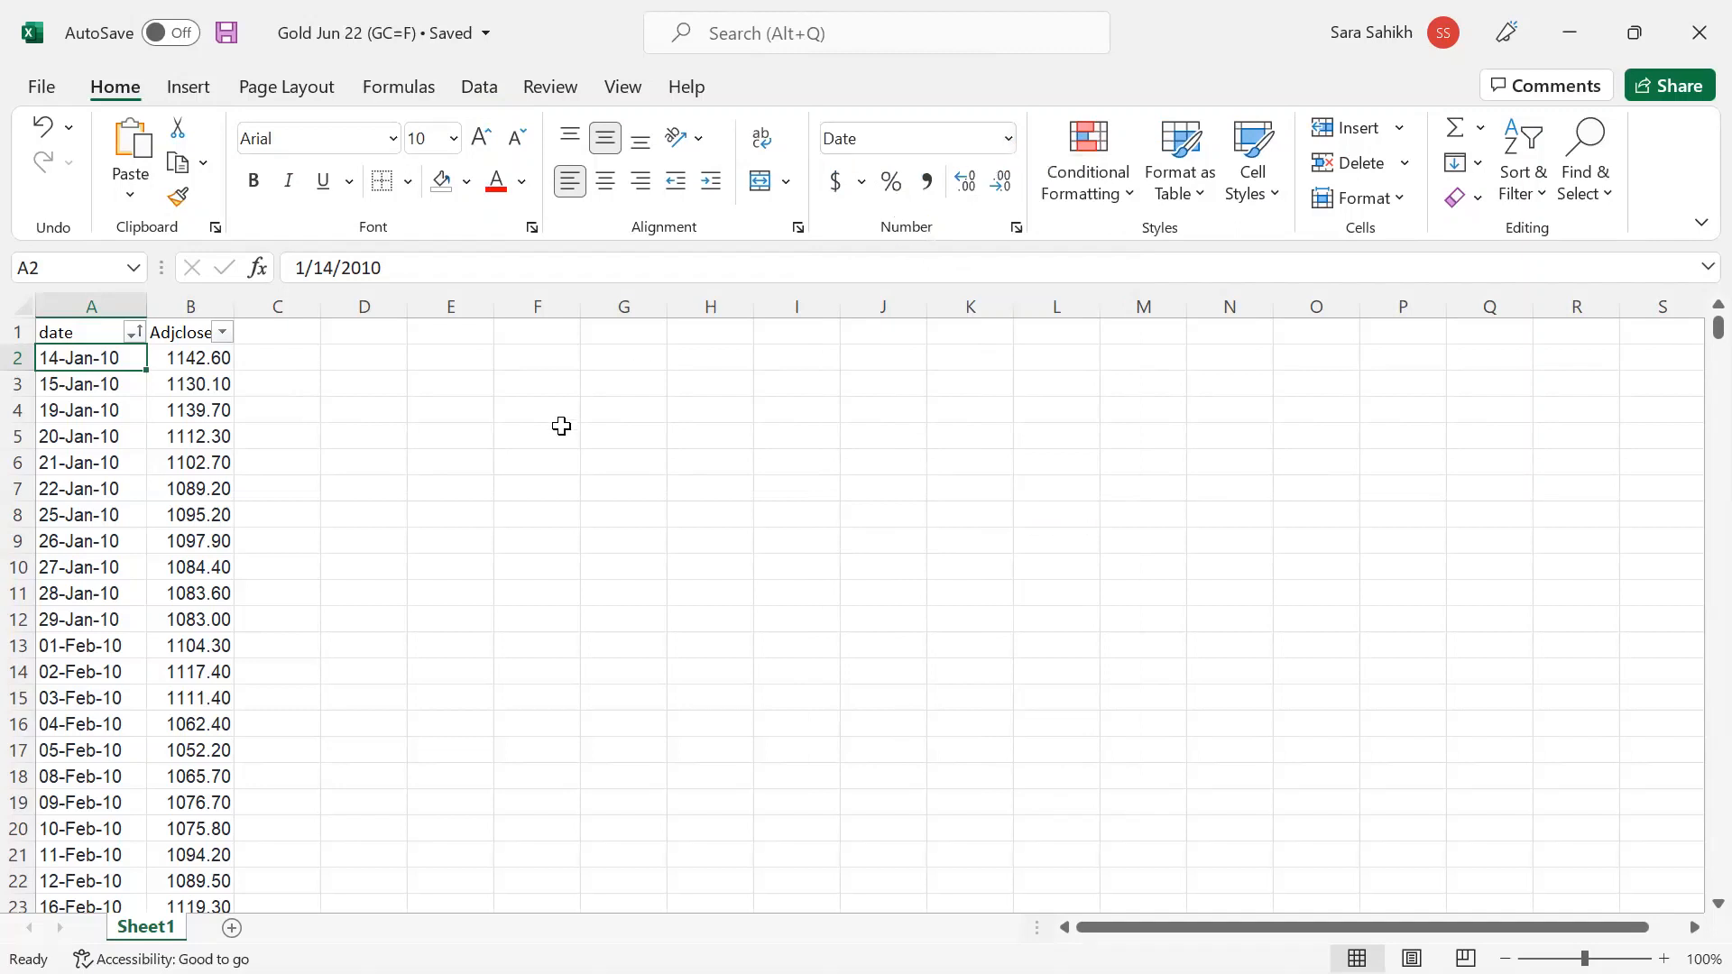
- Select and copy the Gold Jun 22 dates and prices in A2:B3107
{"action": "key", "text": "shift+Right"}
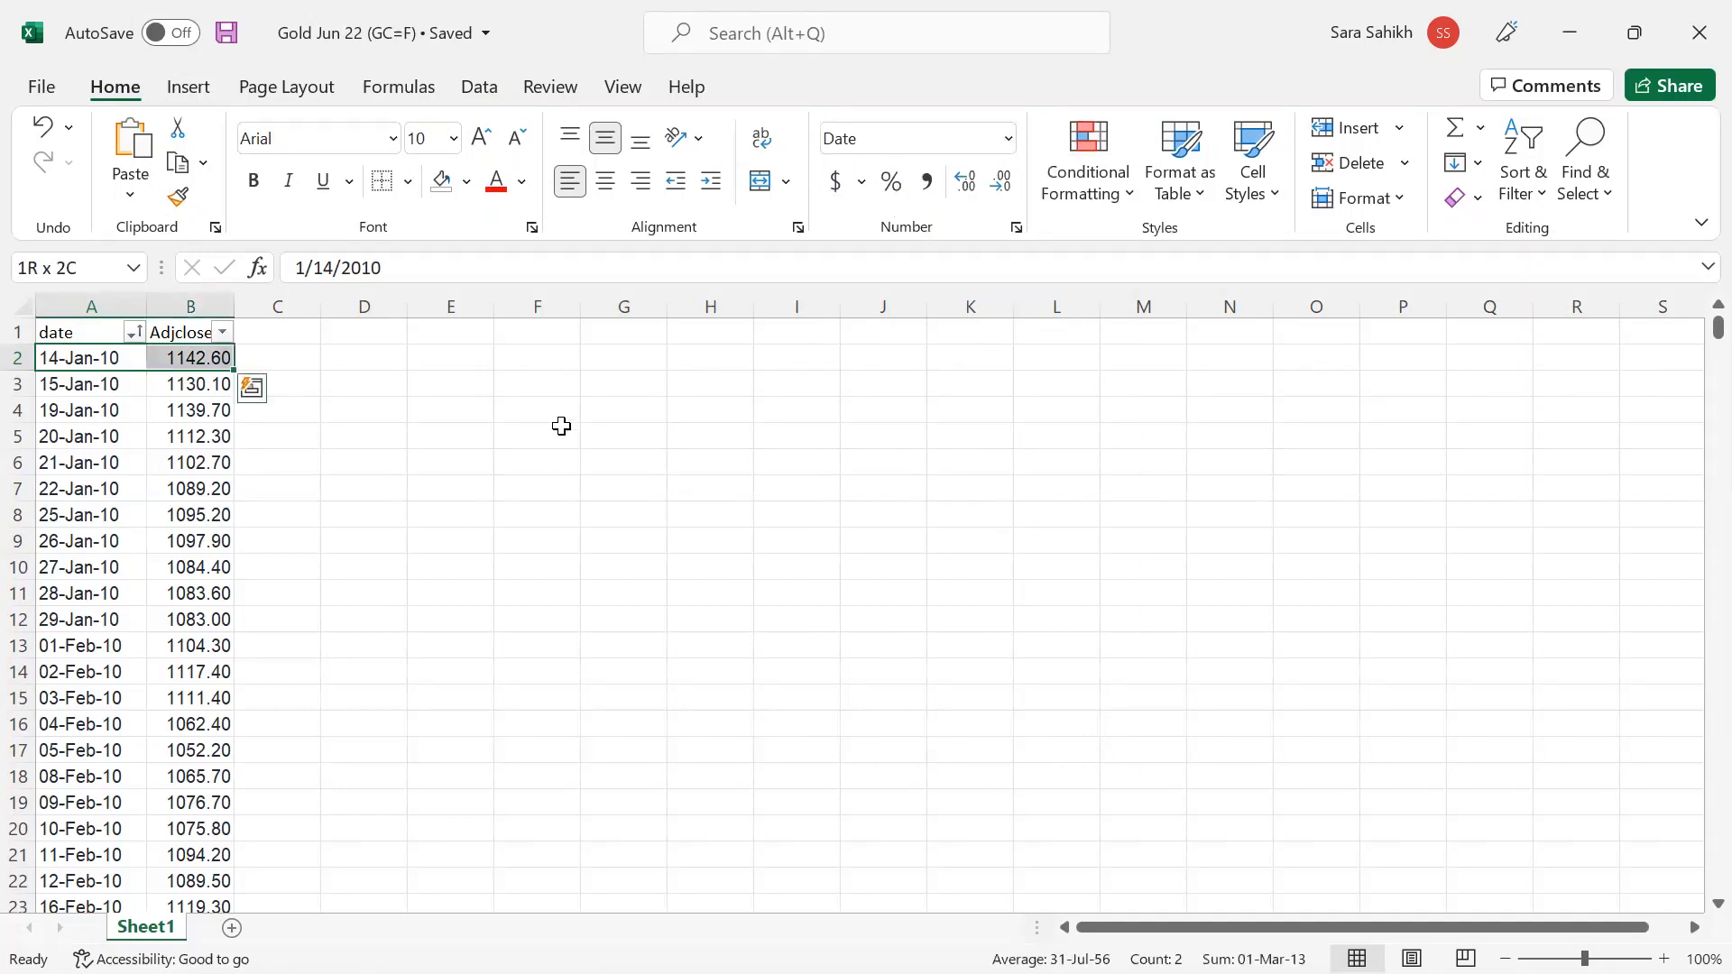
{"action": "key", "text": "ctrl+shift+Down"}
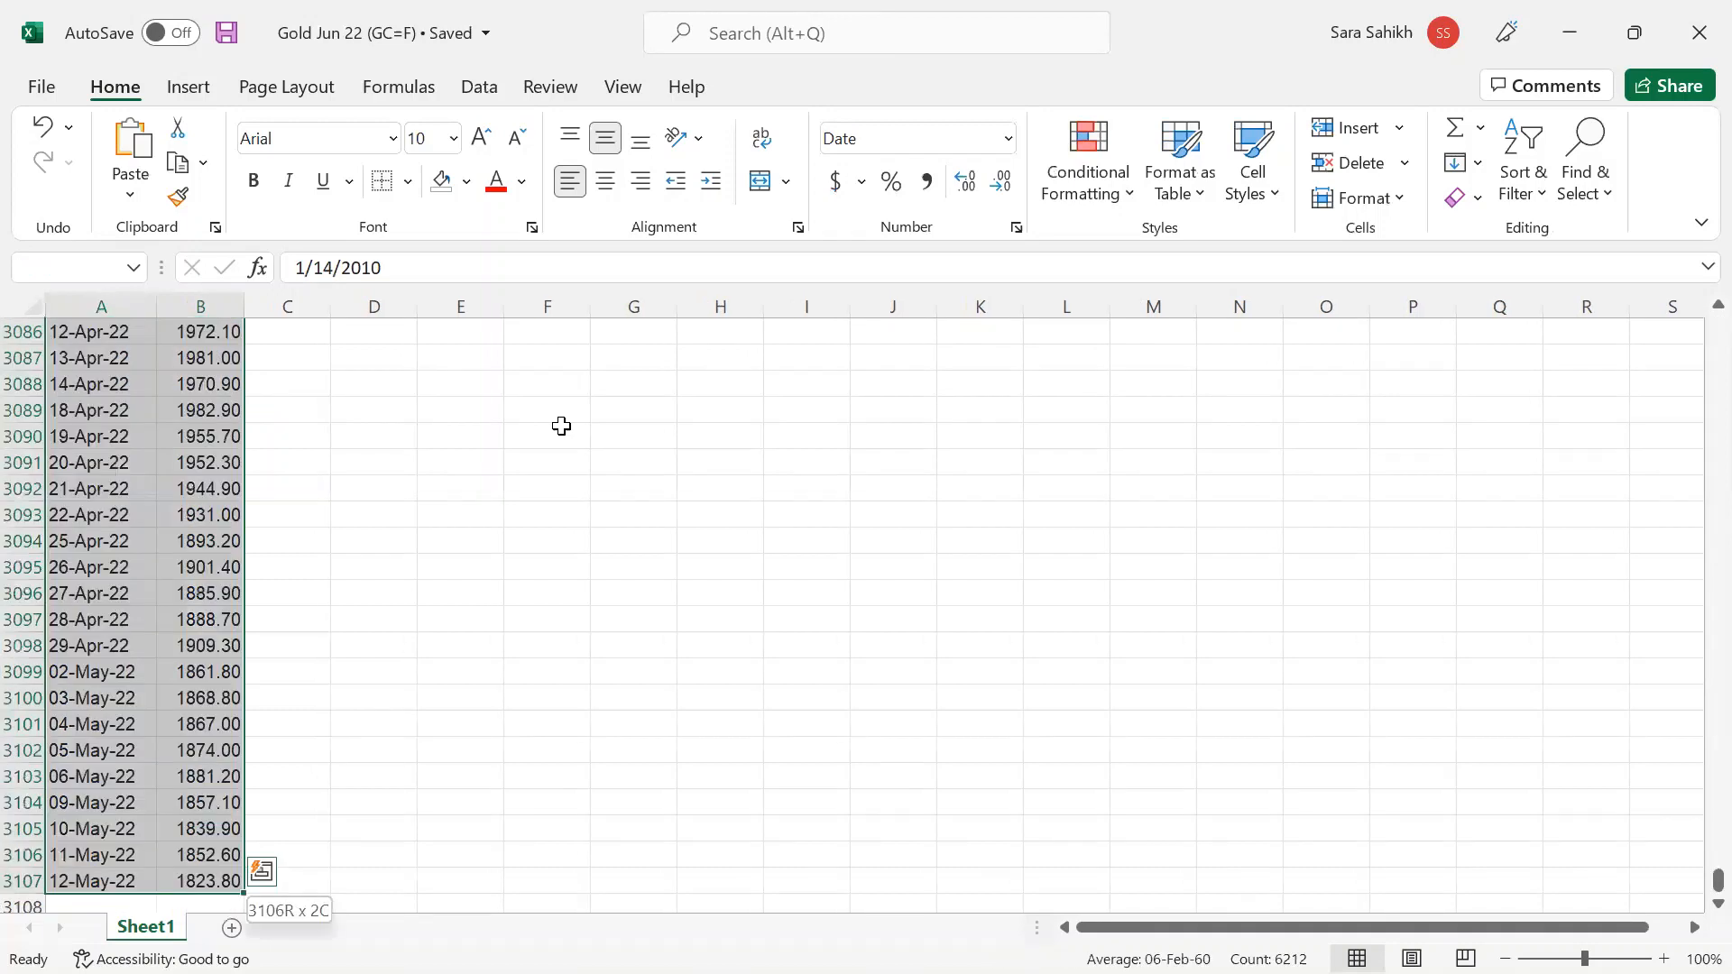
{"action": "key", "text": "ctrl+c"}
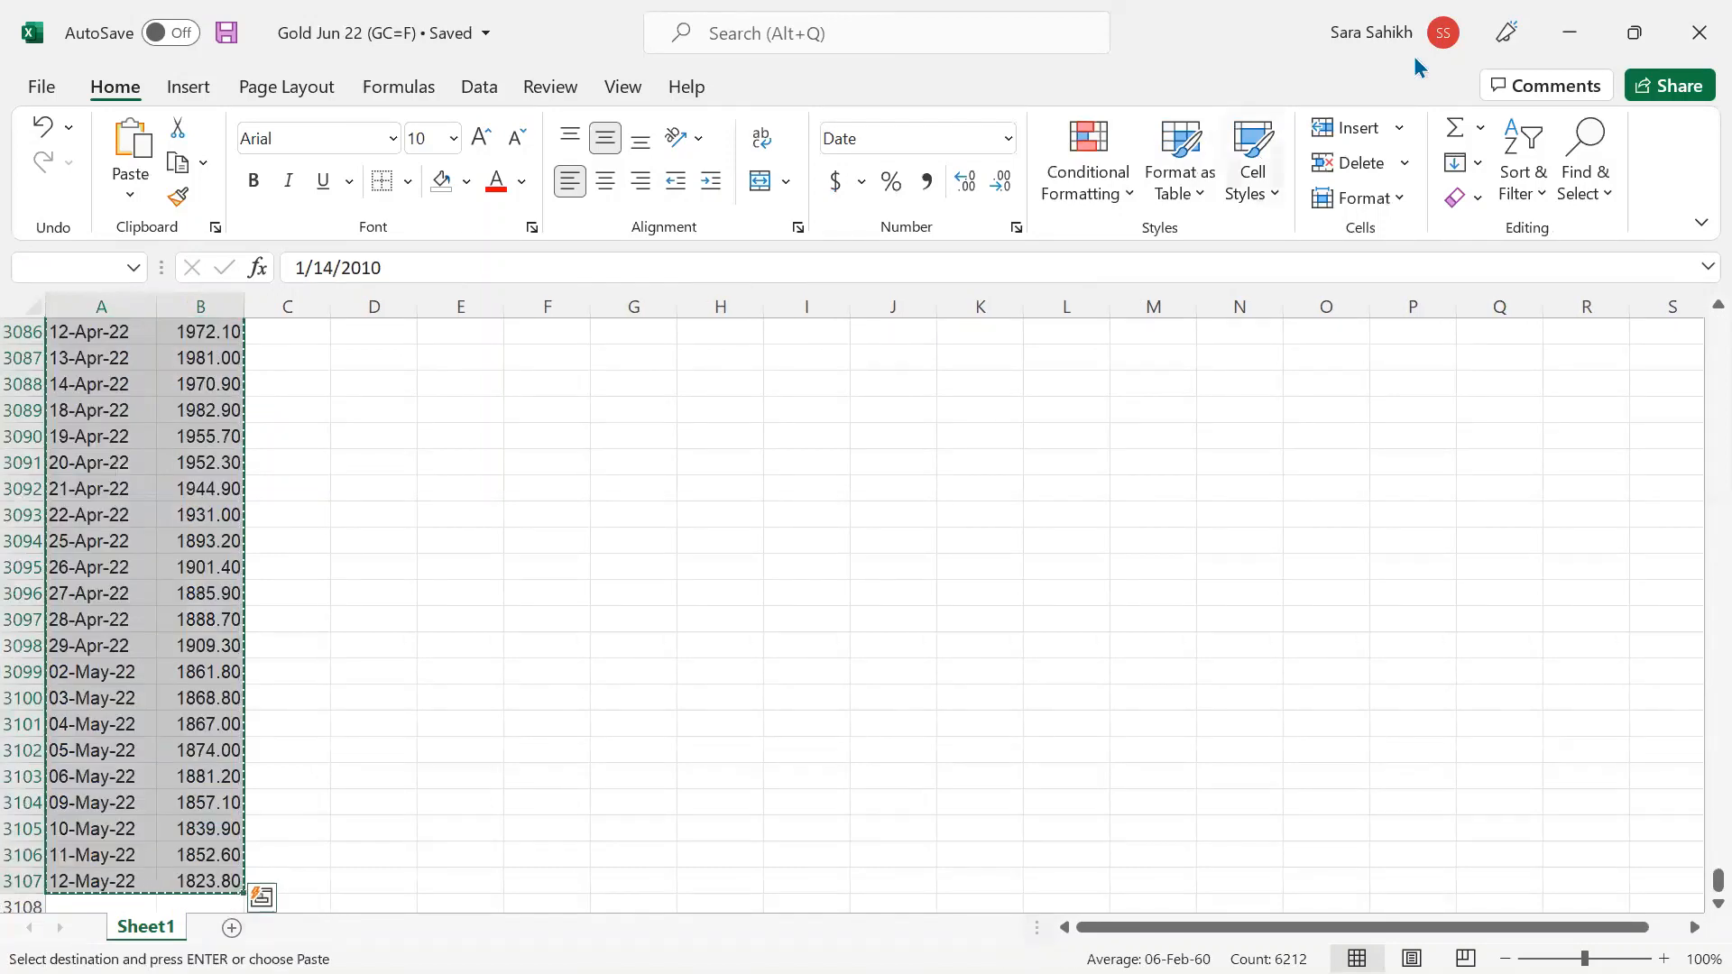
{"action": "scroll", "coordinate": [715, 617], "scroll_direction": "down", "scroll_amount": 3}
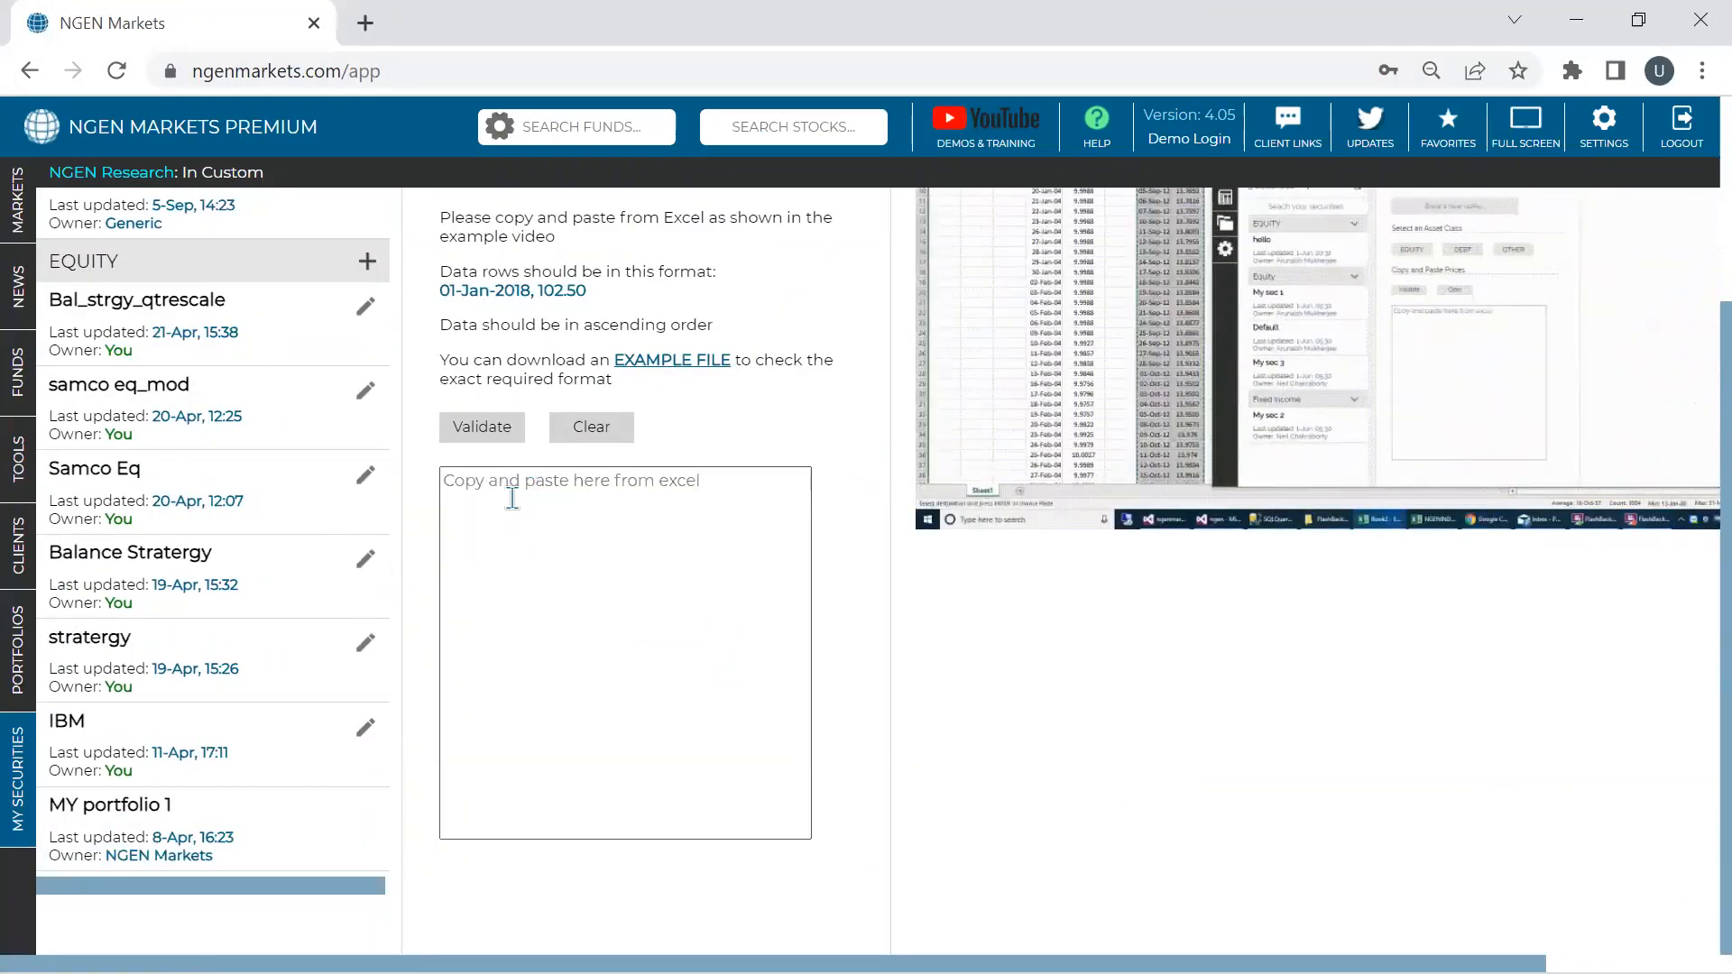
- Paste and validate the gold prices, reviewing the 3216-point chart from 1142.6 to 1823.8
{"action": "left_click", "coordinate": [595, 494]}
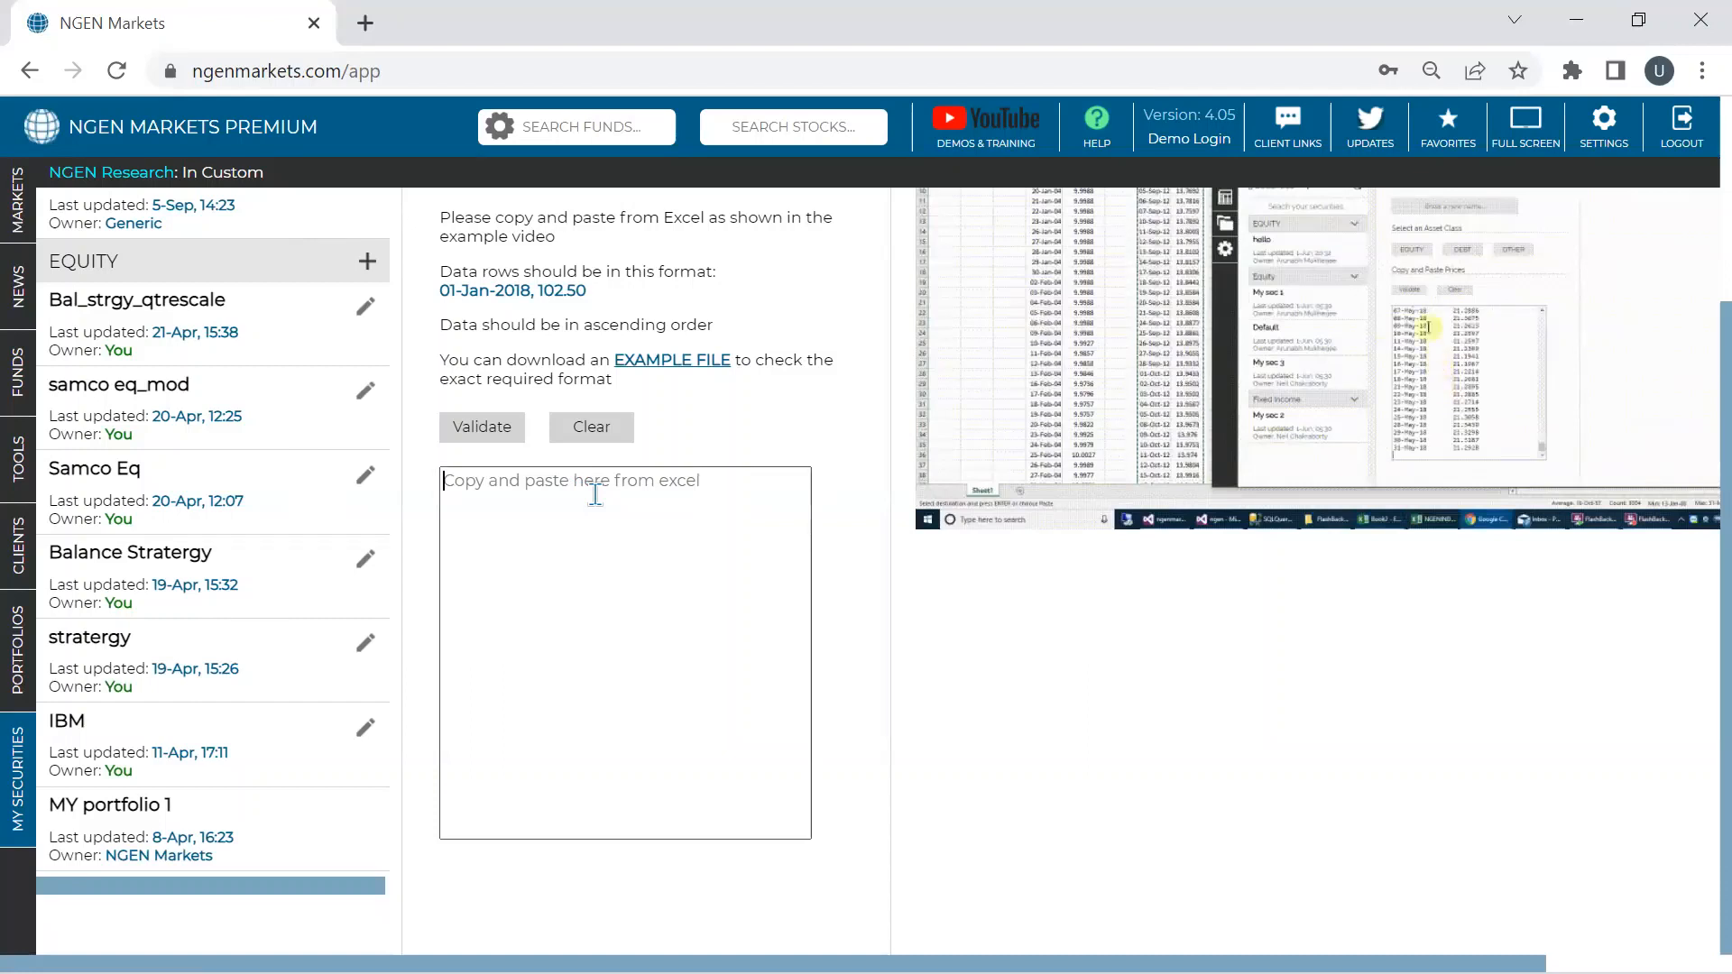
{"action": "key", "text": "ctrl+v"}
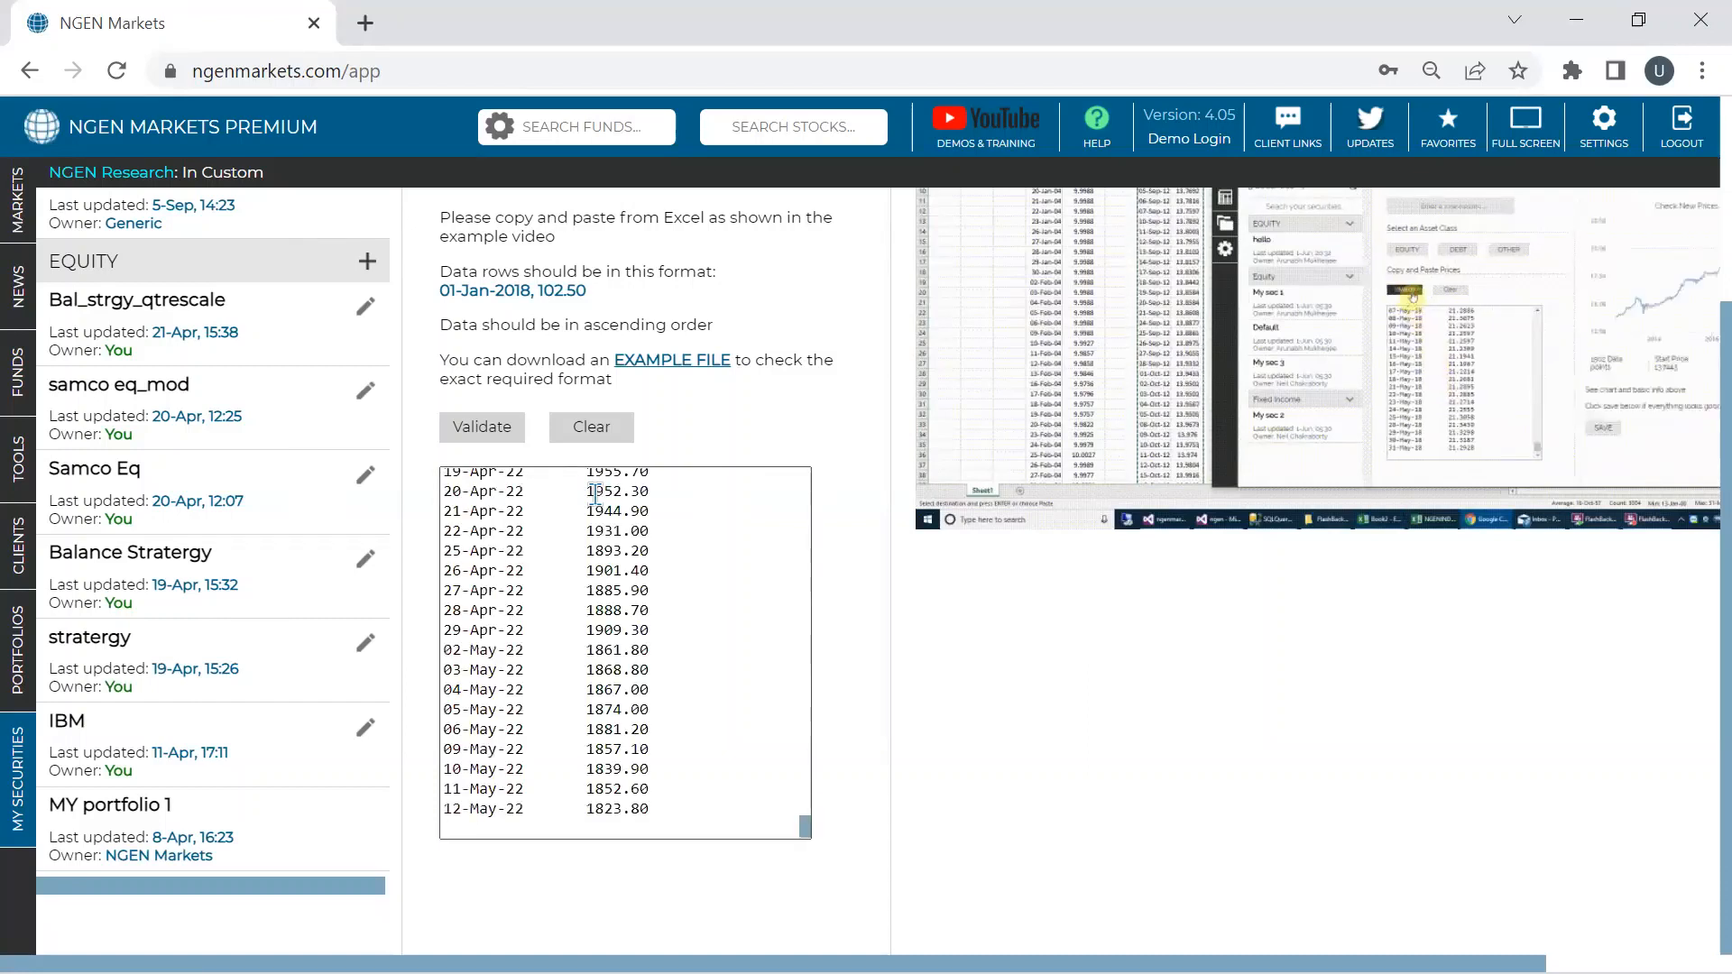
{"action": "left_click", "coordinate": [476, 437]}
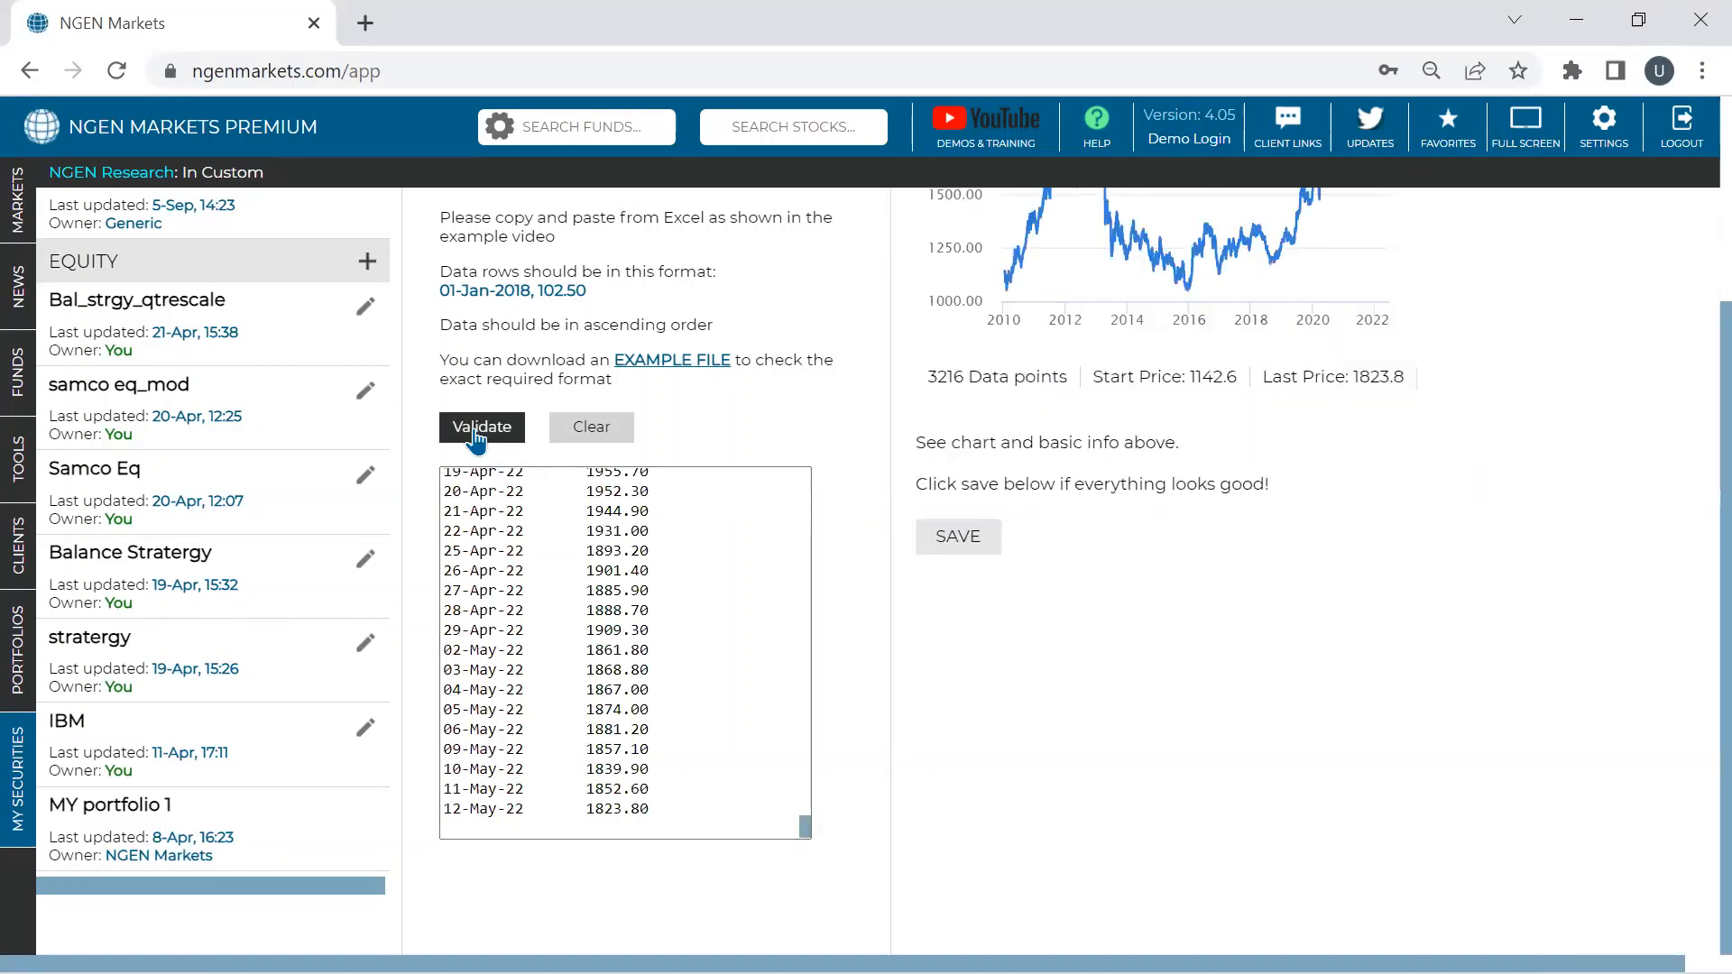
{"action": "scroll", "coordinate": [1092, 469], "scroll_direction": "up", "scroll_amount": 3}
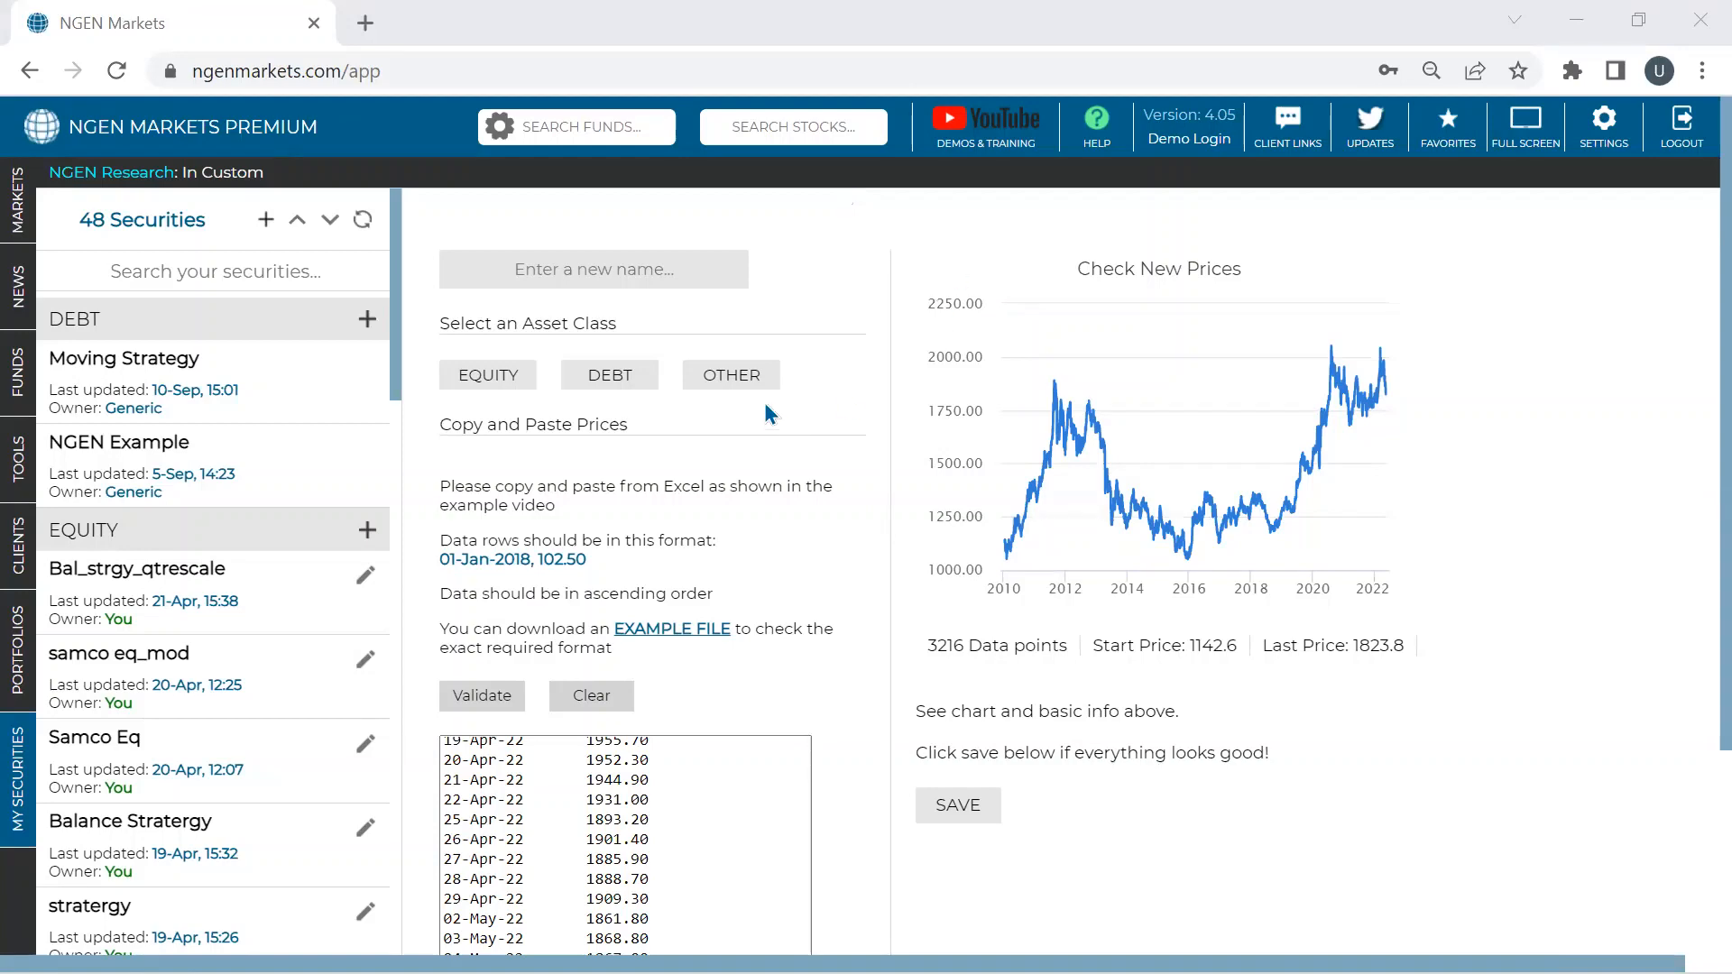
{"action": "scroll", "coordinate": [727, 570], "scroll_direction": "down", "scroll_amount": 3}
{"action": "scroll", "coordinate": [742, 576], "scroll_direction": "up", "scroll_amount": 4}
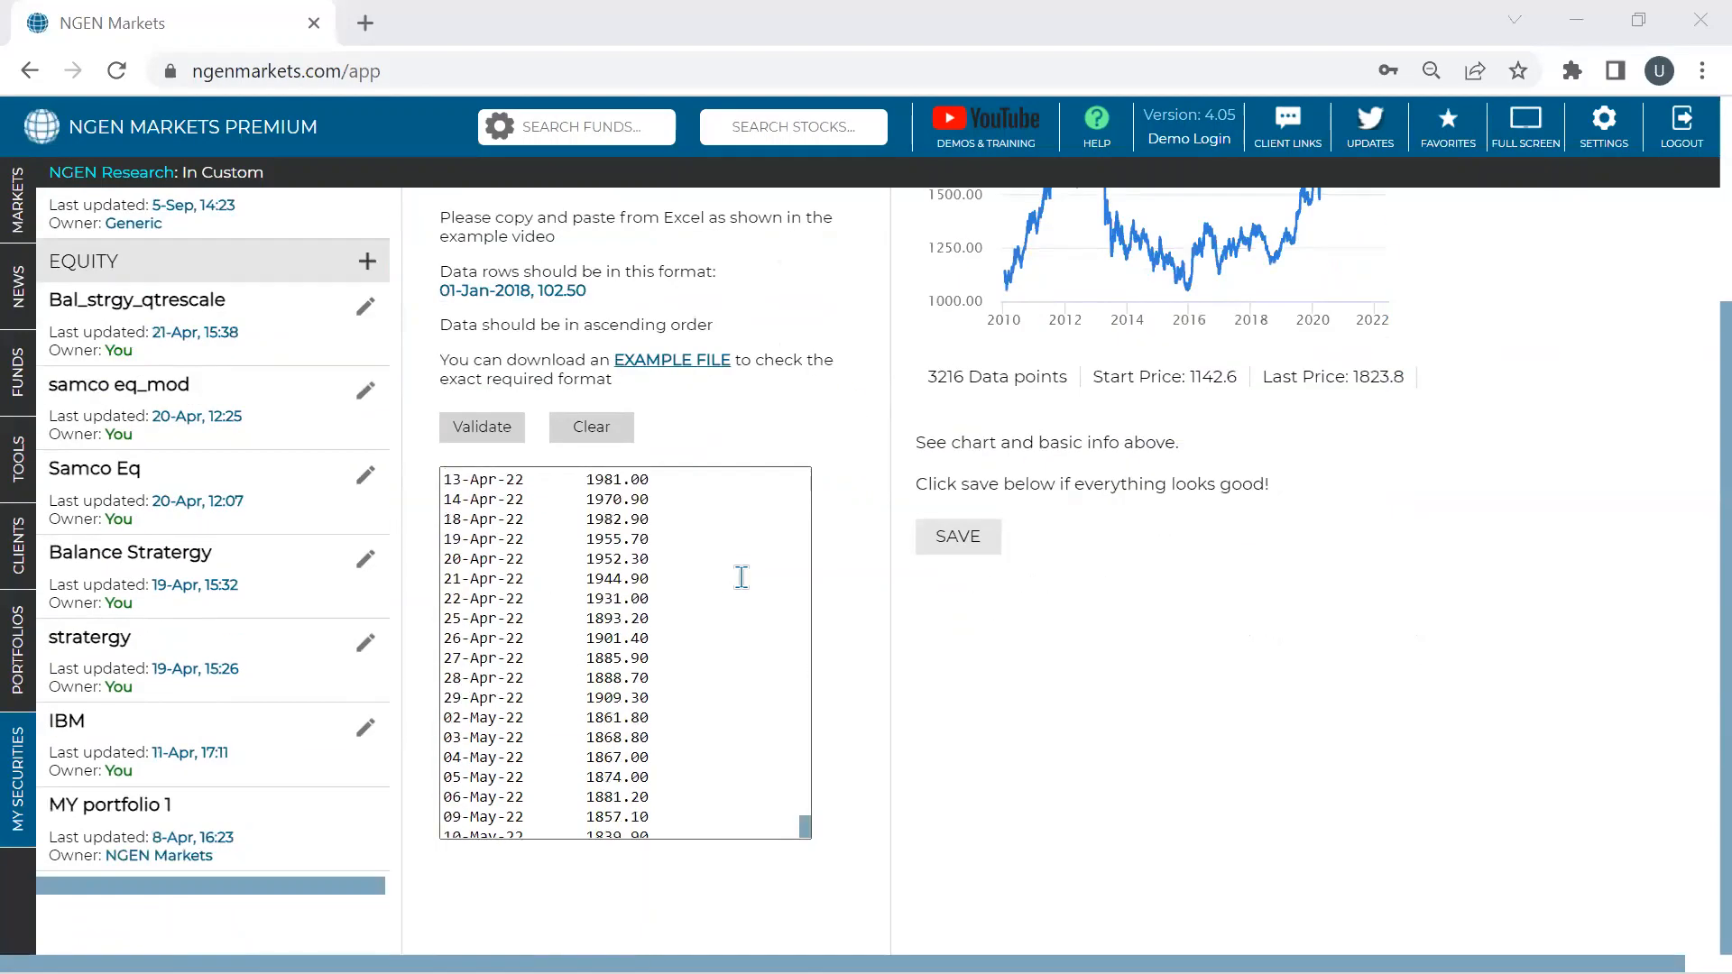
{"action": "scroll", "coordinate": [790, 501], "scroll_direction": "up", "scroll_amount": 5}
{"action": "scroll", "coordinate": [1101, 335], "scroll_direction": "up", "scroll_amount": 3}
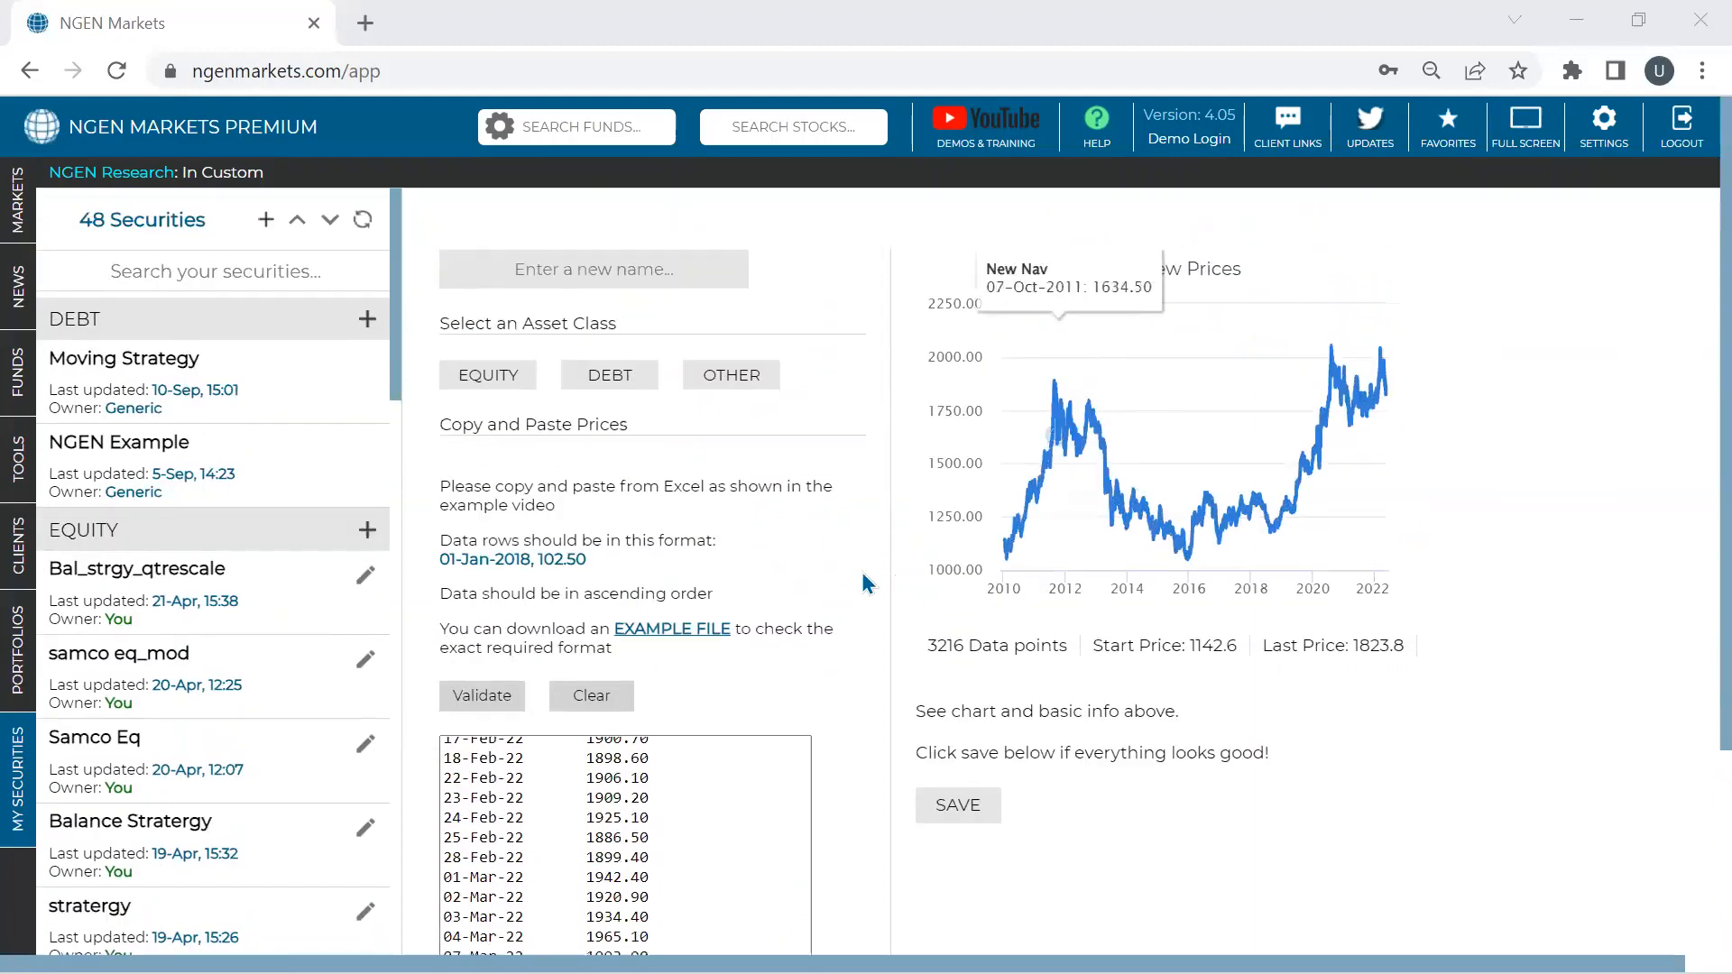
{"action": "mouse_move", "coordinate": [1115, 436]}
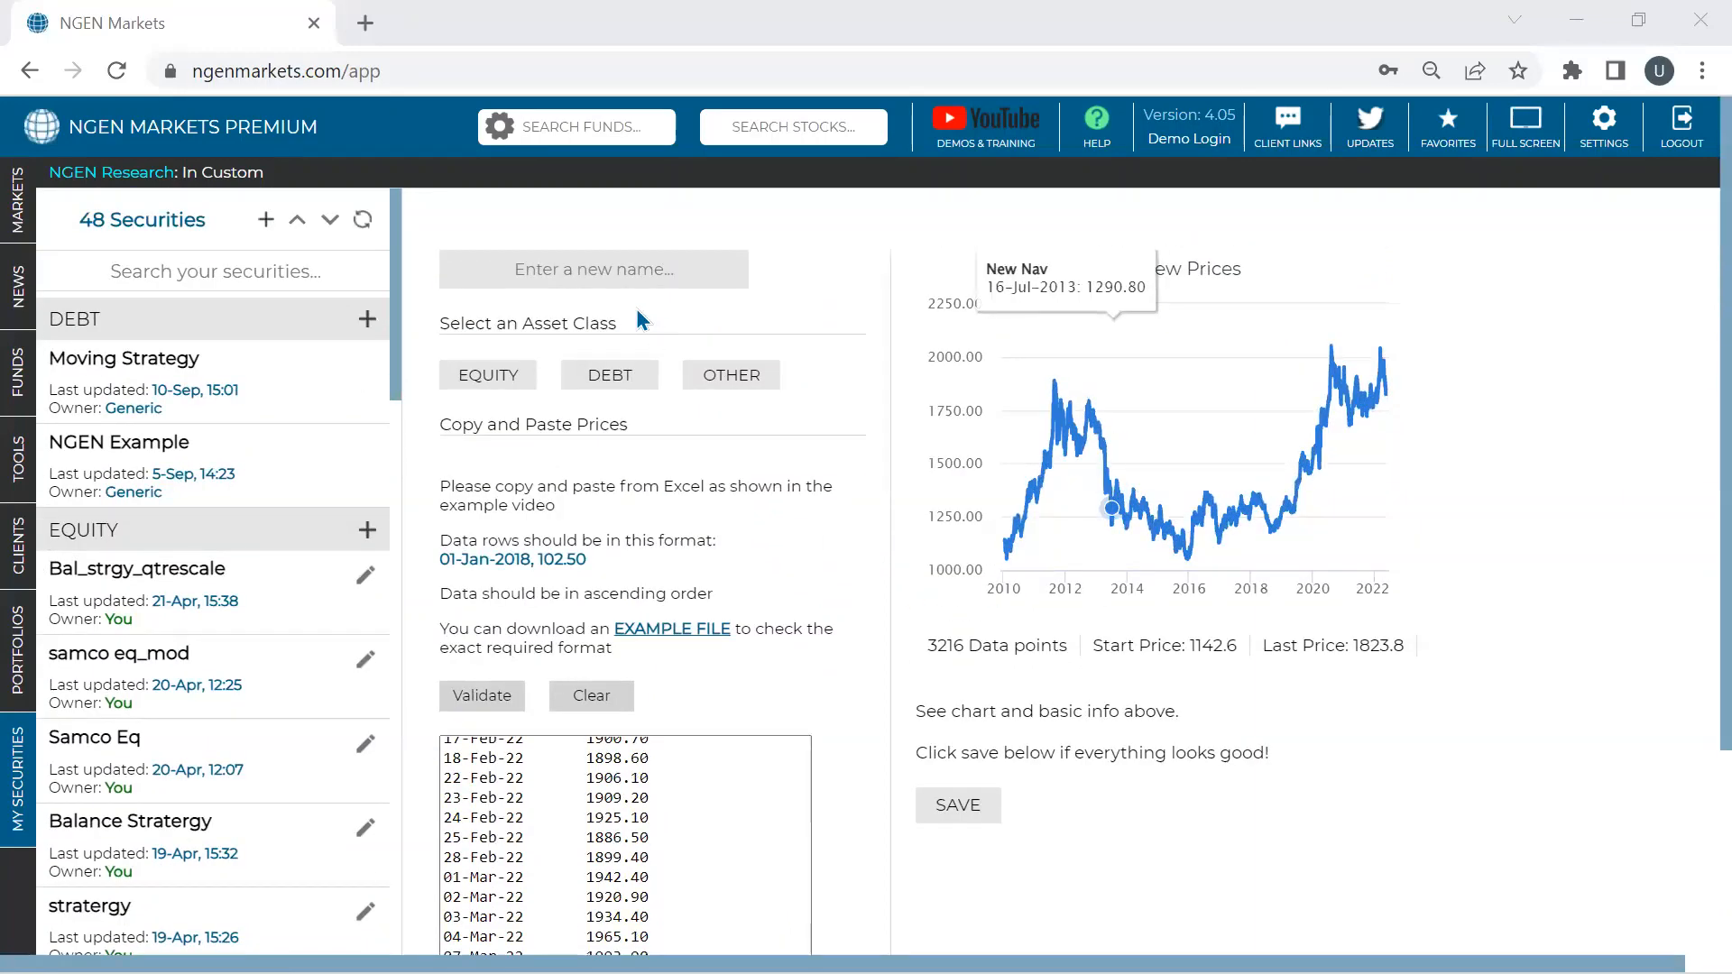
{"action": "left_click", "coordinate": [593, 270]}
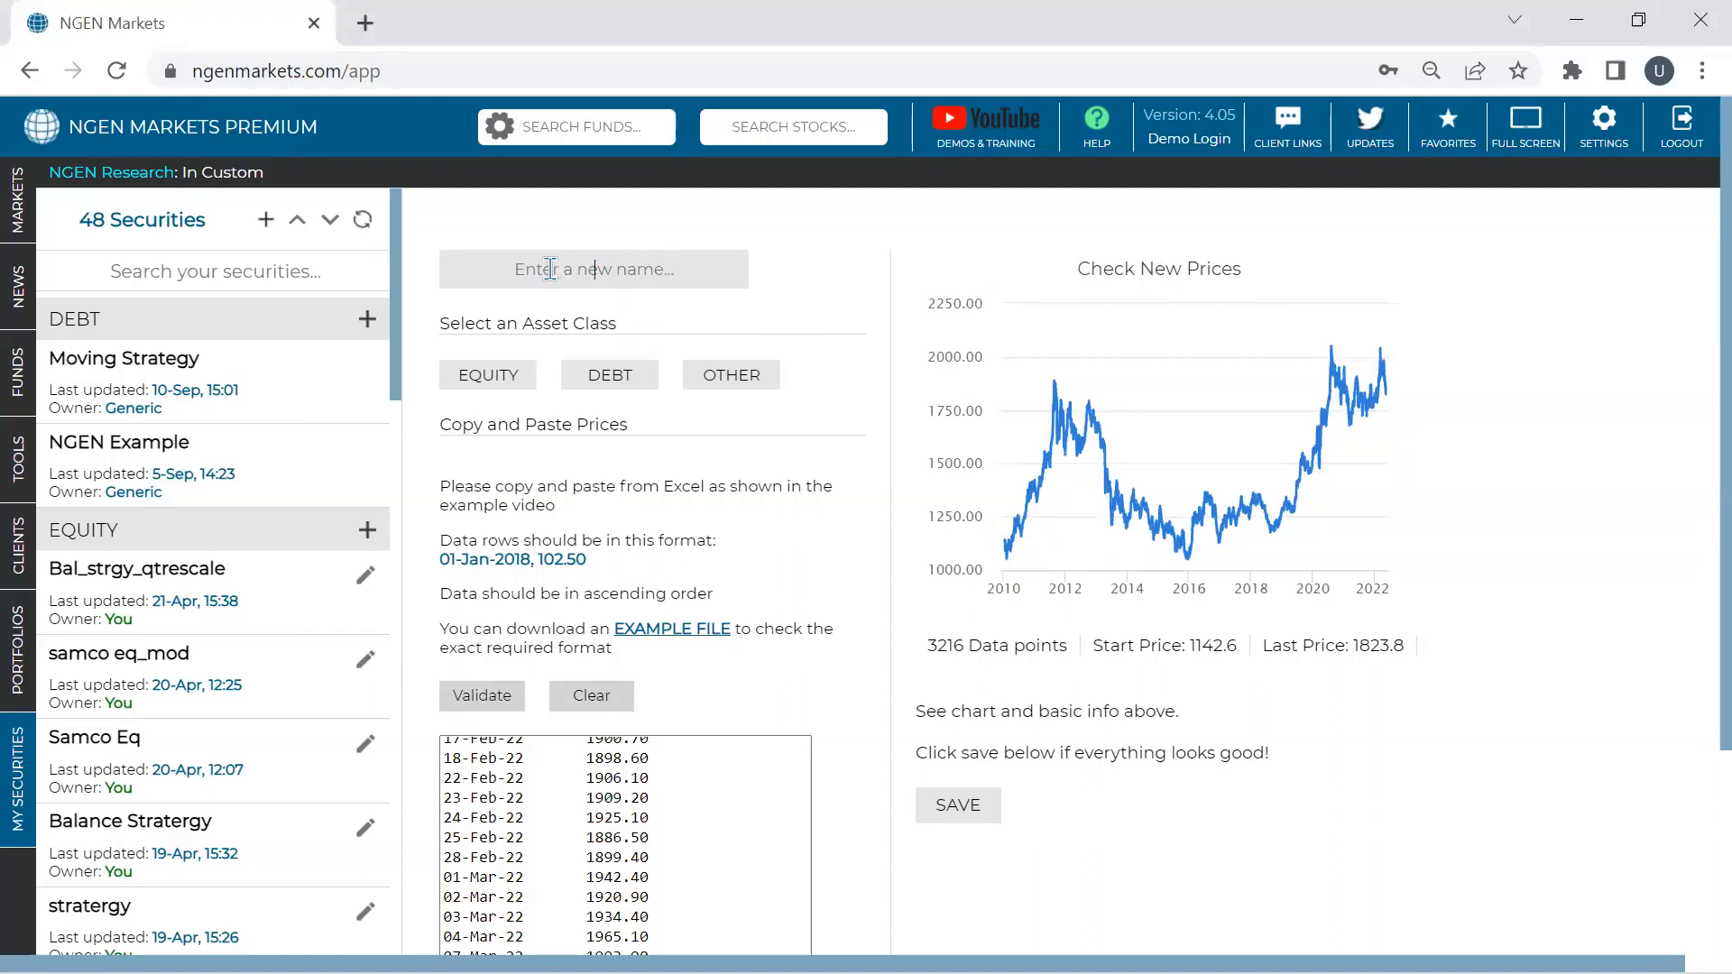
- Name the security Gold_com, set its asset class to OTHER, and save it
{"action": "type", "text": "Gold_com"}
{"action": "left_click", "coordinate": [744, 391]}
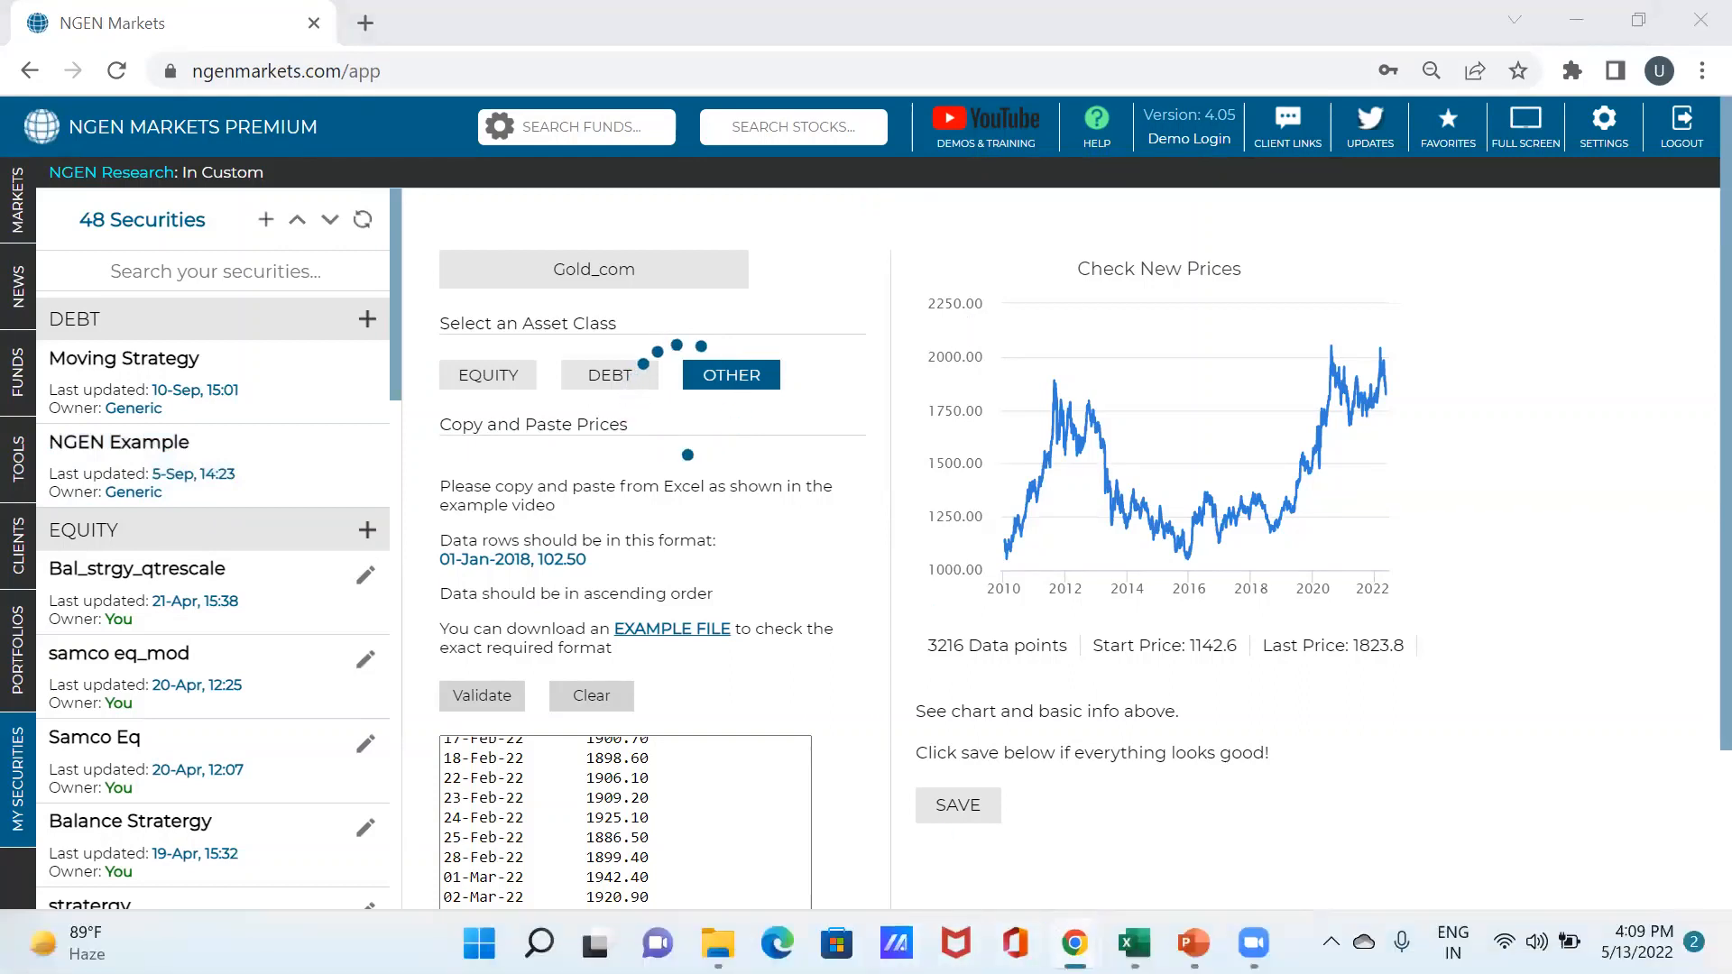
{"action": "mouse_move", "coordinate": [1074, 943]}
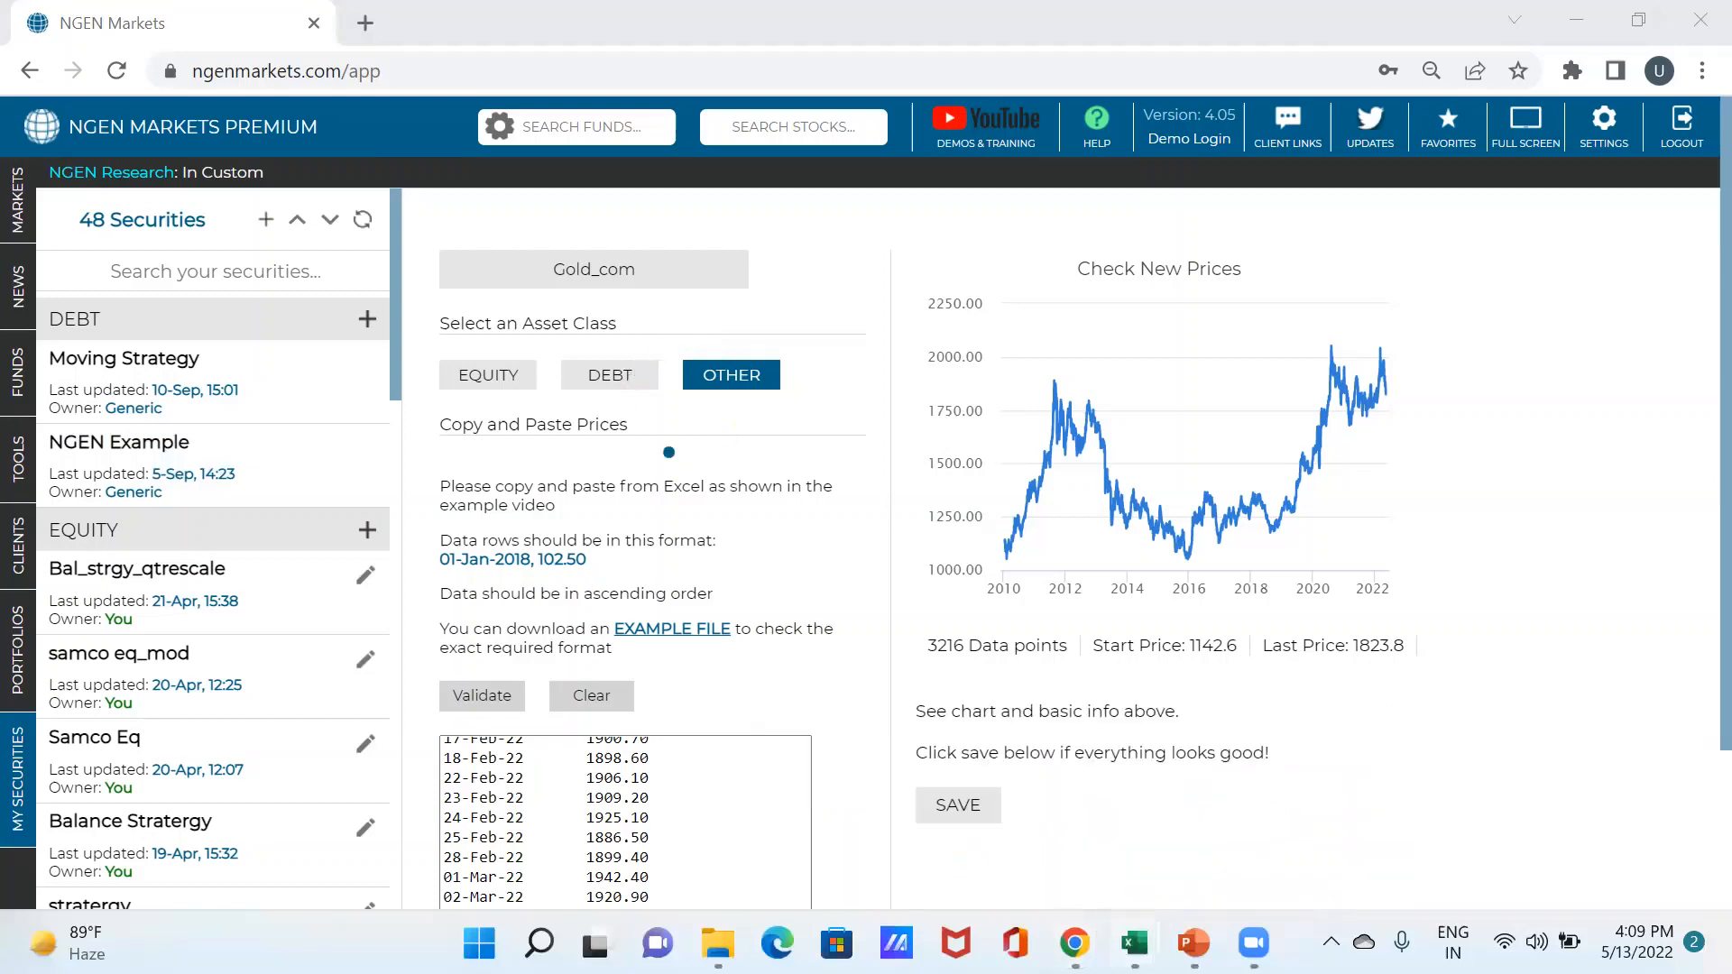
{"action": "mouse_move", "coordinate": [1134, 943]}
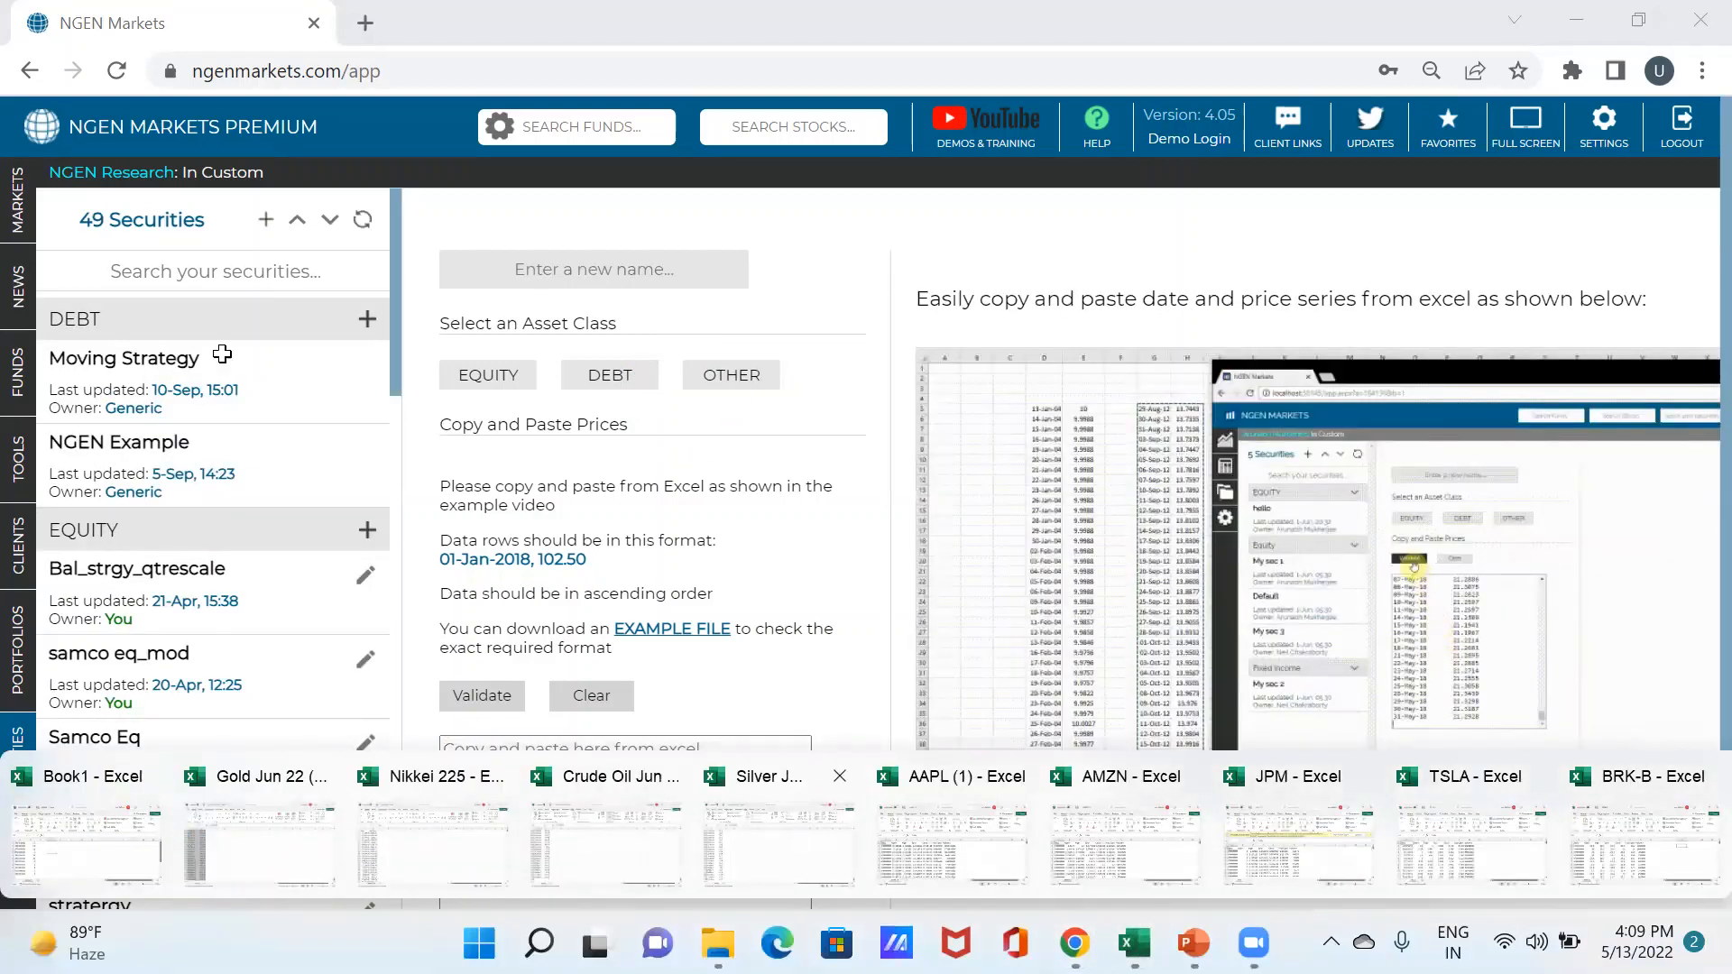
- Select the Silver Jul 22 dates and prices in A2:B3108, then return to NGEN Markets' price box
{"action": "left_click", "coordinate": [780, 843]}
{"action": "scroll", "coordinate": [154, 351], "scroll_direction": "up", "scroll_amount": 13}
{"action": "left_click", "coordinate": [92, 352]}
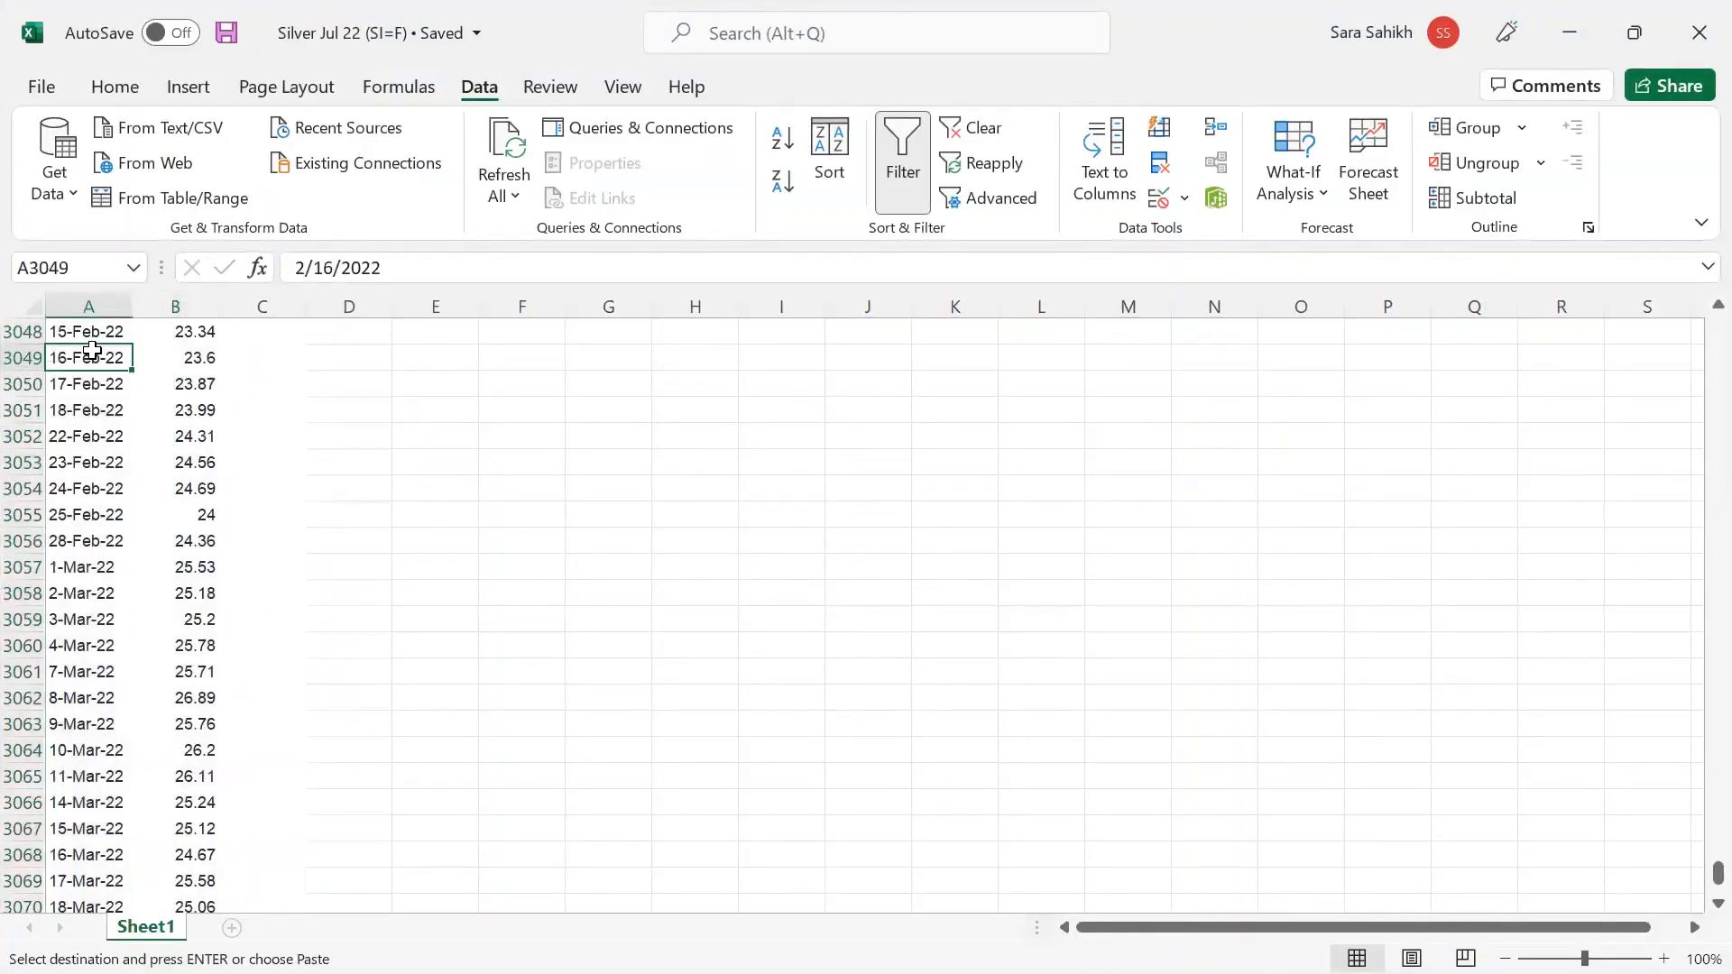
{"action": "key", "text": "ctrl+Home"}
{"action": "key", "text": "Down"}
{"action": "key", "text": "shift+Right"}
{"action": "key", "text": "ctrl+v"}
{"action": "key", "text": "ctrl+shift+Down"}
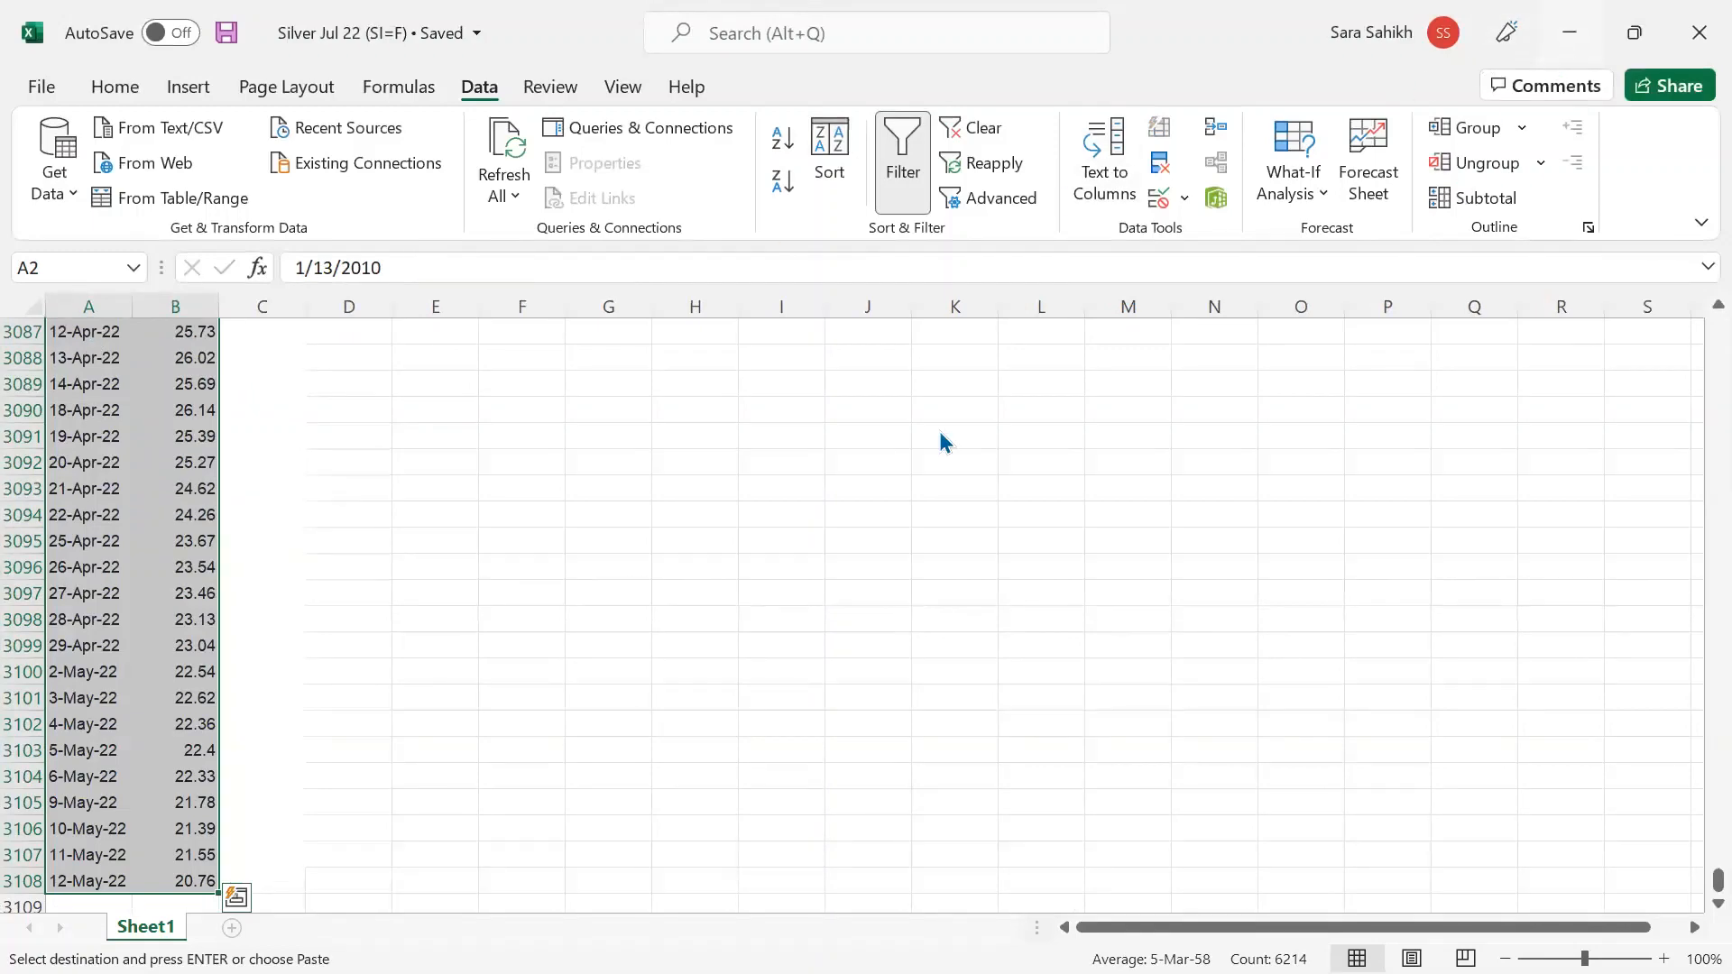
{"action": "left_click", "coordinate": [1568, 34]}
{"action": "left_click", "coordinate": [536, 749]}
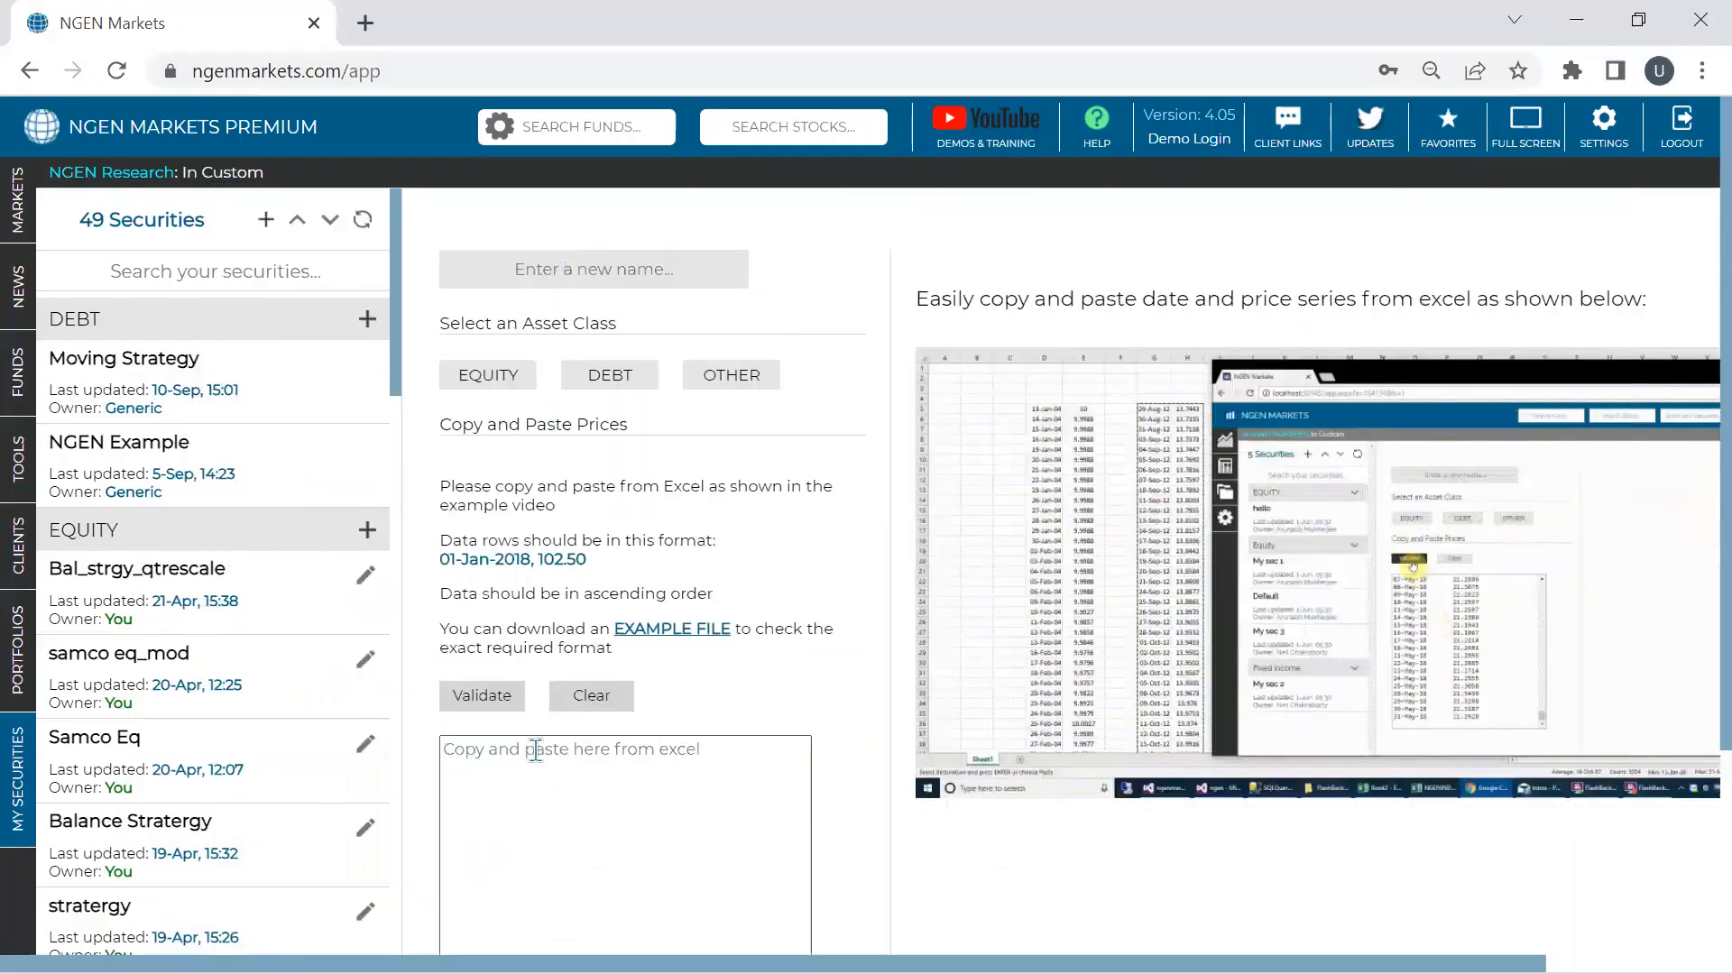
- Paste and validate the silver prices (3217 points, 18.54–20.76), name them Silver_com under OTHER, and save
{"action": "key", "text": "ctrl+v"}
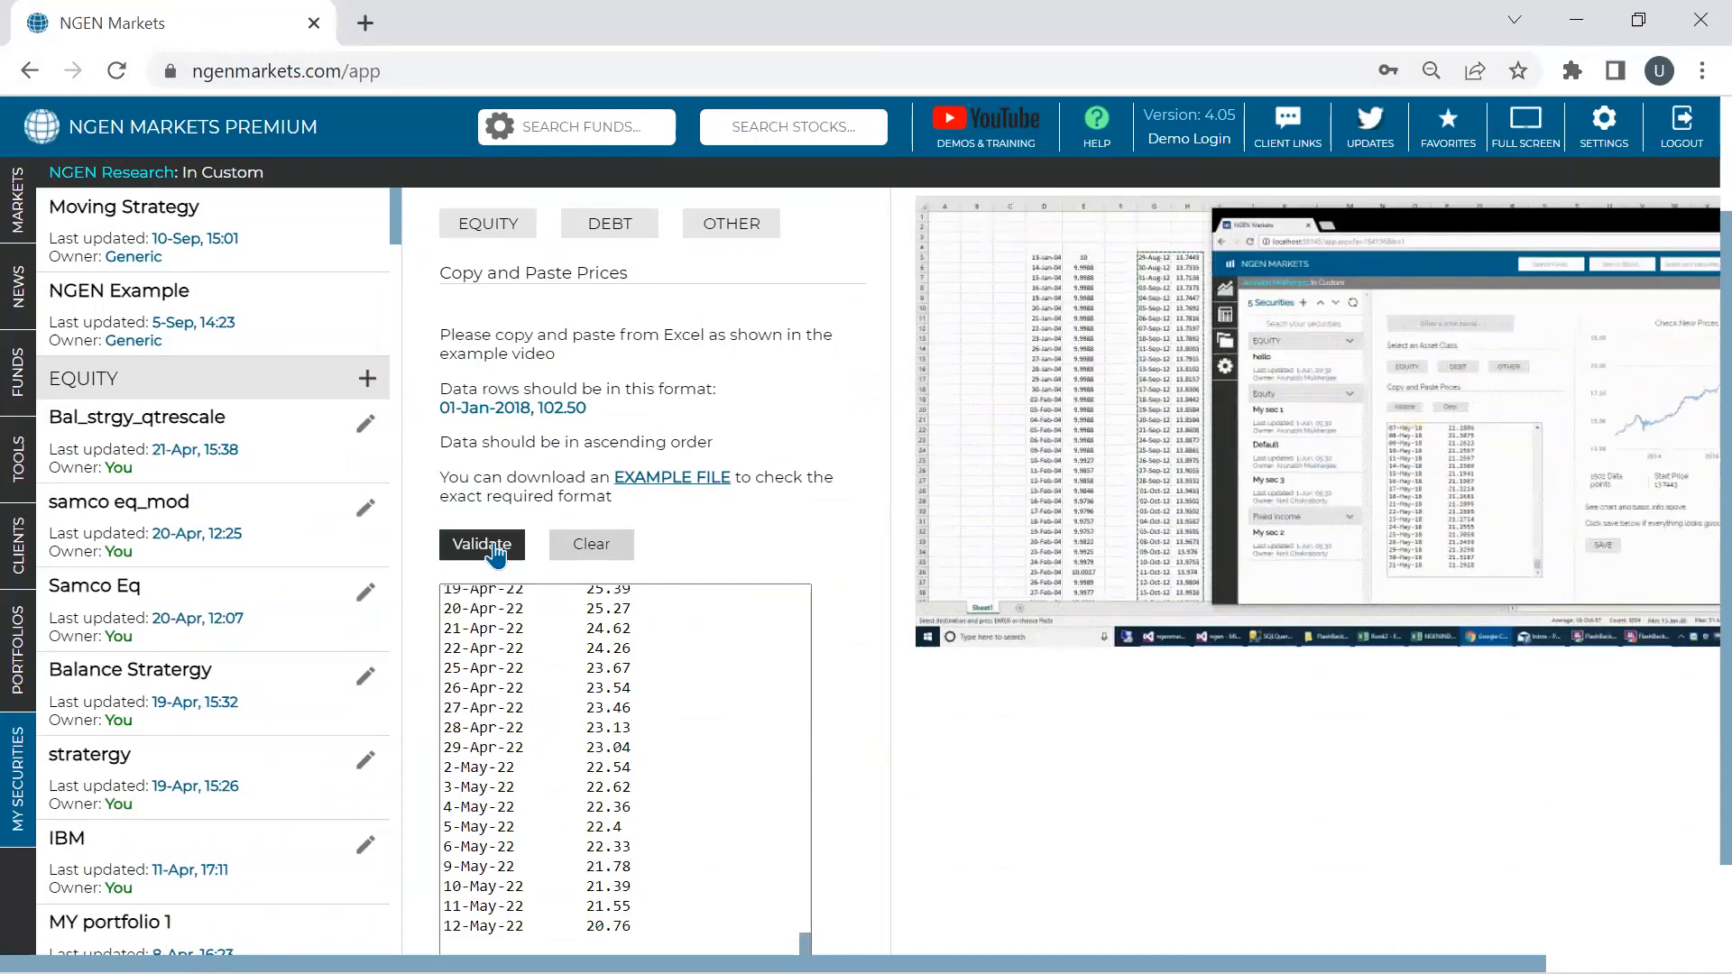
{"action": "left_click", "coordinate": [492, 546]}
{"action": "type", "text": "Silver_"}
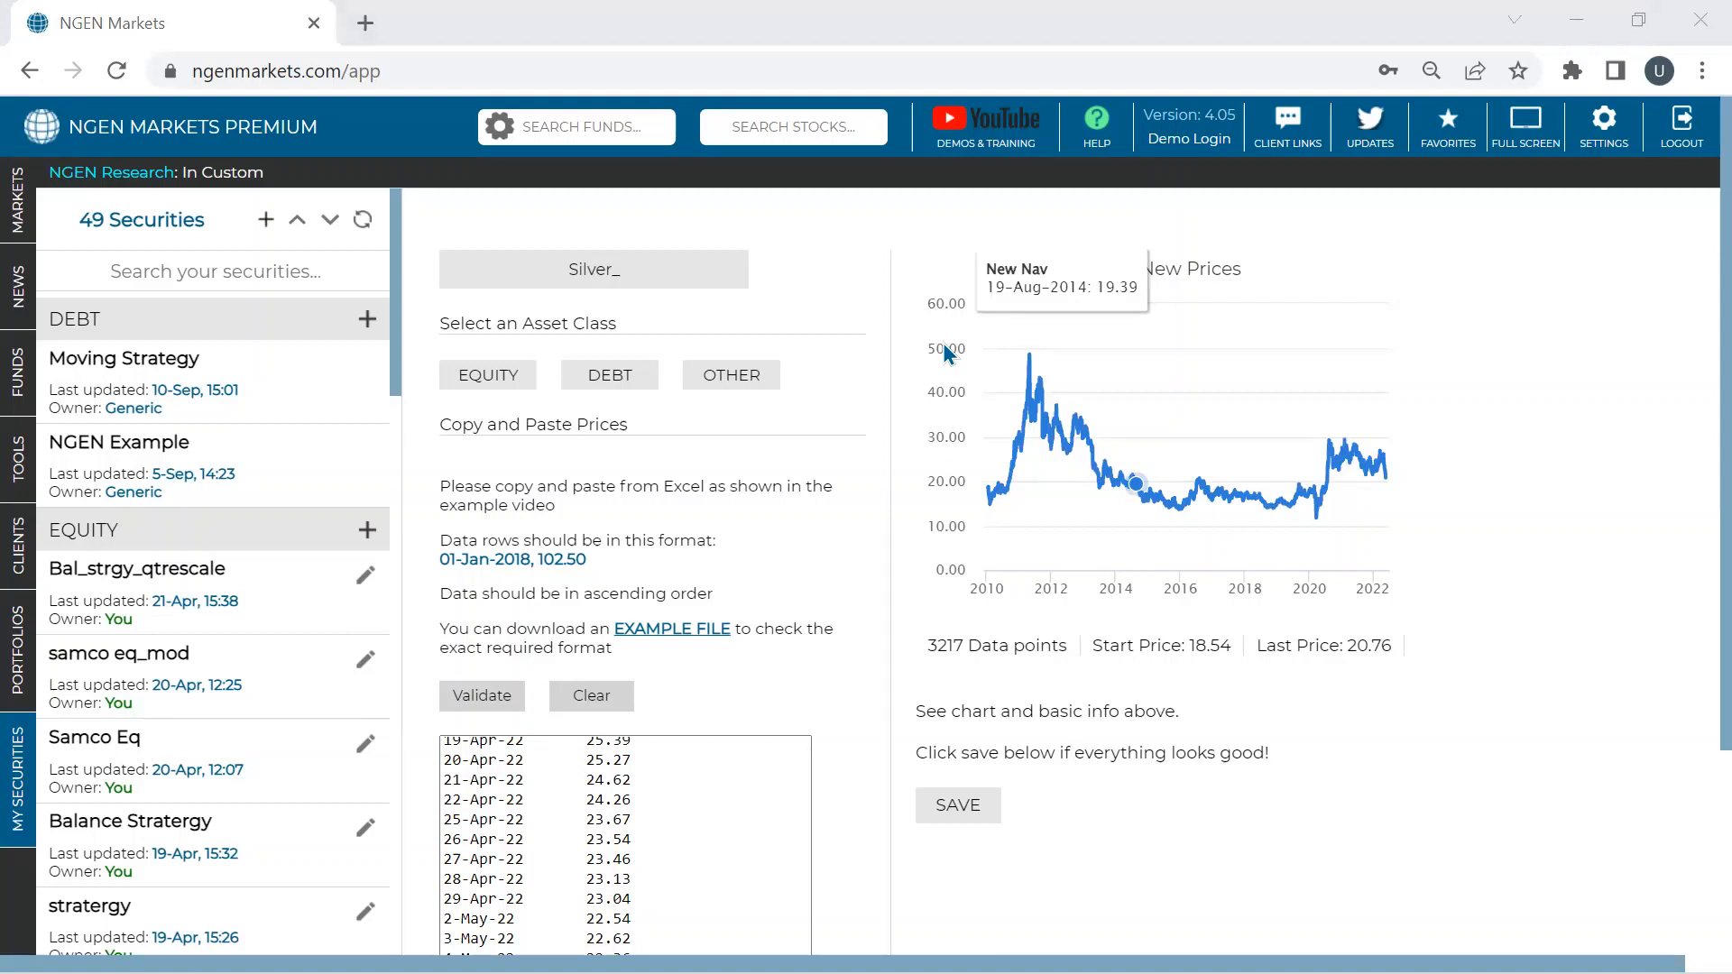
{"action": "left_click", "coordinate": [656, 270]}
{"action": "type", "text": "com"}
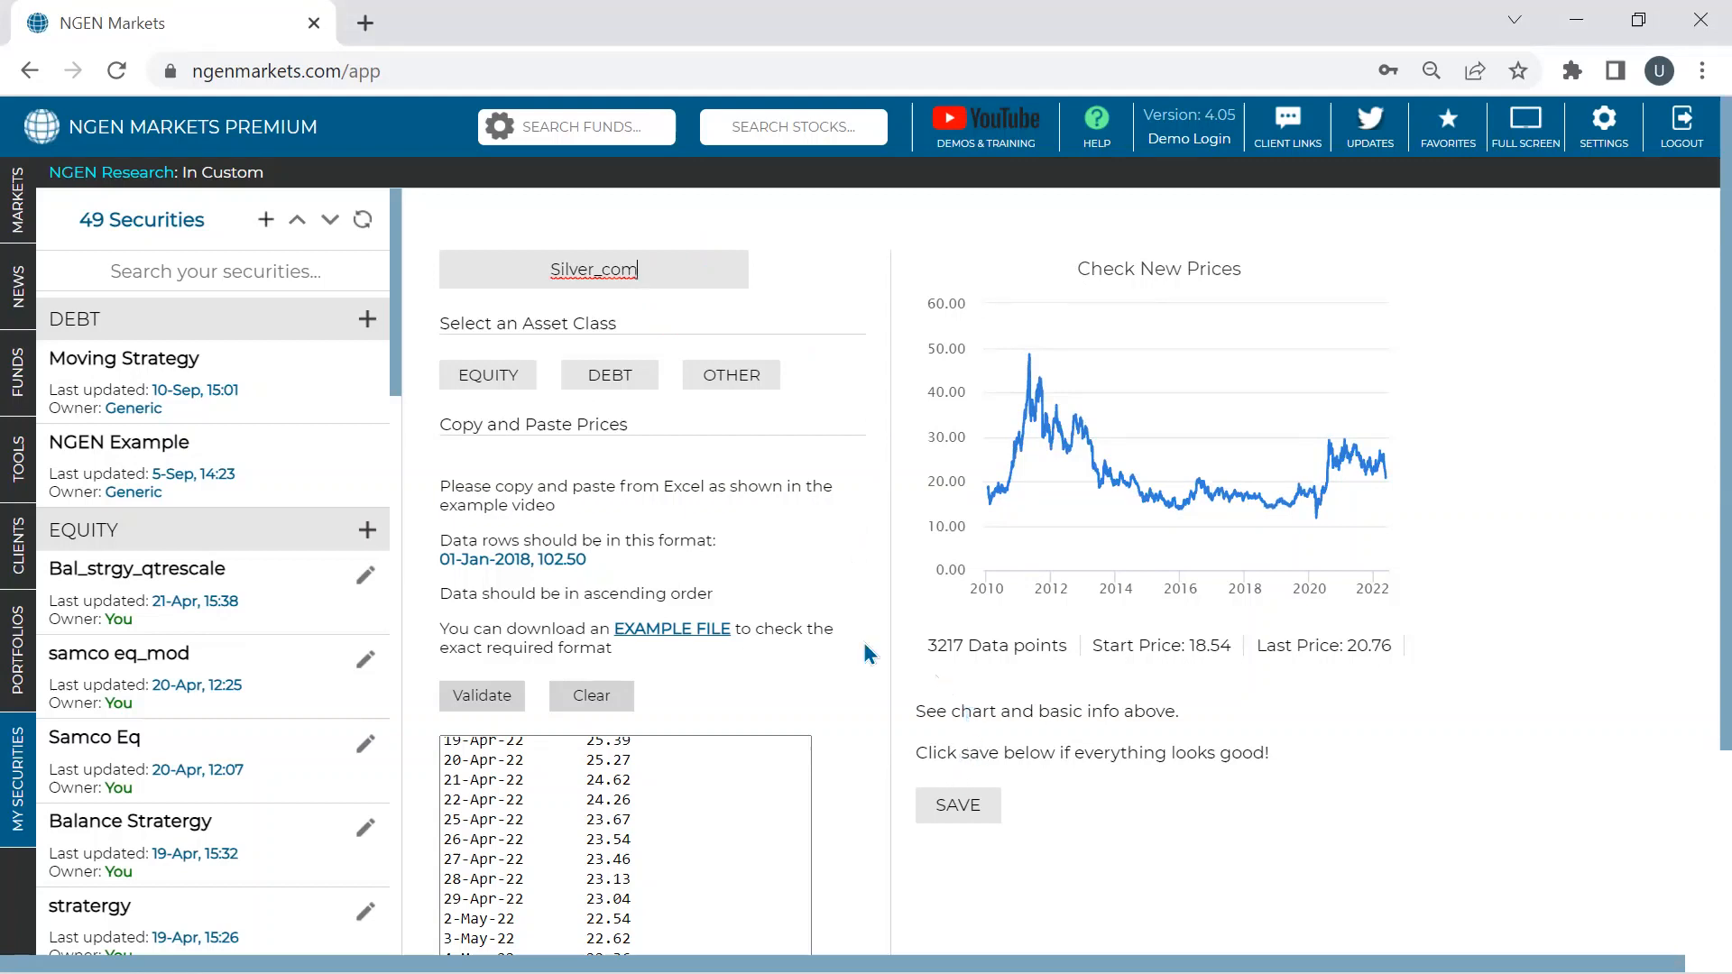
{"action": "left_click", "coordinate": [729, 379]}
{"action": "left_click", "coordinate": [990, 818]}
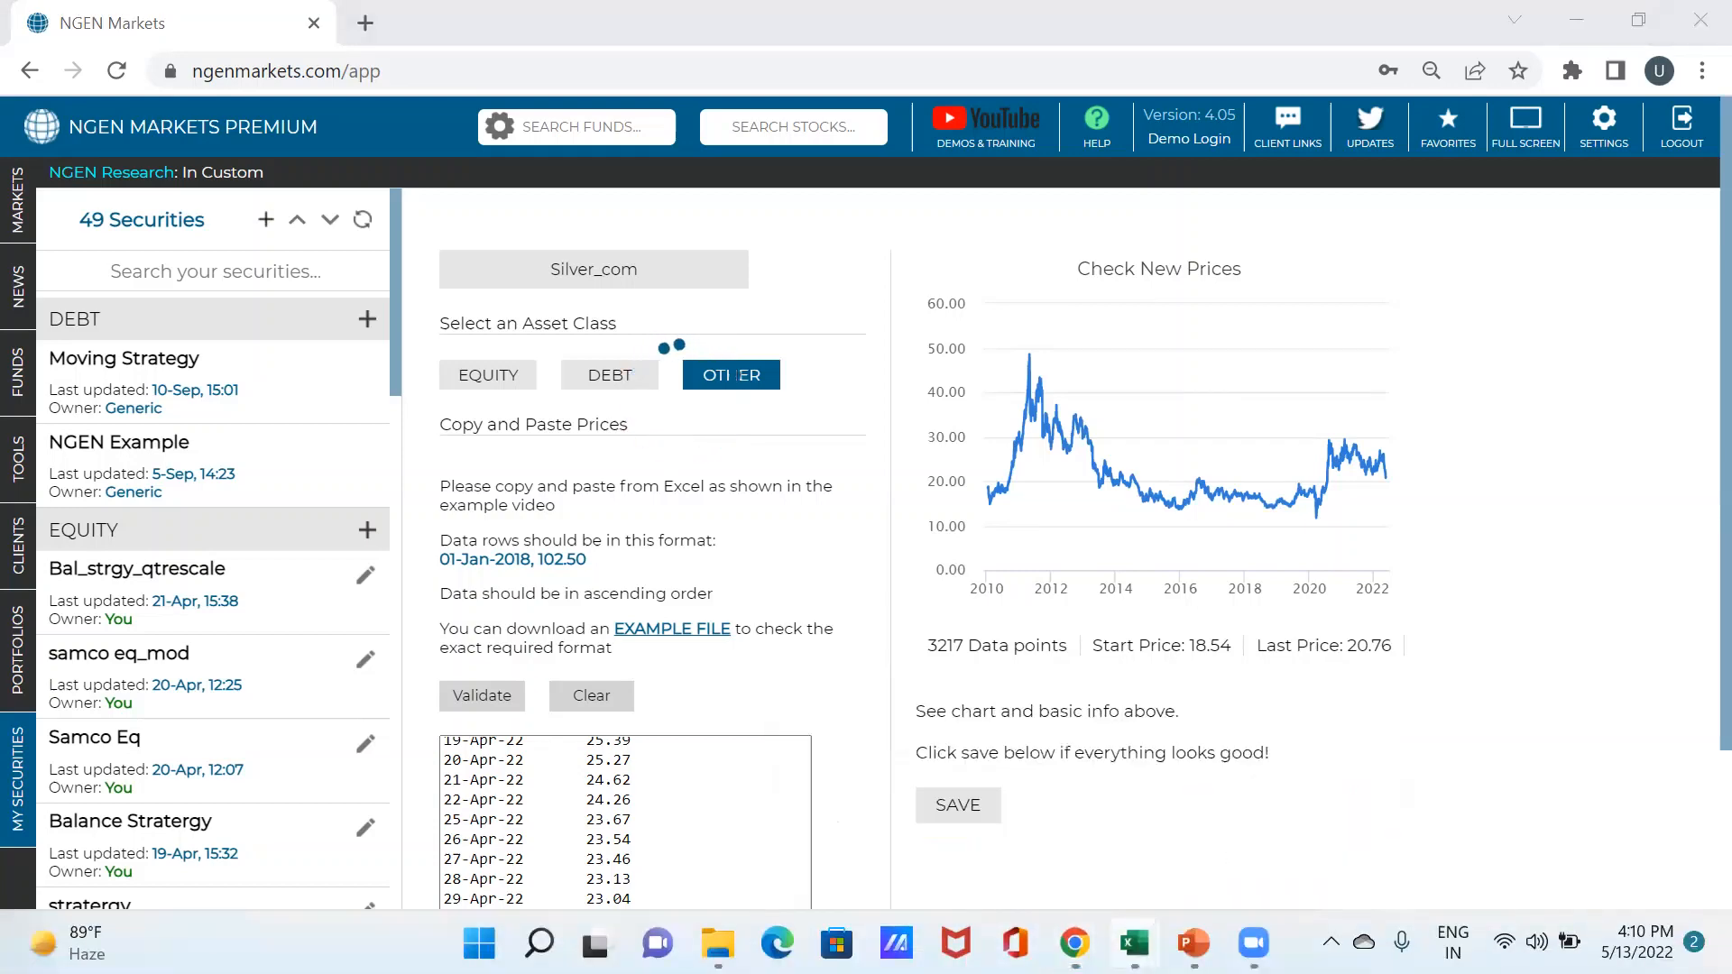
- Select the Crude Oil Jun 22 dates and prices in A2:B3108, then return to NGEN Markets
{"action": "mouse_move", "coordinate": [1134, 945]}
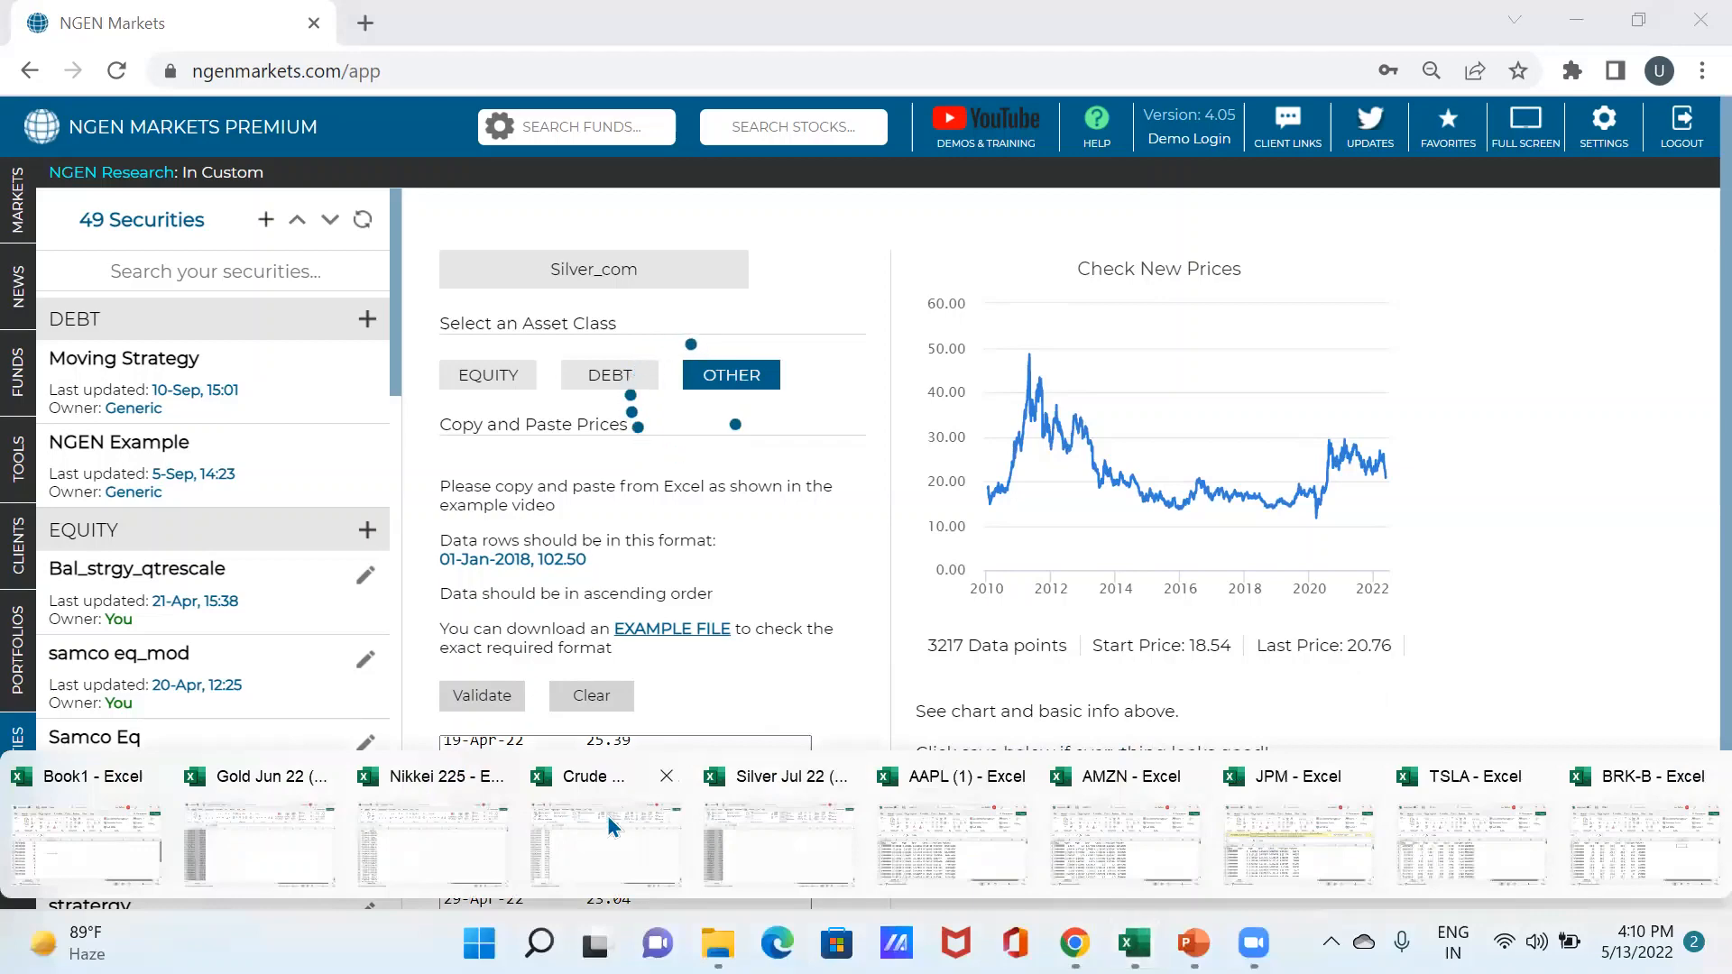
{"action": "left_click", "coordinate": [606, 814]}
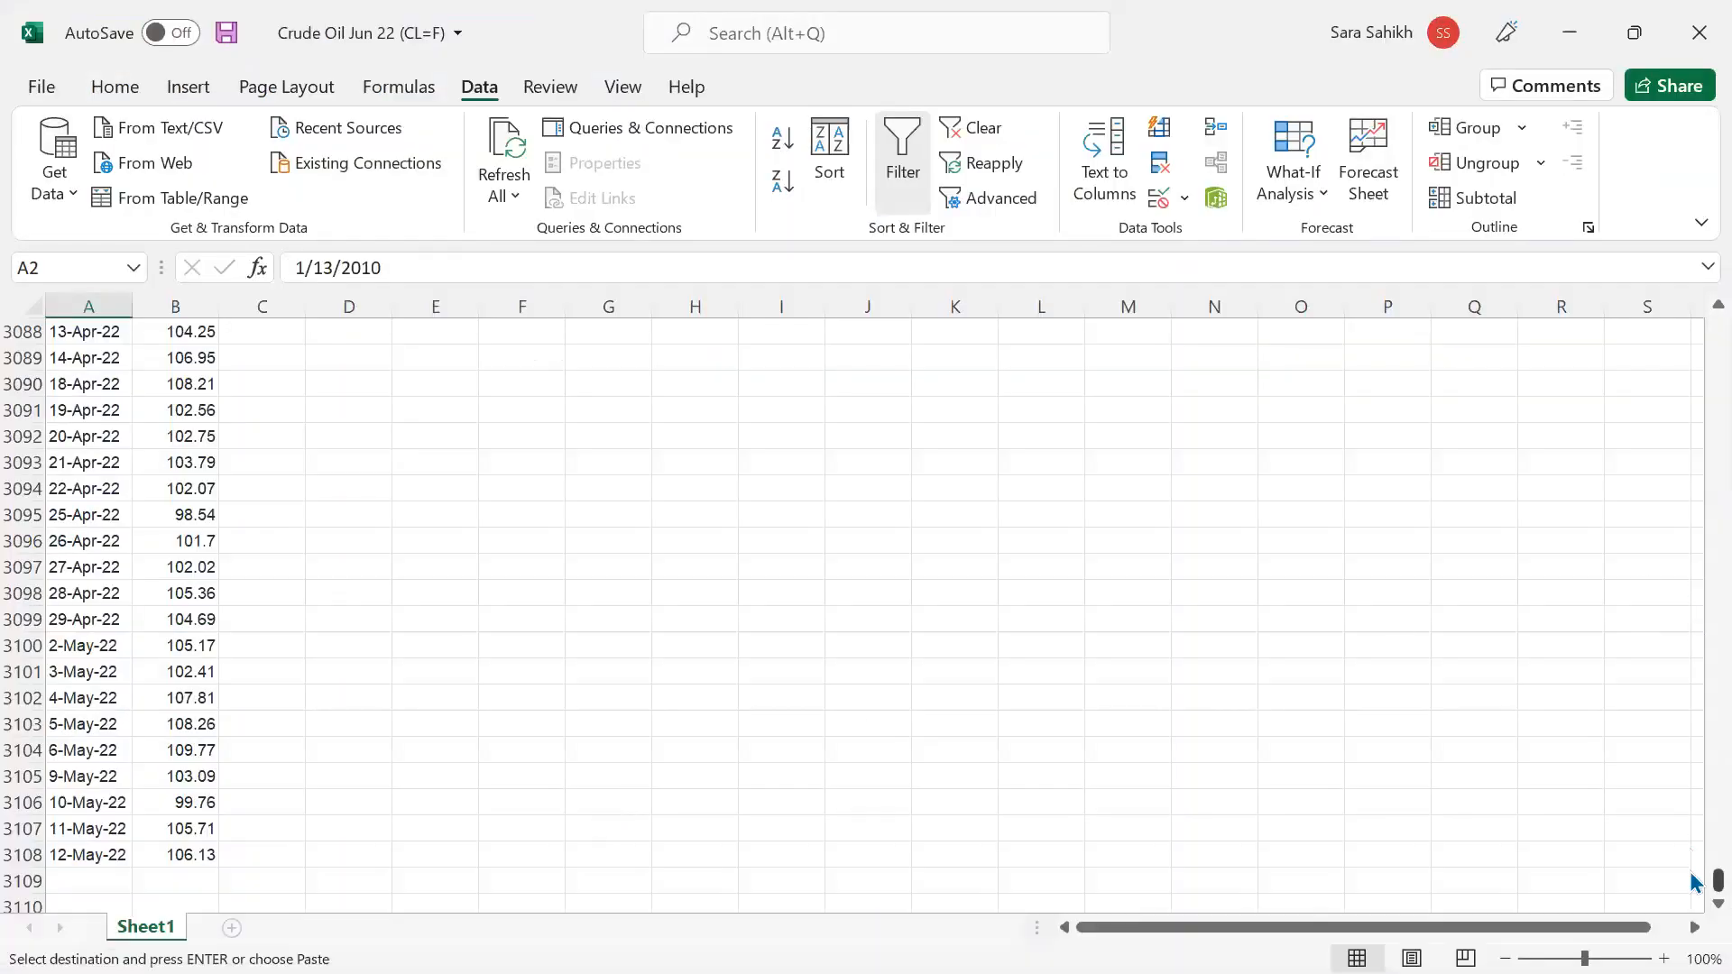
{"action": "left_click_drag", "start_coordinate": [1694, 617], "coordinate": [1693, 271]}
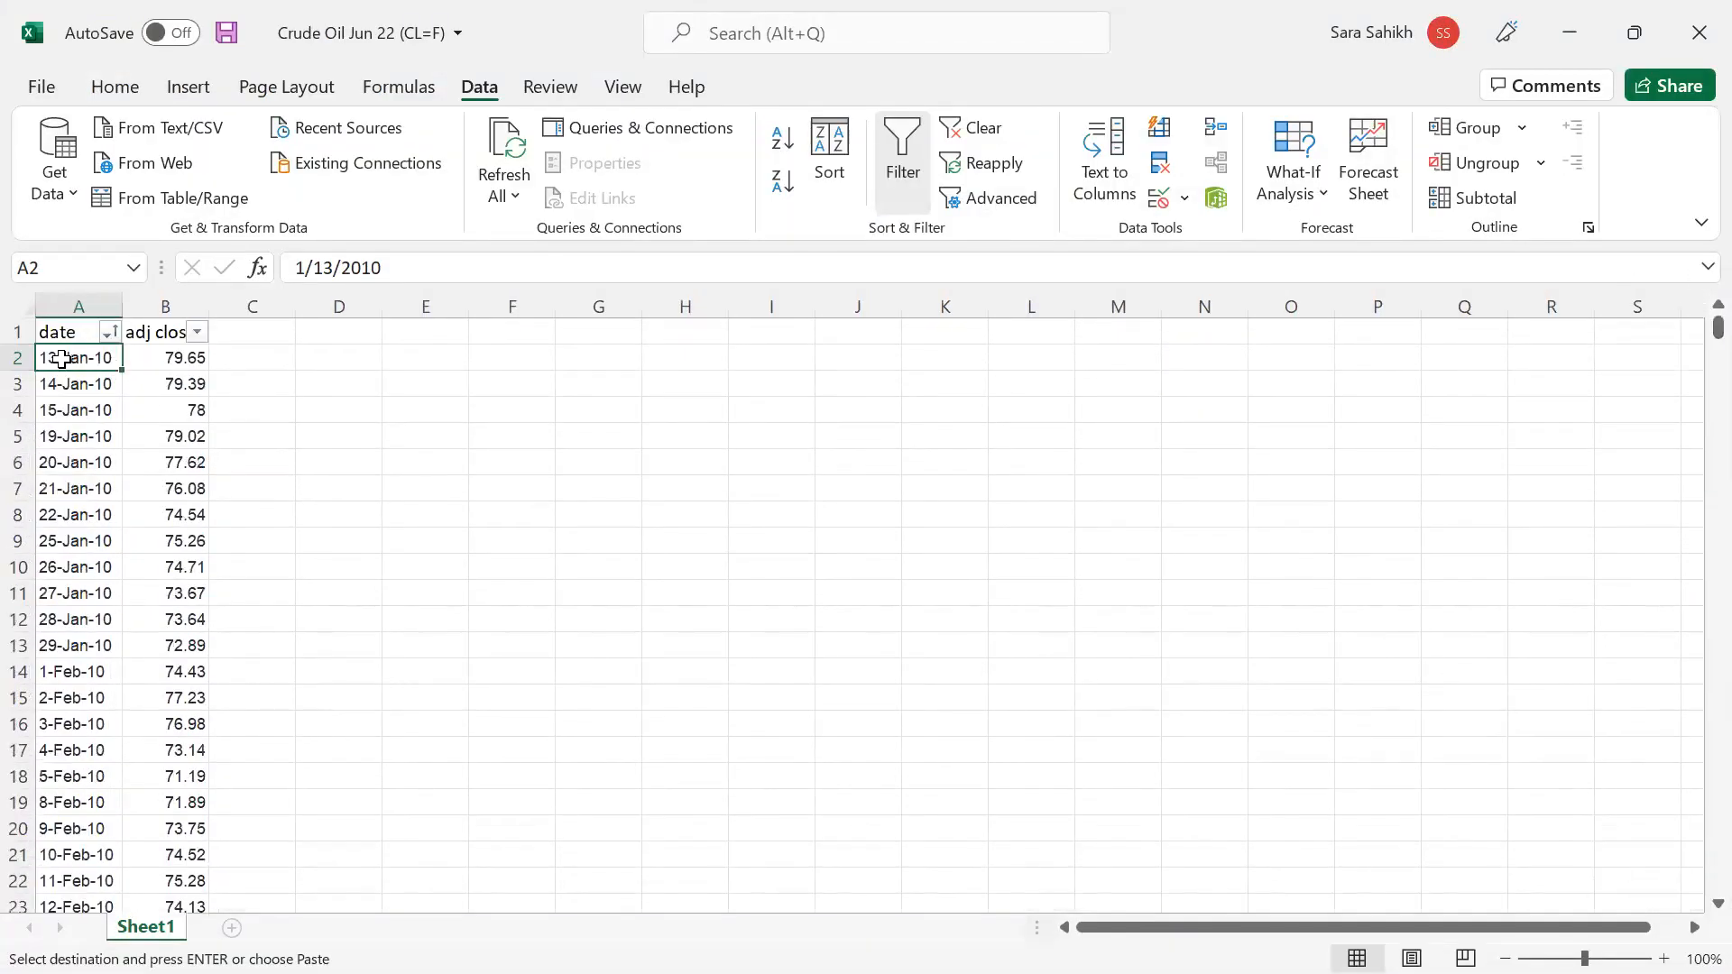
{"action": "key", "text": "shift+Right"}
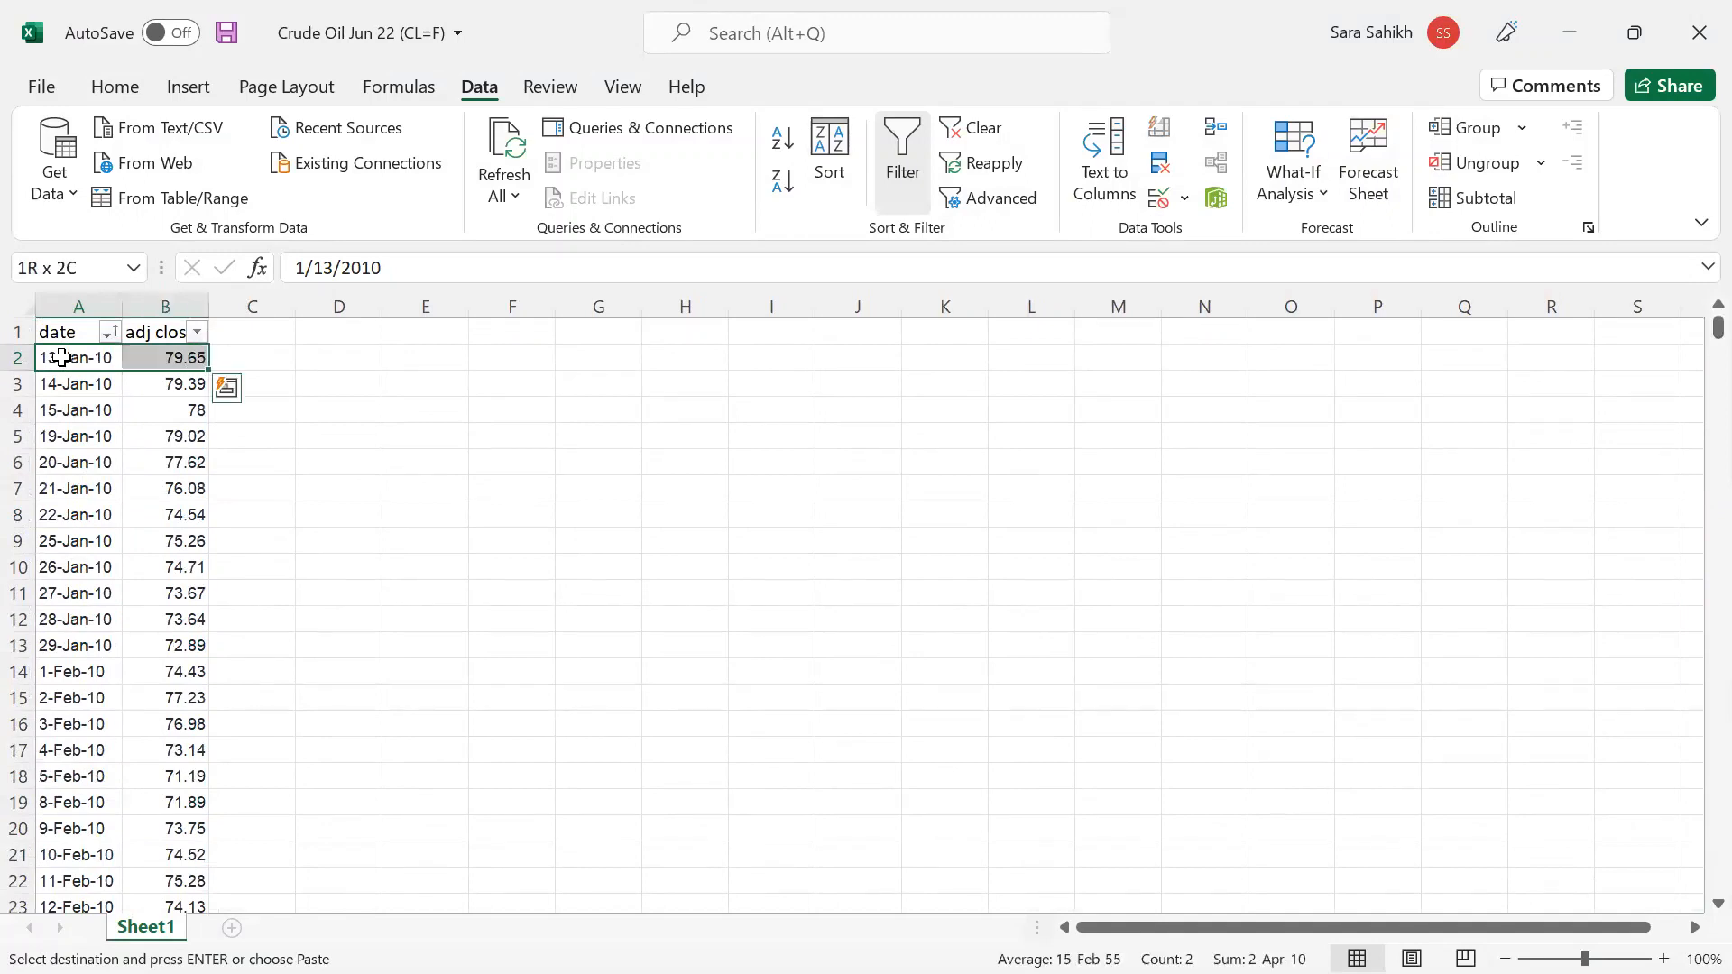
{"action": "key", "text": "ctrl+shift+Down"}
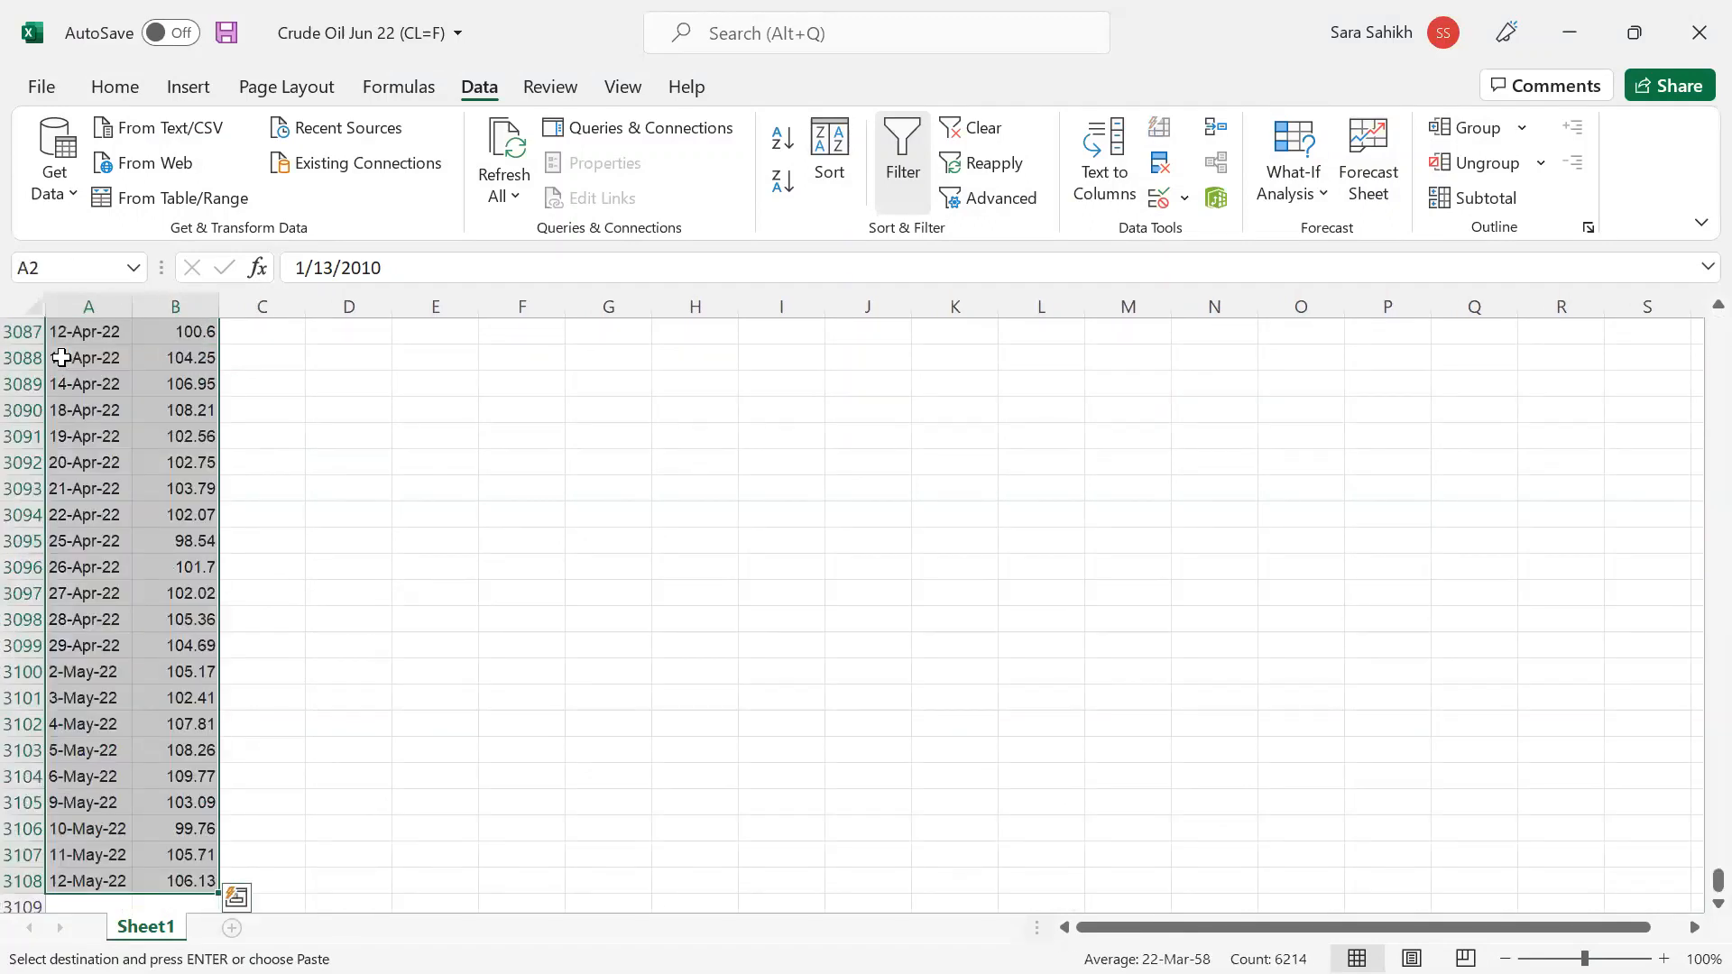
{"action": "left_click", "coordinate": [1567, 45]}
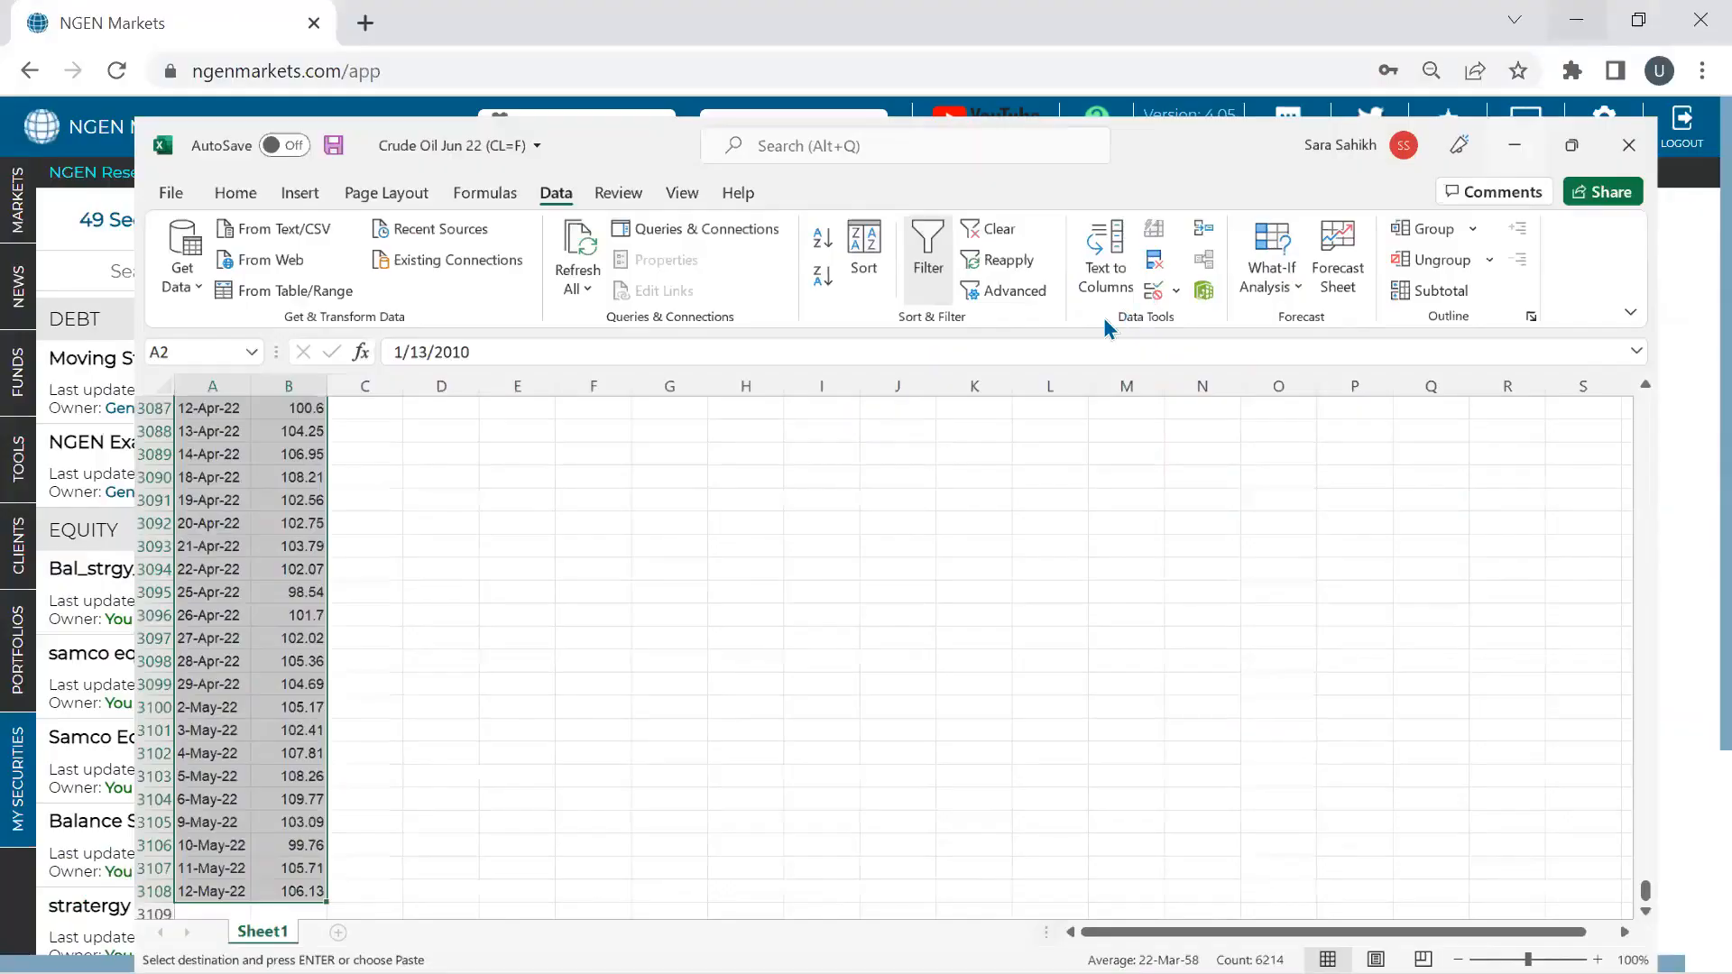
- Create crude_oil under Other from the pasted prices, validate them (3217 points, 79.65–106.13), and save
{"action": "left_click", "coordinate": [566, 271]}
{"action": "type", "text": "crude "}
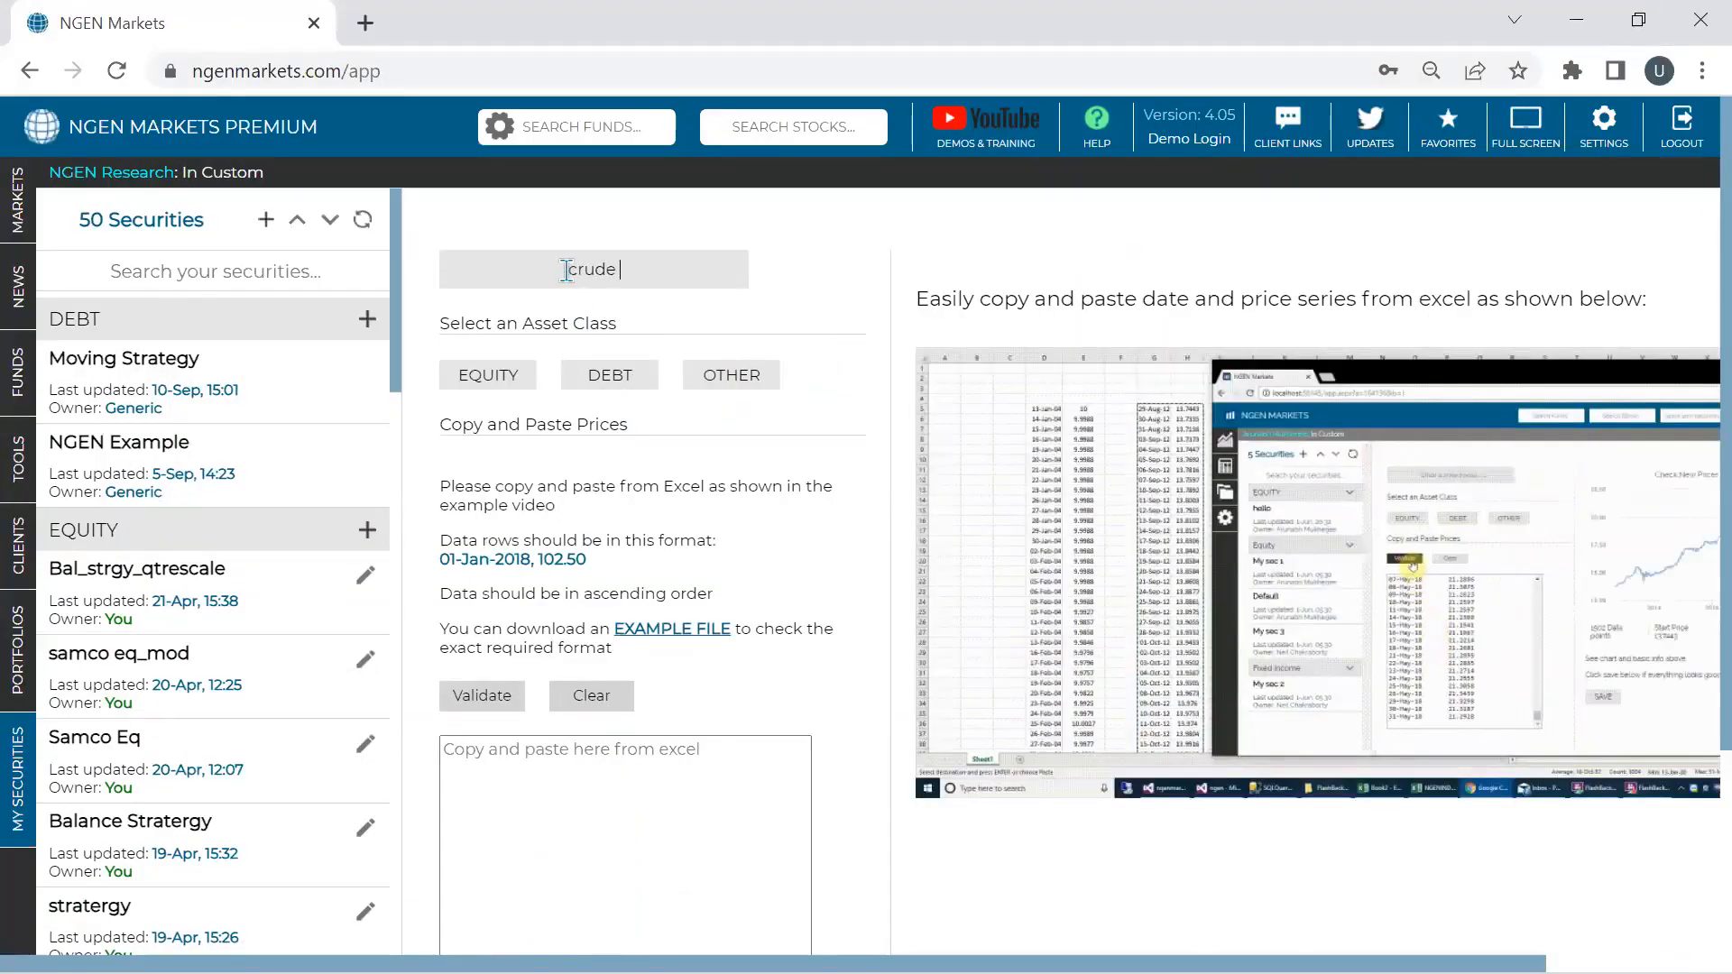
{"action": "type", "text": "_oil"}
{"action": "left_click", "coordinate": [705, 378]}
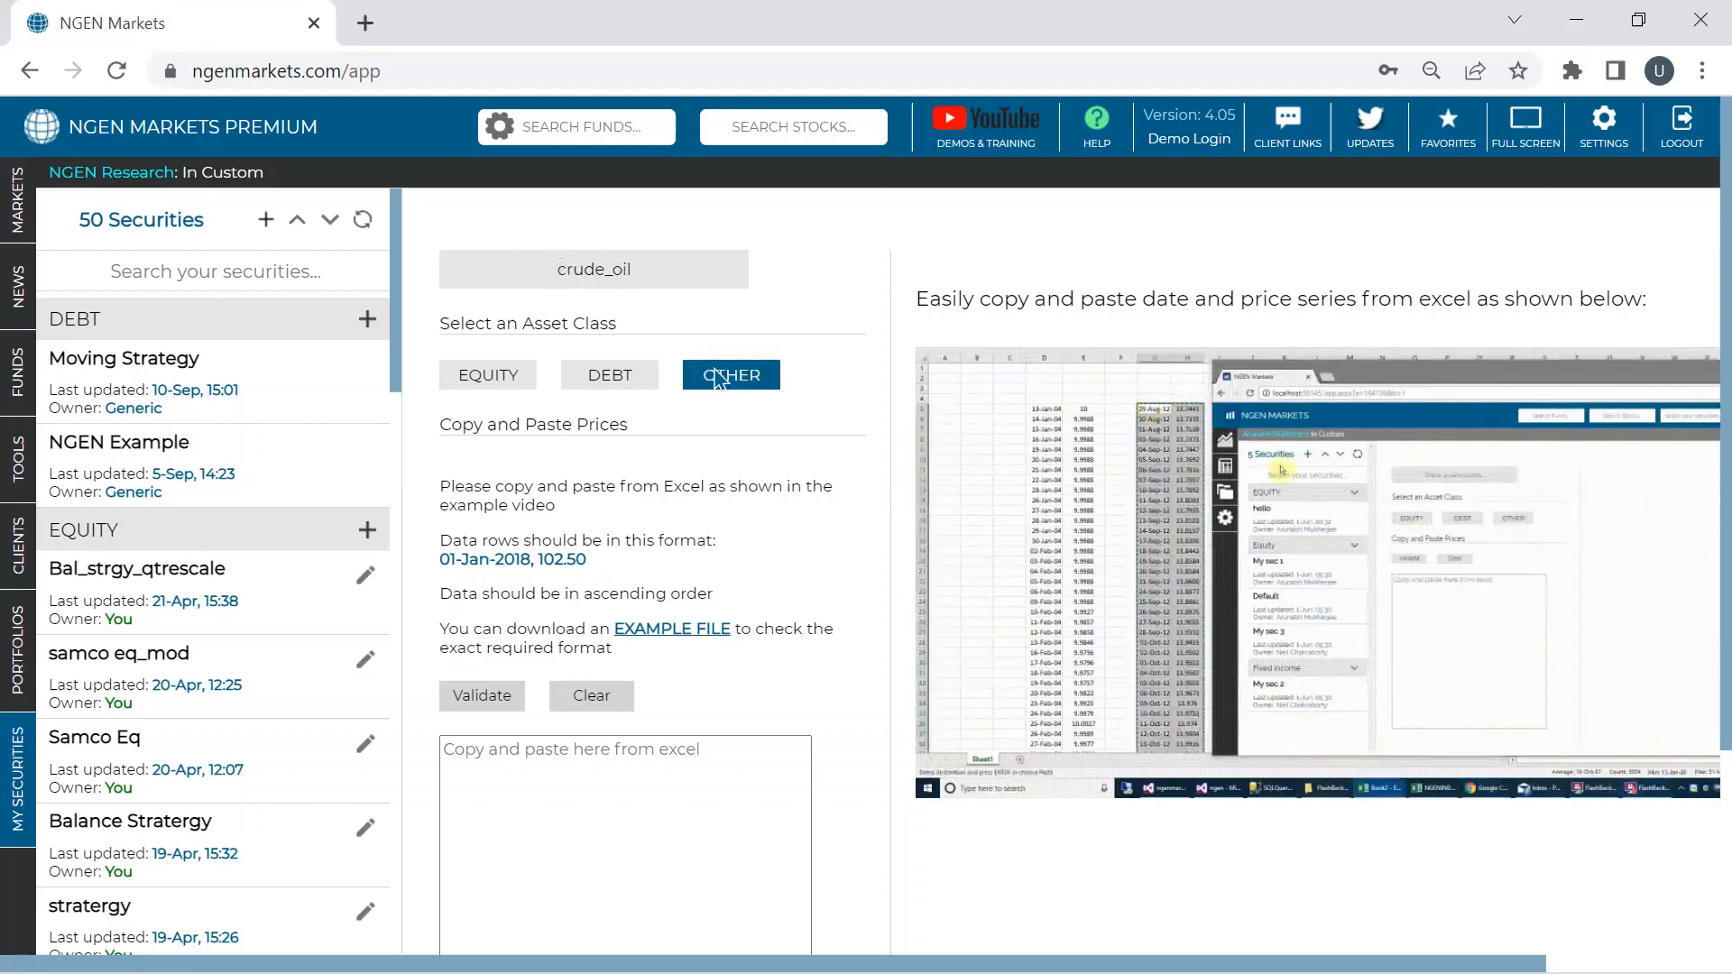
{"action": "key", "text": "ctrl+v"}
{"action": "scroll", "coordinate": [630, 792], "scroll_direction": "down", "scroll_amount": 2}
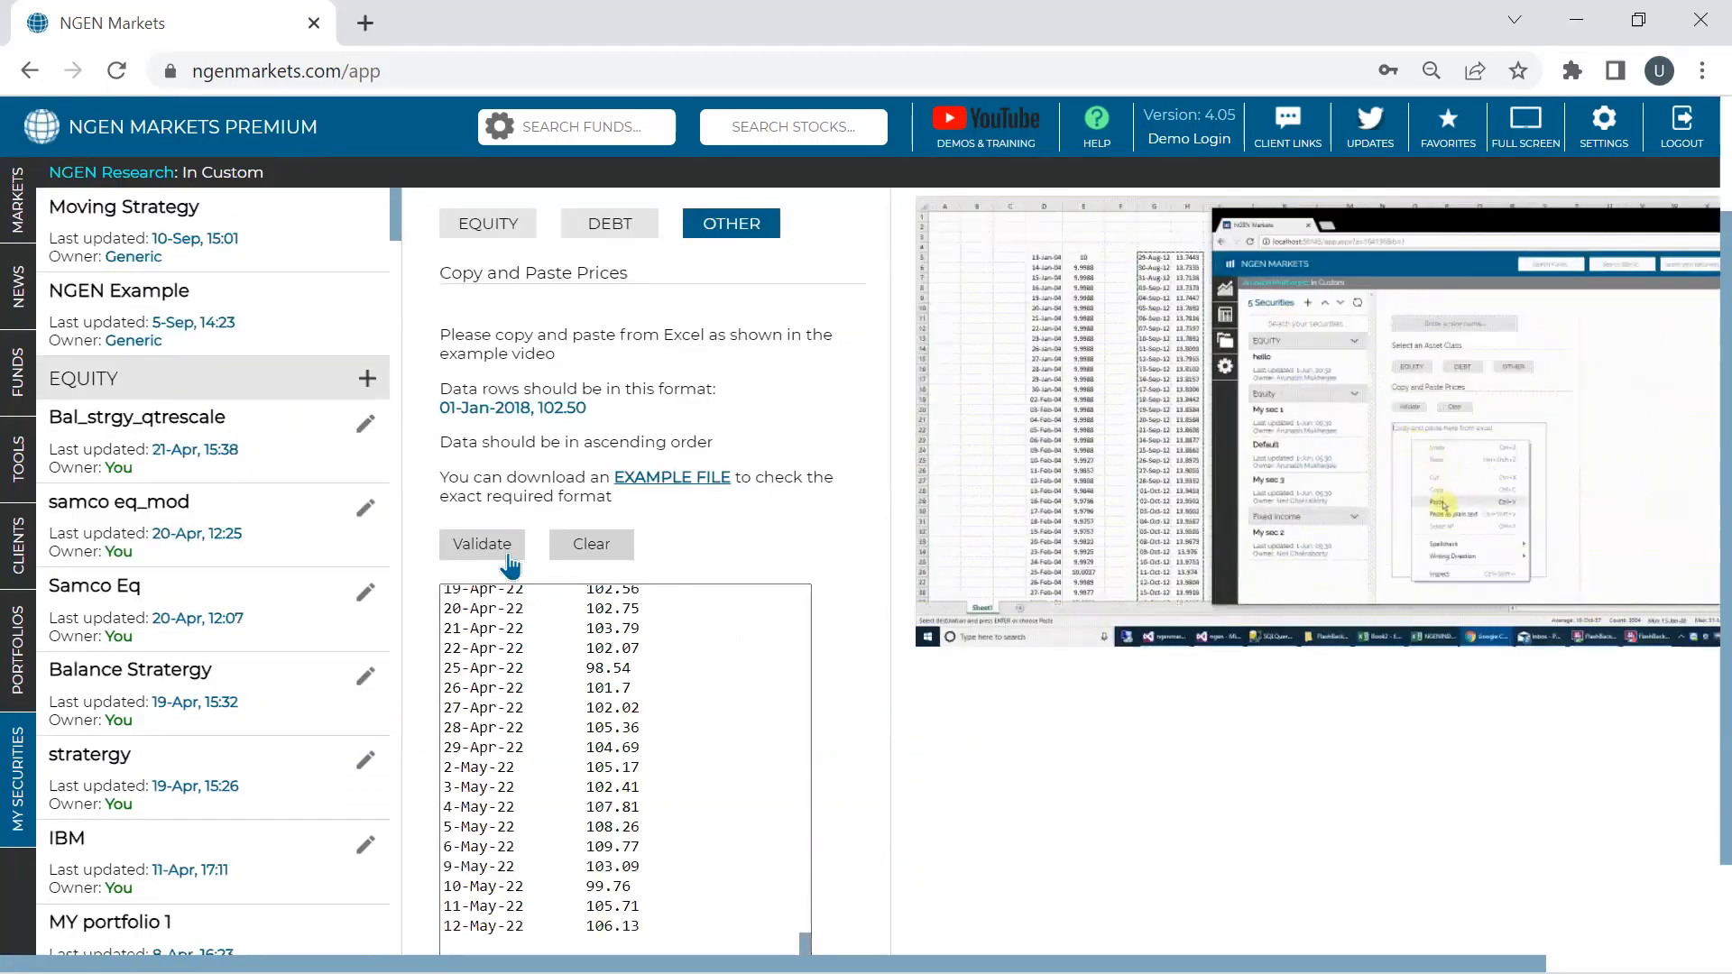
{"action": "left_click", "coordinate": [487, 545]}
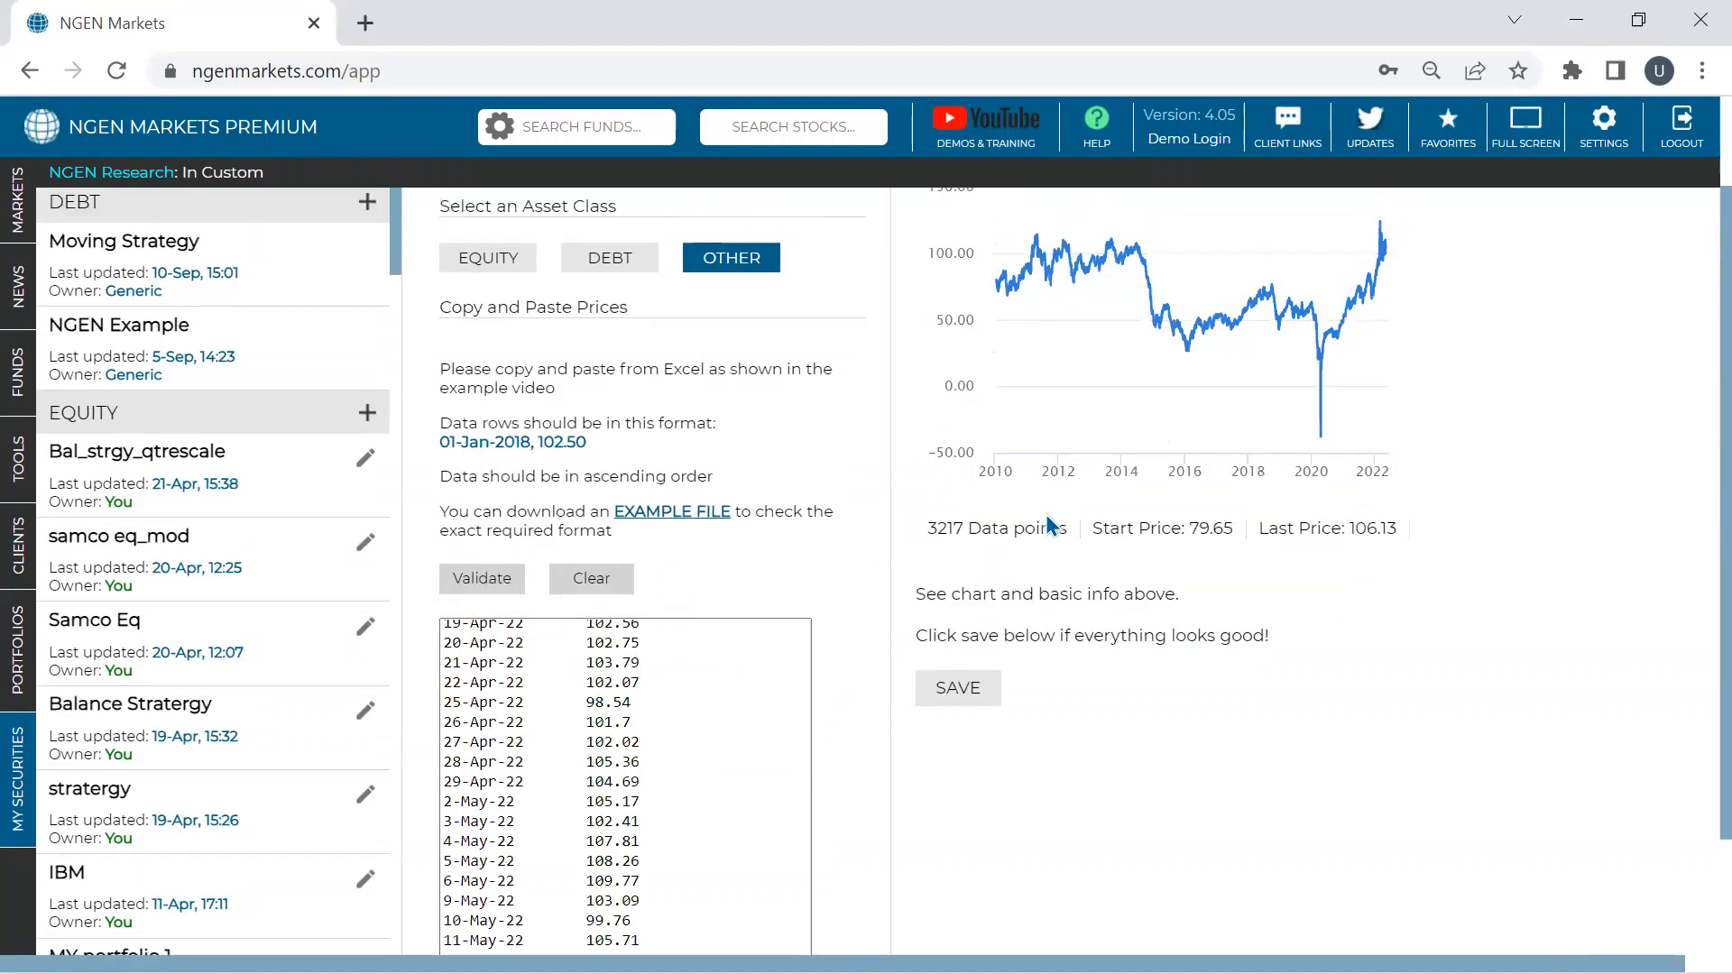
{"action": "left_click", "coordinate": [958, 653]}
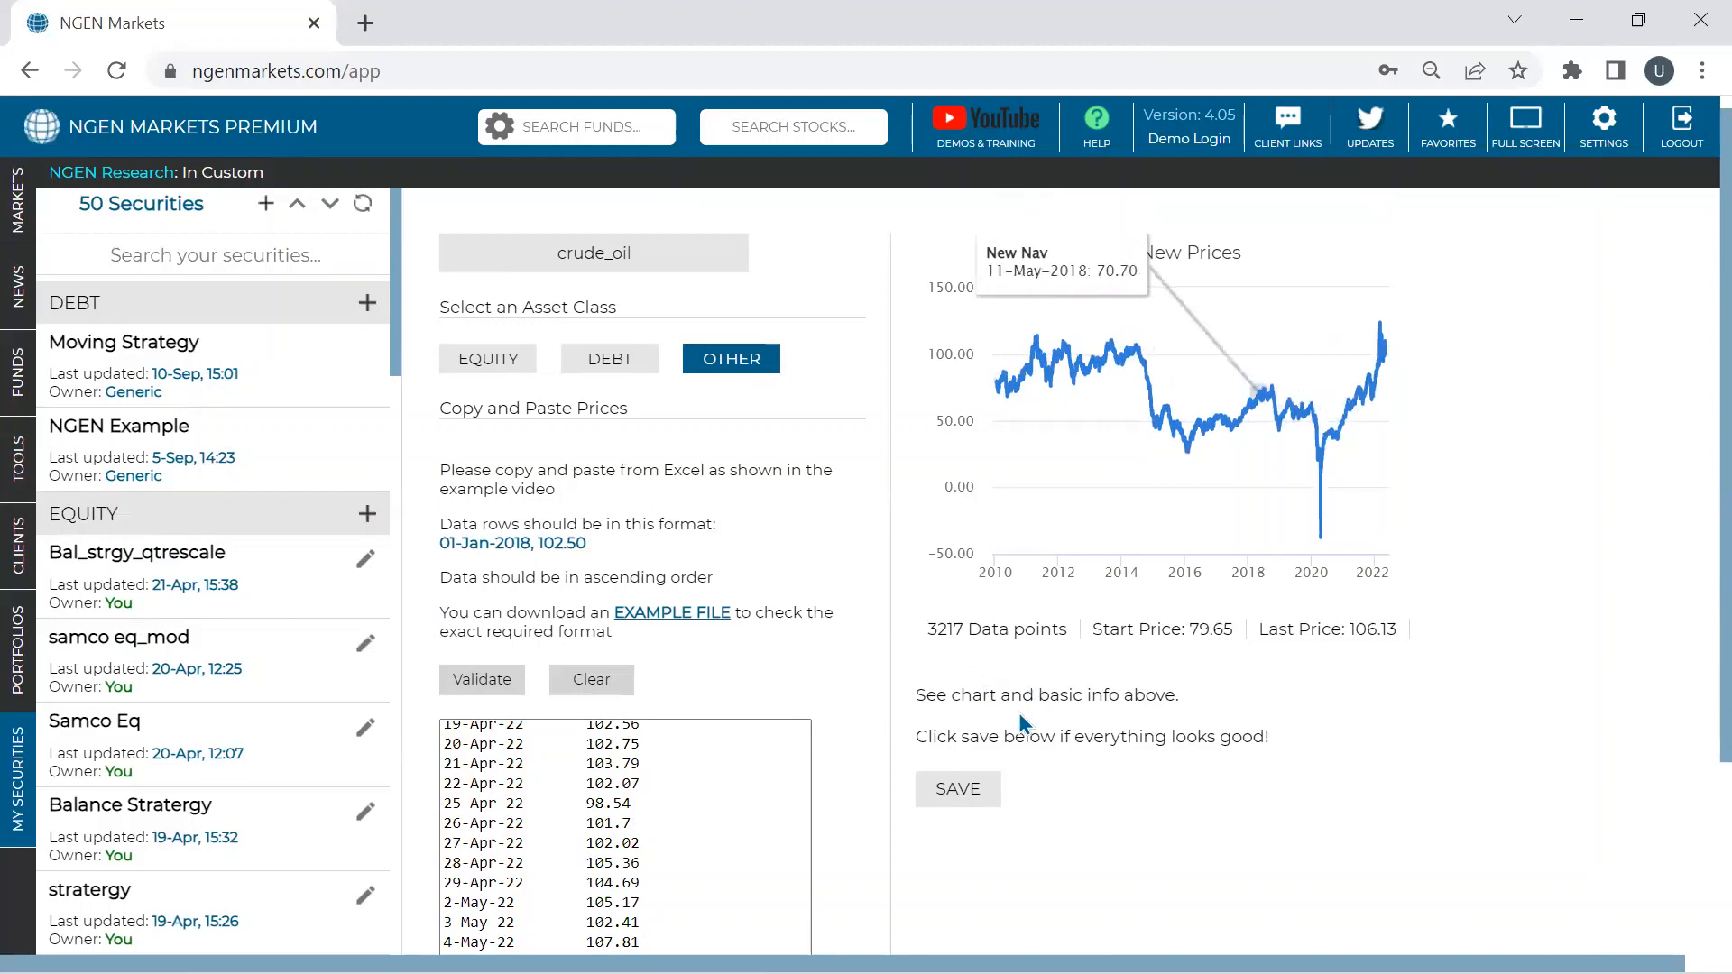
{"action": "left_click", "coordinate": [1000, 778]}
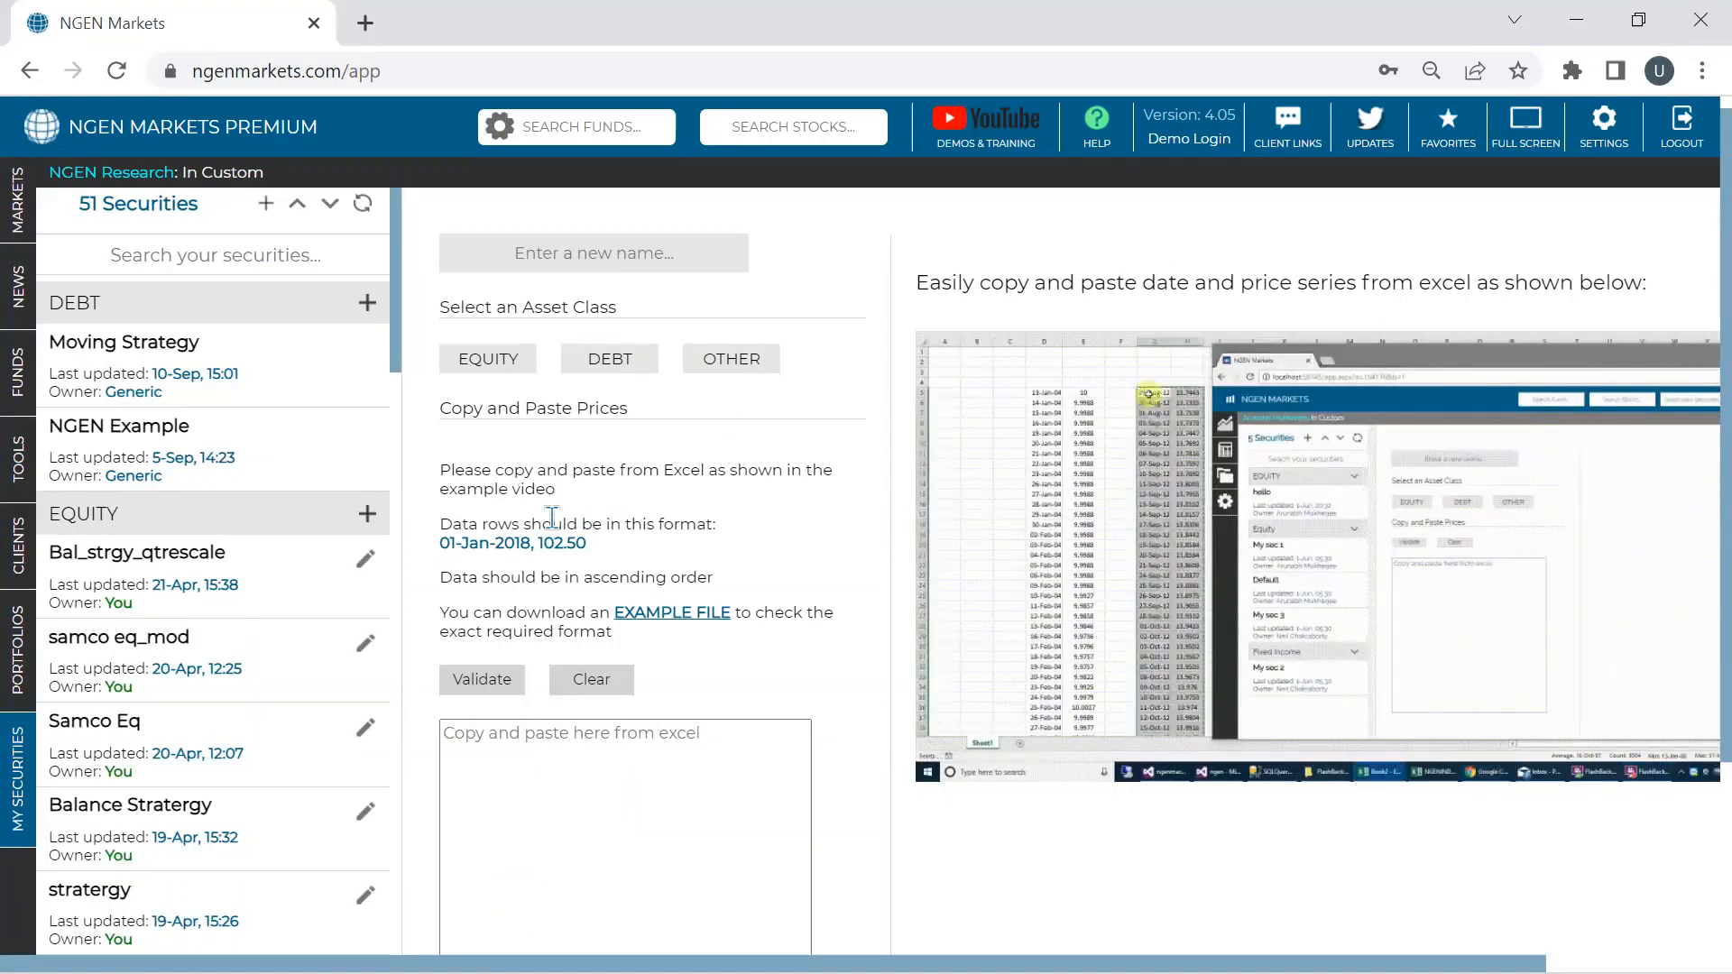
- Expand the left navigation strip and open the PORTFOLIOS section
{"action": "mouse_move", "coordinate": [1015, 973]}
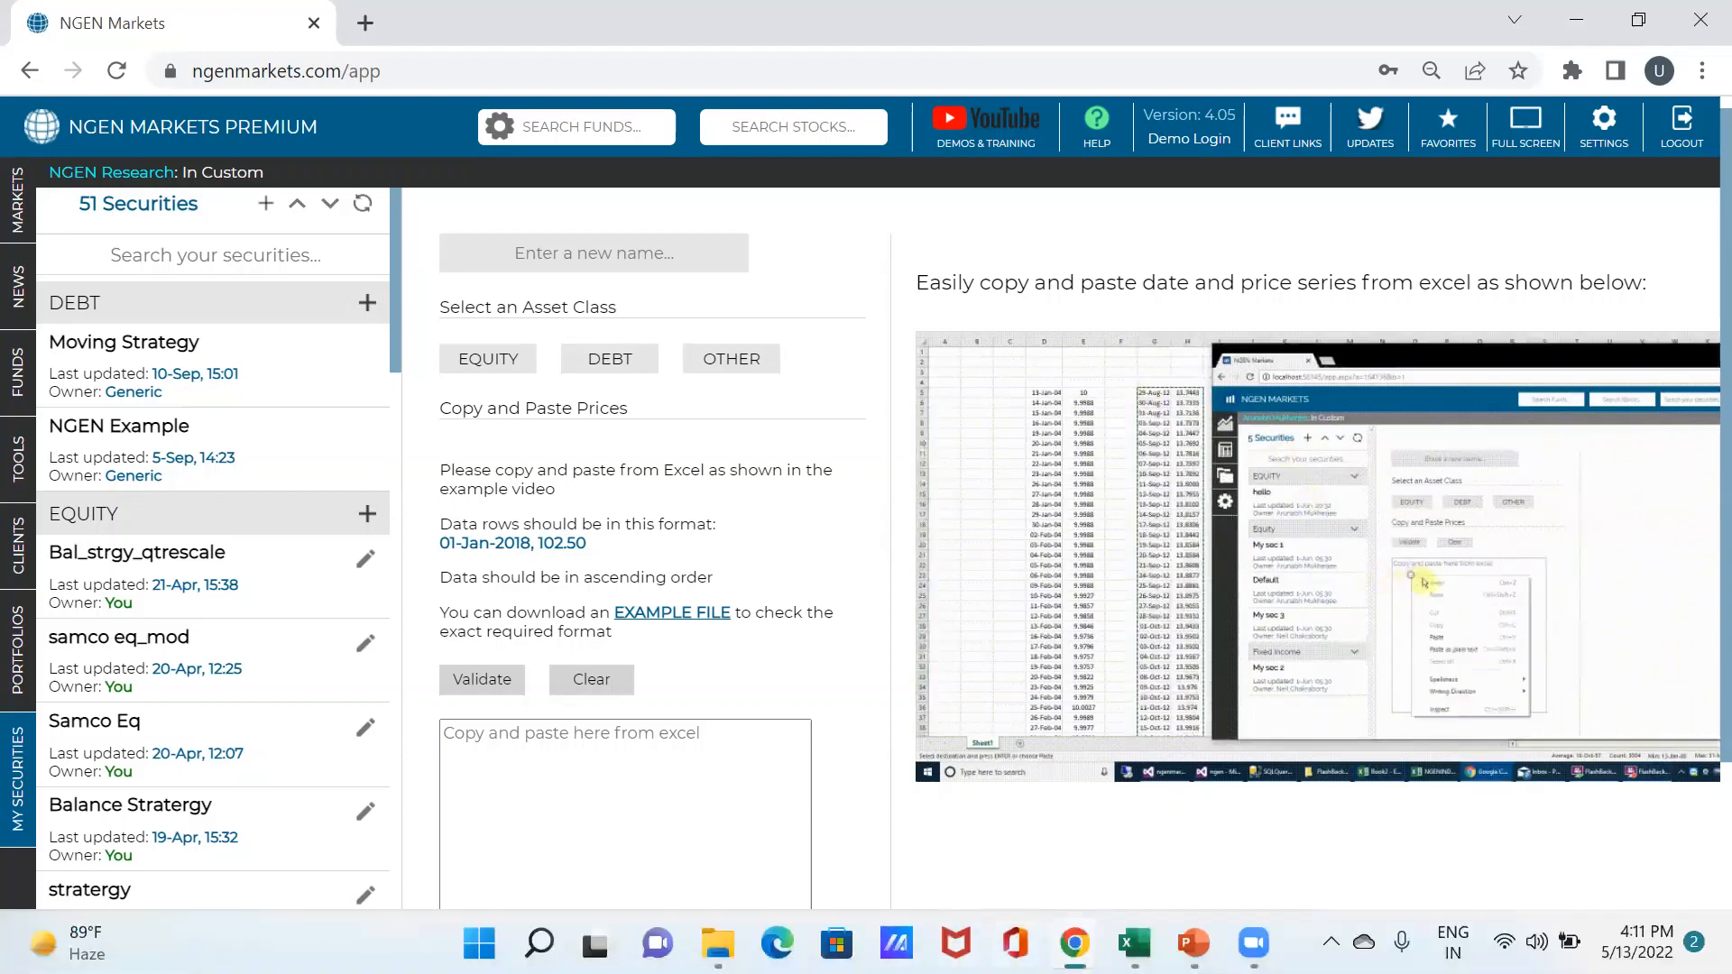
{"action": "mouse_move", "coordinate": [1074, 942]}
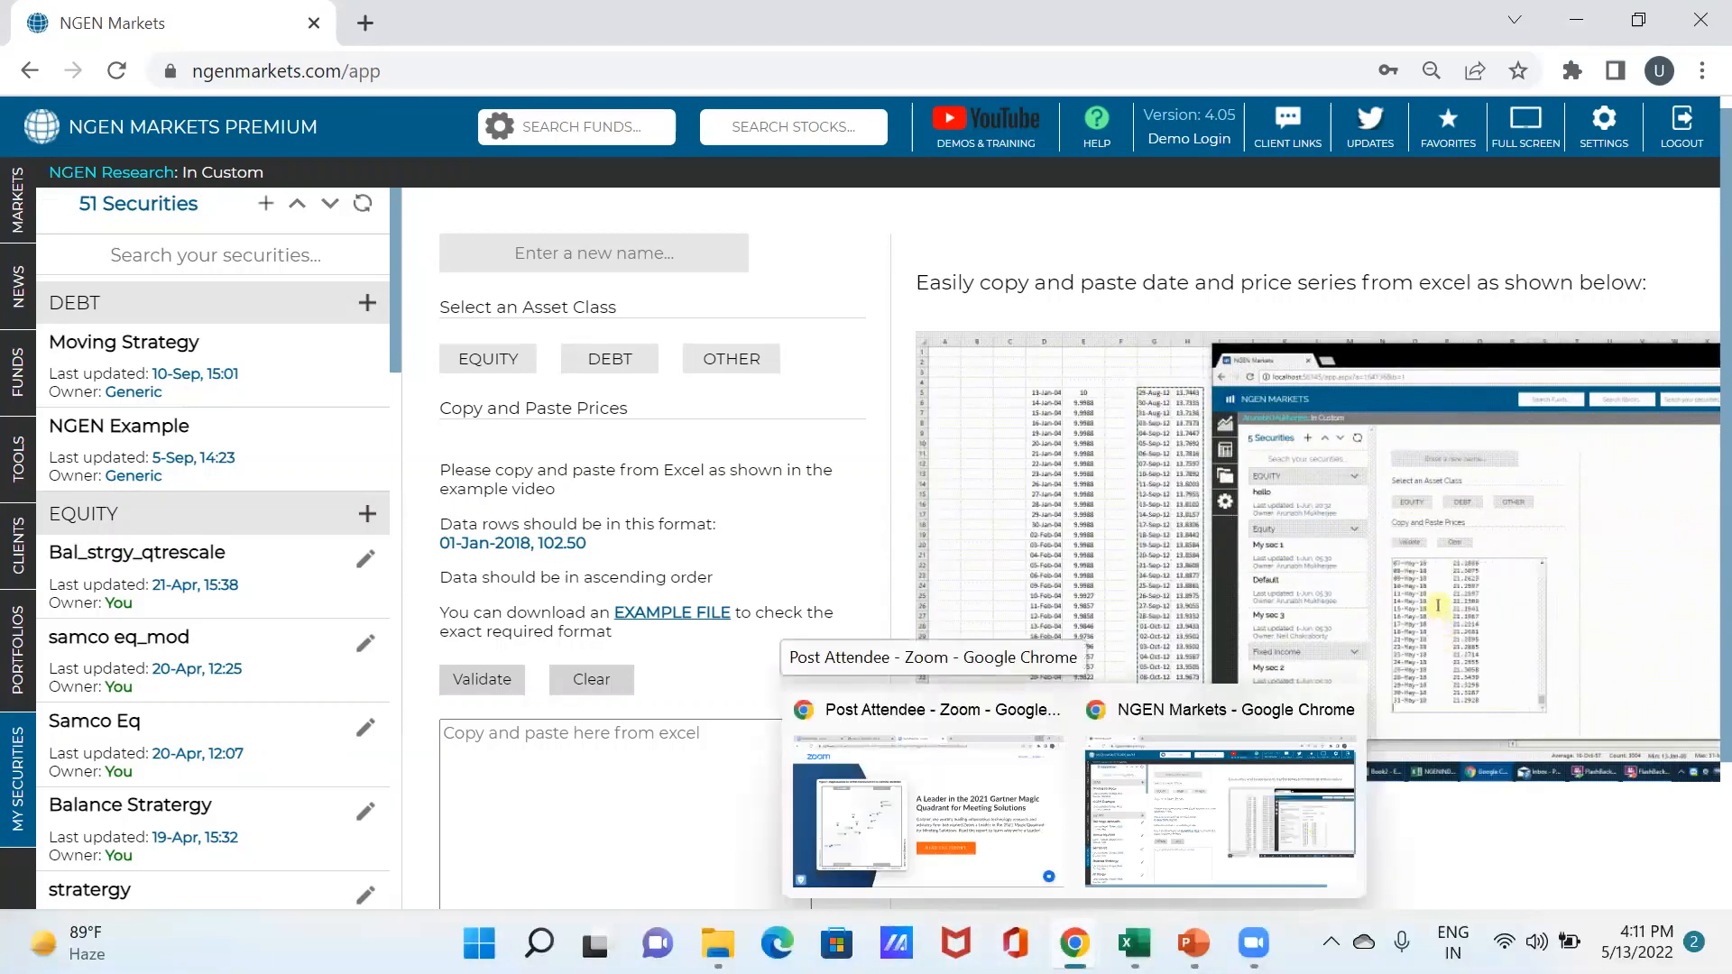
{"action": "mouse_move", "coordinate": [1133, 942]}
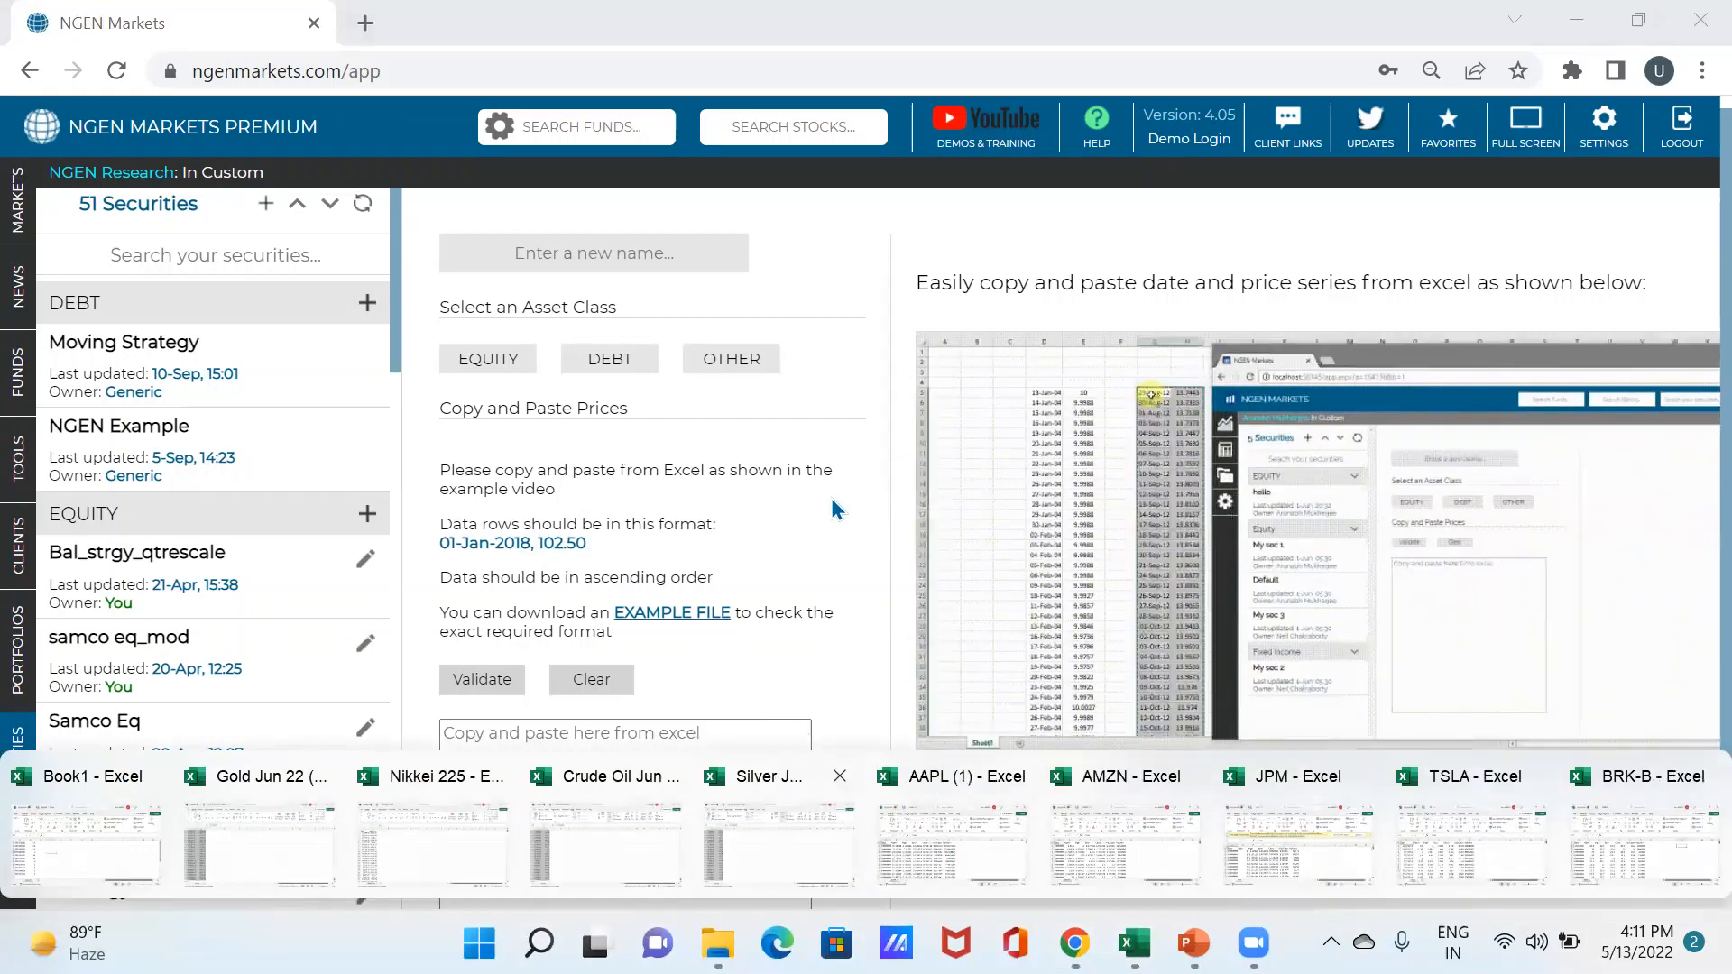
{"action": "mouse_move", "coordinate": [36, 490]}
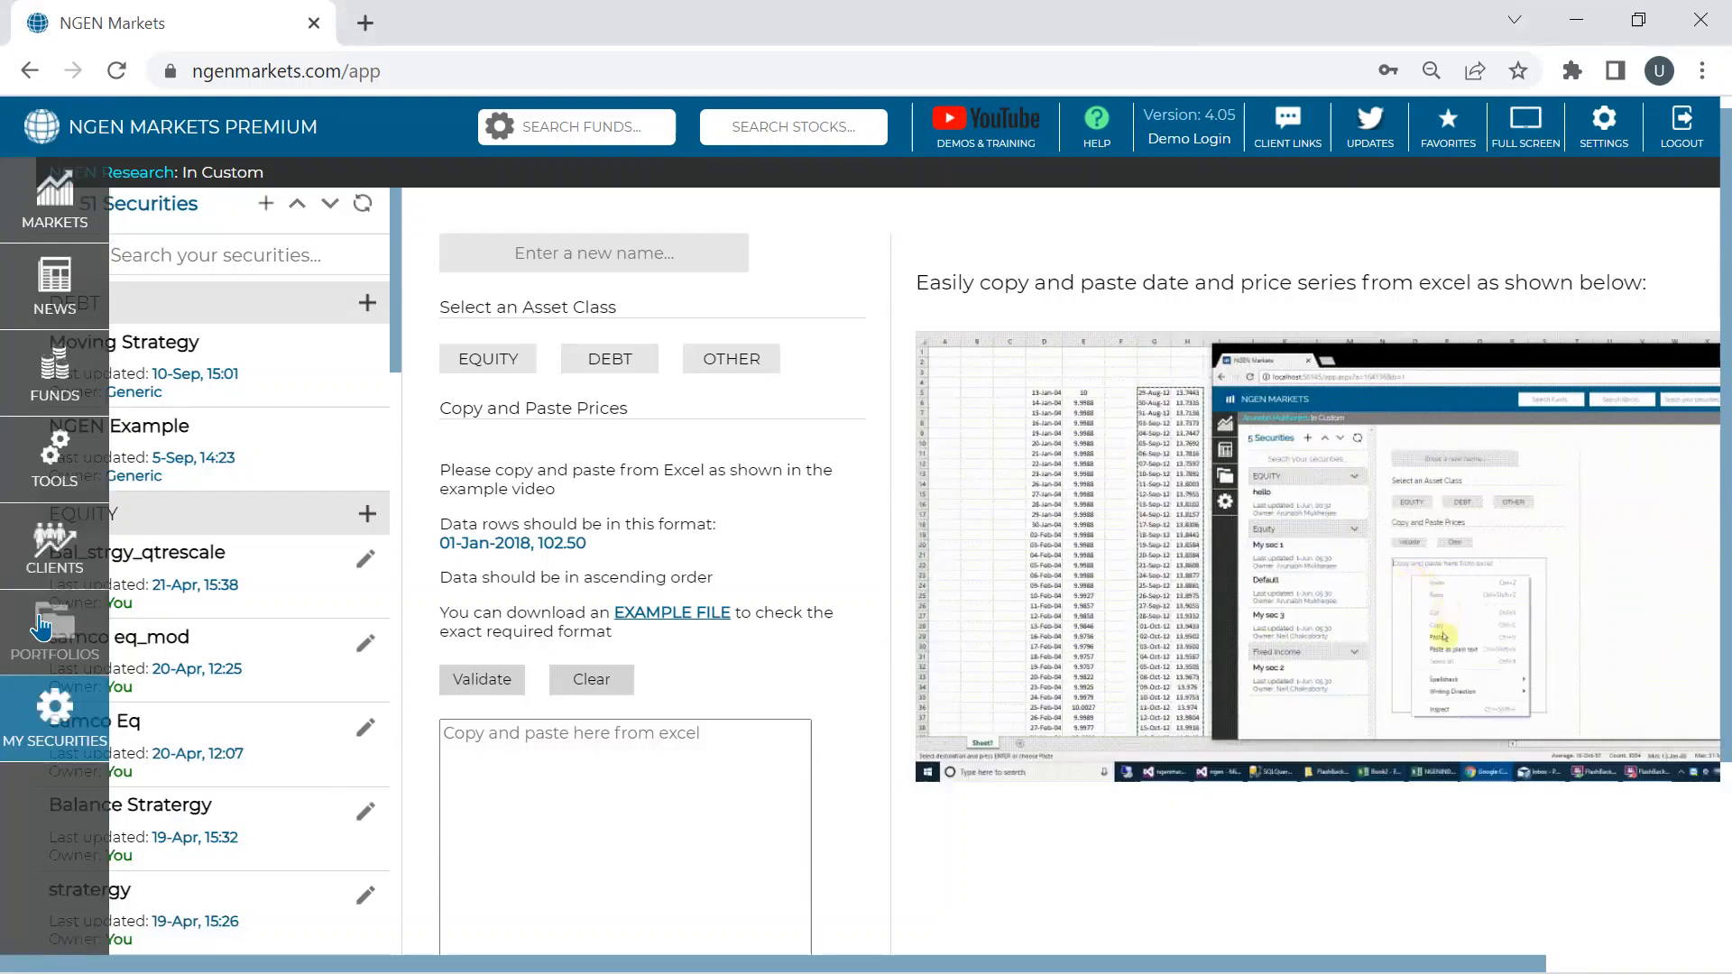
{"action": "left_click", "coordinate": [47, 642]}
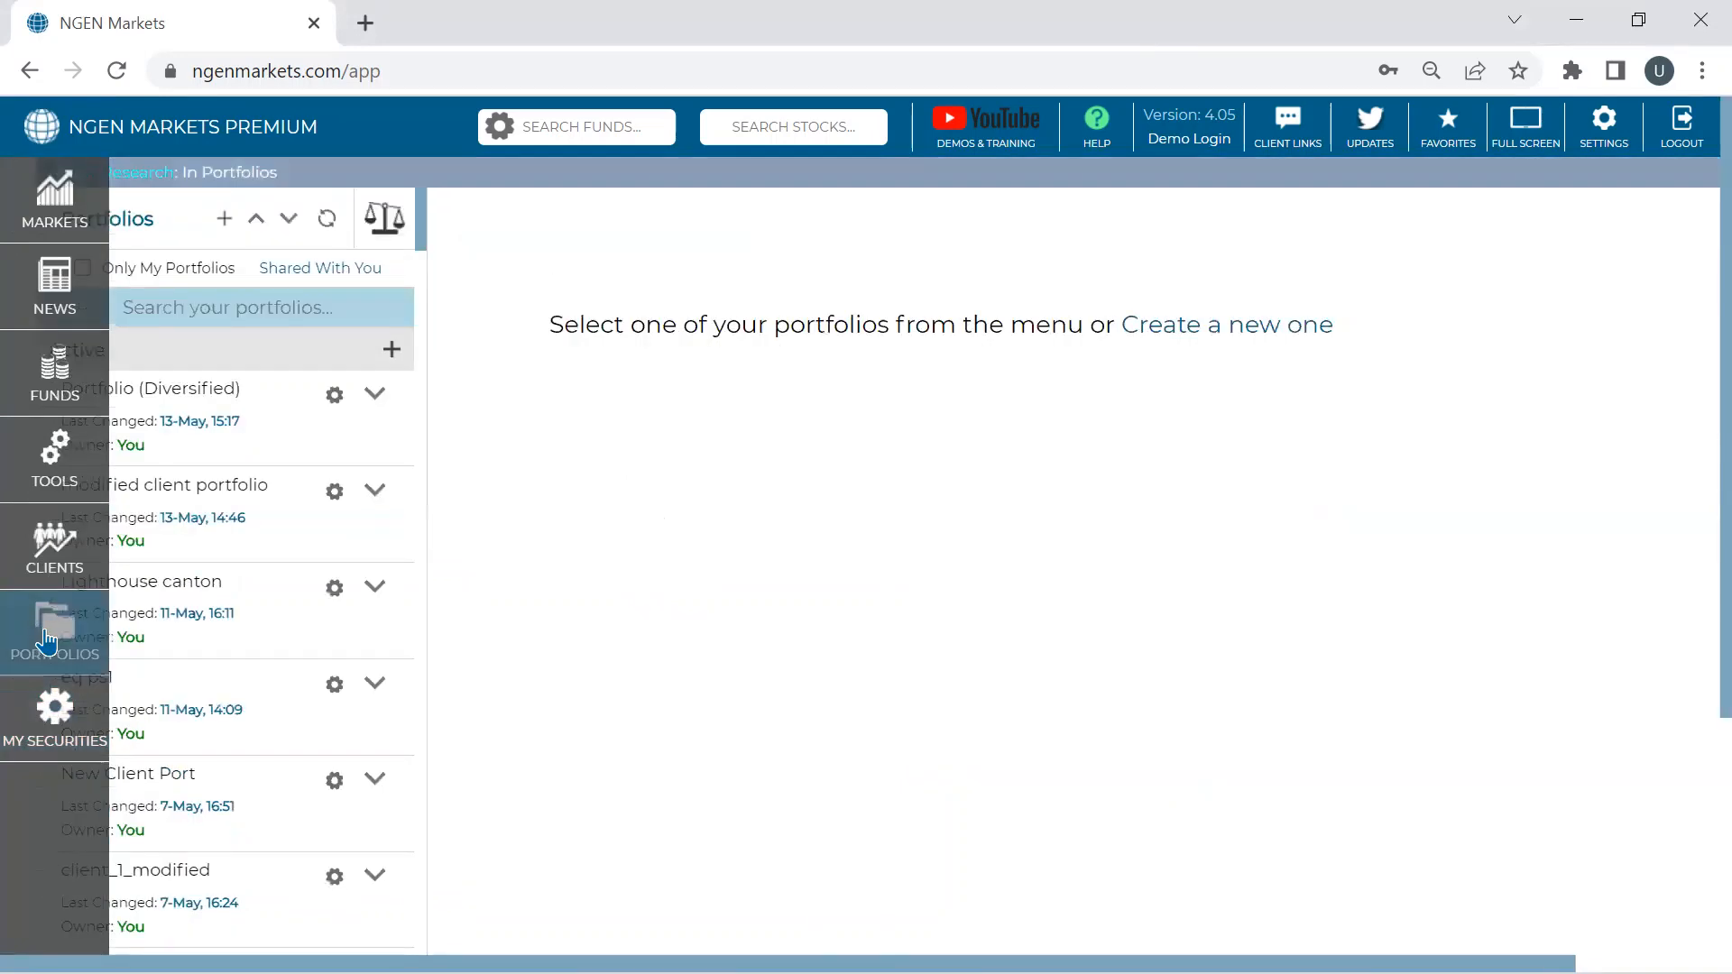
- Create a new portfolio and open its 'ISINs from Excel' dialog, with holdings read as Amount (Rupees)
{"action": "left_click", "coordinate": [224, 220]}
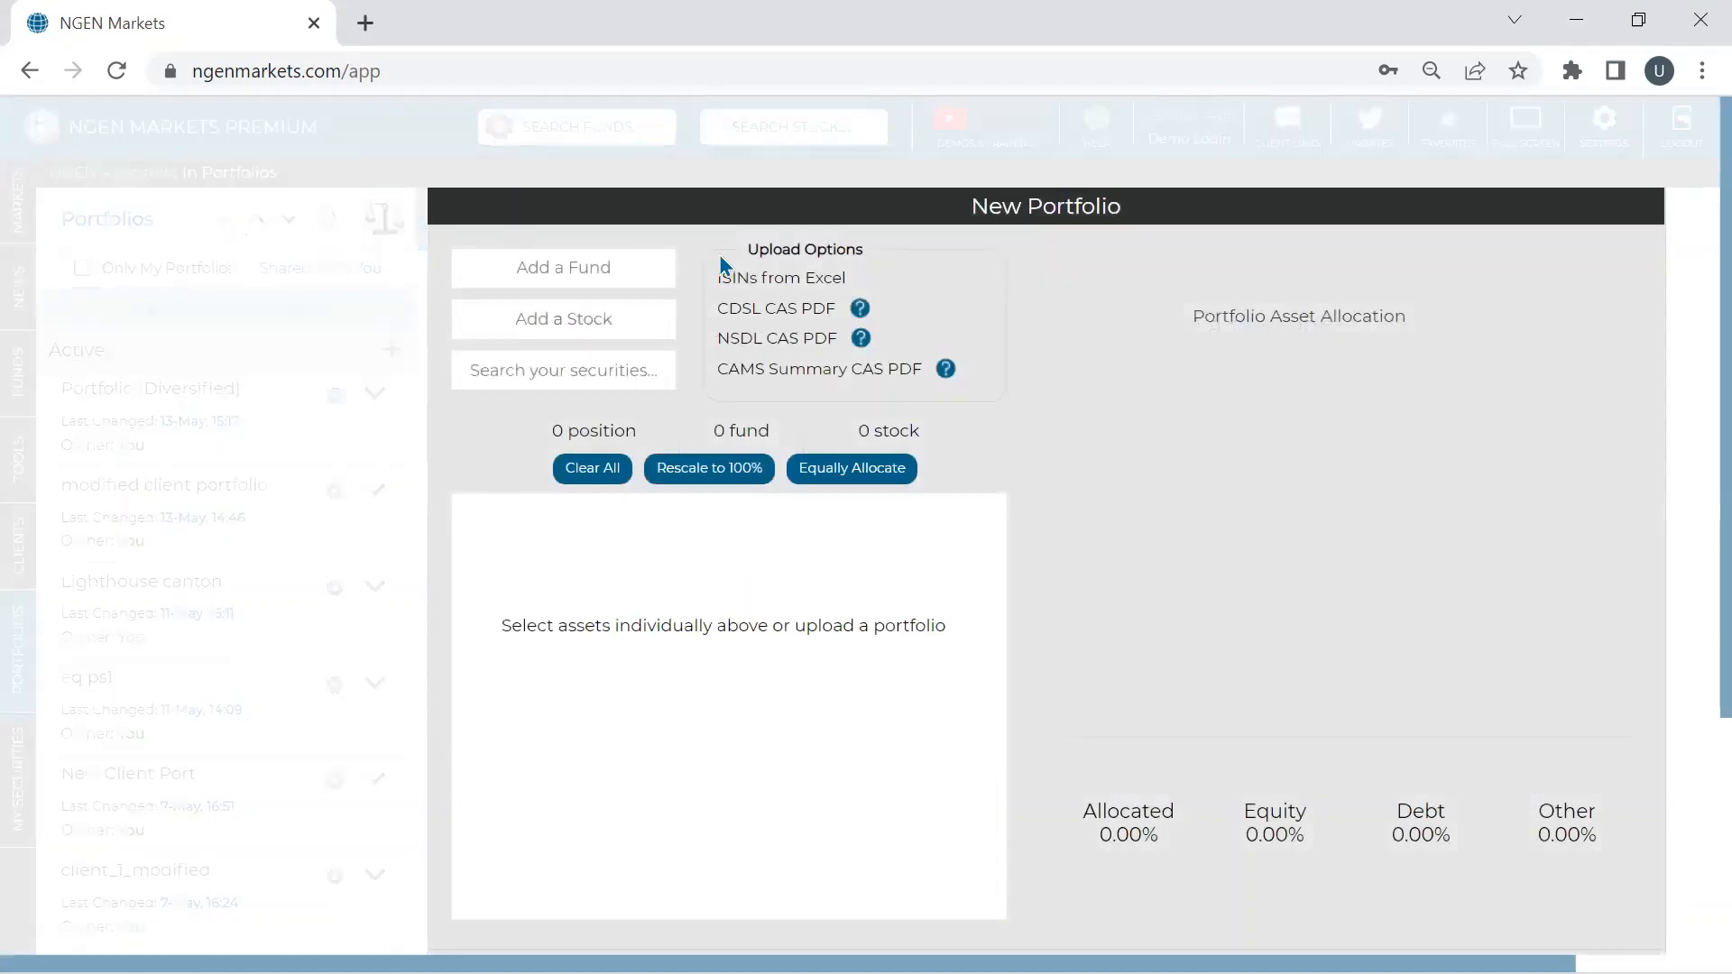
{"action": "left_click", "coordinate": [532, 269]}
{"action": "mouse_move", "coordinate": [946, 368]}
{"action": "mouse_move", "coordinate": [859, 309]}
{"action": "scroll", "coordinate": [792, 287], "scroll_direction": "down", "scroll_amount": 2}
{"action": "scroll", "coordinate": [791, 287], "scroll_direction": "up", "scroll_amount": 2}
{"action": "left_click", "coordinate": [791, 282]}
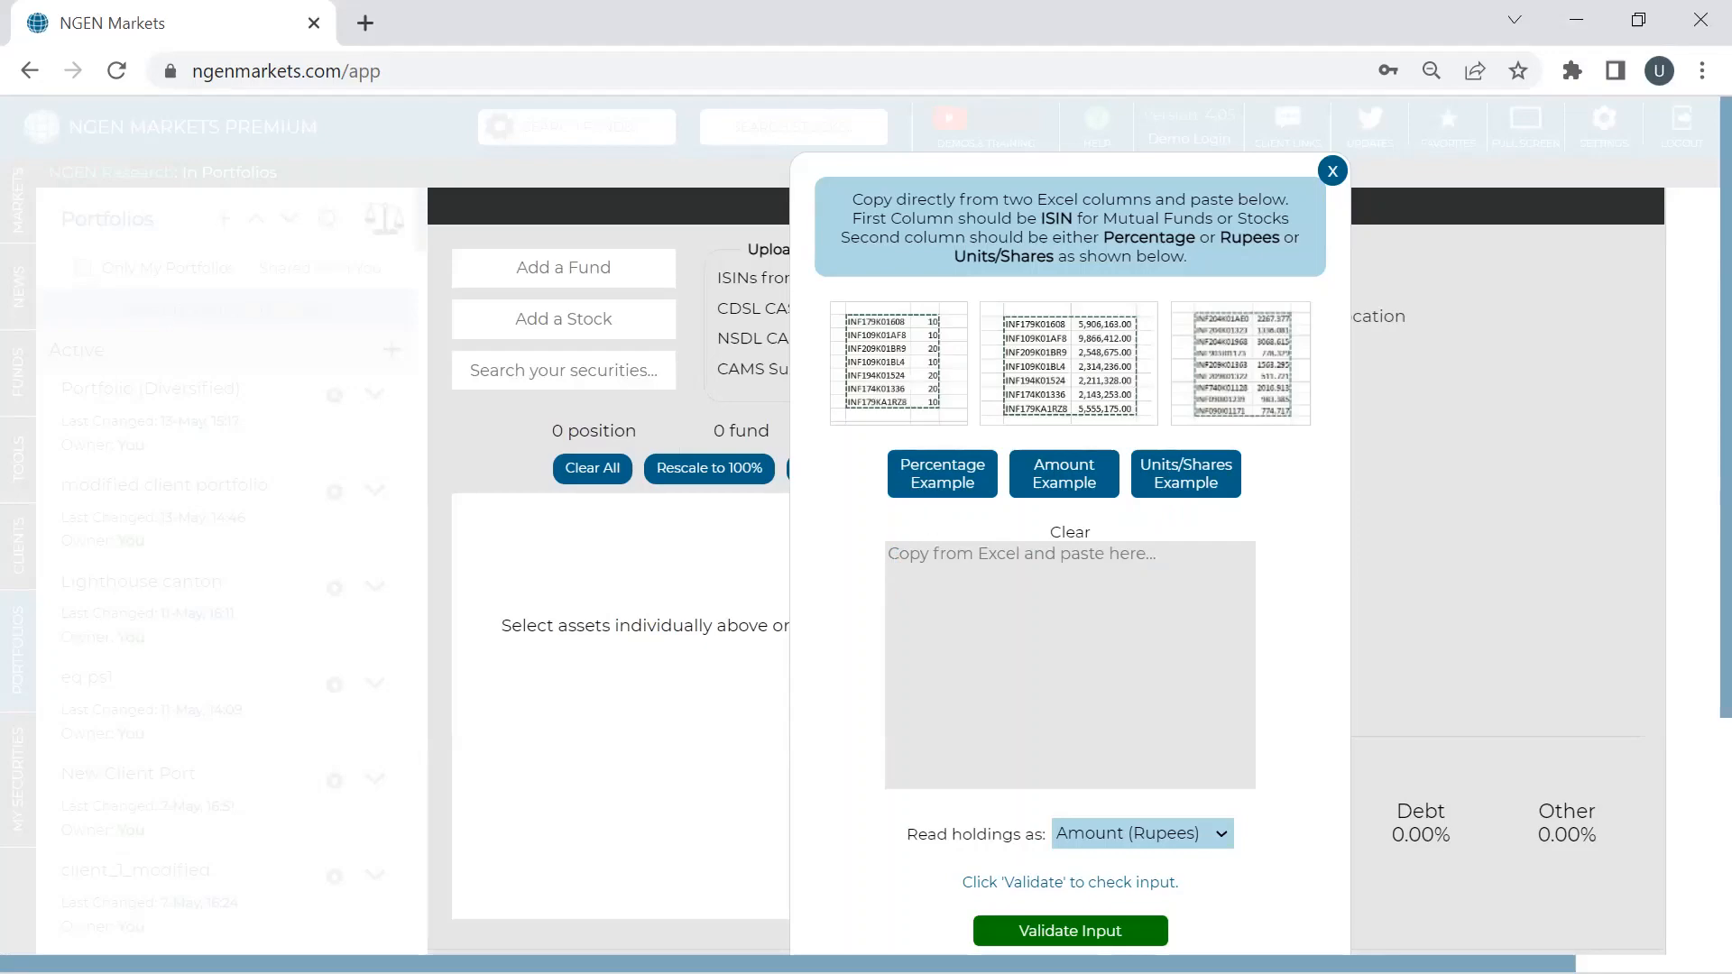
- In Book1, widen column A and copy the eleven ISIN and weight rows in A1:B11
{"action": "left_click", "coordinate": [1134, 944]}
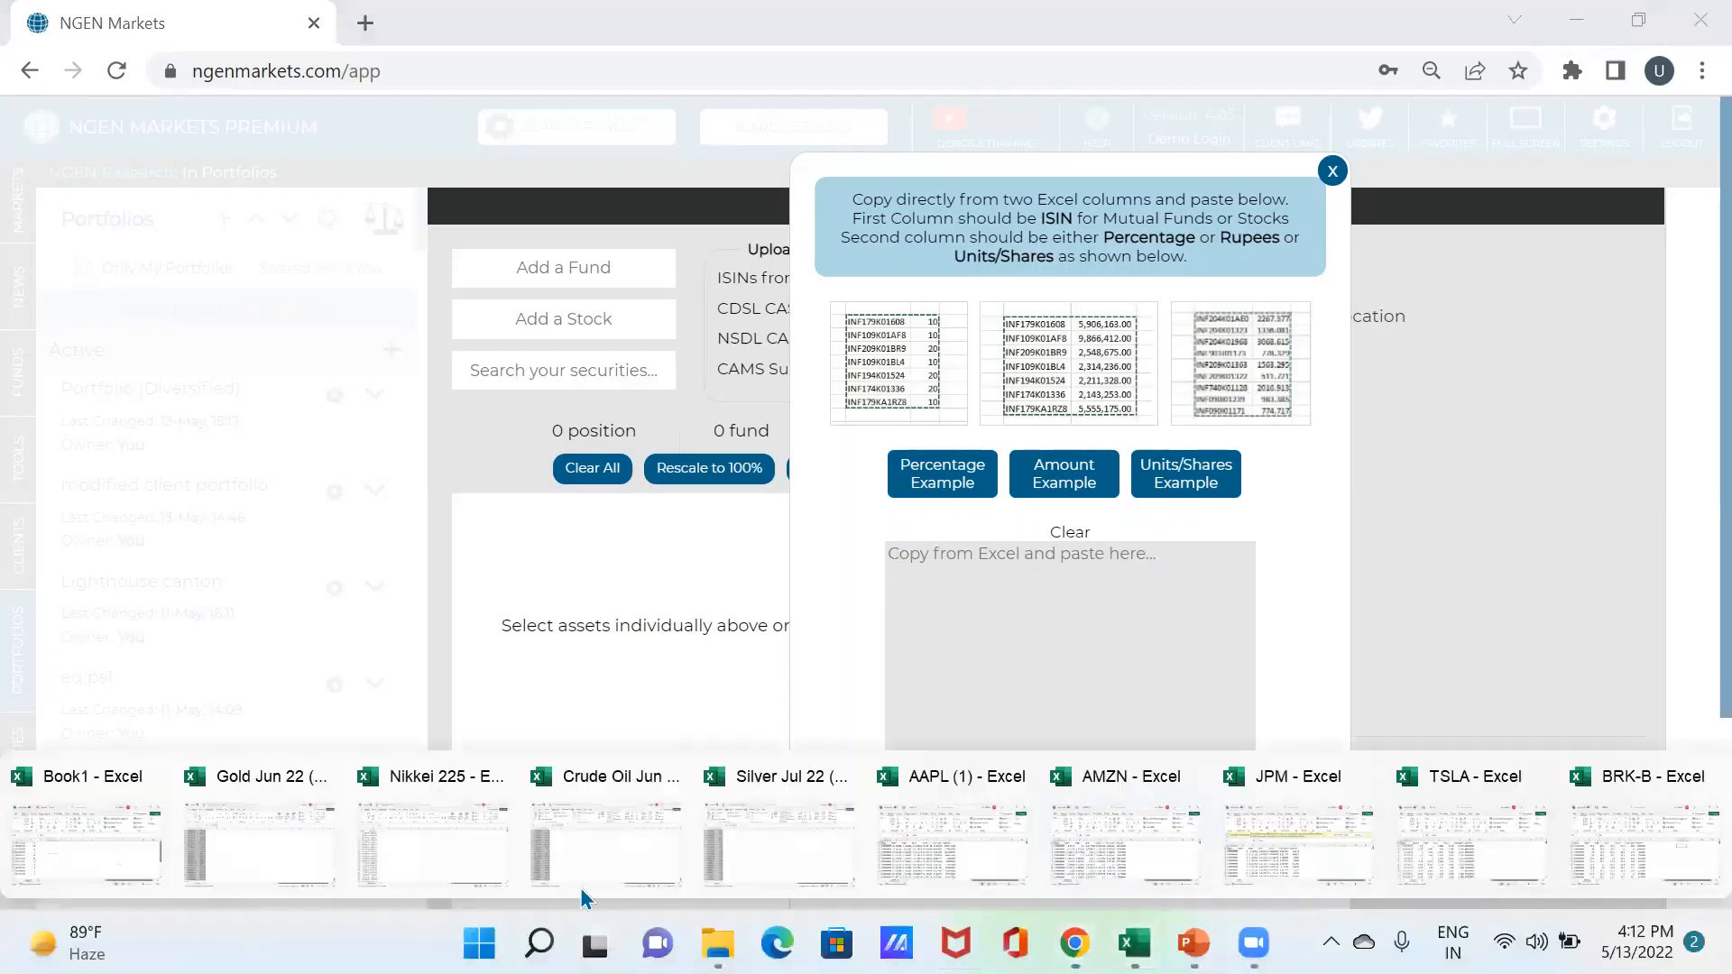
{"action": "left_click", "coordinate": [115, 873]}
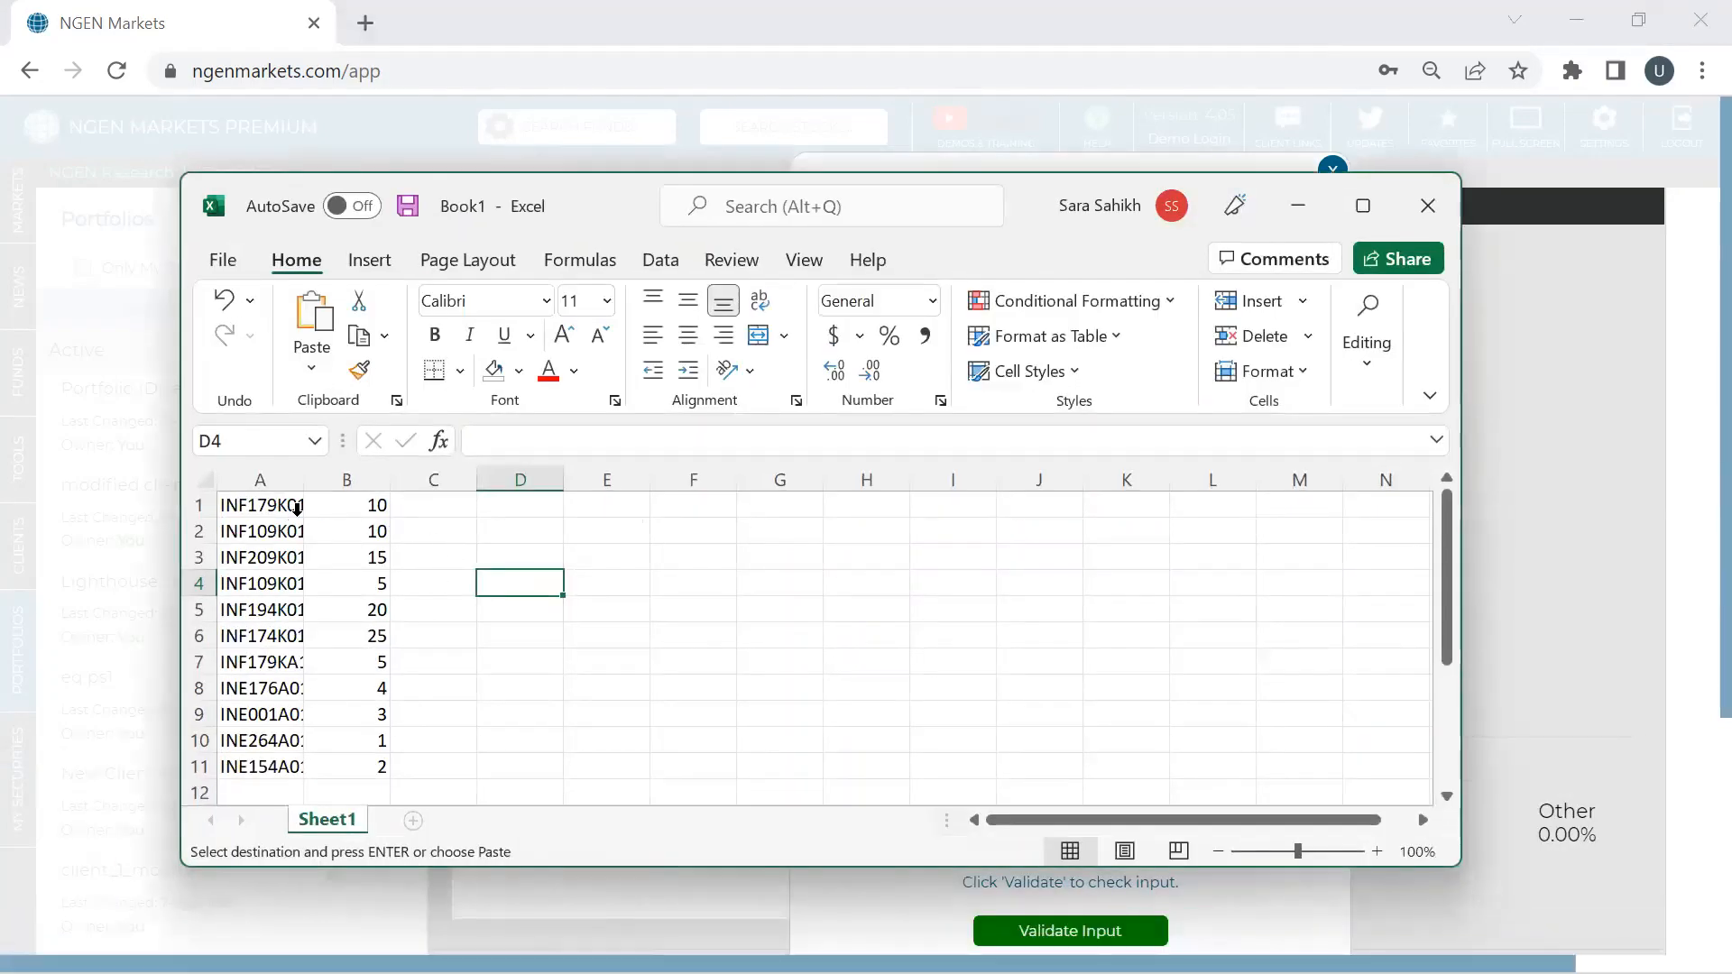
{"action": "left_click_drag", "start_coordinate": [303, 479], "coordinate": [364, 480]}
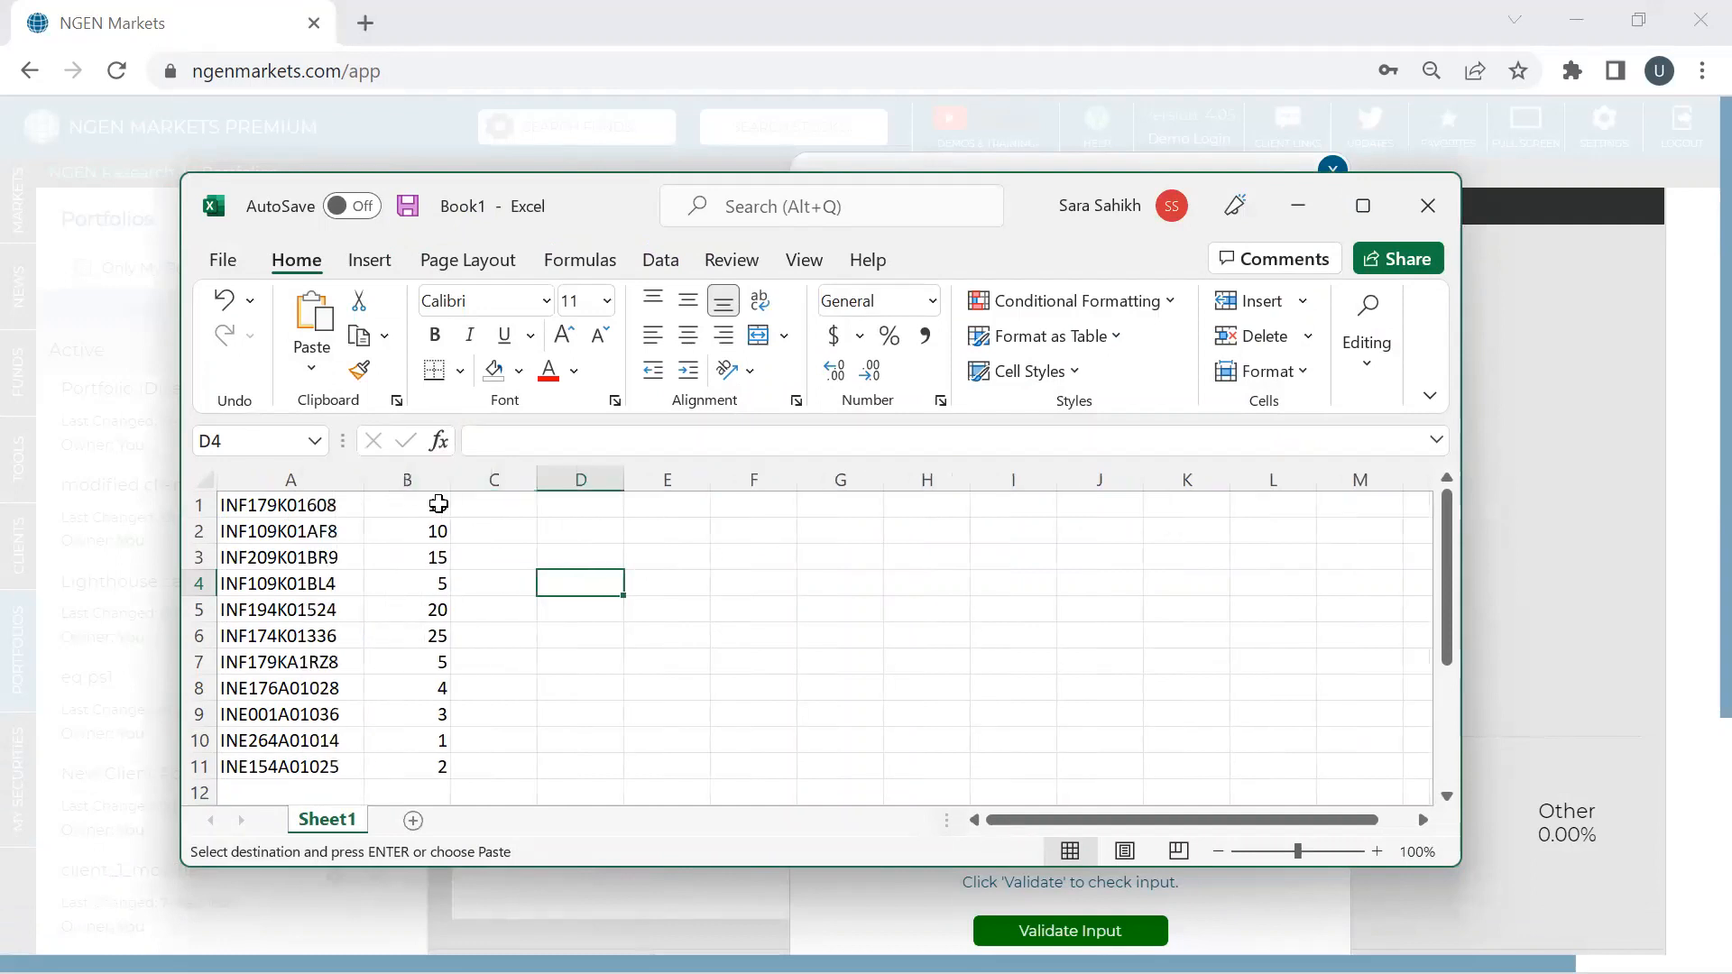
{"action": "left_click", "coordinate": [439, 504]}
{"action": "left_click", "coordinate": [327, 506]}
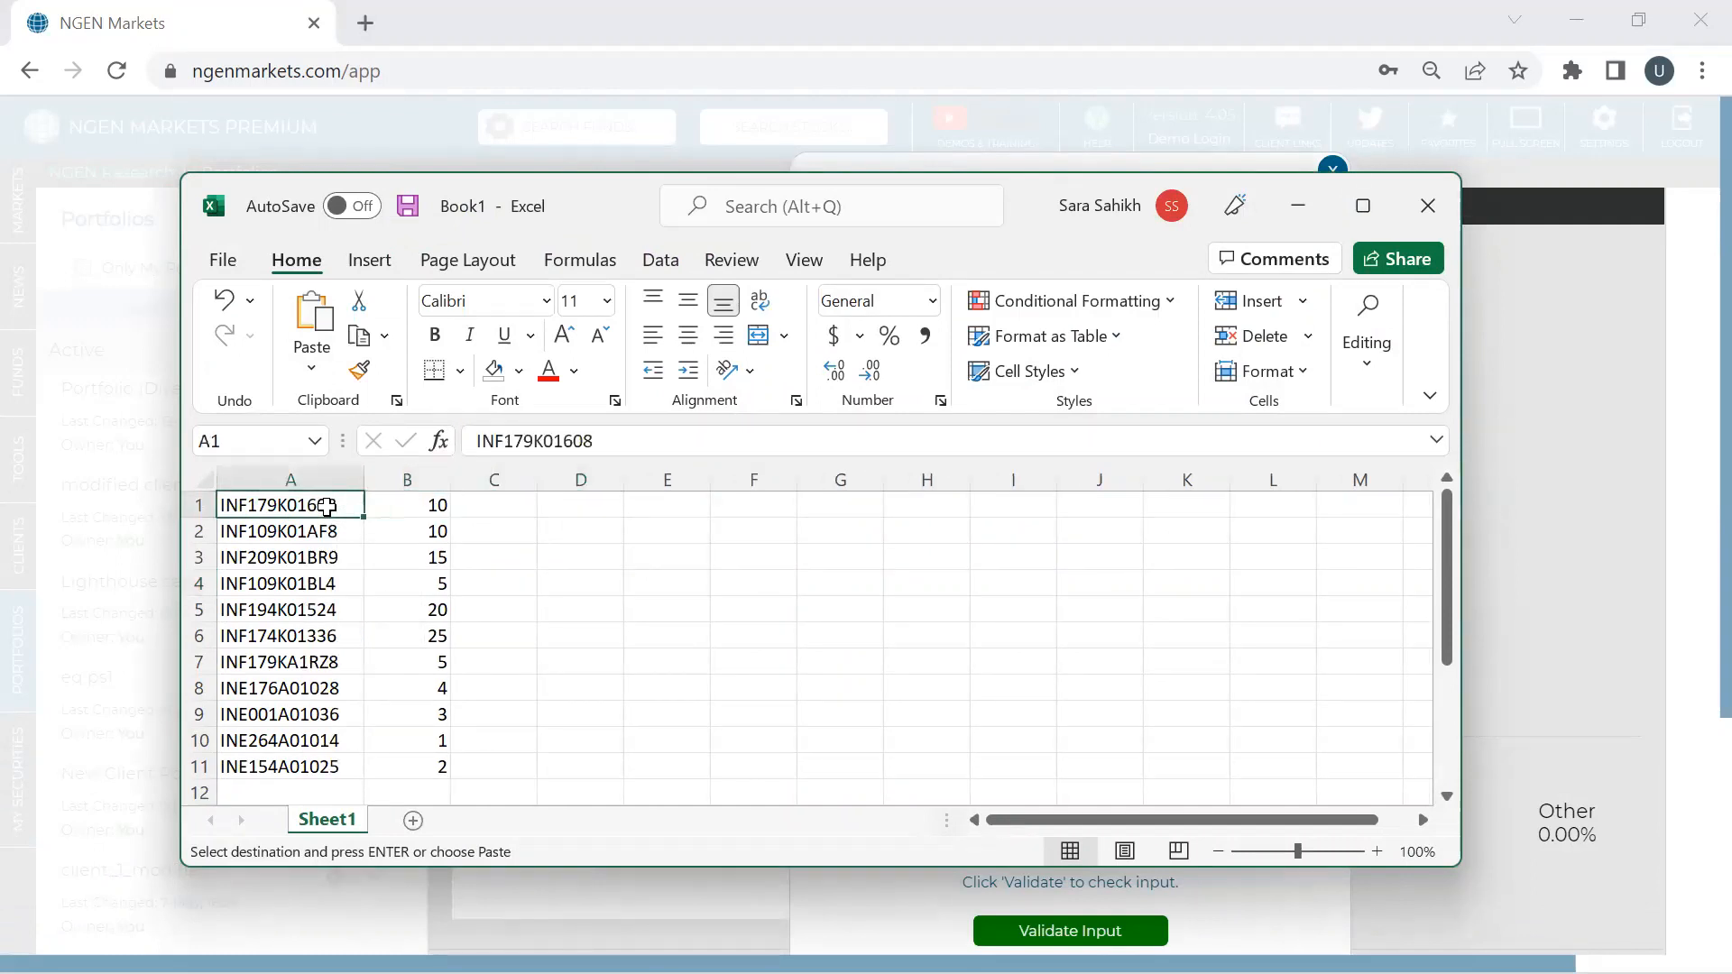
{"action": "key", "text": "shift+Right"}
{"action": "key", "text": "shift+Down"}
{"action": "key", "text": "shift+Down"}
{"action": "key", "text": "shift+Down"}
{"action": "key", "text": "shift+Down"}
{"action": "key", "text": "shift+Down"}
{"action": "key", "text": "shift+Down"}
{"action": "key", "text": "shift+Down"}
{"action": "key", "text": "shift+Down"}
{"action": "key", "text": "shift+Down"}
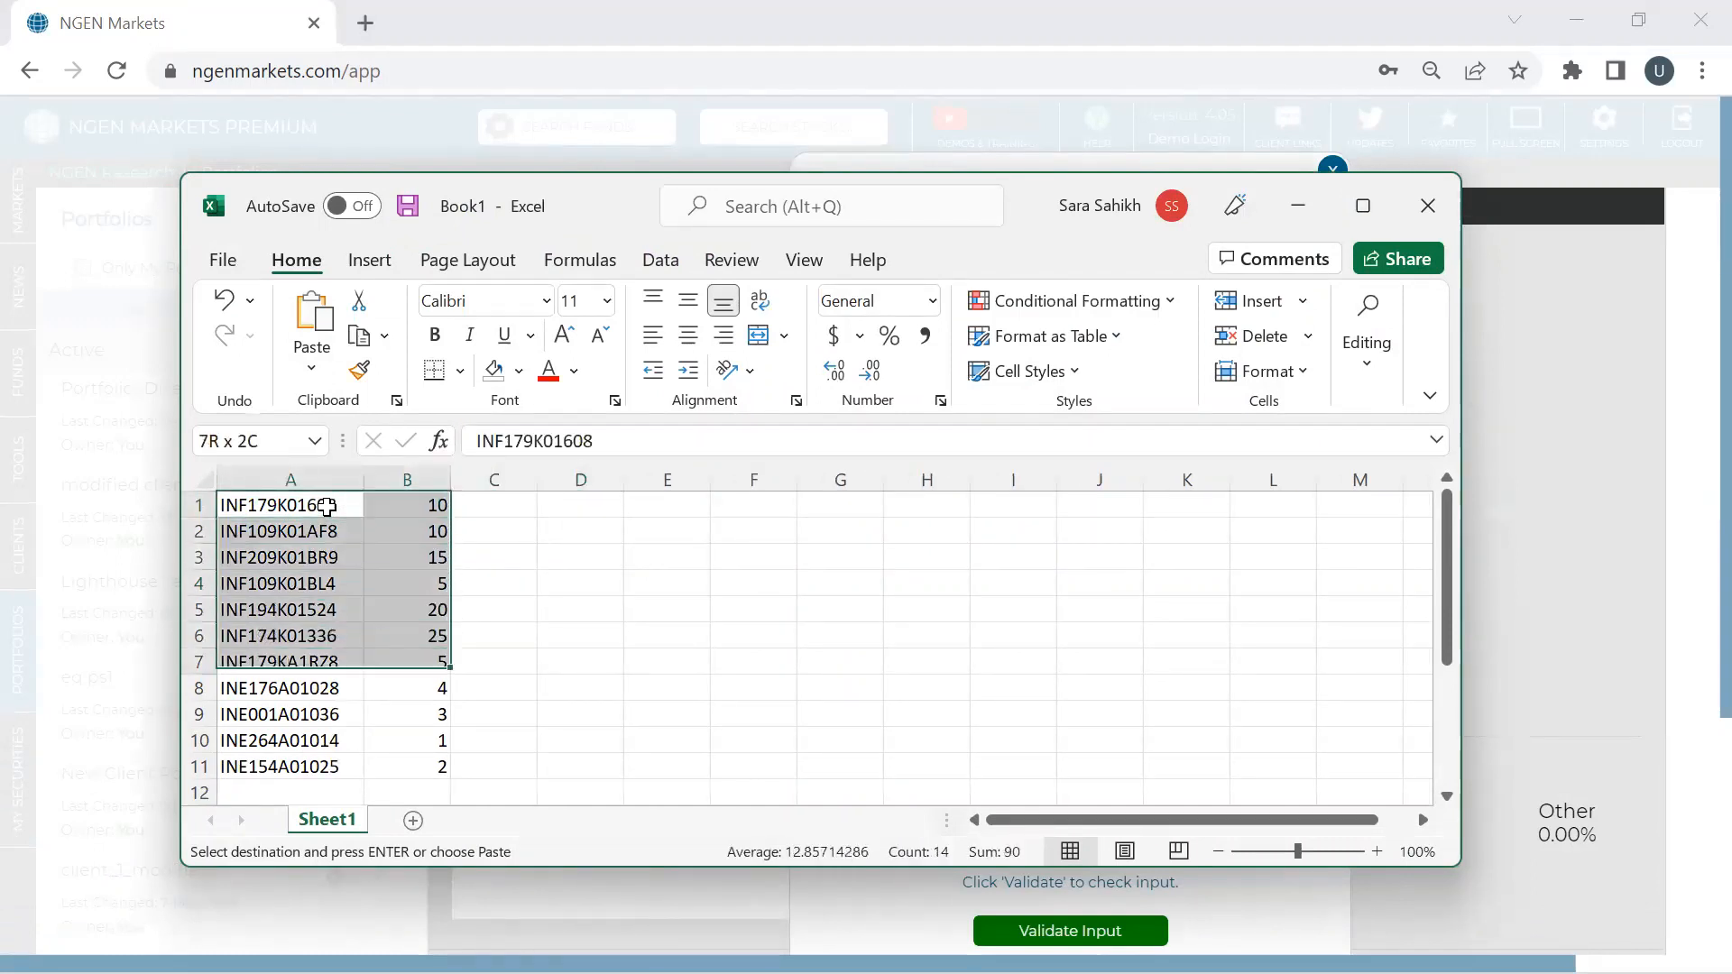
{"action": "key", "text": "shift+Down"}
{"action": "key", "text": "ctrl+c"}
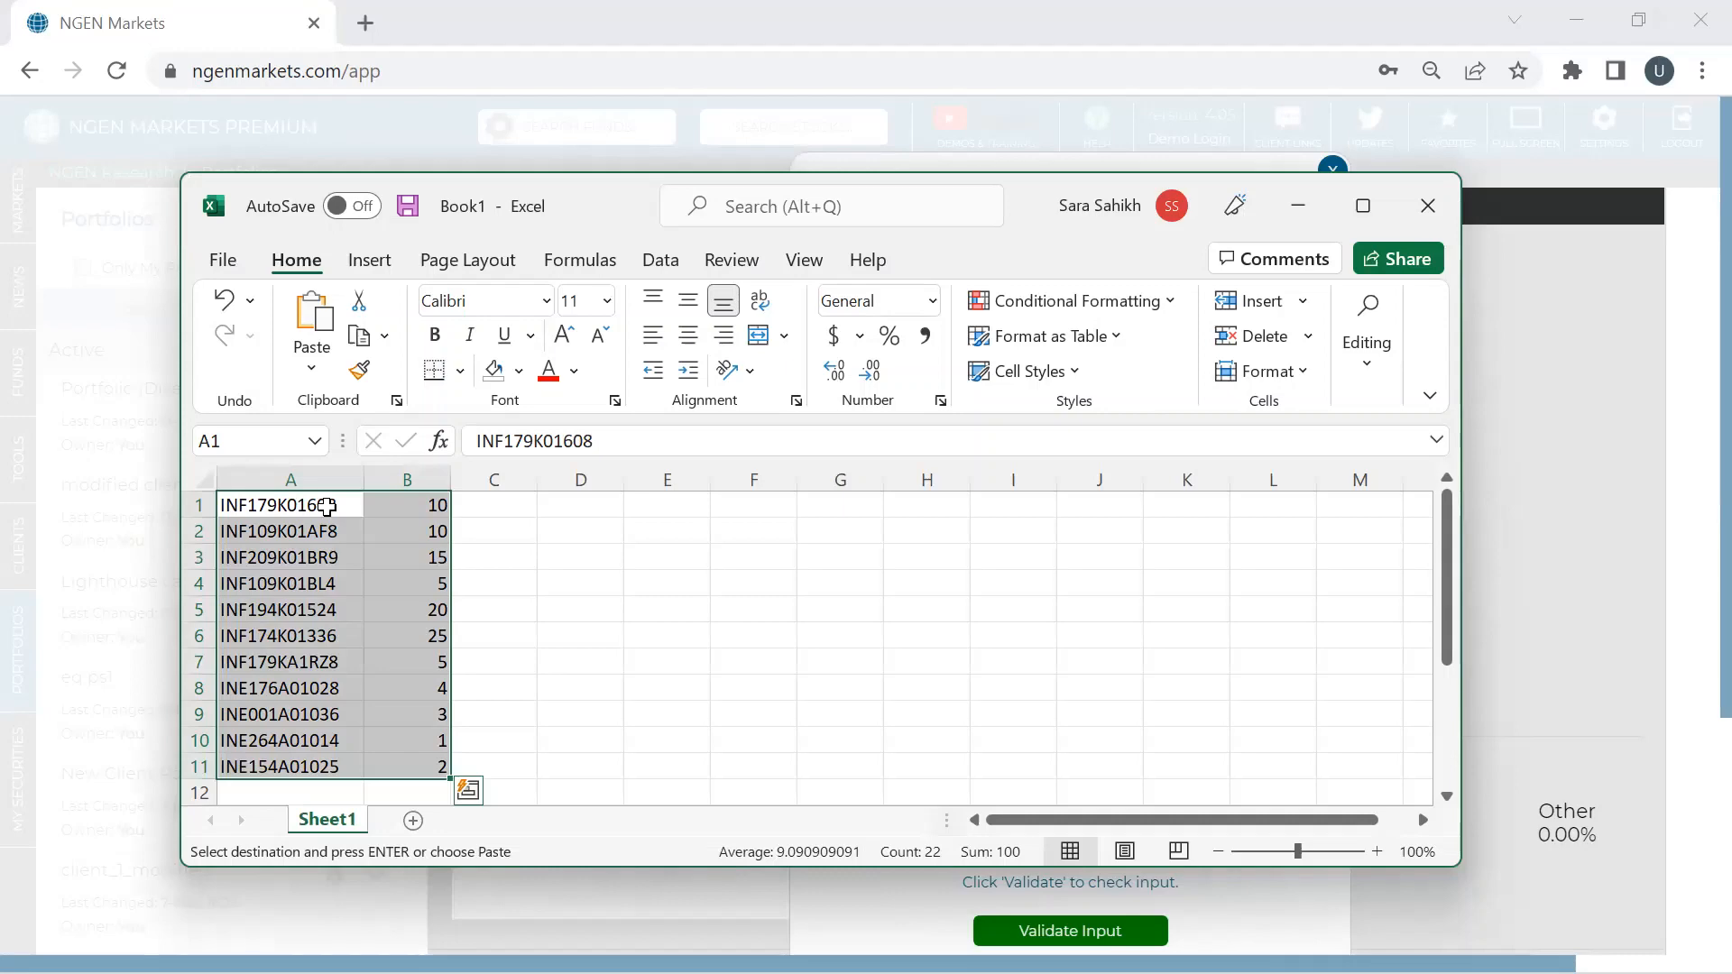
{"action": "left_click", "coordinate": [1296, 209]}
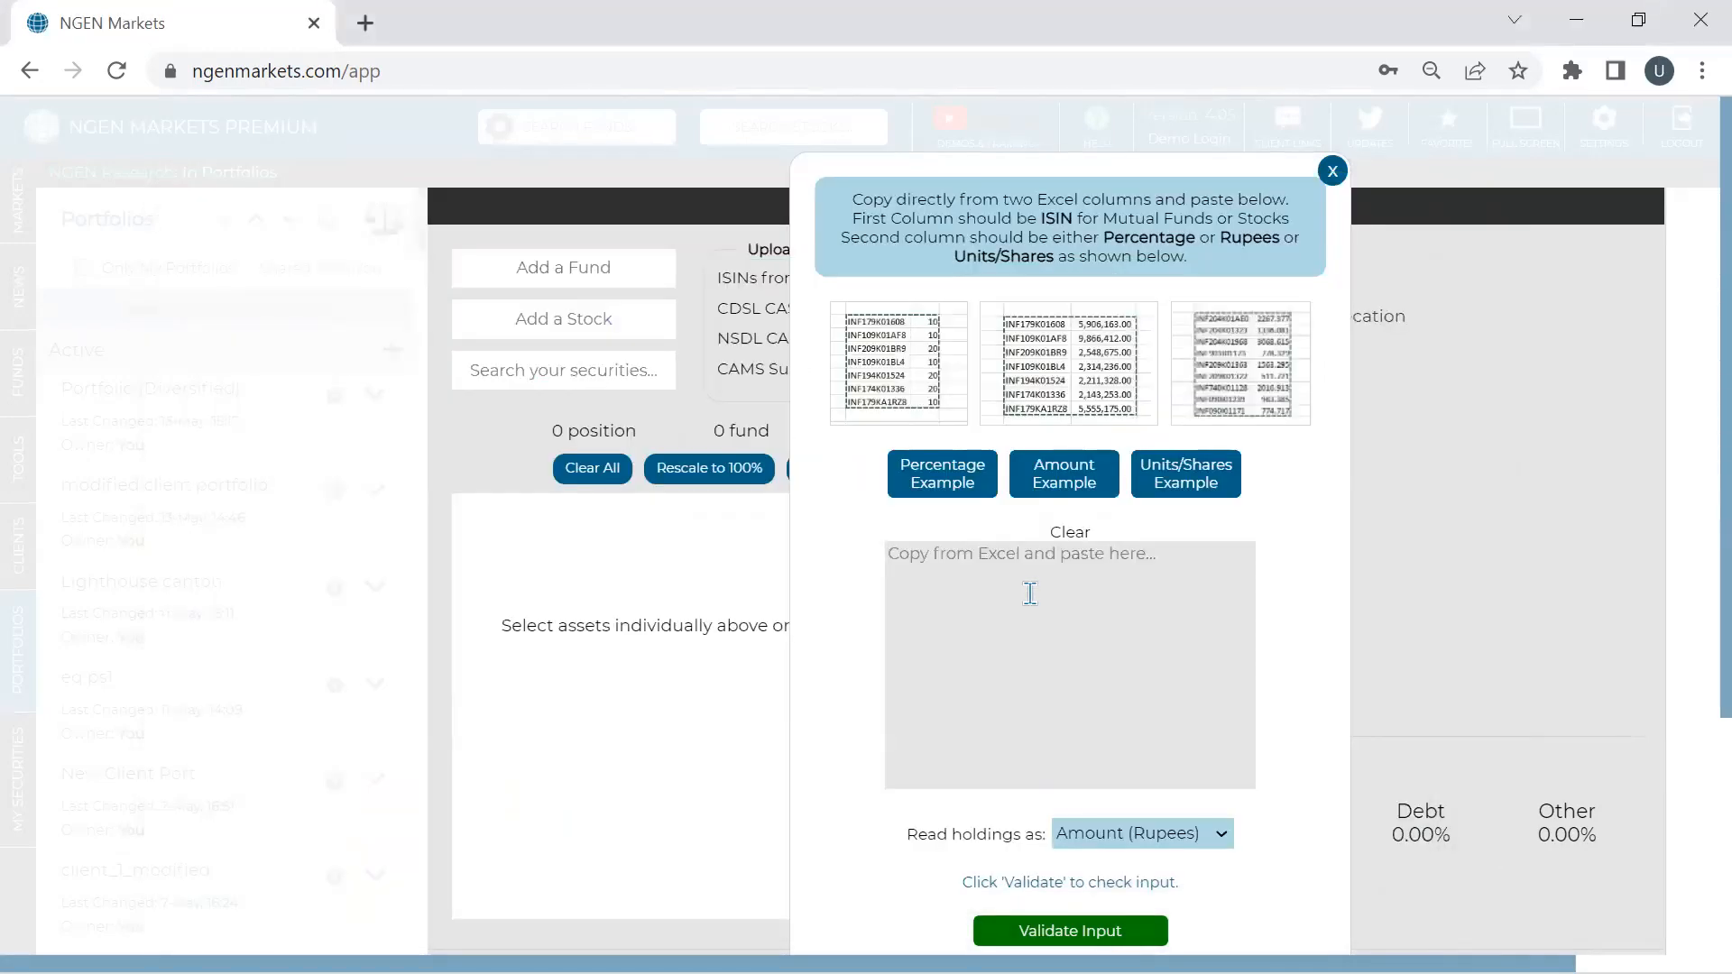
- Paste the eleven holdings, read them as Percentage, and validate them into 7 funds and 4 stocks
{"action": "left_click", "coordinate": [1030, 593]}
{"action": "key", "text": "ctrl+v"}
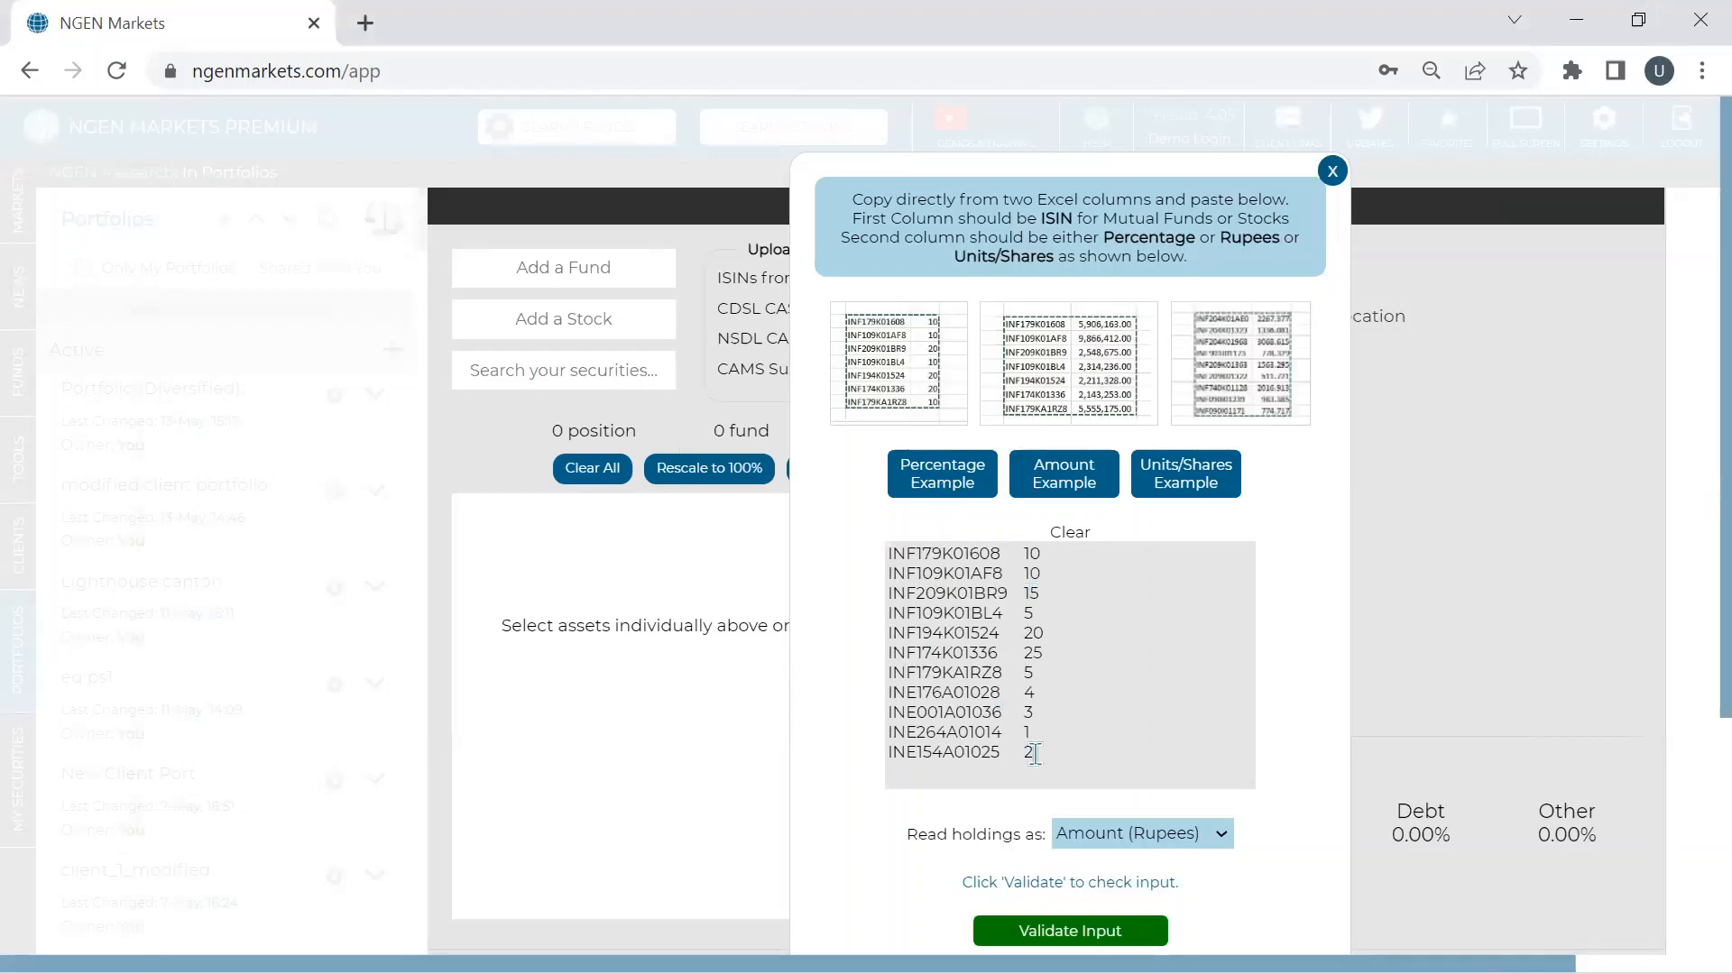
{"action": "left_click", "coordinate": [1149, 839]}
{"action": "left_click", "coordinate": [1132, 913]}
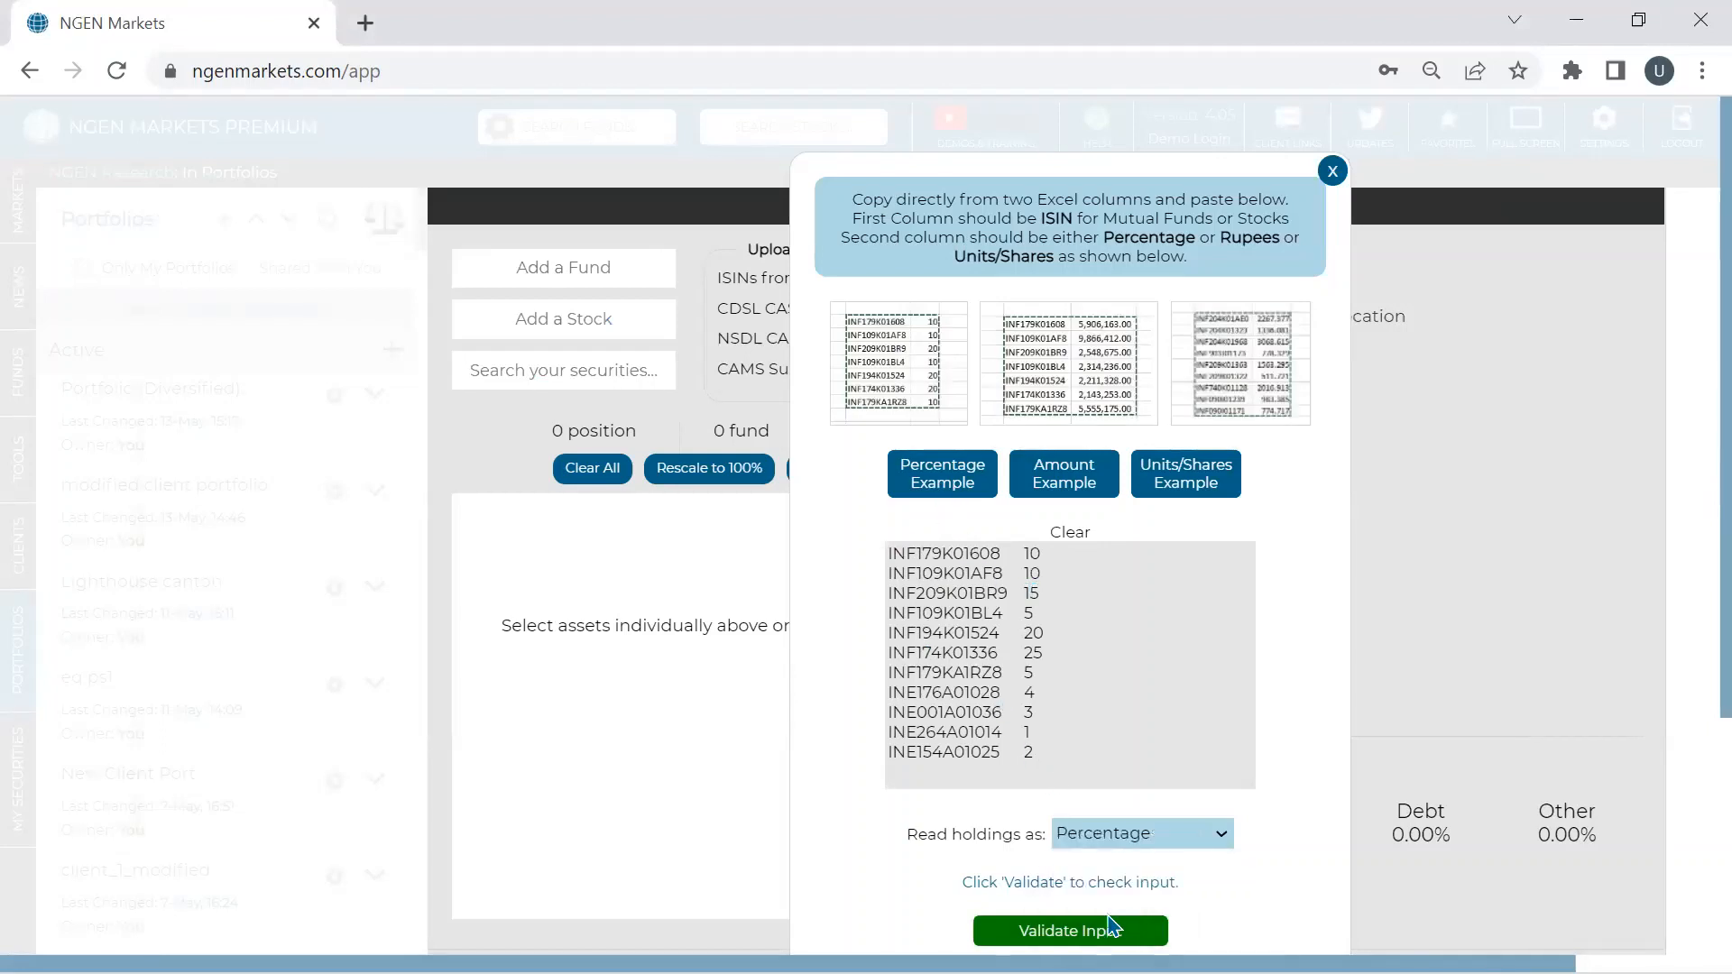
{"action": "left_click", "coordinate": [1105, 930]}
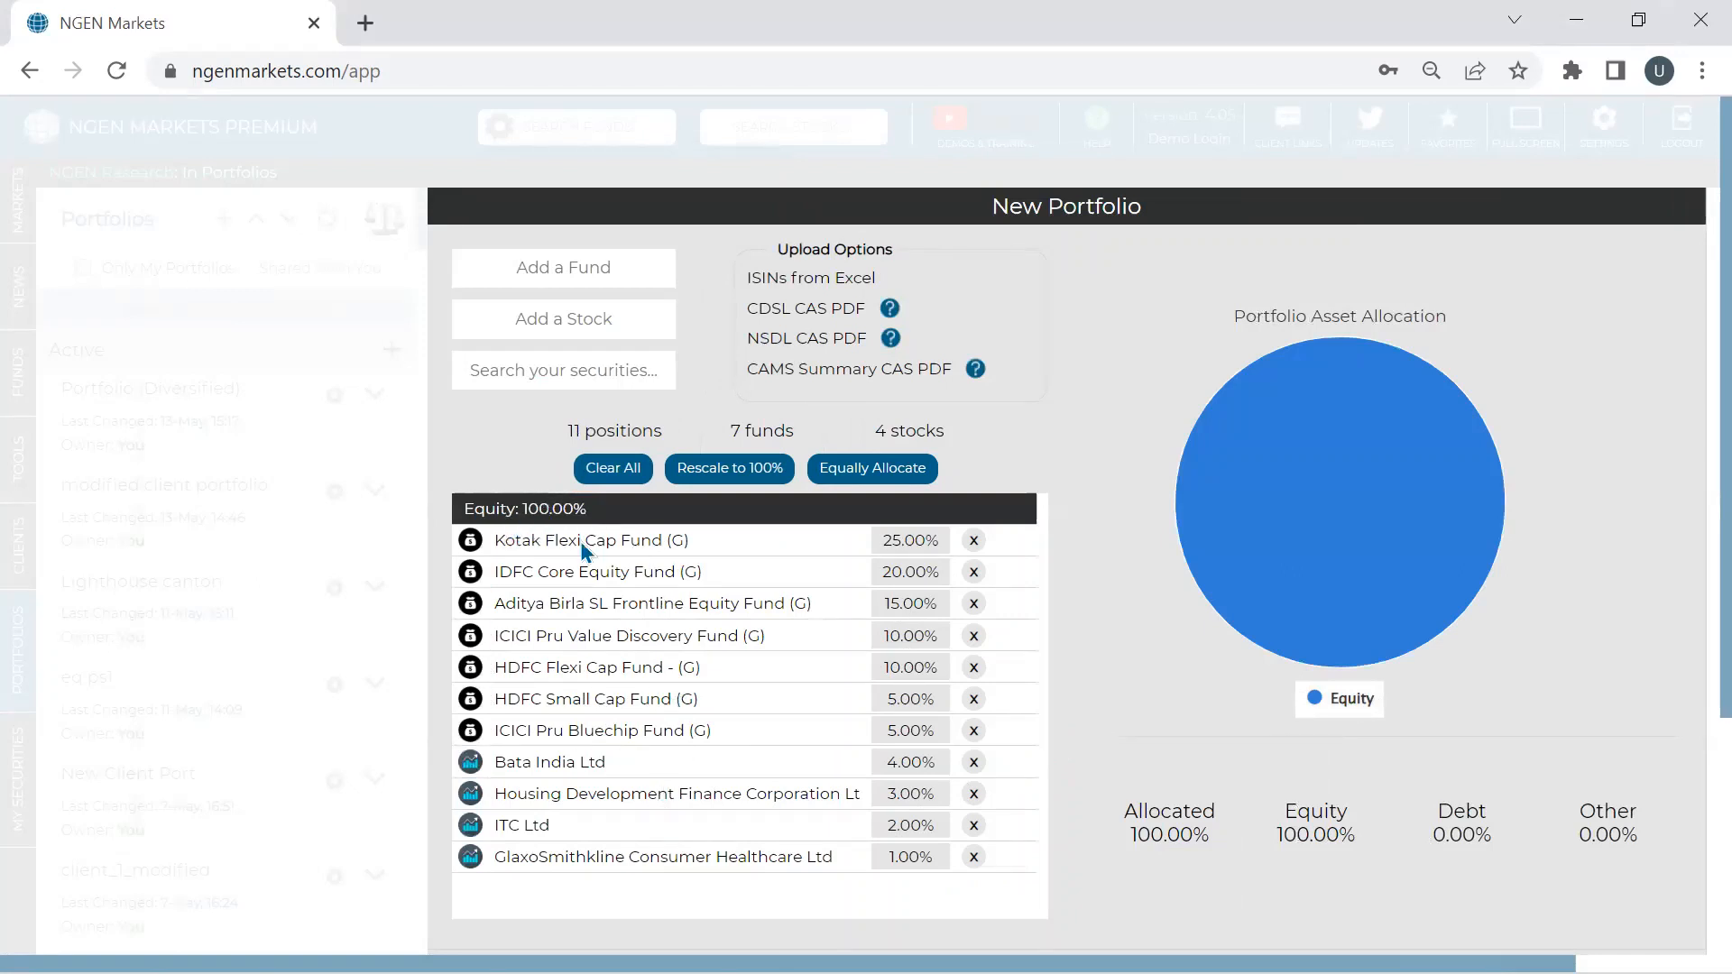
{"action": "scroll", "coordinate": [566, 681], "scroll_direction": "down", "scroll_amount": 2}
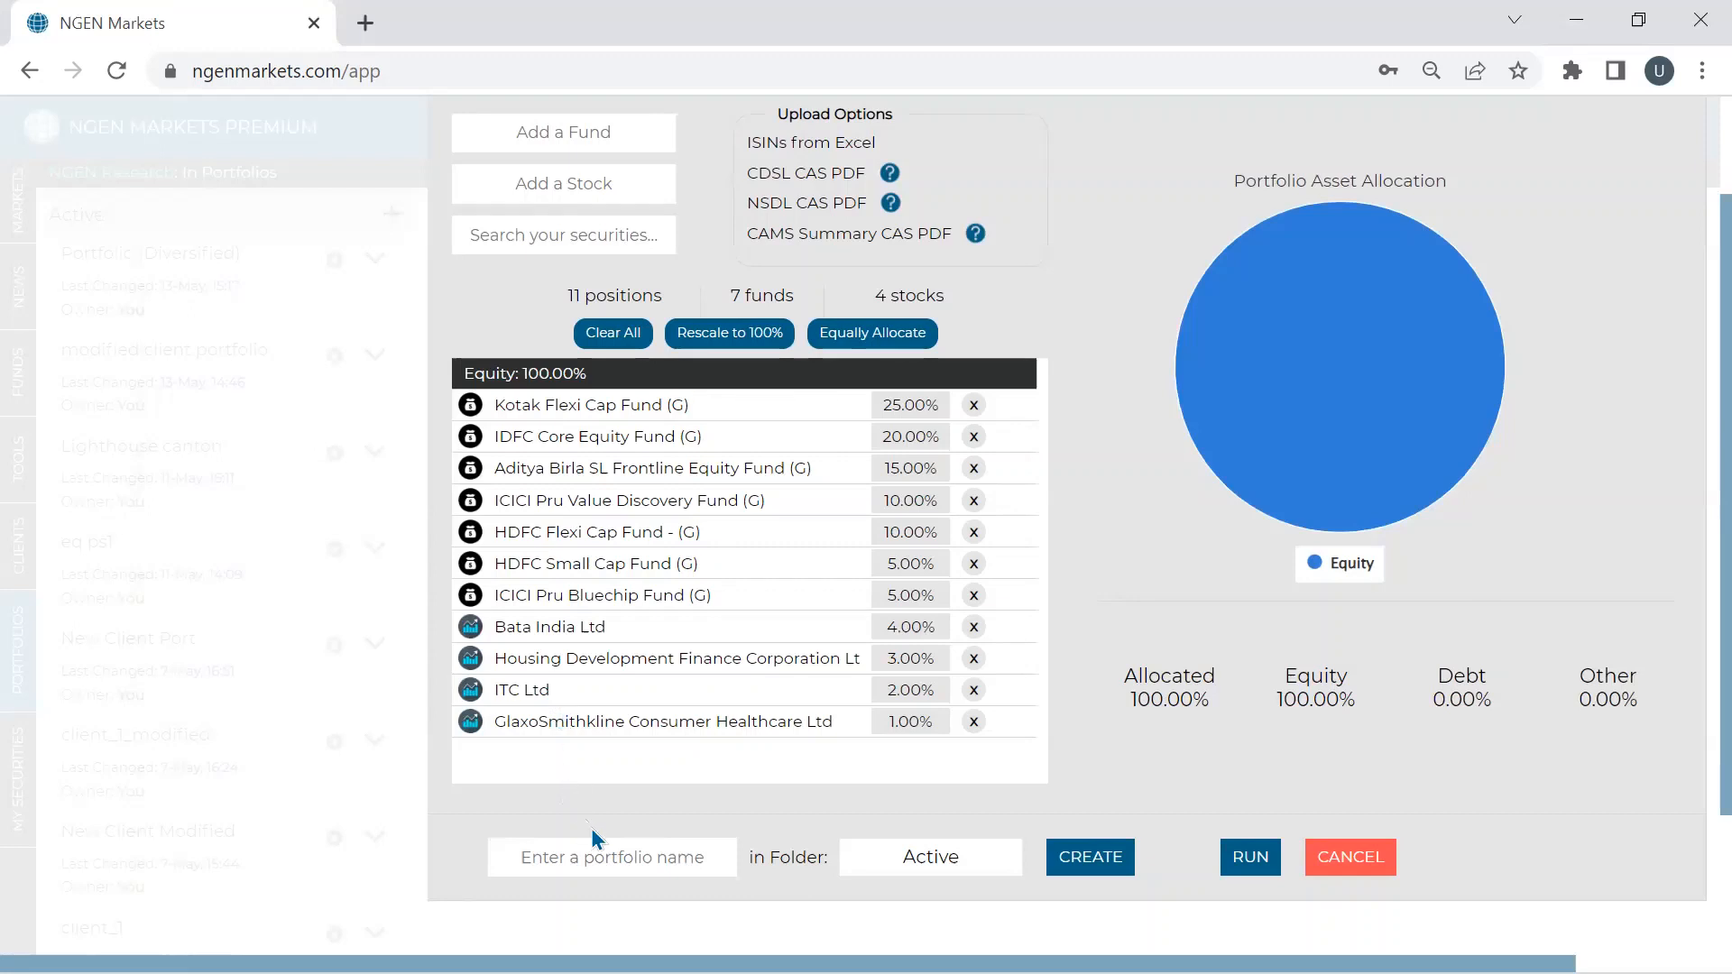
- Name the new portfolio model_port_123 and create it in the Active folder
{"action": "left_click", "coordinate": [572, 857]}
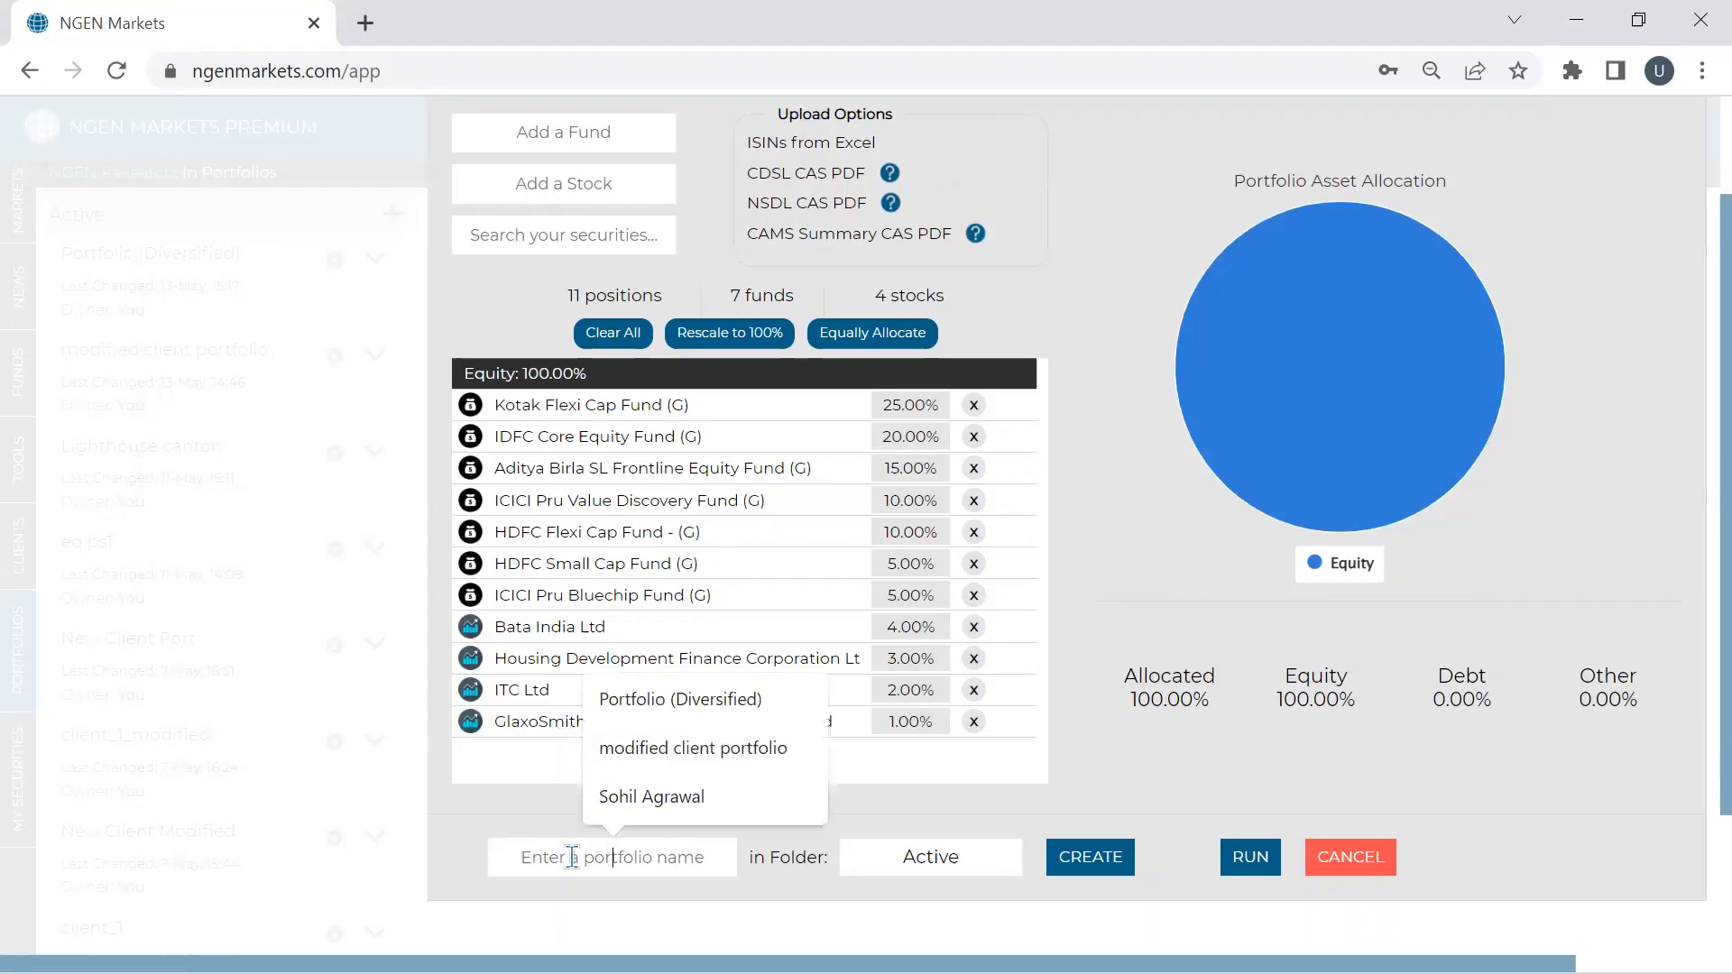
{"action": "type", "text": "mode"}
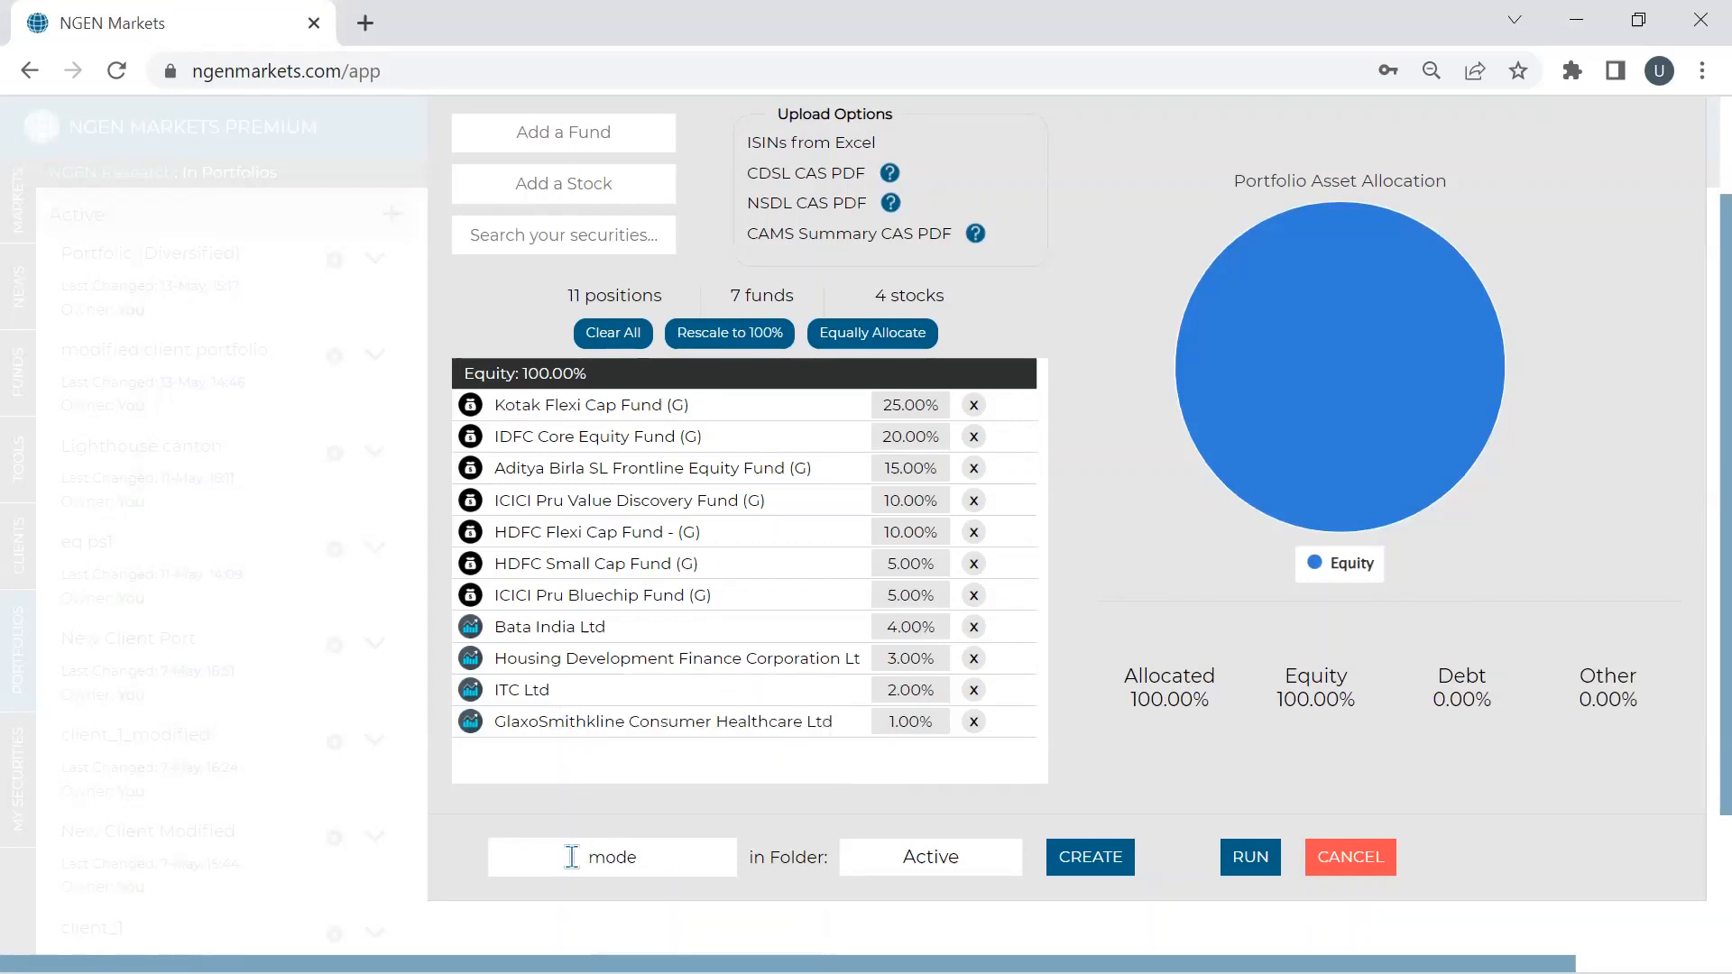
{"action": "type", "text": "l_port"}
{"action": "type", "text": "_123"}
{"action": "left_click", "coordinate": [1702, 71]}
{"action": "left_click", "coordinate": [1688, 325]}
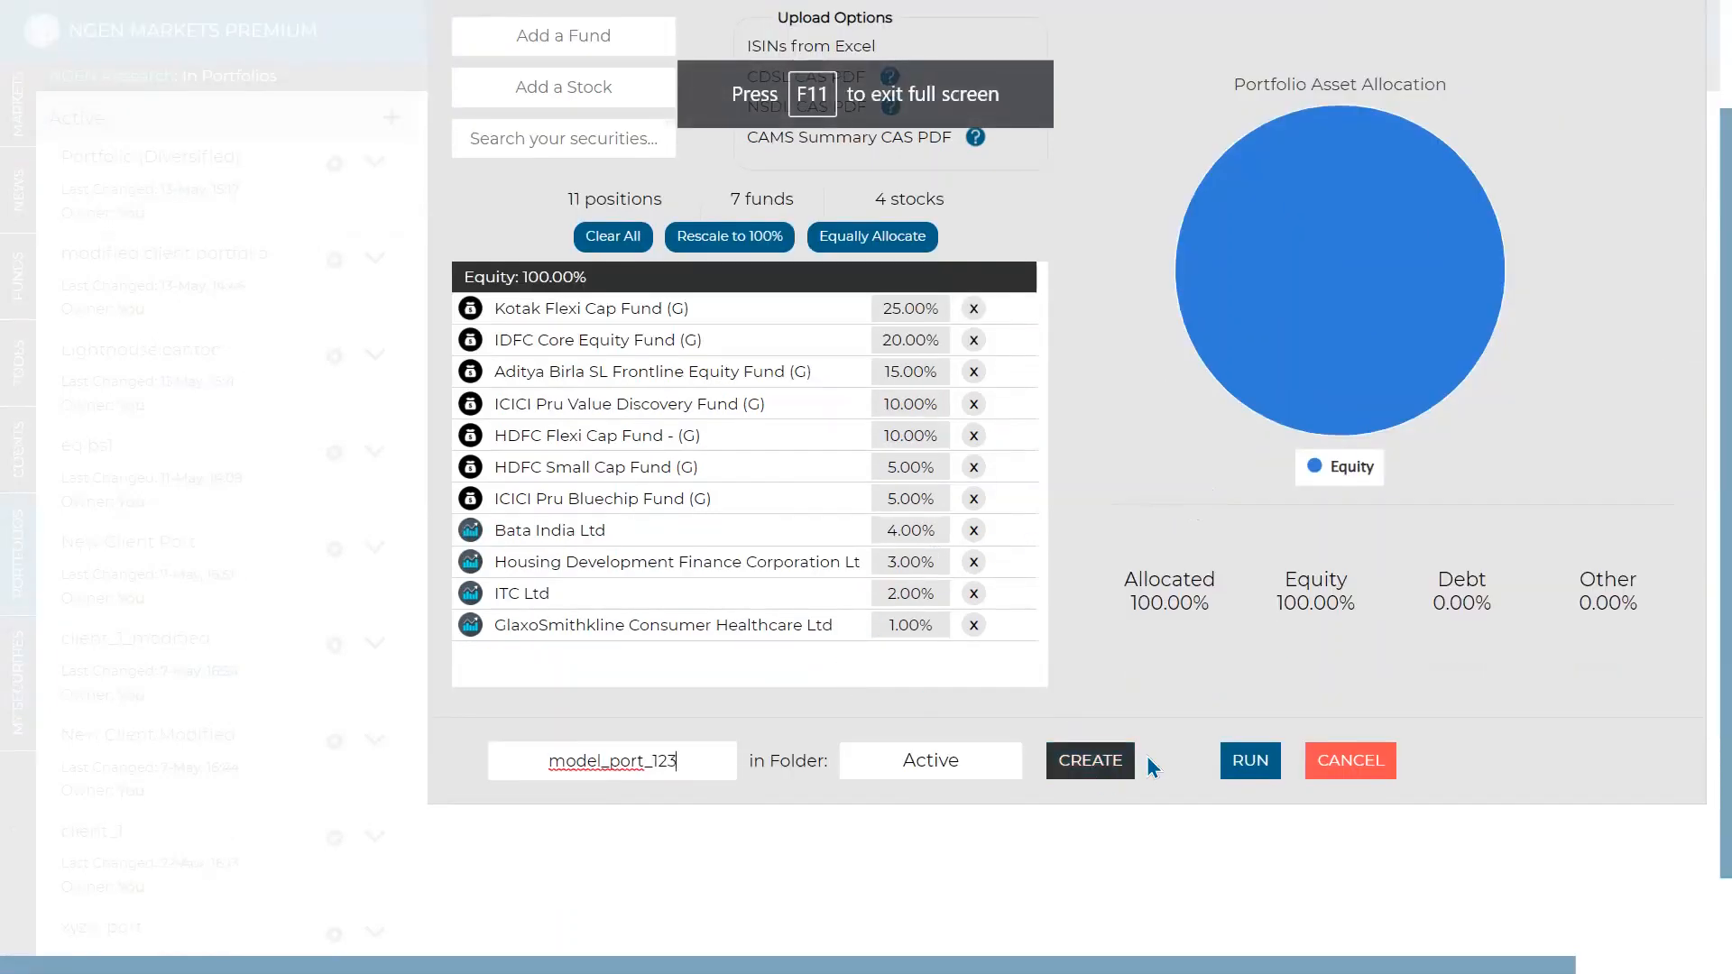
{"action": "left_click", "coordinate": [1081, 772]}
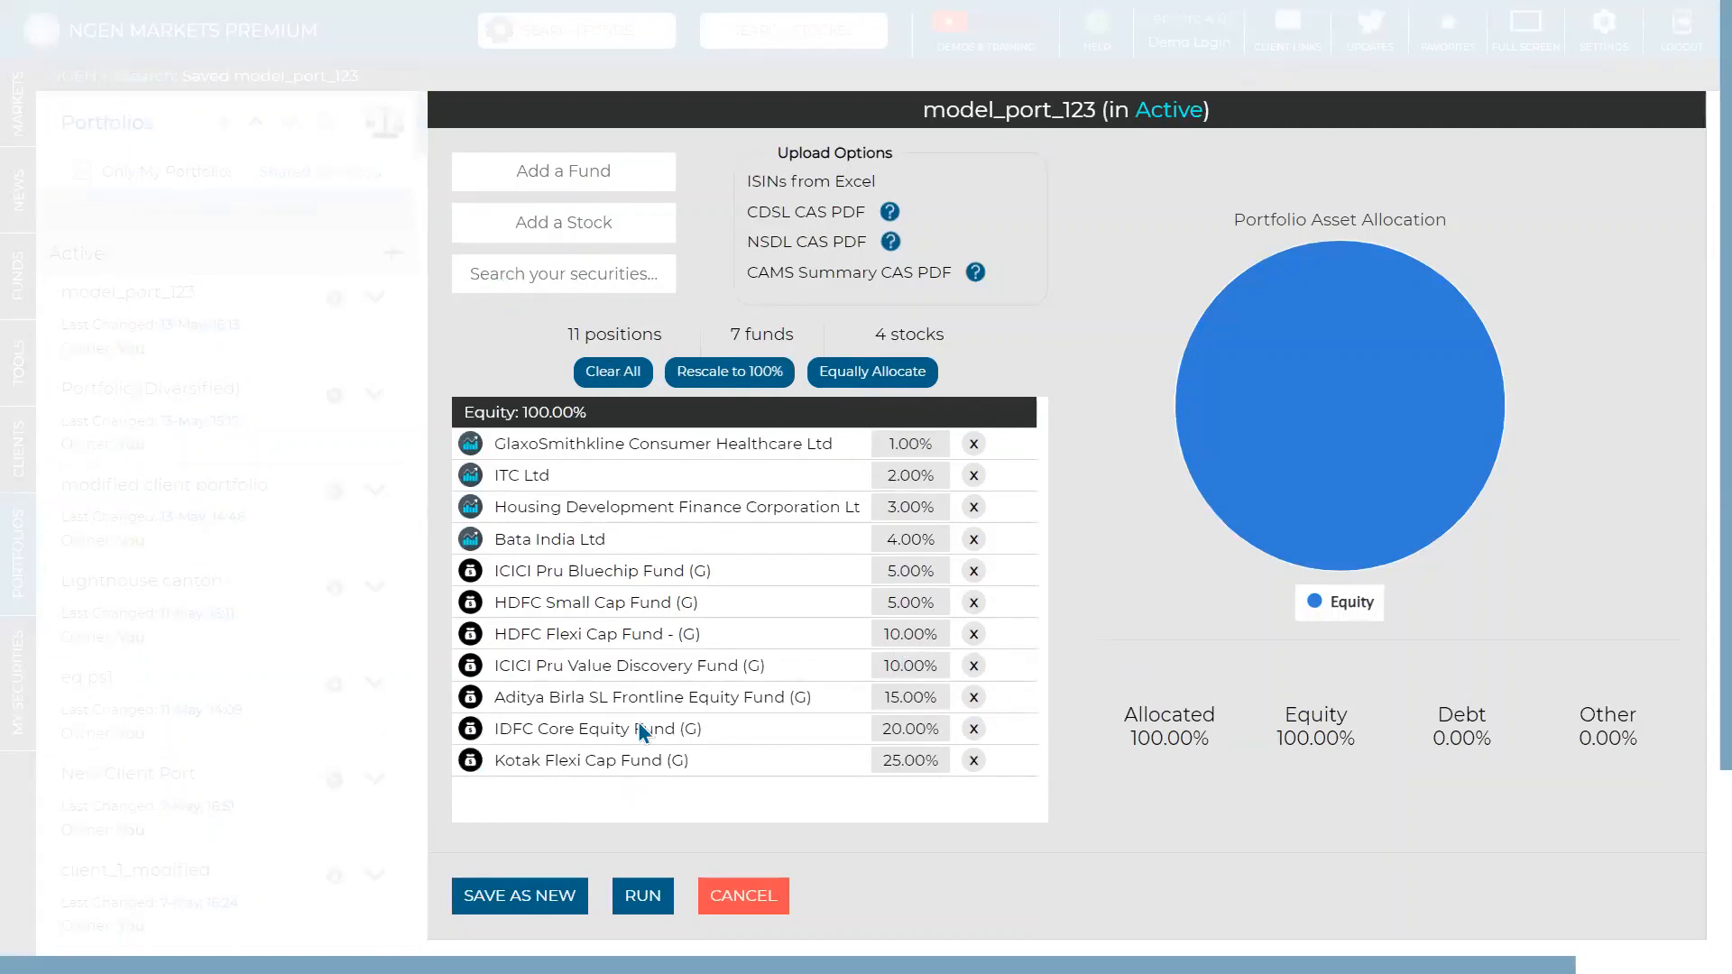
- Add Gold_com, crude_oil and Silver_com to the portfolio at 10% each
{"action": "left_click", "coordinate": [625, 267]}
{"action": "type", "text": "gol"}
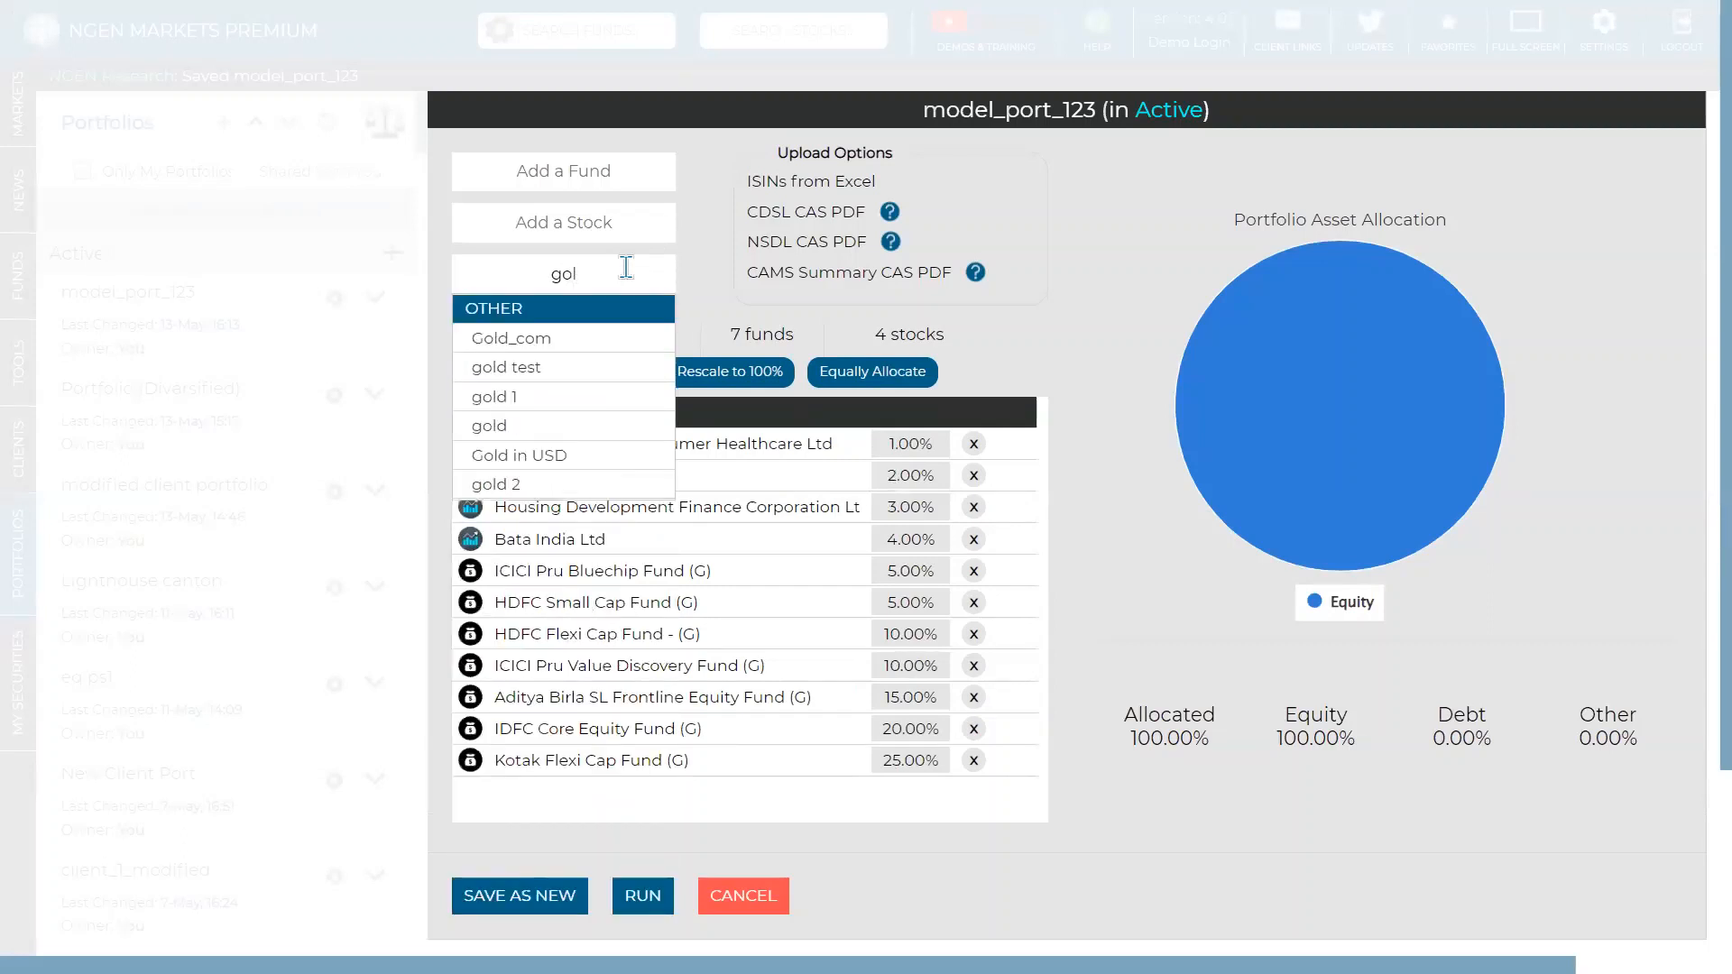
{"action": "left_click", "coordinate": [580, 337]}
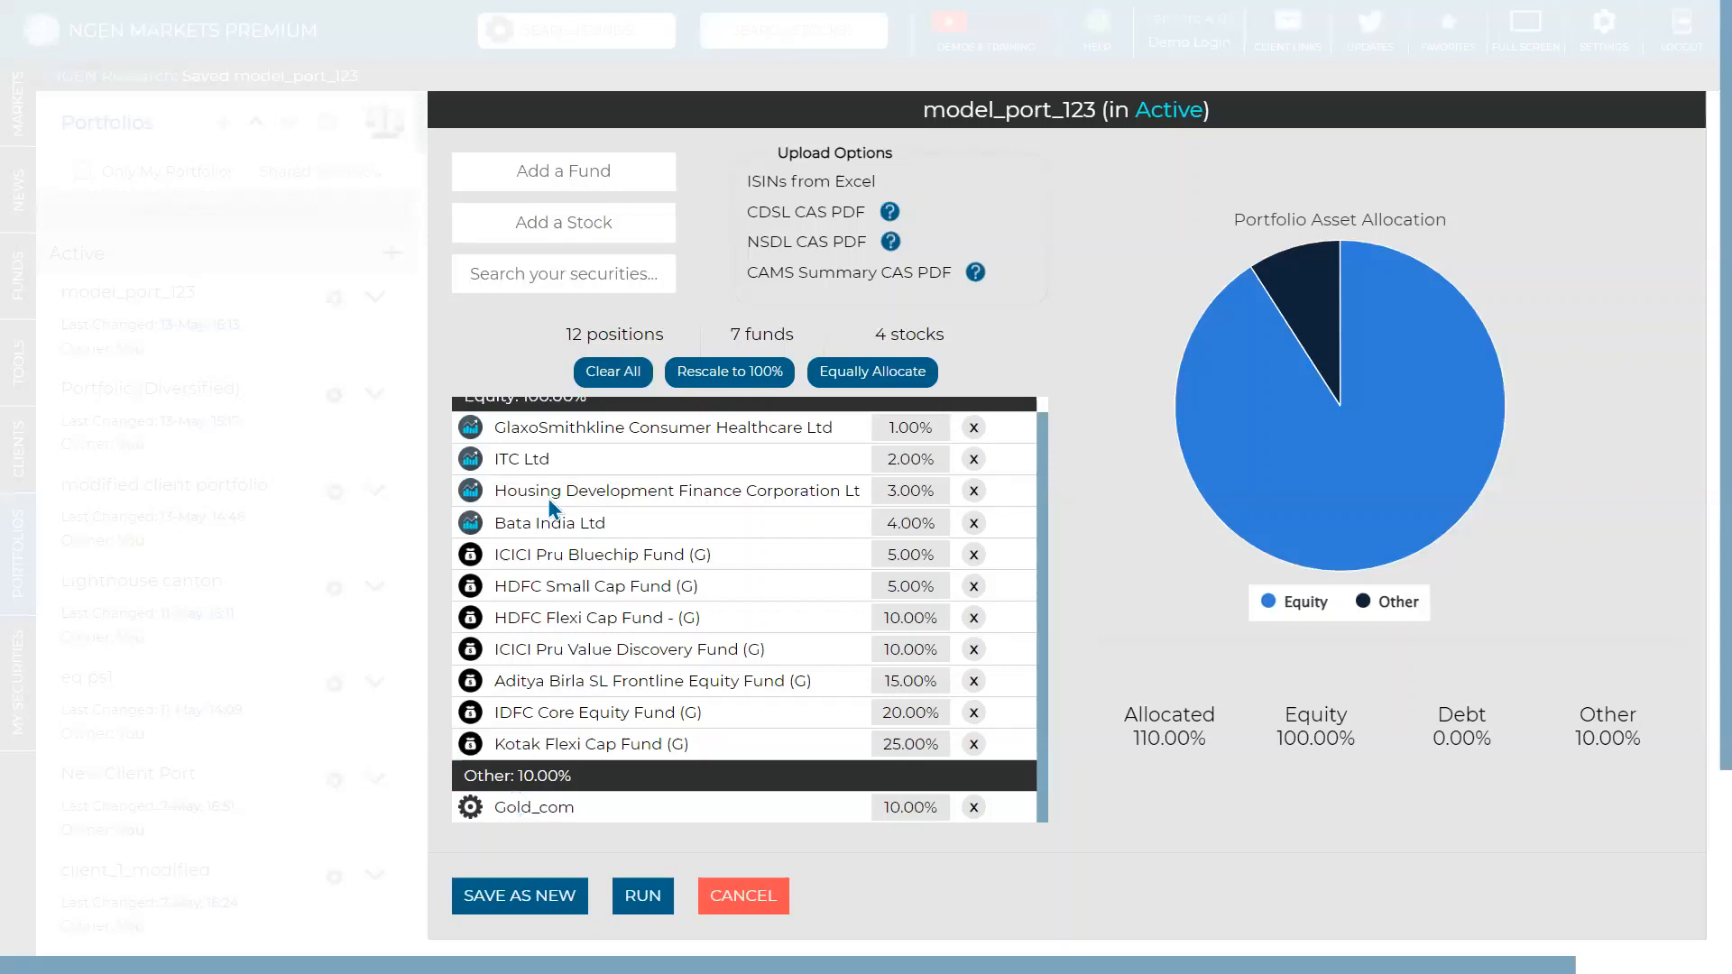
{"action": "left_click", "coordinate": [524, 273]}
{"action": "type", "text": "cru"}
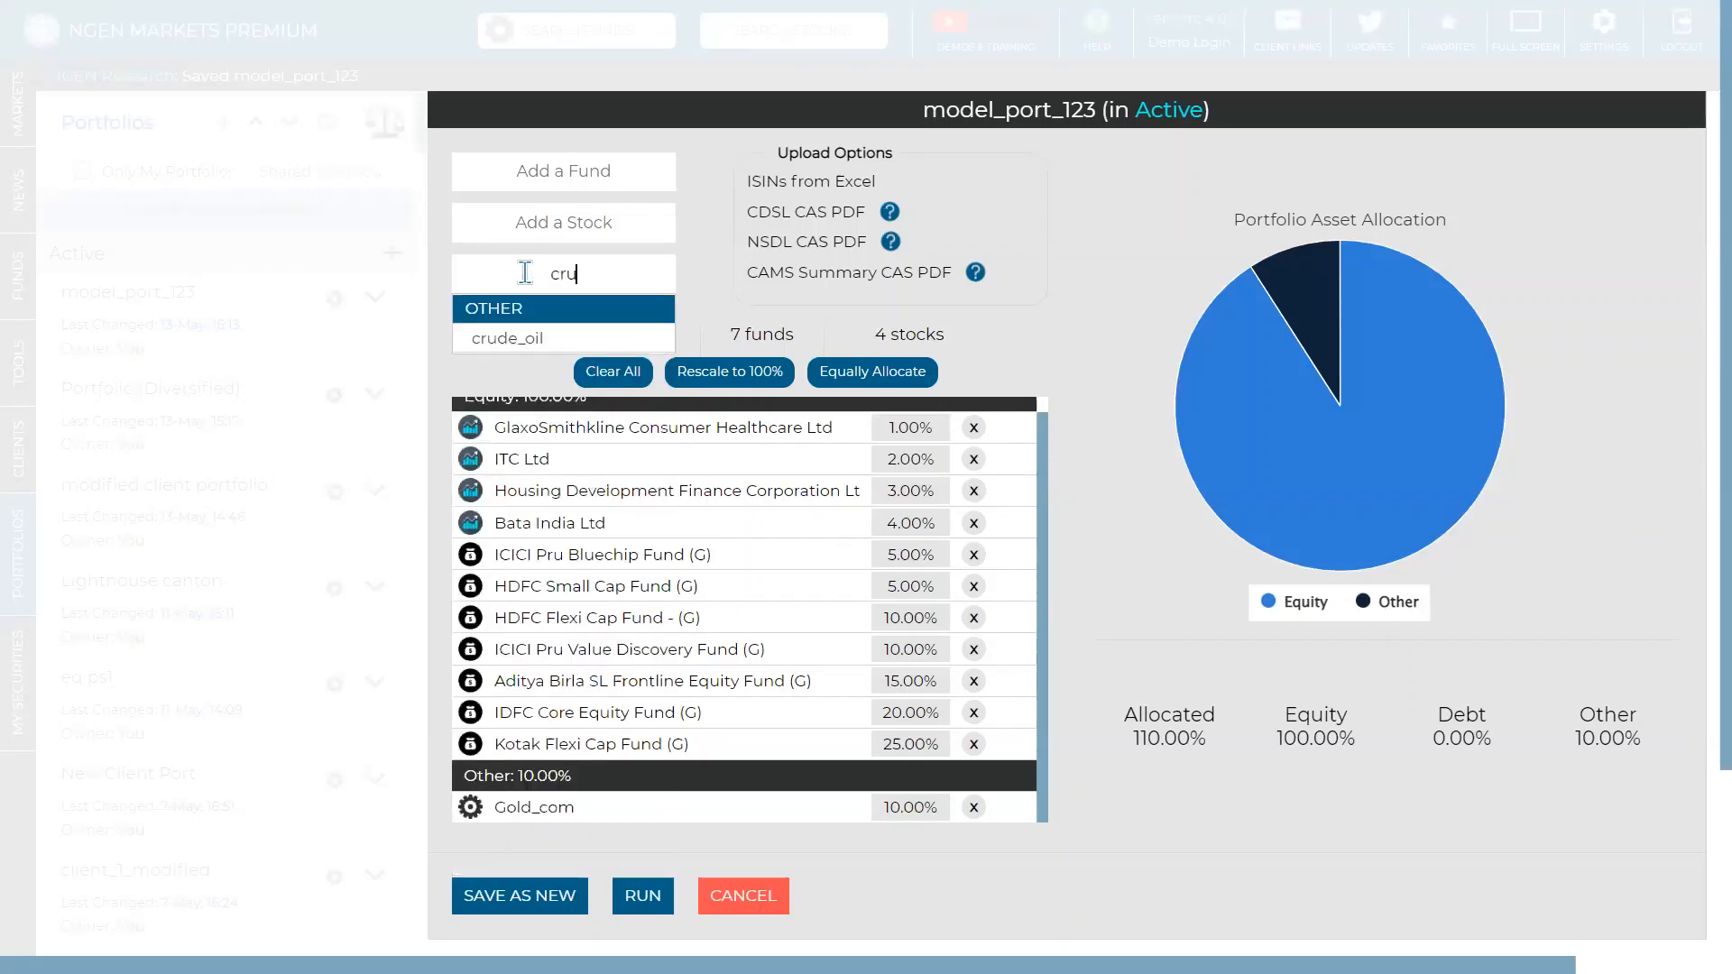
{"action": "left_click", "coordinate": [515, 339]}
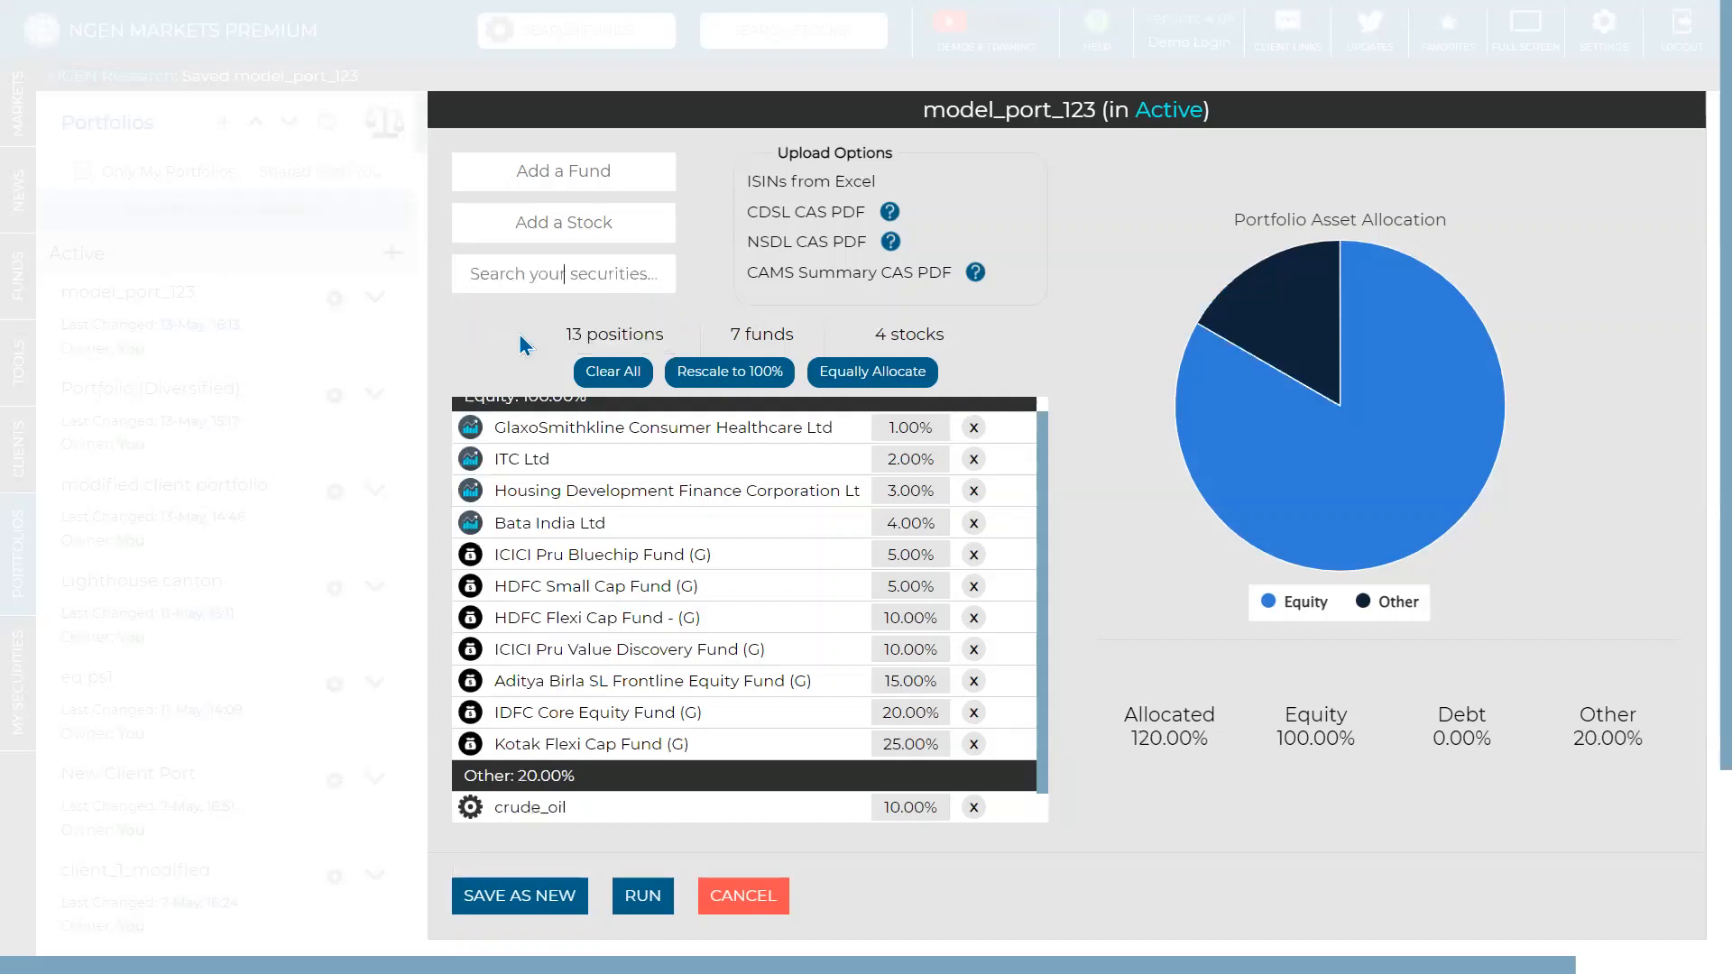
{"action": "left_click", "coordinate": [567, 275]}
{"action": "type", "text": "sil"}
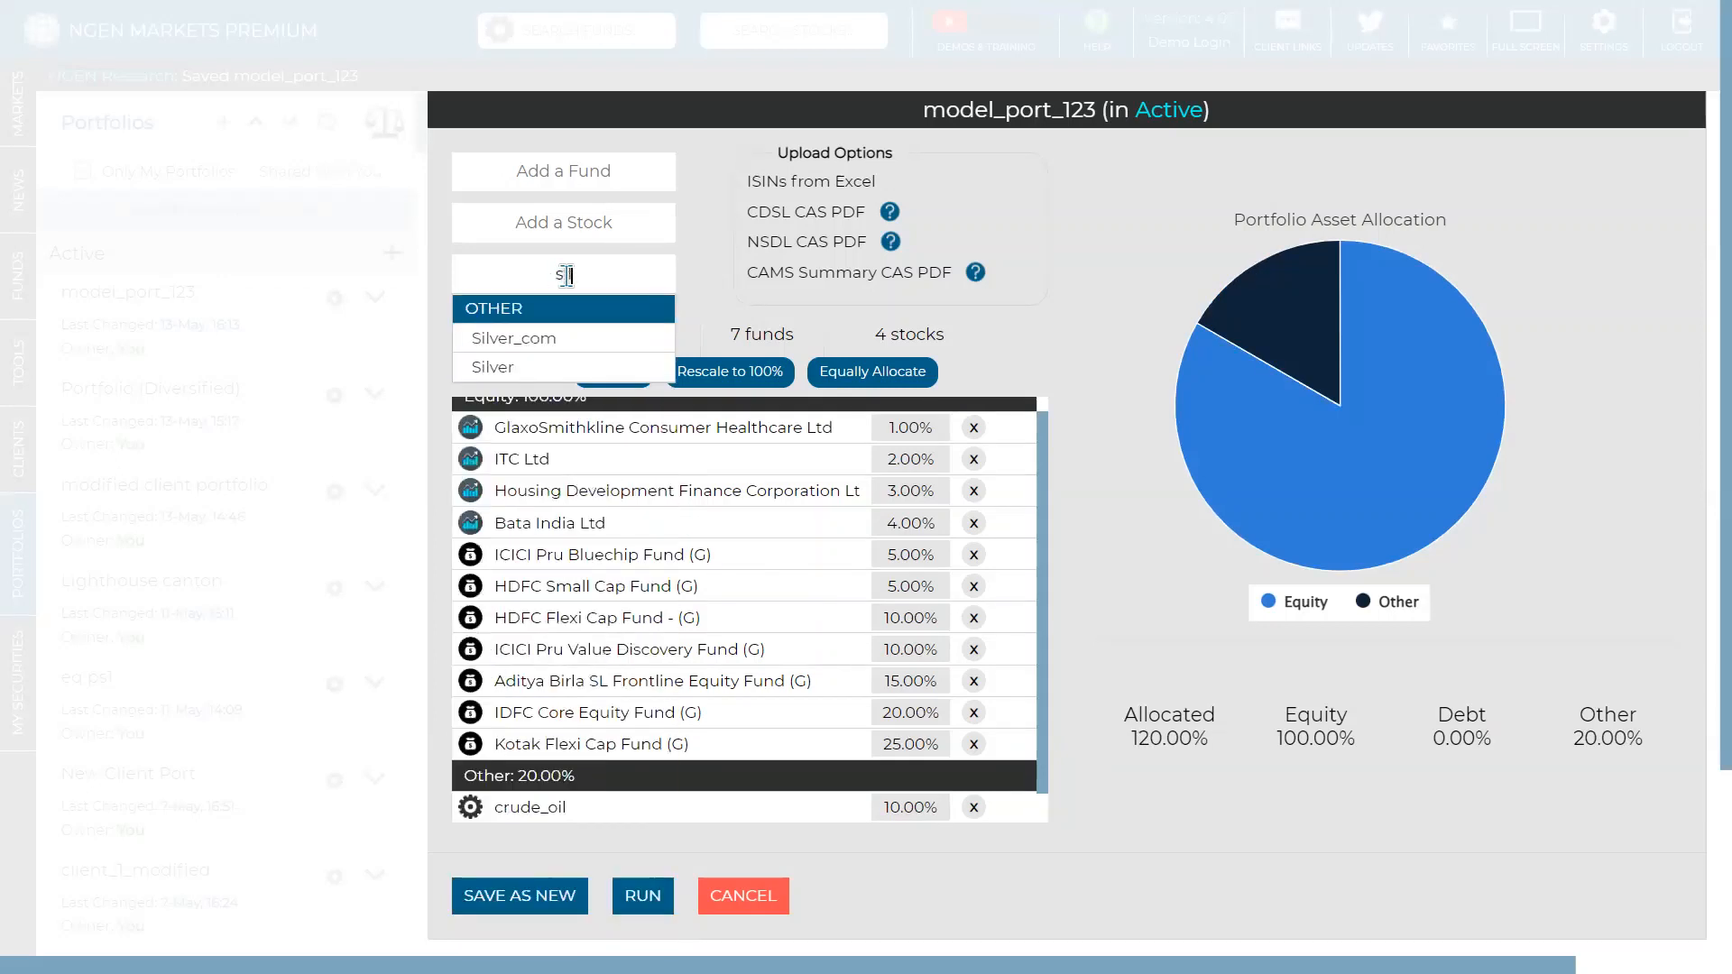
{"action": "left_click", "coordinate": [556, 347]}
{"action": "scroll", "coordinate": [596, 587], "scroll_direction": "down", "scroll_amount": 1}
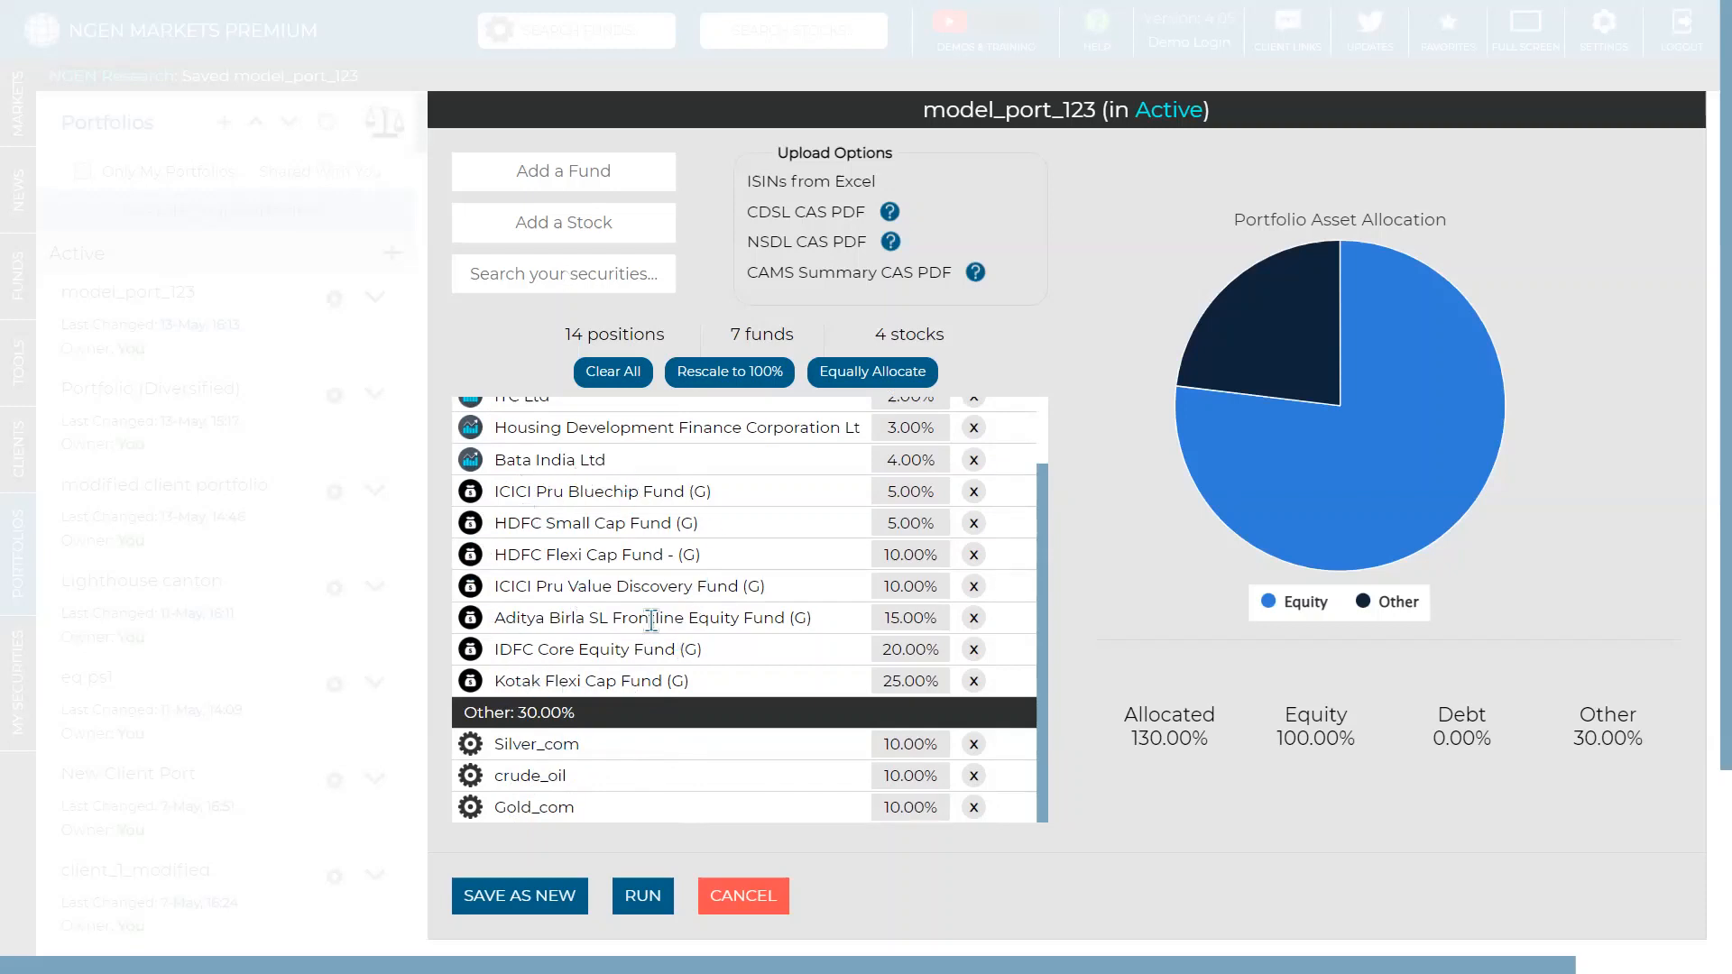
{"action": "scroll", "coordinate": [582, 559], "scroll_direction": "up", "scroll_amount": 2}
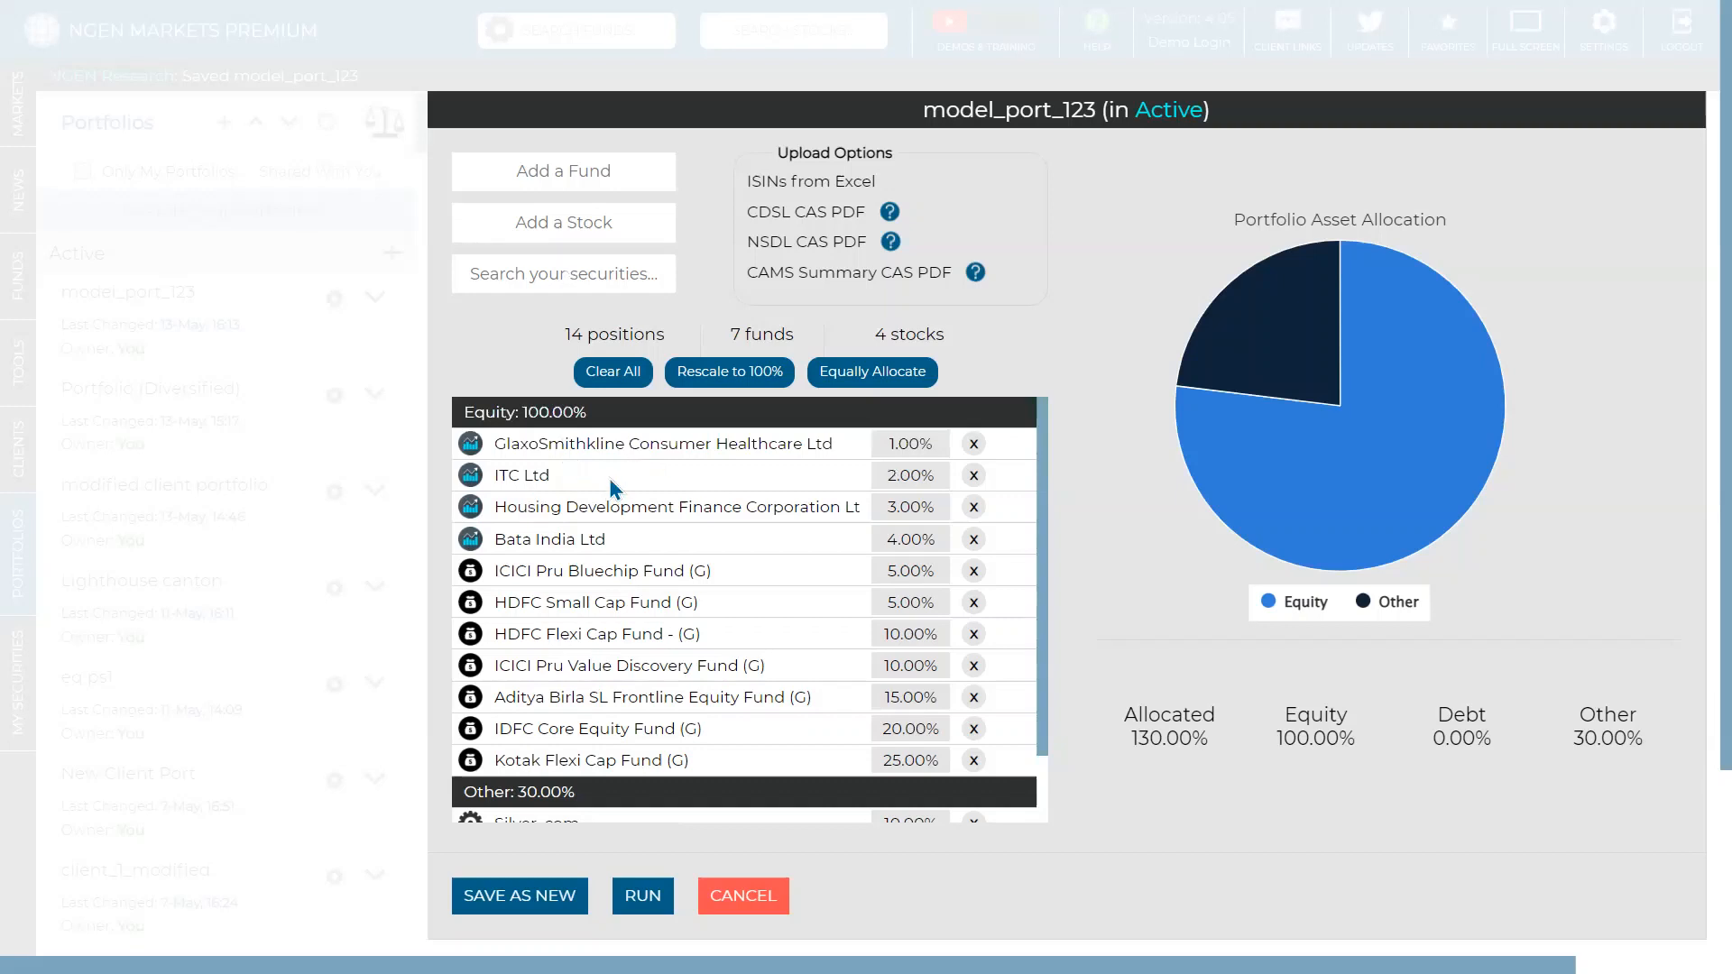
- Rescale all weights to total 100%, leaving each commodity at 7.69%
{"action": "left_click", "coordinate": [729, 372]}
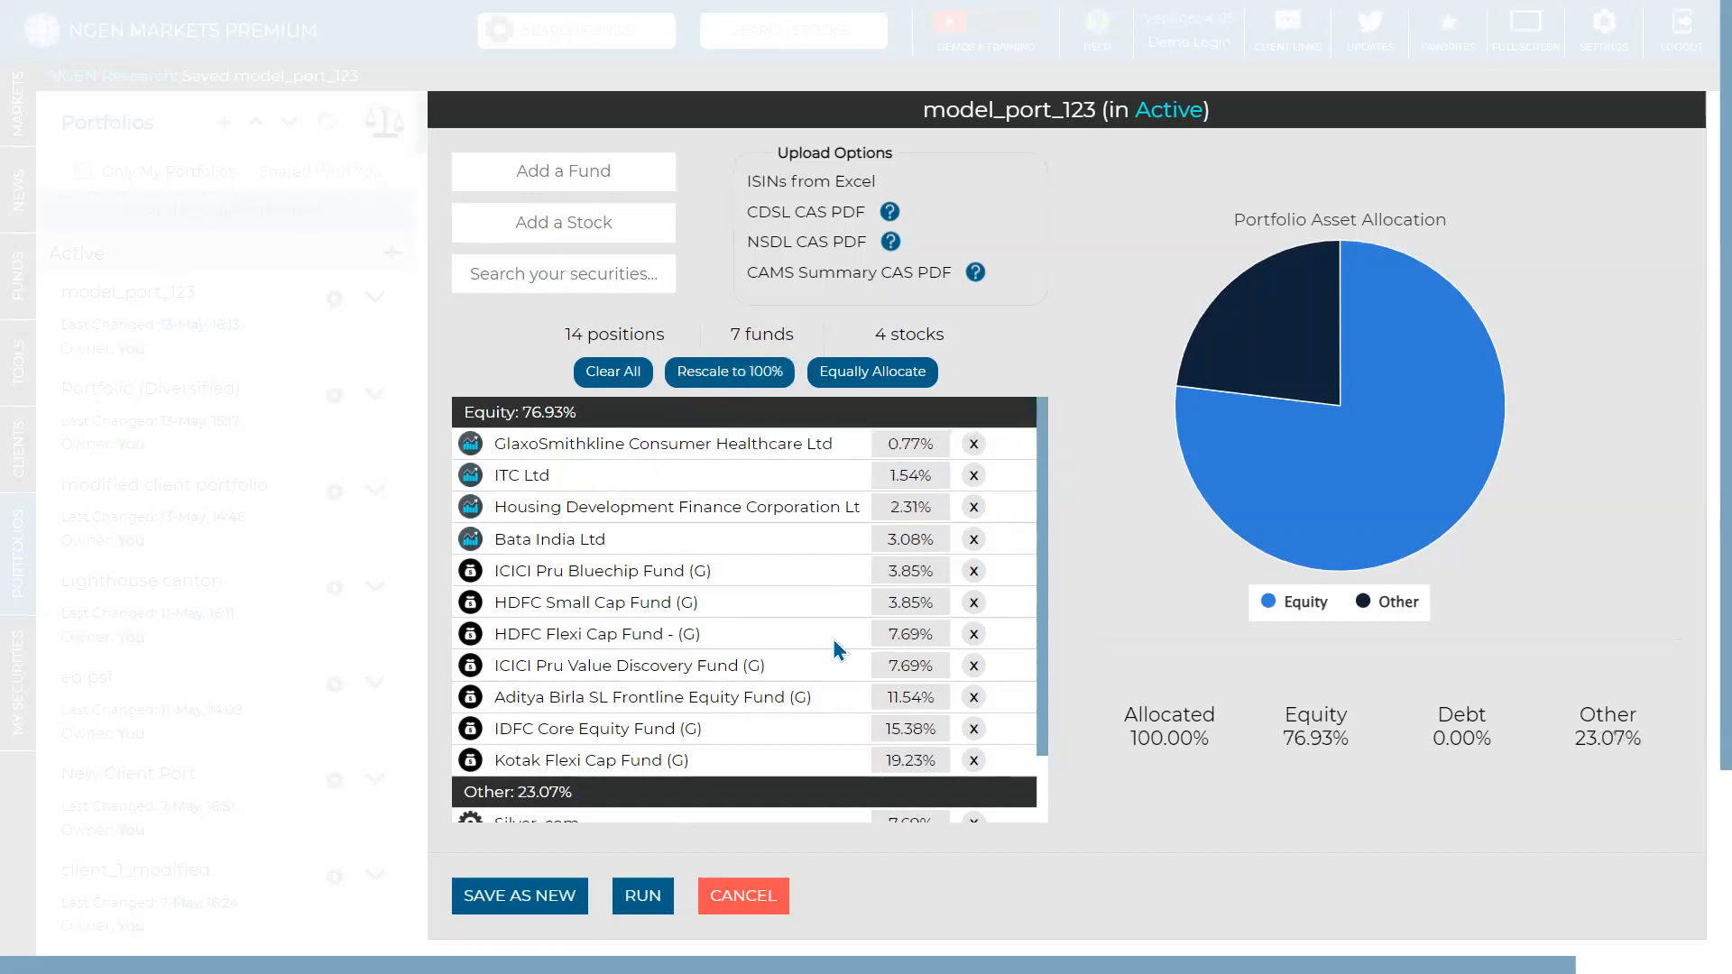
{"action": "scroll", "coordinate": [807, 609], "scroll_direction": "down", "scroll_amount": 1}
{"action": "scroll", "coordinate": [807, 609], "scroll_direction": "down", "scroll_amount": 1}
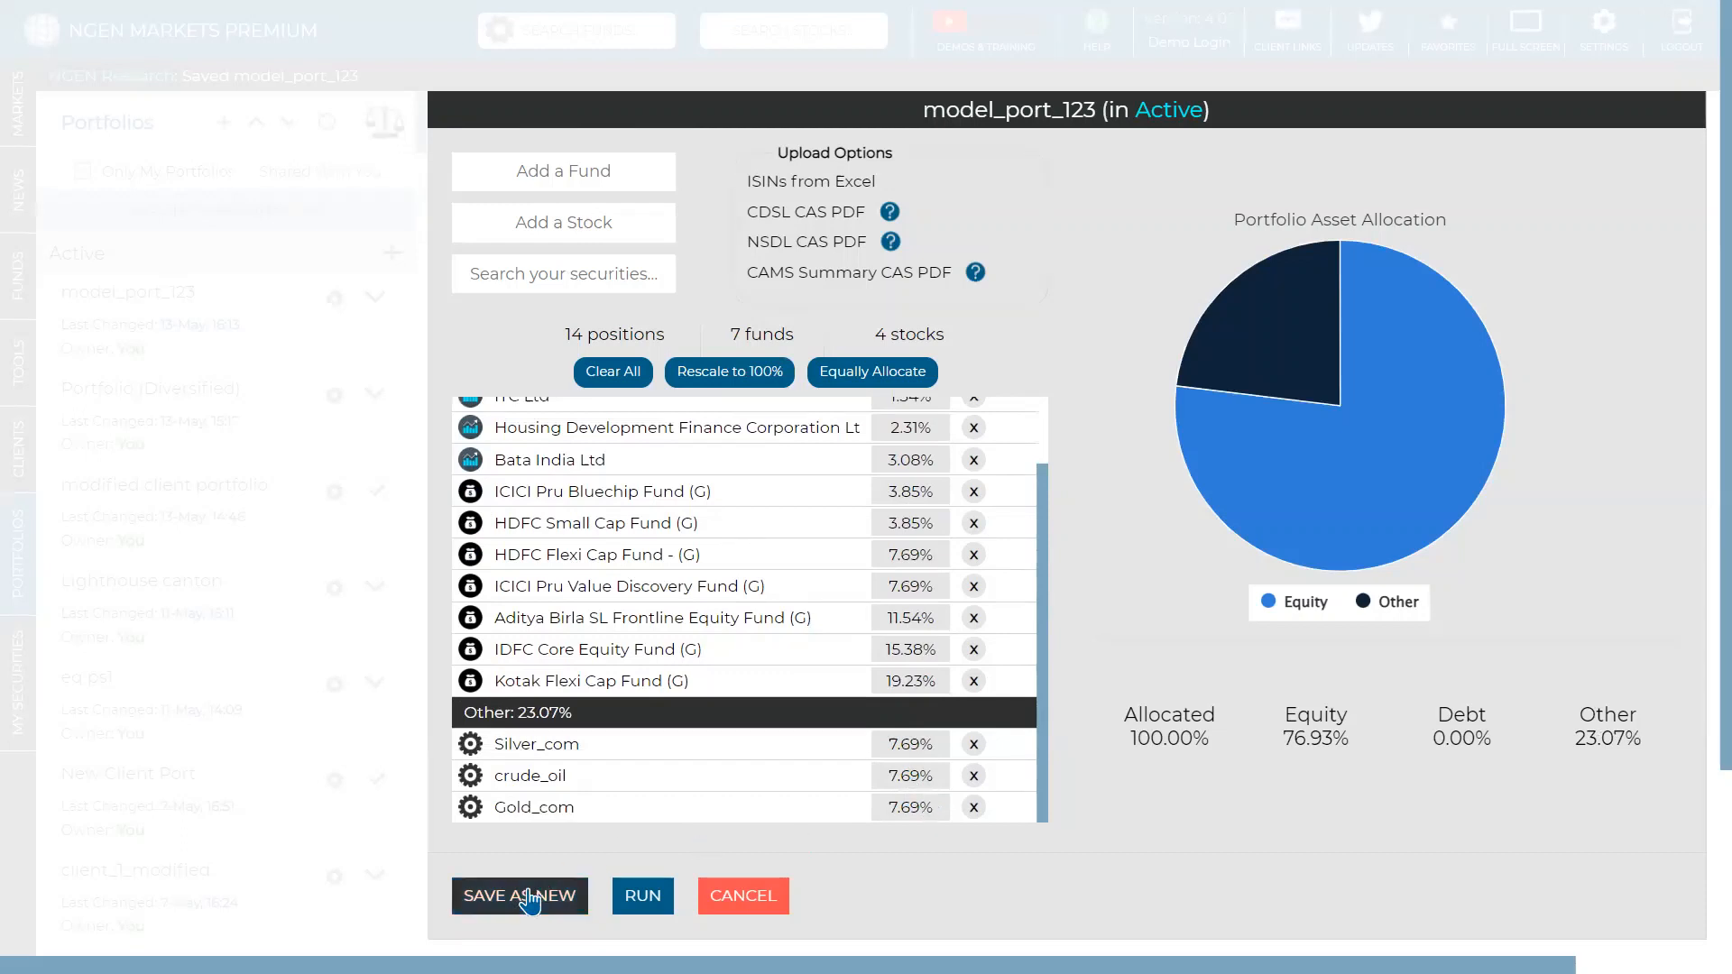
- Save the 14-position portfolio as a new portfolio named Model_comm
{"action": "left_click", "coordinate": [591, 913]}
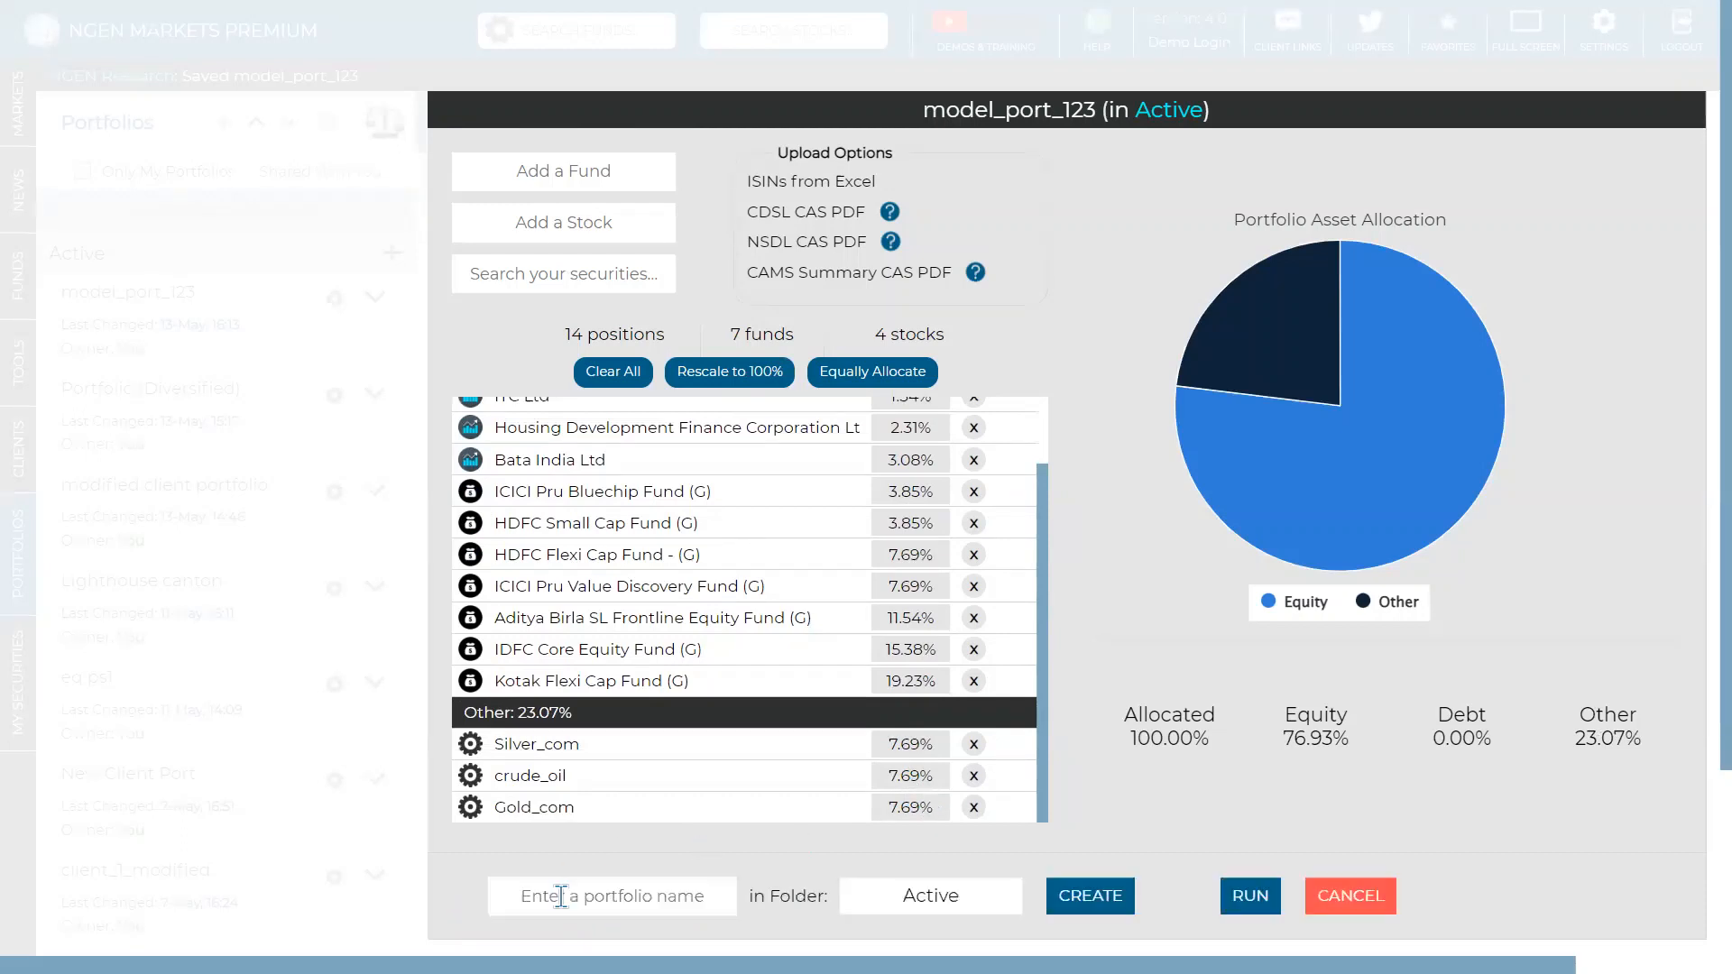
{"action": "left_click", "coordinate": [661, 884]}
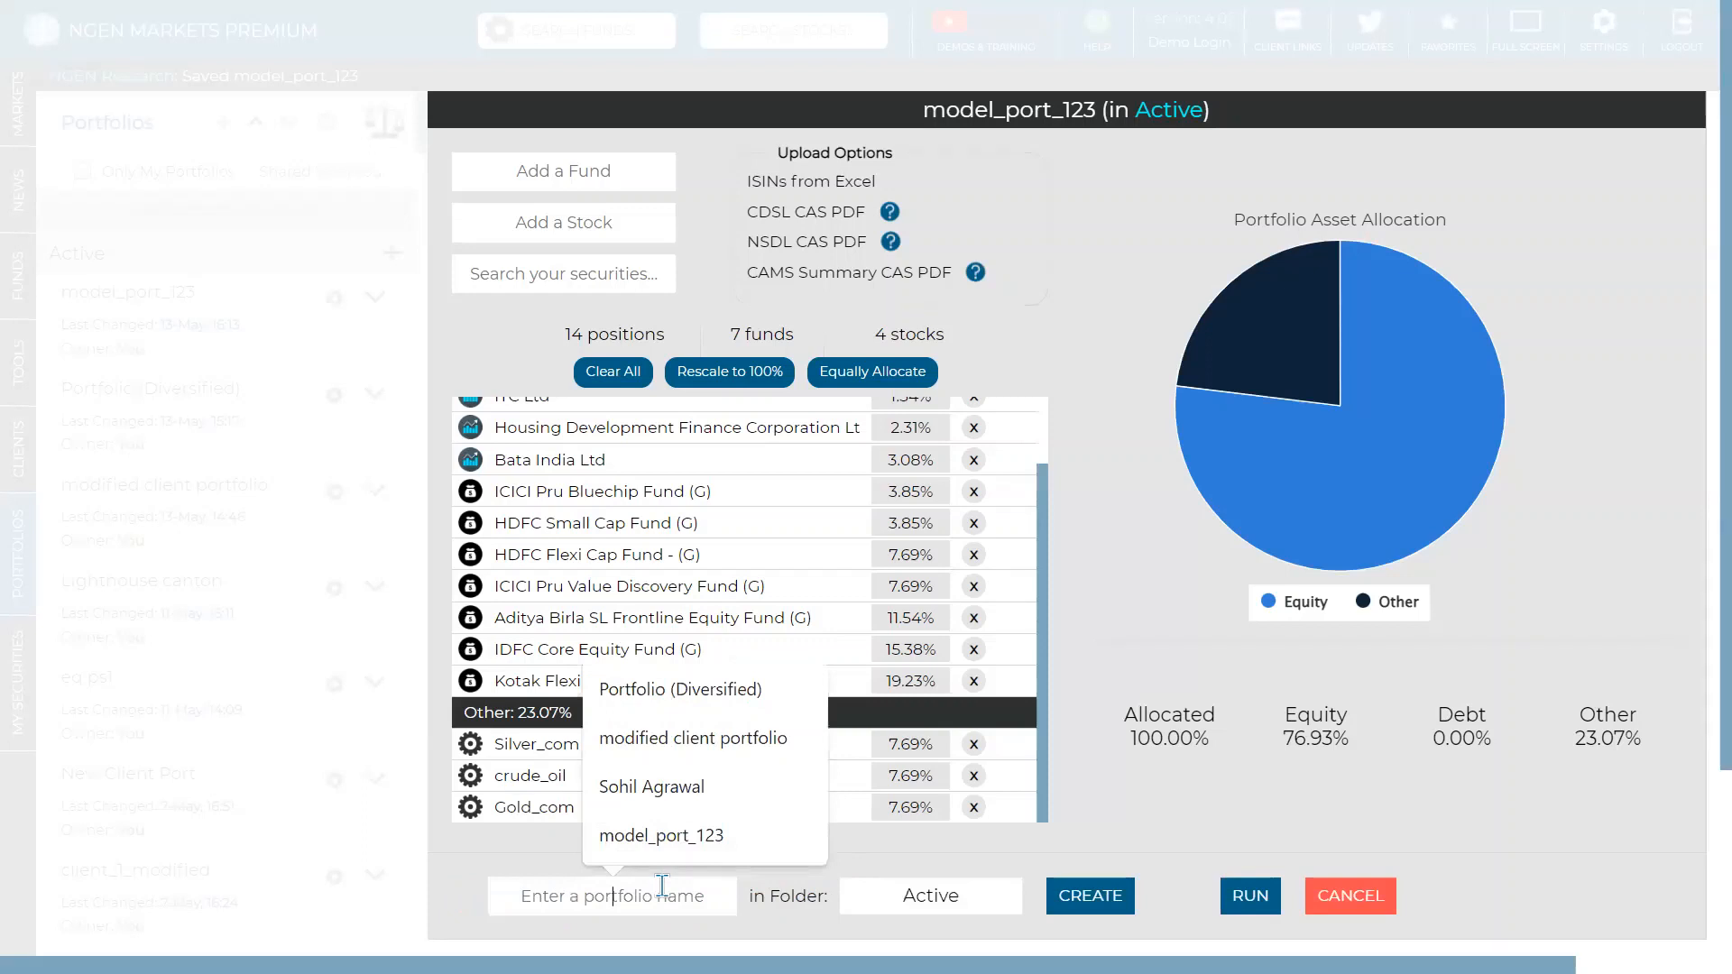
{"action": "type", "text": "Model_comm"}
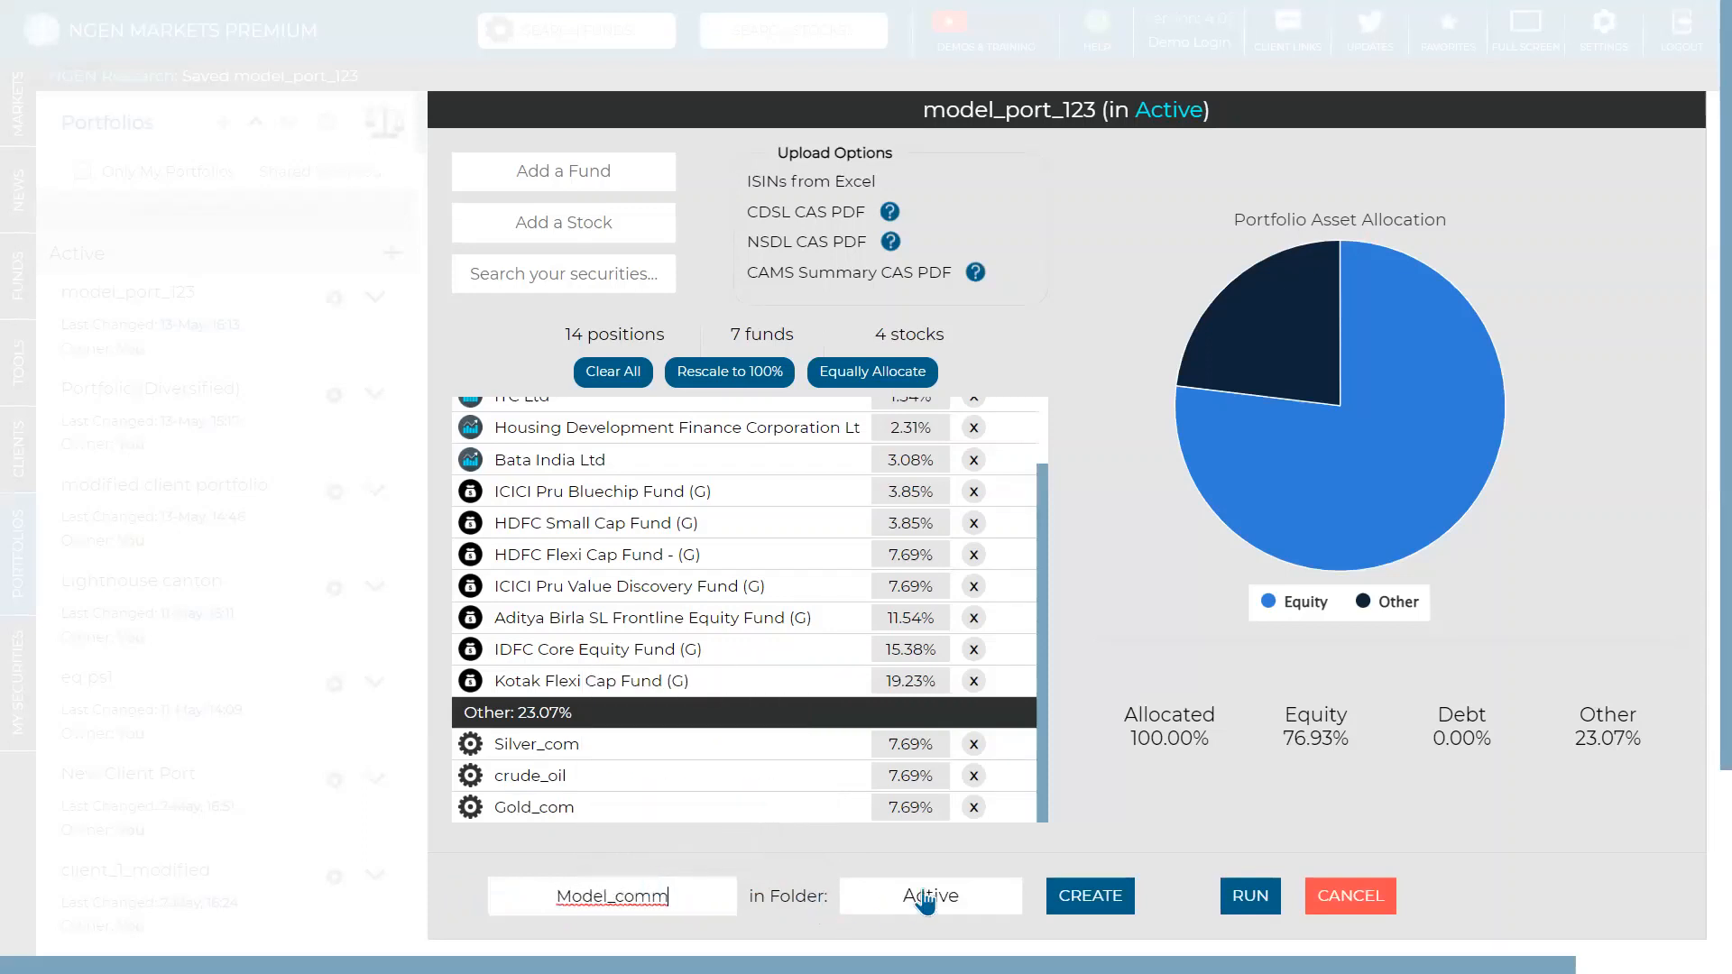
{"action": "left_click", "coordinate": [1089, 897]}
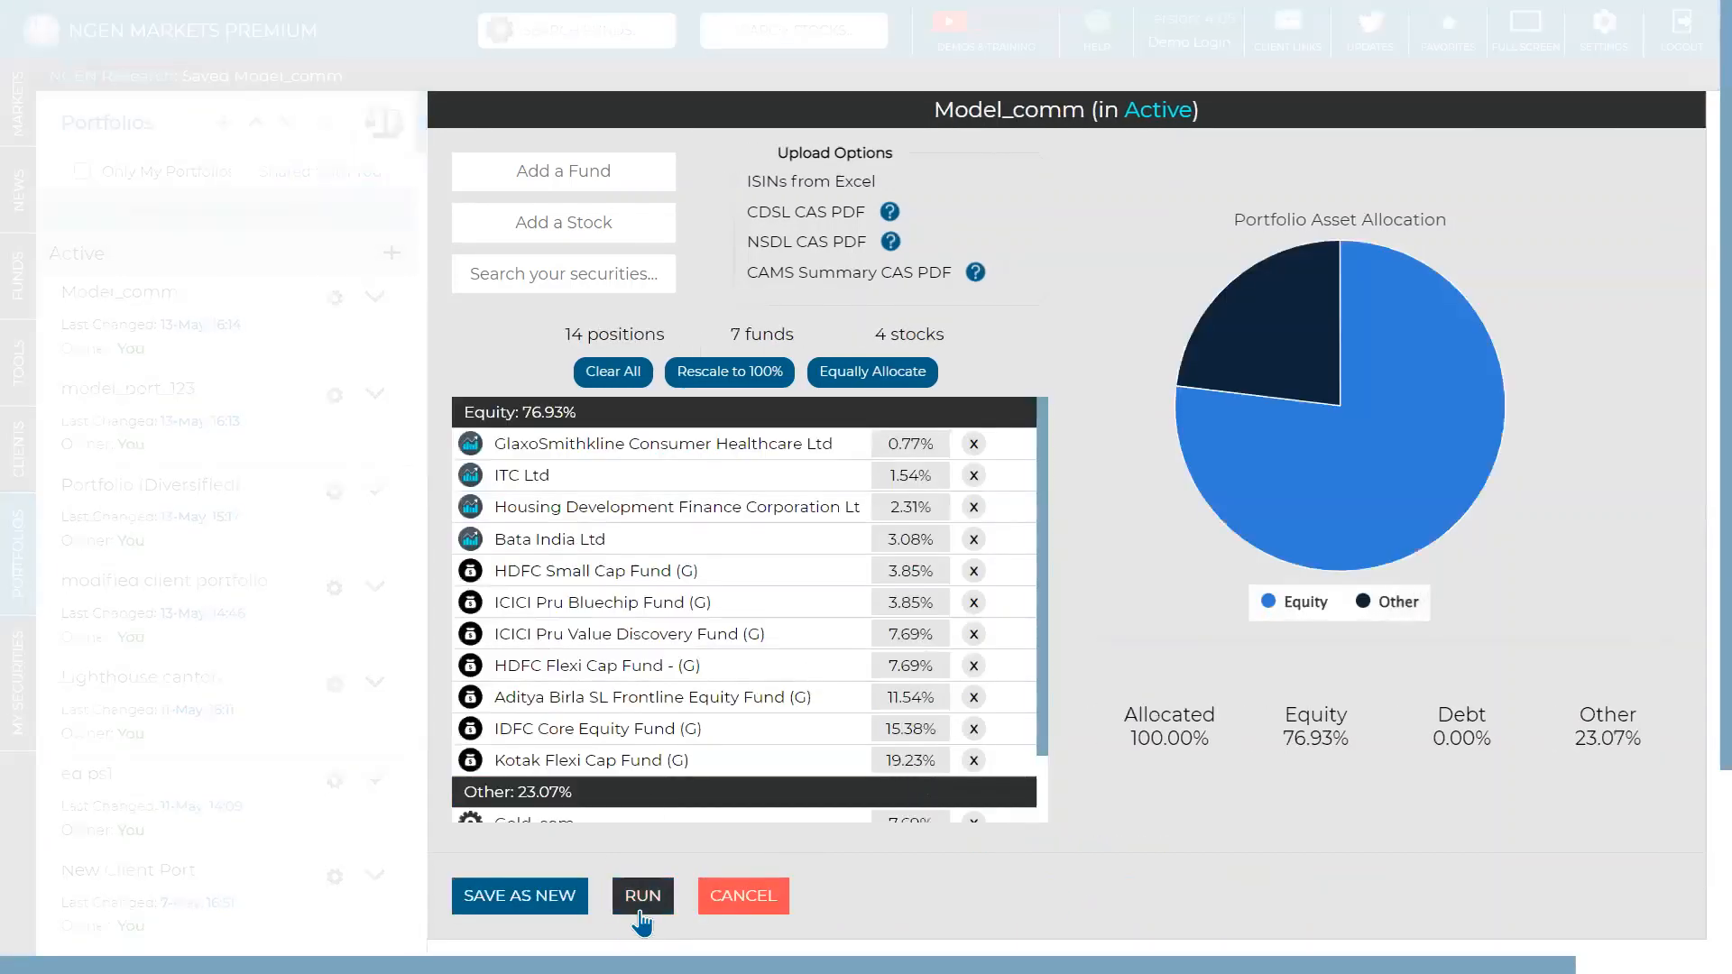
- Run Model_comm's analytics and review the allocation: 73.74% equity, 23.07% others, 2.24% cash
{"action": "left_click", "coordinate": [642, 896]}
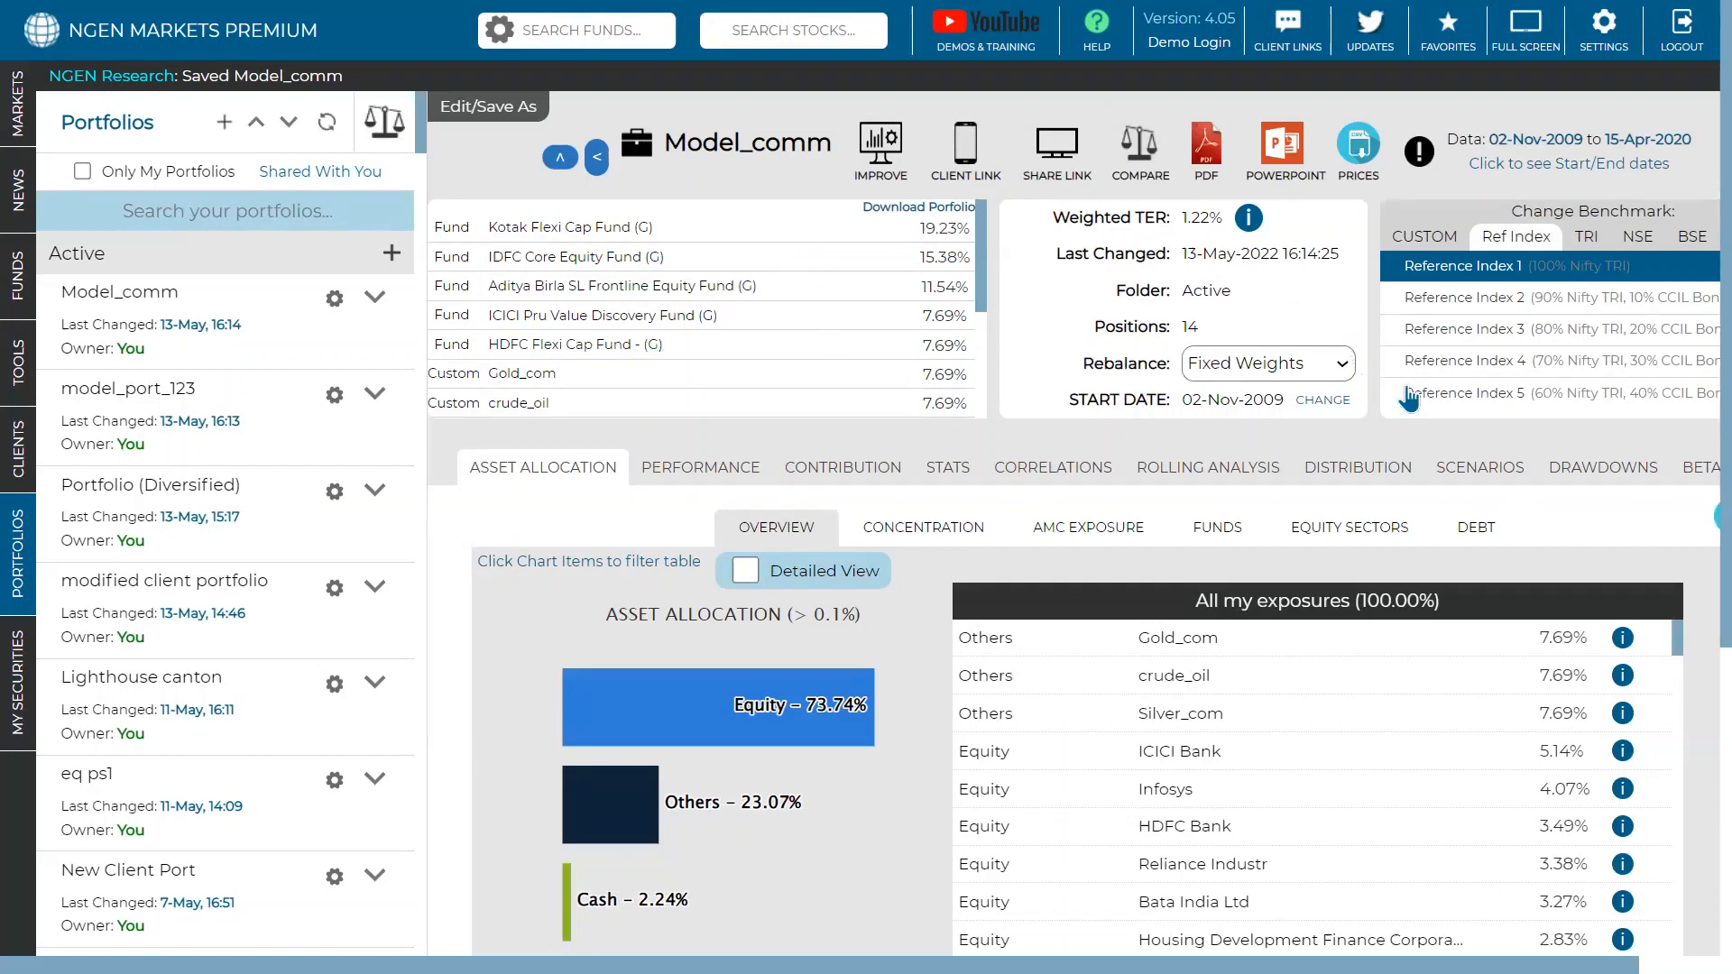
{"action": "scroll", "coordinate": [577, 361], "scroll_direction": "down", "scroll_amount": 2}
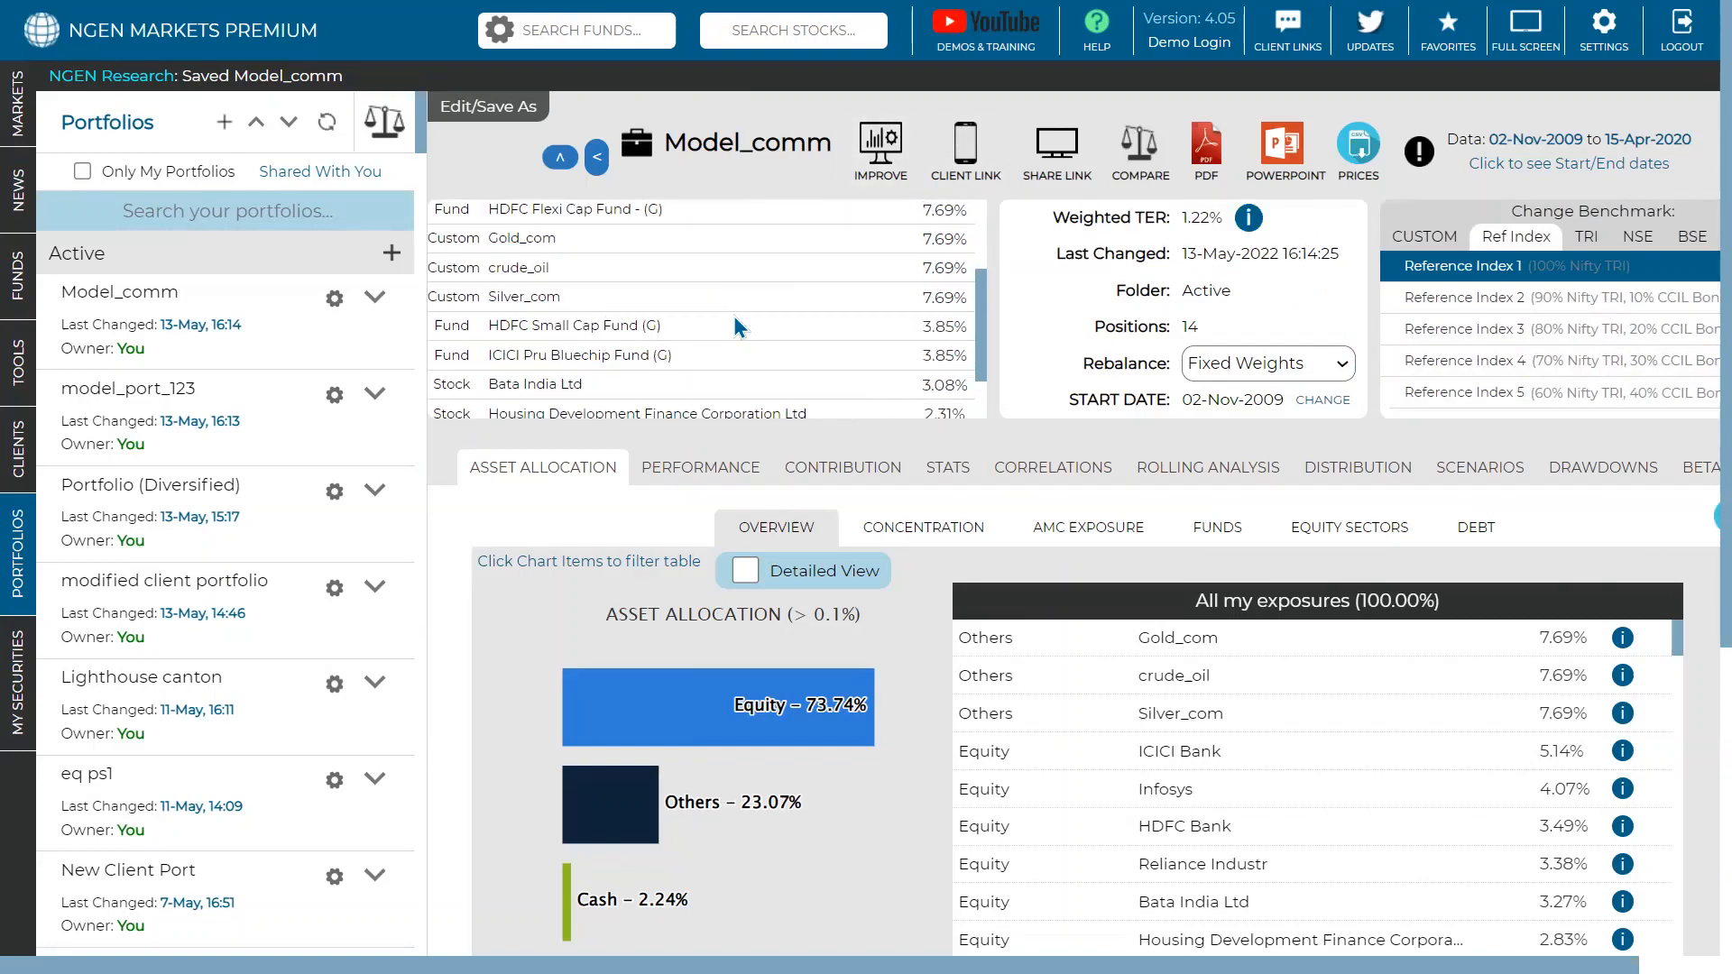
{"action": "scroll", "coordinate": [736, 327], "scroll_direction": "up", "scroll_amount": 2}
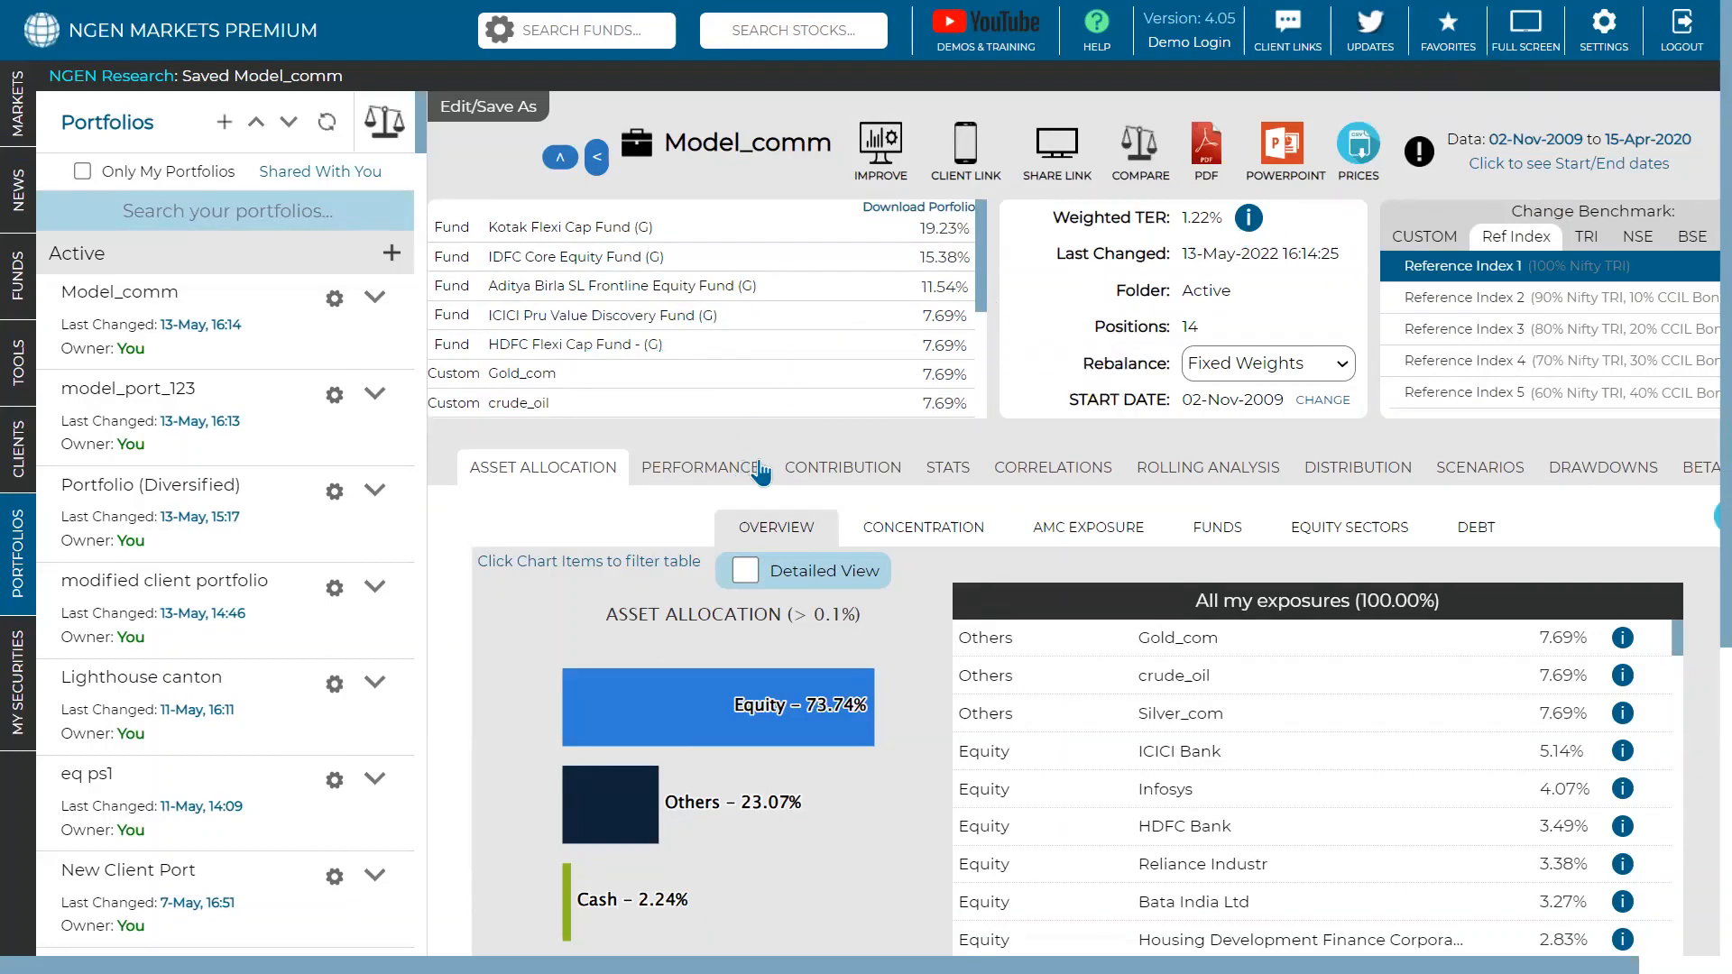
{"action": "scroll", "coordinate": [989, 475], "scroll_direction": "down", "scroll_amount": 2}
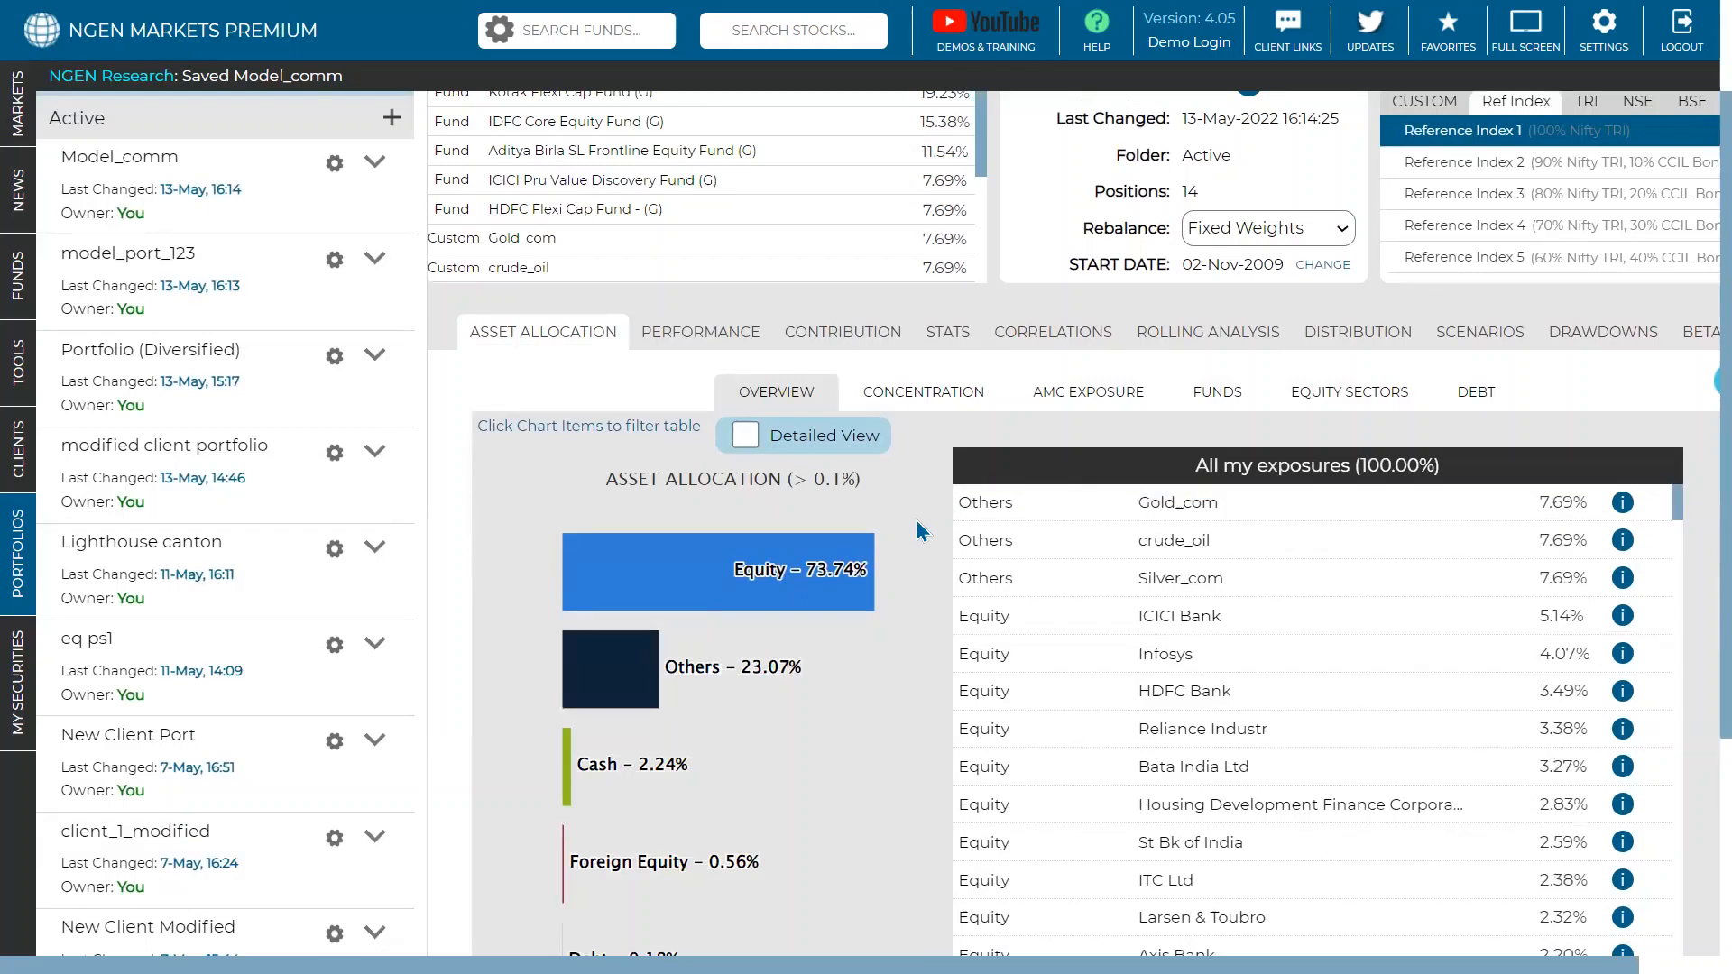
{"action": "scroll", "coordinate": [948, 153], "scroll_direction": "down", "scroll_amount": 3}
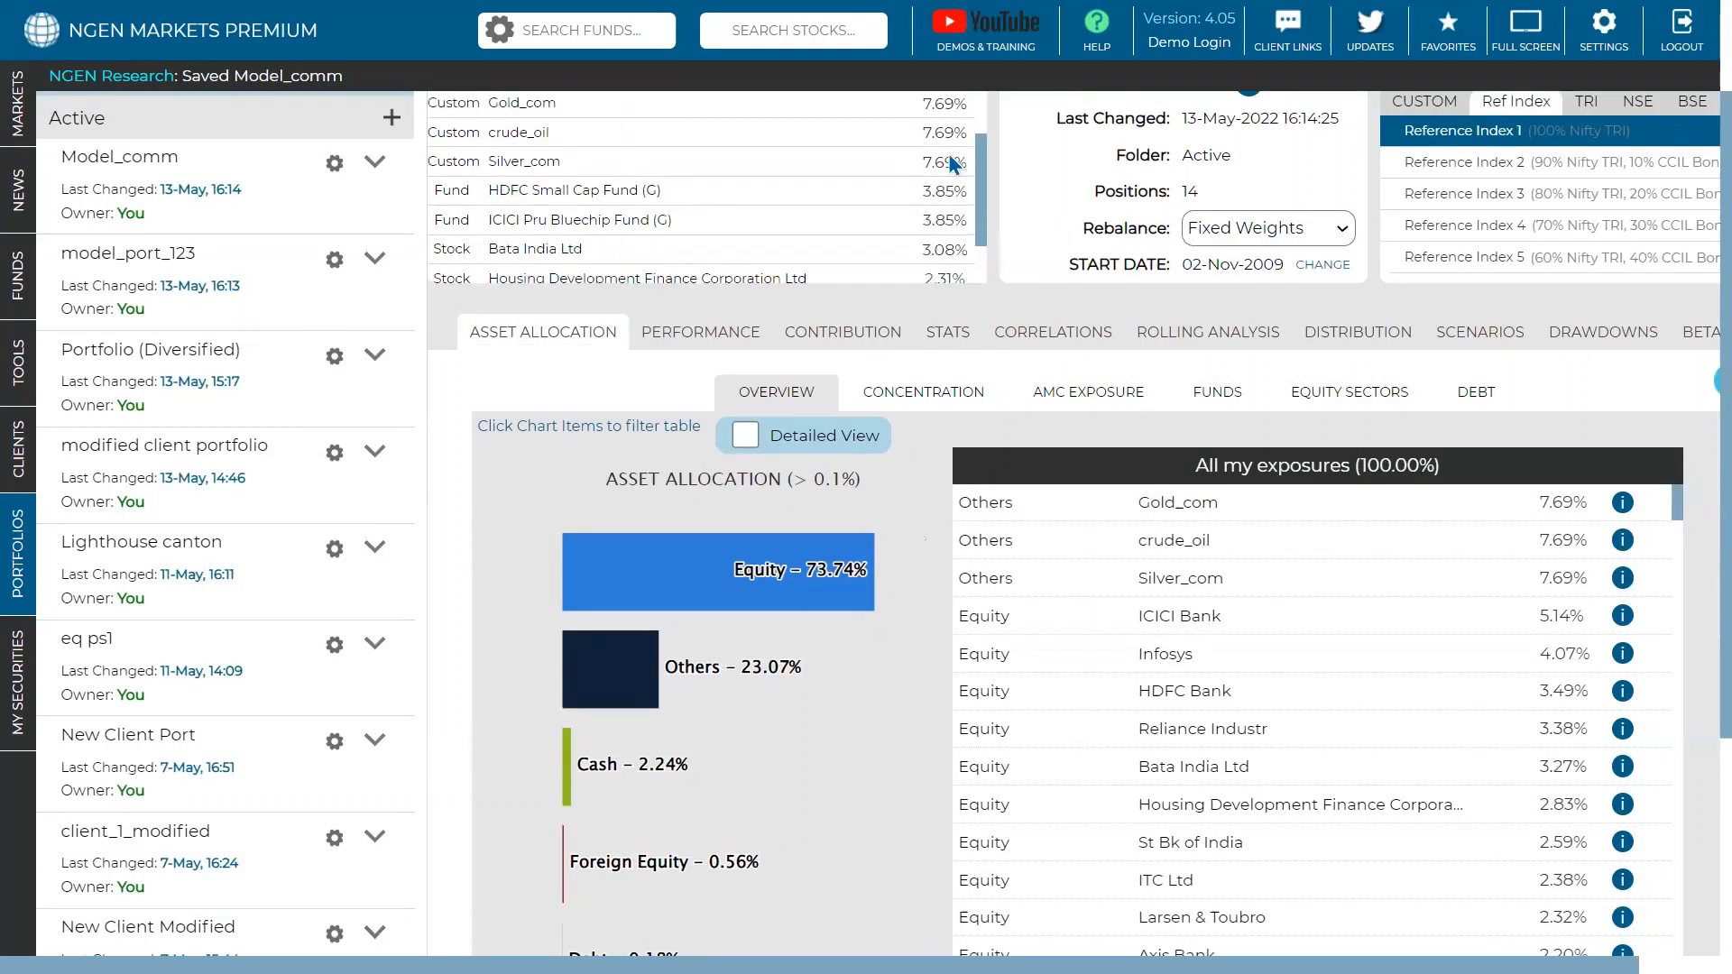
{"action": "scroll", "coordinate": [715, 550], "scroll_direction": "down", "scroll_amount": 2}
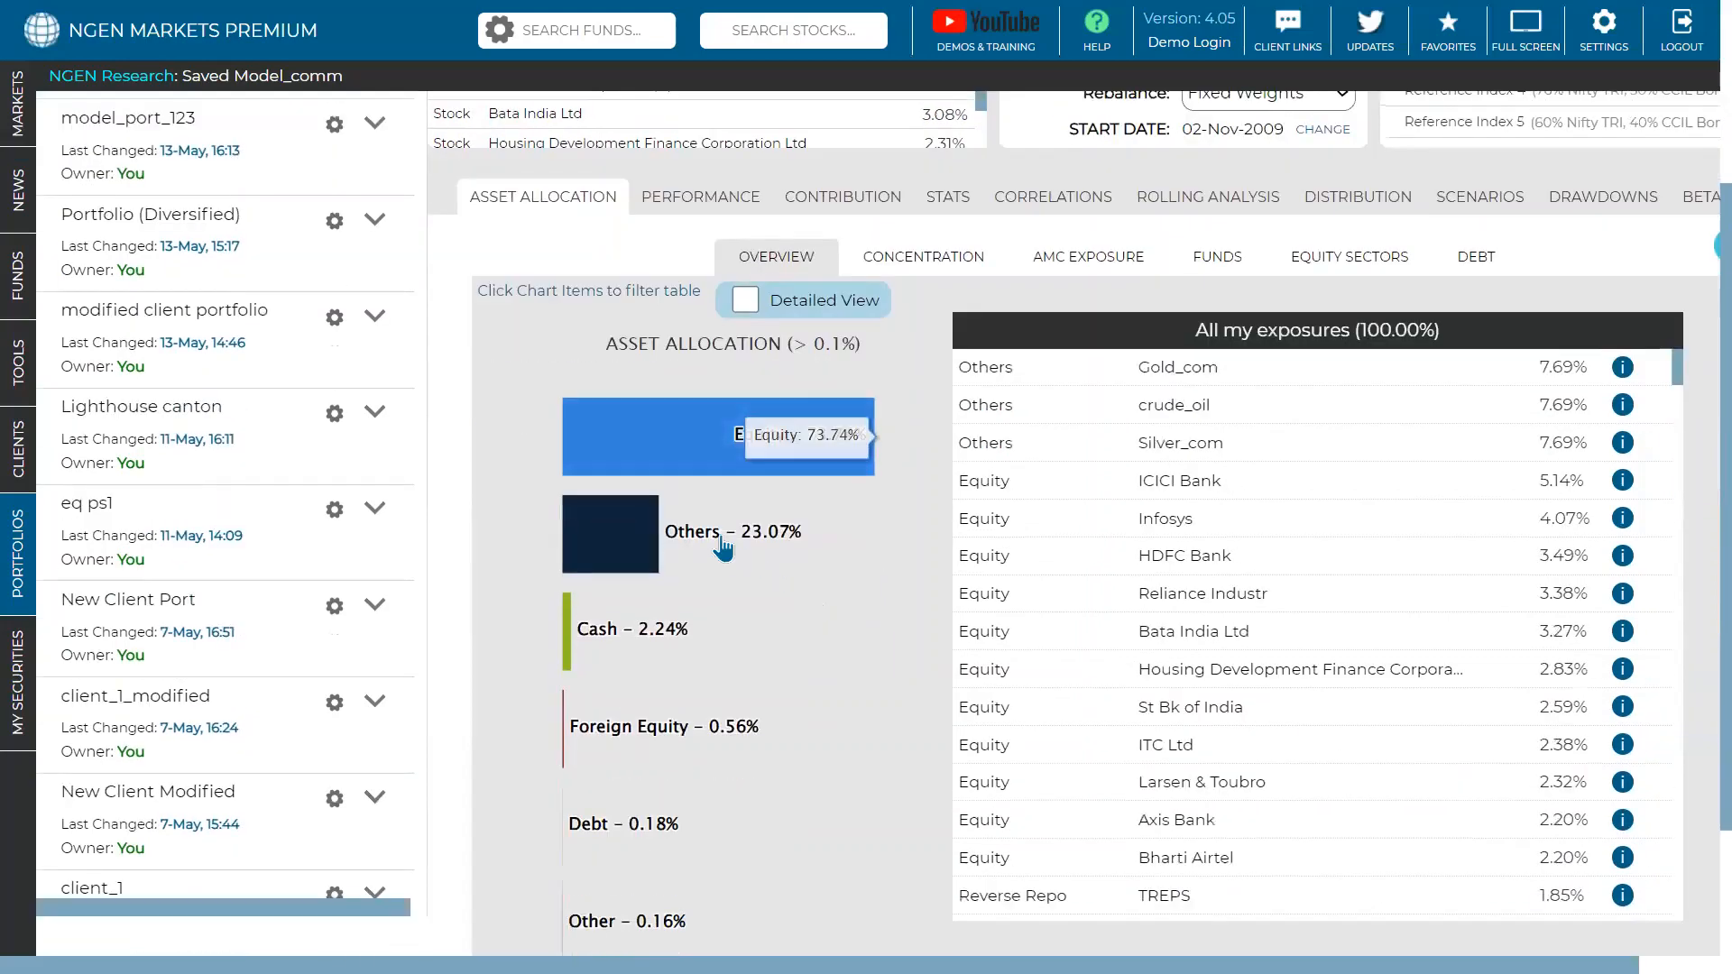
- Filter the exposures list to the Others category, then to Equity holdings
{"action": "left_click", "coordinate": [648, 542]}
{"action": "left_click", "coordinate": [724, 436]}
{"action": "scroll", "coordinate": [724, 436], "scroll_direction": "up", "scroll_amount": 2}
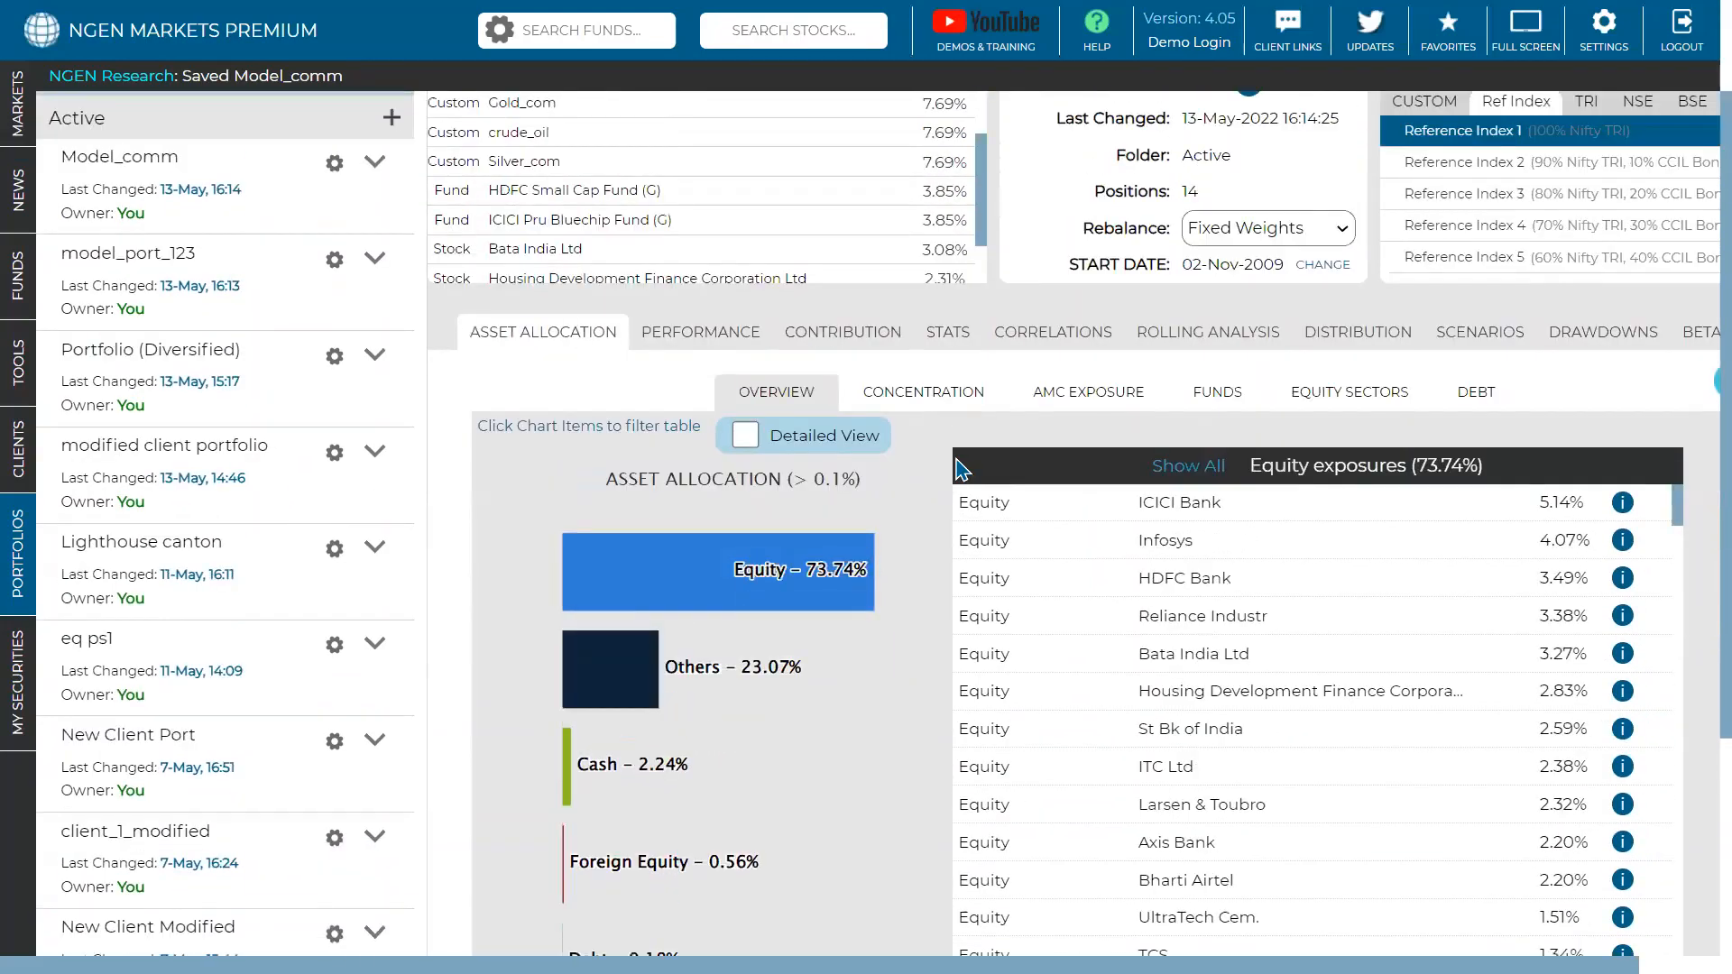
{"action": "scroll", "coordinate": [961, 469], "scroll_direction": "down", "scroll_amount": 2}
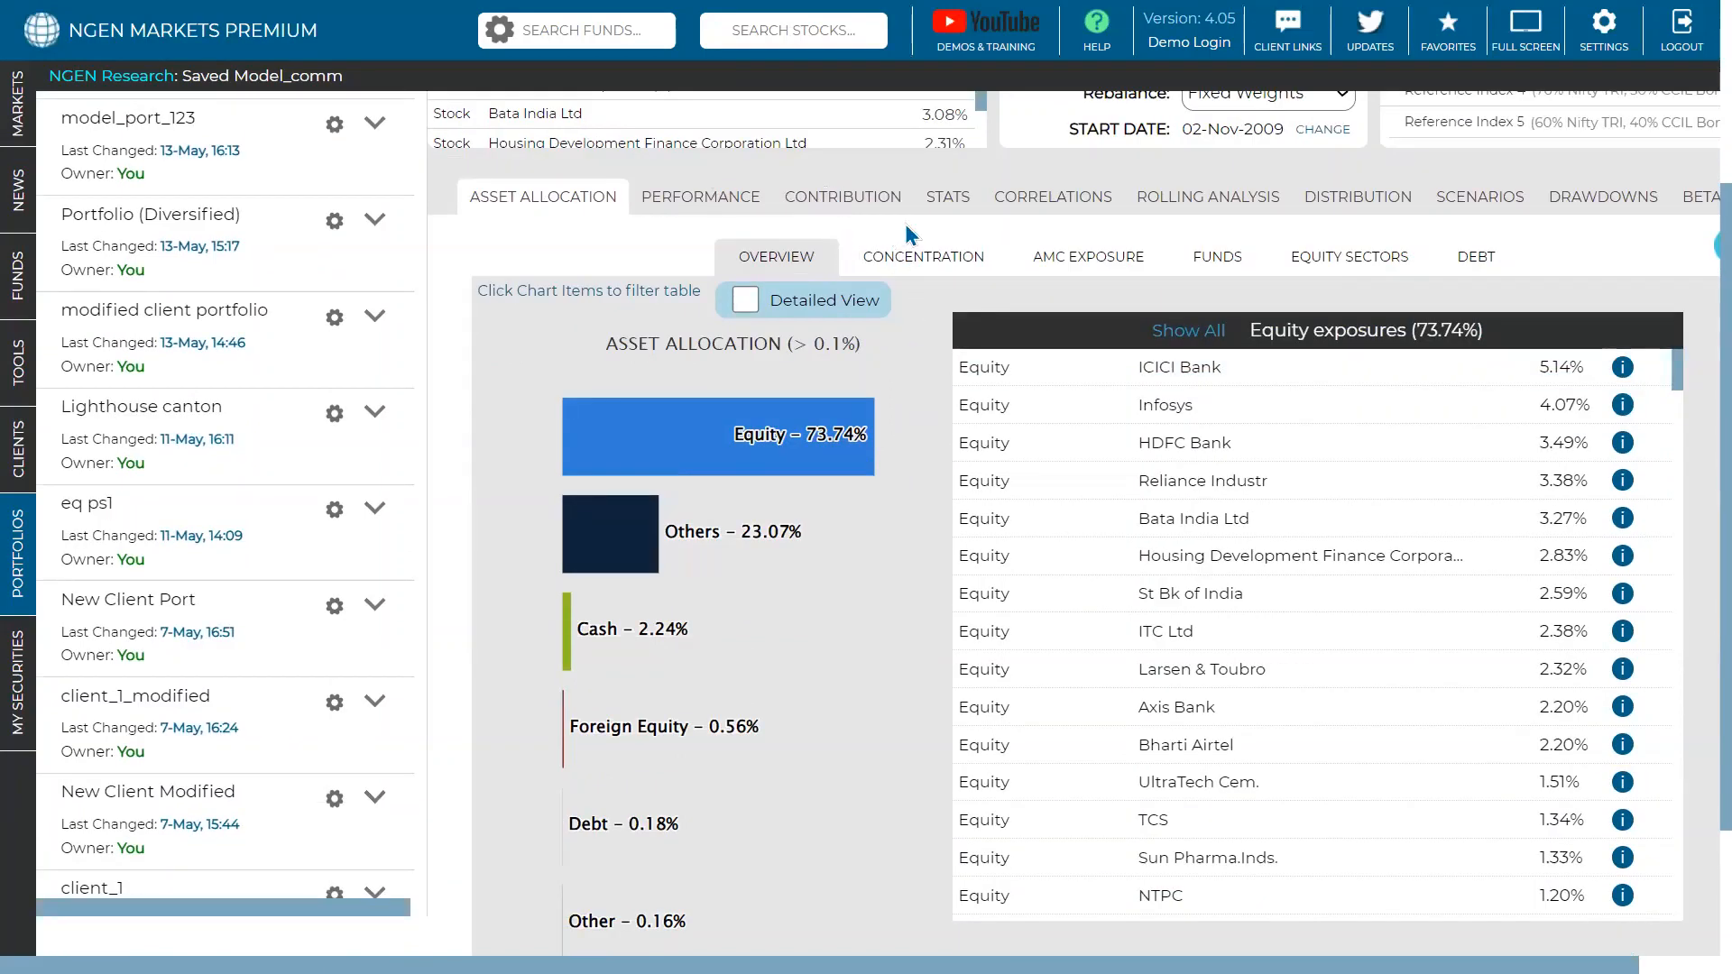
{"action": "scroll", "coordinate": [907, 226], "scroll_direction": "up", "scroll_amount": 4}
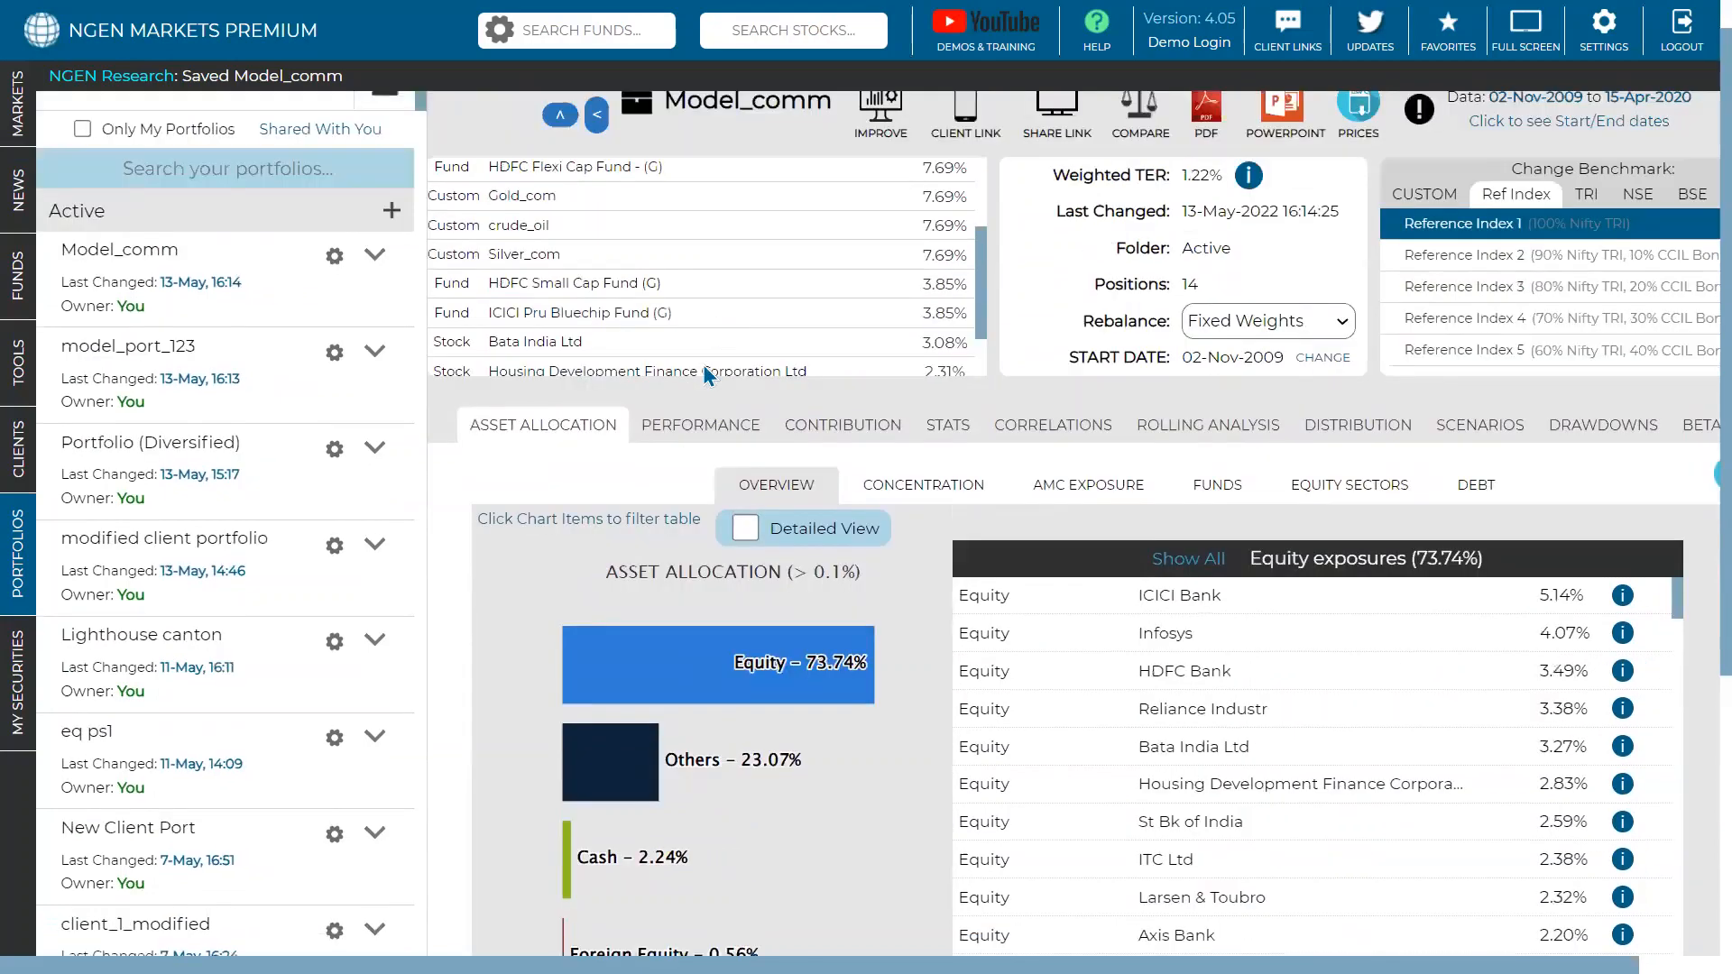
{"action": "scroll", "coordinate": [721, 332], "scroll_direction": "up", "scroll_amount": 1}
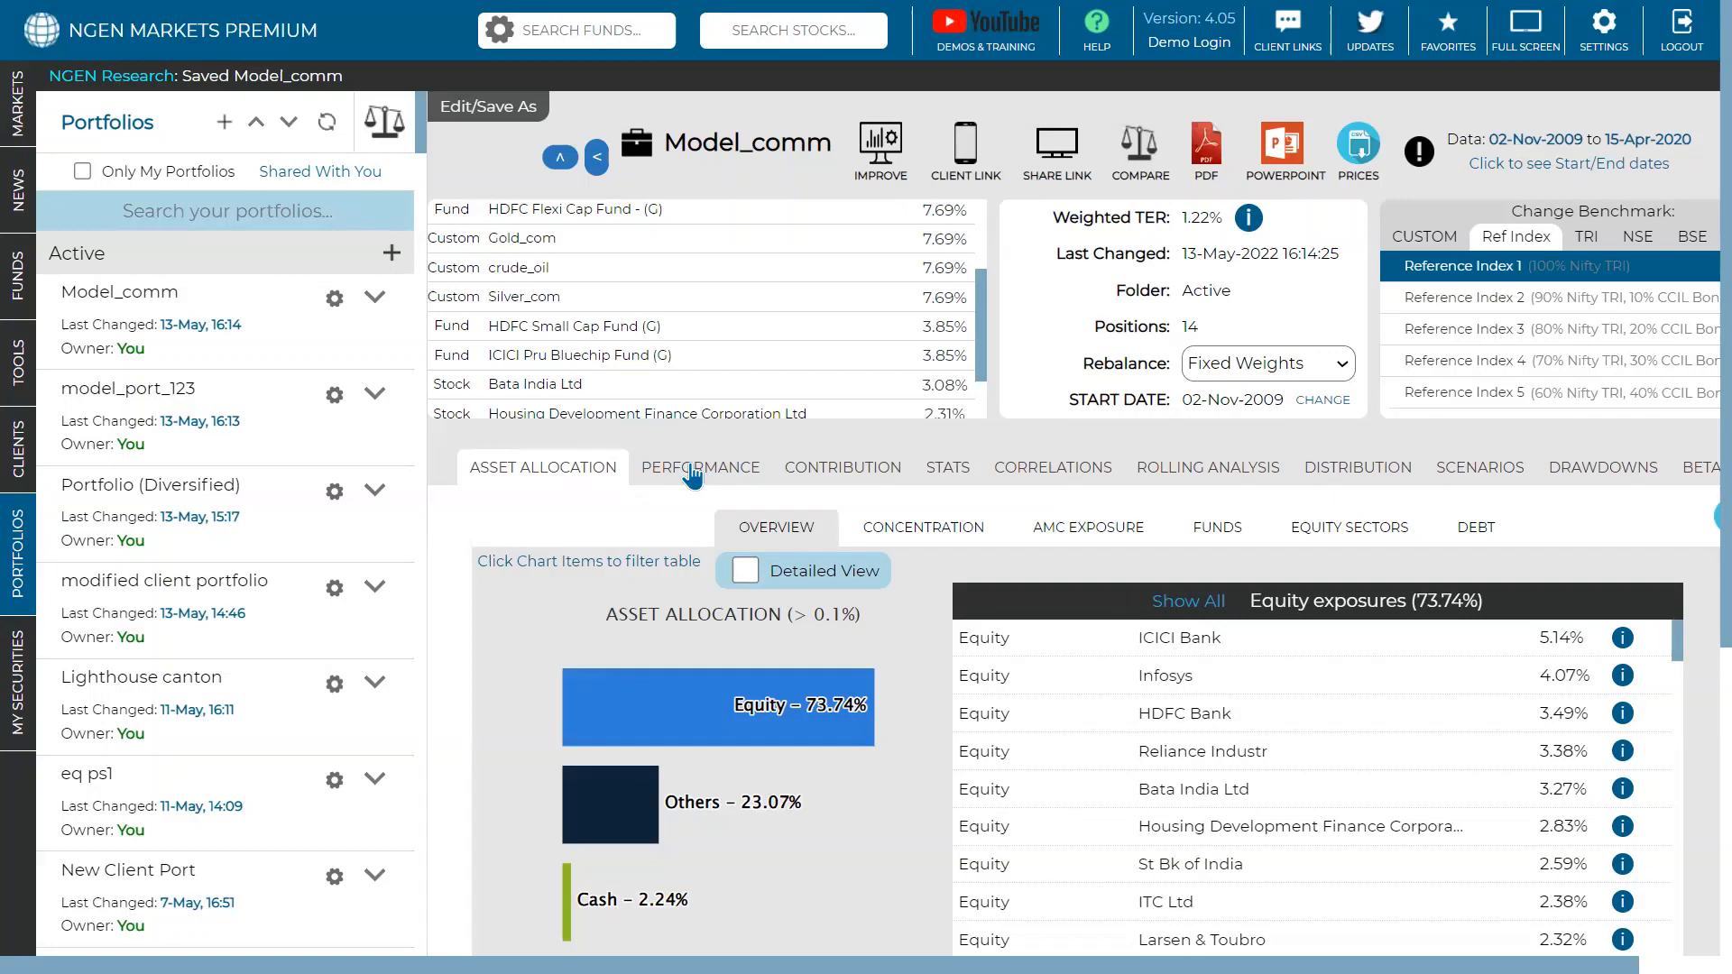
{"action": "left_click", "coordinate": [692, 471]}
- Review Model_comm's performance charts: 2.08 Cr by 15-Apr-2020, 108.40% cumulative, 7.25% CAGR
{"action": "scroll", "coordinate": [1073, 749], "scroll_direction": "down", "scroll_amount": 3}
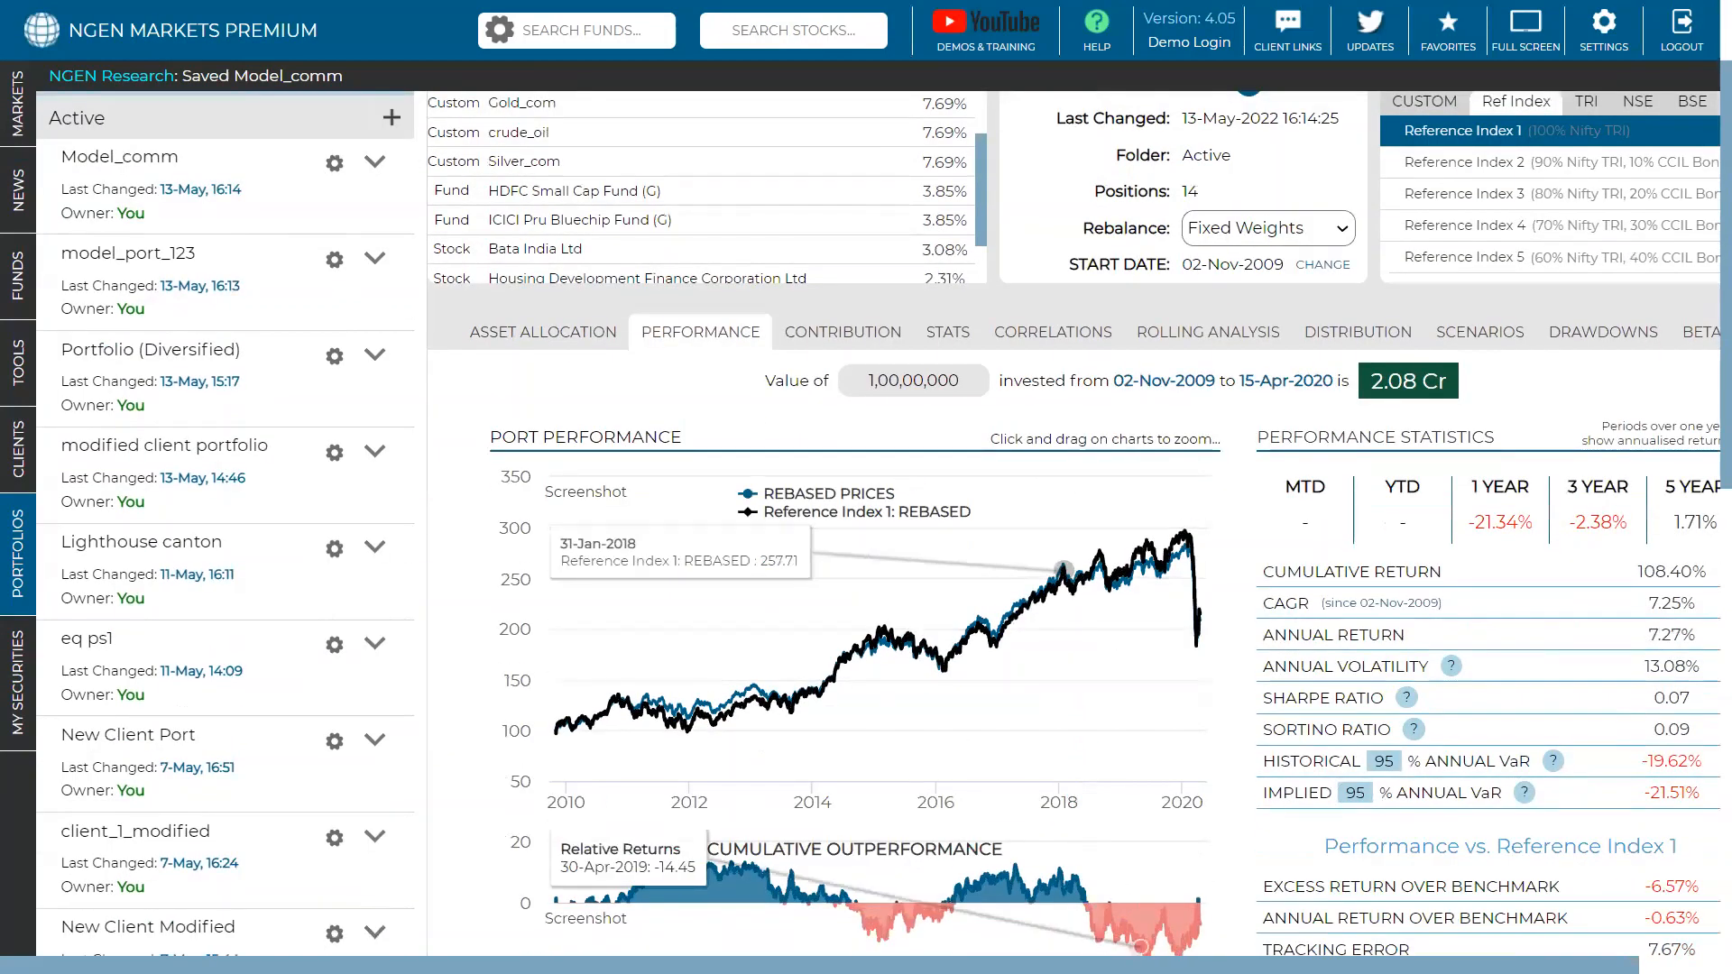
{"action": "scroll", "coordinate": [1349, 688], "scroll_direction": "right", "scroll_amount": 2}
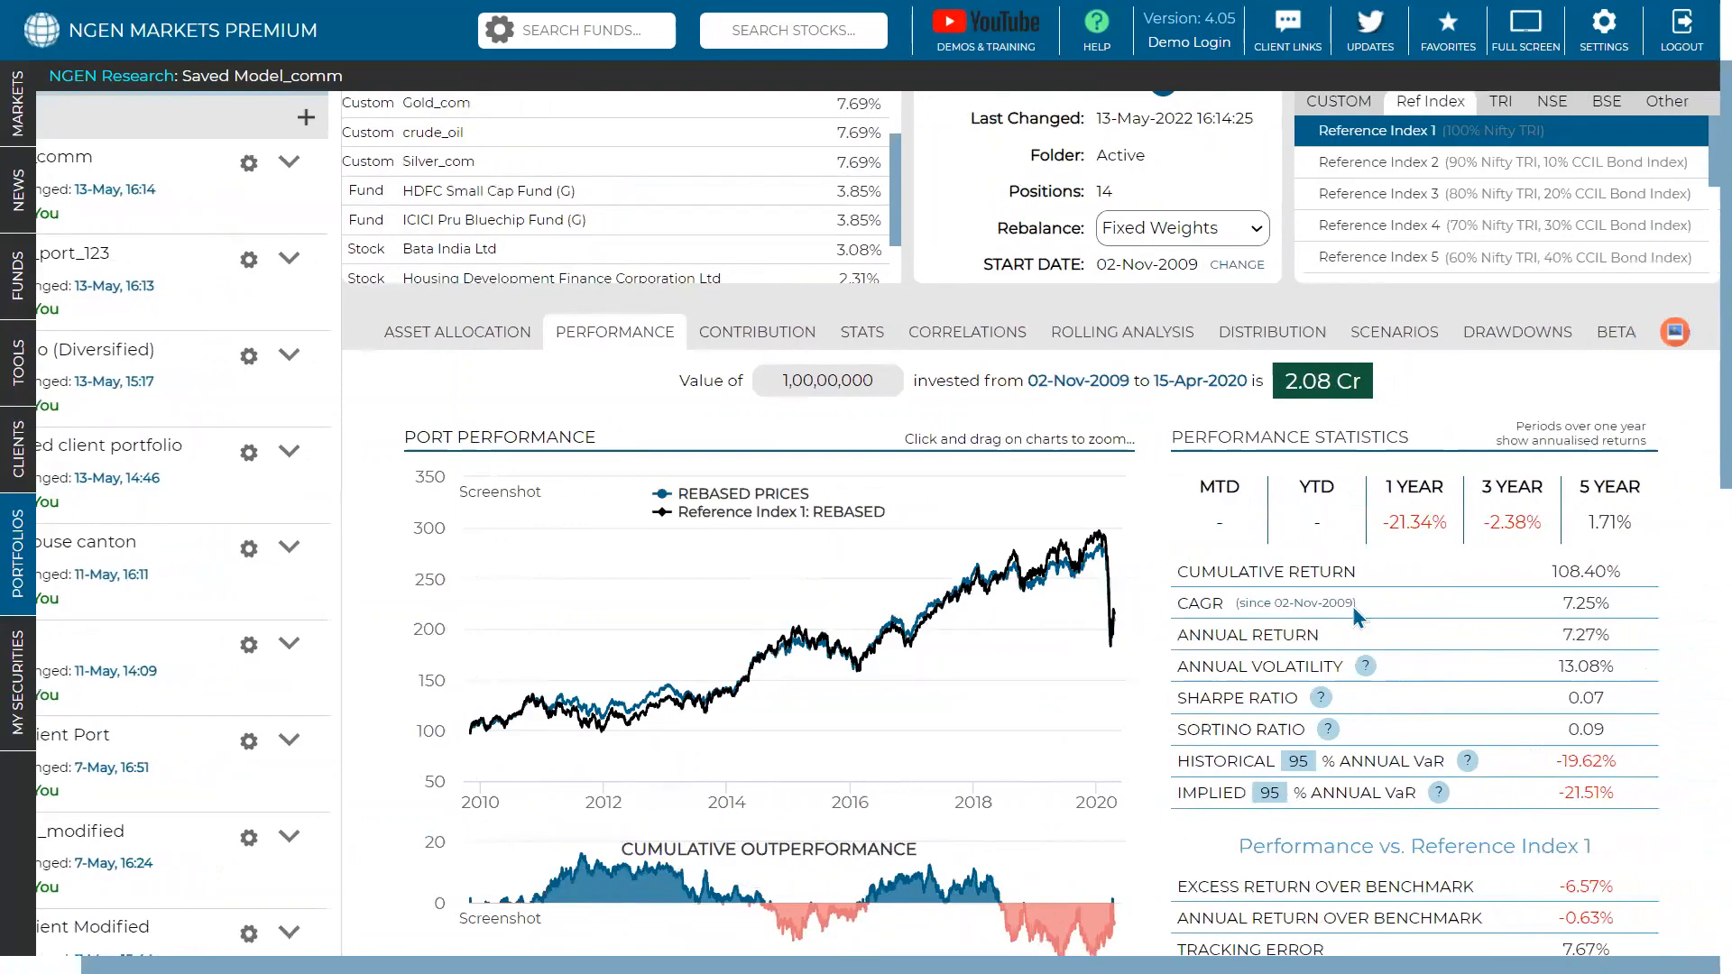
{"action": "scroll", "coordinate": [1351, 577], "scroll_direction": "down", "scroll_amount": 3}
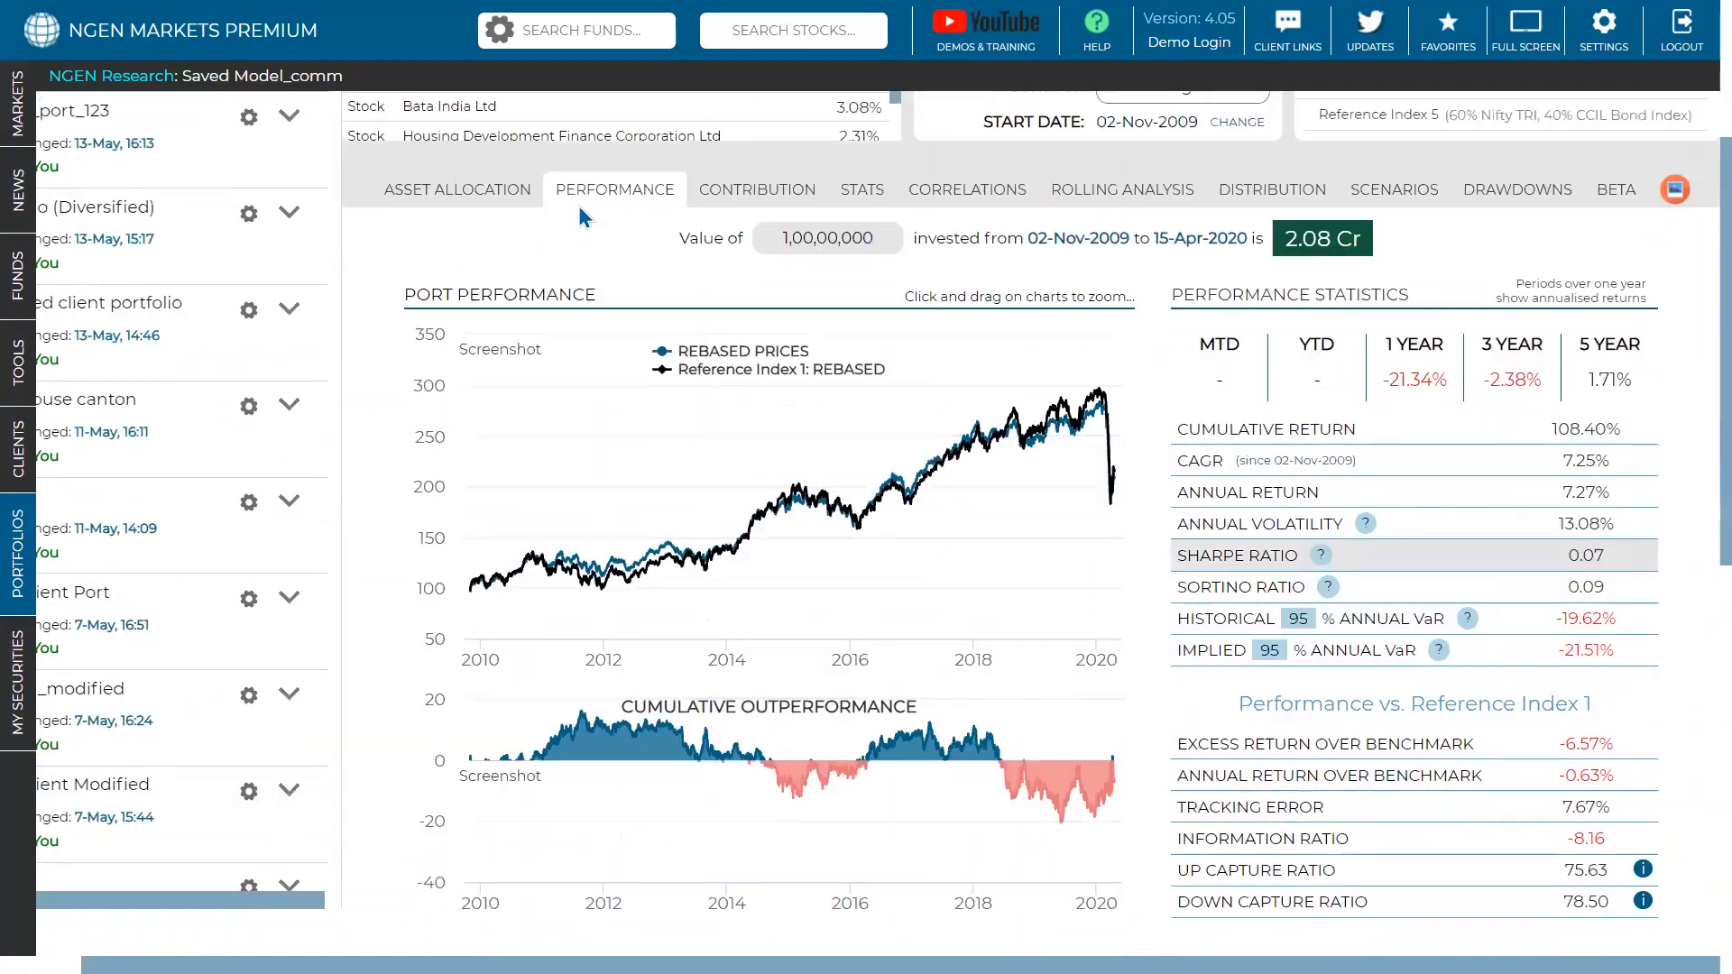
{"action": "scroll", "coordinate": [580, 205], "scroll_direction": "up", "scroll_amount": 6}
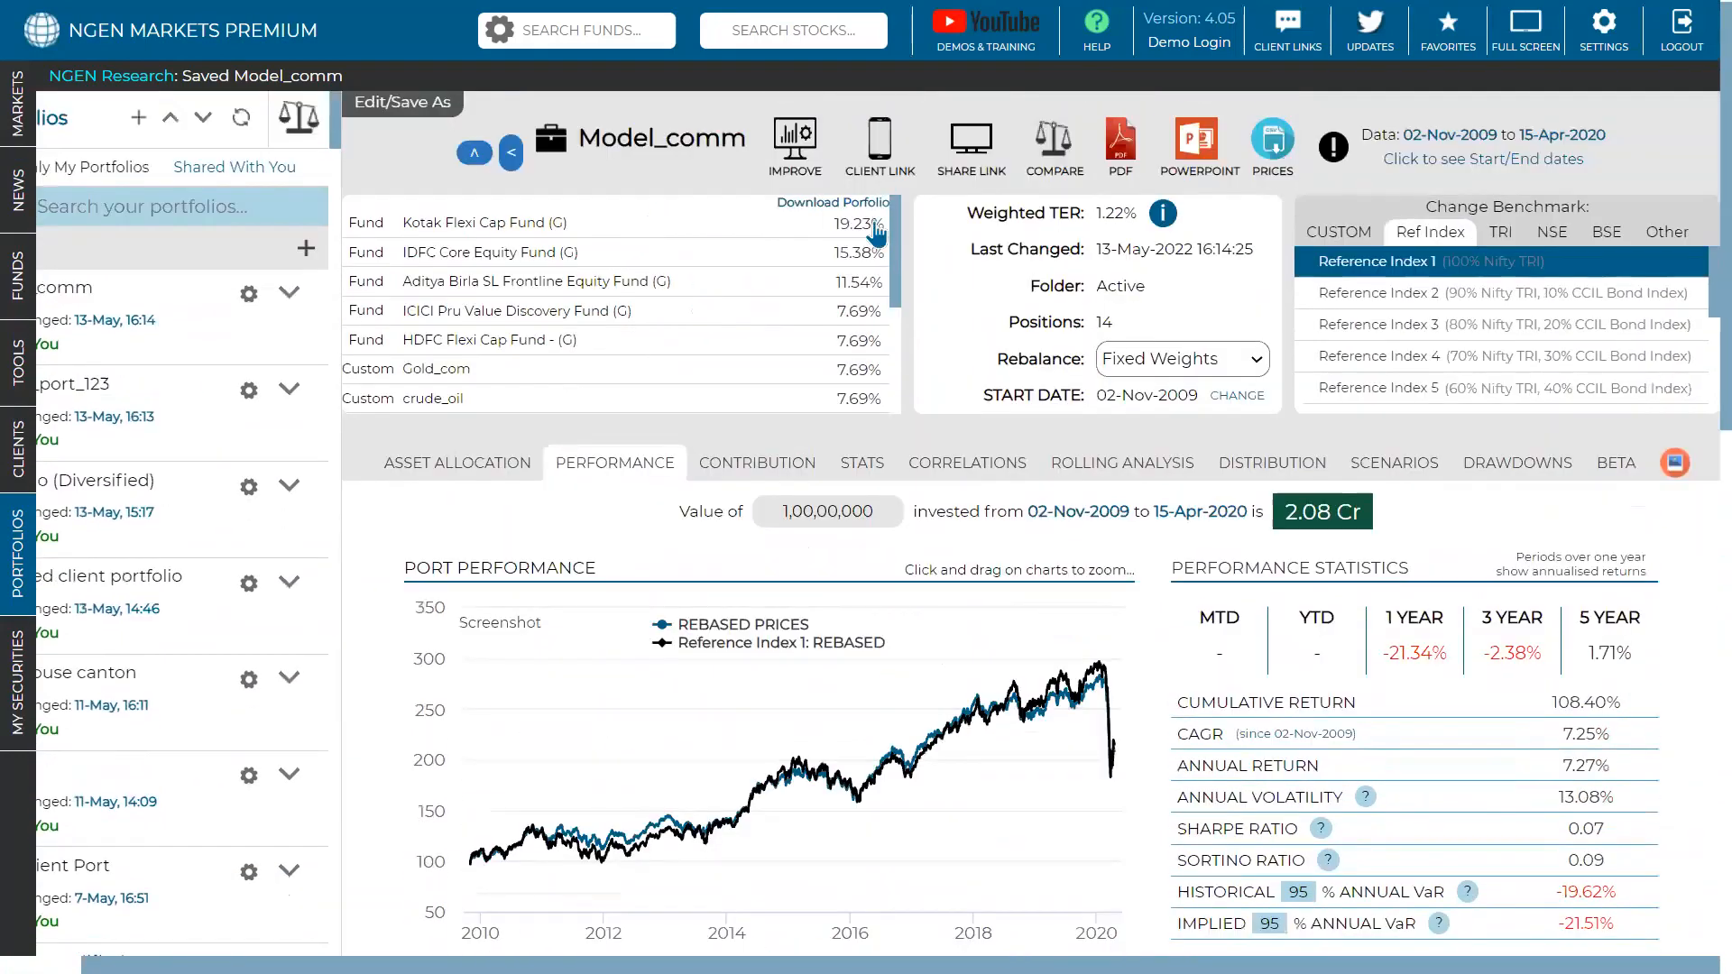
{"action": "scroll", "coordinate": [613, 276], "scroll_direction": "down", "scroll_amount": 5}
{"action": "scroll", "coordinate": [949, 303], "scroll_direction": "down", "scroll_amount": 2}
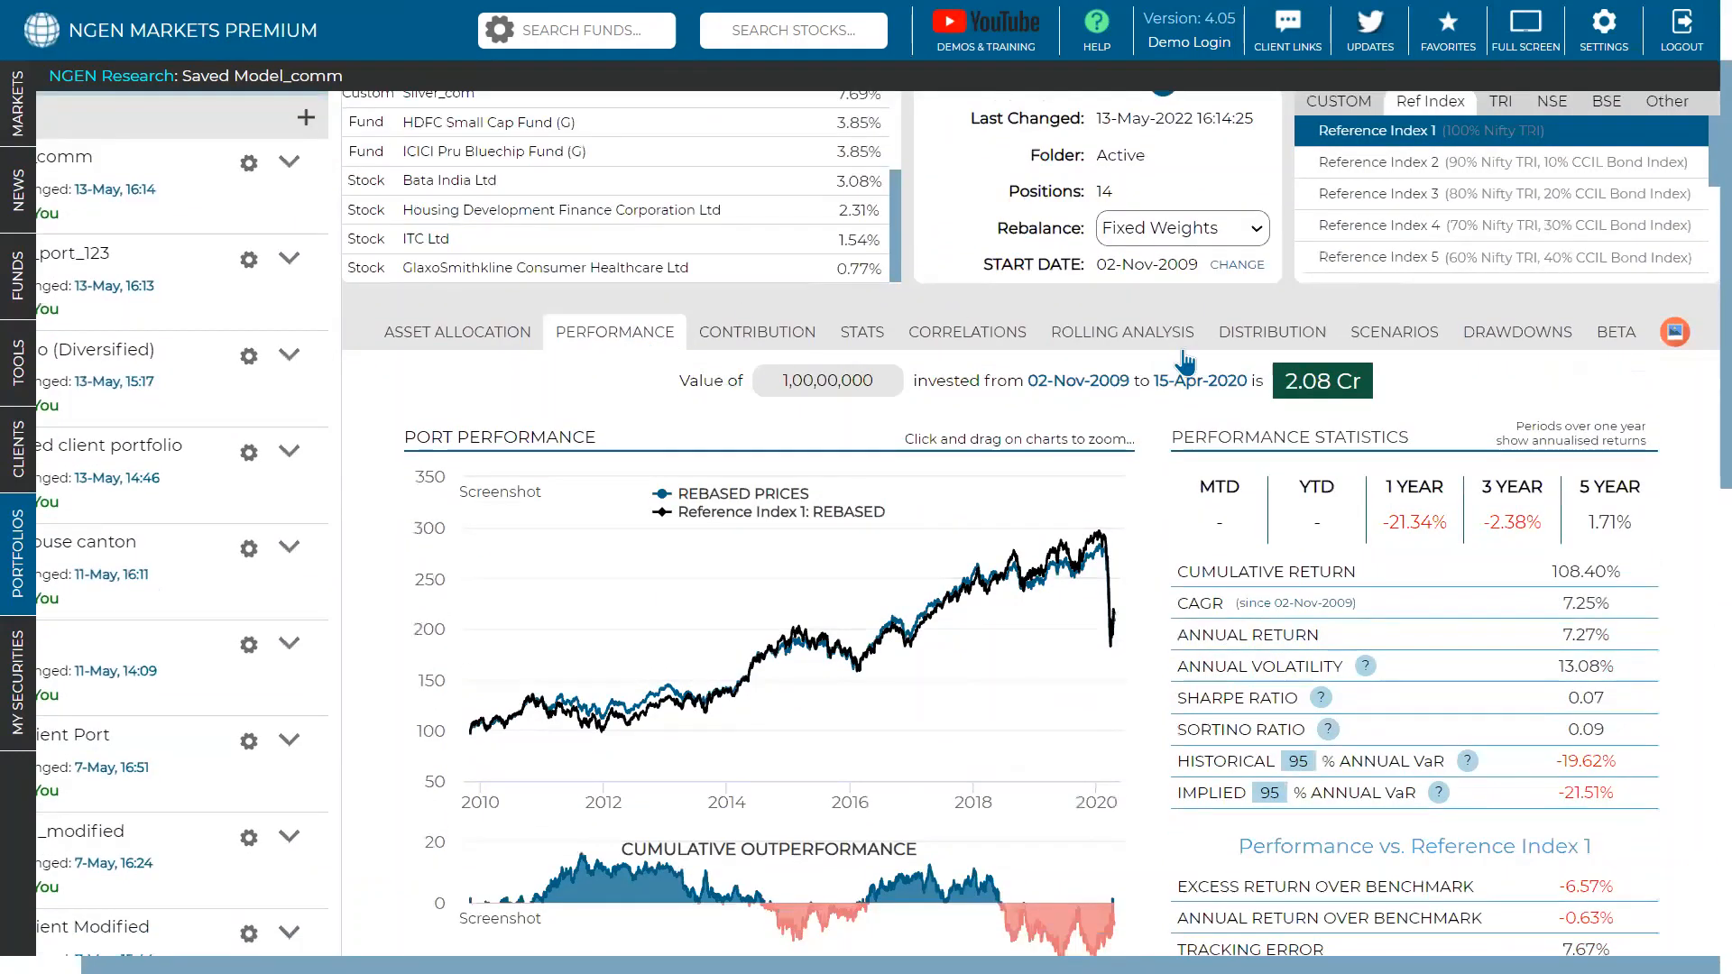
{"action": "scroll", "coordinate": [1208, 365], "scroll_direction": "down", "scroll_amount": 2}
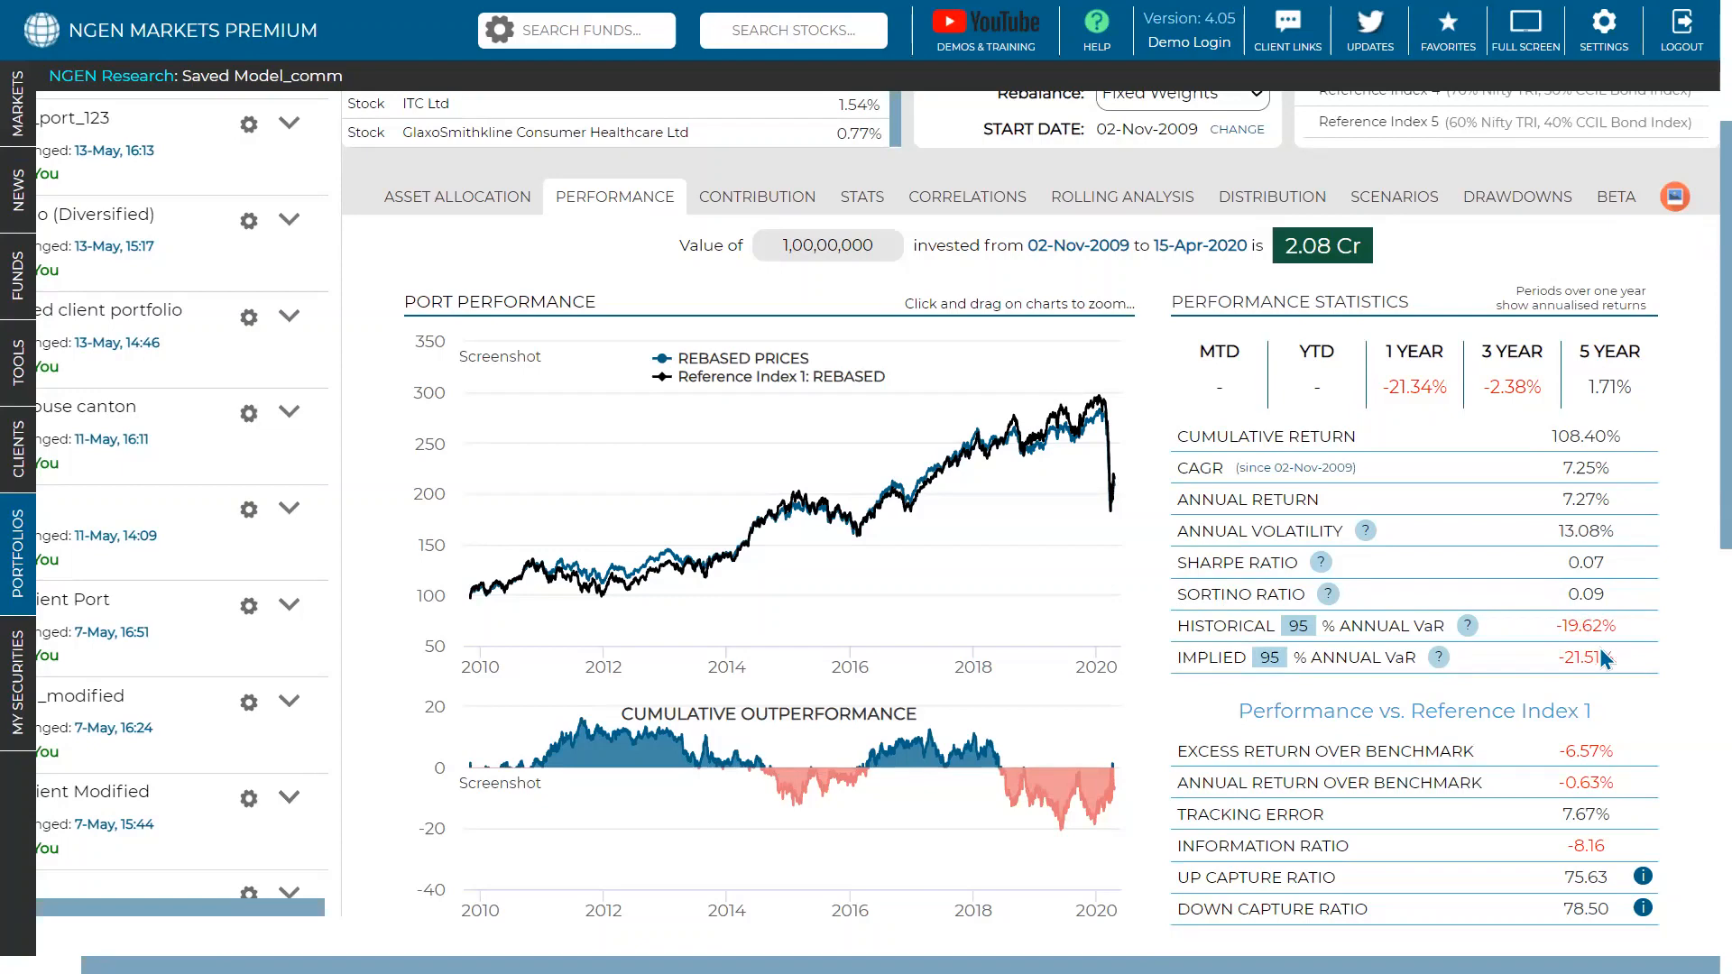
{"action": "scroll", "coordinate": [1615, 622], "scroll_direction": "down", "scroll_amount": 3}
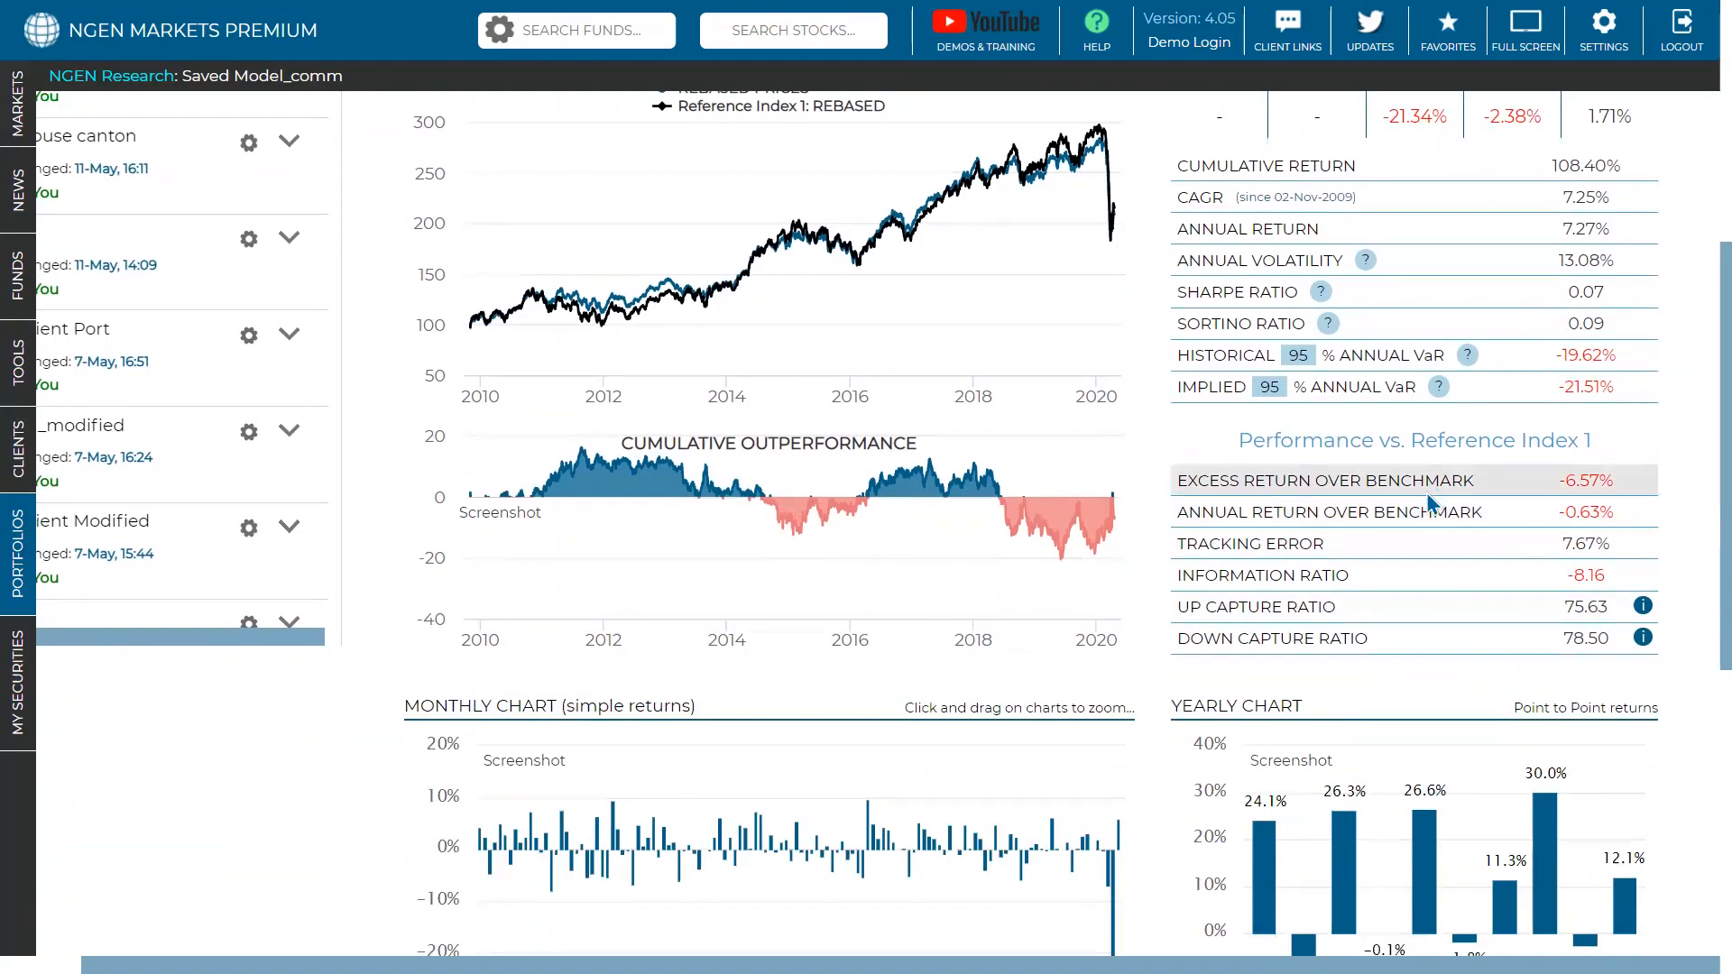
{"action": "scroll", "coordinate": [1426, 492], "scroll_direction": "up", "scroll_amount": 6}
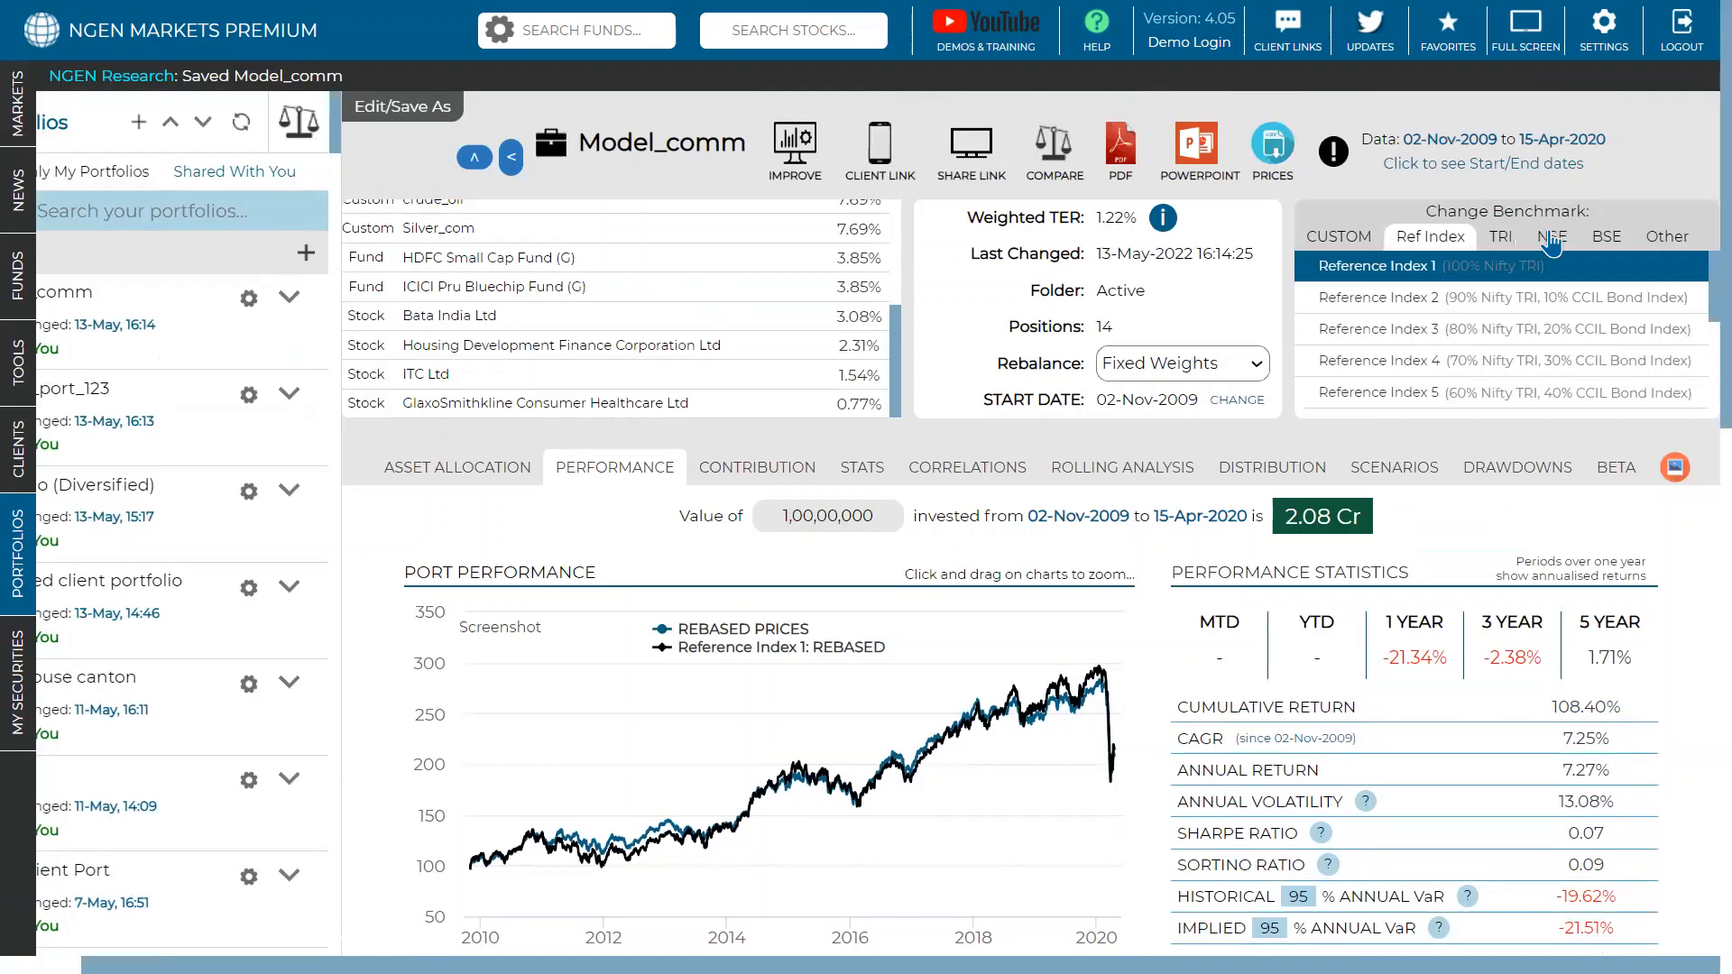
- Set Nifty 50 from the NSE indices as Model_comm's comparison benchmark
{"action": "left_click", "coordinate": [1549, 239]}
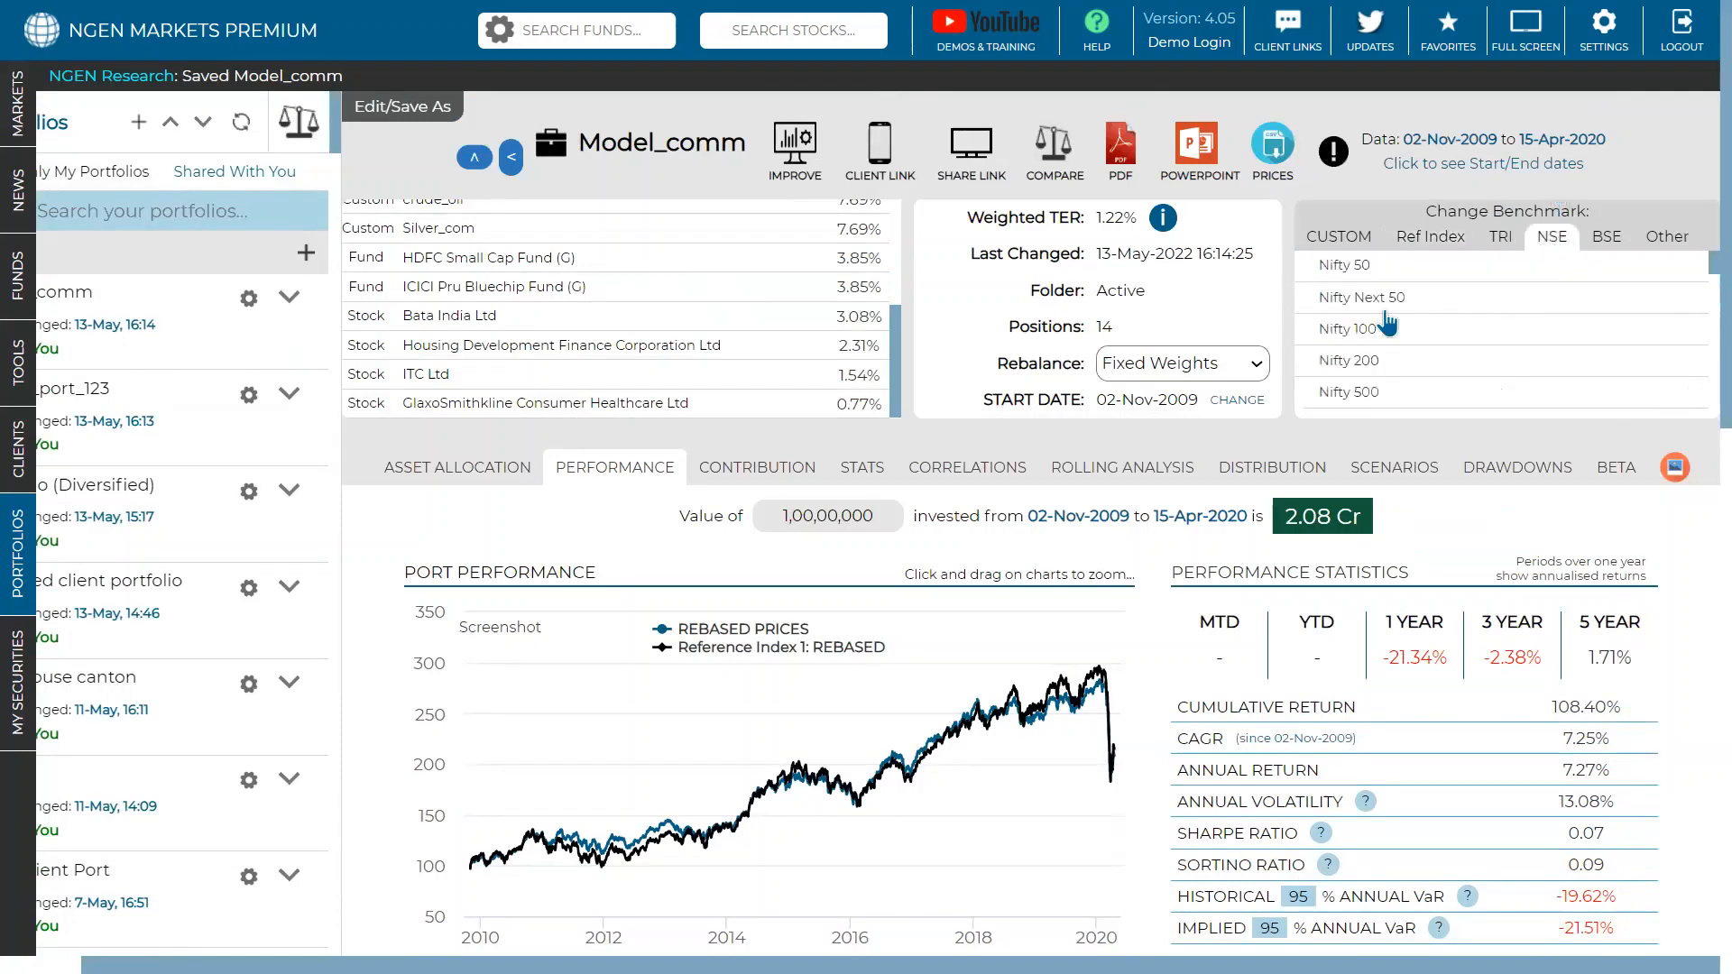
{"action": "left_click", "coordinate": [1389, 266]}
{"action": "scroll", "coordinate": [1455, 538], "scroll_direction": "down", "scroll_amount": 3}
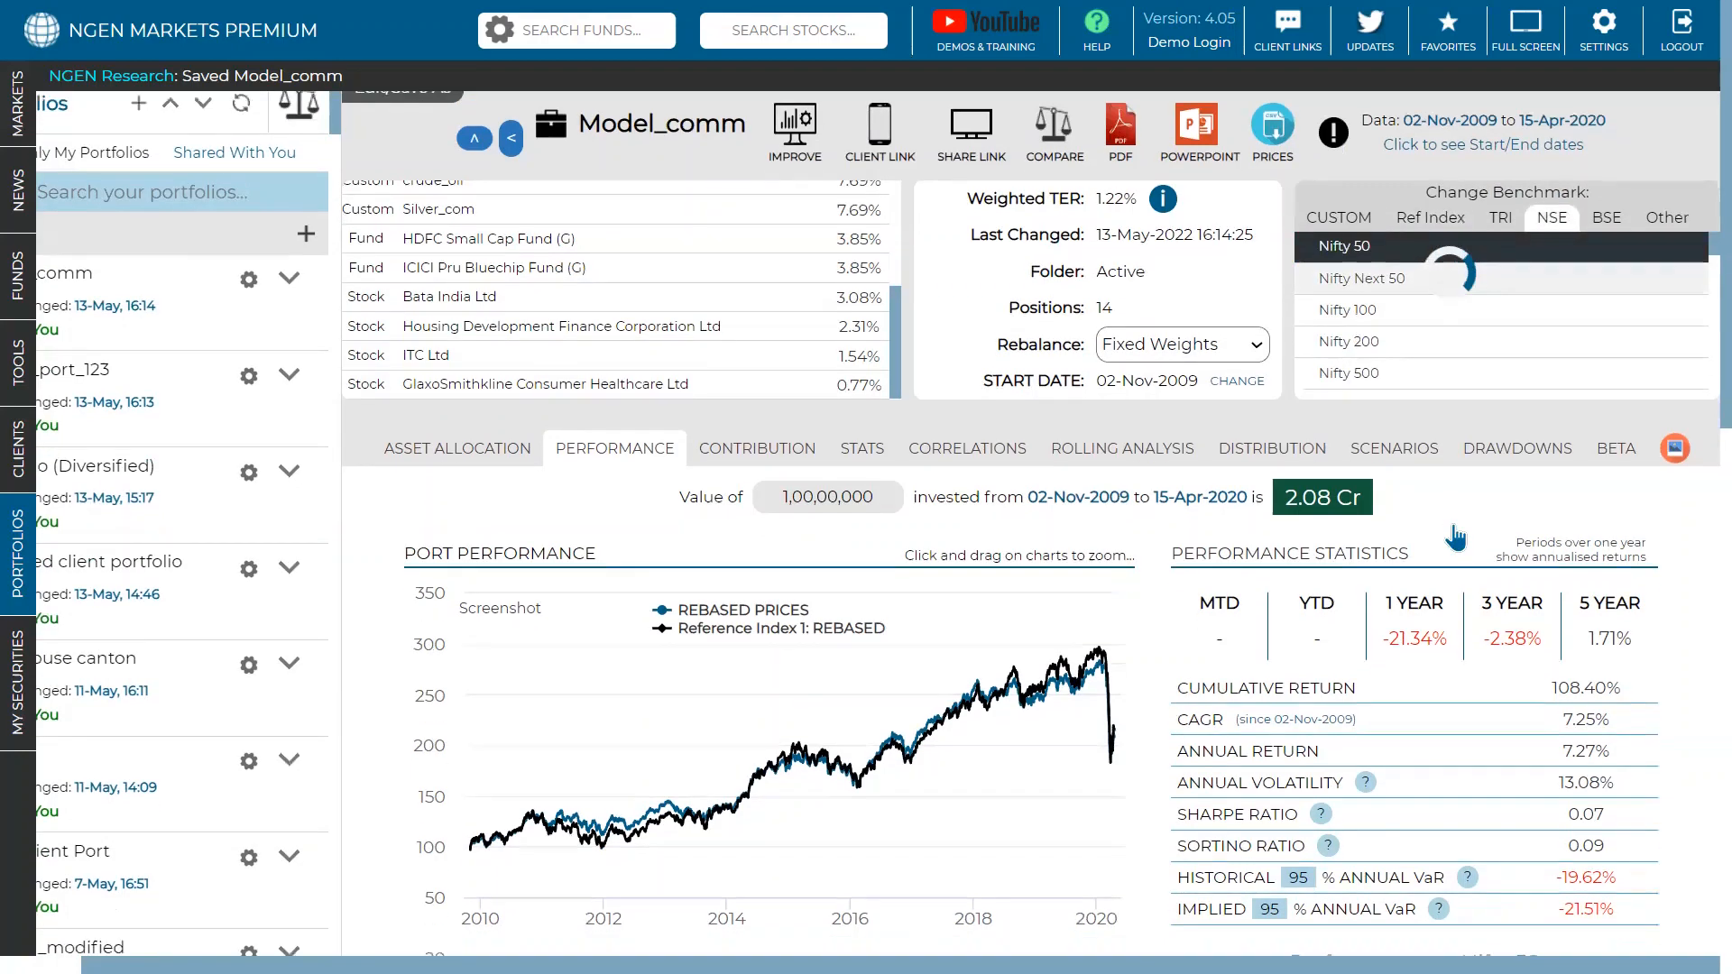
{"action": "scroll", "coordinate": [1453, 532], "scroll_direction": "down", "scroll_amount": 3}
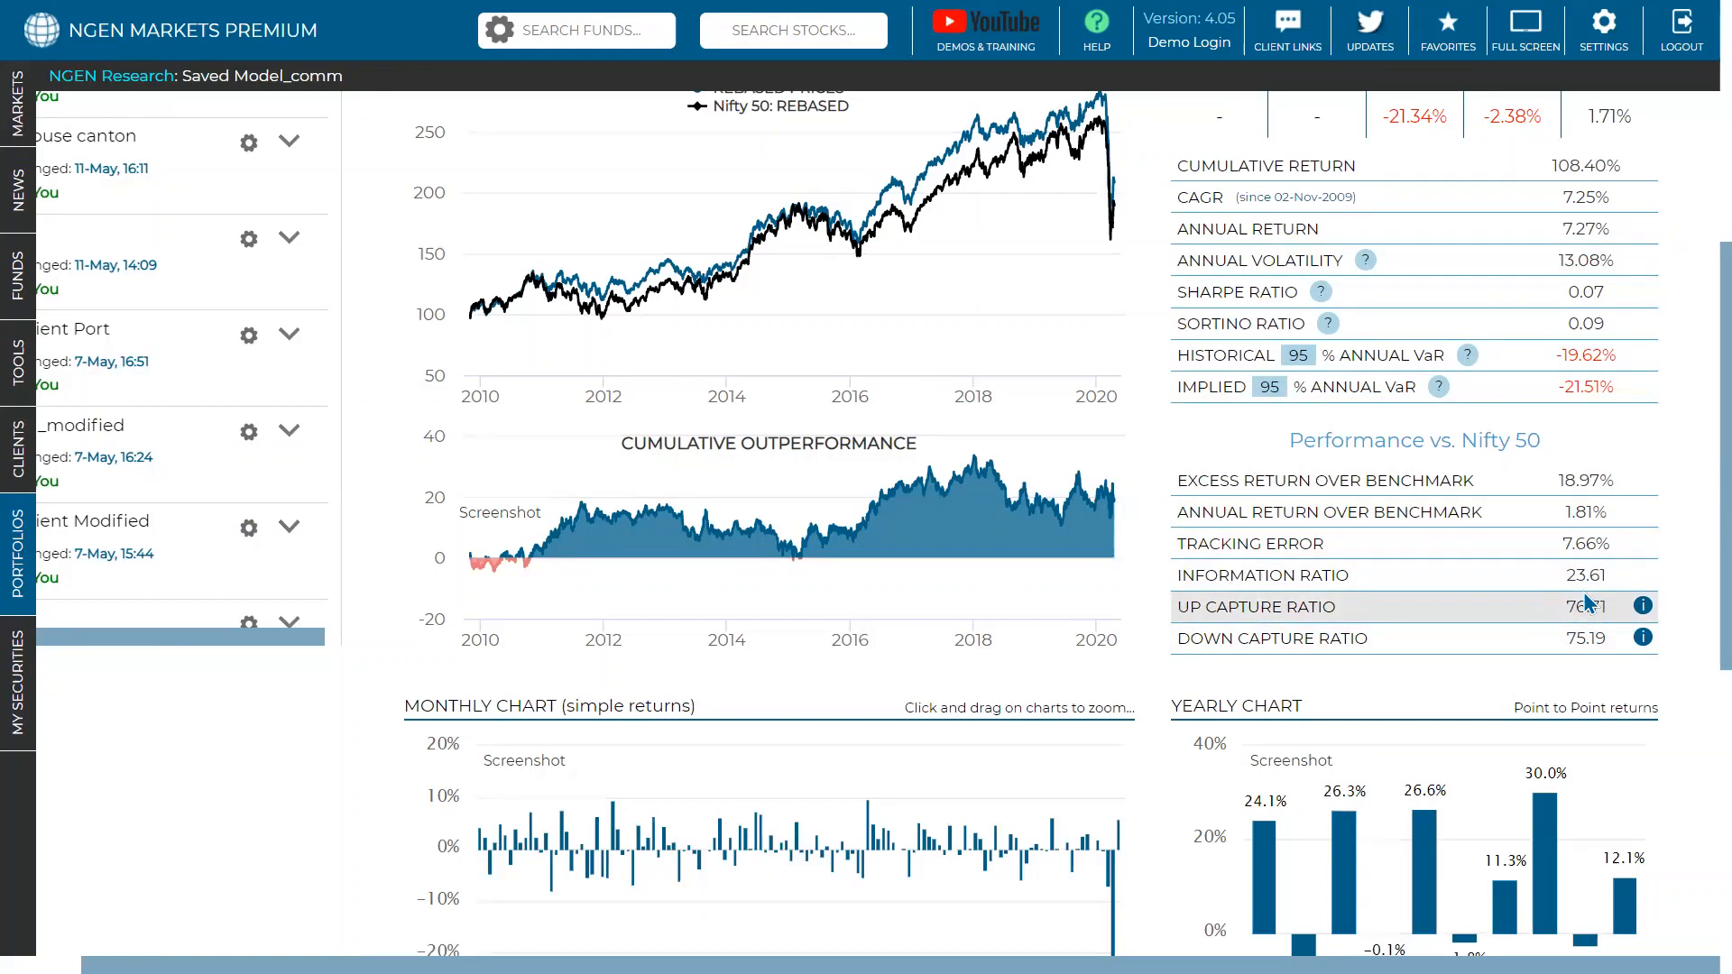
- Check the benchmark up and down months behind the 76.71 and 75.19 capture ratios
{"action": "left_click", "coordinate": [1642, 606]}
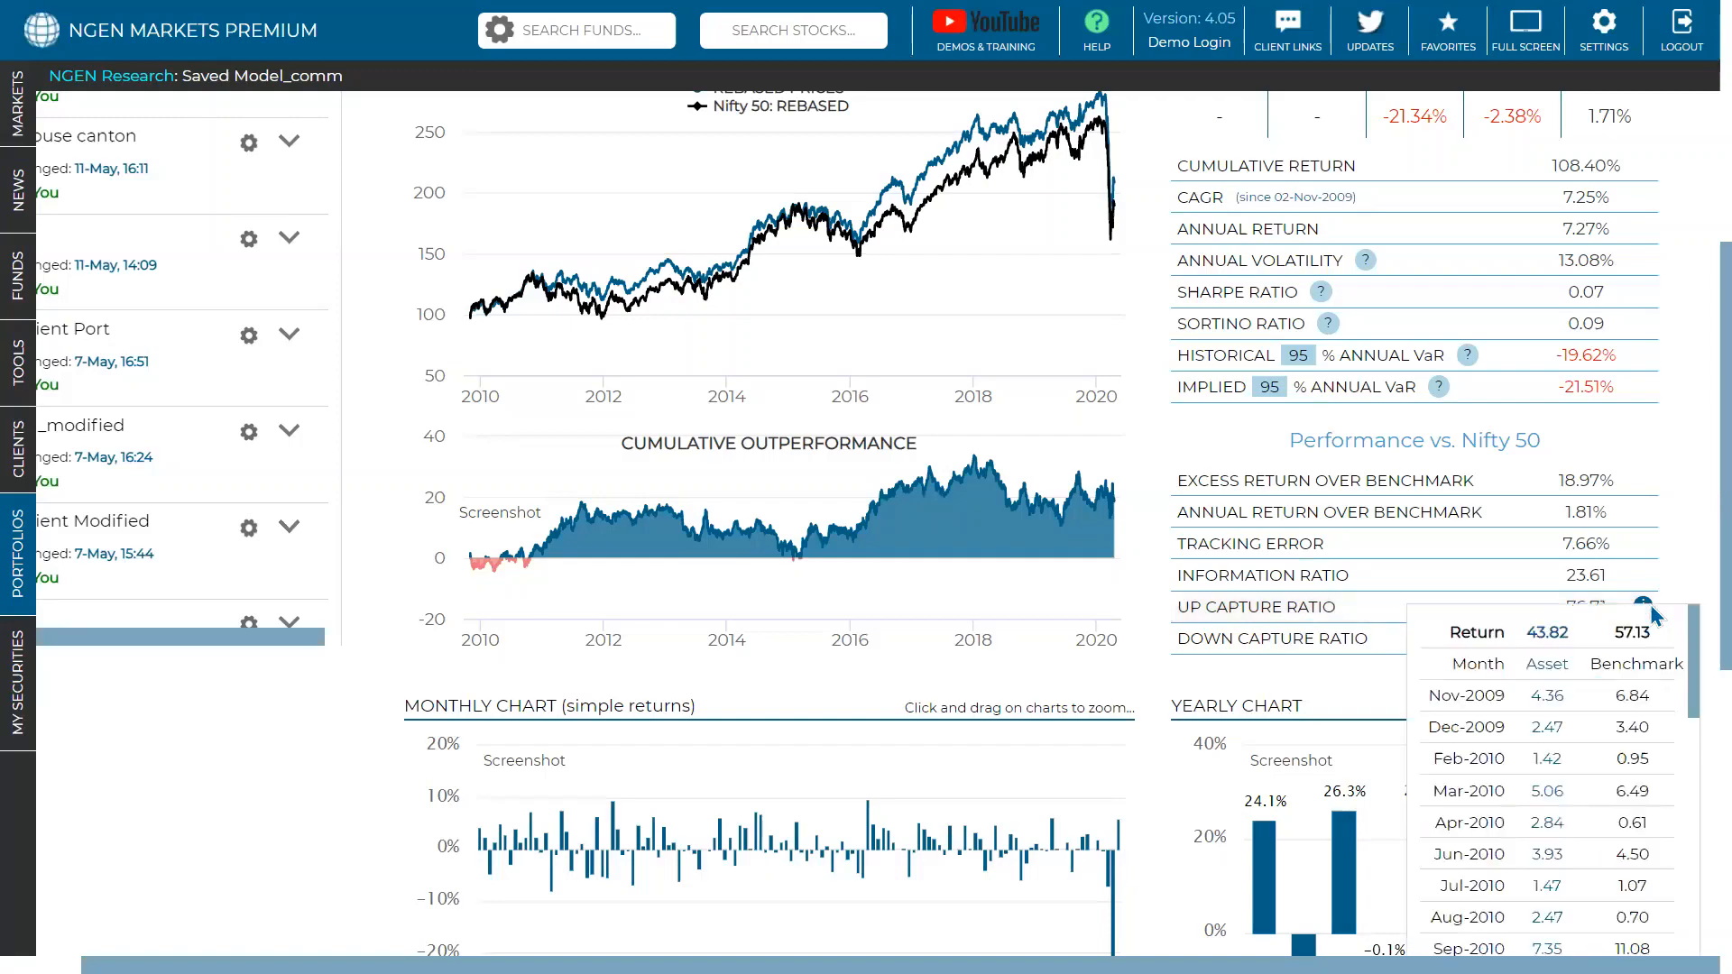
{"action": "scroll", "coordinate": [1649, 604], "scroll_direction": "down", "scroll_amount": 2}
{"action": "scroll", "coordinate": [1648, 604], "scroll_direction": "up", "scroll_amount": 1}
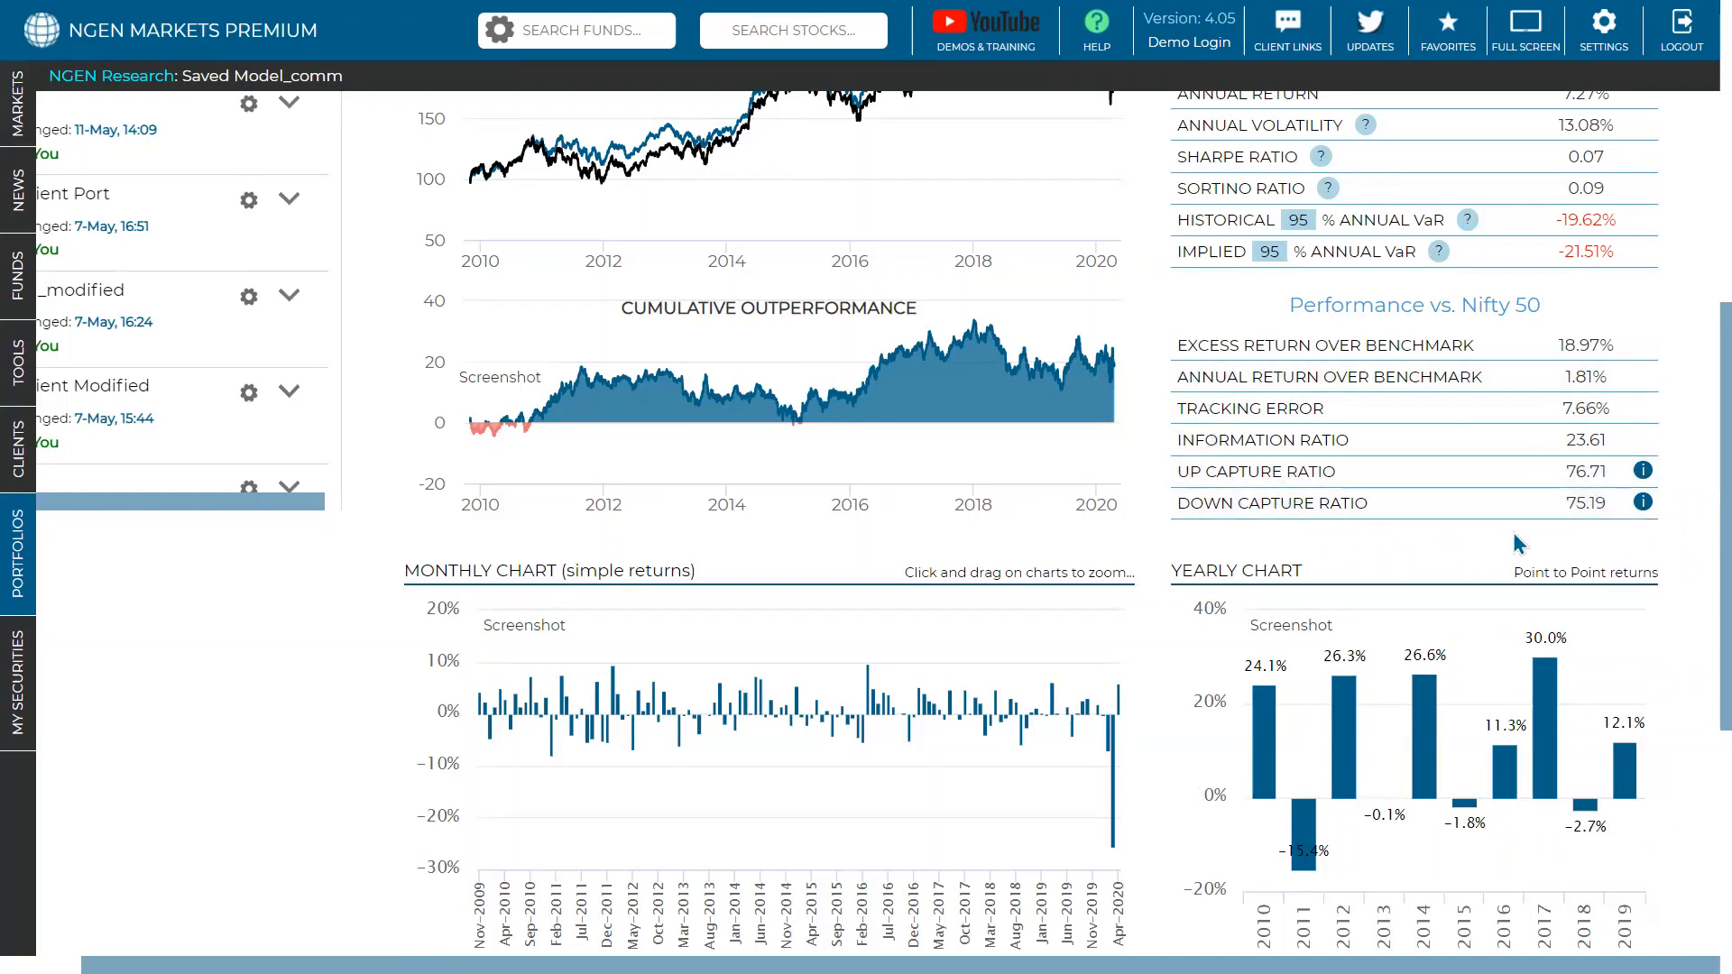
{"action": "left_click", "coordinate": [1642, 502]}
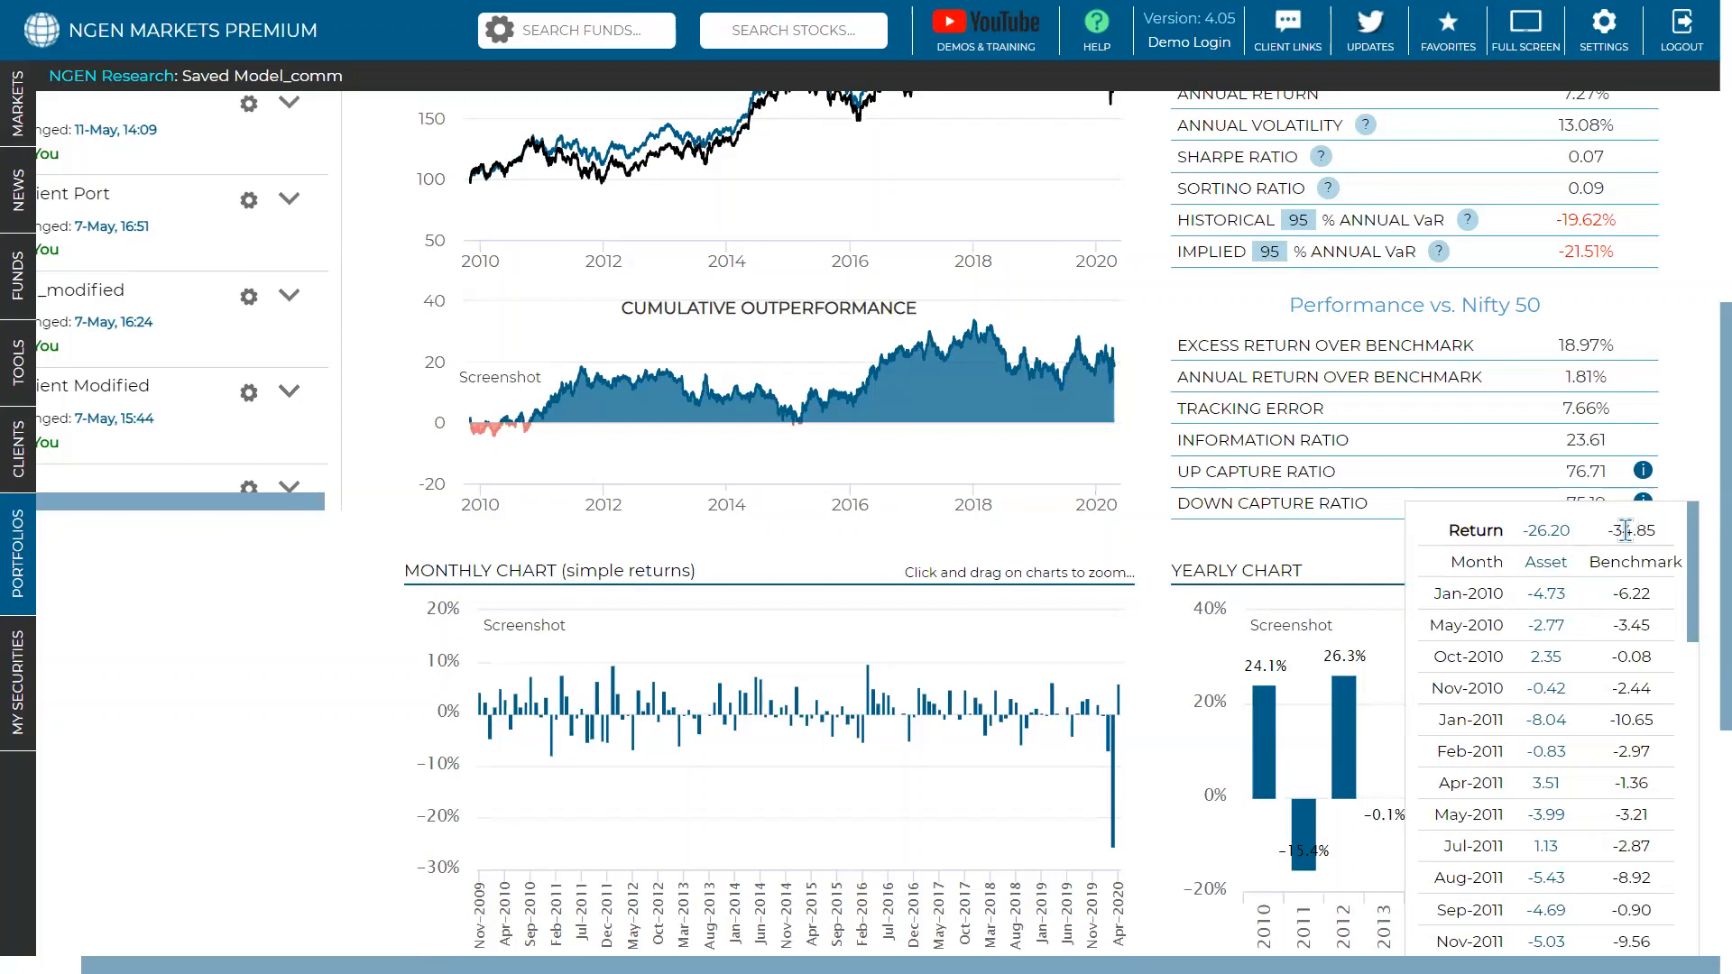
{"action": "scroll", "coordinate": [1623, 541], "scroll_direction": "down", "scroll_amount": 5}
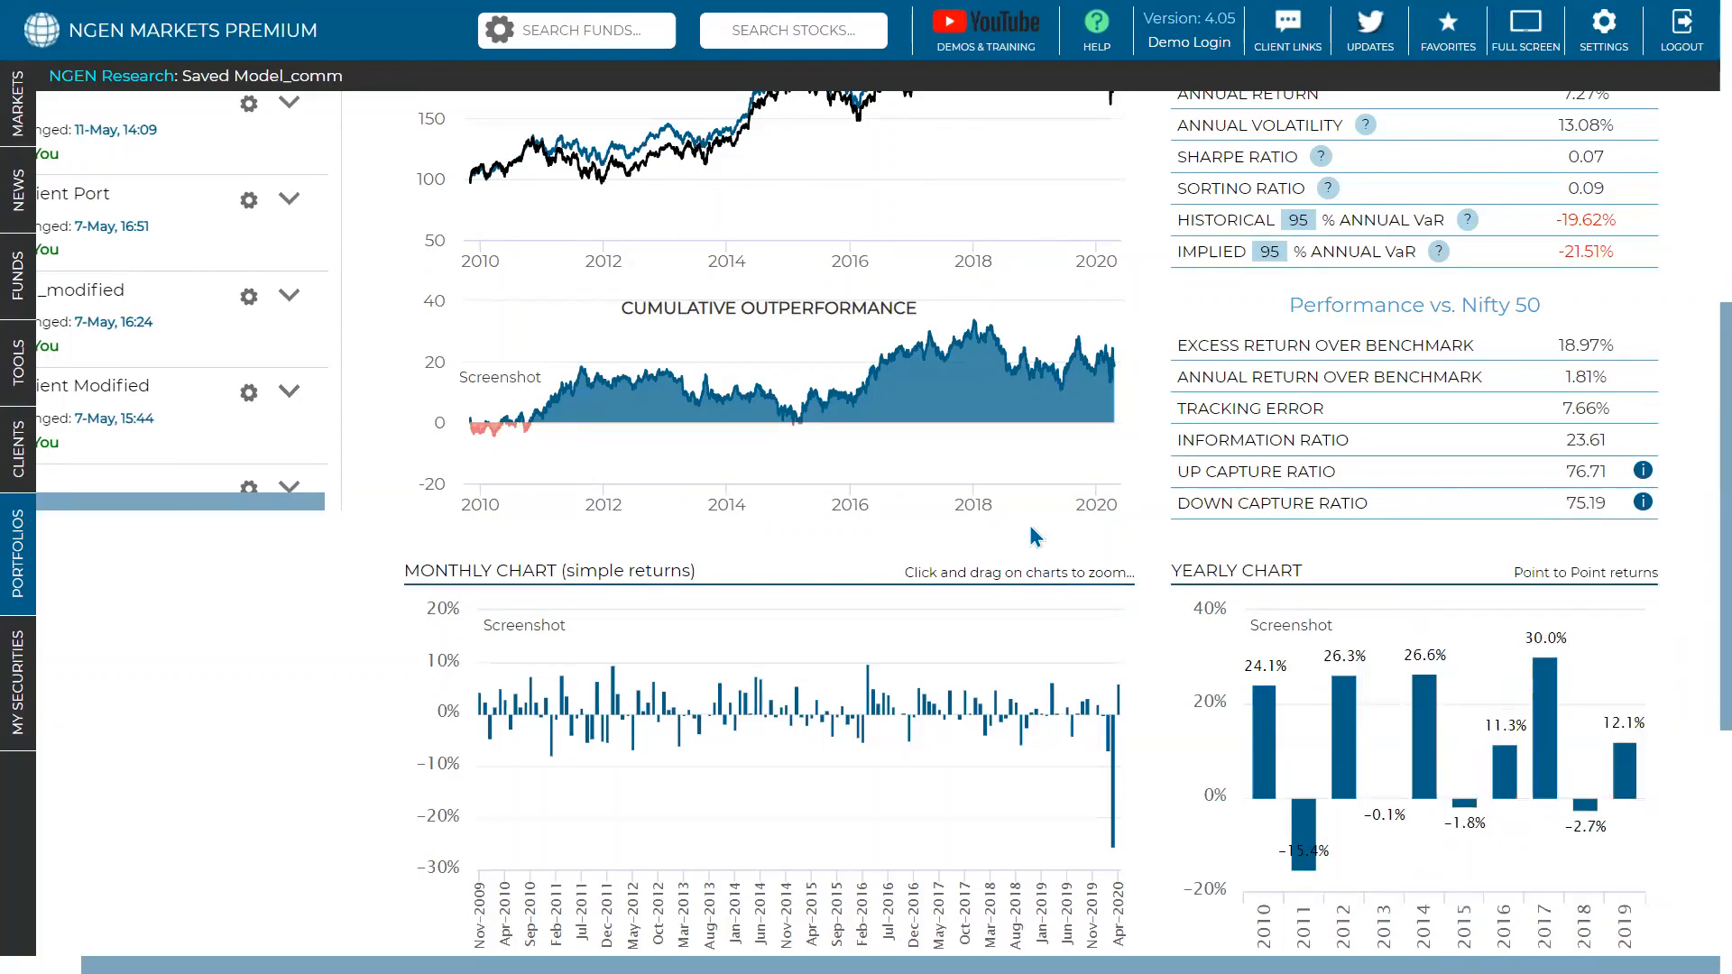
{"action": "scroll", "coordinate": [1030, 525], "scroll_direction": "down", "scroll_amount": 2}
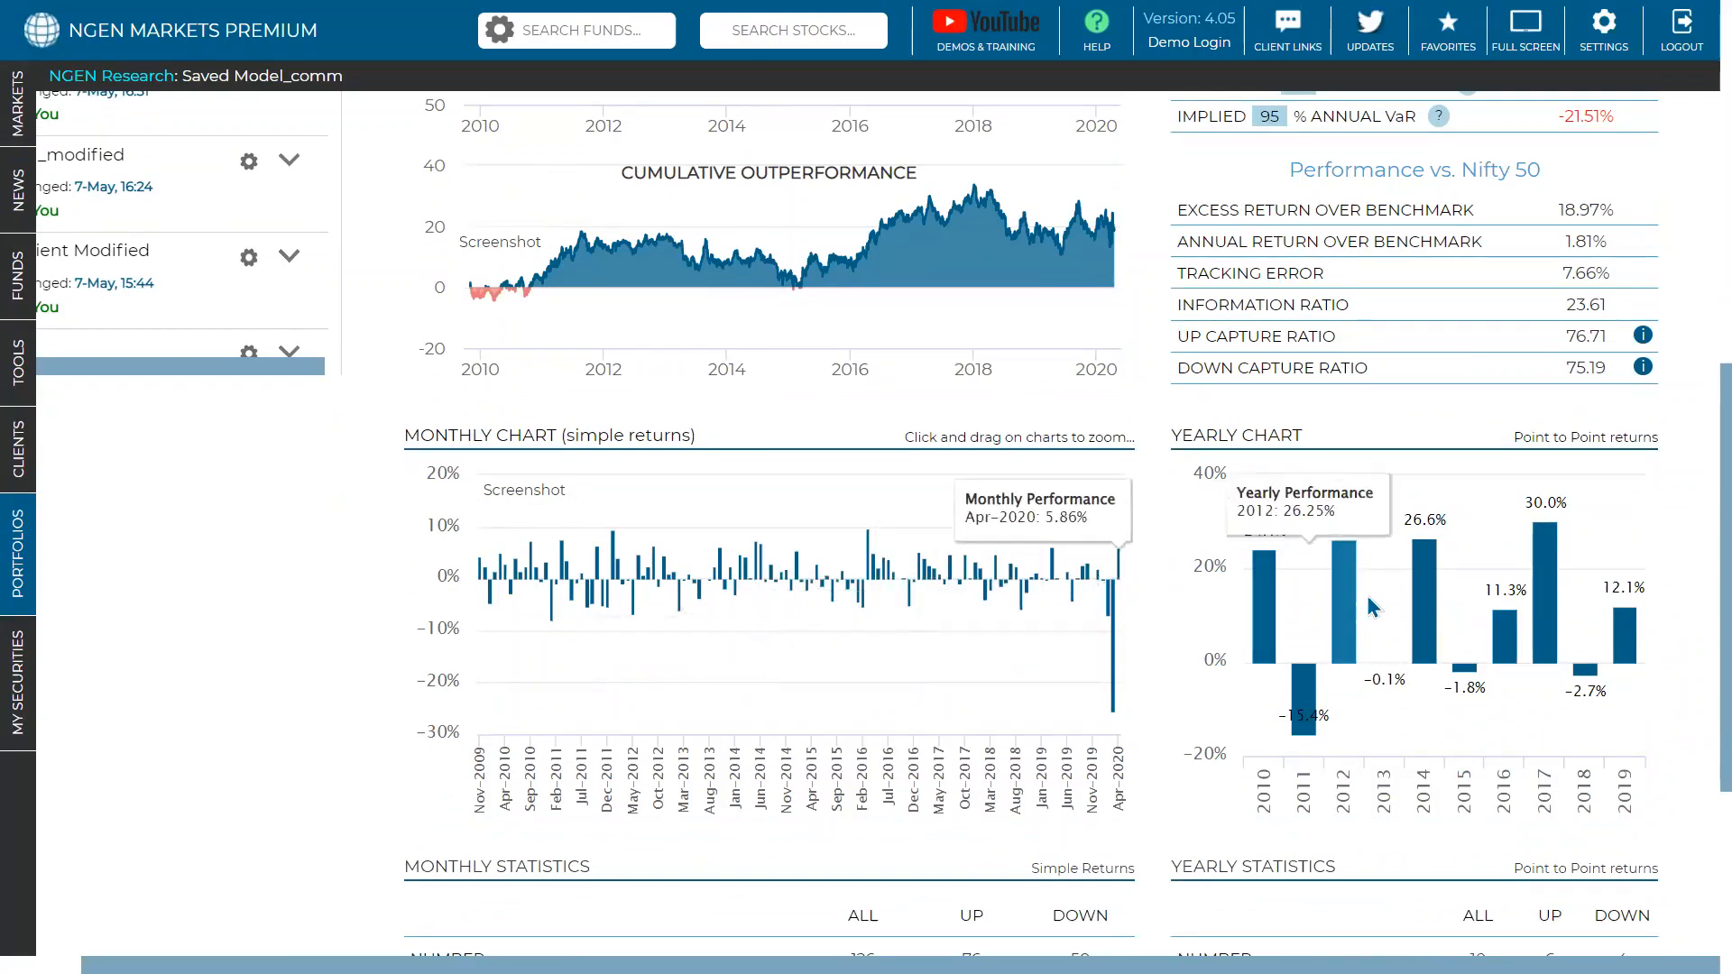
- Mark the monthly up percentage of 60.32% and the yearly up percentage of 60.00%
{"action": "scroll", "coordinate": [1409, 595], "scroll_direction": "down", "scroll_amount": 1}
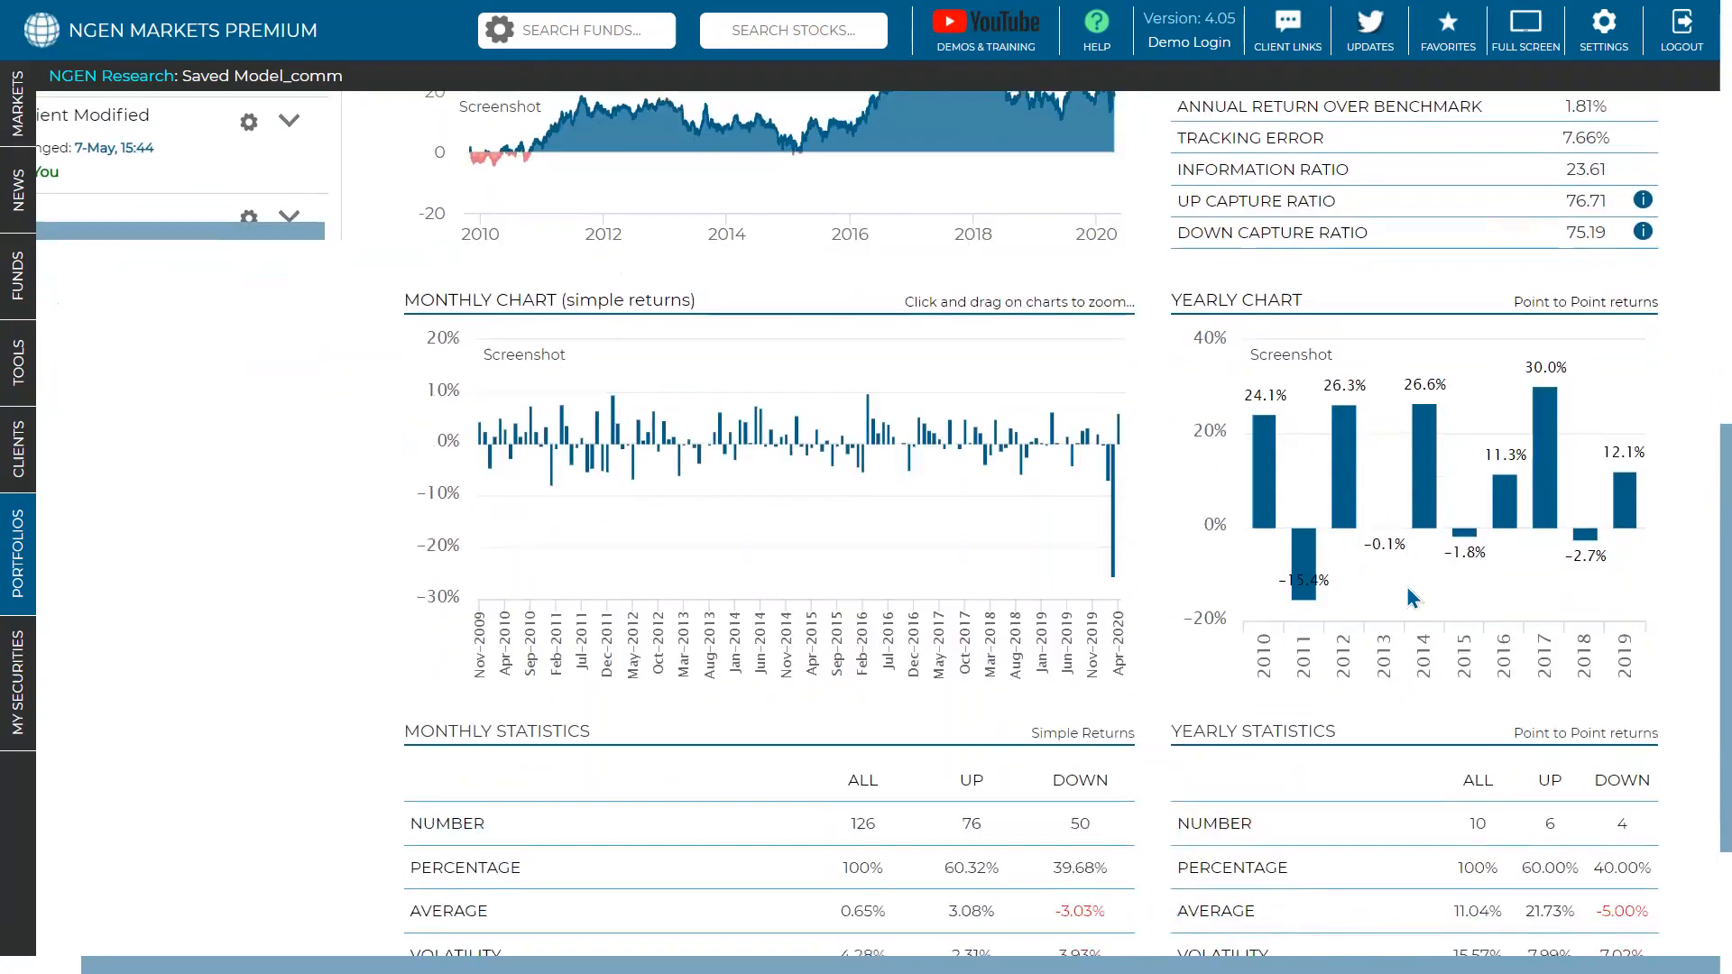
{"action": "scroll", "coordinate": [990, 460], "scroll_direction": "up", "scroll_amount": 5}
{"action": "scroll", "coordinate": [989, 446], "scroll_direction": "down", "scroll_amount": 6}
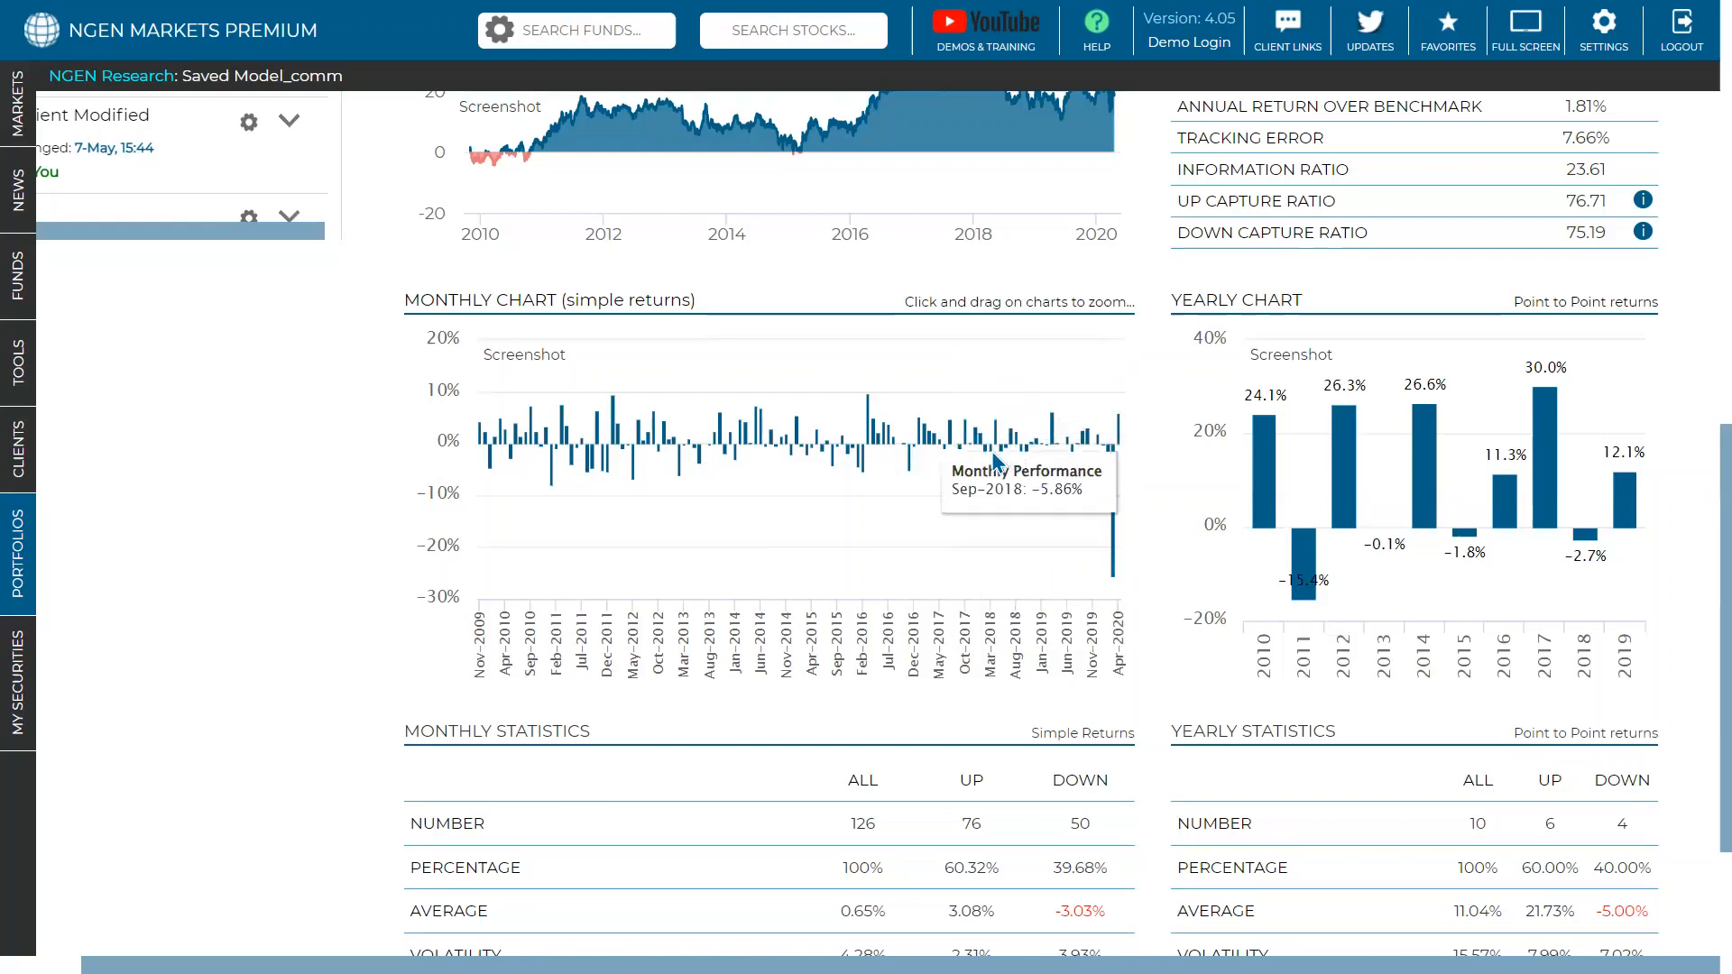
{"action": "scroll", "coordinate": [827, 465], "scroll_direction": "down", "scroll_amount": 3}
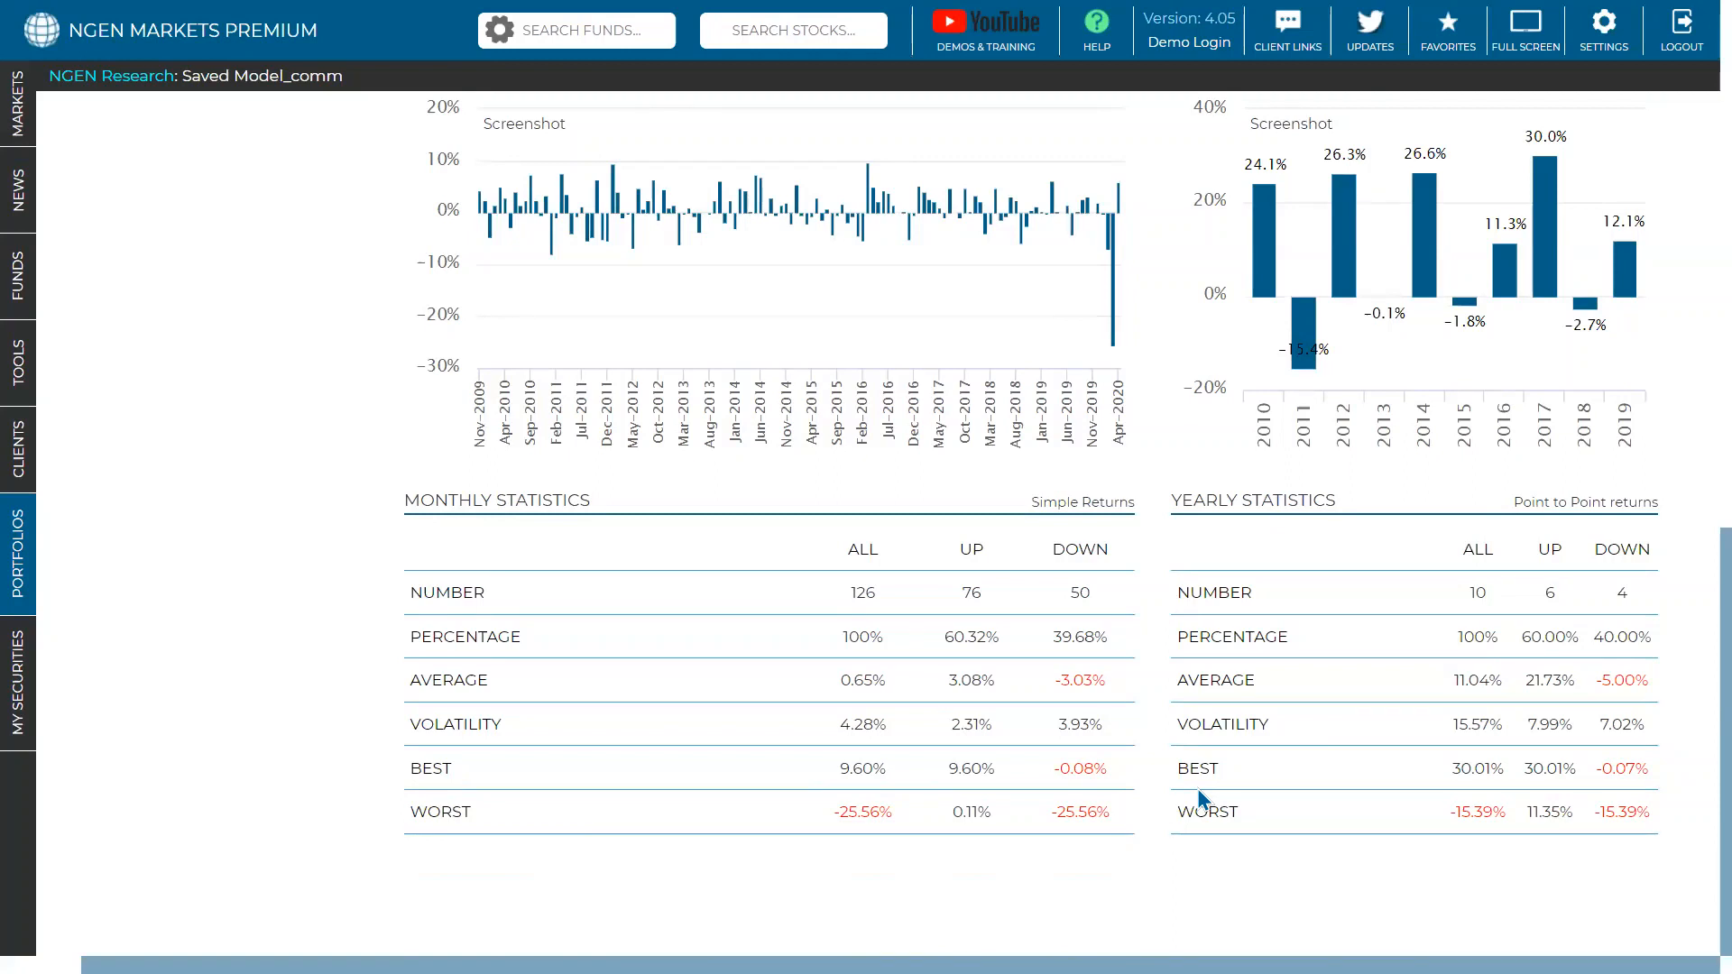
{"action": "double_click", "coordinate": [967, 635]}
{"action": "double_click", "coordinate": [1530, 638]}
- Open the sources of returns breakdown, led by Kotak Flexi Cap Fund (G) at 31.14%
{"action": "scroll", "coordinate": [1459, 640], "scroll_direction": "up", "scroll_amount": 10}
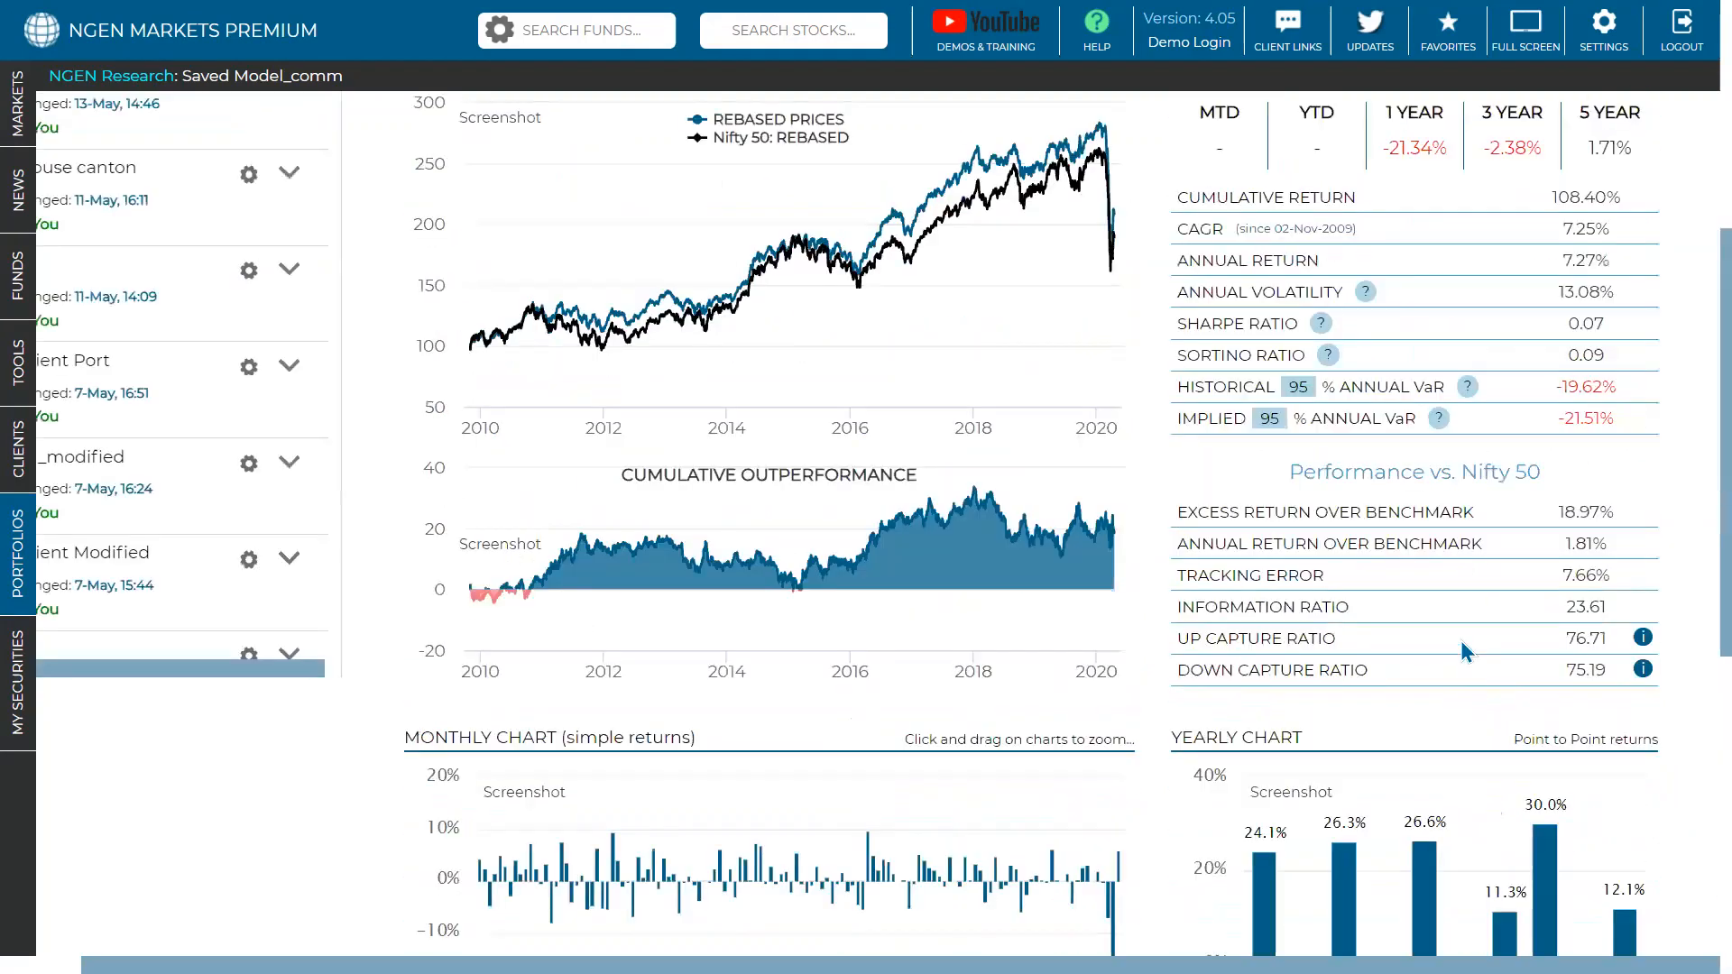
{"action": "scroll", "coordinate": [1459, 640], "scroll_direction": "up", "scroll_amount": 3}
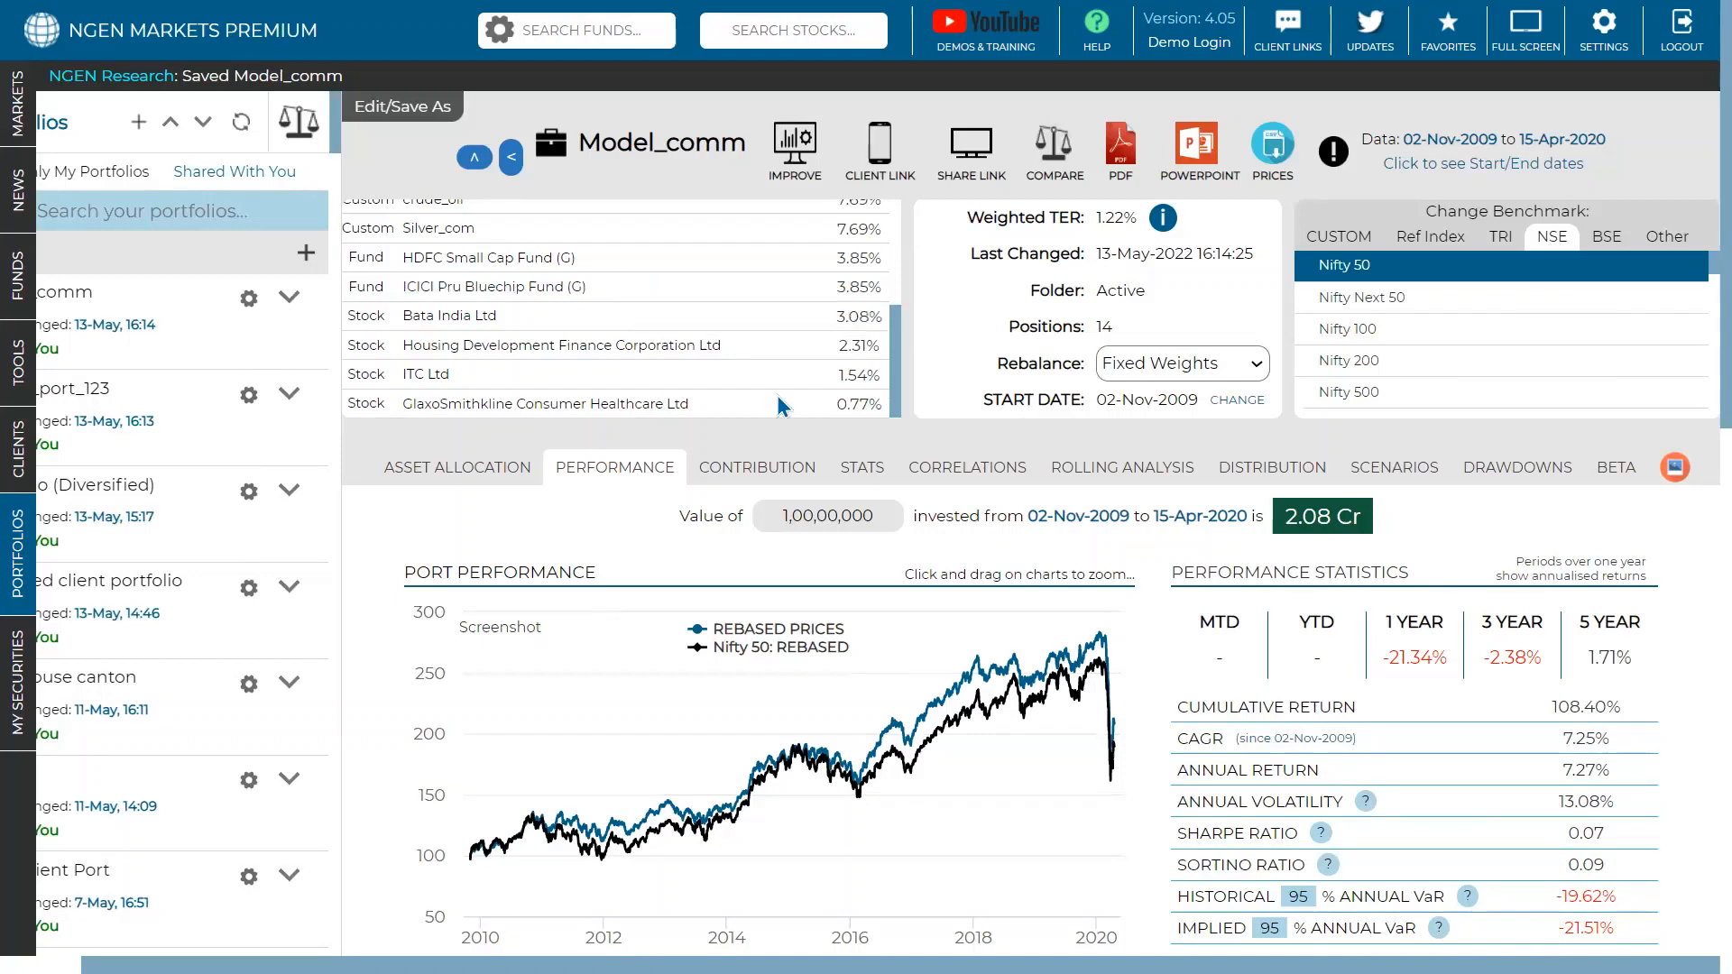
{"action": "scroll", "coordinate": [700, 277], "scroll_direction": "down", "scroll_amount": 1}
{"action": "scroll", "coordinate": [701, 276], "scroll_direction": "down", "scroll_amount": 3}
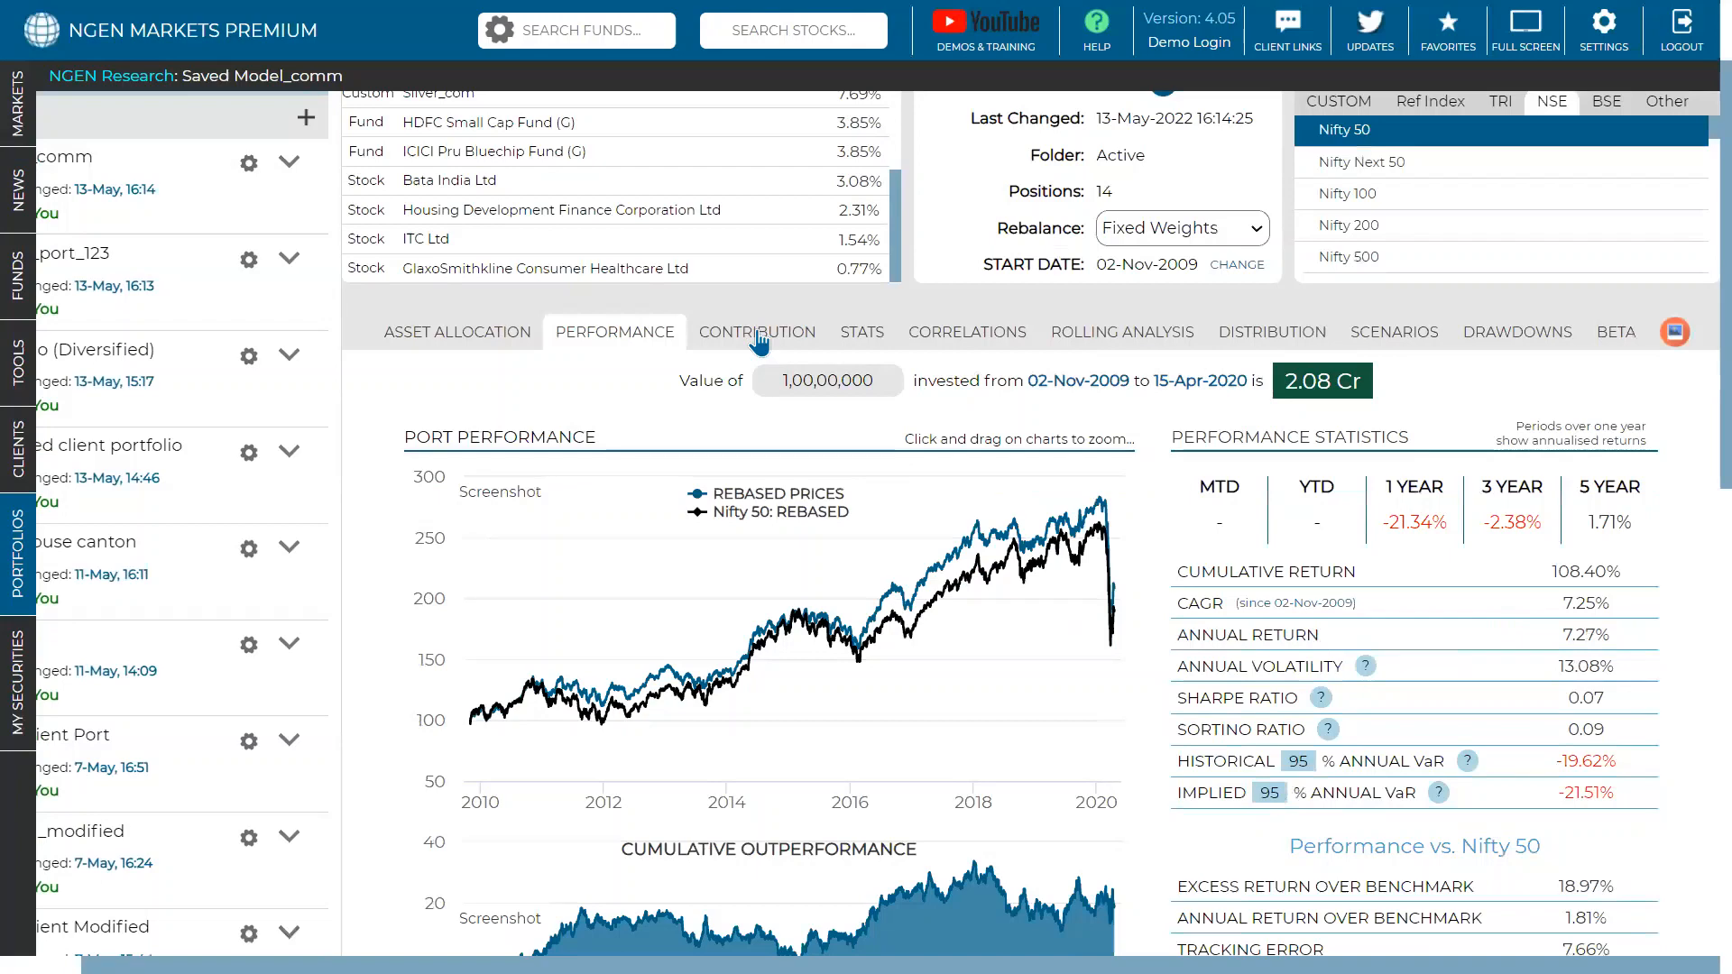
{"action": "left_click", "coordinate": [780, 341]}
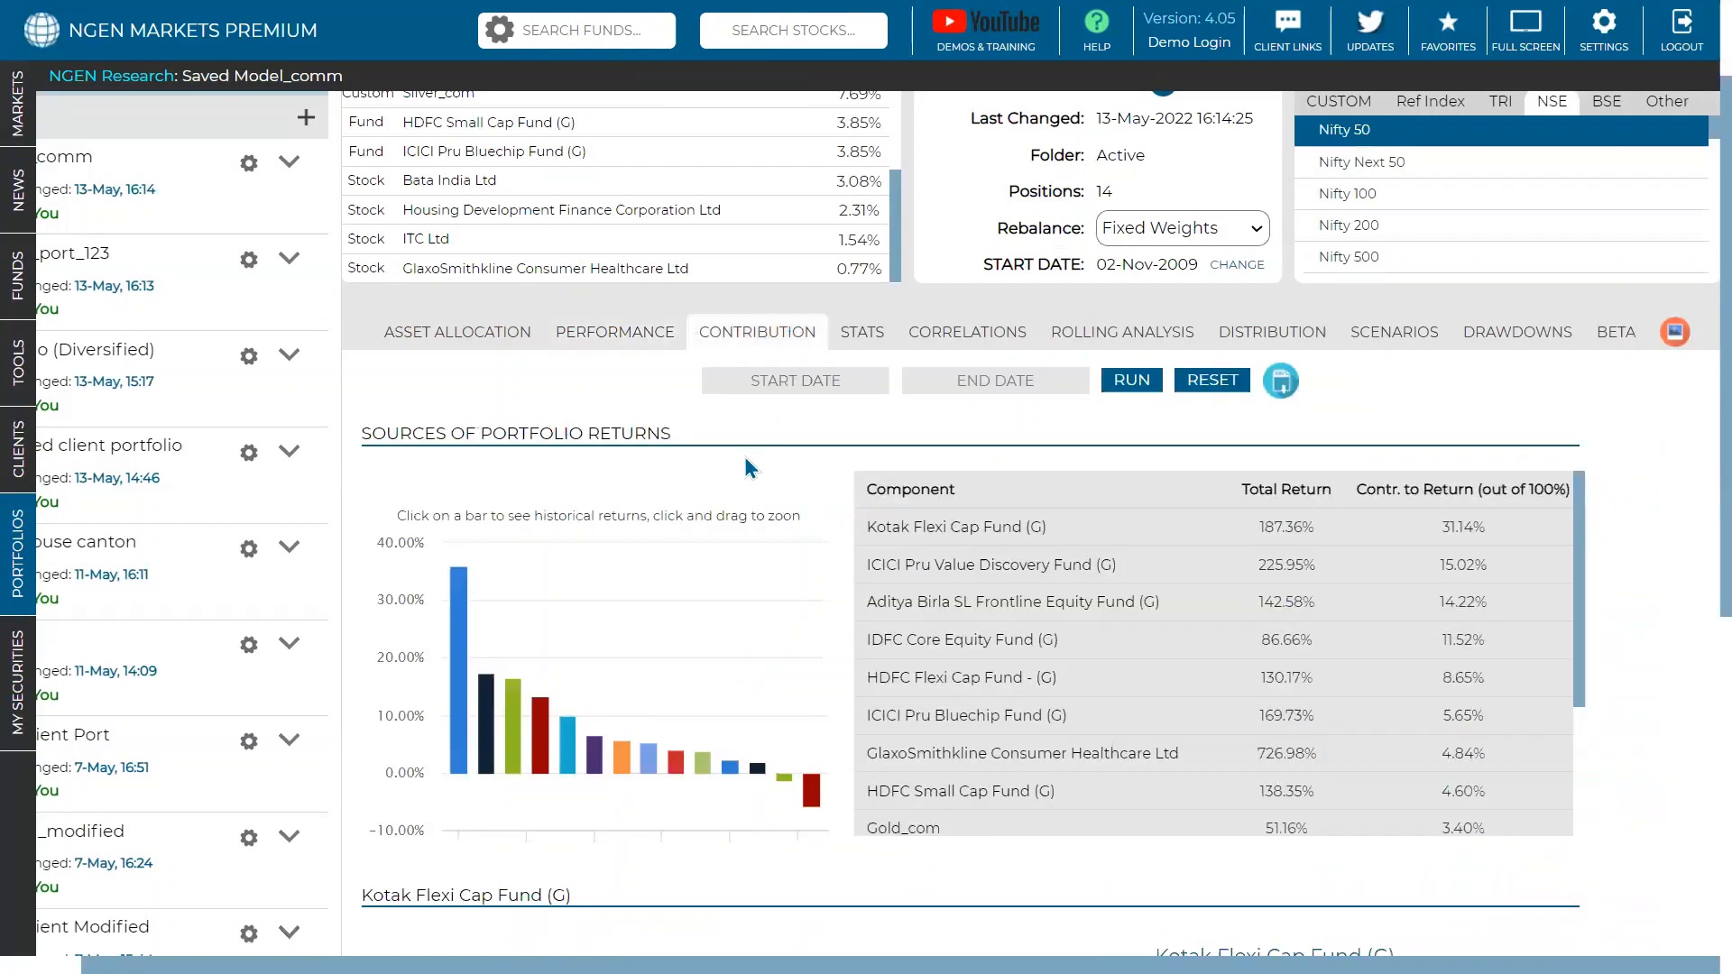
- Show individual performance for crude_oil, Silver_com, then Gold_com (51.16% return, 3.93% contribution)
{"action": "scroll", "coordinate": [787, 529], "scroll_direction": "down", "scroll_amount": 3}
{"action": "mouse_move", "coordinate": [810, 665]}
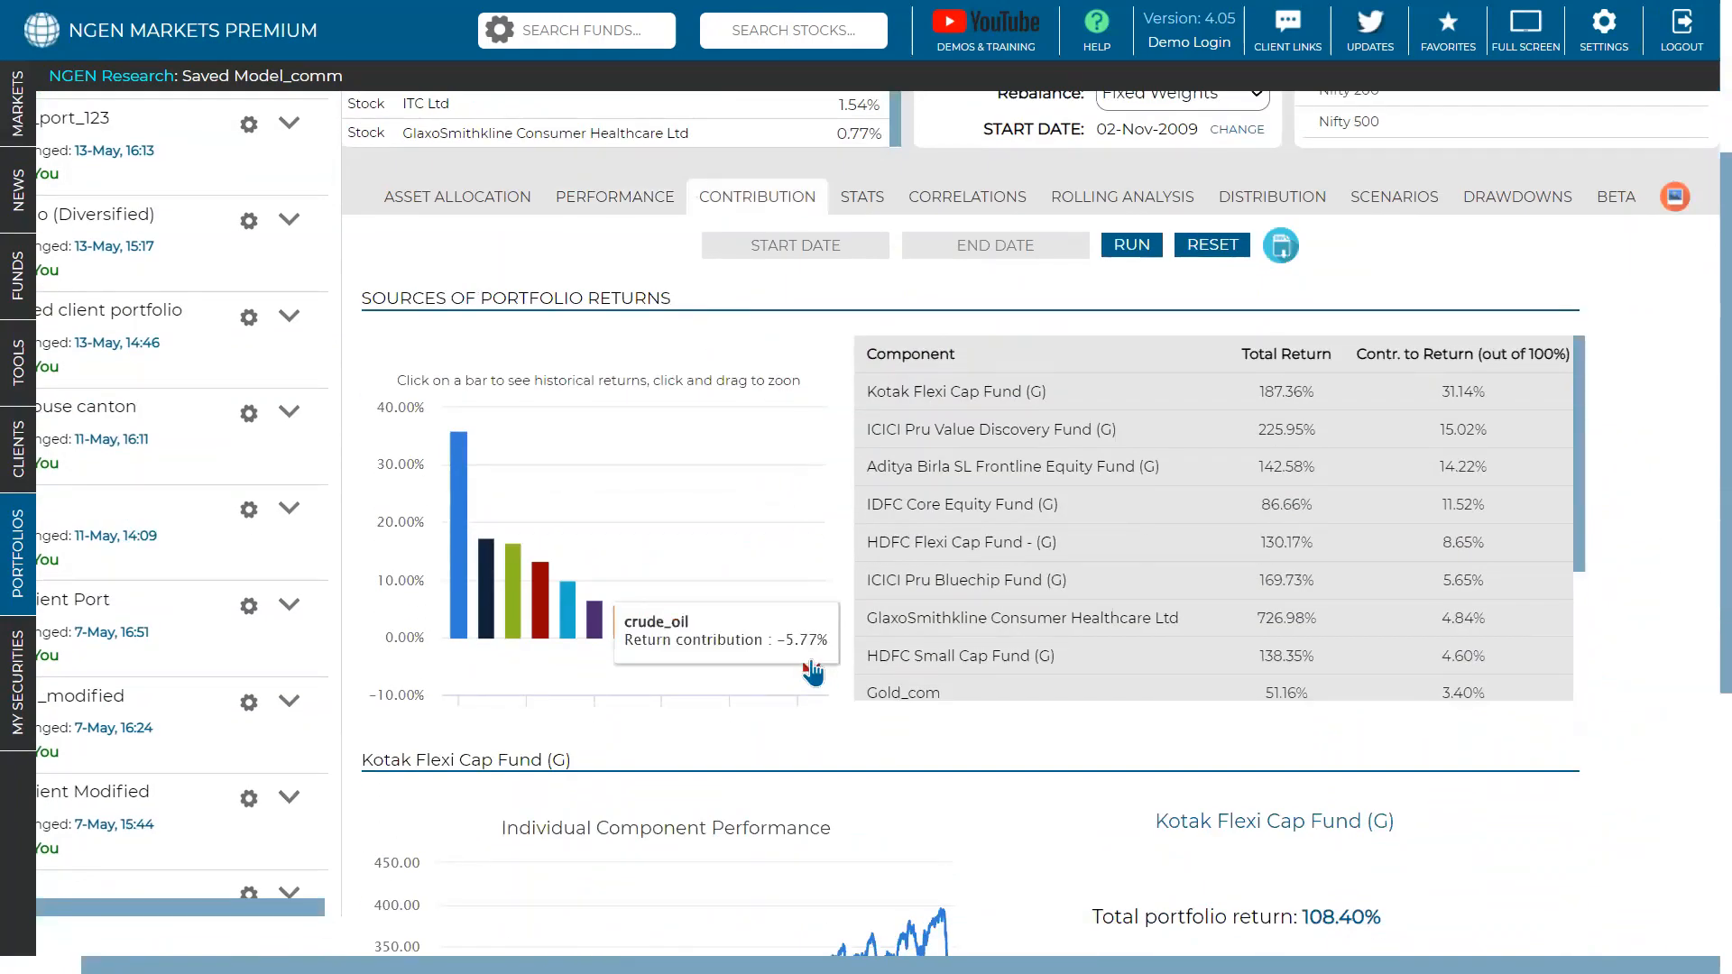
{"action": "left_click", "coordinate": [810, 668]}
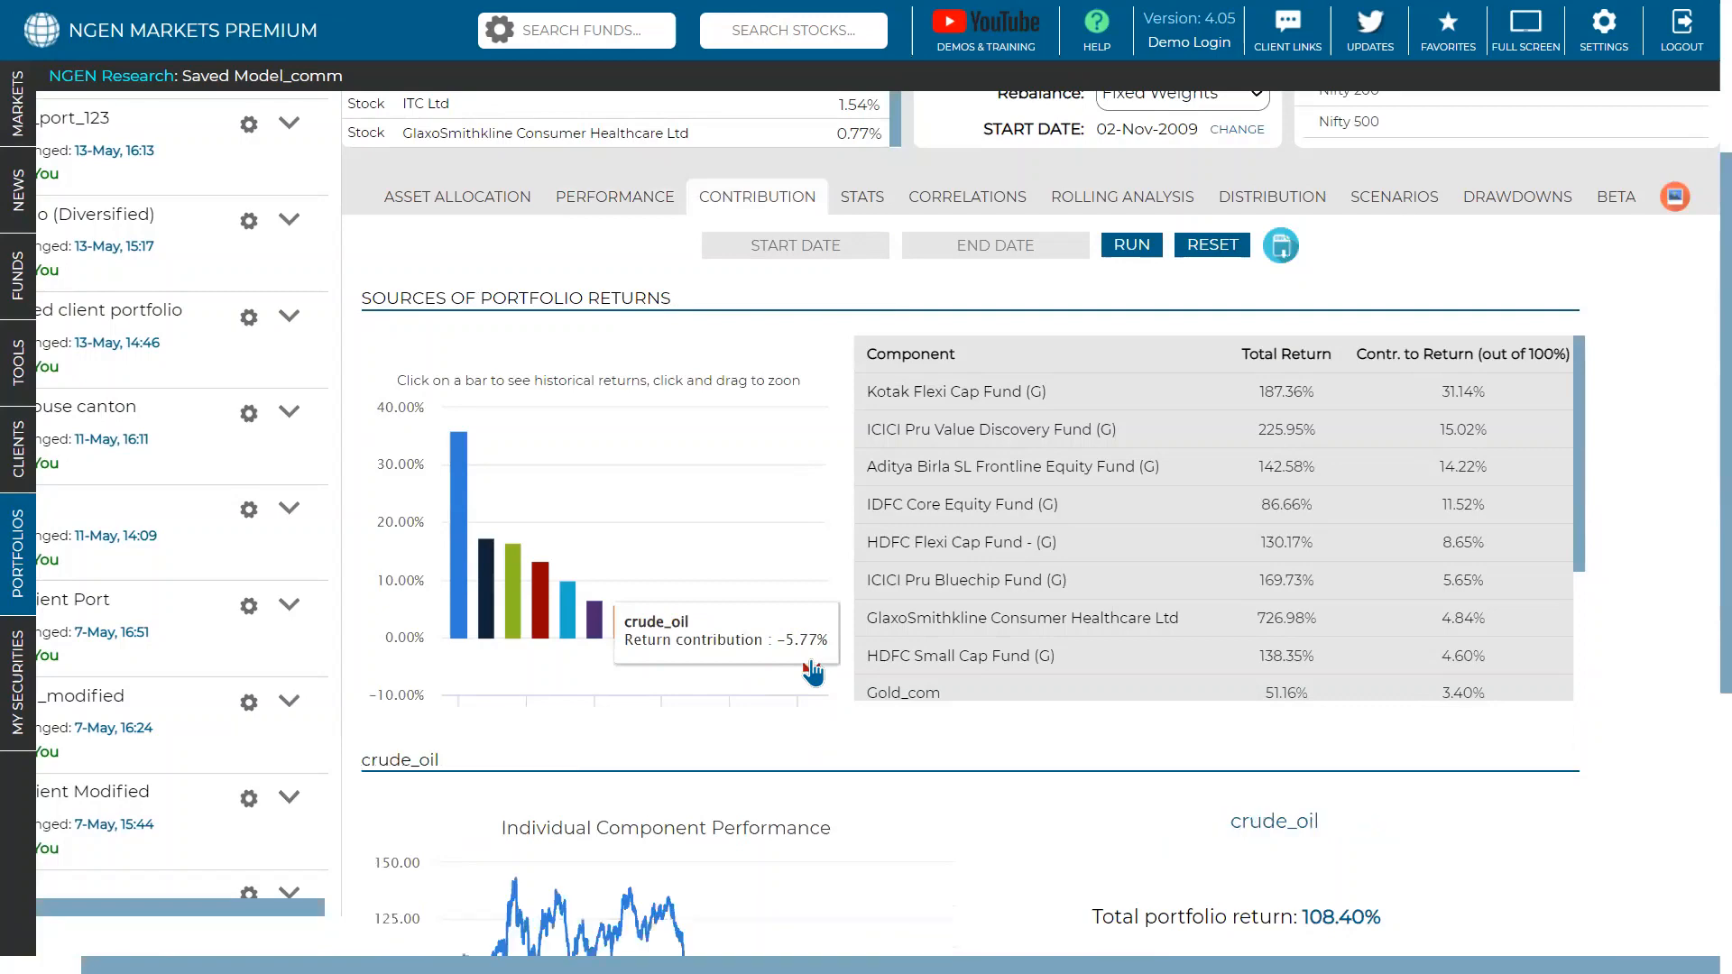
{"action": "scroll", "coordinate": [812, 672], "scroll_direction": "down", "scroll_amount": 3}
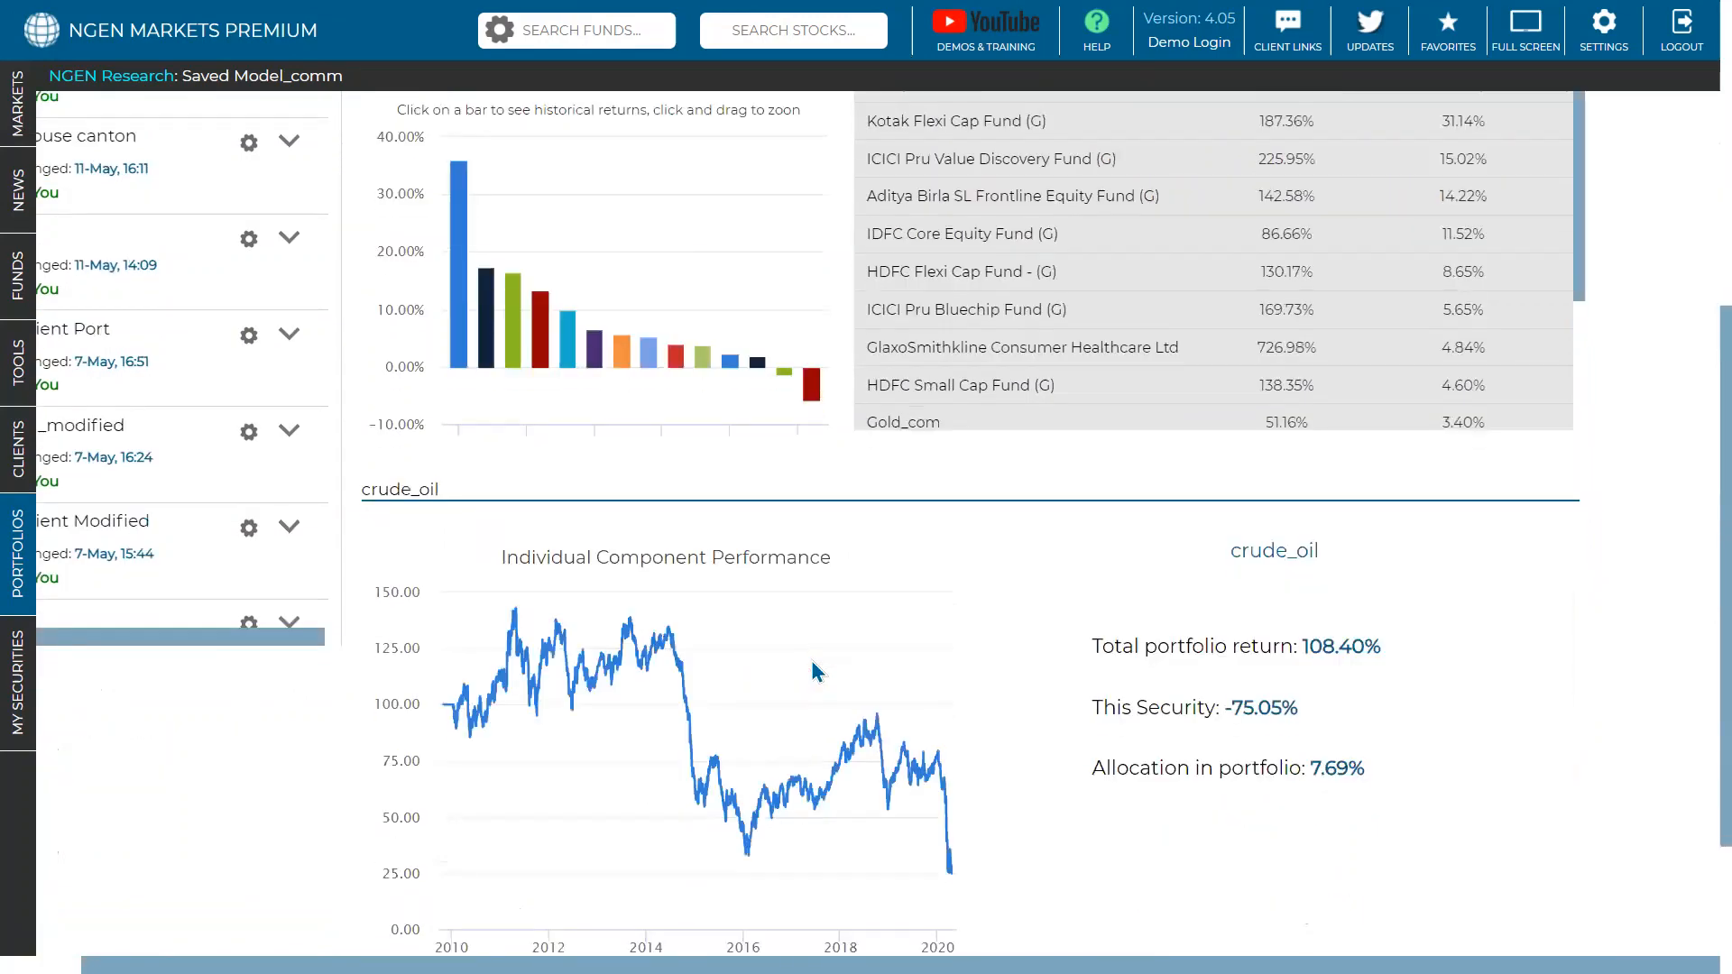
{"action": "scroll", "coordinate": [830, 549], "scroll_direction": "up", "scroll_amount": 2}
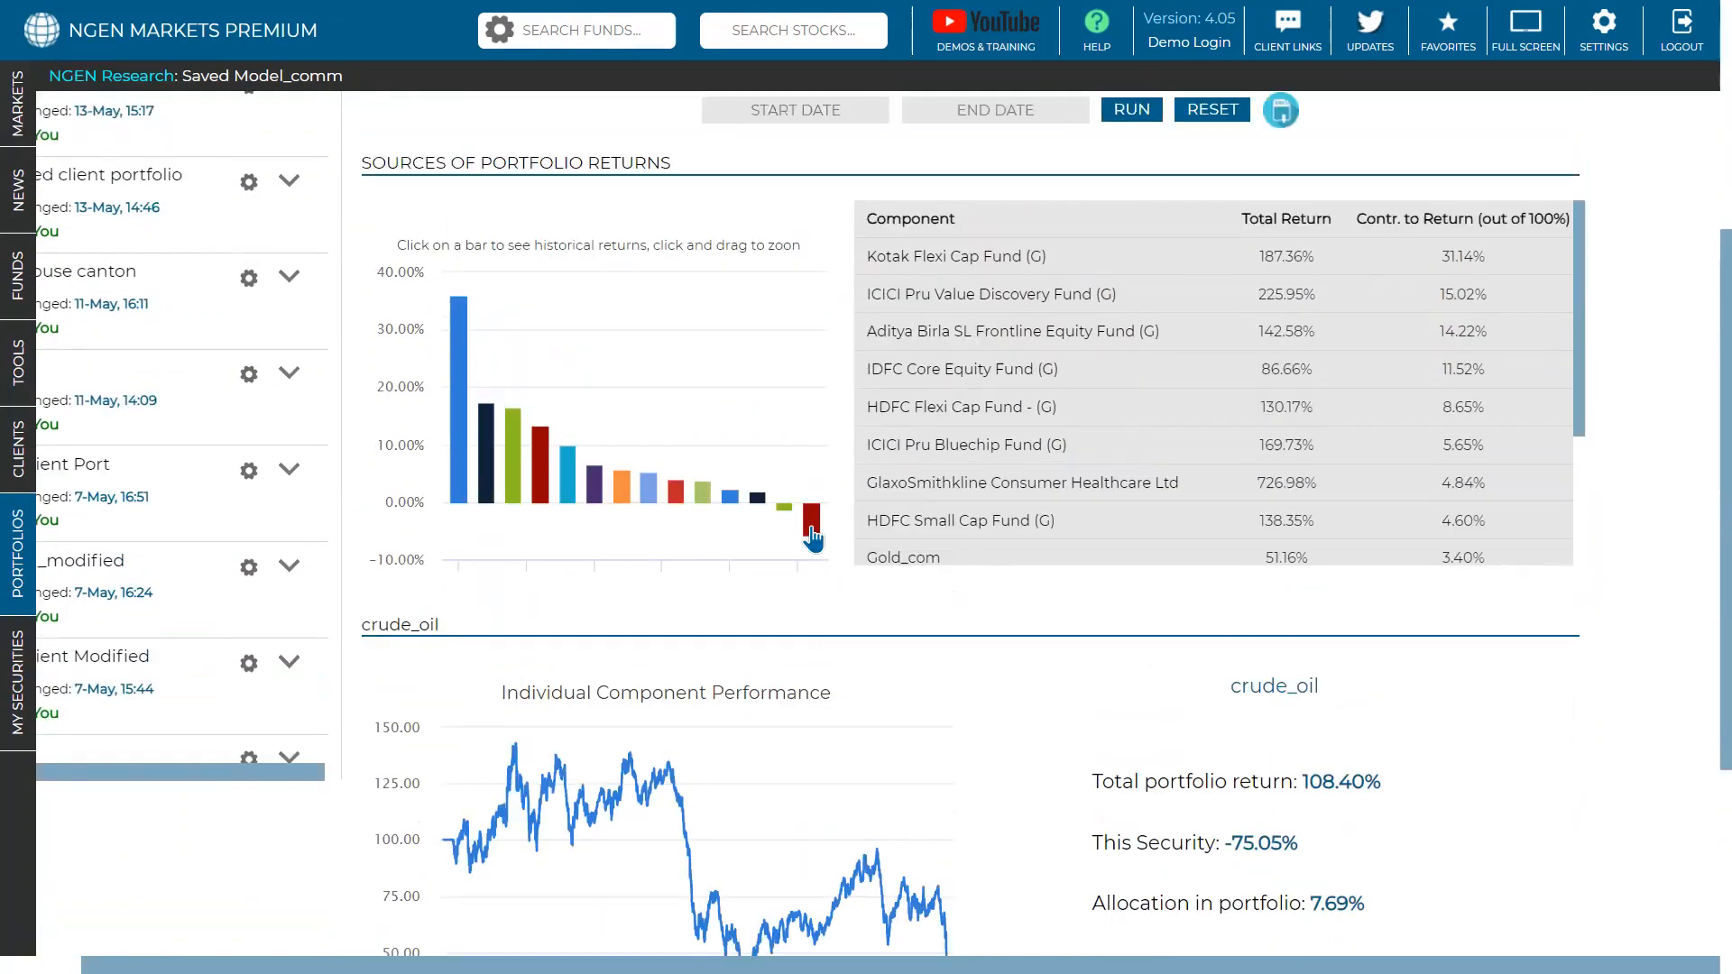
{"action": "left_click", "coordinate": [784, 514]}
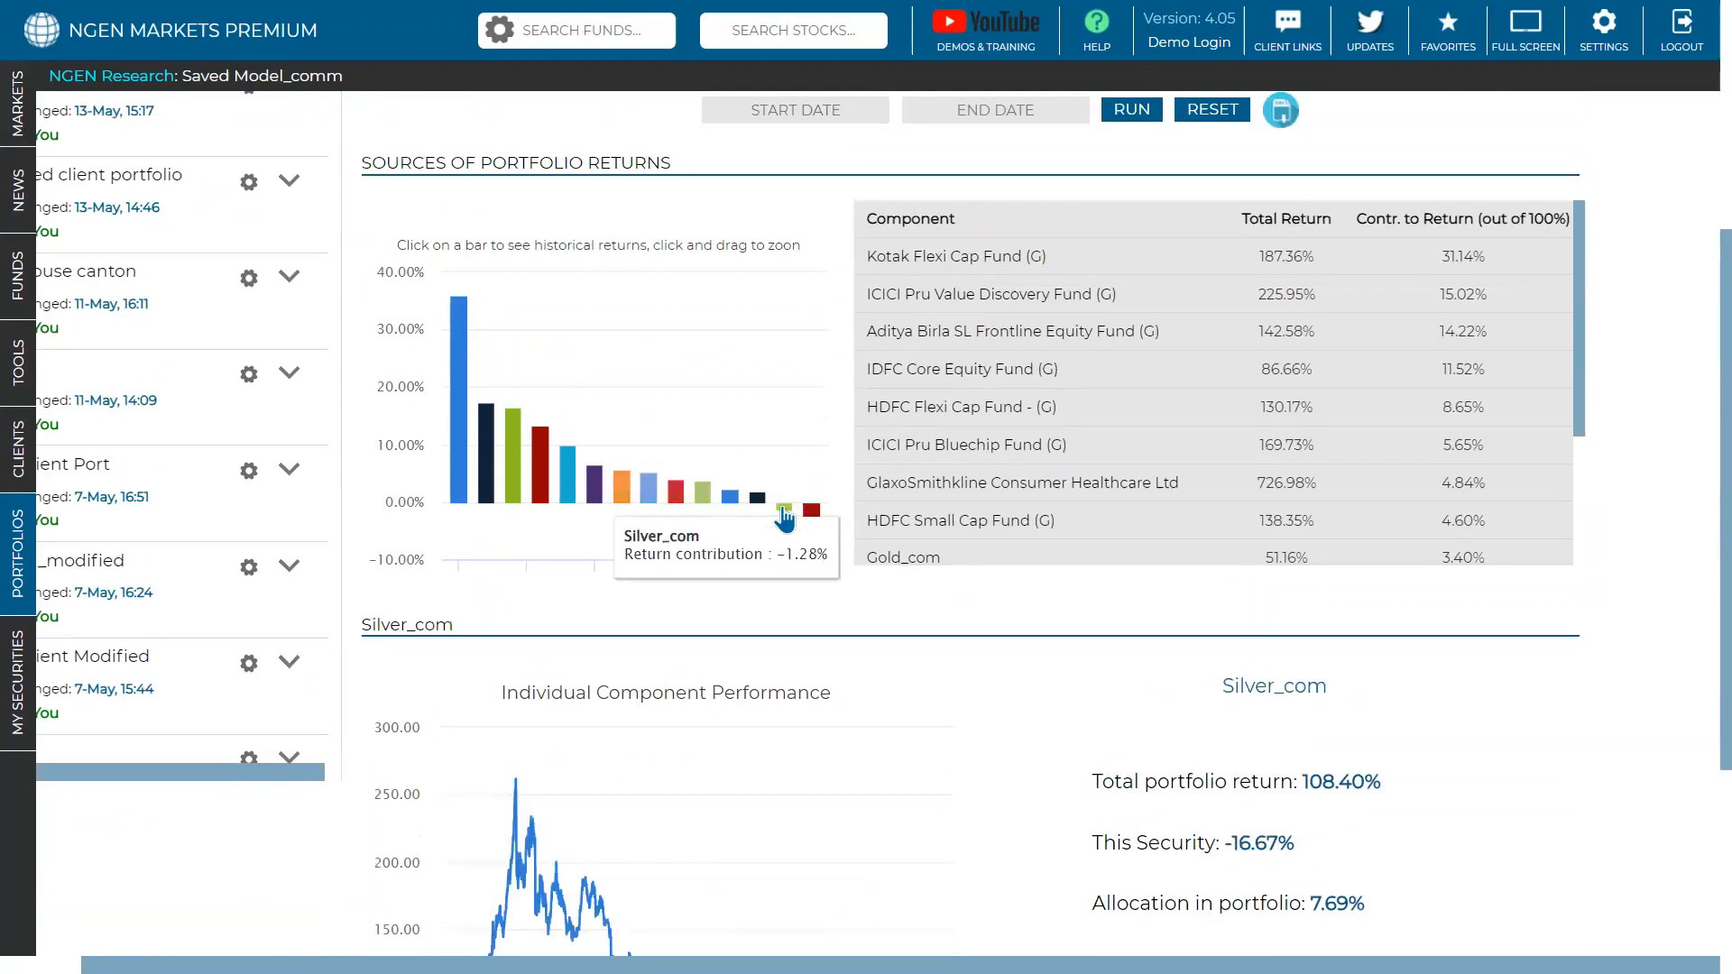
{"action": "left_click", "coordinate": [676, 494]}
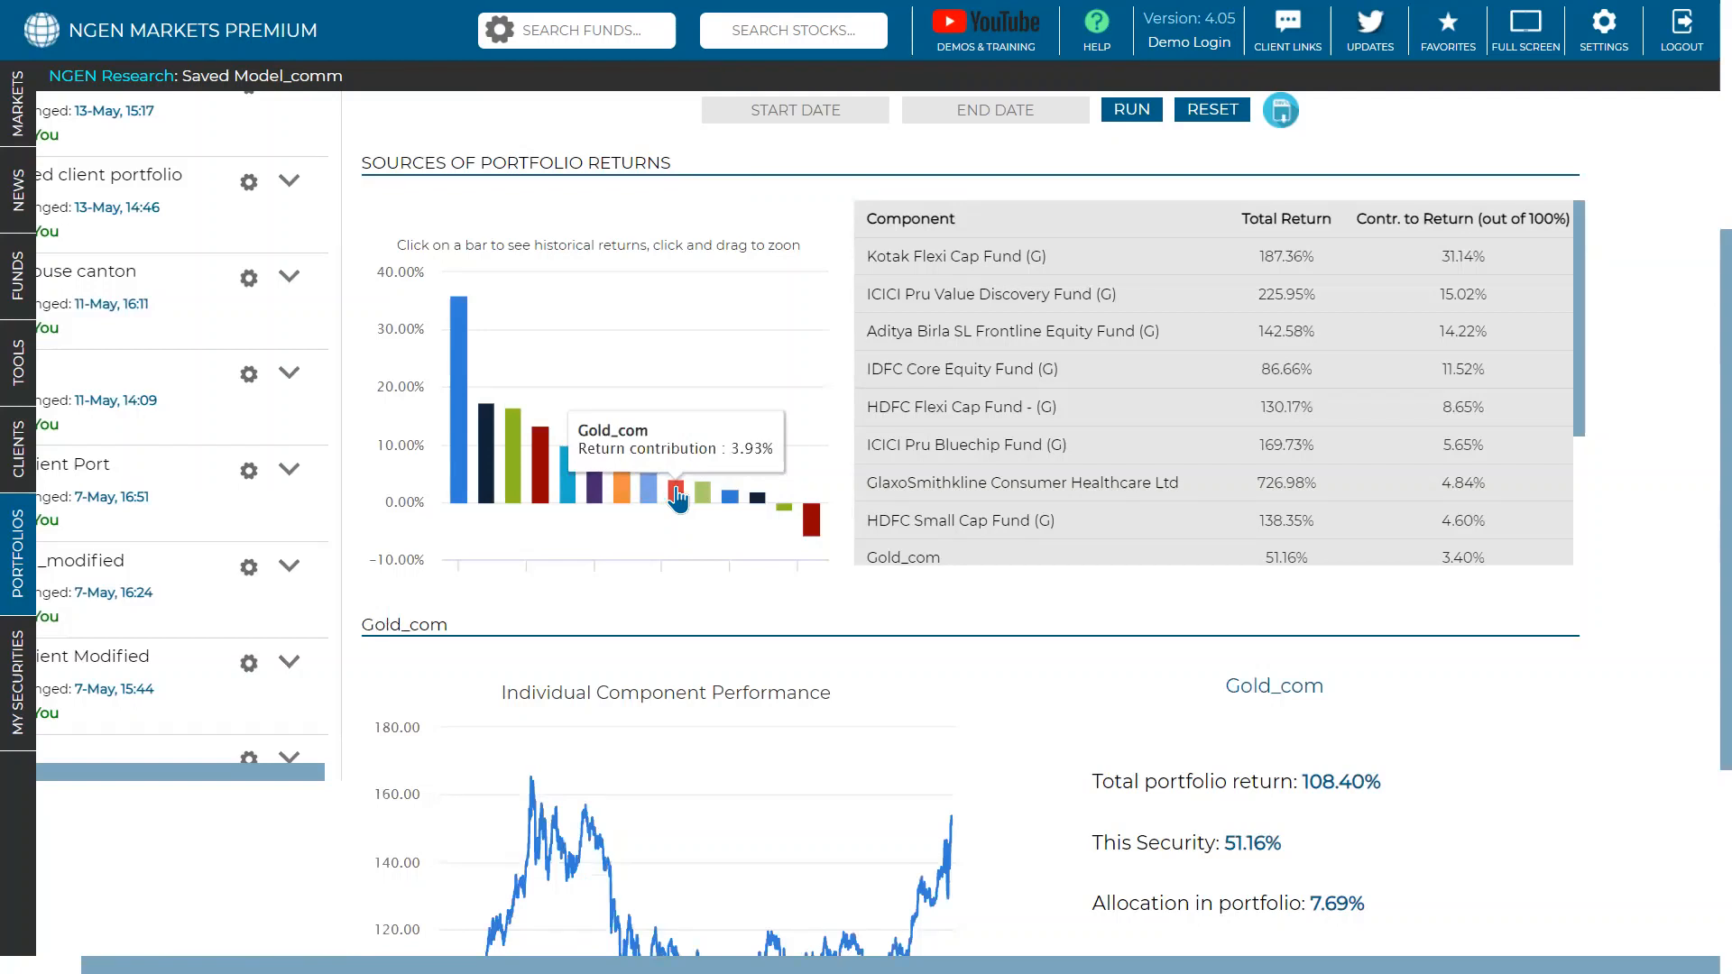
{"action": "scroll", "coordinate": [676, 494], "scroll_direction": "up", "scroll_amount": 3}
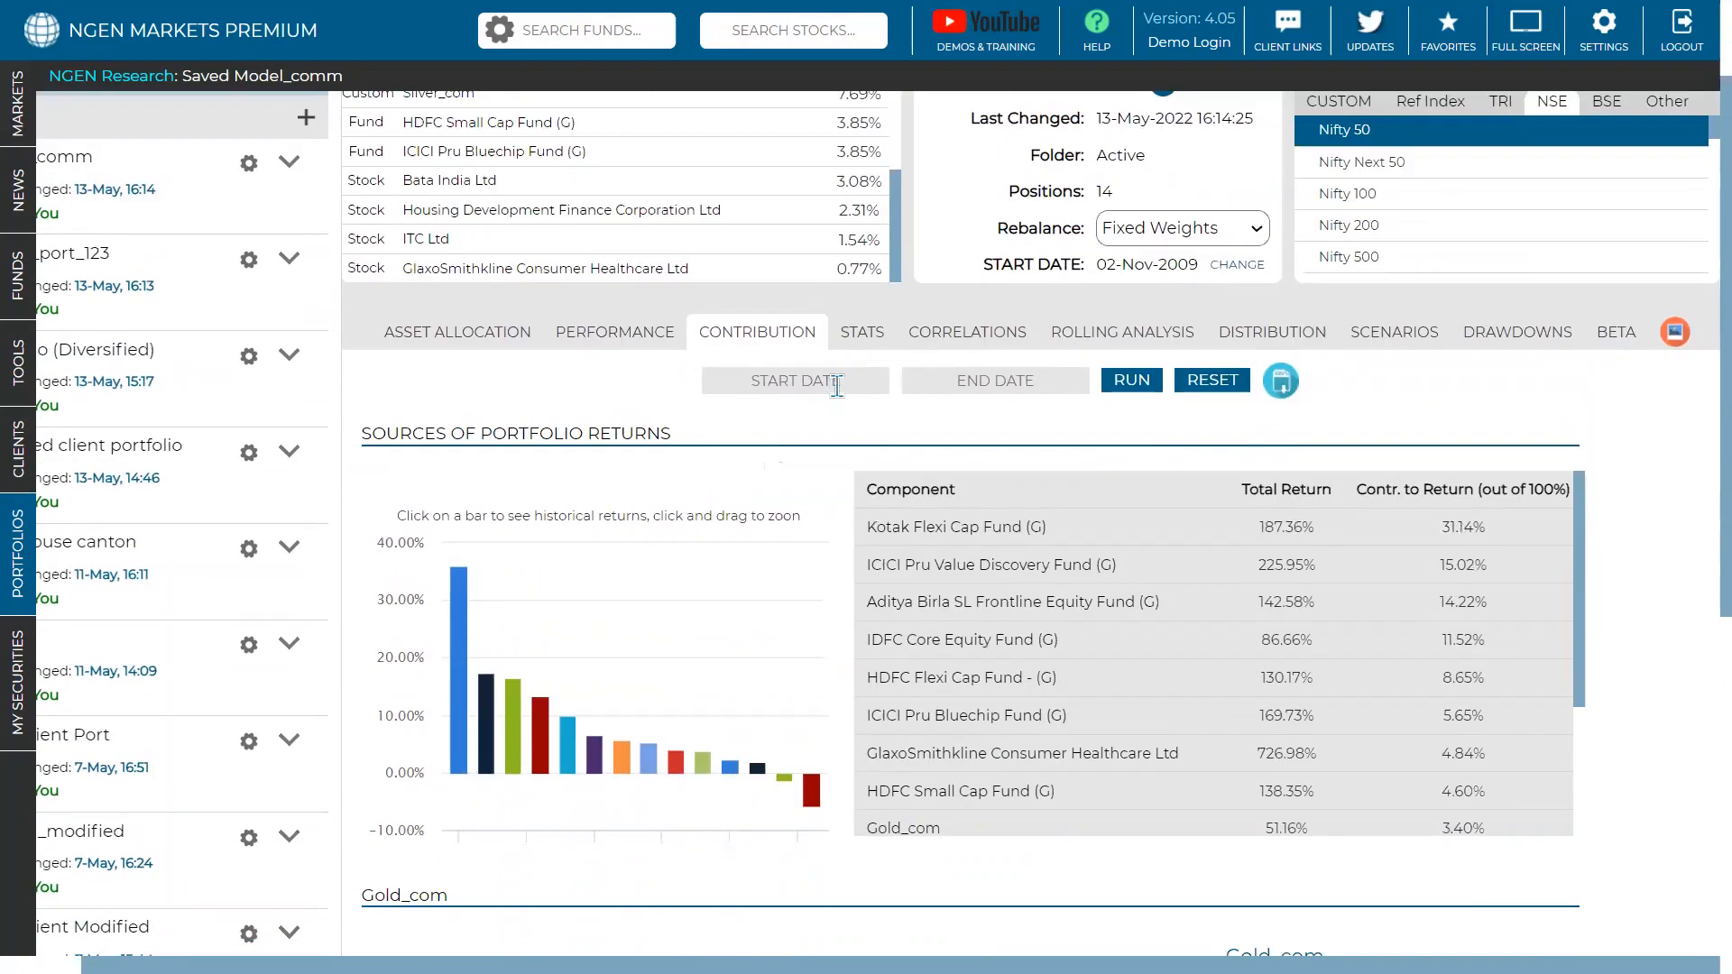
- Rerun the return contributions for 01-May-2014 through 13-May-2022
{"action": "left_click", "coordinate": [837, 382]}
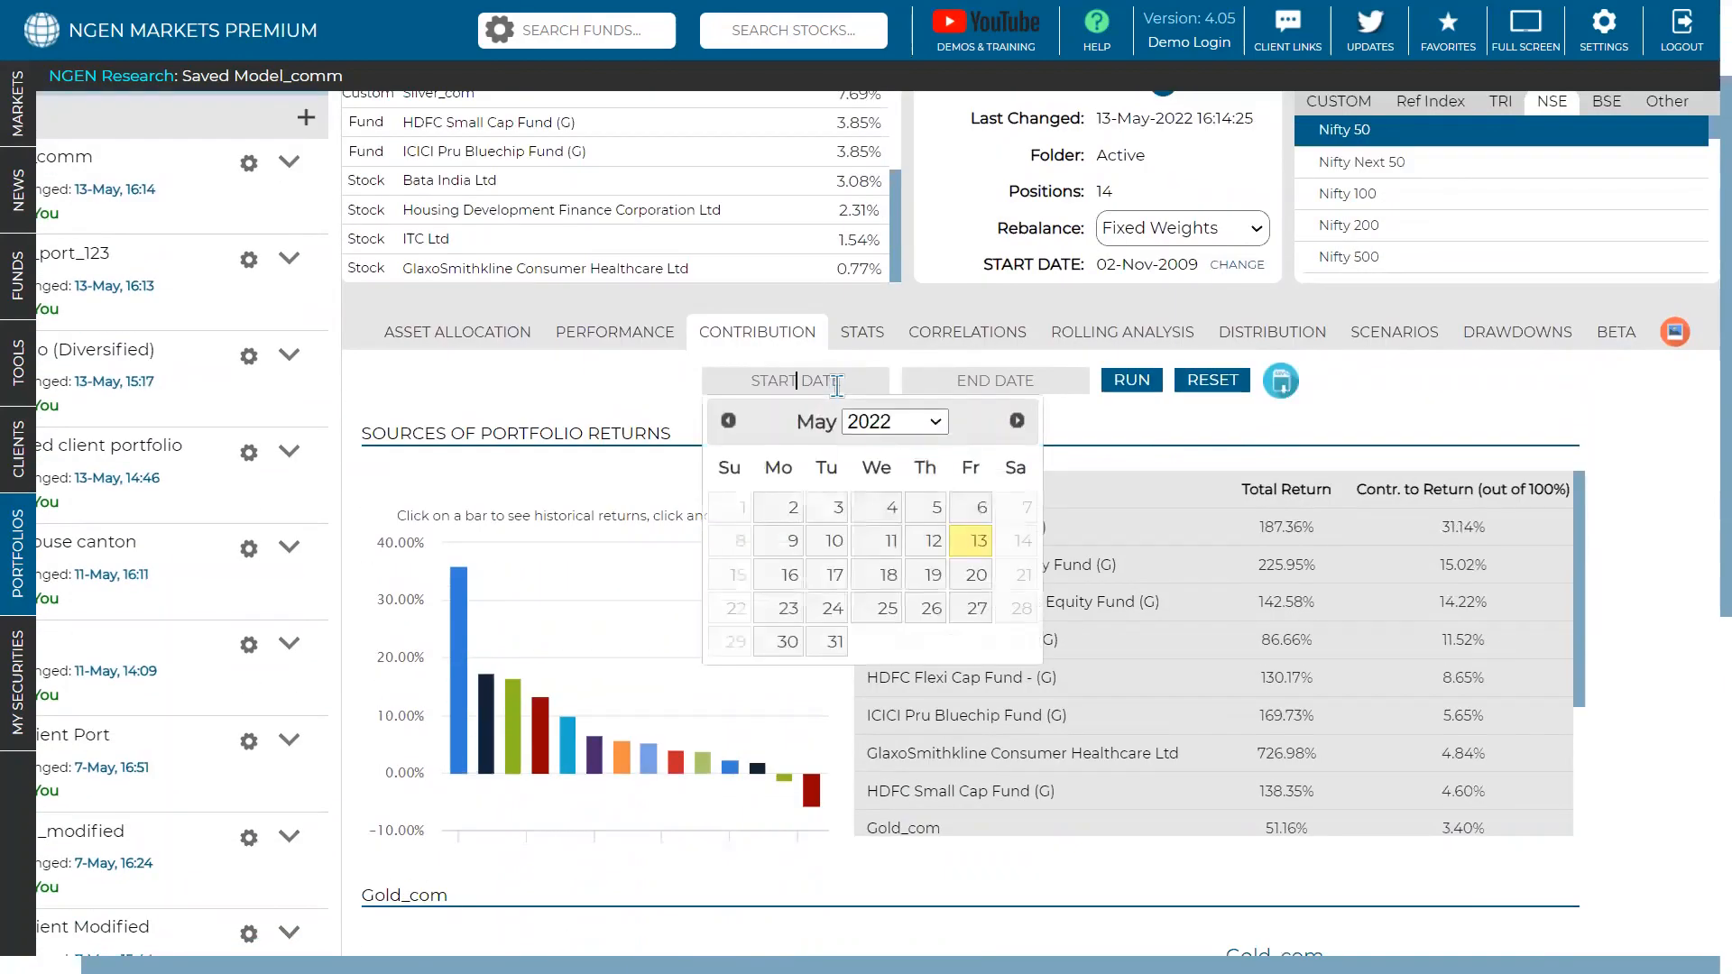
{"action": "left_click", "coordinate": [862, 431]}
{"action": "scroll", "coordinate": [885, 534], "scroll_direction": "down", "scroll_amount": 1}
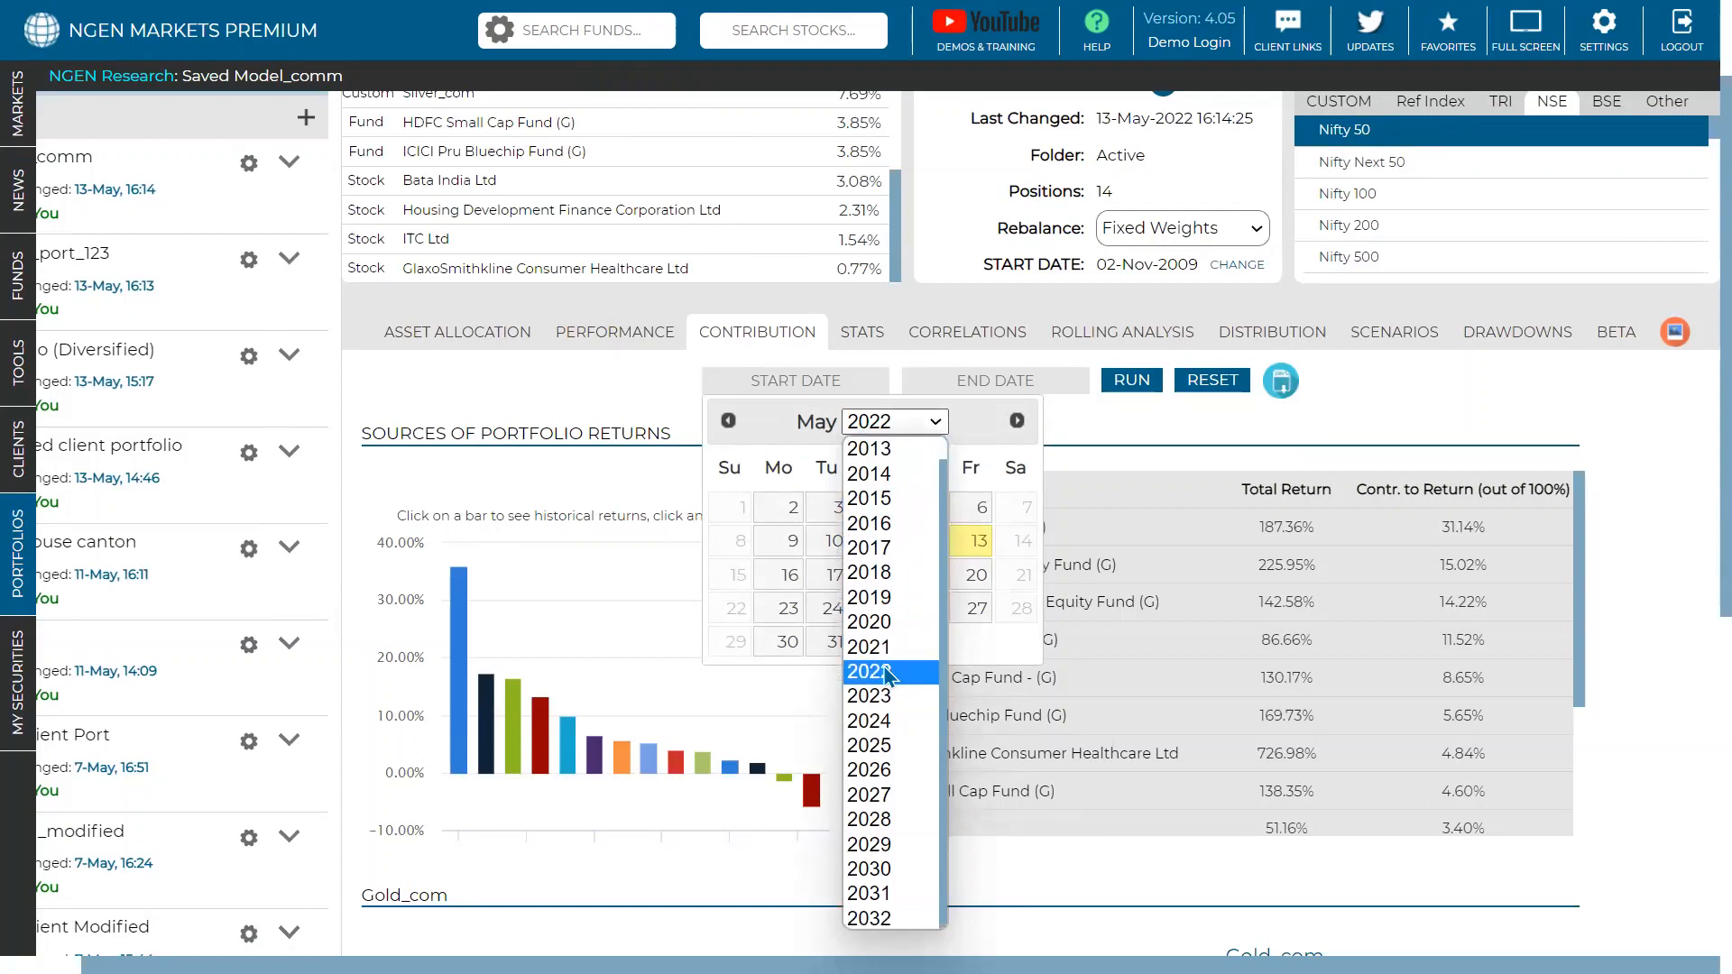
{"action": "scroll", "coordinate": [873, 501], "scroll_direction": "up", "scroll_amount": 1}
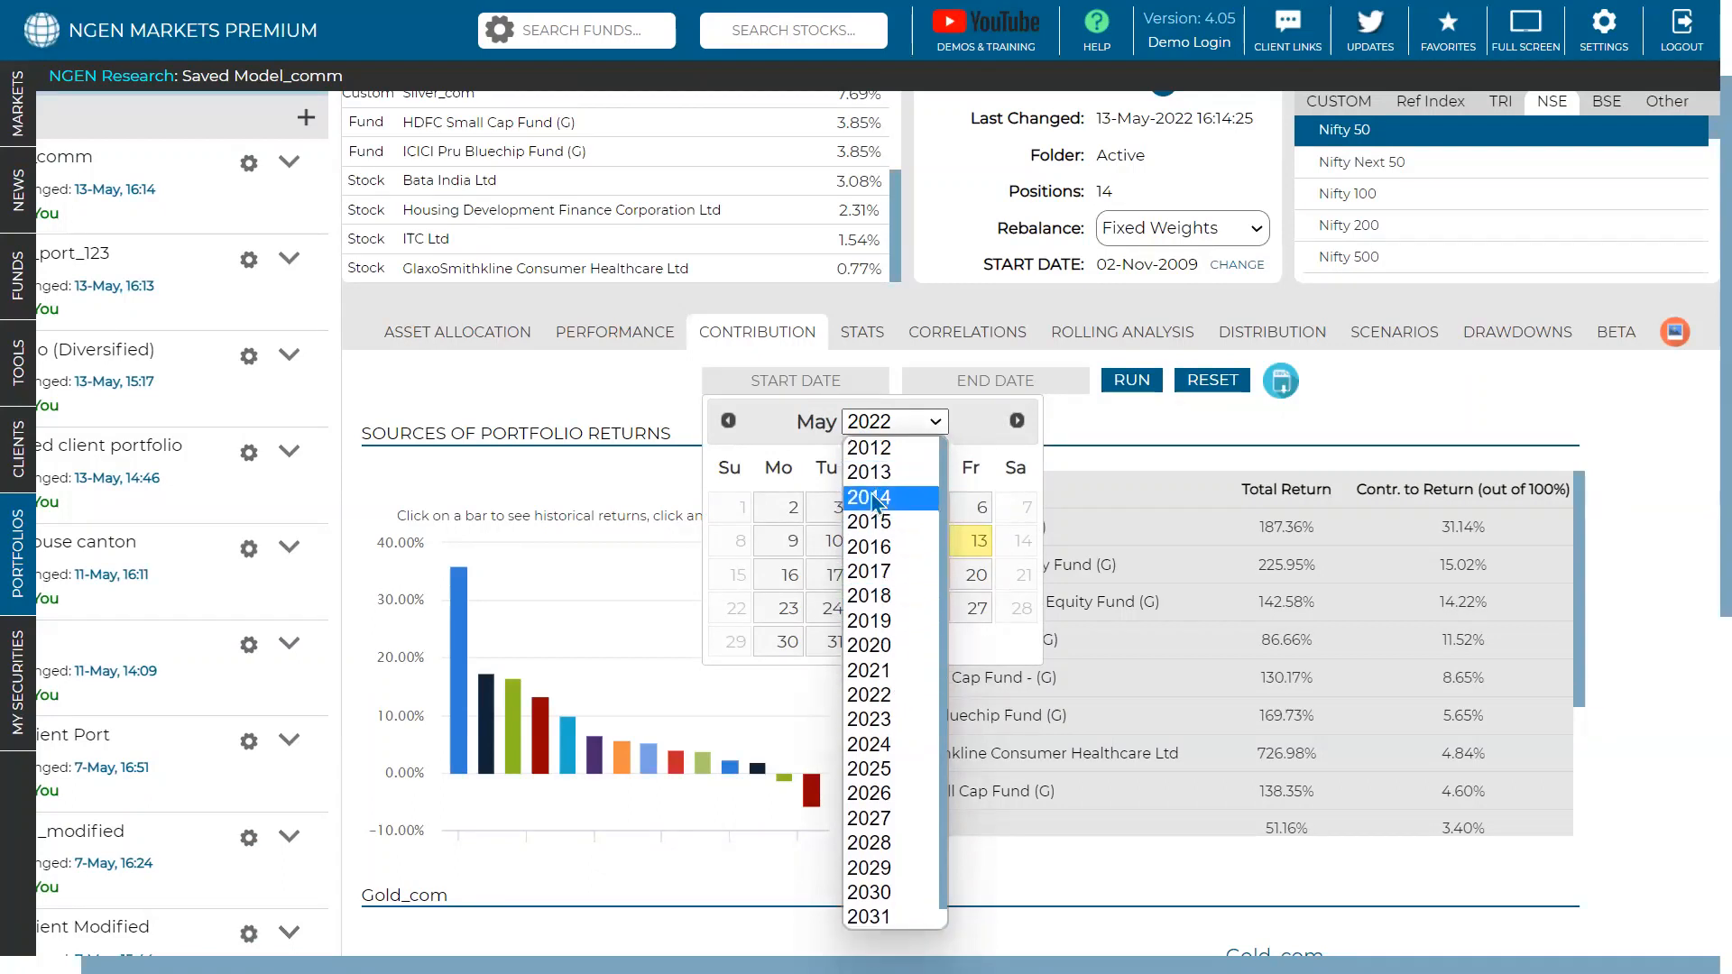
{"action": "left_click", "coordinate": [873, 498]}
{"action": "left_click", "coordinate": [927, 509]}
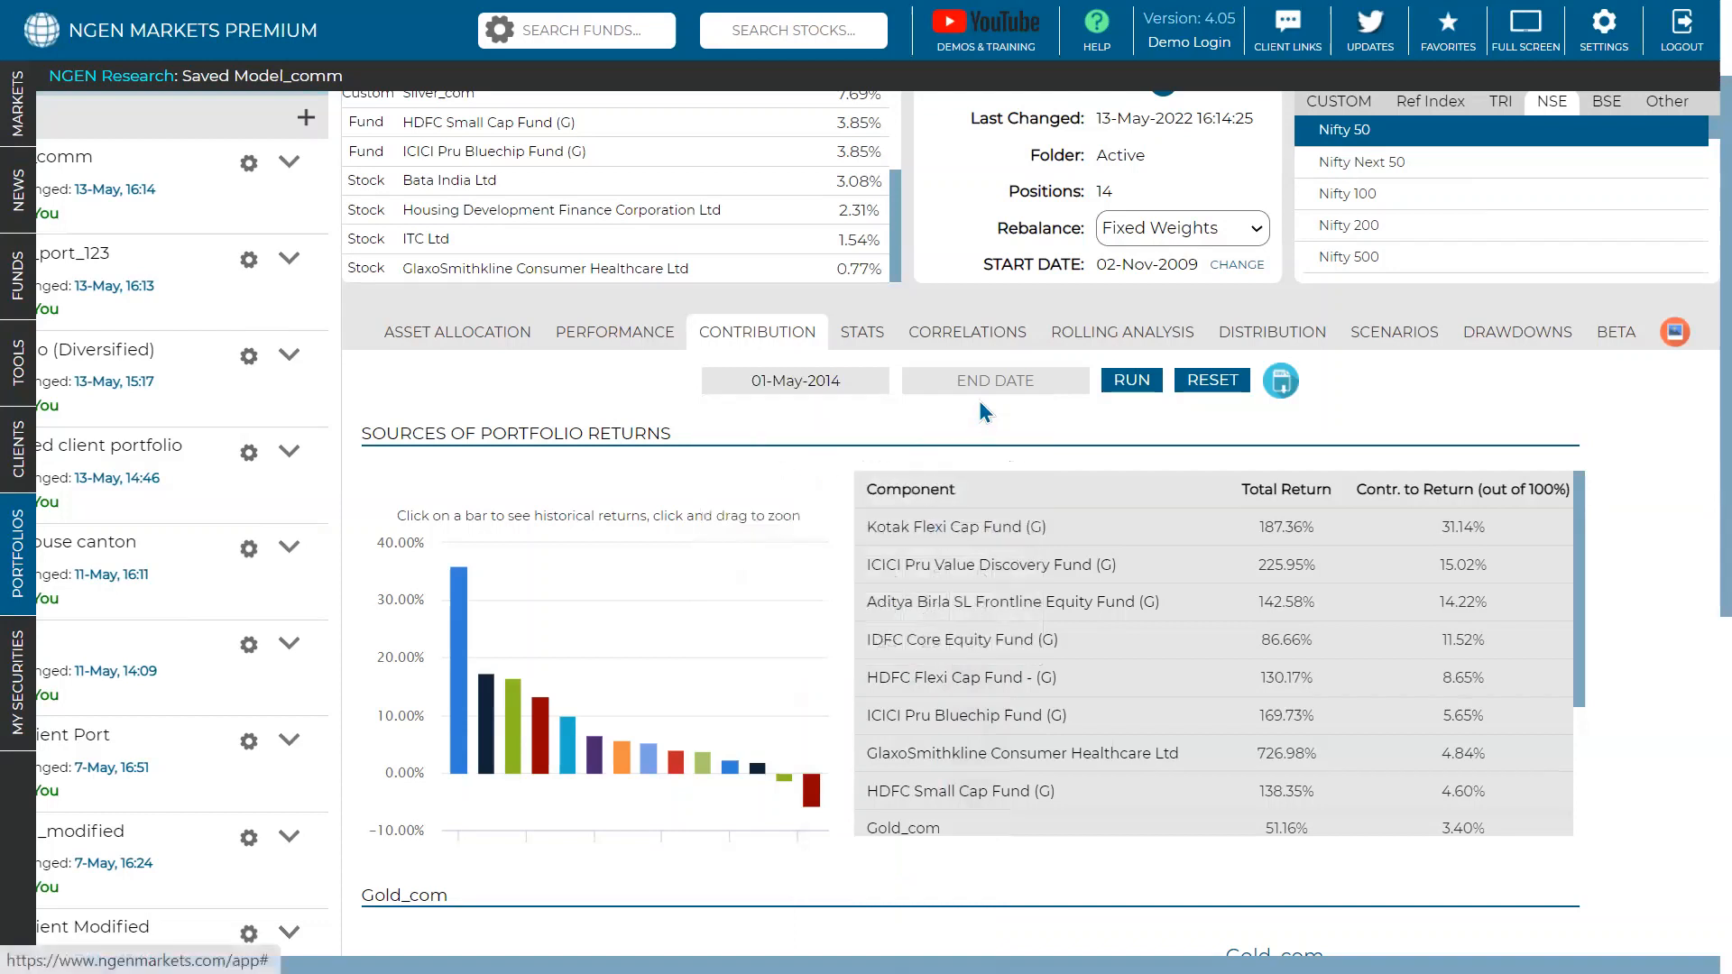
{"action": "left_click", "coordinate": [985, 386]}
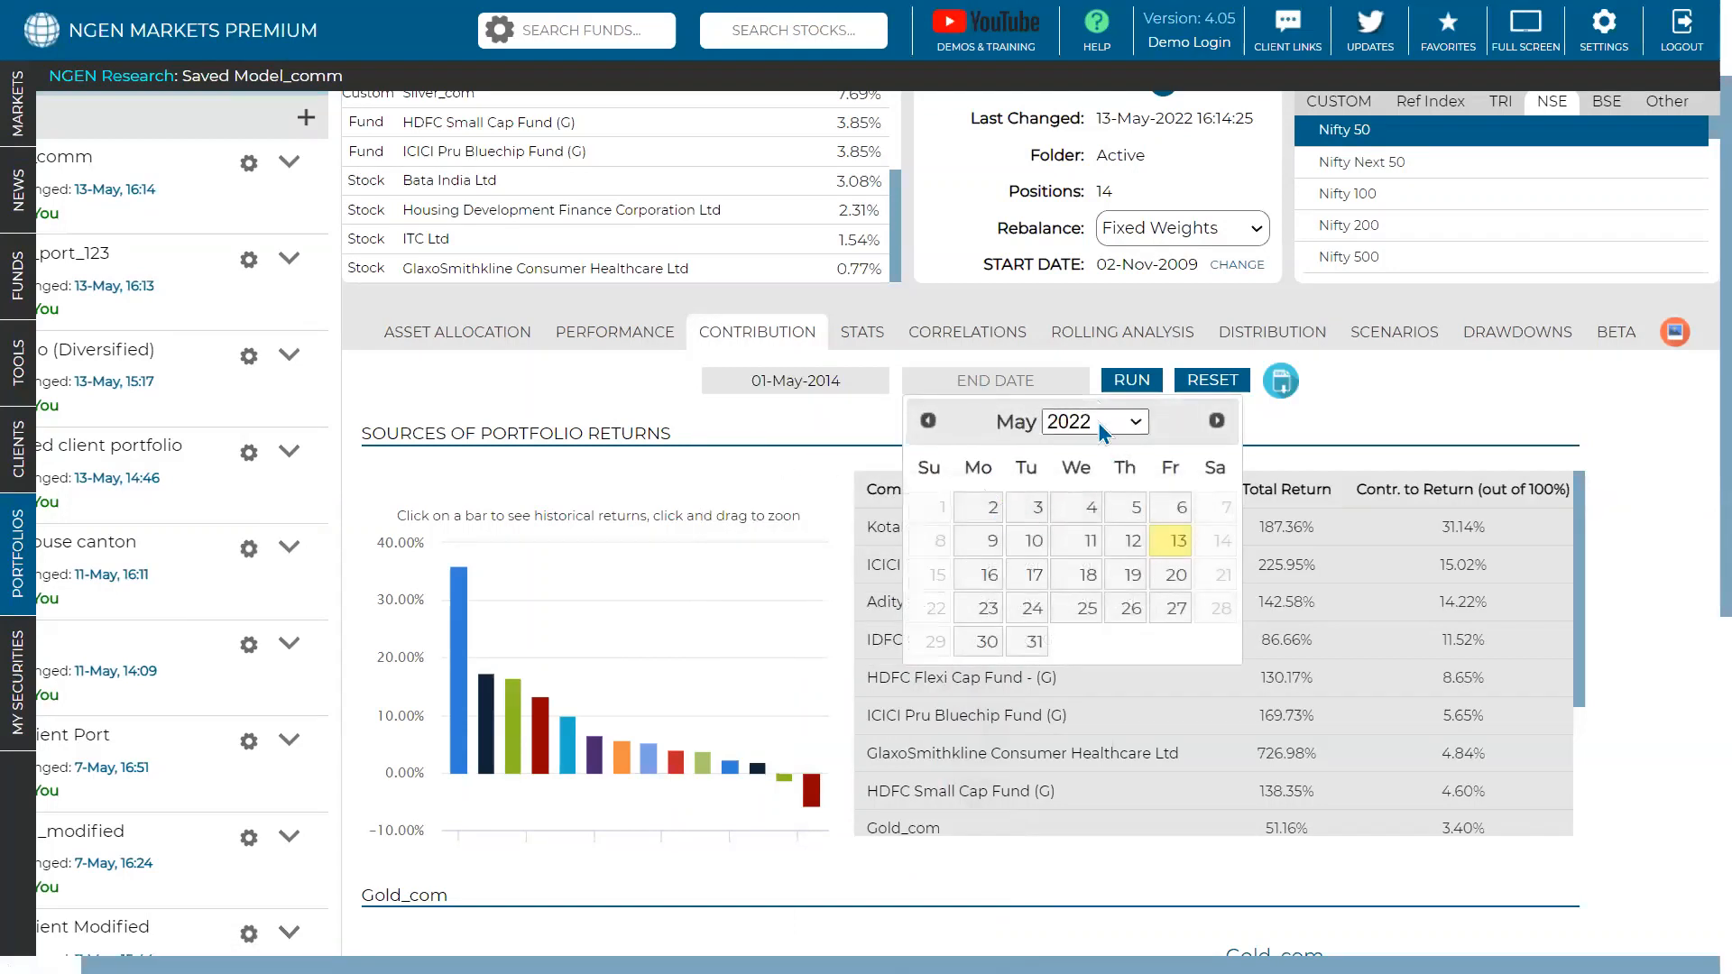
{"action": "left_click", "coordinate": [1172, 541]}
{"action": "left_click", "coordinate": [1139, 381]}
{"action": "mouse_move", "coordinate": [816, 771]}
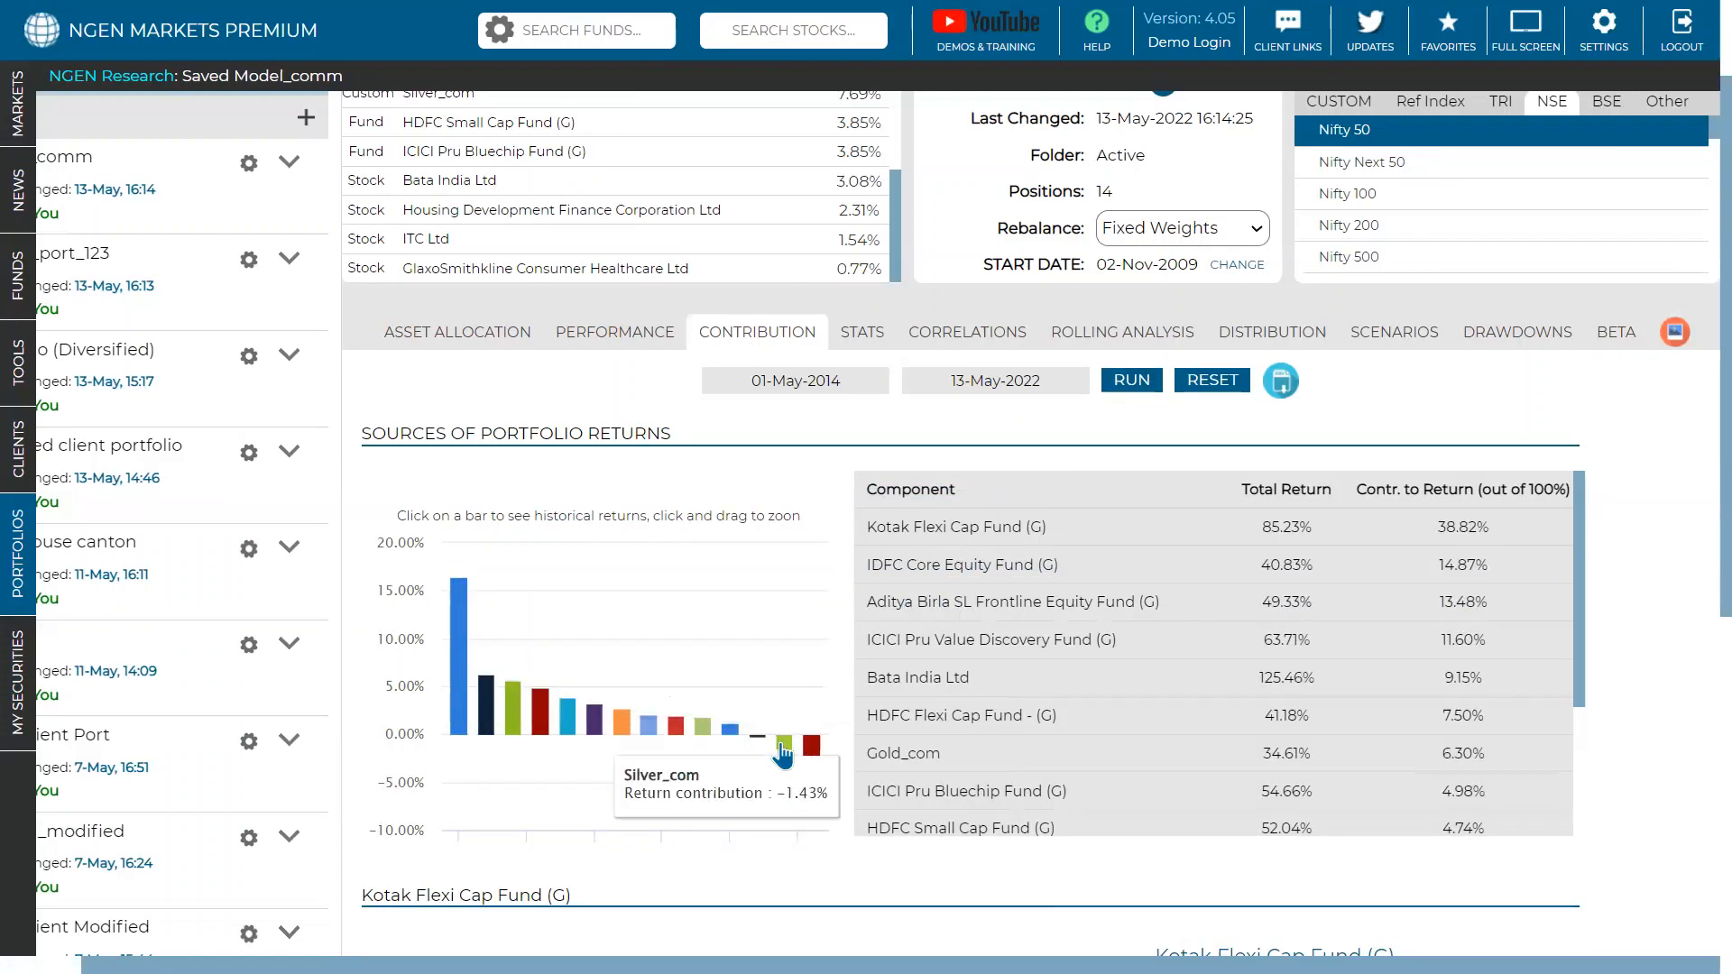
- Chart Housing Development Finance Corporation Ltd, then HDFC Small Cap Fund (G), individually
{"action": "mouse_move", "coordinate": [722, 730]}
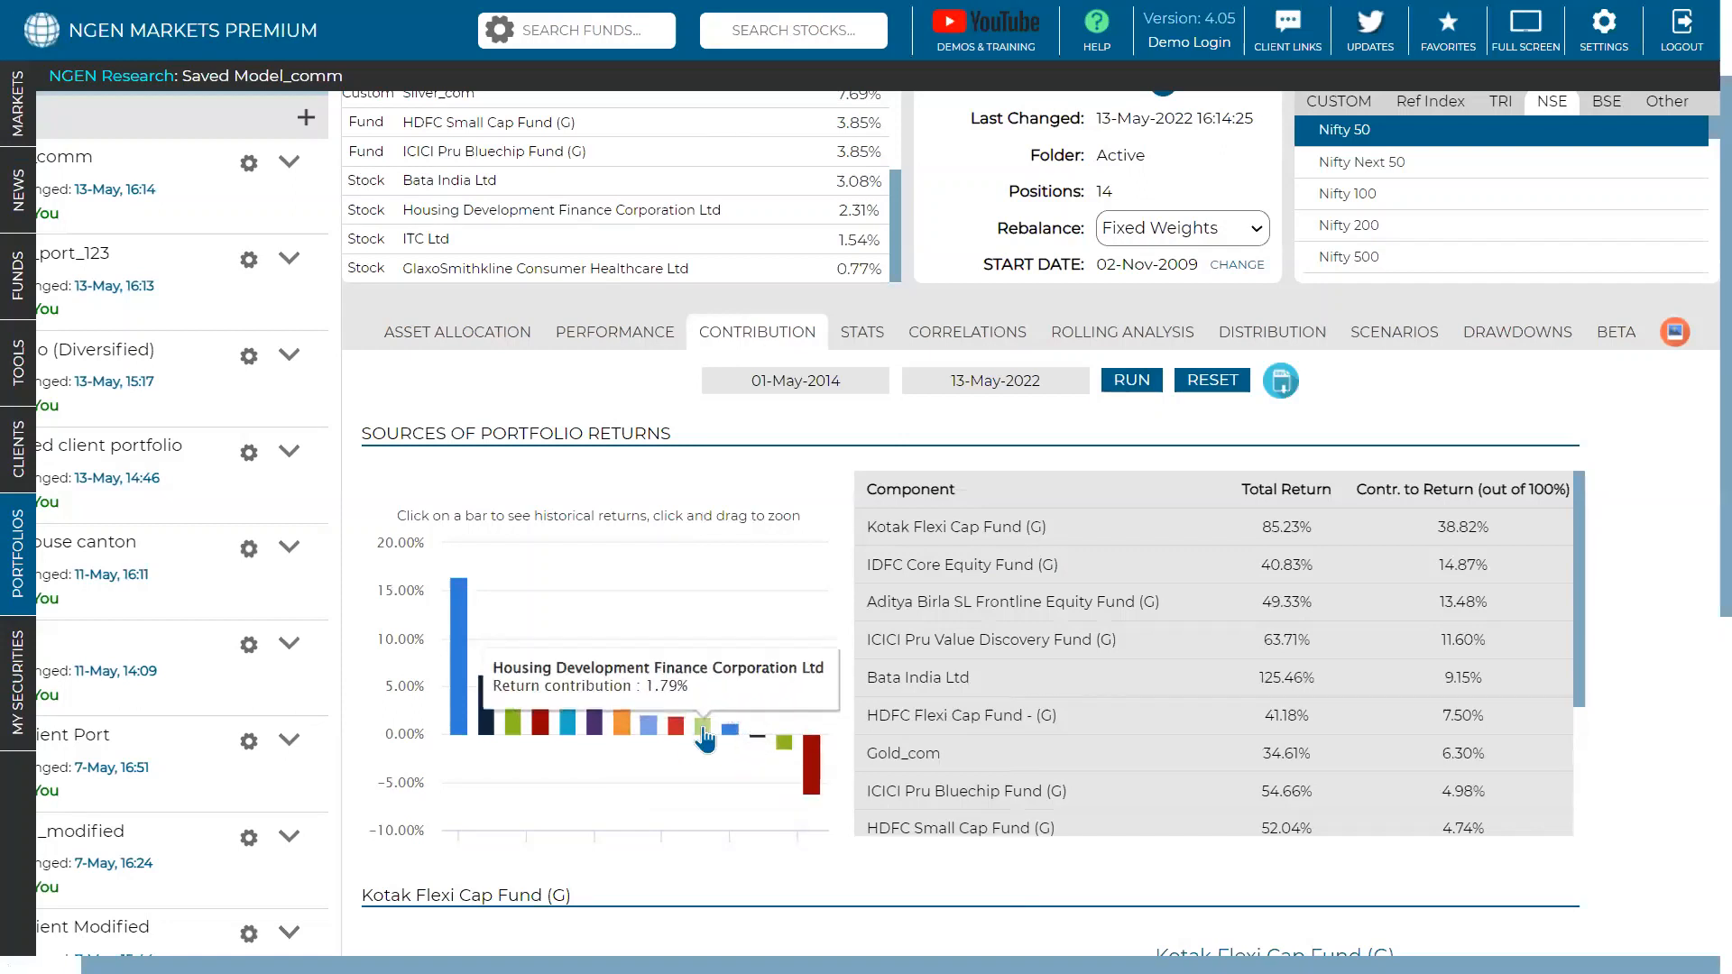
{"action": "mouse_move", "coordinate": [647, 735]}
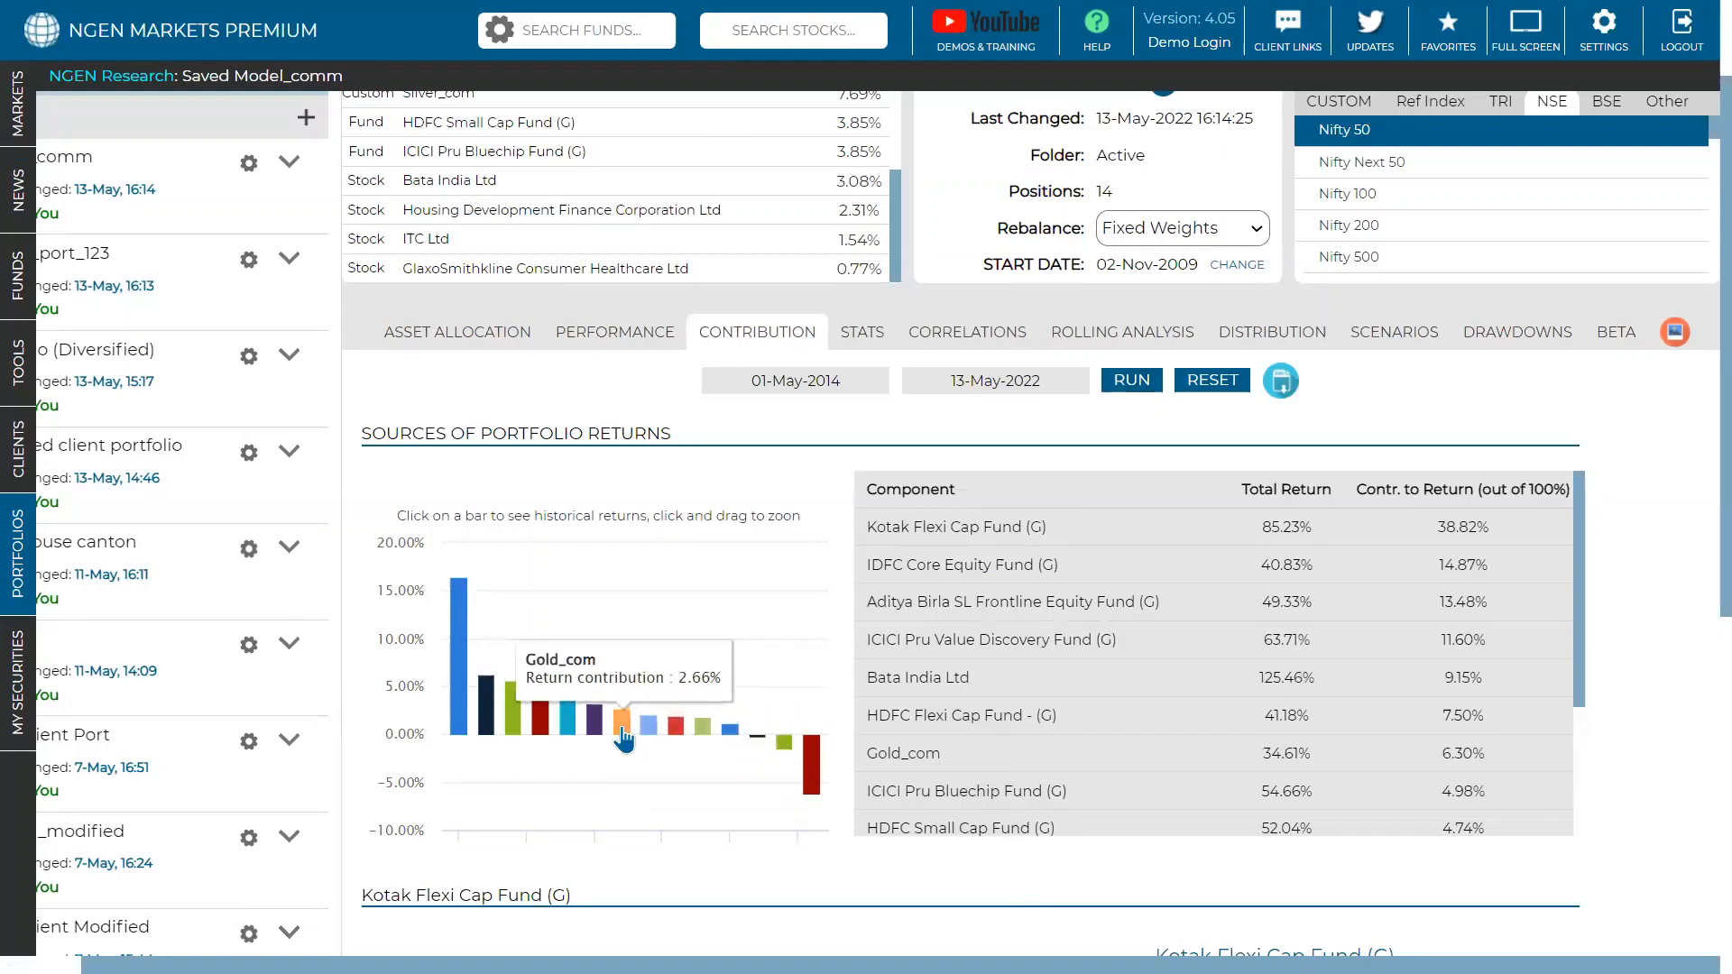
{"action": "mouse_move", "coordinate": [556, 735]}
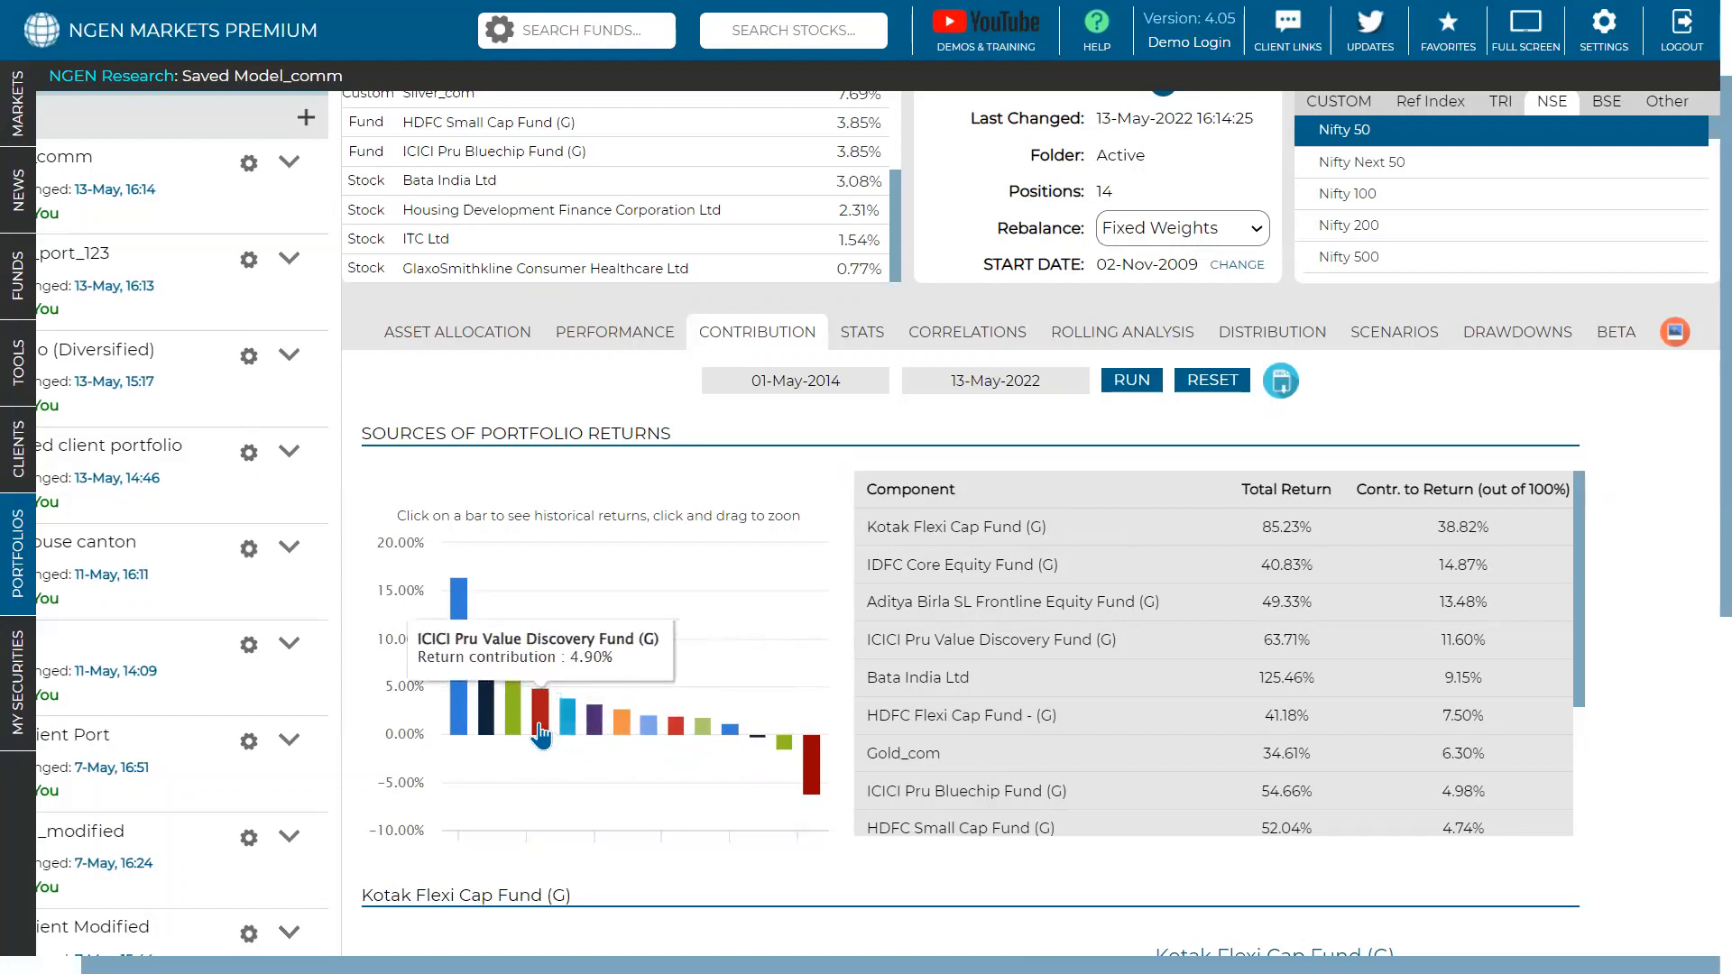
{"action": "mouse_move", "coordinate": [499, 729]}
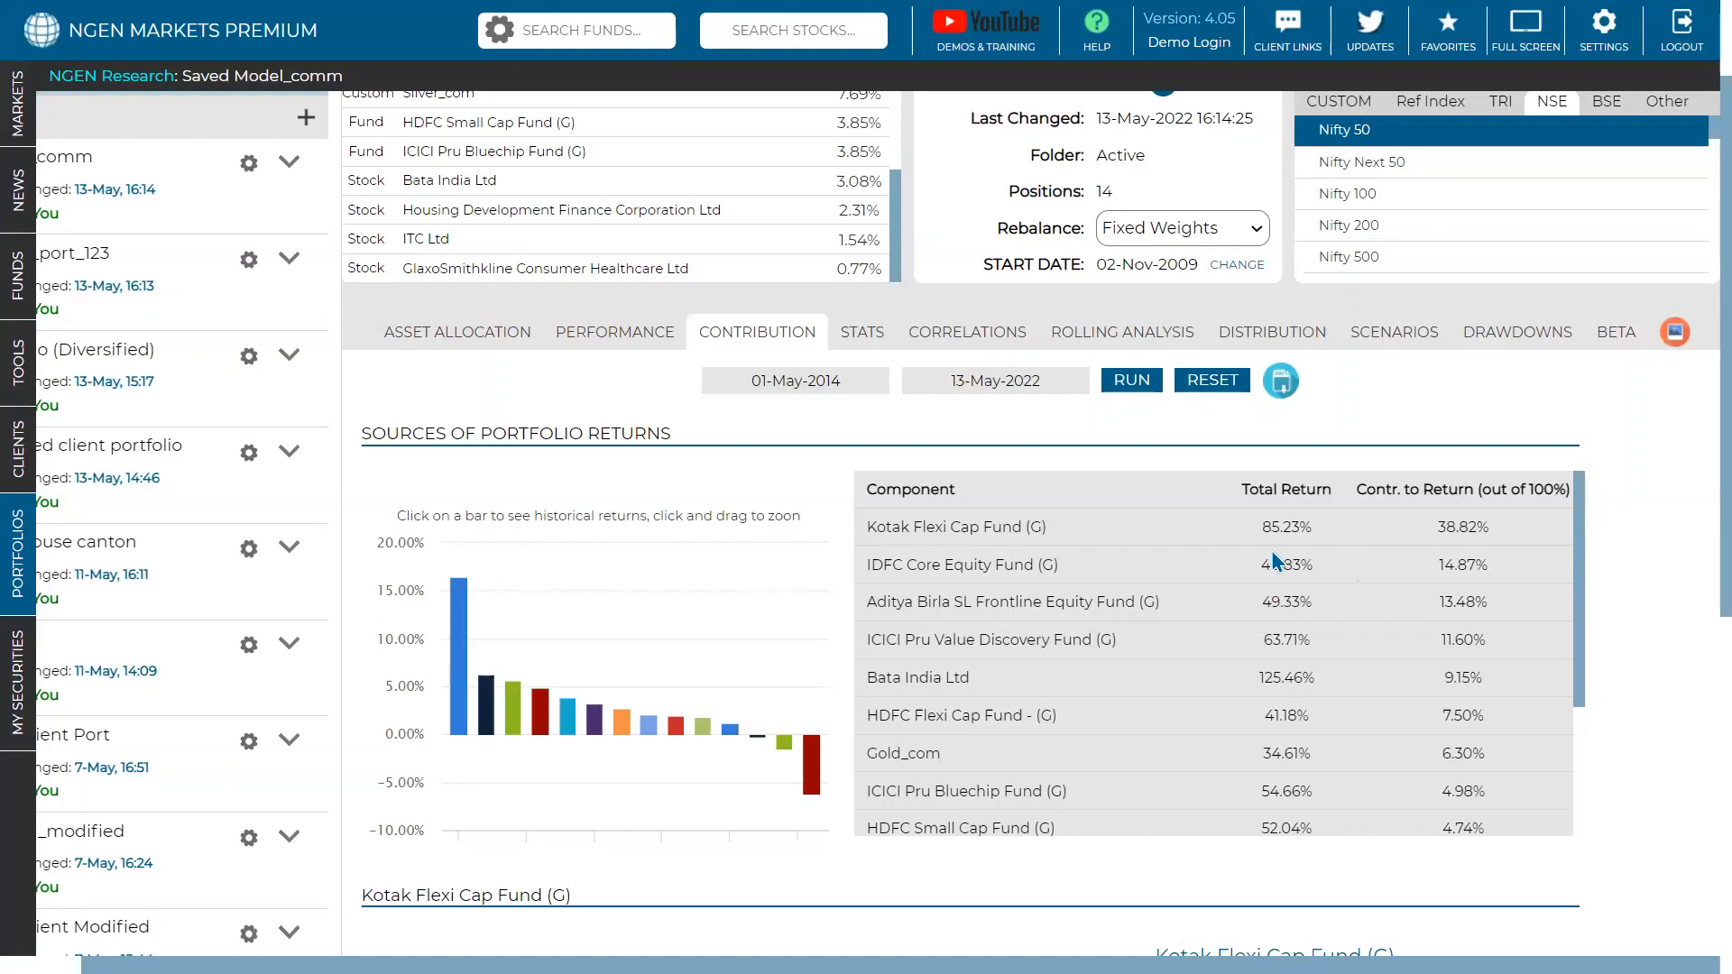
{"action": "scroll", "coordinate": [1362, 606], "scroll_direction": "down", "scroll_amount": 8}
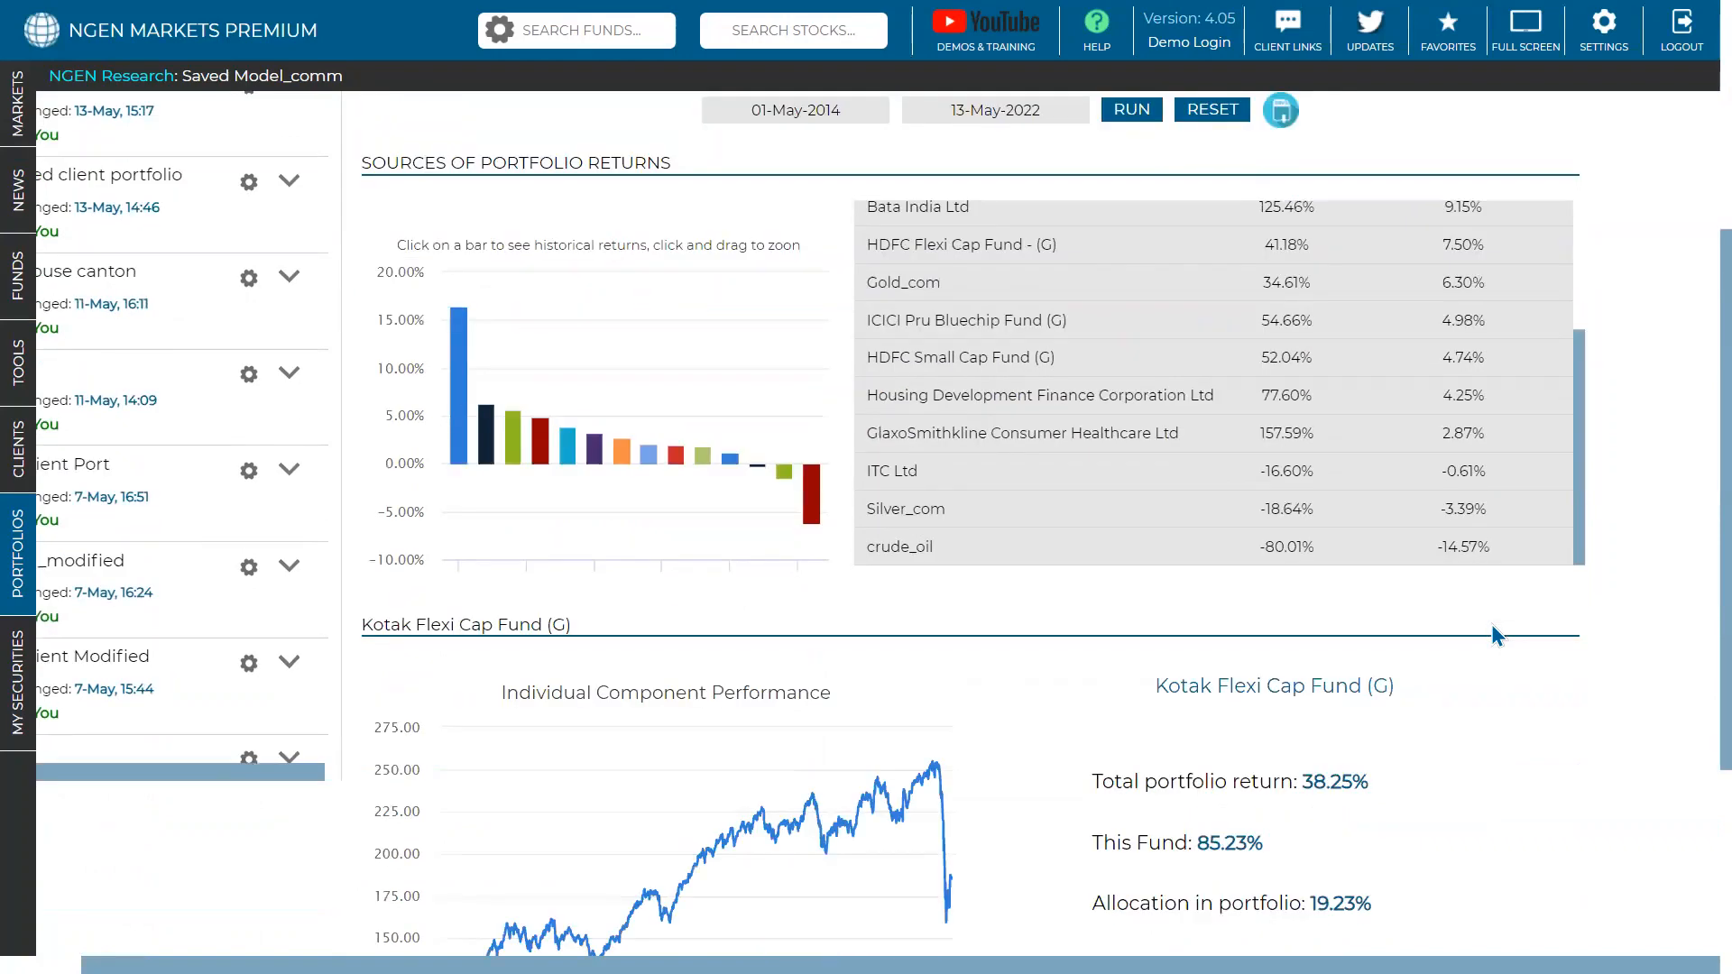
{"action": "scroll", "coordinate": [1493, 631], "scroll_direction": "down", "scroll_amount": 1}
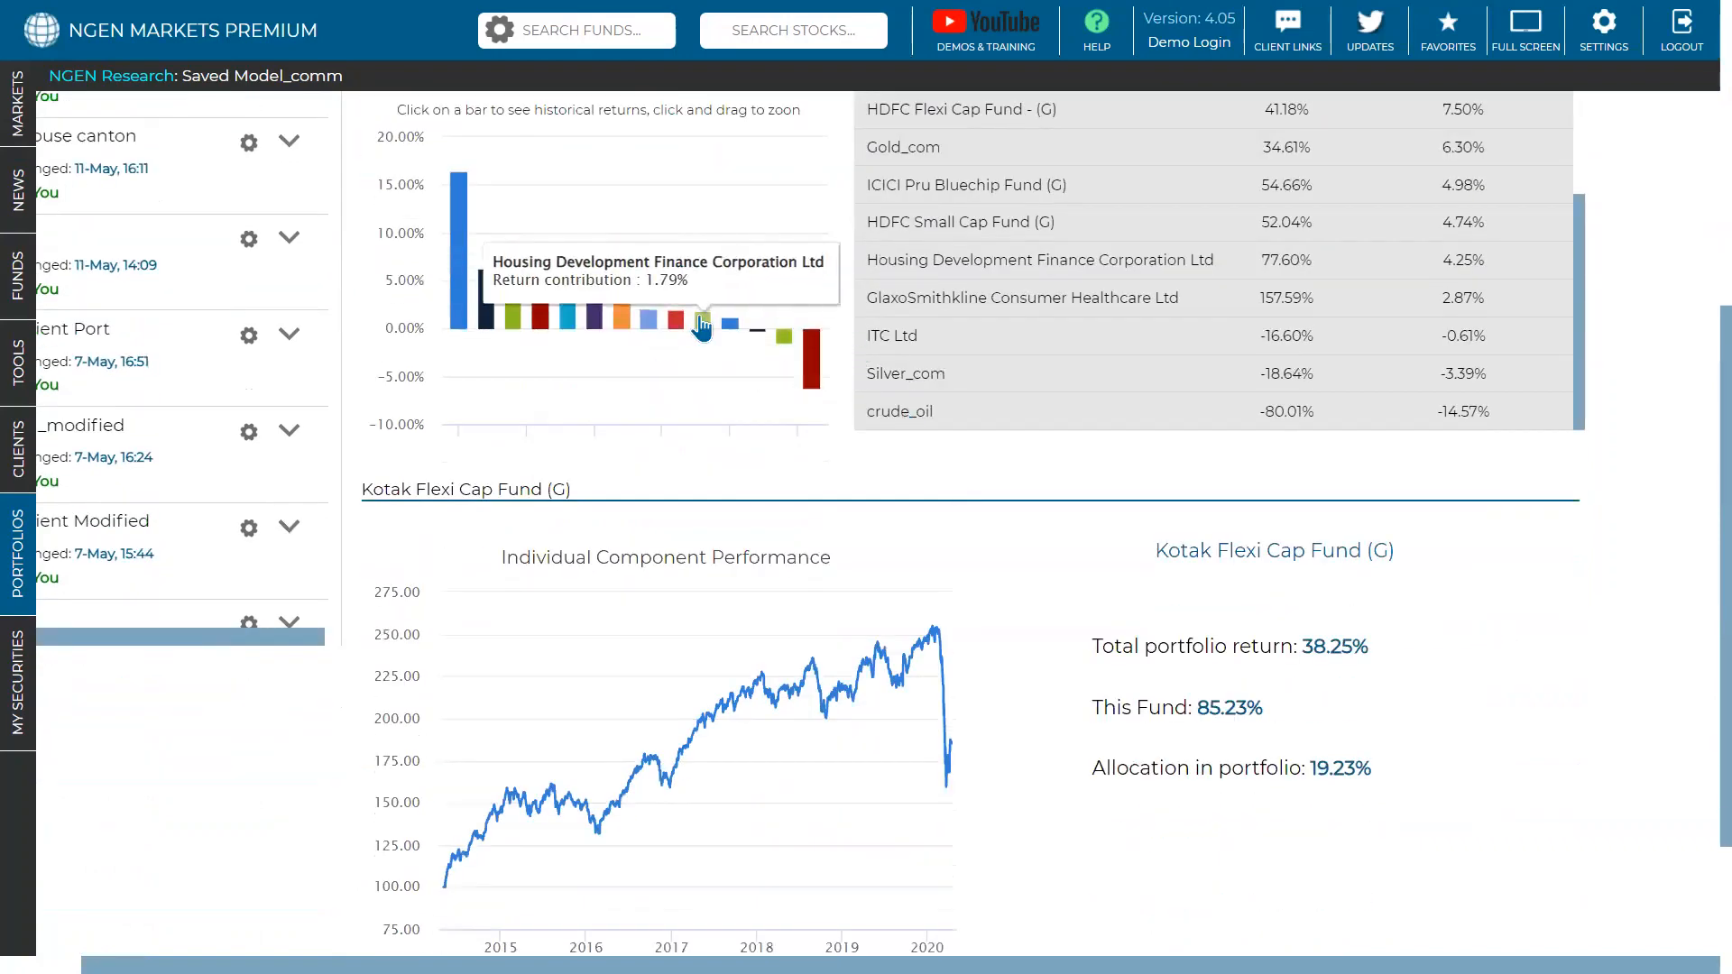
{"action": "left_click", "coordinate": [703, 323]}
{"action": "left_click", "coordinate": [675, 321]}
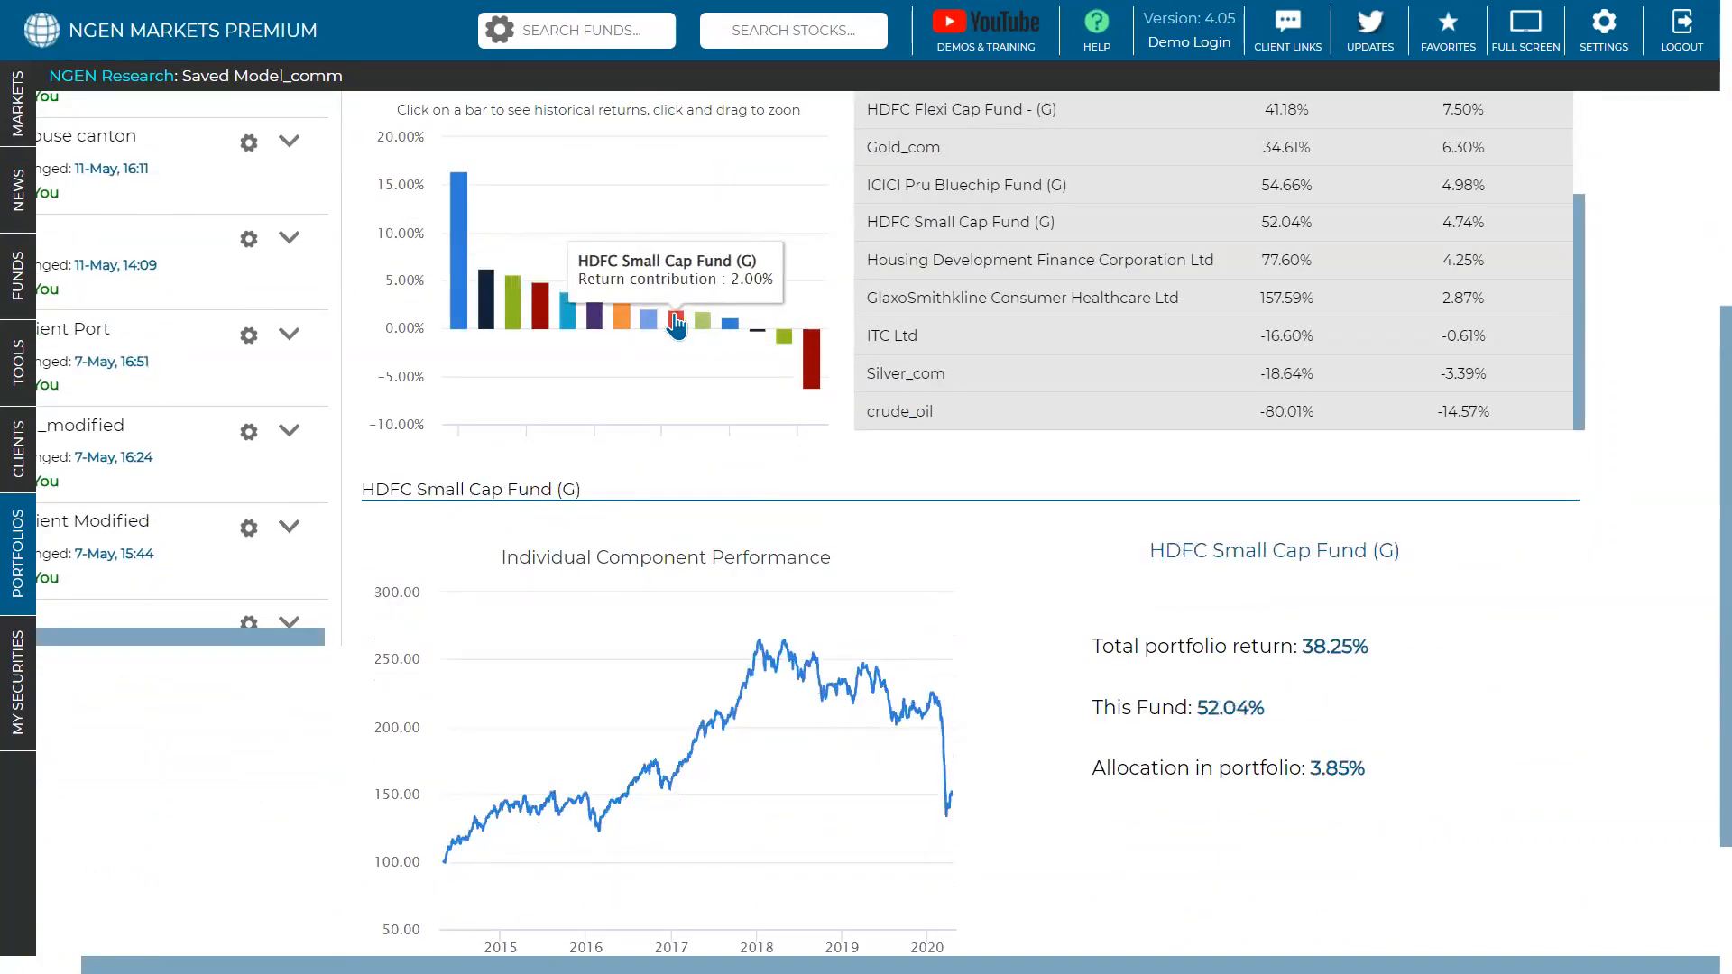
- Step through Gold_com, Bata India and ICICI Pru Value Discovery, ending on Aditya Birla SL Frontline Equity
{"action": "scroll", "coordinate": [863, 696], "scroll_direction": "down", "scroll_amount": 2}
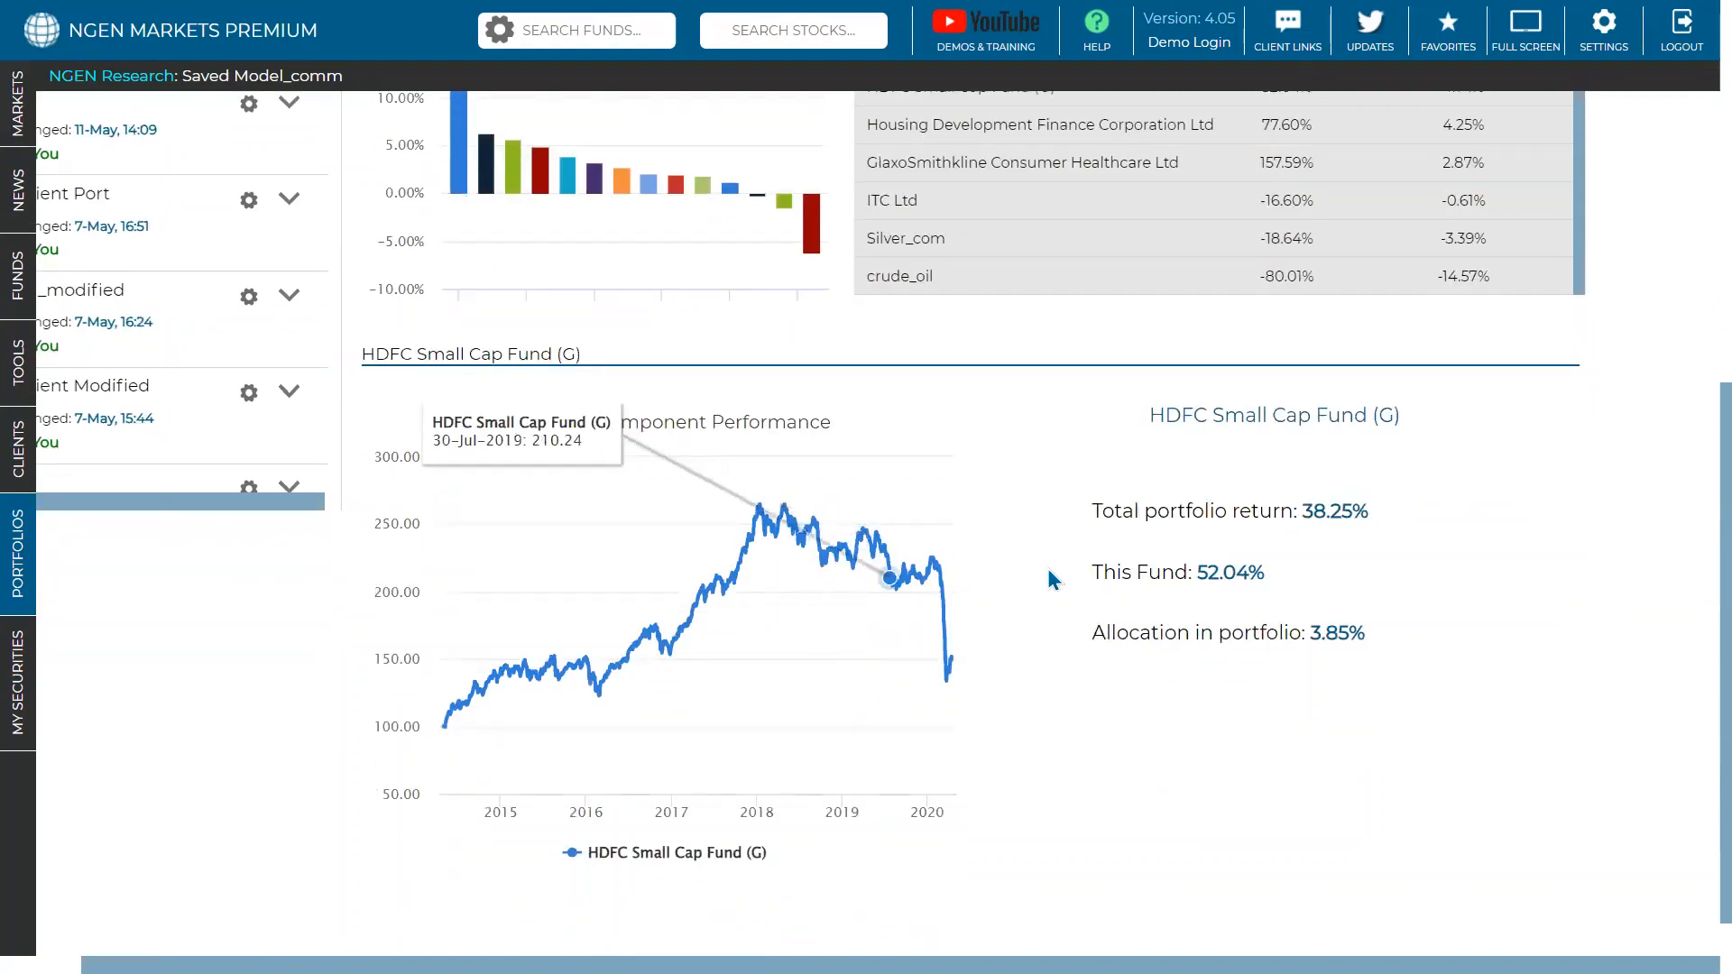
{"action": "left_click", "coordinate": [617, 184]}
{"action": "left_click", "coordinate": [567, 183]}
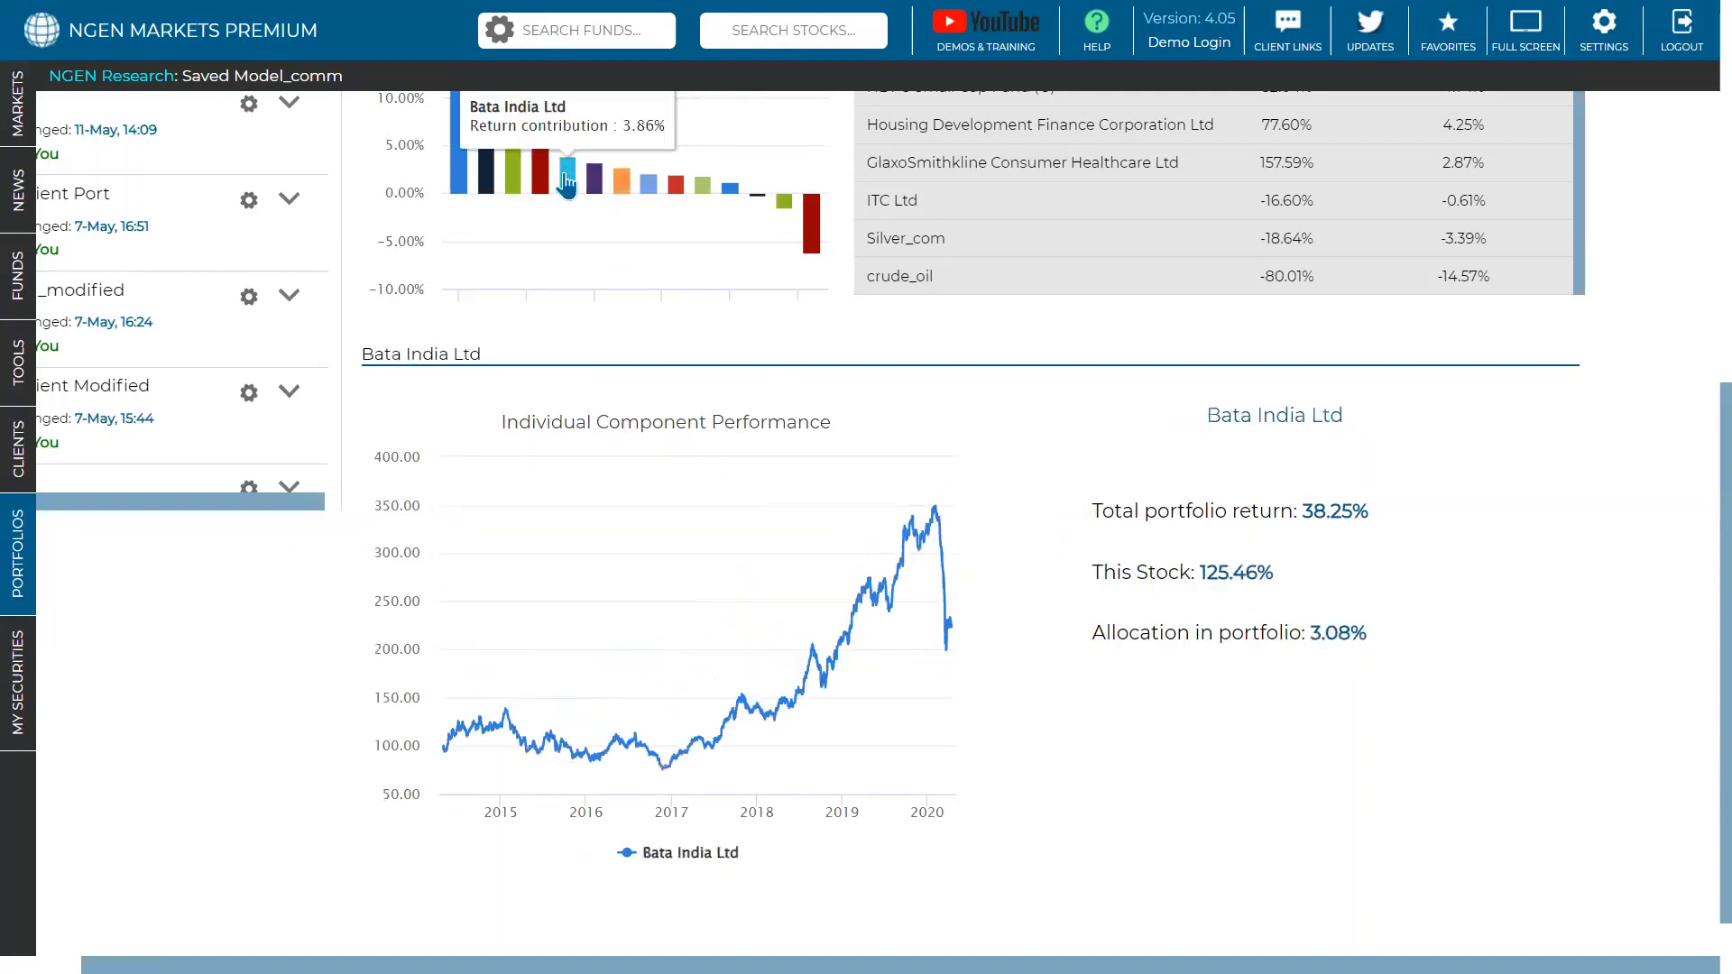
{"action": "left_click", "coordinate": [539, 176]}
{"action": "left_click", "coordinate": [511, 179]}
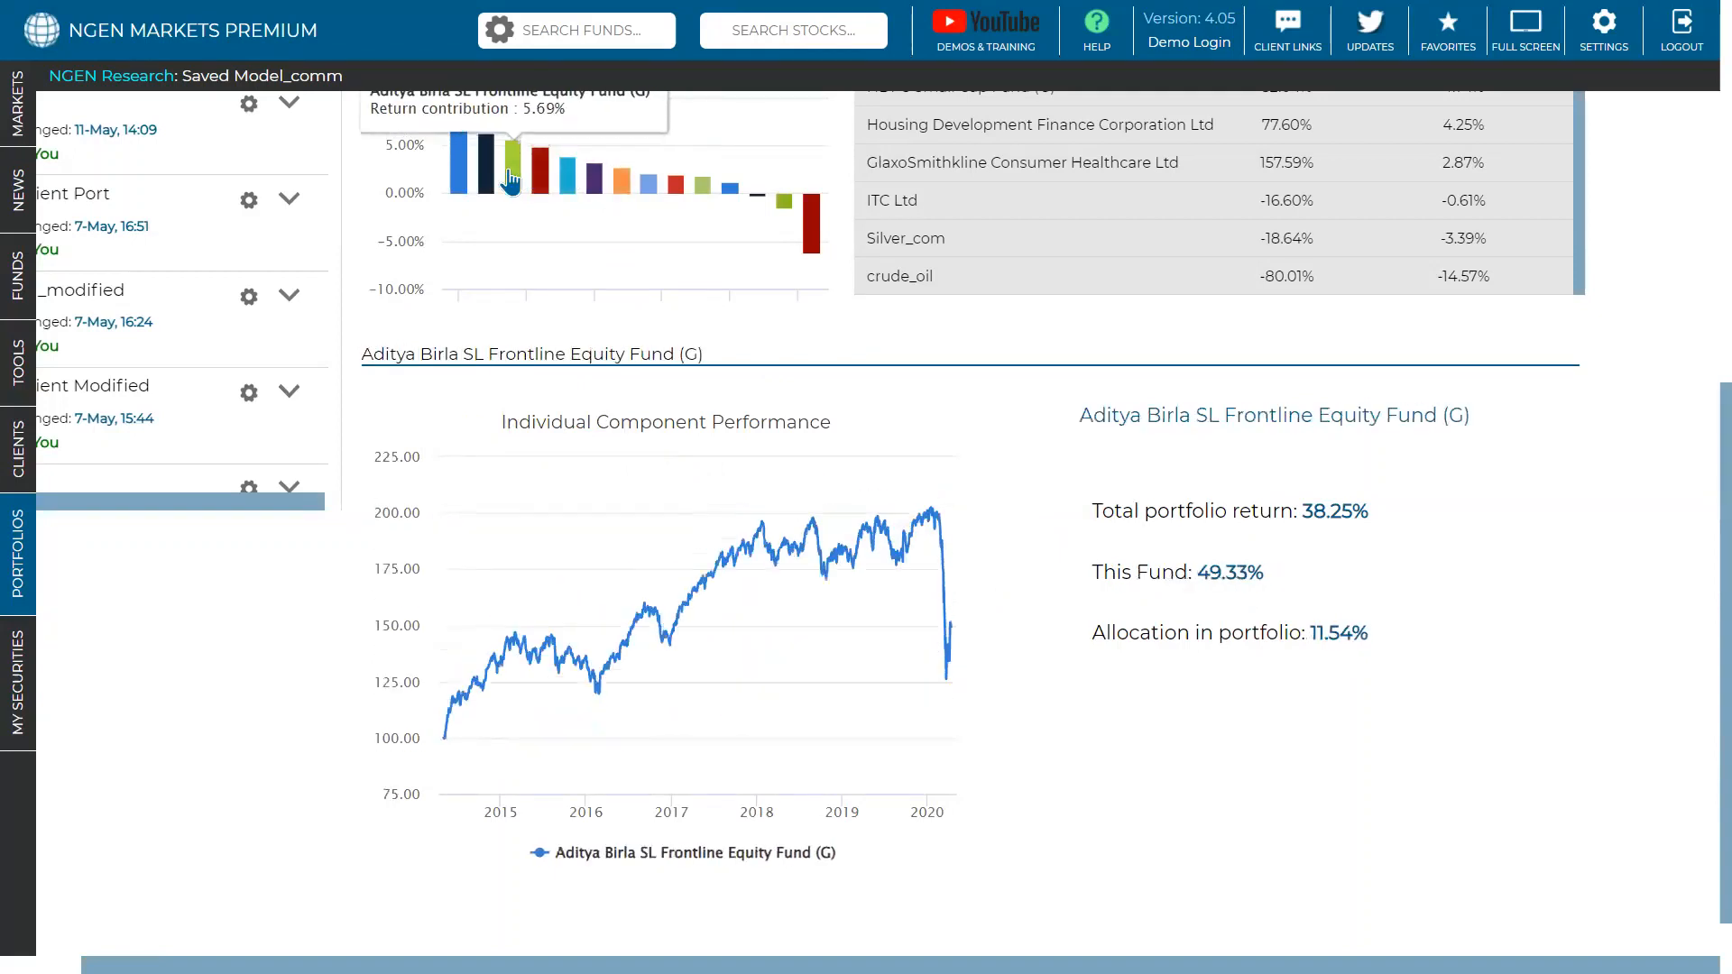
{"action": "scroll", "coordinate": [495, 183], "scroll_direction": "up", "scroll_amount": 1}
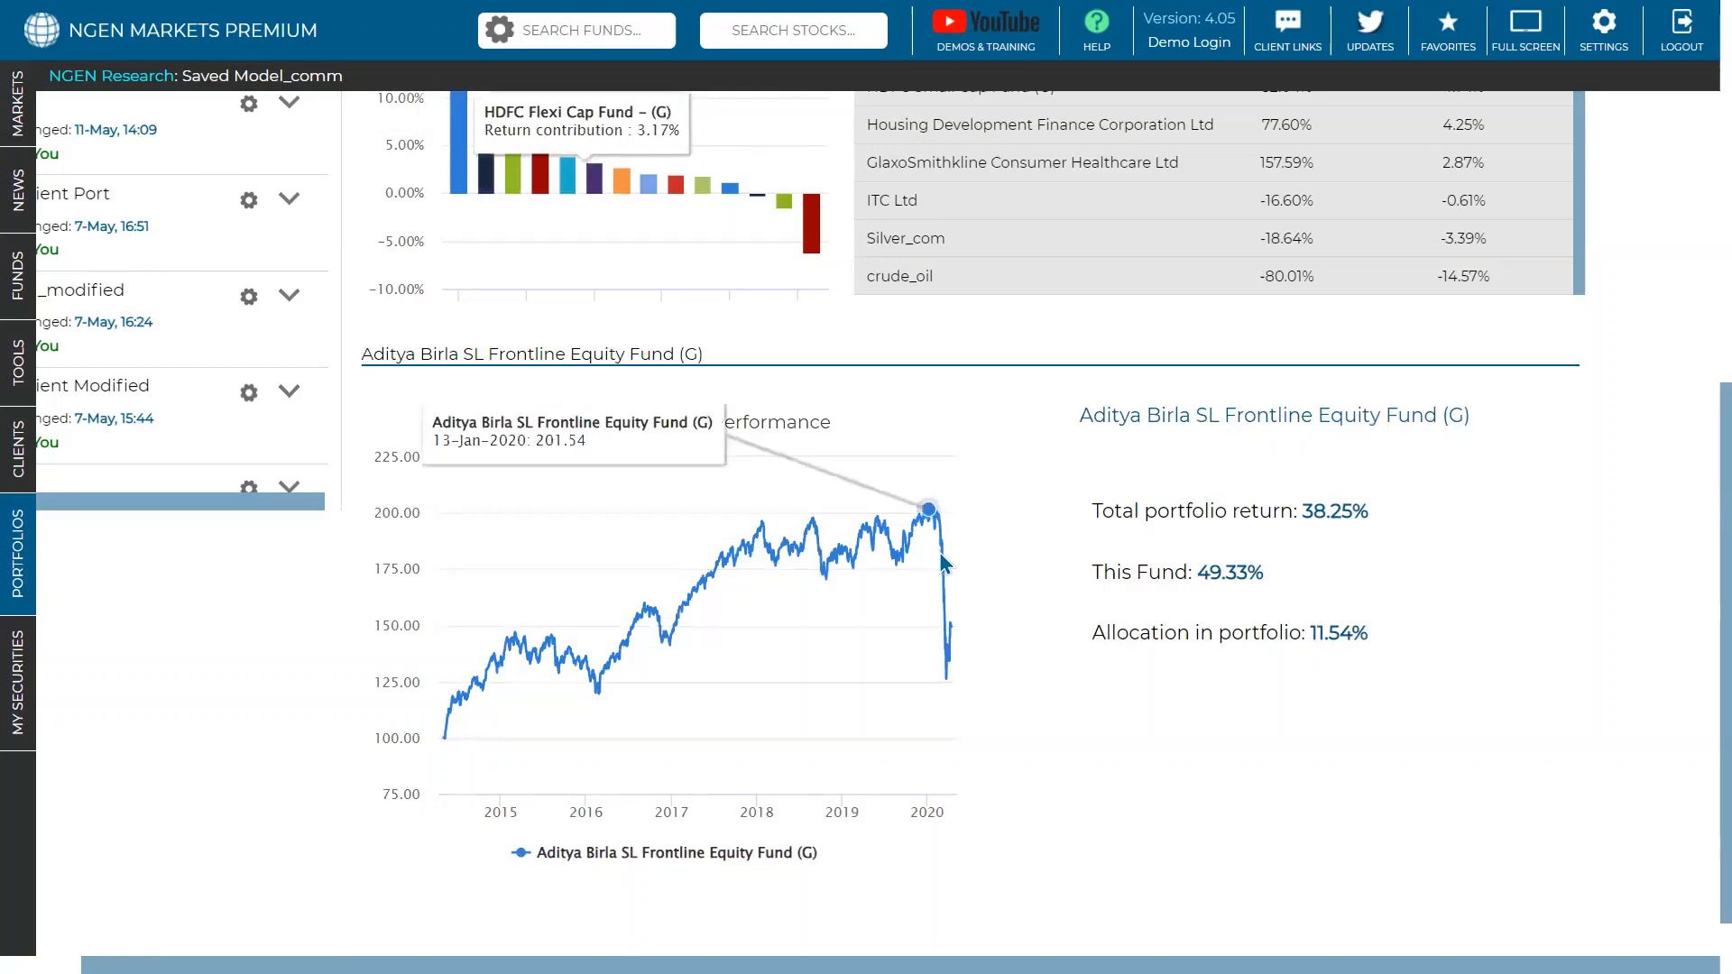
{"action": "scroll", "coordinate": [1145, 543], "scroll_direction": "up", "scroll_amount": 8}
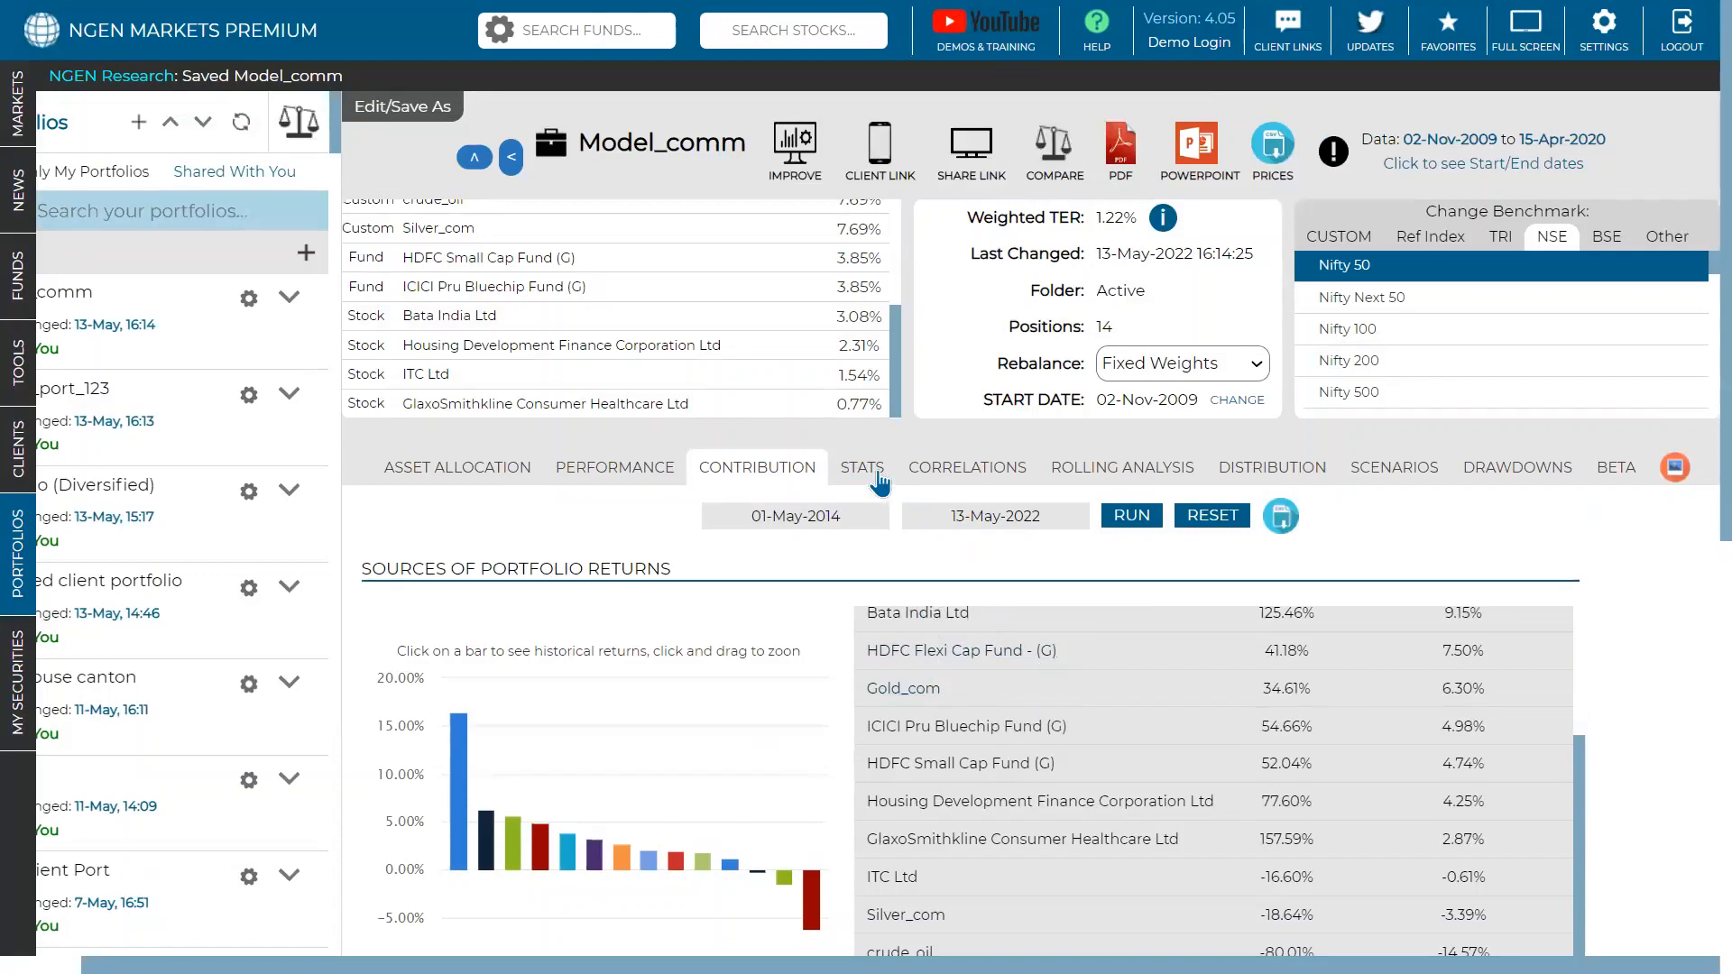
- Review the STATS holdings table, e.g. HDFC Flexi Cap at 22.19% volatility, 0.65 Sharpe
{"action": "left_click", "coordinate": [879, 483]}
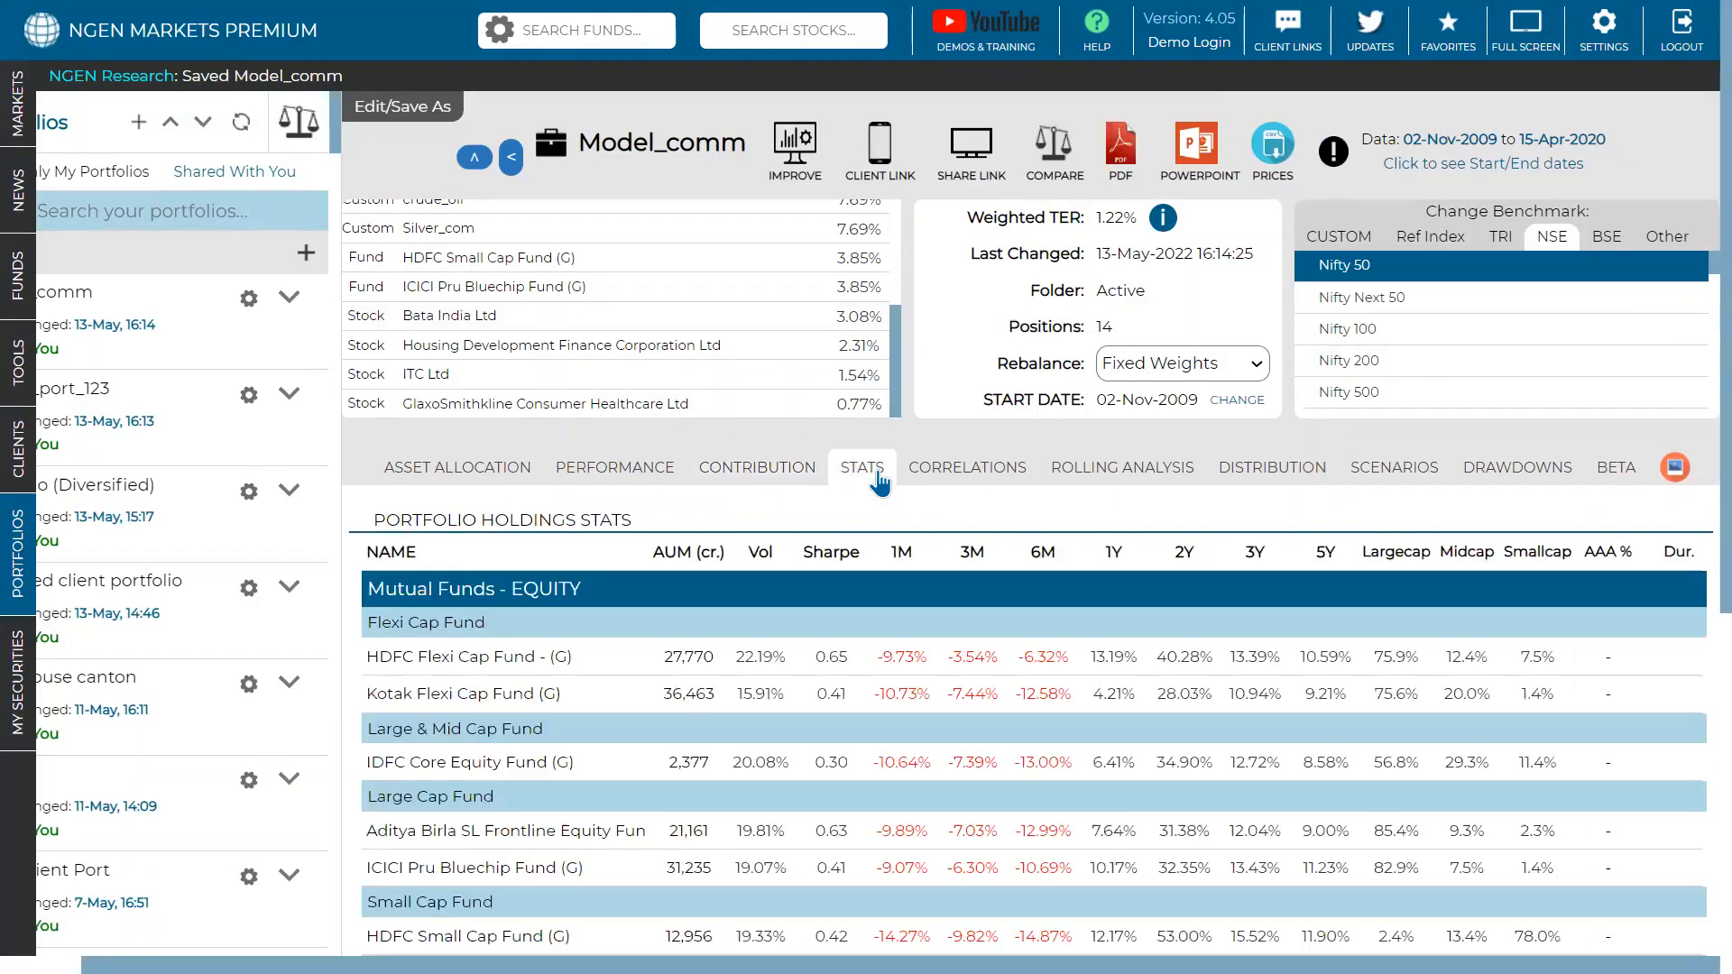
{"action": "scroll", "coordinate": [977, 512], "scroll_direction": "down", "scroll_amount": 3}
{"action": "scroll", "coordinate": [978, 517], "scroll_direction": "down", "scroll_amount": 3}
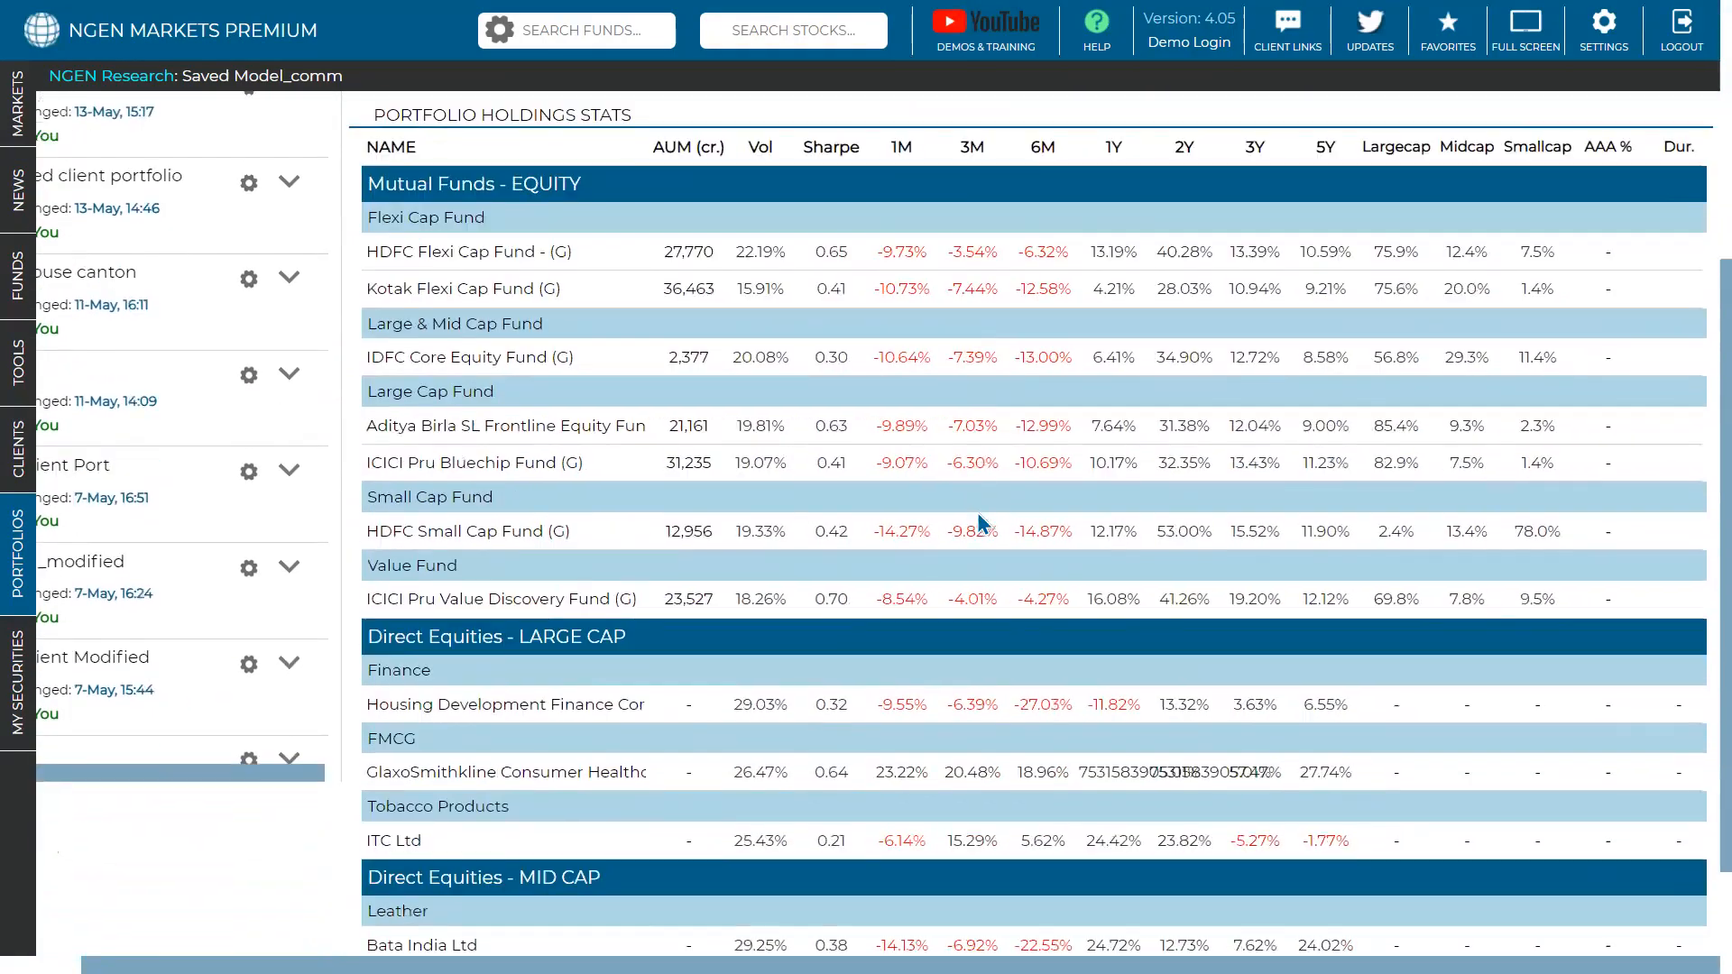
{"action": "scroll", "coordinate": [979, 516], "scroll_direction": "up", "scroll_amount": 3}
{"action": "scroll", "coordinate": [977, 512], "scroll_direction": "down", "scroll_amount": 3}
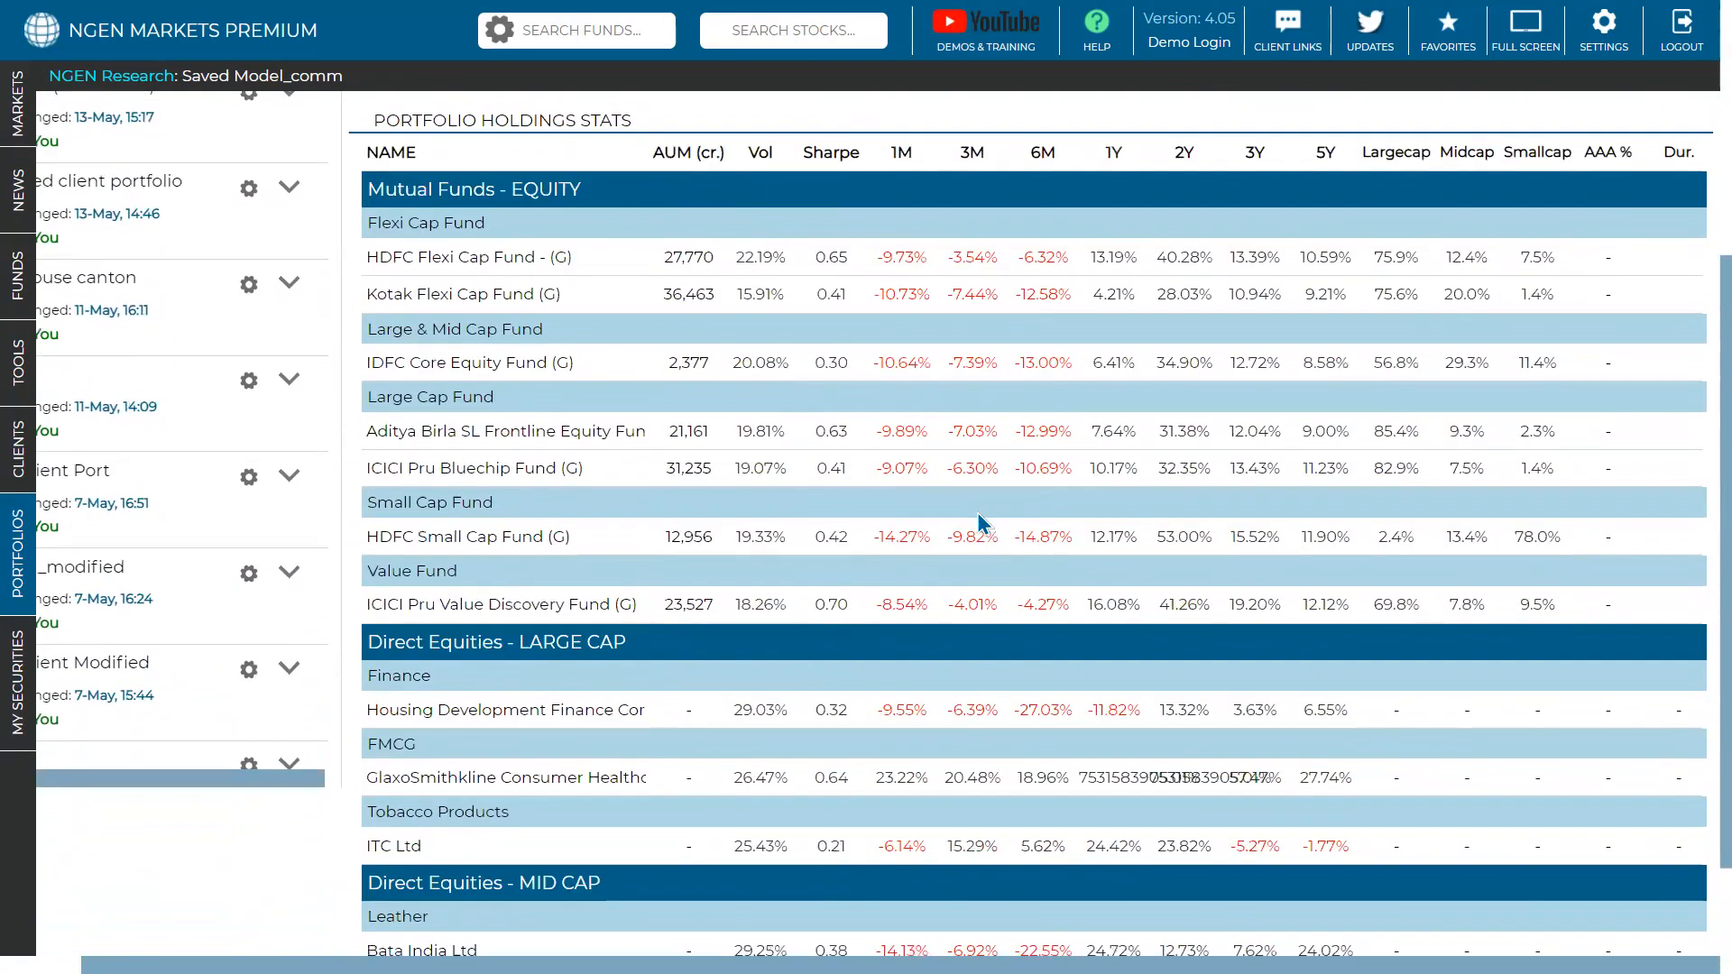
{"action": "scroll", "coordinate": [976, 512], "scroll_direction": "up", "scroll_amount": 2}
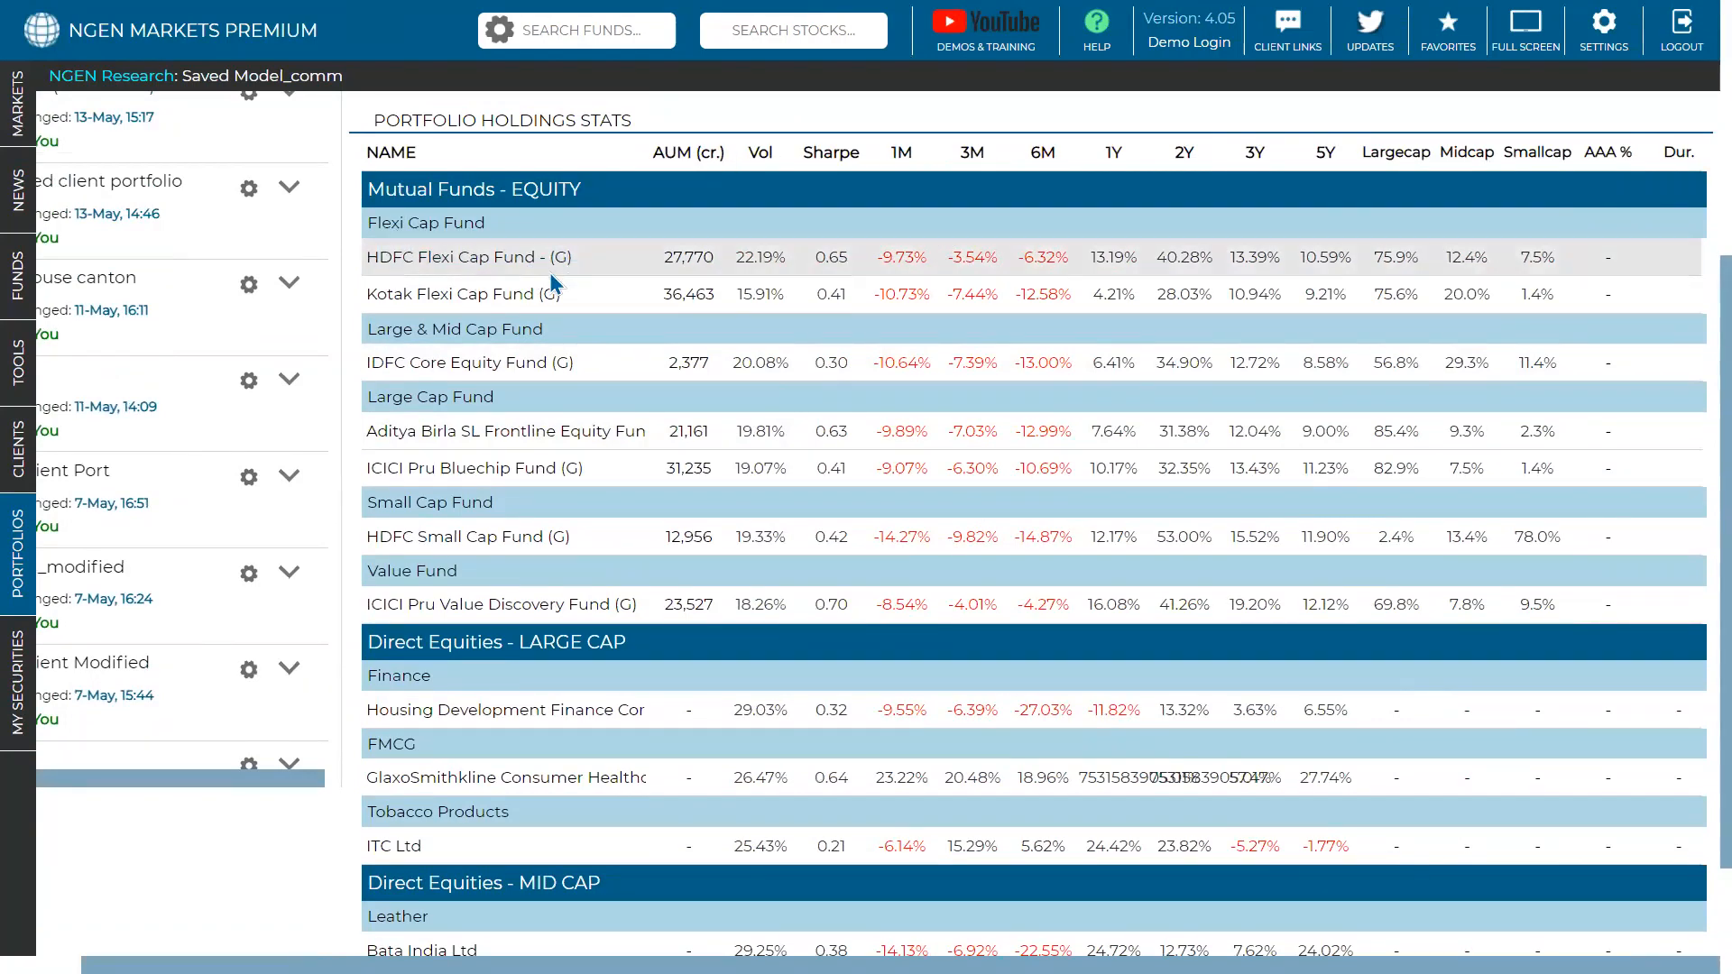
{"action": "scroll", "coordinate": [816, 663], "scroll_direction": "down", "scroll_amount": 2}
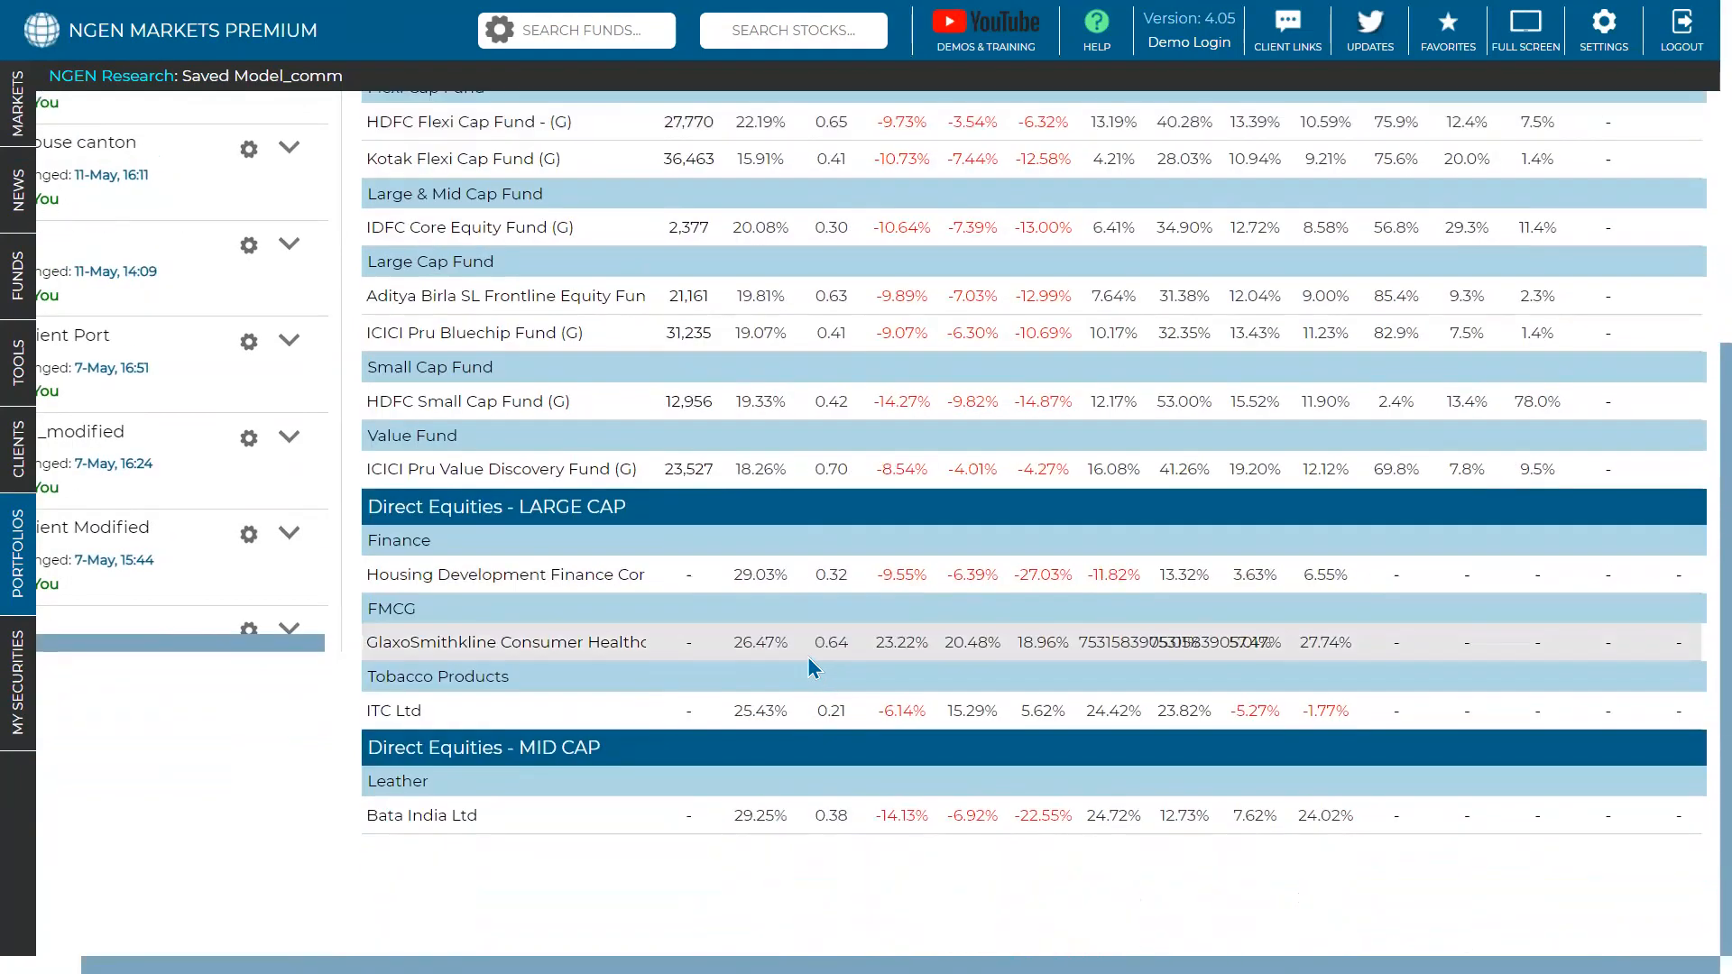
{"action": "scroll", "coordinate": [727, 384], "scroll_direction": "up", "scroll_amount": 2}
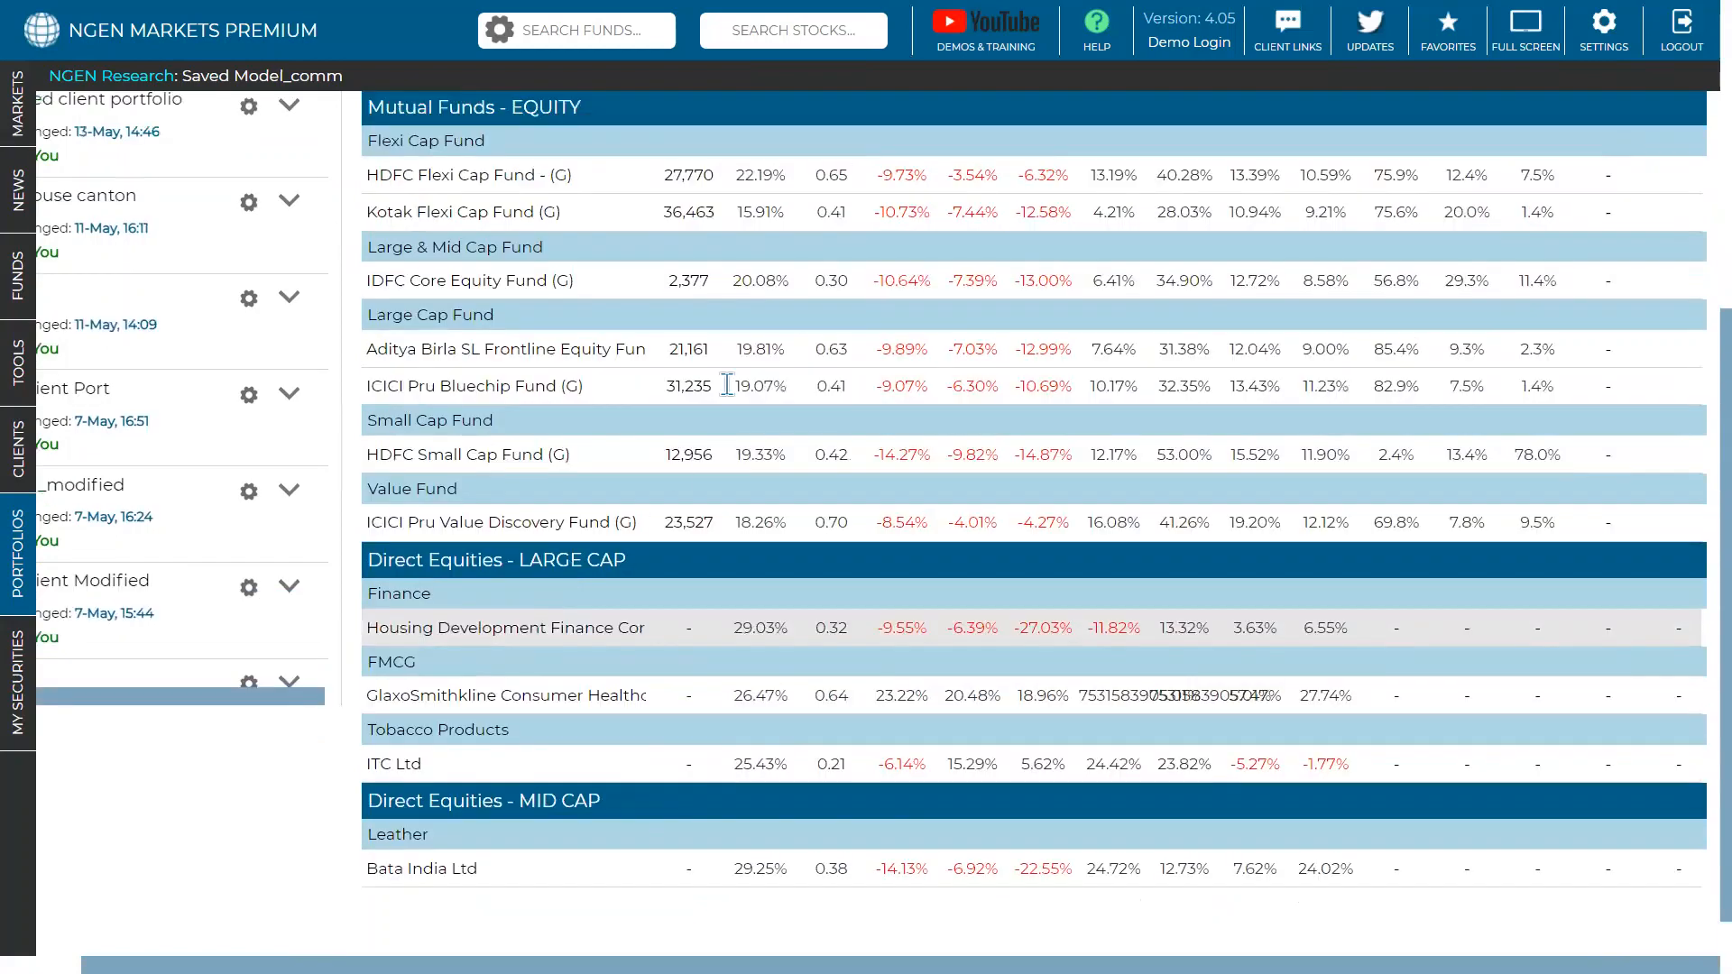
{"action": "scroll", "coordinate": [961, 501], "scroll_direction": "up", "scroll_amount": 2}
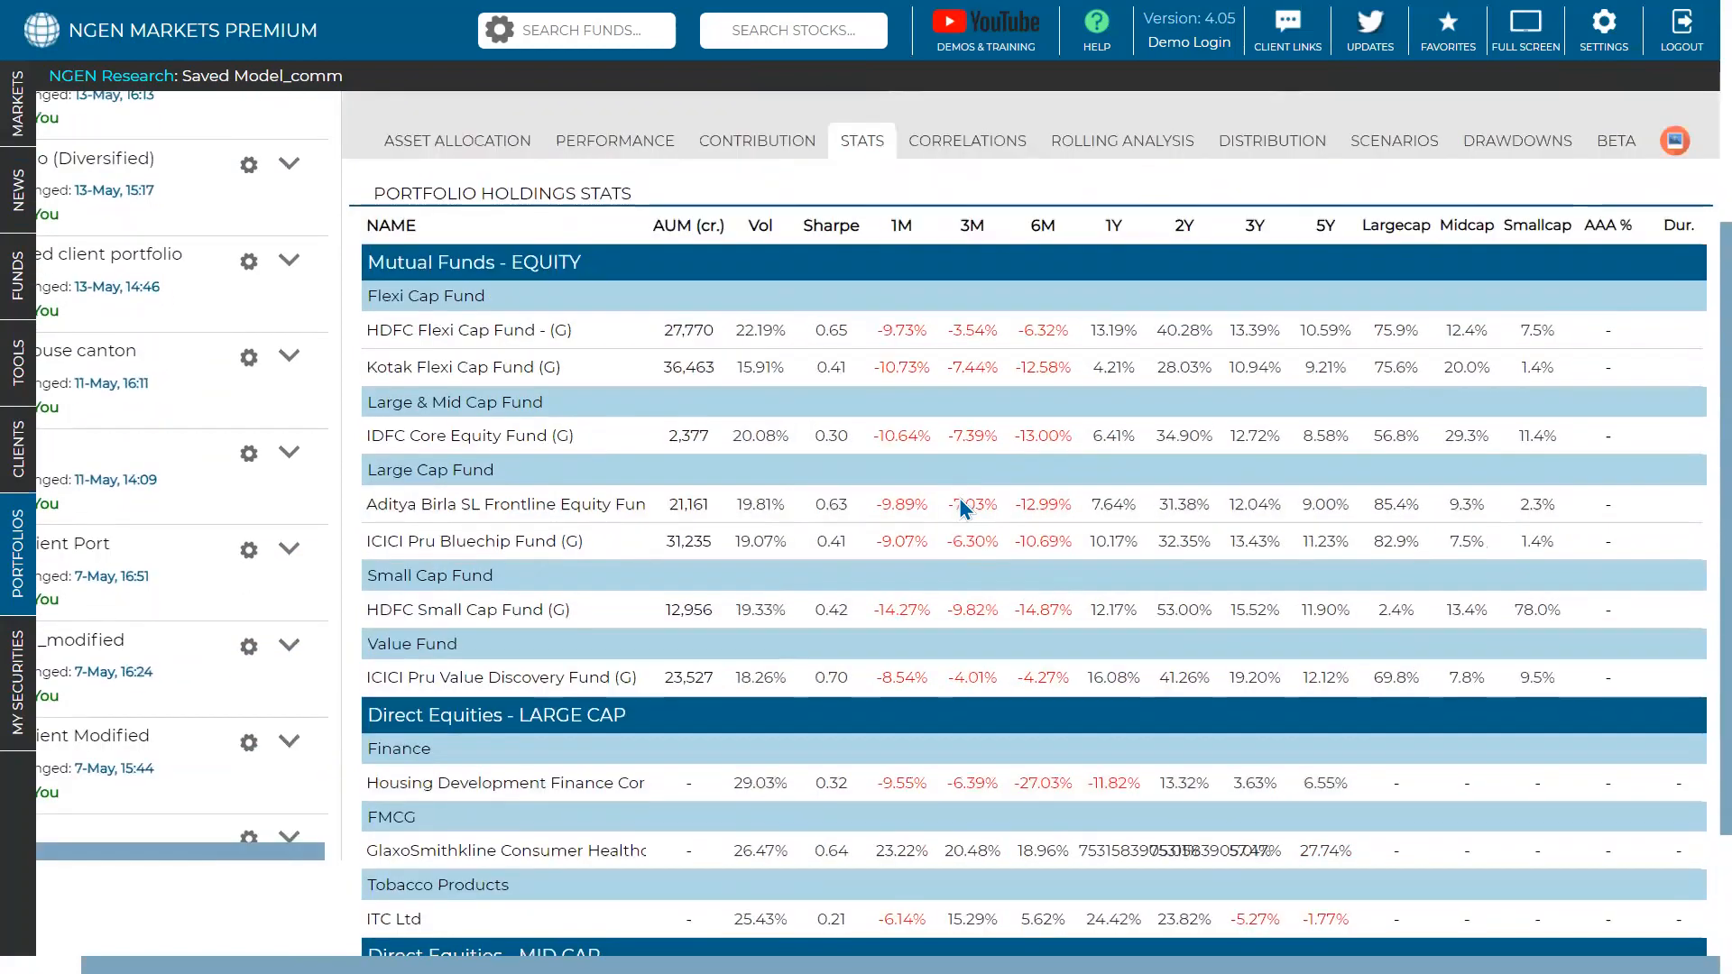
- Show the holdings correlation matrix (Gold_com–Silver_com 0.81) and bring up the Start Date calendar
{"action": "left_click", "coordinate": [992, 202]}
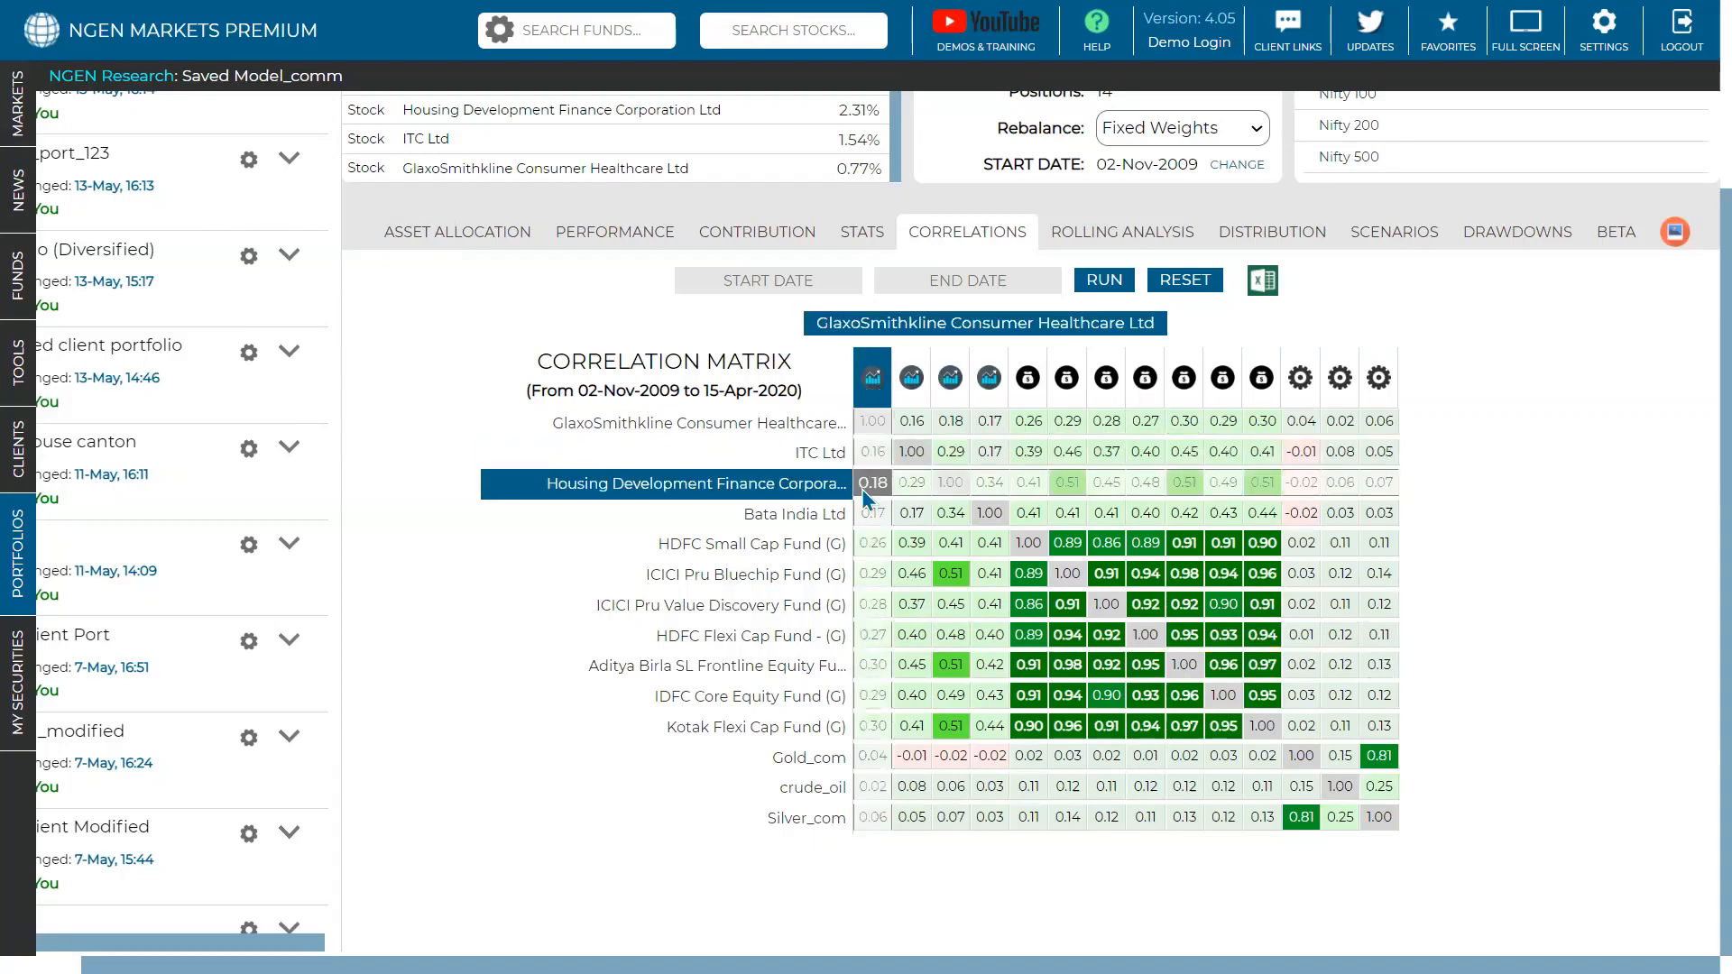
{"action": "left_click", "coordinate": [791, 285]}
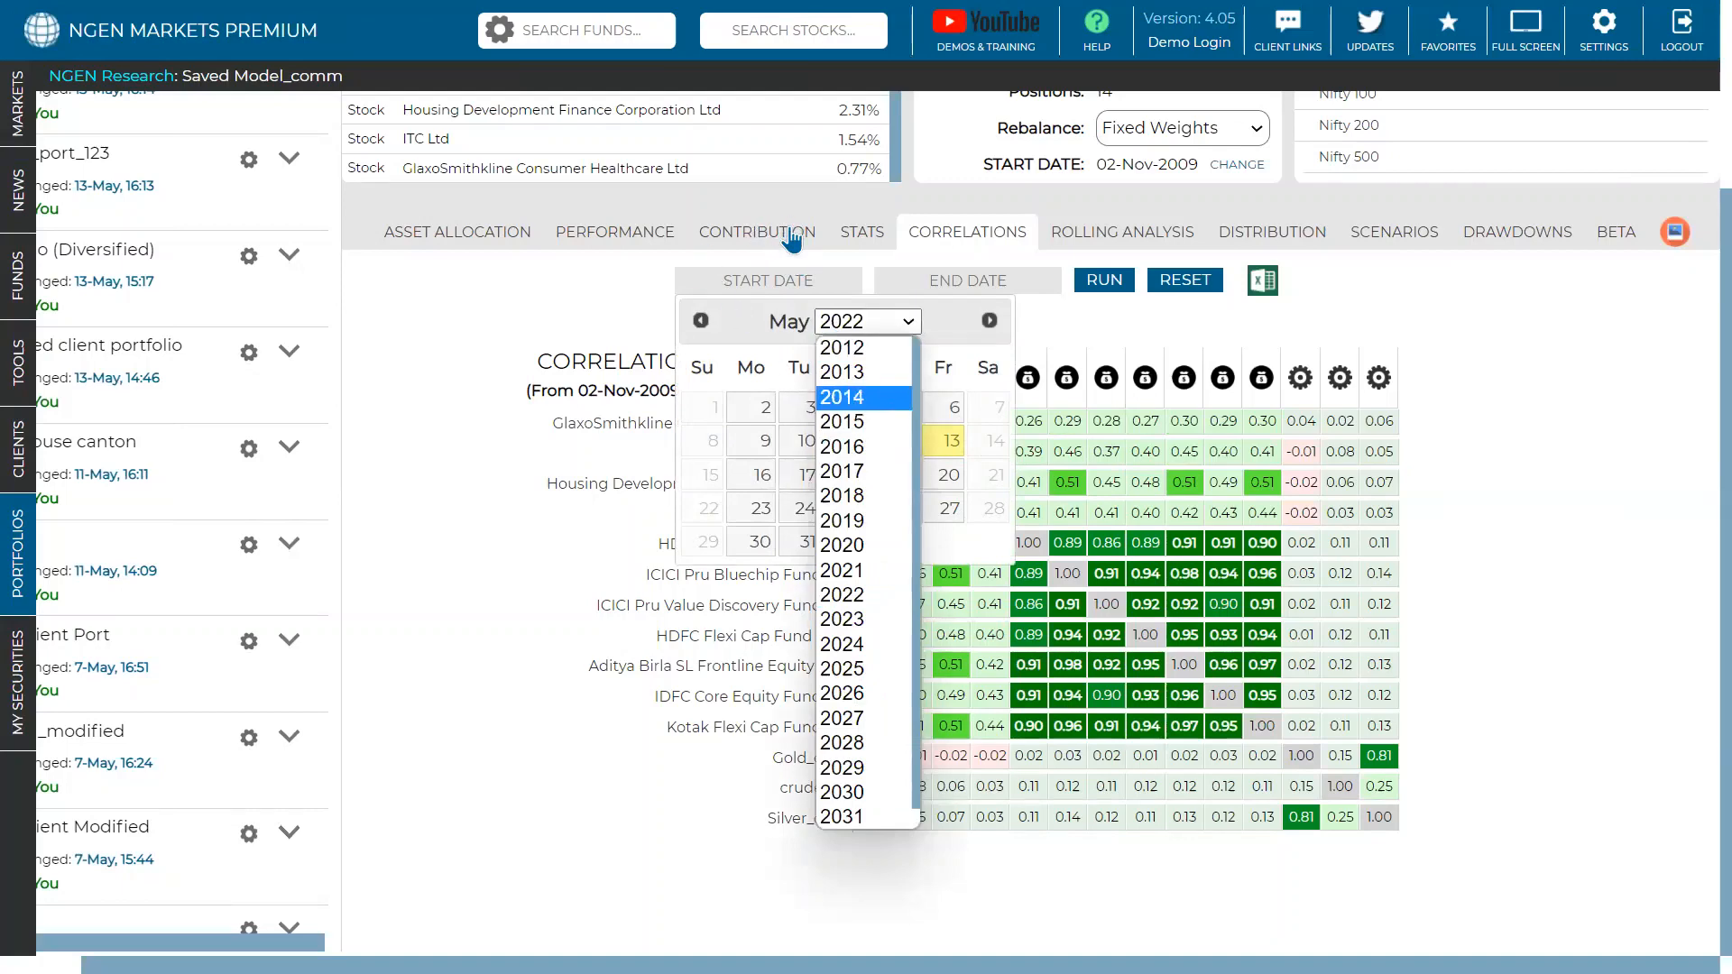
- Recompute correlations for 01-May-2014 to 13-May-2022, then switch to the rolling returns analysis
{"action": "left_click", "coordinate": [860, 398]}
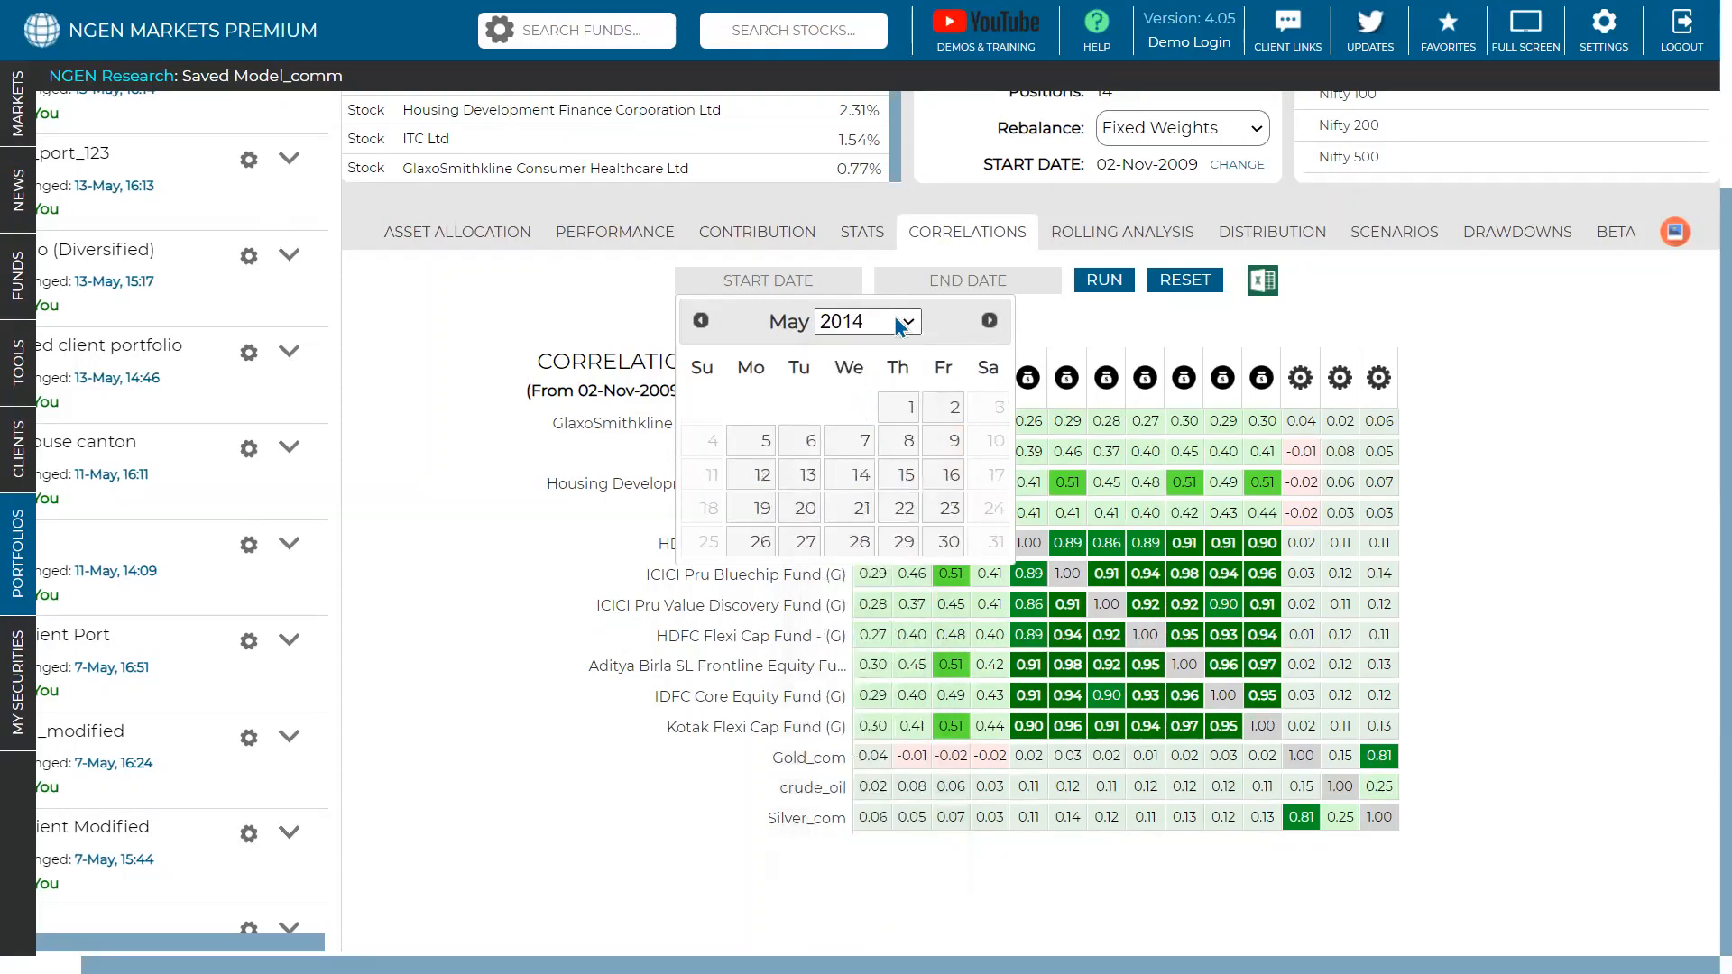
{"action": "left_click", "coordinate": [902, 407]}
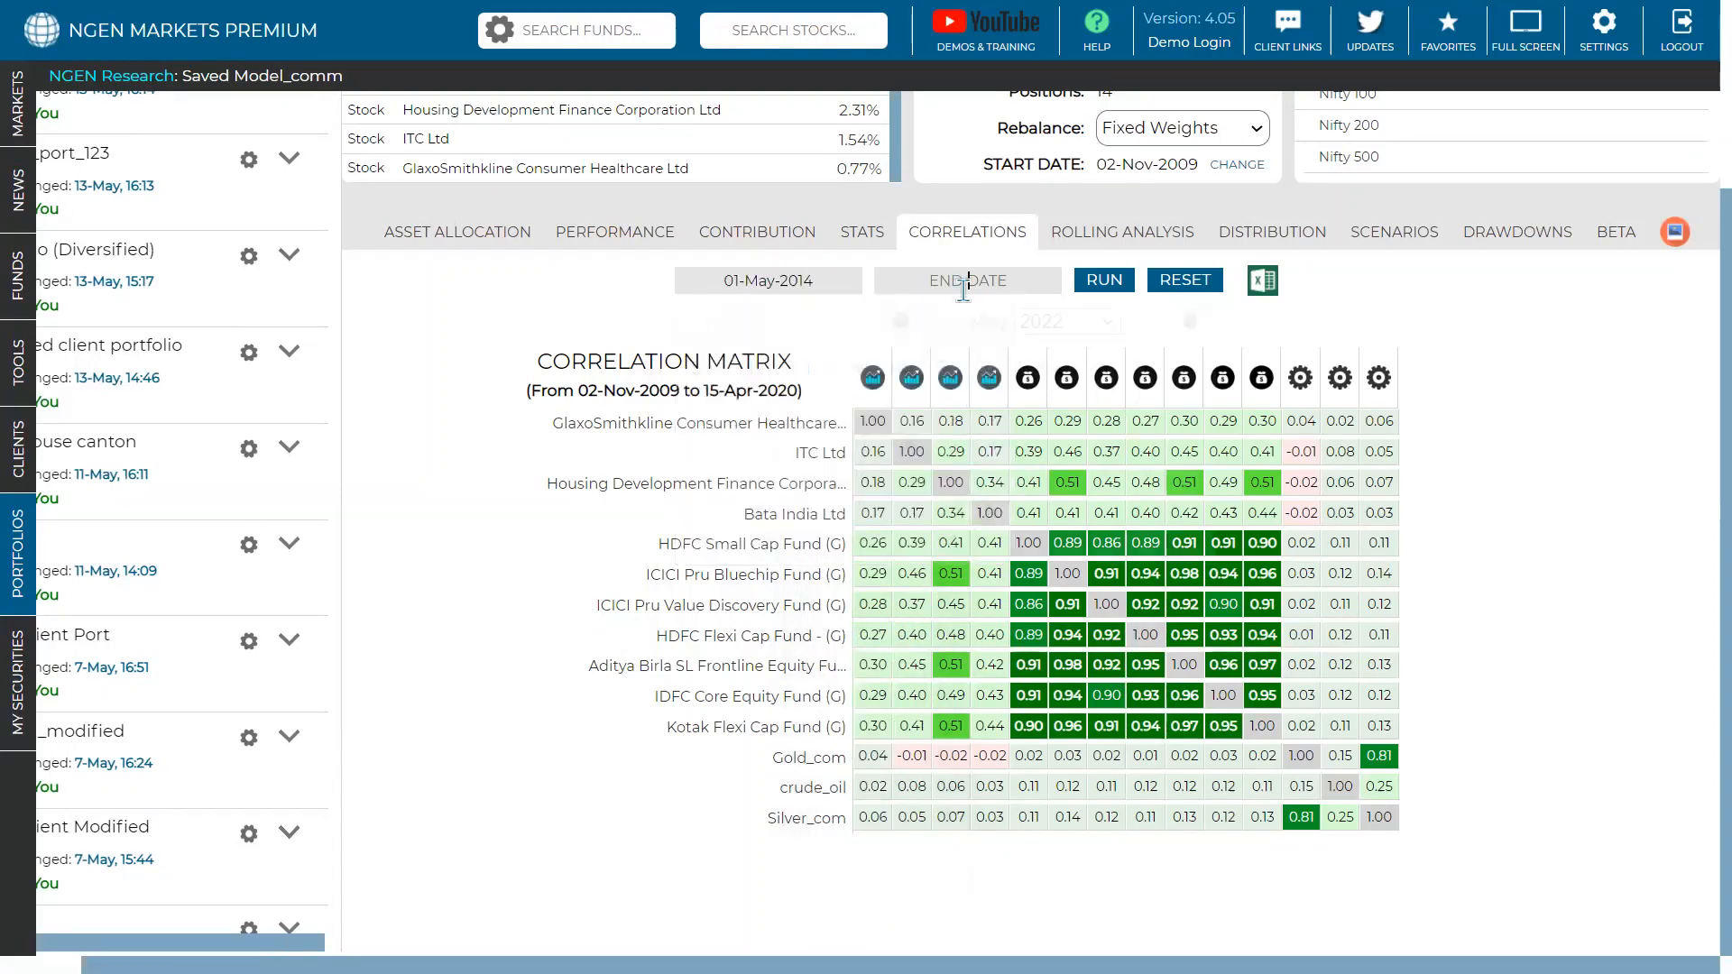
{"action": "left_click", "coordinate": [1018, 285]}
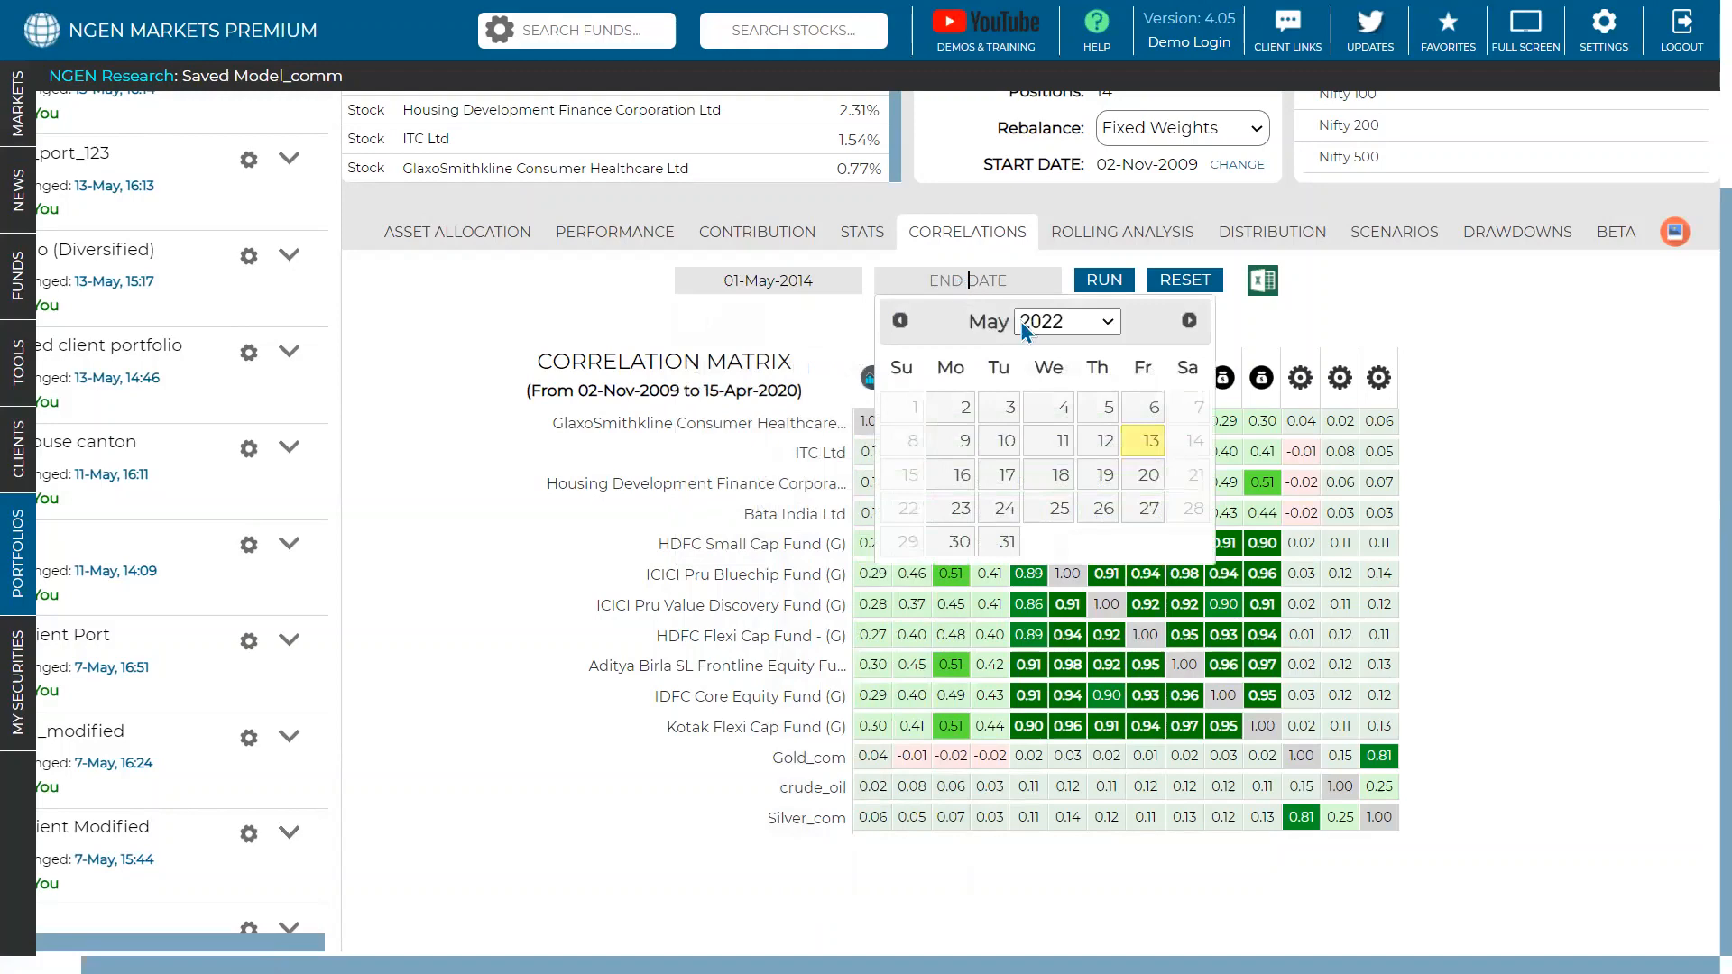
{"action": "left_click", "coordinate": [1137, 441]}
{"action": "left_click", "coordinate": [1104, 281]}
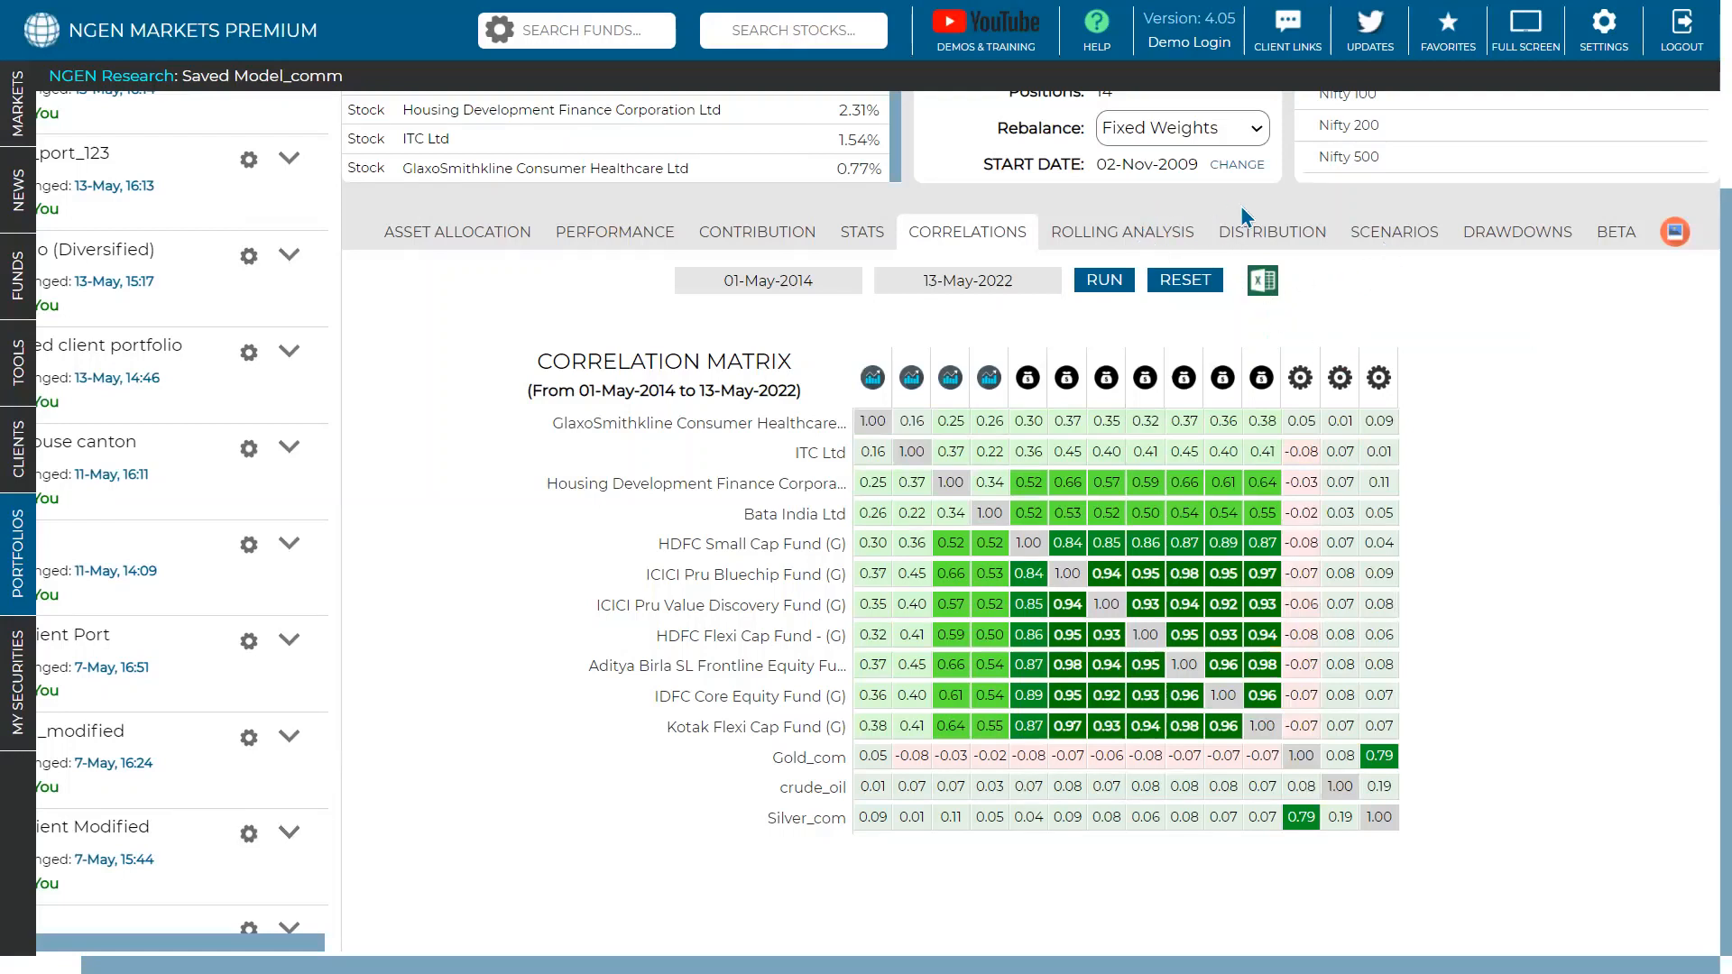
{"action": "left_click", "coordinate": [1134, 240]}
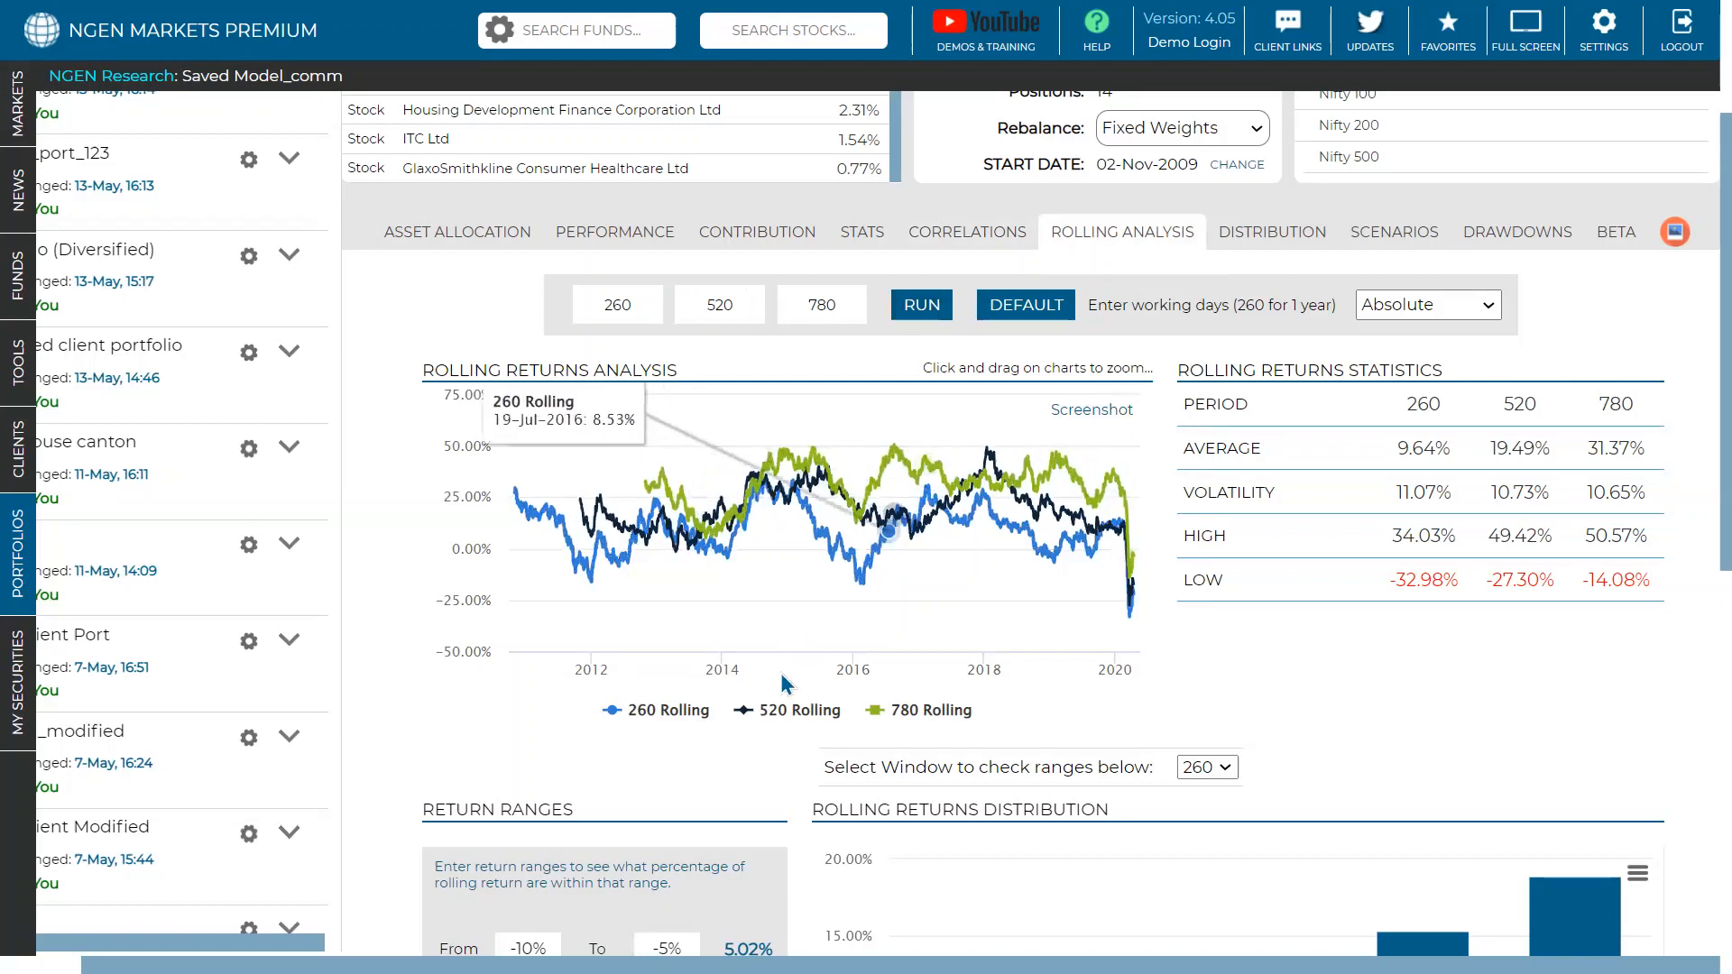
- Hide the 520 and 780 rolling lines, select the 260-day average, high and low values, then show asset allocation
{"action": "left_click", "coordinate": [793, 709]}
{"action": "left_click", "coordinate": [904, 711]}
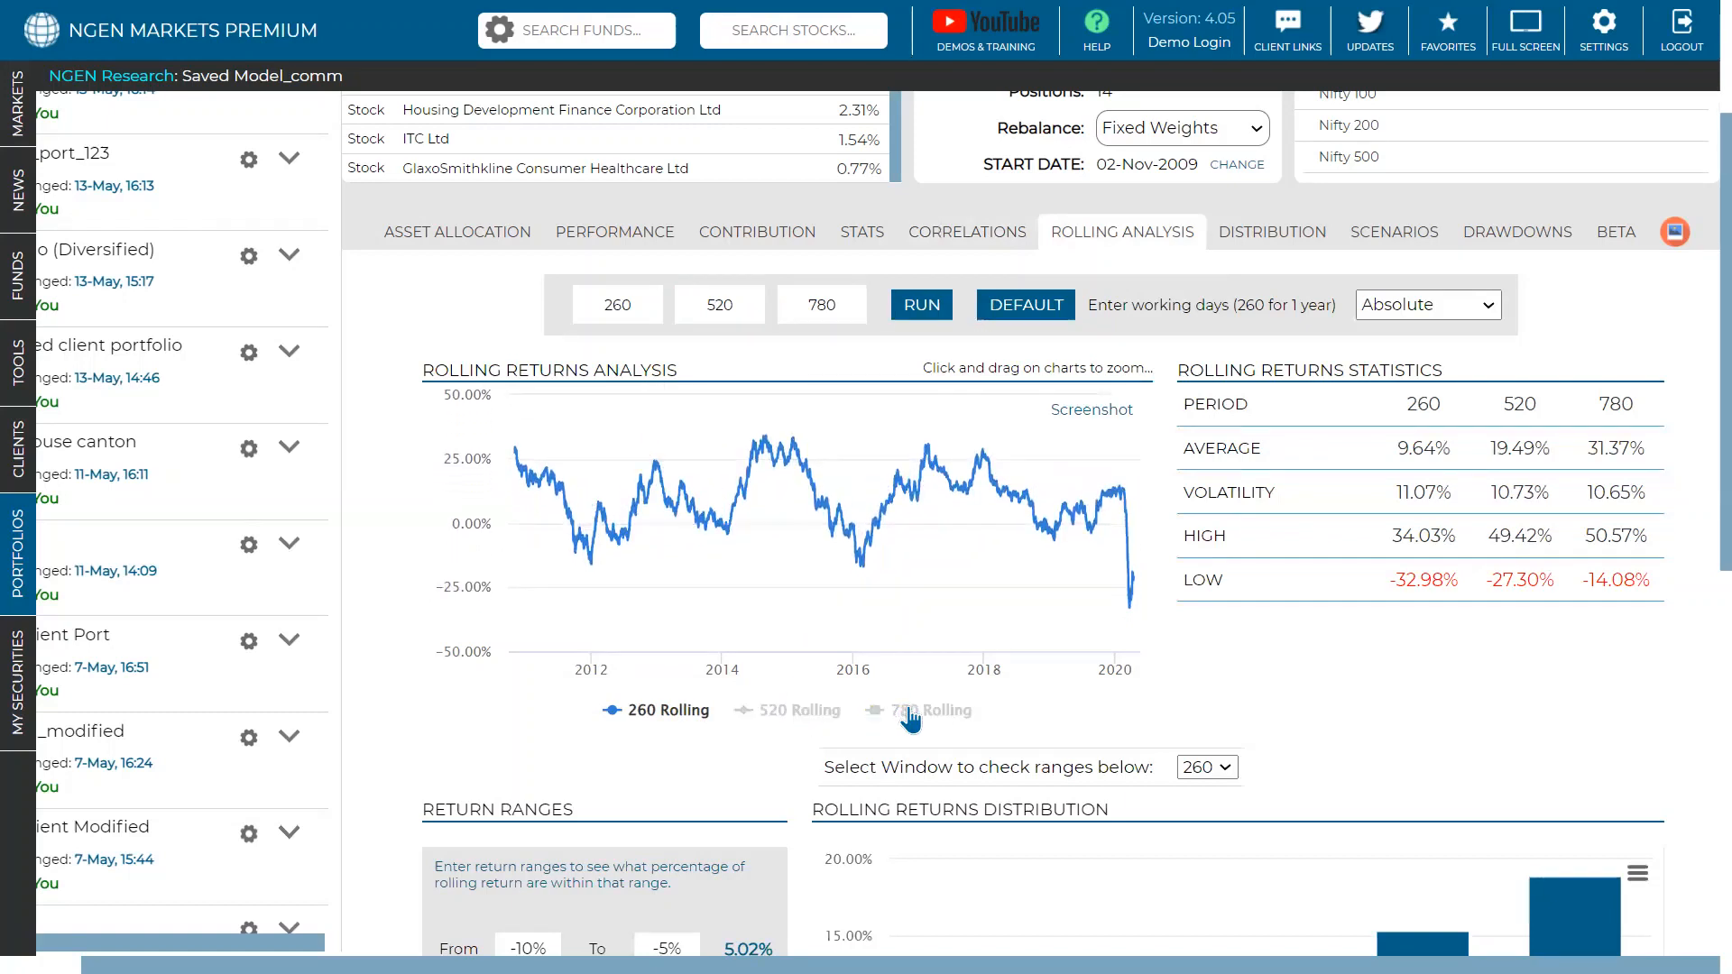
{"action": "triple_click", "coordinate": [1409, 448]}
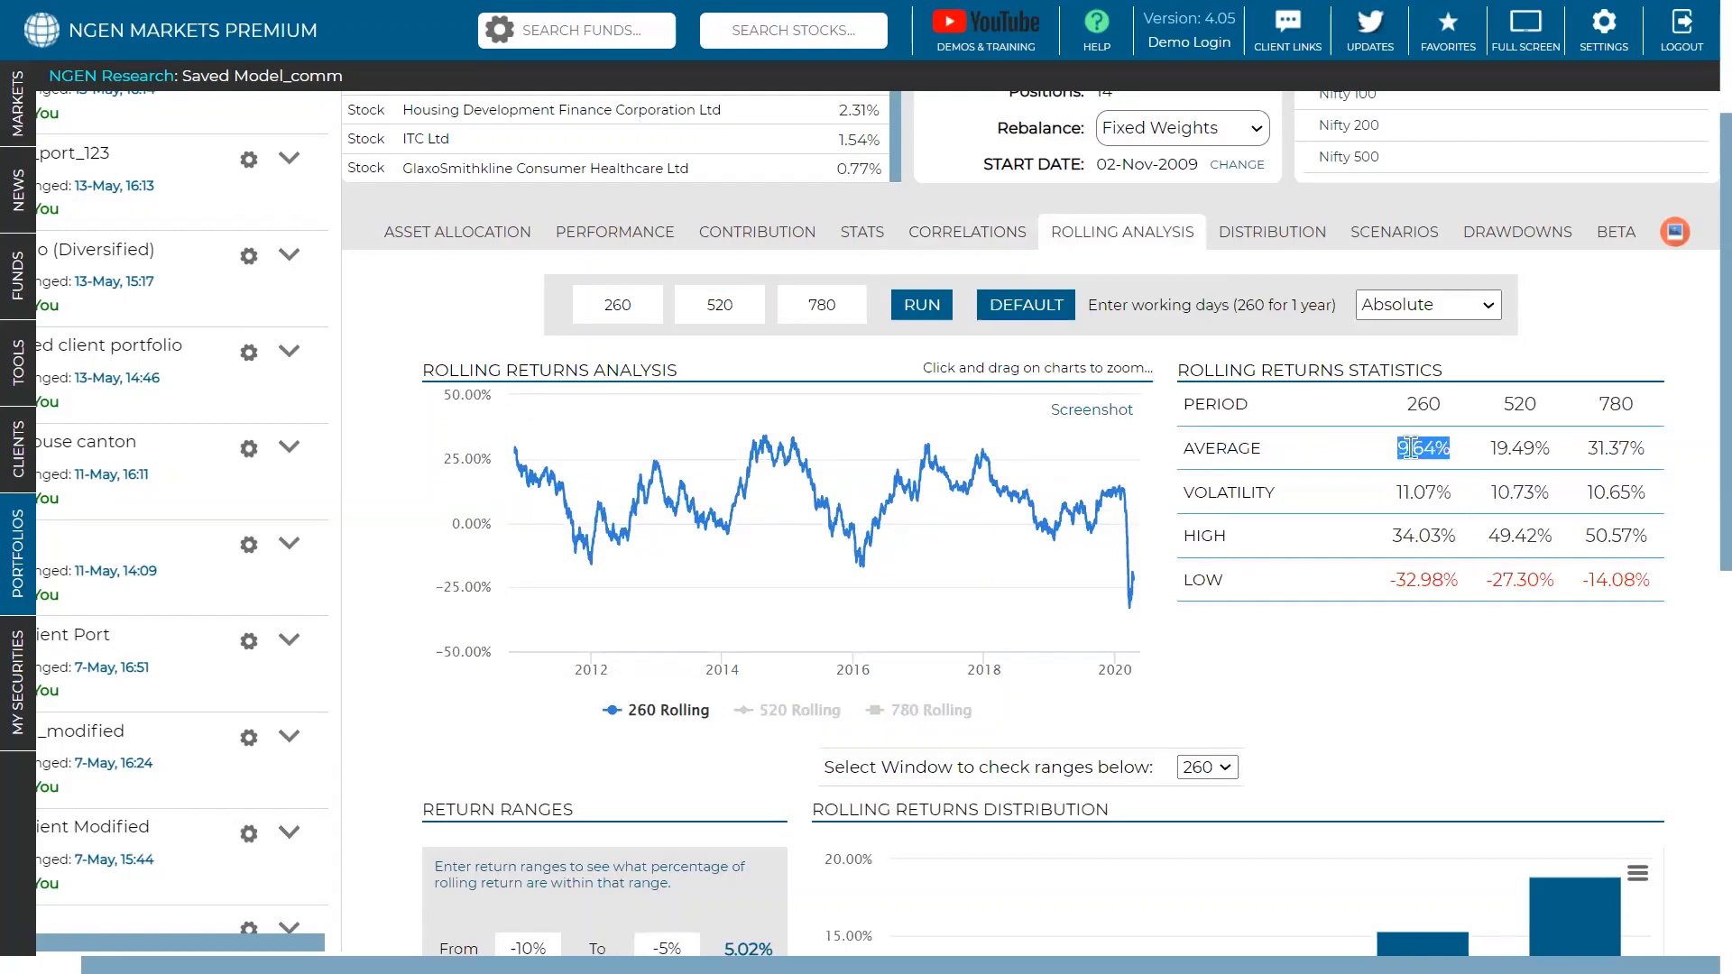
{"action": "double_click", "coordinate": [620, 307]}
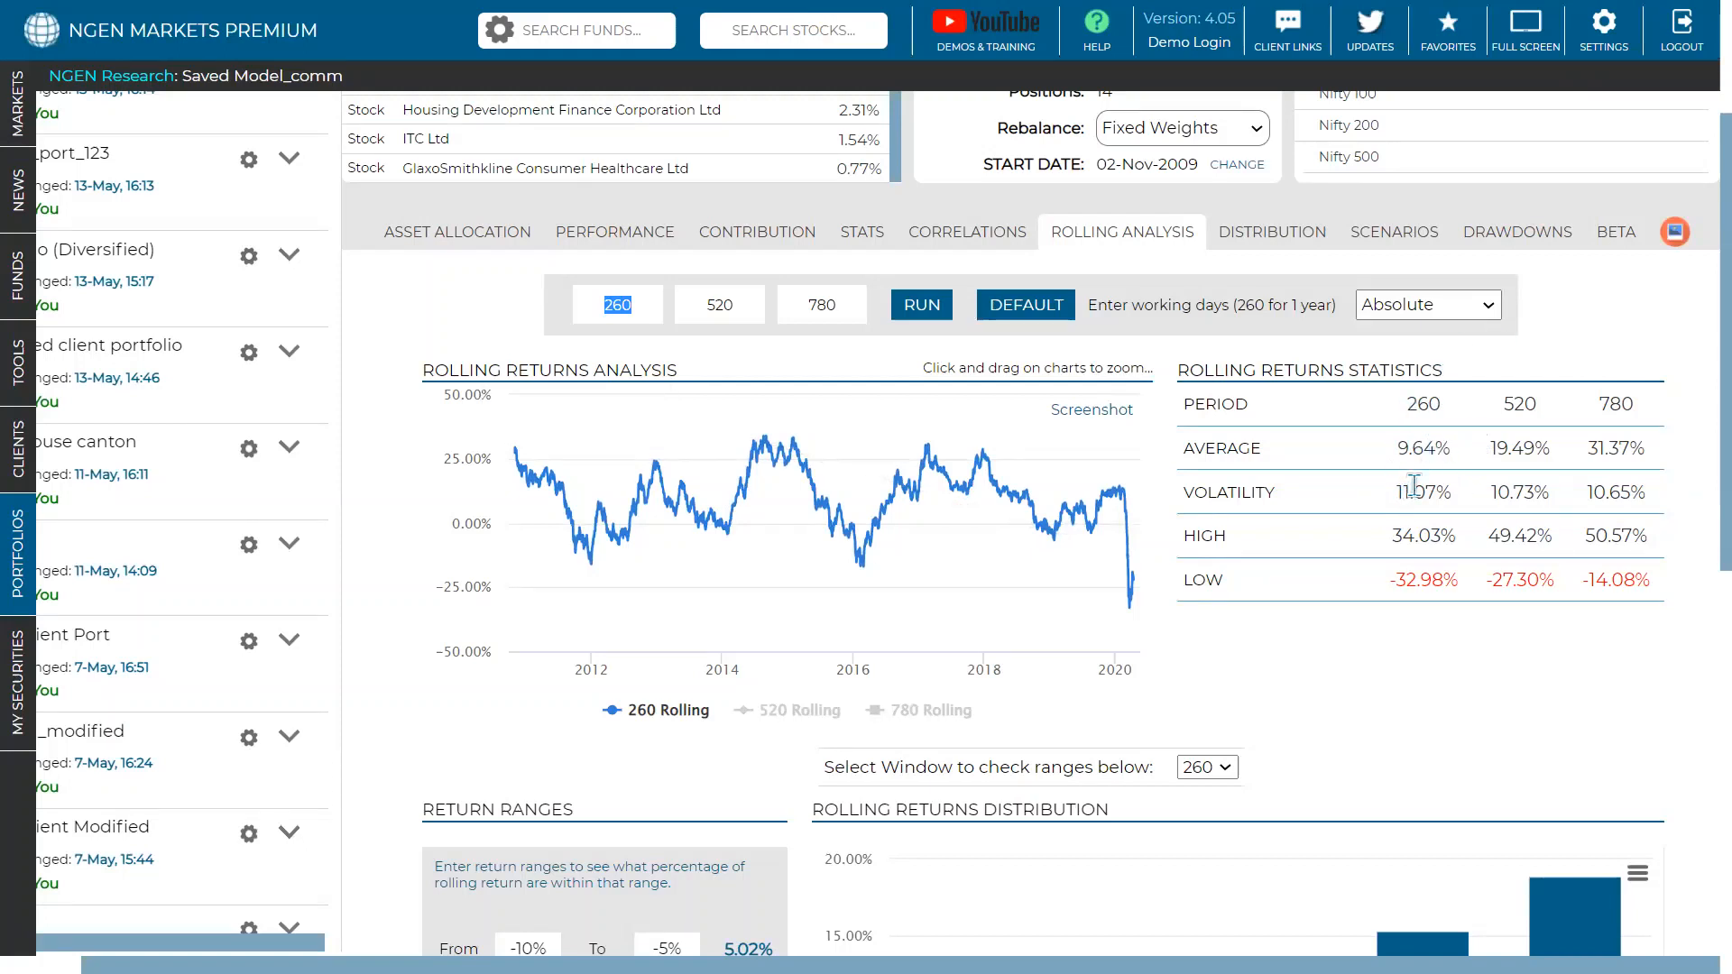
{"action": "double_click", "coordinate": [1421, 541]}
{"action": "triple_click", "coordinate": [1434, 580]}
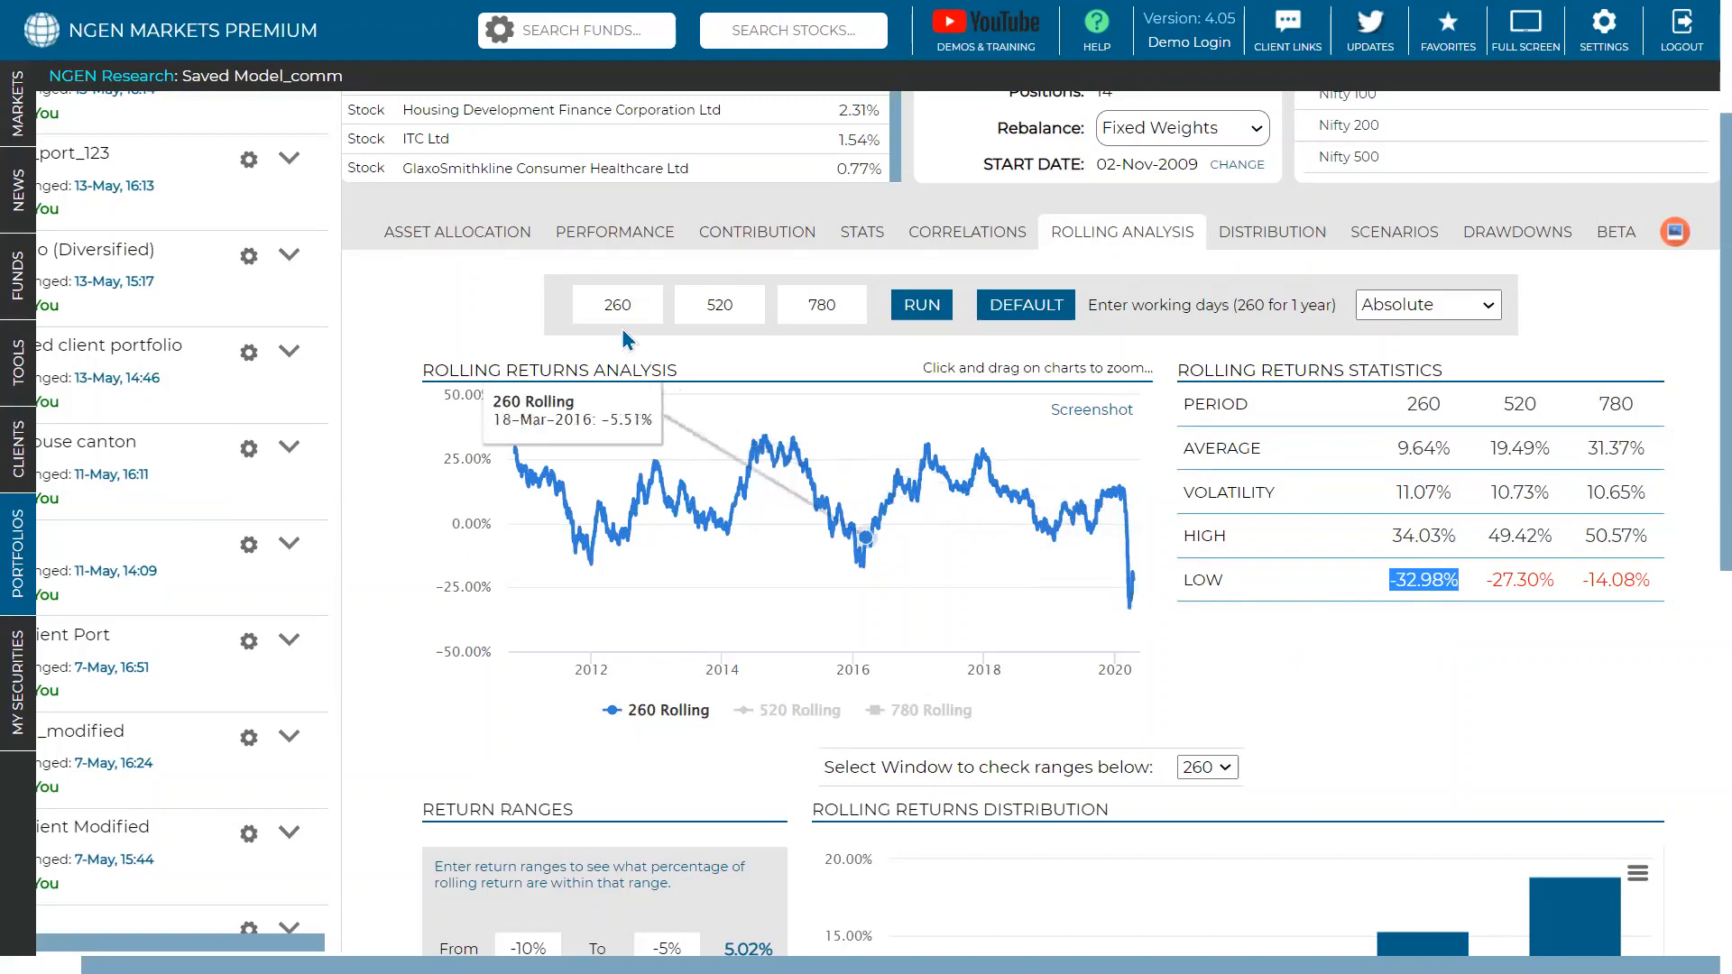
{"action": "left_click", "coordinate": [455, 240]}
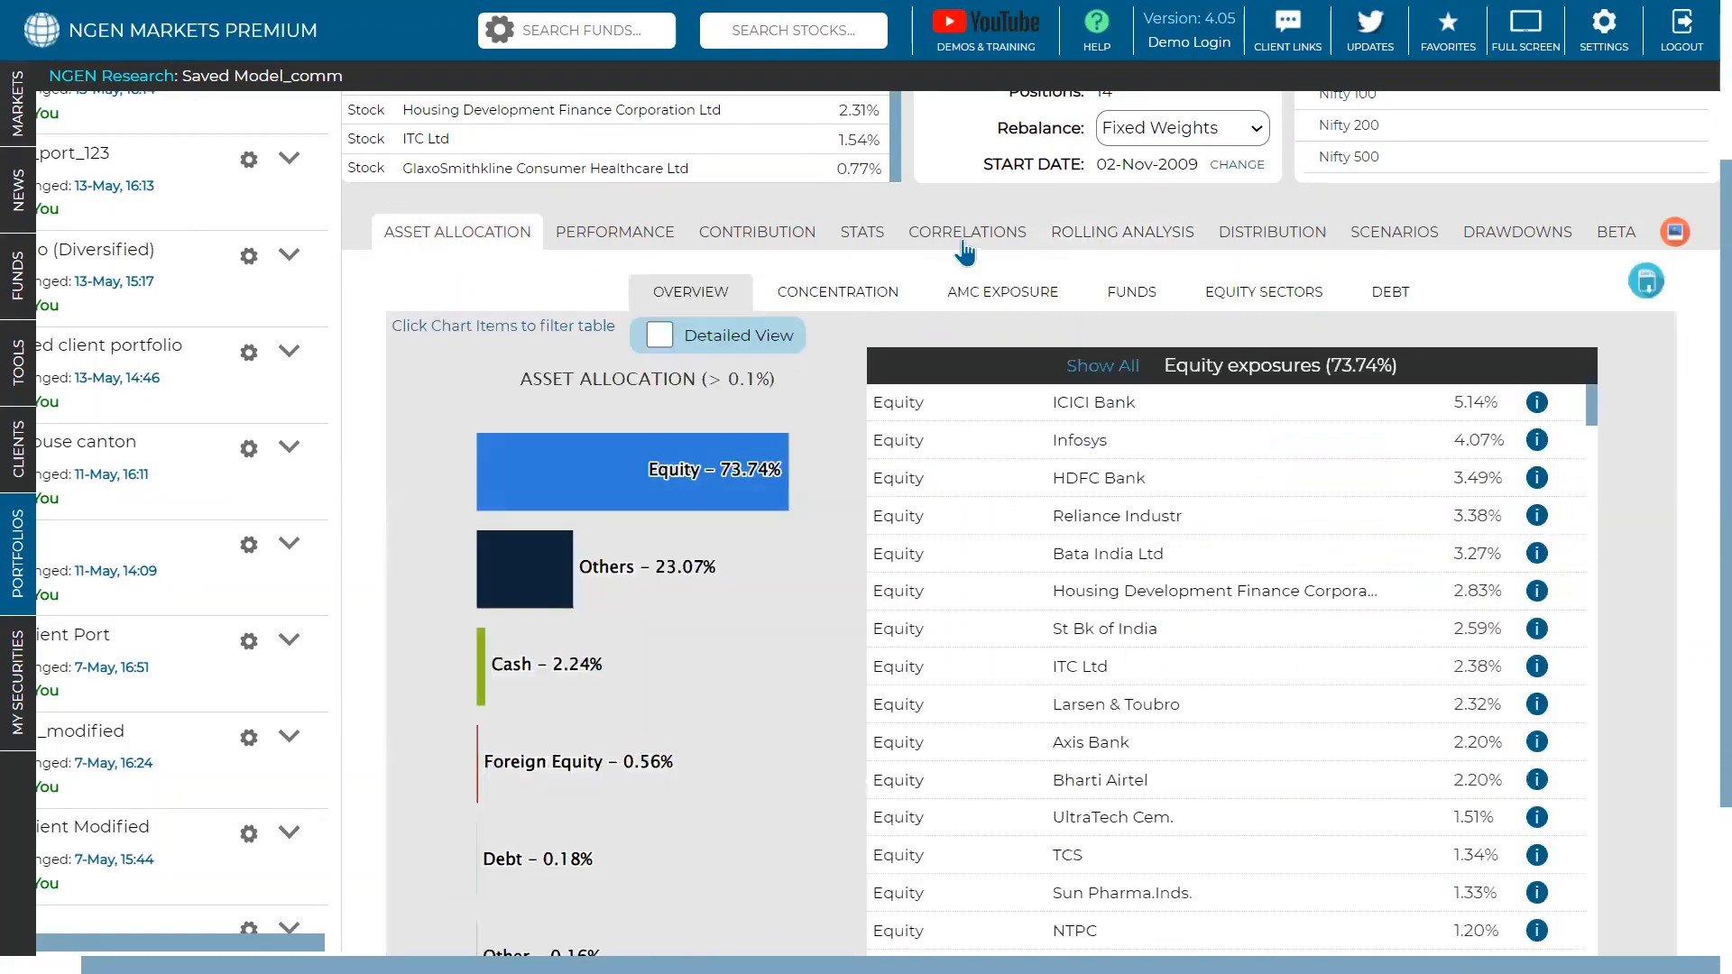
{"action": "scroll", "coordinate": [960, 257], "scroll_direction": "up", "scroll_amount": 3}
{"action": "scroll", "coordinate": [448, 282], "scroll_direction": "up", "scroll_amount": 4}
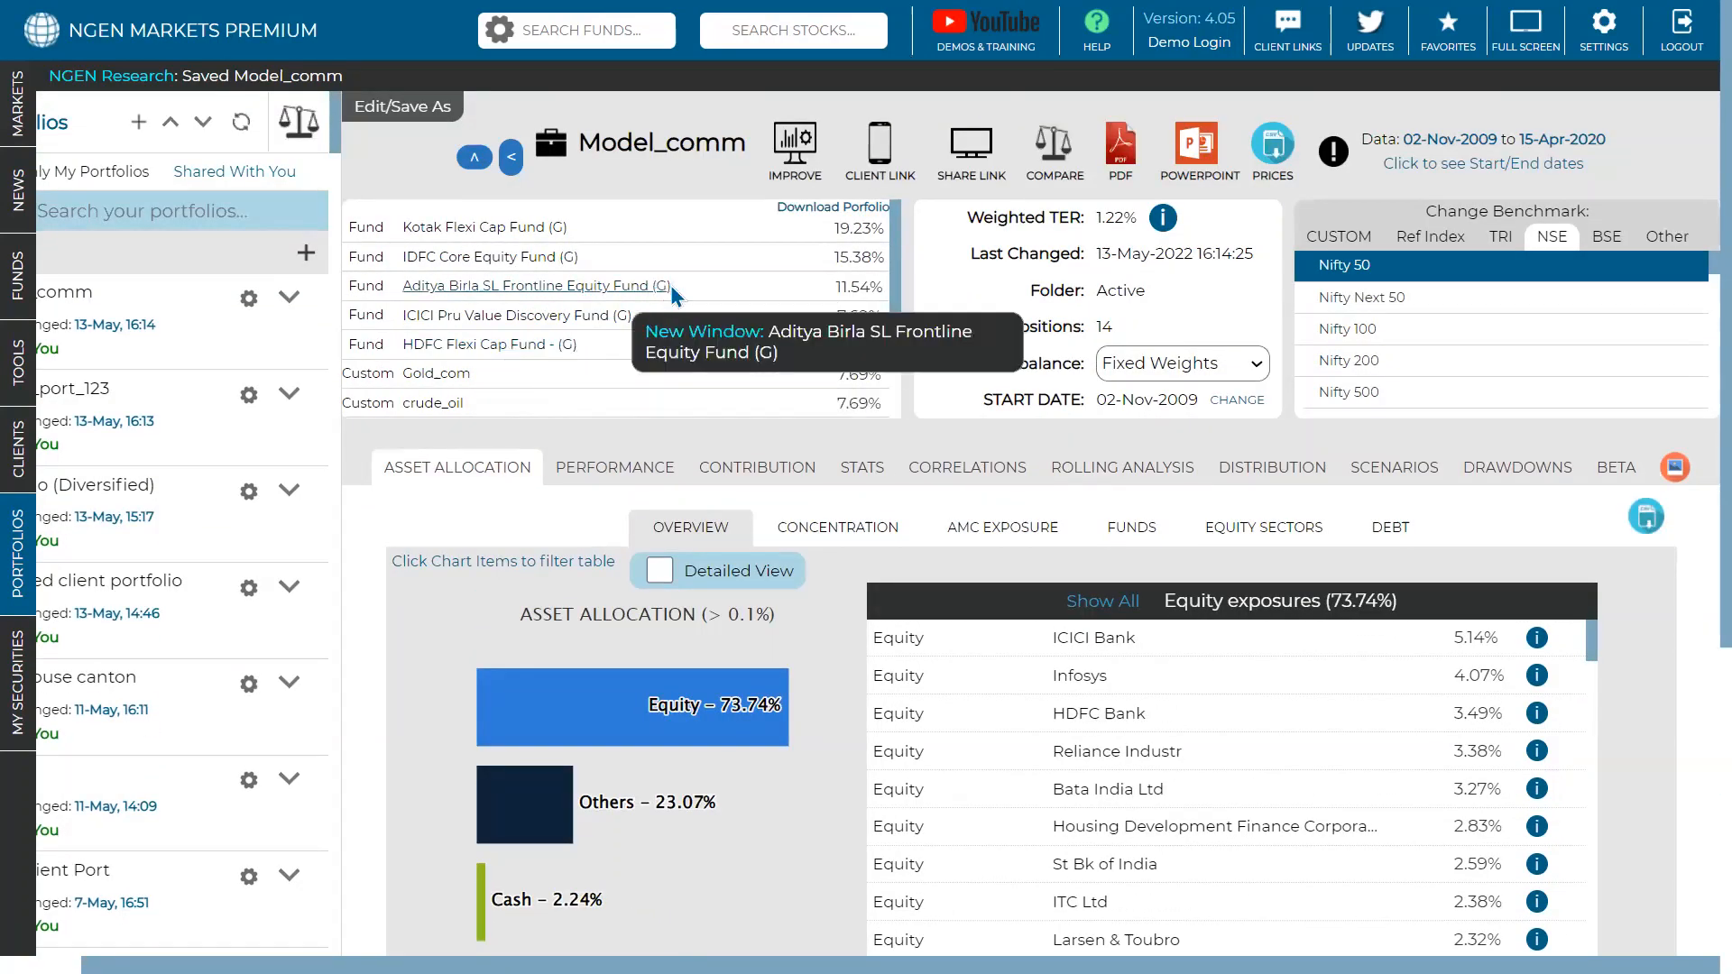
{"action": "left_click", "coordinate": [1527, 469]}
{"action": "scroll", "coordinate": [1302, 590], "scroll_direction": "down", "scroll_amount": 2}
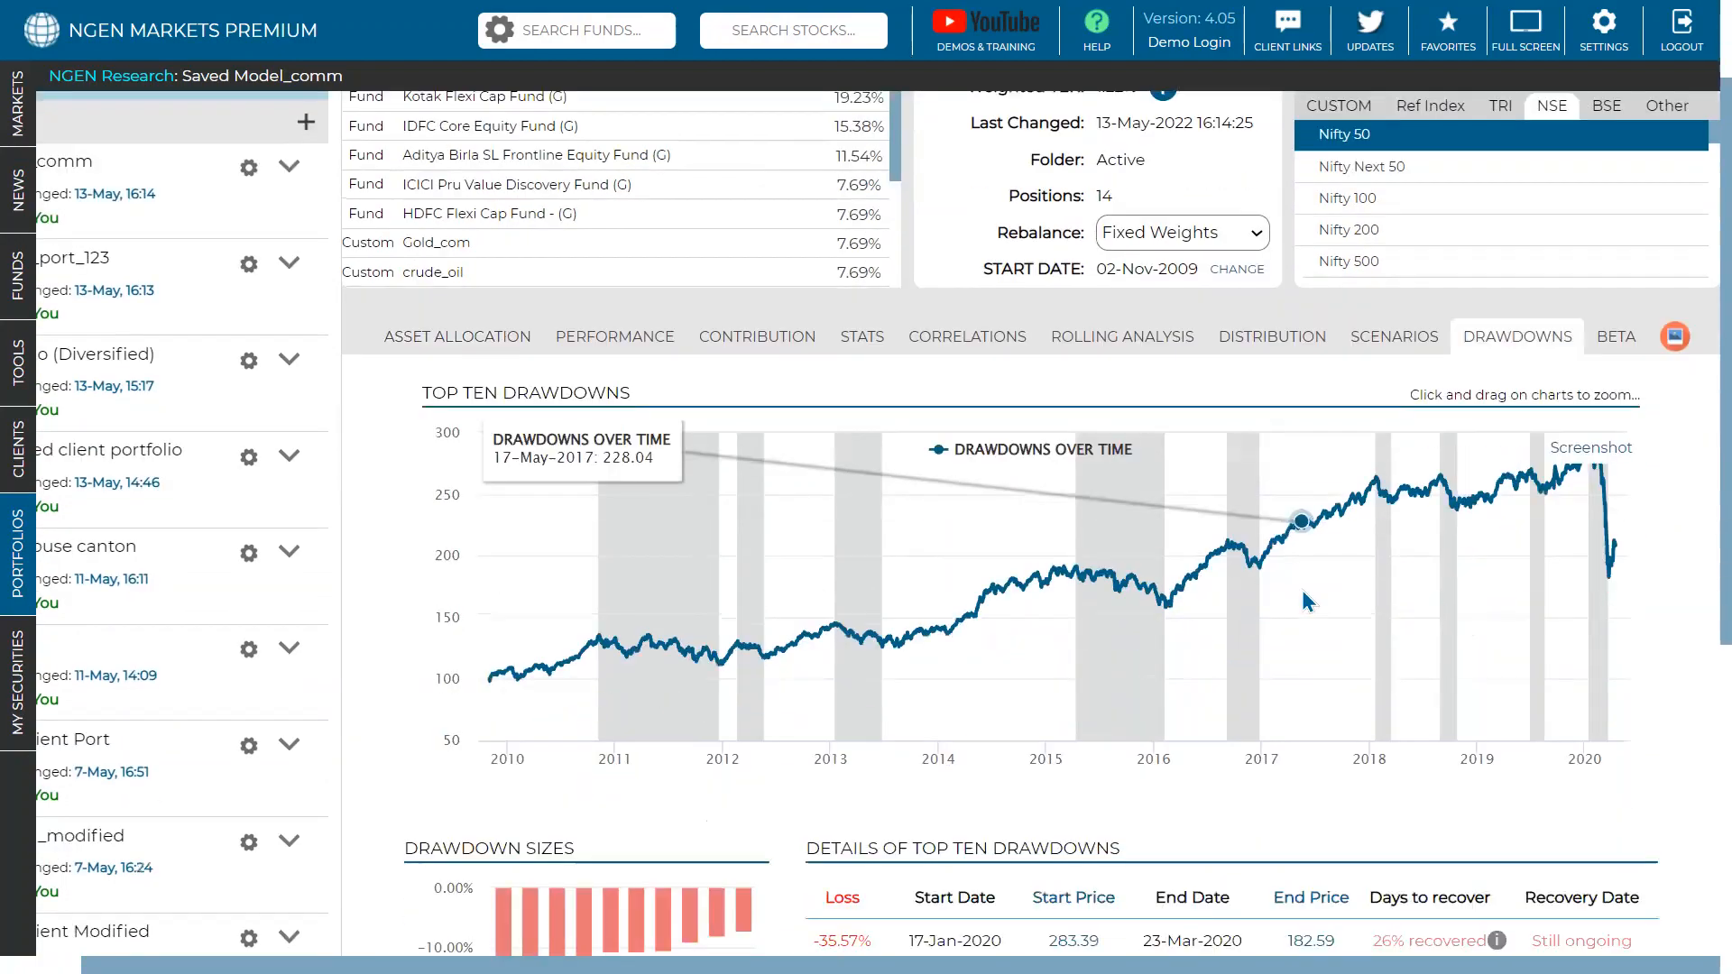
{"action": "scroll", "coordinate": [1301, 590], "scroll_direction": "down", "scroll_amount": 5}
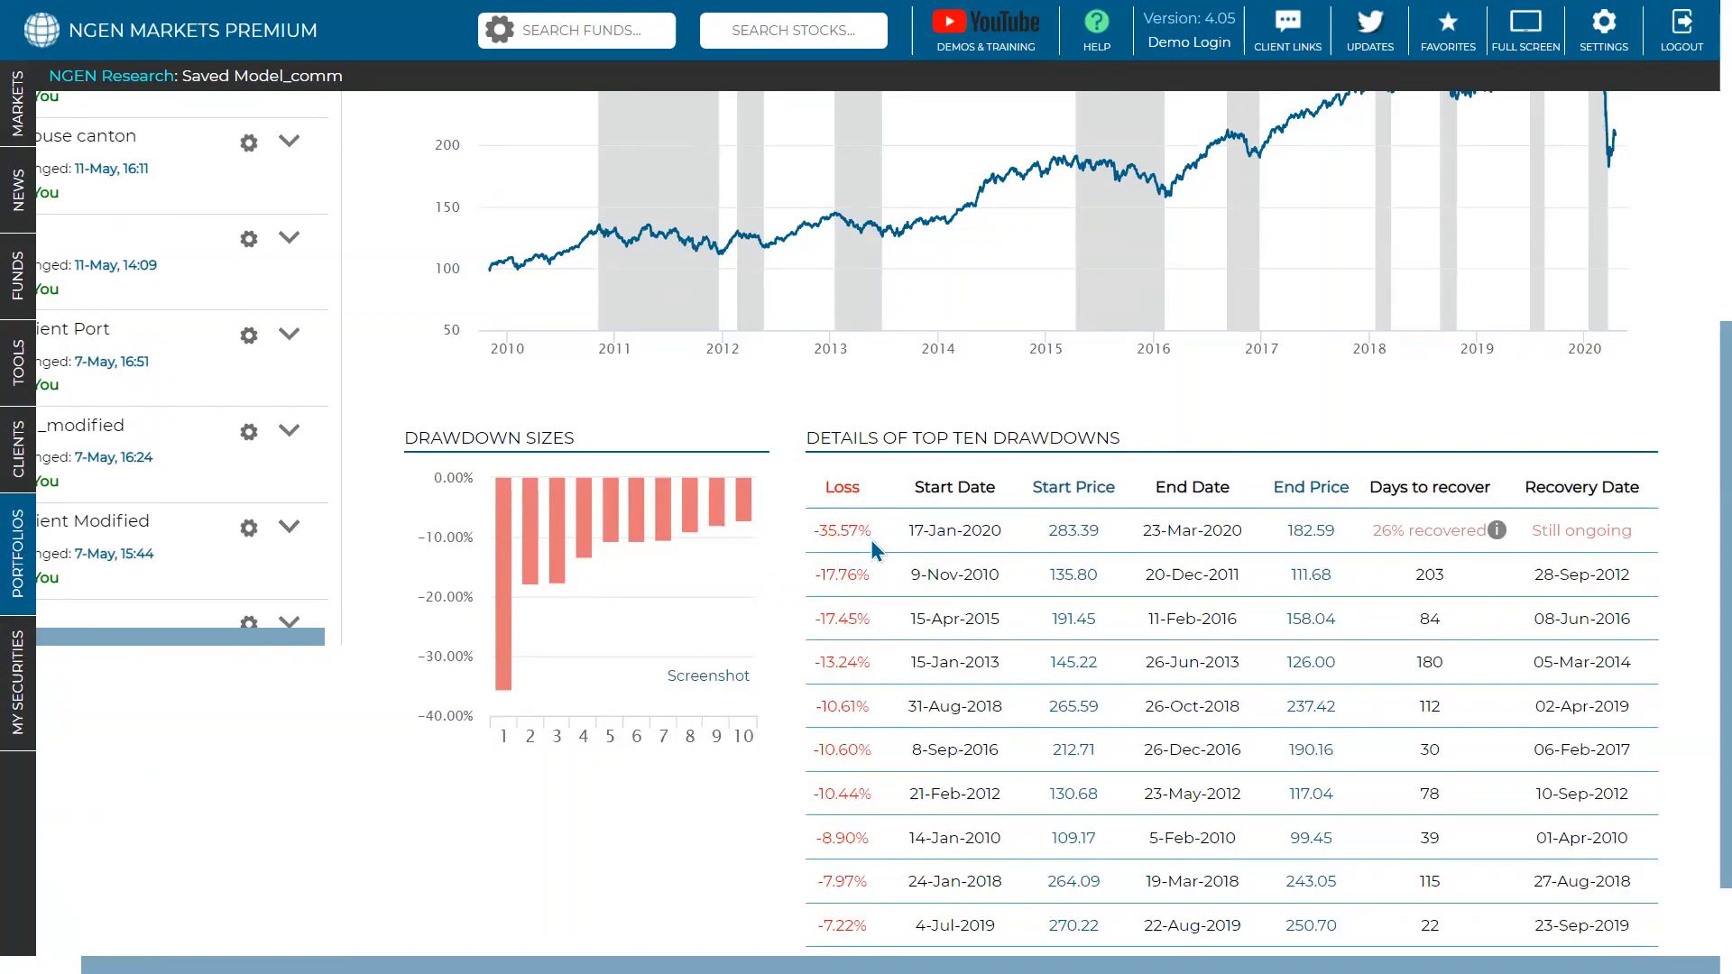
{"action": "scroll", "coordinate": [871, 543], "scroll_direction": "down", "scroll_amount": 1}
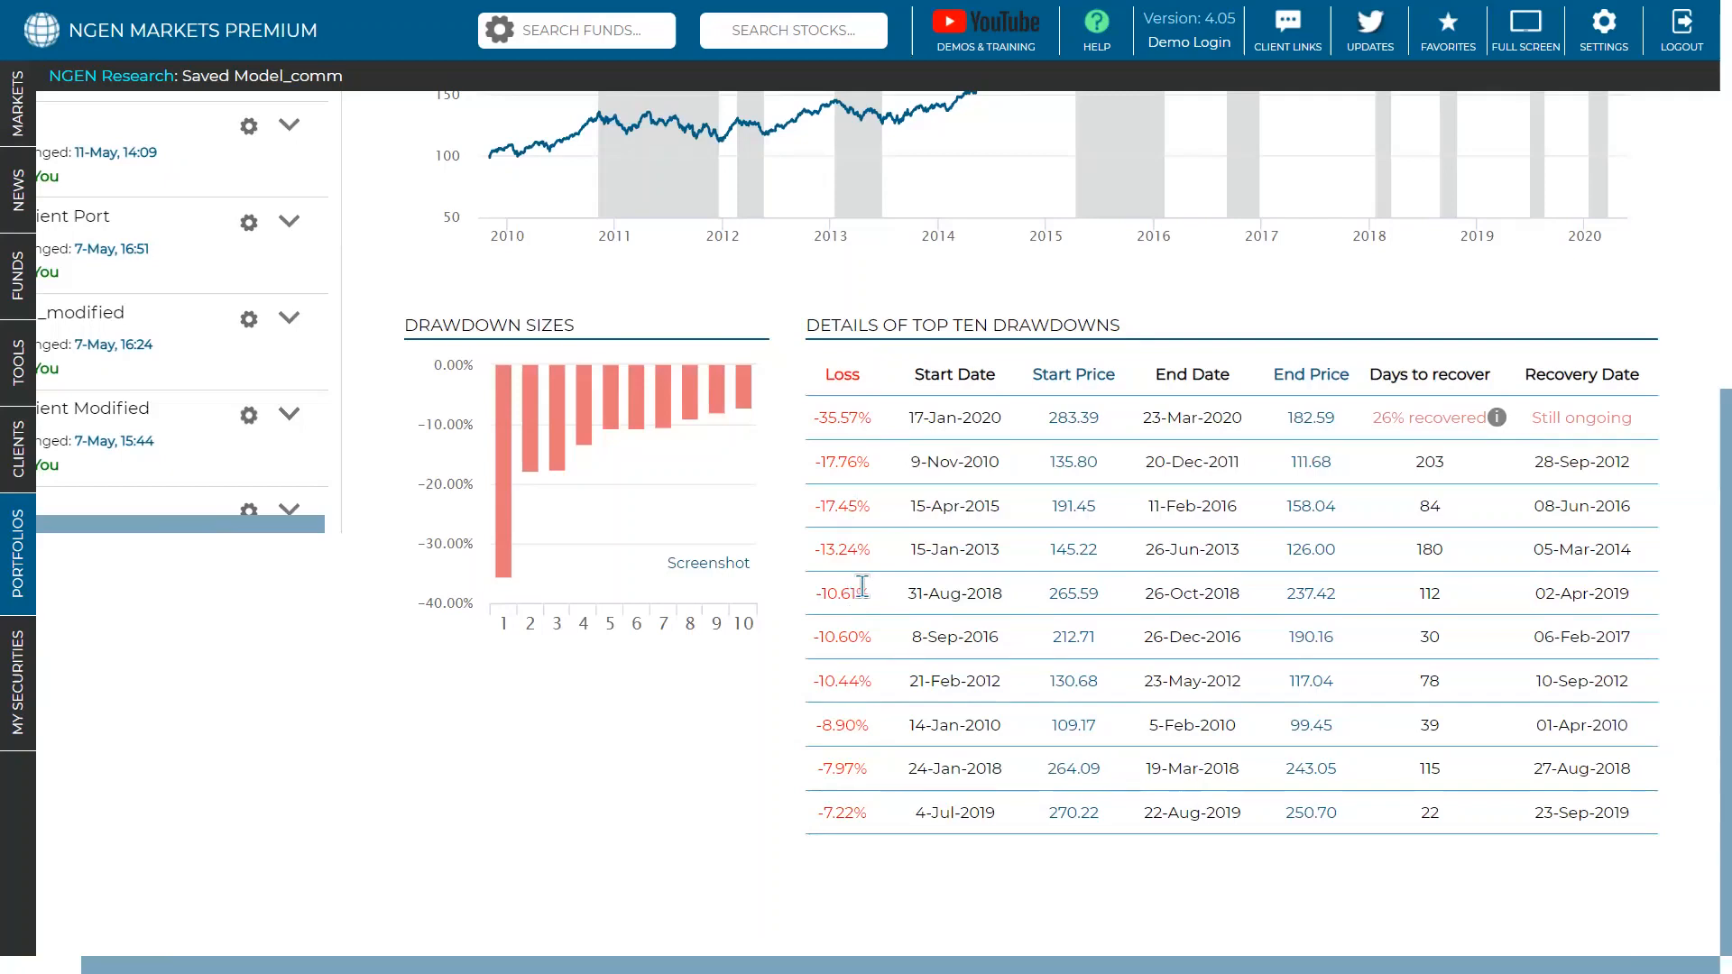
{"action": "scroll", "coordinate": [862, 586], "scroll_direction": "up", "scroll_amount": 3}
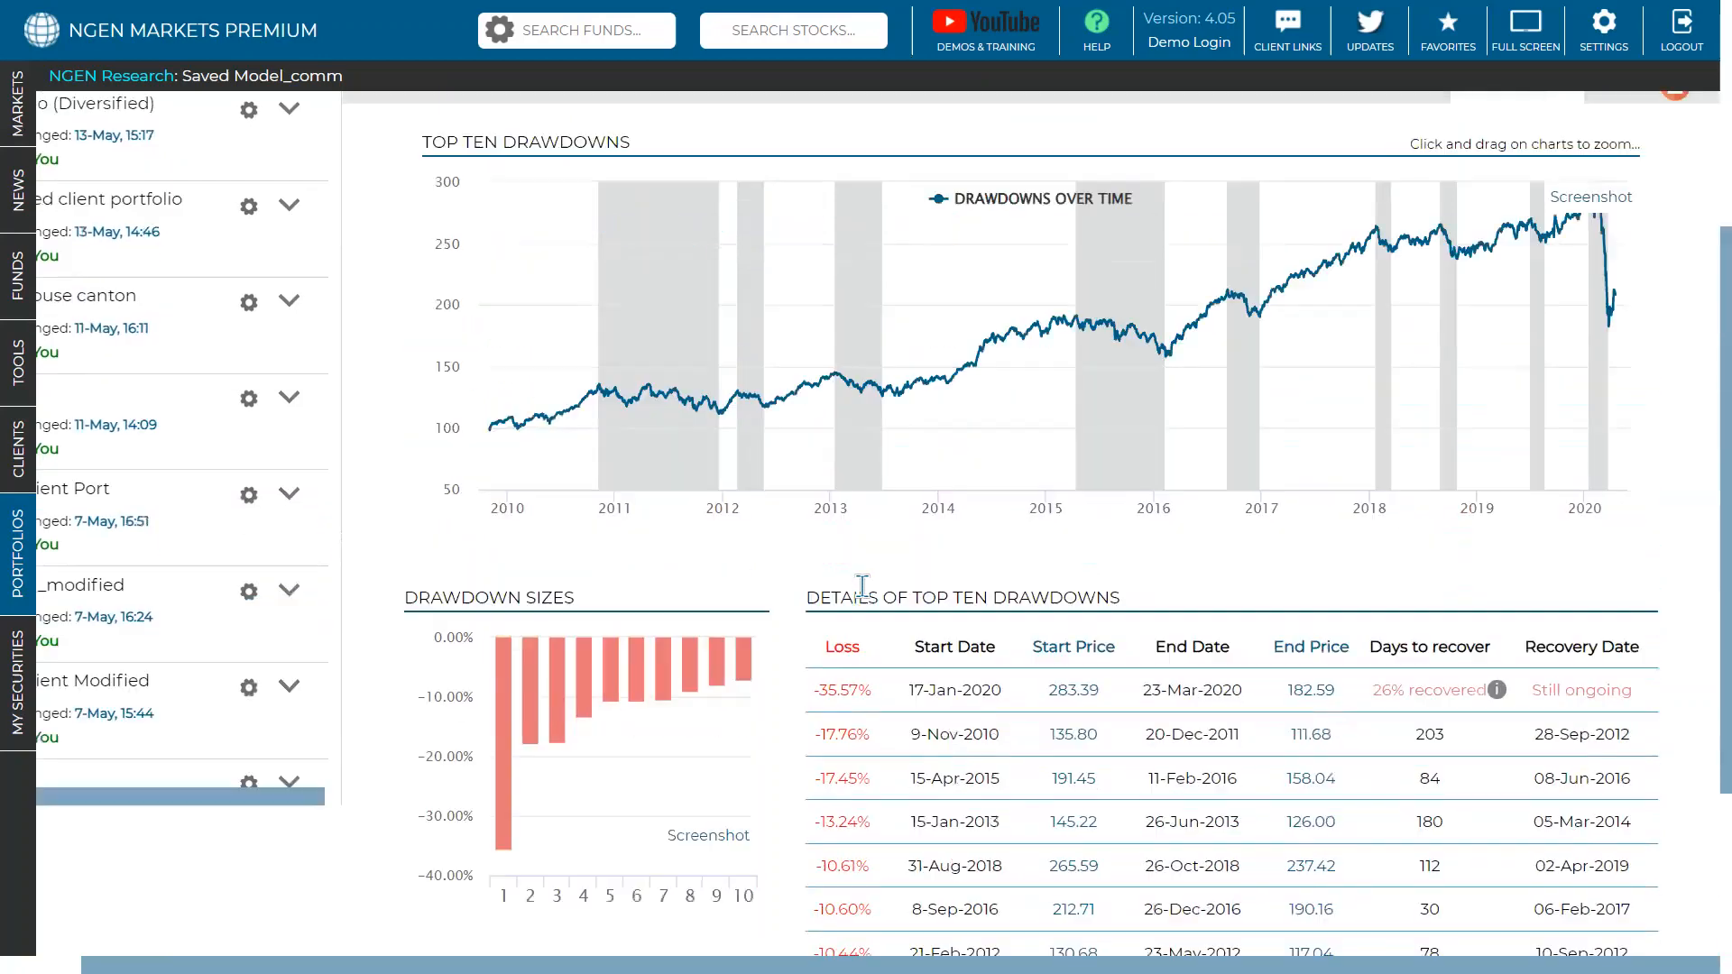
{"action": "scroll", "coordinate": [863, 587], "scroll_direction": "down", "scroll_amount": 2}
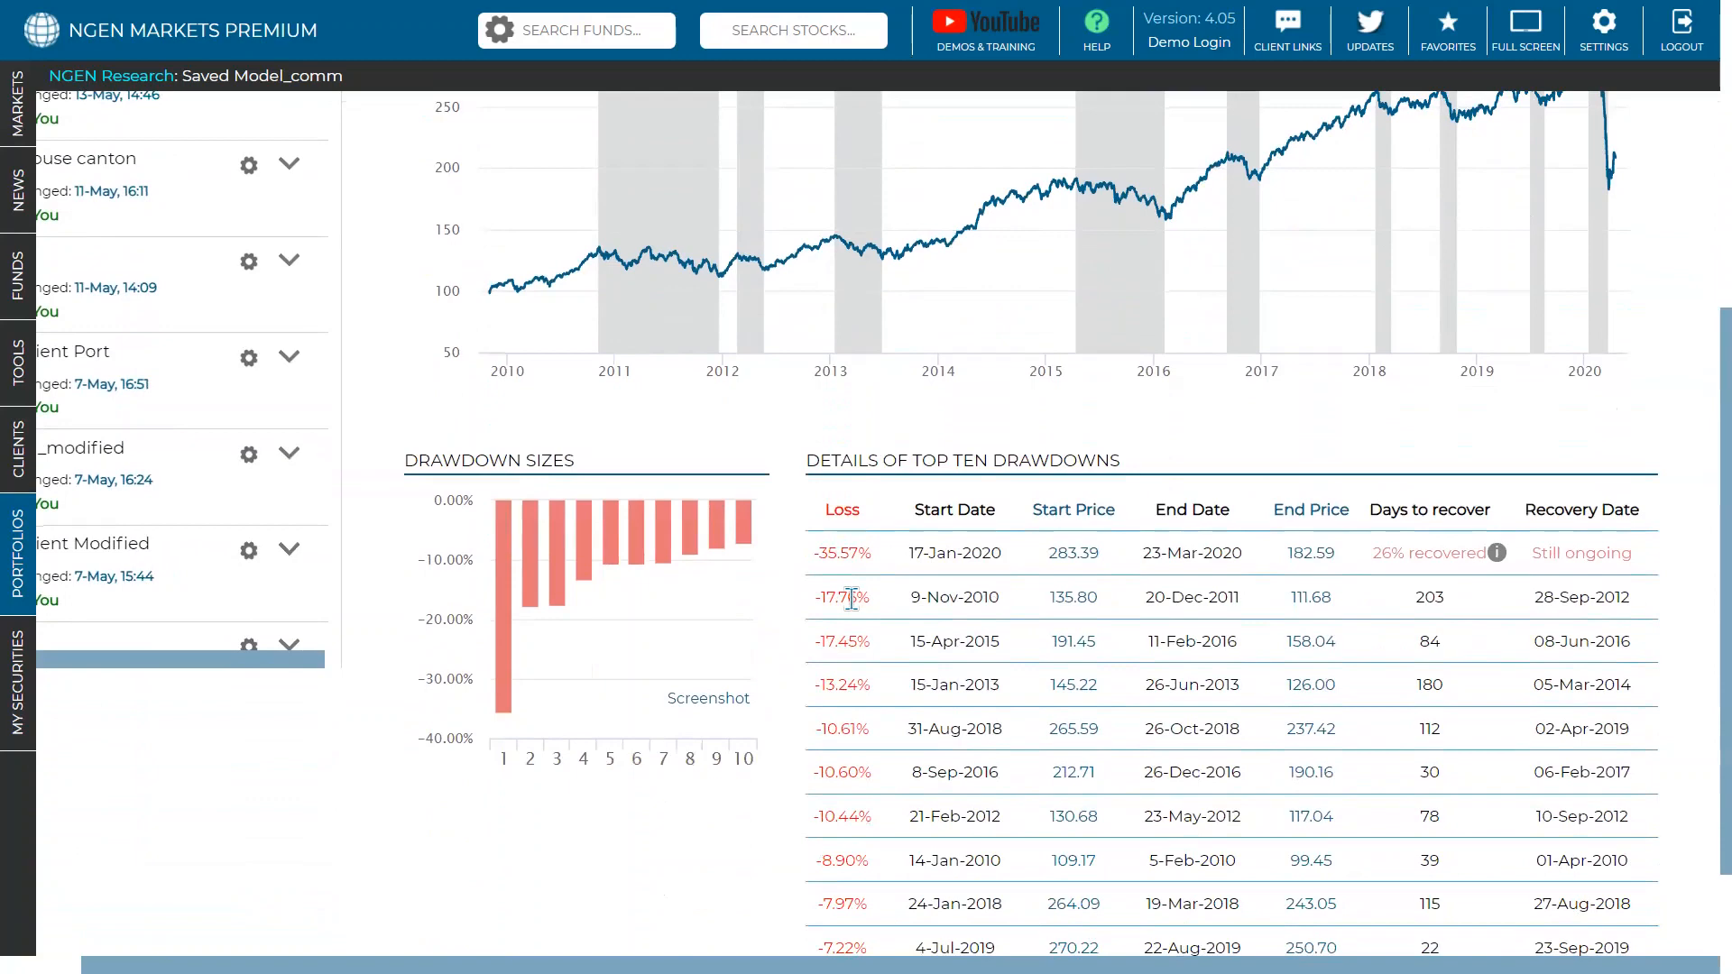
{"action": "scroll", "coordinate": [839, 568], "scroll_direction": "up", "scroll_amount": 5}
{"action": "scroll", "coordinate": [580, 290], "scroll_direction": "down", "scroll_amount": 3}
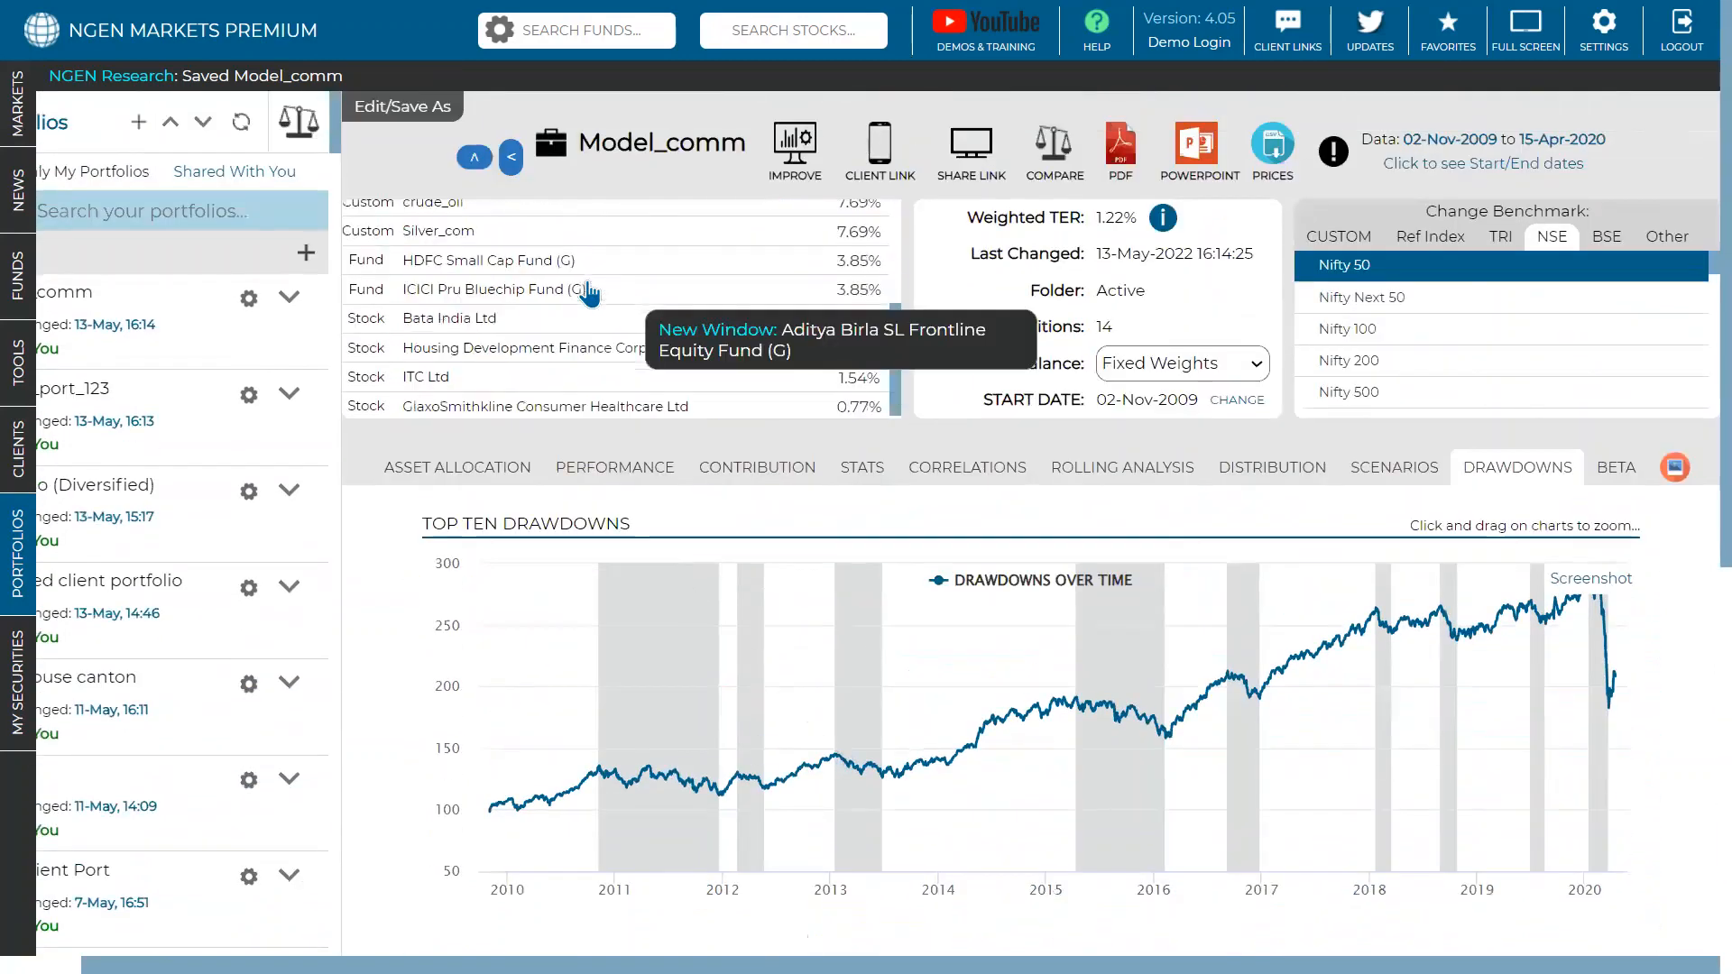
{"action": "scroll", "coordinate": [537, 270], "scroll_direction": "up", "scroll_amount": 3}
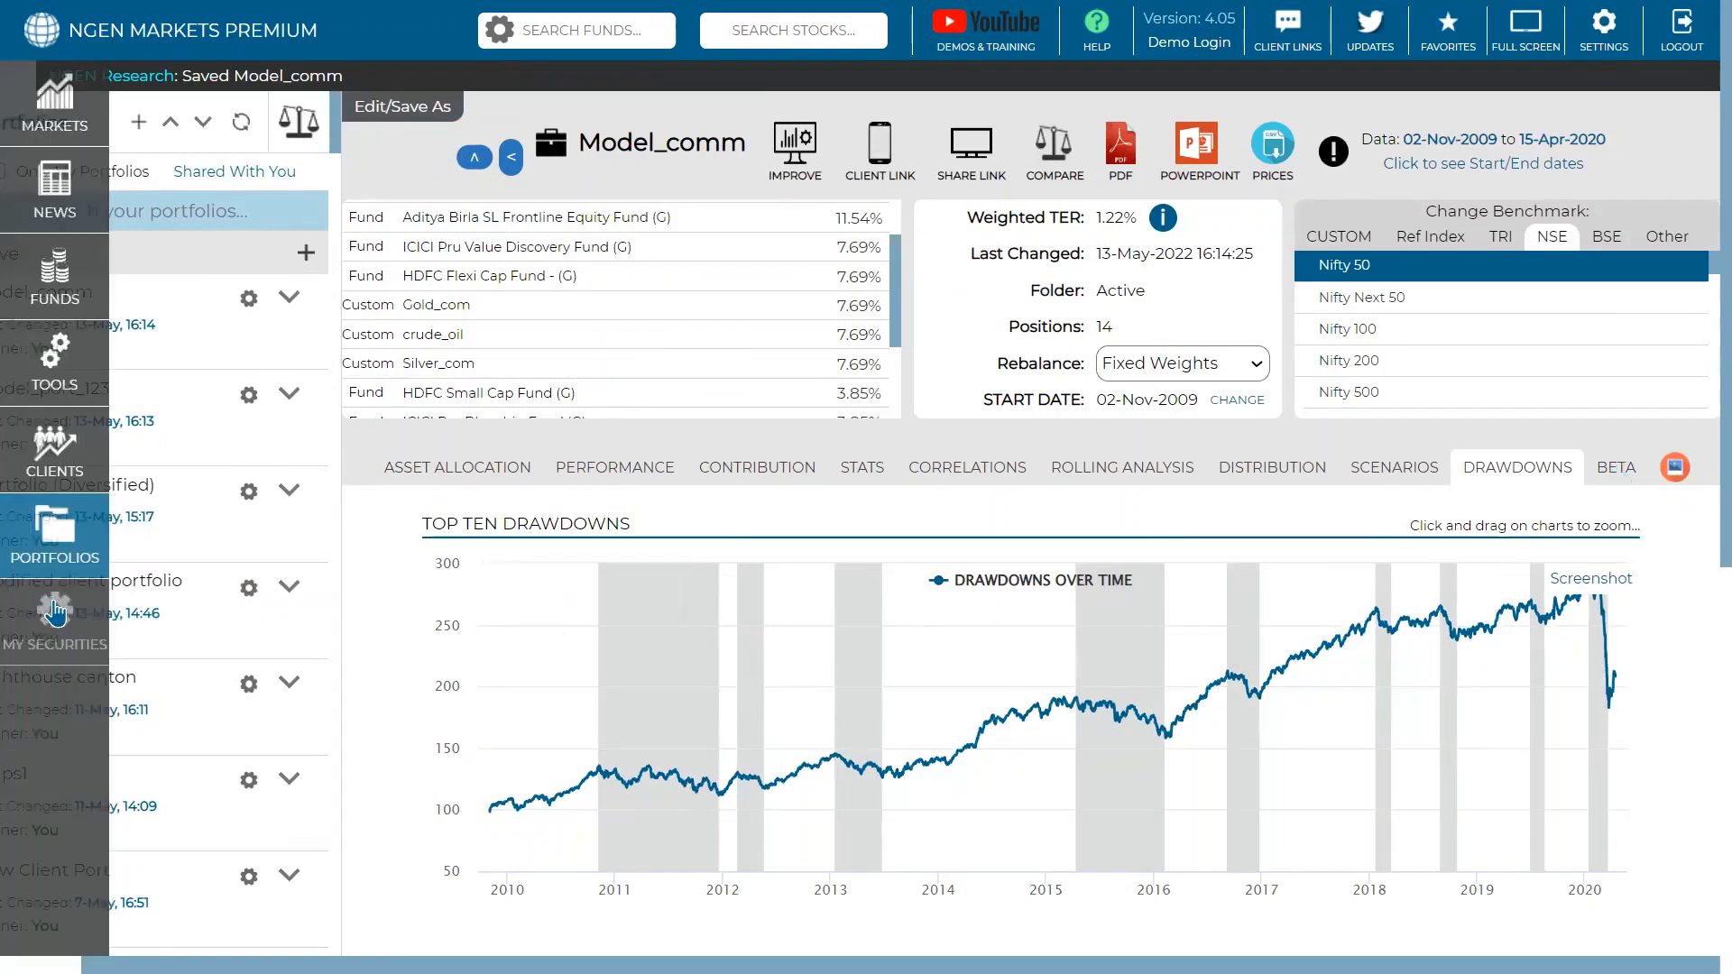
- Open MY SECURITIES for a new custom security, toggling full screen on and back off
{"action": "left_click", "coordinate": [54, 631]}
{"action": "left_click", "coordinate": [1526, 54]}
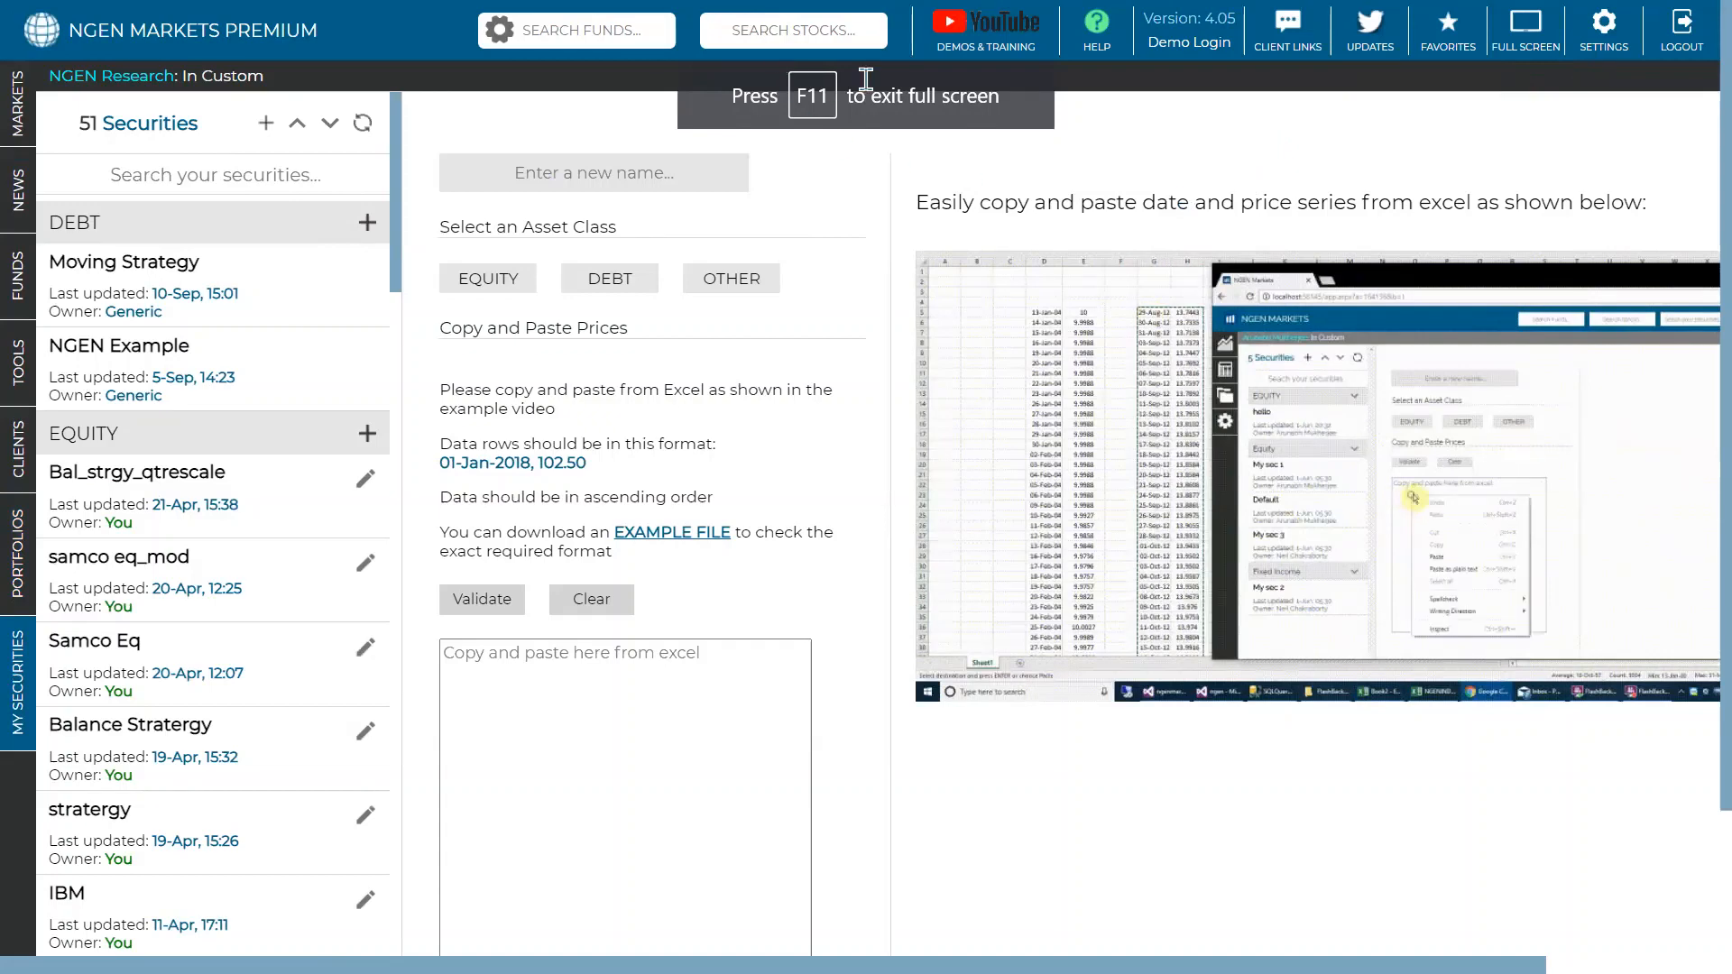
{"action": "key", "text": "F11"}
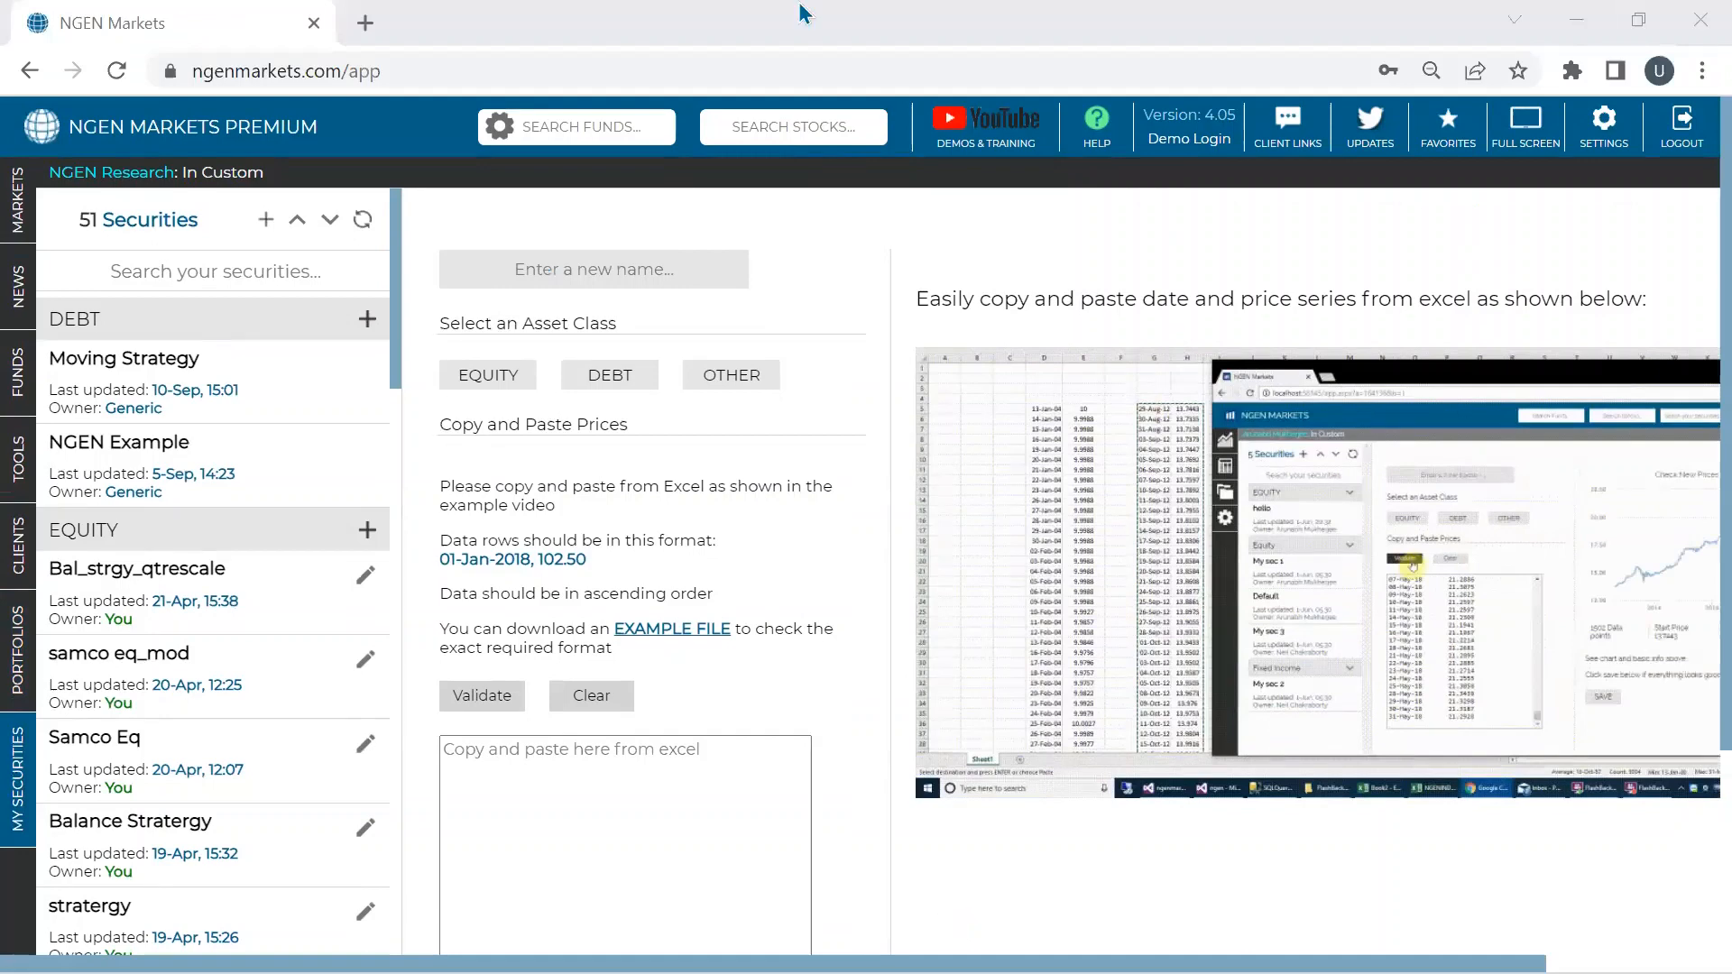
{"action": "mouse_move", "coordinate": [1134, 942]}
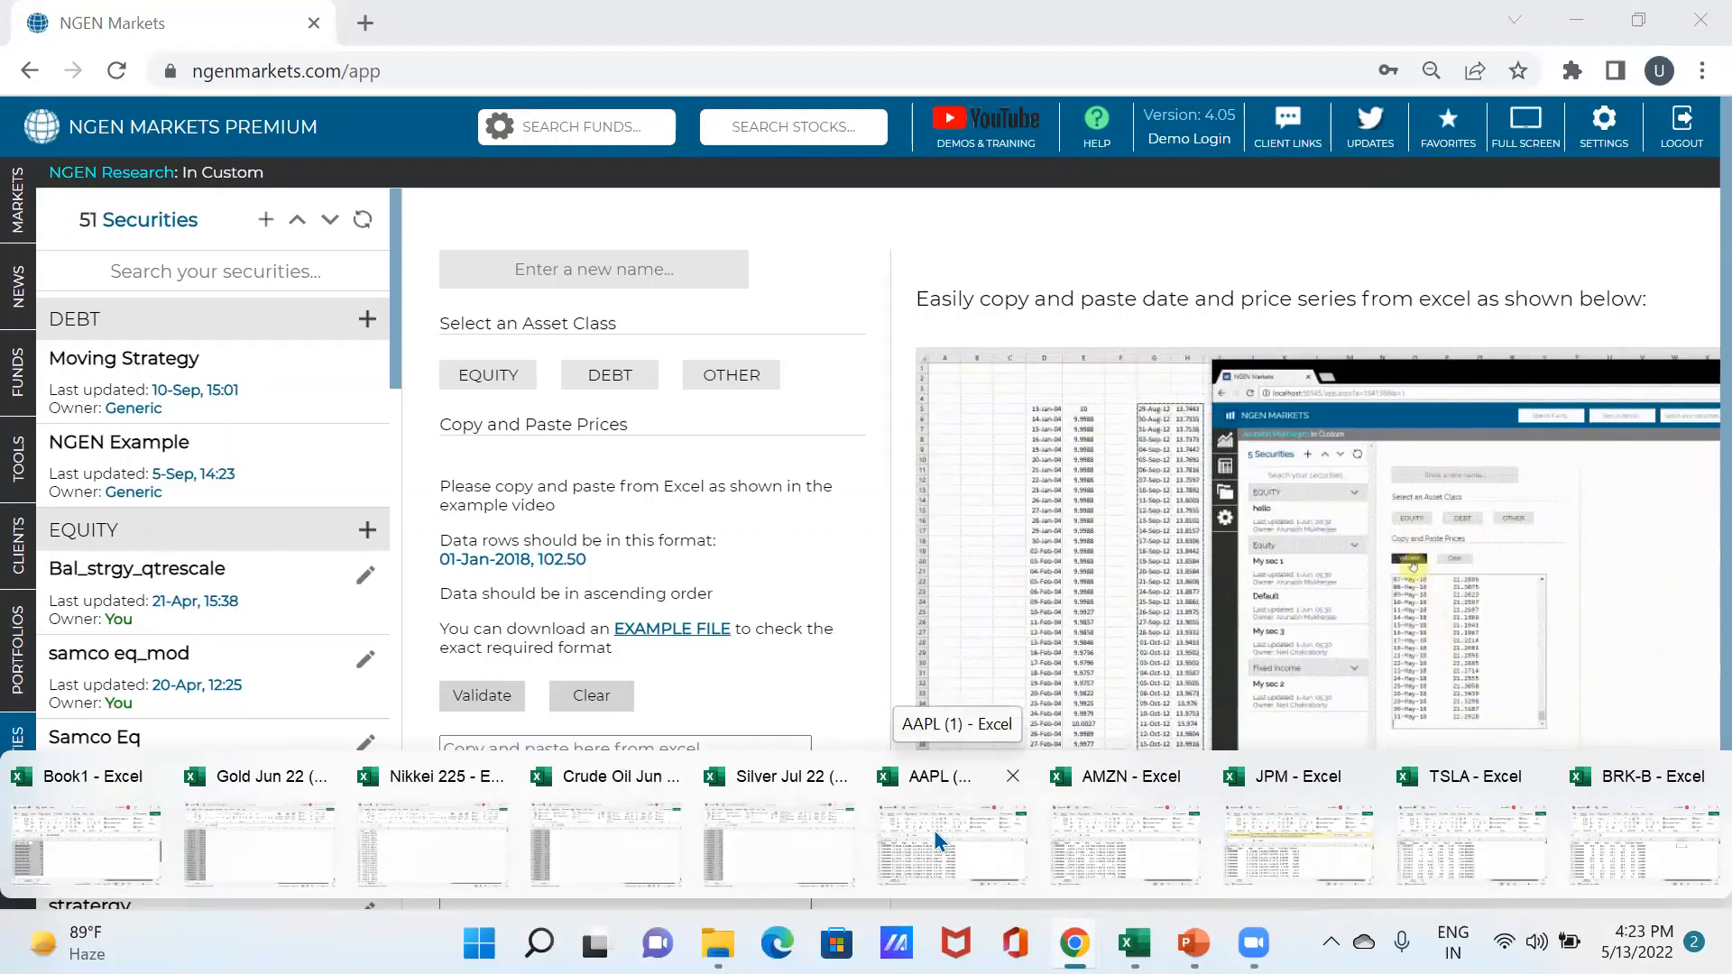
- Bring up the maximized AAPL (1) workbook and widen column A so dates display fully
{"action": "left_click", "coordinate": [934, 830]}
{"action": "left_click", "coordinate": [1327, 172]}
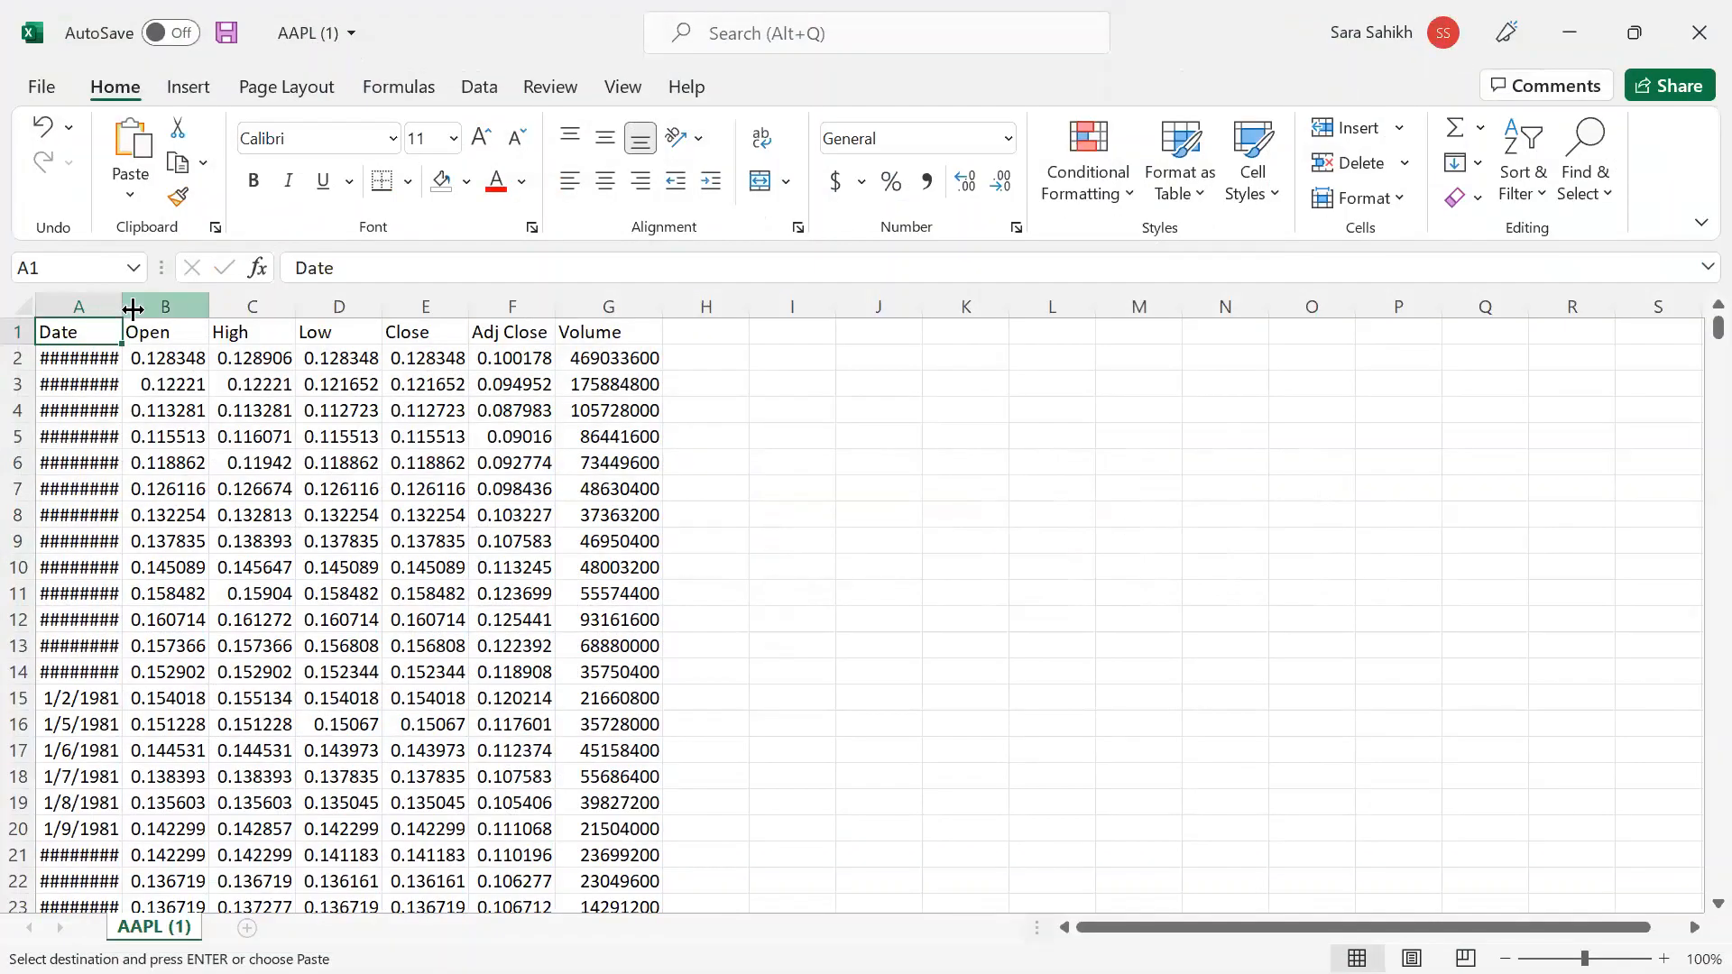
{"action": "left_click_drag", "start_coordinate": [132, 309], "coordinate": [474, 343]}
{"action": "left_click", "coordinate": [471, 341]}
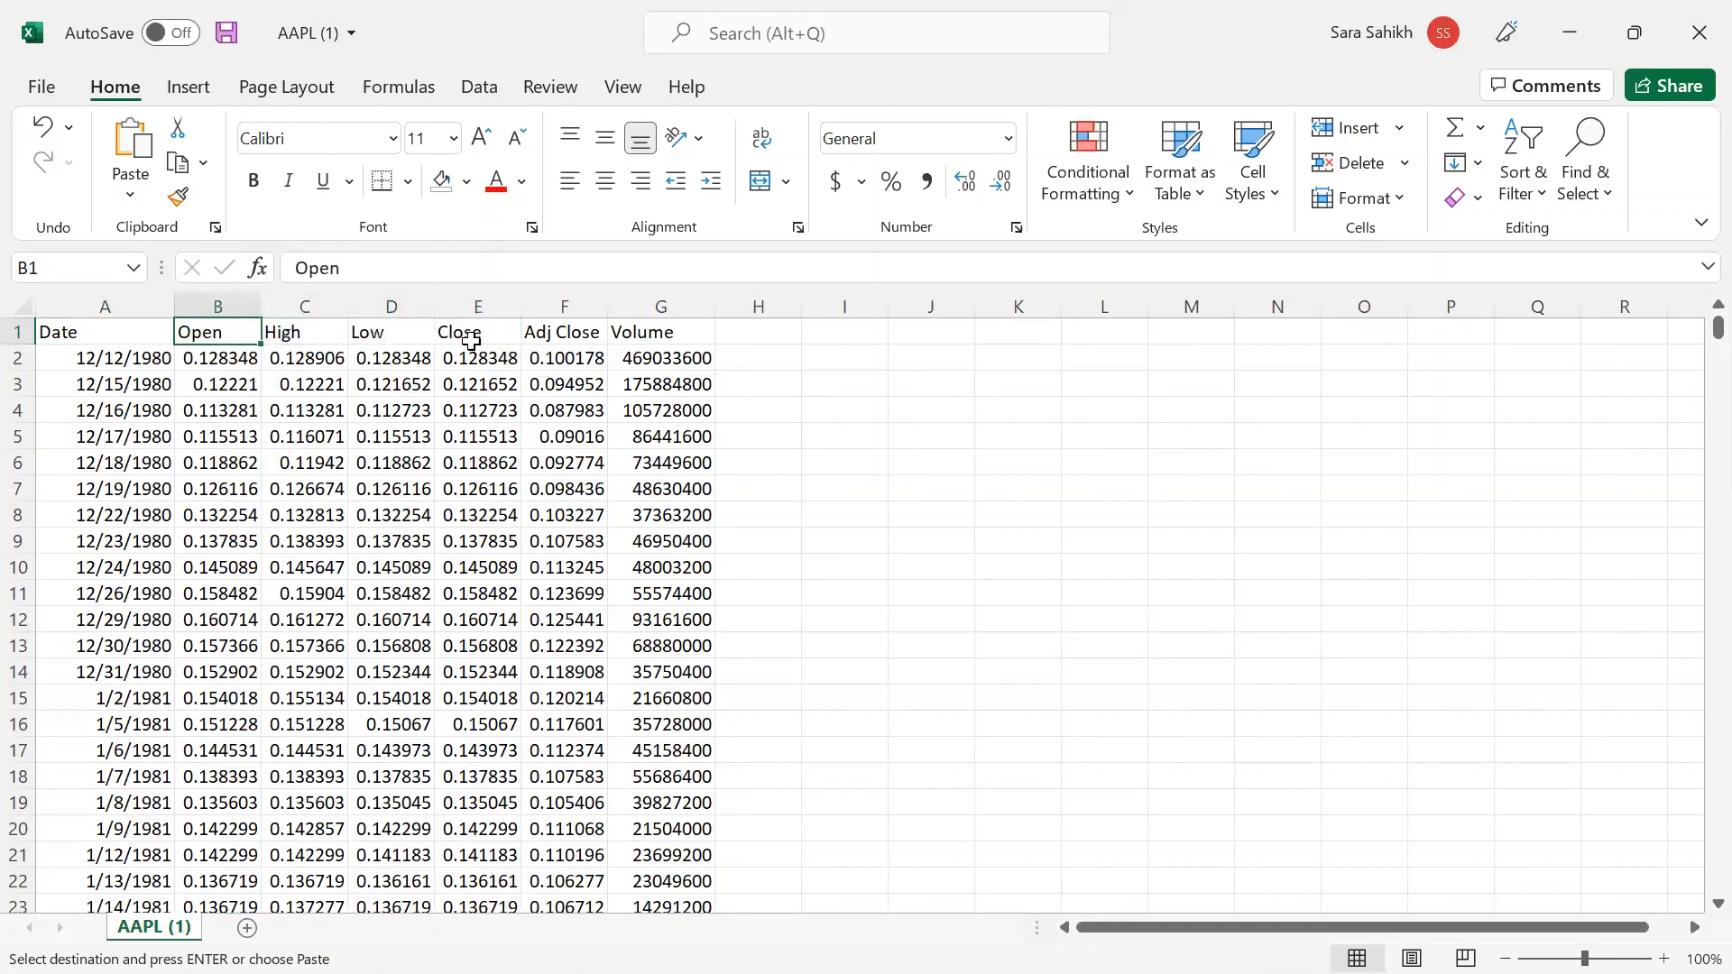
{"action": "key", "text": "shift+Right"}
{"action": "key", "text": "shift+Right"}
{"action": "key", "text": "ctrl+q"}
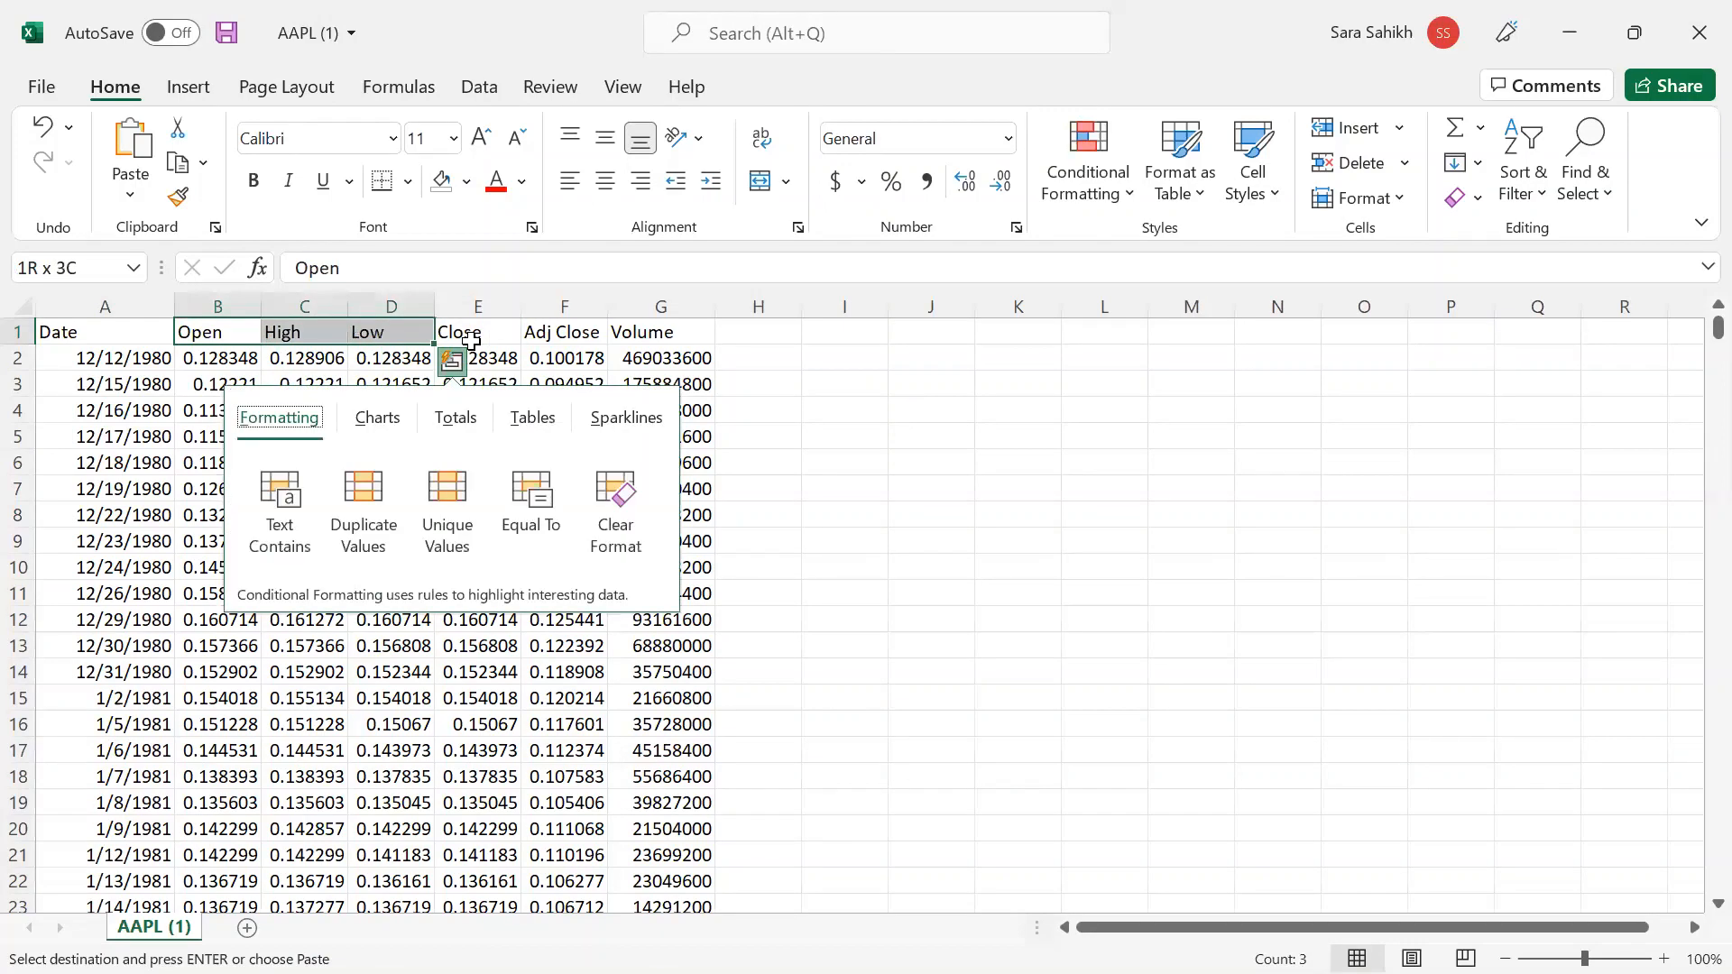
{"action": "key", "text": "Escape"}
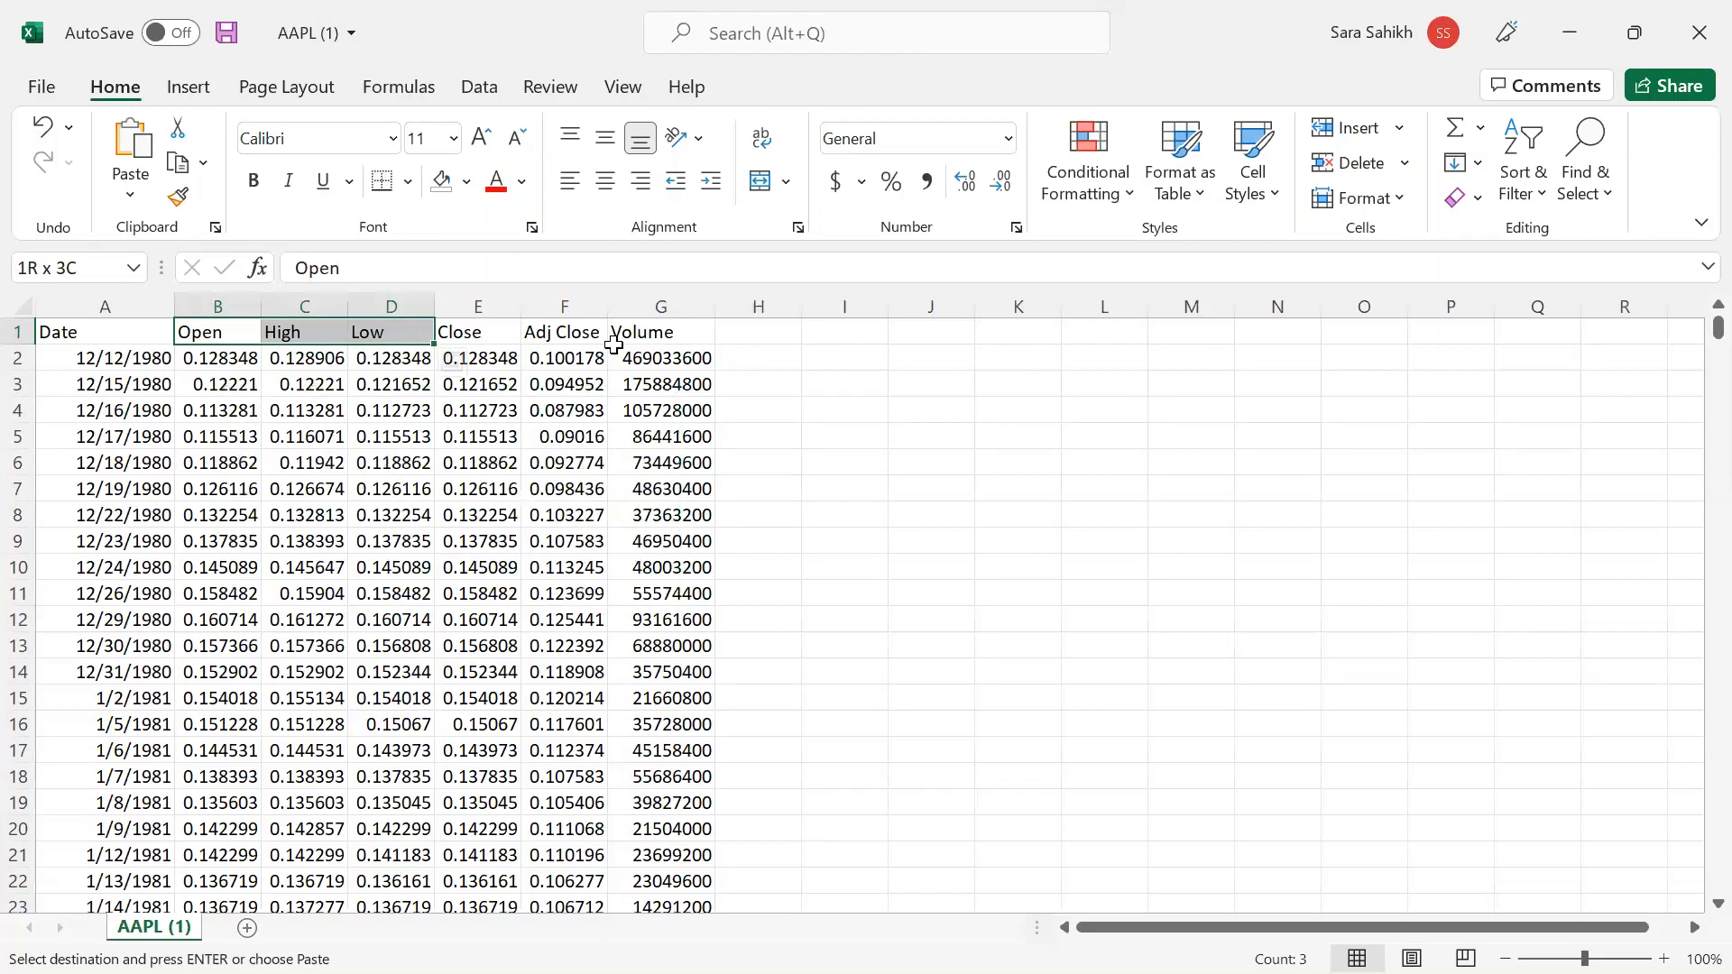
{"action": "left_click", "coordinate": [825, 355]}
- Clear the Open, High, Low and Close data down to the last row
{"action": "left_click", "coordinate": [236, 332]}
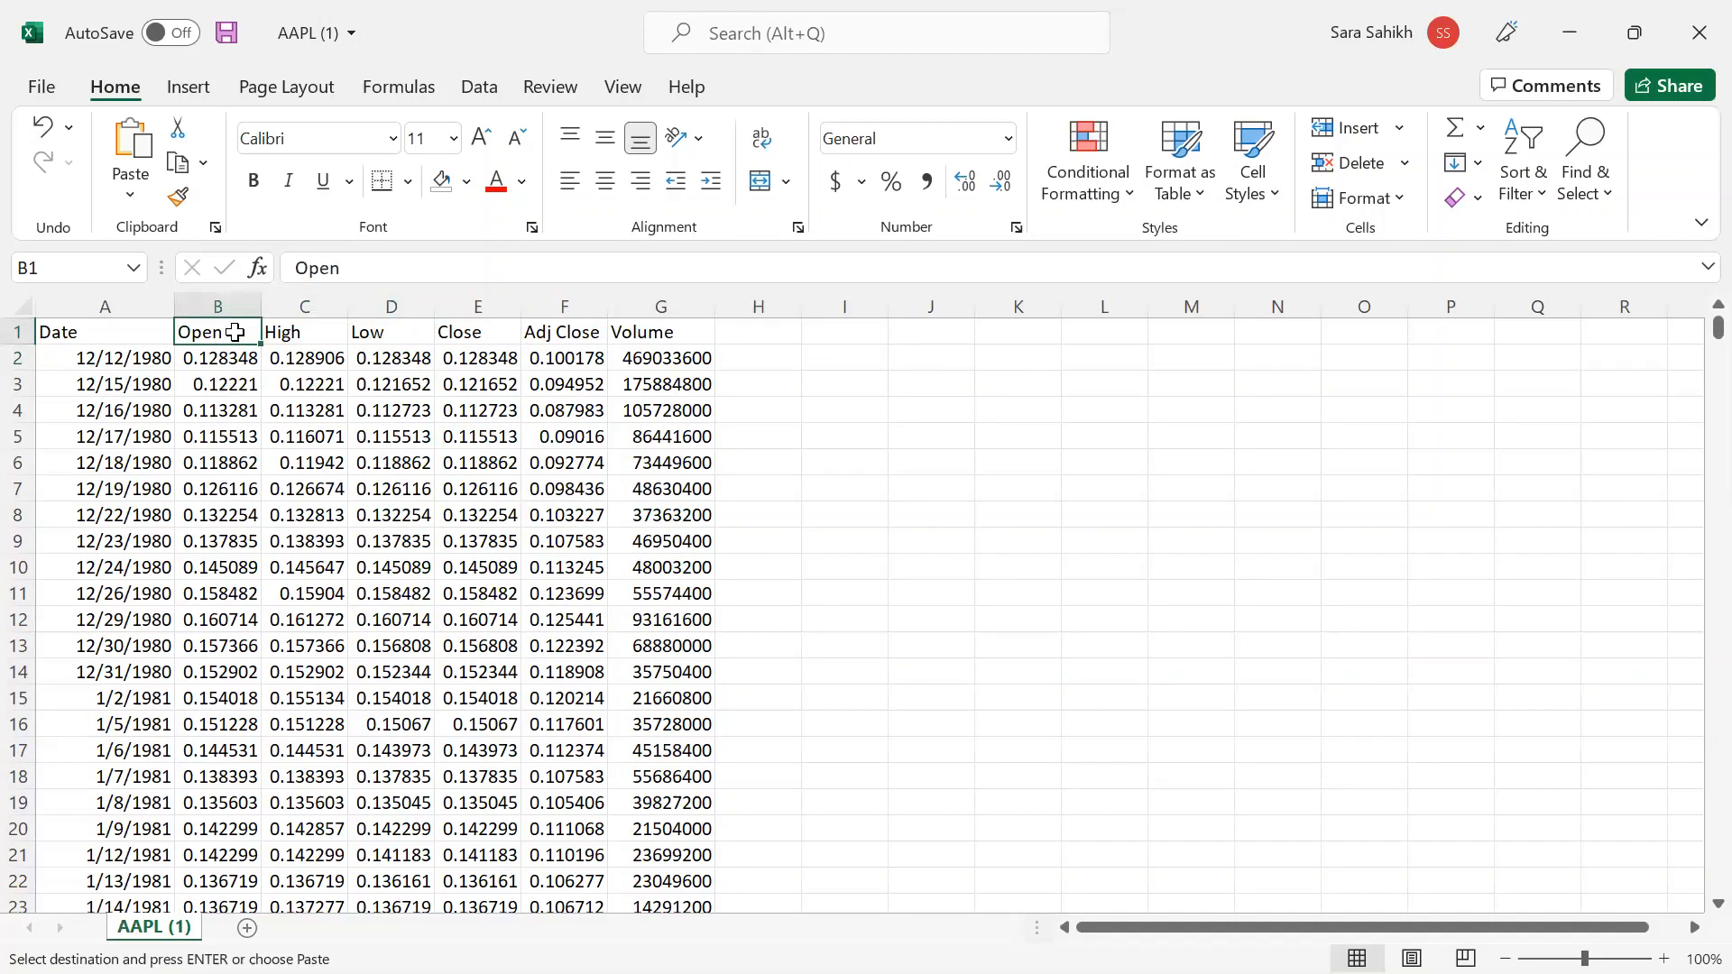
{"action": "key", "text": "shift+Right"}
{"action": "key", "text": "shift+Right"}
{"action": "key", "text": "shift+Right"}
{"action": "key", "text": "ctrl+shift+Down"}
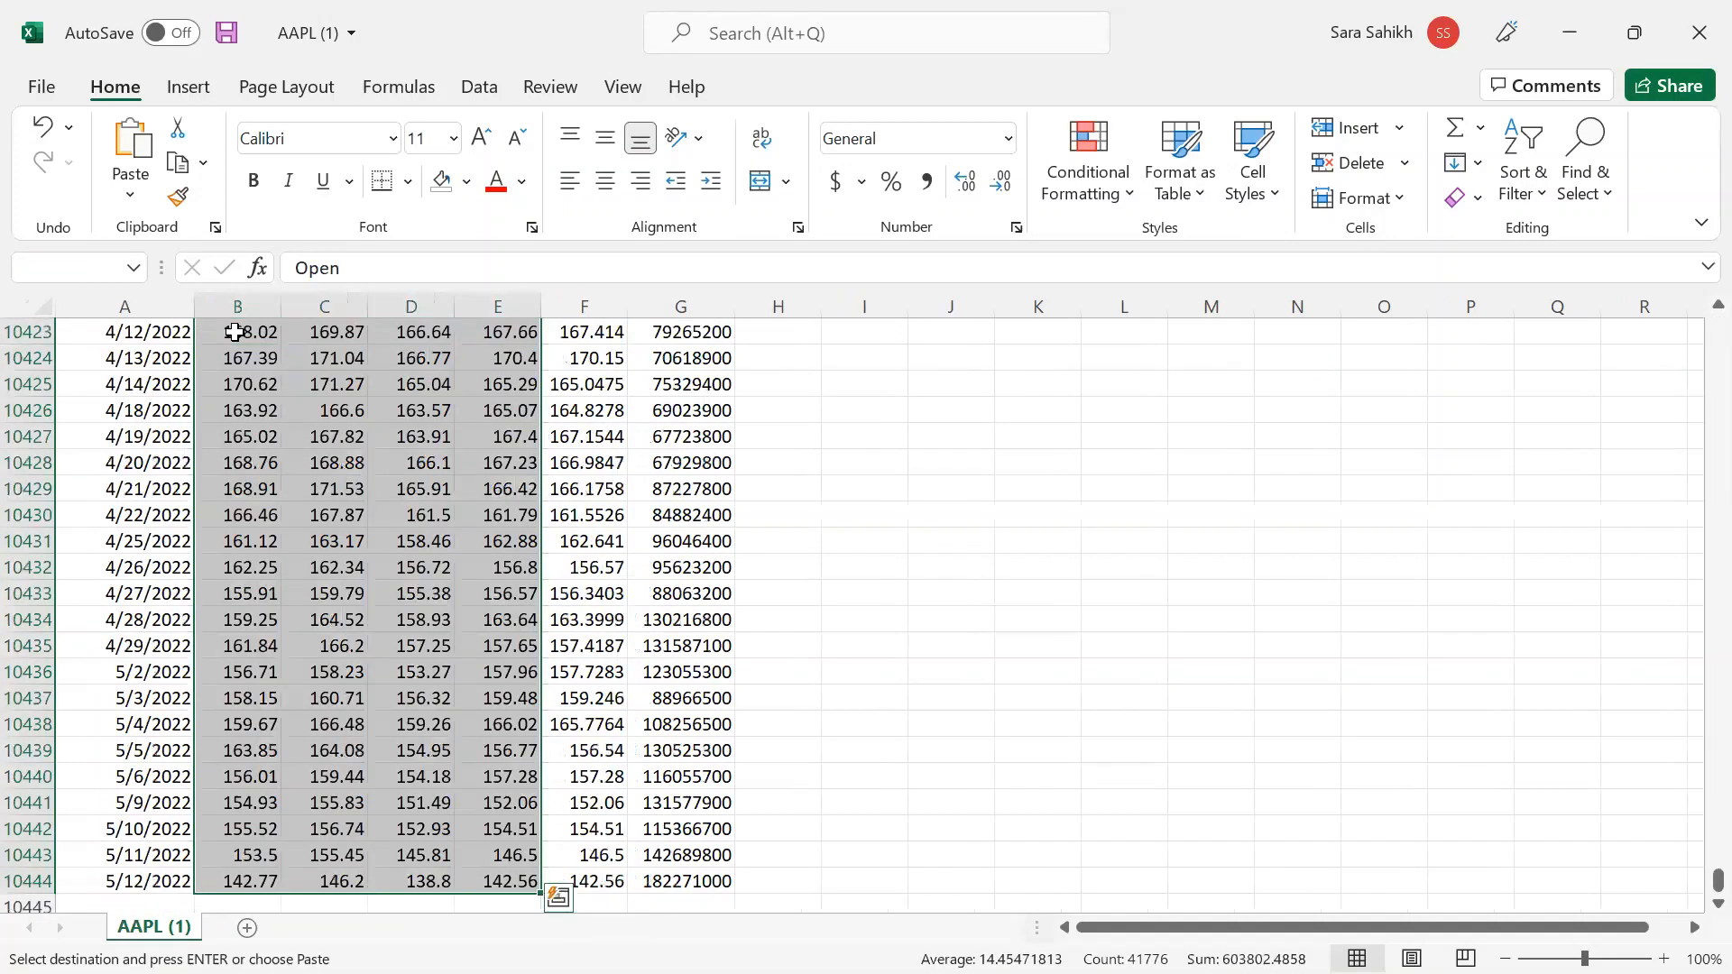
{"action": "key", "text": "Delete"}
{"action": "key", "text": "ctrl+BackSpace"}
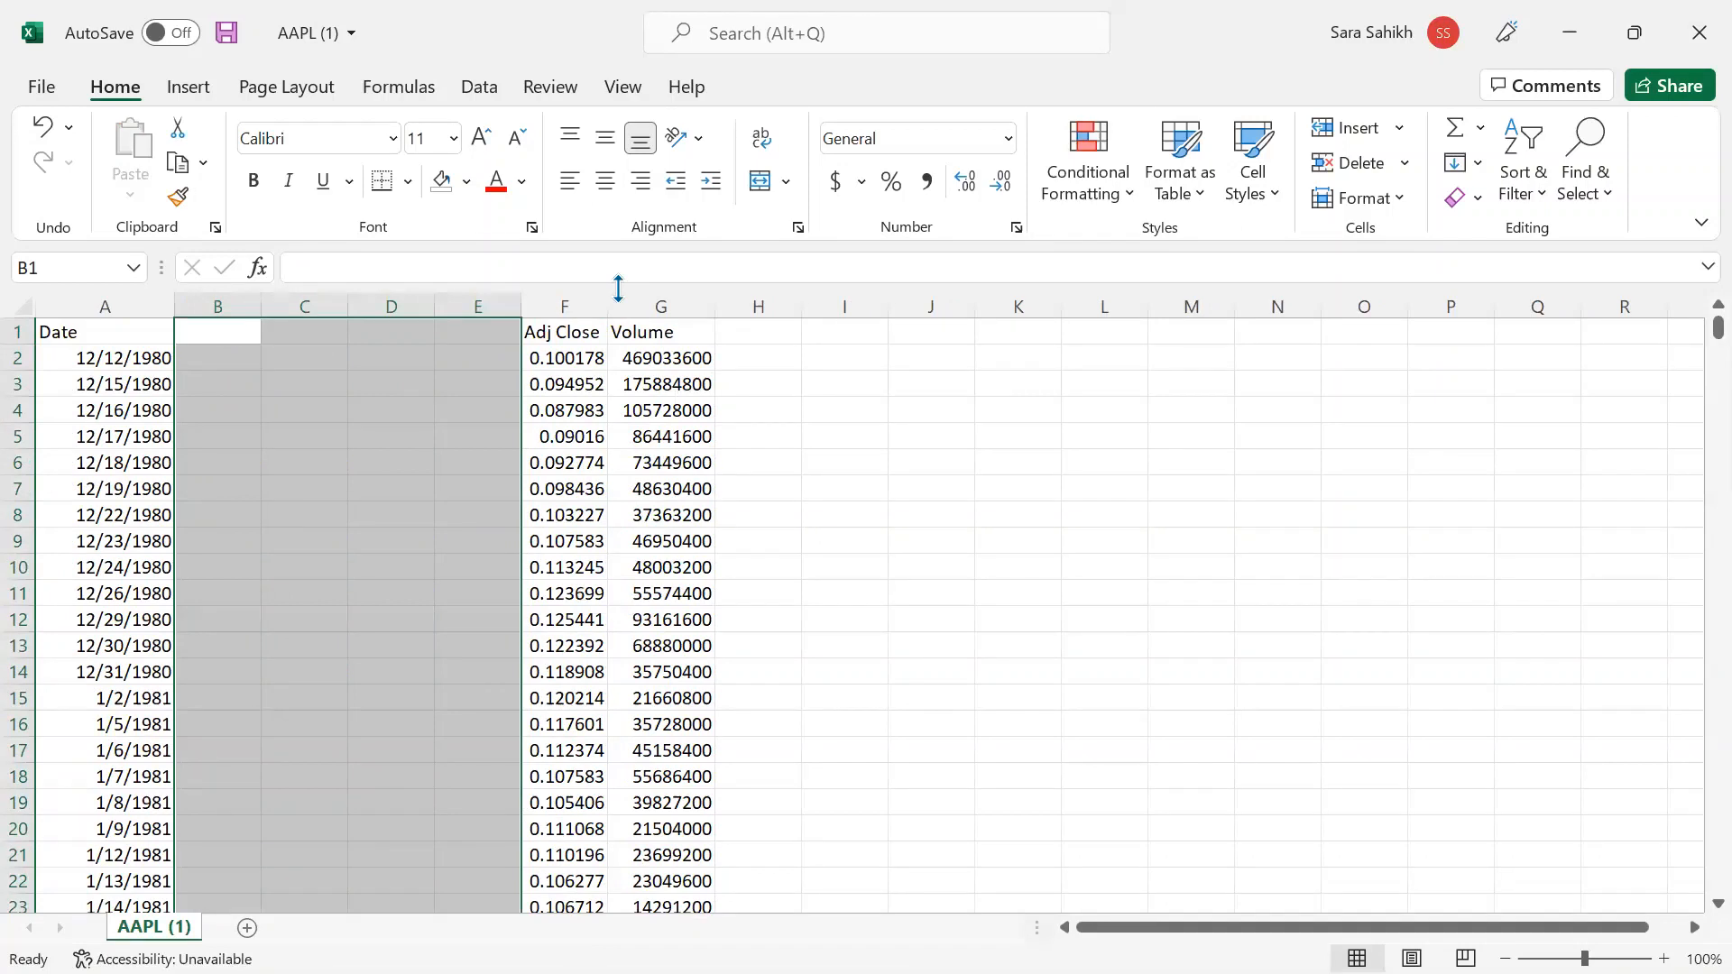
- Clear the Volume column and move the Adj Close column into column B
{"action": "left_click", "coordinate": [653, 305]}
{"action": "key", "text": "Delete"}
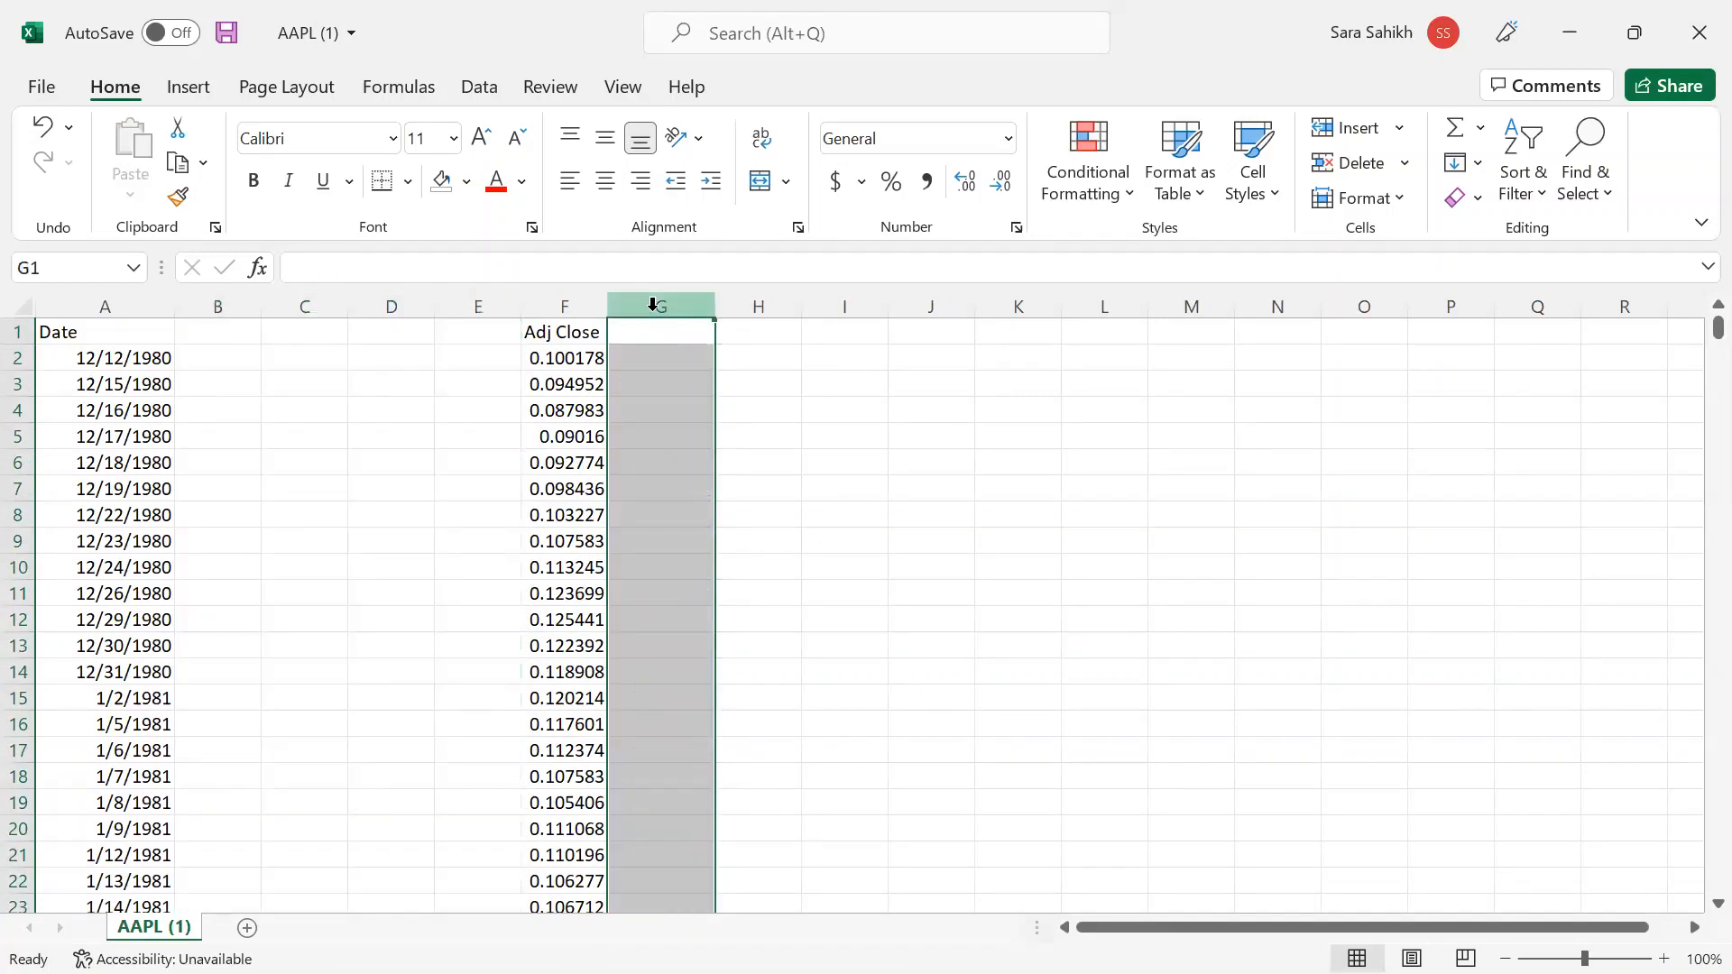
{"action": "left_click", "coordinate": [566, 304]}
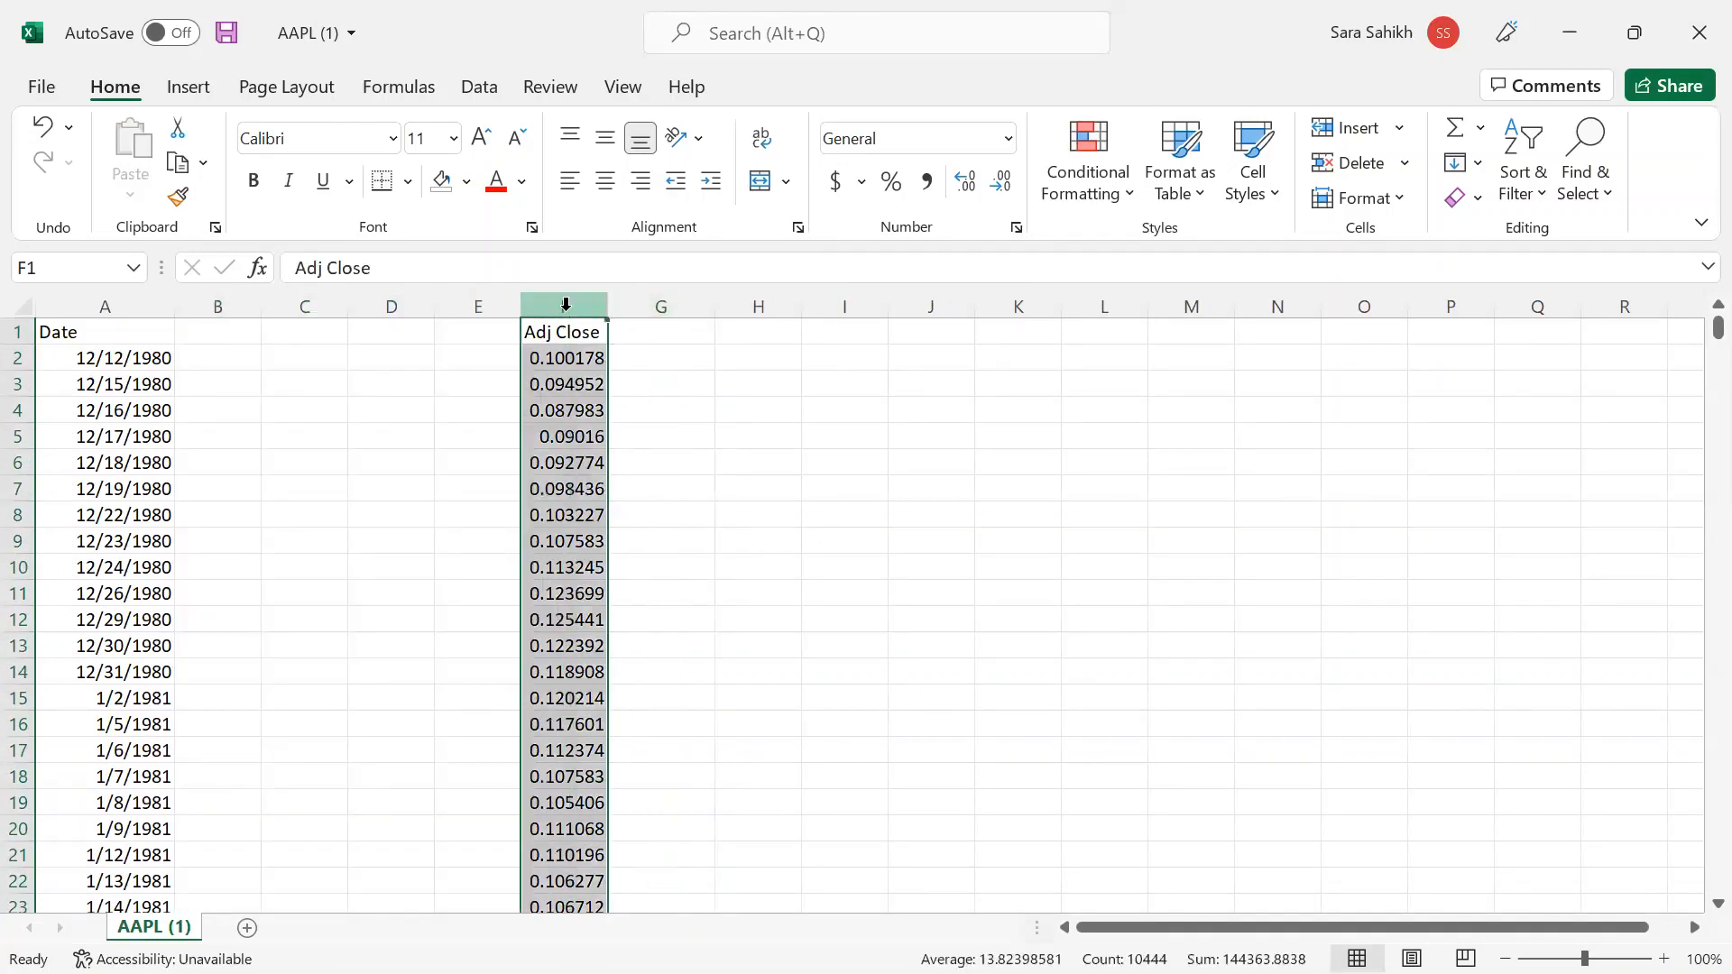
{"action": "key", "text": "ctrl+c"}
{"action": "left_click", "coordinate": [244, 305]}
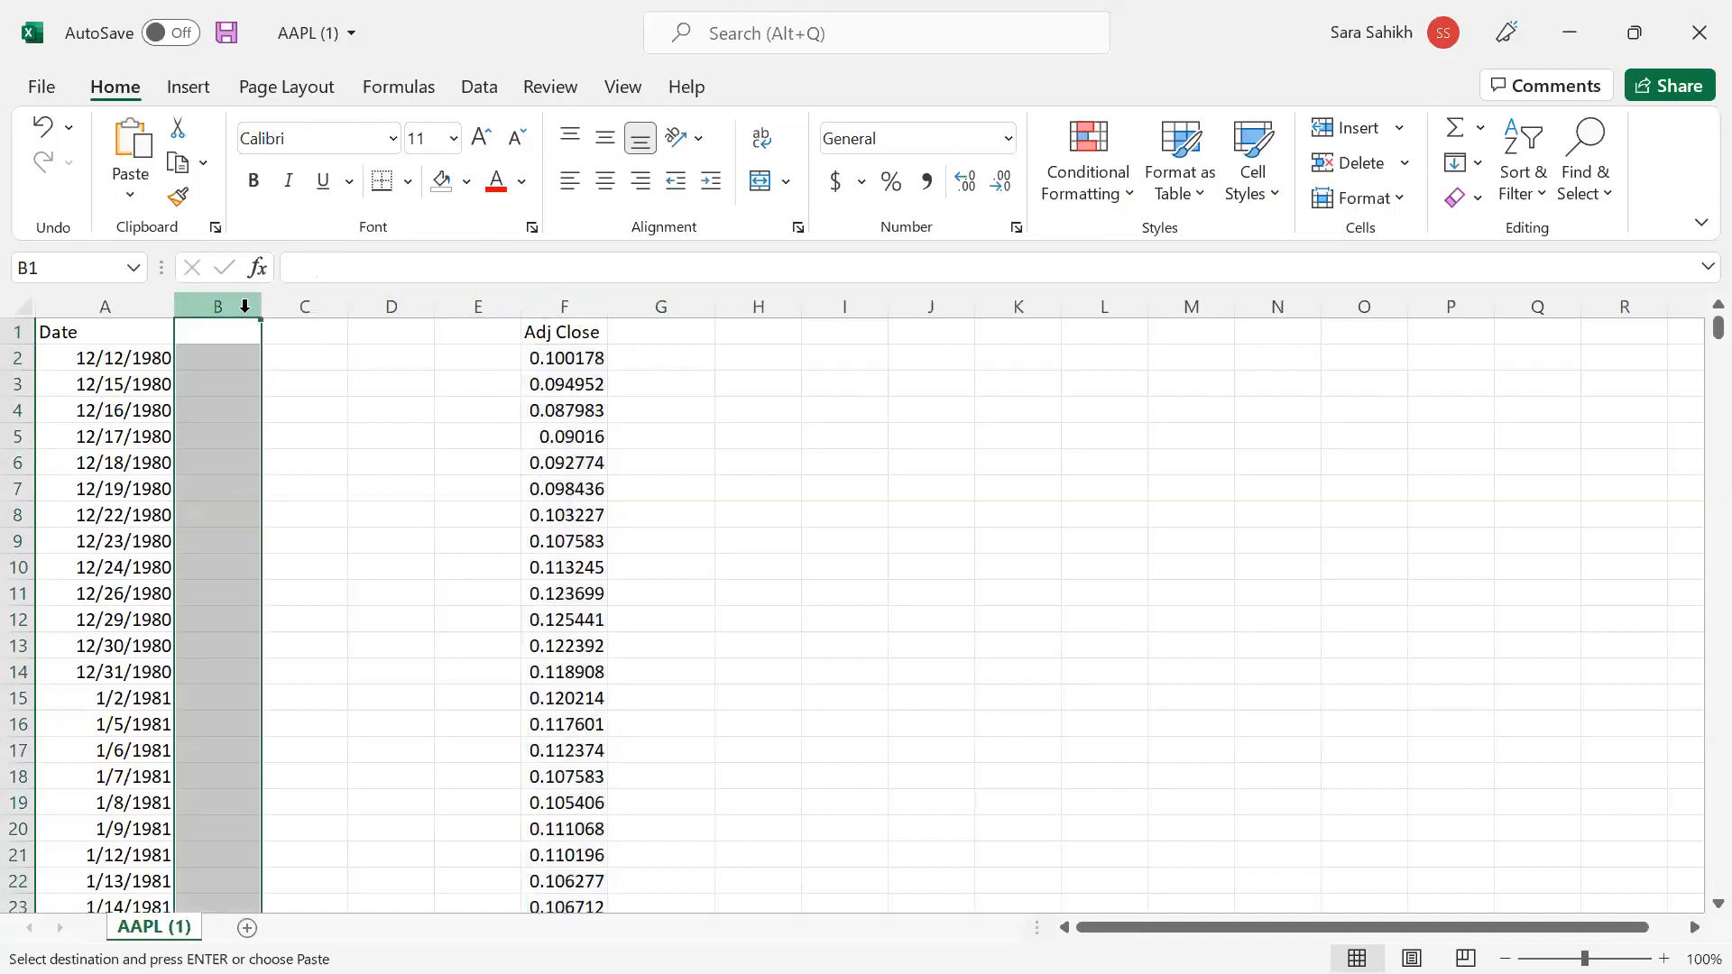
{"action": "key", "text": "ctrl+v"}
{"action": "left_click", "coordinate": [342, 433]}
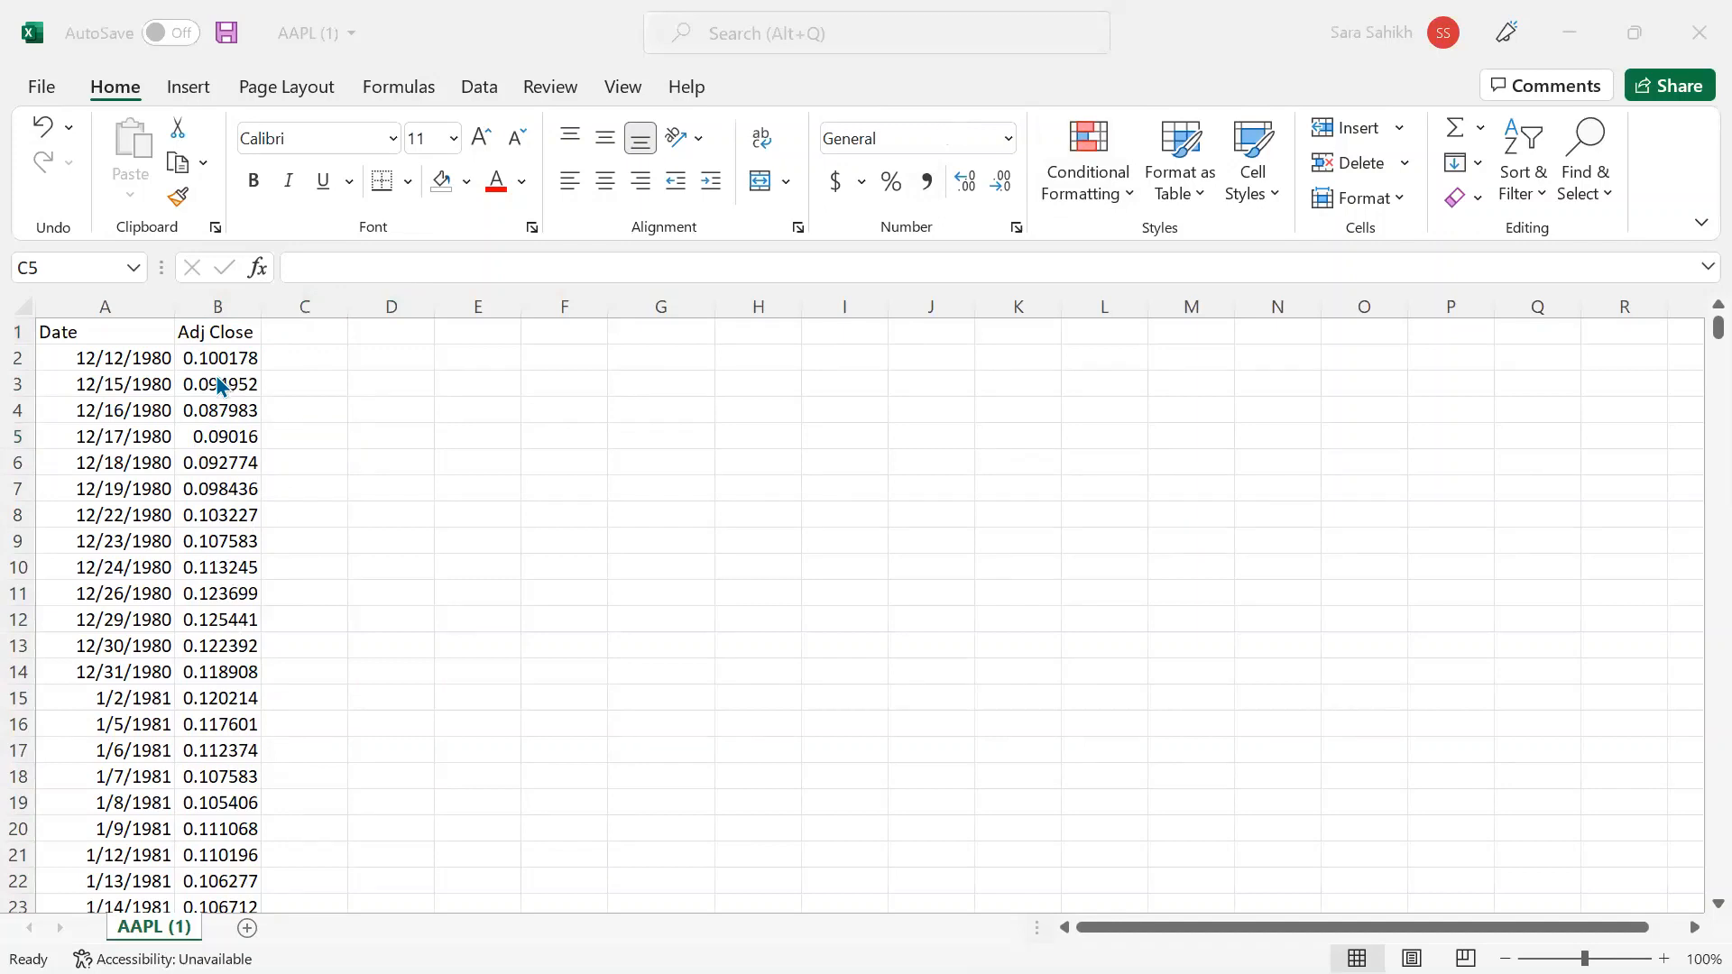
- Select all dates from A2 down to the last row
{"action": "left_click", "coordinate": [126, 356]}
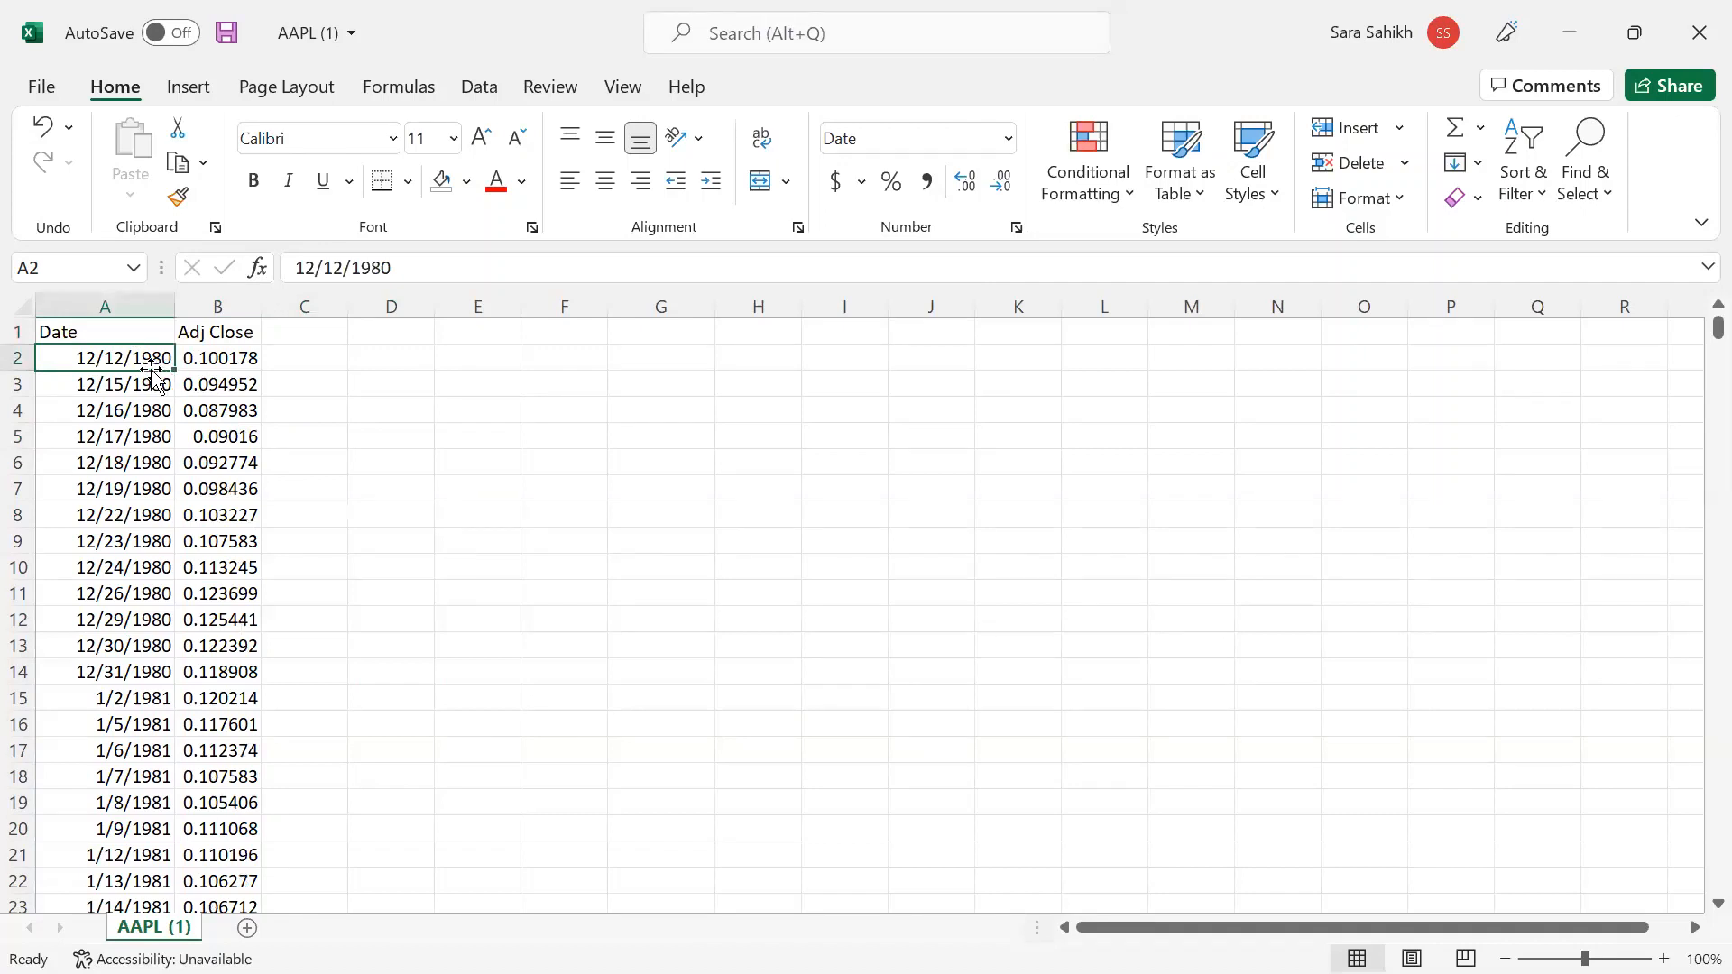
{"action": "key", "text": "Up"}
{"action": "left_click", "coordinate": [151, 365]}
{"action": "key", "text": "ctrl+shift+Down"}
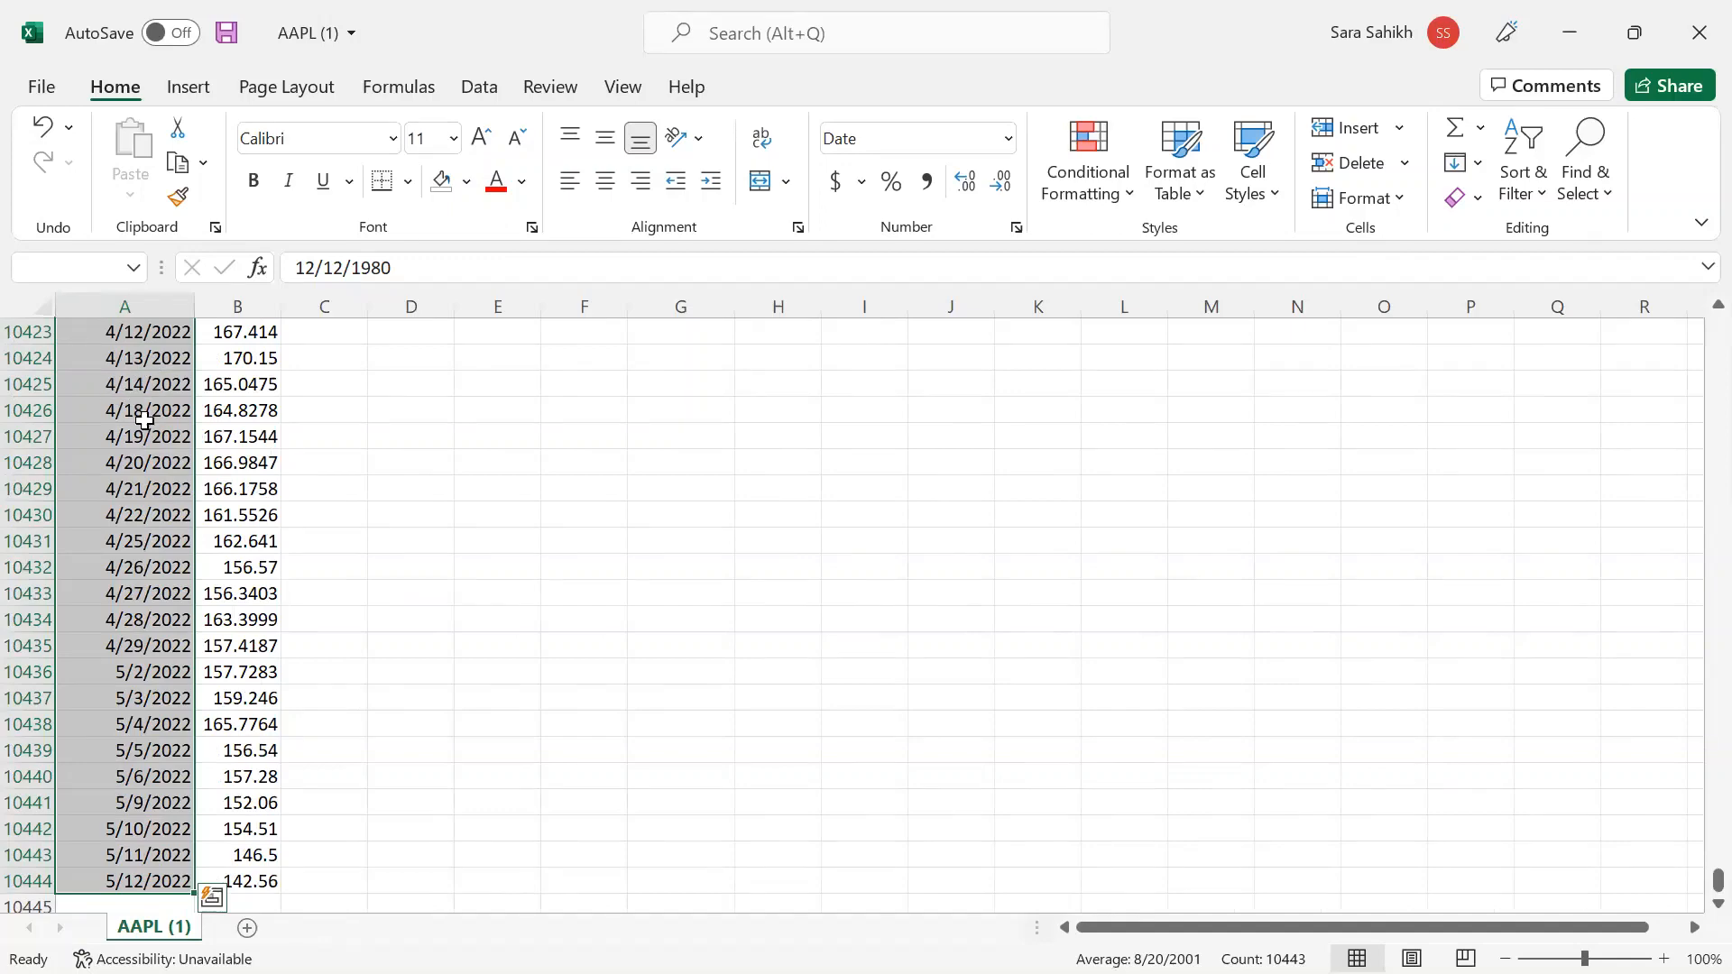
- Format the selected dates in the 14-Mar-2012 style, e.g. 12-Dec-1980
{"action": "left_click", "coordinate": [1010, 143]}
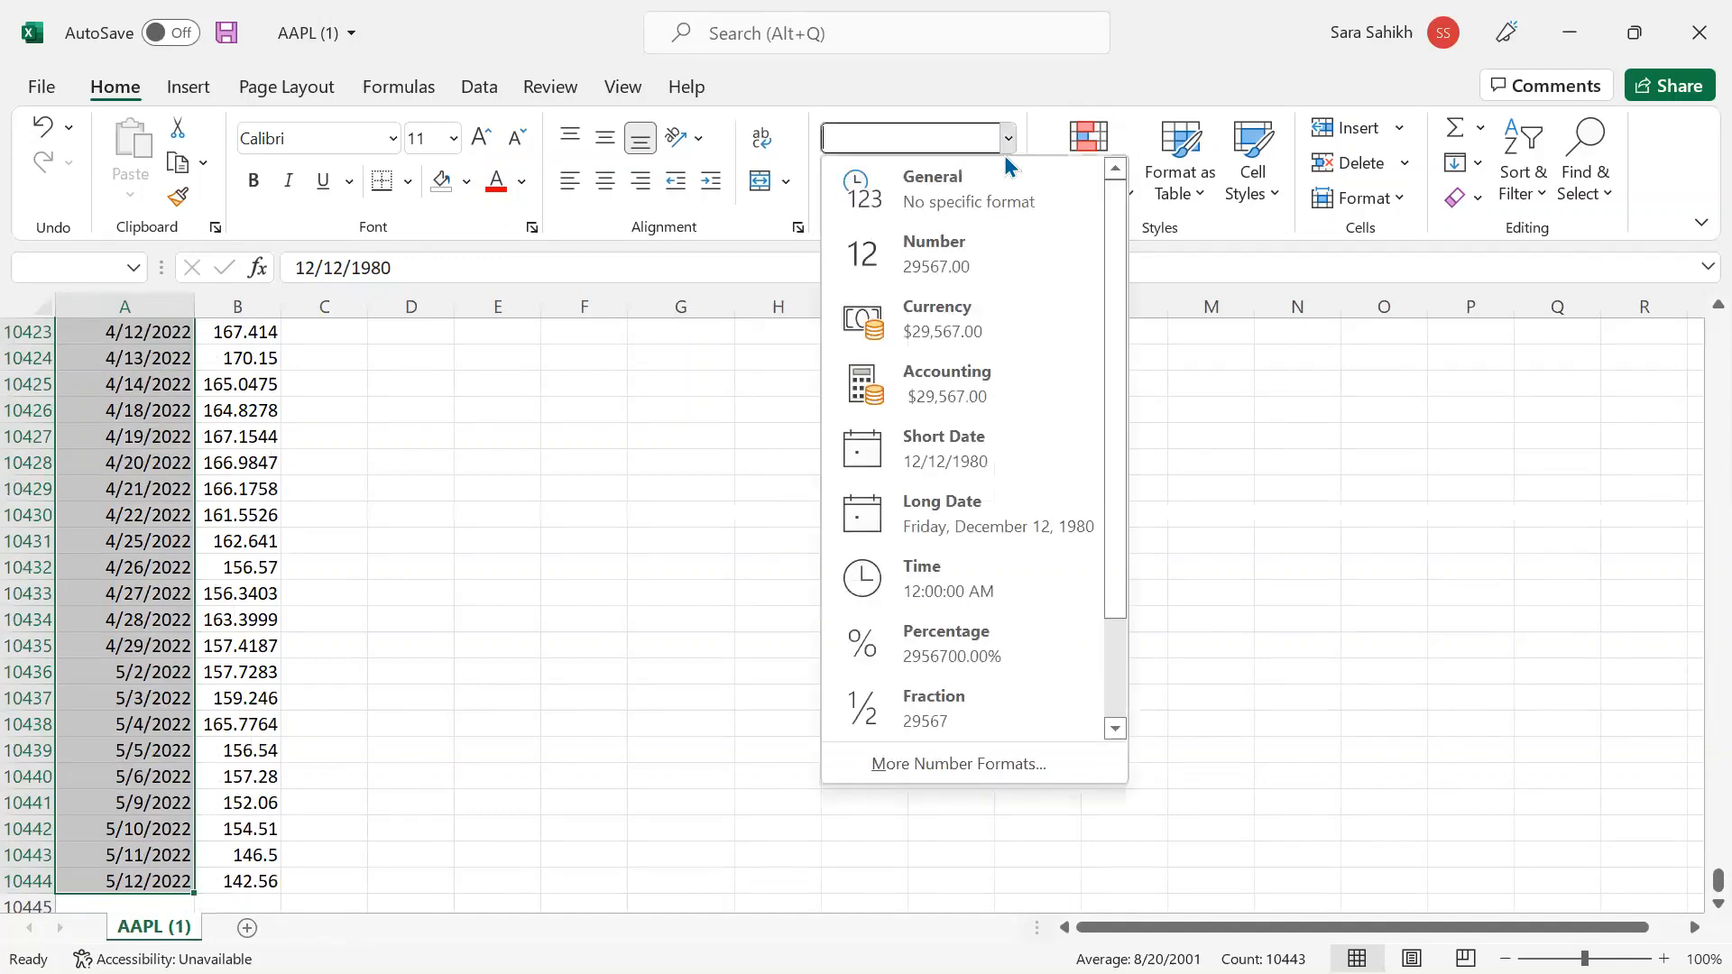
{"action": "left_click", "coordinate": [938, 765]}
{"action": "scroll", "coordinate": [403, 401], "scroll_direction": "down", "scroll_amount": 3}
{"action": "scroll", "coordinate": [404, 402], "scroll_direction": "down", "scroll_amount": 1}
{"action": "left_click", "coordinate": [388, 413]}
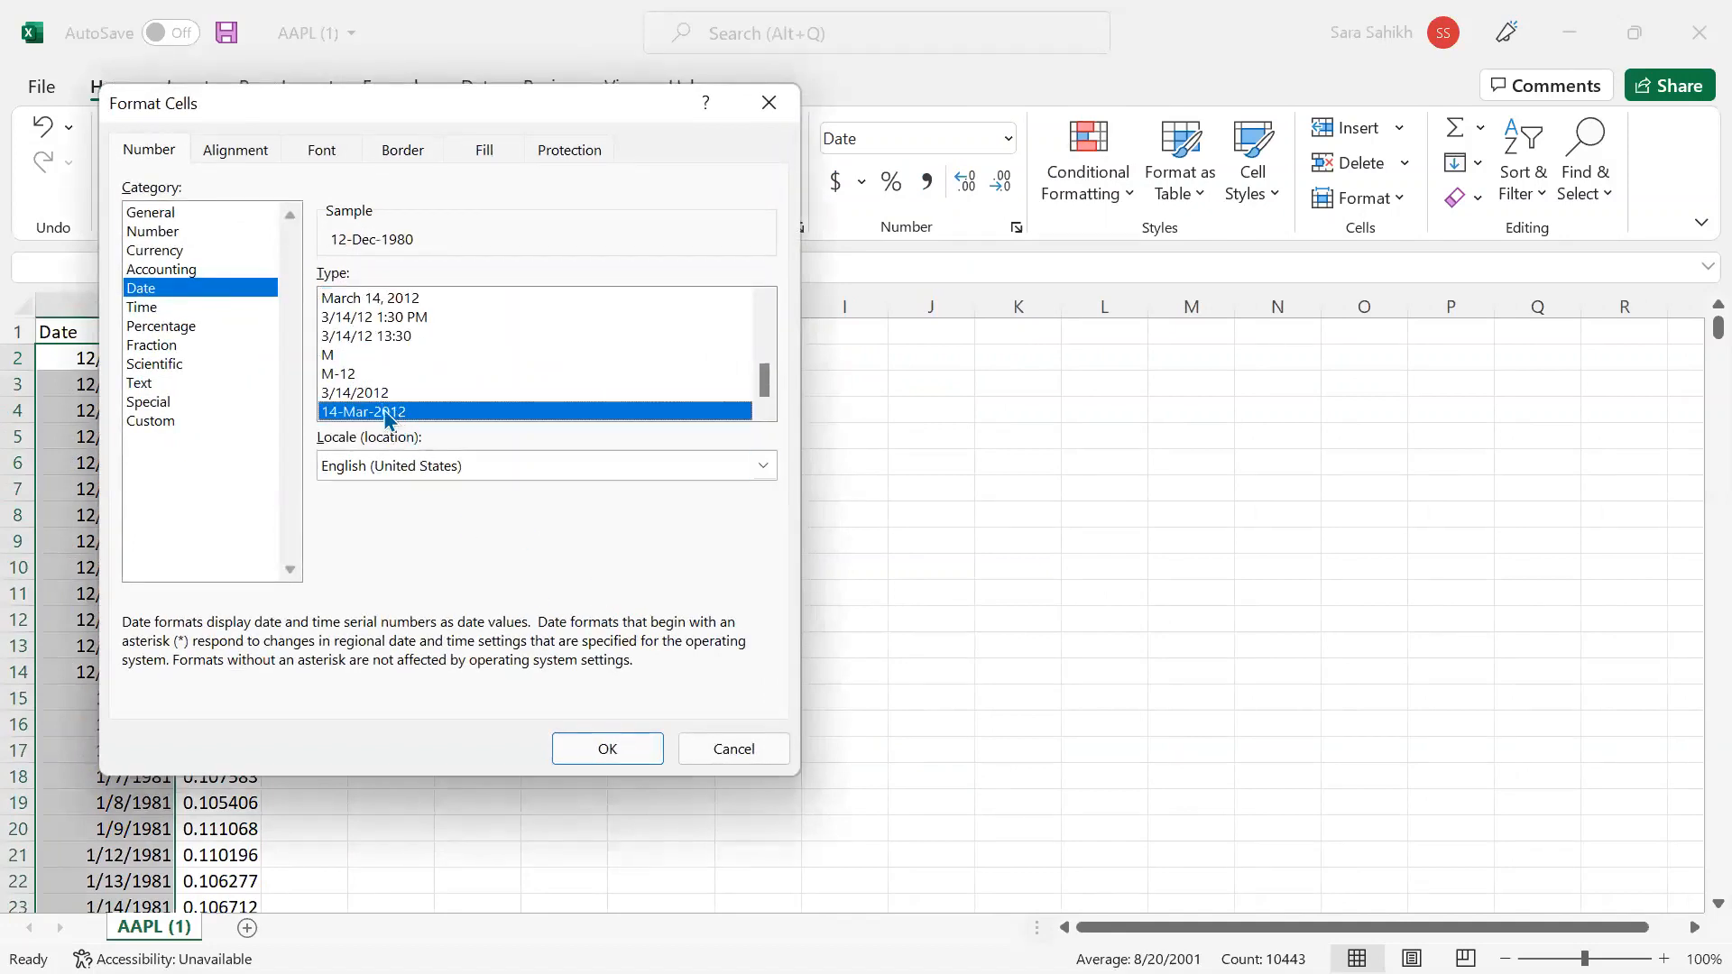
{"action": "left_click", "coordinate": [632, 750]}
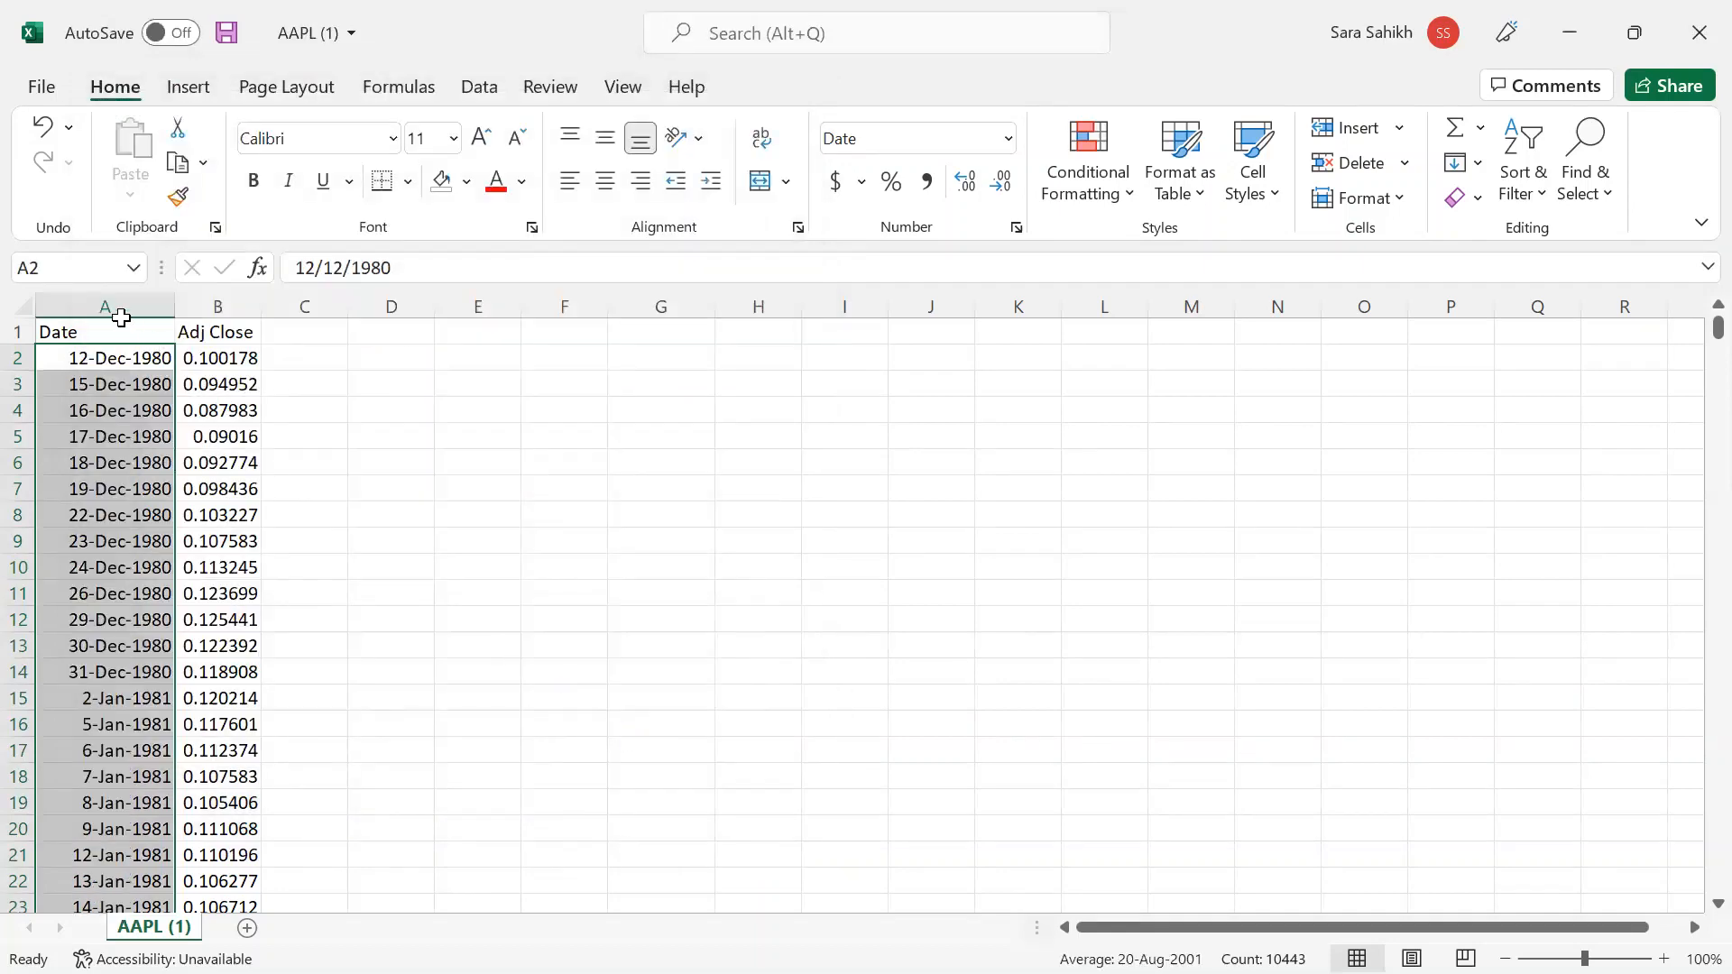
{"action": "left_click", "coordinate": [135, 379]}
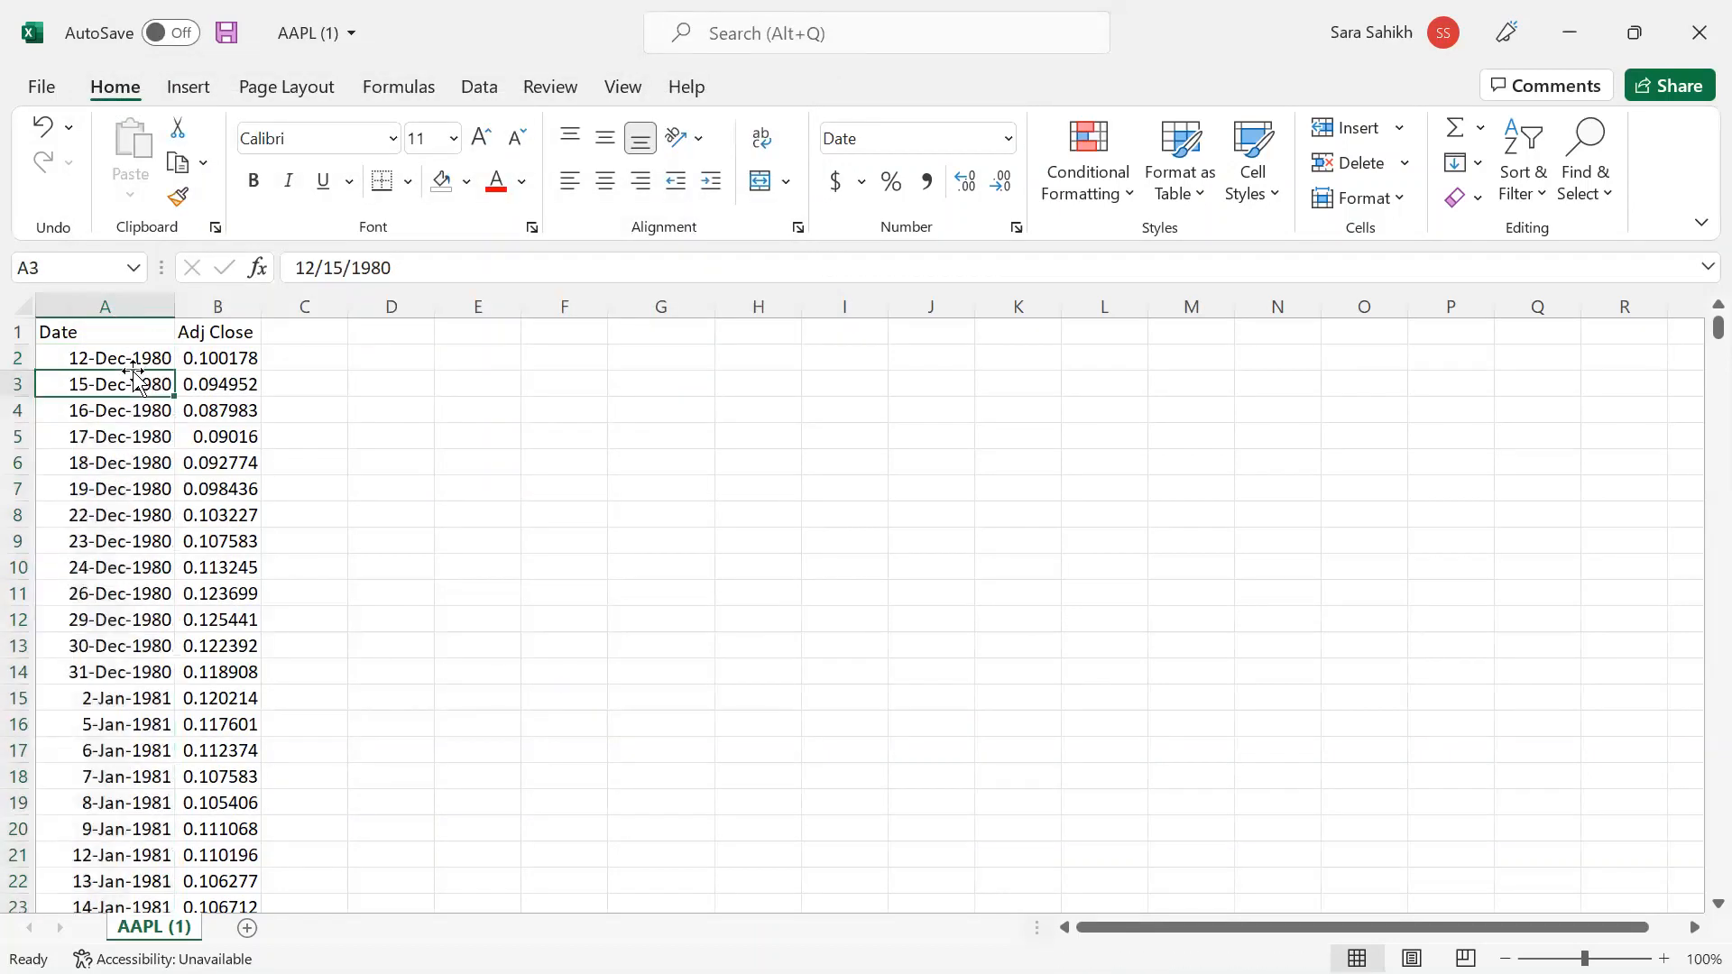
- Copy A2:B10444, all the date and Adj Close rows
{"action": "left_click", "coordinate": [133, 365]}
{"action": "key", "text": "shift+Right"}
{"action": "key", "text": "ctrl+shift+Down"}
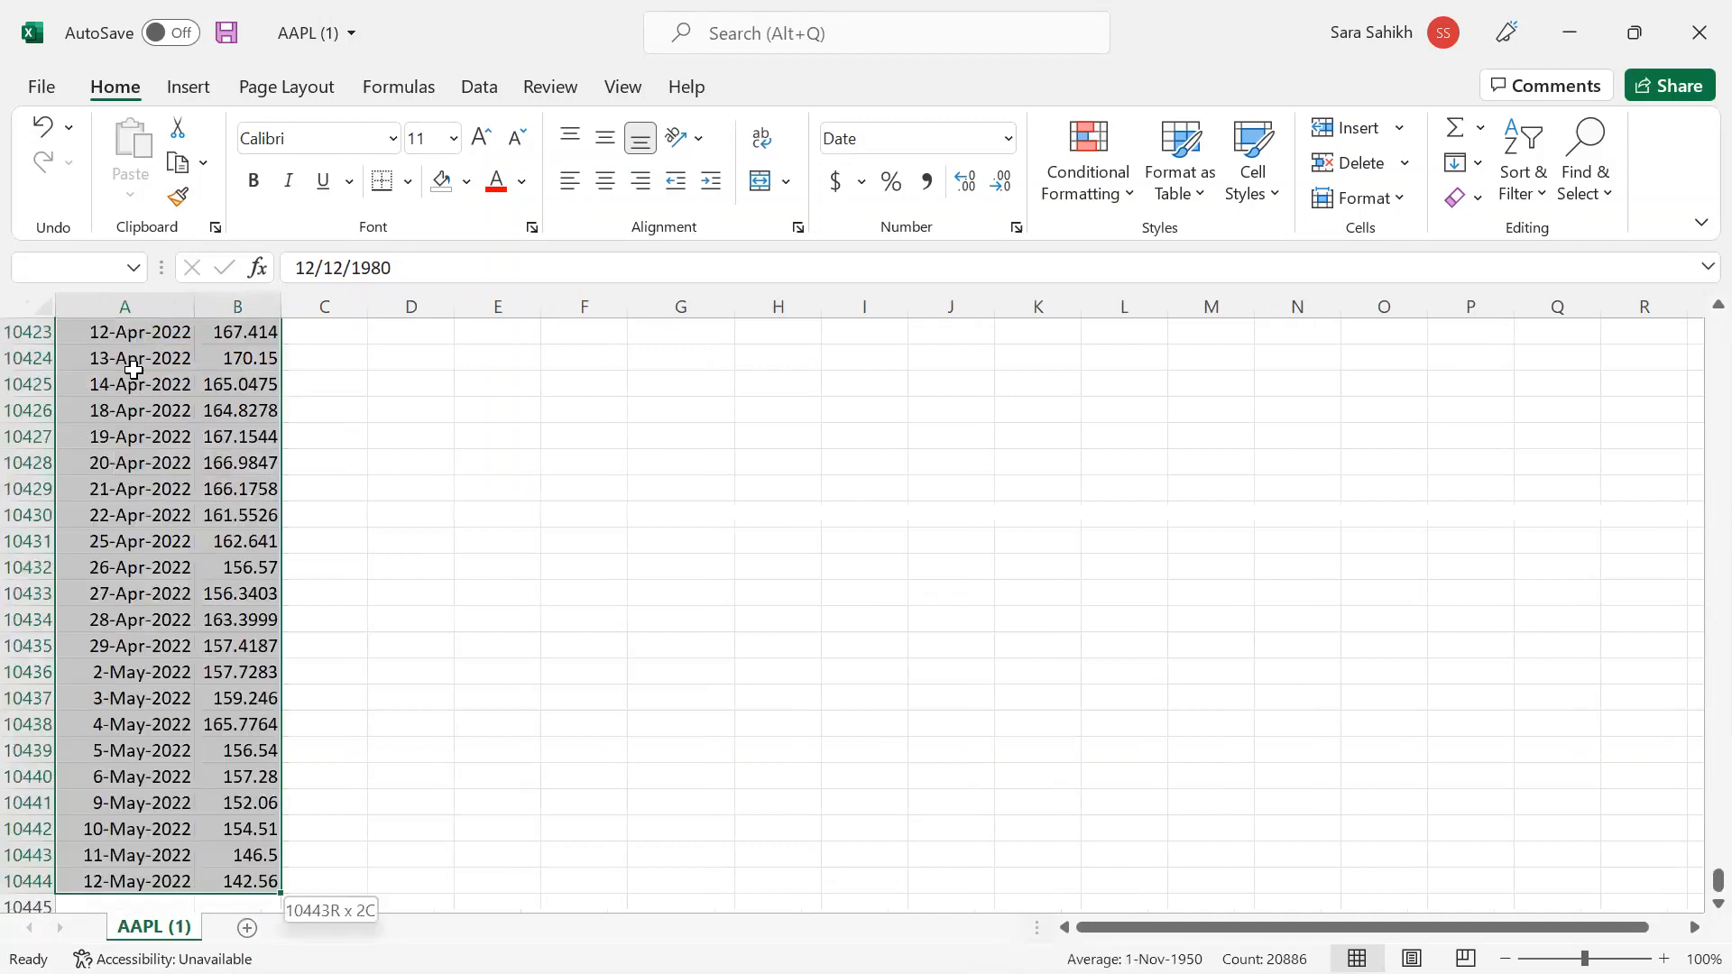
{"action": "key", "text": "ctrl+c"}
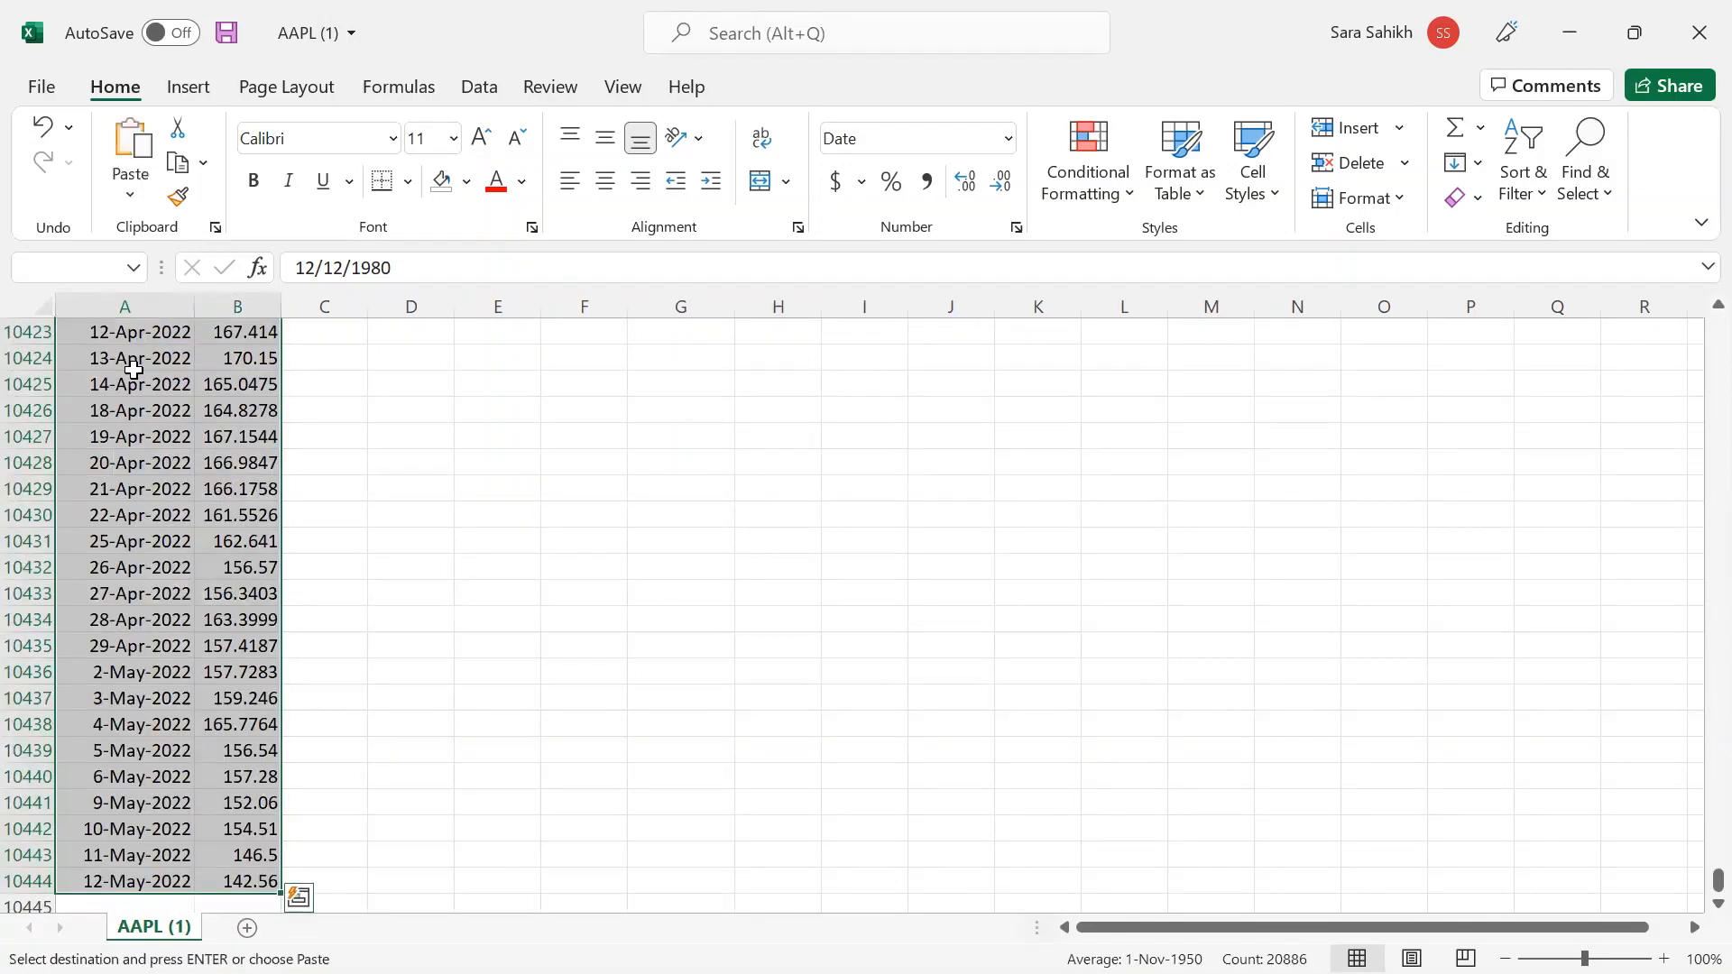
{"action": "scroll", "coordinate": [202, 465], "scroll_direction": "up", "scroll_amount": 3}
{"action": "scroll", "coordinate": [203, 465], "scroll_direction": "up", "scroll_amount": 9}
{"action": "scroll", "coordinate": [212, 468], "scroll_direction": "down", "scroll_amount": 4}
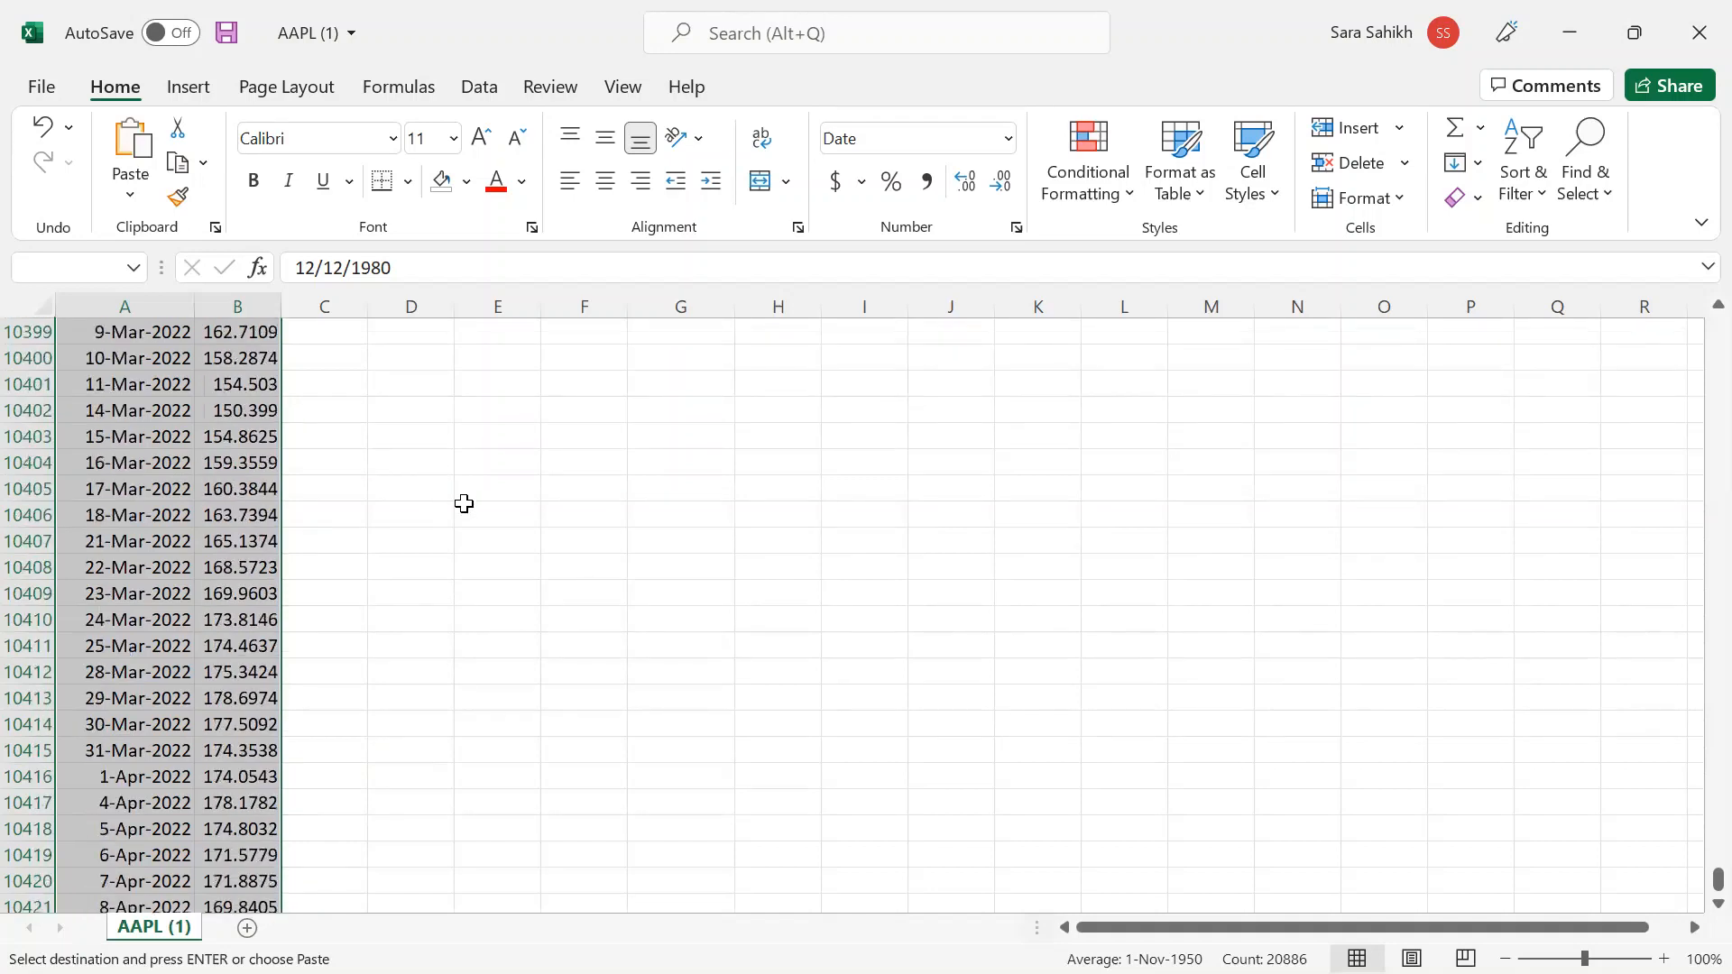
- Return to the NGEN Markets browser window in full screen
{"action": "mouse_move", "coordinate": [1016, 973]}
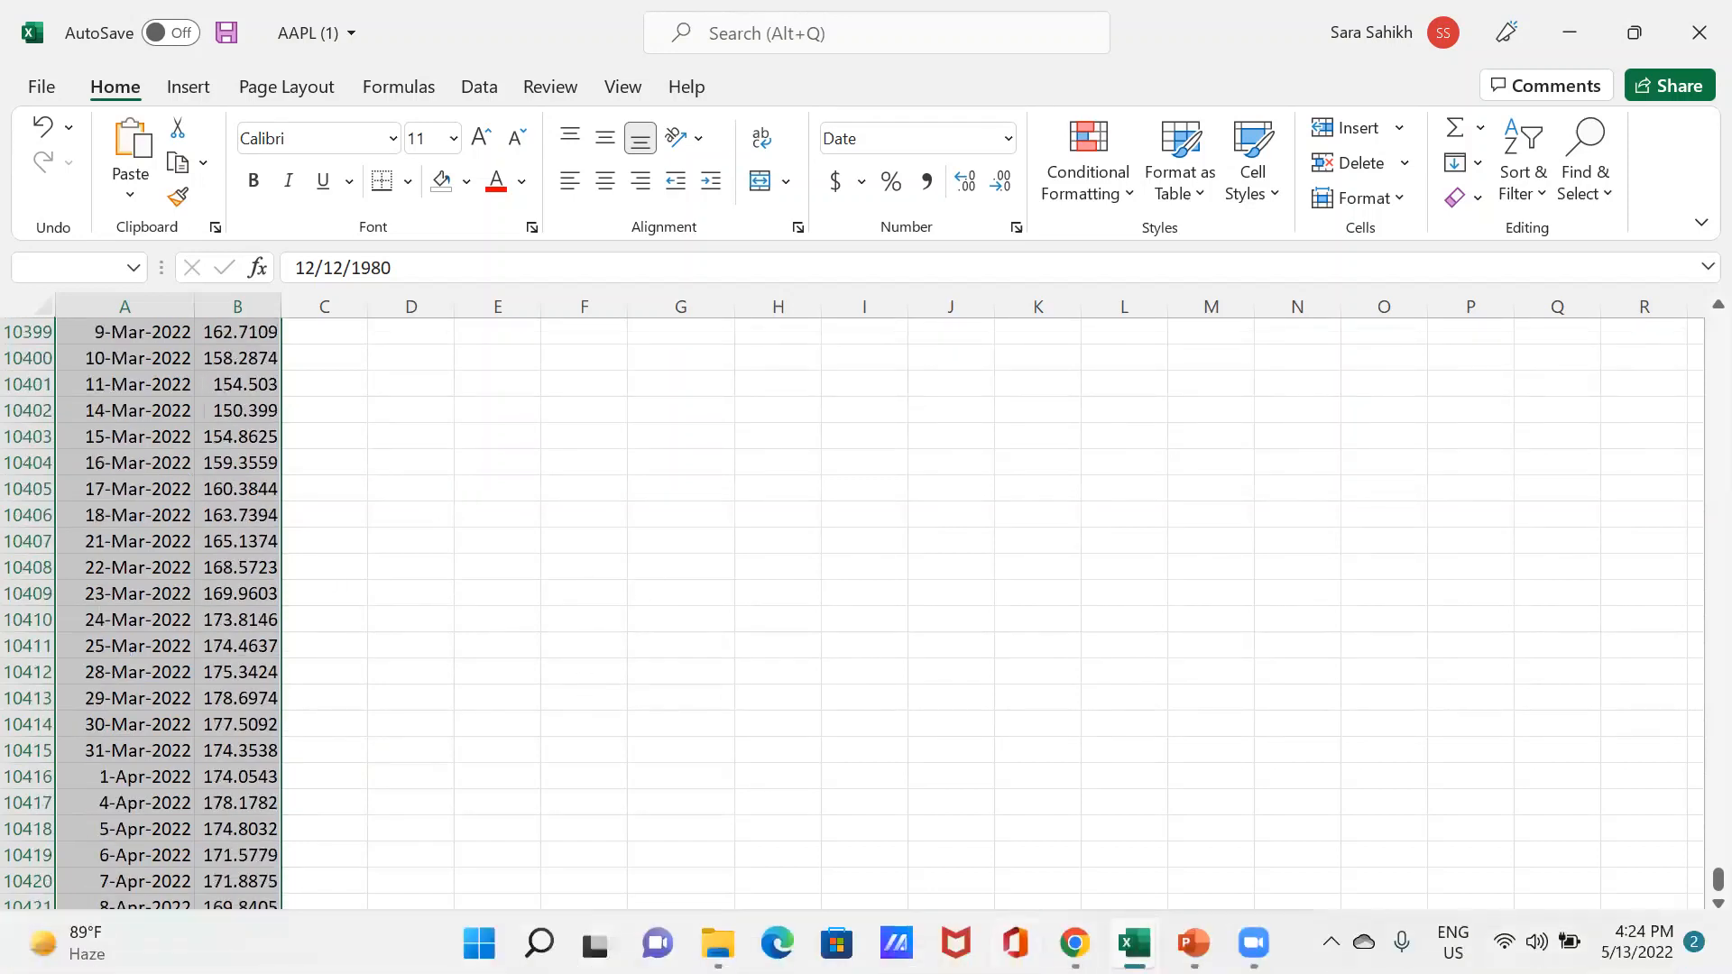
{"action": "left_click", "coordinate": [1075, 943]}
{"action": "mouse_move", "coordinate": [1133, 944]}
{"action": "mouse_move", "coordinate": [1074, 943]}
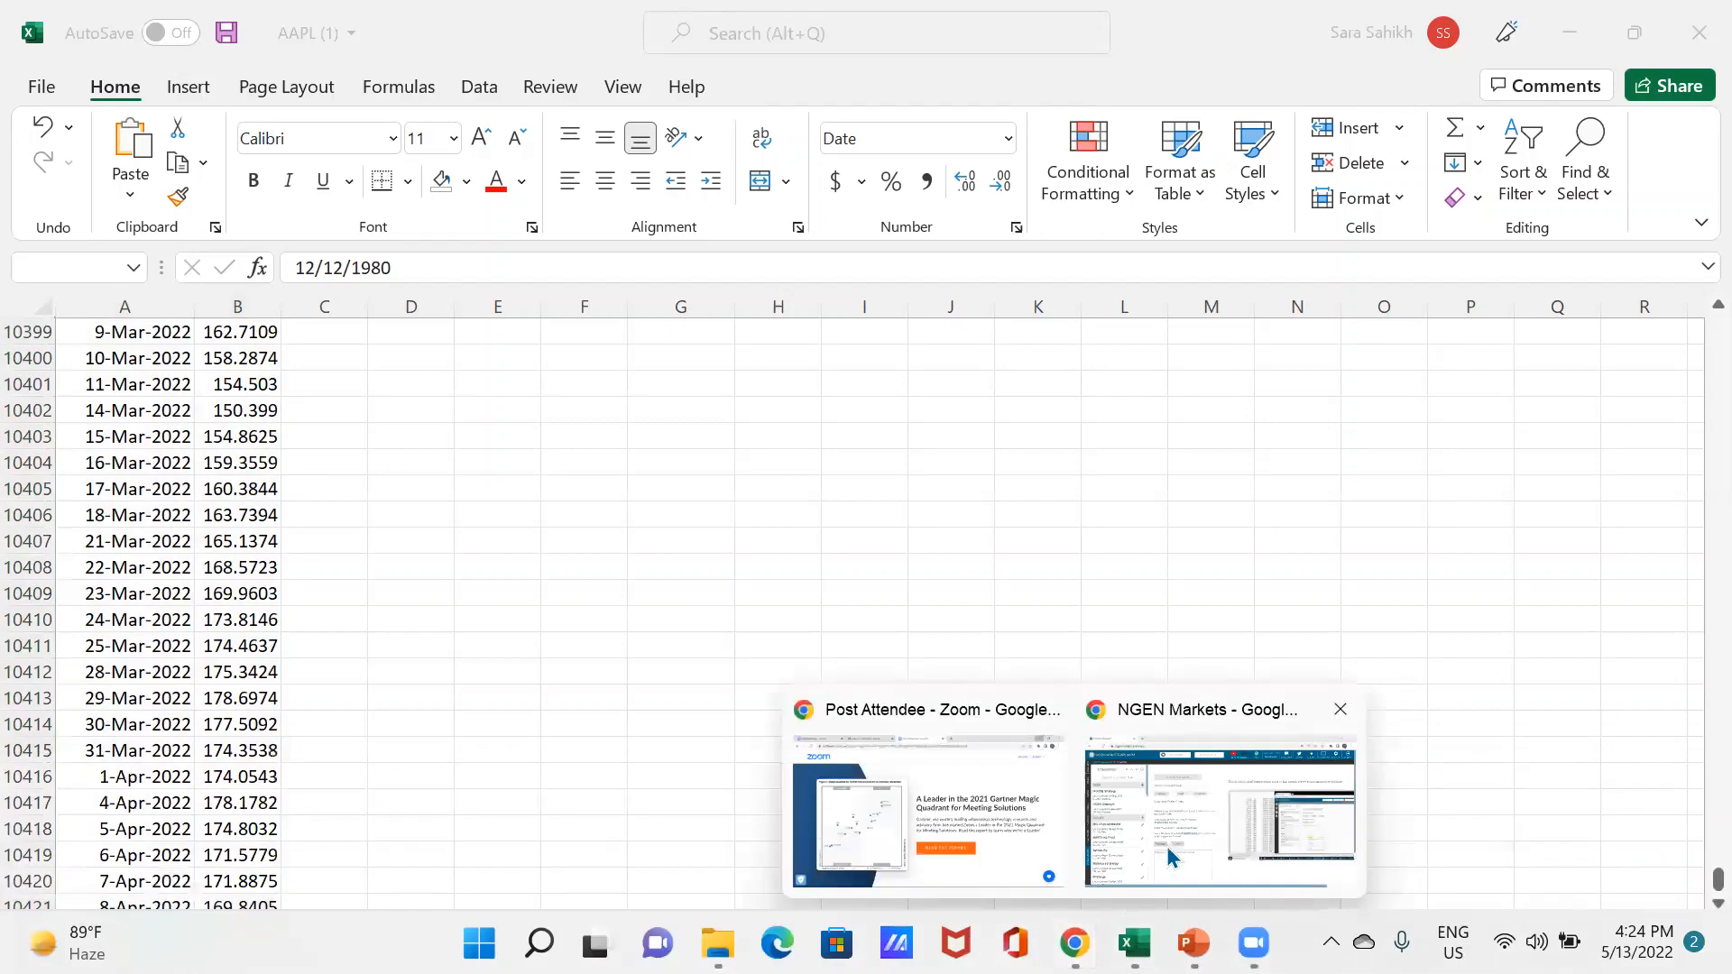
{"action": "left_click", "coordinate": [1166, 846]}
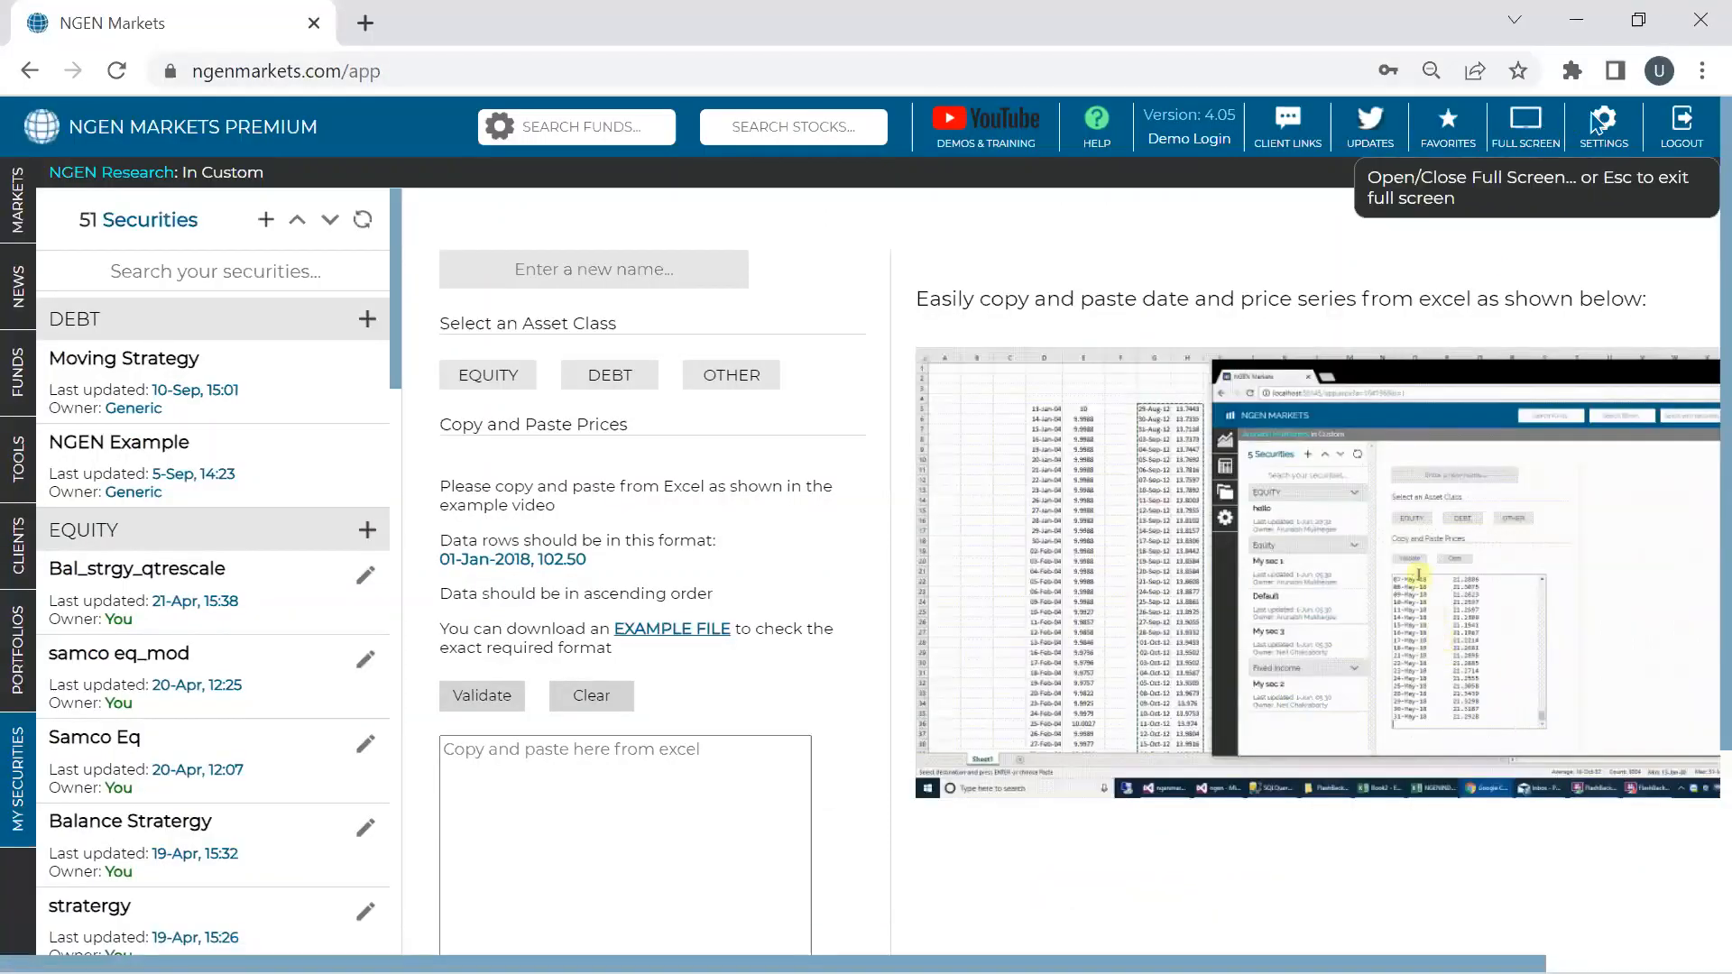
{"action": "left_click", "coordinate": [1700, 73]}
{"action": "left_click", "coordinate": [1691, 326]}
{"action": "scroll", "coordinate": [551, 566], "scroll_direction": "down", "scroll_amount": 2}
- Paste the AAPL date and price series into the price box and validate it
{"action": "left_click", "coordinate": [560, 548]}
{"action": "key", "text": "ctrl+v"}
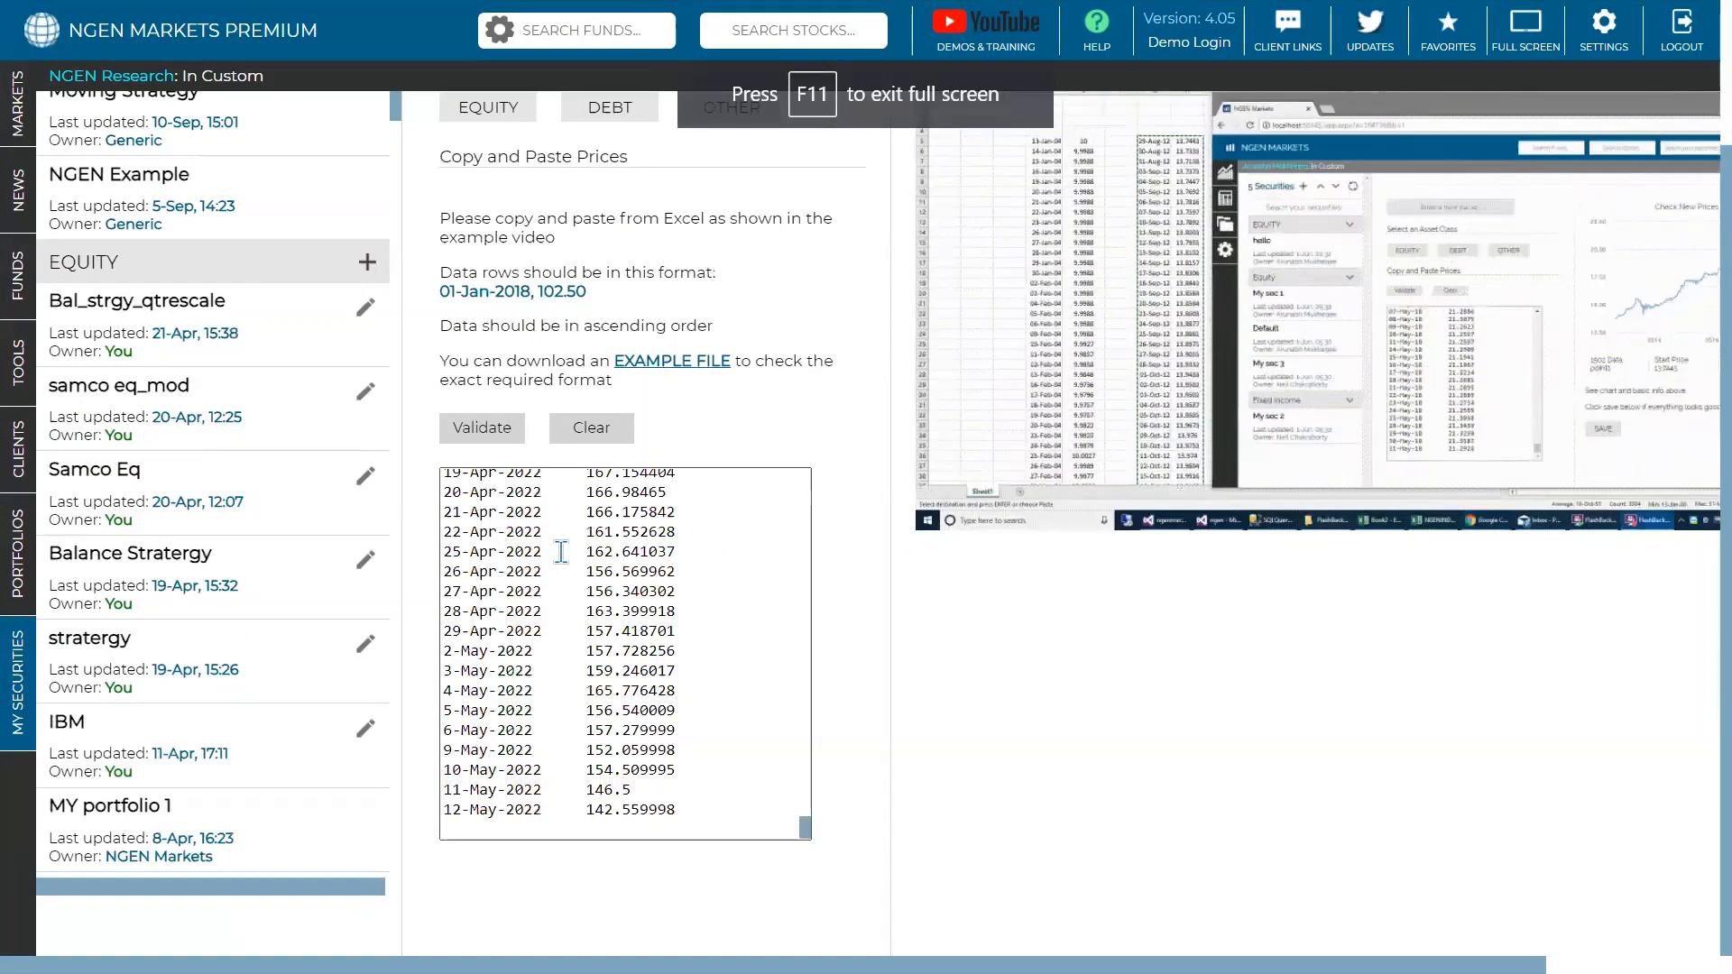
{"action": "left_click_drag", "start_coordinate": [696, 811], "coordinate": [442, 810]}
{"action": "left_click_drag", "start_coordinate": [805, 825], "coordinate": [451, 480]}
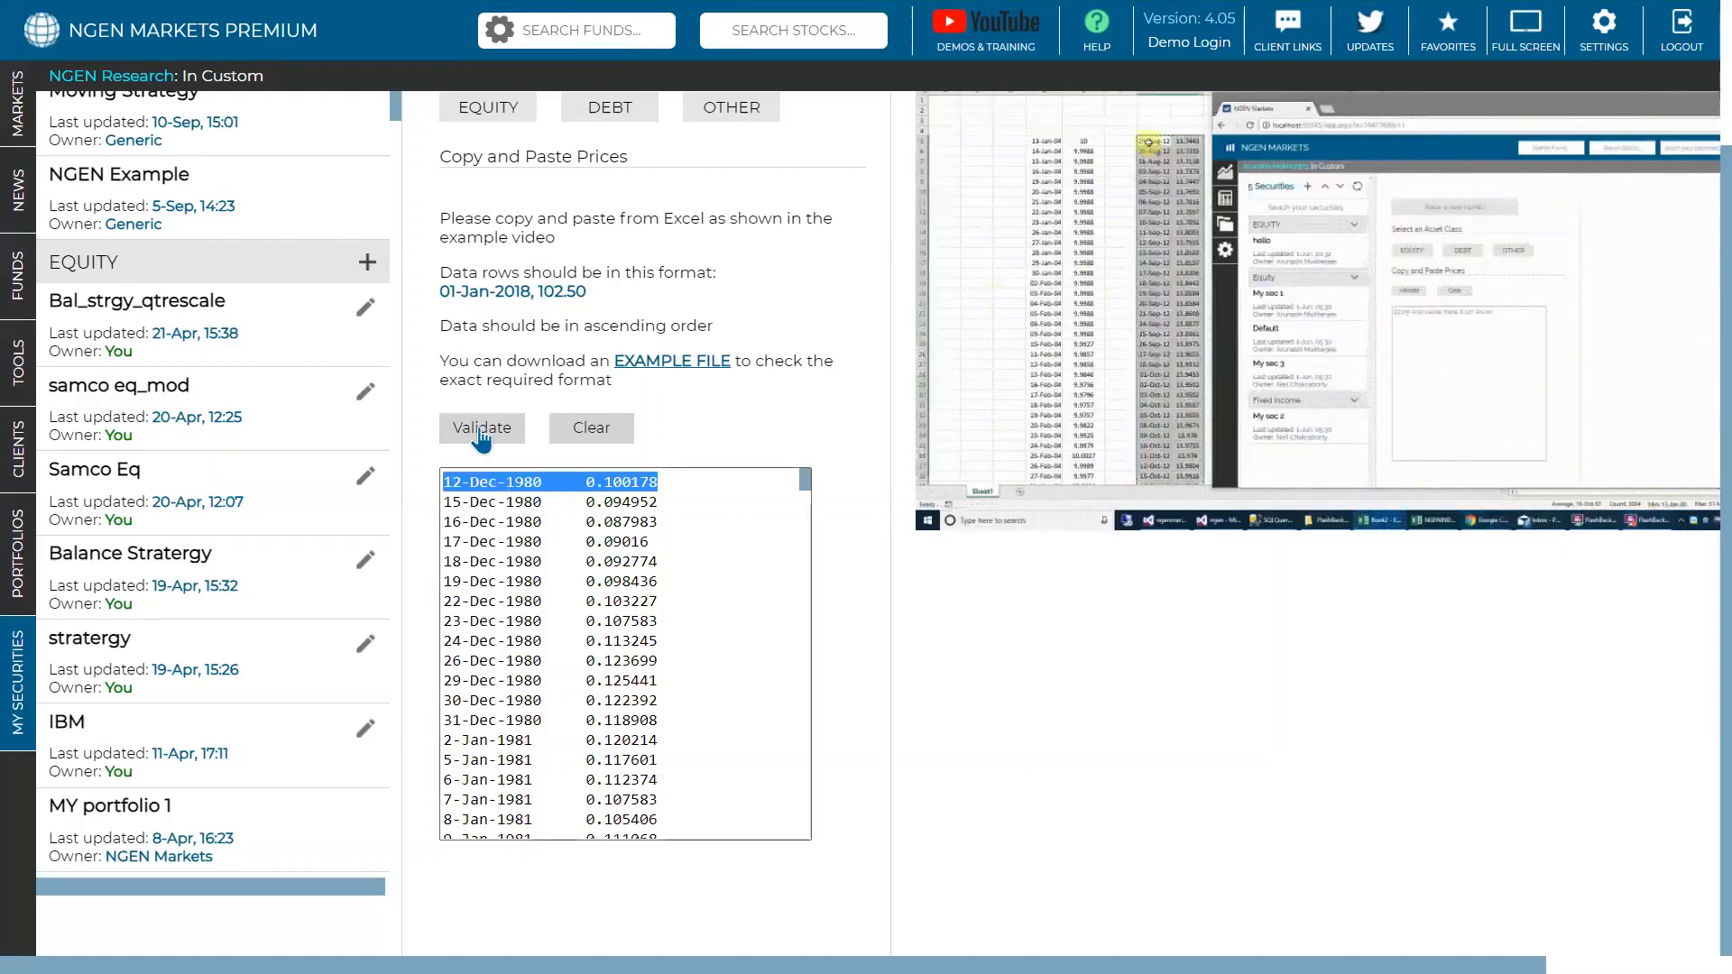
{"action": "left_click", "coordinate": [481, 436]}
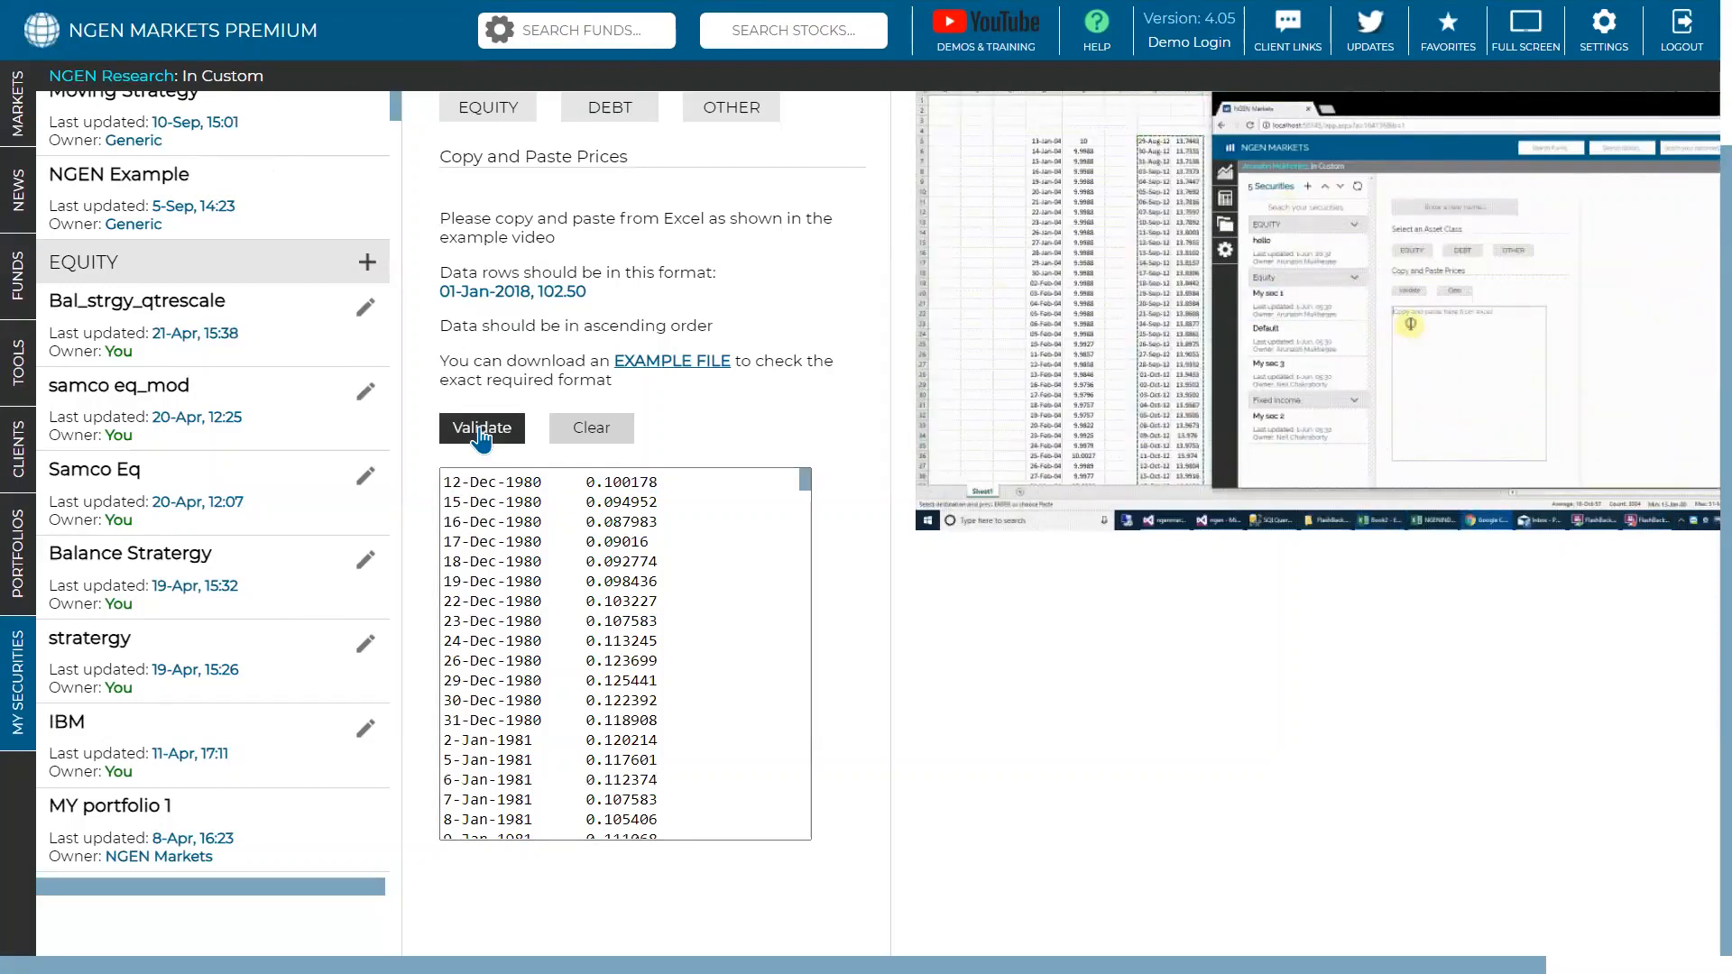
{"action": "scroll", "coordinate": [482, 436], "scroll_direction": "up", "scroll_amount": 2}
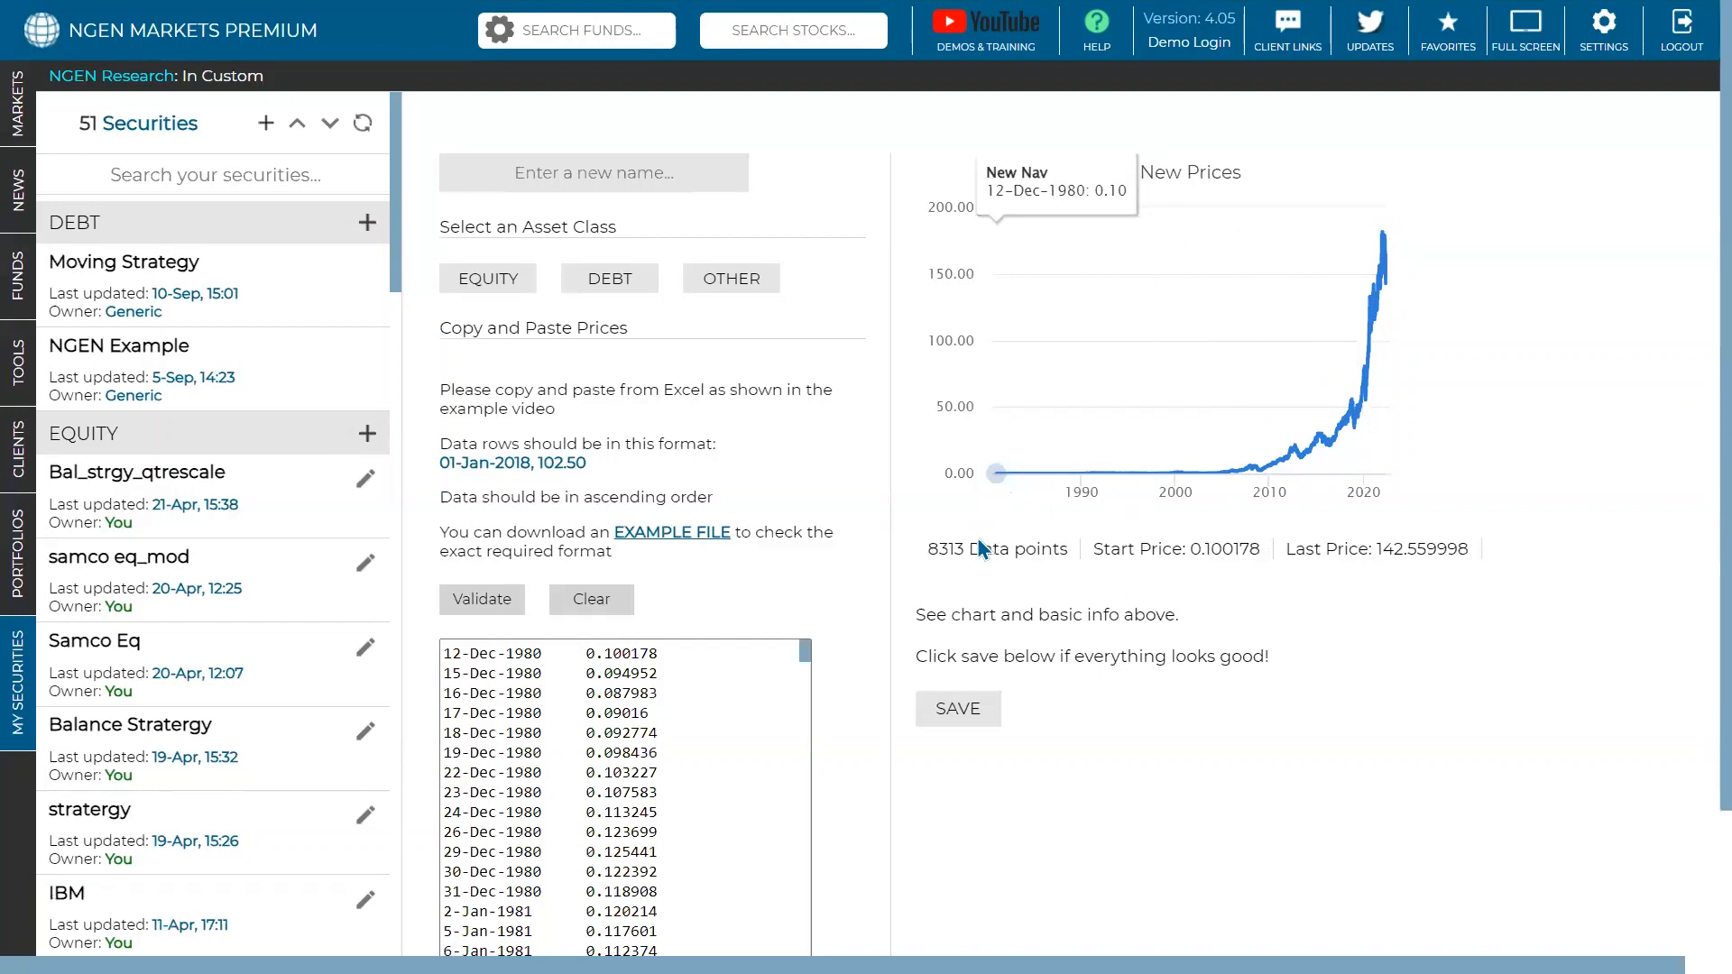
- Name the security 'Apple Stock (Us)', classify it as Equity, and save it
{"action": "left_click", "coordinate": [624, 174]}
{"action": "type", "text": "Apple Stock (Us)"}
{"action": "left_click", "coordinate": [729, 280]}
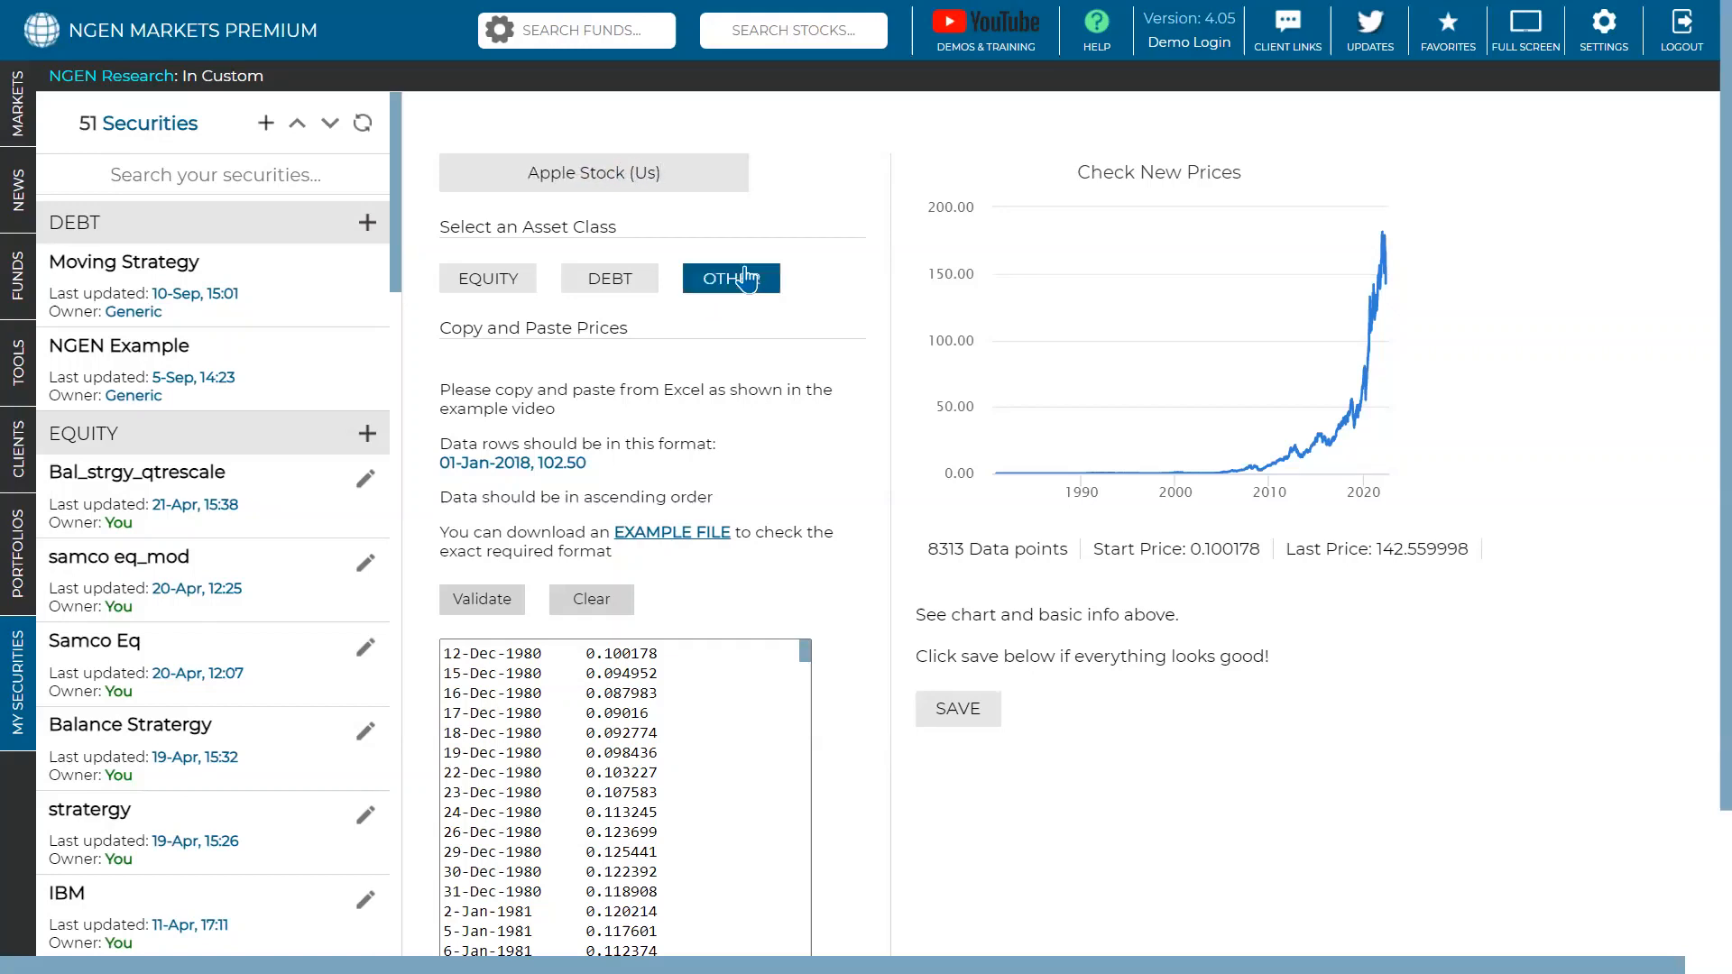
{"action": "left_click", "coordinate": [511, 285]}
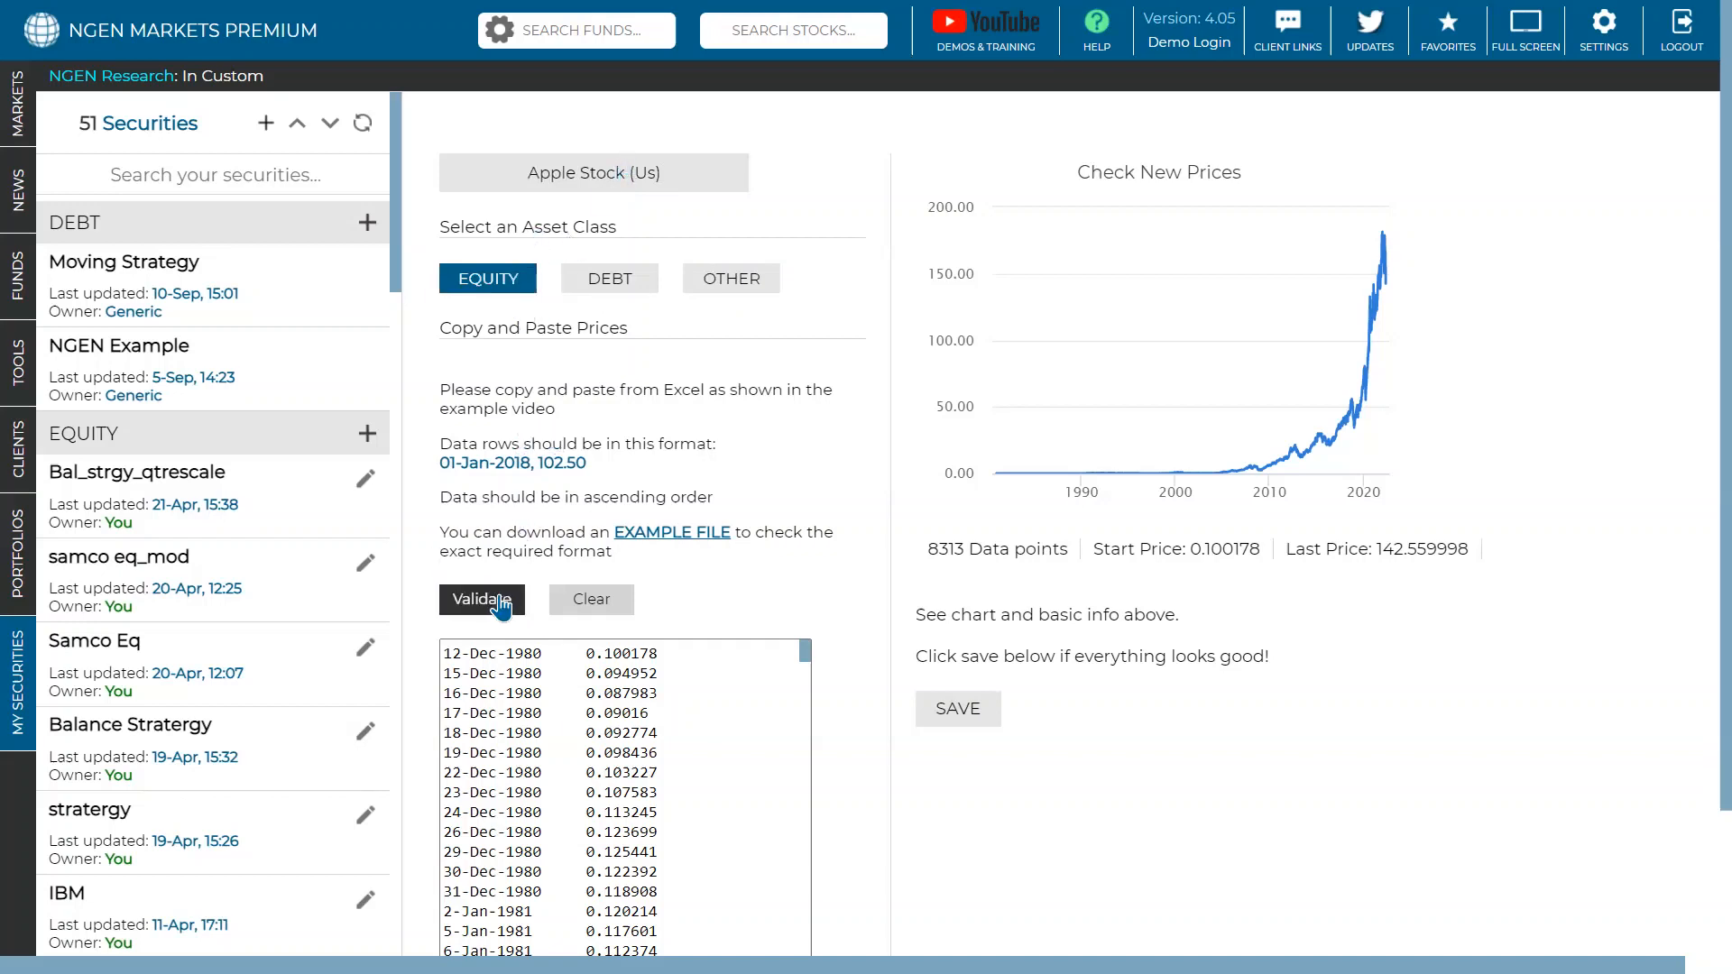
{"action": "left_click", "coordinate": [957, 725]}
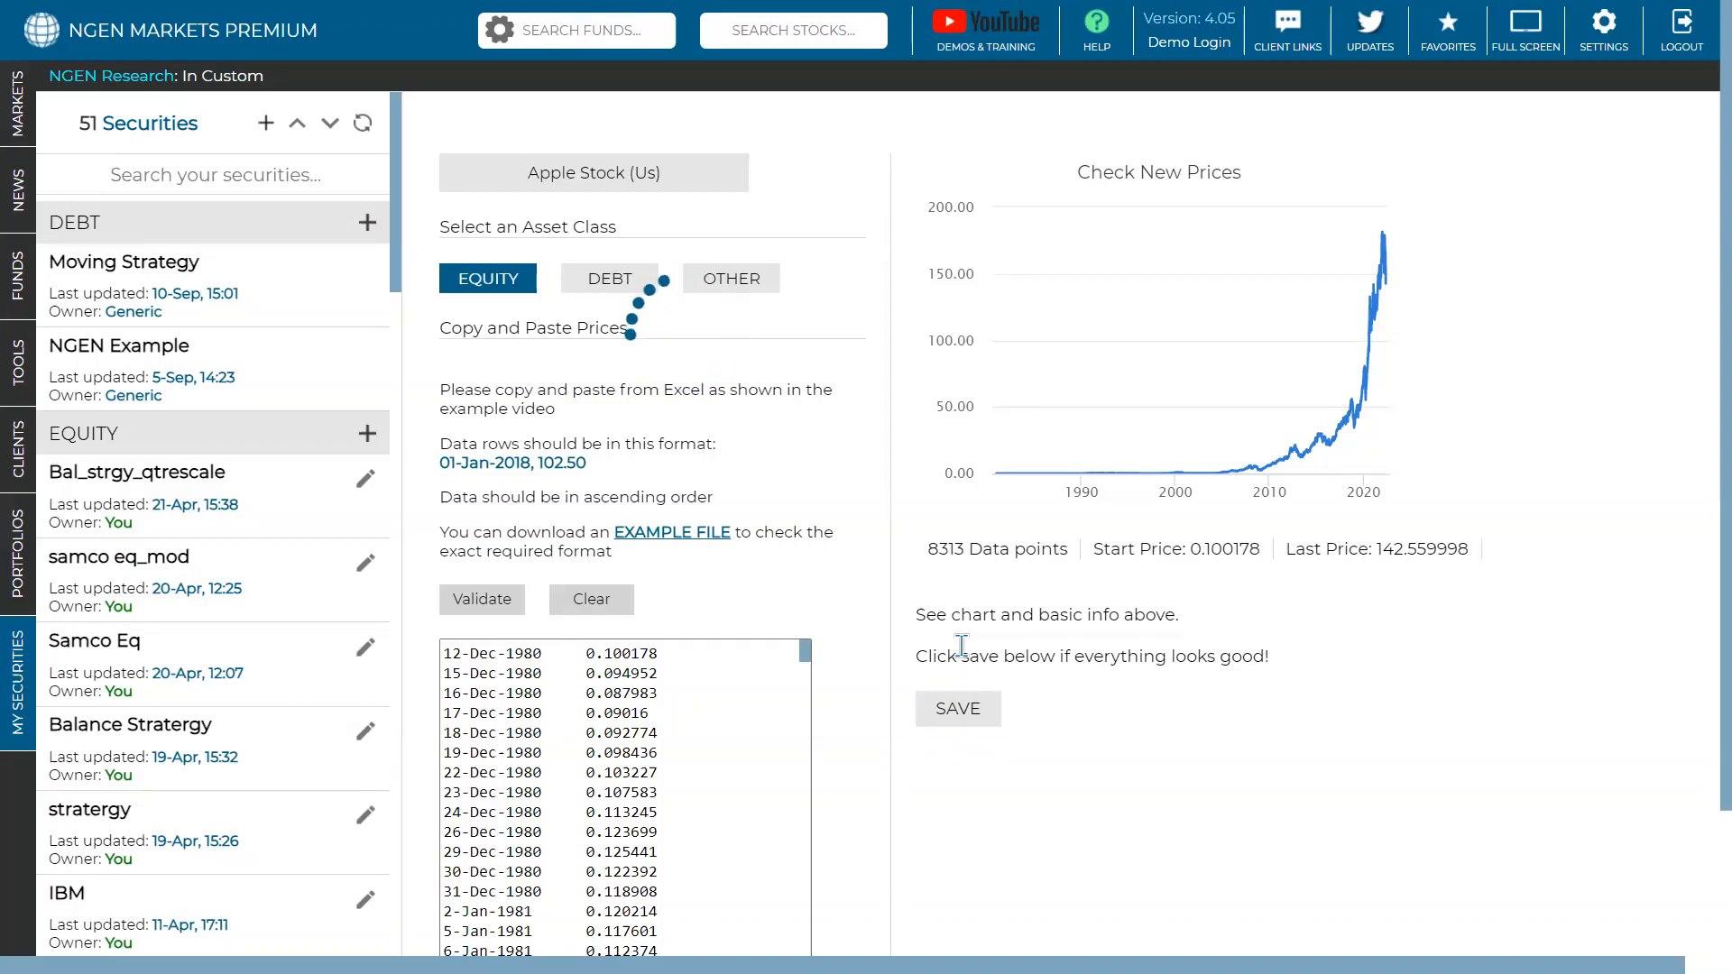
{"action": "mouse_move", "coordinate": [1011, 483]}
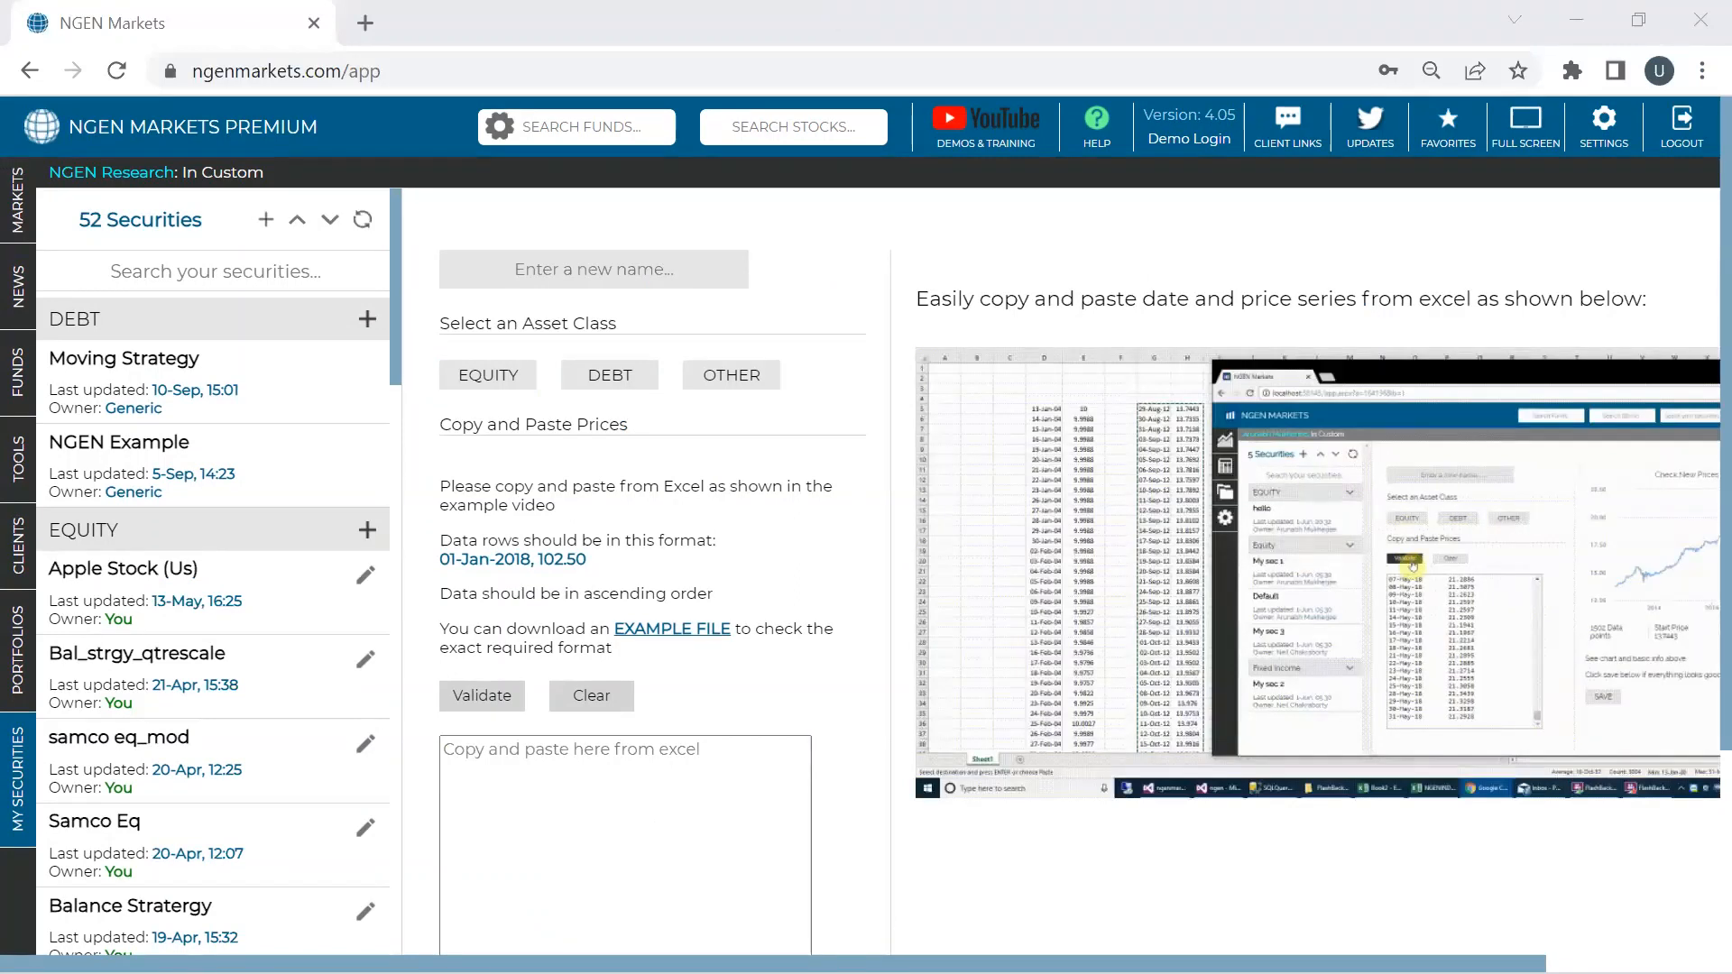
- Maximize the TSLA workbook and clear the Open, High, Low and Close columns
{"action": "left_click", "coordinate": [1419, 862]}
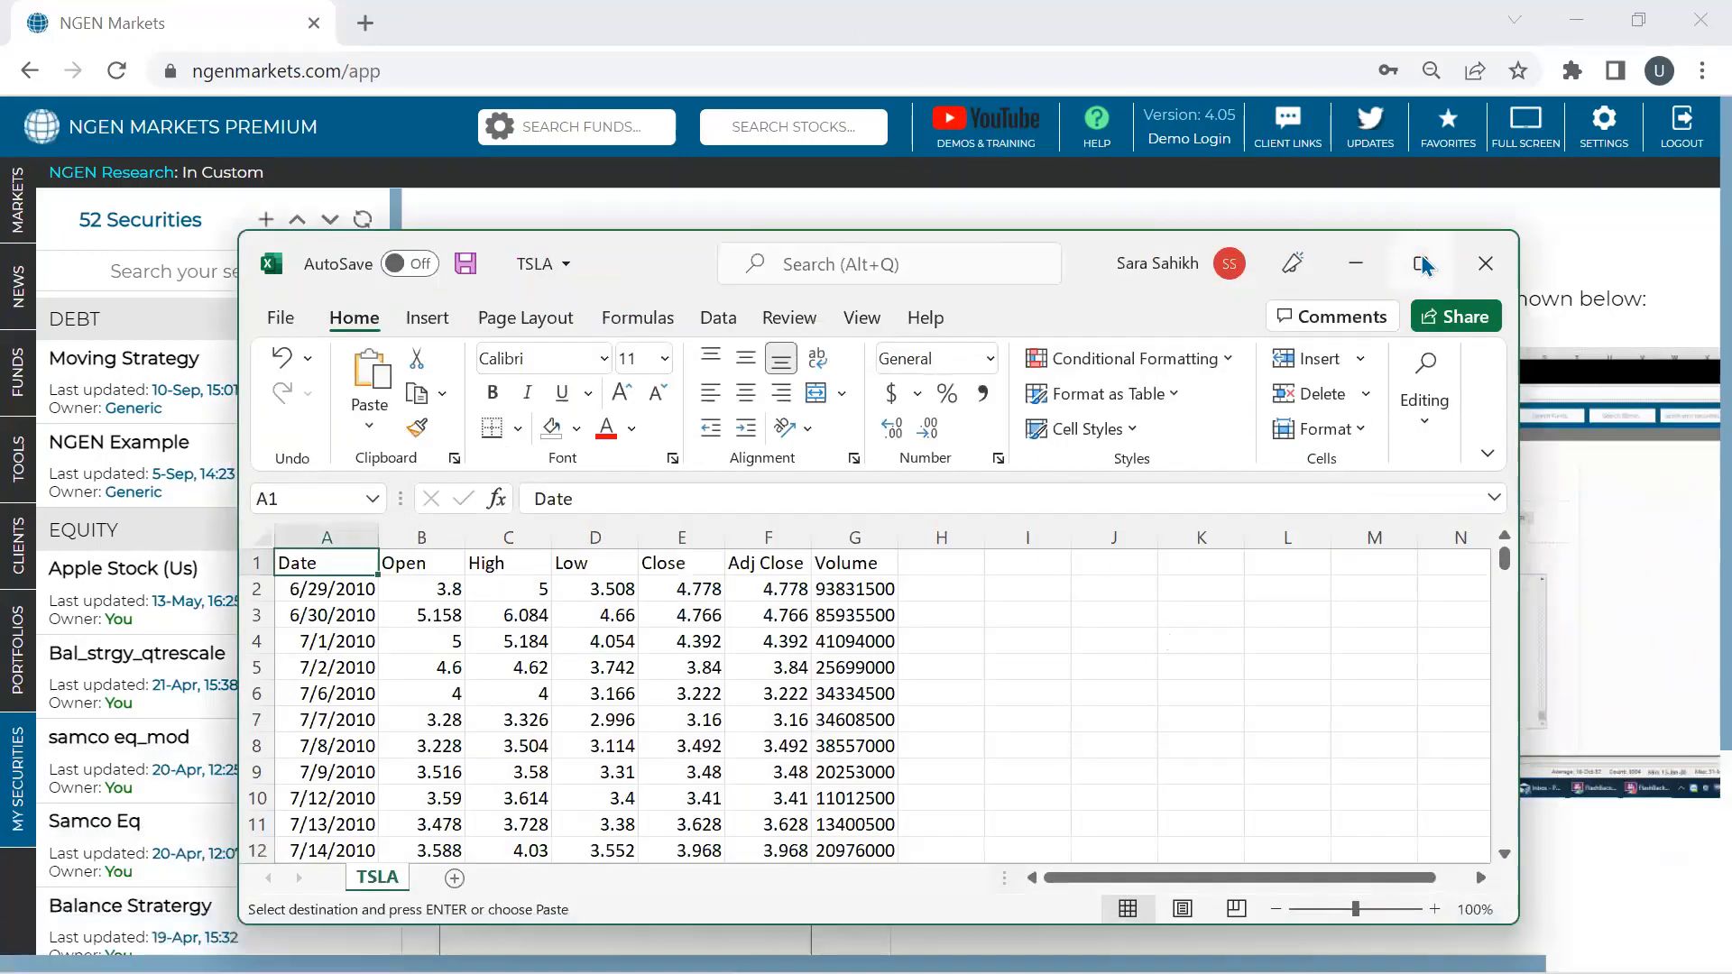
{"action": "left_click", "coordinate": [1420, 263]}
{"action": "left_click", "coordinate": [189, 342]}
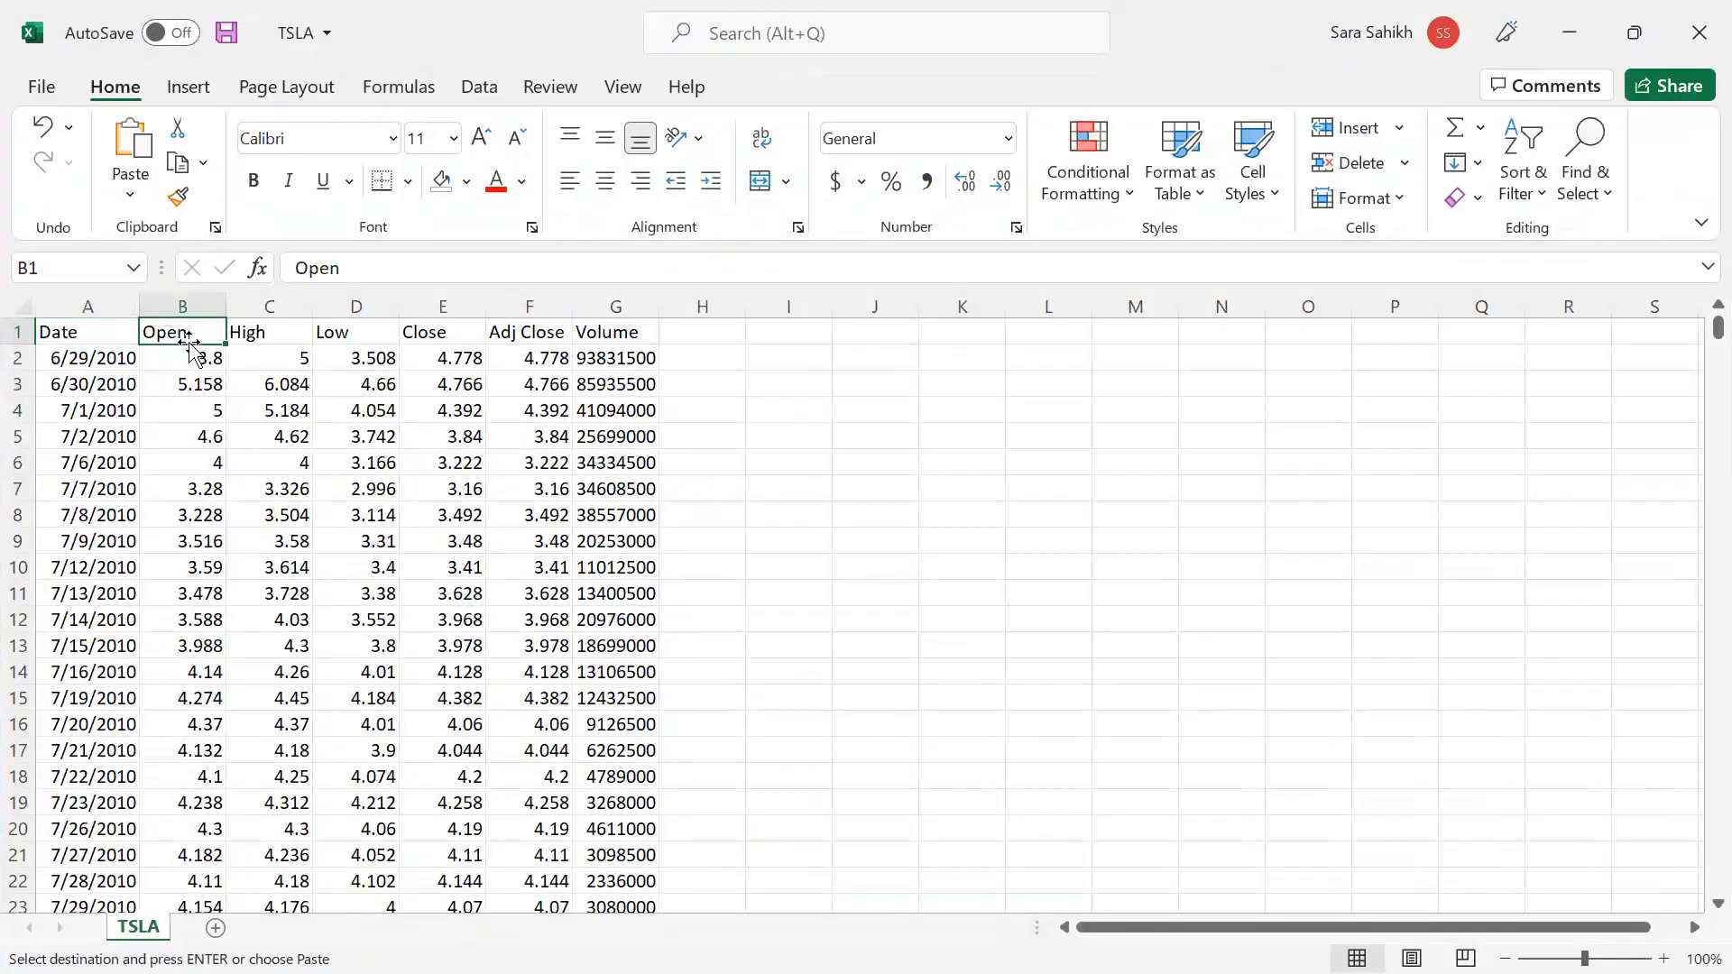
{"action": "key", "text": "shift+Right"}
{"action": "key", "text": "shift+Right"}
{"action": "key", "text": "shift+Right"}
{"action": "key", "text": "shift+Down"}
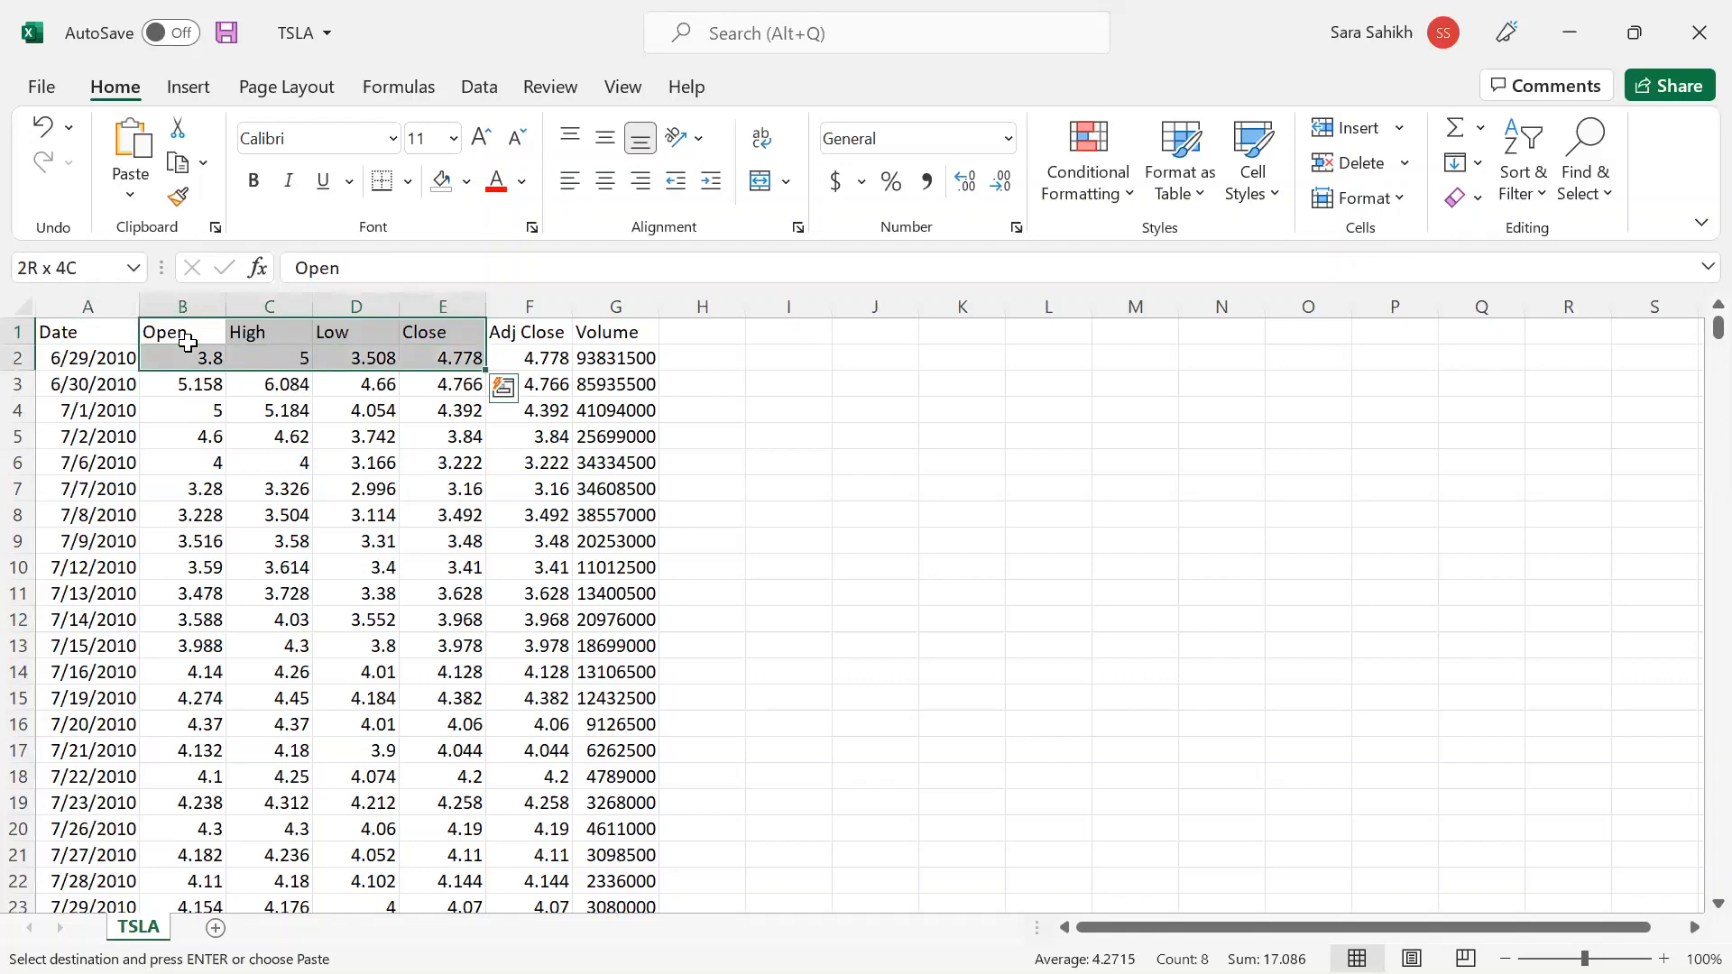
{"action": "key", "text": "ctrl+shift+Down"}
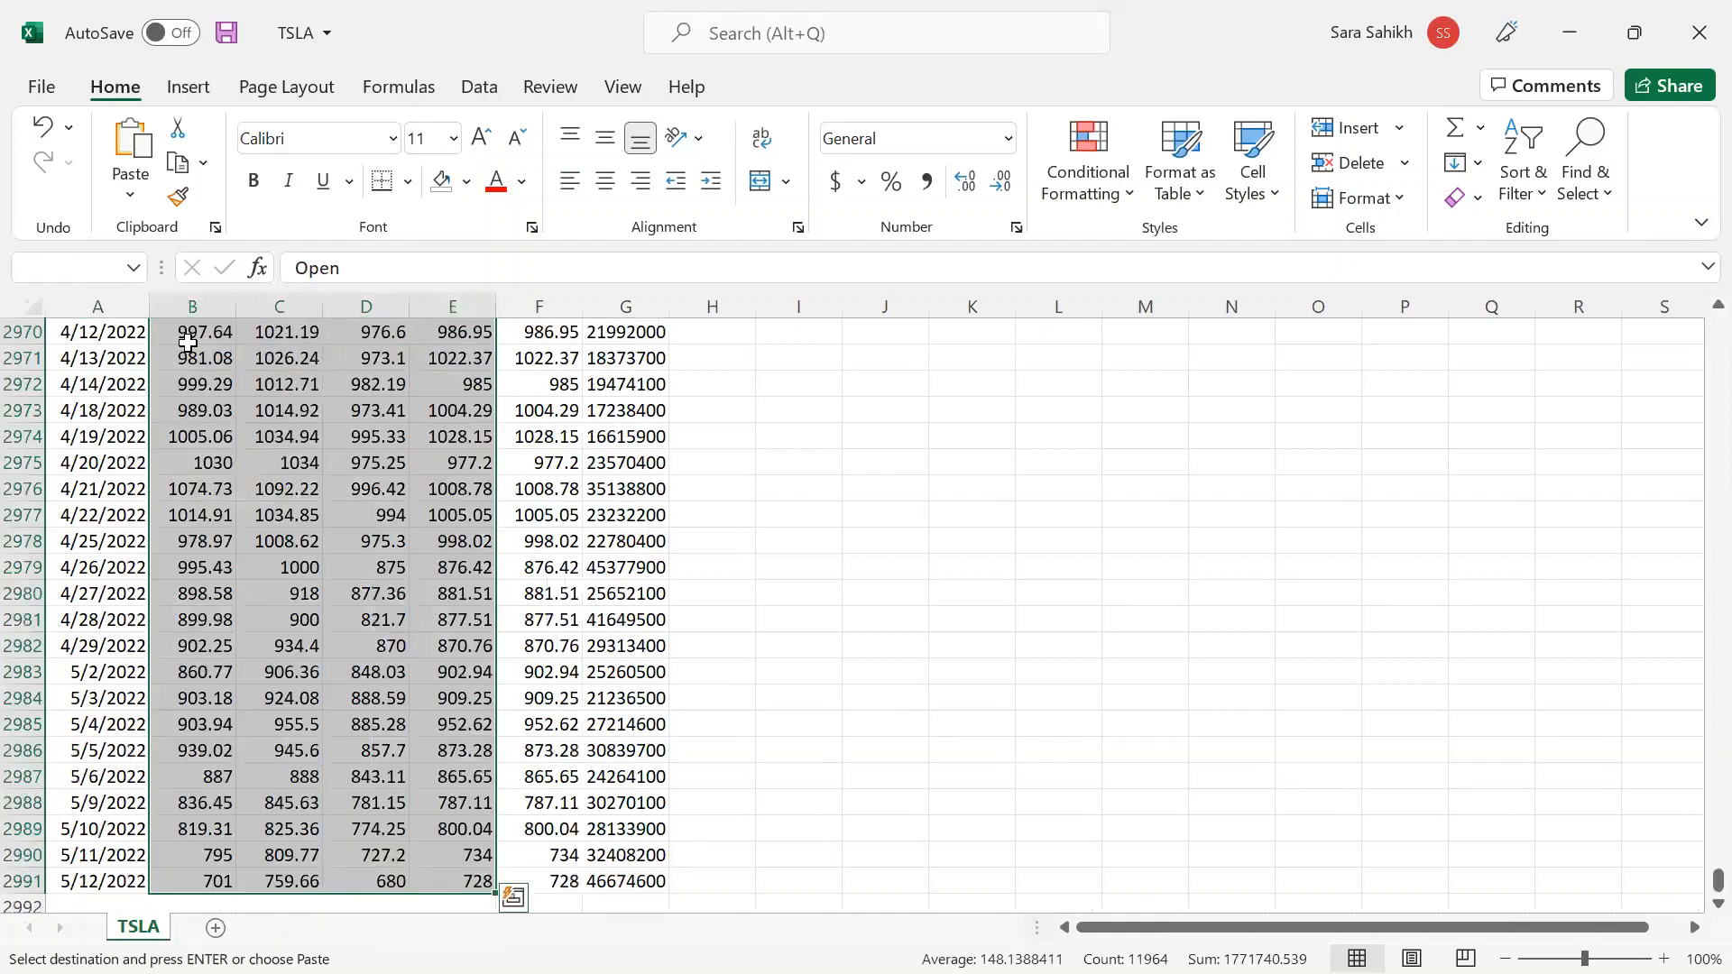
{"action": "key", "text": "Delete"}
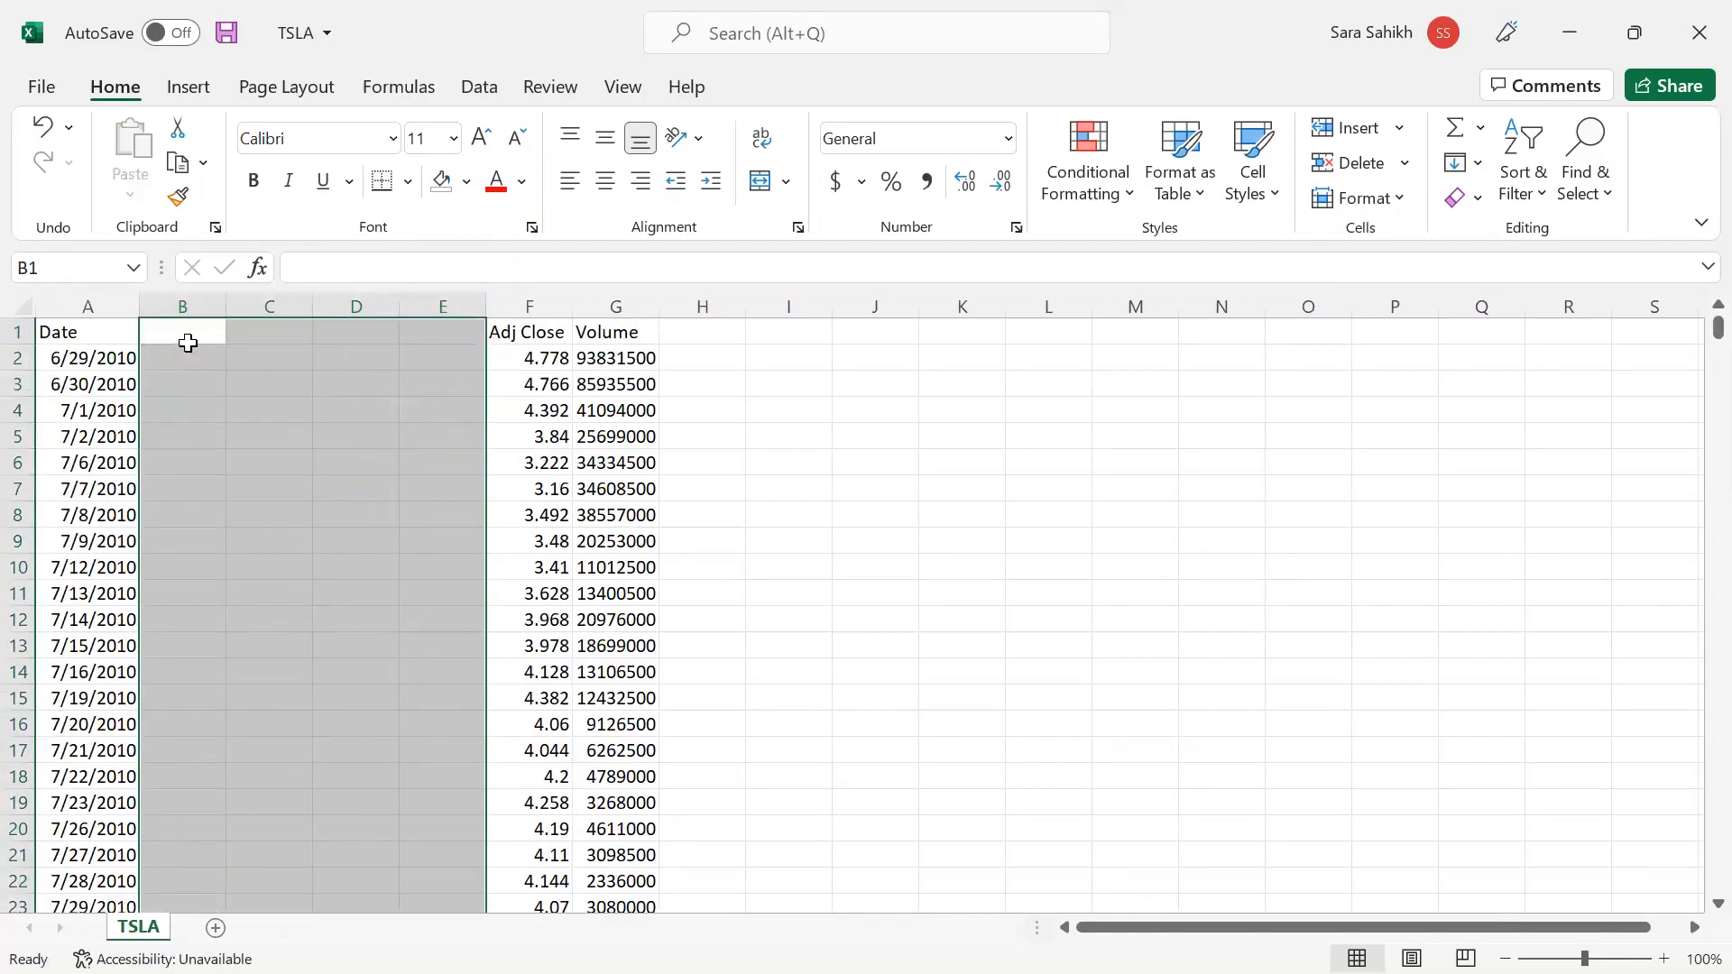
- Clear the Volume column and move Adj Close into column B
{"action": "left_click", "coordinate": [607, 306]}
{"action": "key", "text": "Delete"}
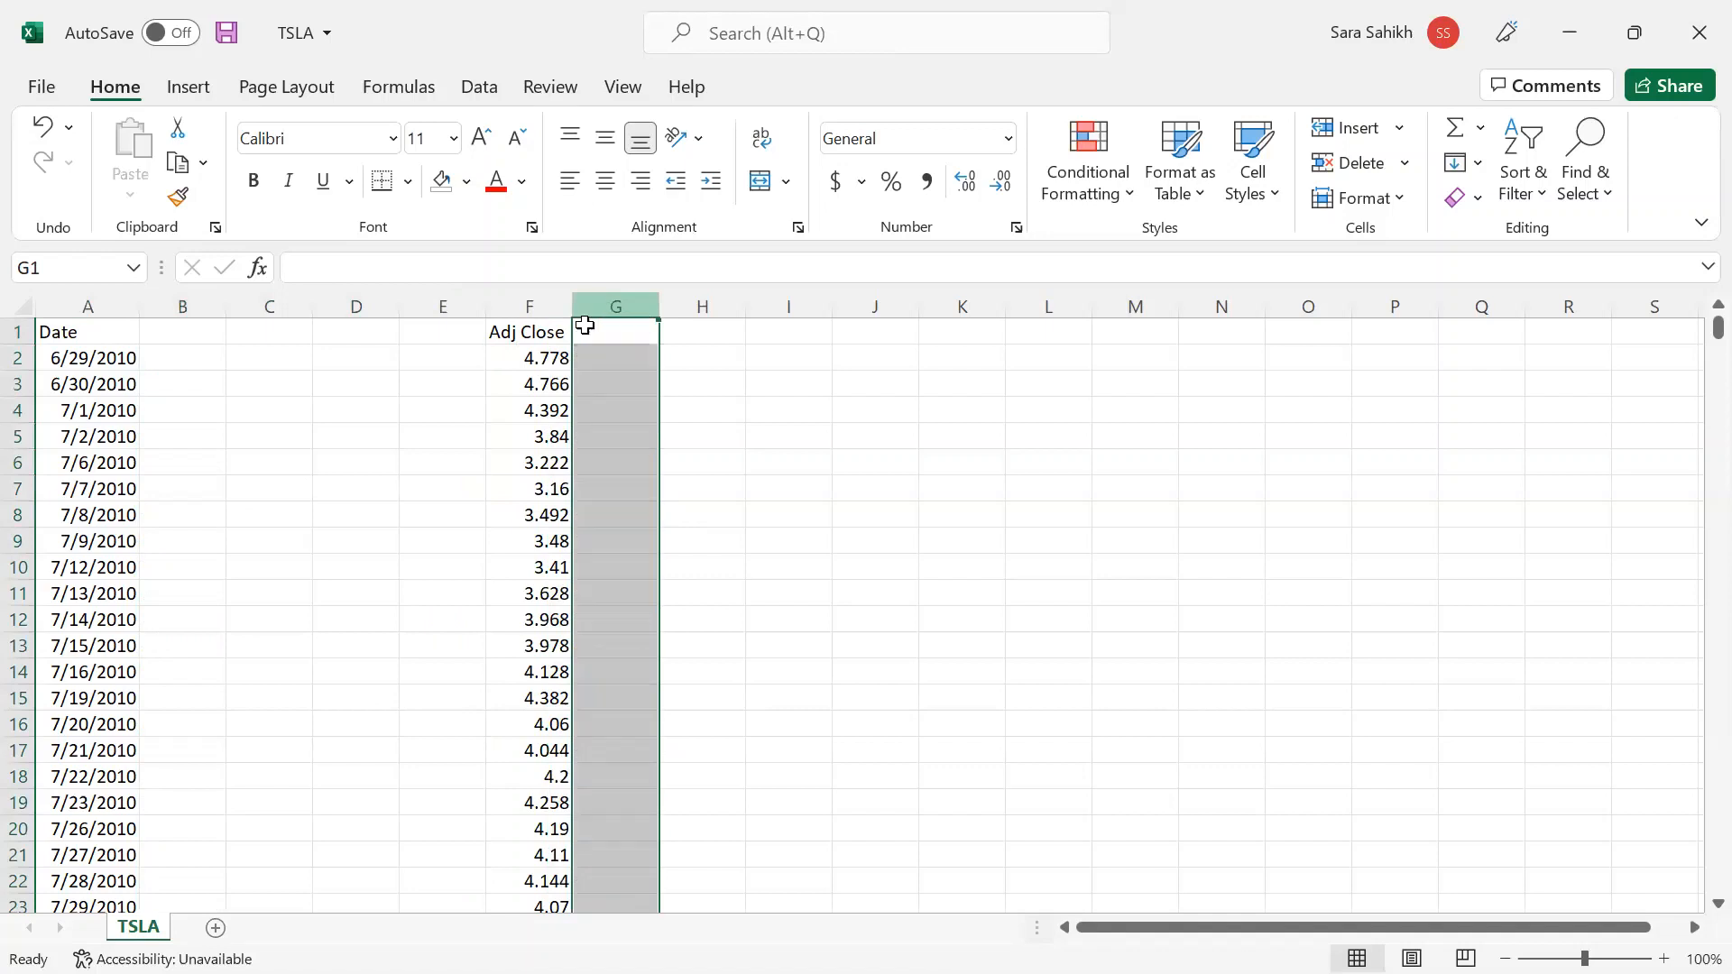
{"action": "left_click", "coordinate": [540, 303]}
{"action": "key", "text": "ctrl+x"}
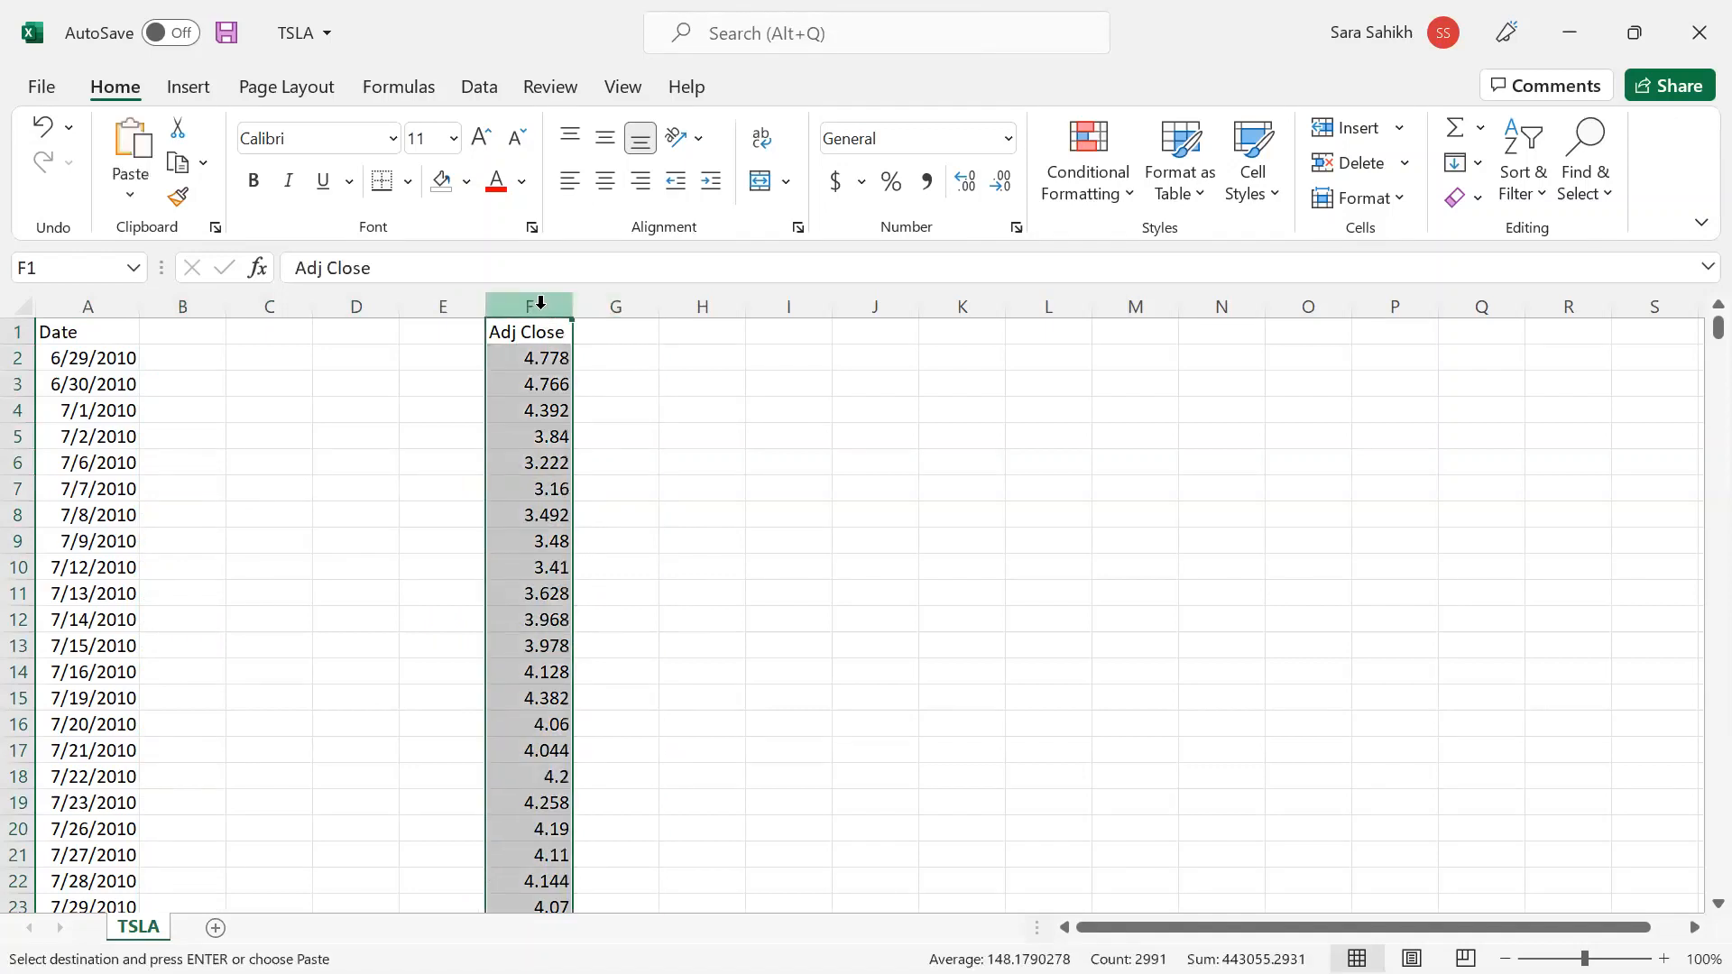
{"action": "key", "text": "Left"}
{"action": "key", "text": "Left"}
{"action": "key", "text": "Left"}
{"action": "key", "text": "Left"}
{"action": "key", "text": "ctrl+v"}
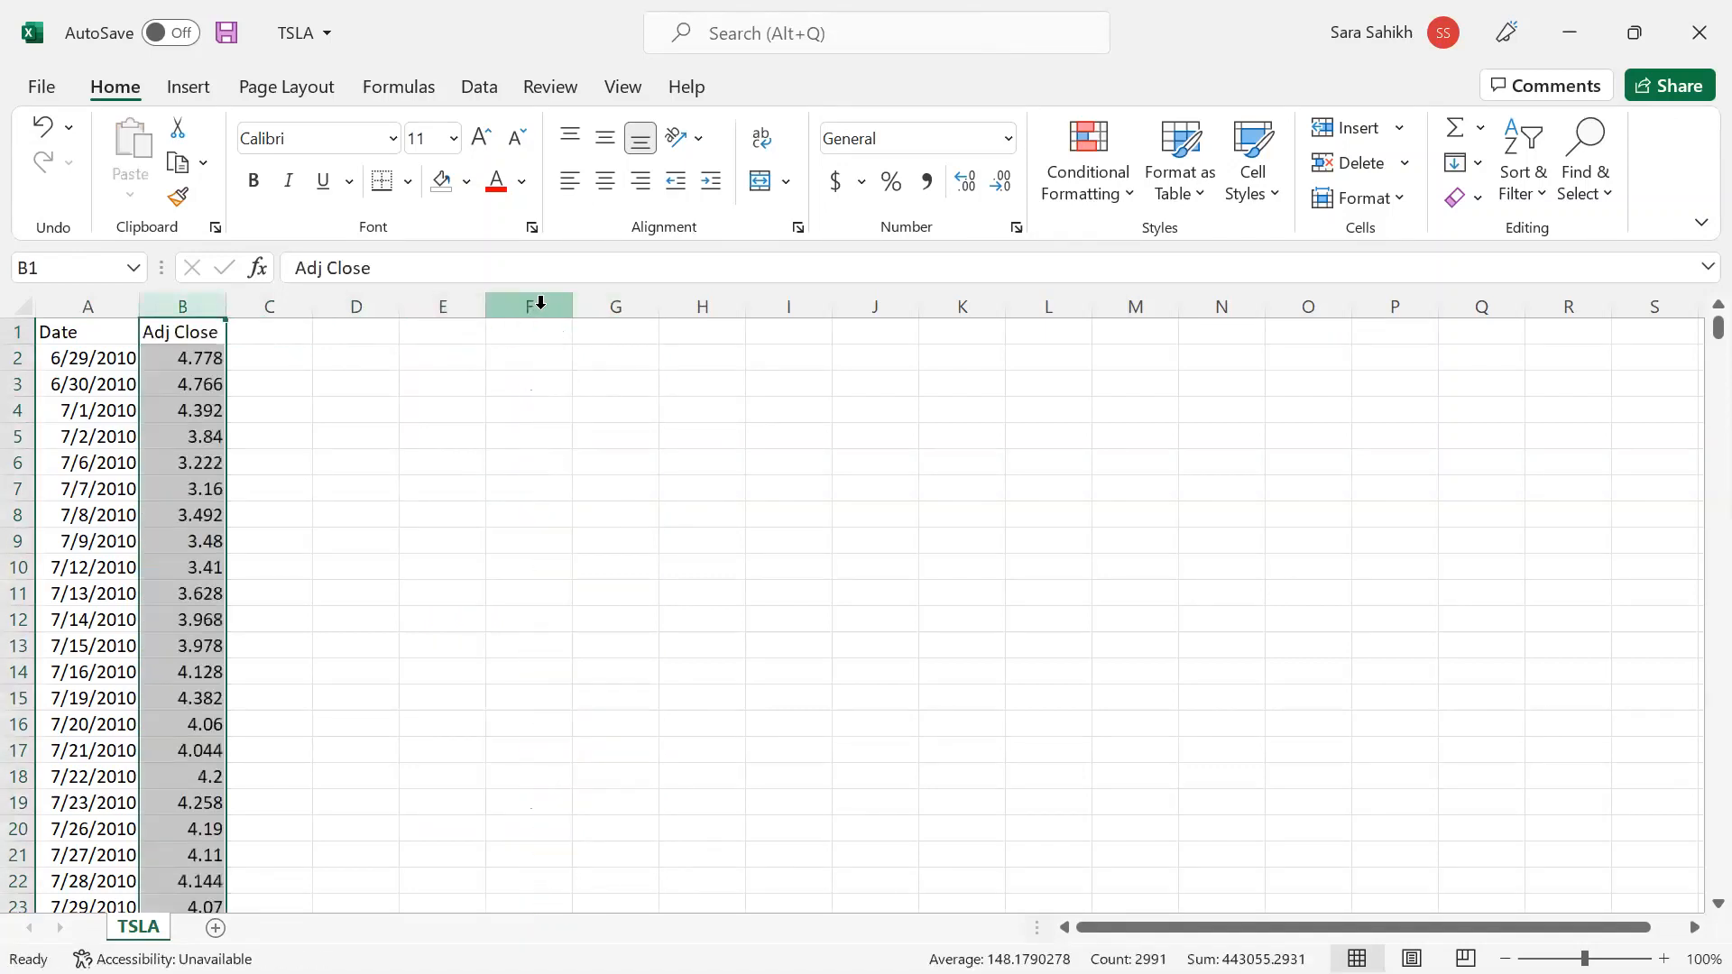
{"action": "left_click", "coordinate": [582, 407]}
- Format the column A dates in day-month-year style, like 14-Mar-2012
{"action": "left_click", "coordinate": [133, 361]}
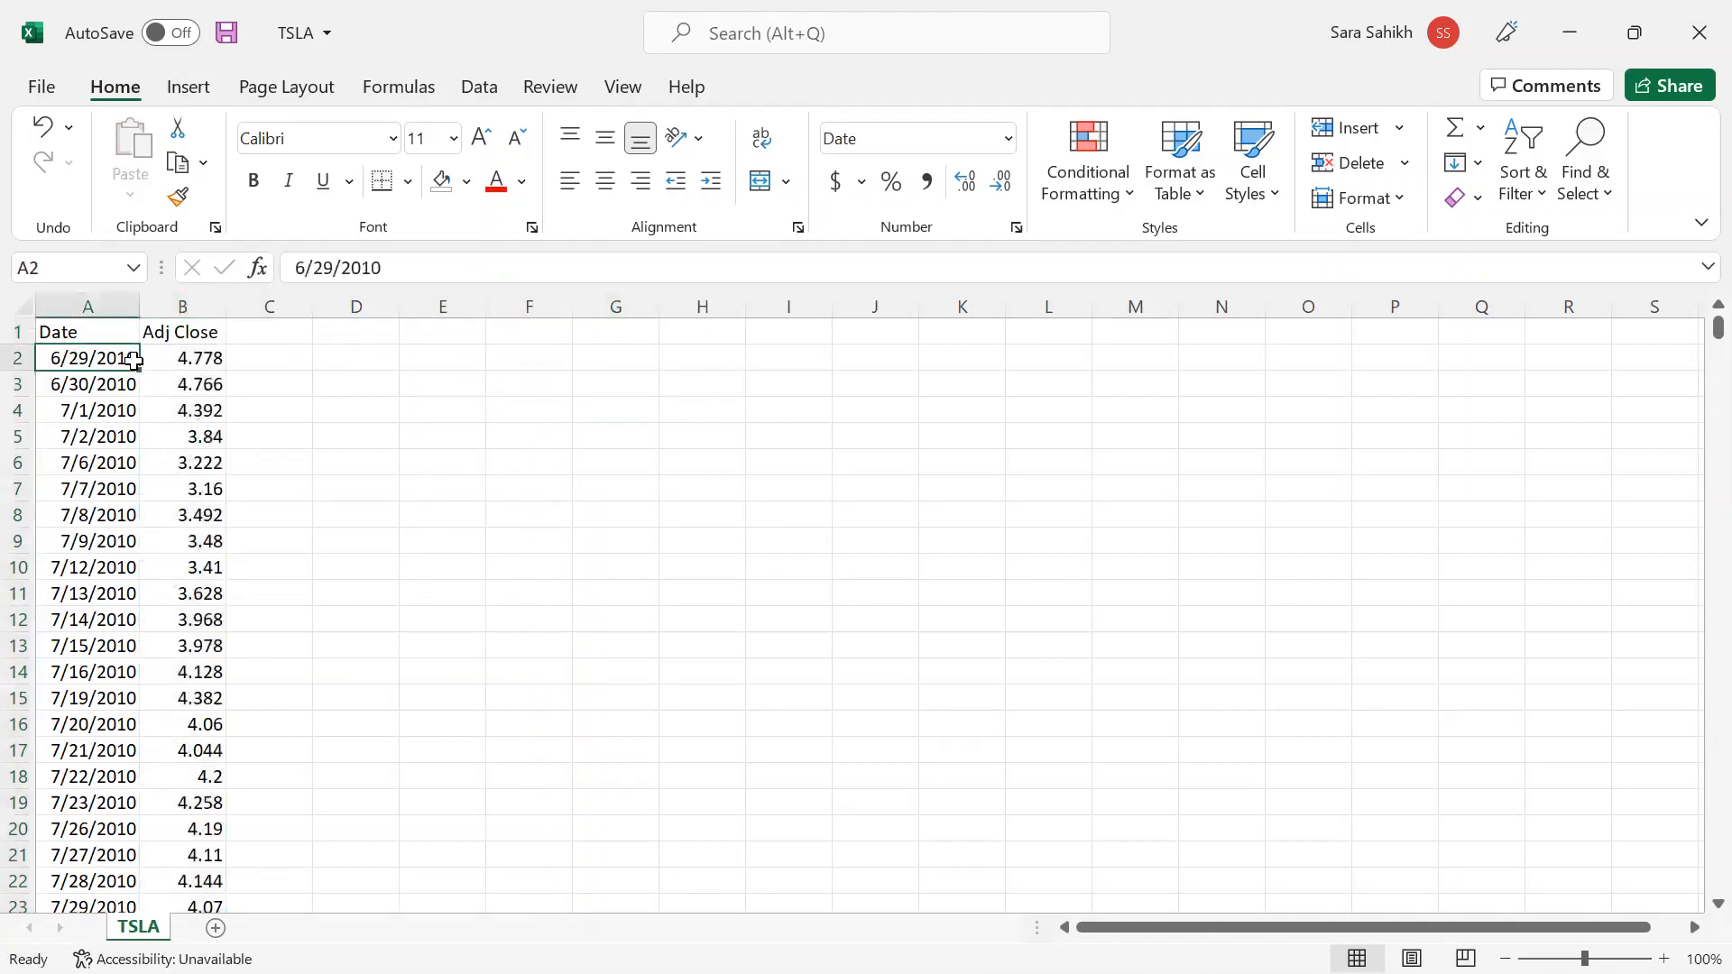
{"action": "key", "text": "ctrl+shift+Right"}
{"action": "key", "text": "ctrl+shift+Down"}
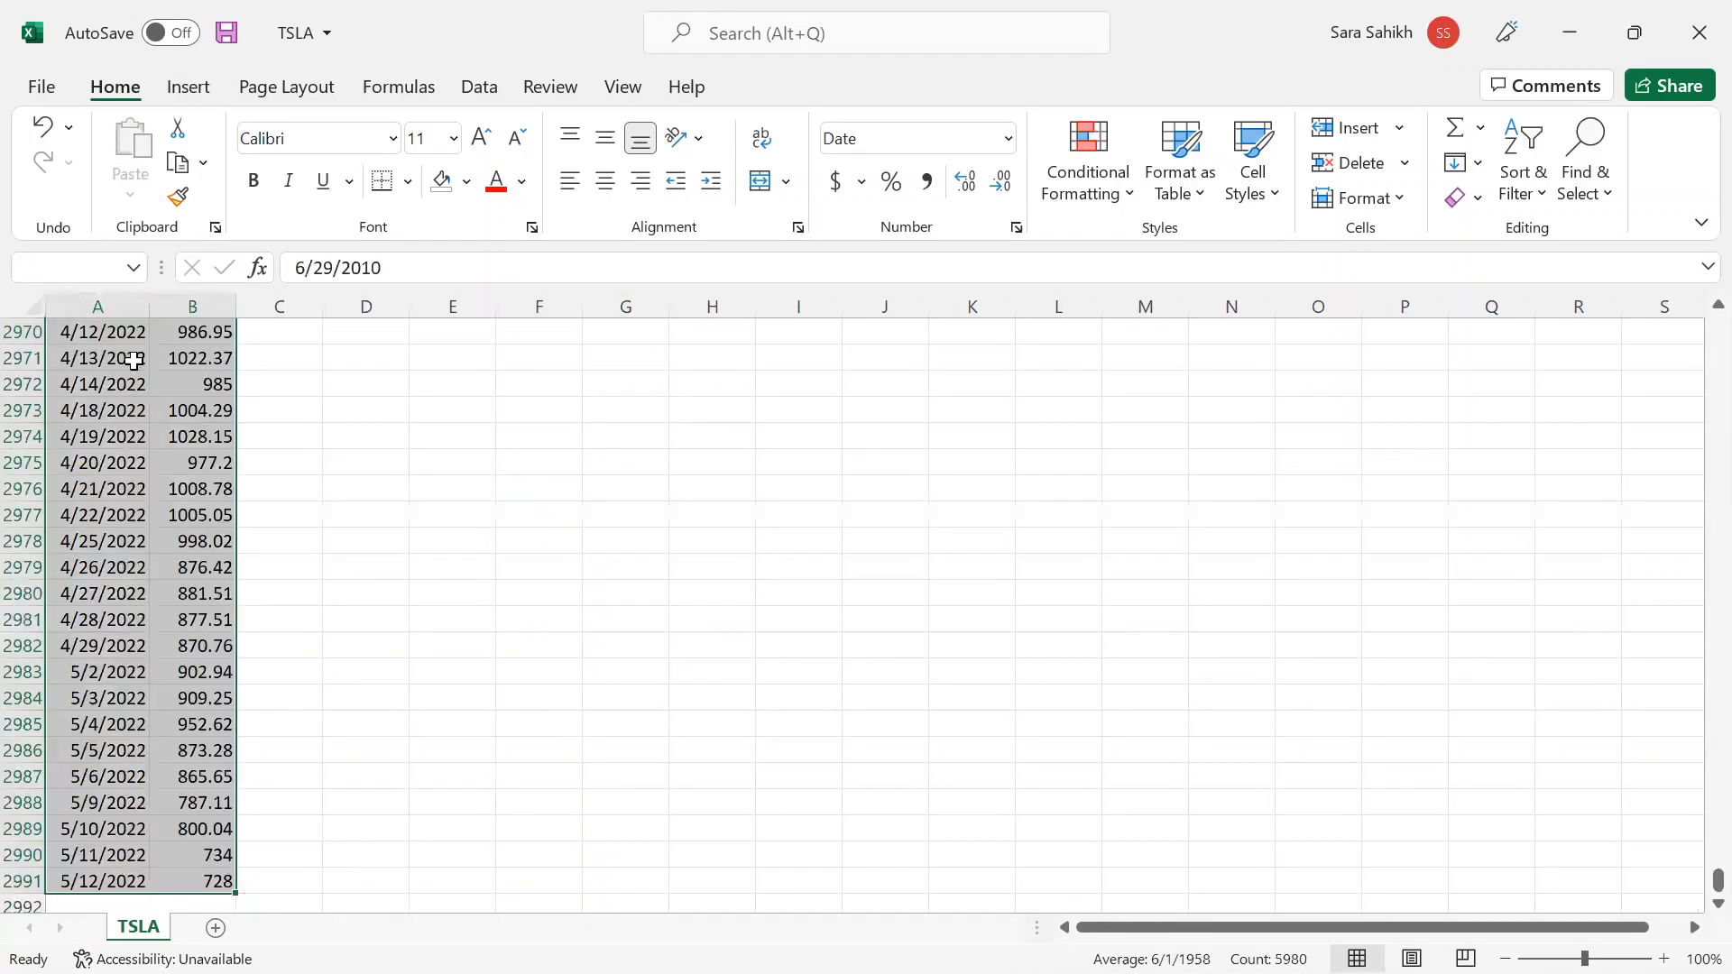
{"action": "key", "text": "ctrl+Home"}
{"action": "left_click", "coordinate": [133, 360]}
{"action": "key", "text": "ctrl+shift+Down"}
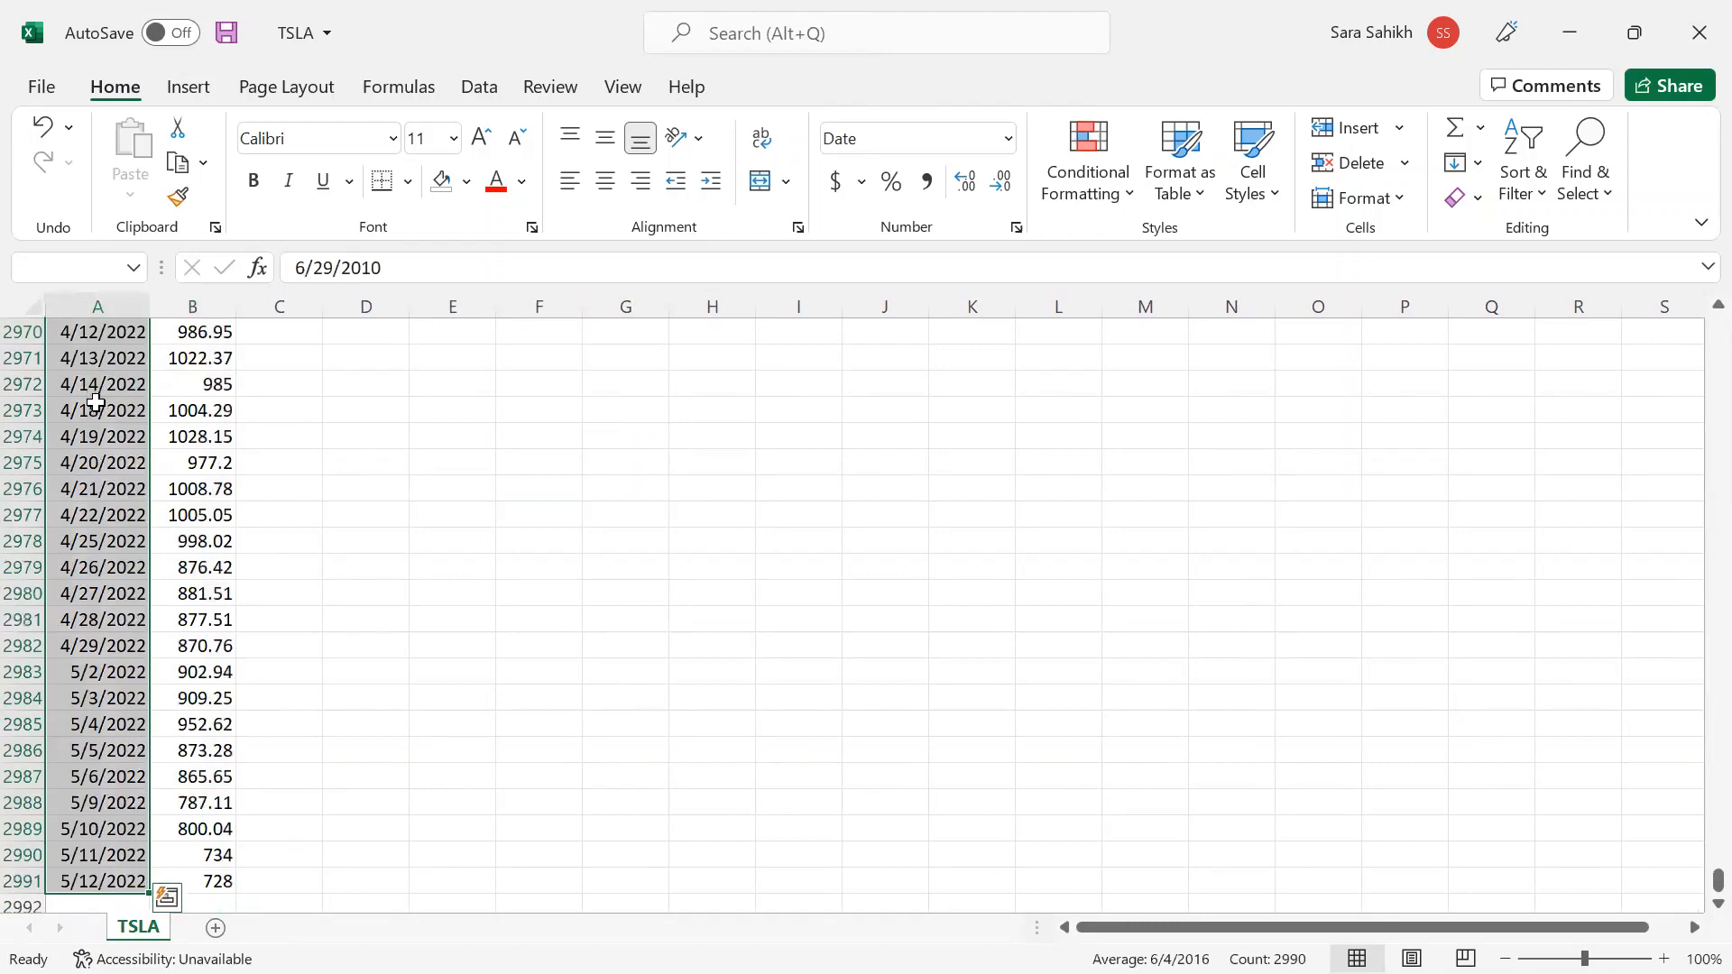
{"action": "left_click", "coordinate": [1006, 138]}
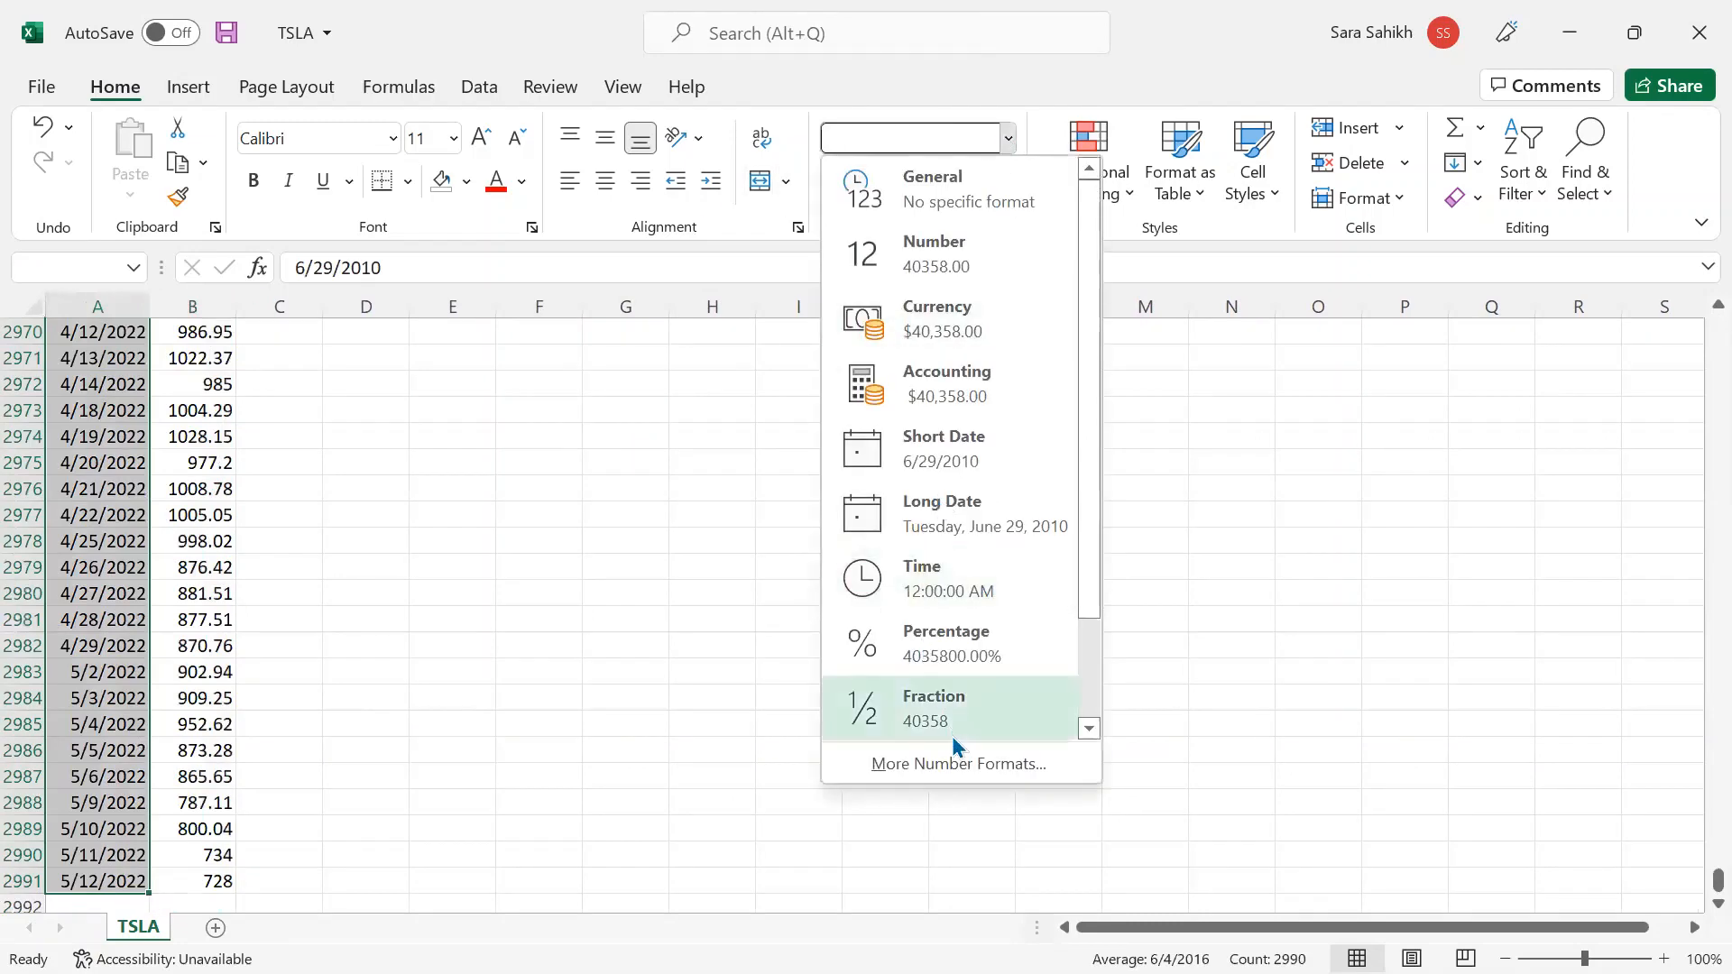
{"action": "left_click", "coordinate": [951, 759]}
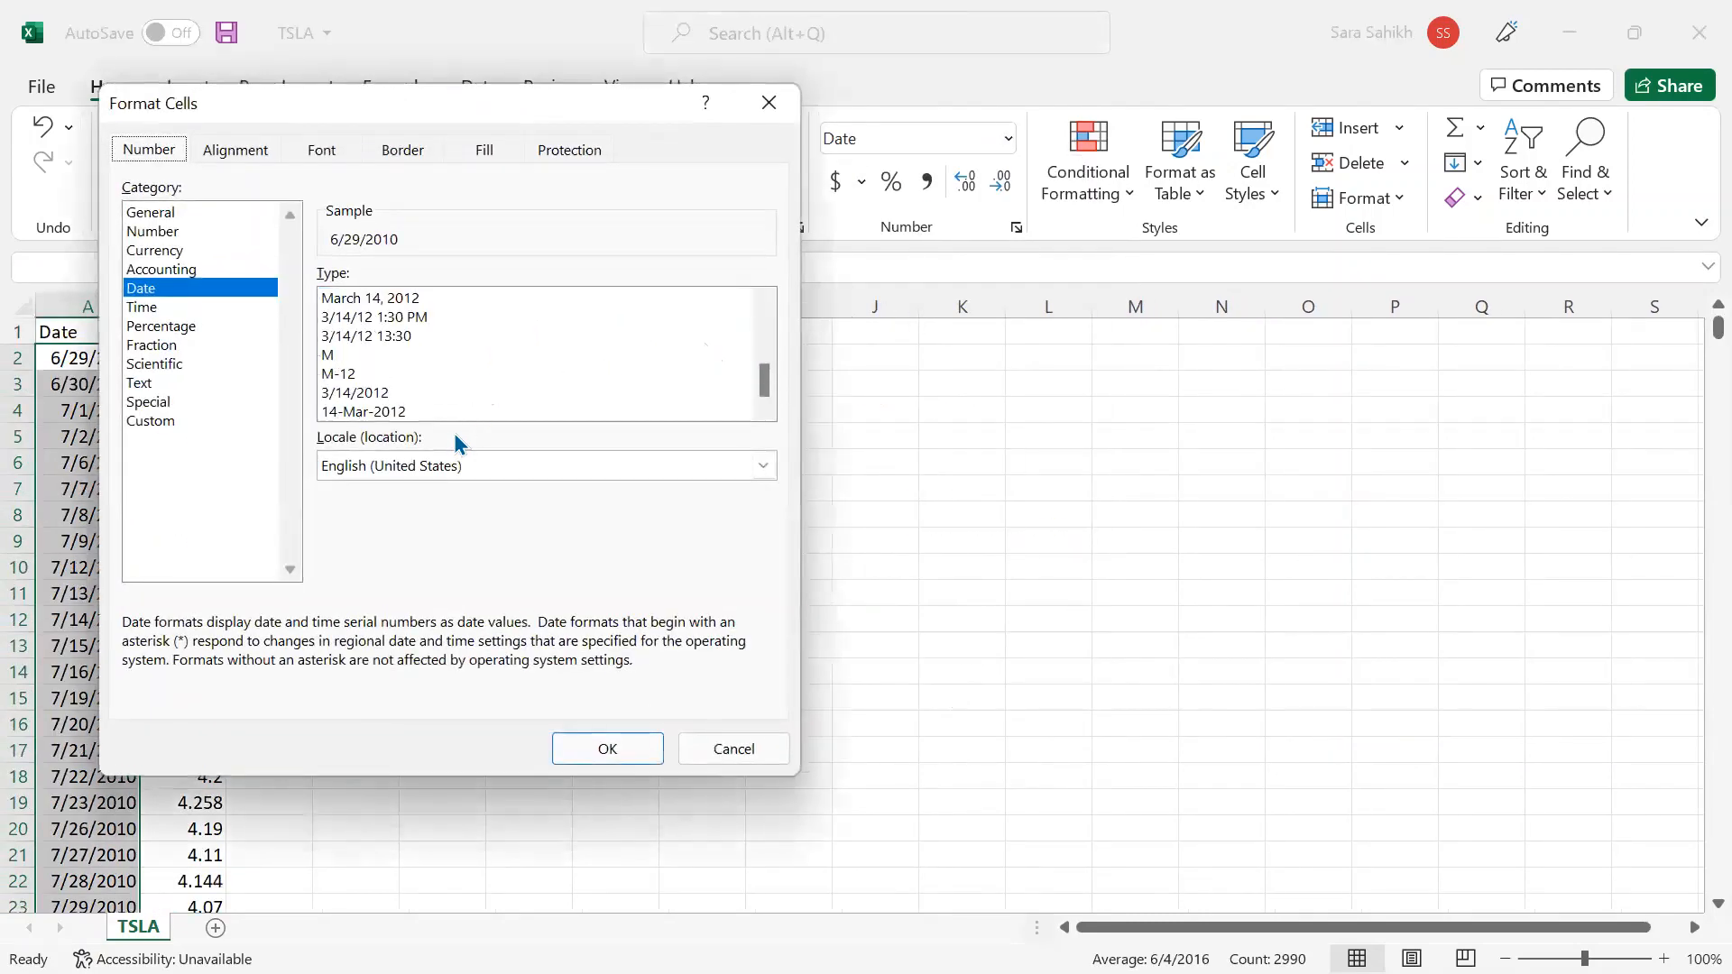
{"action": "left_click", "coordinate": [456, 415]}
{"action": "left_click", "coordinate": [651, 747]}
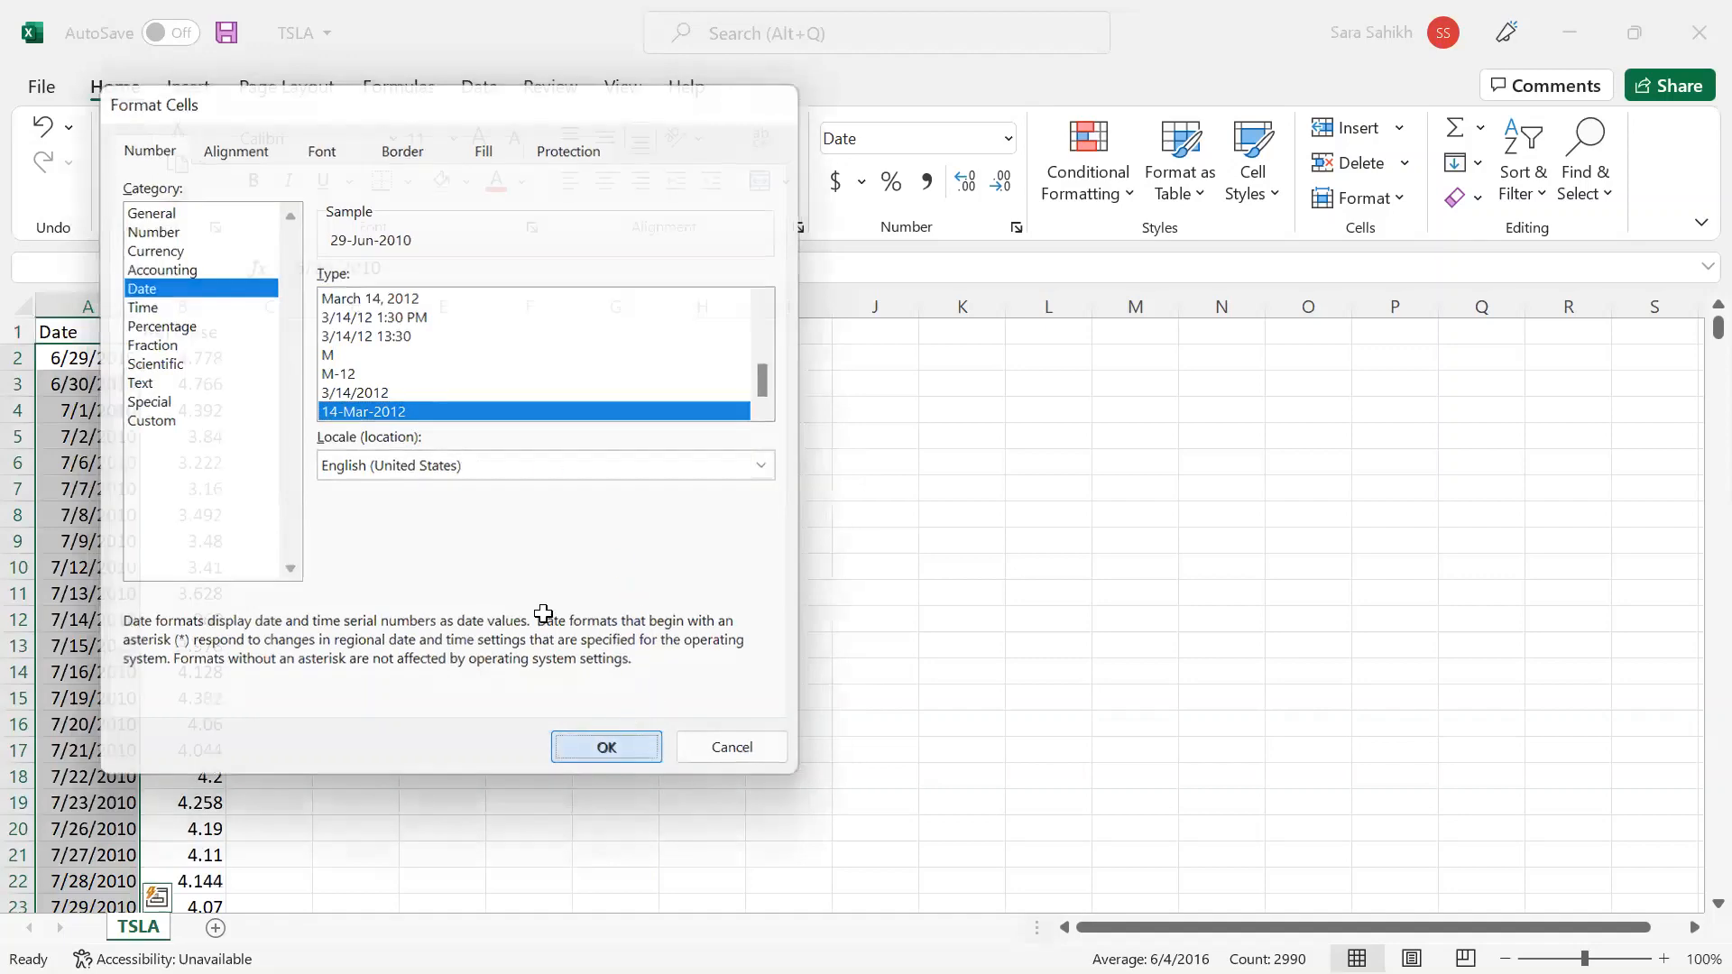
{"action": "left_click", "coordinate": [124, 355]}
- Copy all 2990 date and Adj Close rows, A2:B2991
{"action": "key", "text": "Up"}
{"action": "key", "text": "Down"}
{"action": "key", "text": "shift+Right"}
{"action": "key", "text": "ctrl+shift+Down"}
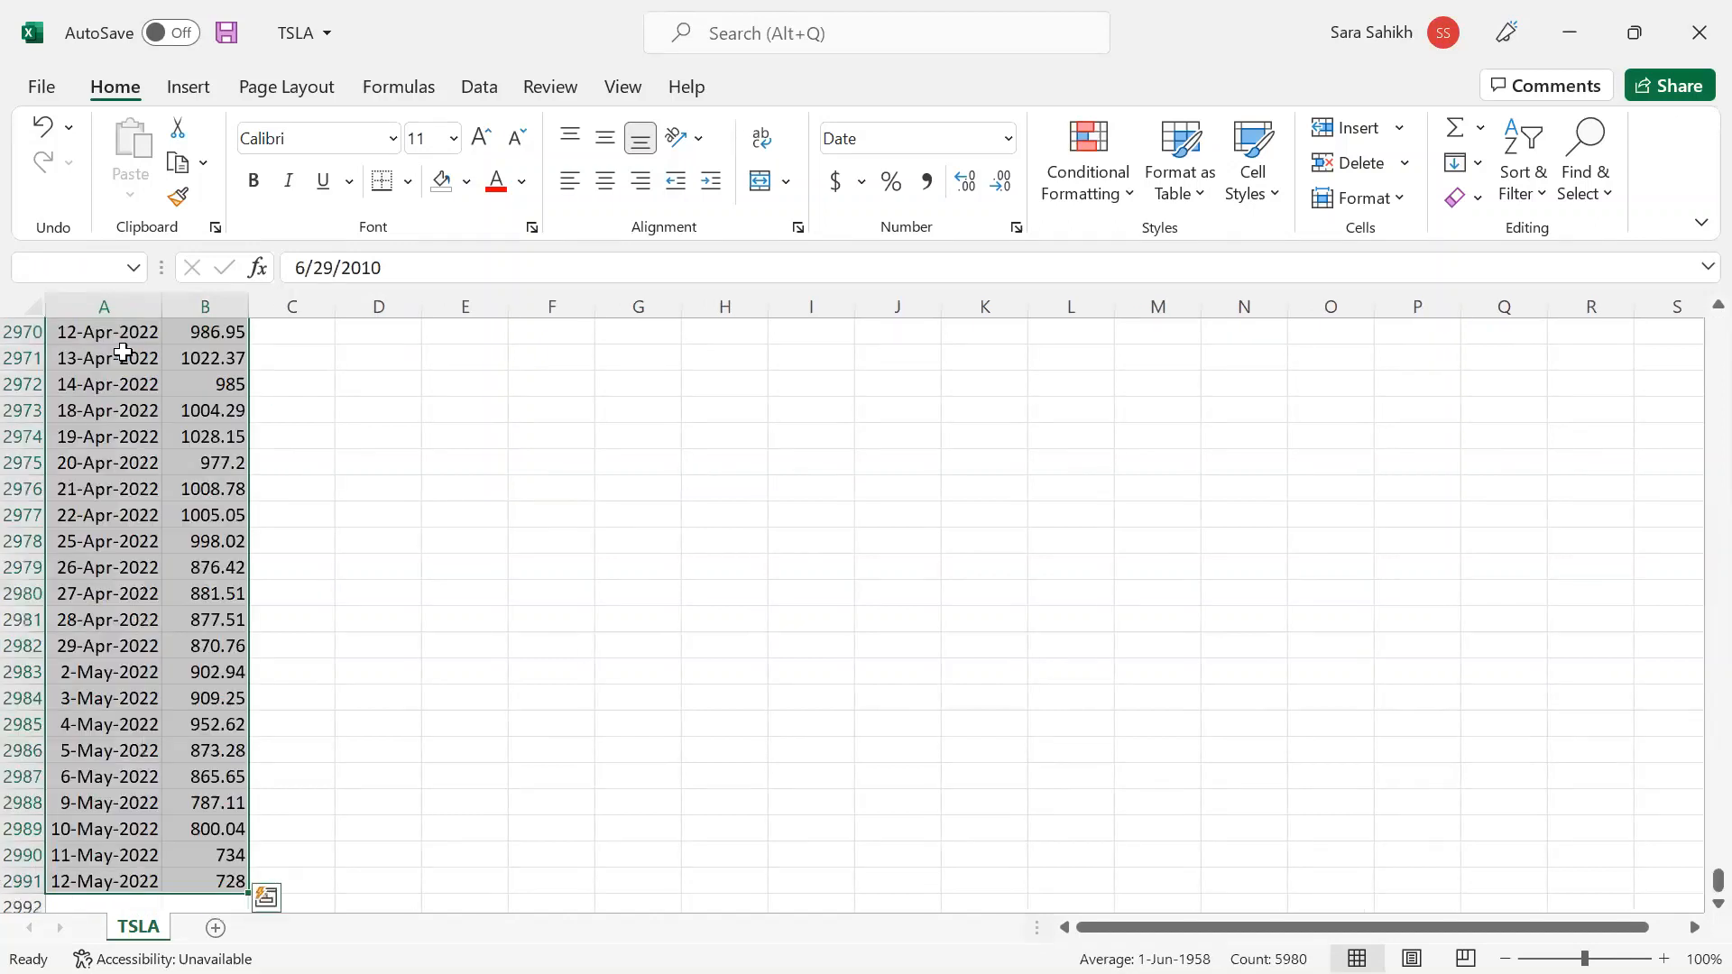
{"action": "key", "text": "ctrl+c"}
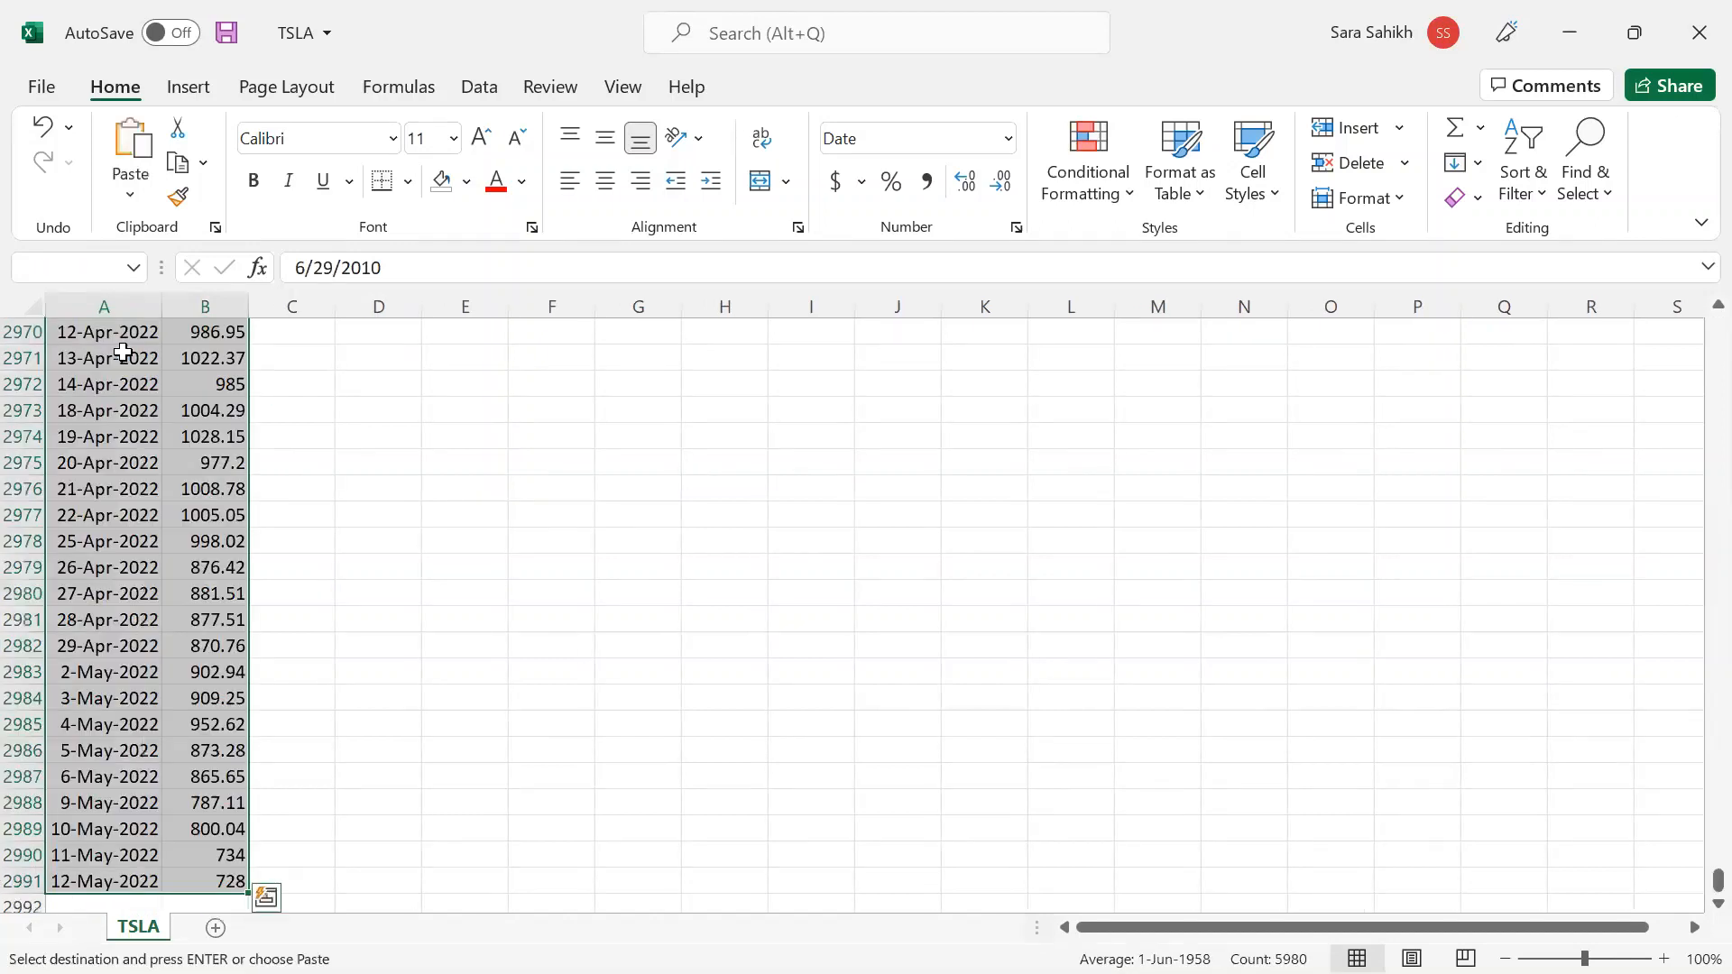
{"action": "left_click", "coordinate": [1571, 33]}
- Paste the TSLA rows into the price box and validate: 3098 points, 4.778 to 728
{"action": "left_click", "coordinate": [695, 800]}
{"action": "key", "text": "ctrl+v"}
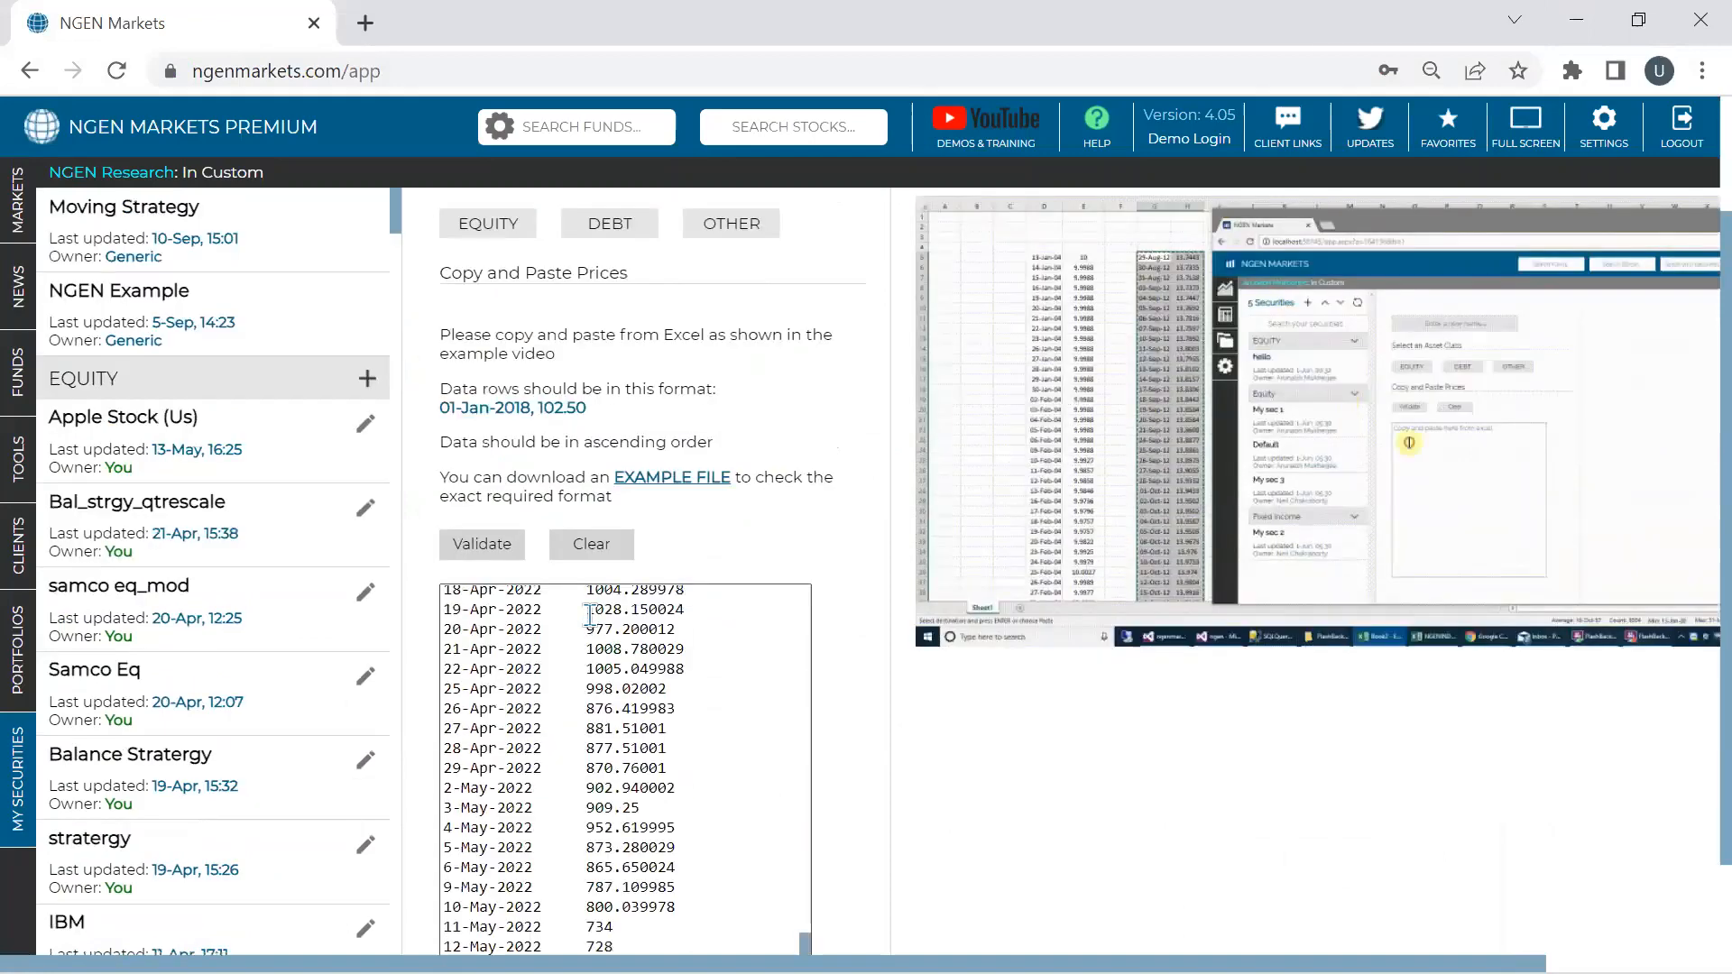
{"action": "left_click", "coordinate": [494, 546]}
{"action": "scroll", "coordinate": [494, 550], "scroll_direction": "up", "scroll_amount": 2}
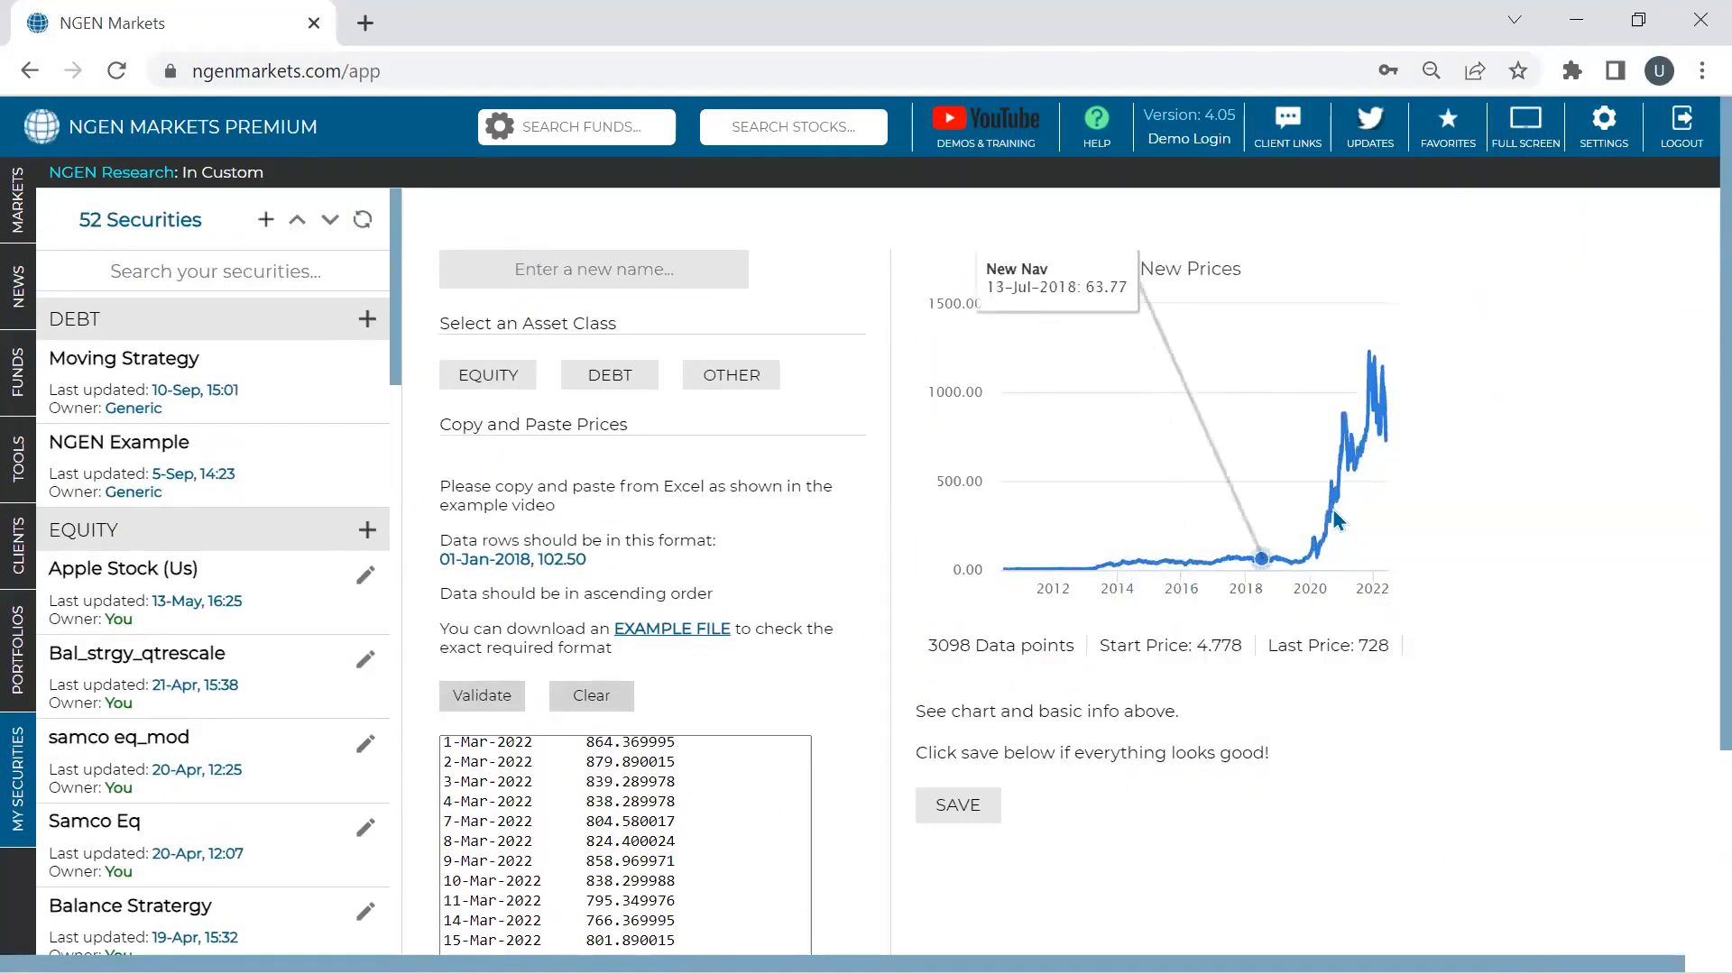
{"action": "triple_click", "coordinate": [955, 637]}
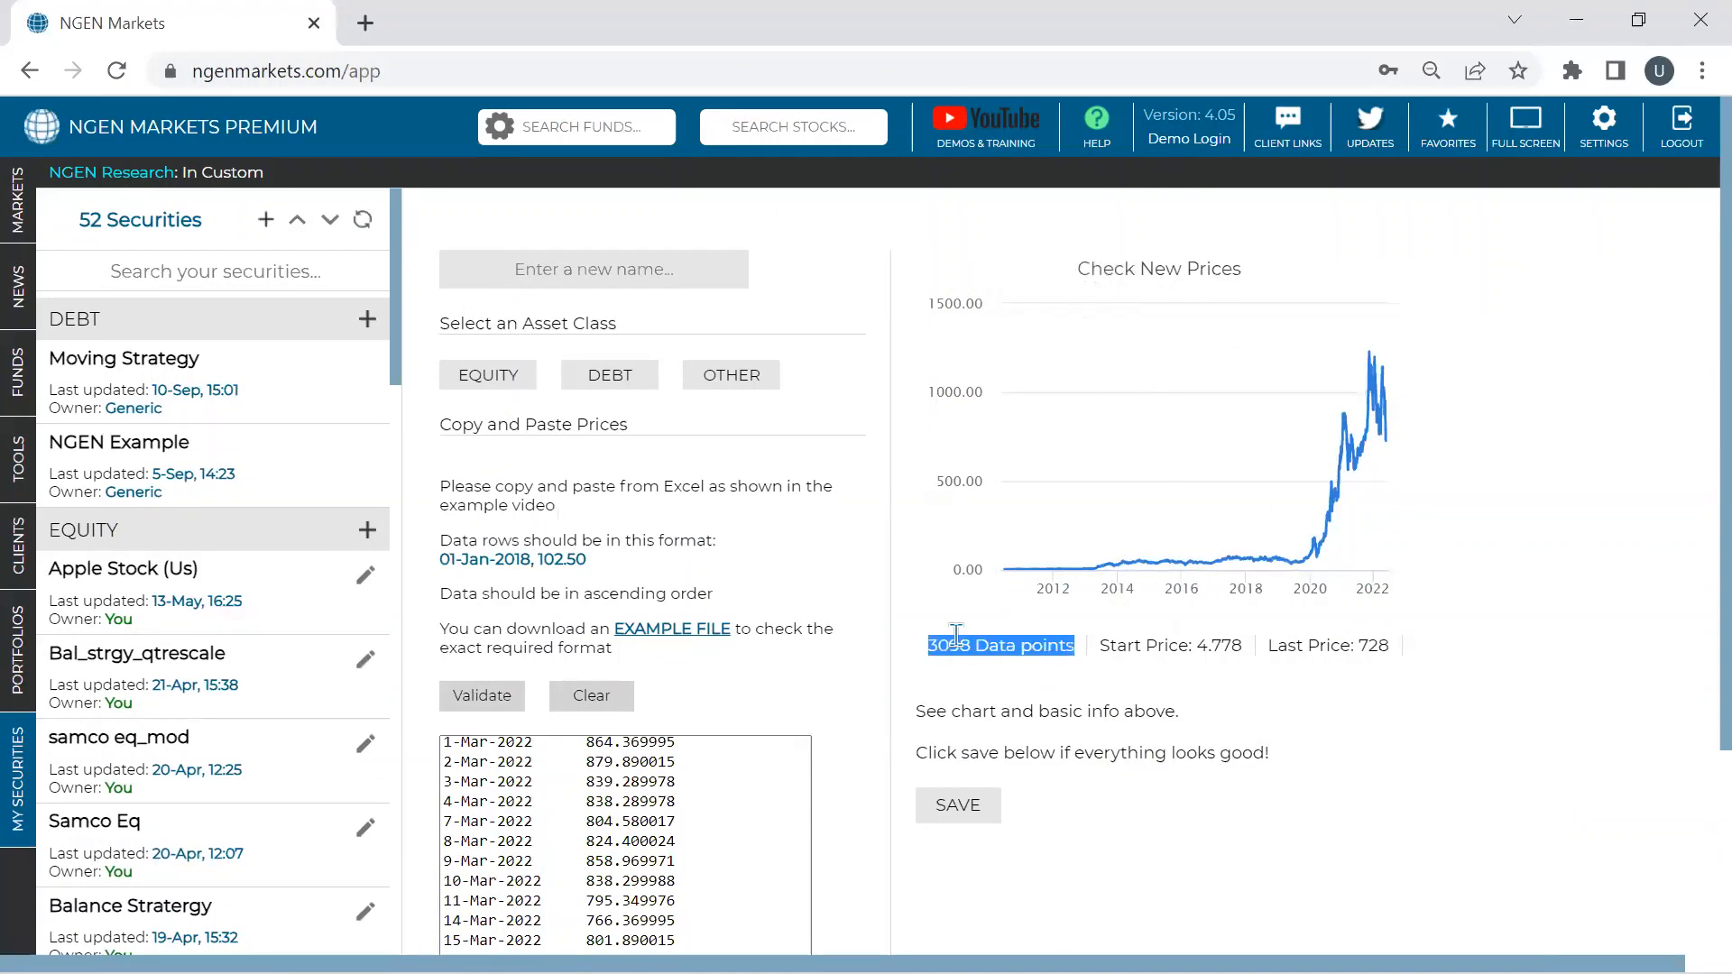
- Save the prices as the Equity security 'Tesla (Us)'
{"action": "left_click", "coordinate": [611, 270]}
{"action": "type", "text": "Te"}
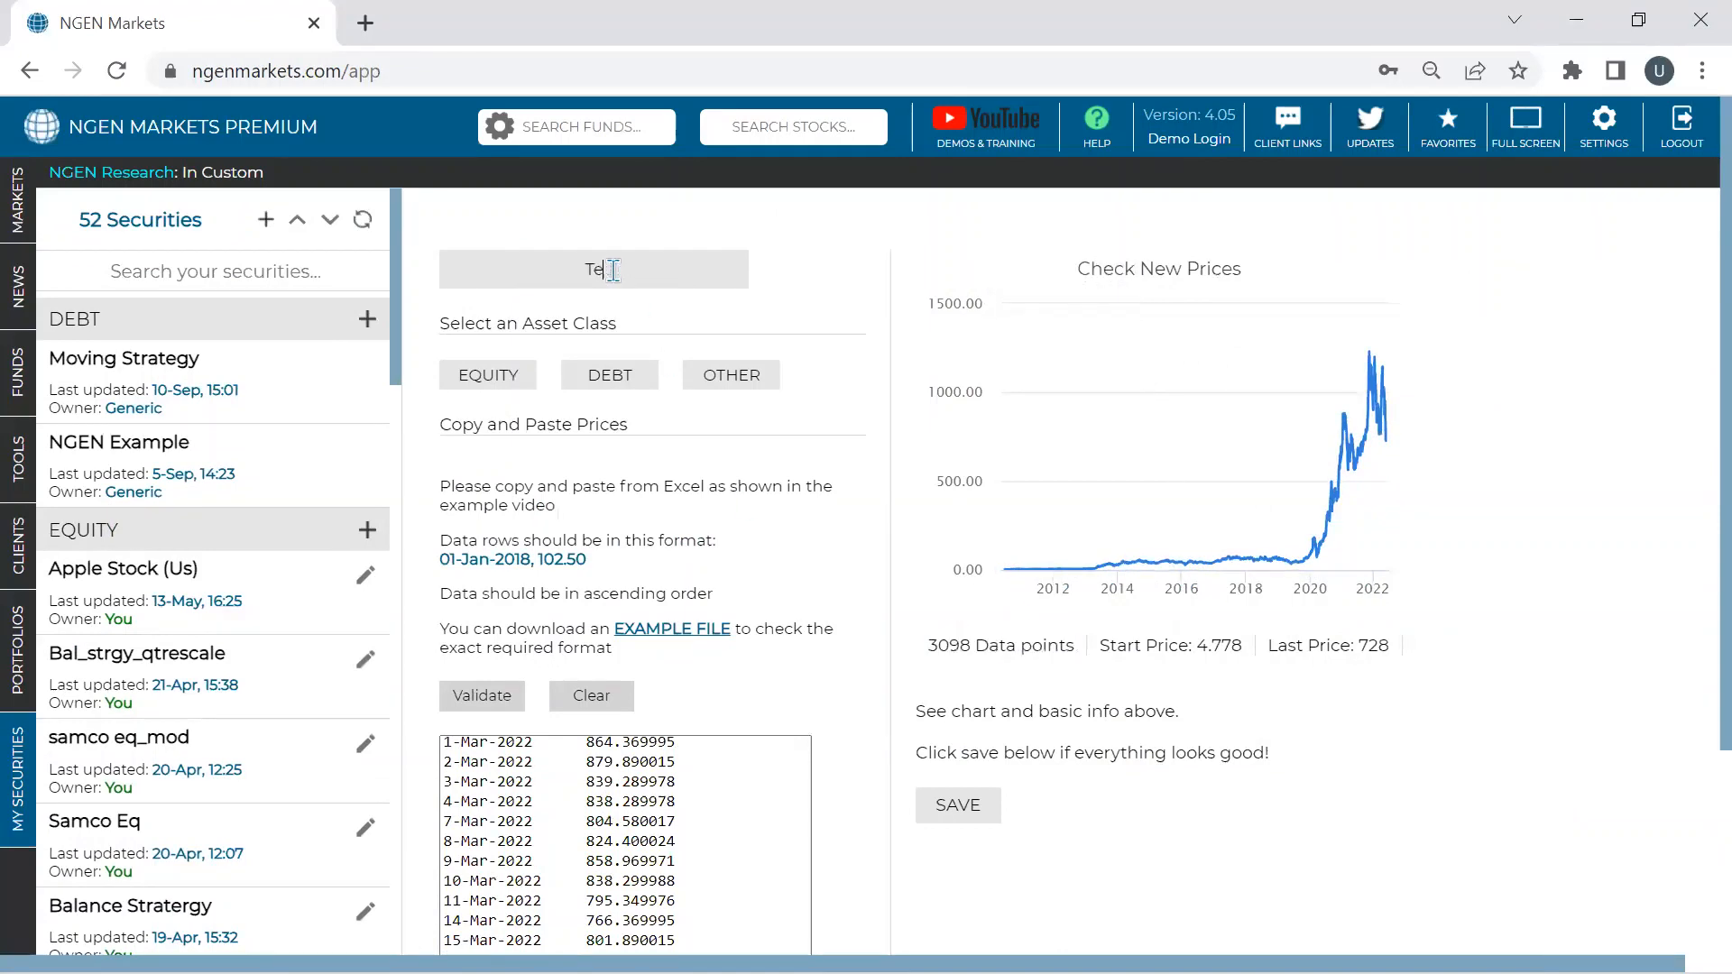
{"action": "type", "text": "sla (Us)"}
{"action": "left_click", "coordinate": [491, 381]}
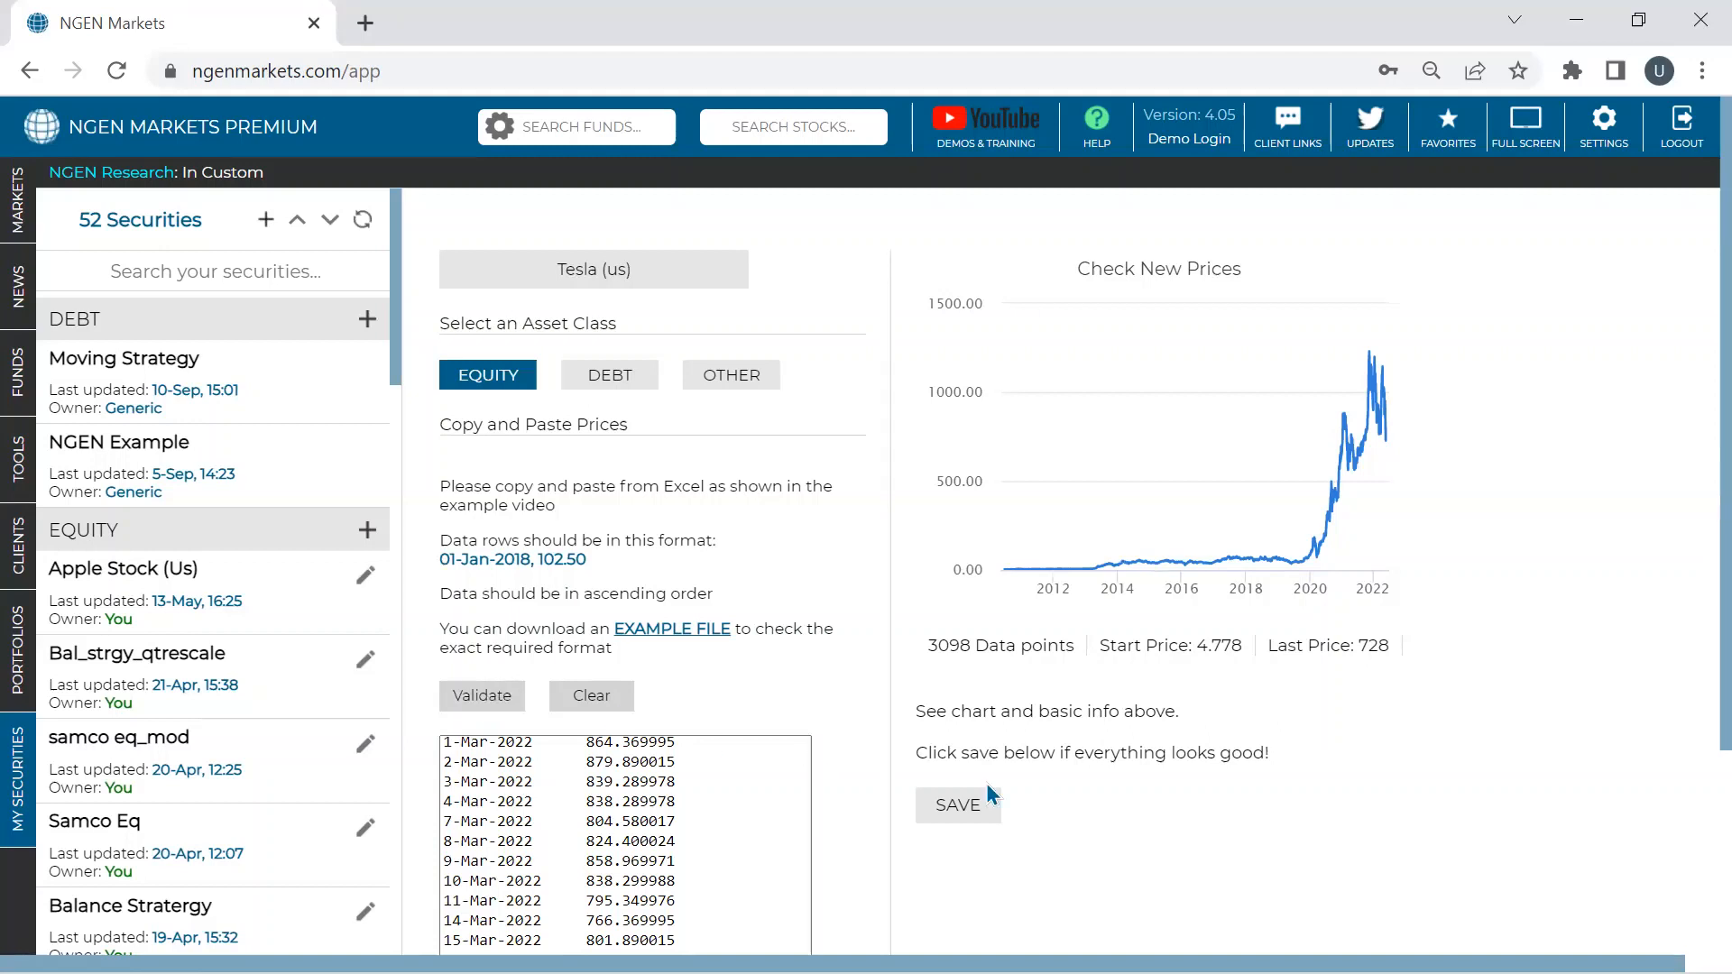
{"action": "left_click", "coordinate": [974, 810]}
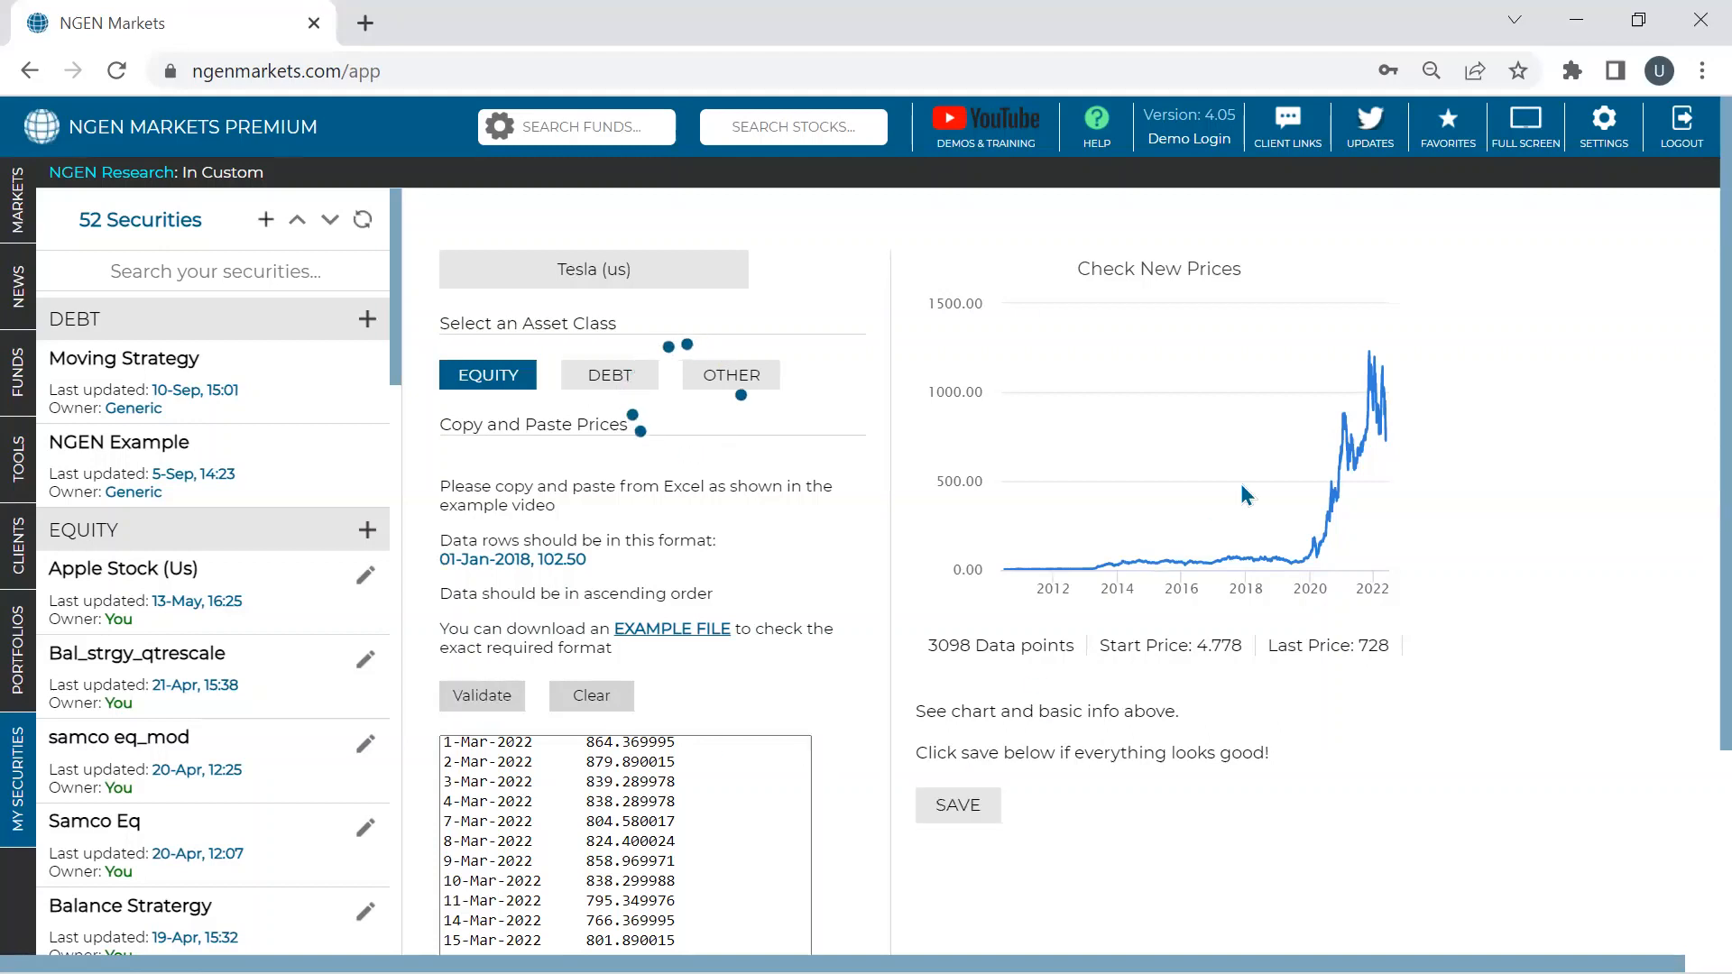
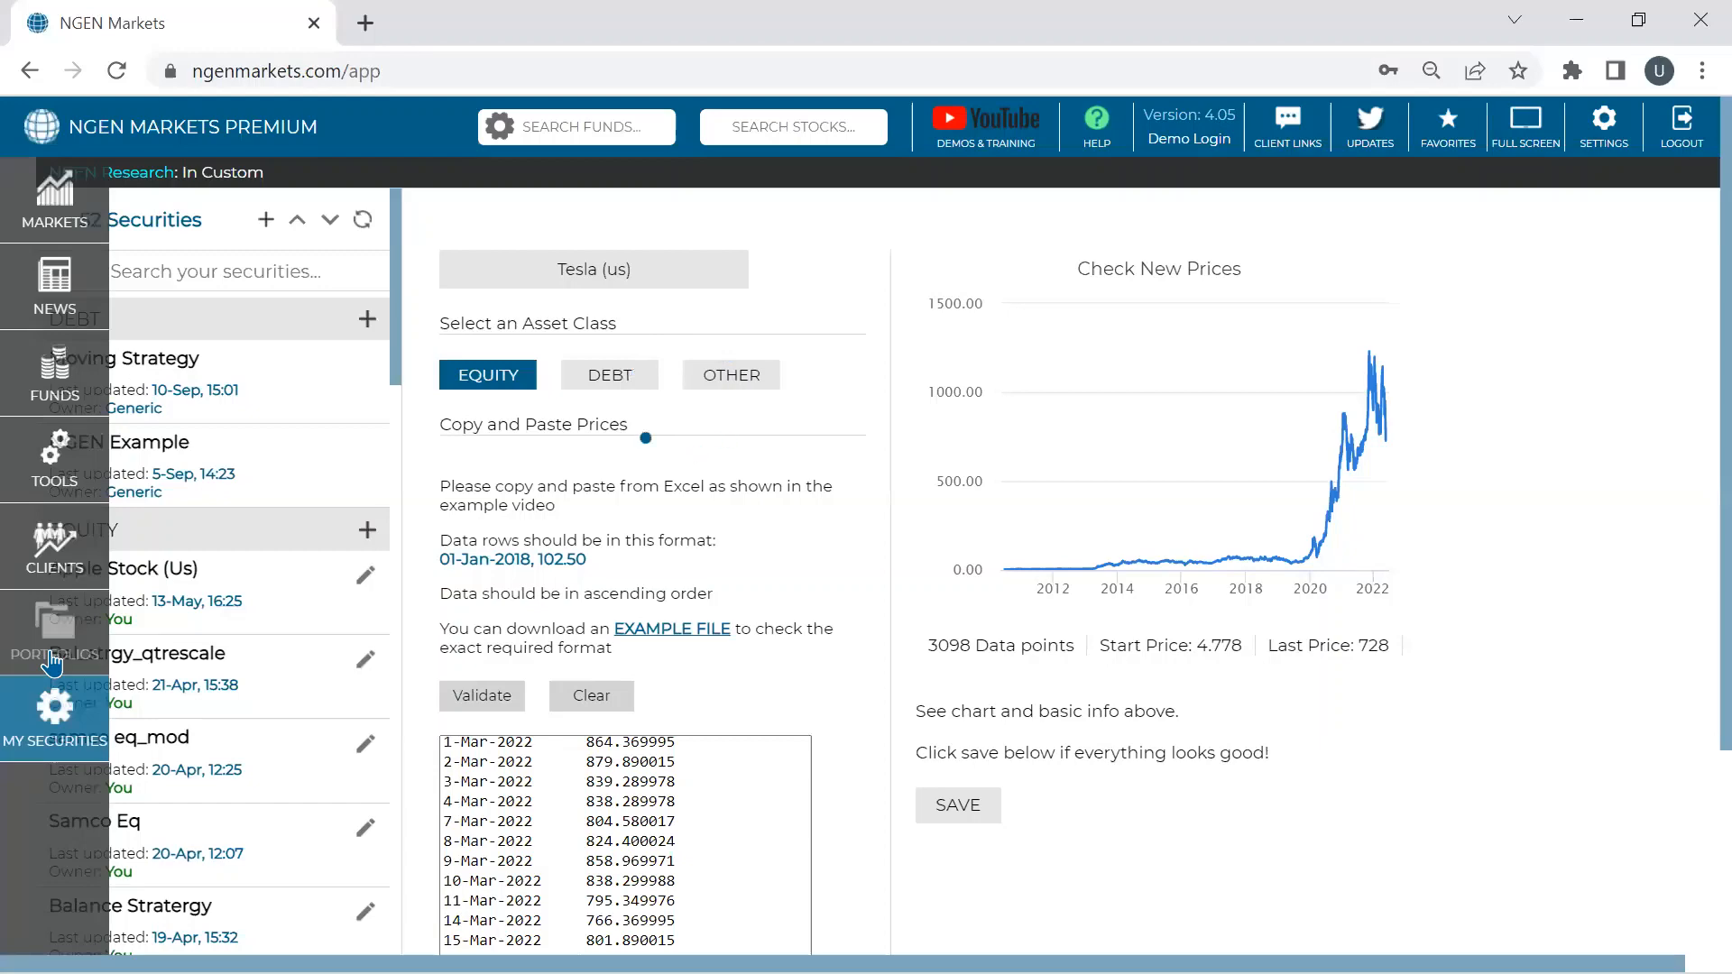
- Go to Portfolios and open Model_comm on its Drawdowns analysis
{"action": "left_click", "coordinate": [52, 664]}
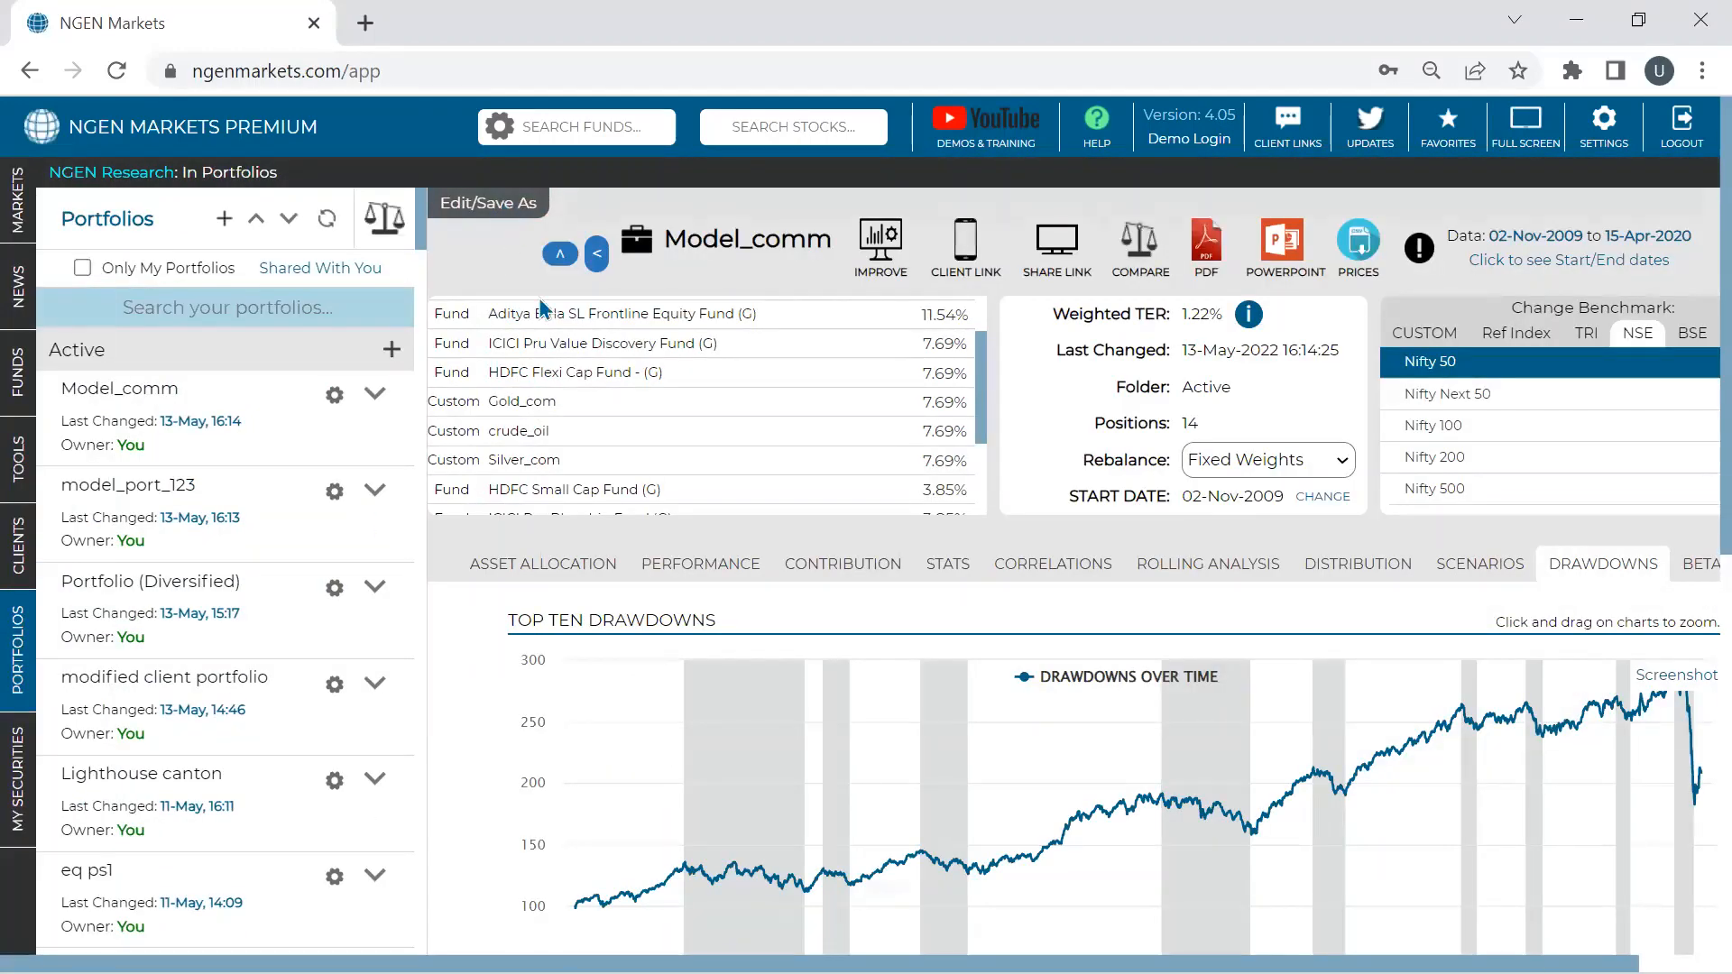
- Edit Model_comm and remove Bata India, HDFC, ITC and GlaxoSmithkline Consumer Healthcare
{"action": "left_click", "coordinate": [503, 212]}
{"action": "scroll", "coordinate": [689, 664], "scroll_direction": "down", "scroll_amount": 1}
{"action": "scroll", "coordinate": [689, 663], "scroll_direction": "up", "scroll_amount": 1}
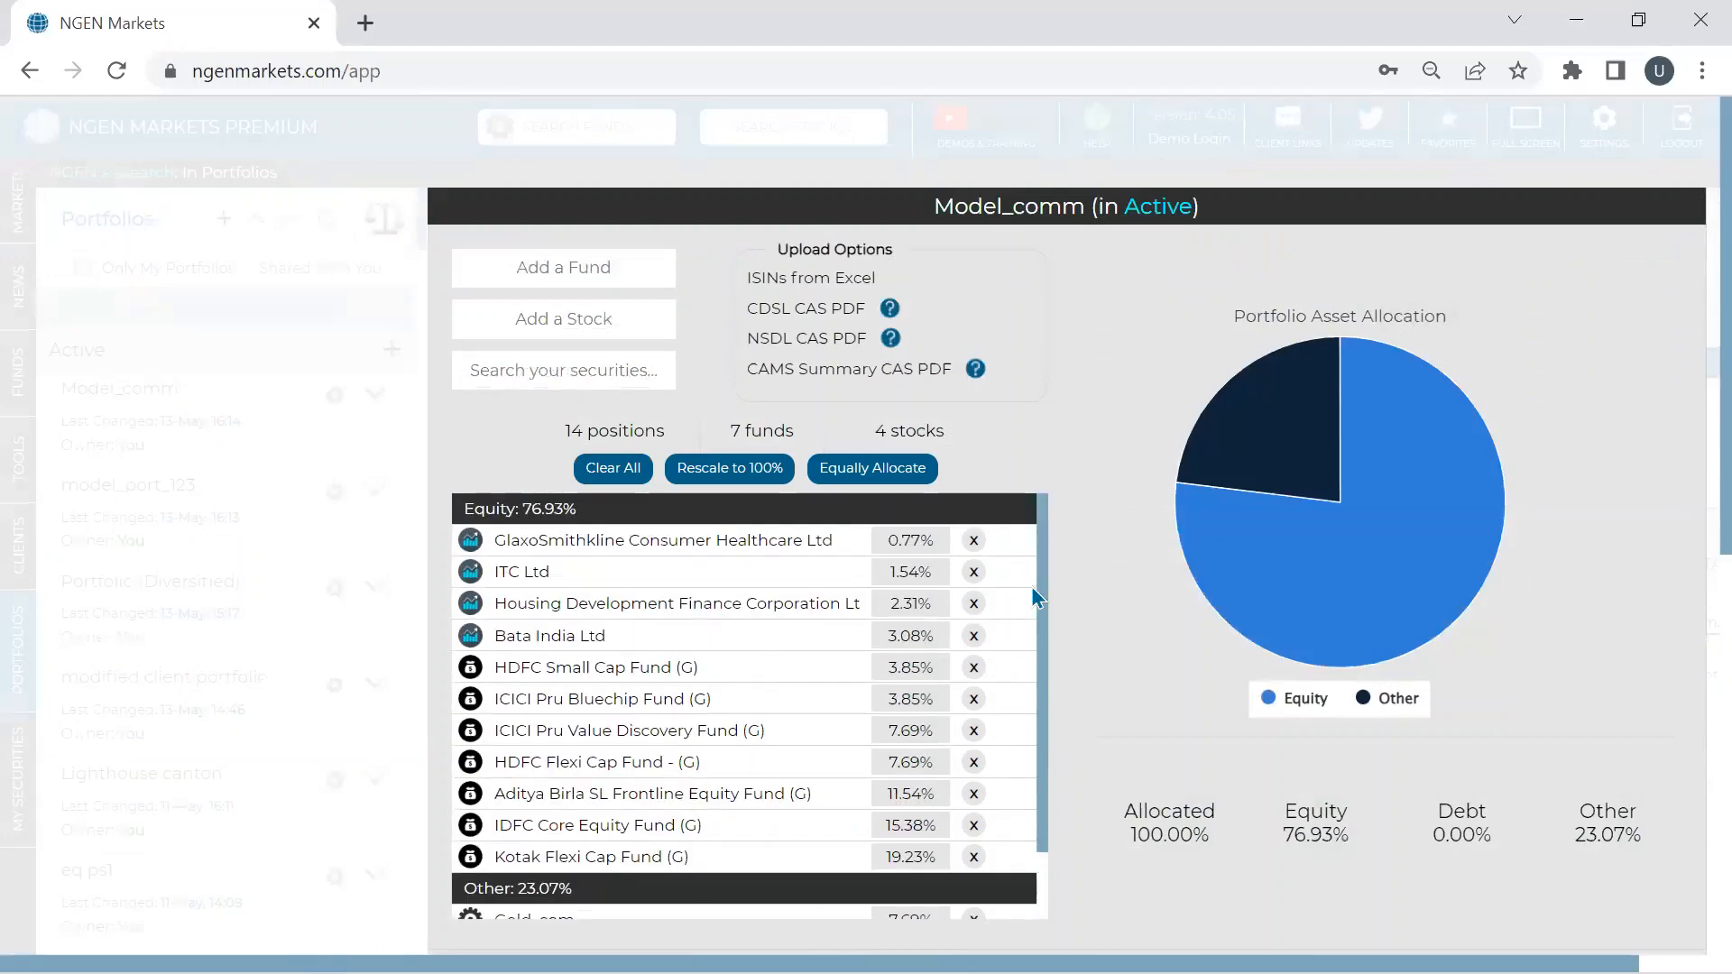
{"action": "left_click", "coordinate": [976, 636]}
{"action": "left_click", "coordinate": [977, 604]}
{"action": "left_click", "coordinate": [976, 572]}
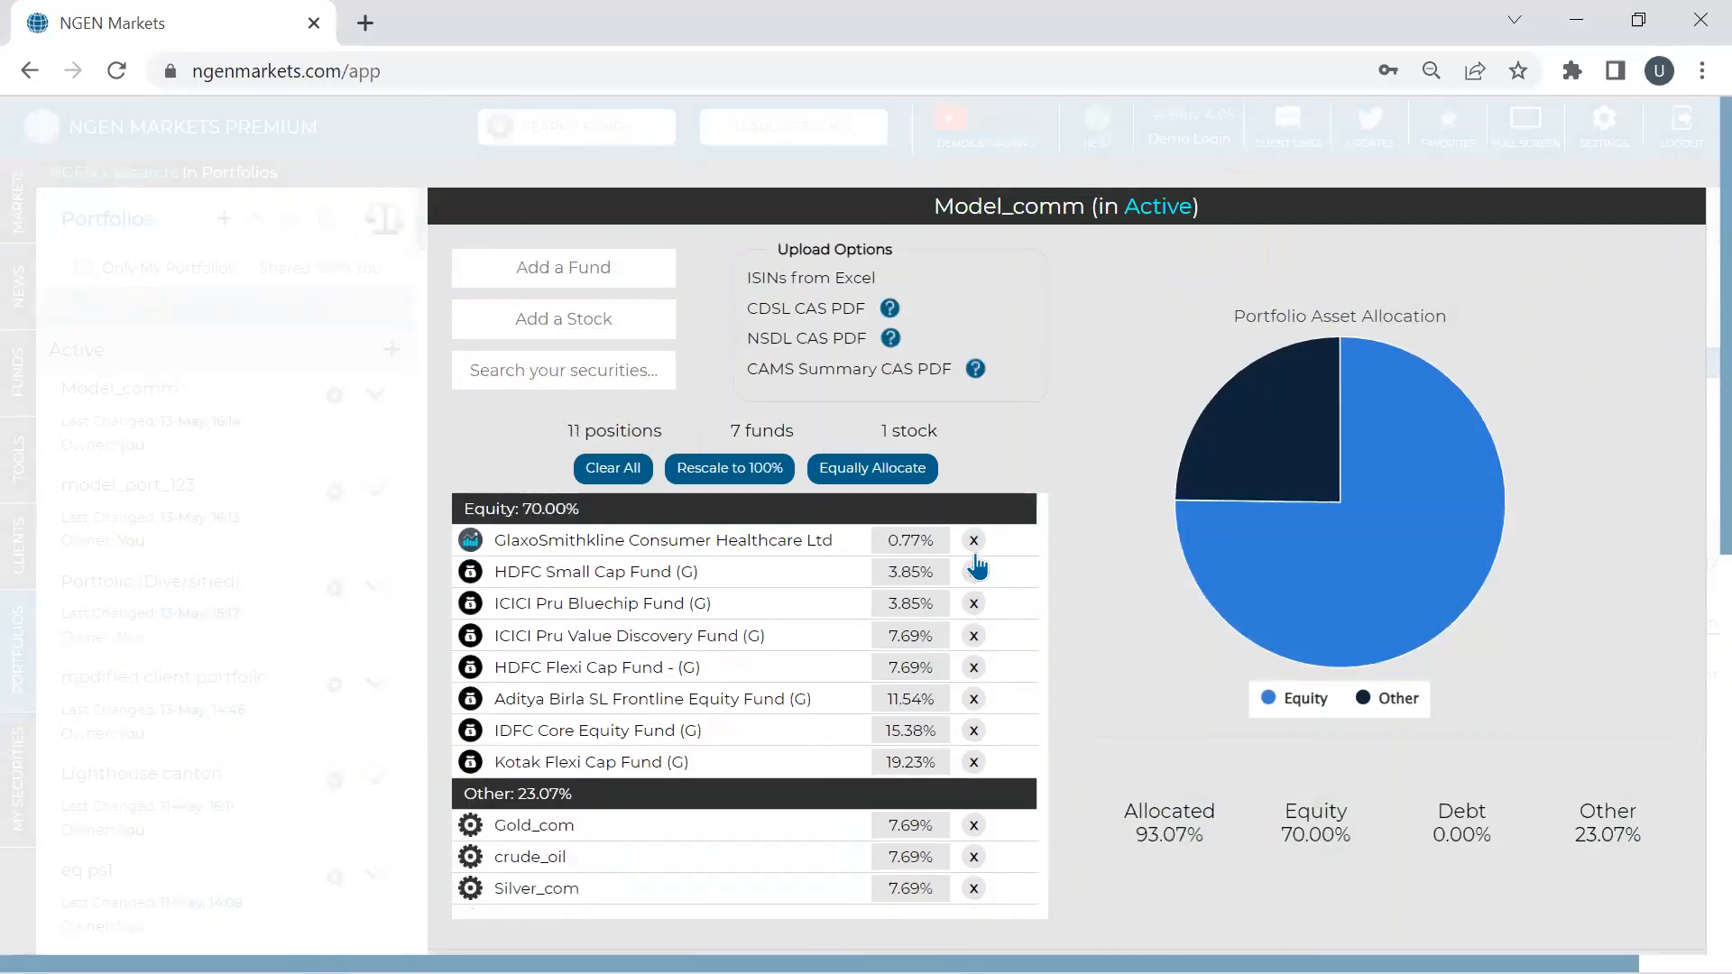
{"action": "left_click", "coordinate": [975, 545]}
{"action": "scroll", "coordinate": [619, 723], "scroll_direction": "down", "scroll_amount": 1}
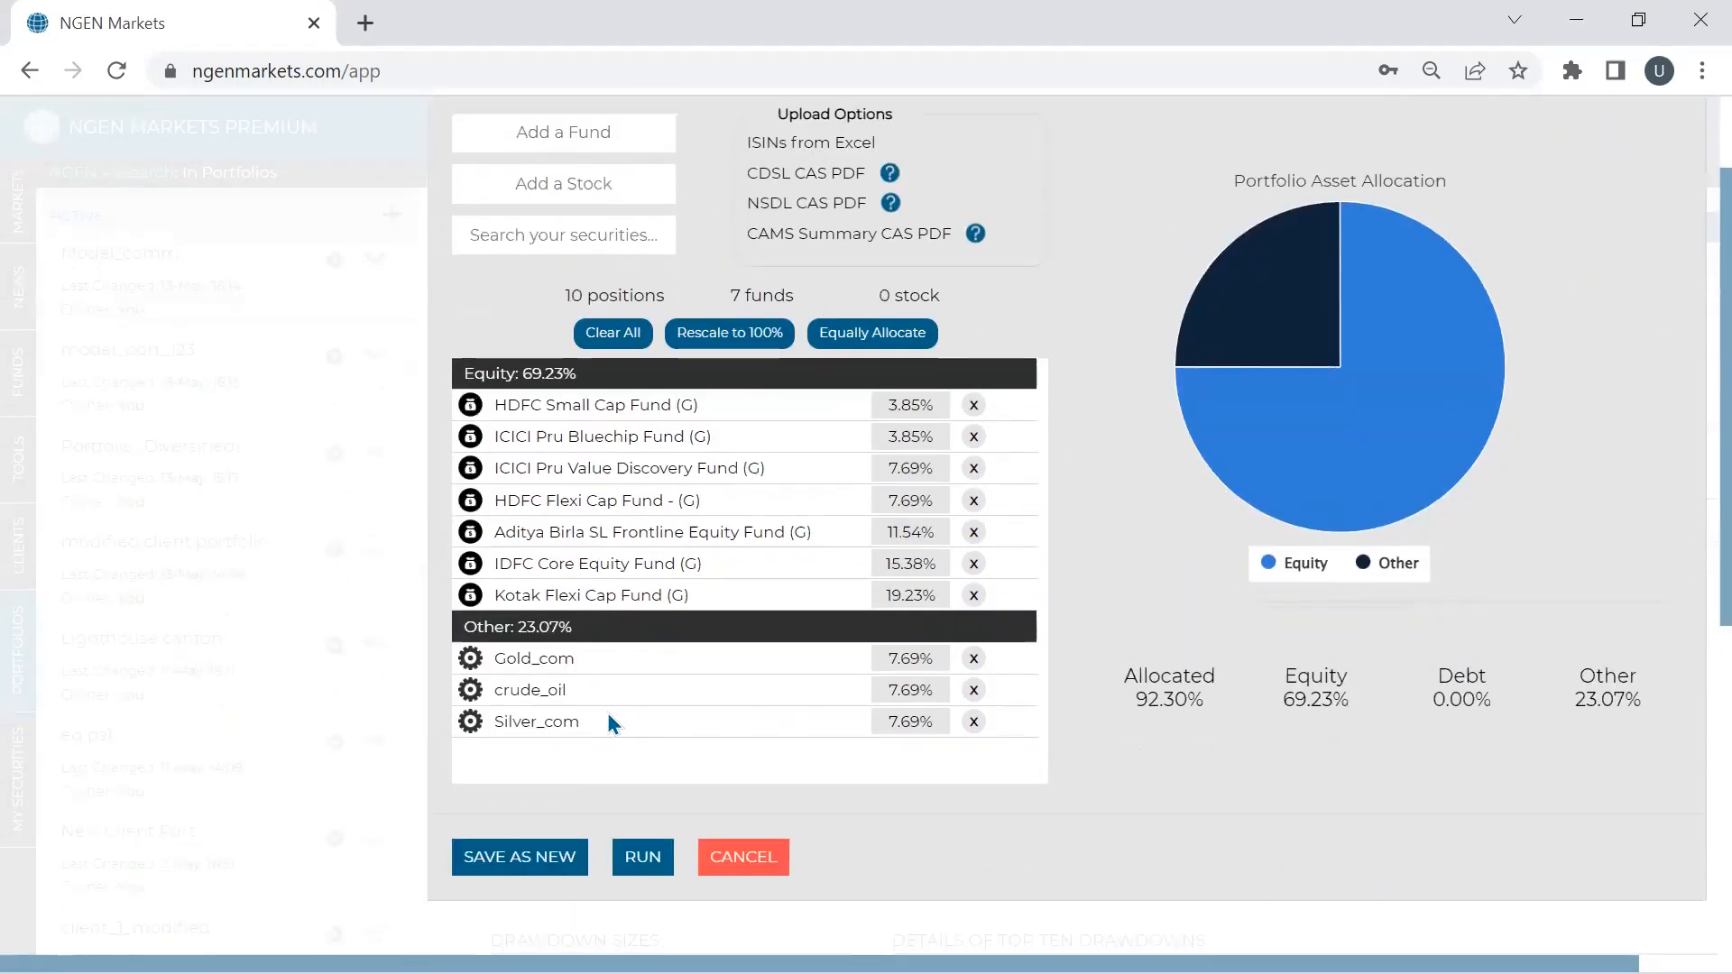
- Add Tesla (us) and Apple Stock (Us) to the portfolio
{"action": "left_click", "coordinate": [555, 235]}
{"action": "type", "text": "tesla"}
{"action": "left_click", "coordinate": [520, 305]}
{"action": "left_click", "coordinate": [559, 236]}
{"action": "type", "text": "appl"}
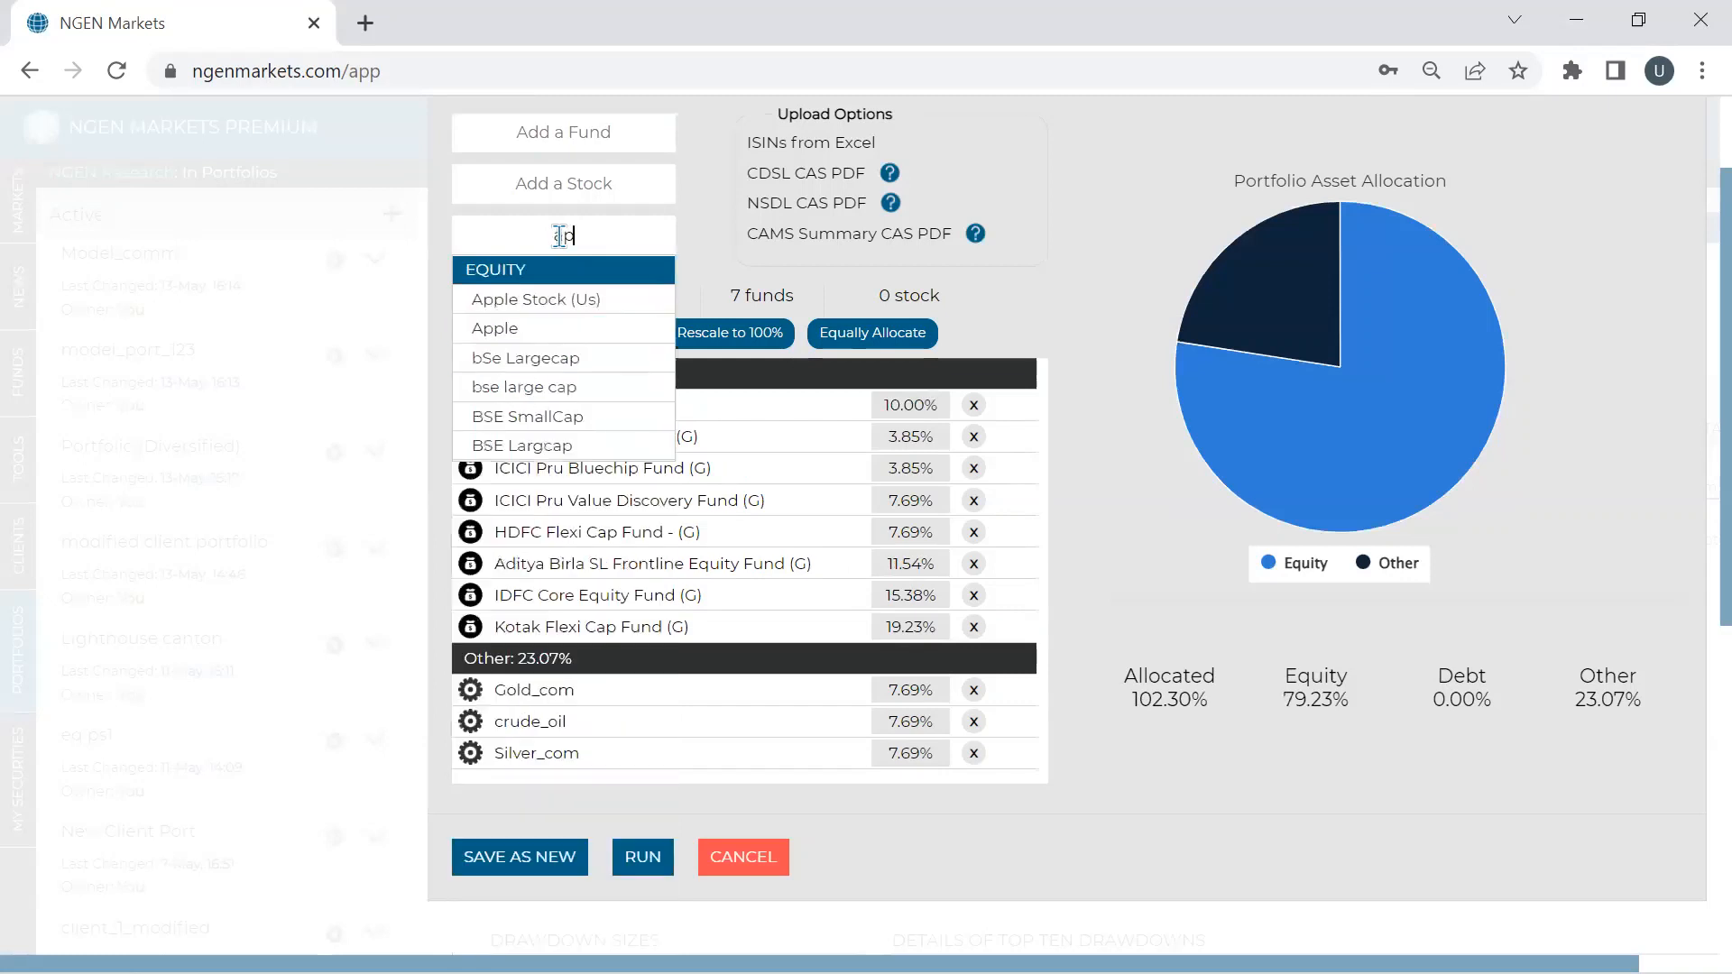
{"action": "left_click", "coordinate": [558, 297]}
- Rescale the weights to 100% and rerun the portfolio analytics
{"action": "scroll", "coordinate": [738, 562], "scroll_direction": "down", "scroll_amount": 1}
{"action": "scroll", "coordinate": [695, 431], "scroll_direction": "up", "scroll_amount": 1}
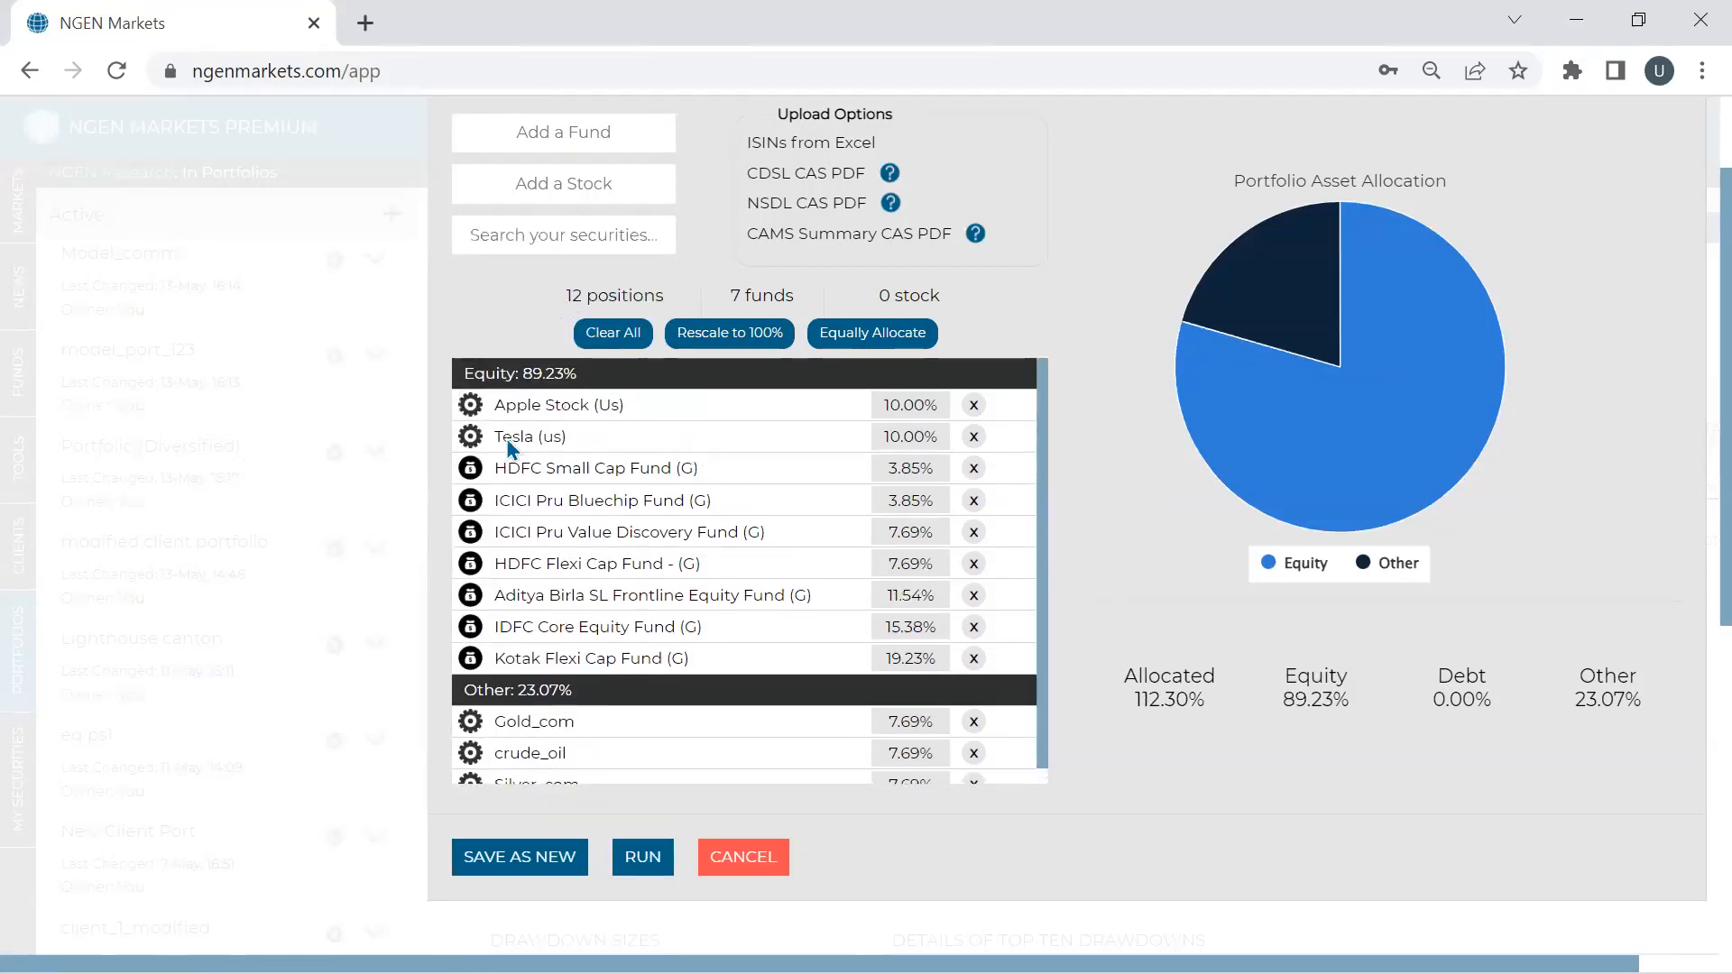
{"action": "left_click", "coordinate": [748, 344]}
{"action": "left_click", "coordinate": [661, 856]}
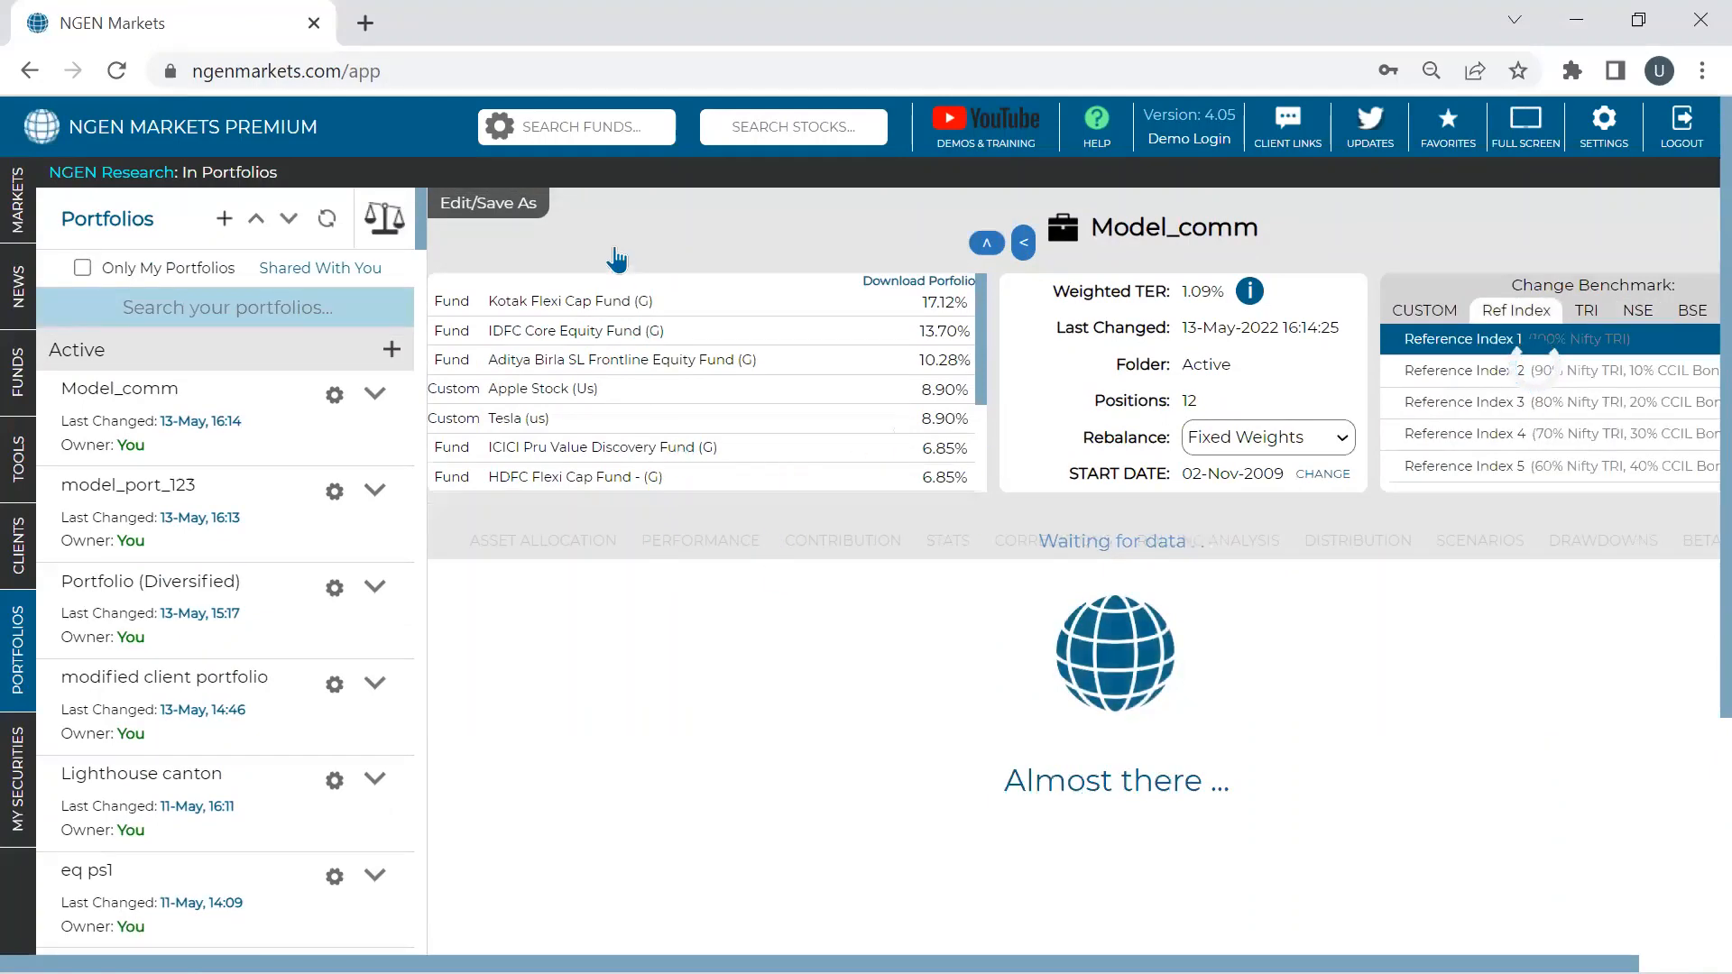
- Filter the asset allocation exposures to Equity, then show all exposures again
{"action": "scroll", "coordinate": [729, 543], "scroll_direction": "down", "scroll_amount": 1}
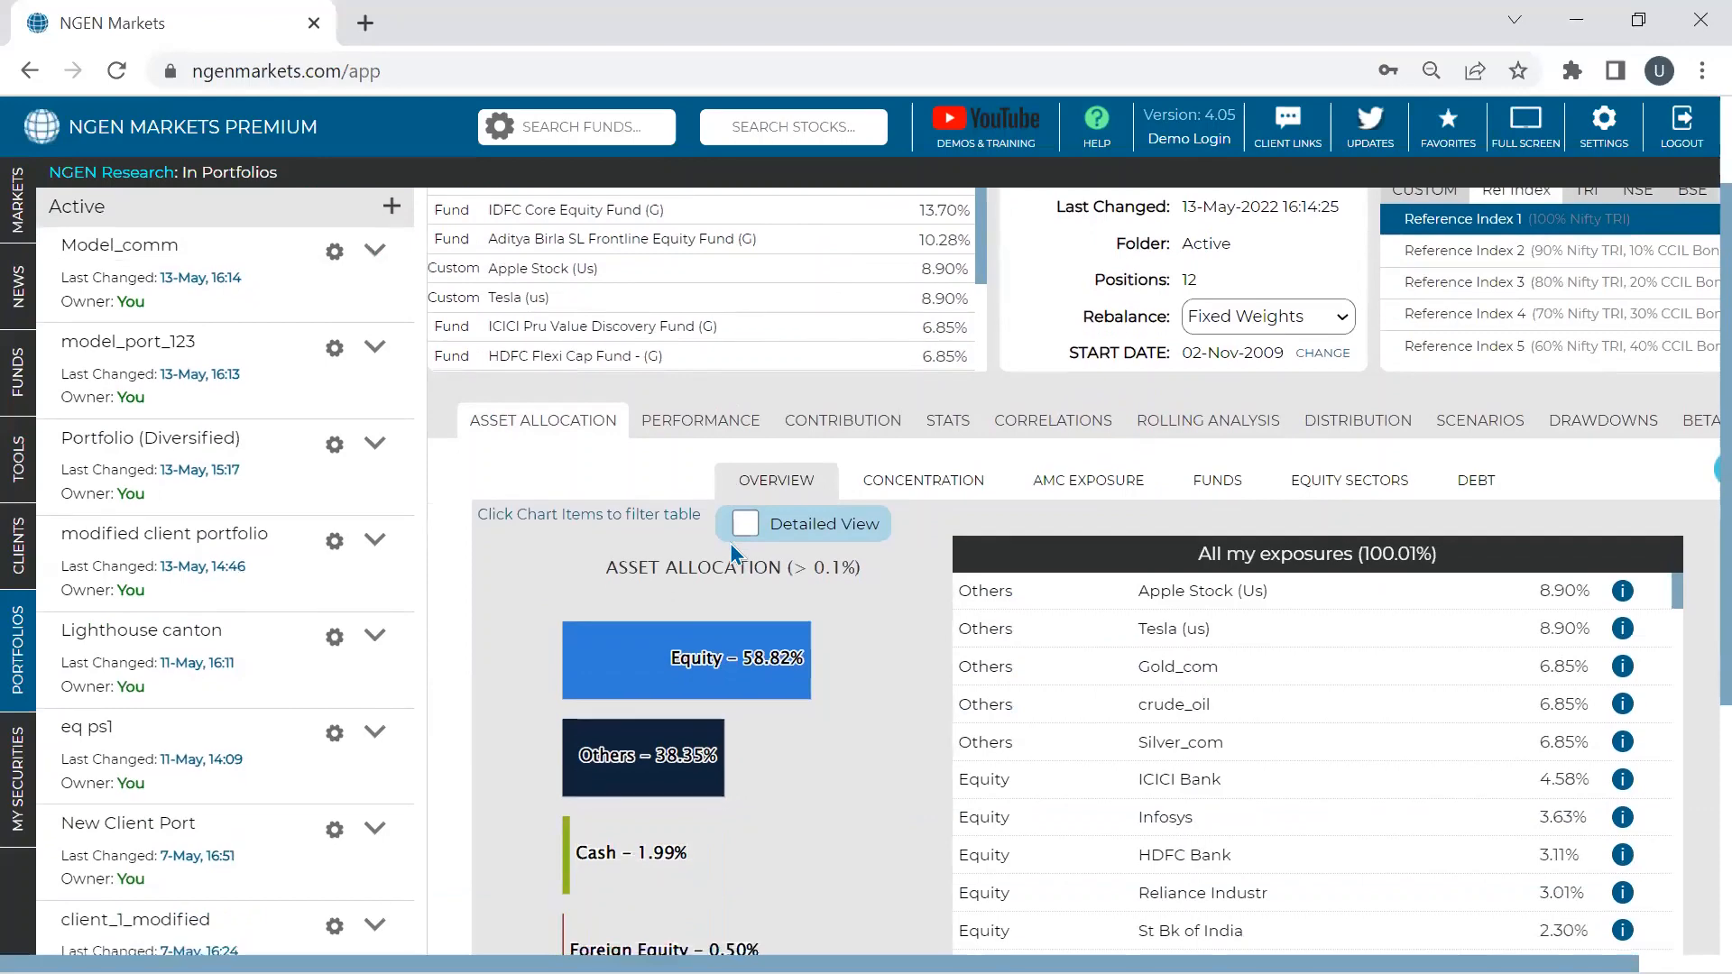
{"action": "scroll", "coordinate": [733, 551], "scroll_direction": "down", "scroll_amount": 1}
{"action": "left_click", "coordinate": [735, 537]}
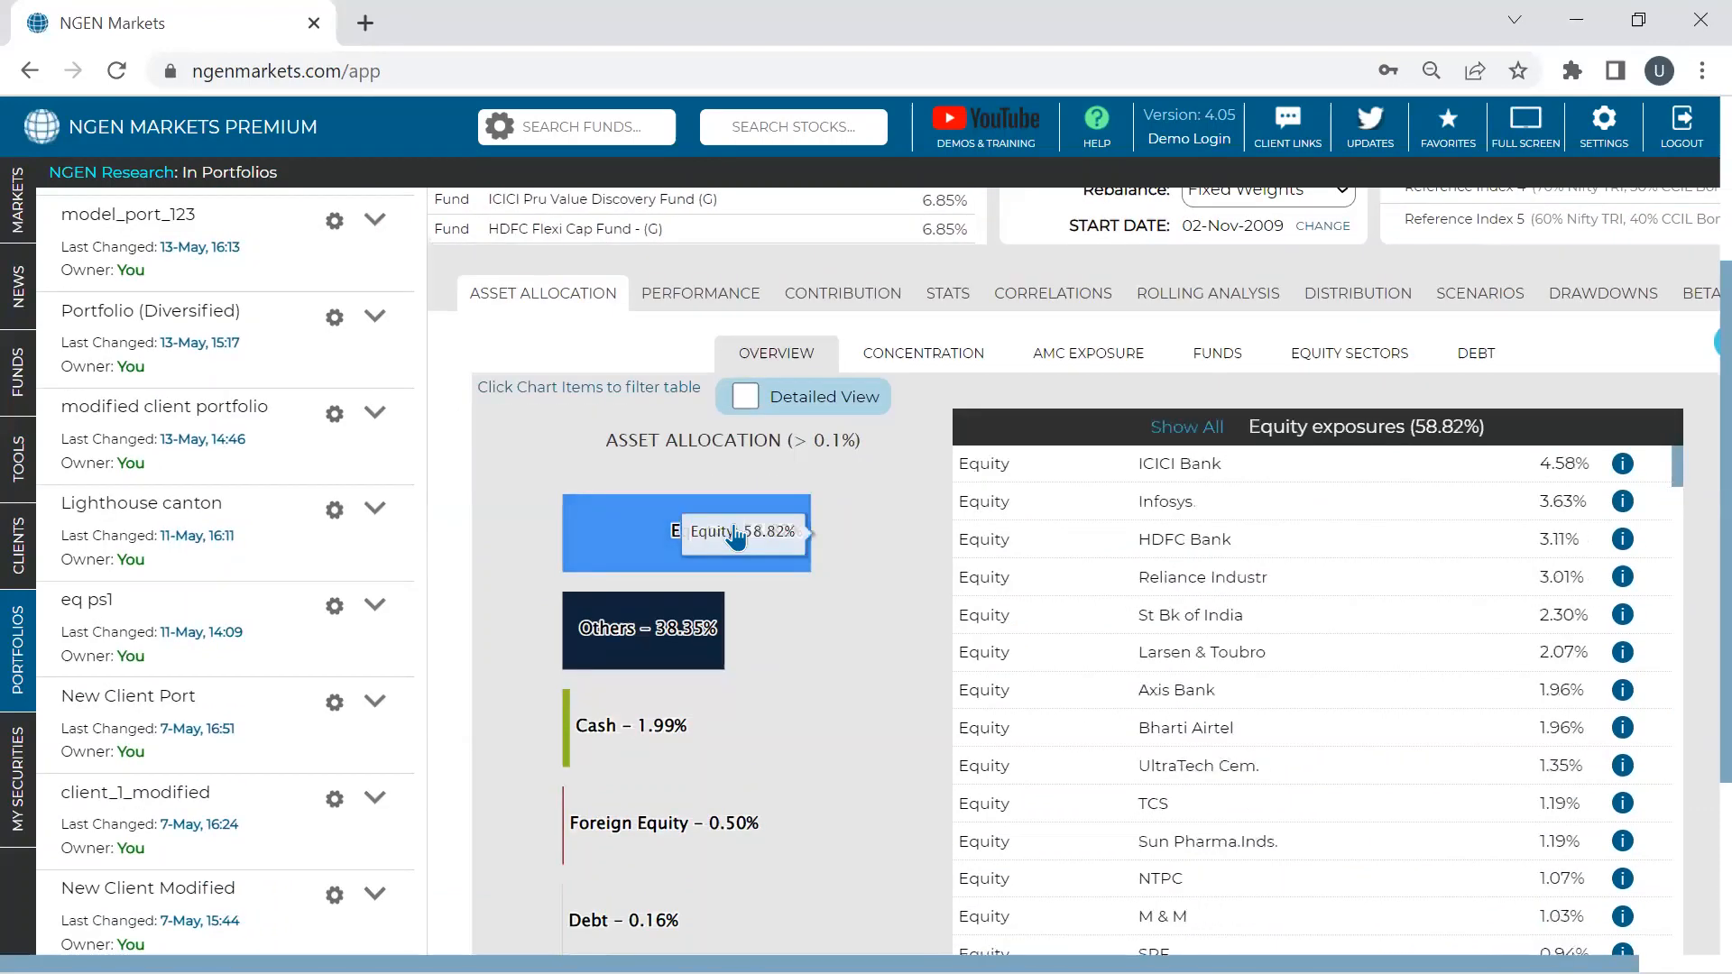
{"action": "left_click", "coordinate": [669, 622]}
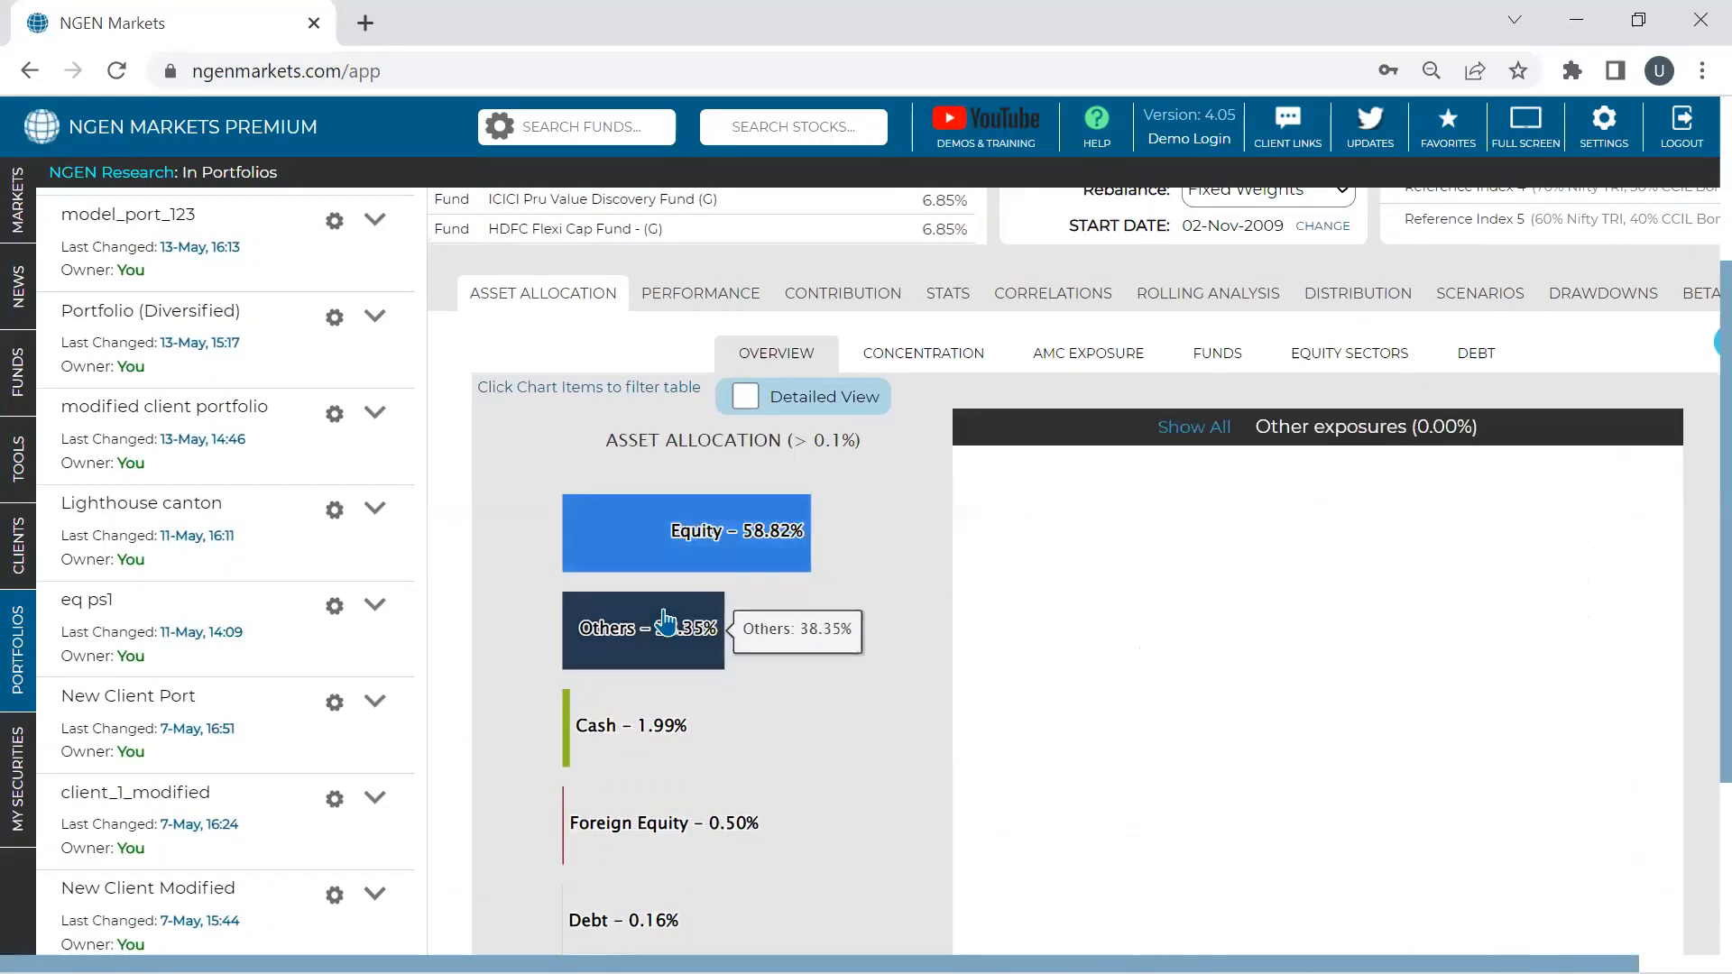
{"action": "left_click", "coordinate": [1213, 426]}
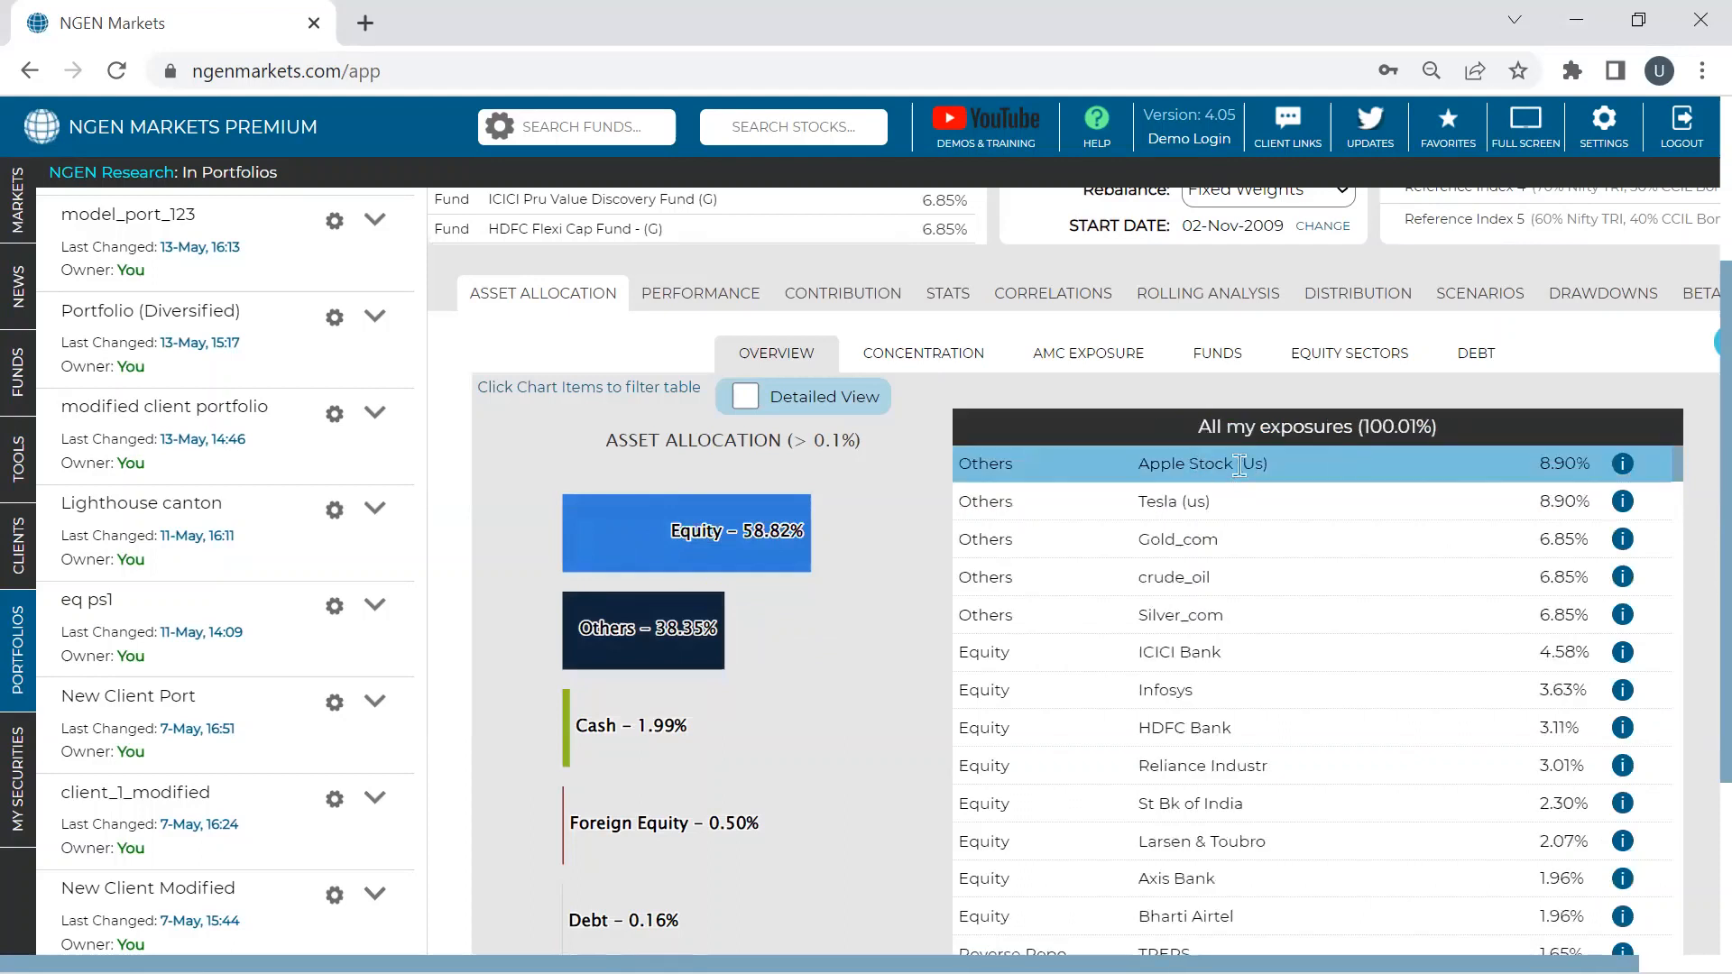
- Expand the holding details for Apple Stock, Tesla, Gold_com and crude_oil
{"action": "left_click", "coordinate": [1623, 464]}
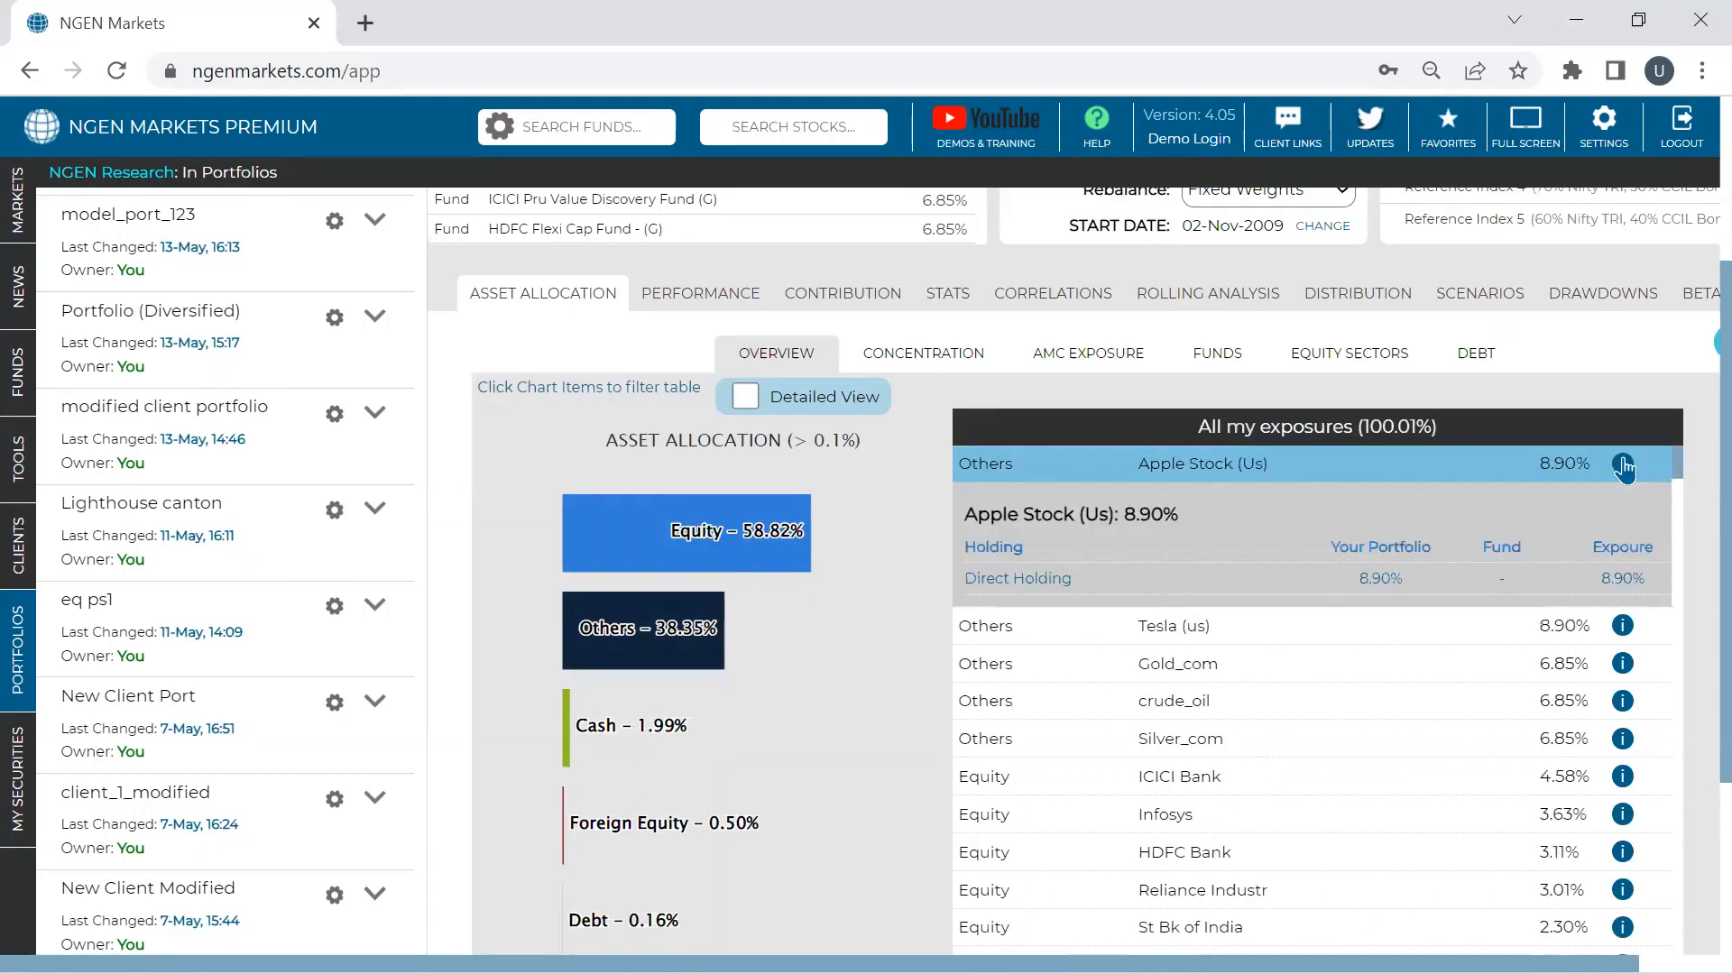
{"action": "left_click", "coordinate": [1622, 625]}
{"action": "scroll", "coordinate": [1140, 586], "scroll_direction": "down", "scroll_amount": 3}
{"action": "scroll", "coordinate": [1141, 586], "scroll_direction": "up", "scroll_amount": 3}
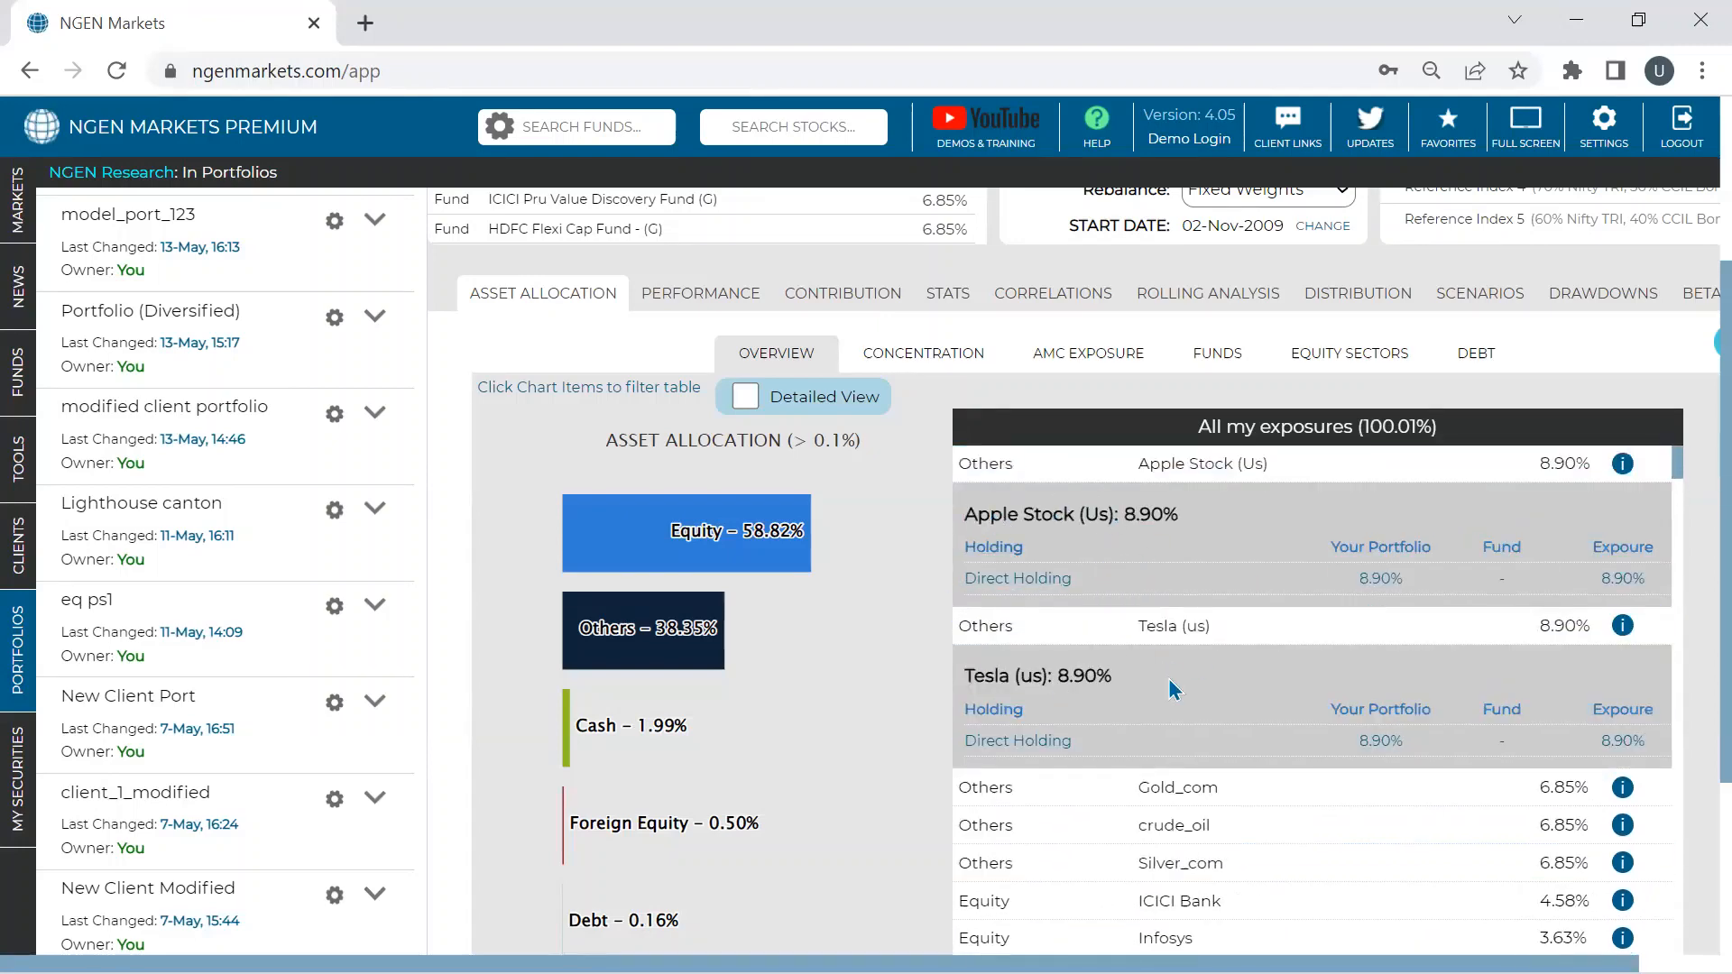
{"action": "scroll", "coordinate": [1623, 806], "scroll_direction": "down", "scroll_amount": 3}
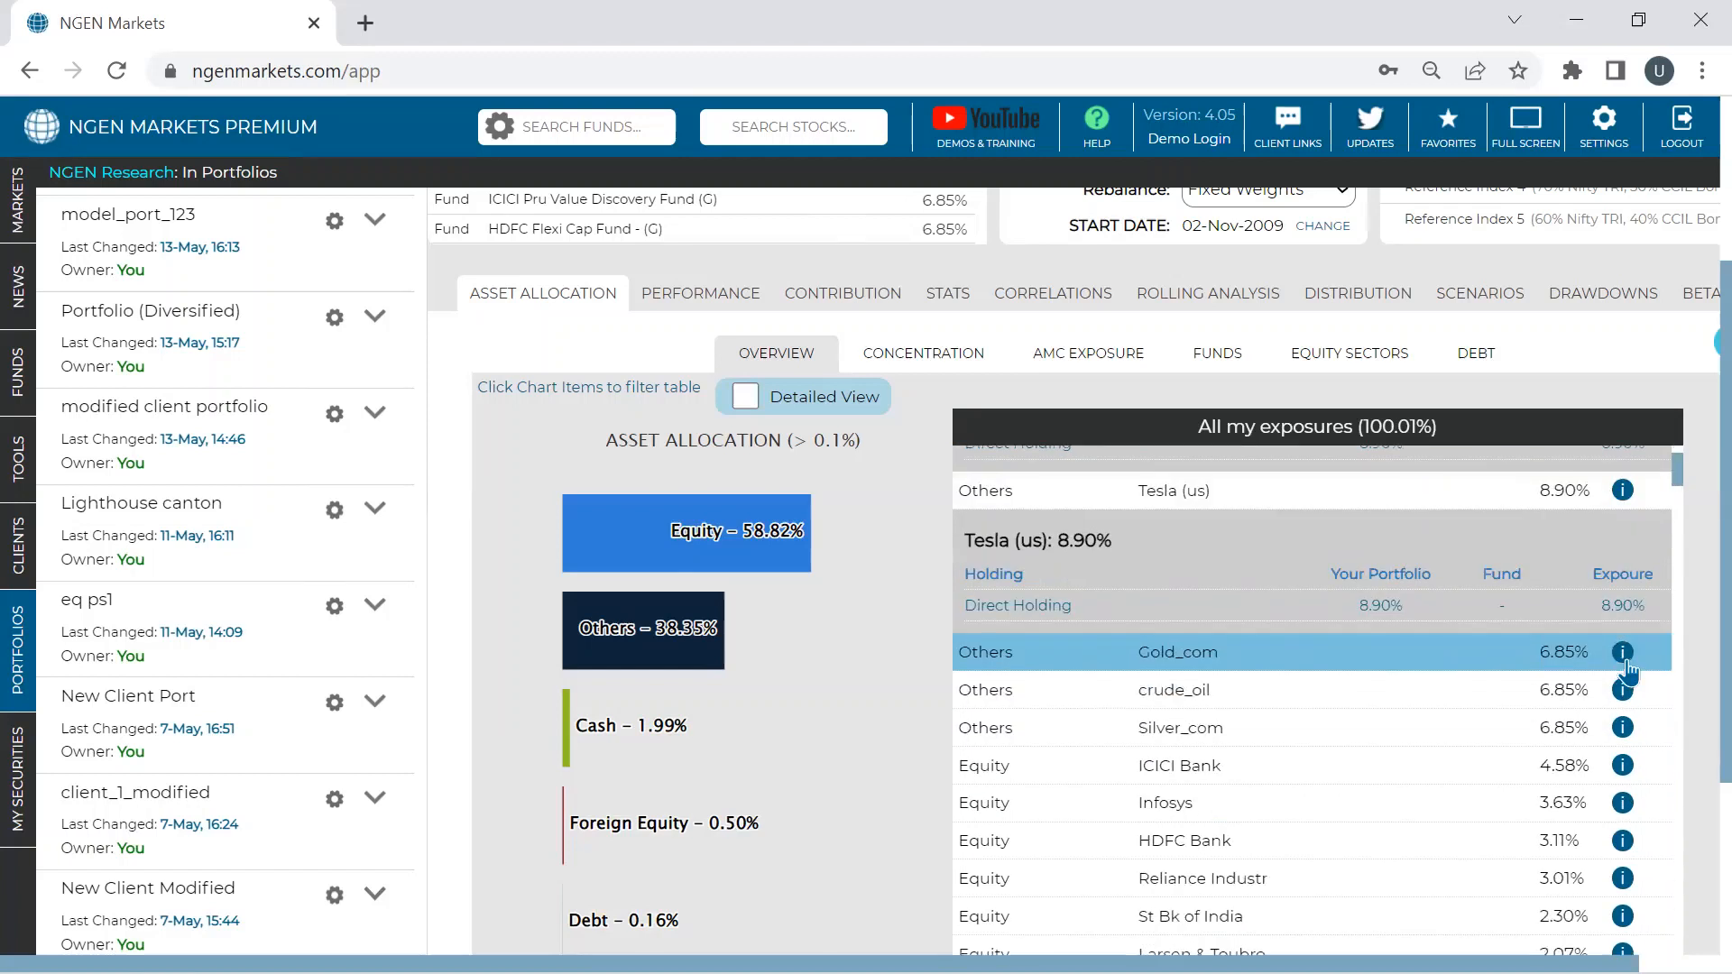
{"action": "left_click", "coordinate": [1624, 663]}
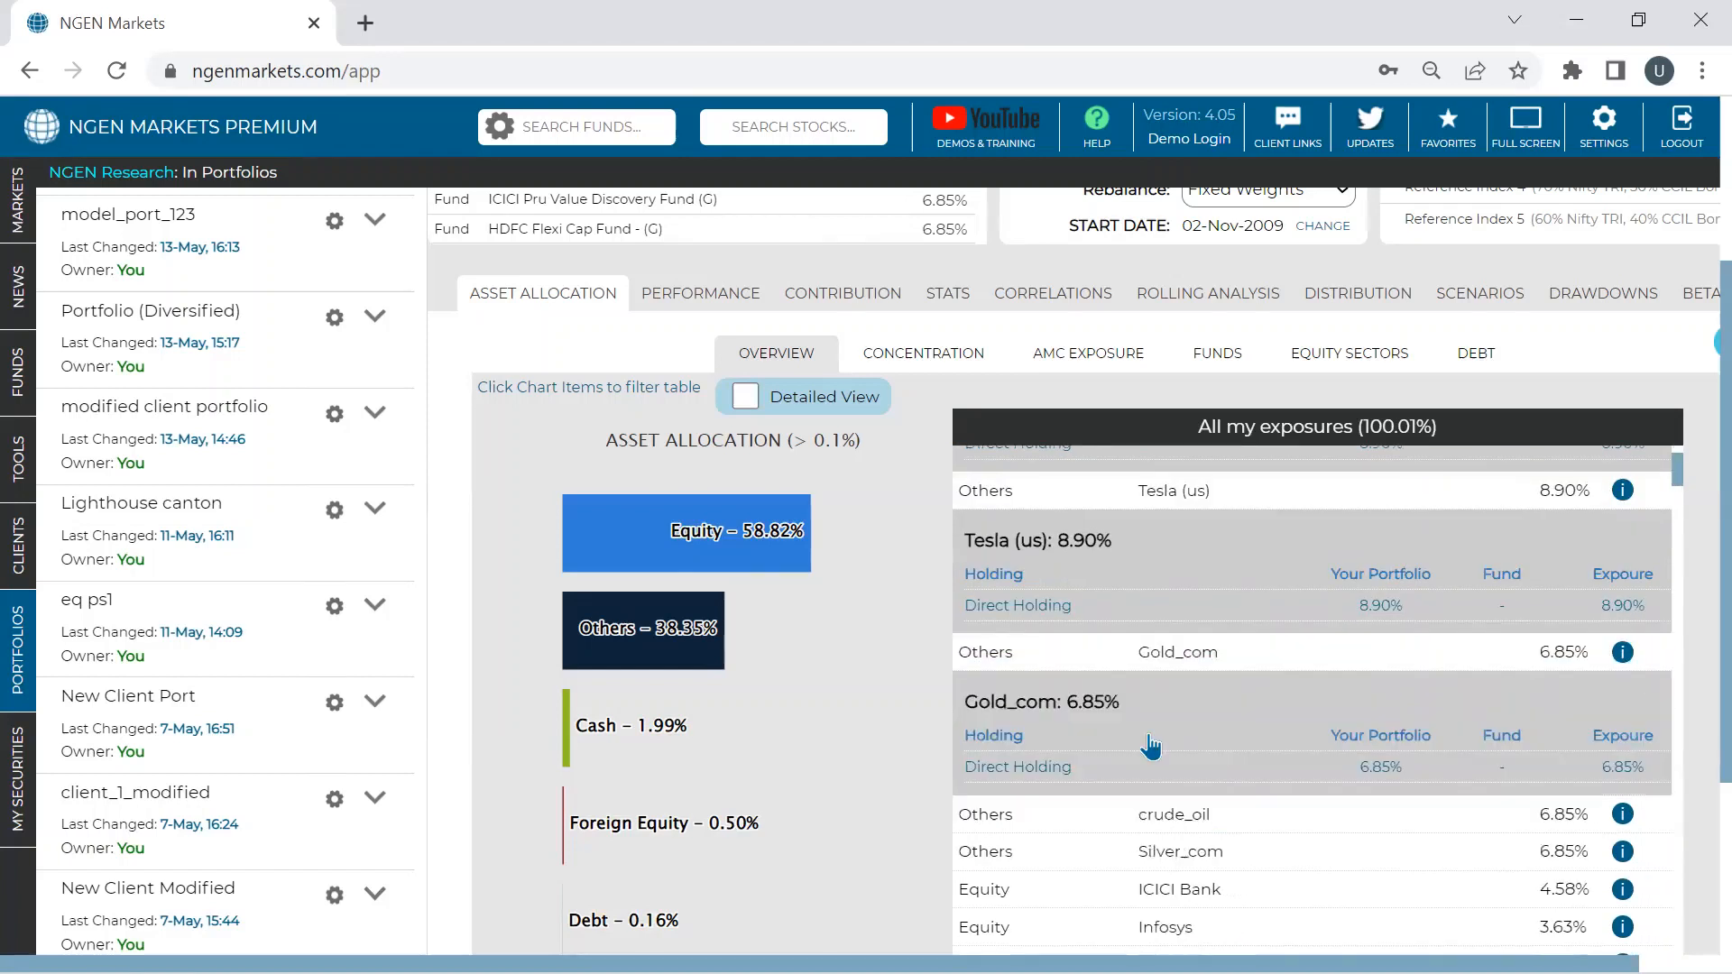
{"action": "left_click", "coordinate": [1623, 816]}
{"action": "scroll", "coordinate": [1248, 835], "scroll_direction": "down", "scroll_amount": 1}
{"action": "scroll", "coordinate": [1187, 797], "scroll_direction": "up", "scroll_amount": 2}
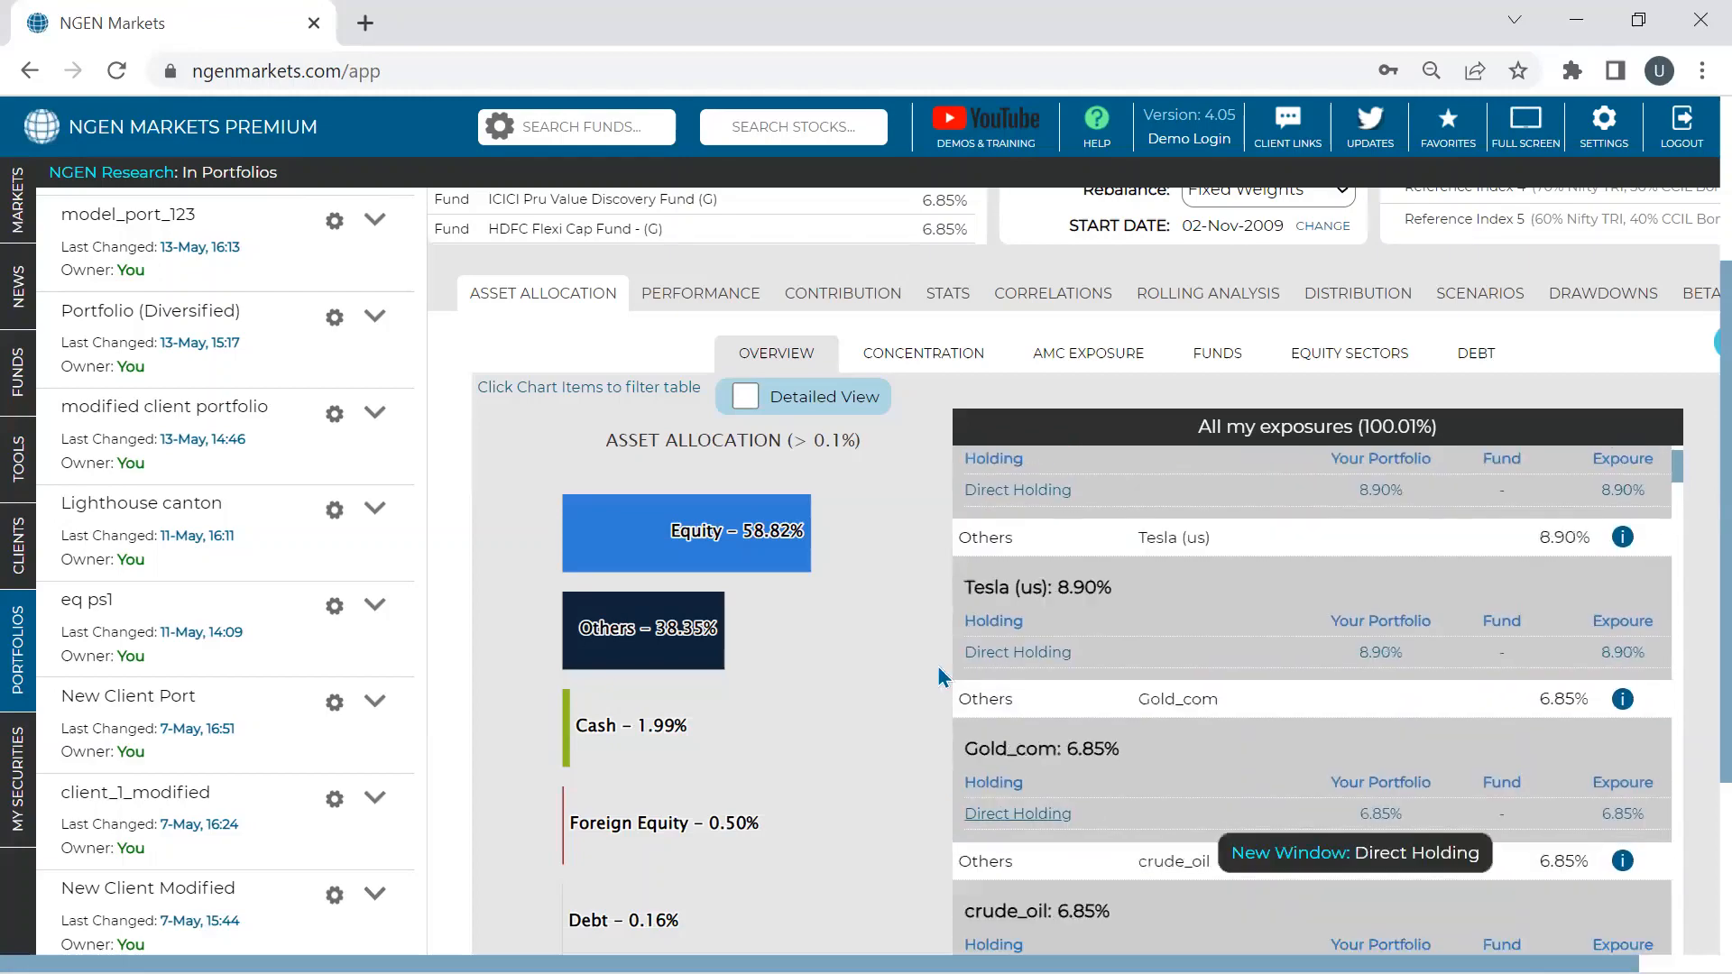
{"action": "scroll", "coordinate": [1187, 797], "scroll_direction": "up", "scroll_amount": 2}
{"action": "scroll", "coordinate": [717, 424], "scroll_direction": "up", "scroll_amount": 3}
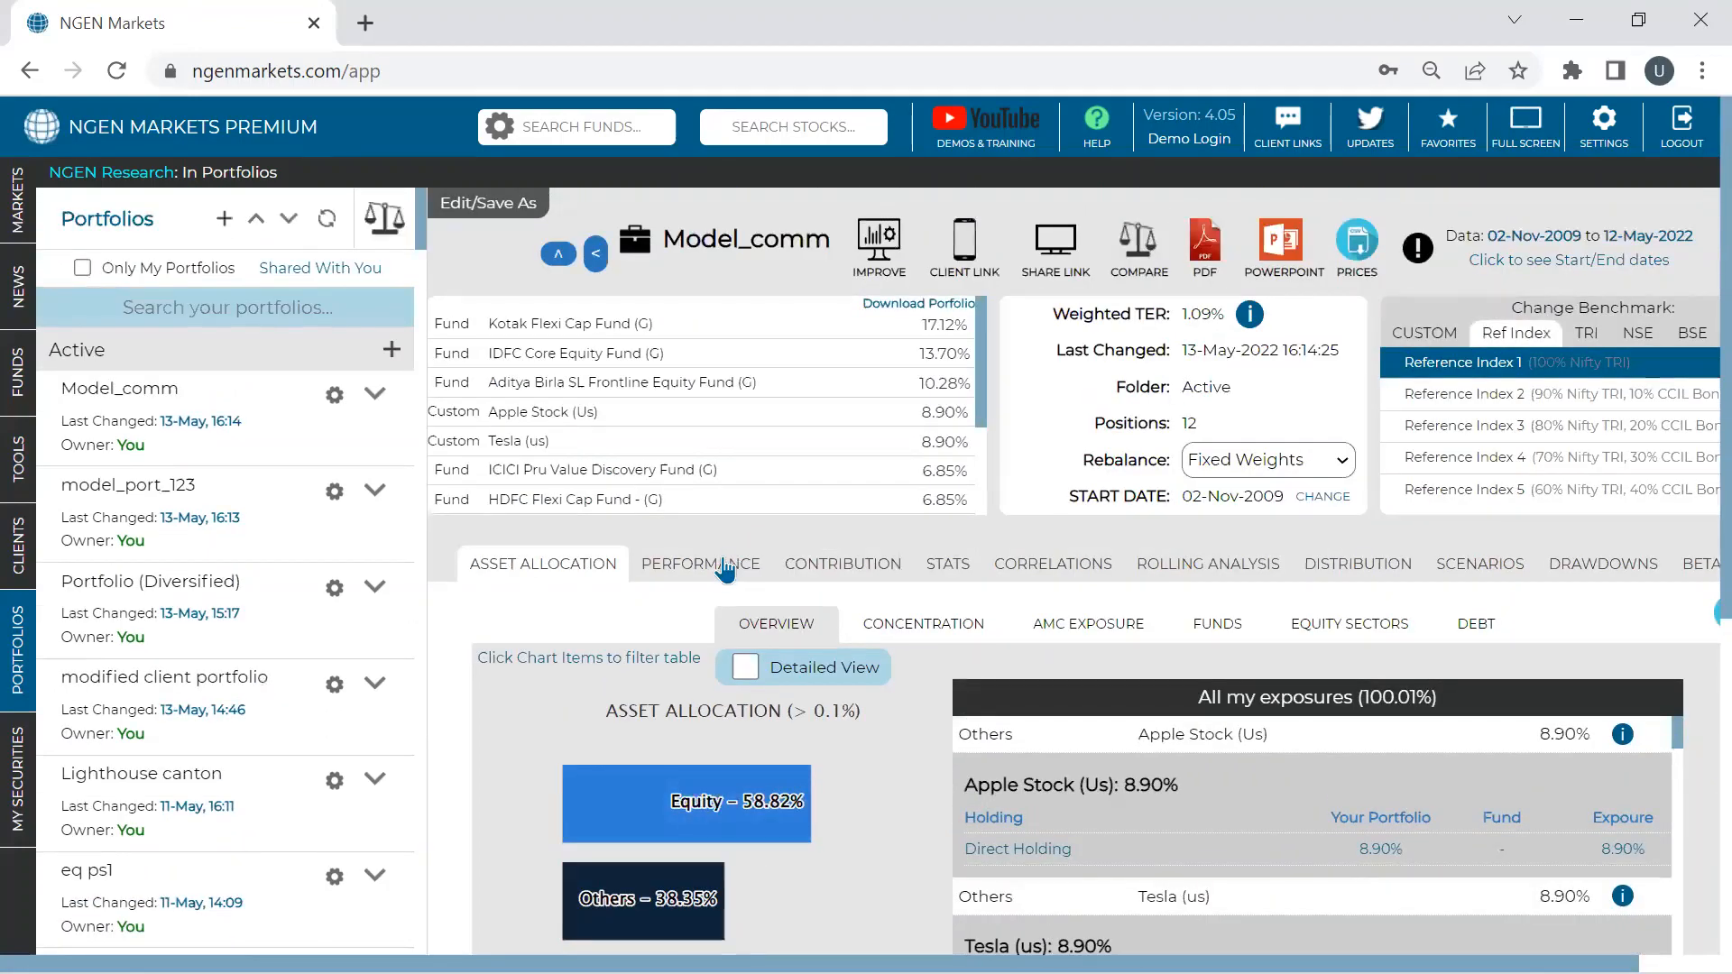
- Review Model_comm's performance analytics charts
{"action": "left_click", "coordinate": [725, 568]}
{"action": "scroll", "coordinate": [725, 568], "scroll_direction": "down", "scroll_amount": 3}
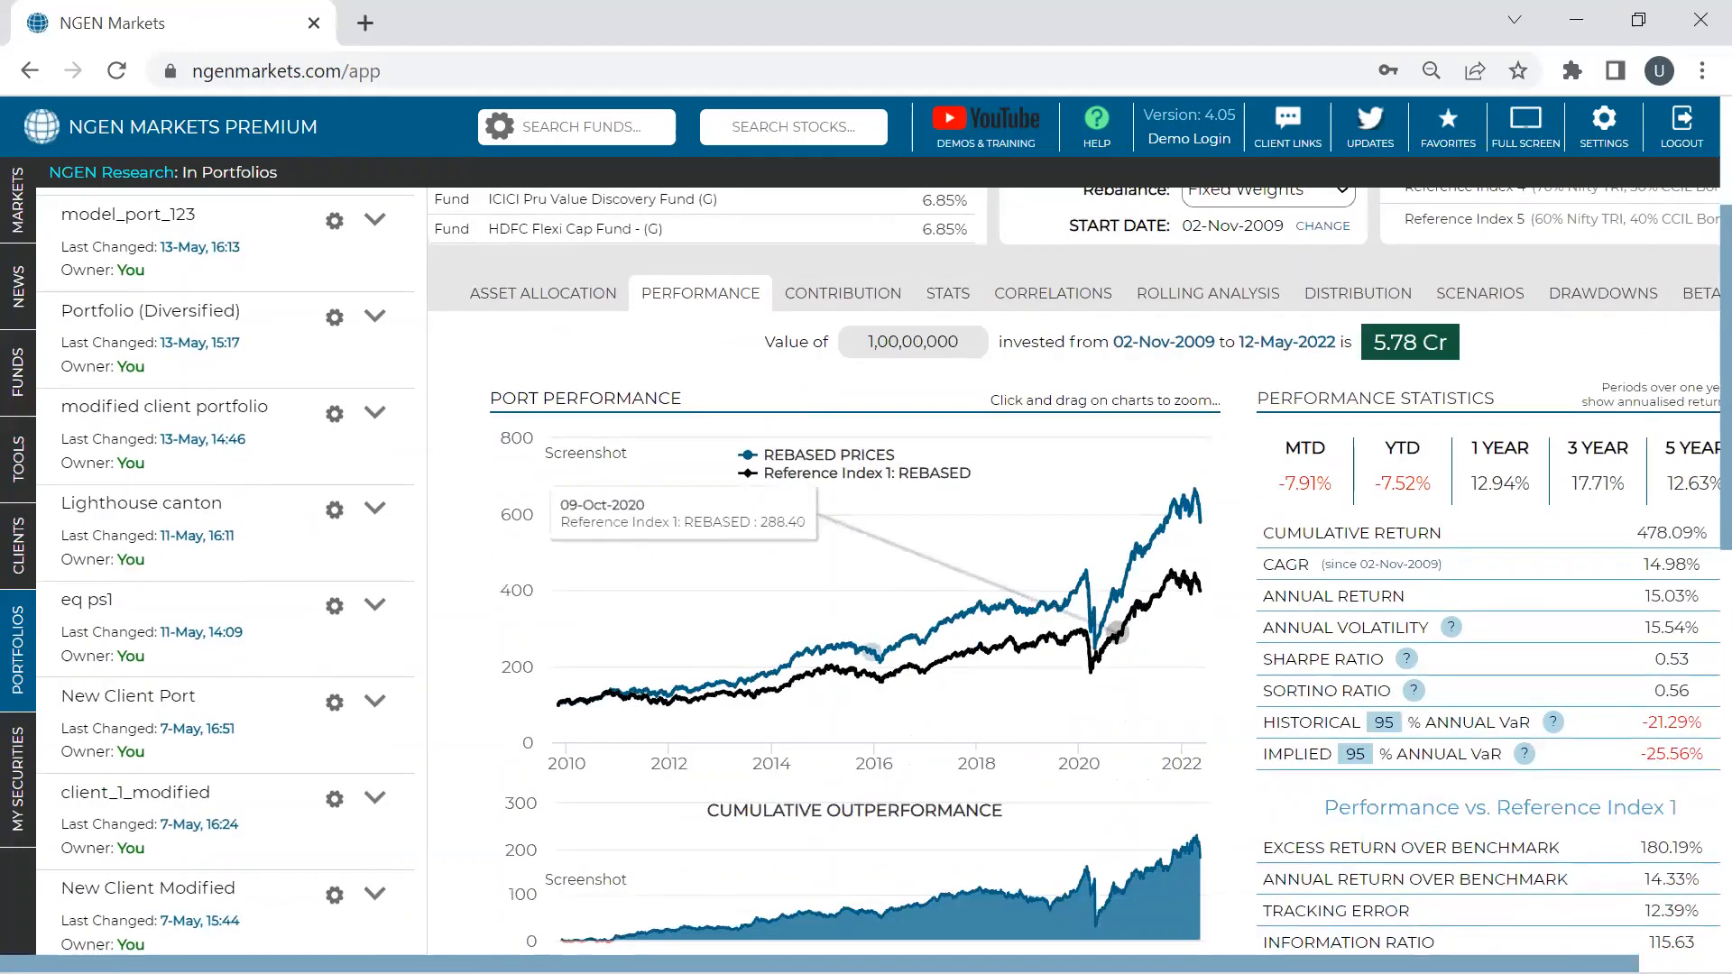
{"action": "scroll", "coordinate": [723, 378], "scroll_direction": "right", "scroll_amount": 1}
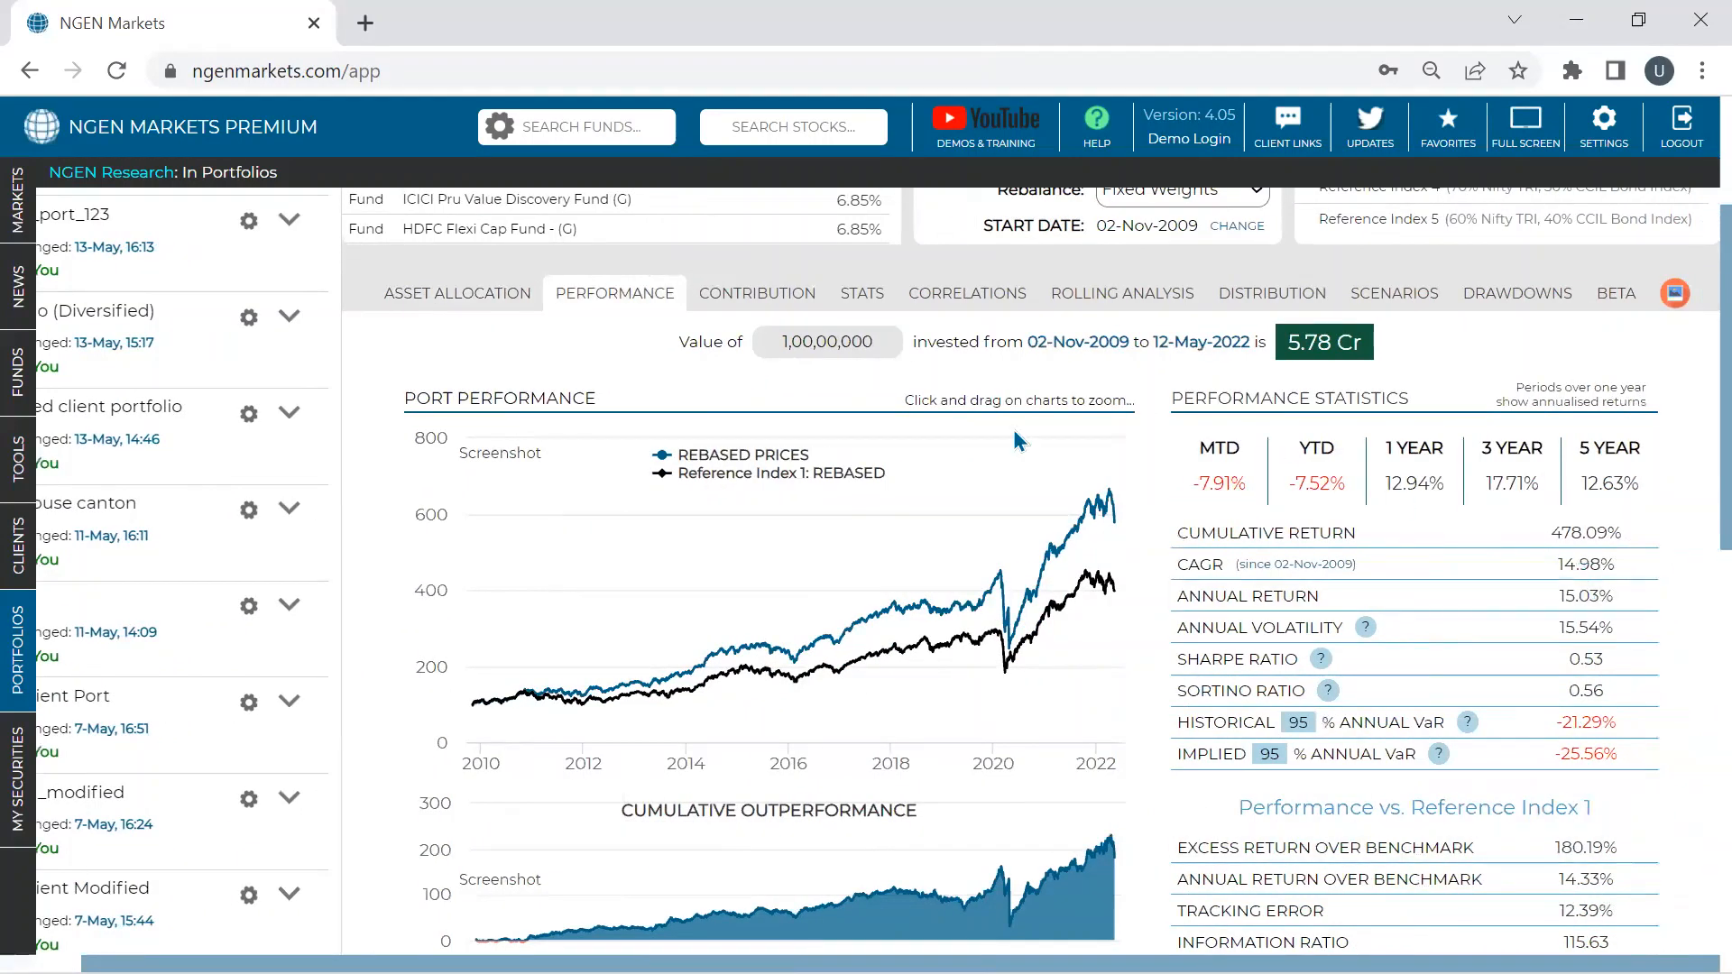
{"action": "scroll", "coordinate": [723, 378], "scroll_direction": "up", "scroll_amount": 3}
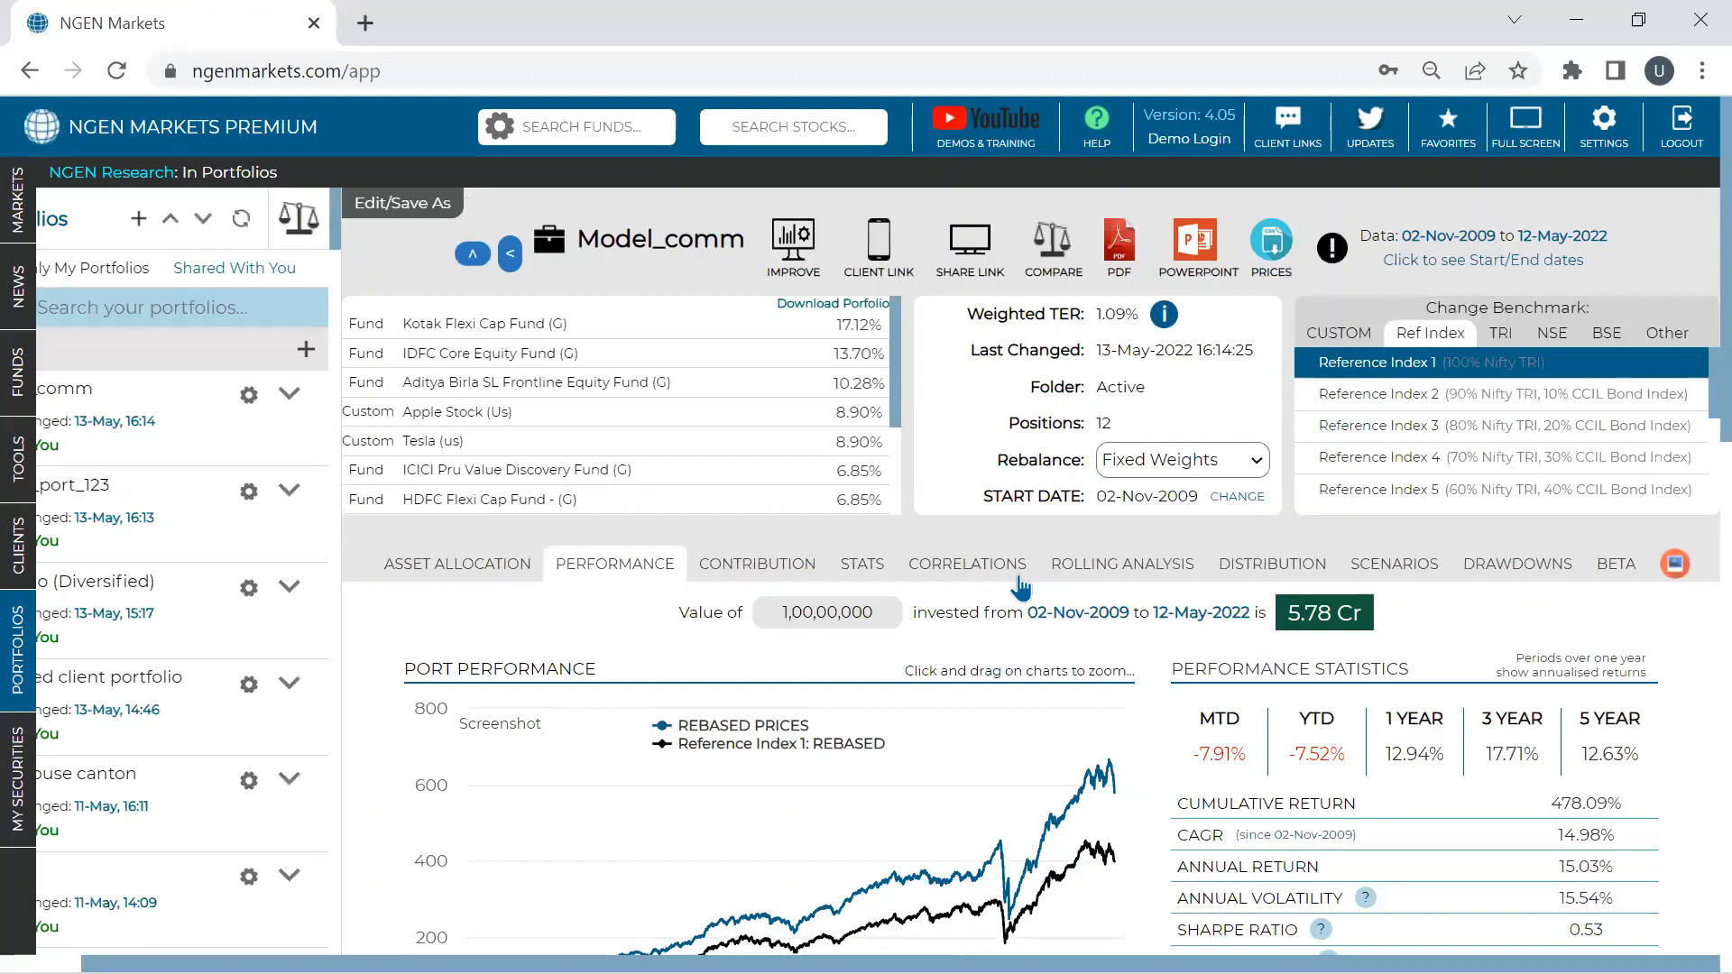
{"action": "scroll", "coordinate": [1350, 646], "scroll_direction": "down", "scroll_amount": 3}
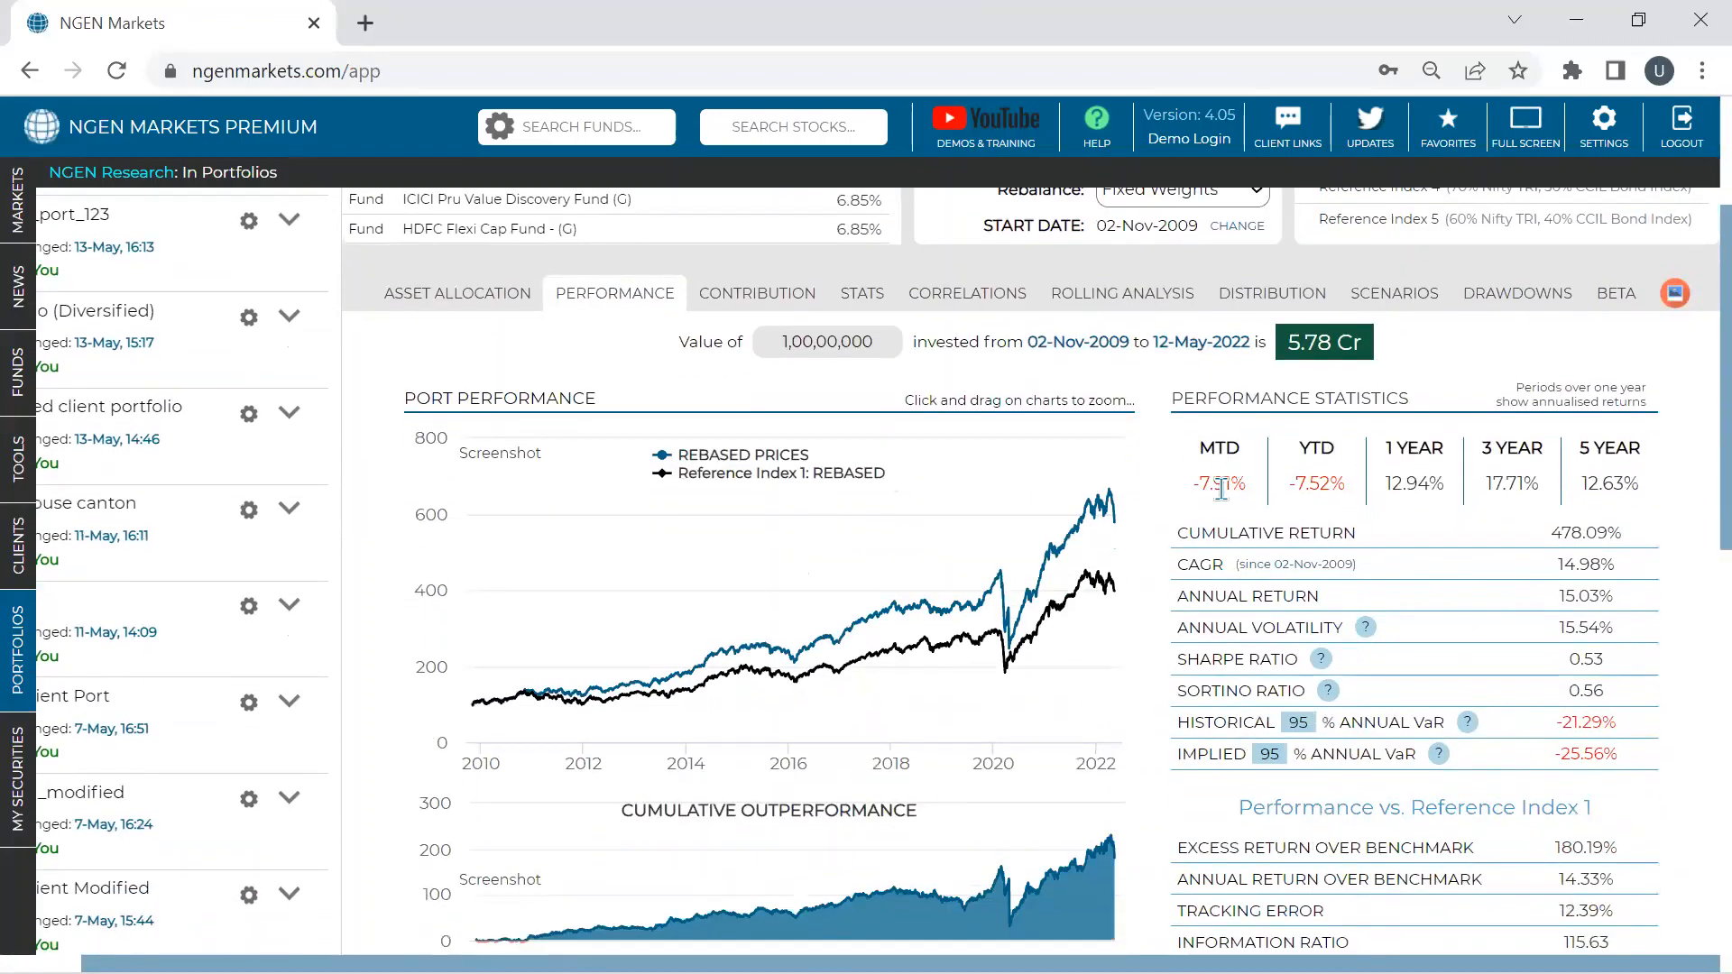
{"action": "scroll", "coordinate": [1226, 487], "scroll_direction": "down", "scroll_amount": 5}
- Bring up the custom indices manager from the CUSTOM benchmark list
{"action": "scroll", "coordinate": [1228, 494], "scroll_direction": "up", "scroll_amount": 8}
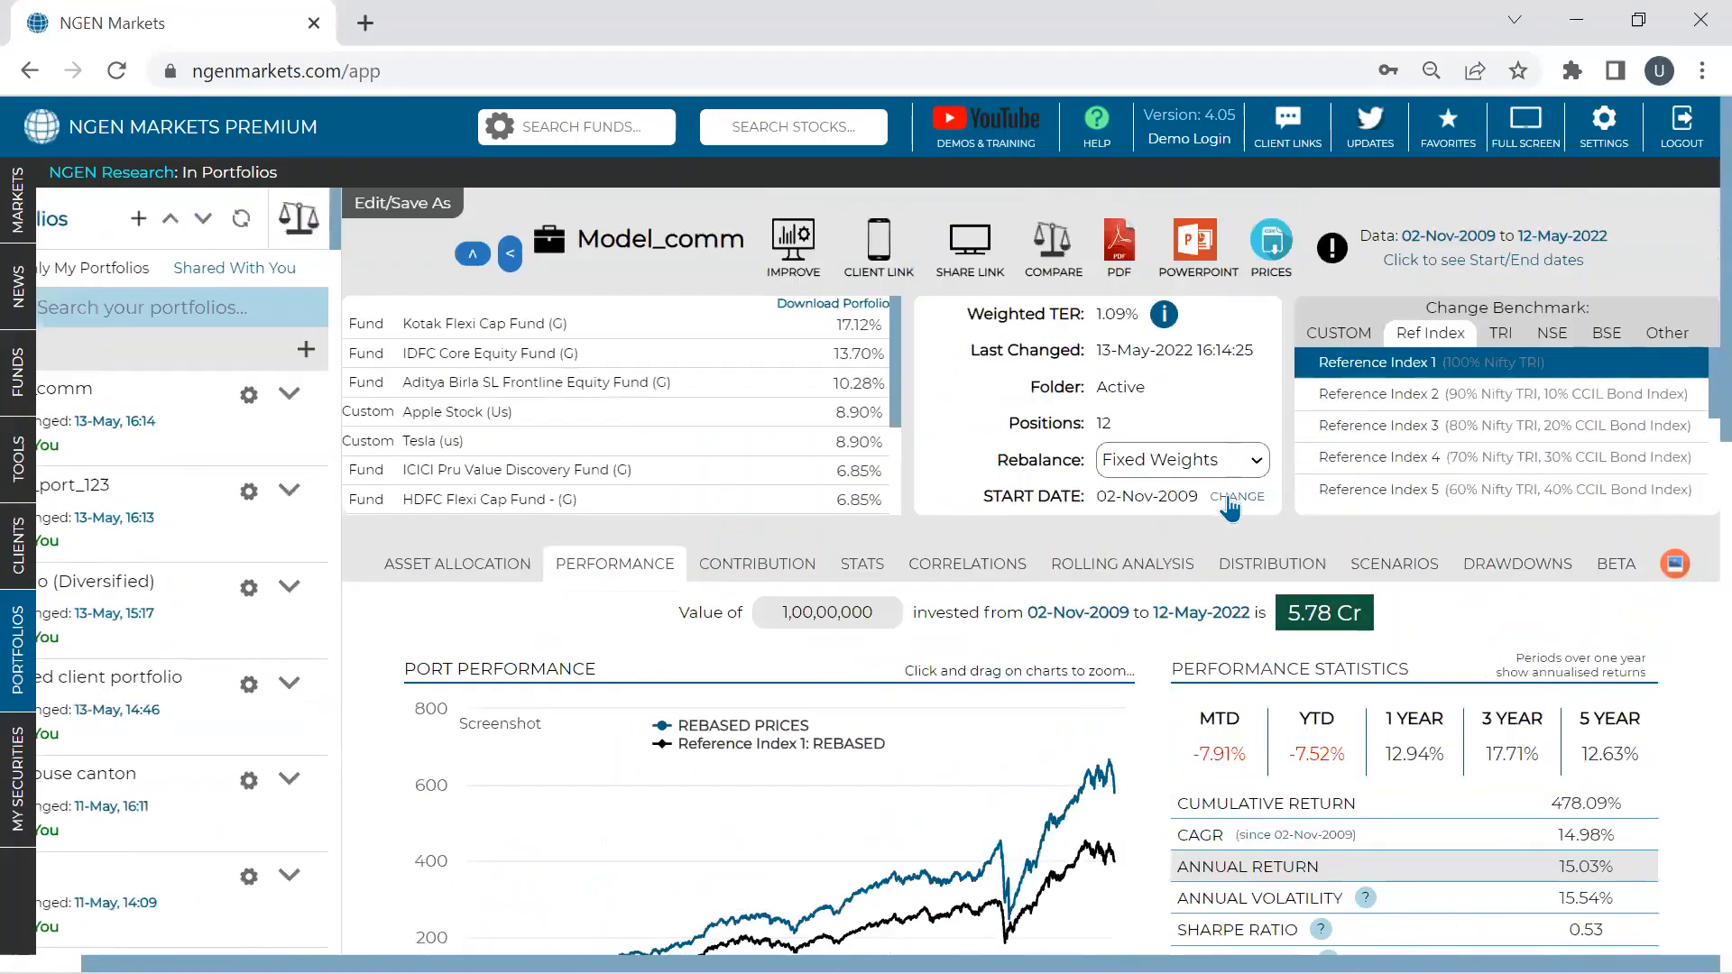
{"action": "left_click", "coordinate": [1351, 333]}
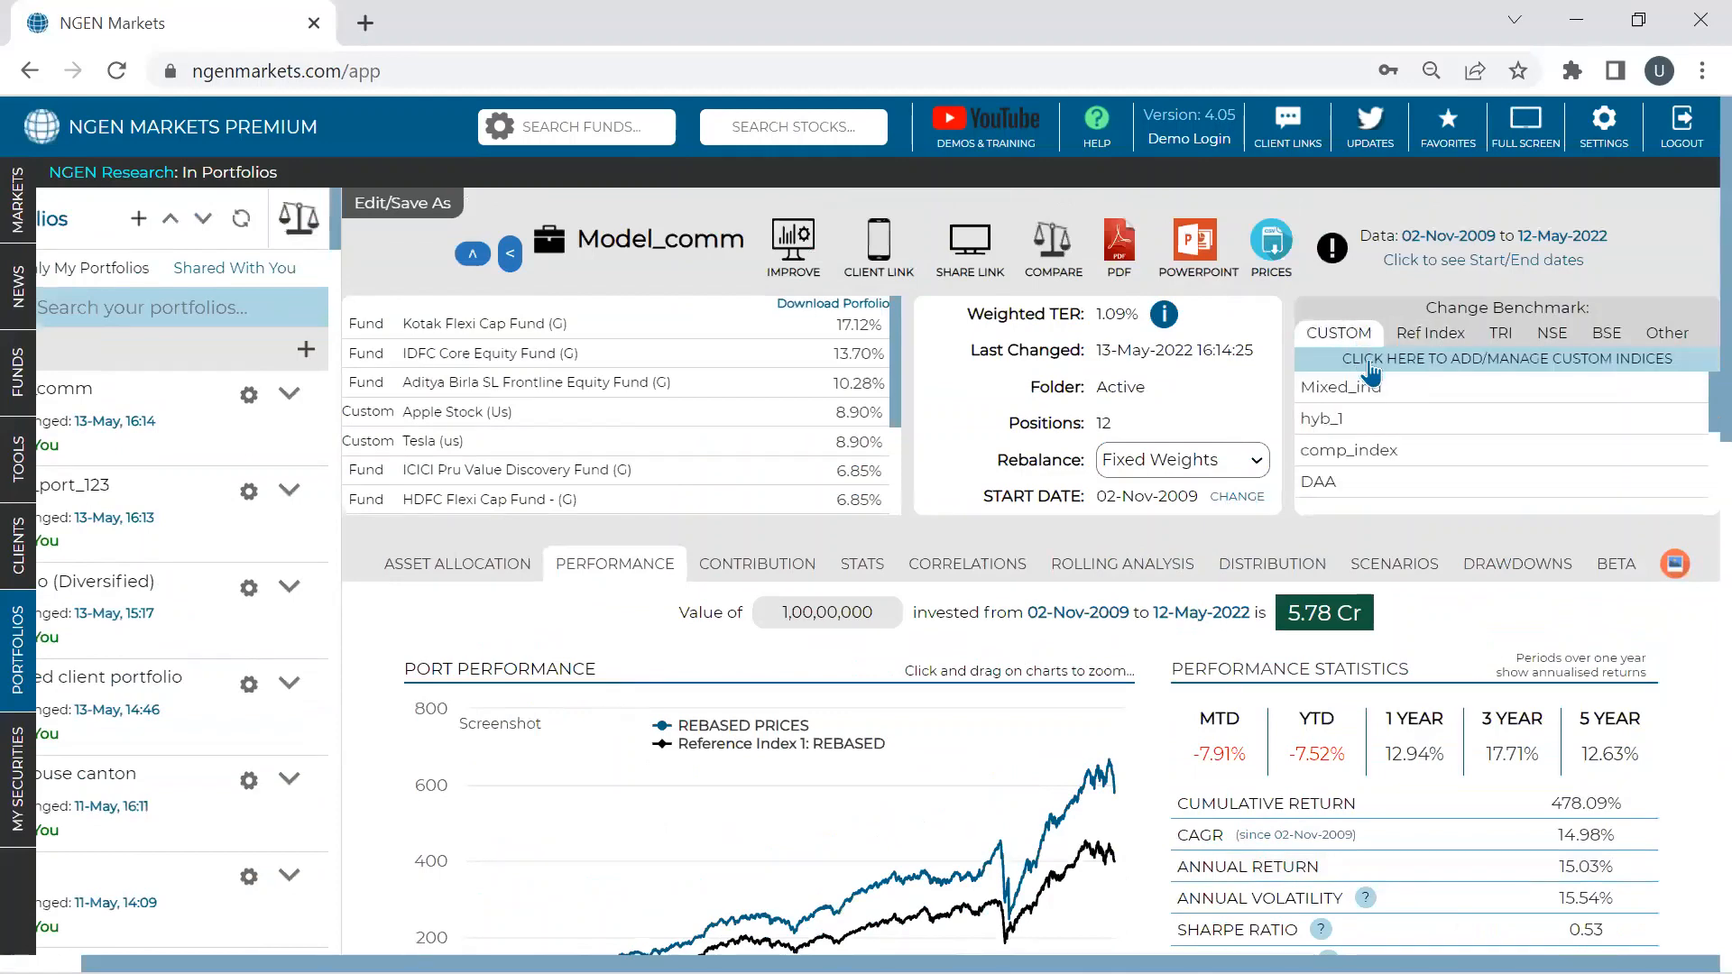
{"action": "left_click", "coordinate": [1362, 368]}
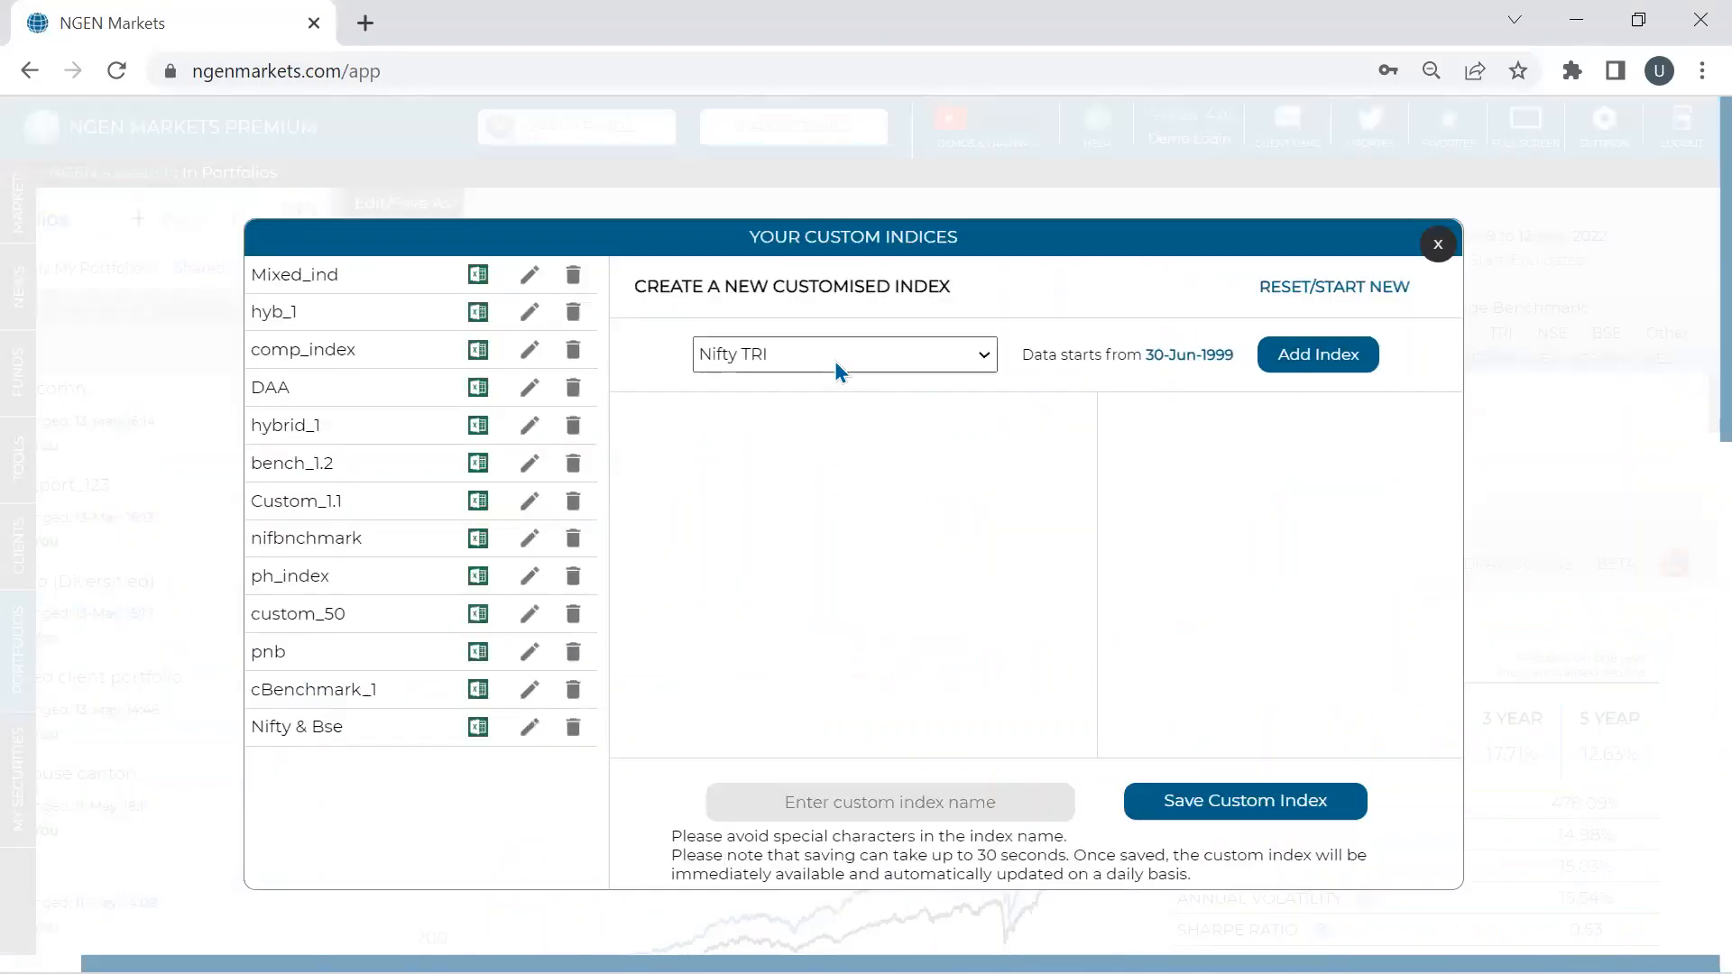
- Add S&P 500 as a component of the new custom index
{"action": "left_click", "coordinate": [836, 361]}
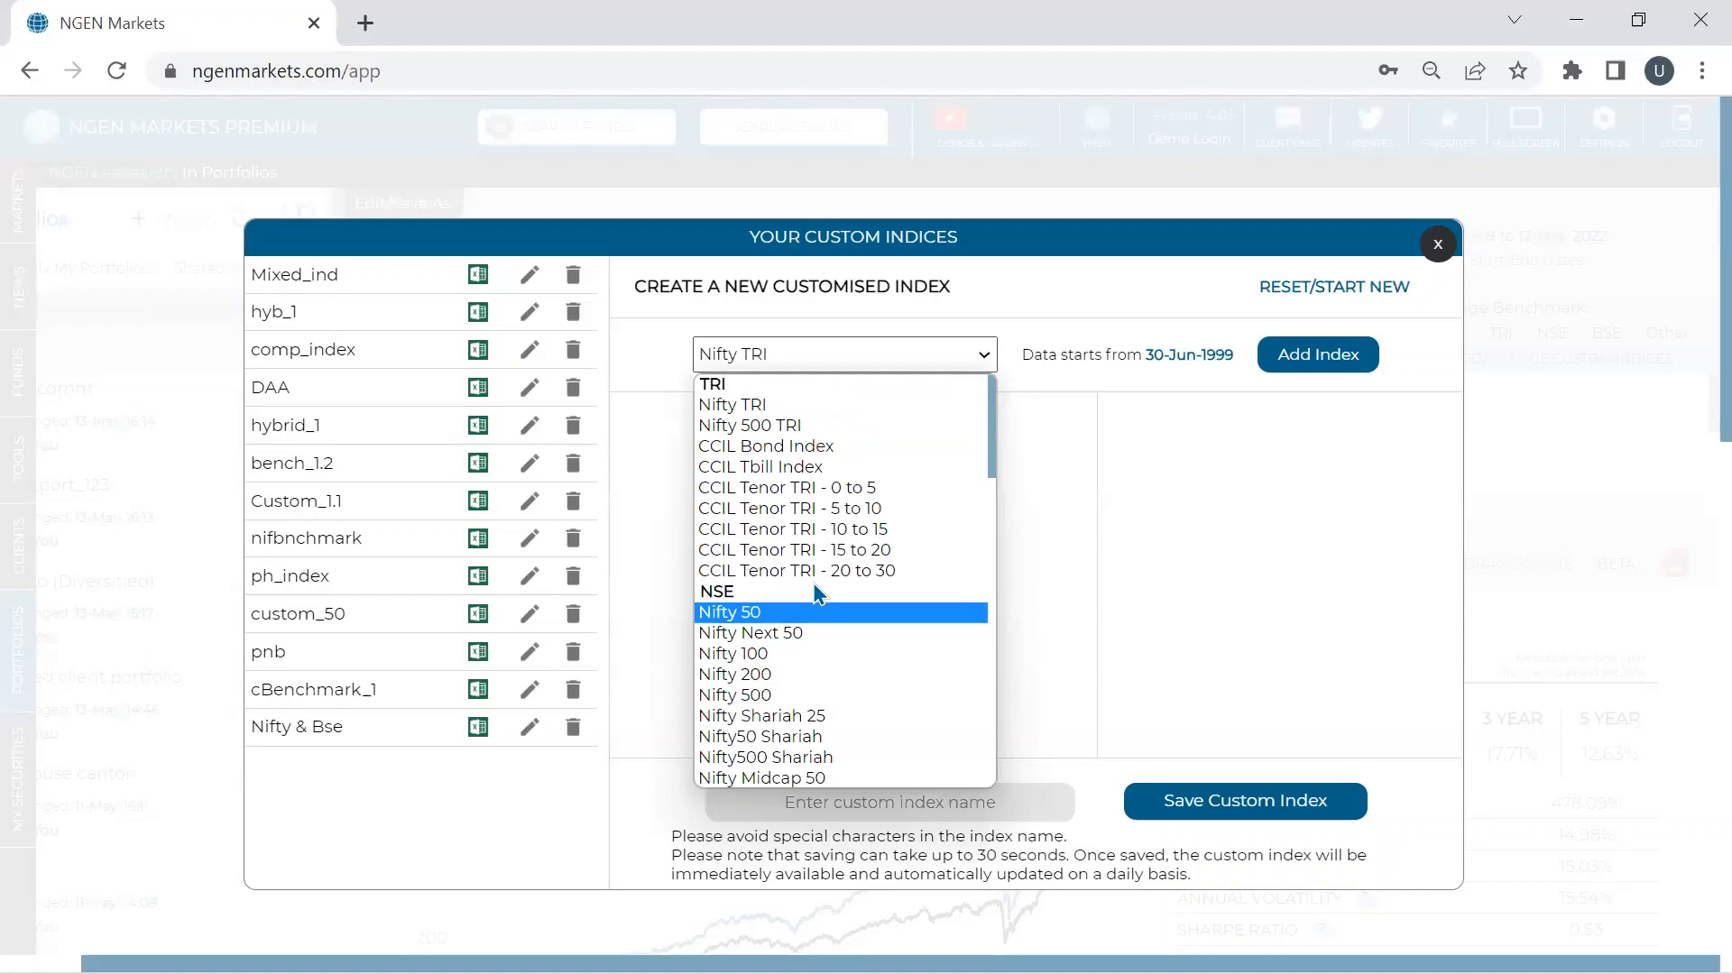
{"action": "scroll", "coordinate": [818, 592], "scroll_direction": "down", "scroll_amount": 9}
{"action": "scroll", "coordinate": [818, 592], "scroll_direction": "up", "scroll_amount": 6}
{"action": "scroll", "coordinate": [818, 592], "scroll_direction": "down", "scroll_amount": 6}
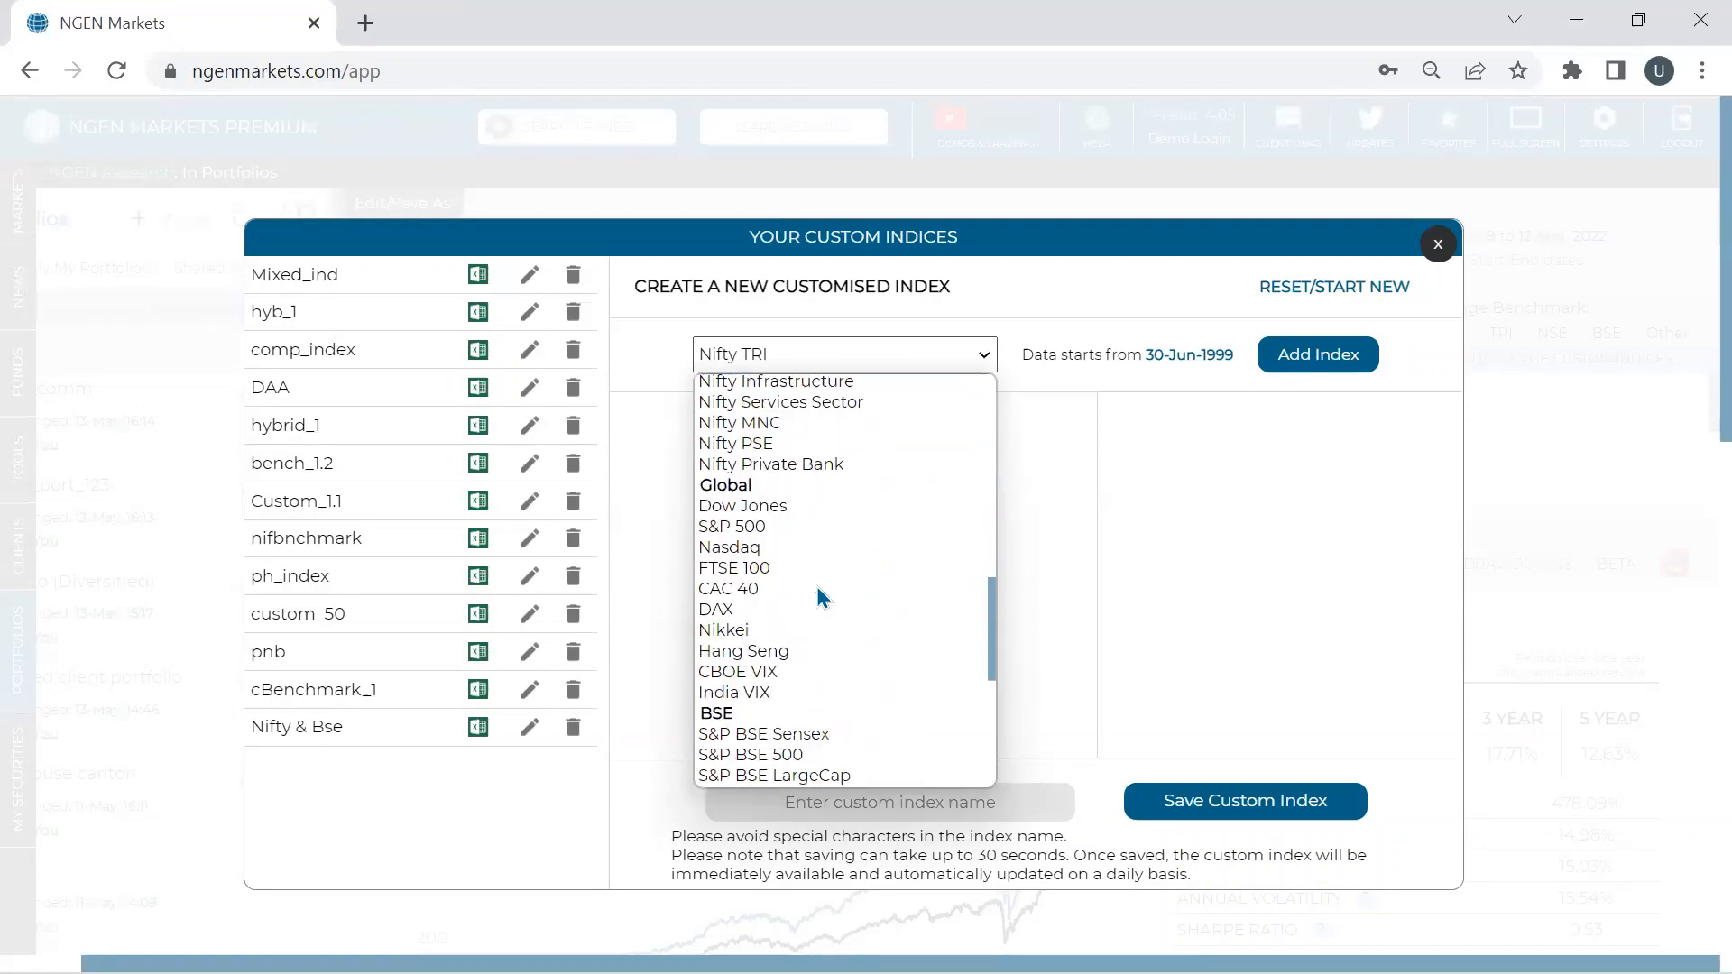
{"action": "left_click", "coordinate": [761, 530]}
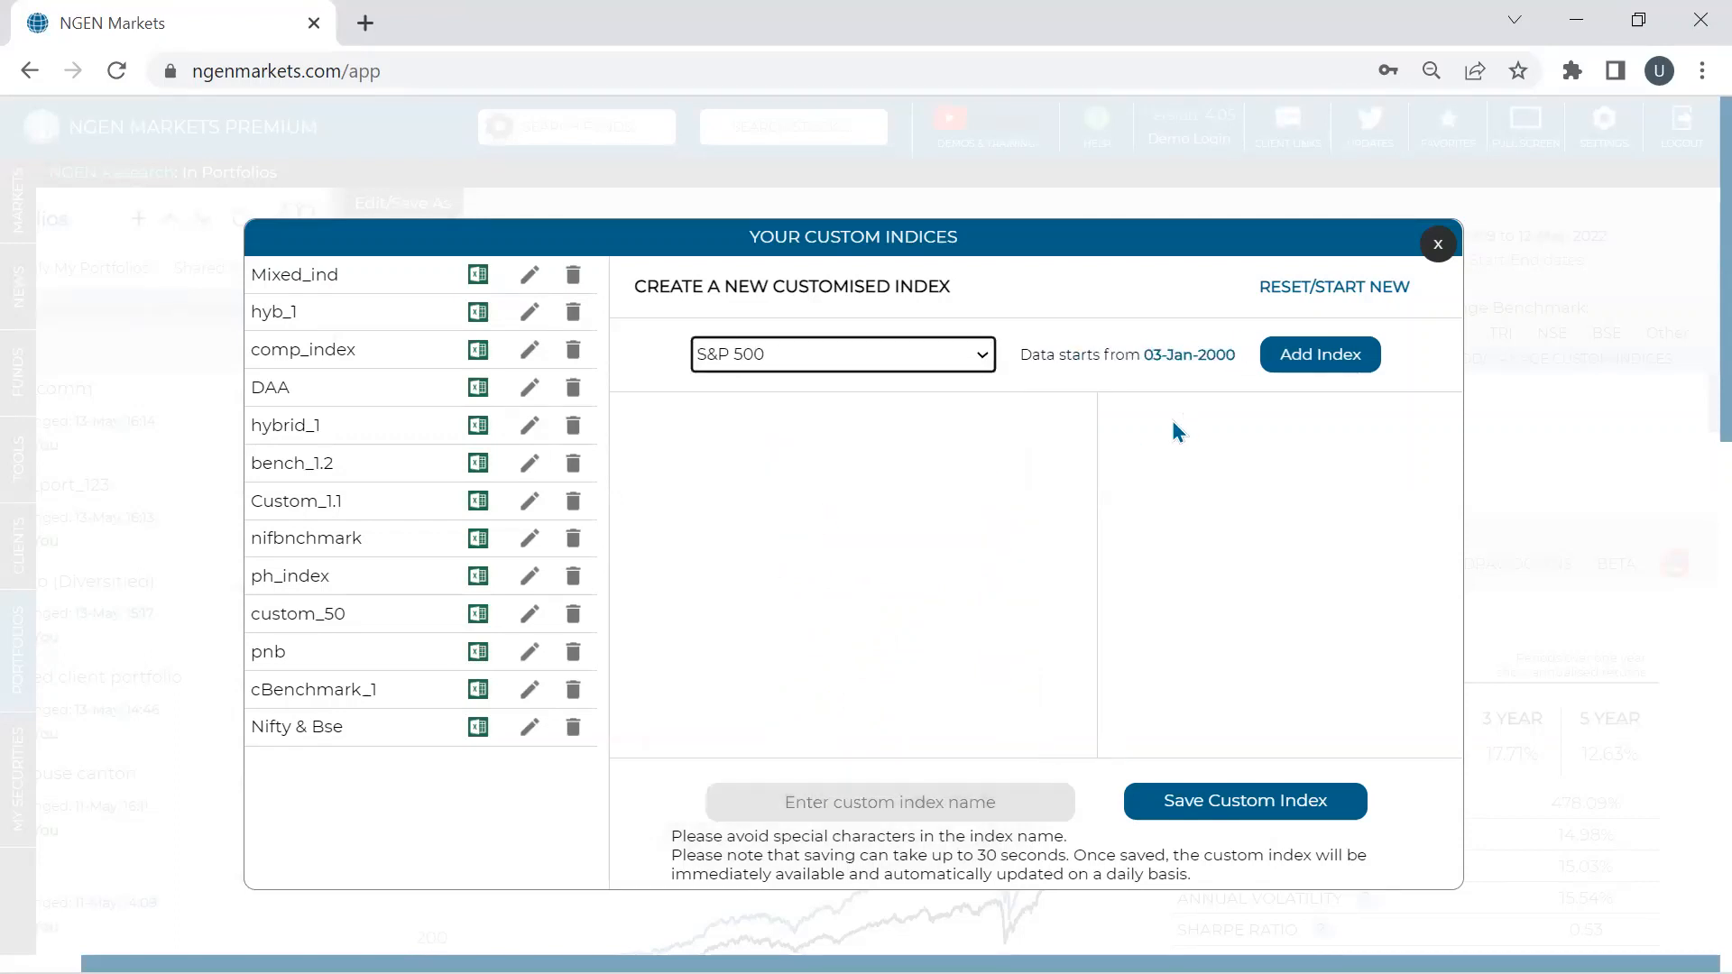
{"action": "left_click", "coordinate": [1320, 354]}
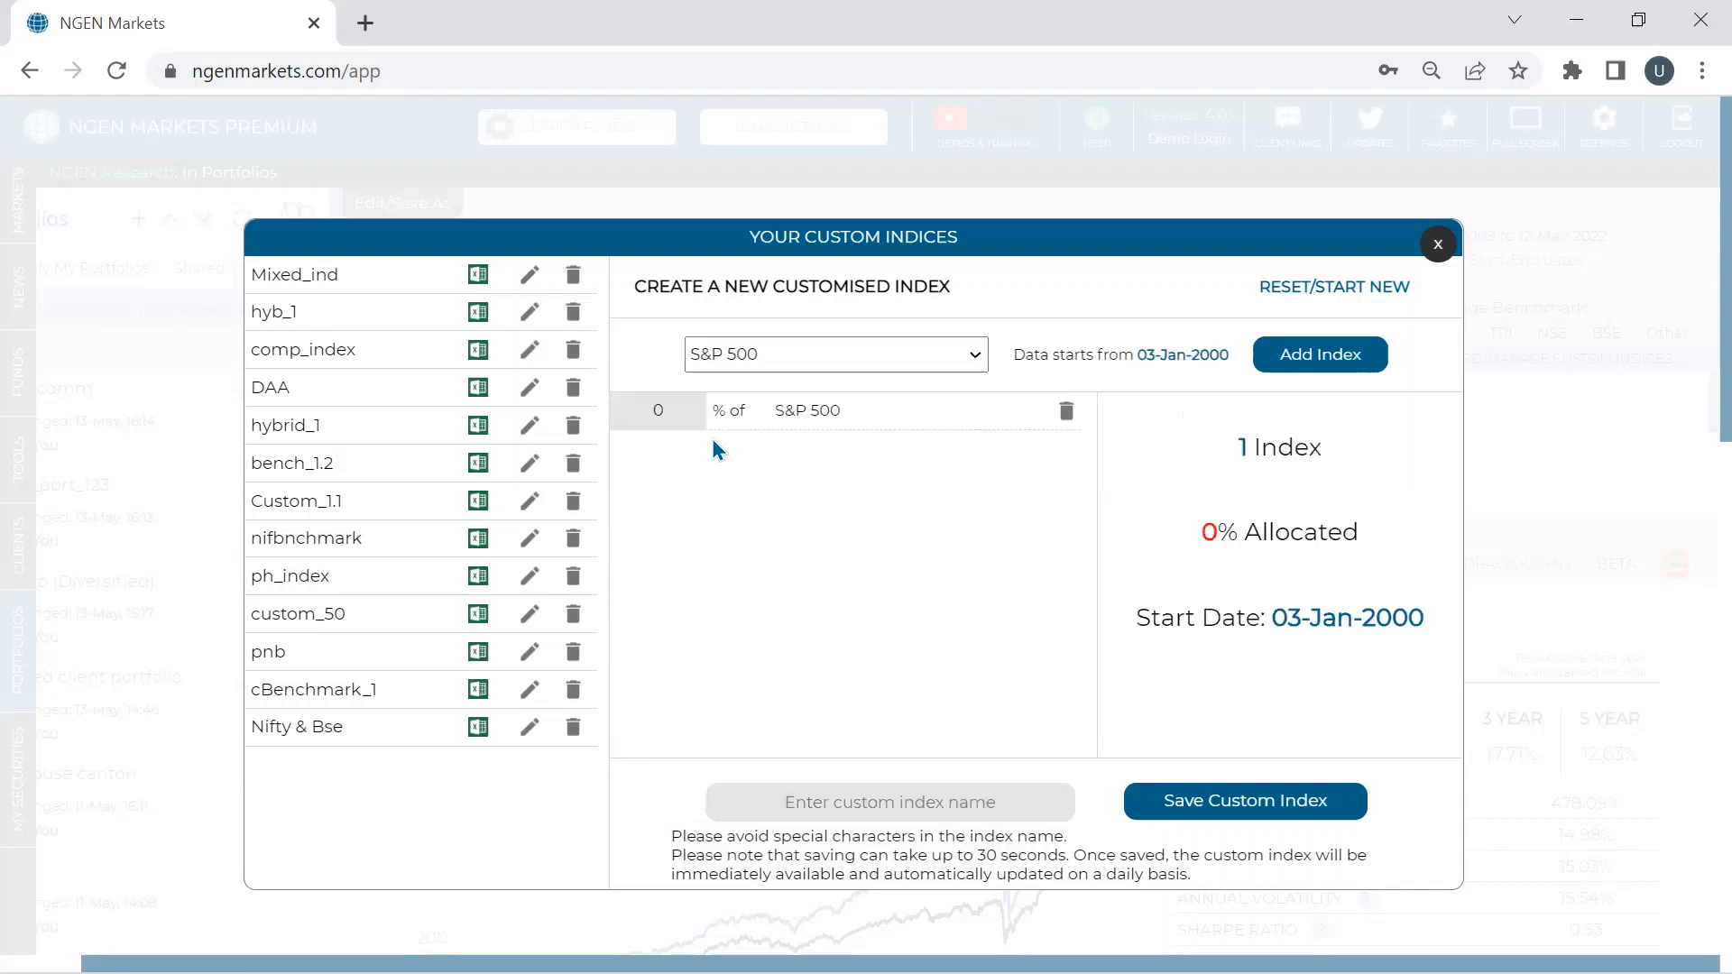
{"action": "left_click", "coordinate": [628, 420]}
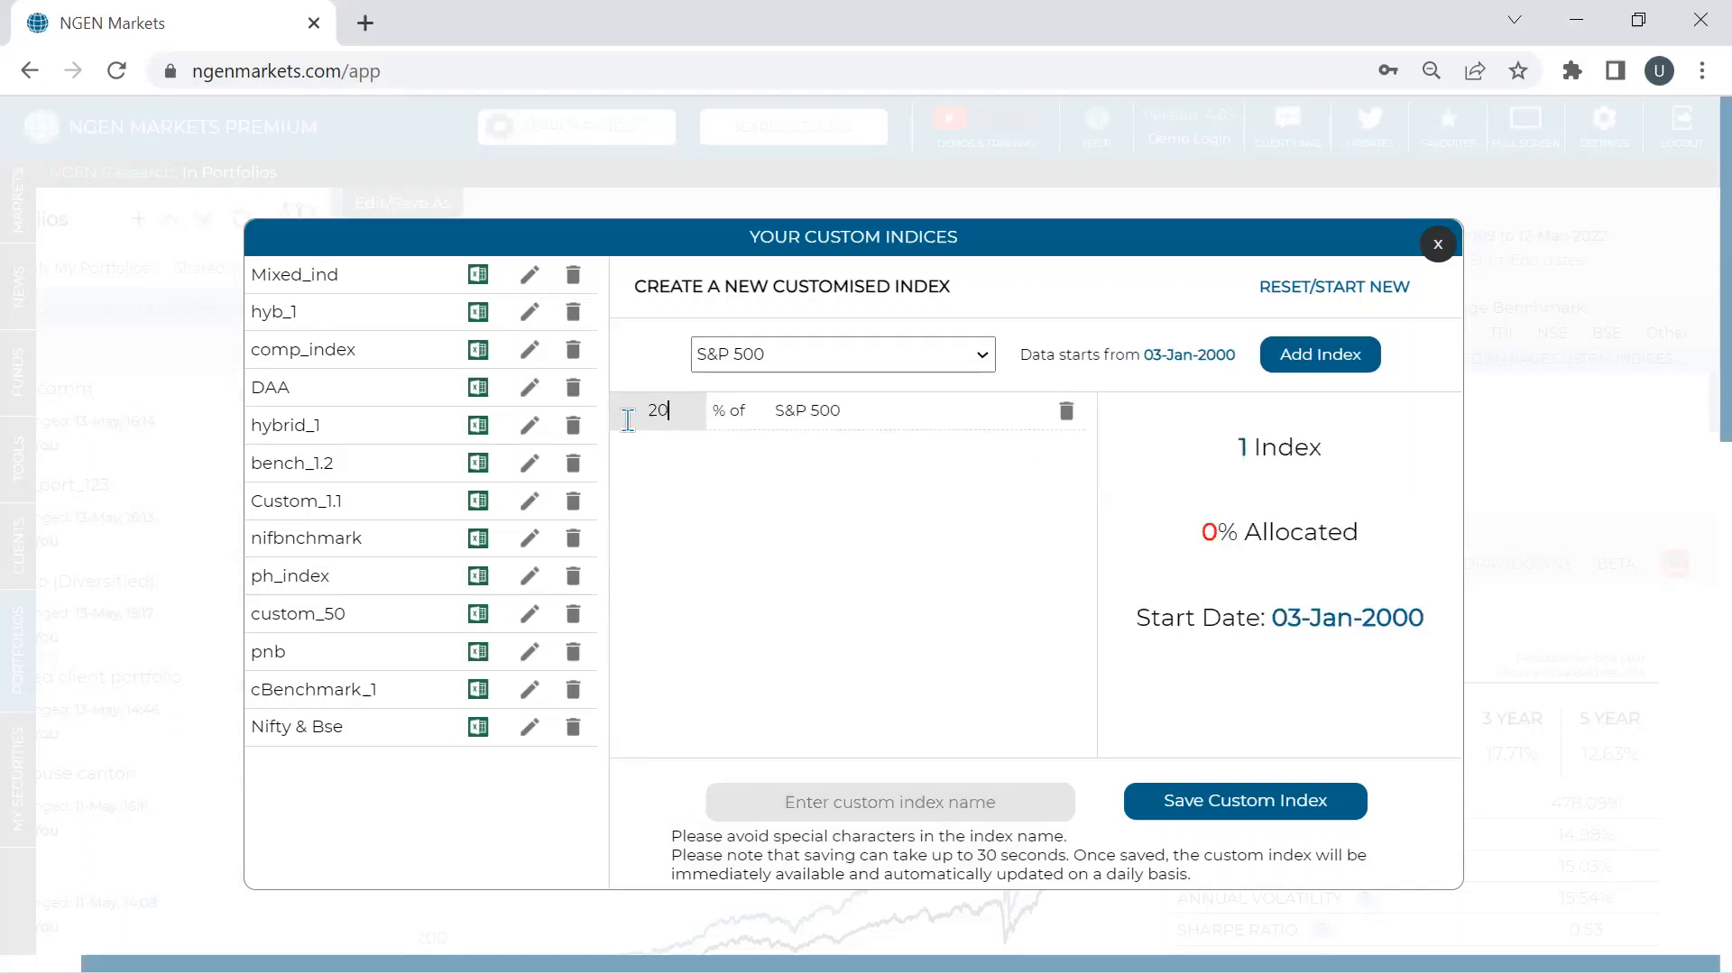
- Add Nifty 500 to the custom index with an 80% weight
{"action": "left_click", "coordinate": [771, 351]}
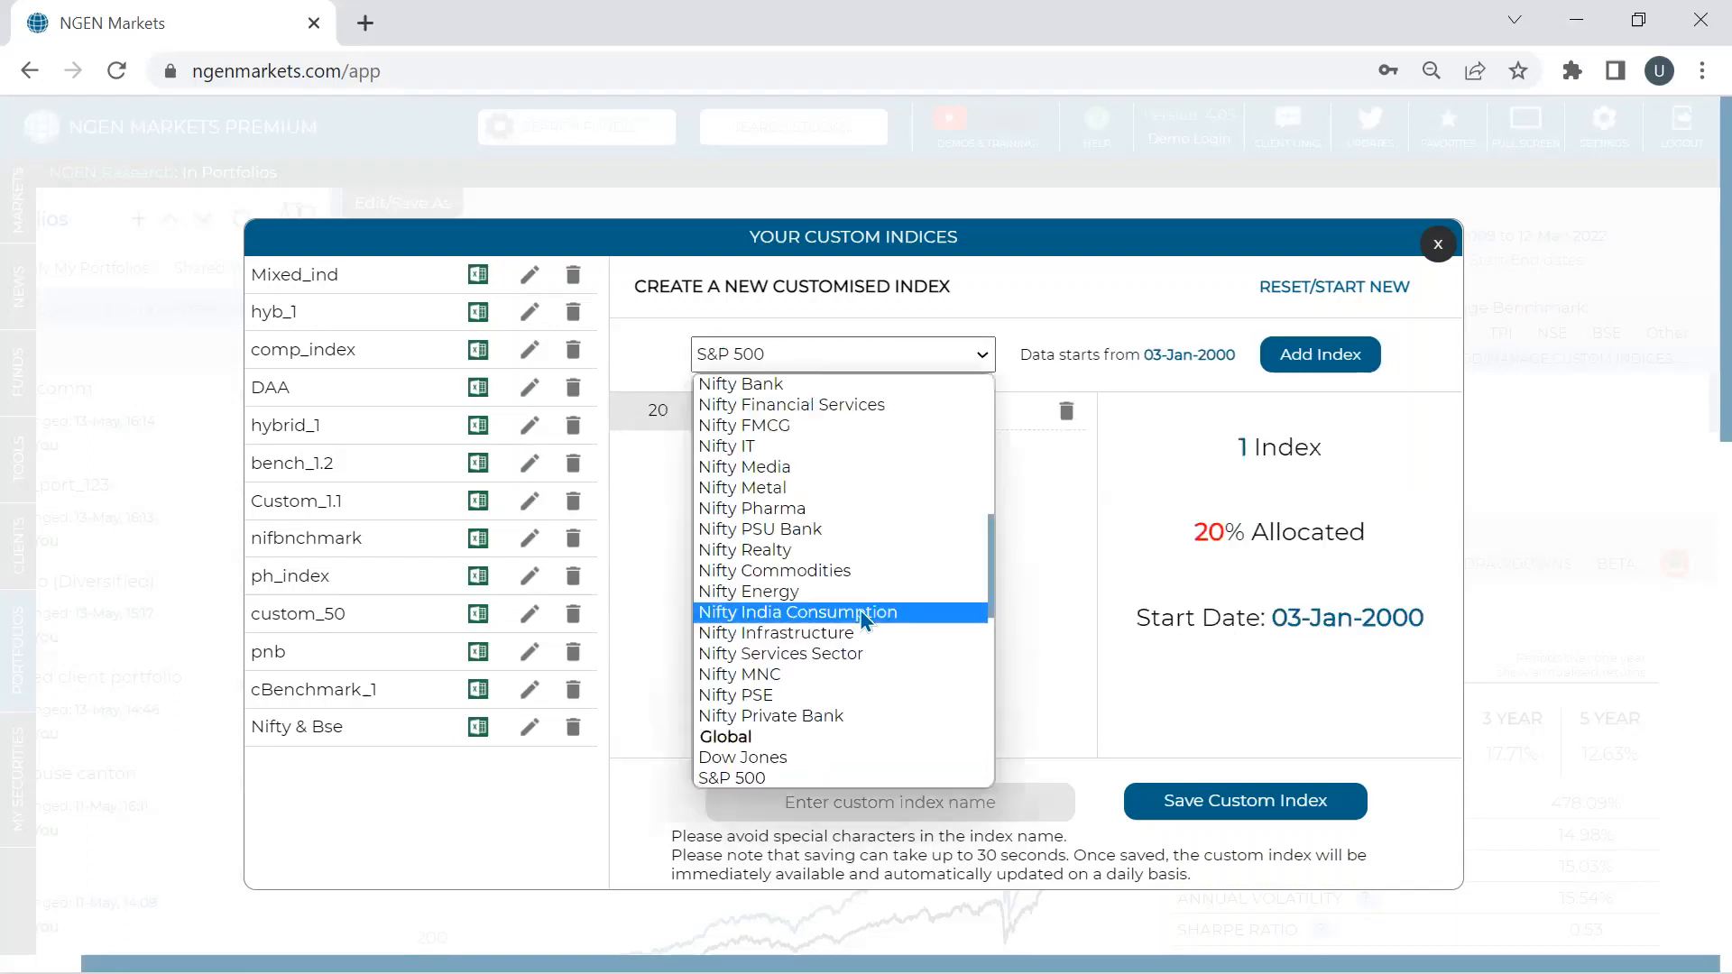
{"action": "scroll", "coordinate": [859, 619], "scroll_direction": "up", "scroll_amount": 5}
{"action": "scroll", "coordinate": [858, 610], "scroll_direction": "down", "scroll_amount": 3}
{"action": "scroll", "coordinate": [857, 581], "scroll_direction": "up", "scroll_amount": 3}
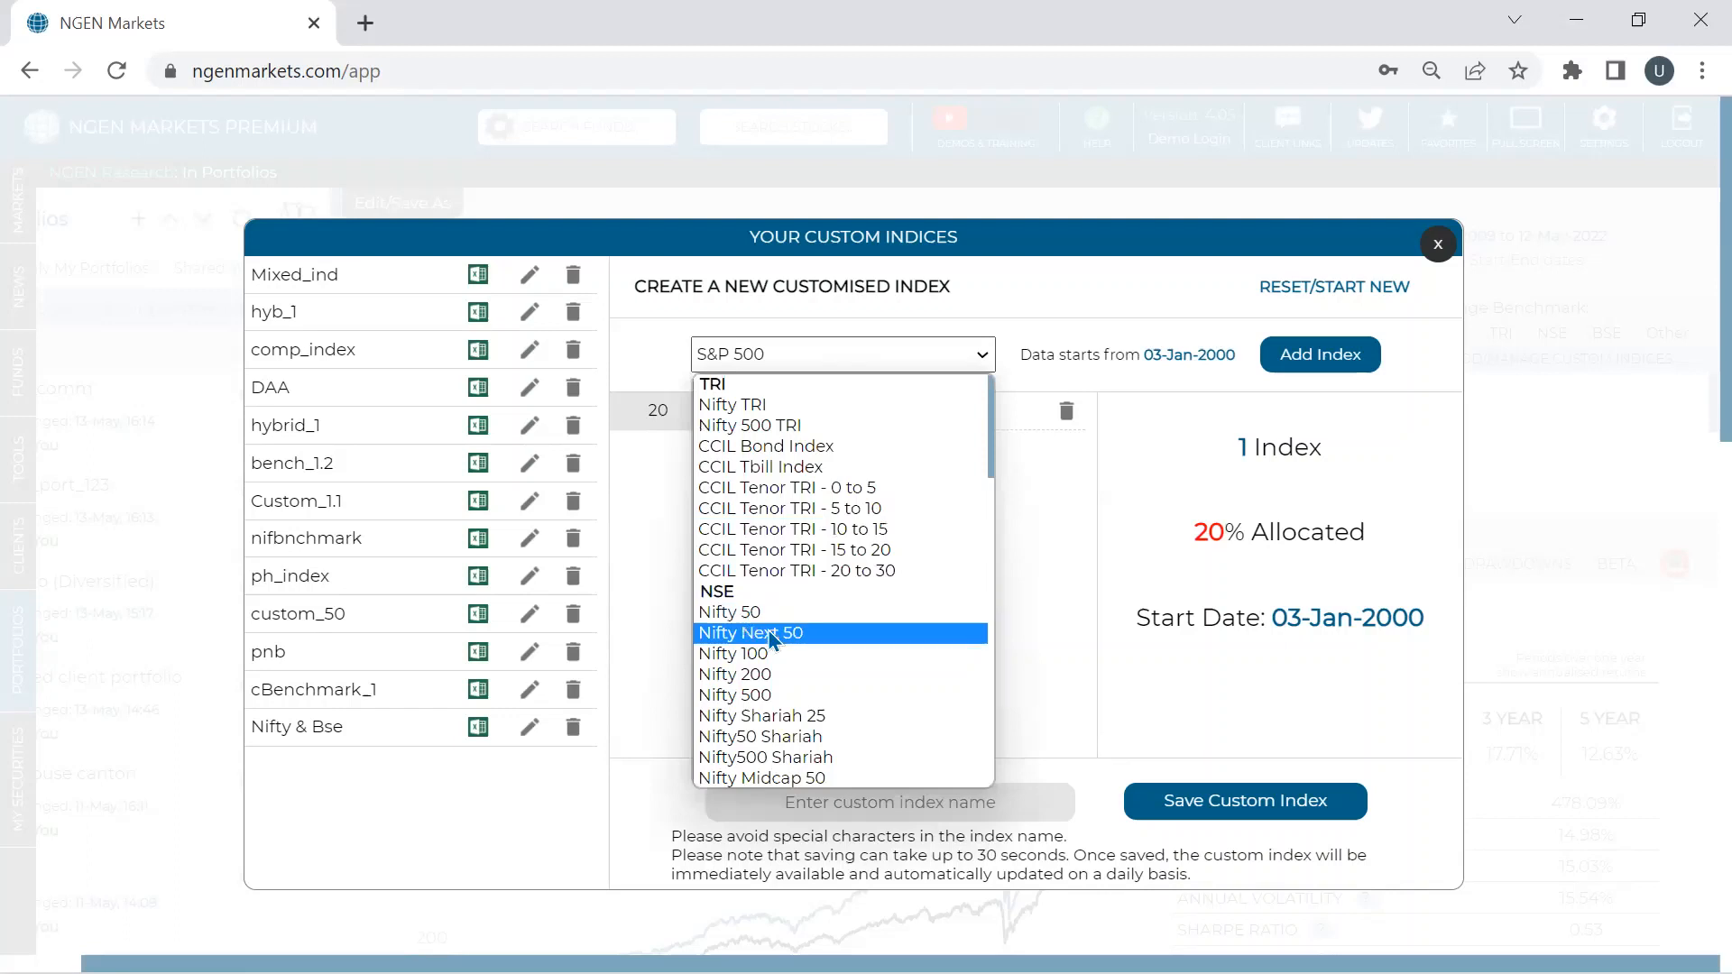
{"action": "left_click", "coordinate": [777, 695]}
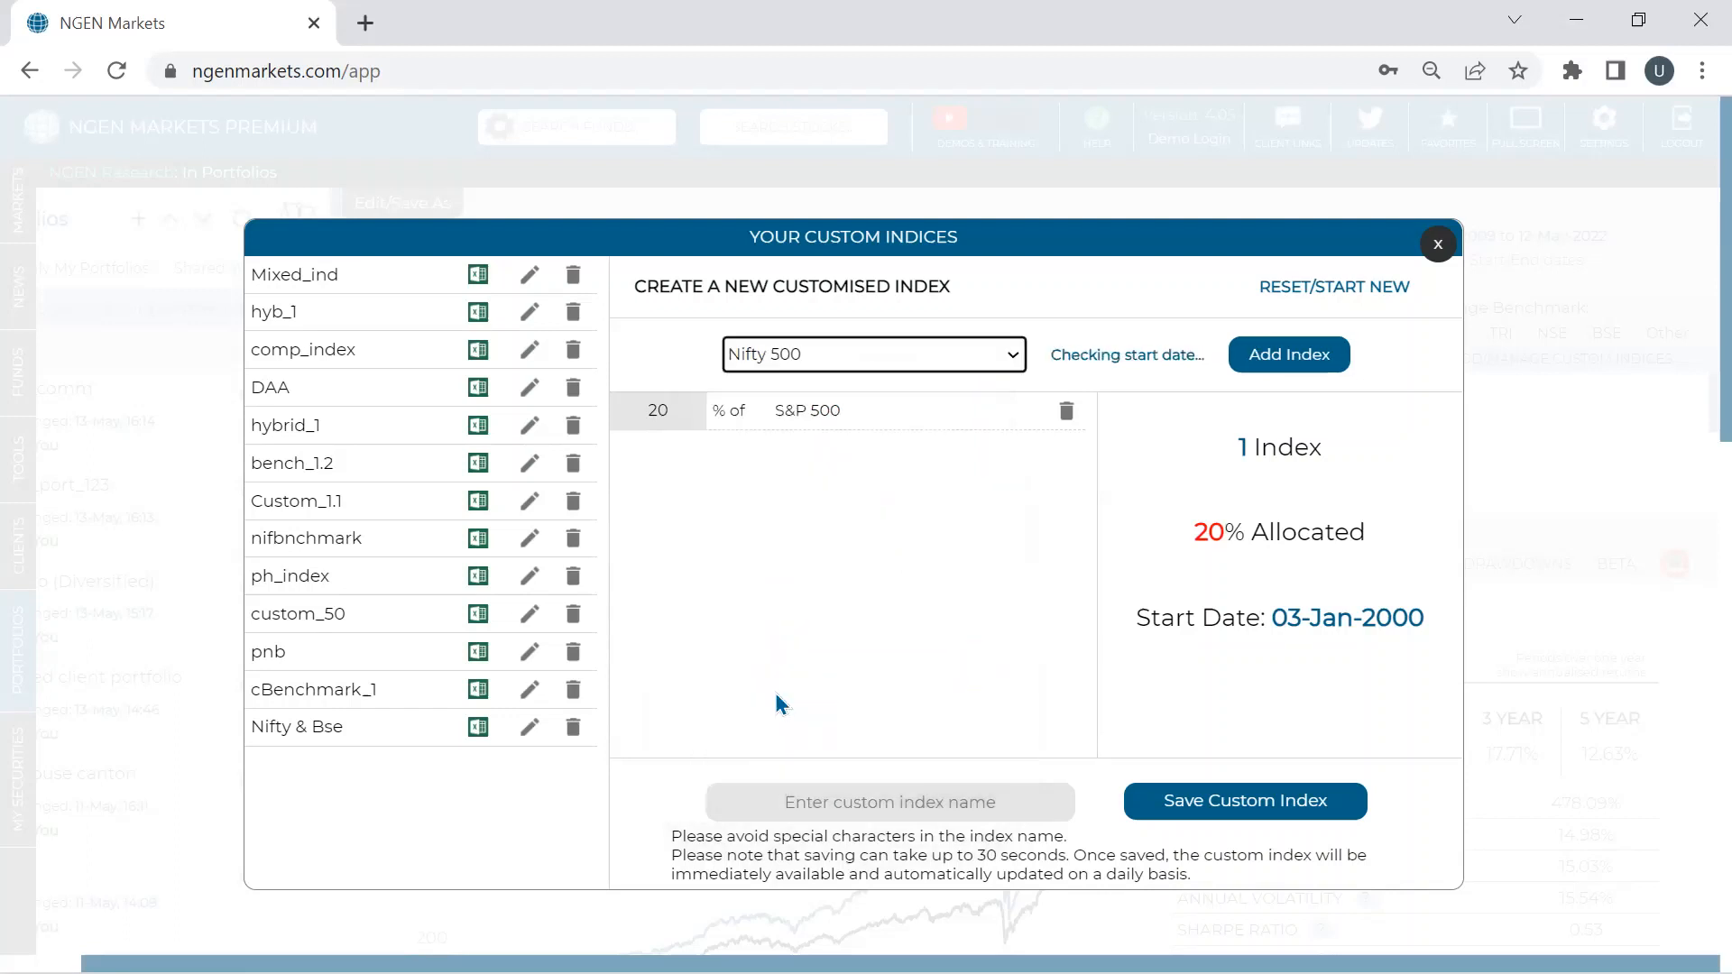
{"action": "left_click", "coordinate": [1370, 365]}
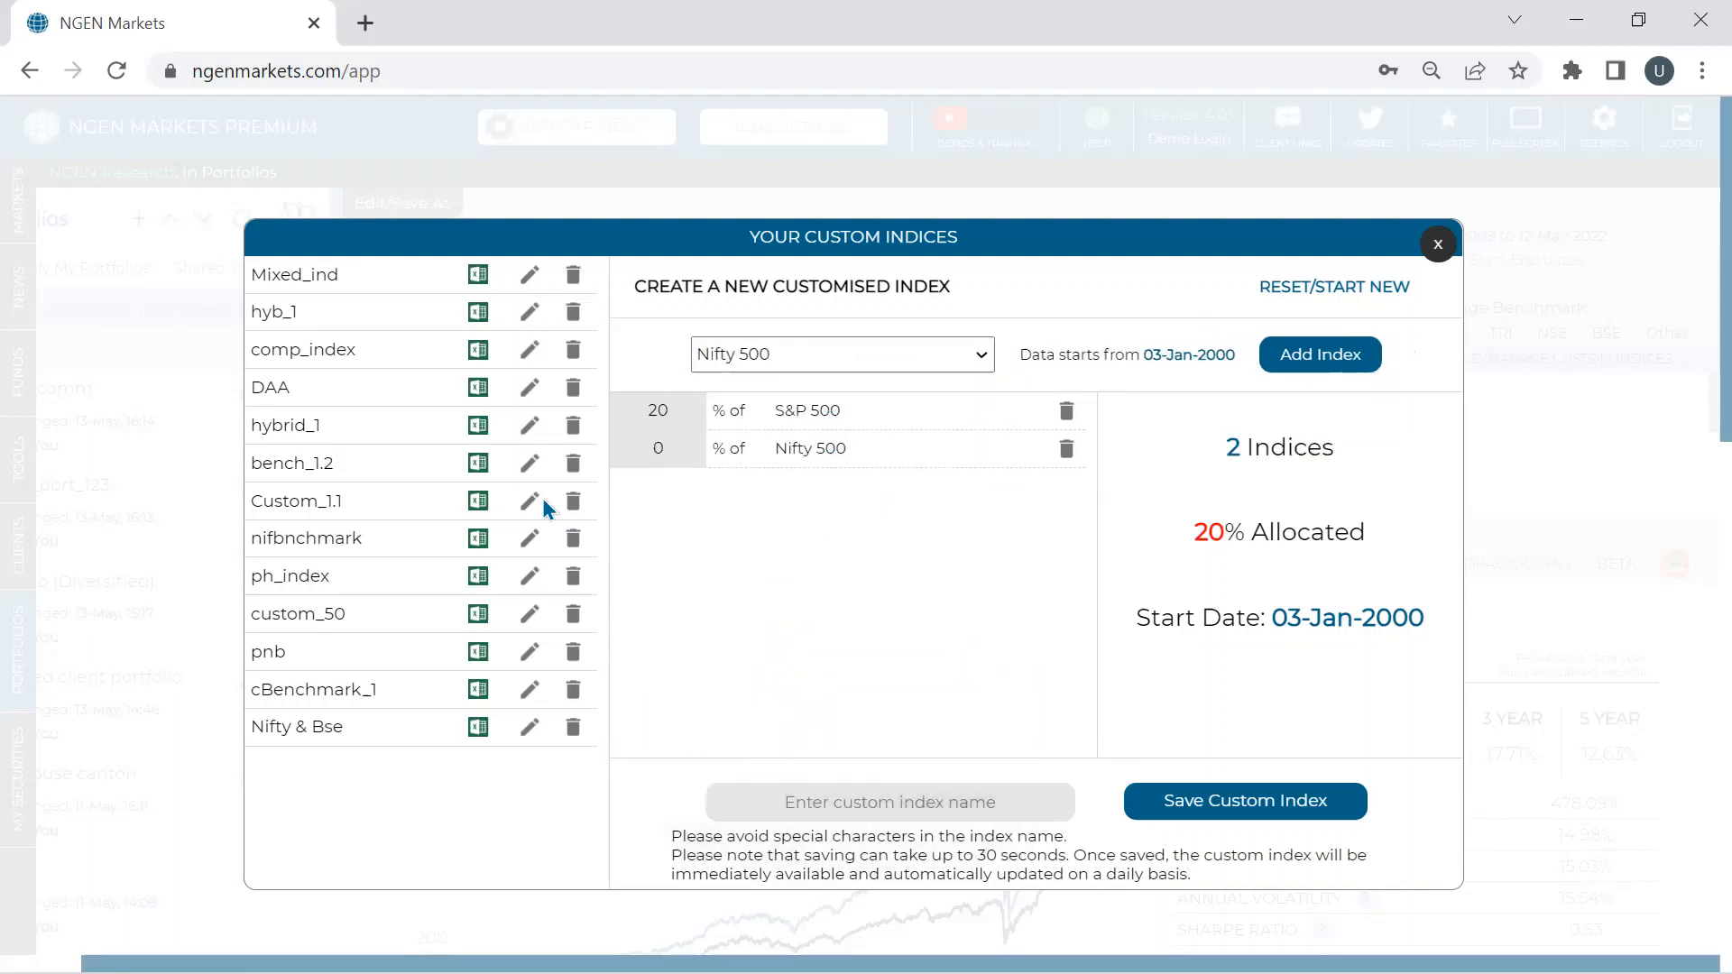
{"action": "double_click", "coordinate": [659, 447]}
{"action": "type", "text": "80"}
{"action": "left_click", "coordinate": [765, 576]}
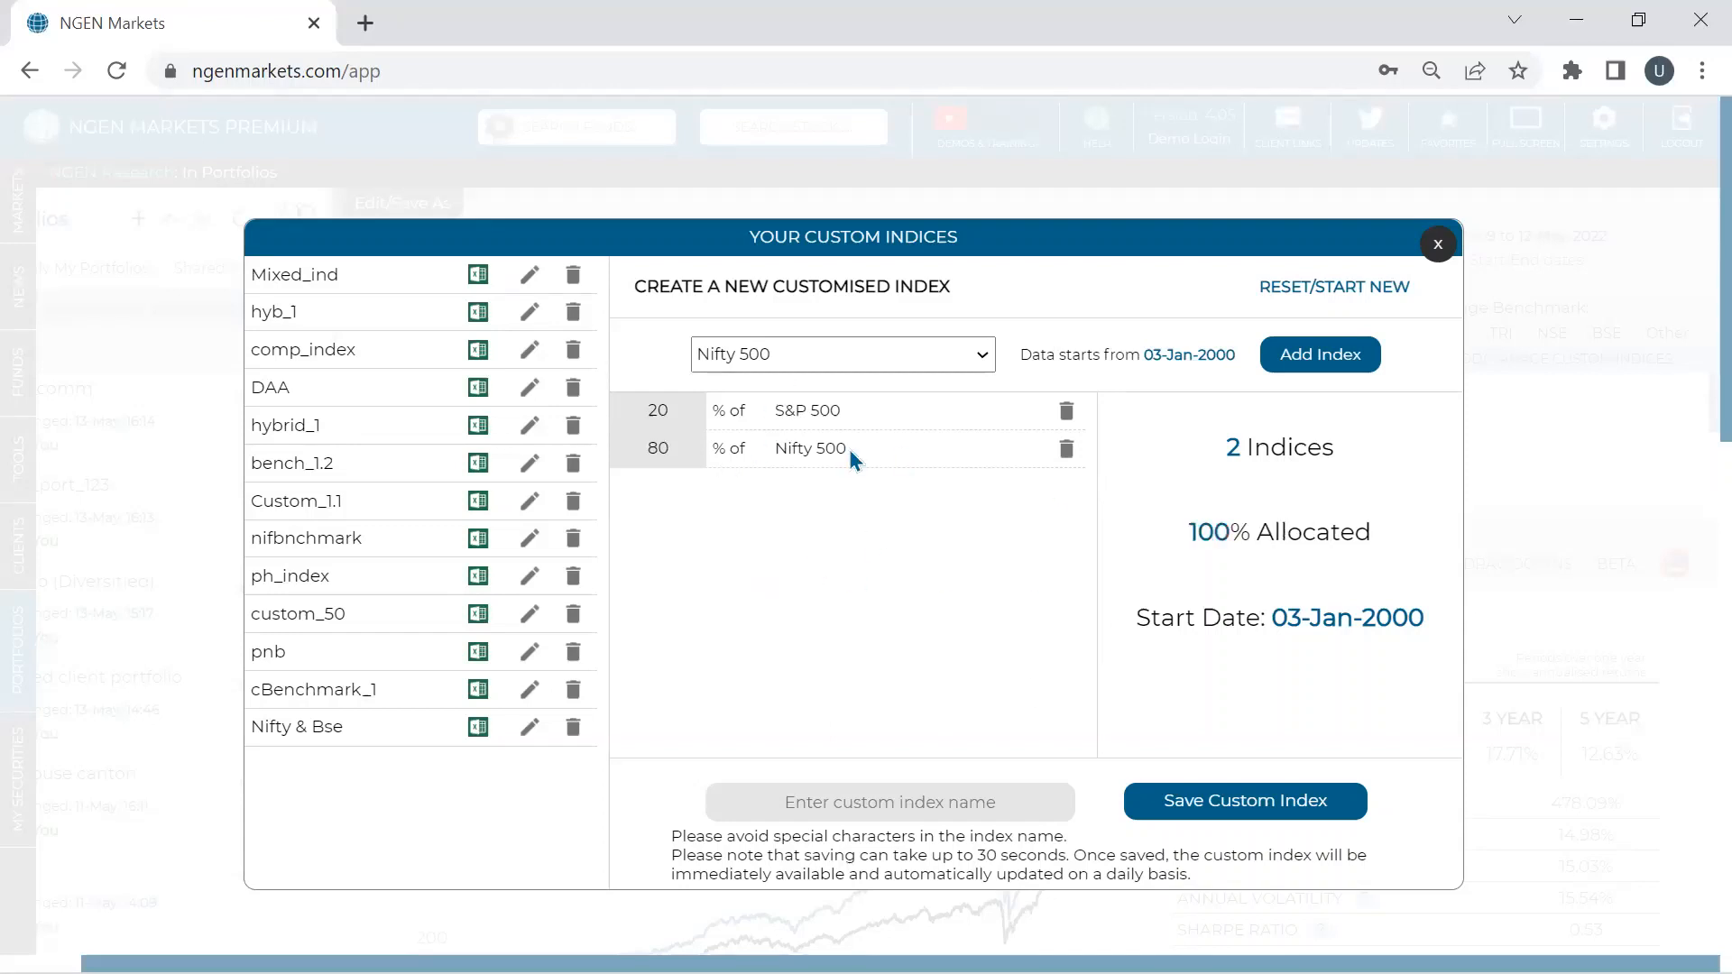
- Close the index list and the custom indices window
{"action": "left_click", "coordinate": [917, 360]}
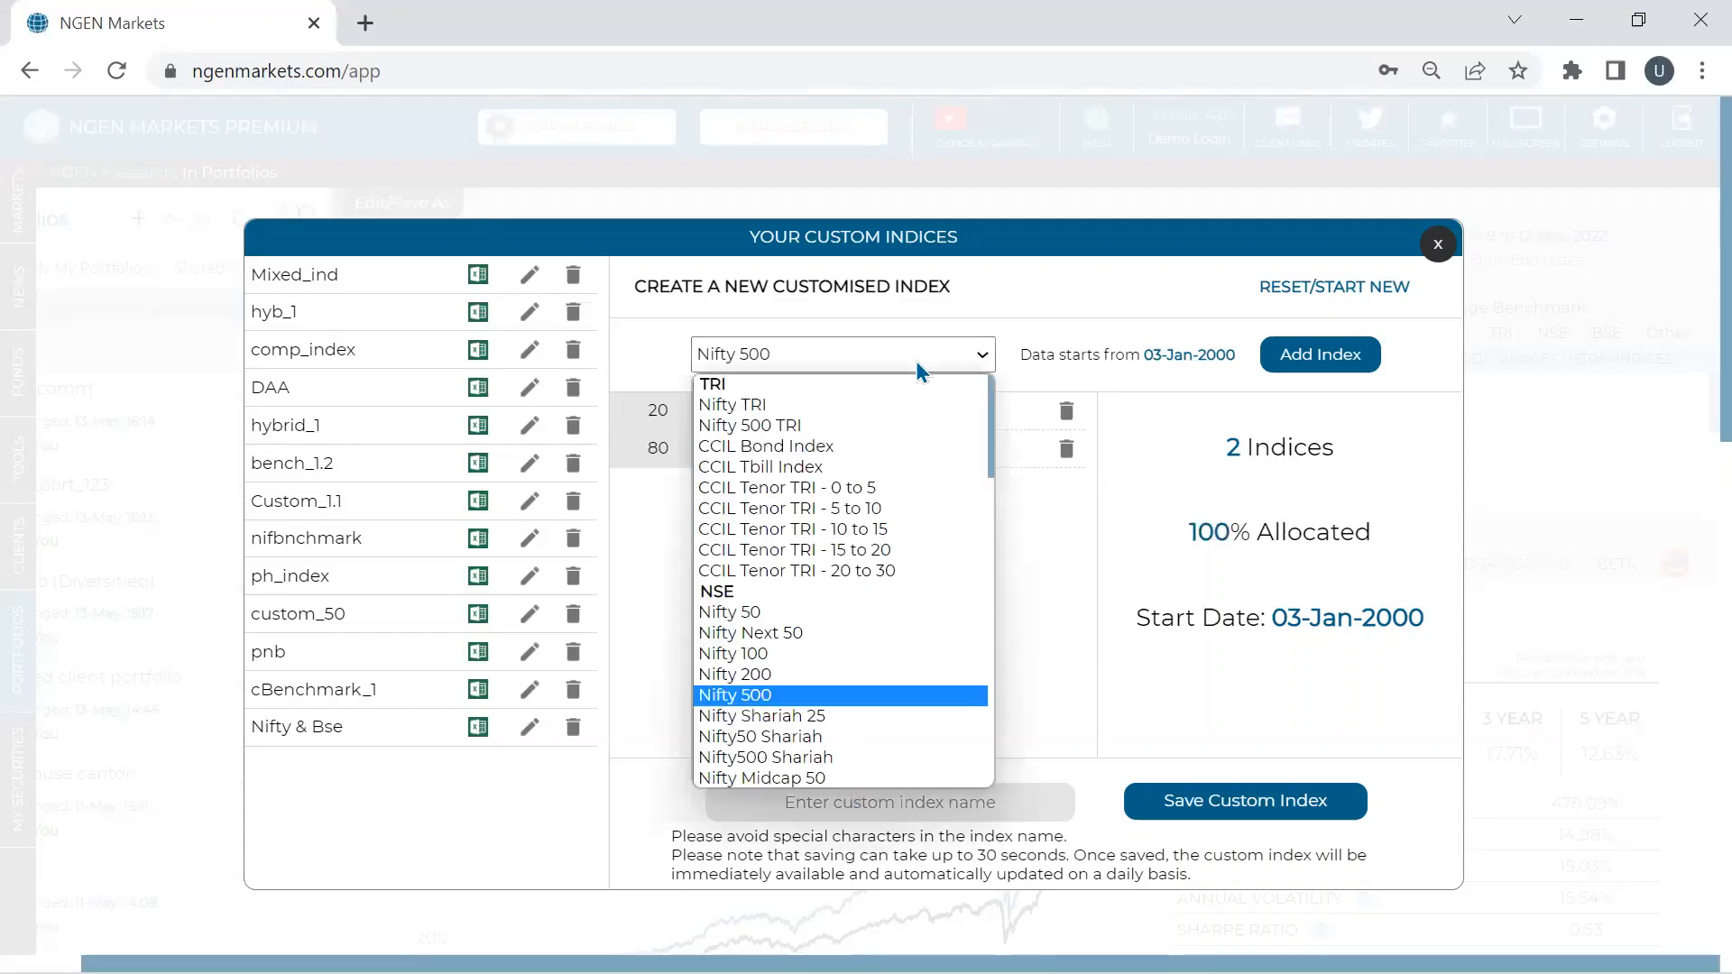
{"action": "scroll", "coordinate": [857, 469], "scroll_direction": "down", "scroll_amount": 10}
{"action": "scroll", "coordinate": [852, 483], "scroll_direction": "up", "scroll_amount": 1}
{"action": "scroll", "coordinate": [852, 482], "scroll_direction": "up", "scroll_amount": 8}
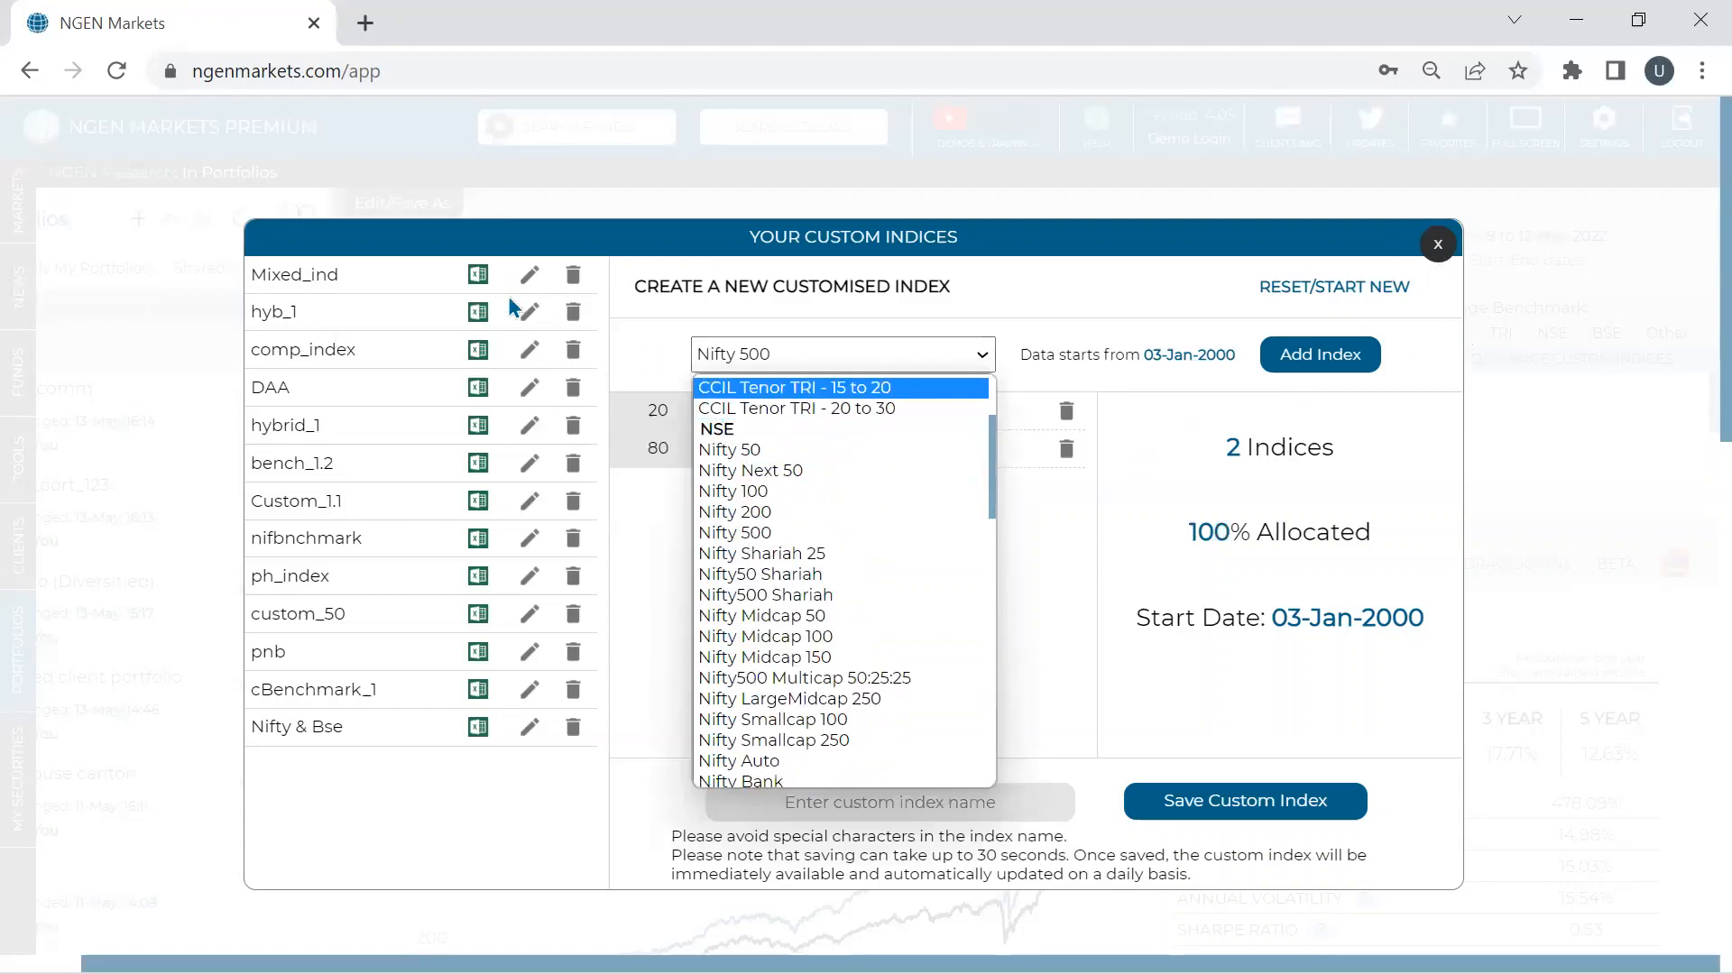
{"action": "left_click", "coordinate": [1414, 253]}
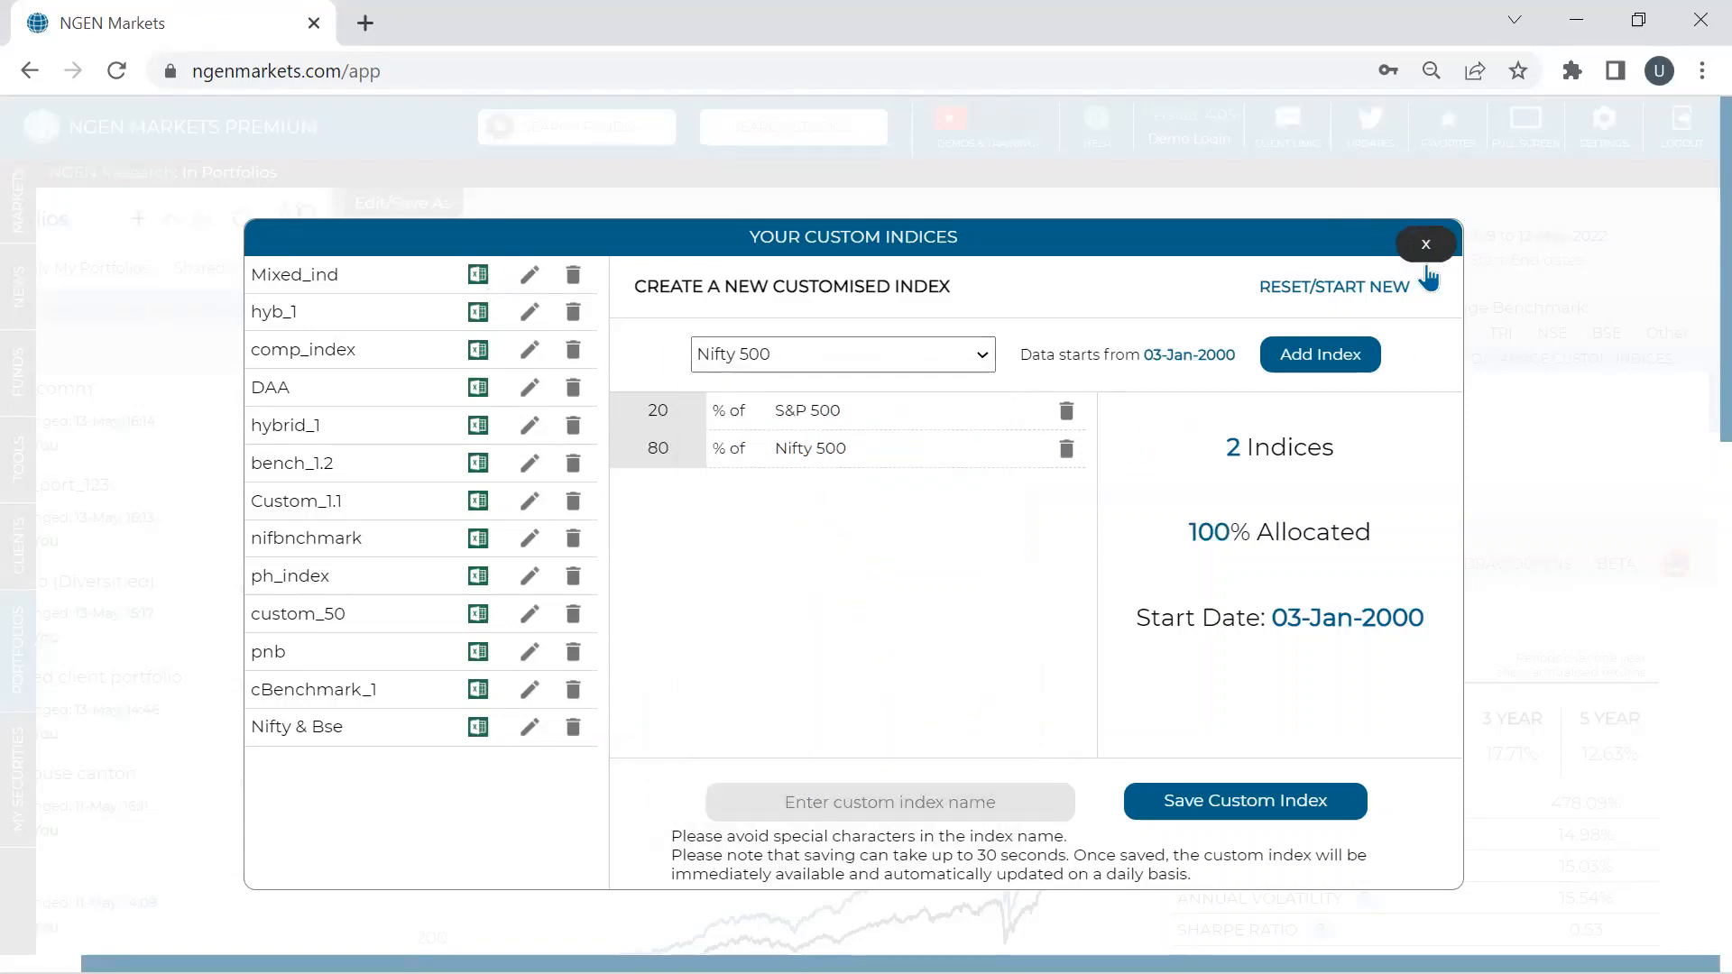
{"action": "left_click", "coordinate": [1415, 254]}
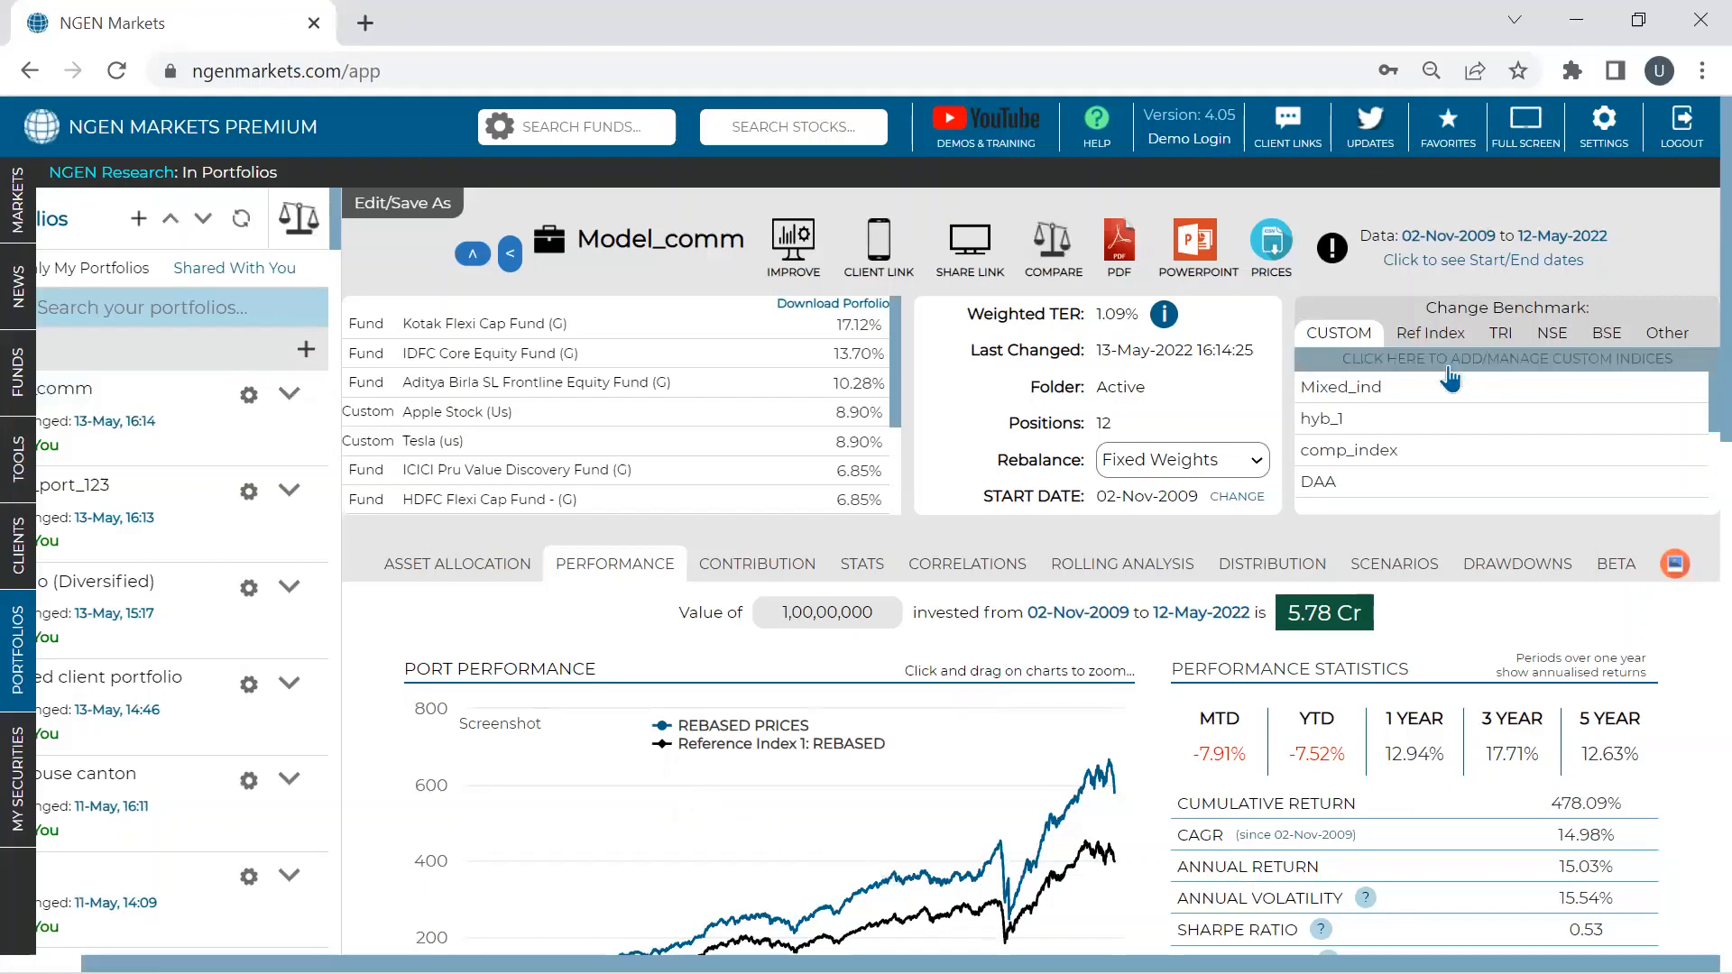
- Set Mixed_ind as benchmark and review performance: 1,00,00,000 grown to 5.78 Cr
{"action": "left_click", "coordinate": [1335, 390]}
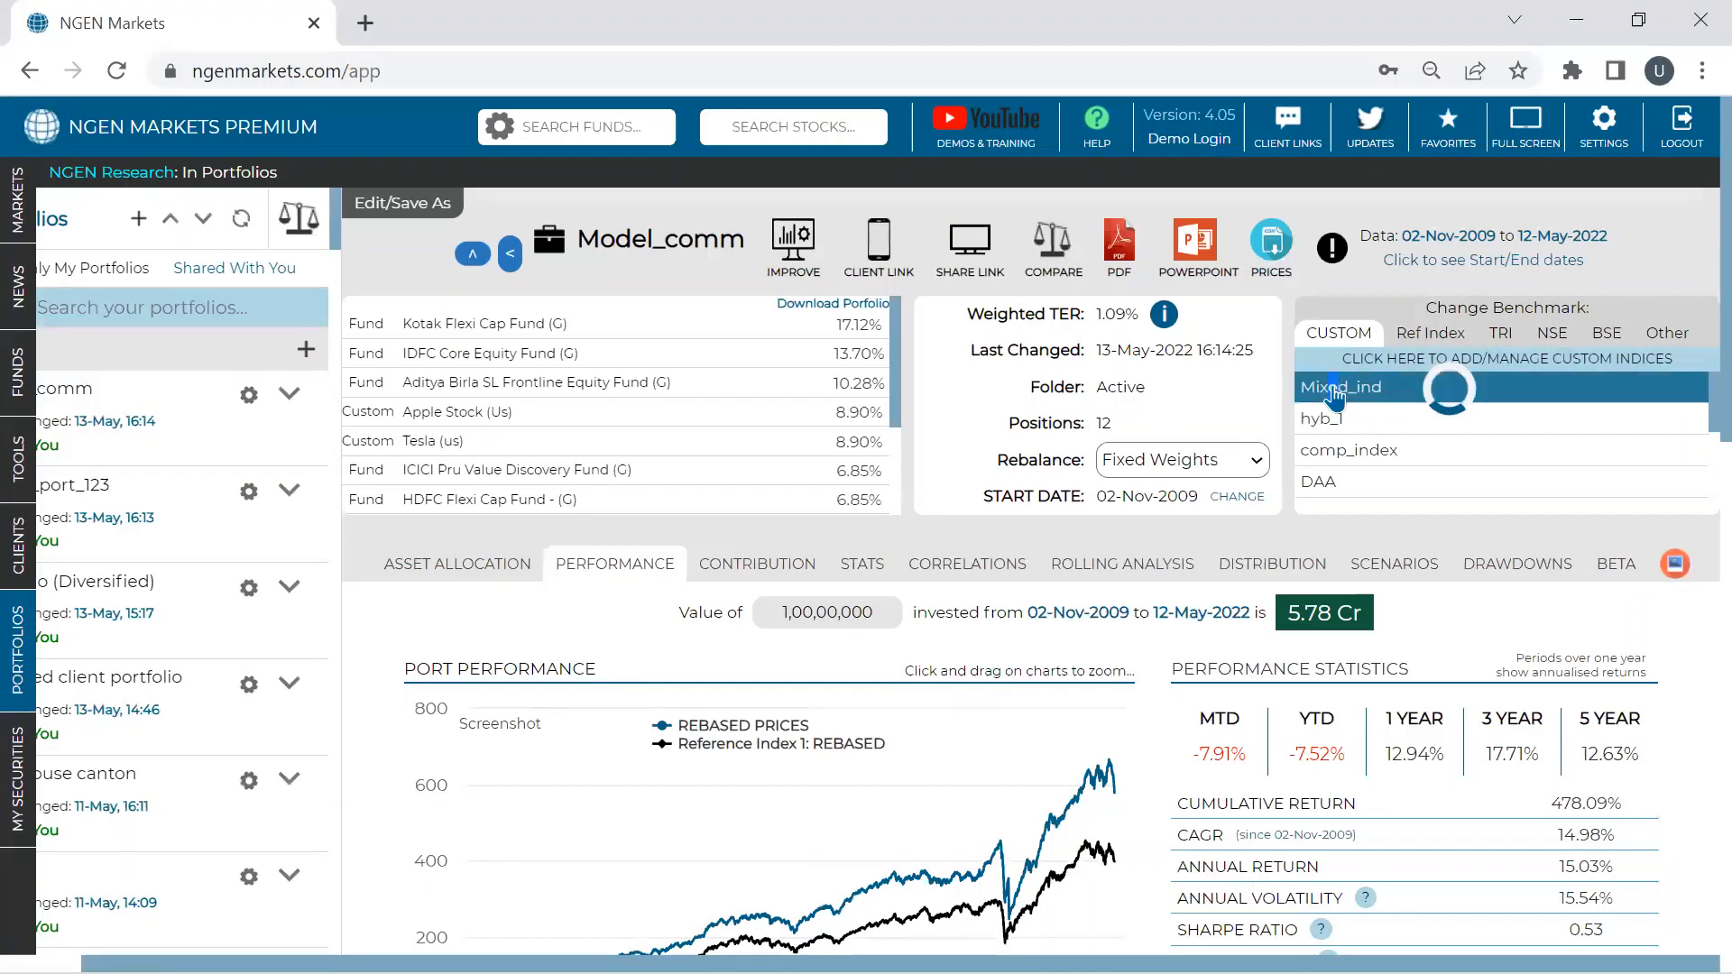
{"action": "scroll", "coordinate": [1335, 394], "scroll_direction": "down", "scroll_amount": 3}
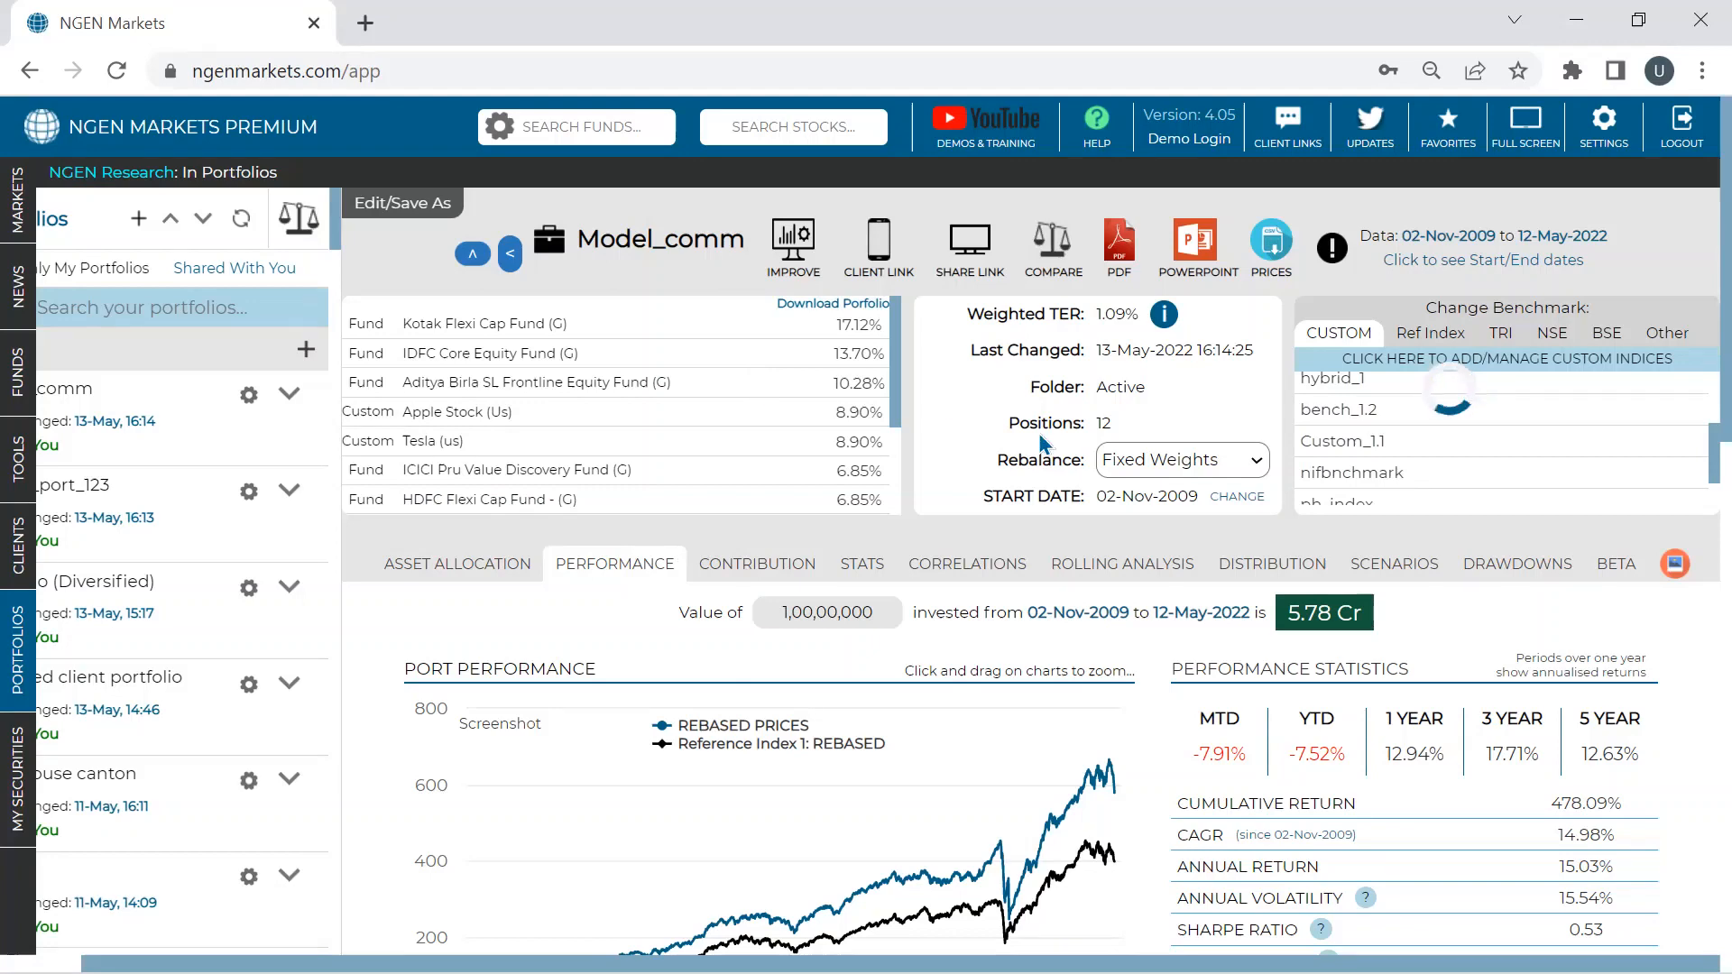
{"action": "scroll", "coordinate": [1244, 523], "scroll_direction": "down", "scroll_amount": 1}
{"action": "scroll", "coordinate": [1244, 530], "scroll_direction": "up", "scroll_amount": 1}
{"action": "scroll", "coordinate": [783, 636], "scroll_direction": "left", "scroll_amount": 2}
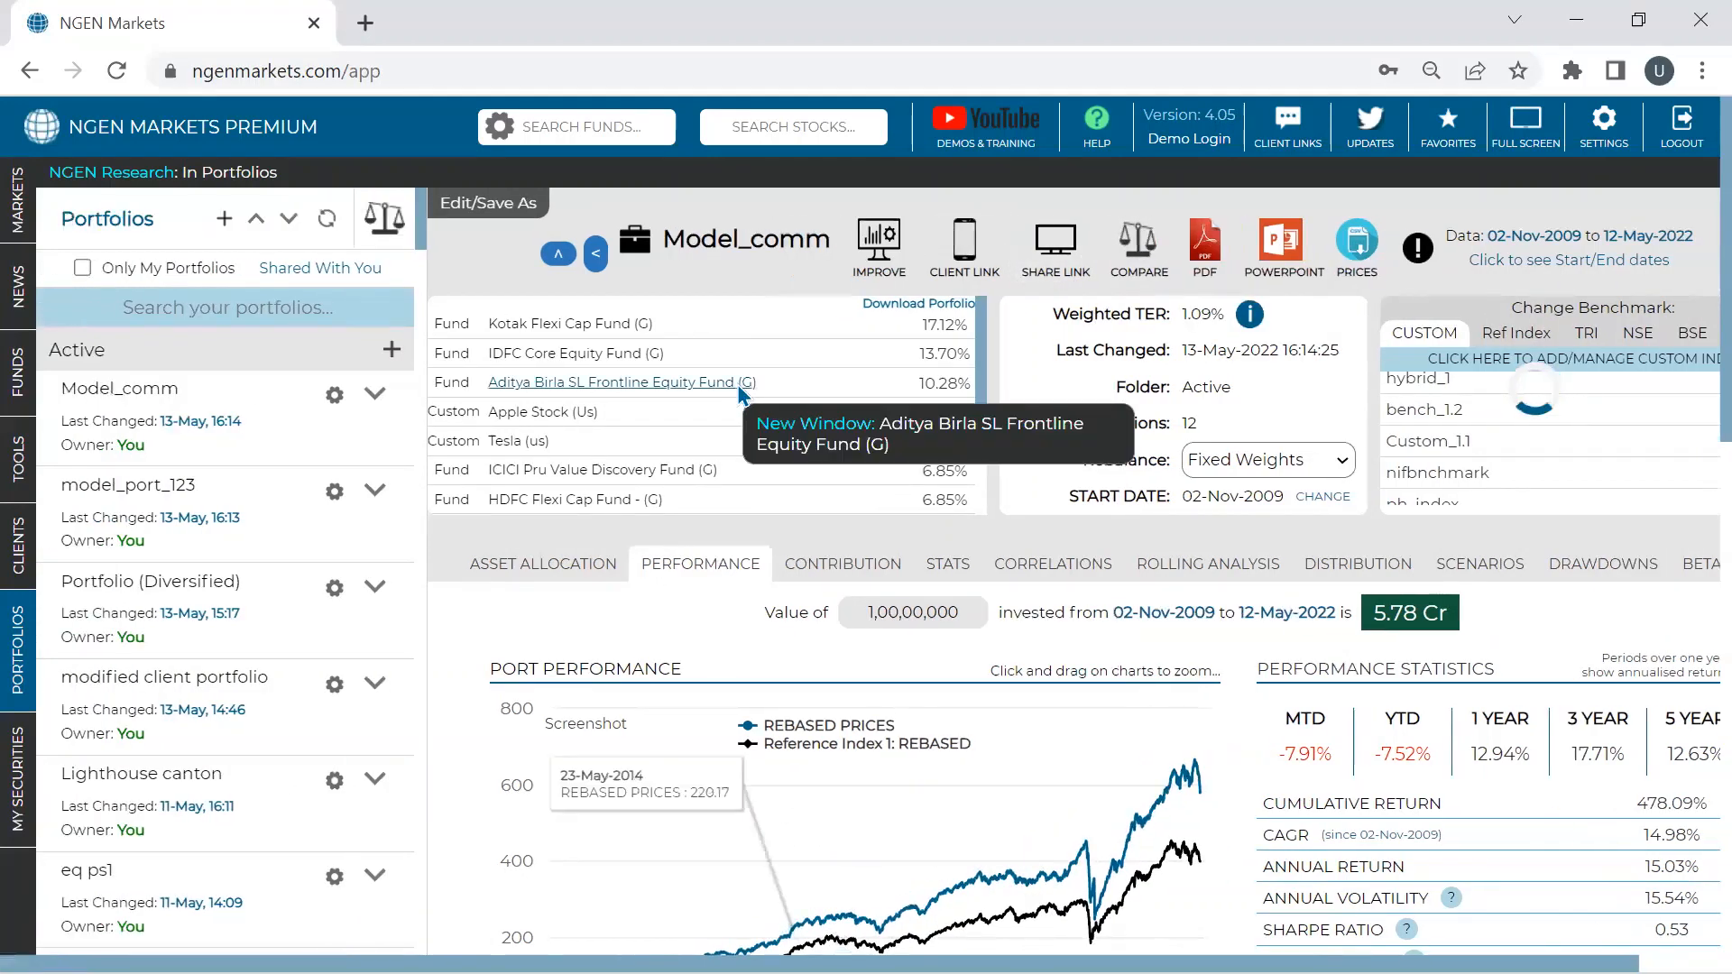
{"action": "scroll", "coordinate": [713, 397], "scroll_direction": "down", "scroll_amount": 3}
{"action": "scroll", "coordinate": [610, 453], "scroll_direction": "up", "scroll_amount": 3}
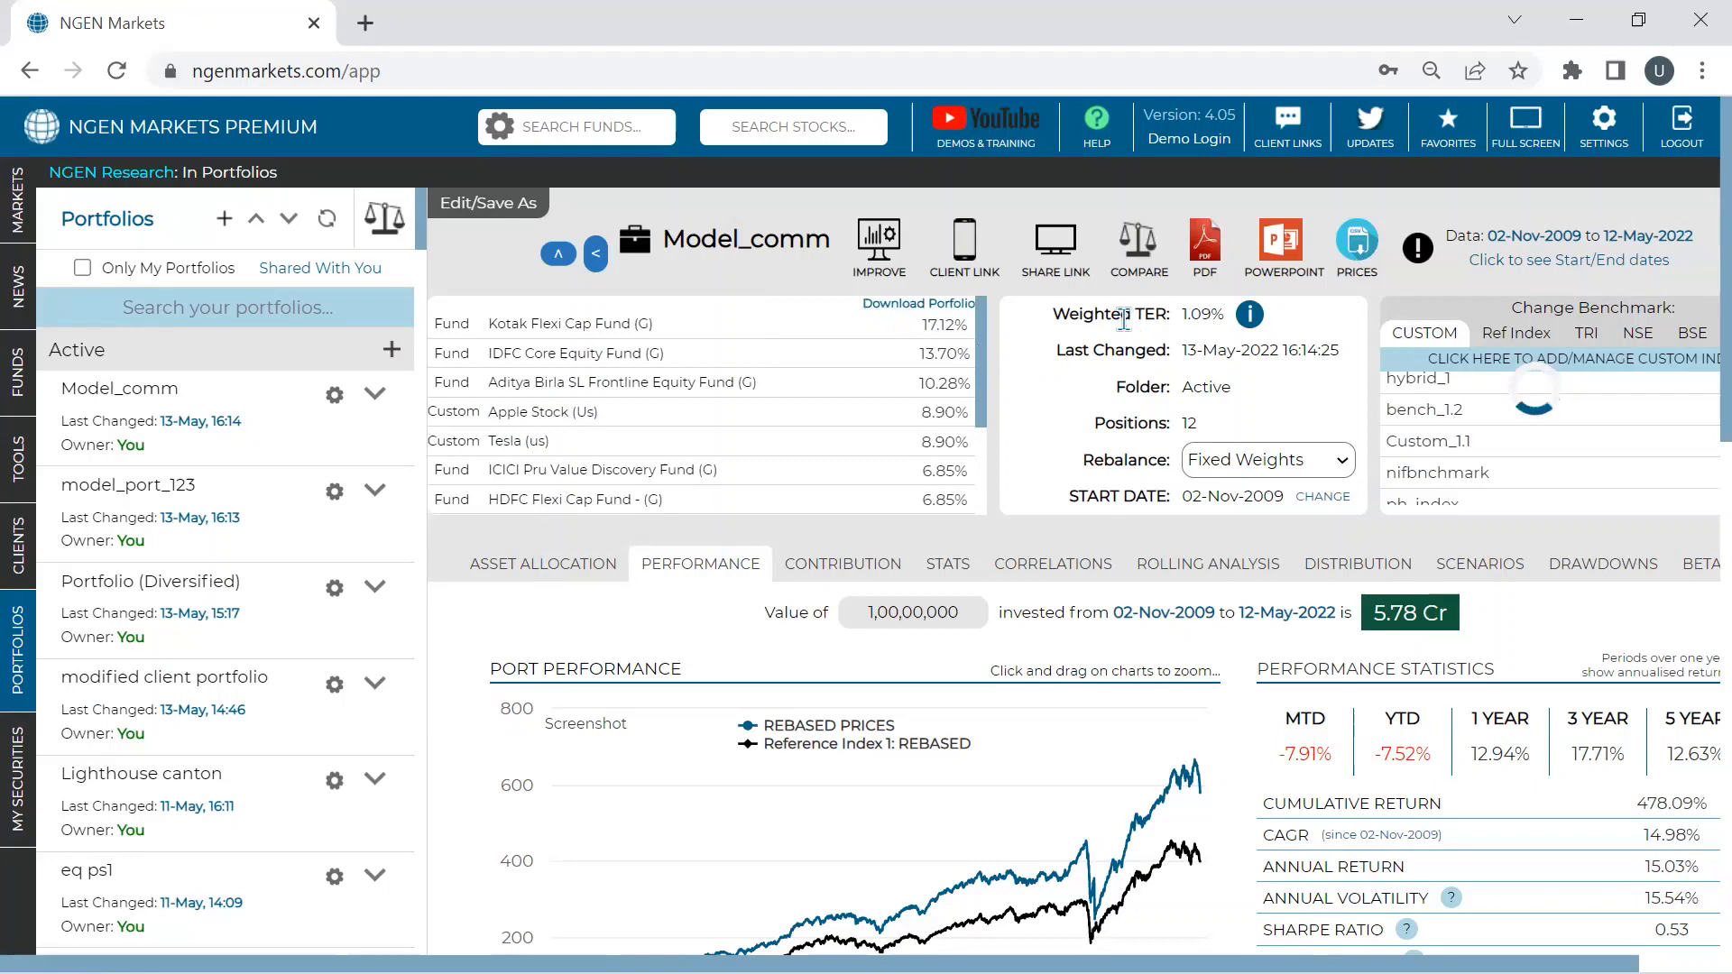
- Send the portfolio's holdings to fund comparison and put the browser in full screen
{"action": "left_click", "coordinate": [1133, 259]}
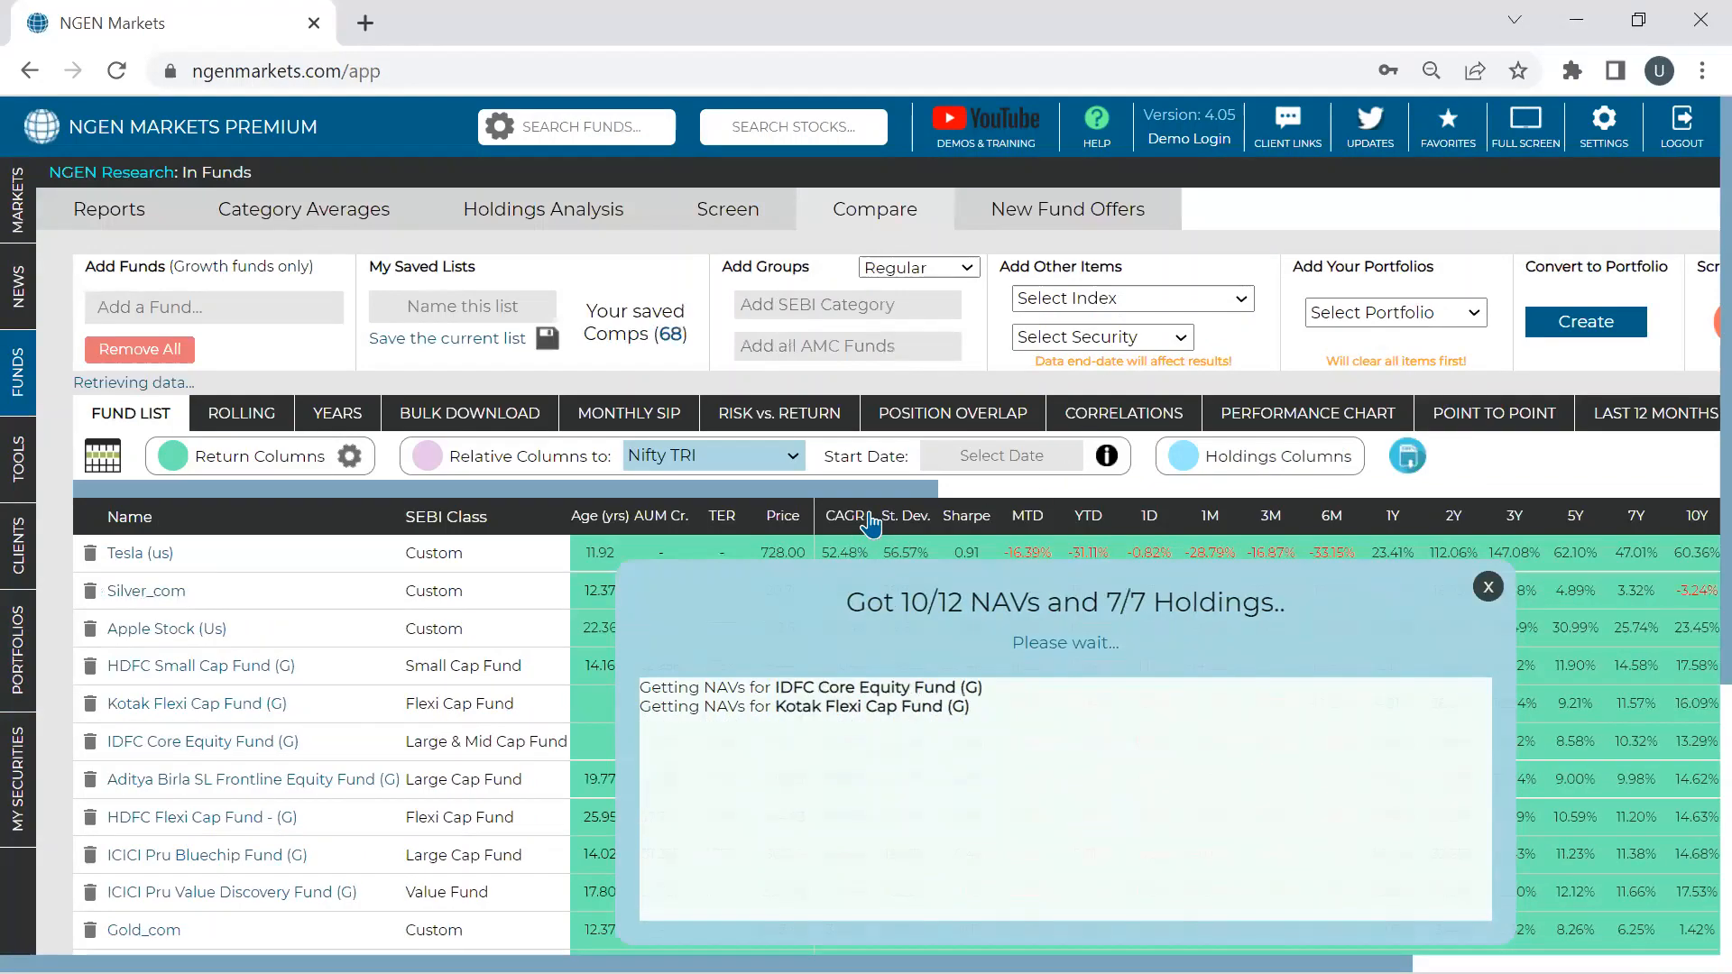
{"action": "scroll", "coordinate": [872, 523], "scroll_direction": "down", "scroll_amount": 2}
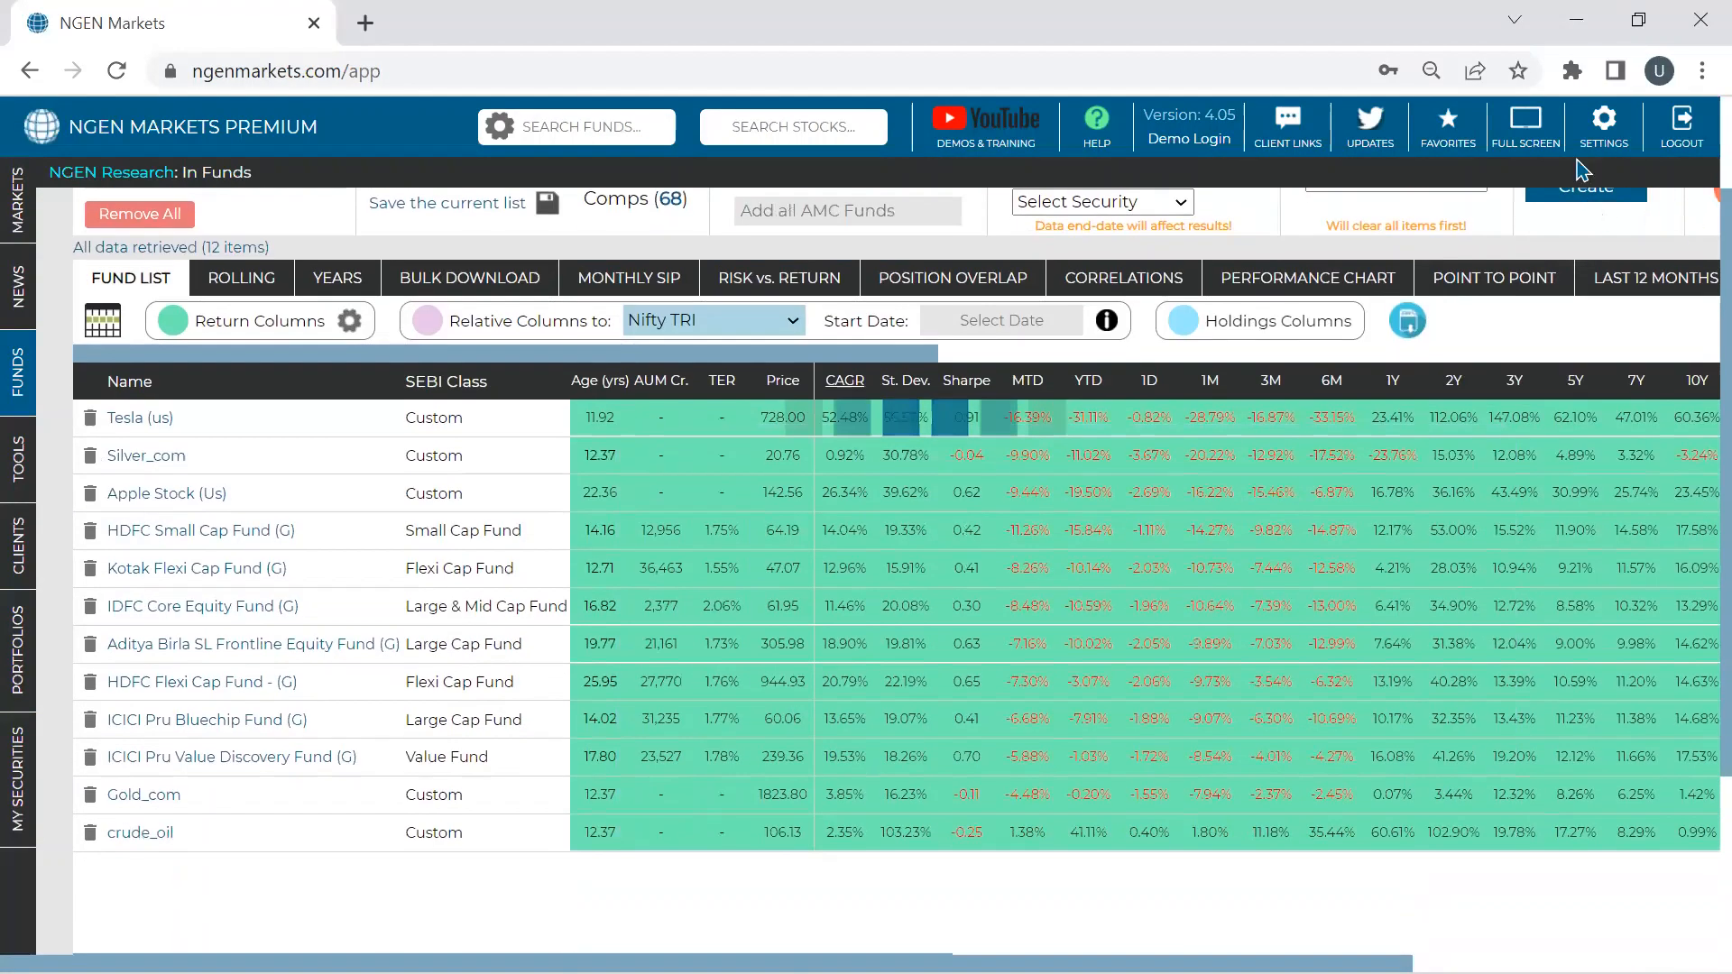
{"action": "left_click", "coordinate": [1702, 70]}
{"action": "left_click", "coordinate": [1691, 328]}
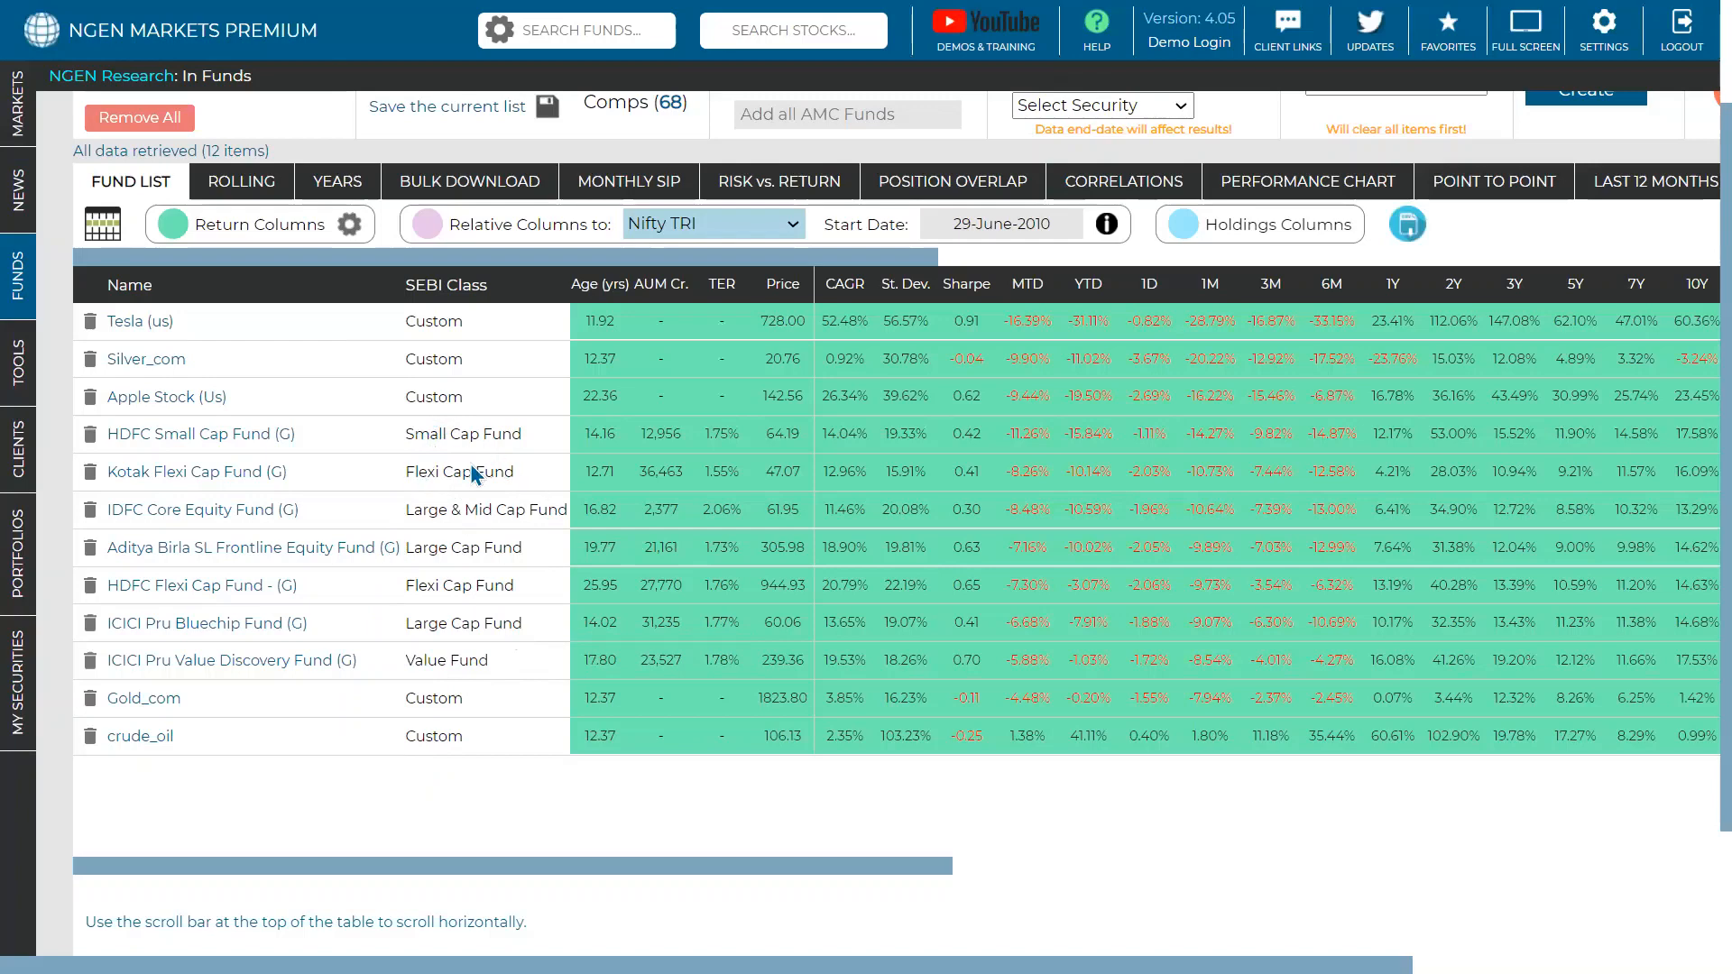
- Remove the seven mutual funds, HDFC Small Cap through ICICI Pru Value Discovery, from comparison
{"action": "left_click", "coordinate": [91, 435]}
{"action": "left_click", "coordinate": [90, 435]}
{"action": "left_click", "coordinate": [90, 434]}
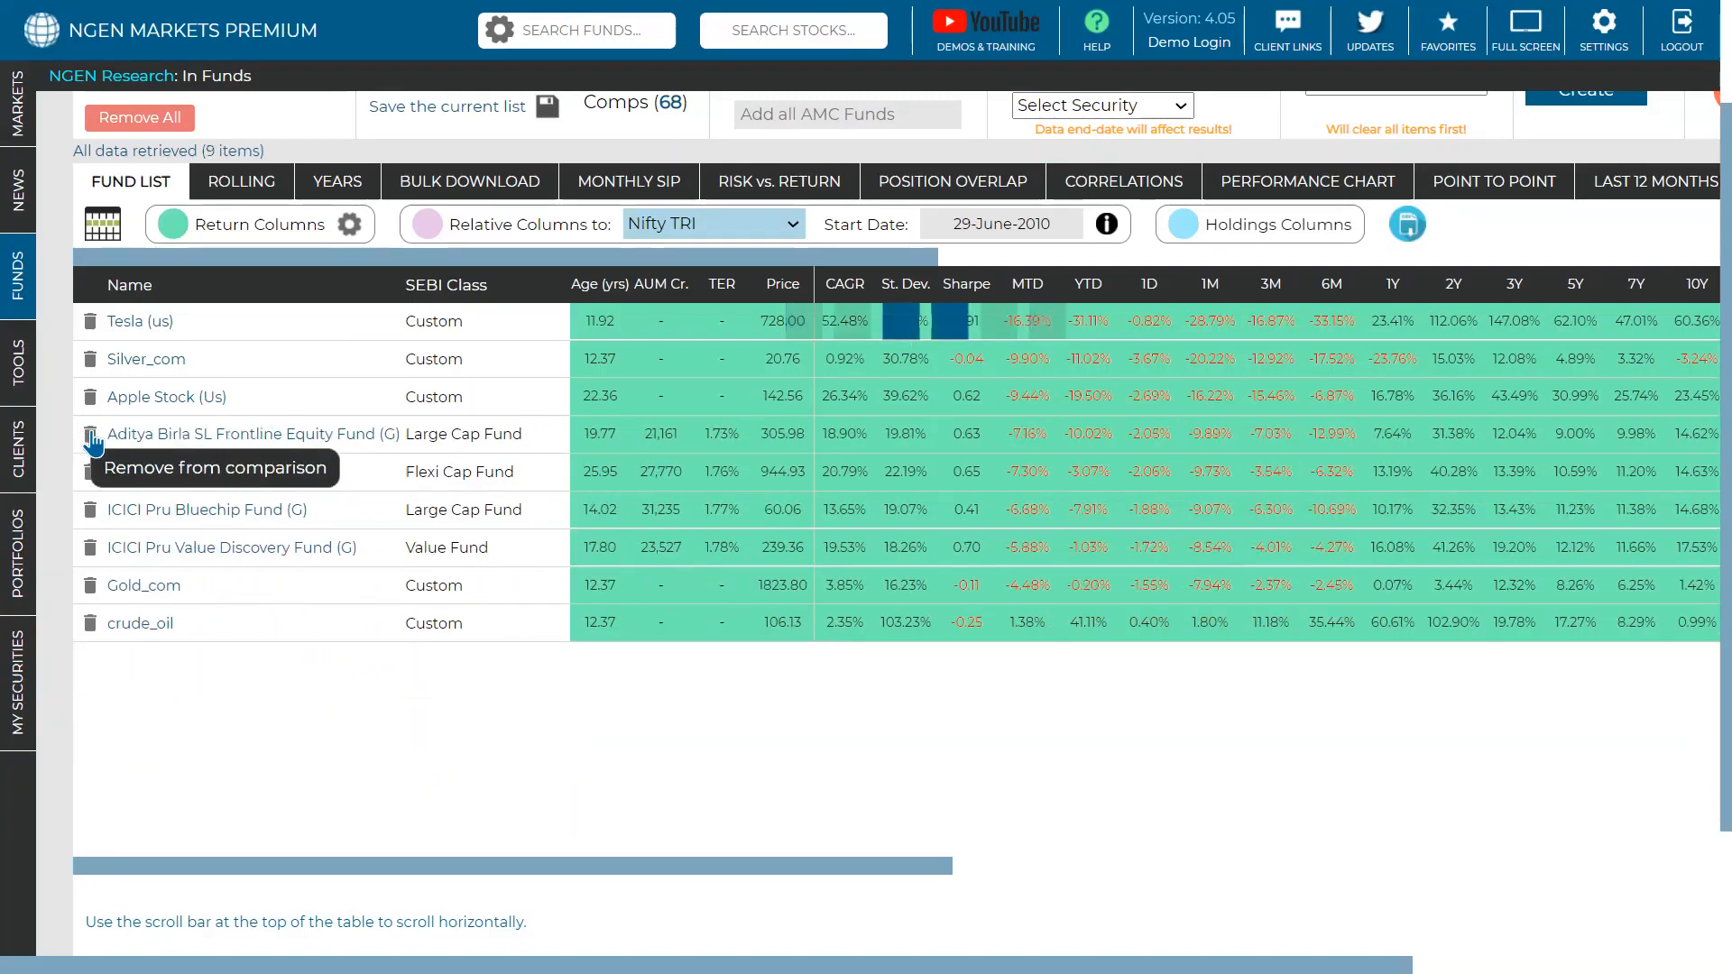
{"action": "left_click", "coordinate": [90, 435]}
{"action": "left_click", "coordinate": [90, 435]}
{"action": "left_click", "coordinate": [90, 435]}
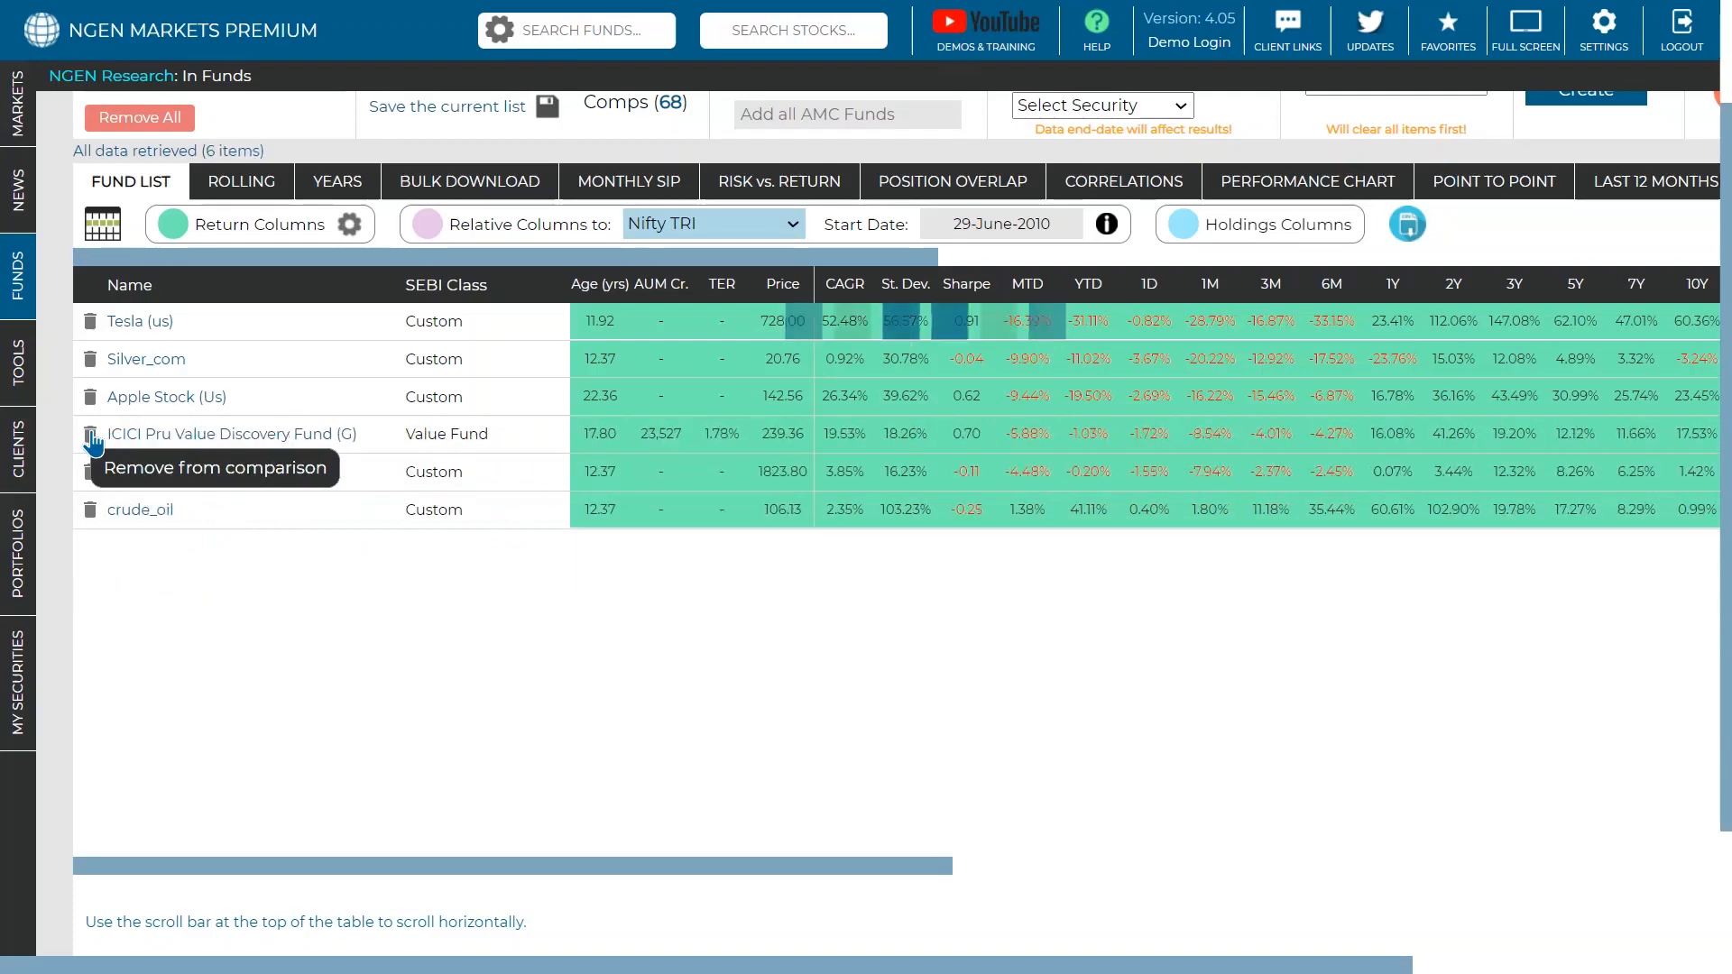
{"action": "left_click", "coordinate": [90, 435]}
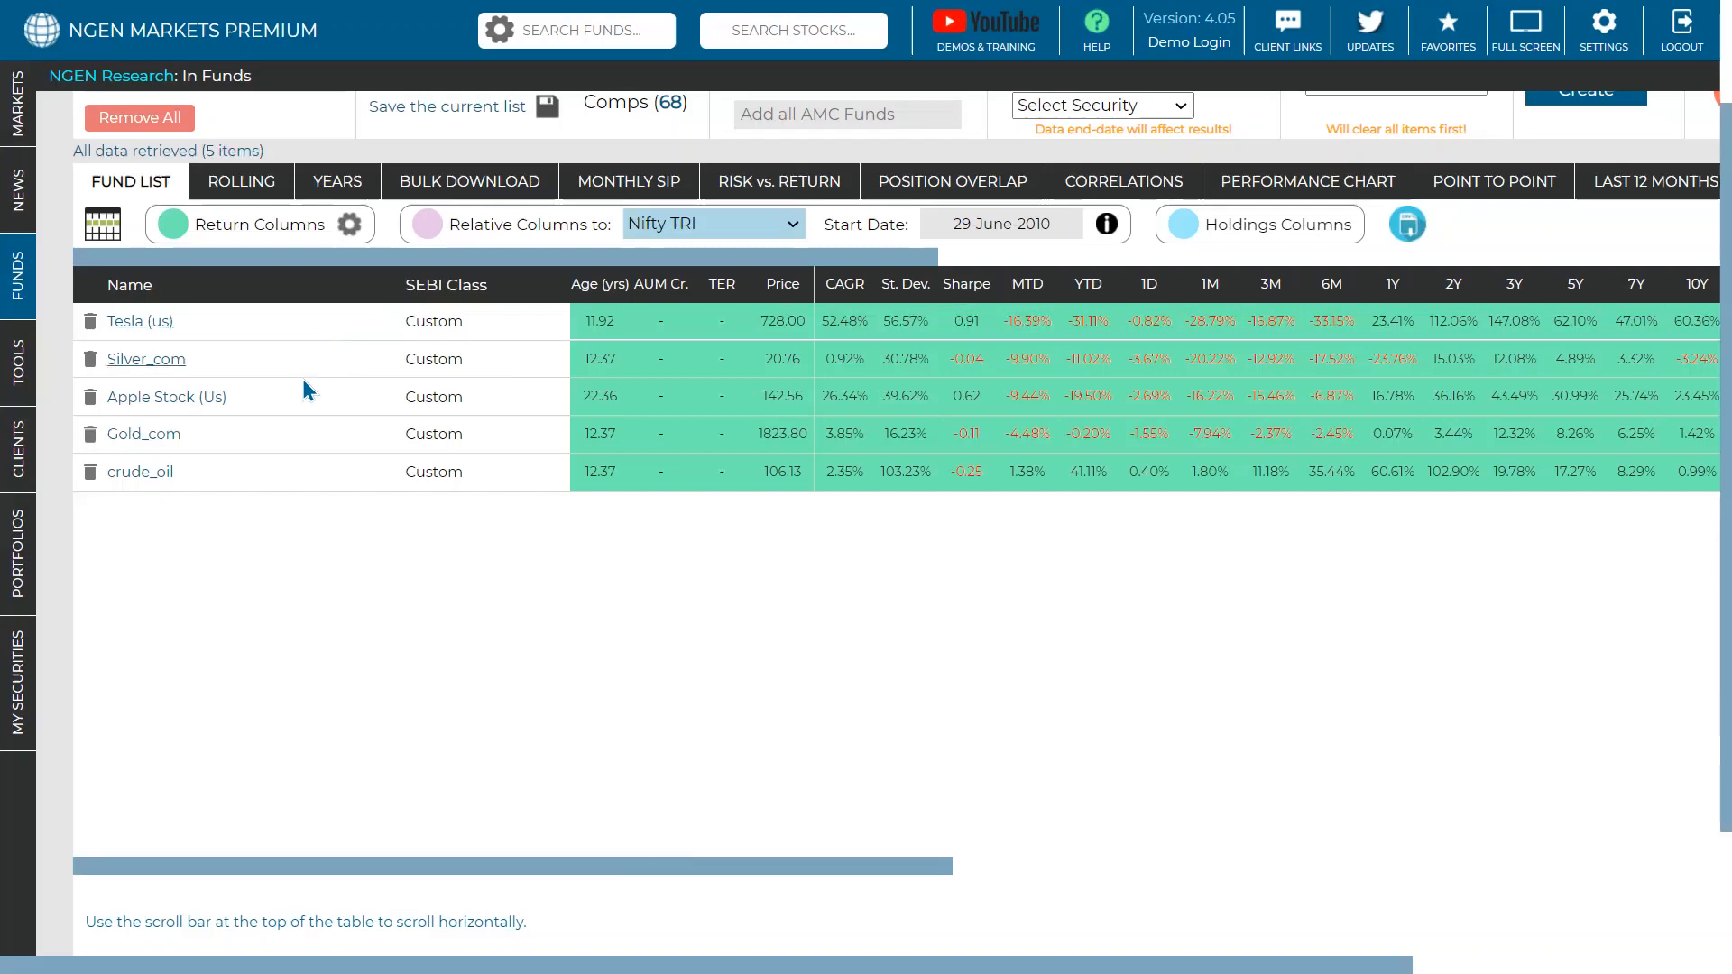
- Sort the comparison by Sharpe, then 3Y, finally 7Y return highest first
{"action": "scroll", "coordinate": [435, 530], "scroll_direction": "up", "scroll_amount": 2}
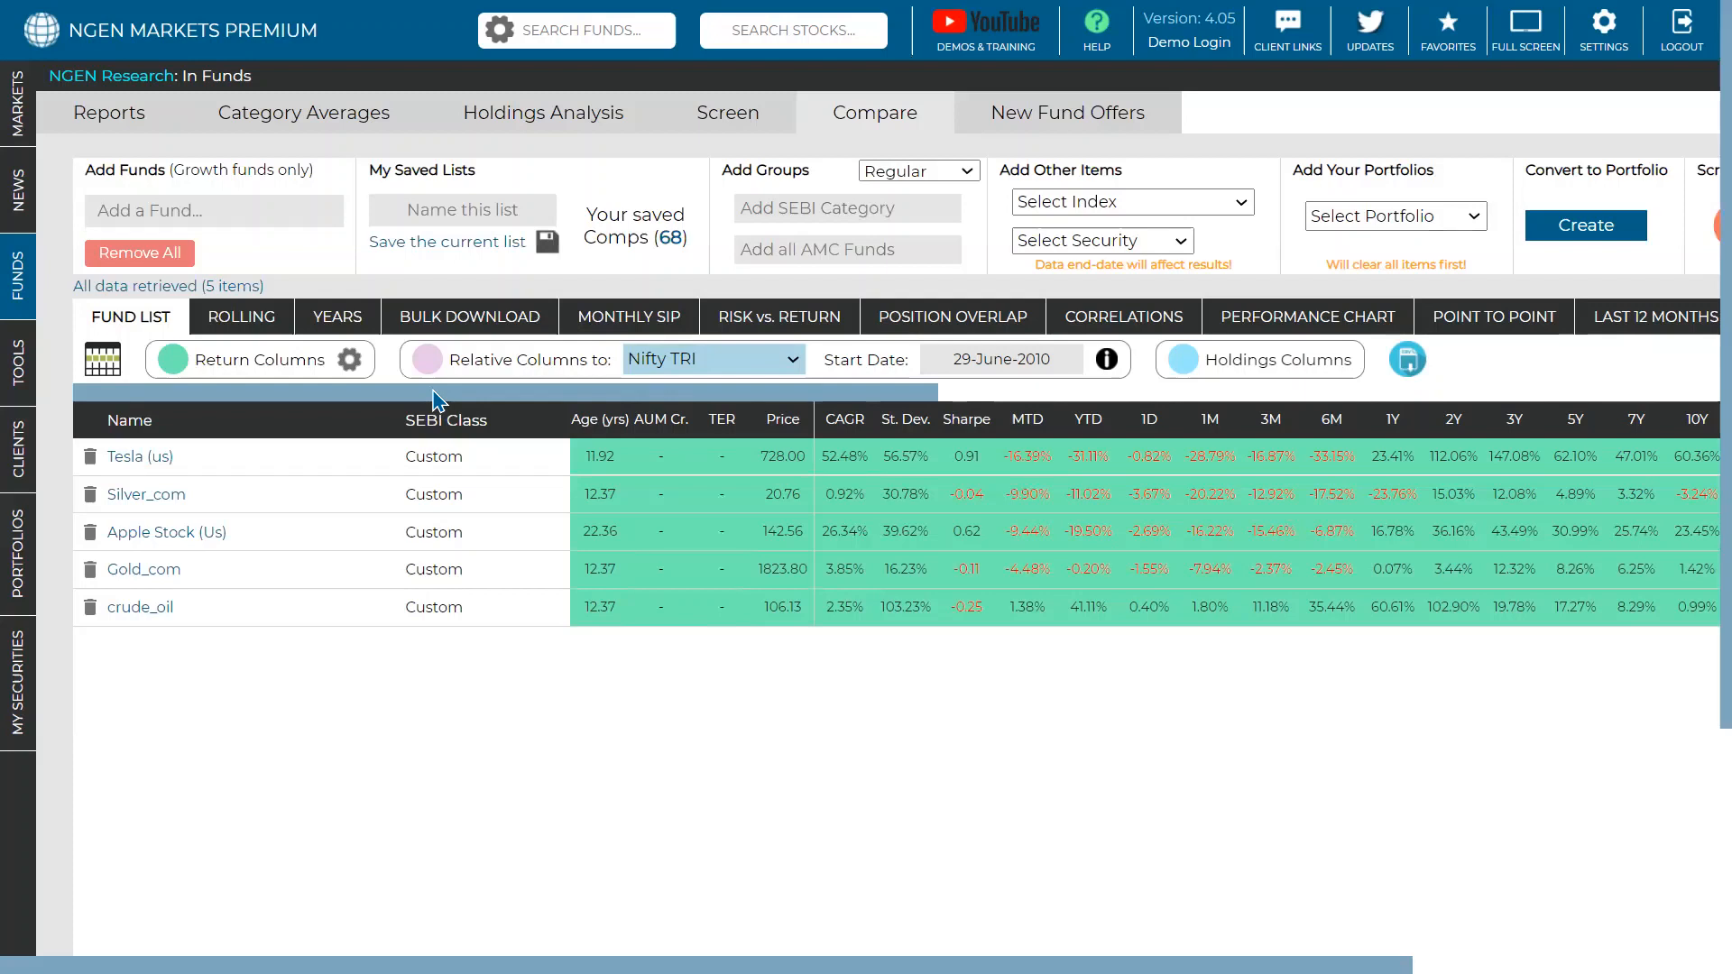
{"action": "left_click_drag", "start_coordinate": [478, 388], "coordinate": [579, 392]}
{"action": "left_click", "coordinate": [753, 421]}
{"action": "left_click_drag", "start_coordinate": [757, 401], "coordinate": [609, 429]}
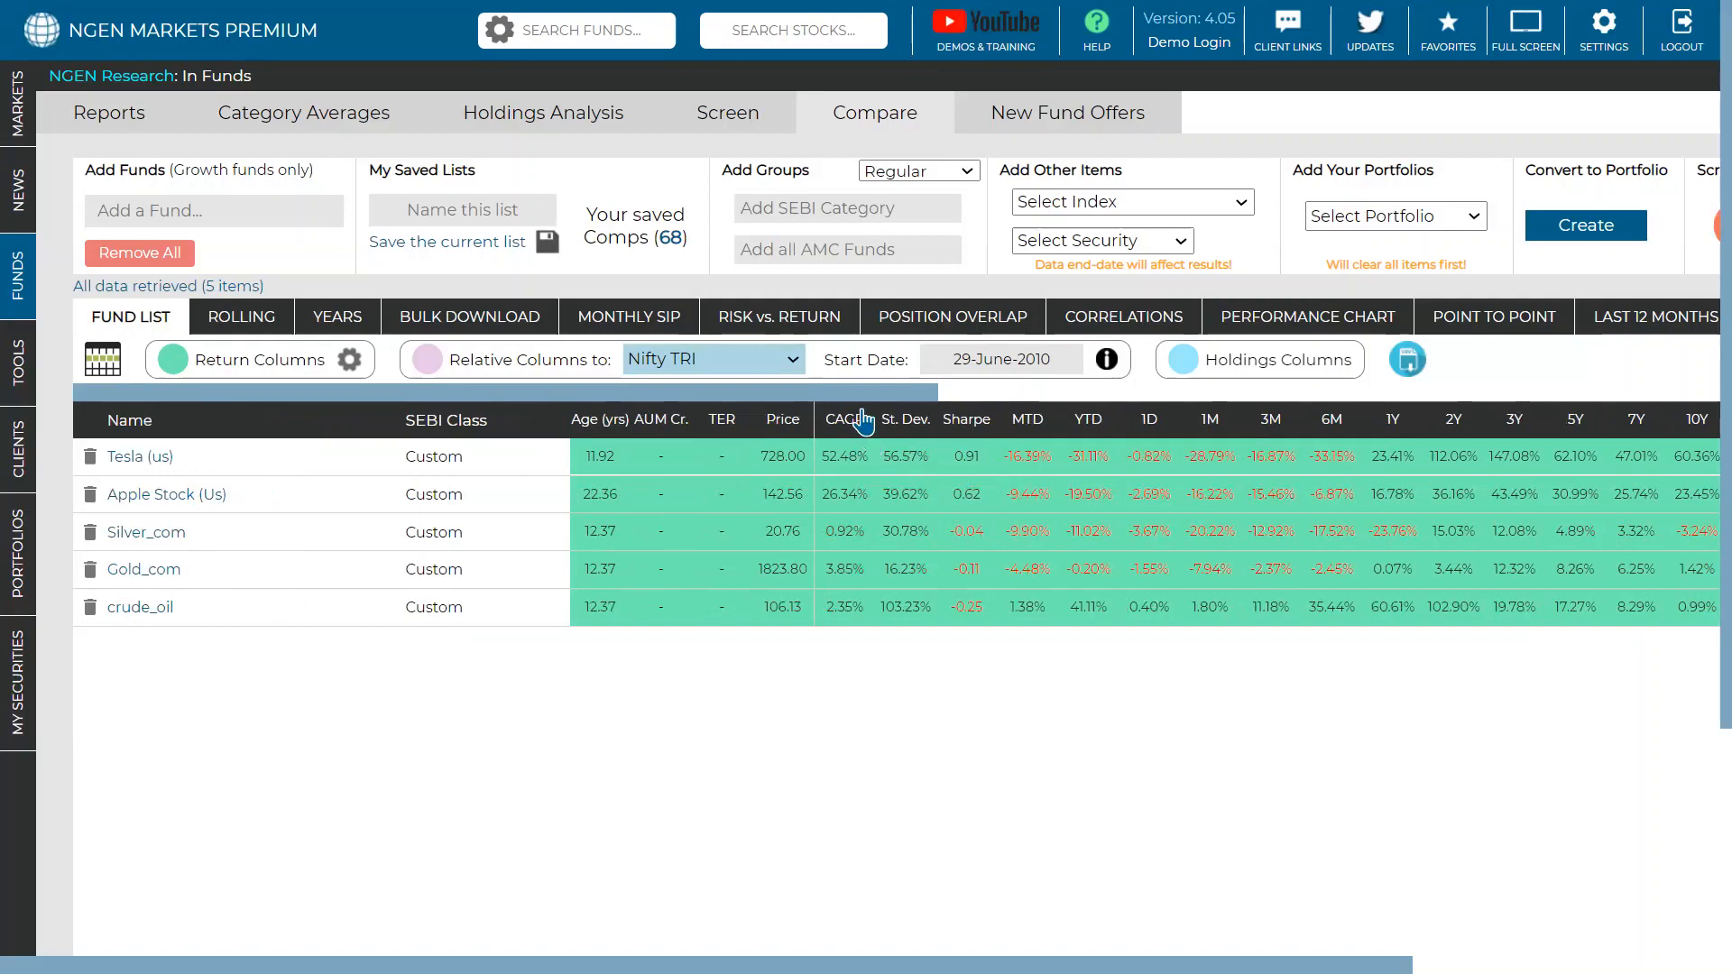
{"action": "left_click_drag", "start_coordinate": [867, 401], "coordinate": [1063, 399]}
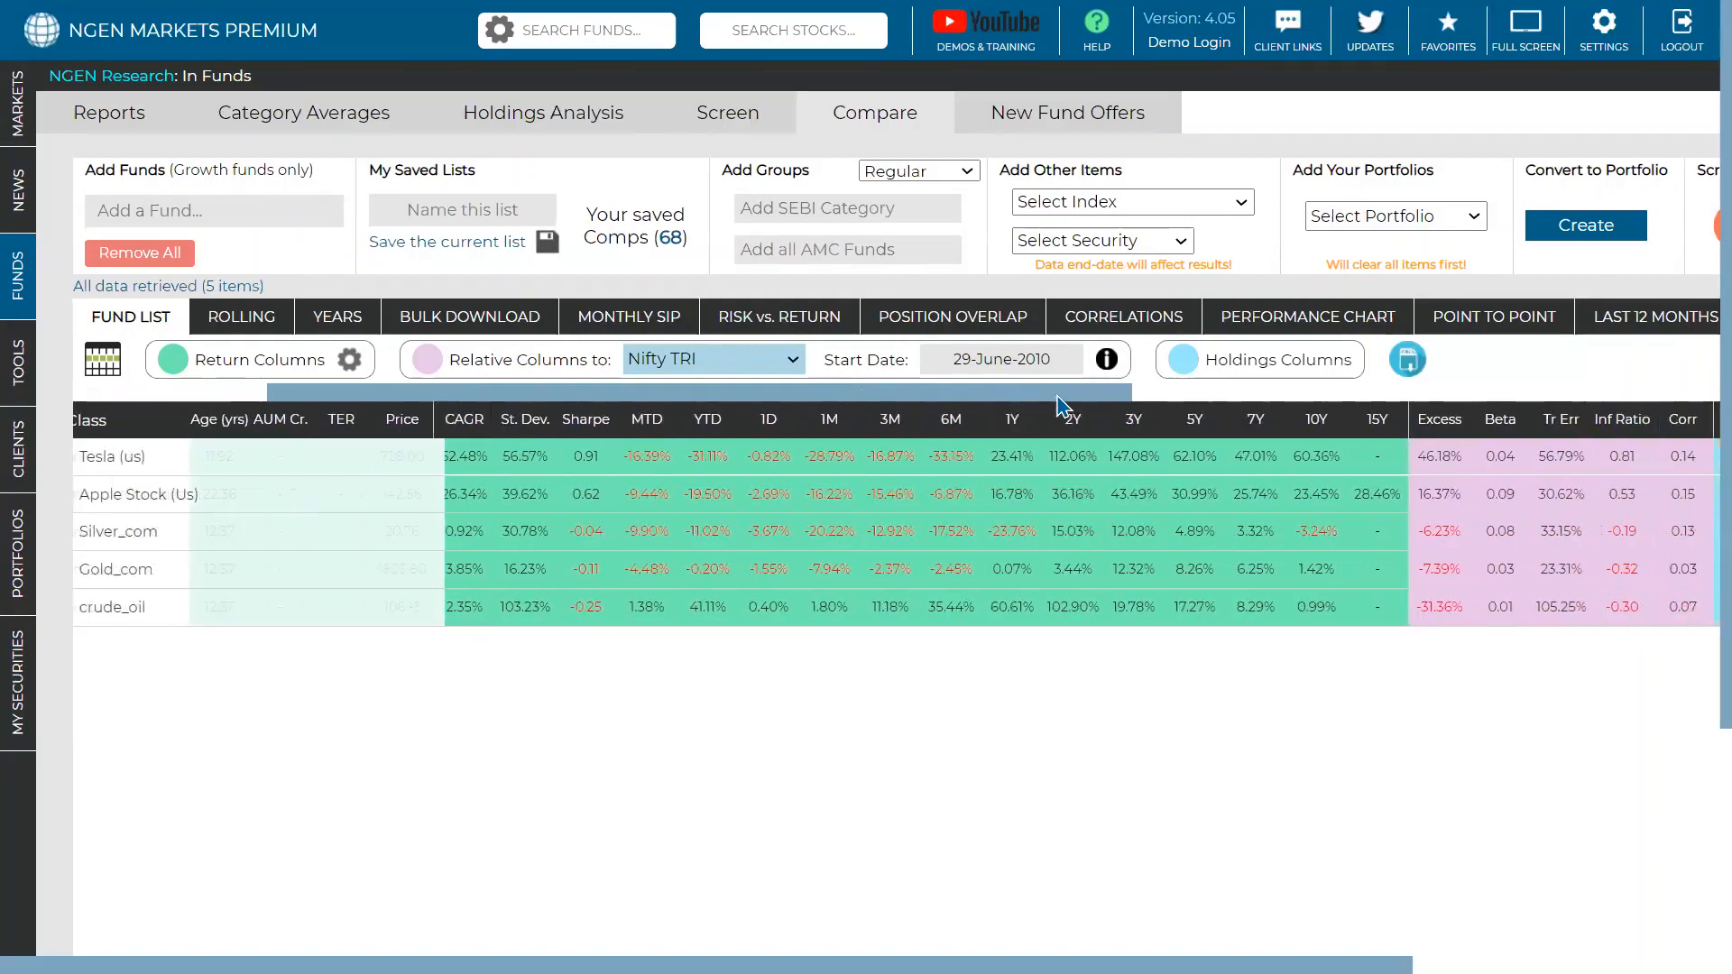
{"action": "left_click", "coordinate": [1119, 425]}
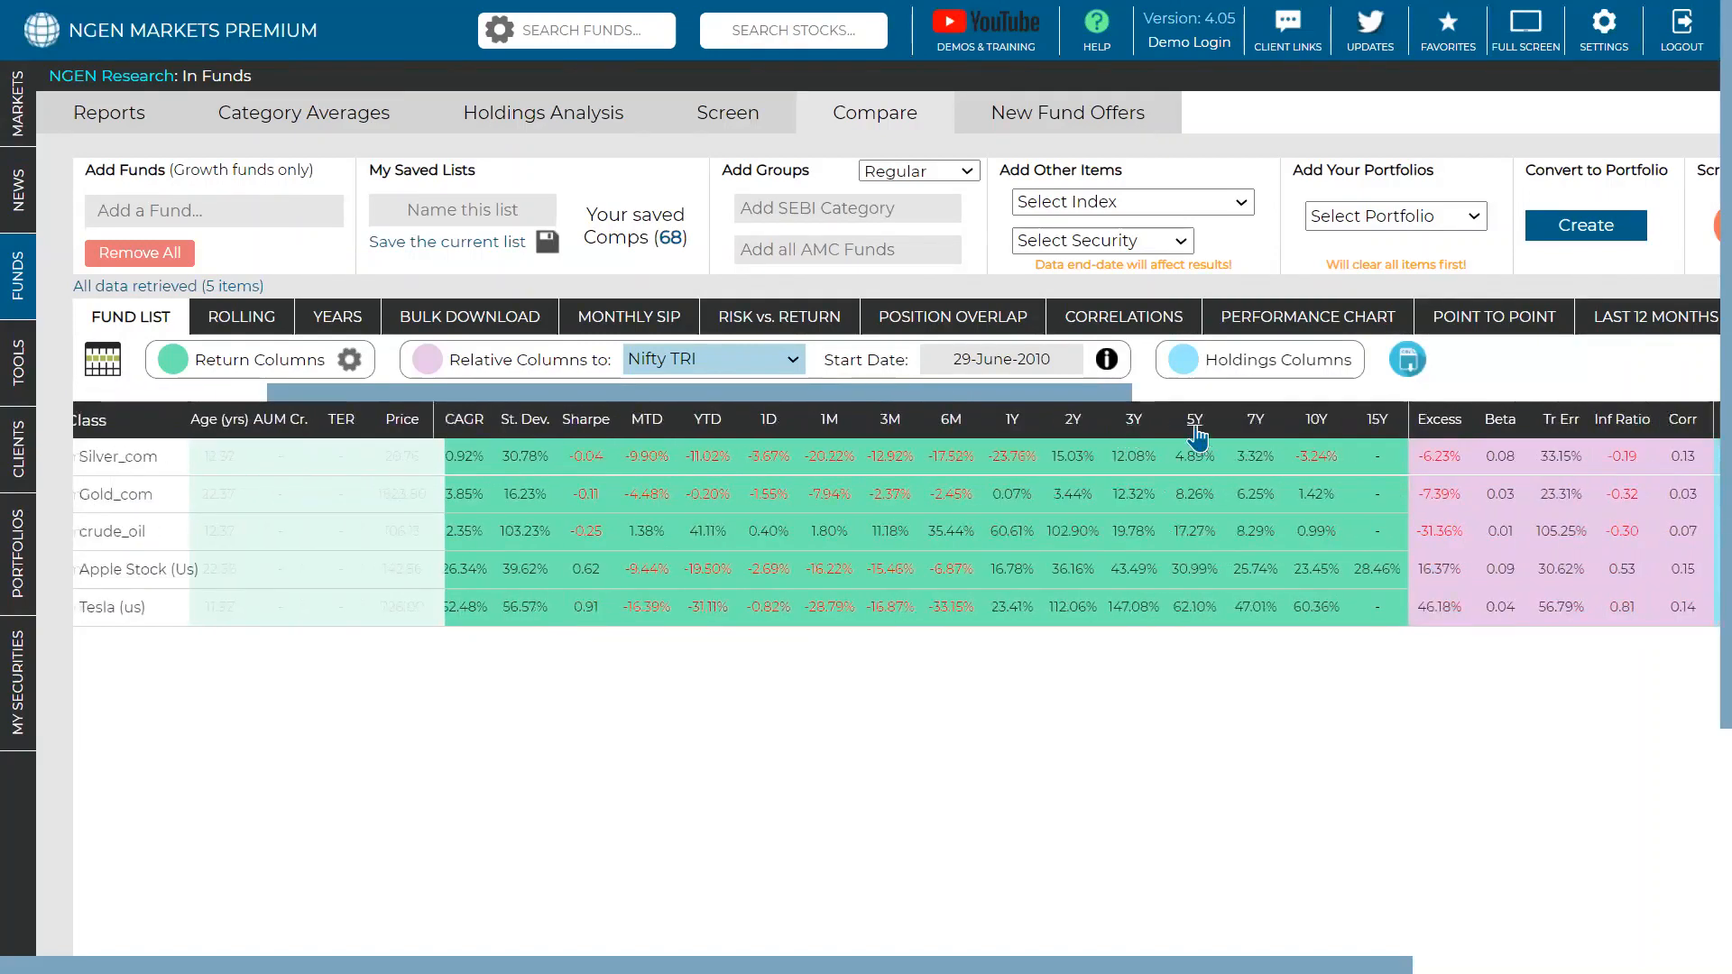
{"action": "left_click", "coordinate": [1258, 431]}
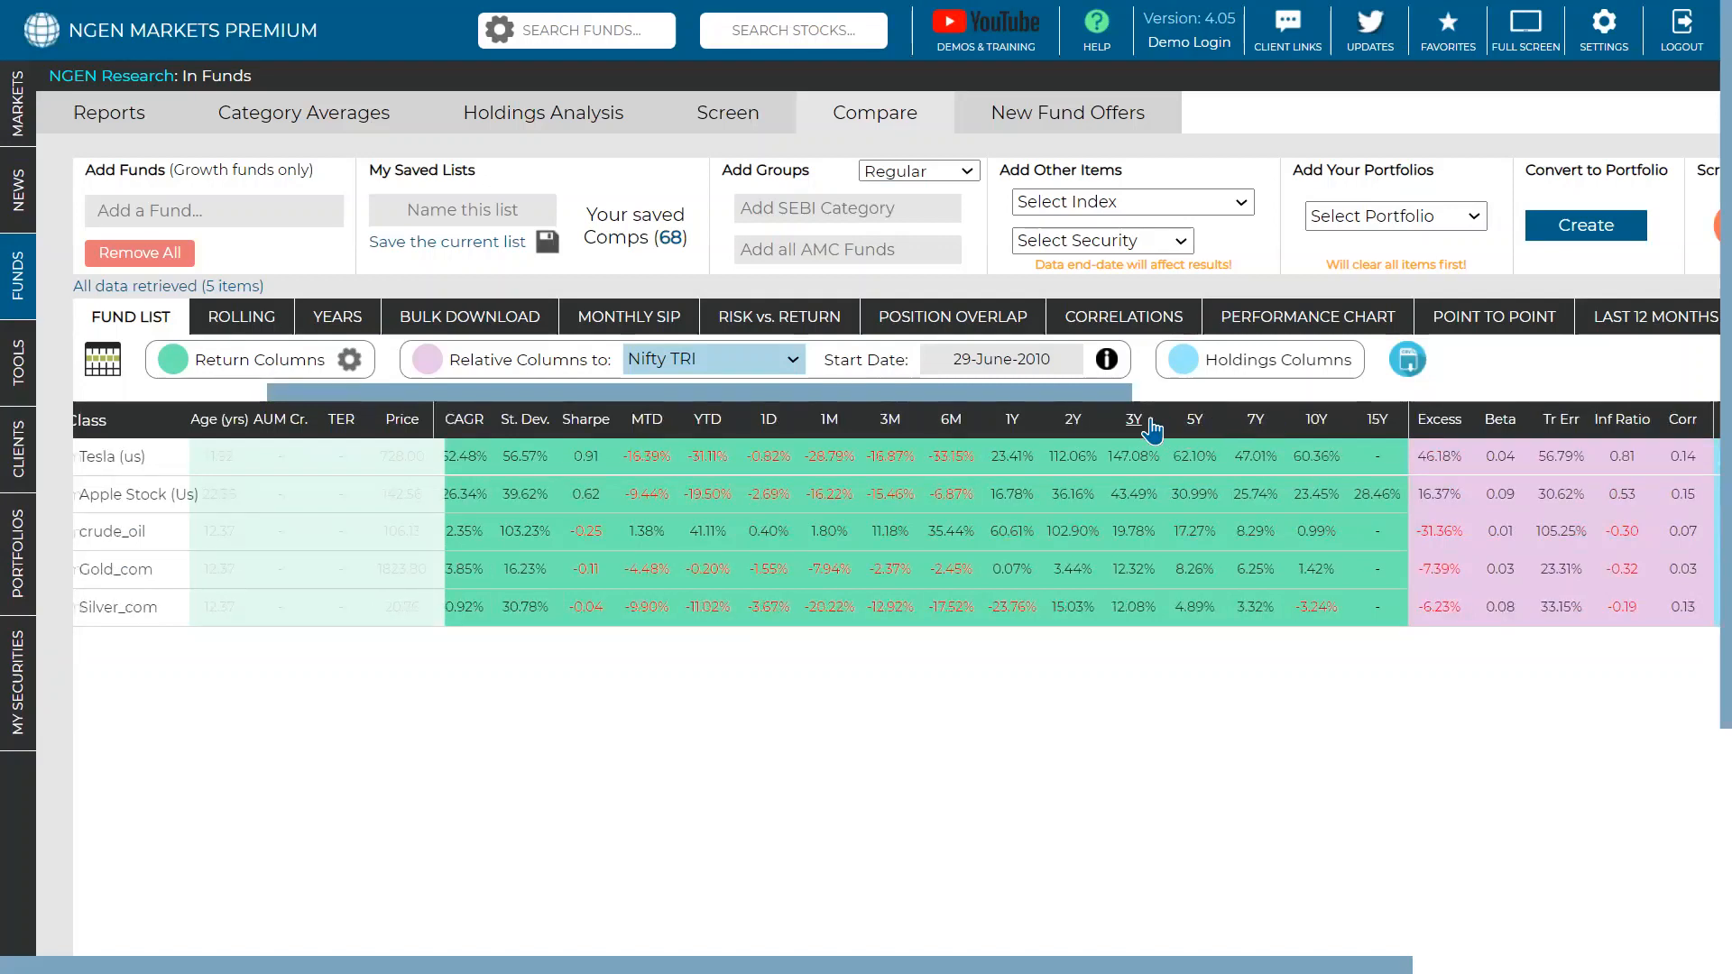
{"action": "left_click_drag", "start_coordinate": [1108, 389], "coordinate": [1350, 446]}
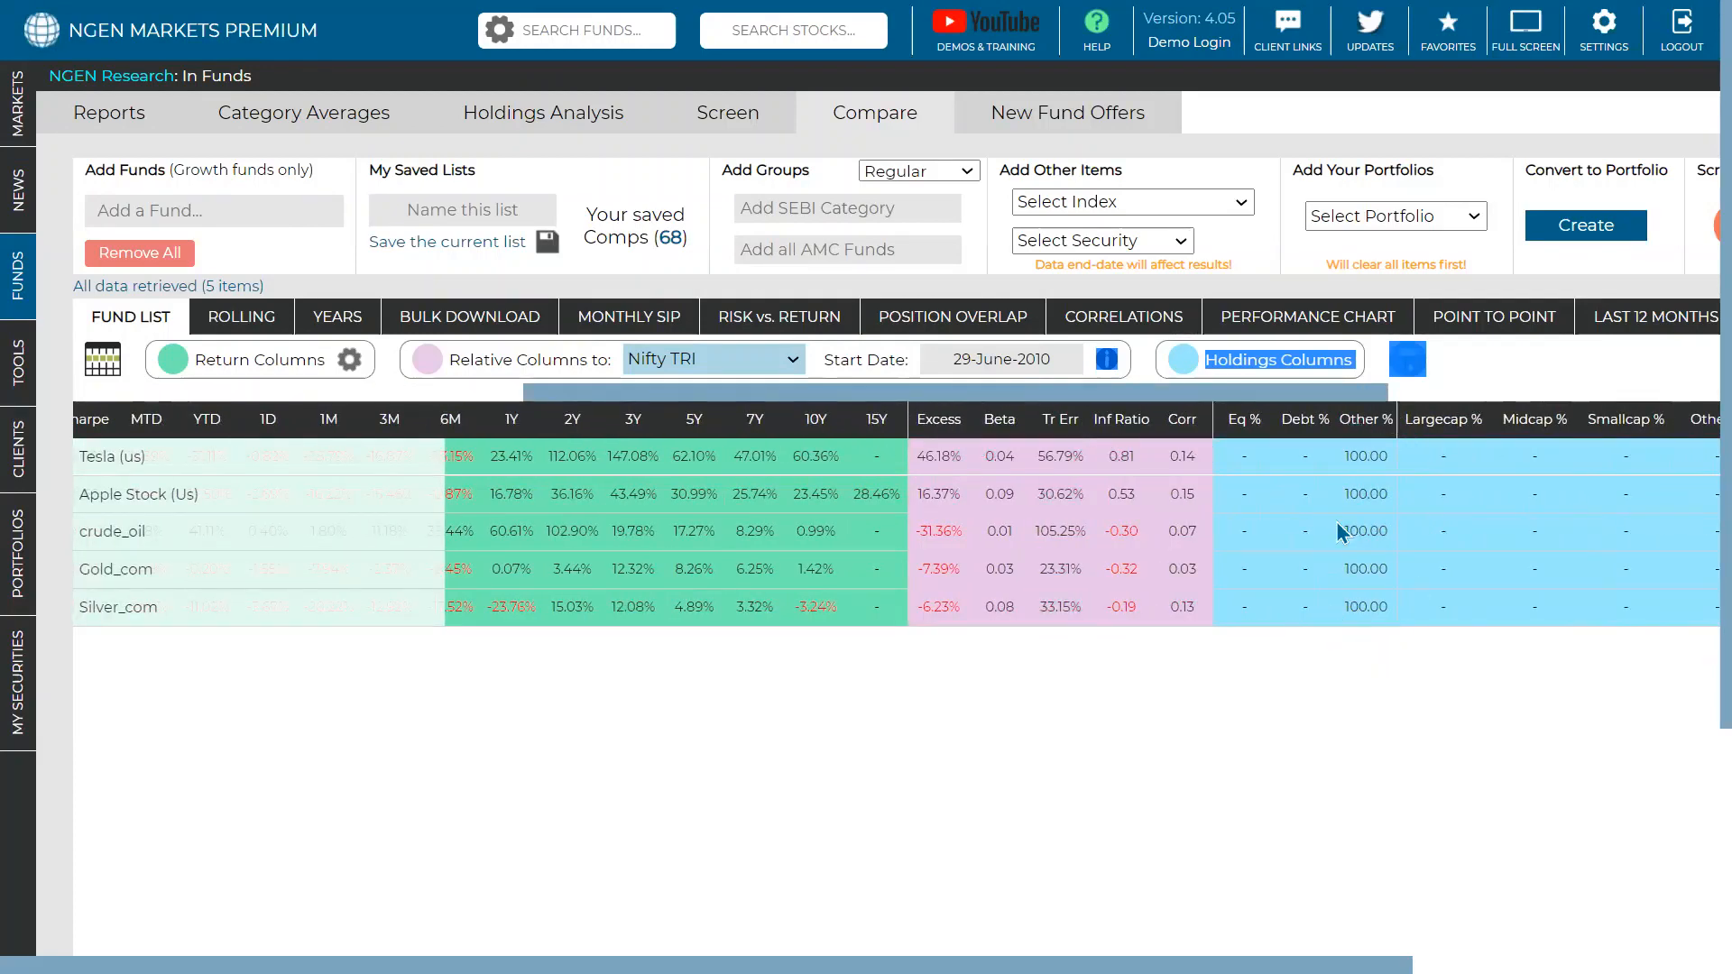
{"action": "left_click", "coordinate": [1361, 677]}
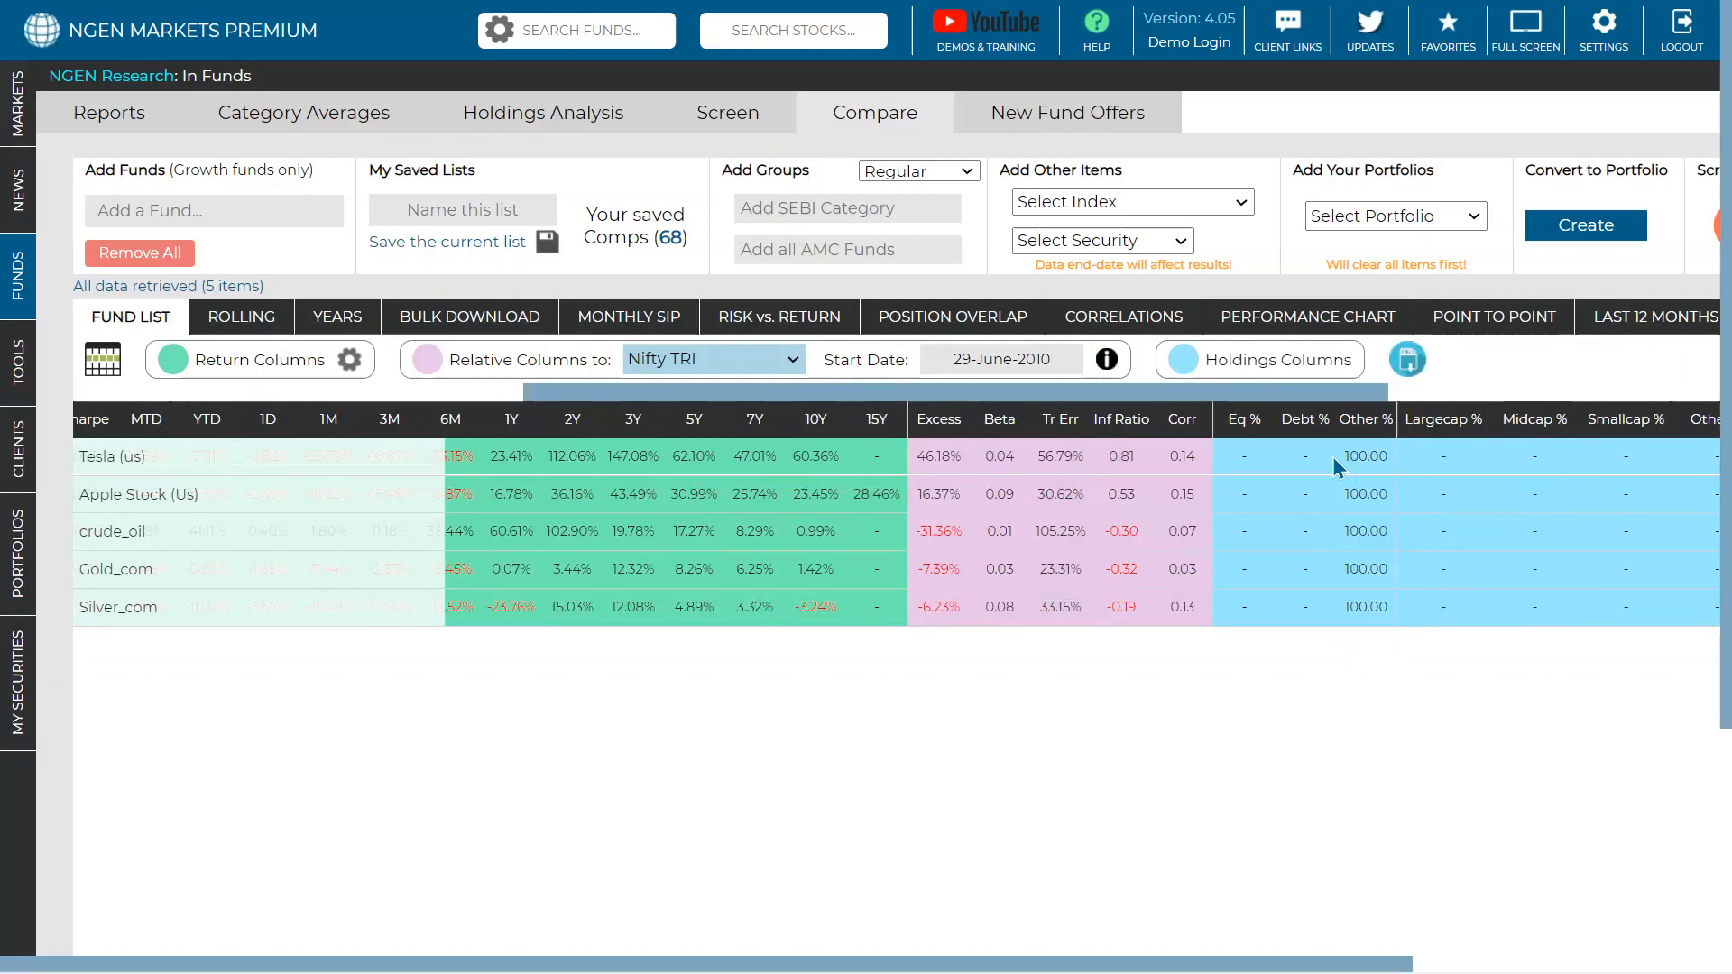
{"action": "left_click_drag", "start_coordinate": [931, 395], "coordinate": [541, 445]}
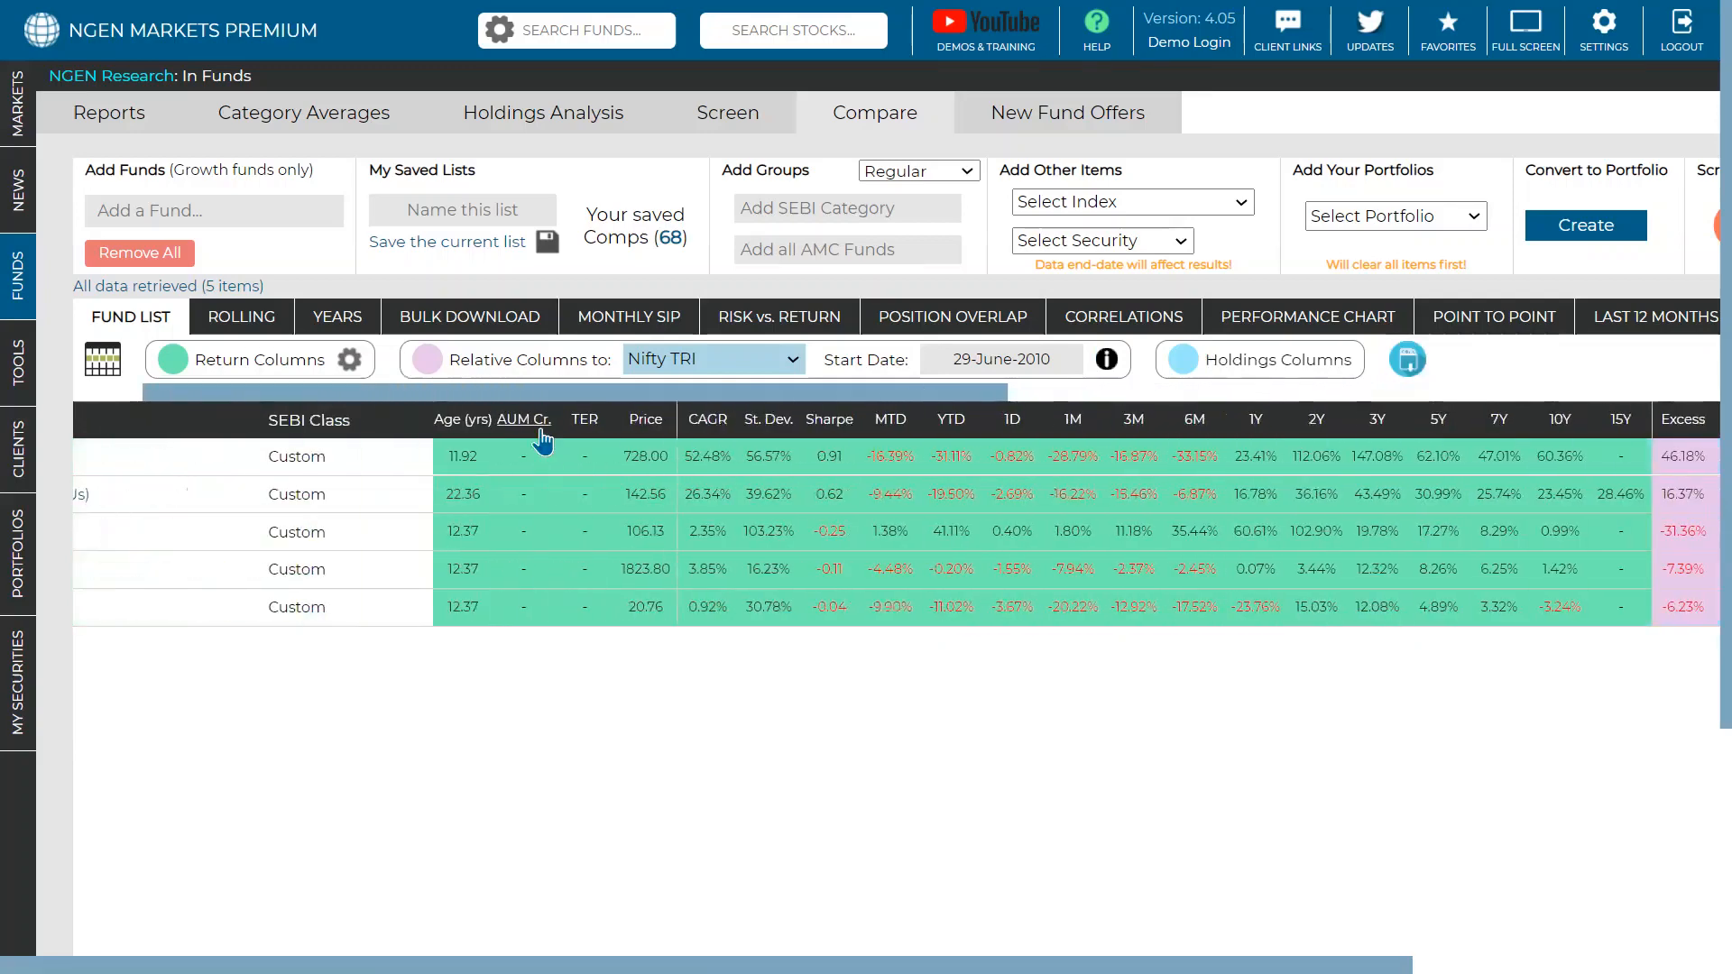
- Recalculate 260-day rolling returns using Absolute methodology and Simple Returns
{"action": "left_click", "coordinate": [244, 323]}
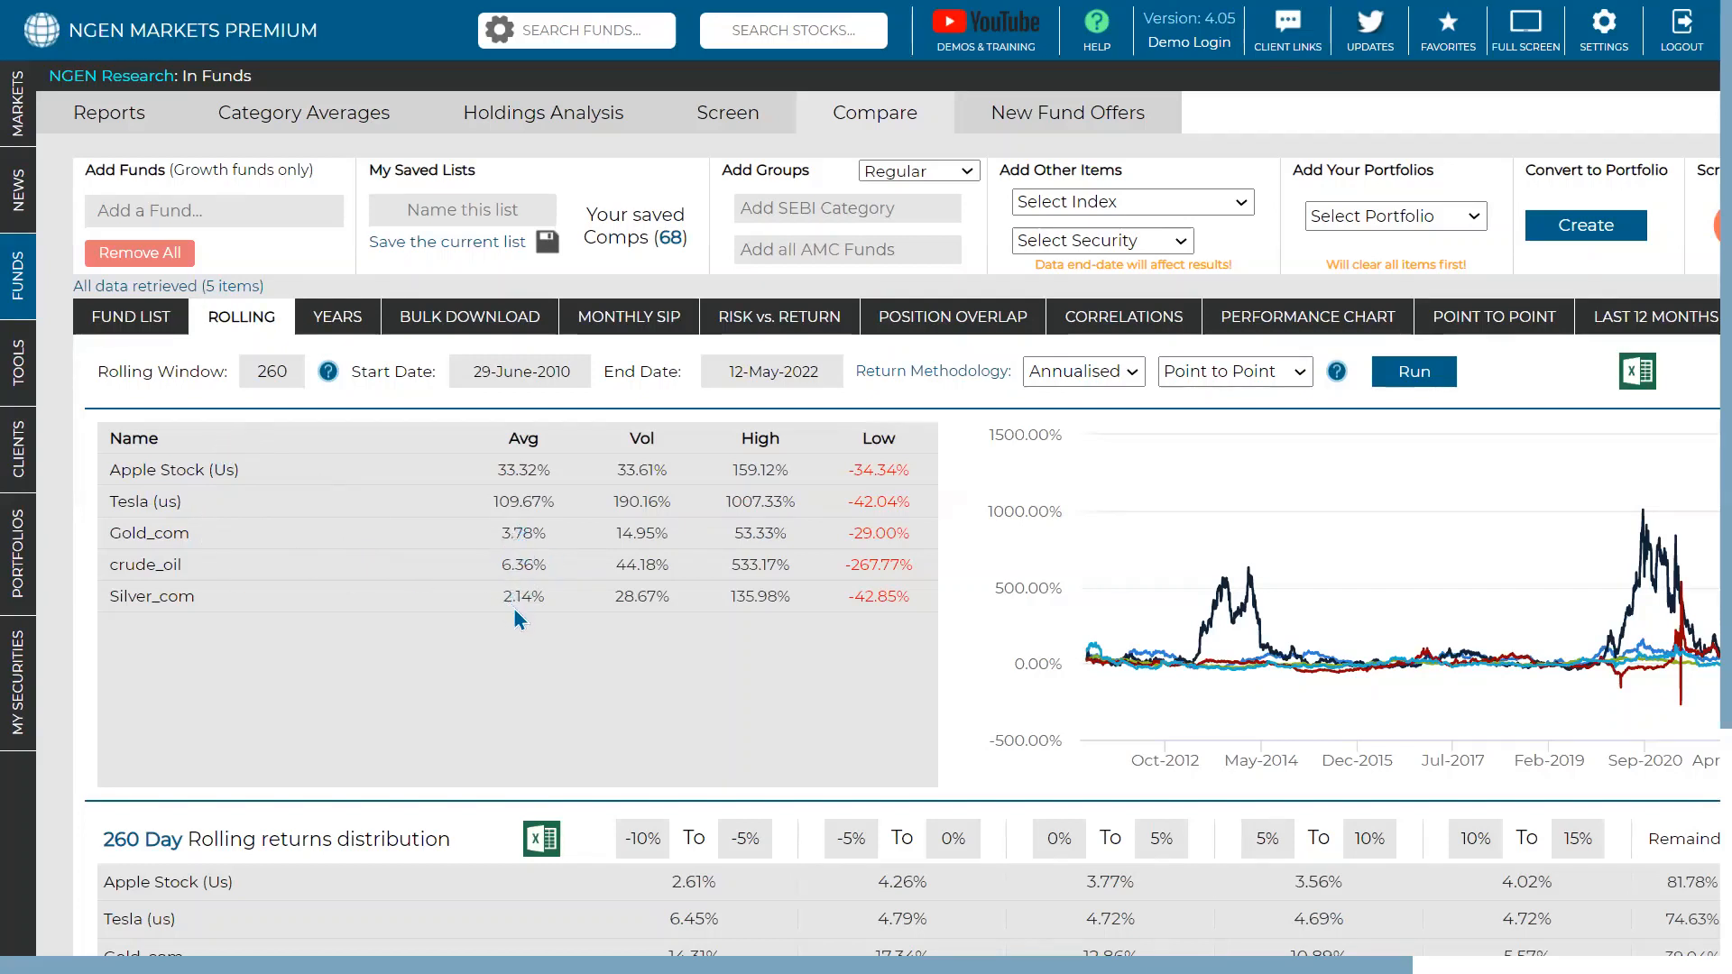
{"action": "left_click", "coordinate": [1091, 386]}
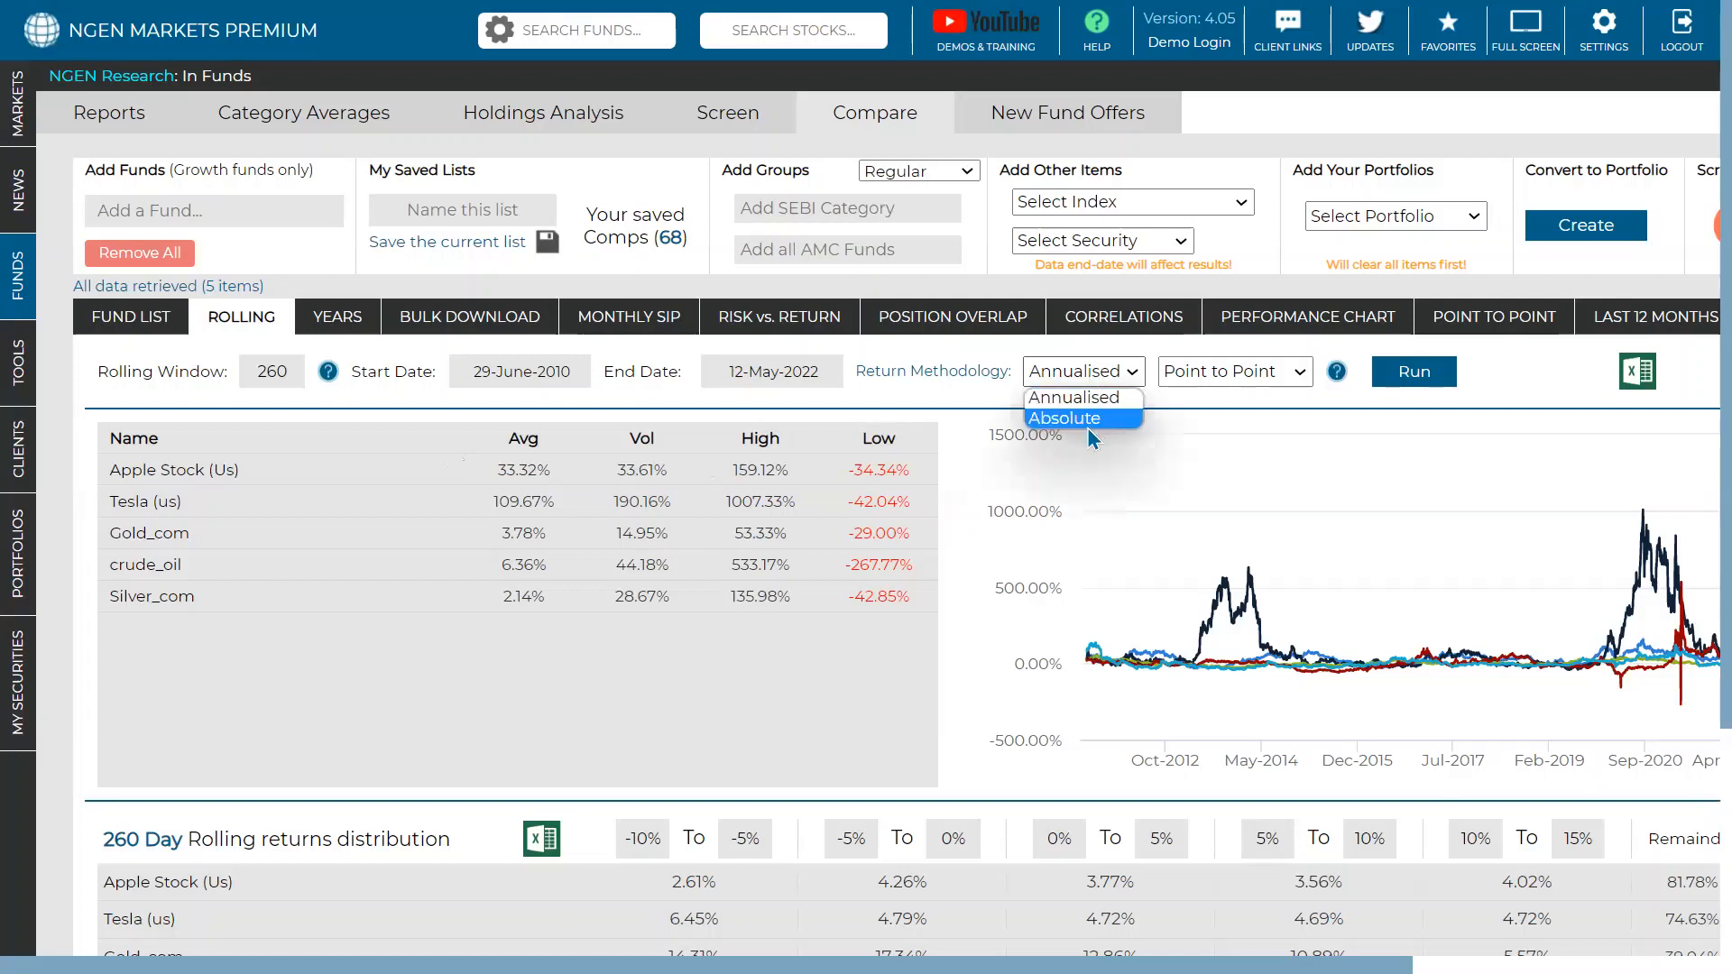
{"action": "left_click", "coordinate": [1086, 421]}
{"action": "left_click", "coordinate": [1243, 370]}
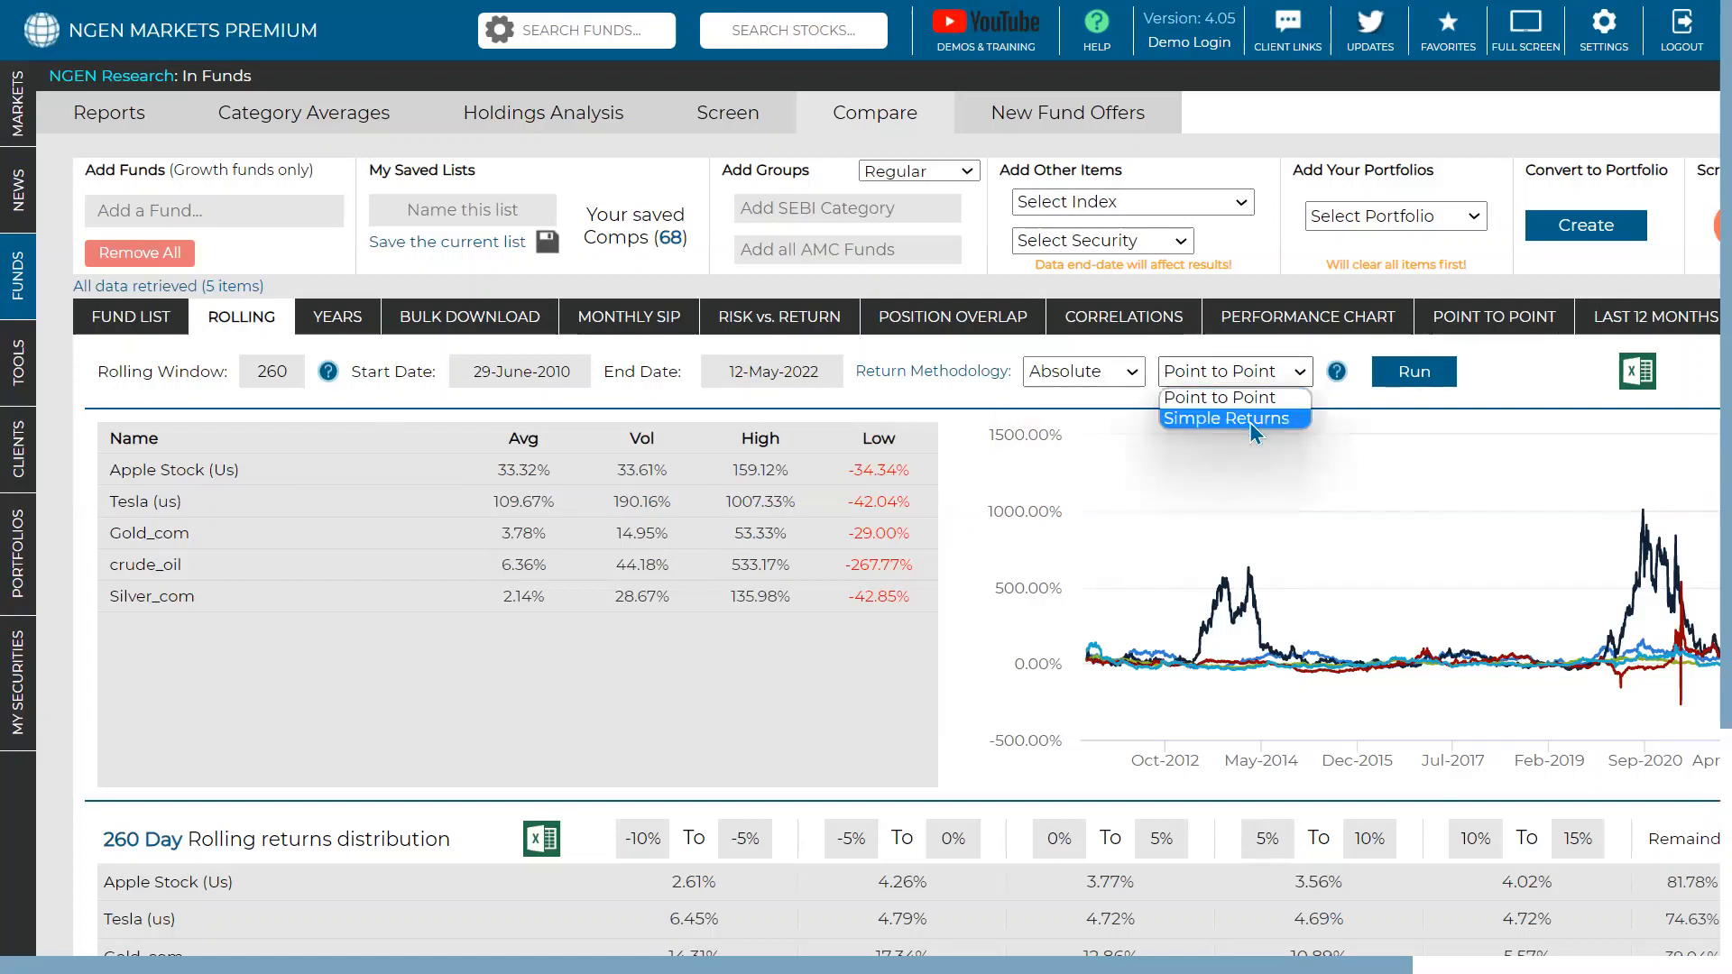
{"action": "left_click", "coordinate": [1249, 420]}
{"action": "left_click", "coordinate": [1409, 388]}
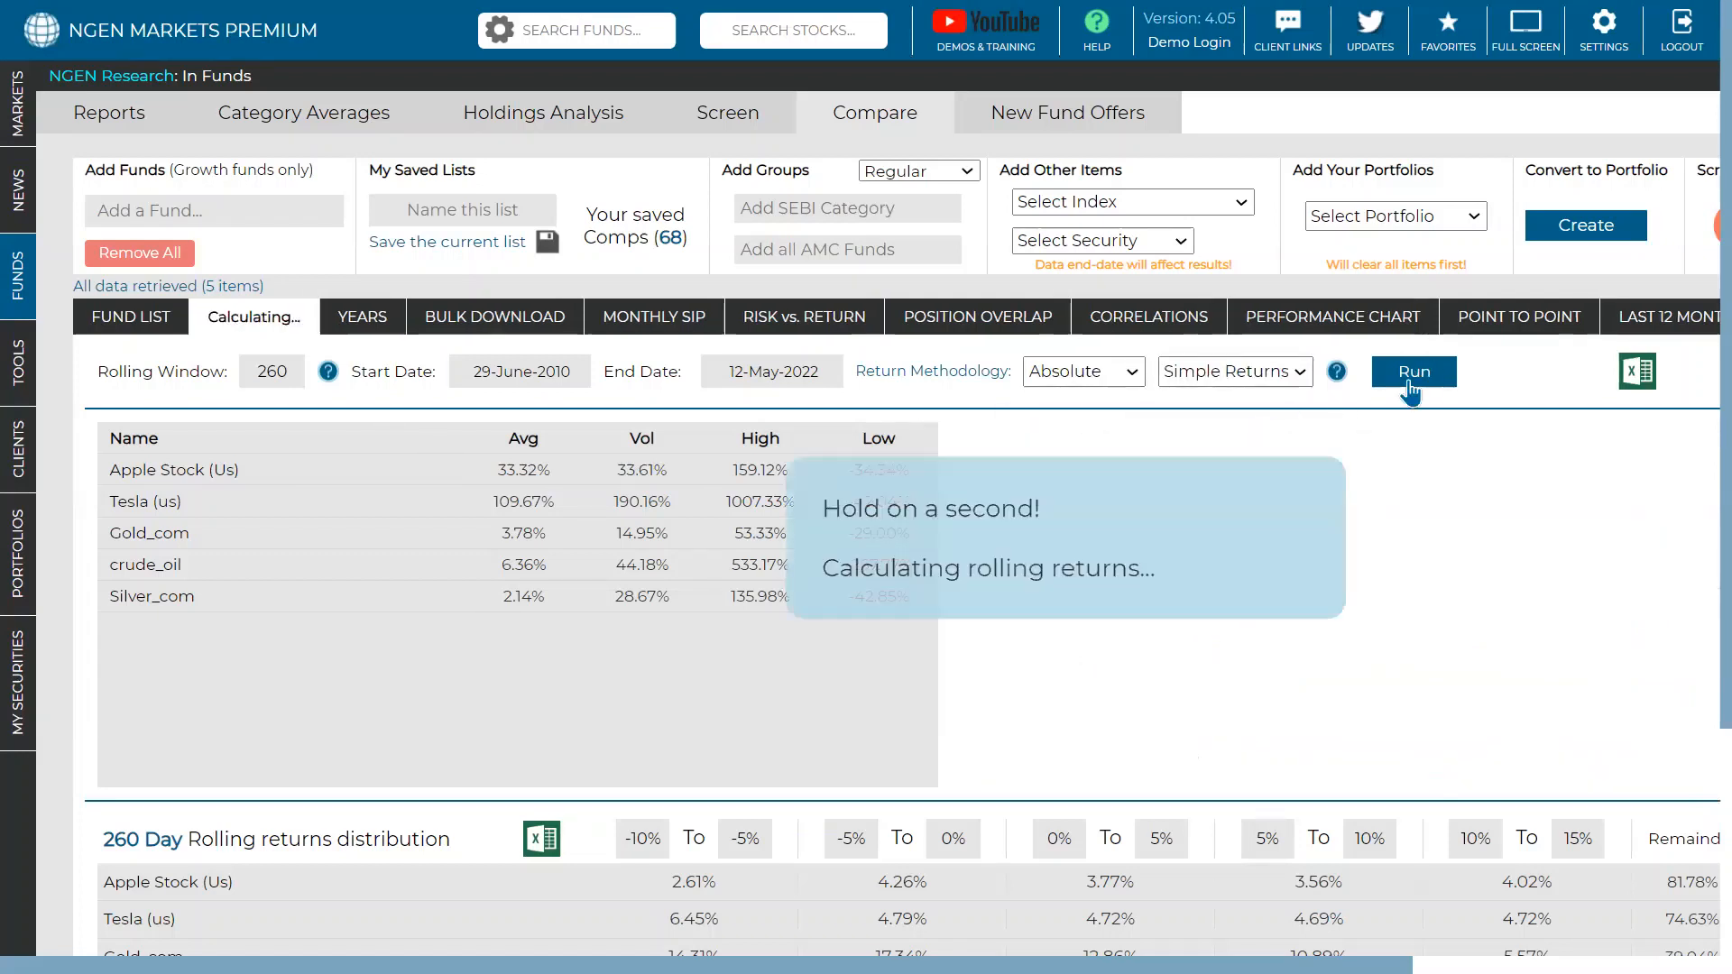
- Rank the securities by average rolling return, highest first
{"action": "left_click", "coordinate": [538, 442]}
{"action": "left_click", "coordinate": [539, 442]}
{"action": "left_click", "coordinate": [539, 442]}
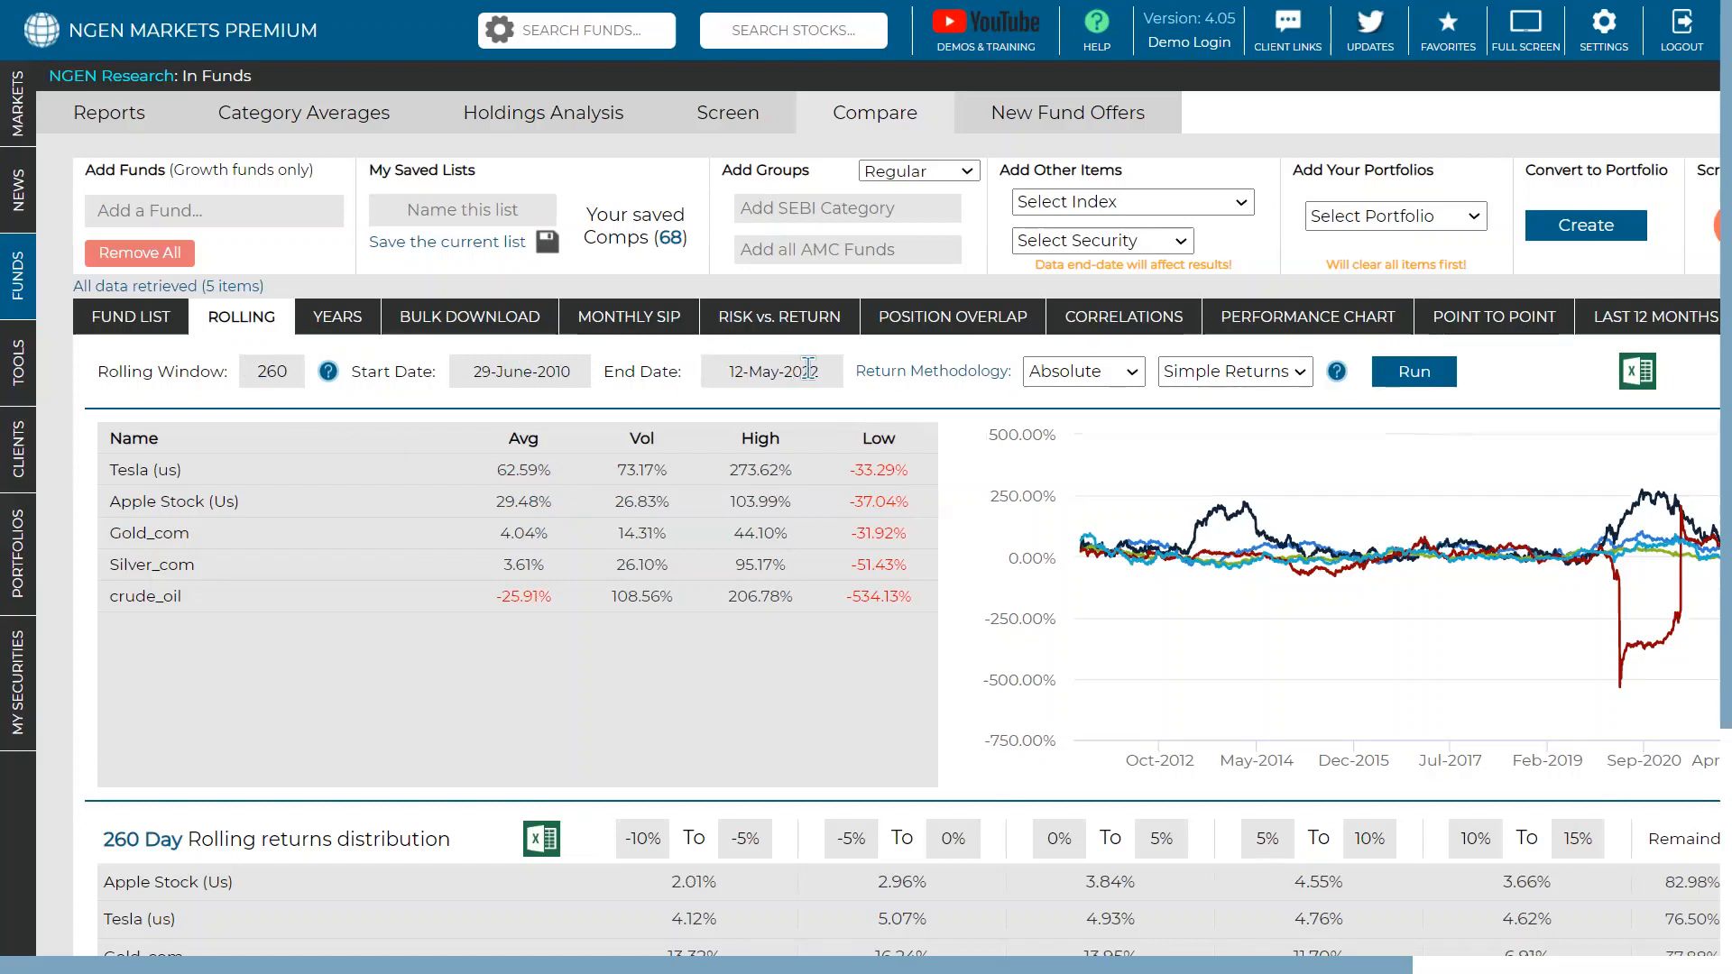
{"action": "mouse_move", "coordinate": [1218, 491]}
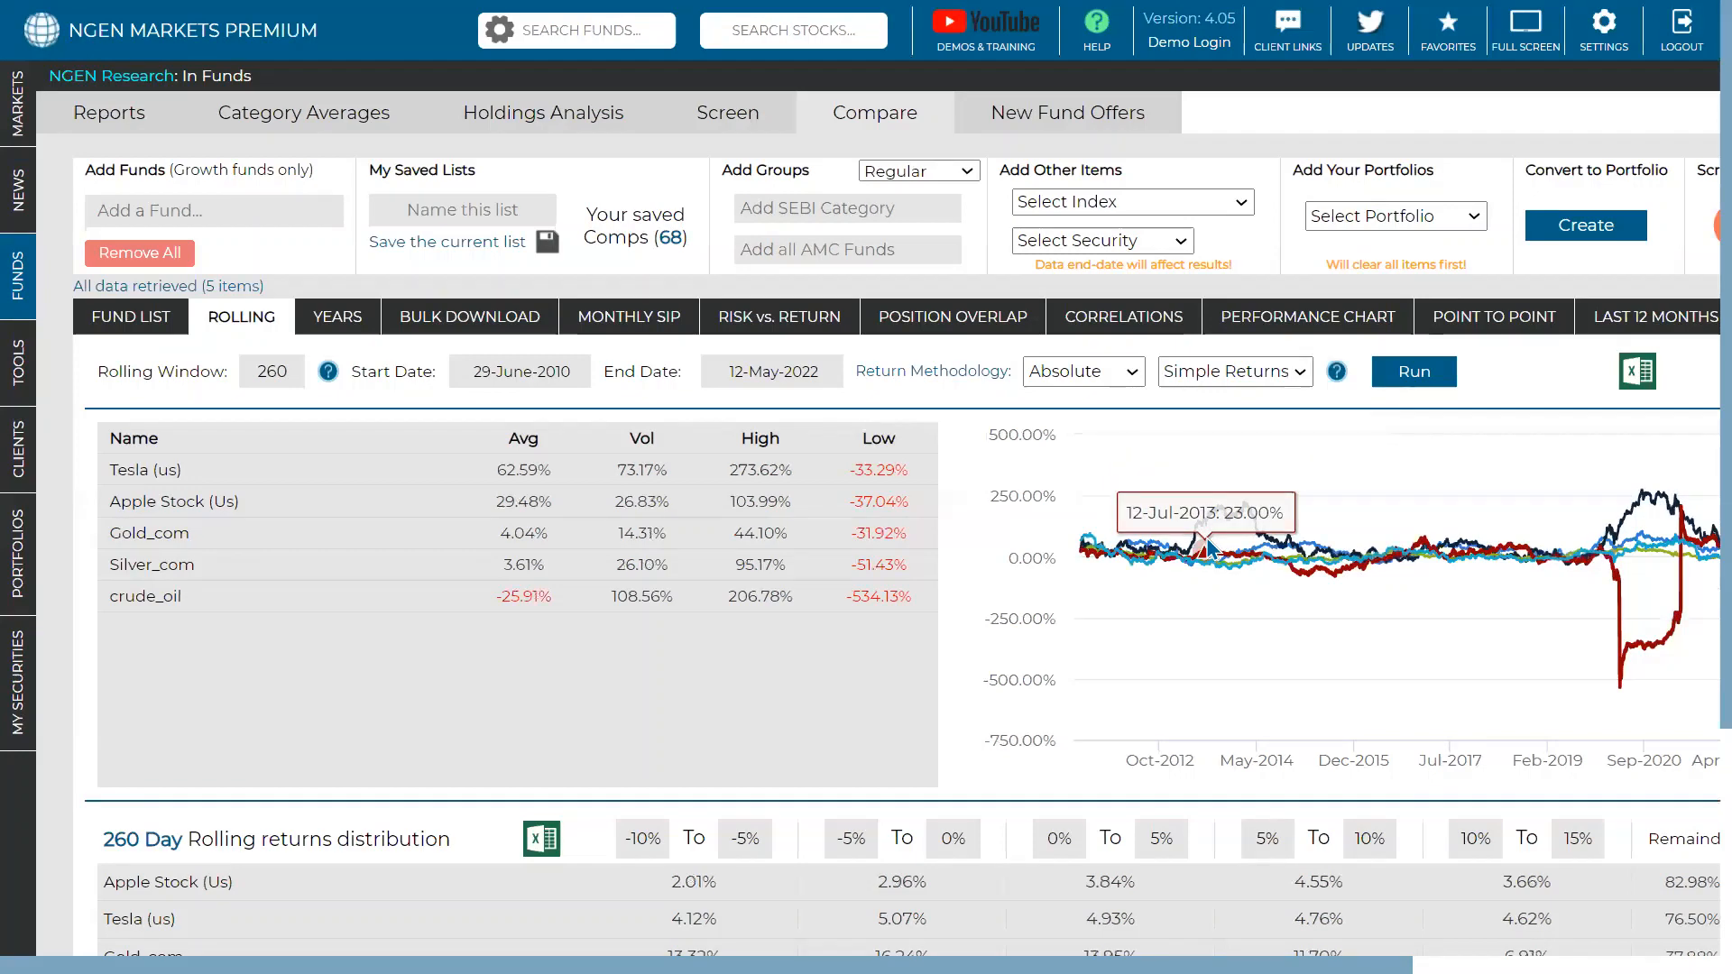
{"action": "scroll", "coordinate": [1208, 546], "scroll_direction": "down", "scroll_amount": 2}
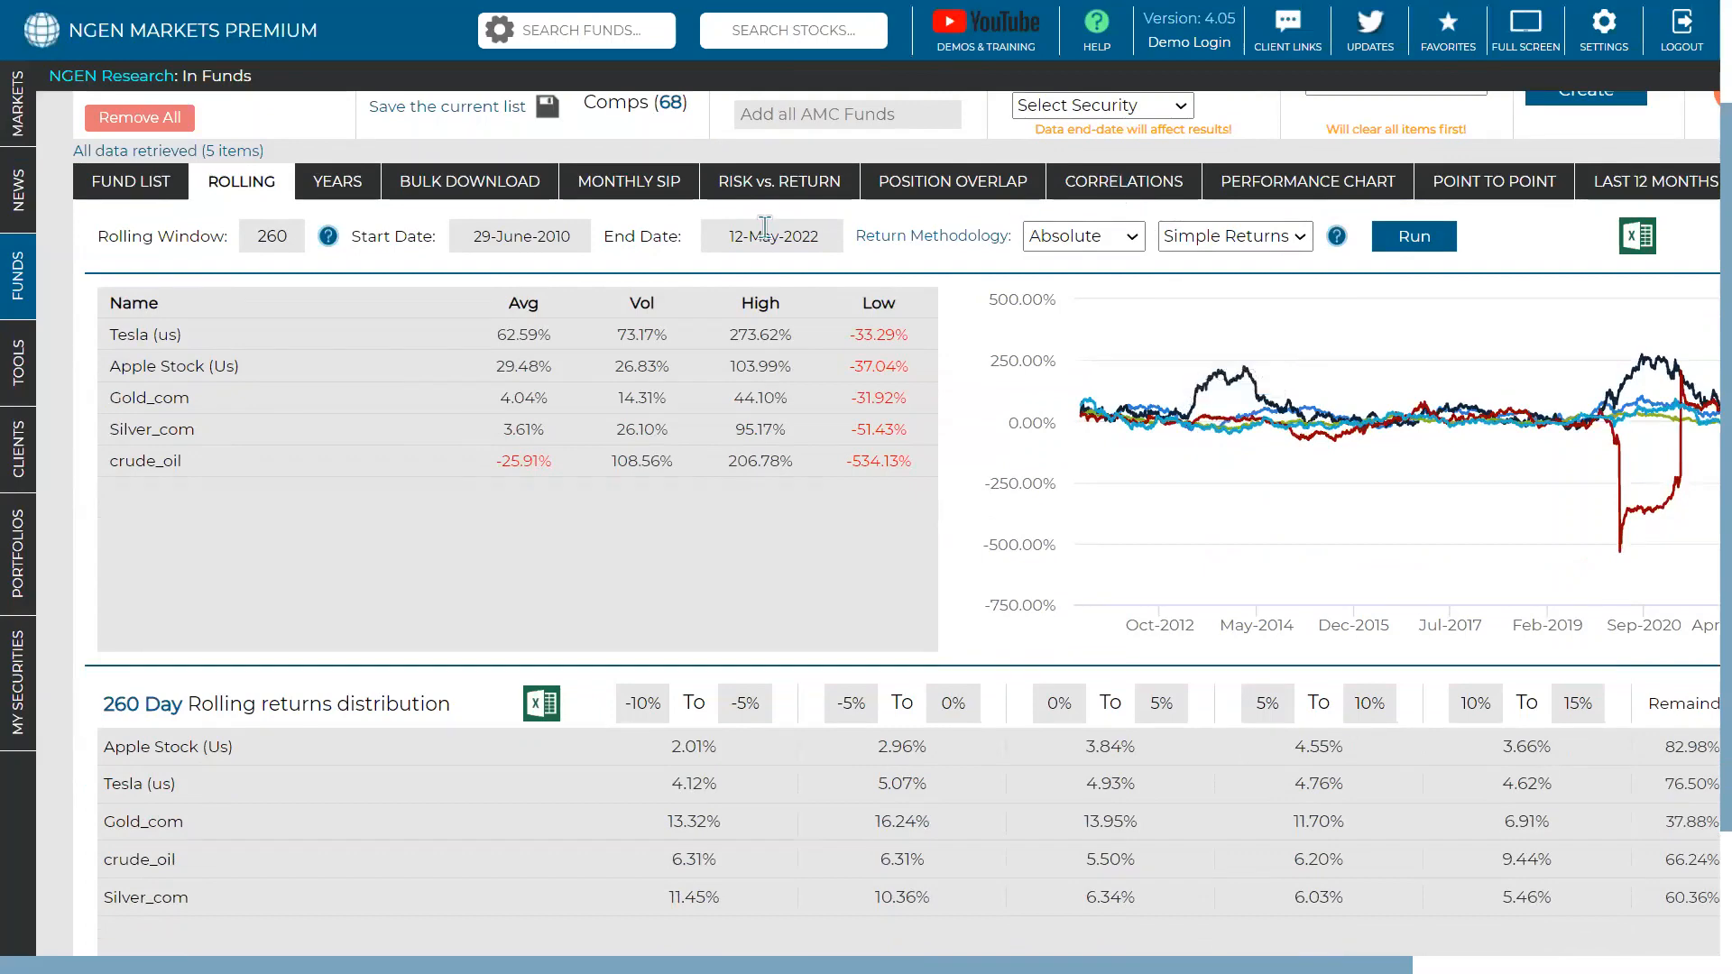
- Show the risk vs. return chart recalculated from 08-June-2016 to 12-May-2022
{"action": "left_click", "coordinate": [781, 181]}
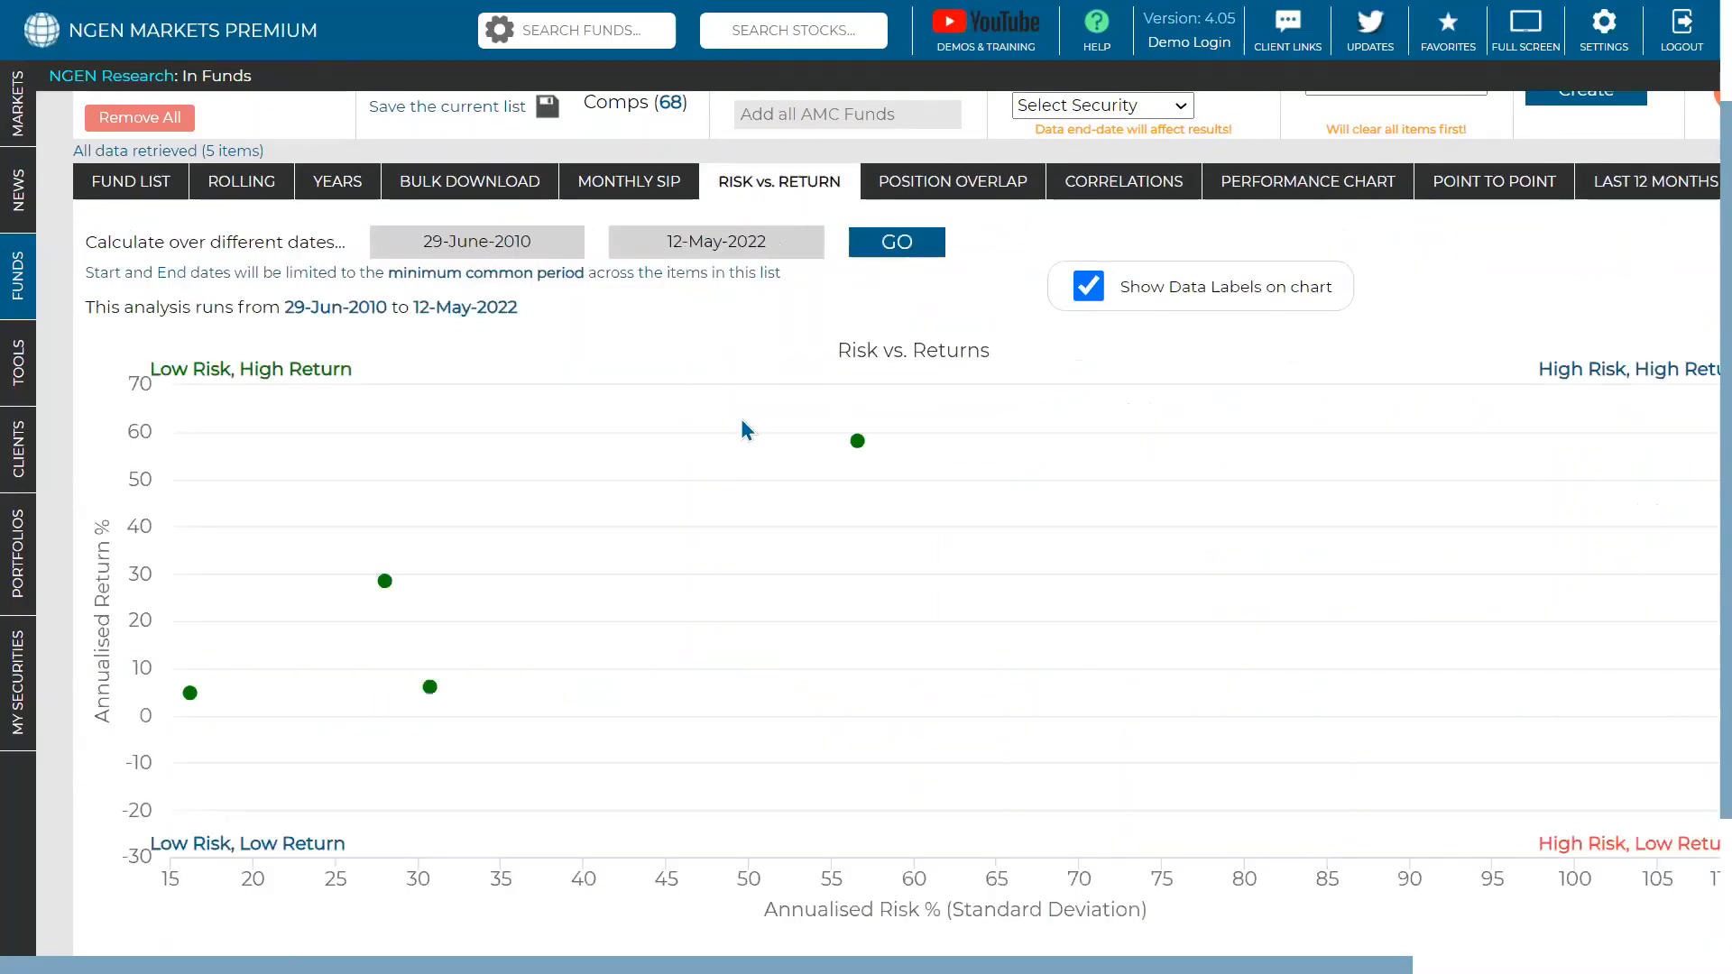
{"action": "mouse_move", "coordinate": [848, 431]}
{"action": "mouse_move", "coordinate": [287, 642]}
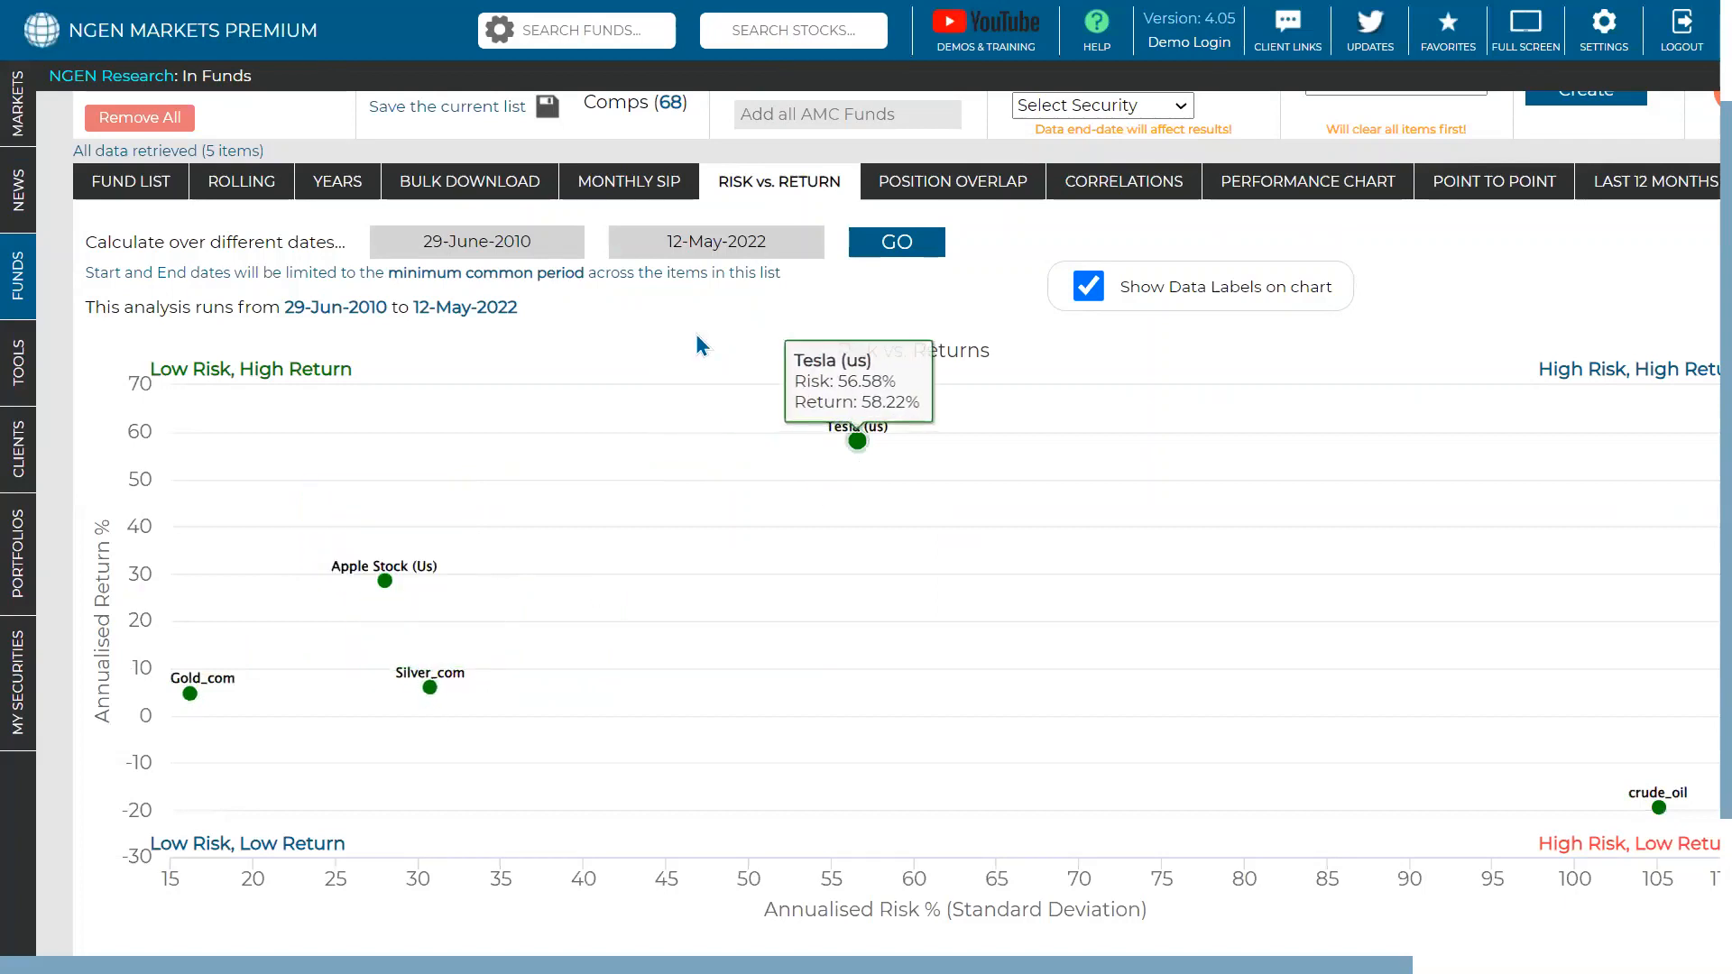
{"action": "left_click", "coordinate": [549, 244]}
{"action": "left_click", "coordinate": [565, 286]}
{"action": "left_click", "coordinate": [547, 462]}
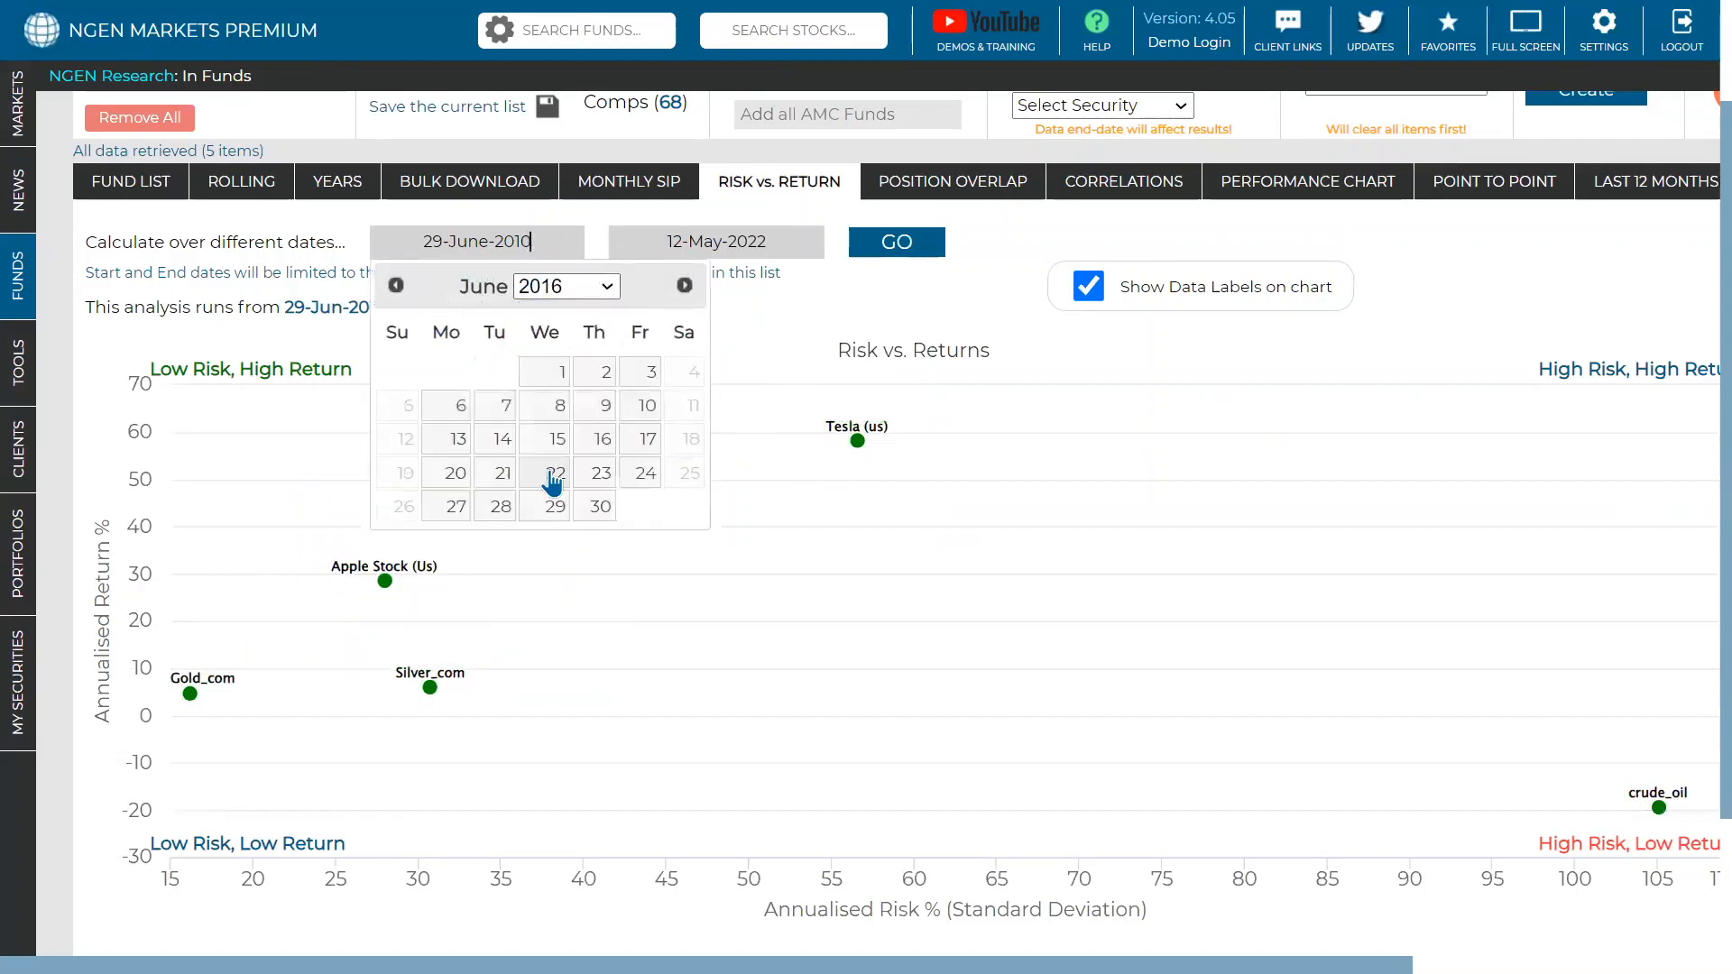
{"action": "left_click", "coordinate": [558, 415]}
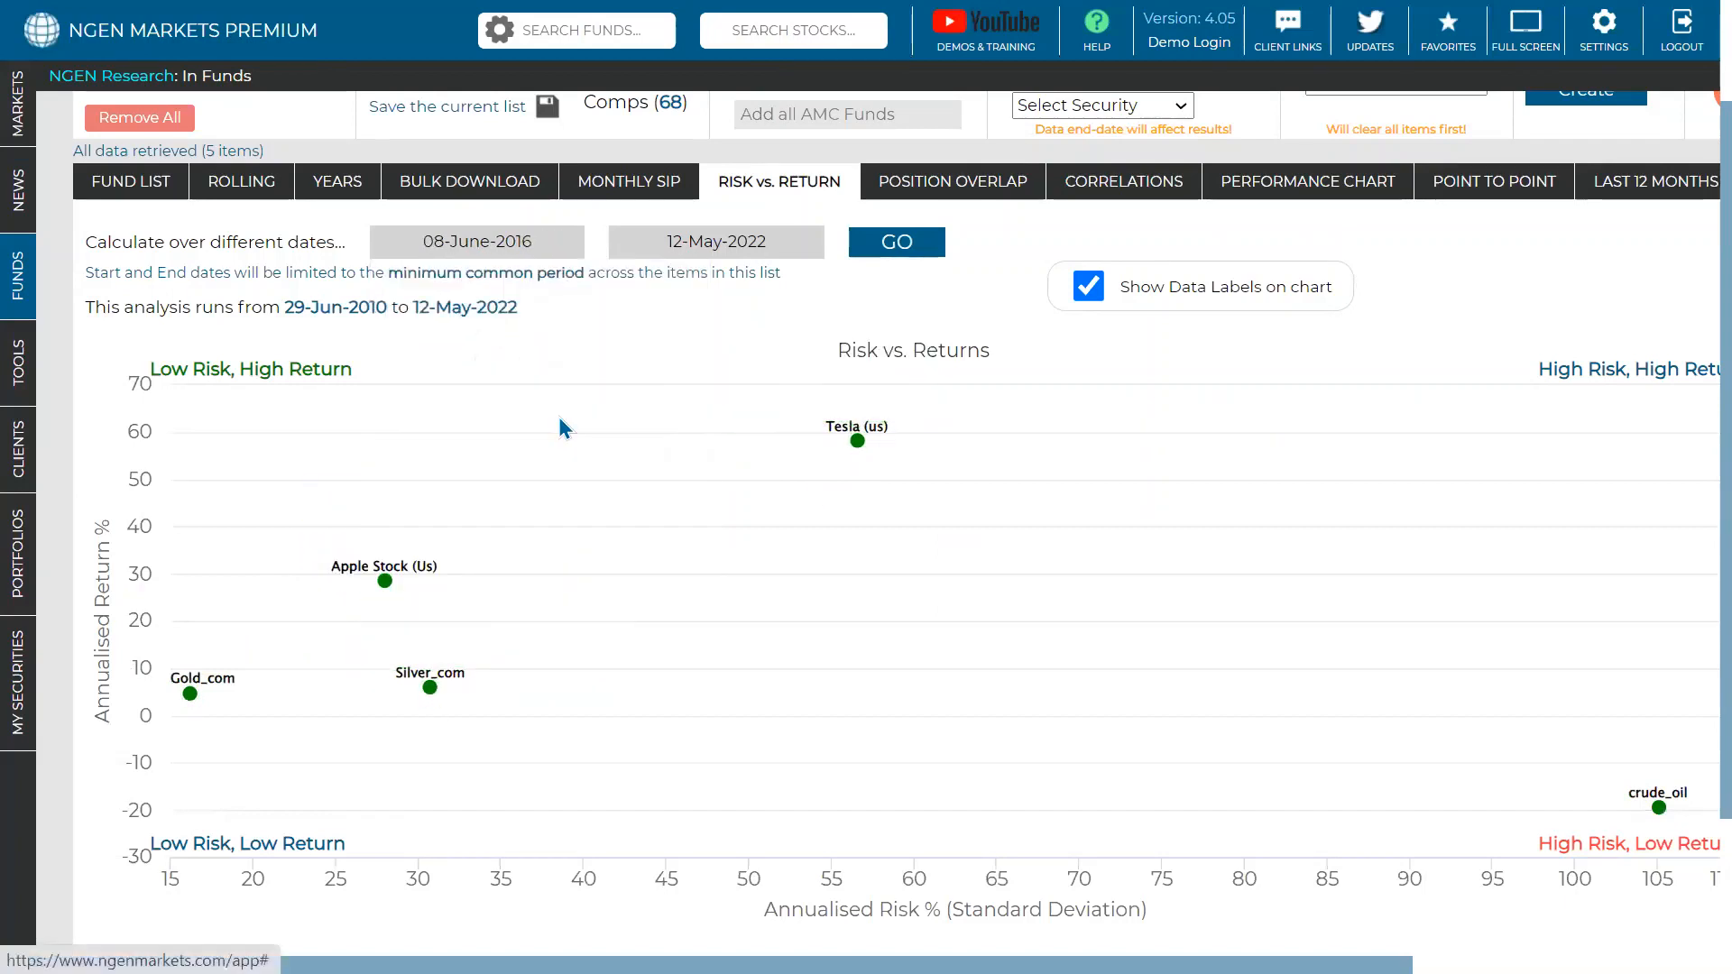
{"action": "left_click", "coordinate": [887, 244]}
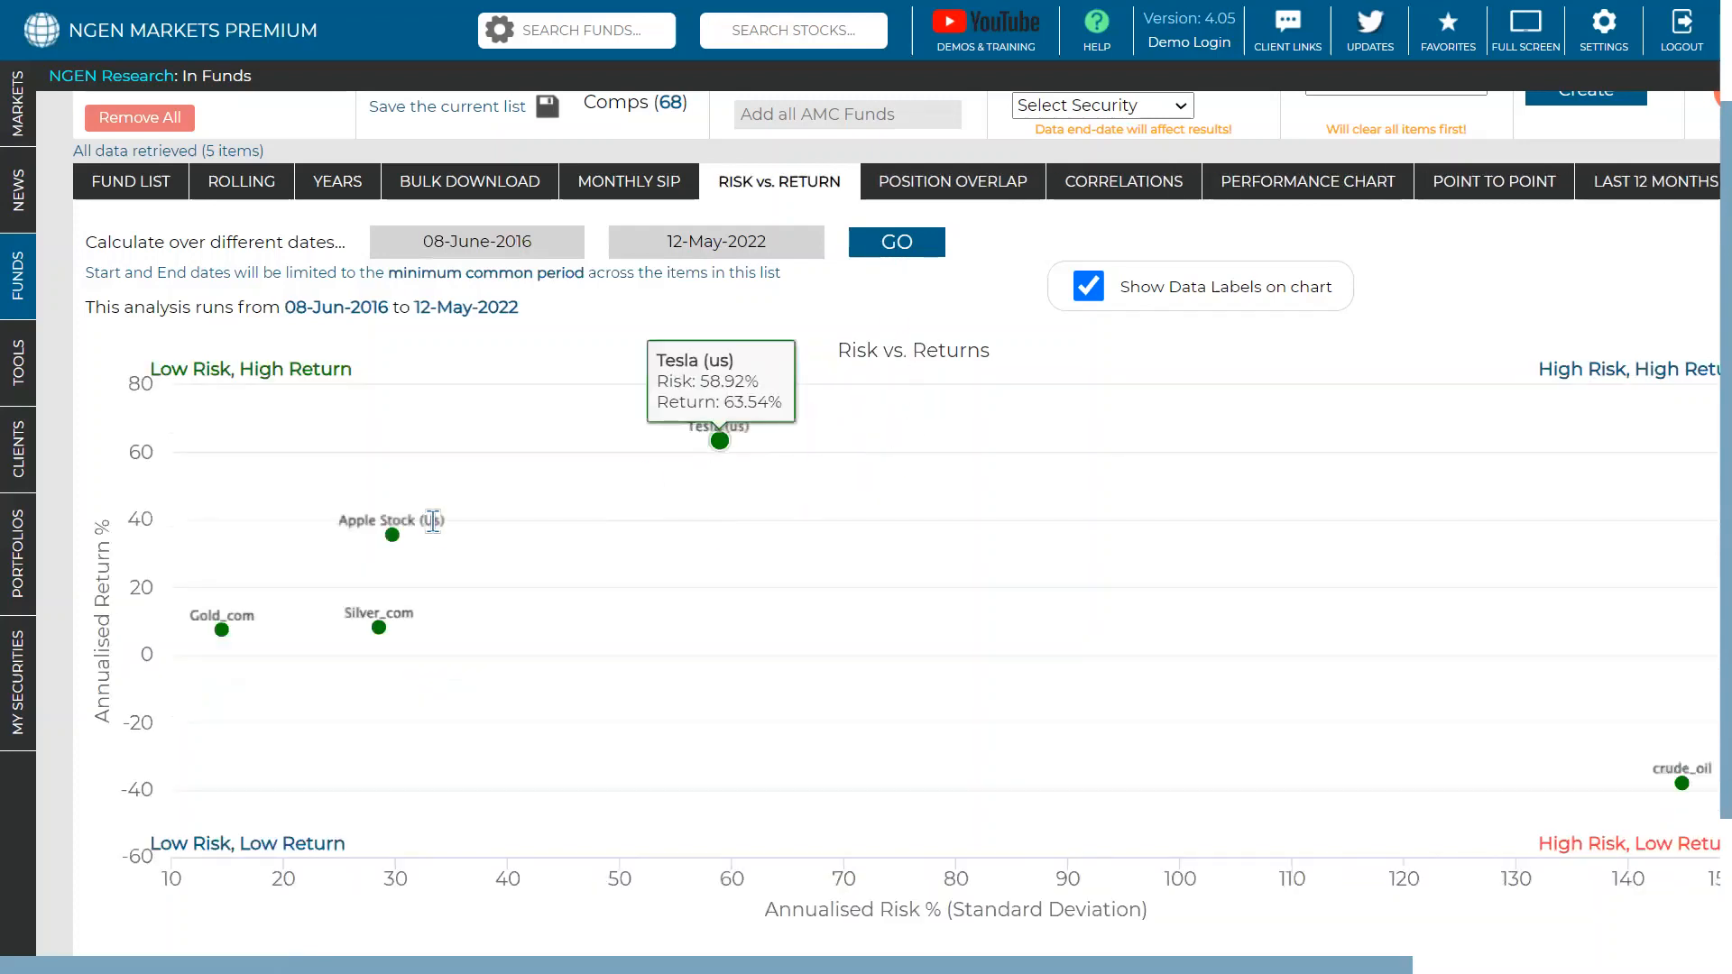
- View the correlation matrix of the five securities
{"action": "mouse_move", "coordinate": [378, 625]}
{"action": "mouse_move", "coordinate": [1658, 706]}
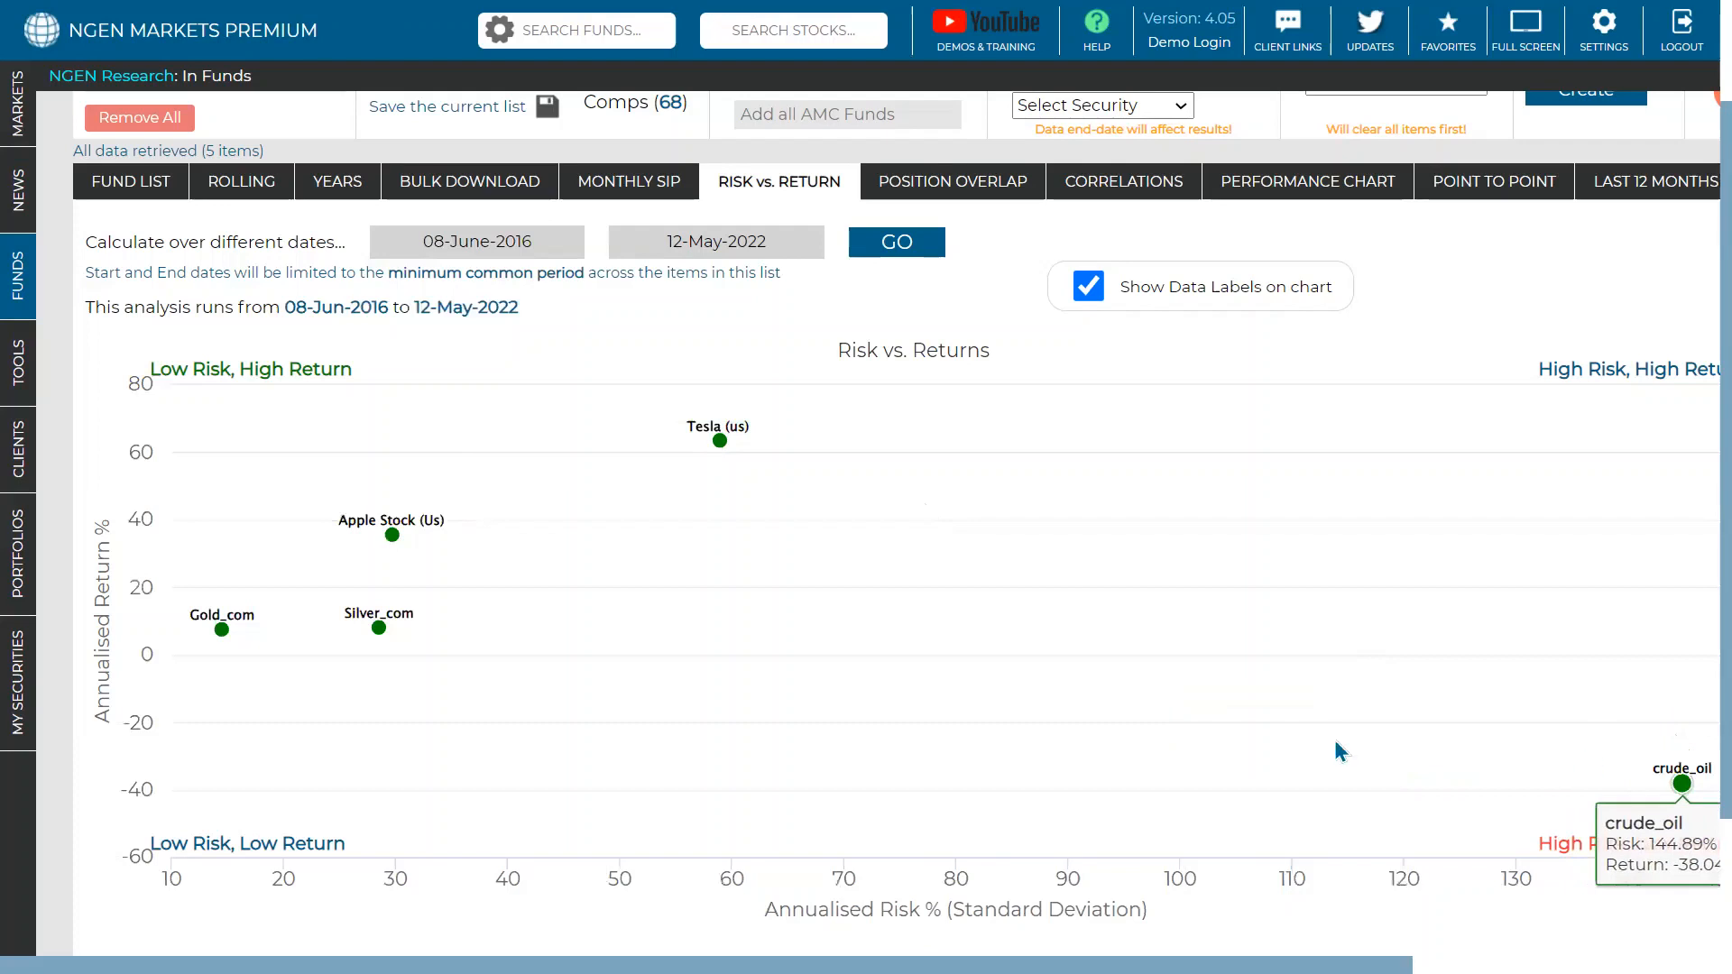
{"action": "mouse_move", "coordinate": [405, 531]}
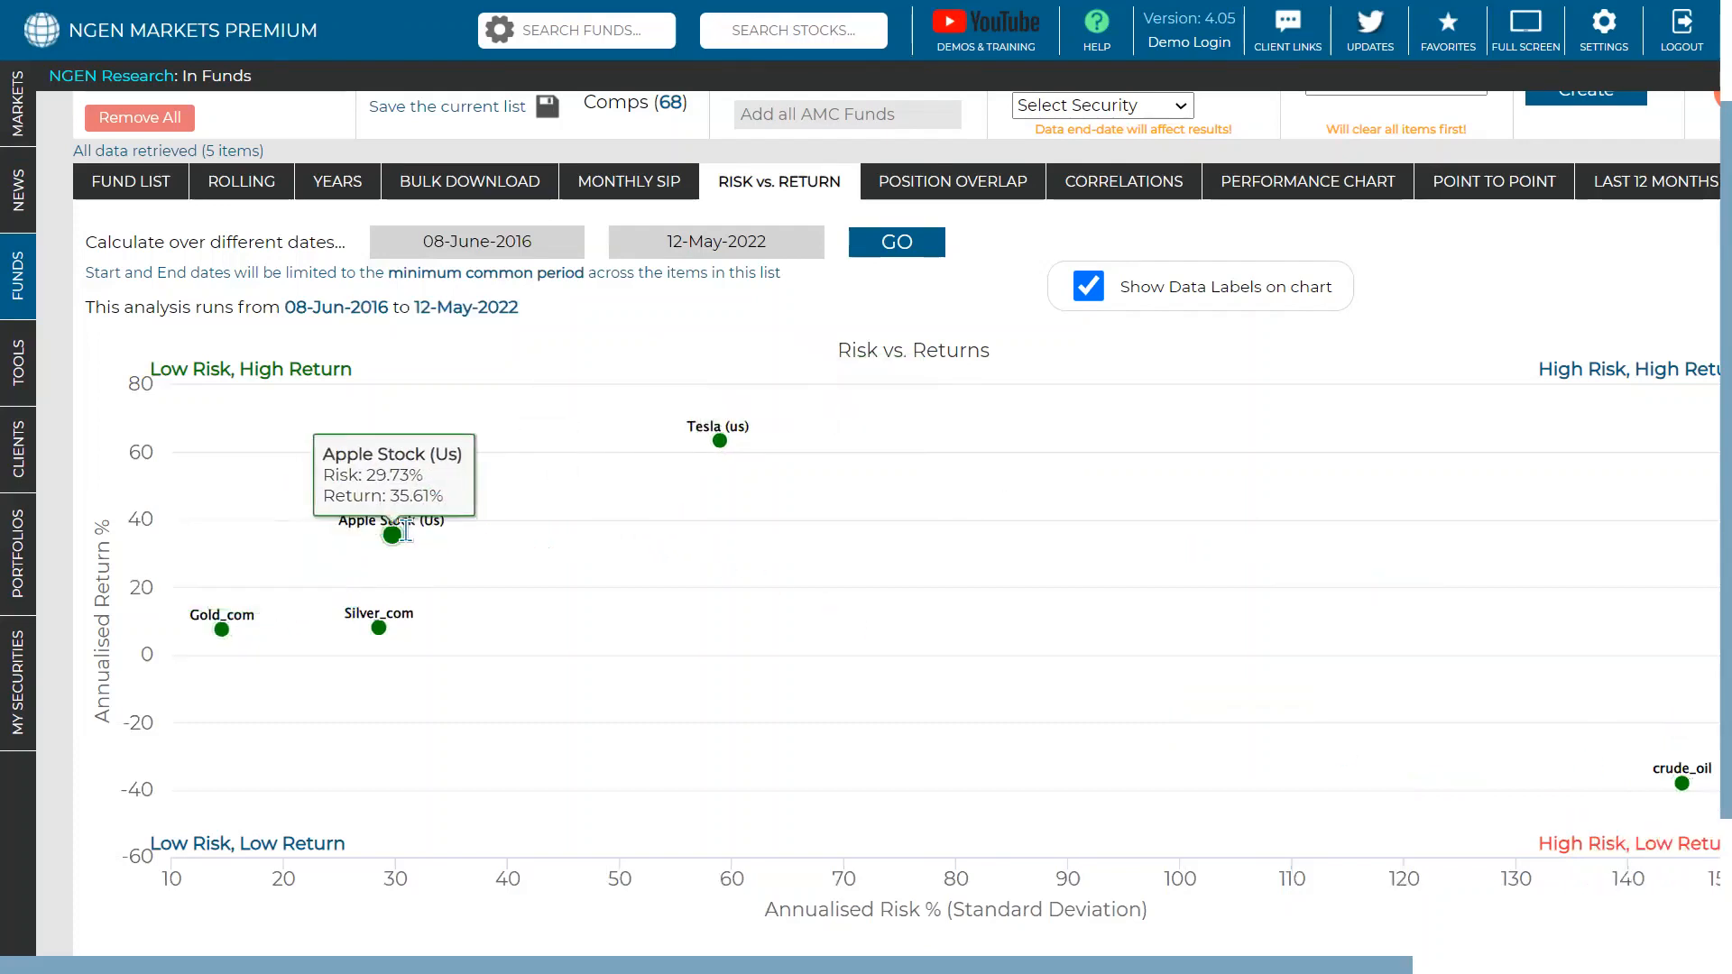
{"action": "left_click", "coordinate": [1139, 191]}
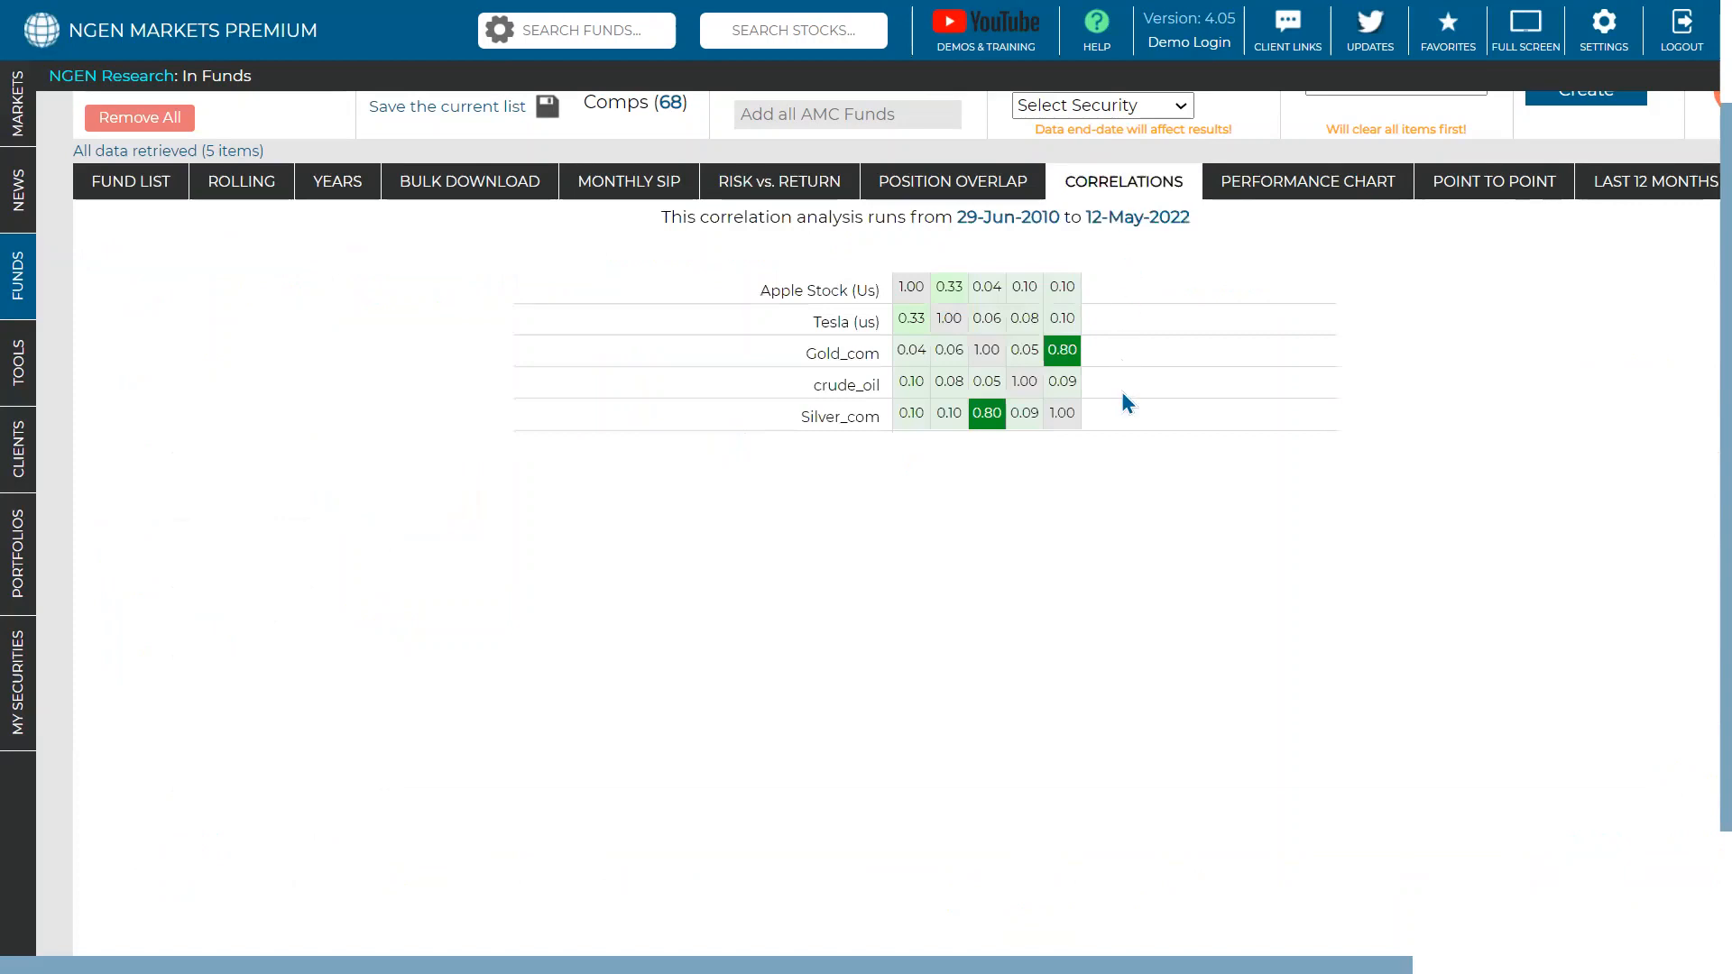
- Review the five-security correlation matrix for 29-Jun-2010 to 12-May-2022, with Apple–Tesla at 0.33
{"action": "mouse_move", "coordinate": [989, 415]}
{"action": "scroll", "coordinate": [1324, 412], "scroll_direction": "up", "scroll_amount": 3}
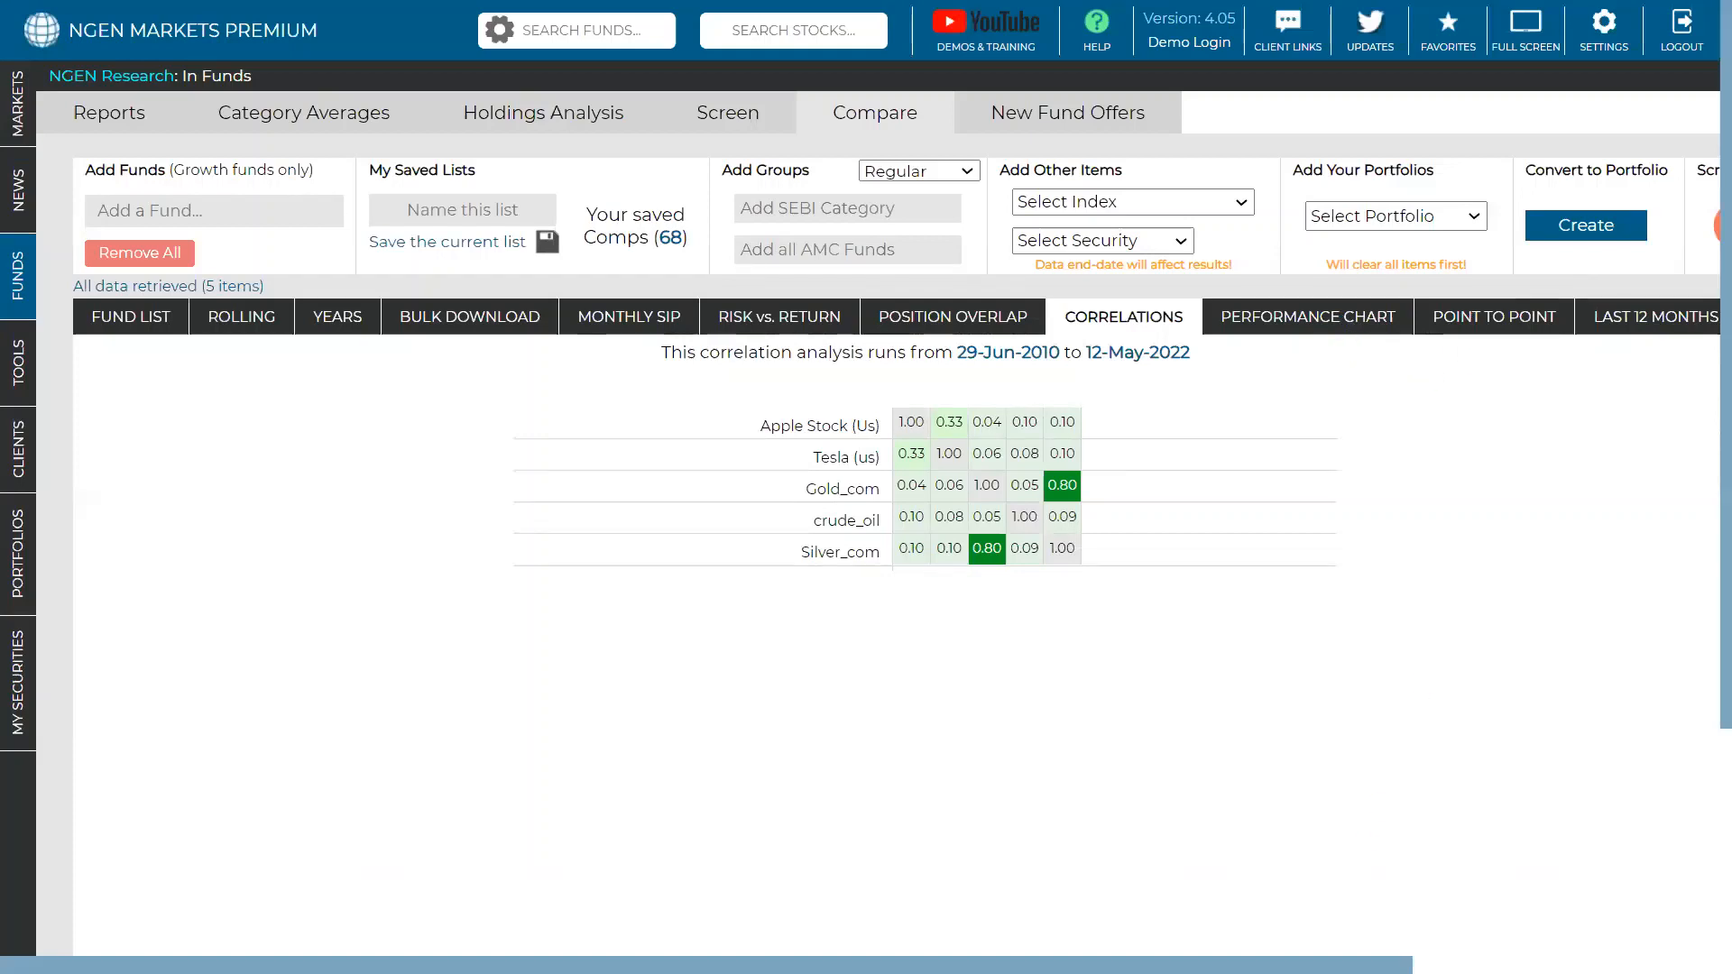
{"action": "scroll", "coordinate": [1116, 793], "scroll_direction": "right", "scroll_amount": 2}
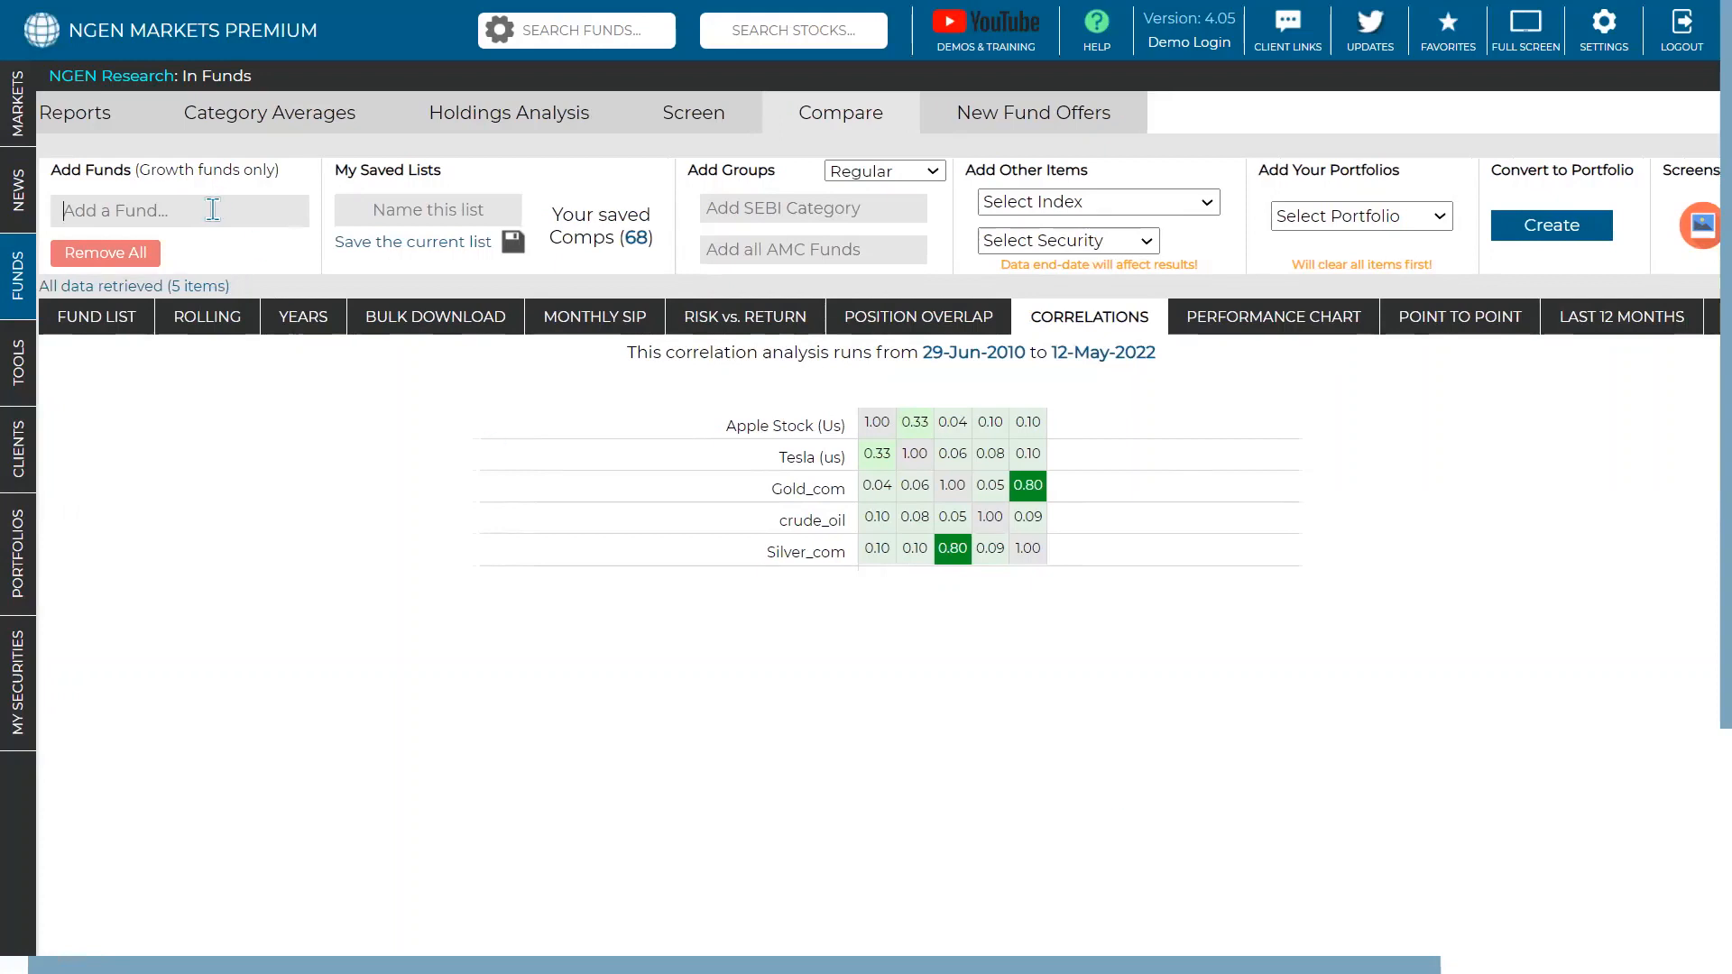
- Search 'axis mid' and add AXIS Midcap Fund (G) as the sixth item in the comparison
{"action": "type", "text": "axis"}
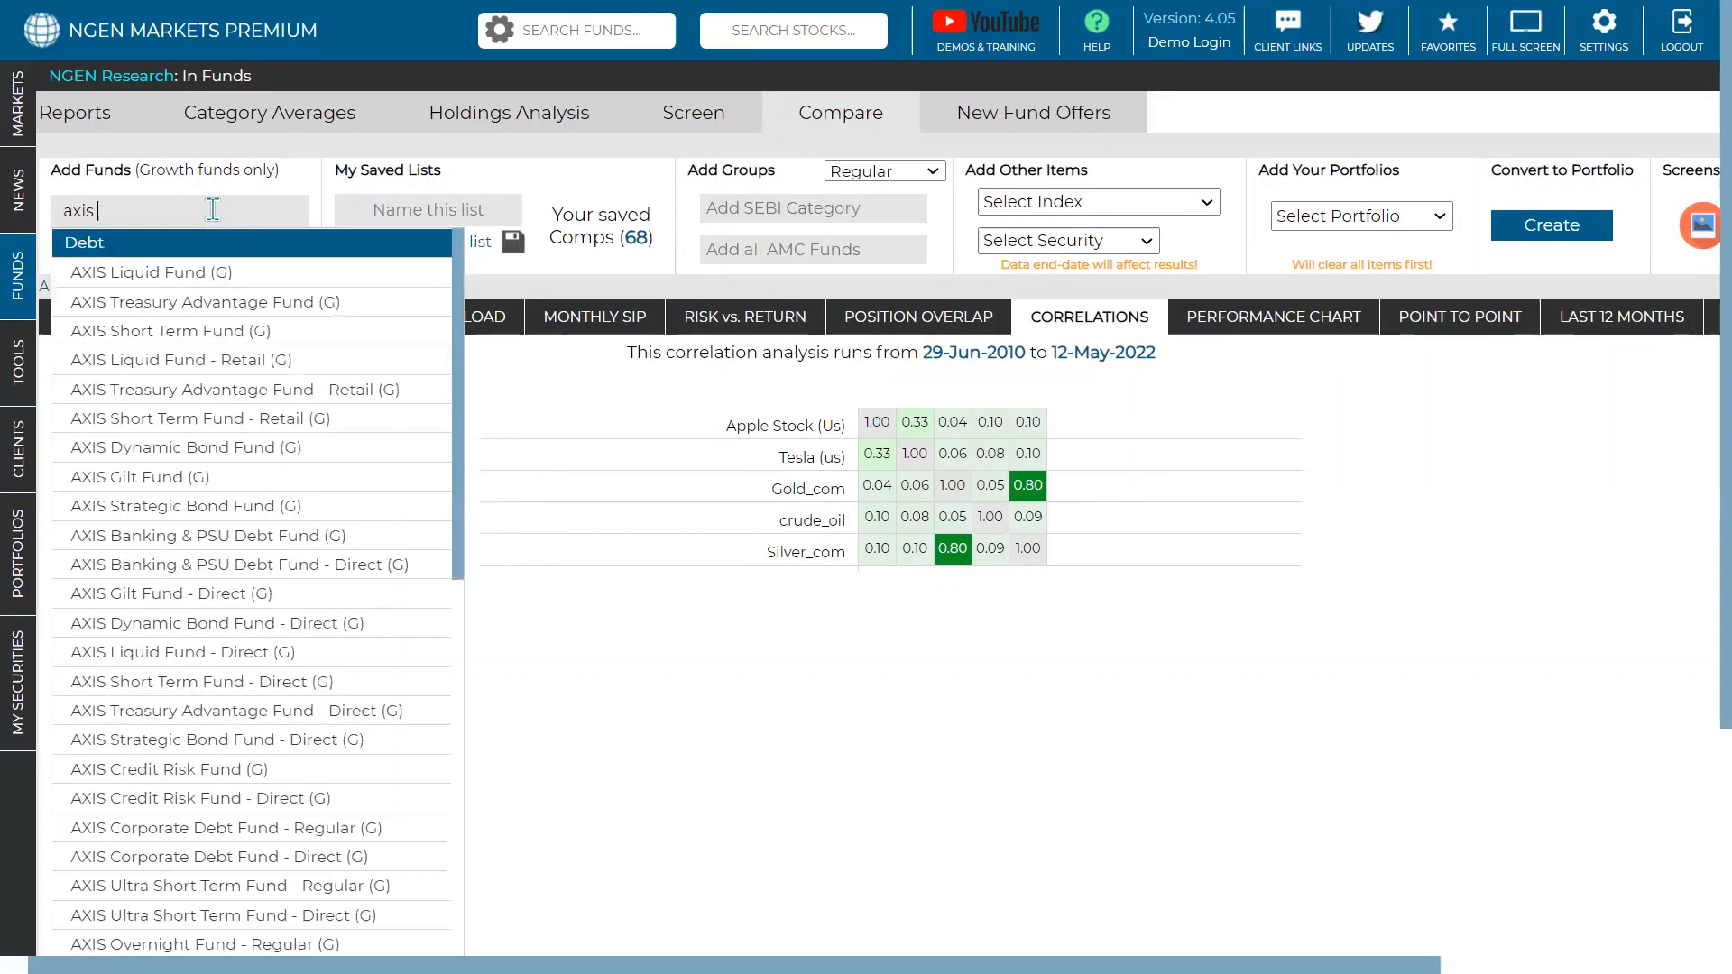
{"action": "type", "text": " mid"}
{"action": "key", "text": "Down"}
{"action": "key", "text": "Down"}
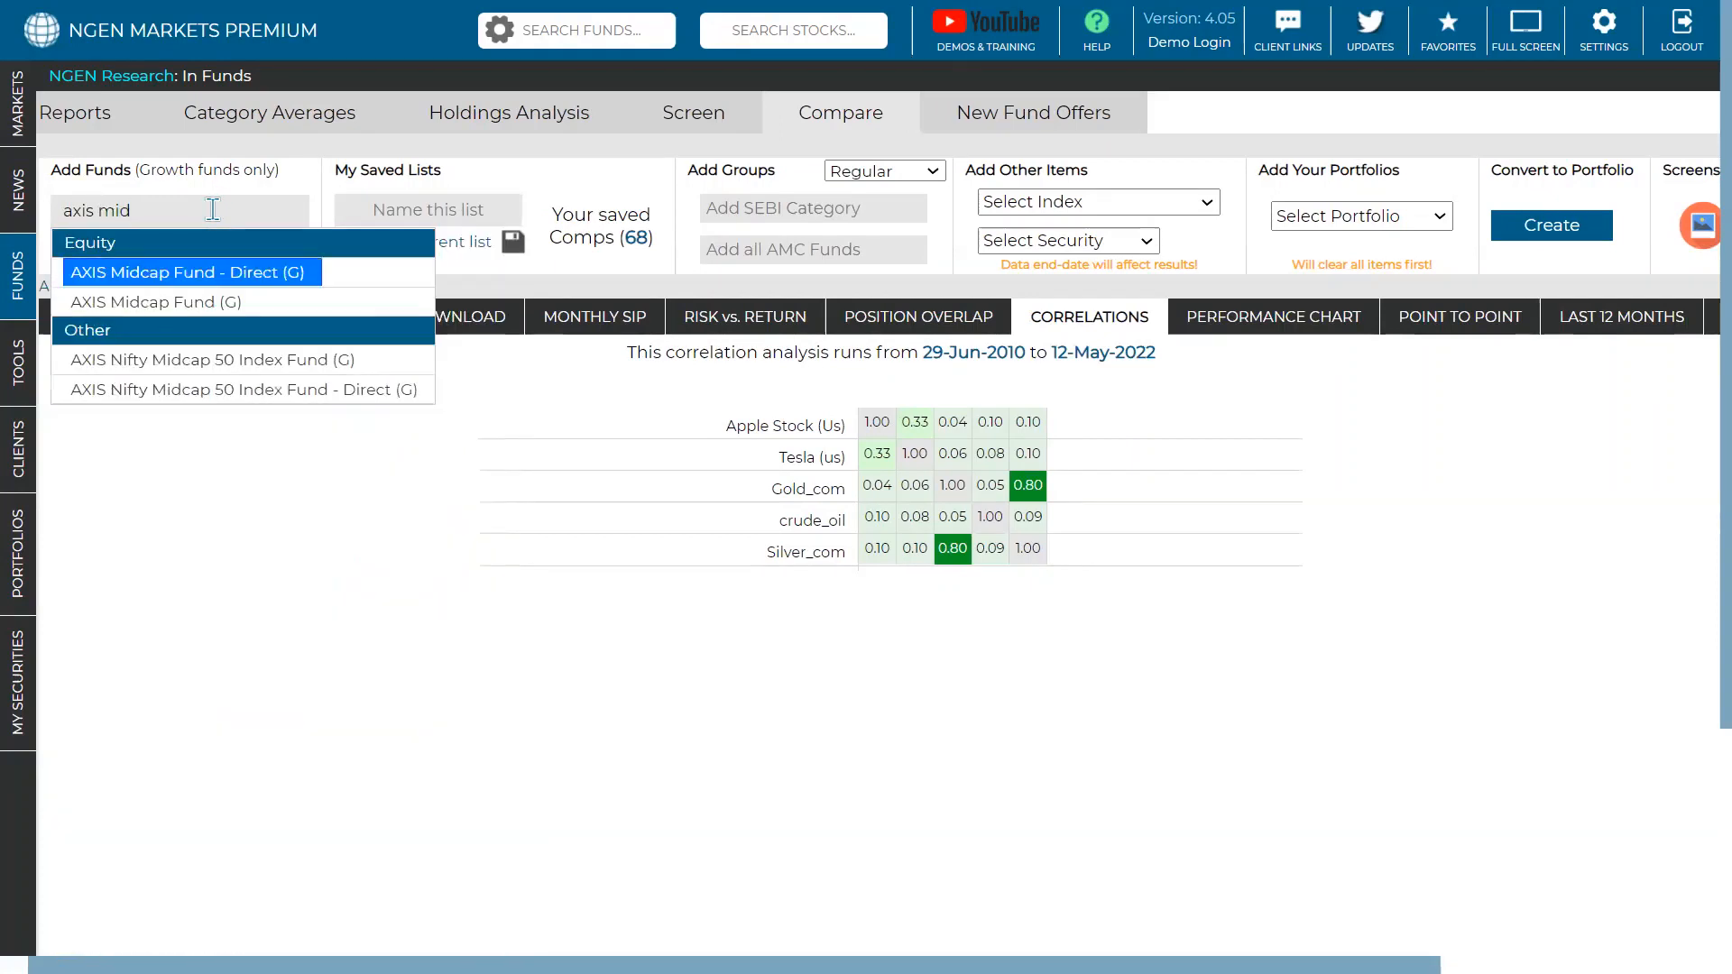
{"action": "key", "text": "Return"}
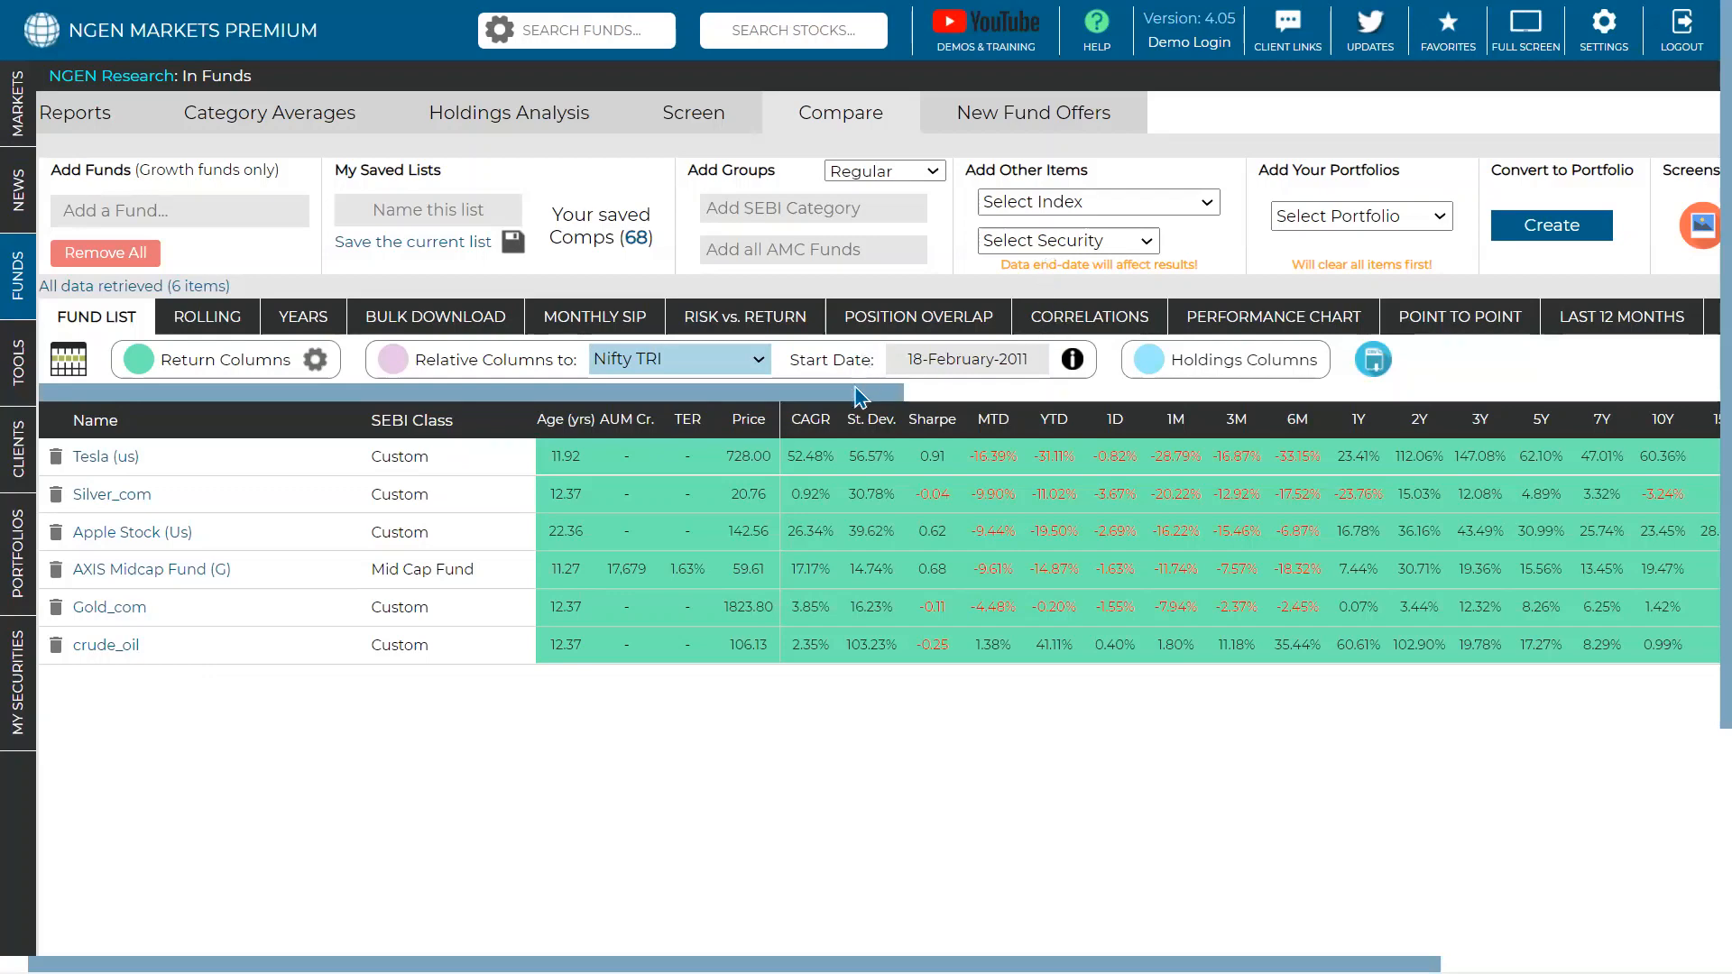
{"action": "left_click_drag", "start_coordinate": [858, 389], "coordinate": [1247, 345]}
- Show point-to-point returns sorted lowest first by the 01-January-2019 to 29-March-2019 period
{"action": "left_click", "coordinate": [1430, 323]}
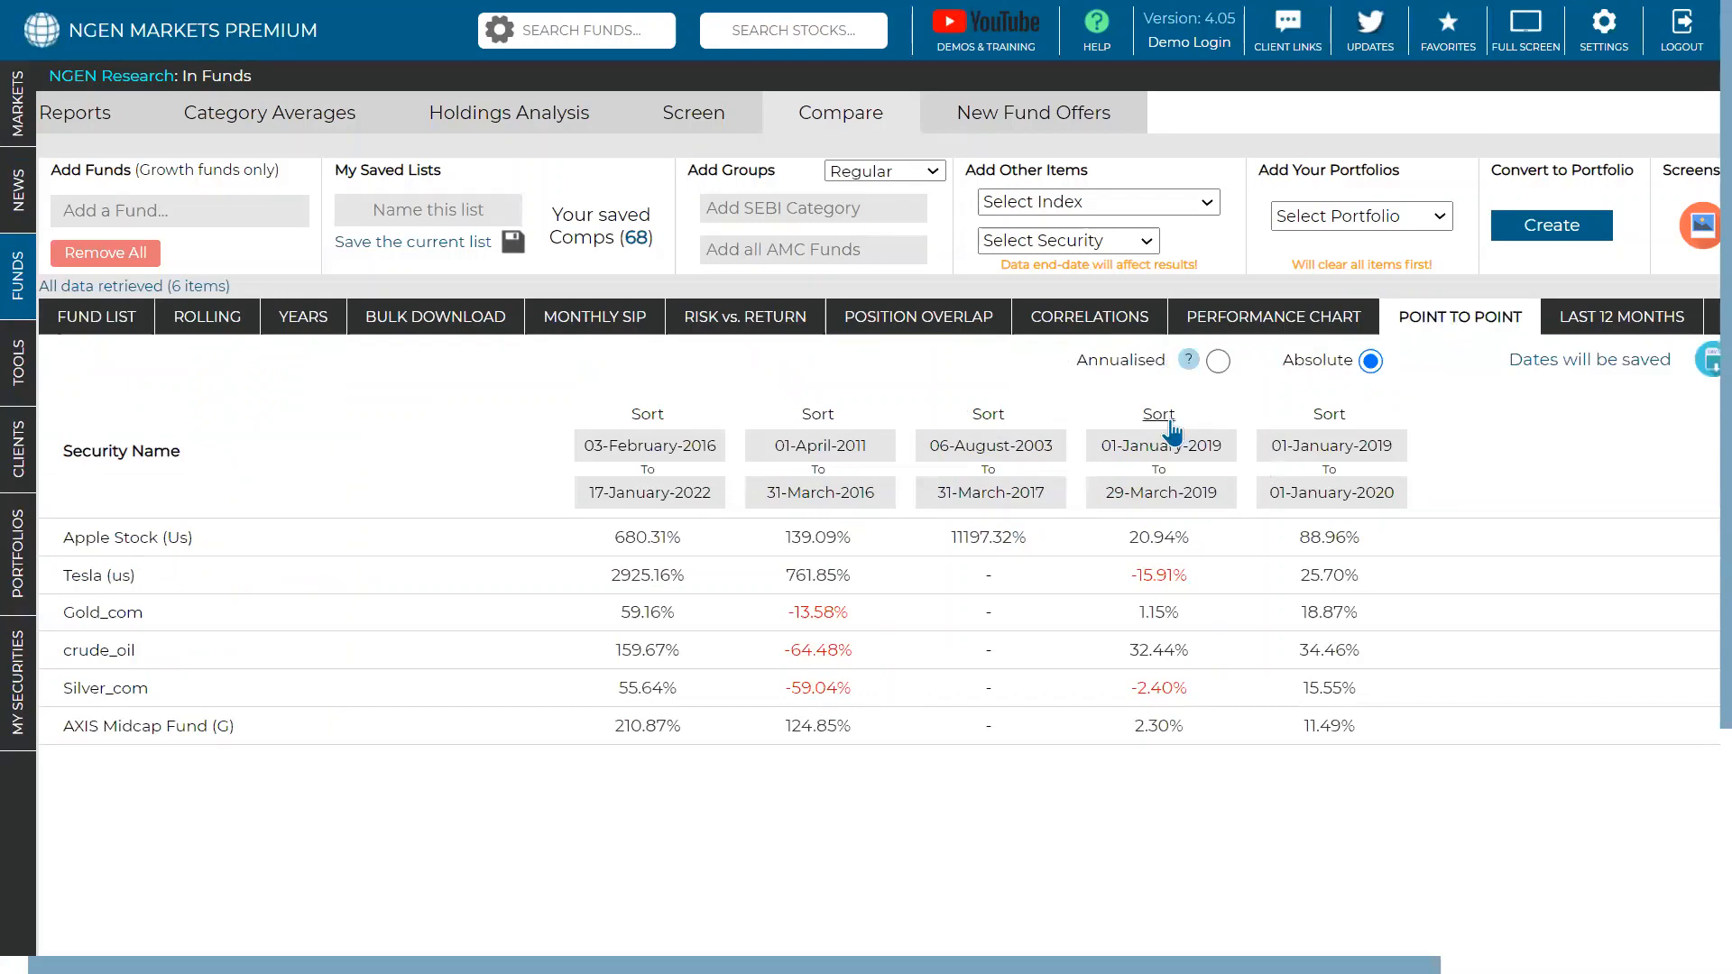
{"action": "left_click", "coordinate": [1140, 445]}
{"action": "left_click", "coordinate": [1270, 492]}
{"action": "left_click", "coordinate": [1270, 492]}
{"action": "left_click", "coordinate": [1242, 415]}
{"action": "left_click", "coordinate": [1159, 414]}
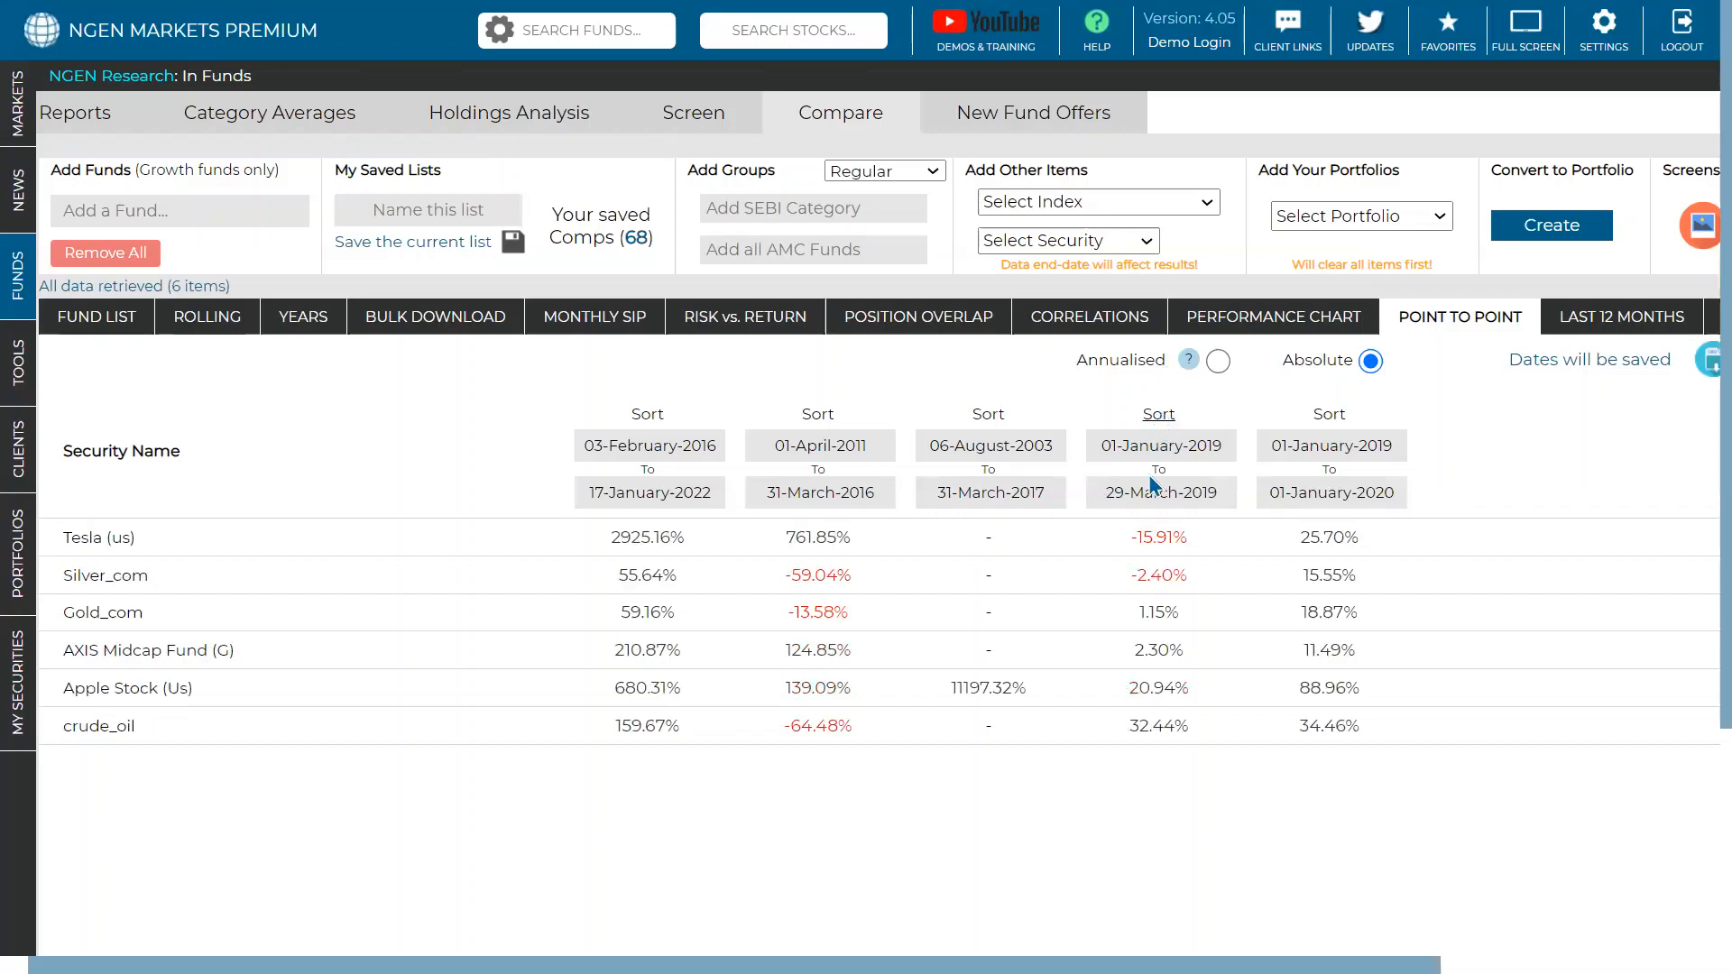
- Highlight crude_oil's 32.44% and Tesla's -15.91% returns for the Jan–Mar 2019 period
{"action": "double_click", "coordinate": [1176, 728]}
{"action": "triple_click", "coordinate": [1152, 538]}
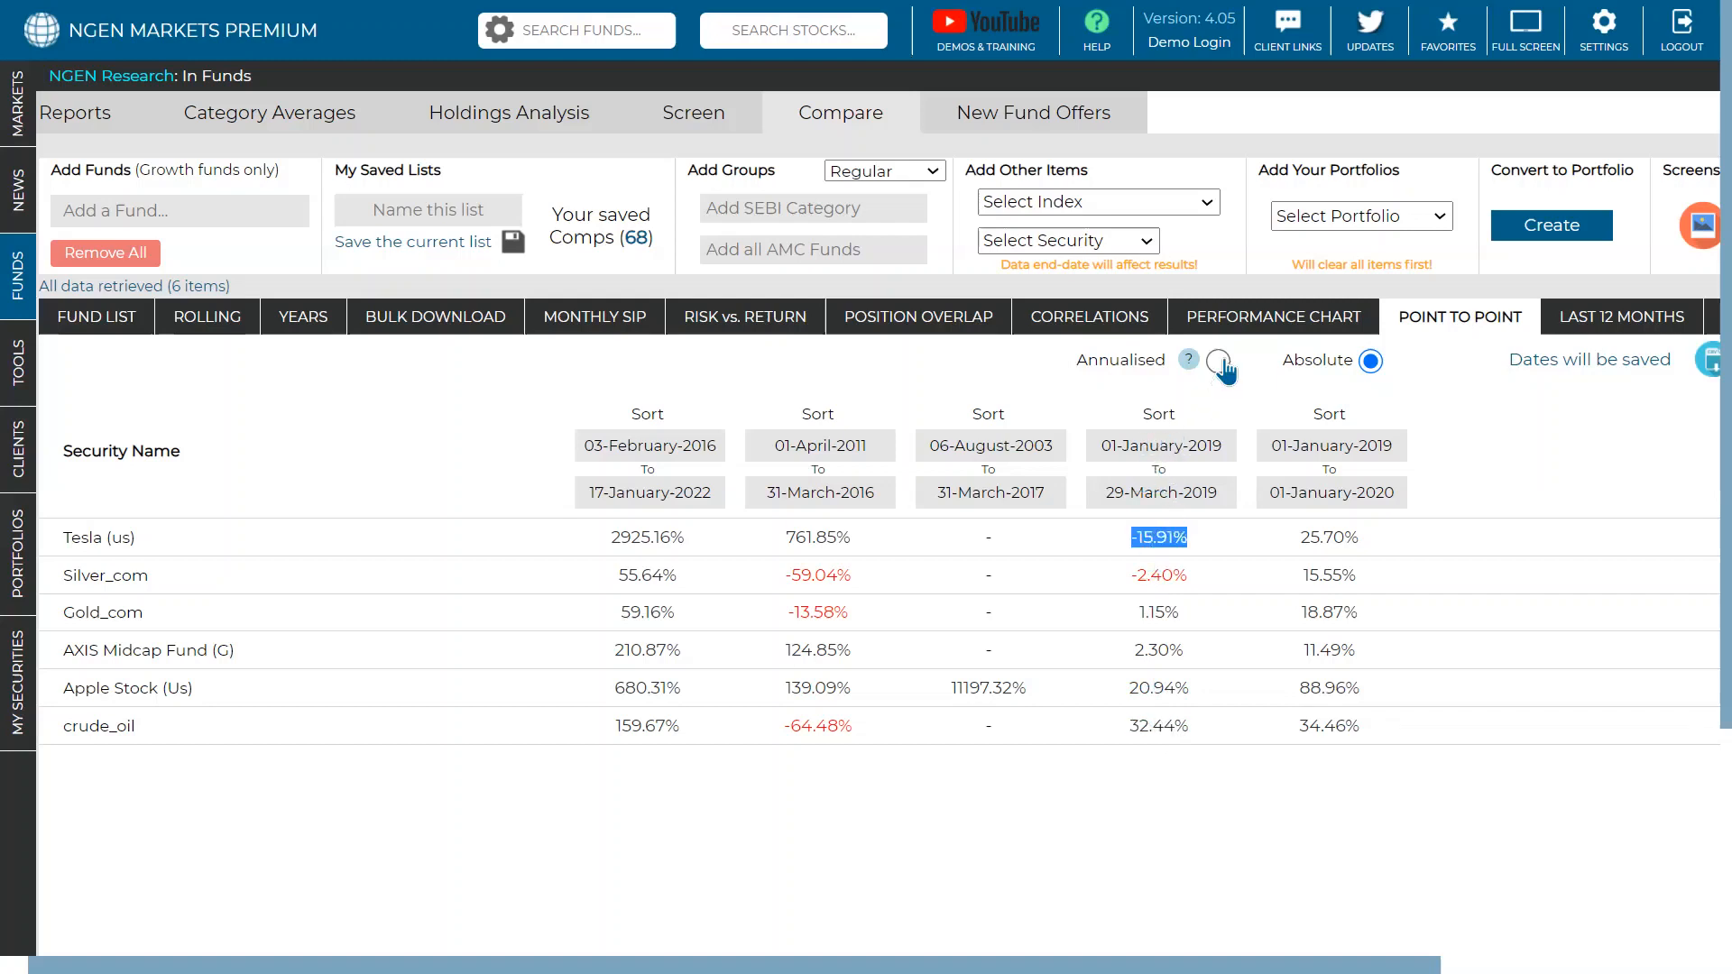
{"action": "left_click", "coordinate": [1150, 491]}
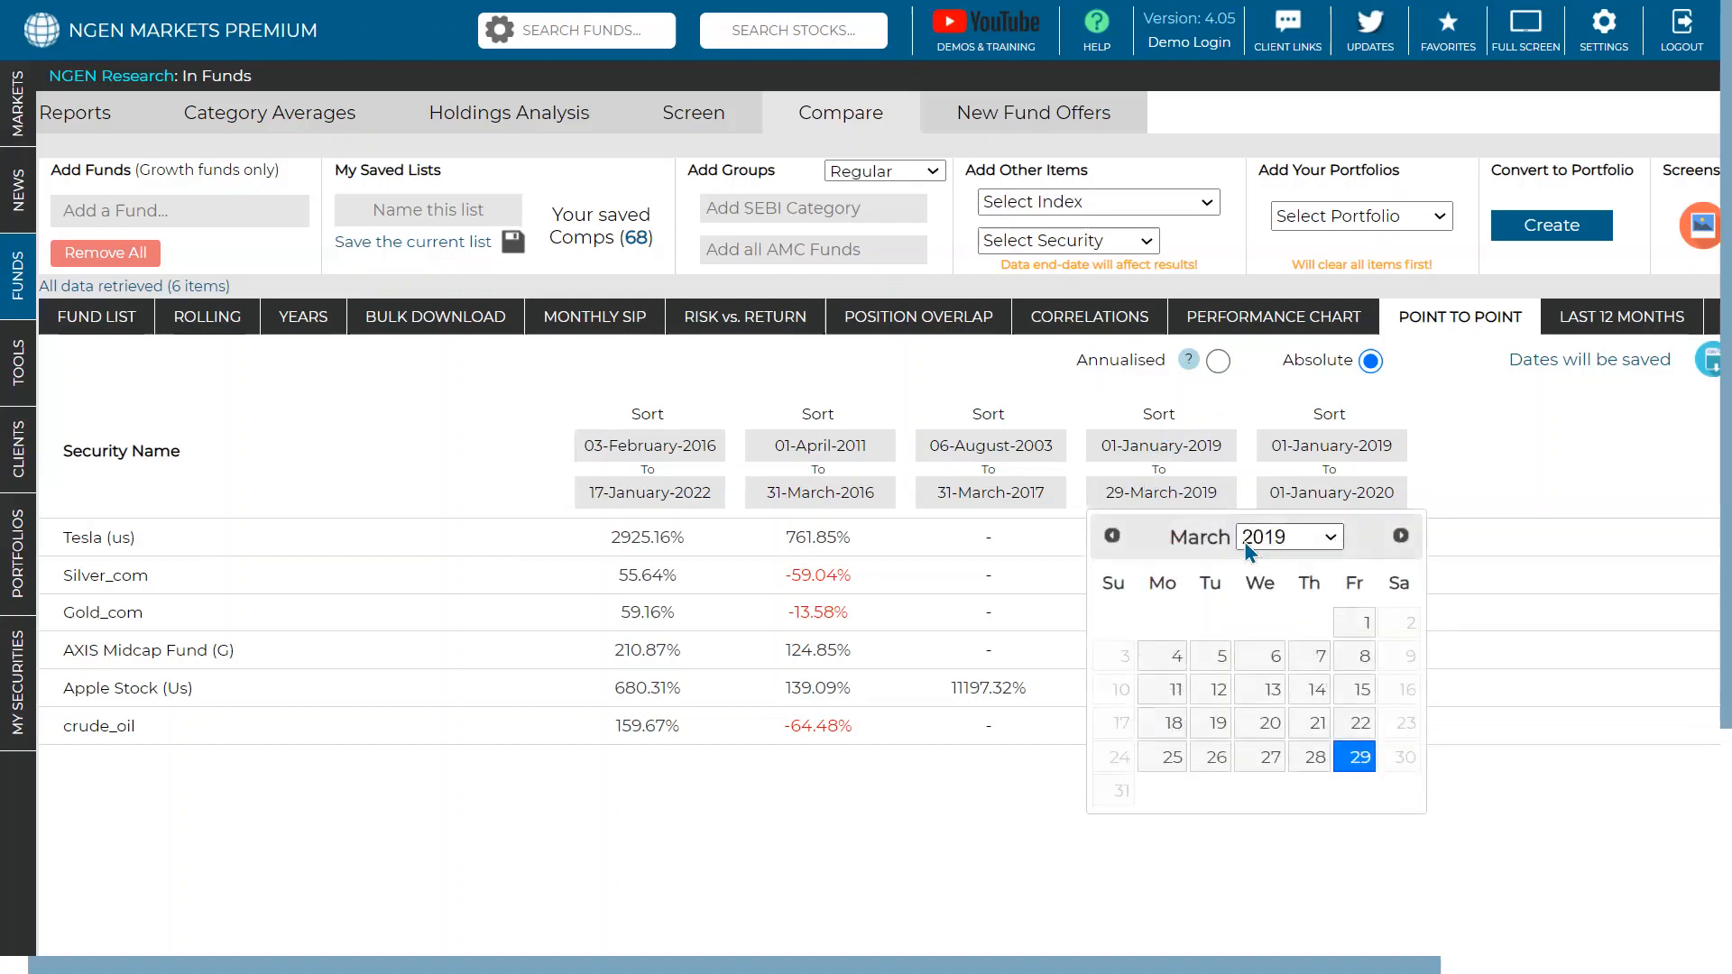
- Change the 01-January-2019 range's end date to 04-September-2019
{"action": "left_click", "coordinate": [1243, 542]}
{"action": "left_click", "coordinate": [1267, 809]}
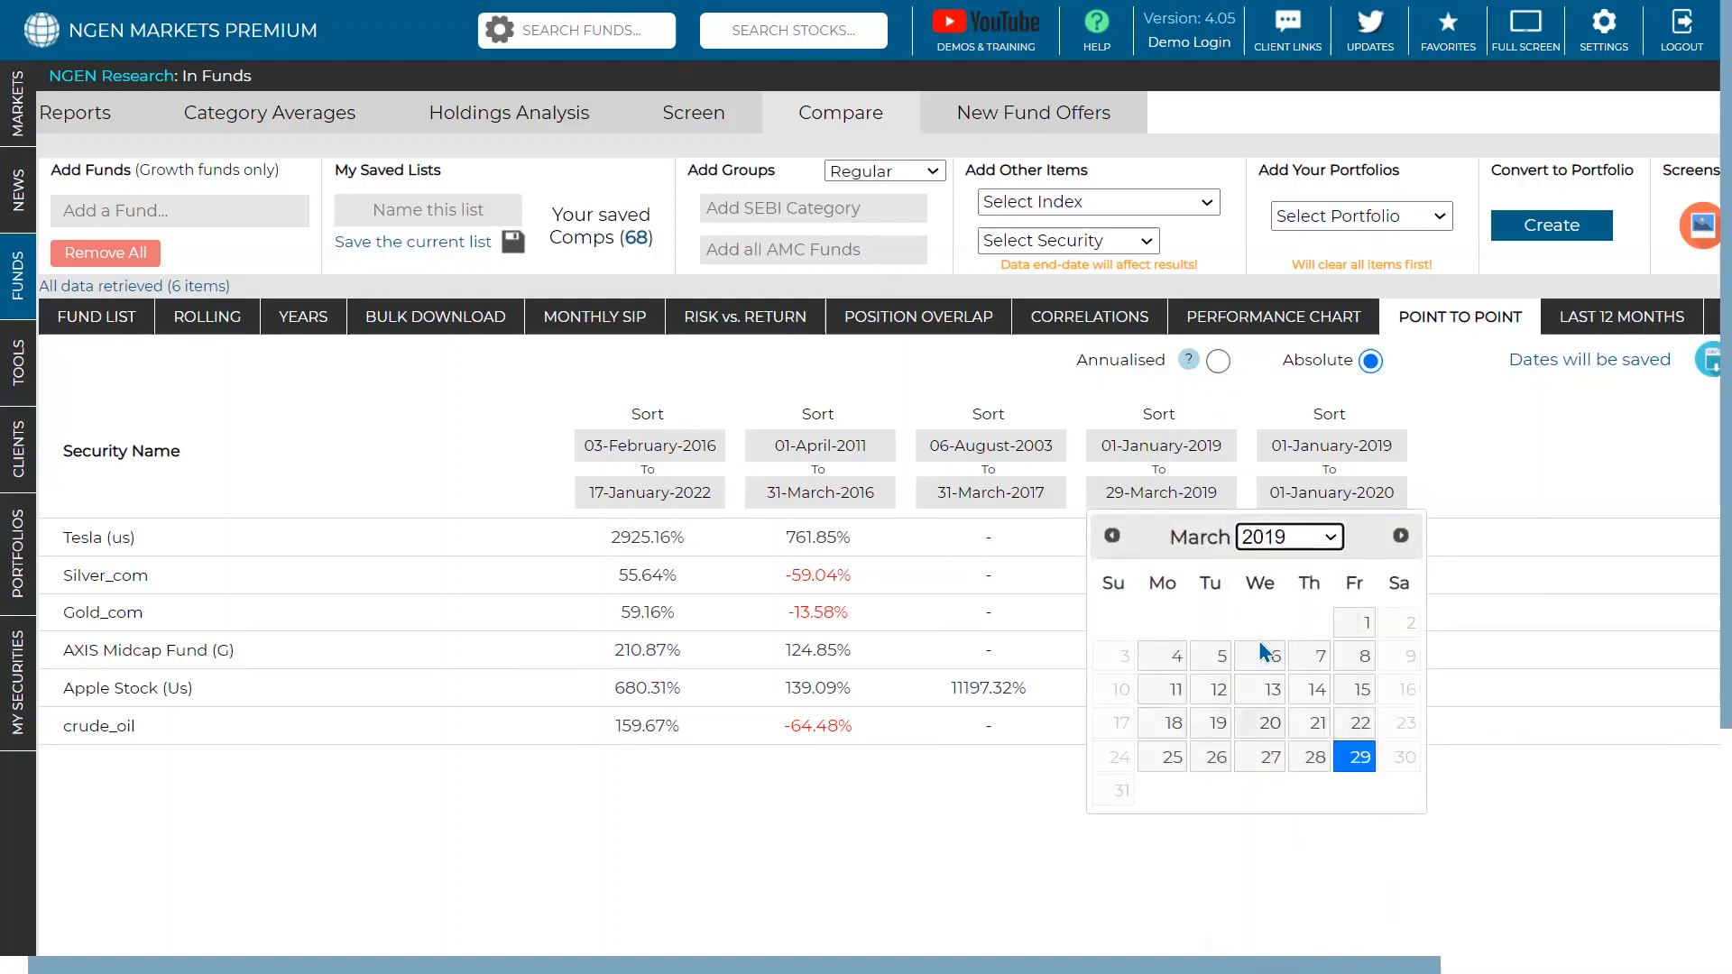
{"action": "left_click", "coordinate": [1399, 542]}
{"action": "left_click", "coordinate": [1399, 541]}
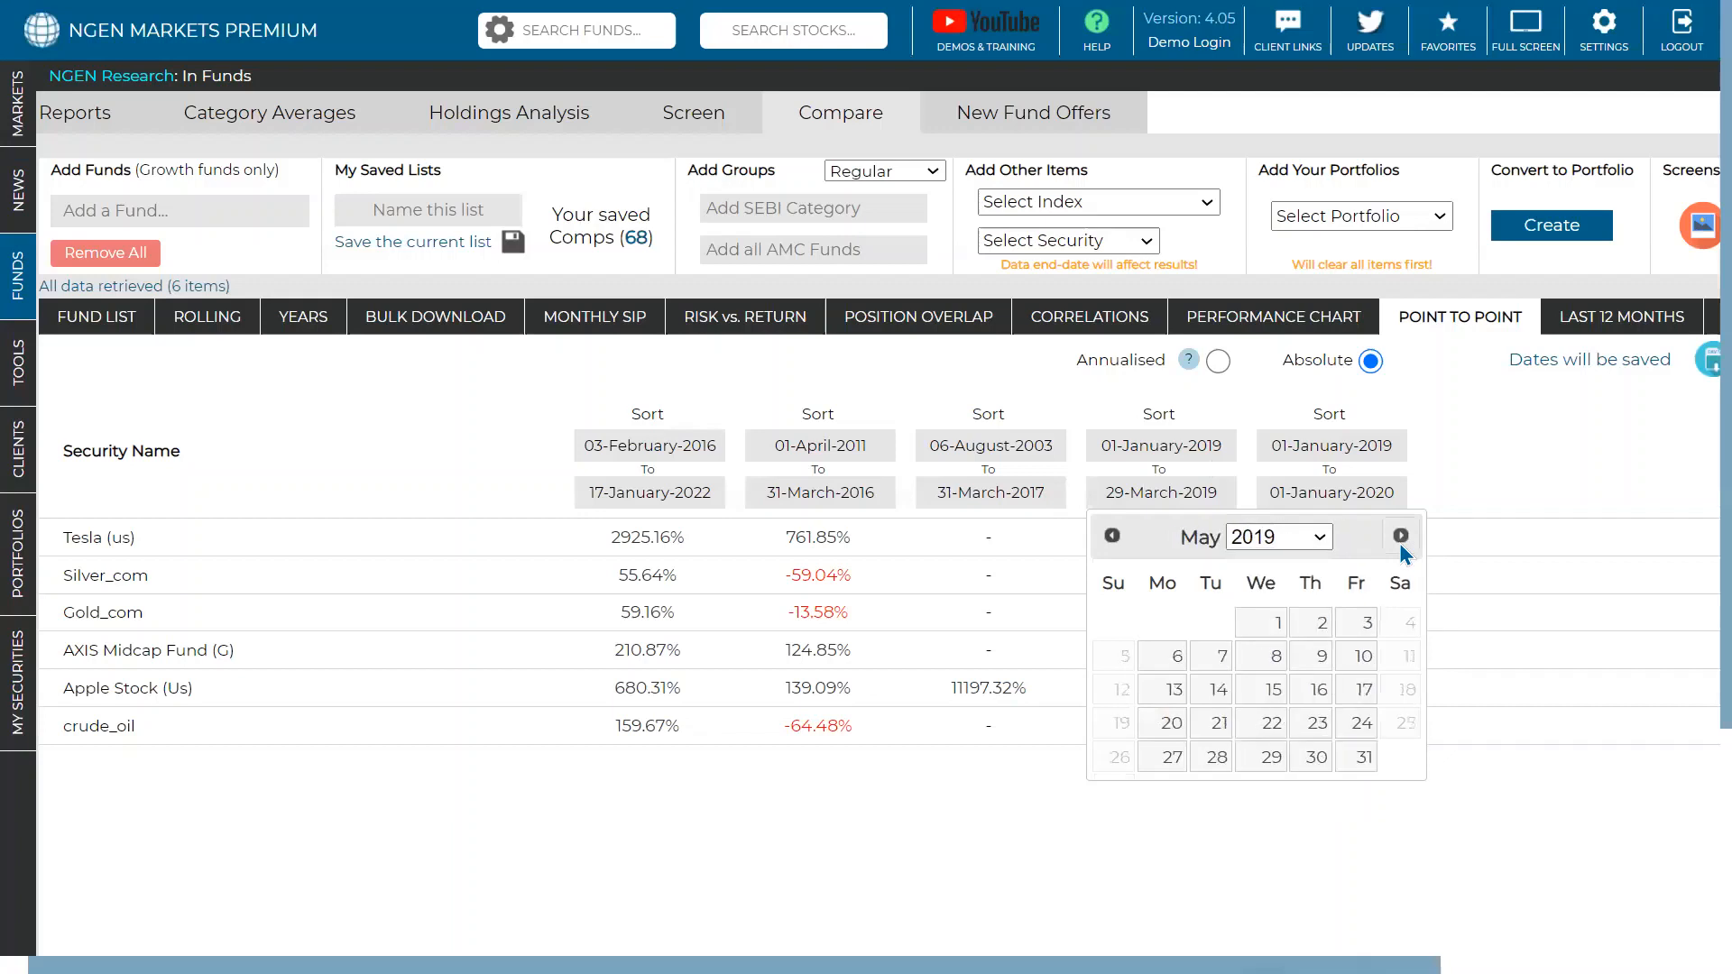
{"action": "left_click", "coordinate": [1399, 541]}
{"action": "left_click", "coordinate": [1399, 541]}
{"action": "left_click", "coordinate": [1399, 541]}
{"action": "left_click", "coordinate": [1399, 541]}
{"action": "left_click", "coordinate": [1272, 622]}
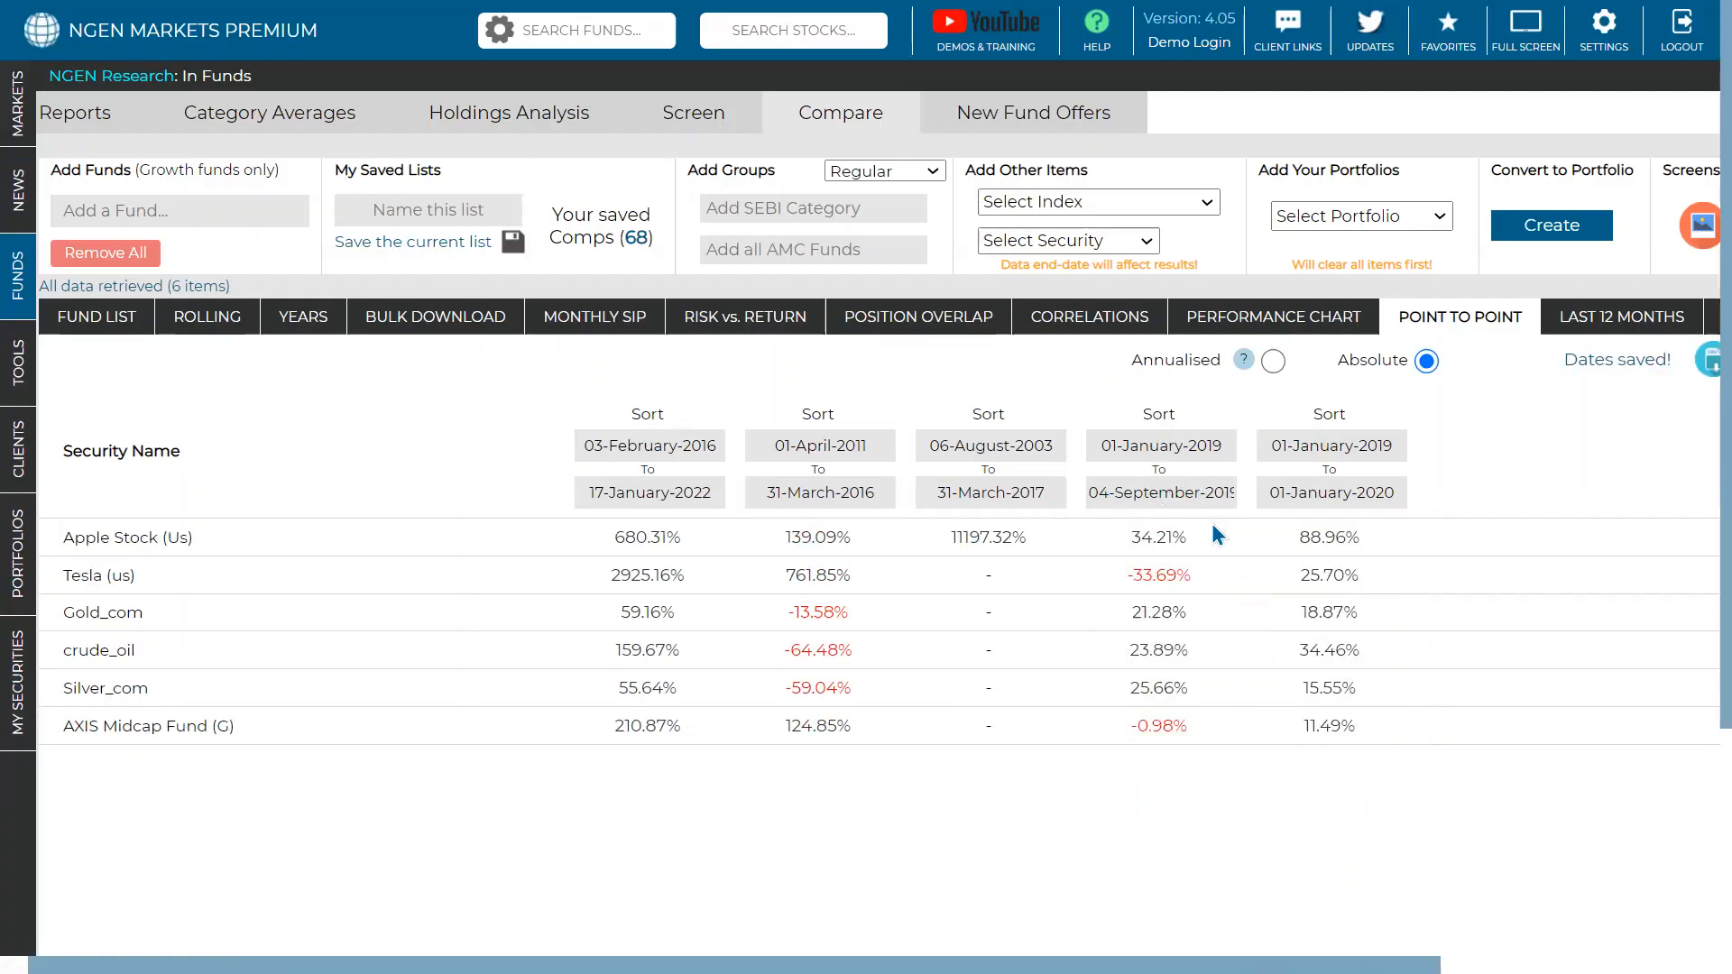
- Rank rows by the fourth period highest first and highlight Tesla's -33.69% return
{"action": "left_click", "coordinate": [1159, 414]}
{"action": "left_click", "coordinate": [1159, 414]}
{"action": "left_click", "coordinate": [1159, 414]}
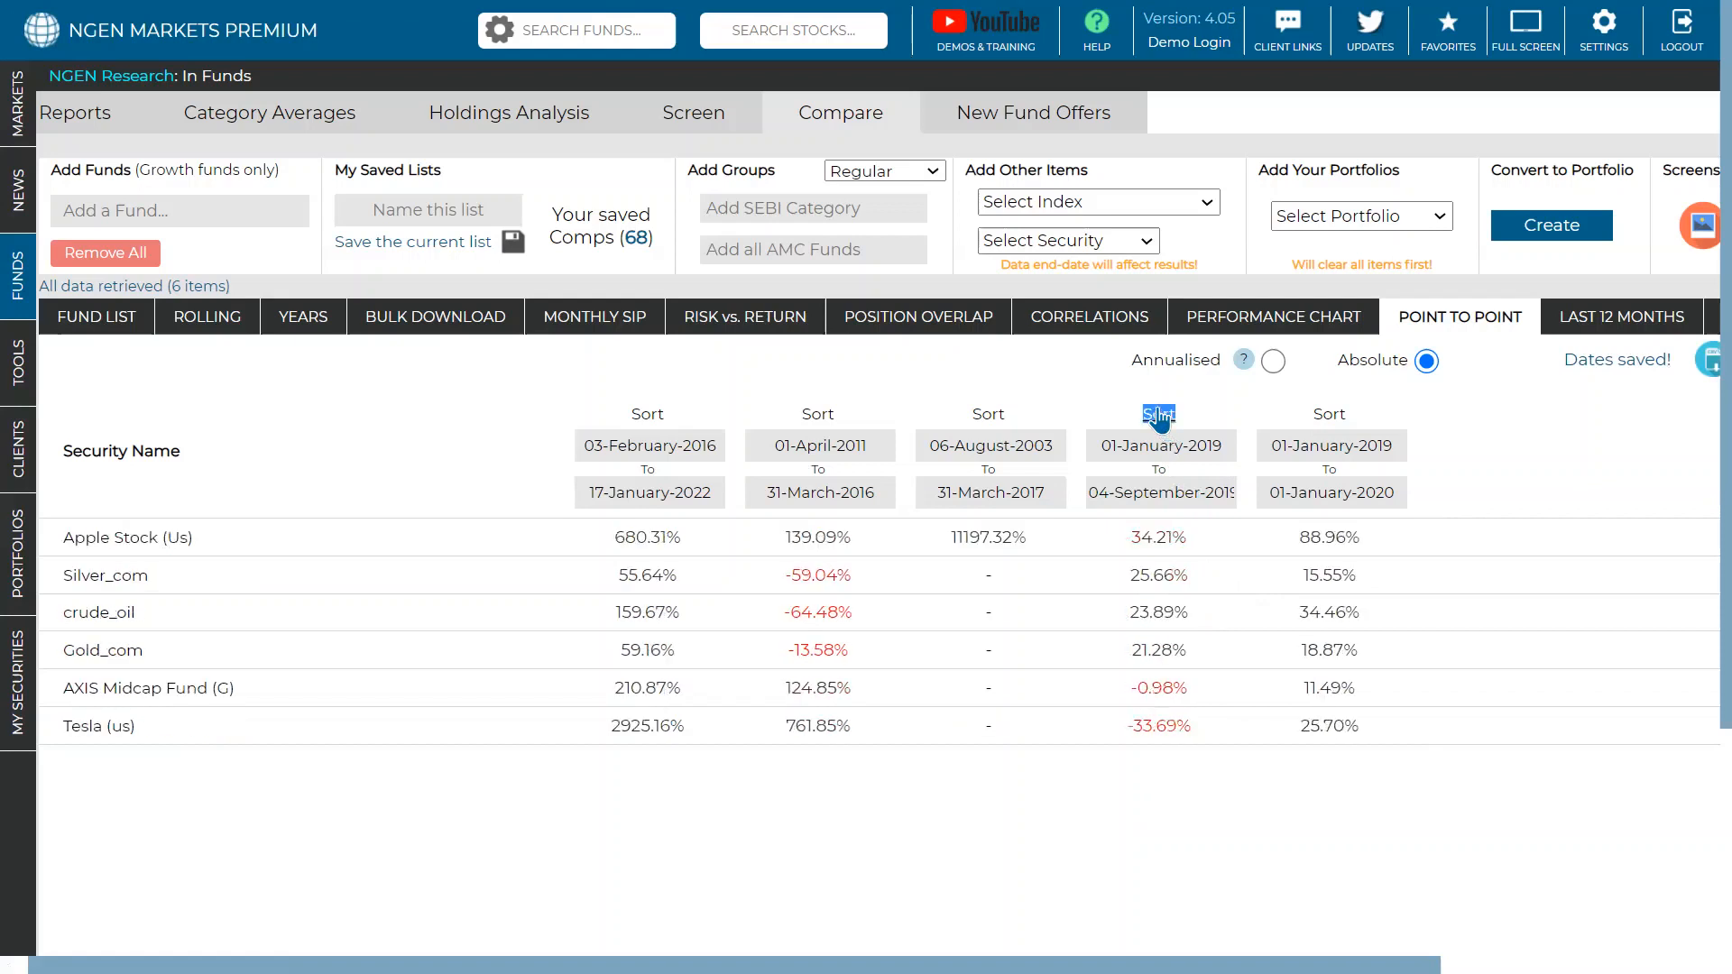
{"action": "triple_click", "coordinate": [1162, 721]}
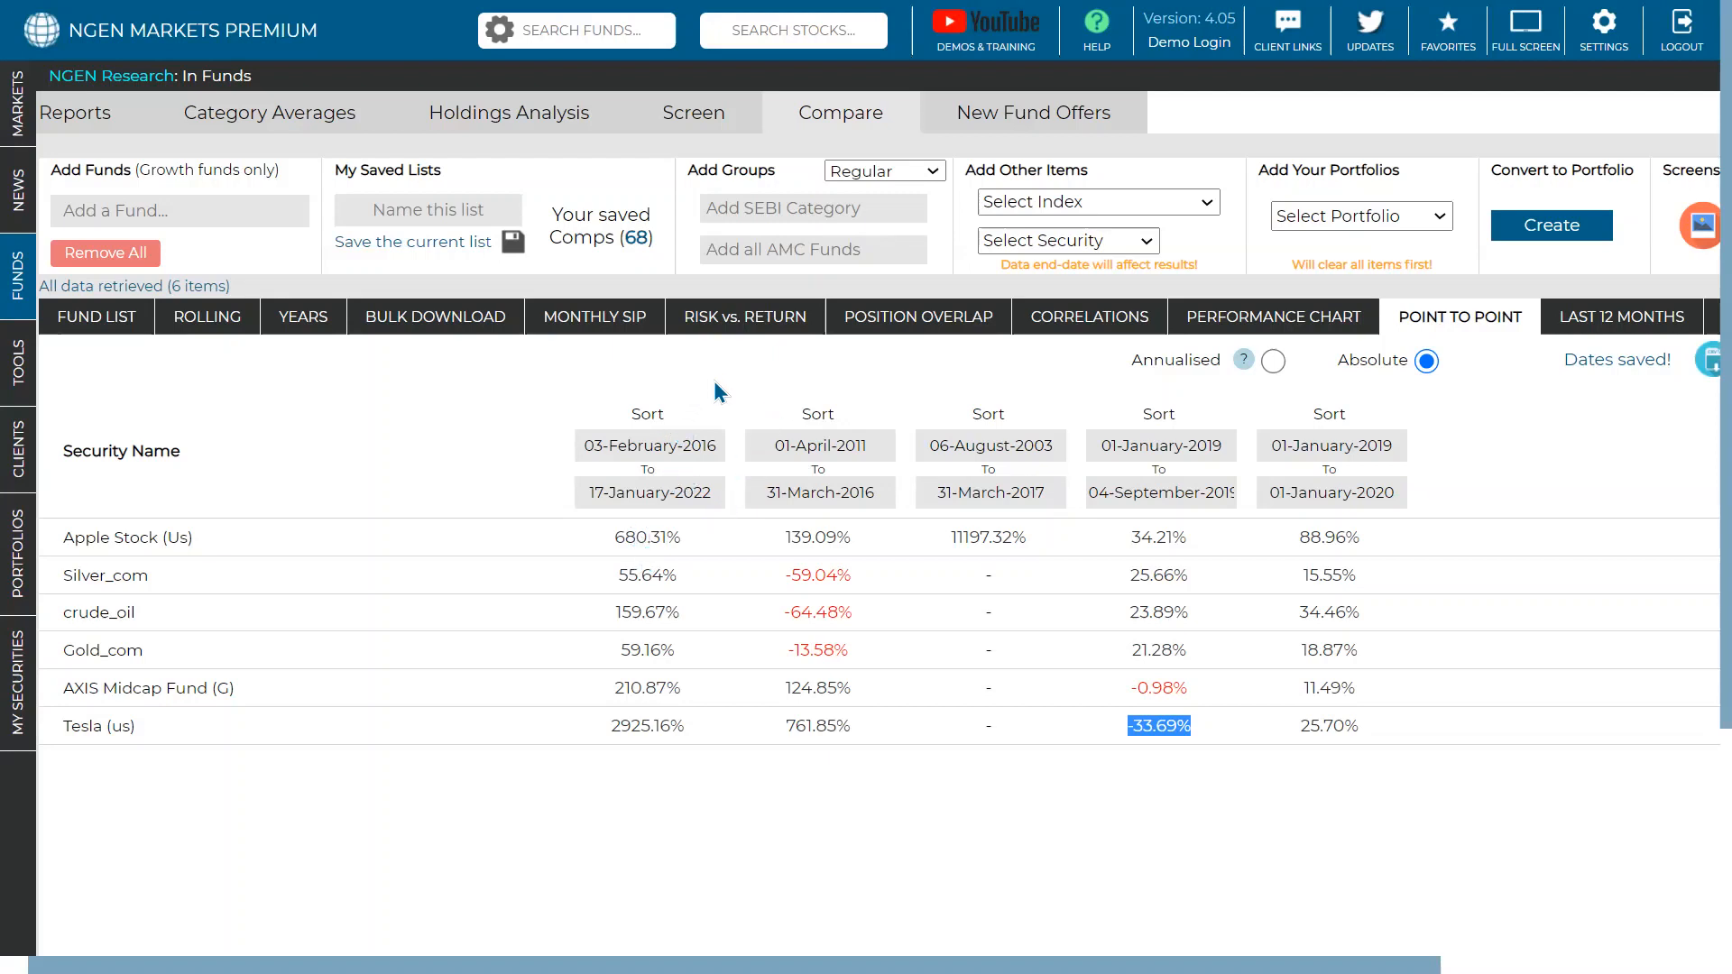
- Browse the 03-February-2016 start-date calendar without changing it, then show the risk-versus-return chart
{"action": "left_click", "coordinate": [678, 446]}
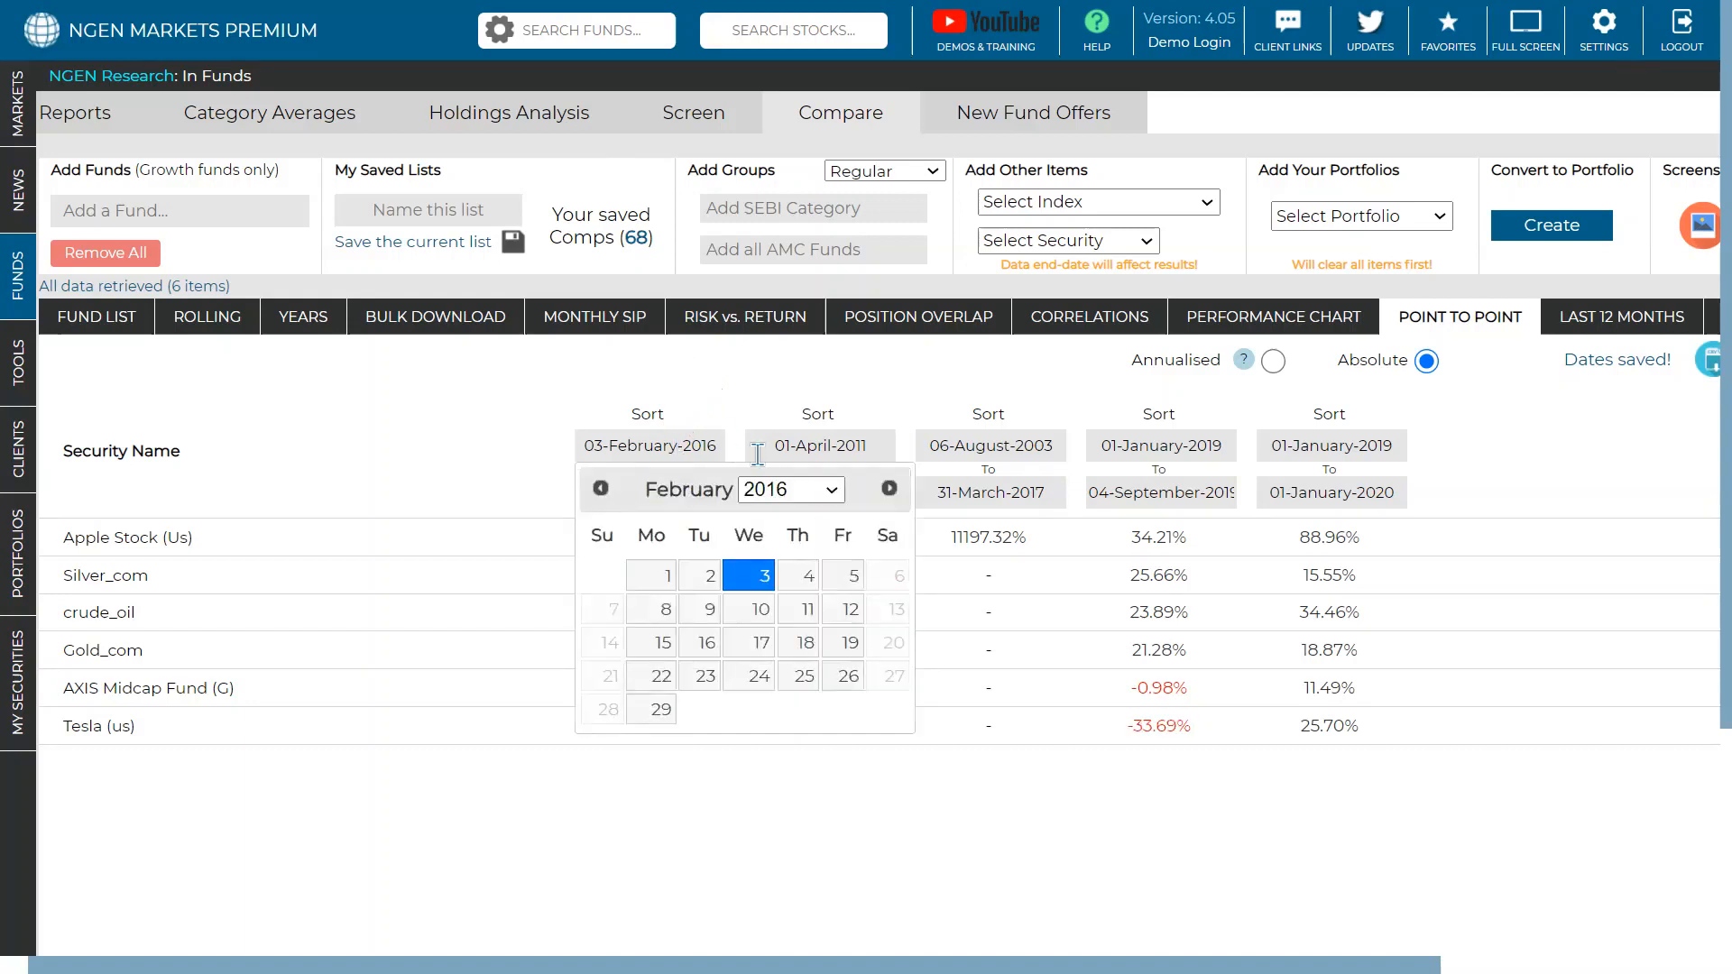
{"action": "left_click", "coordinate": [783, 492]}
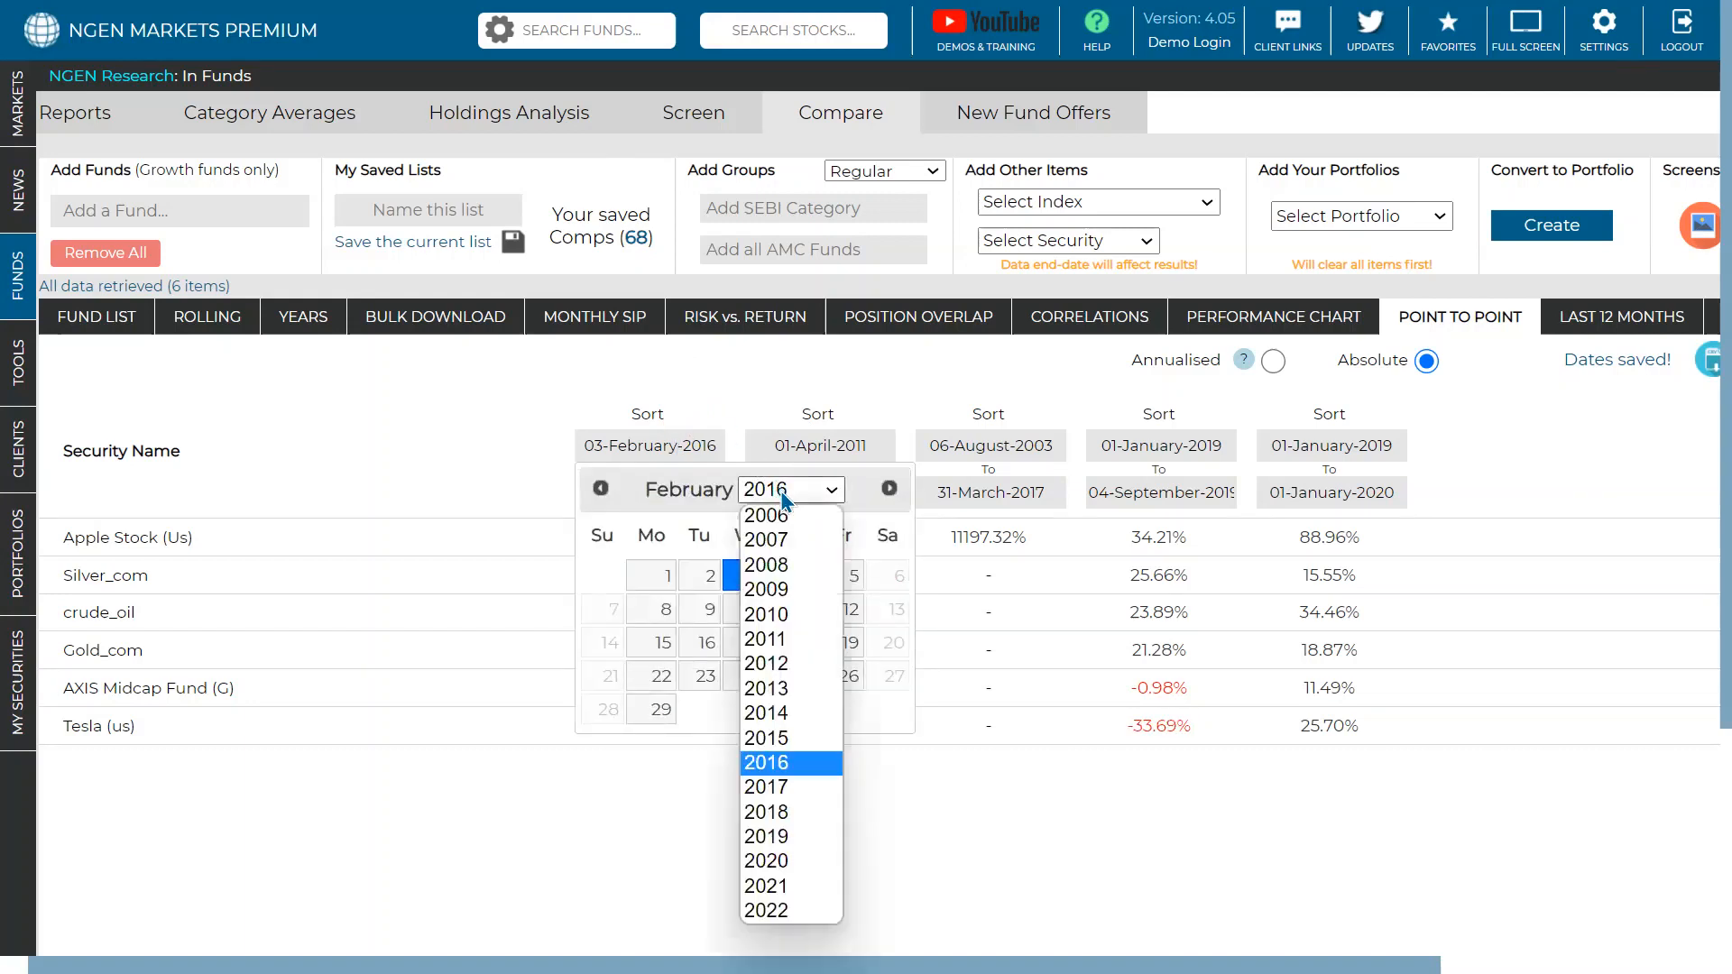
{"action": "left_click", "coordinate": [780, 563]}
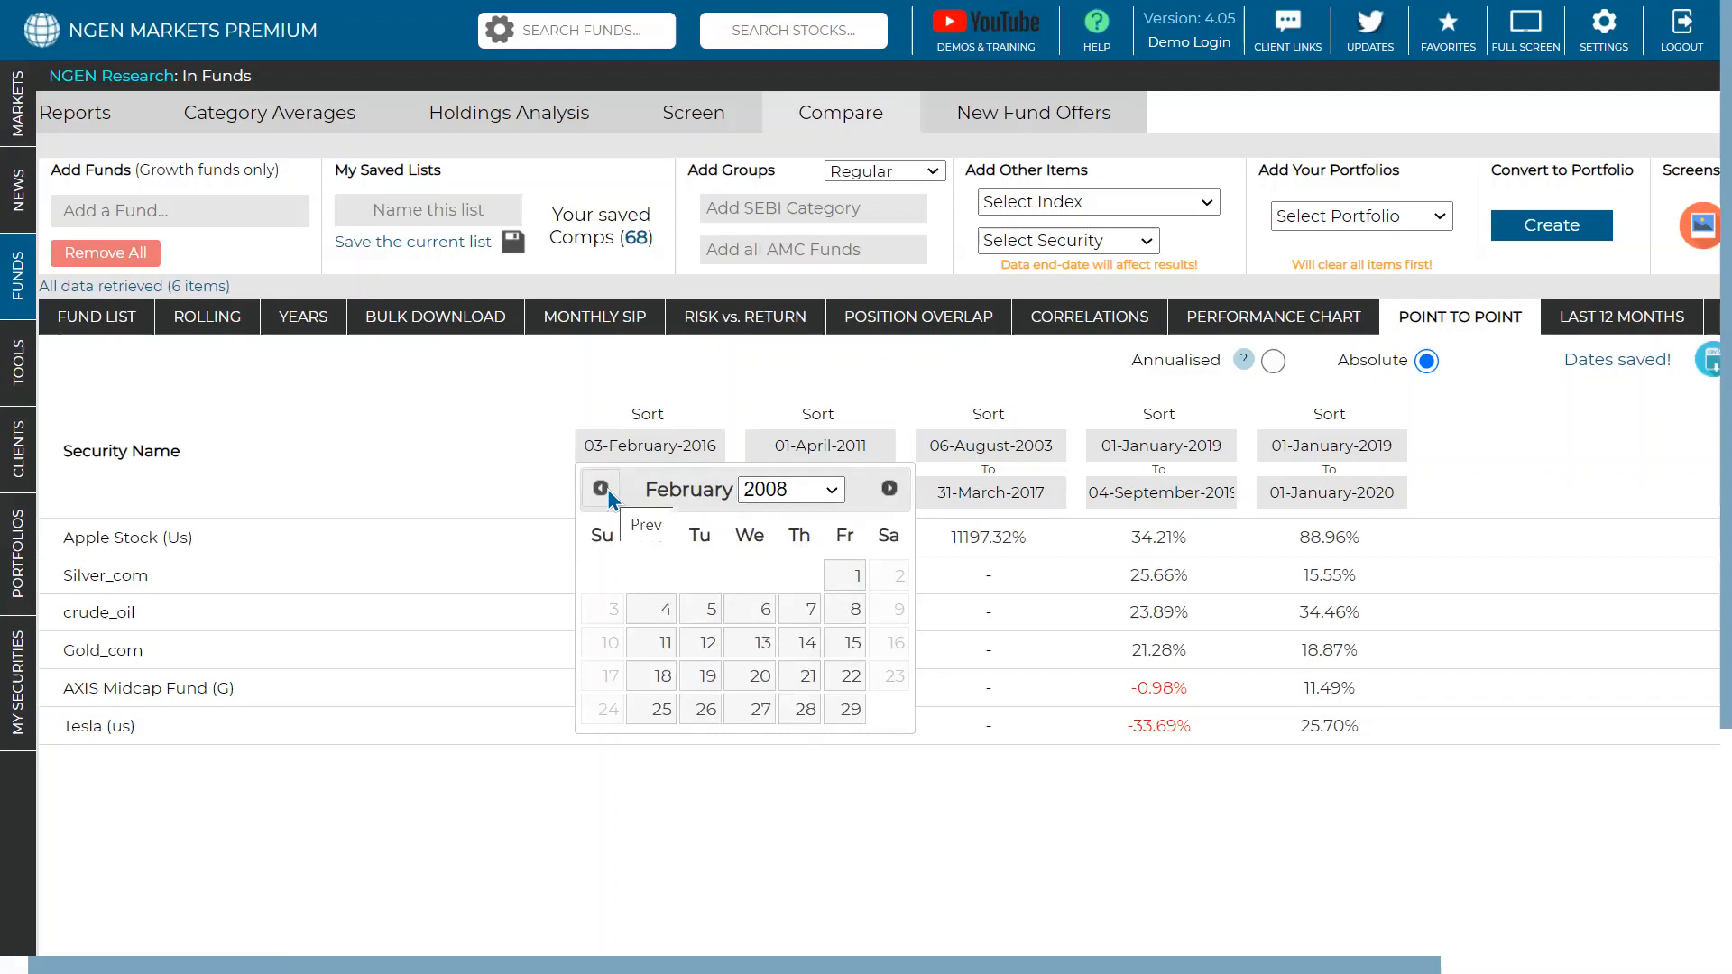
{"action": "left_click", "coordinate": [698, 399]}
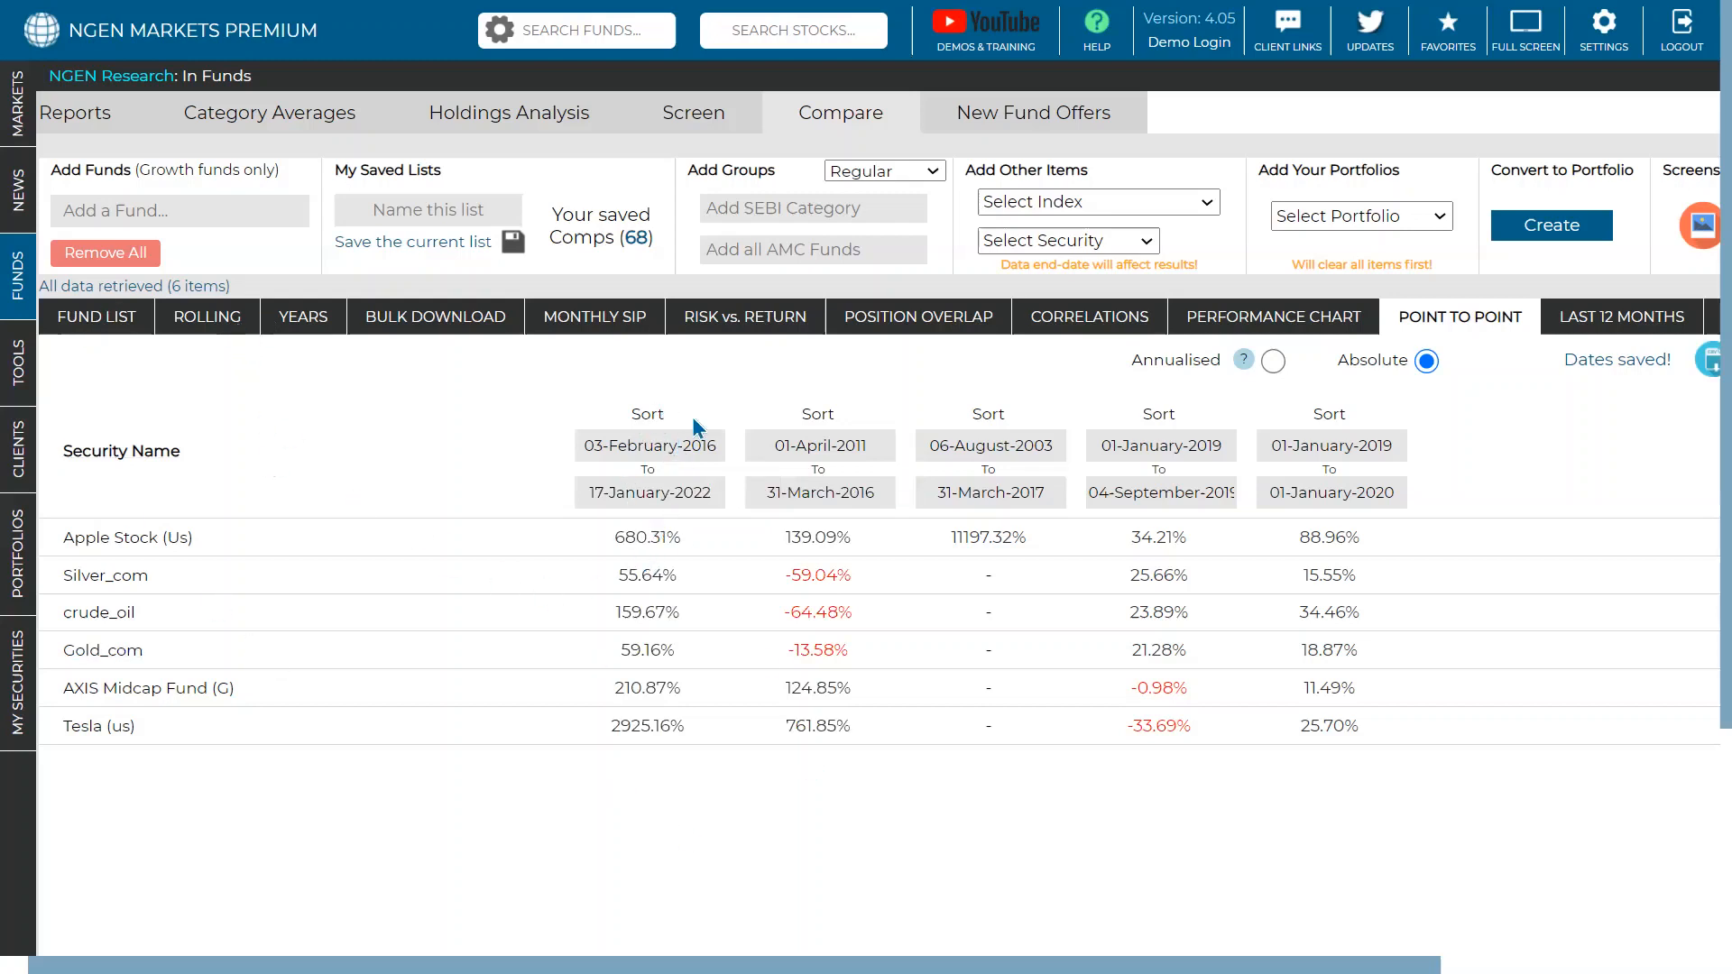
{"action": "left_click", "coordinate": [717, 326]}
- Set the risk-versus-return start date to 04-February-2014, leaving the end date unchanged
{"action": "left_click", "coordinate": [442, 376]}
{"action": "left_click", "coordinate": [552, 421]}
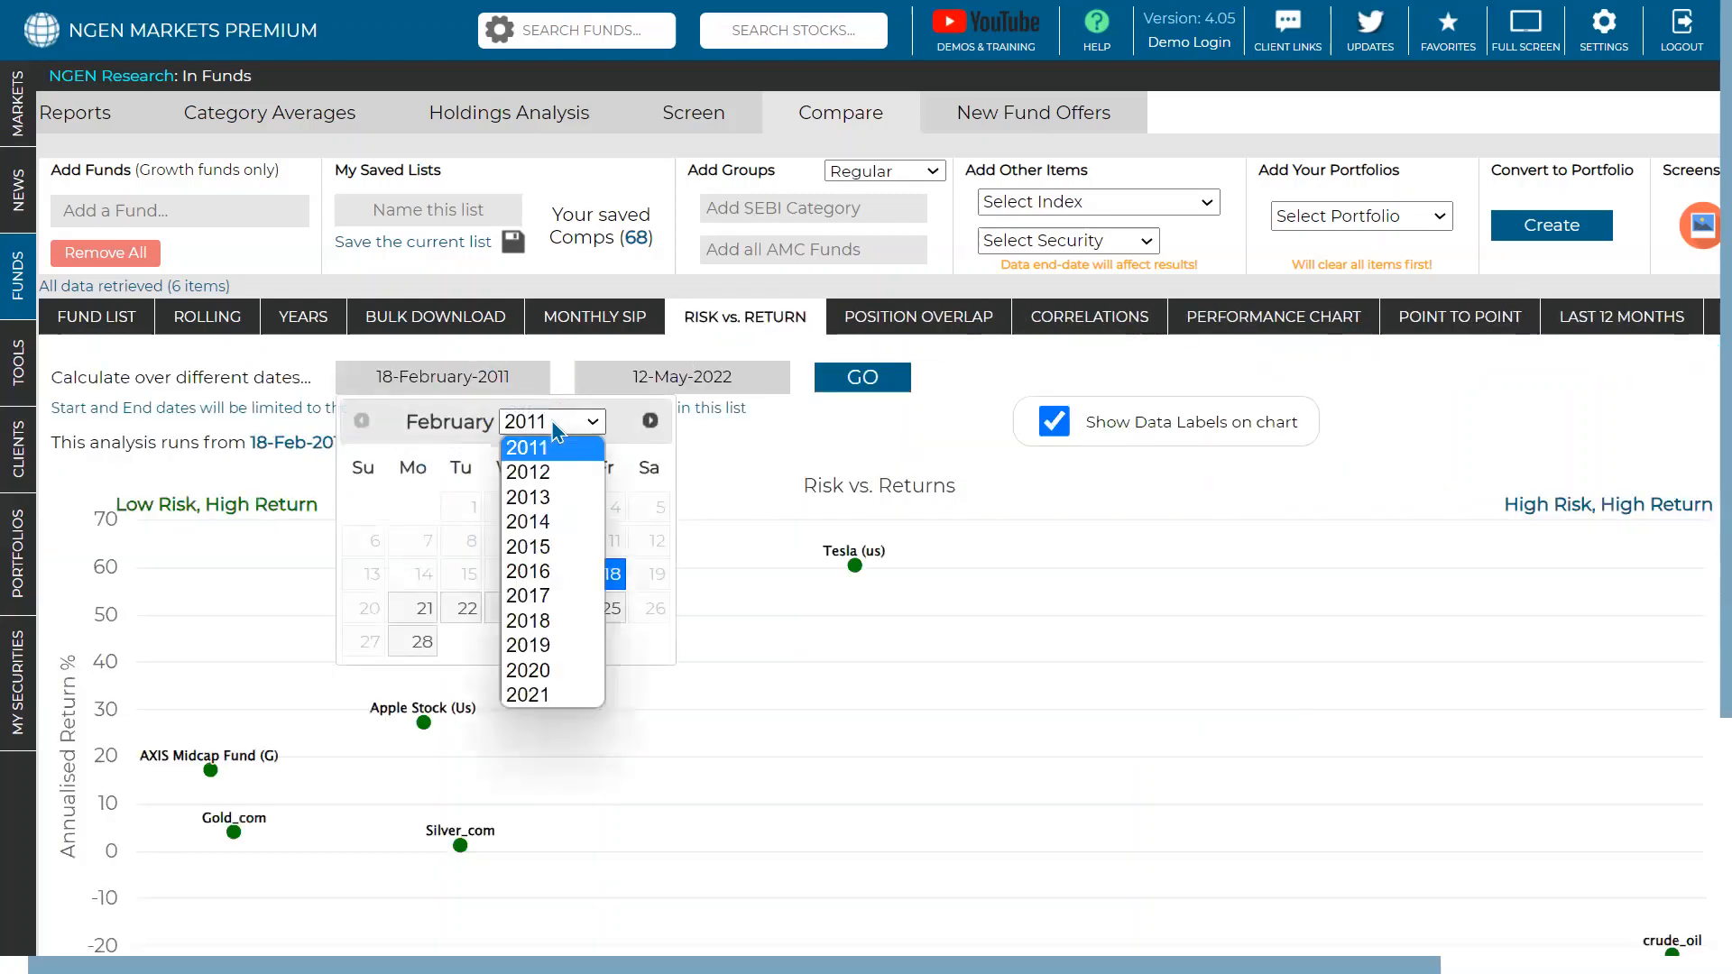
{"action": "left_click", "coordinate": [541, 521]}
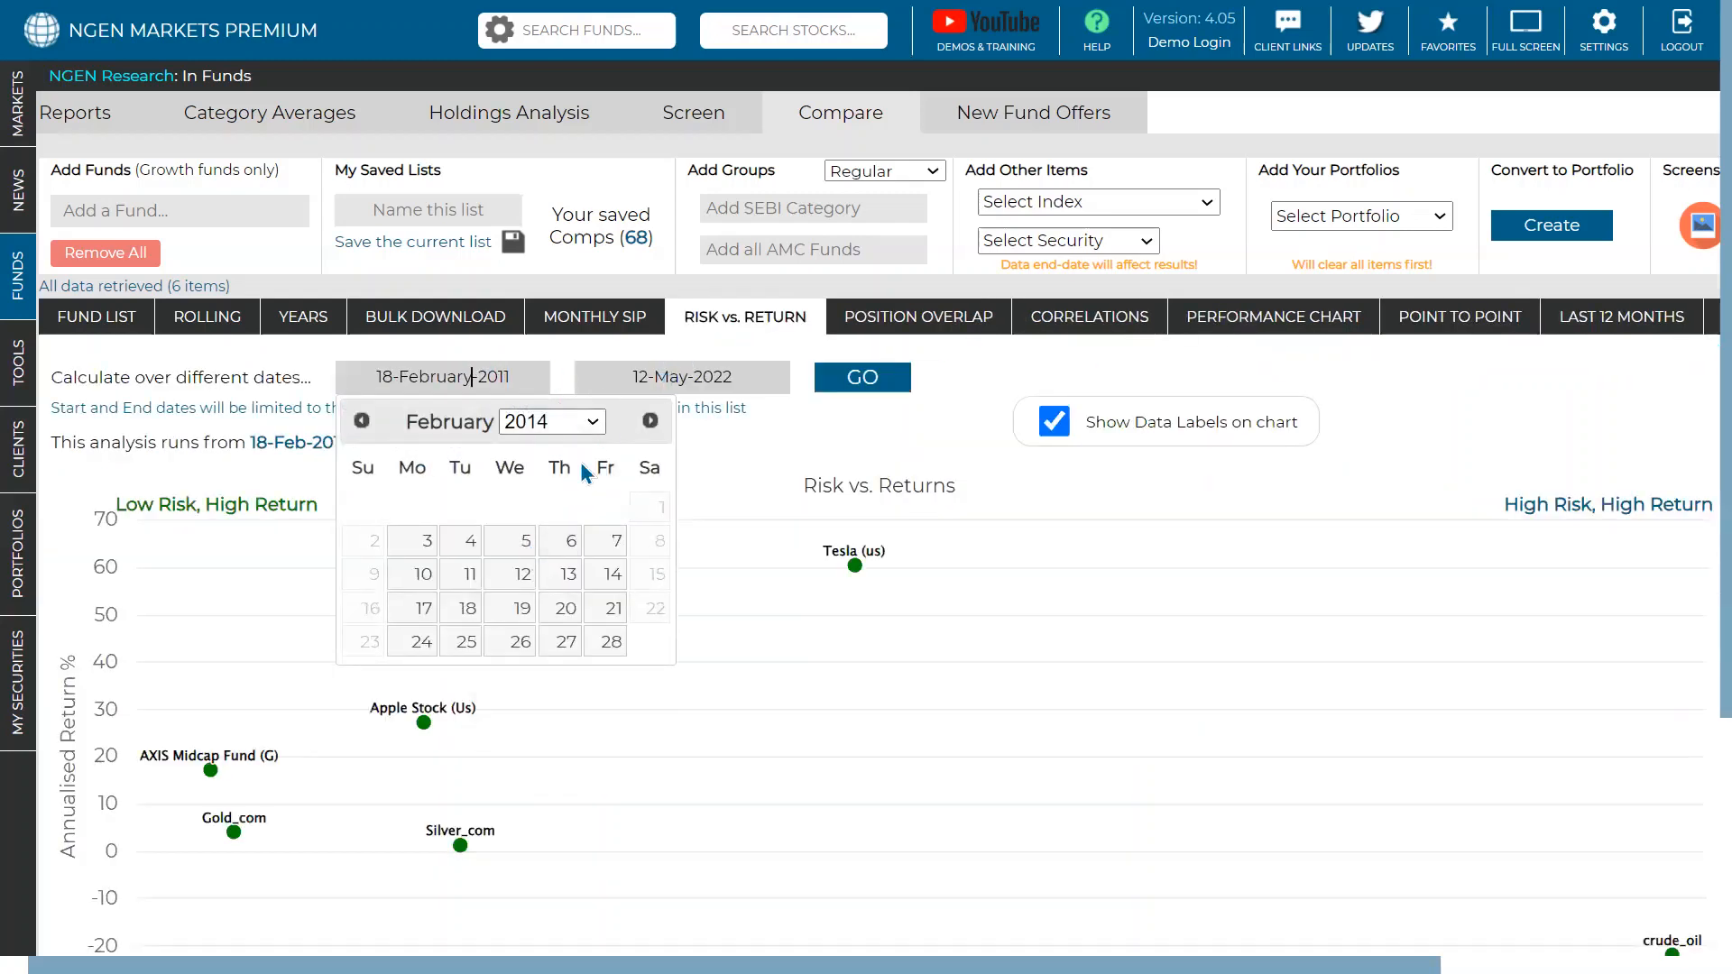
{"action": "left_click", "coordinate": [455, 541]}
{"action": "left_click", "coordinate": [654, 377]}
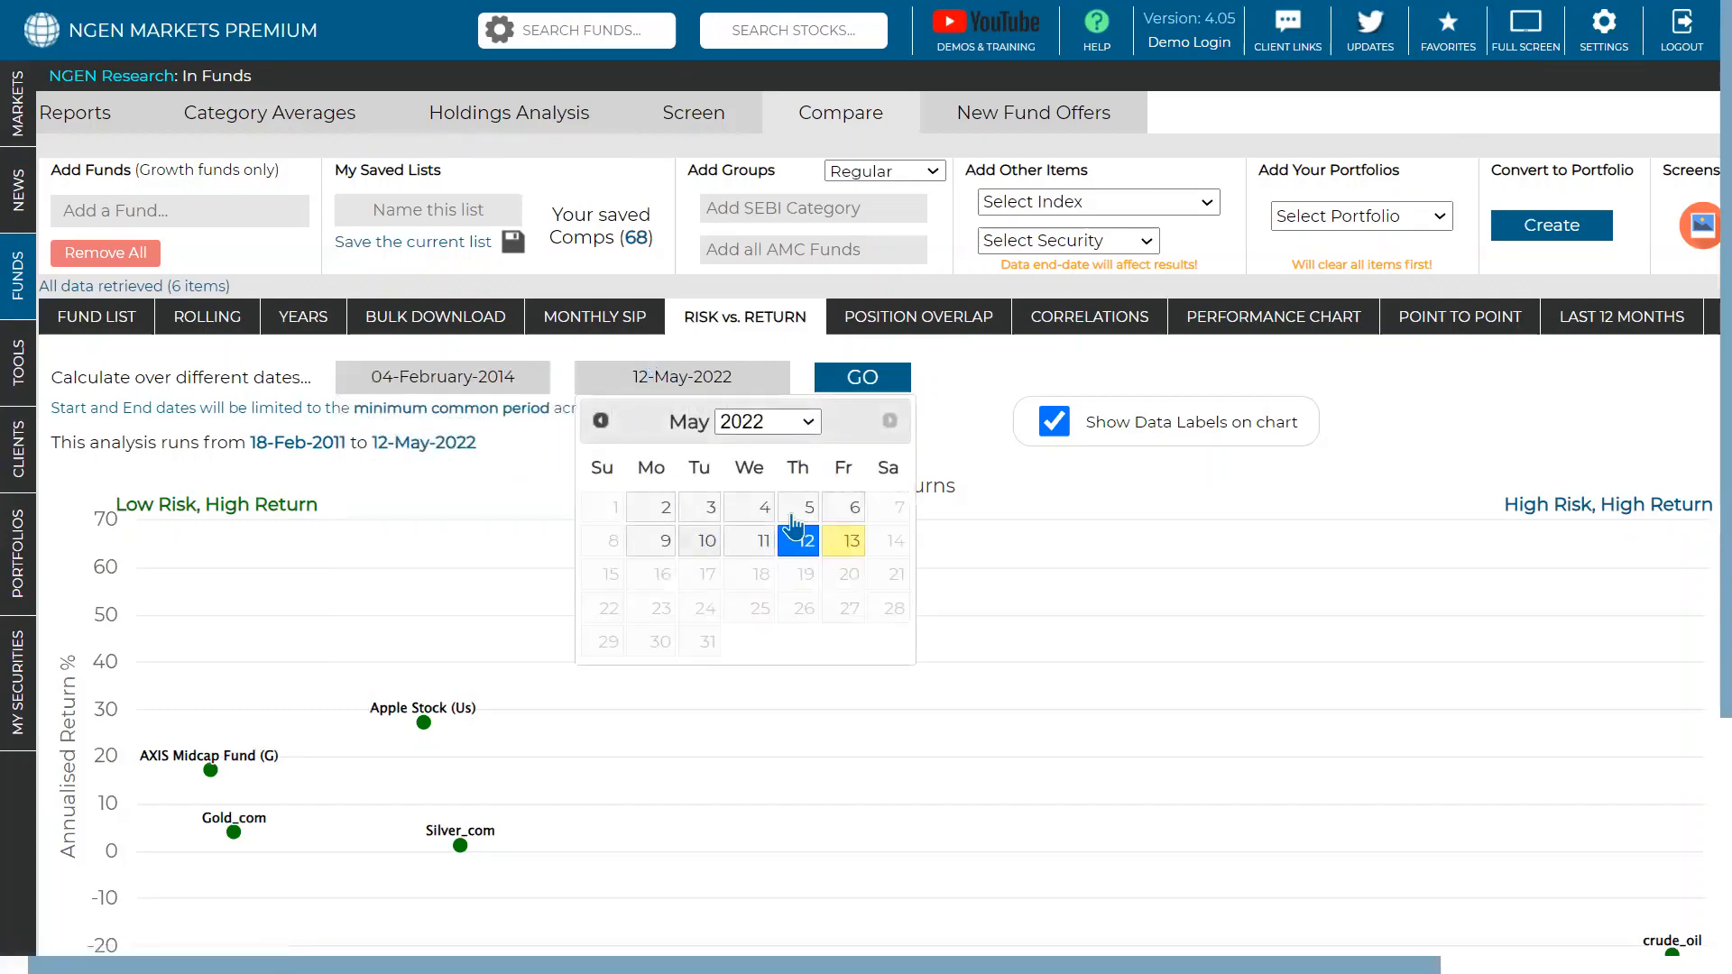
{"action": "left_click", "coordinate": [973, 363]}
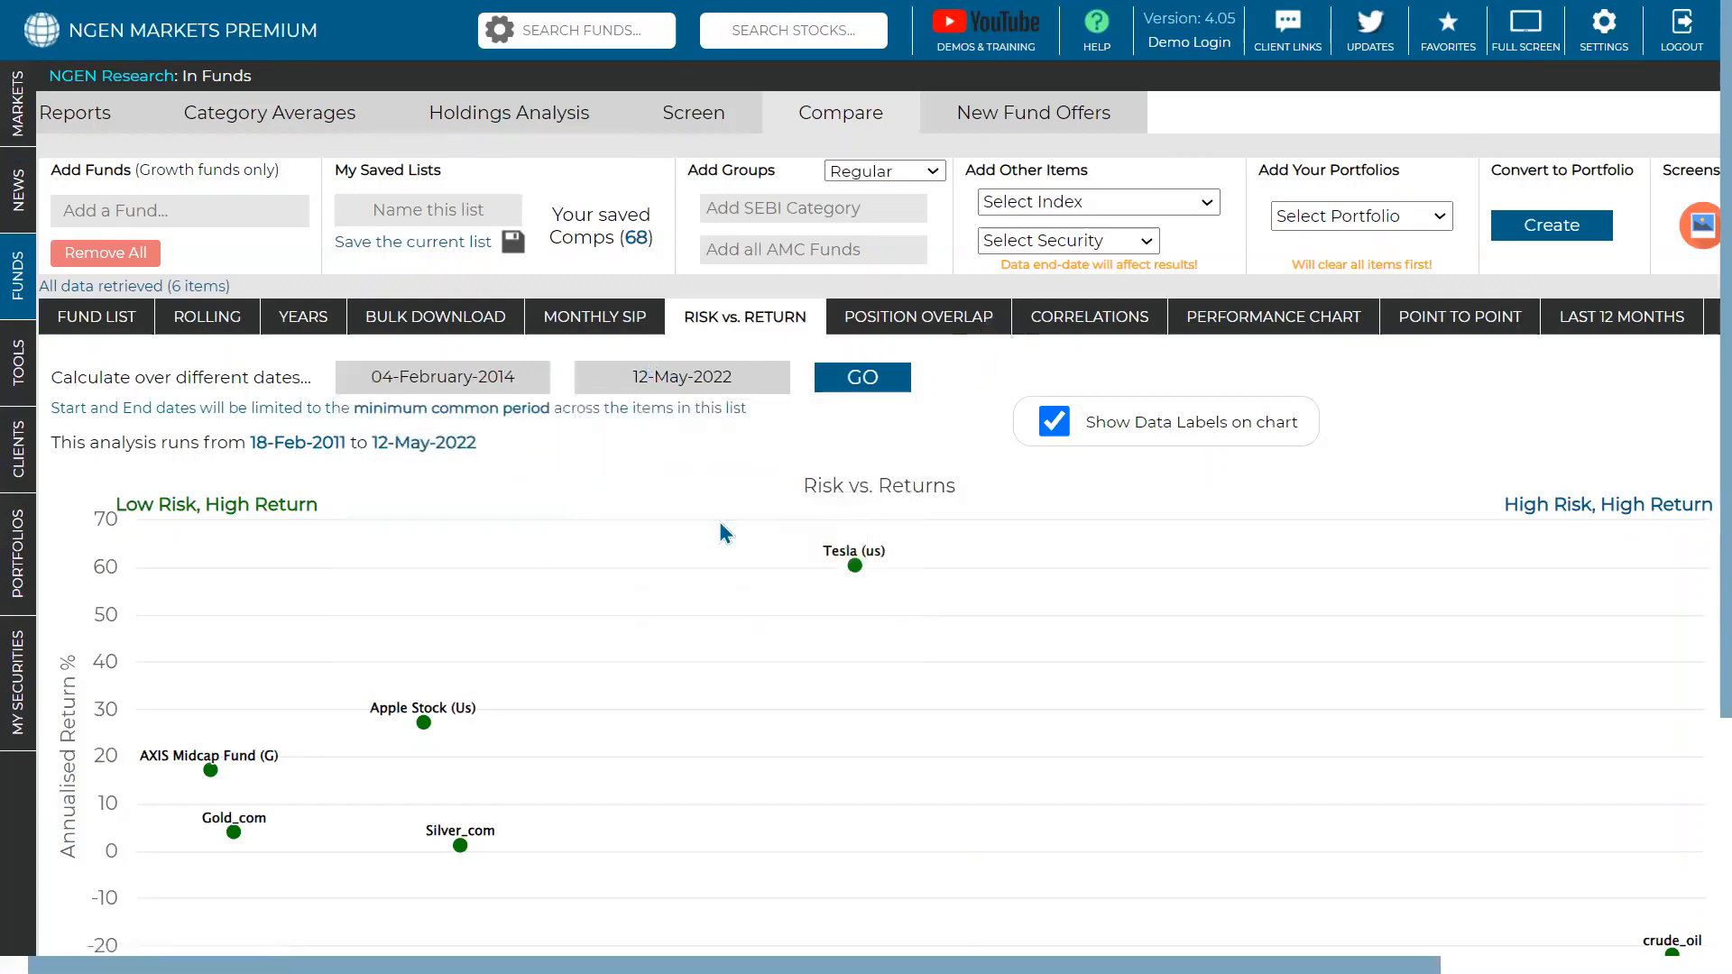
{"action": "scroll", "coordinate": [632, 505], "scroll_direction": "down", "scroll_amount": 2}
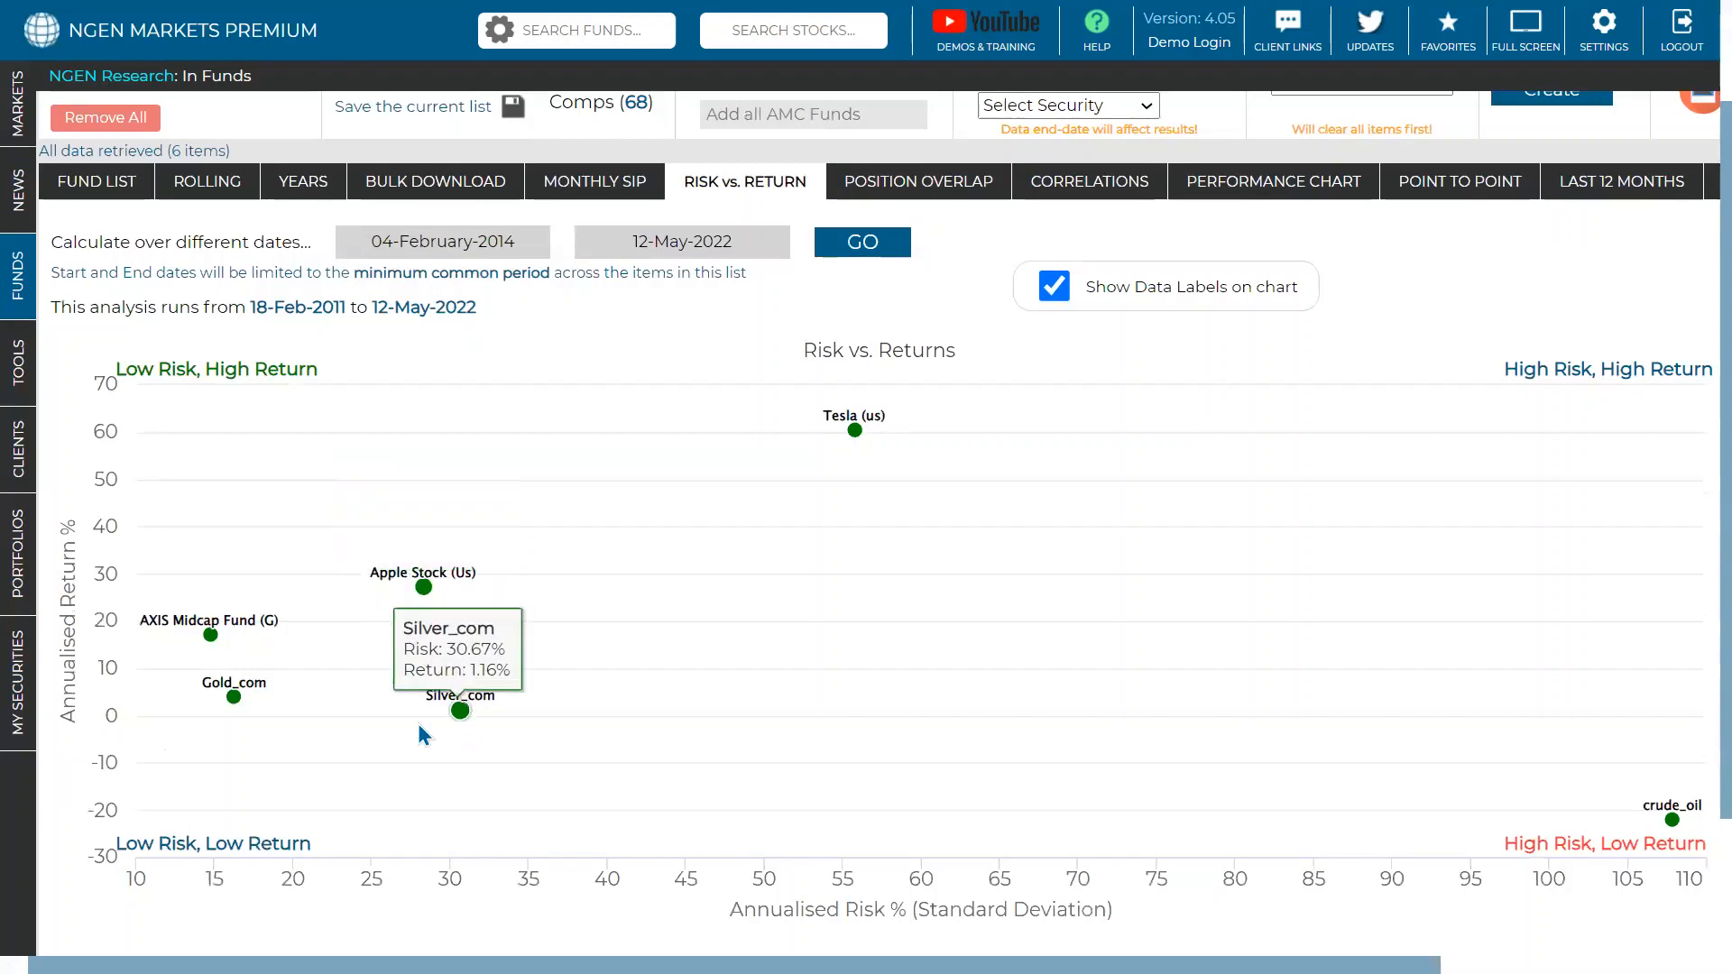
{"action": "scroll", "coordinate": [522, 534], "scroll_direction": "up", "scroll_amount": 2}
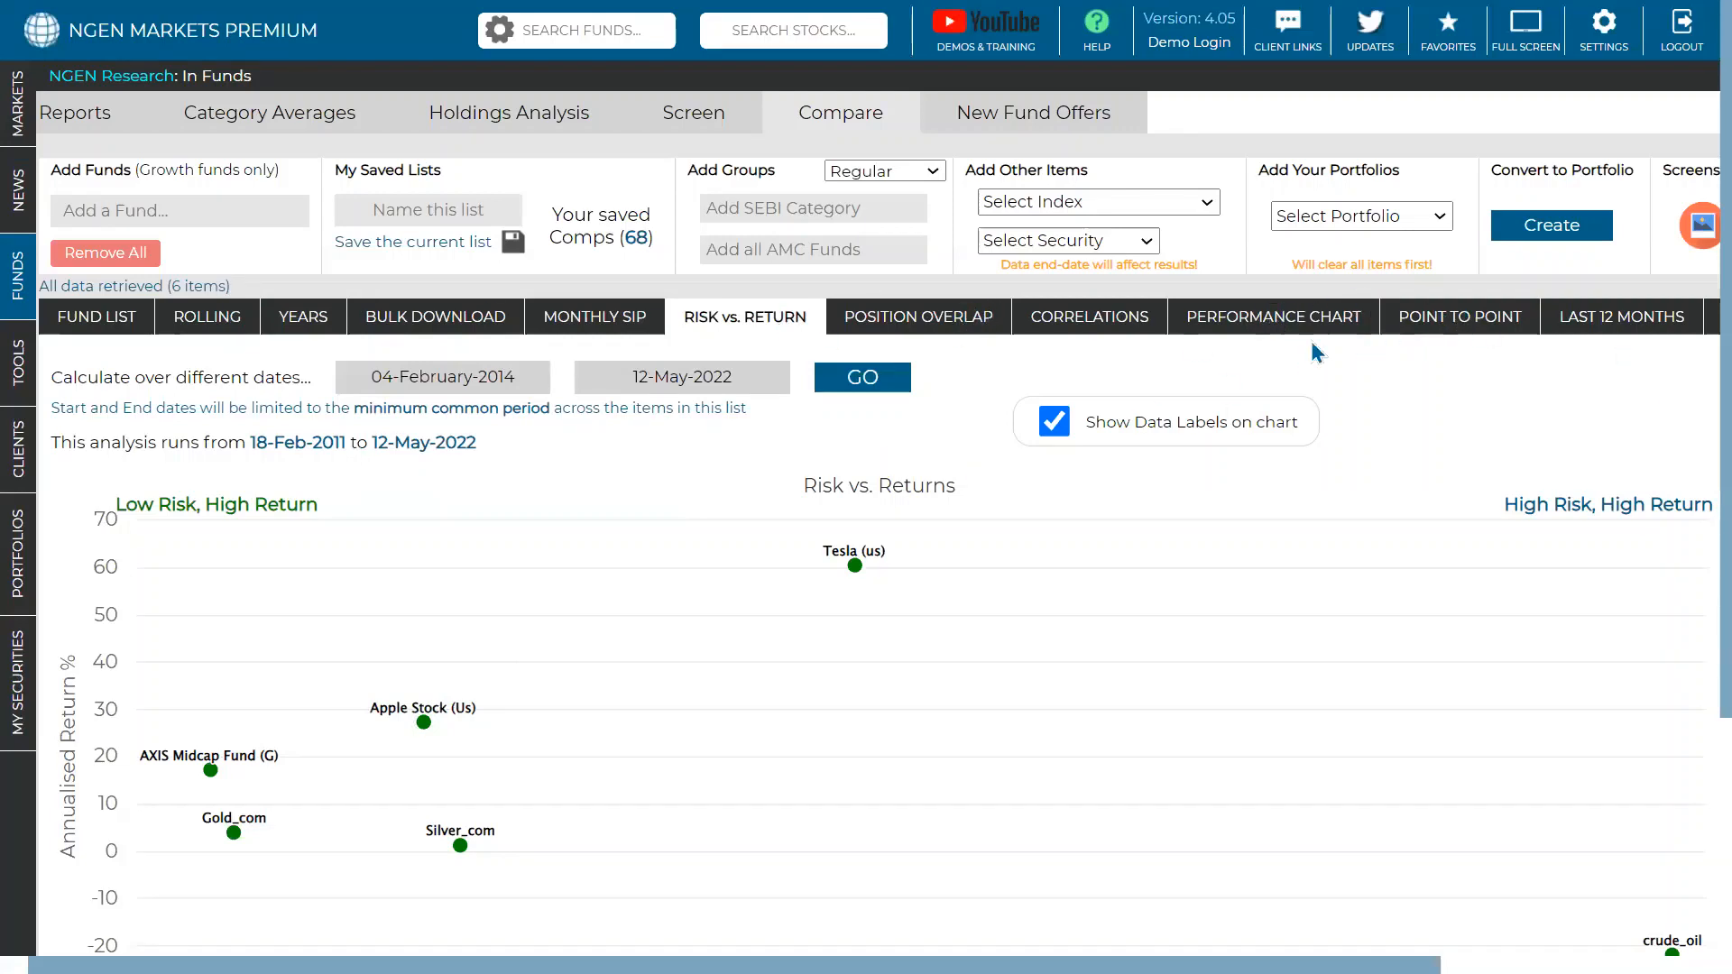
- Show last-12-months monthly return bars and read each security's figures, e.g. Tesla averaging 2.96%
{"action": "left_click", "coordinate": [1455, 327]}
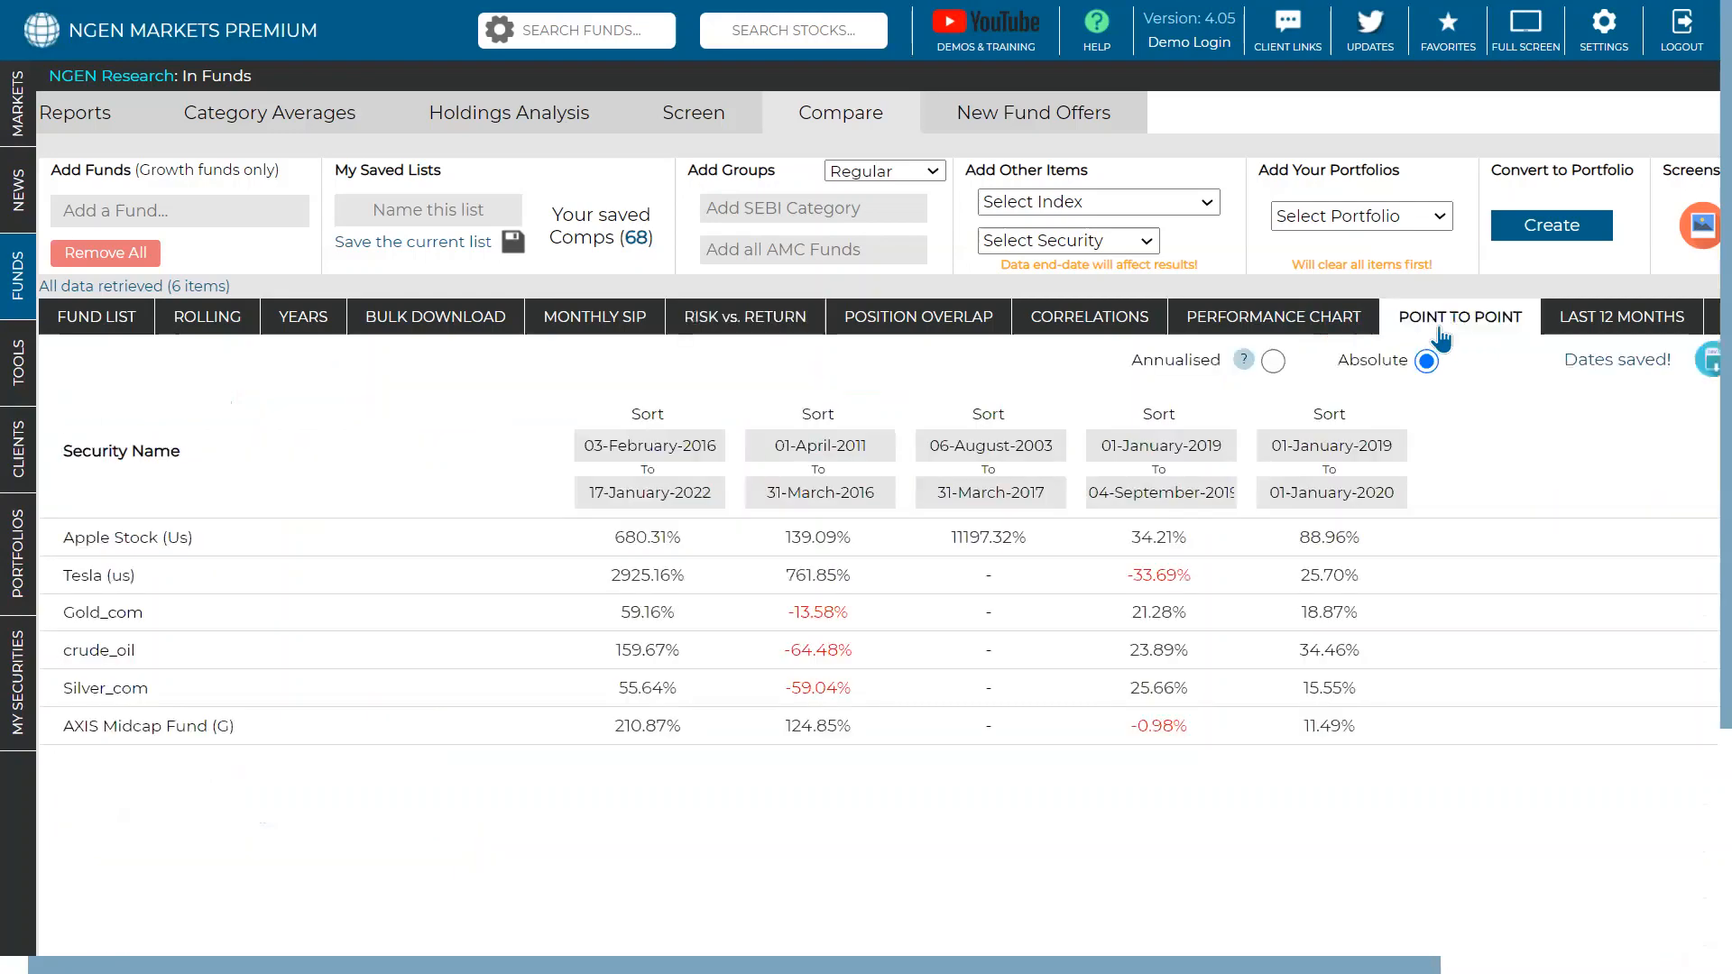
{"action": "scroll", "coordinate": [1263, 306], "scroll_direction": "down", "scroll_amount": 2}
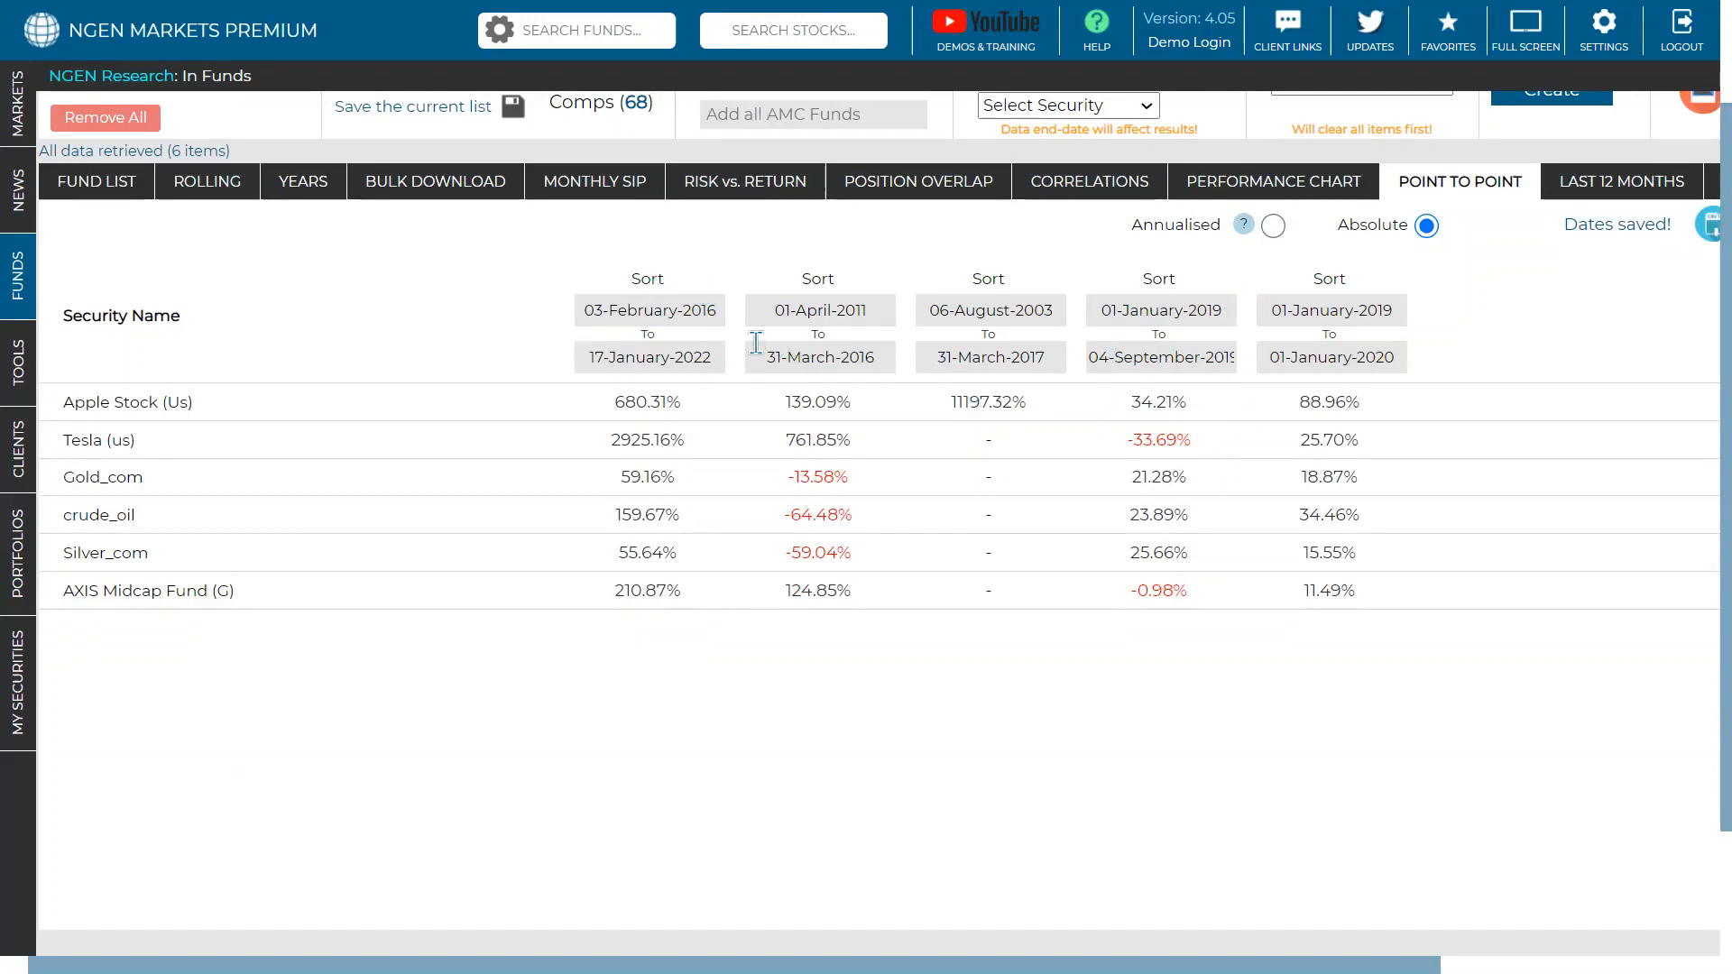
{"action": "left_click", "coordinate": [1601, 185]}
{"action": "scroll", "coordinate": [1596, 236], "scroll_direction": "up", "scroll_amount": 2}
{"action": "scroll", "coordinate": [1595, 236], "scroll_direction": "down", "scroll_amount": 2}
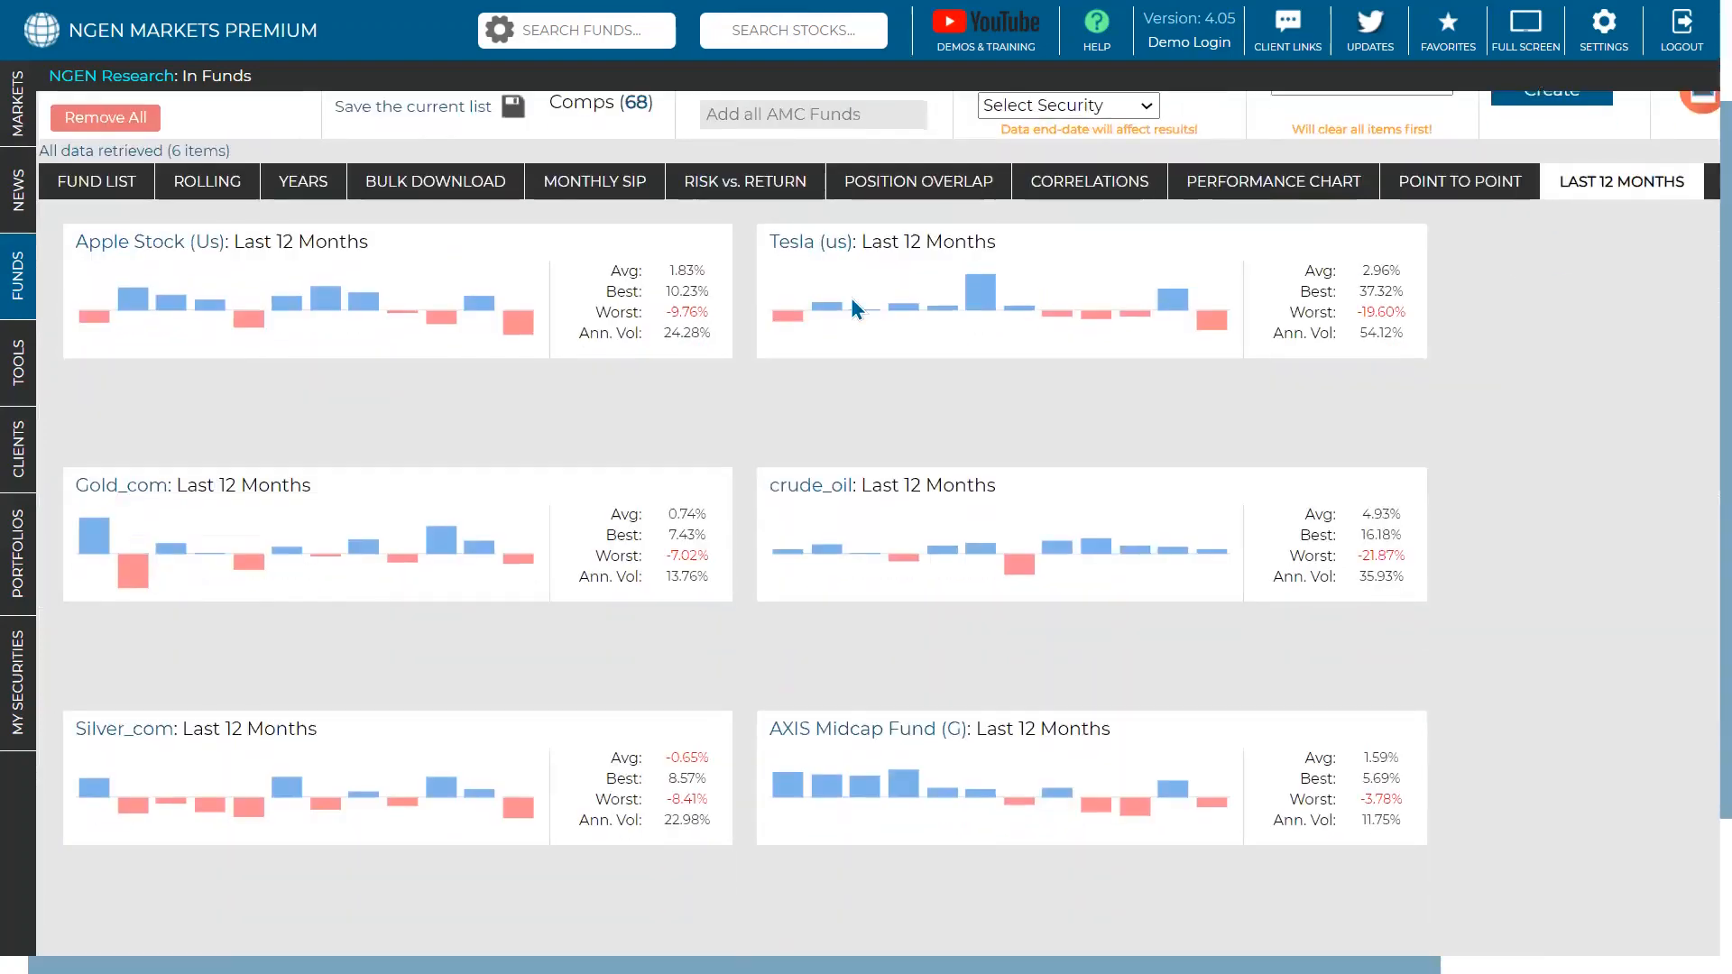
{"action": "mouse_move", "coordinate": [138, 297]}
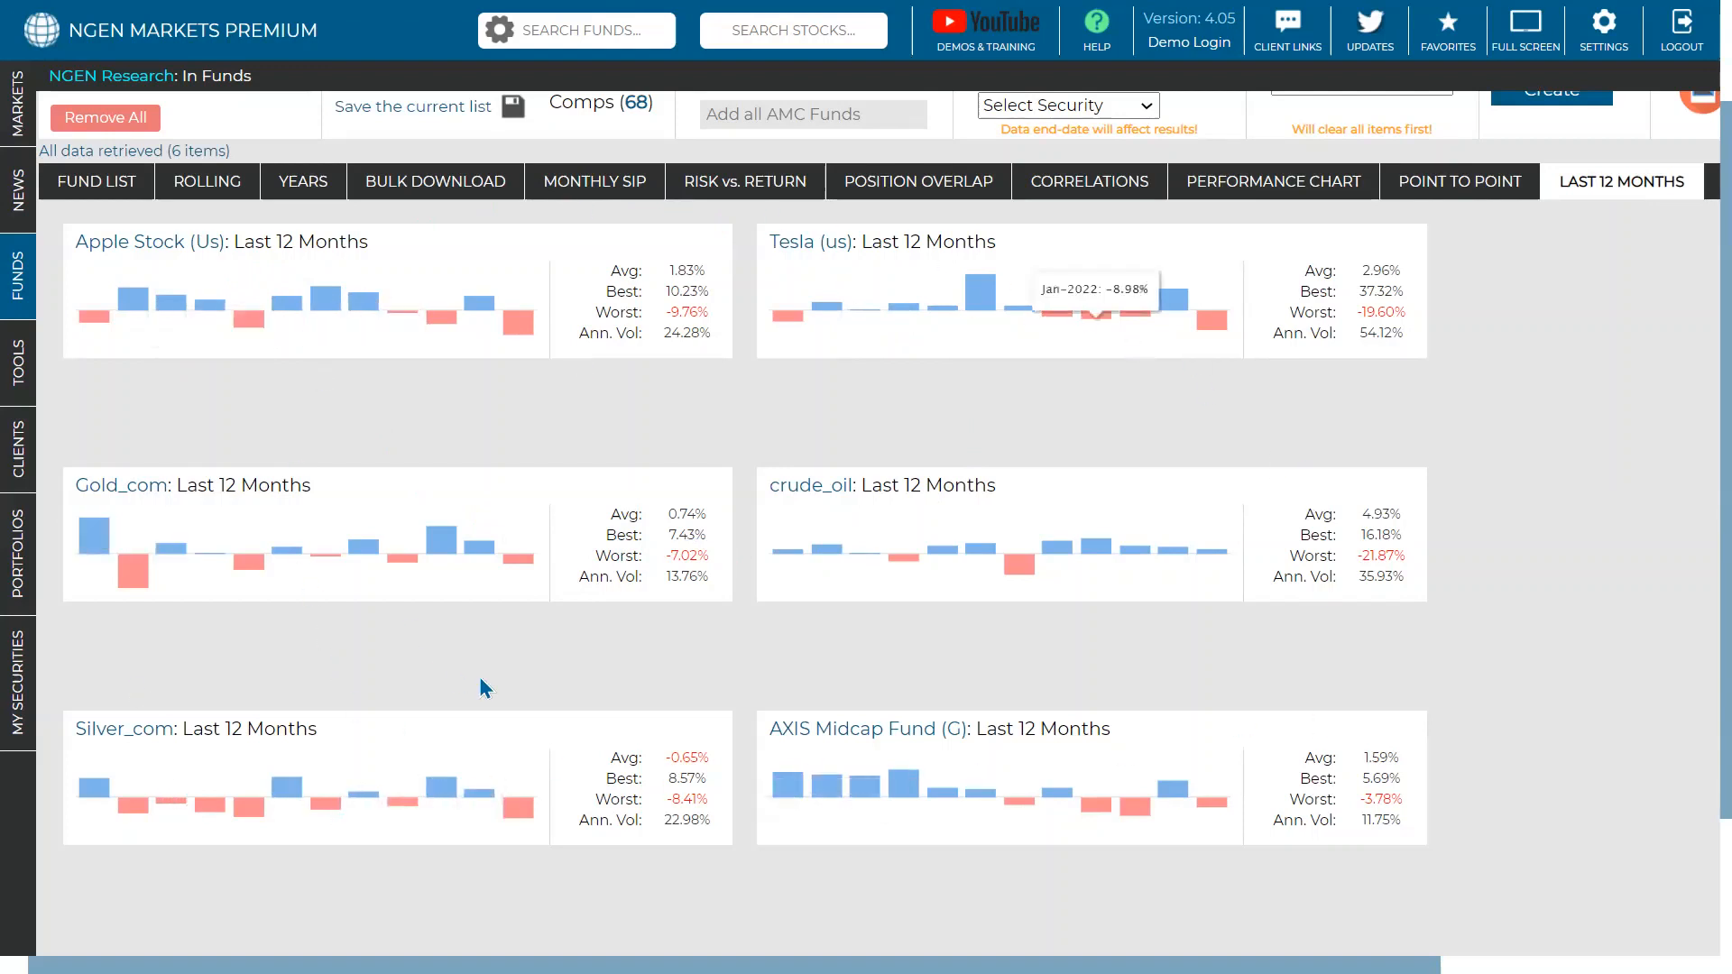
{"action": "mouse_move", "coordinate": [63, 543]}
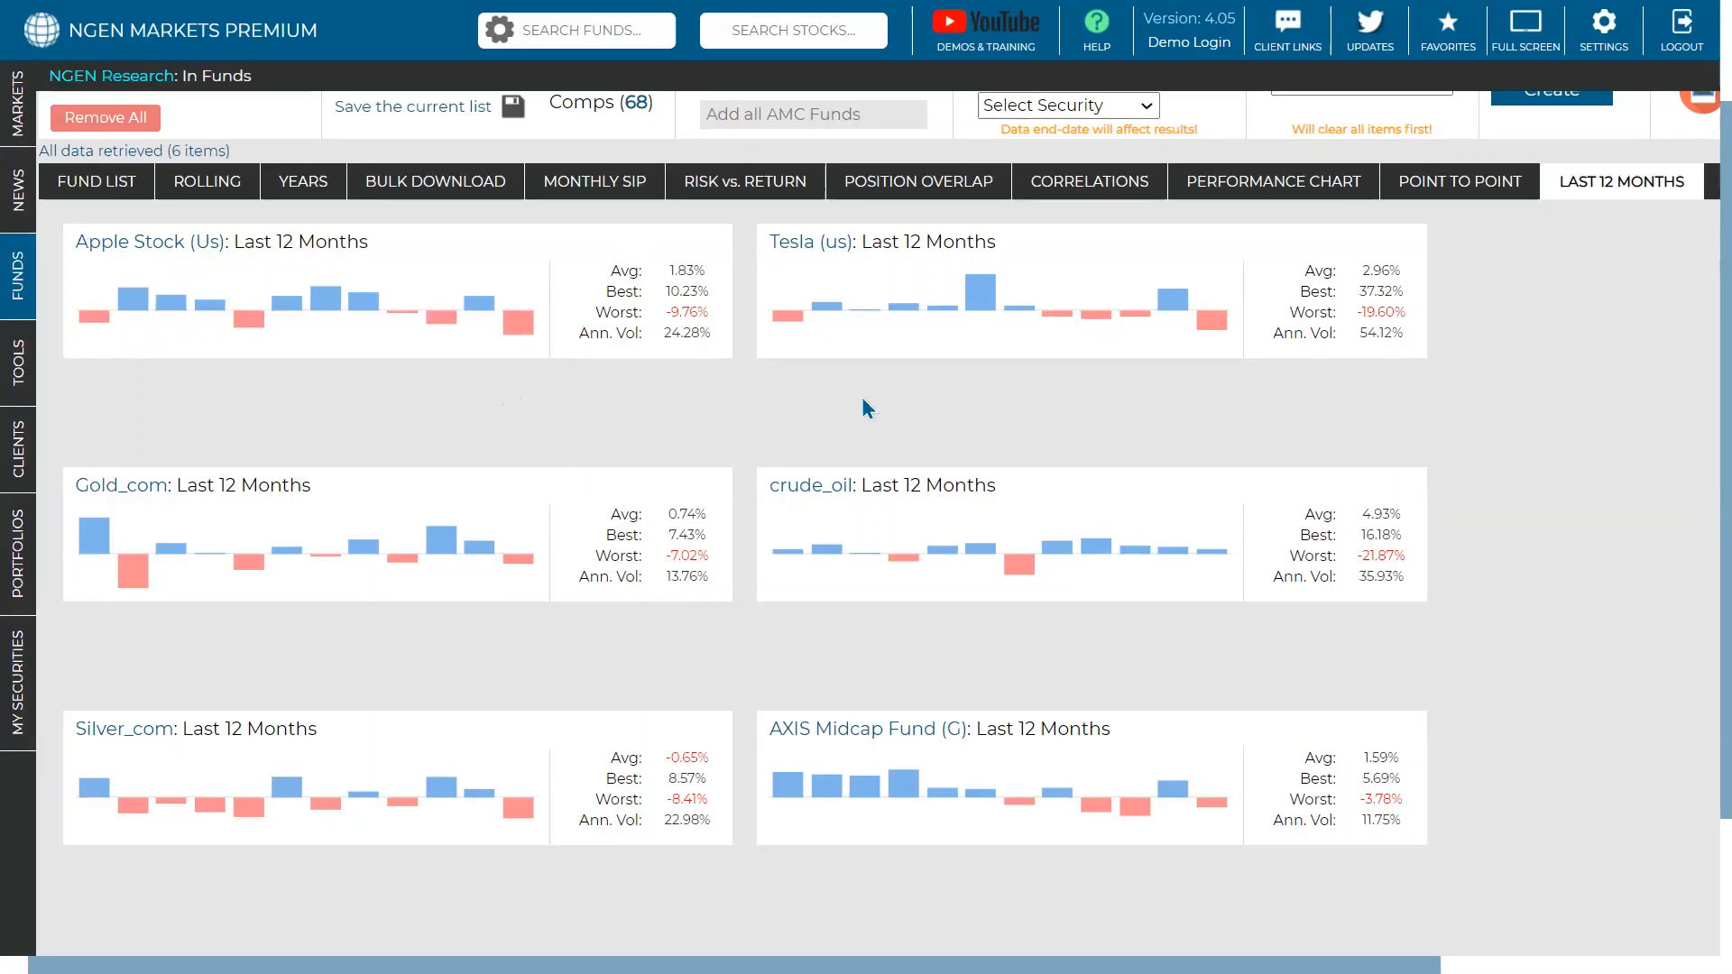
{"action": "scroll", "coordinate": [863, 400], "scroll_direction": "up", "scroll_amount": 2}
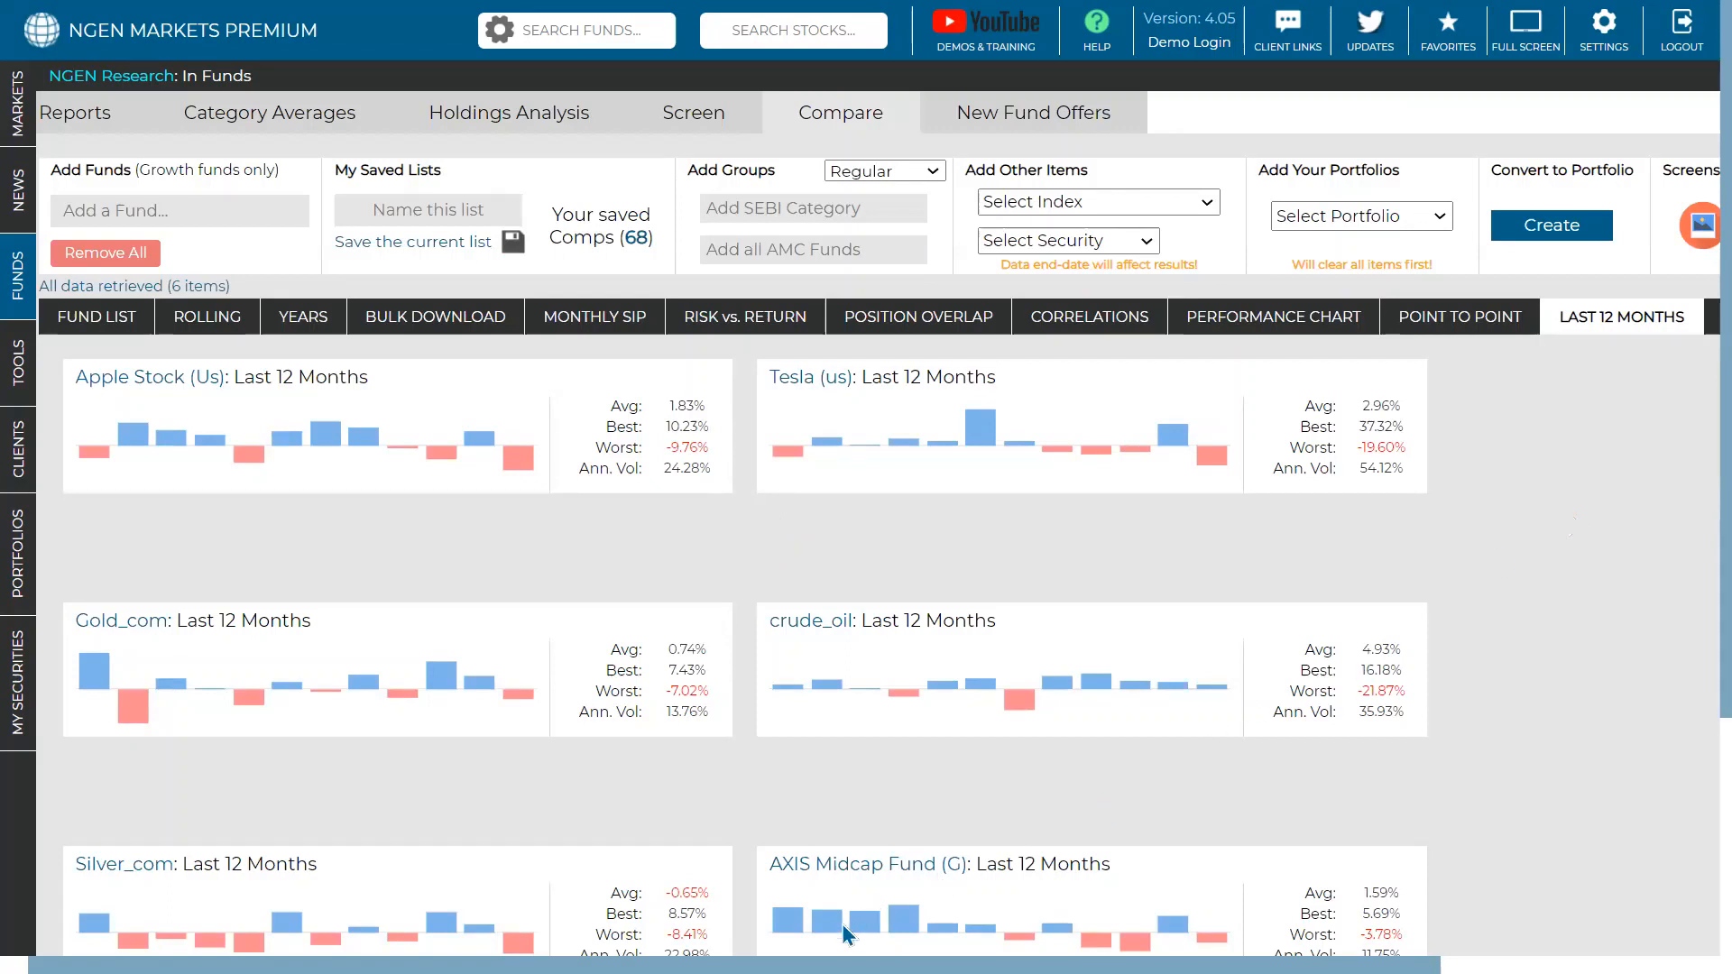
{"action": "mouse_move", "coordinate": [828, 913]}
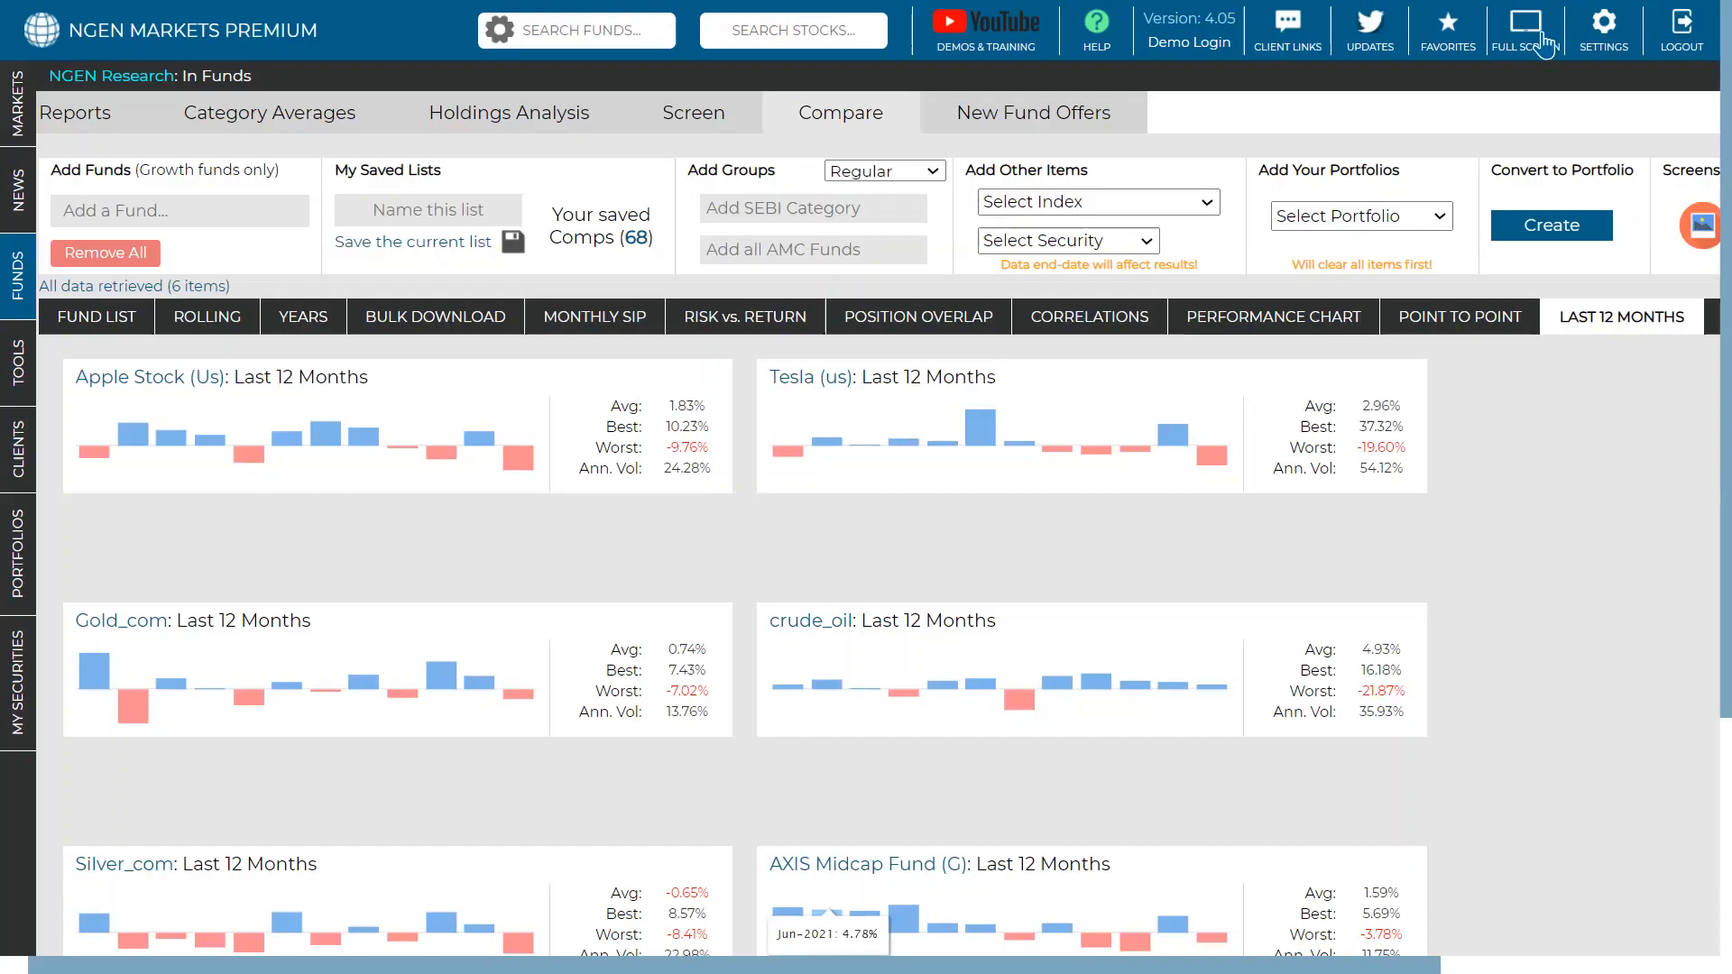
- Bring up the BRK-B workbook and fill its Date and Adj Close columns orange
{"action": "key", "text": "Escape"}
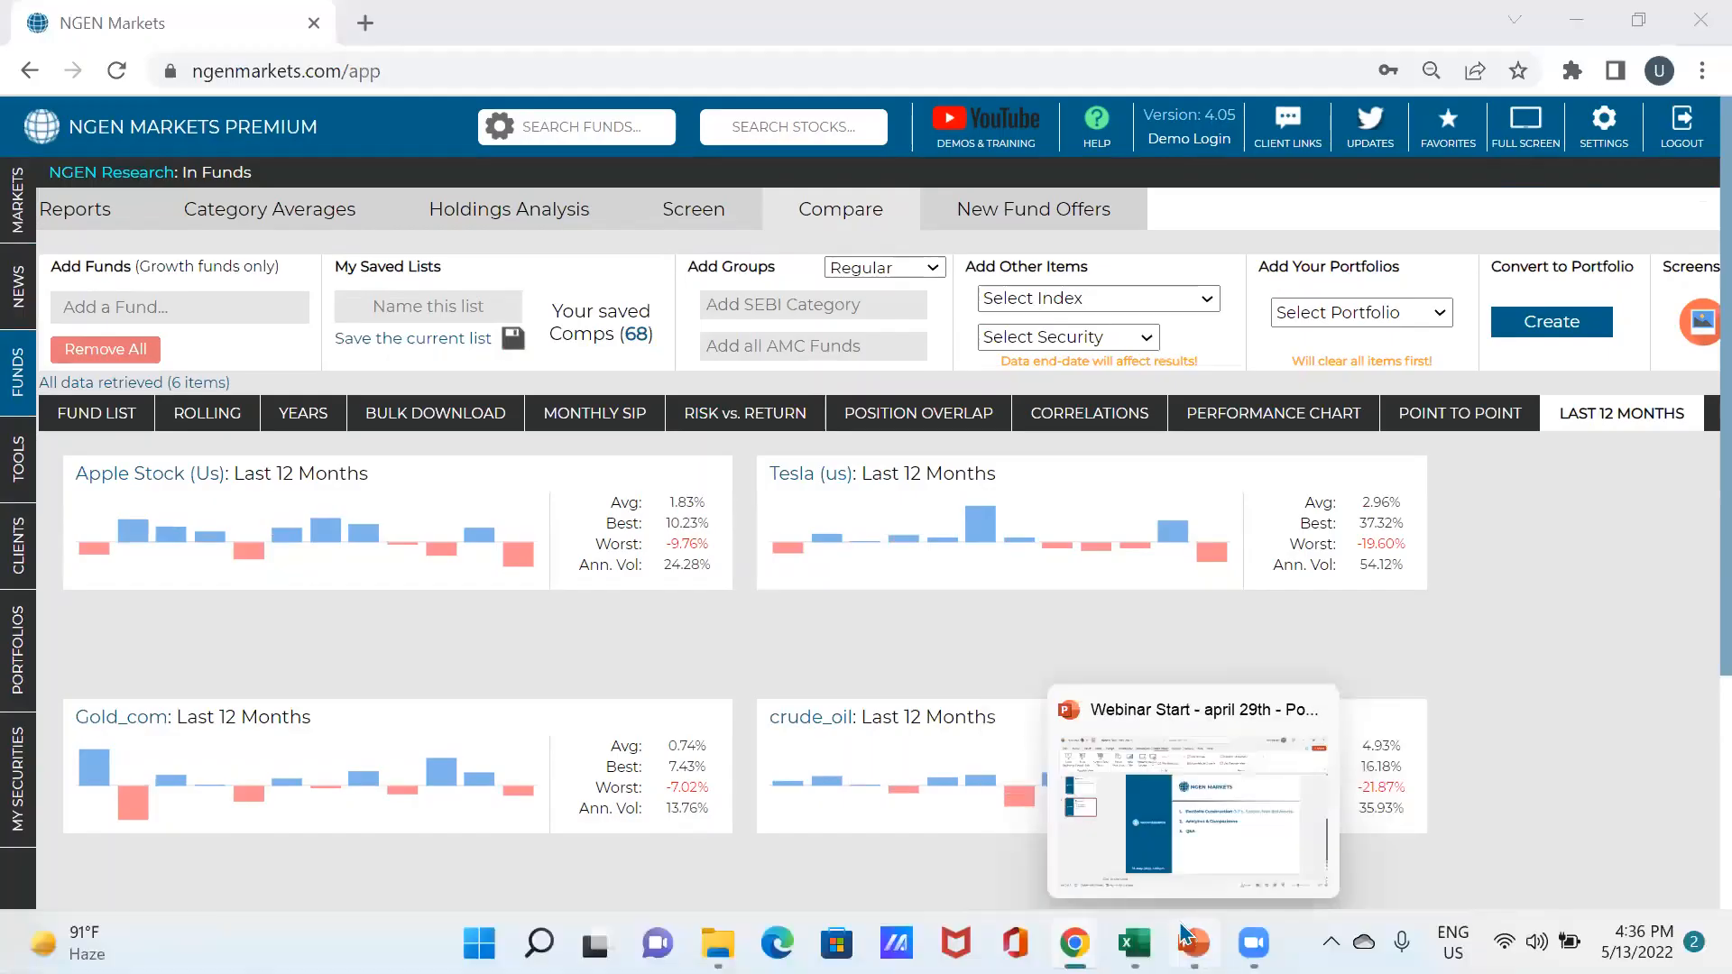
{"action": "mouse_move", "coordinate": [1134, 943]}
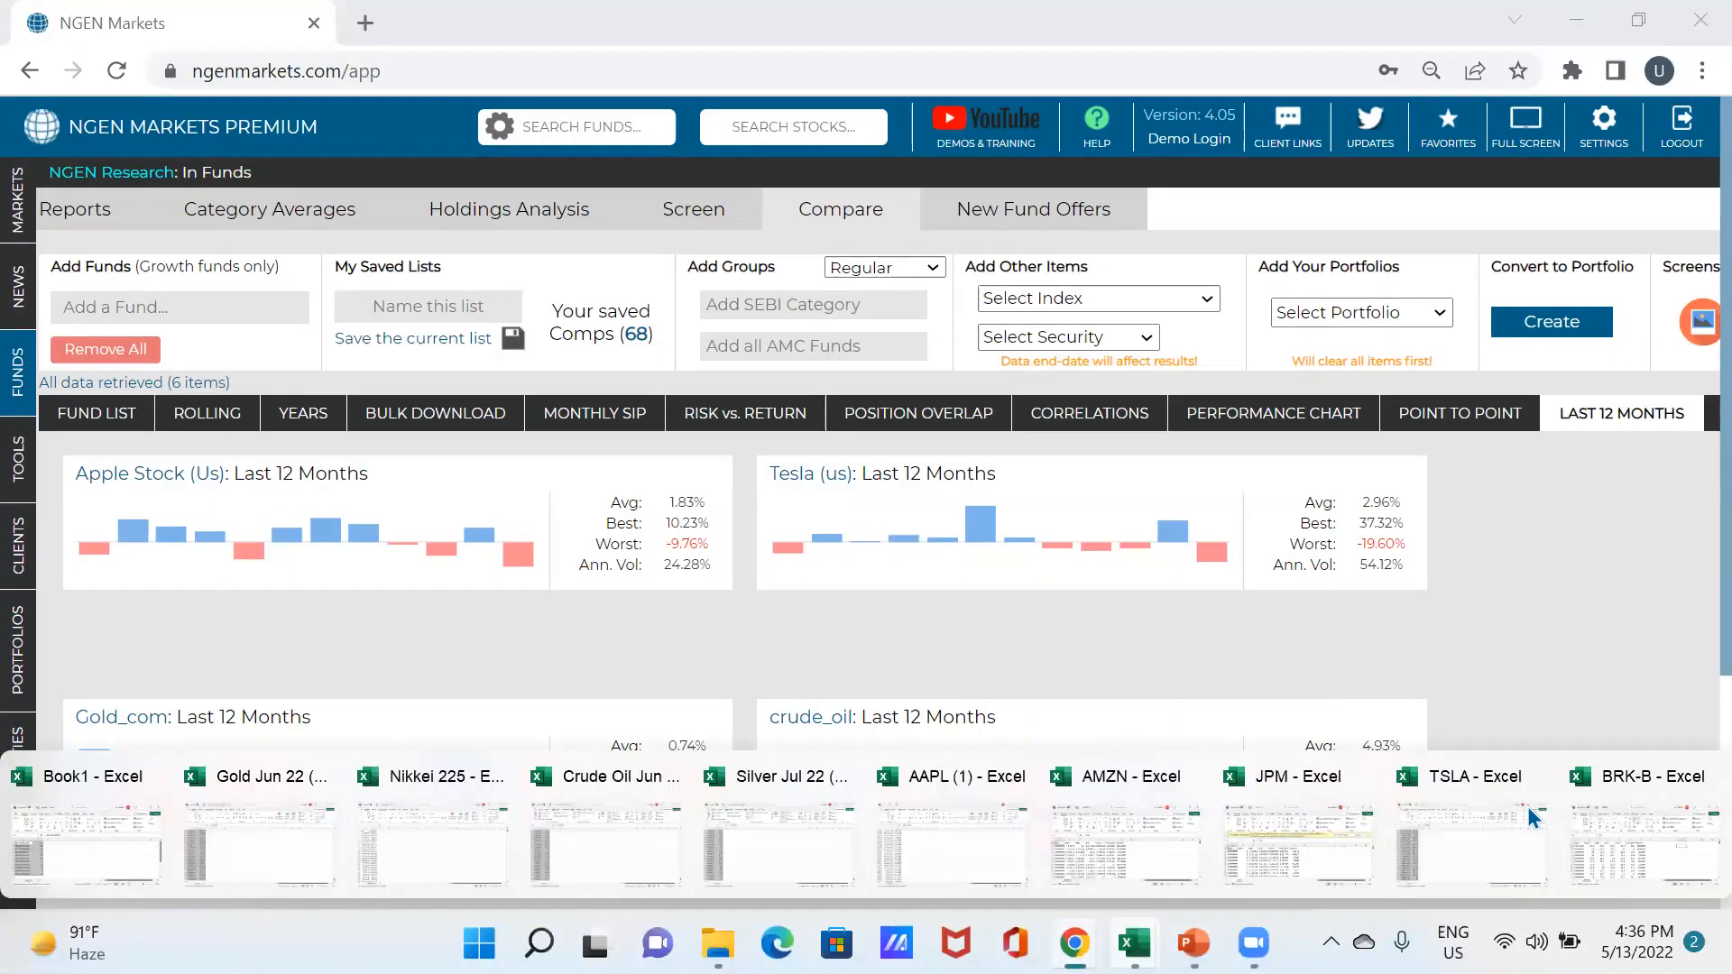
{"action": "left_click", "coordinate": [1622, 837]}
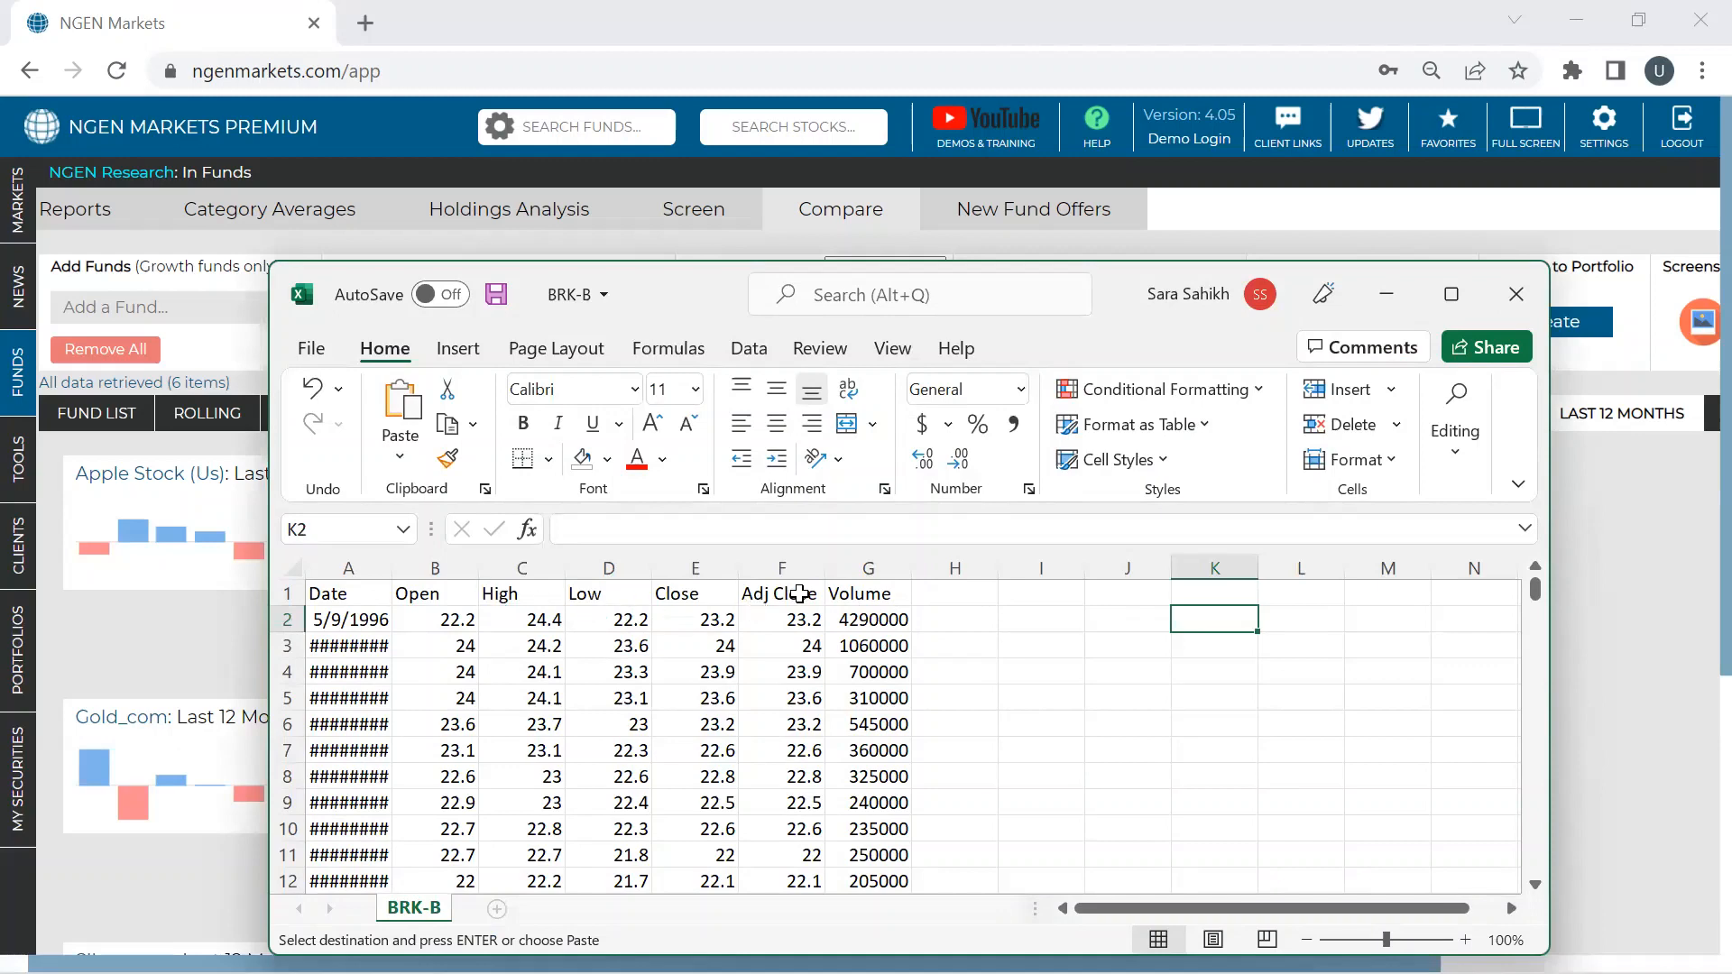
{"action": "left_click", "coordinate": [789, 566]}
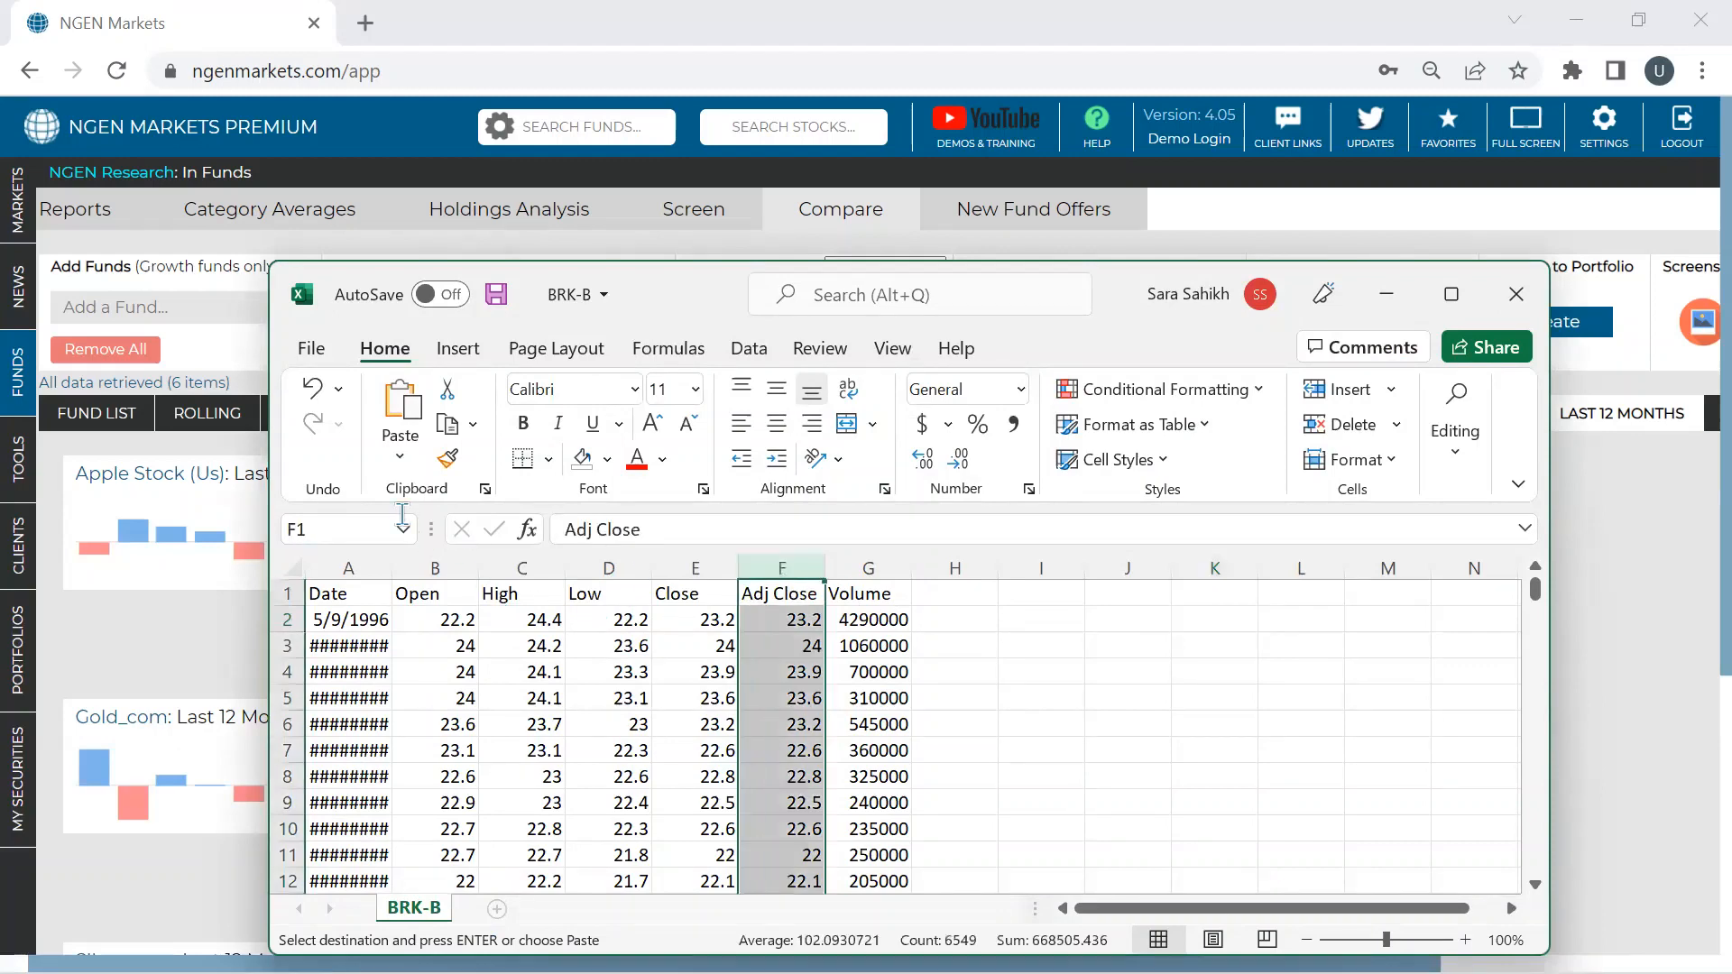
{"action": "left_click", "coordinate": [333, 568]}
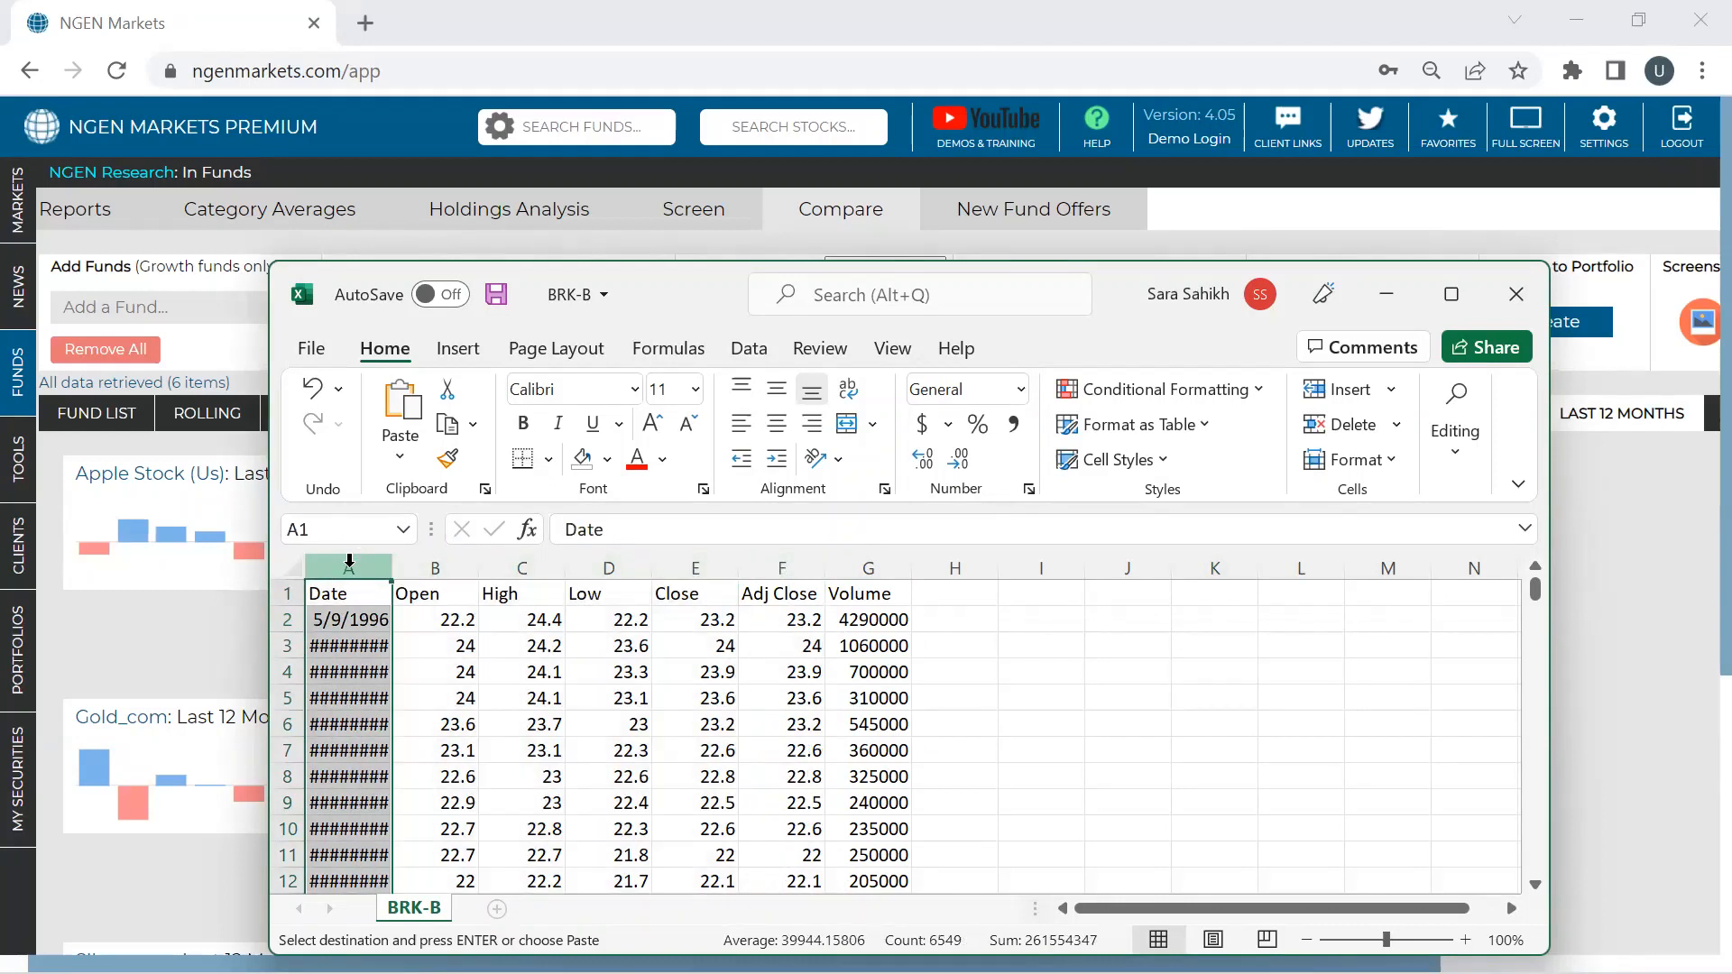
{"action": "left_click", "coordinate": [785, 567], "text": "ctrl"}
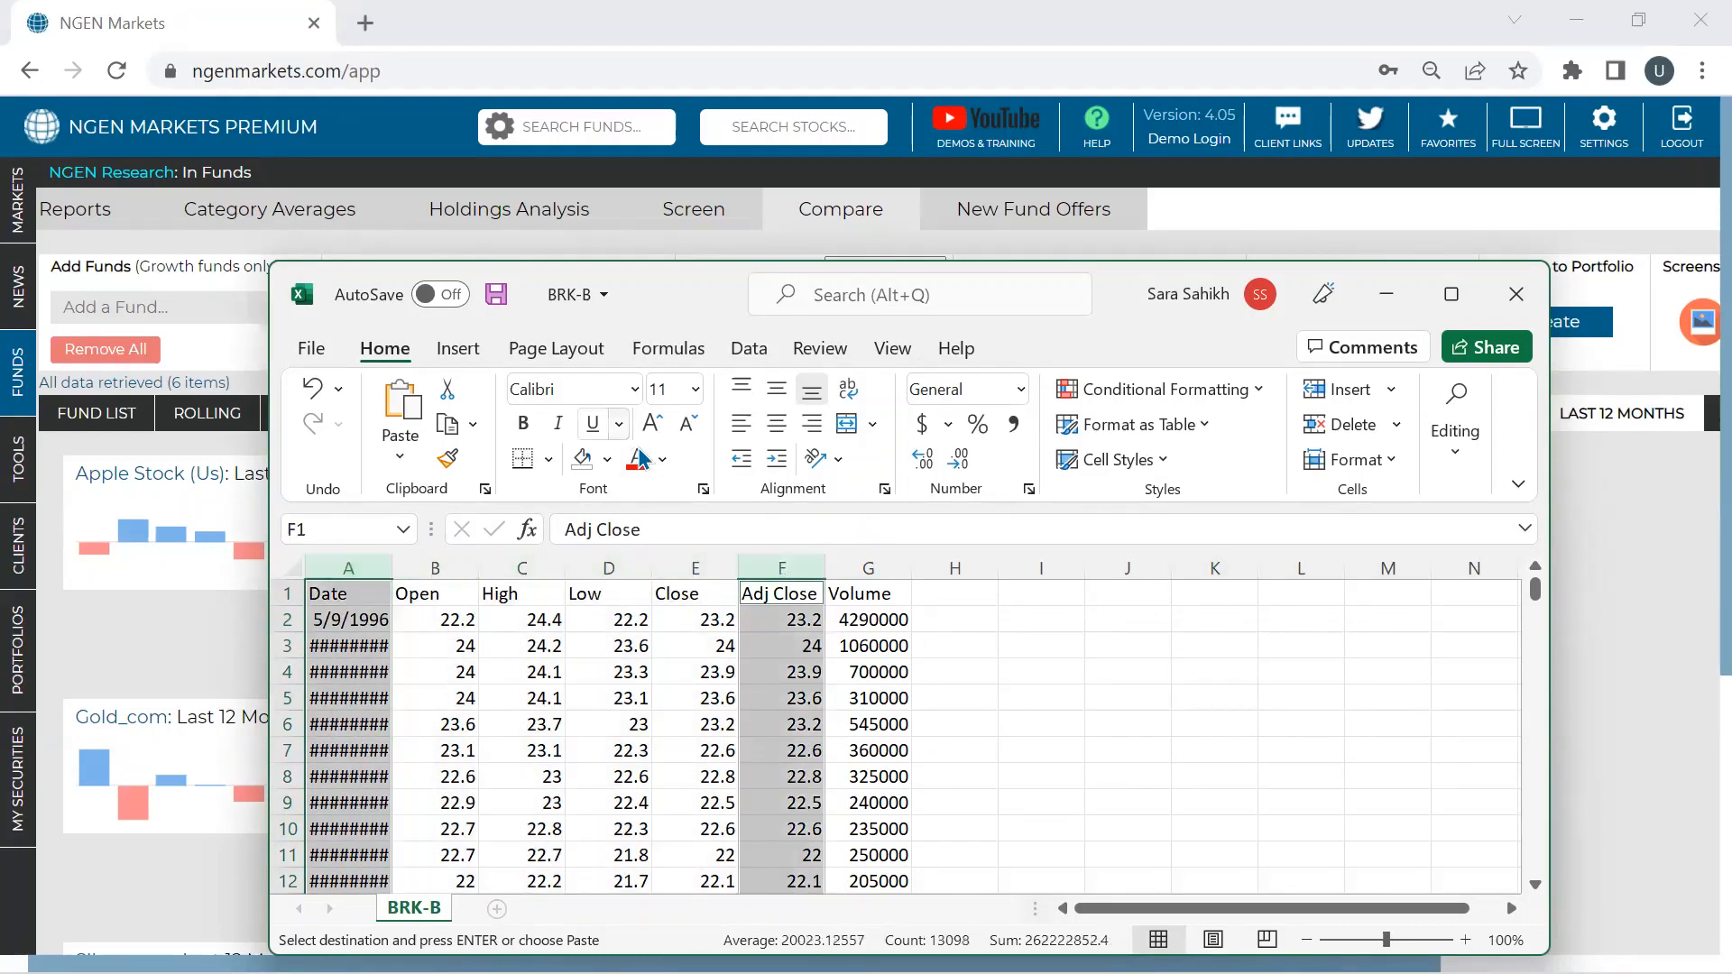
{"action": "left_click", "coordinate": [607, 459]}
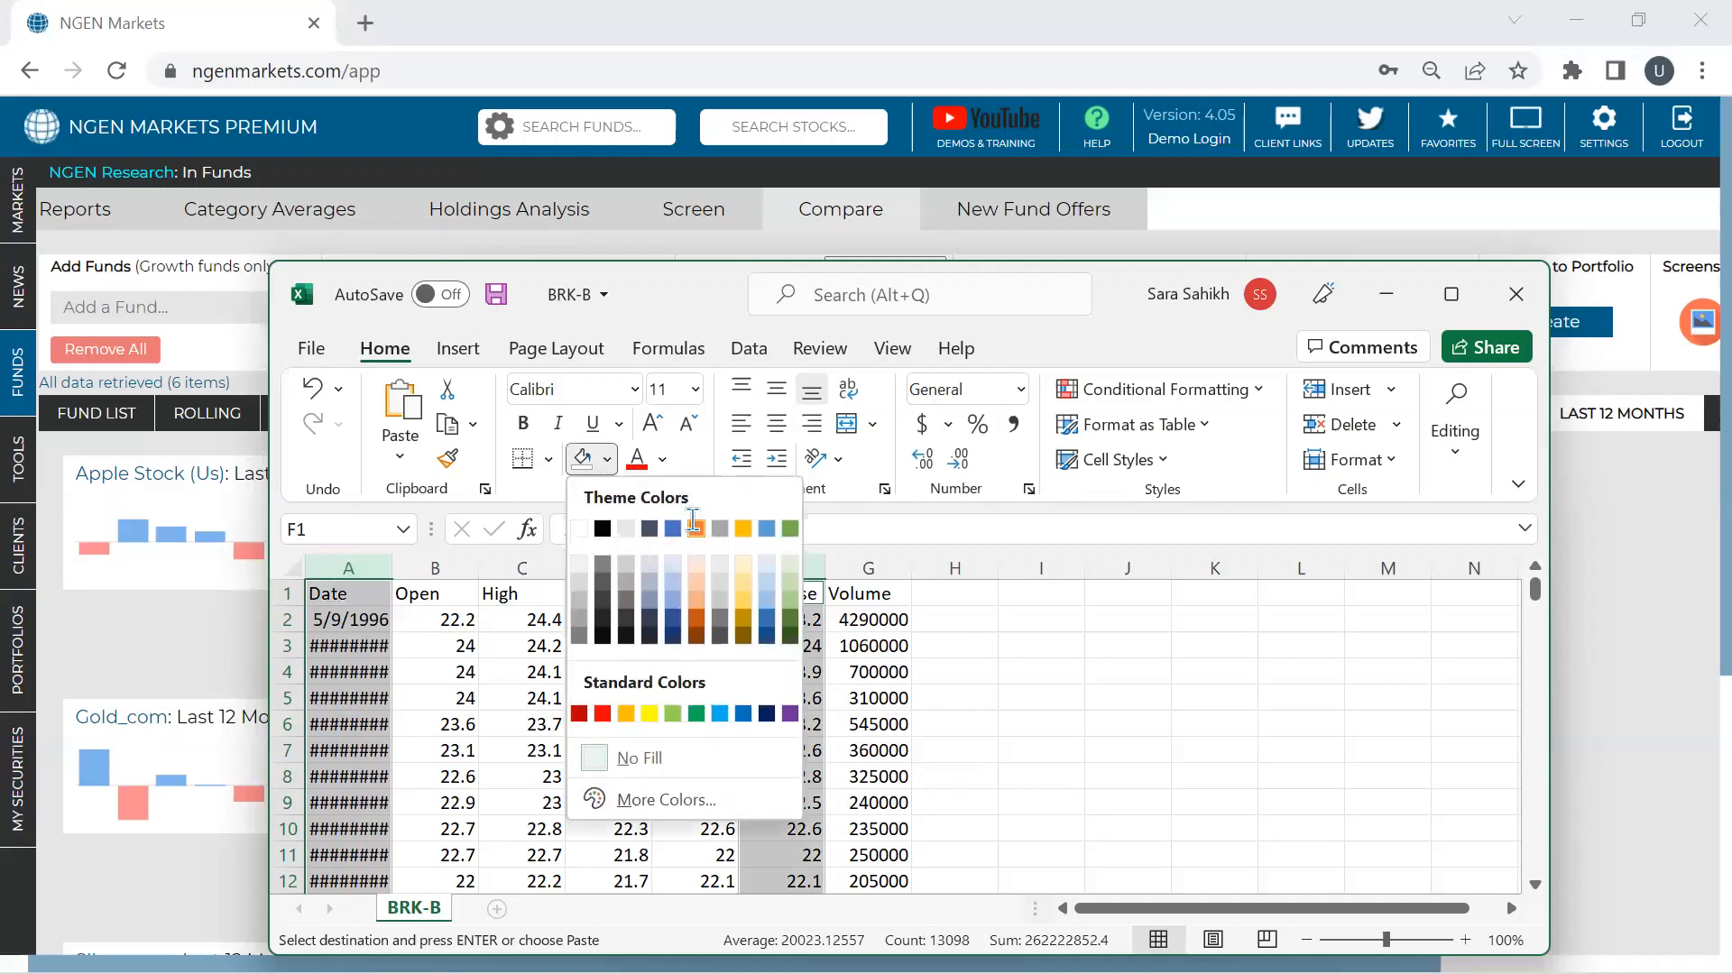
{"action": "left_click", "coordinate": [694, 527]}
{"action": "left_click", "coordinate": [794, 620]}
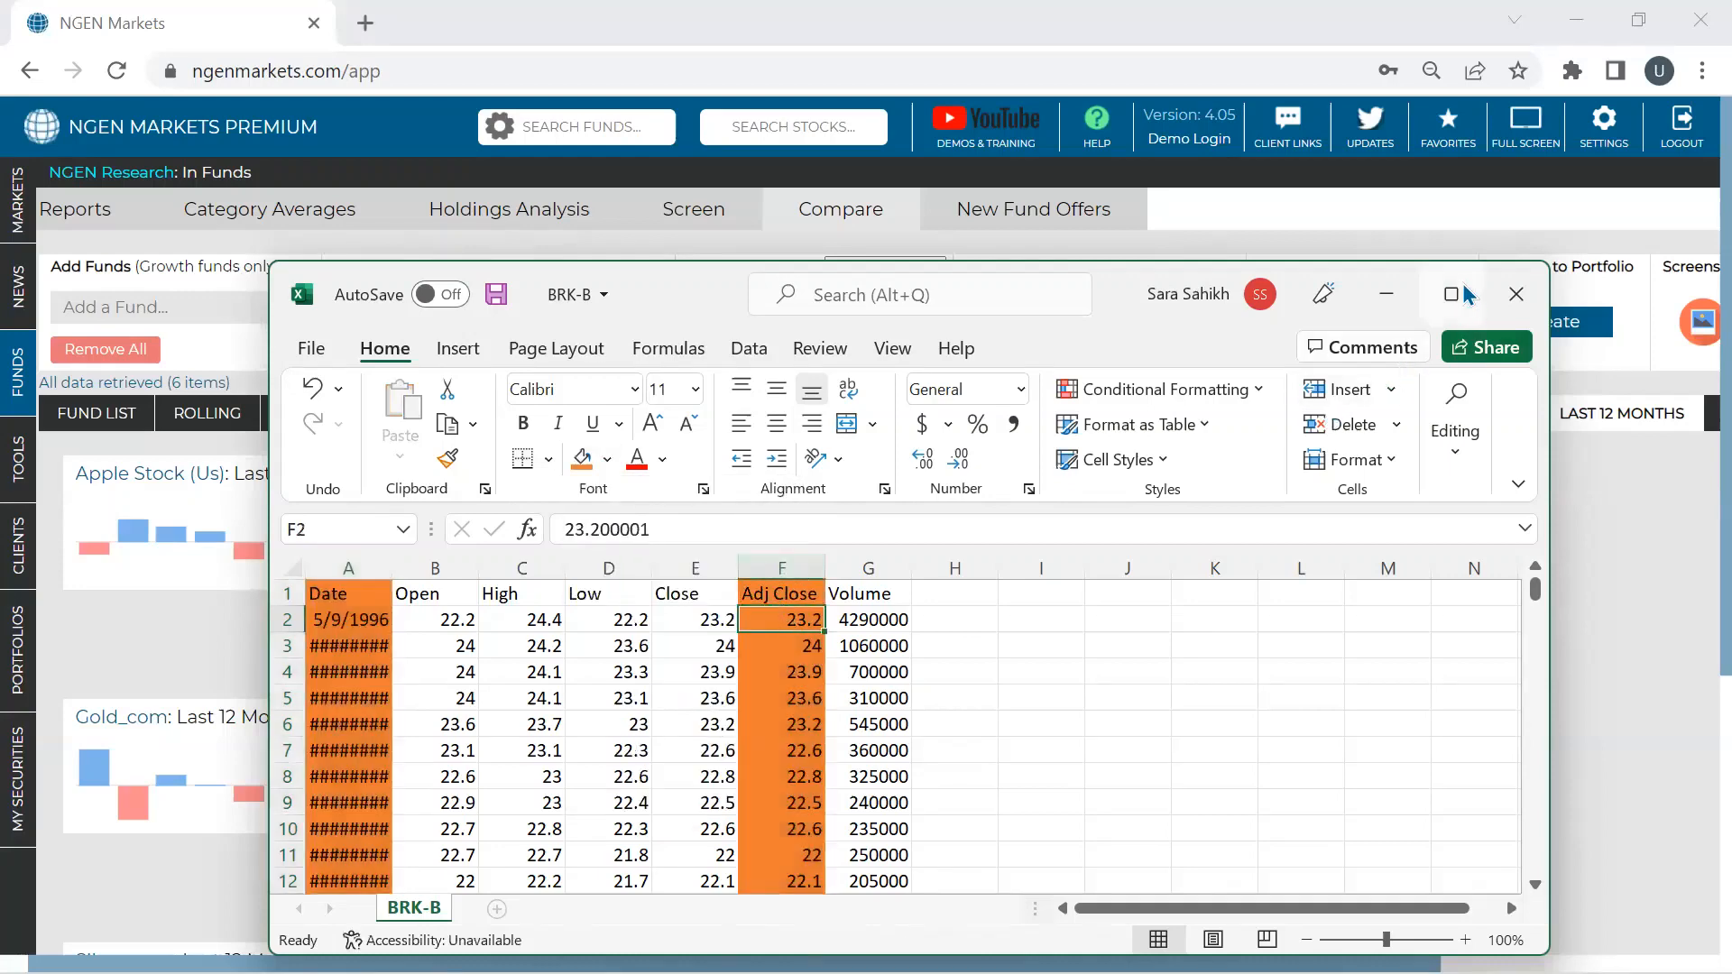
- Maximize the workbook, autofit the Date column so full dates show, then minimize Excel
{"action": "double_click", "coordinate": [567, 307]}
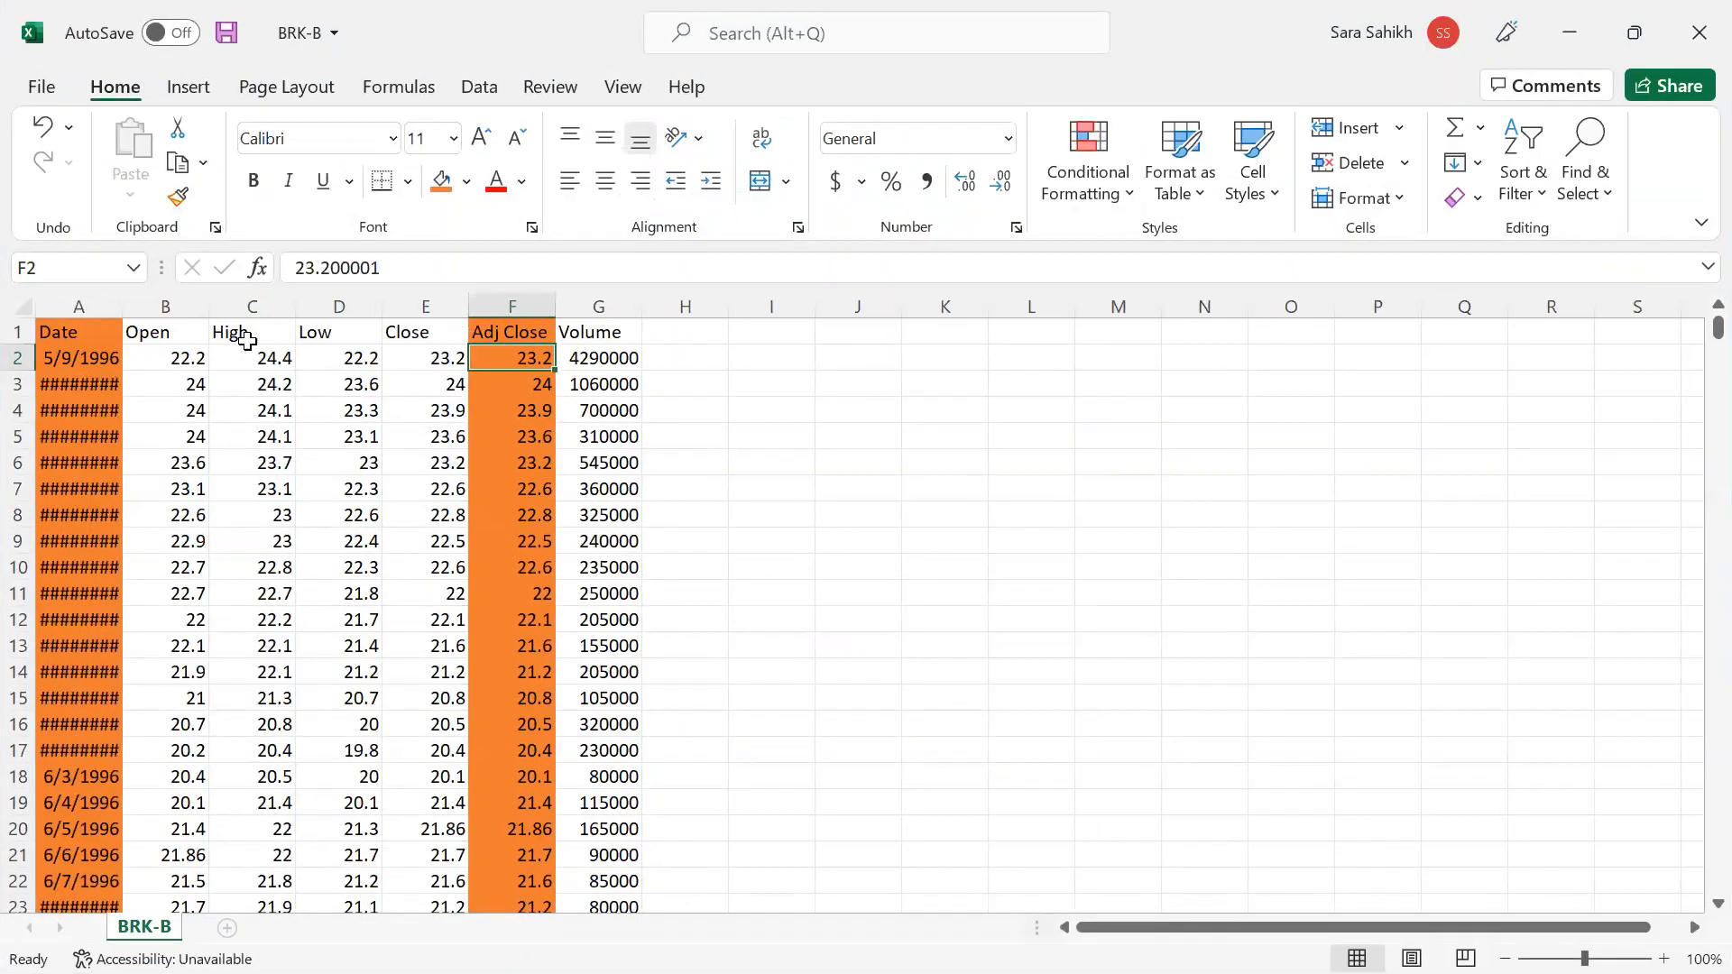
{"action": "double_click", "coordinate": [124, 307]}
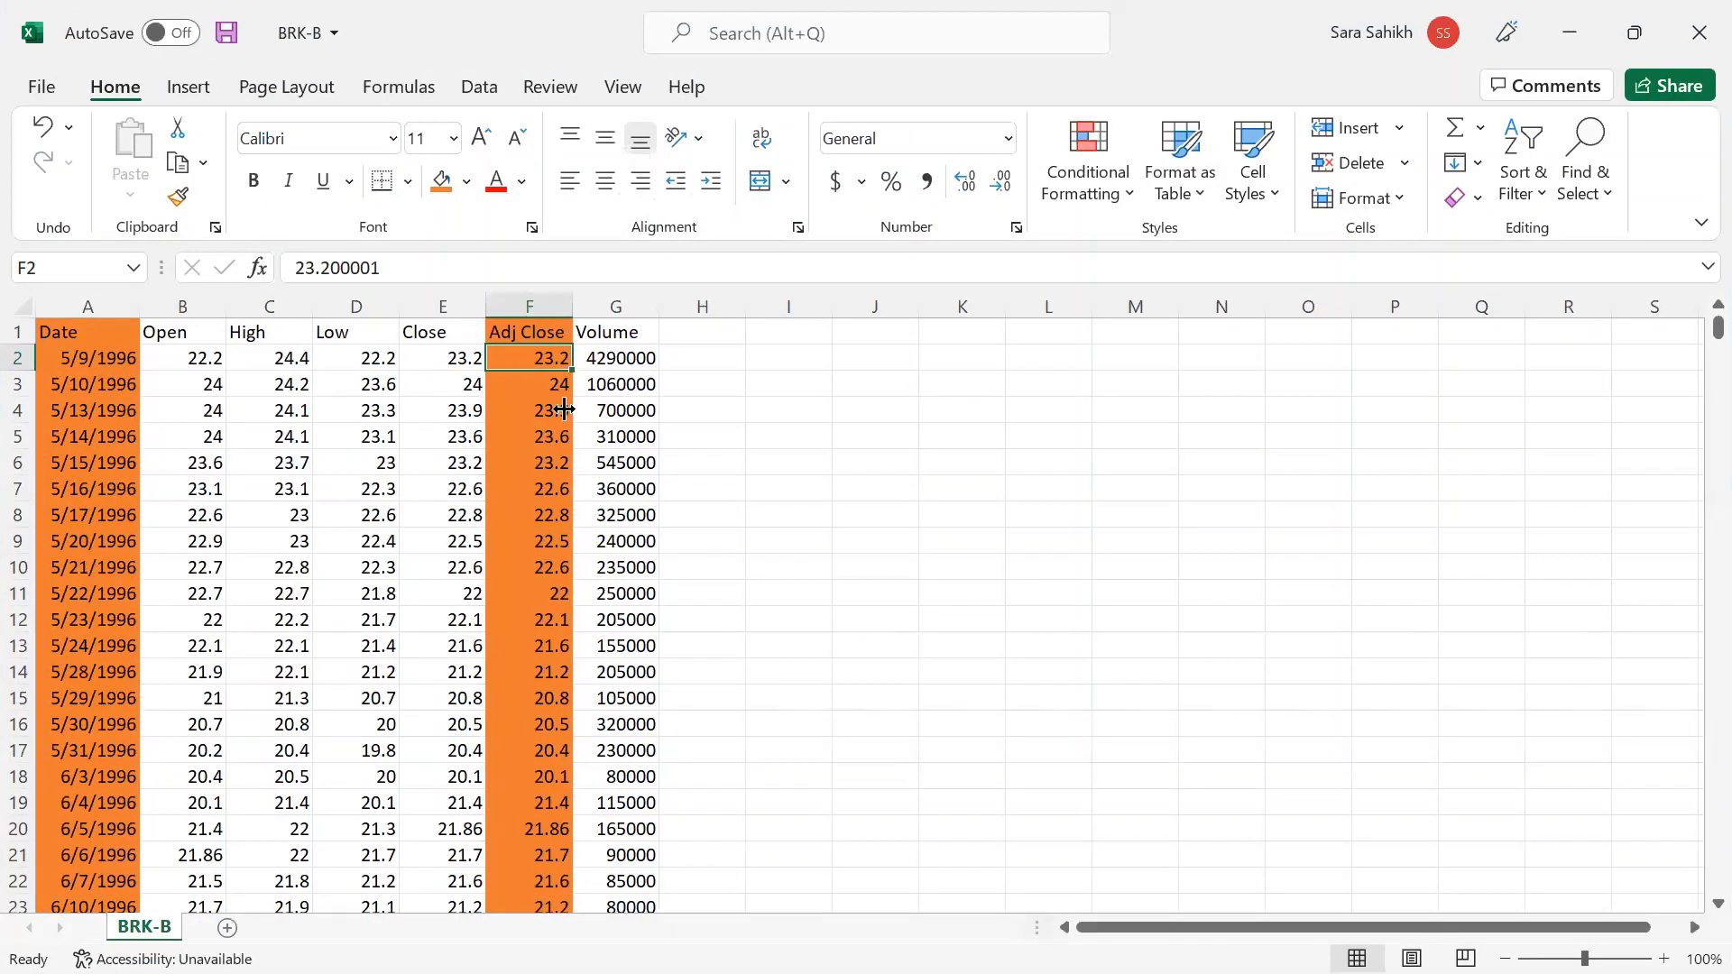
{"action": "left_click", "coordinate": [521, 330]}
{"action": "left_click", "coordinate": [530, 307]}
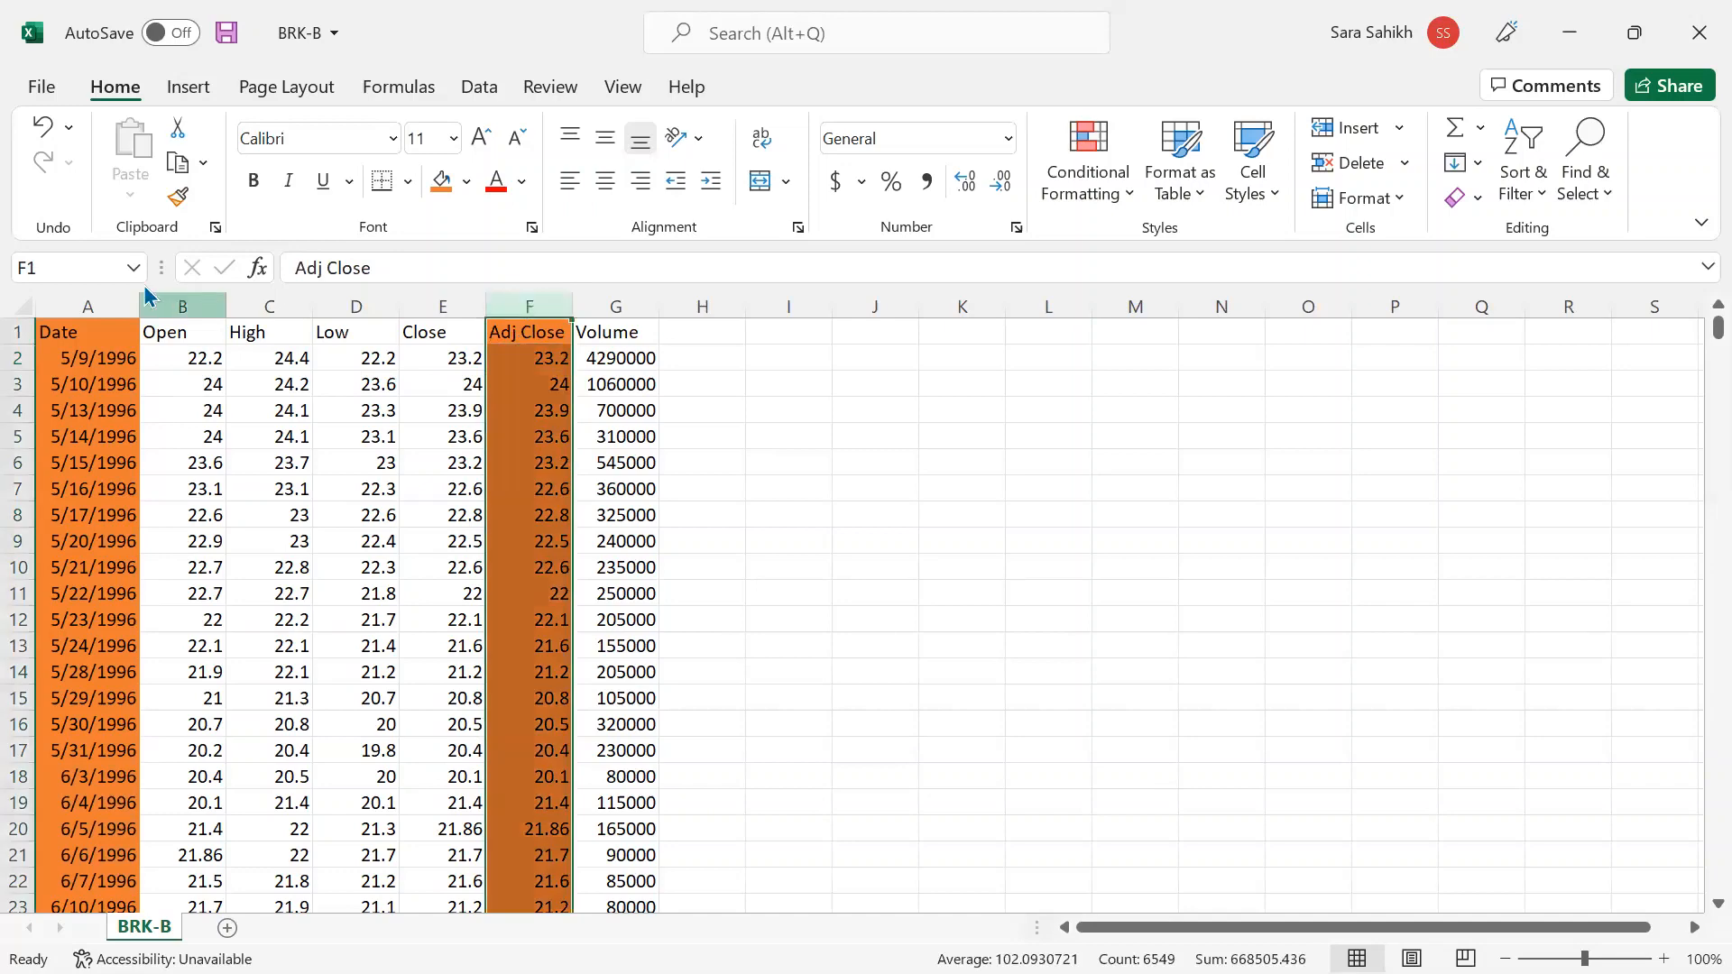
{"action": "left_click", "coordinate": [84, 304]}
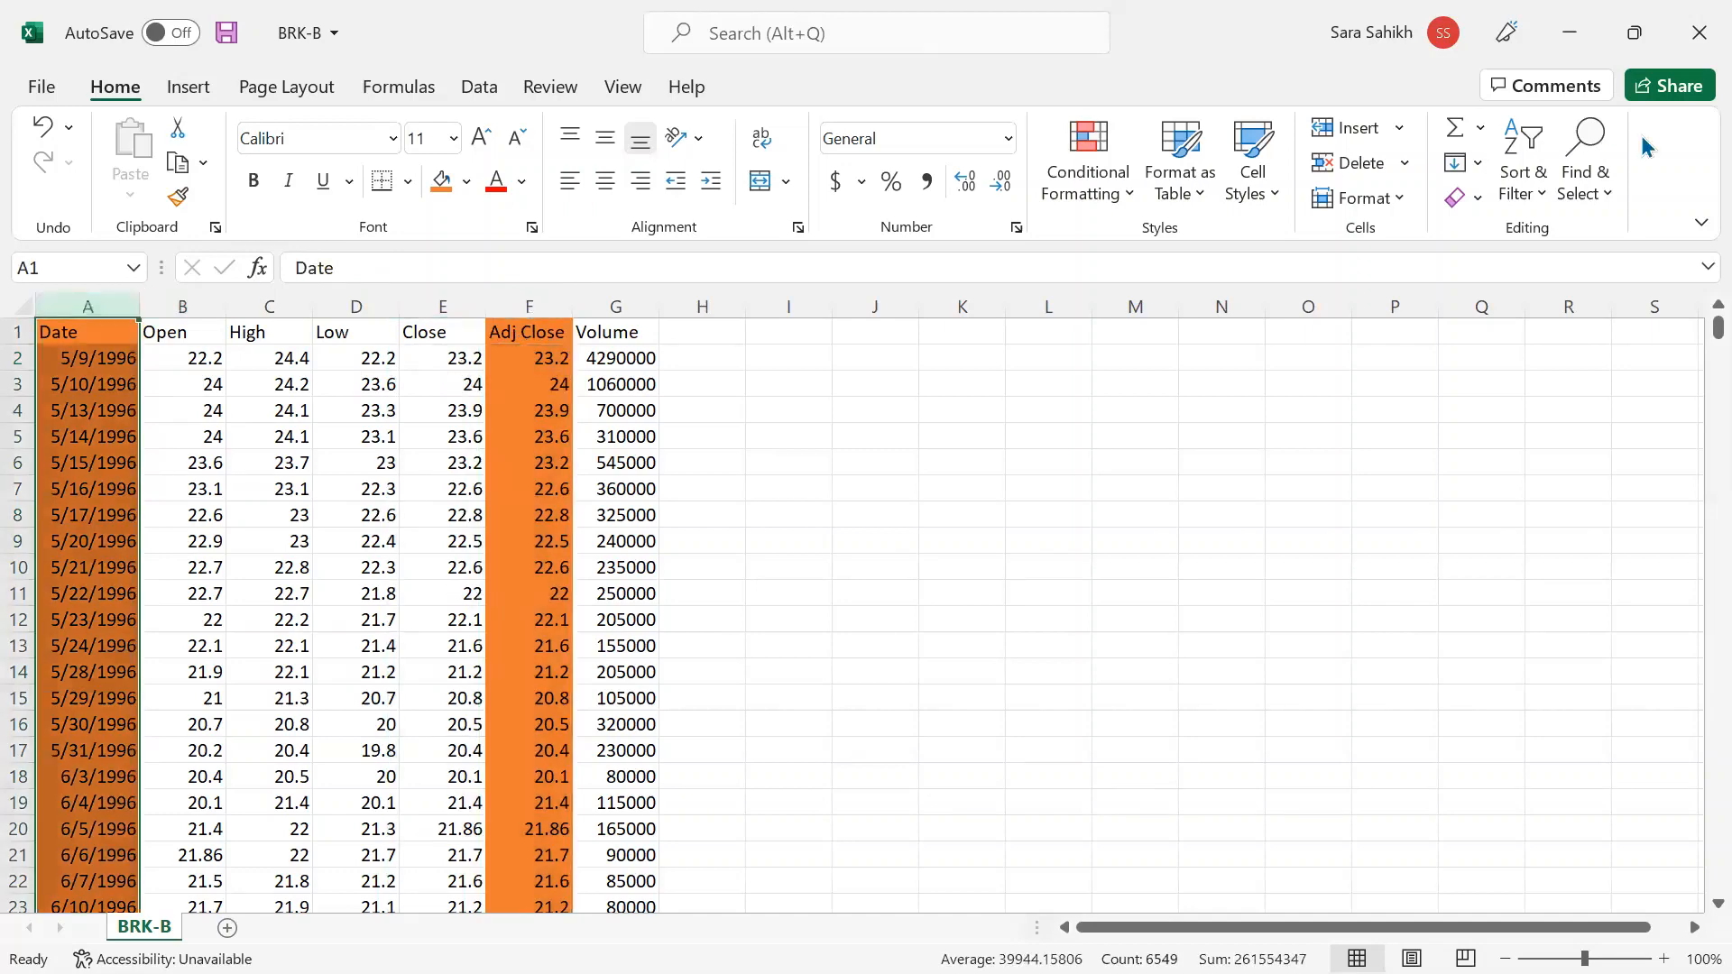
{"action": "left_click", "coordinate": [1555, 43]}
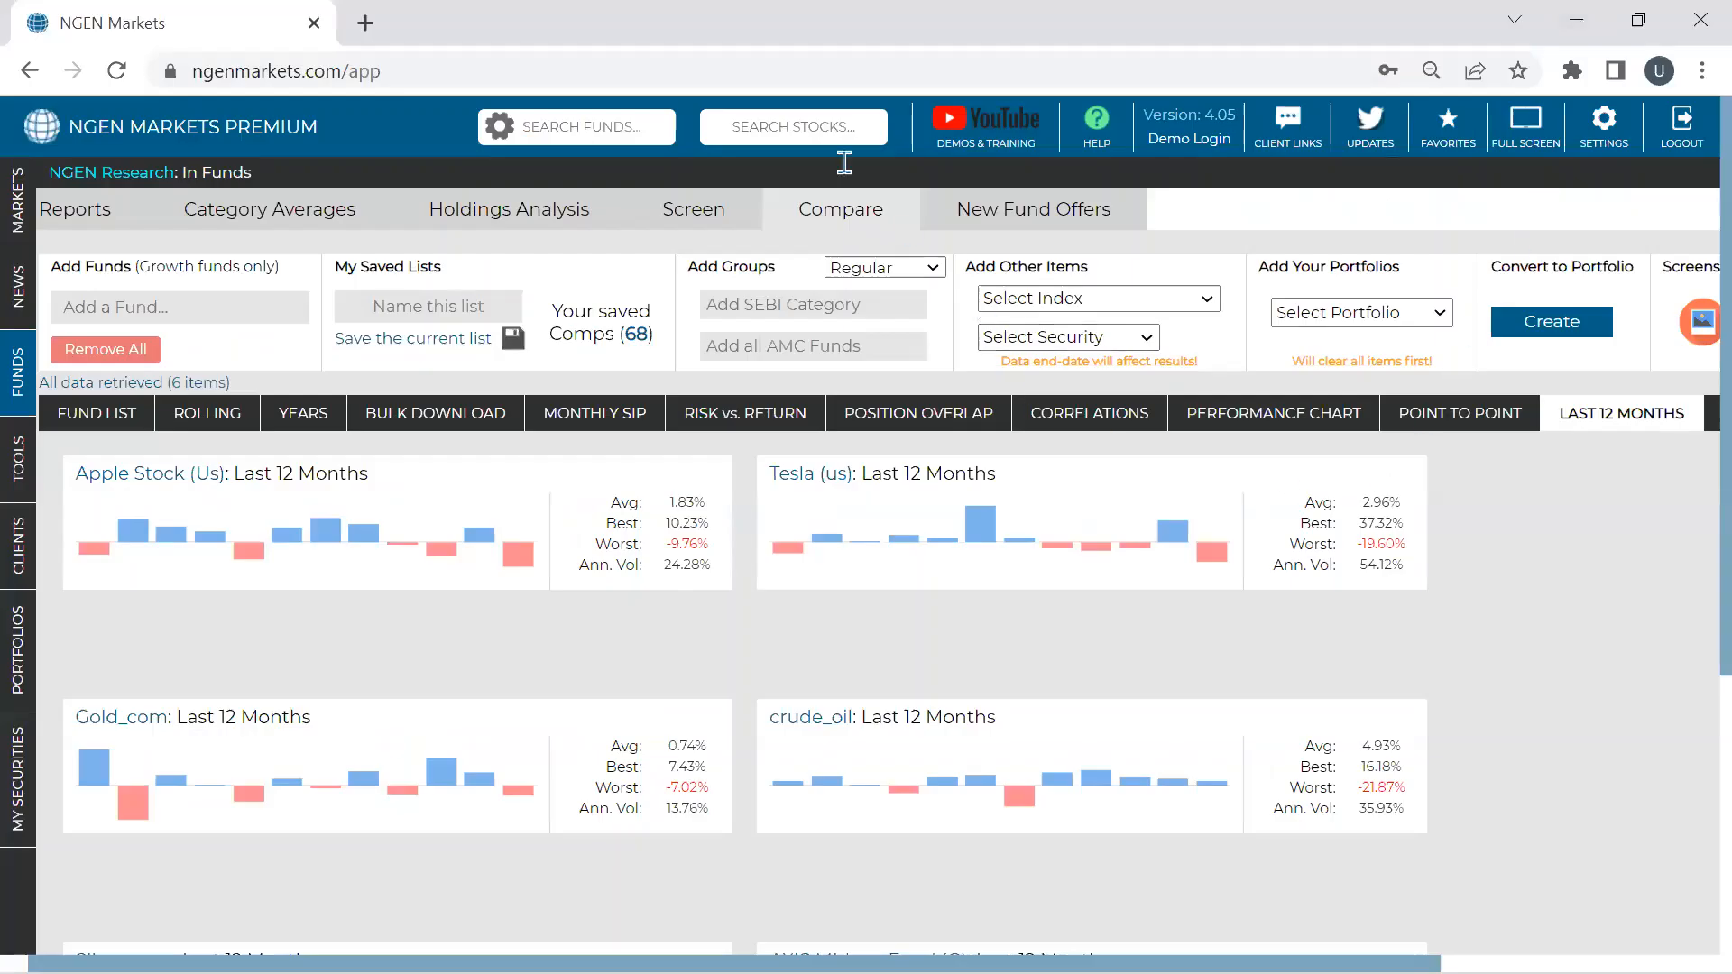
- Add IBM from the custom securities list to the comparison, then go to Portfolios
{"action": "left_click", "coordinate": [1130, 349]}
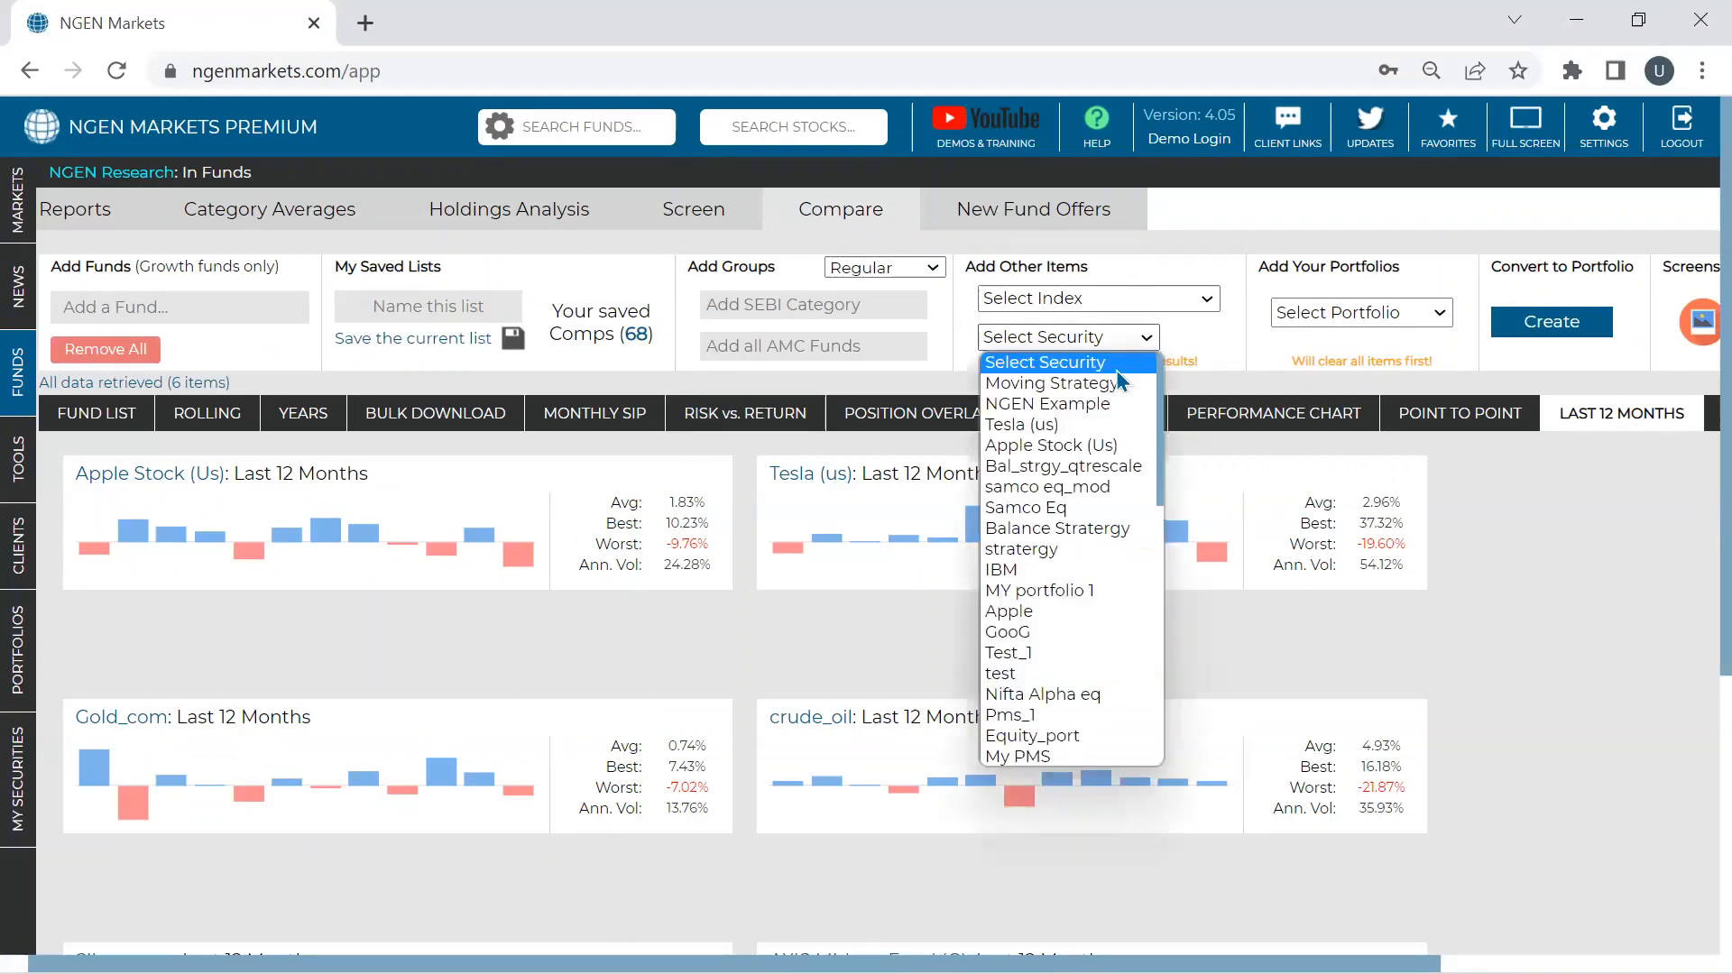
{"action": "left_click", "coordinate": [1046, 570]}
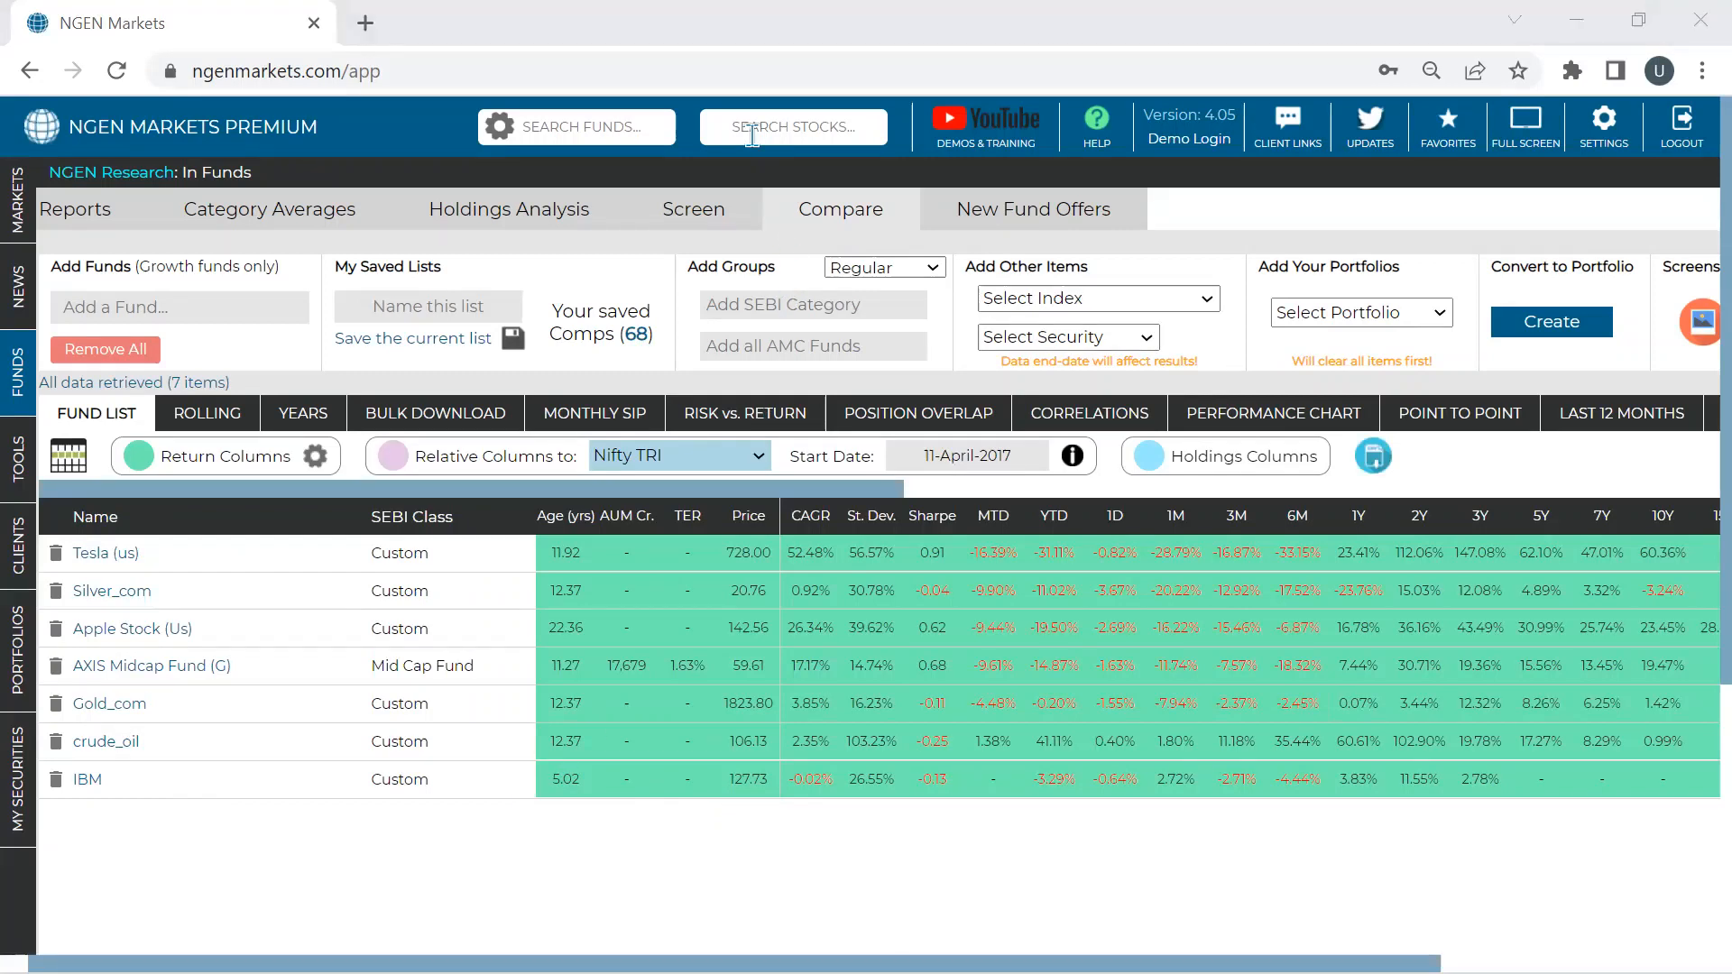
{"action": "left_click", "coordinate": [39, 634]}
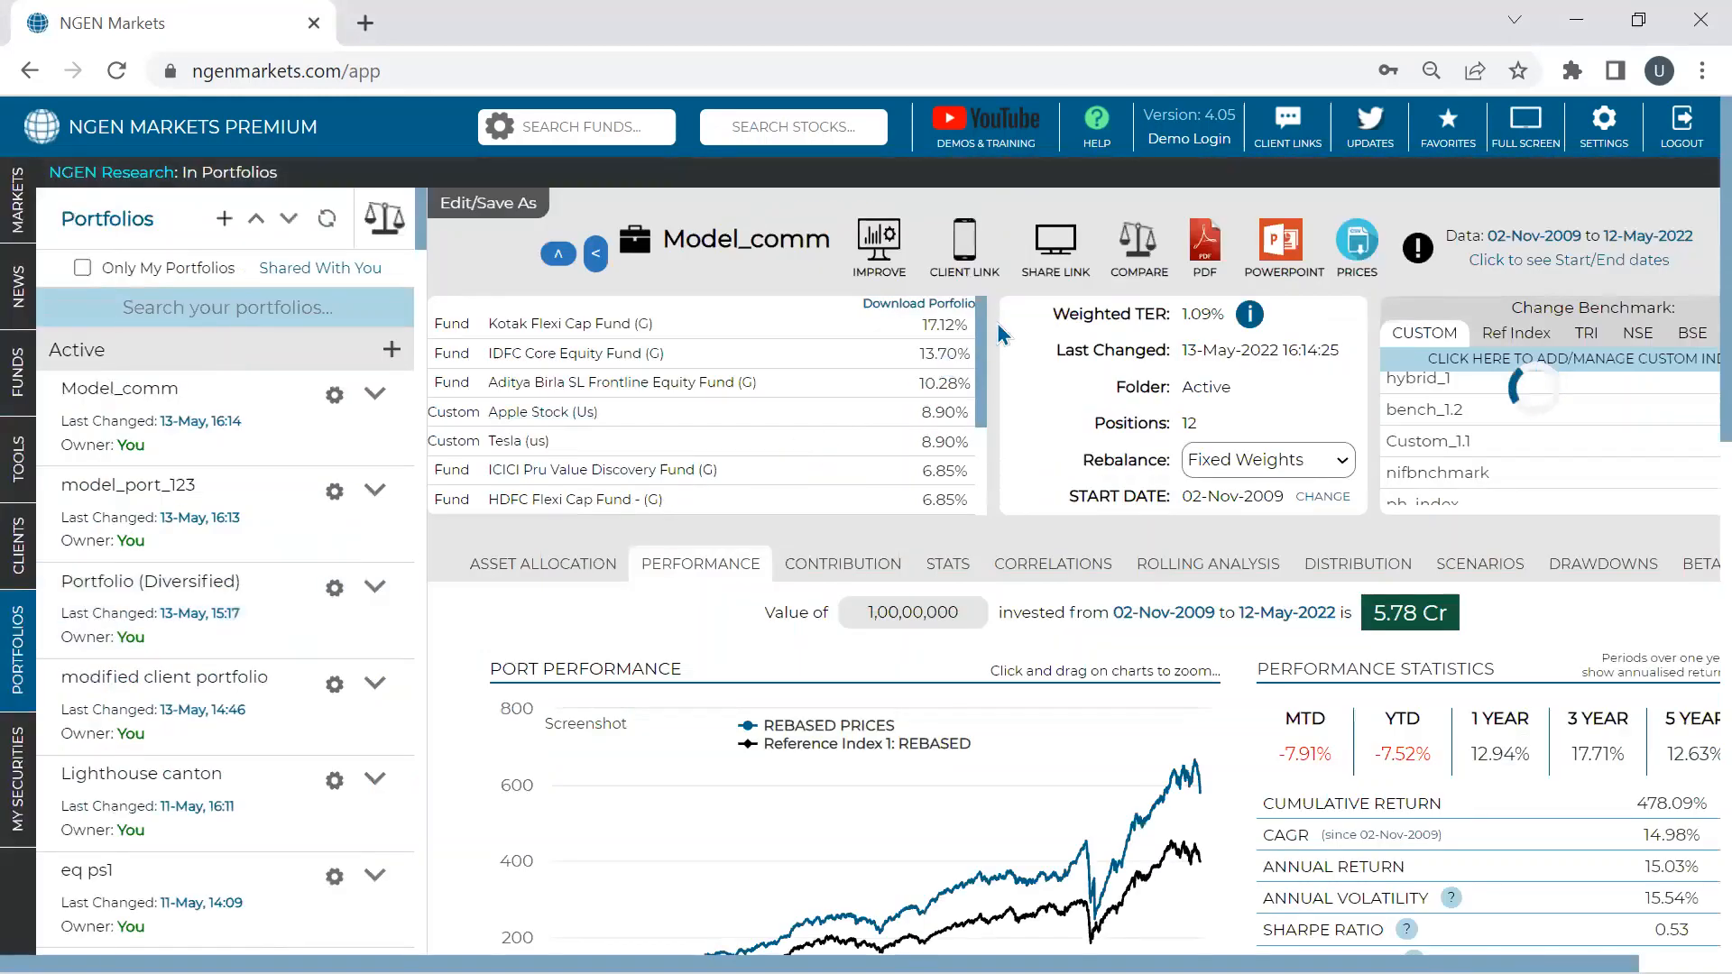
- Open the model_port_123 portfolio in full-screen Chrome and start its mobile client link
{"action": "left_click", "coordinate": [971, 255]}
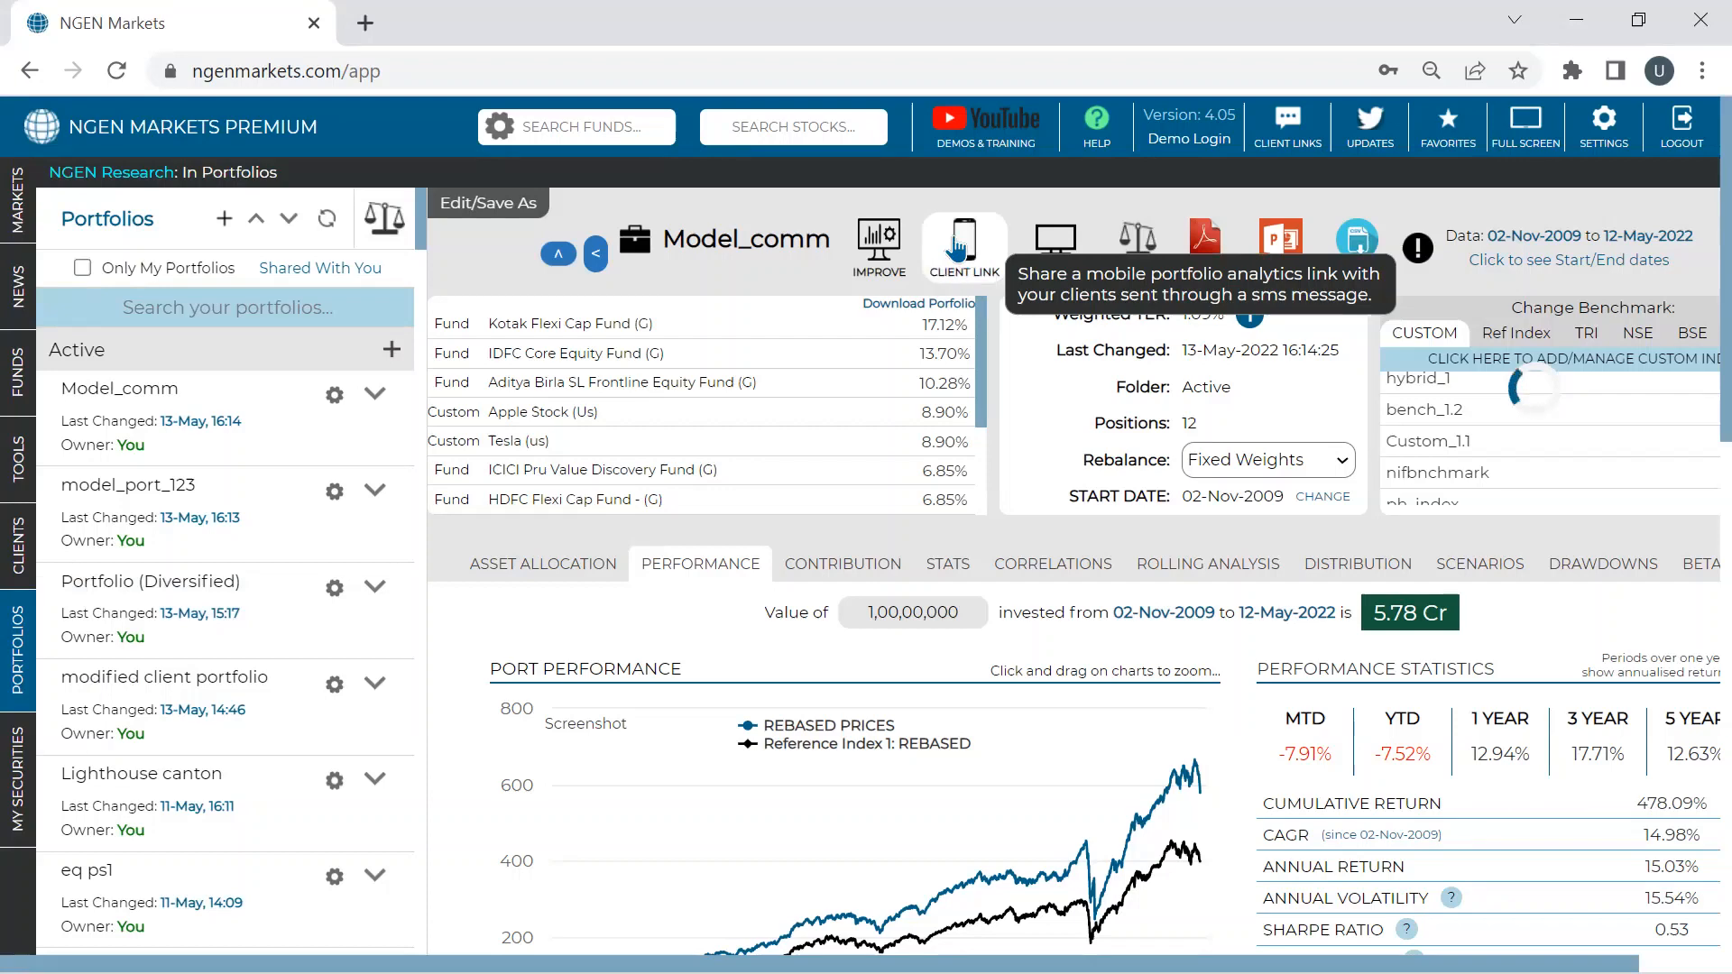
{"action": "left_click", "coordinate": [375, 489]}
{"action": "left_click", "coordinate": [417, 511]}
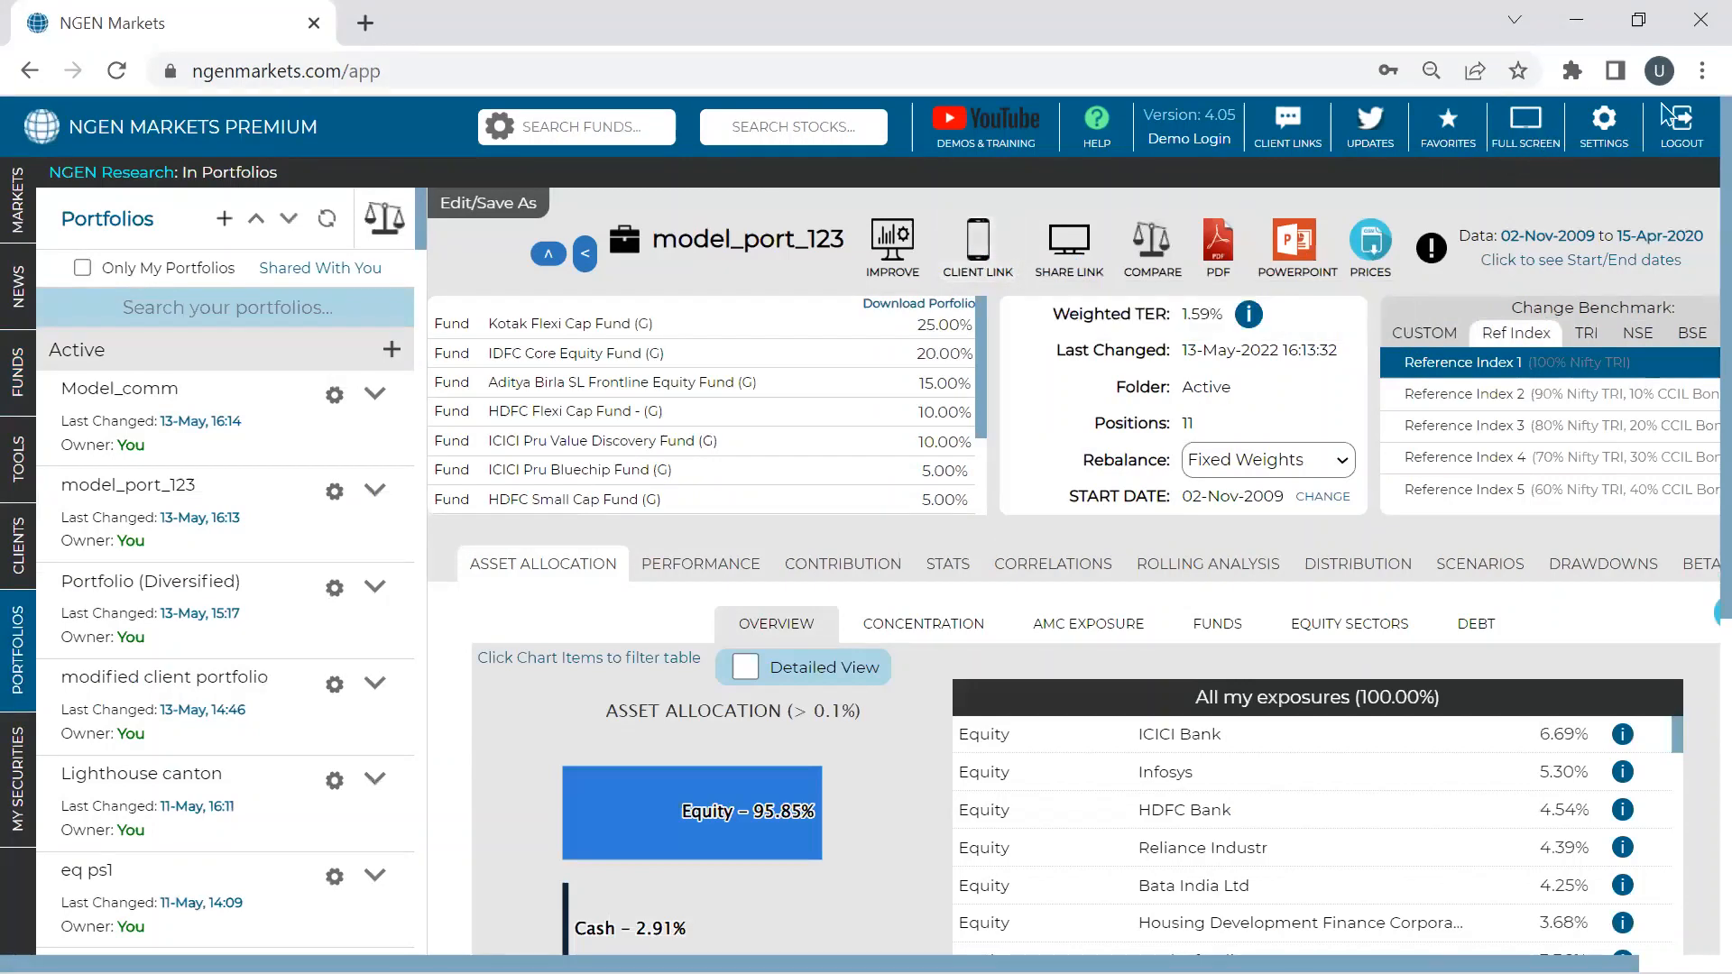
{"action": "left_click", "coordinate": [1702, 70]}
{"action": "left_click", "coordinate": [1689, 330]}
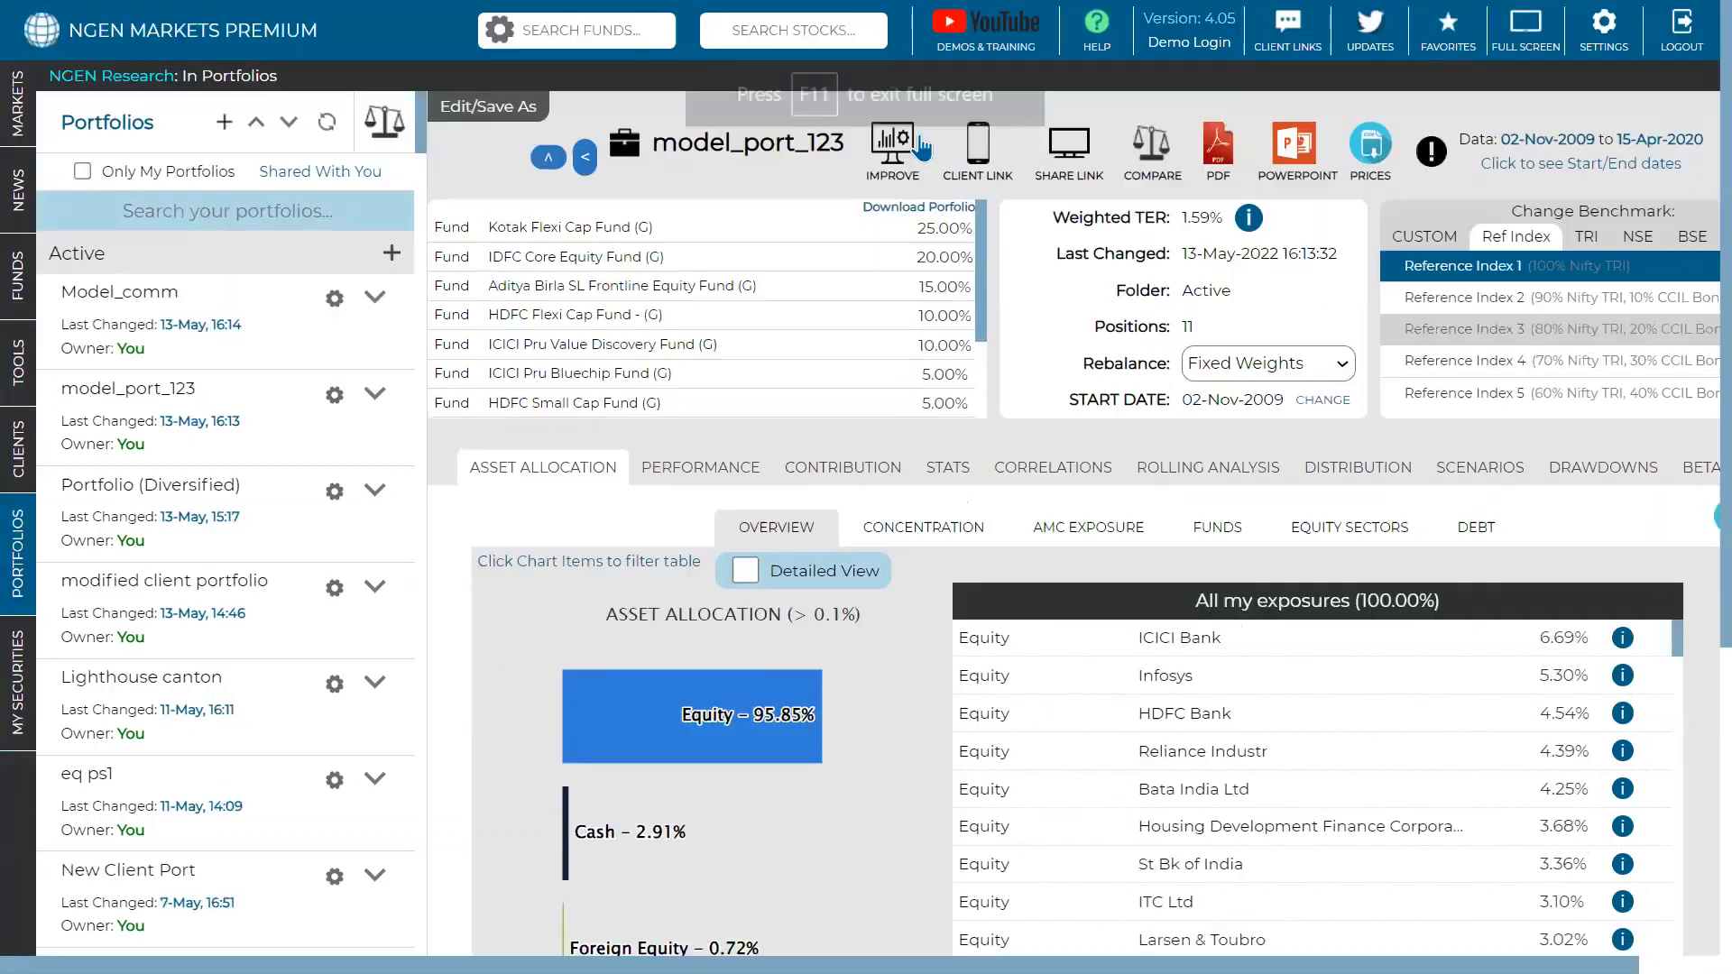
{"action": "left_click", "coordinate": [983, 176]}
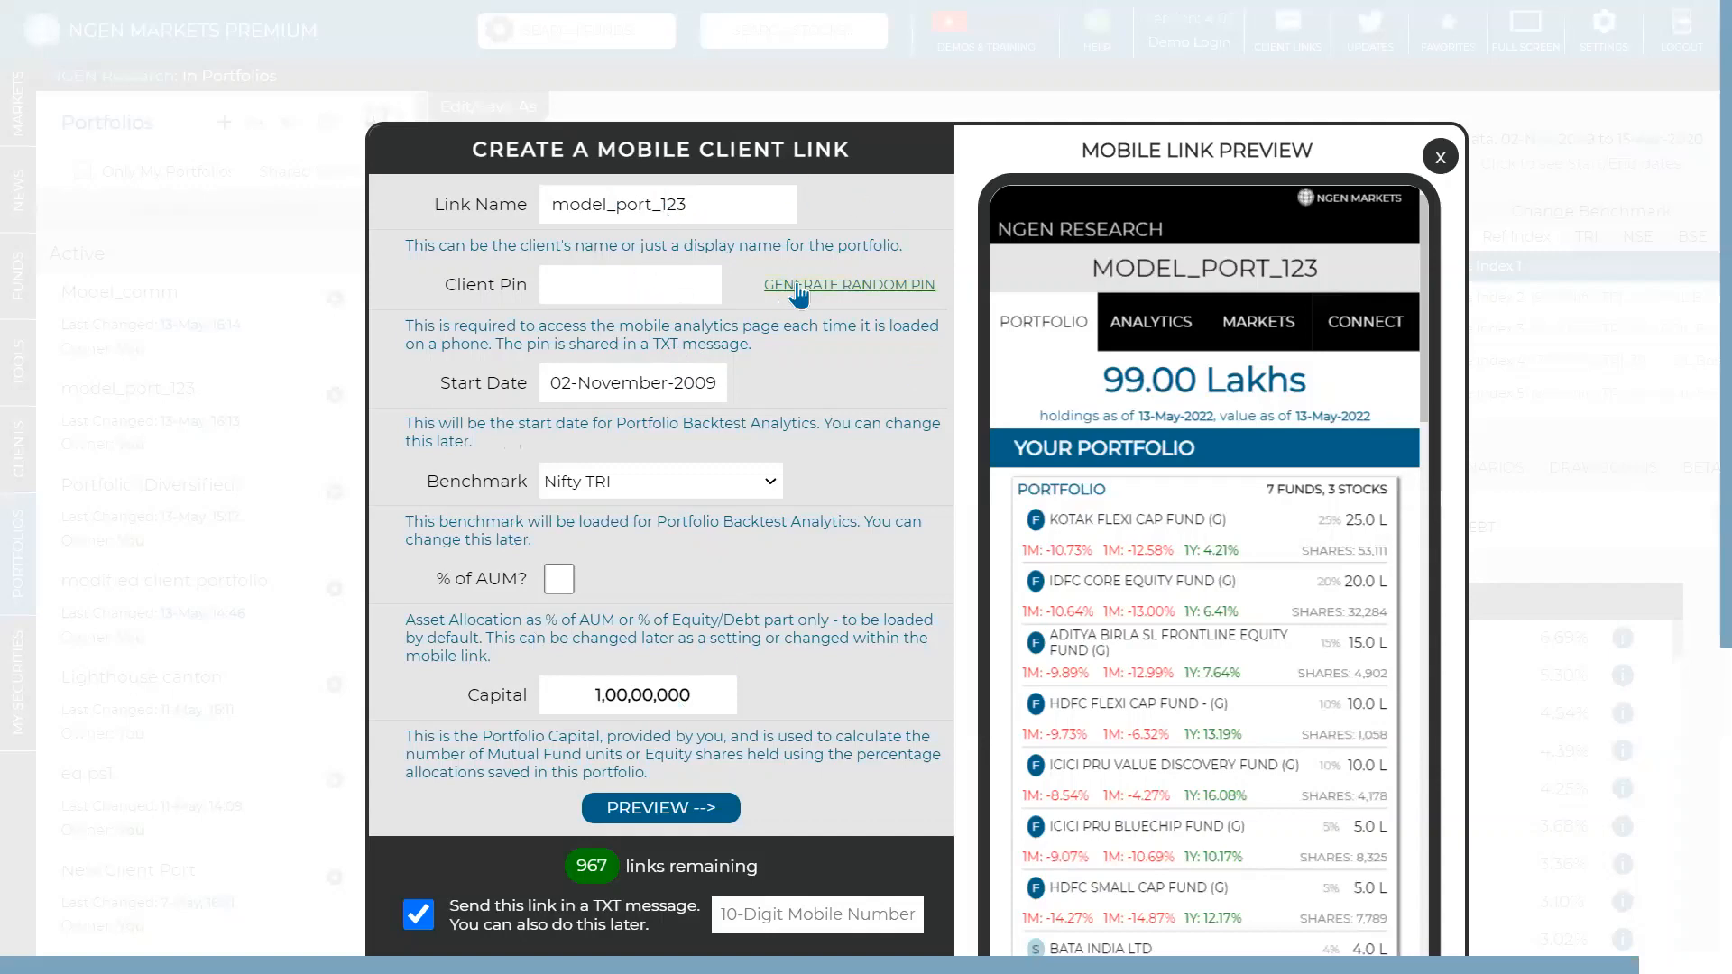
- Generate a random client PIN for the model_port_123 mobile link
{"action": "left_click", "coordinate": [798, 286]}
{"action": "scroll", "coordinate": [848, 491], "scroll_direction": "down", "scroll_amount": 2}
{"action": "scroll", "coordinate": [848, 492], "scroll_direction": "down", "scroll_amount": 3}
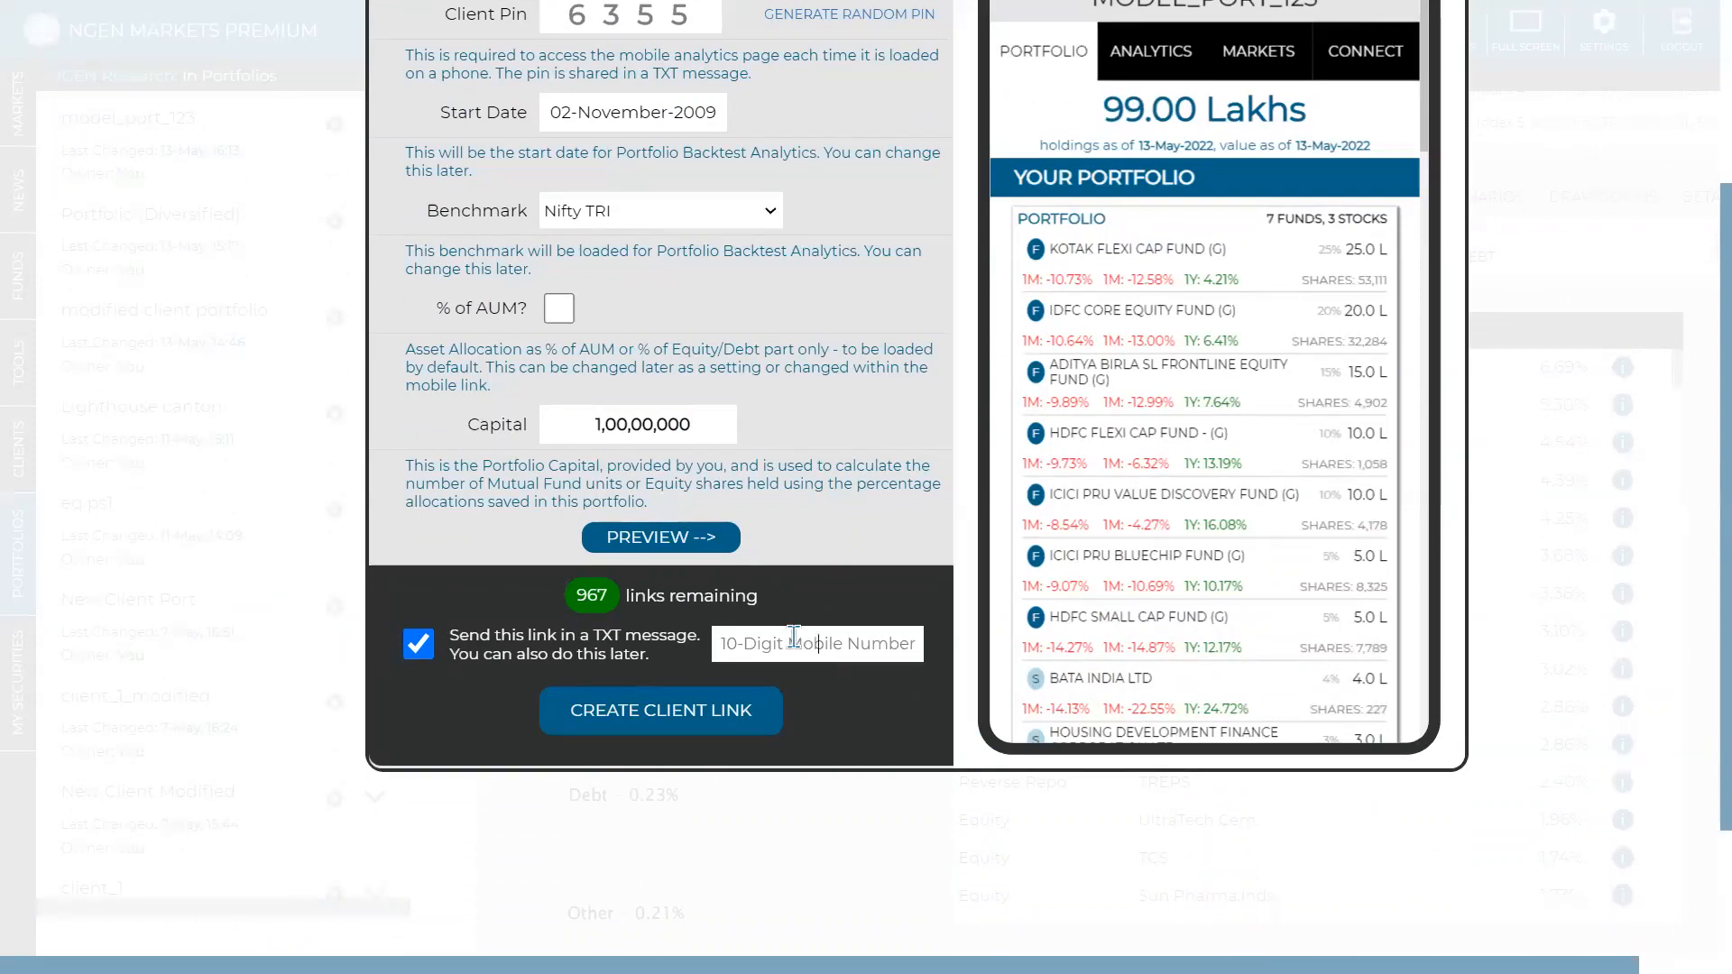
{"action": "scroll", "coordinate": [1486, 361], "scroll_direction": "up", "scroll_amount": 2}
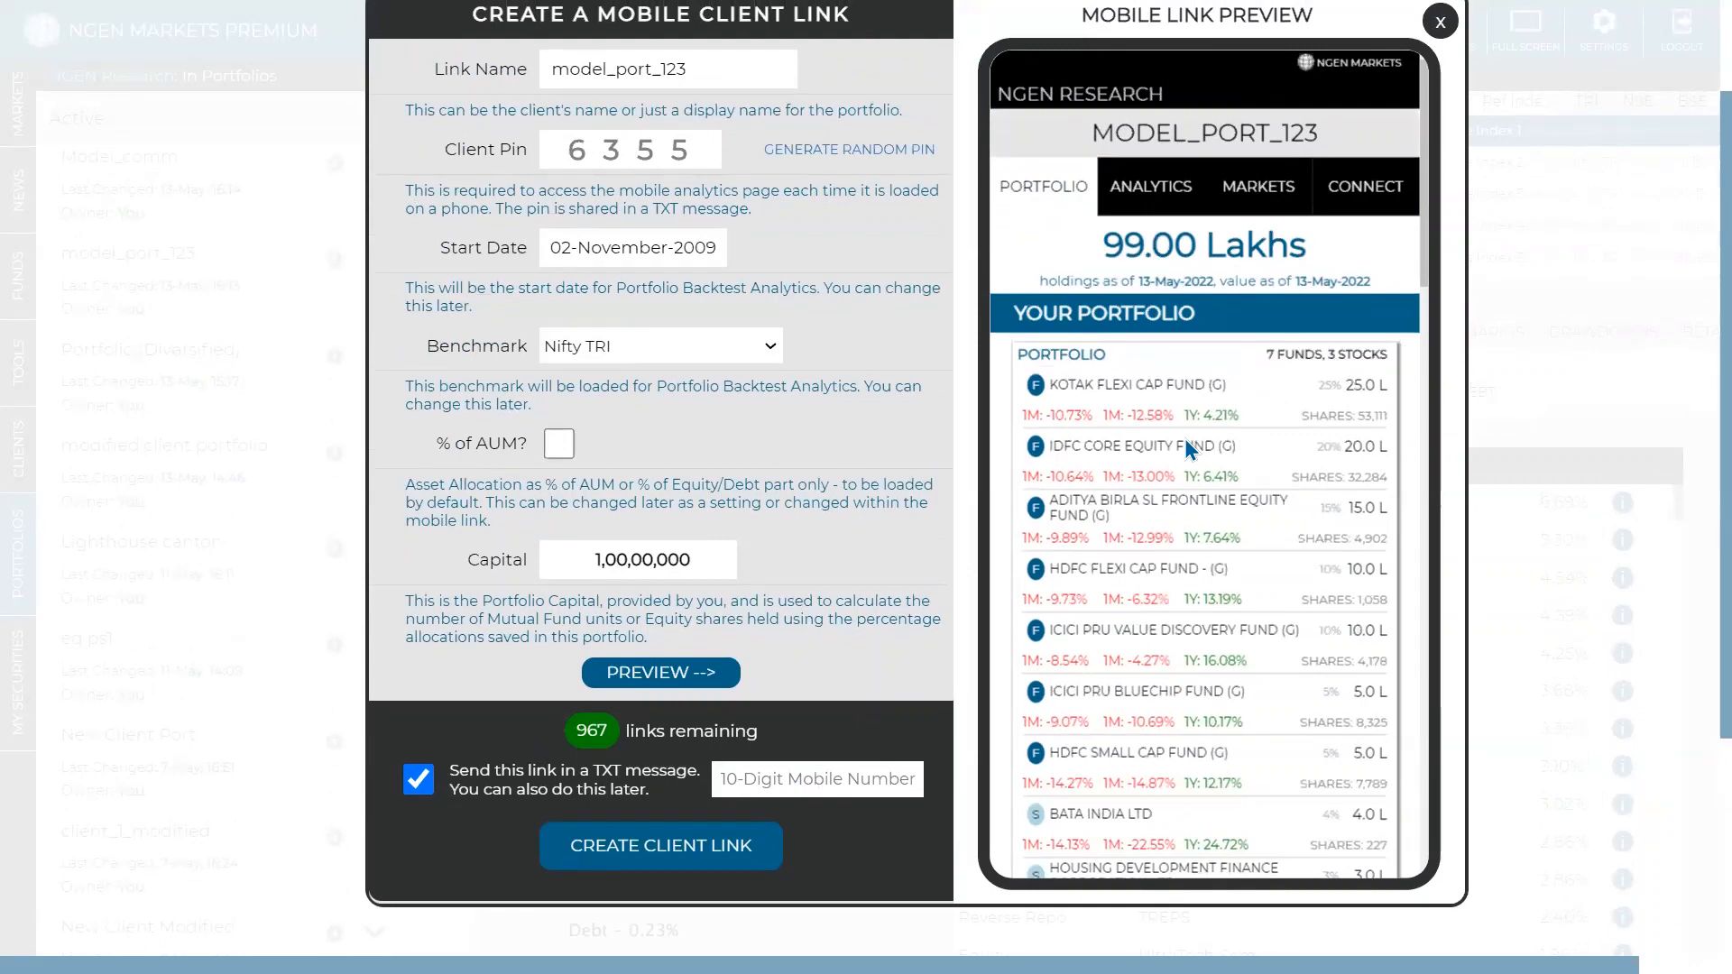
- Enter the client's mobile number in the TXT field and review the phone preview
{"action": "type", "text": "132234346"}
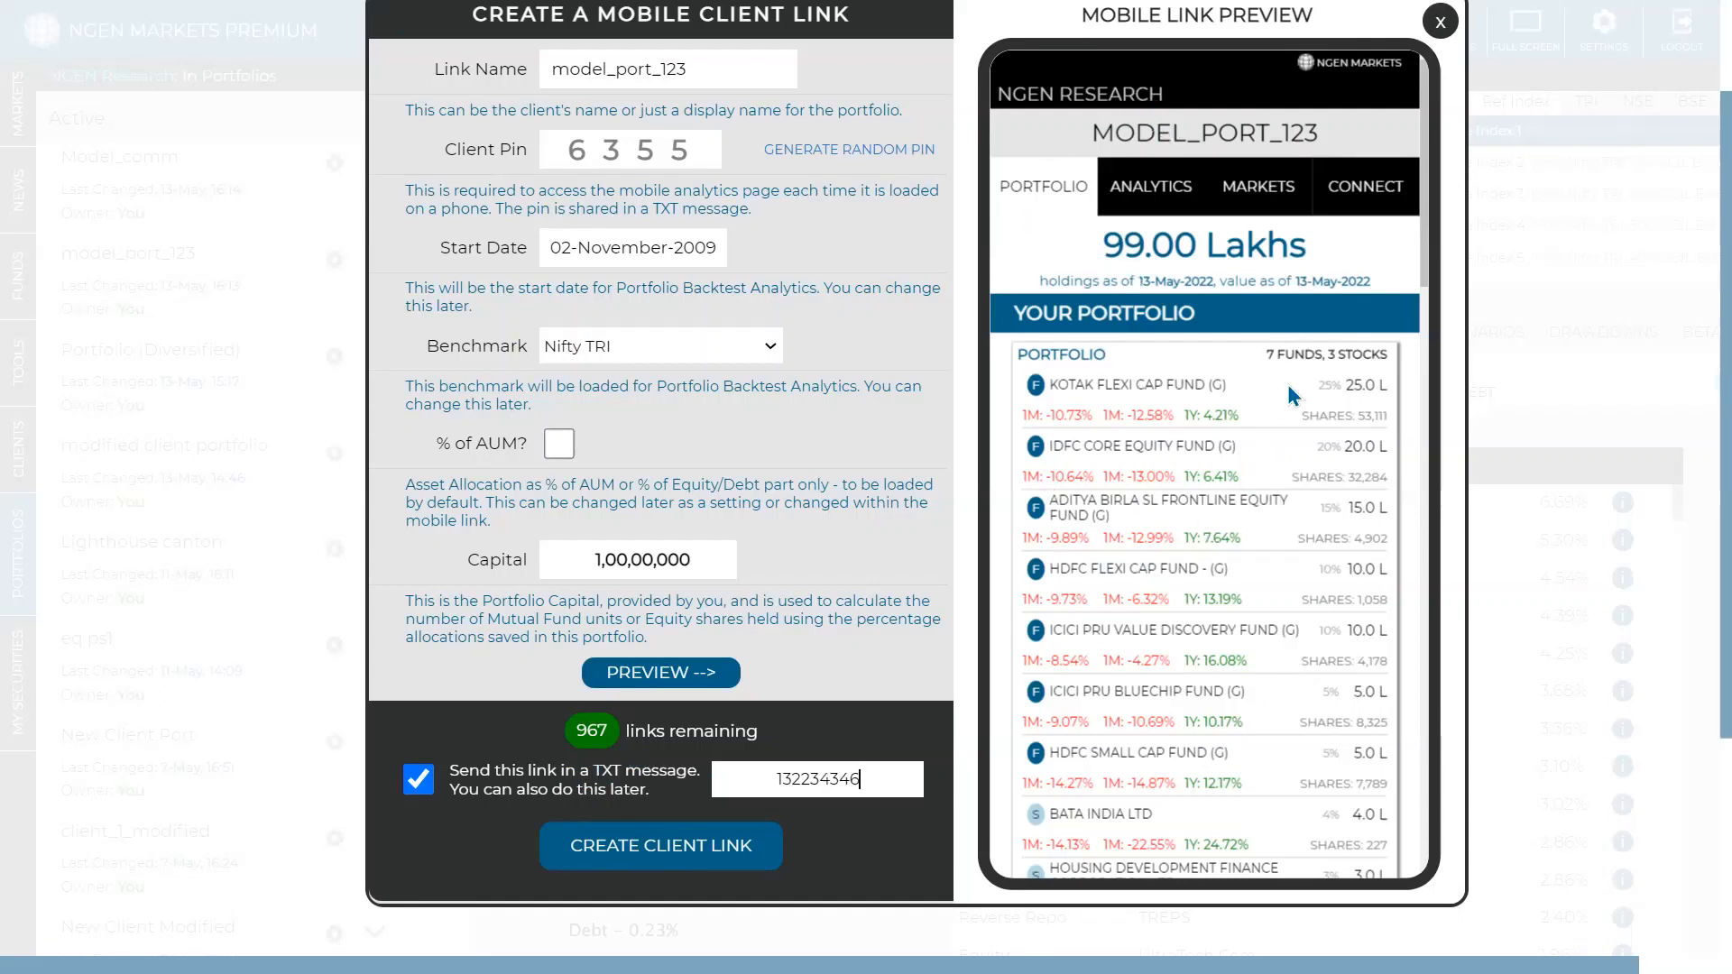
{"action": "scroll", "coordinate": [1209, 271], "scroll_direction": "down", "scroll_amount": 6}
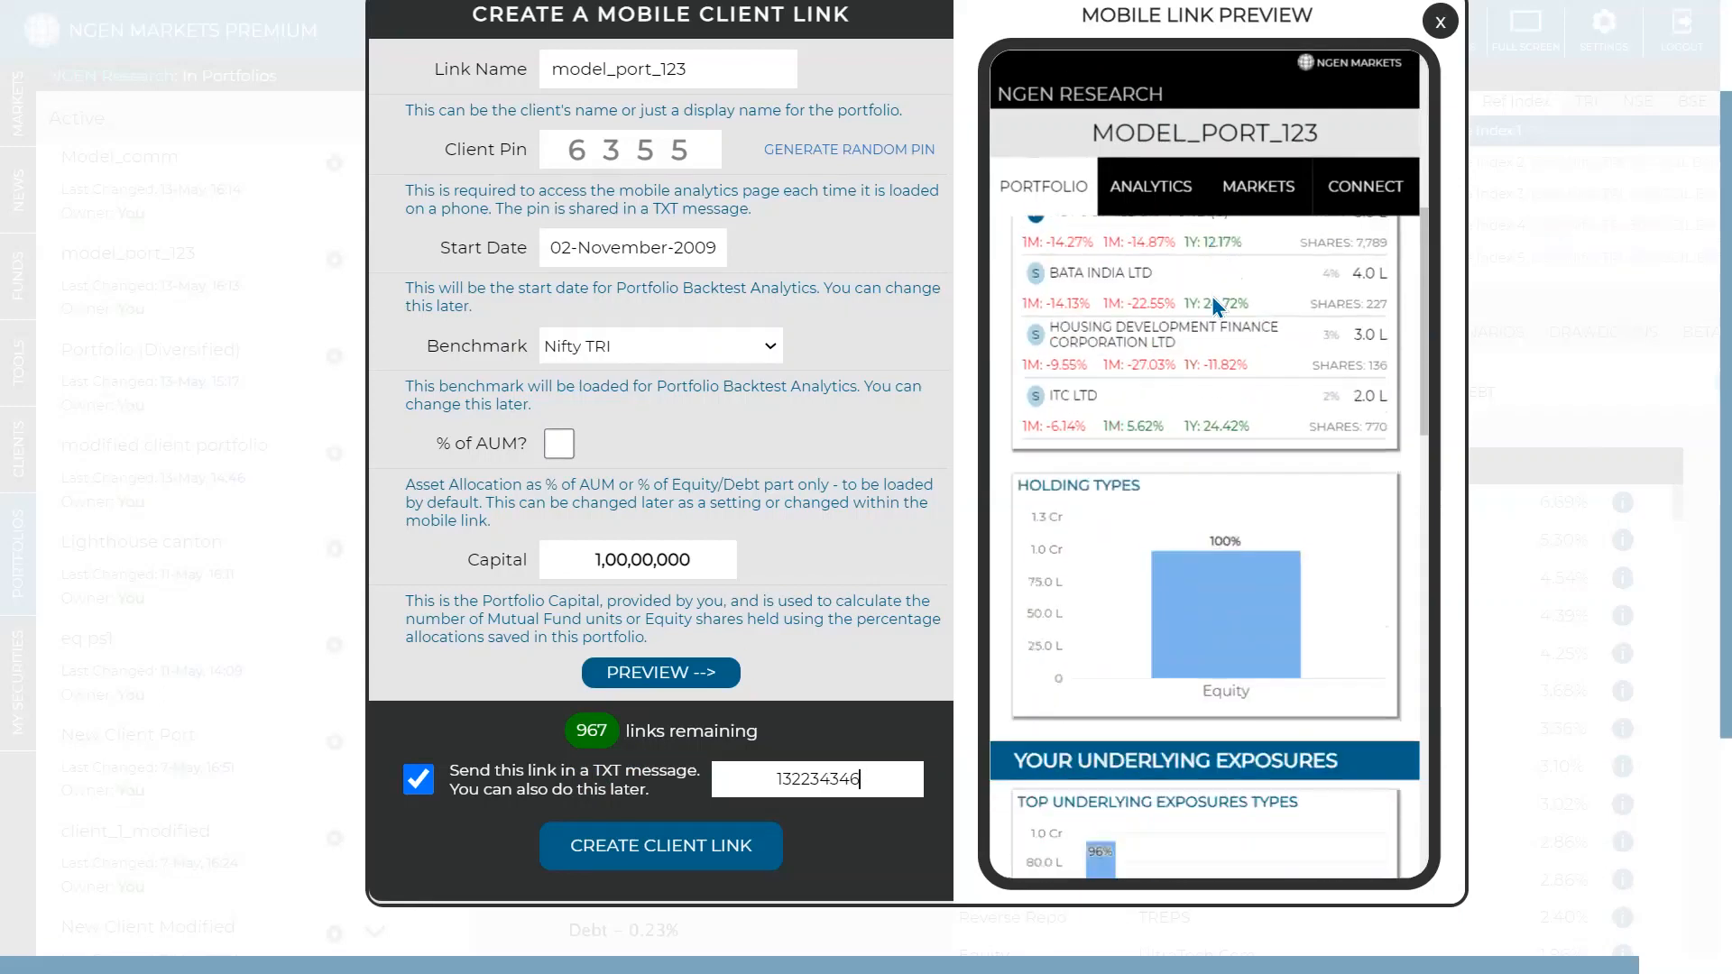
{"action": "scroll", "coordinate": [1173, 379], "scroll_direction": "up", "scroll_amount": 3}
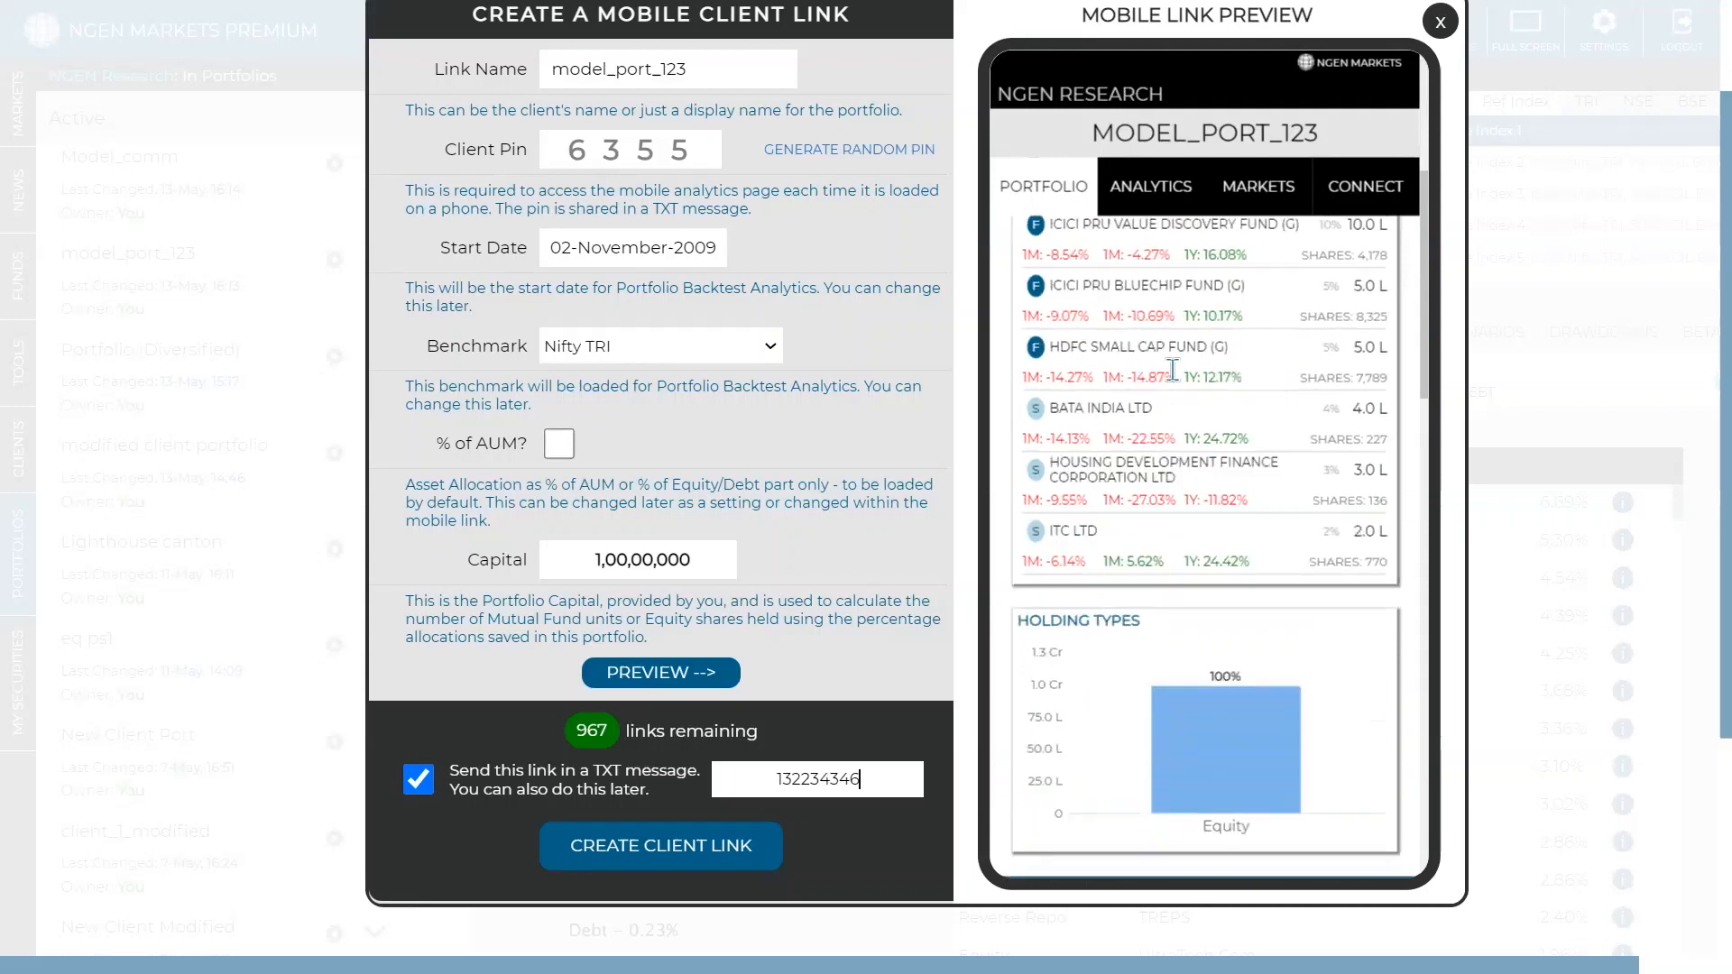
{"action": "scroll", "coordinate": [1171, 334], "scroll_direction": "up", "scroll_amount": 5}
{"action": "scroll", "coordinate": [1169, 289], "scroll_direction": "down", "scroll_amount": 8}
{"action": "scroll", "coordinate": [1166, 288], "scroll_direction": "down", "scroll_amount": 8}
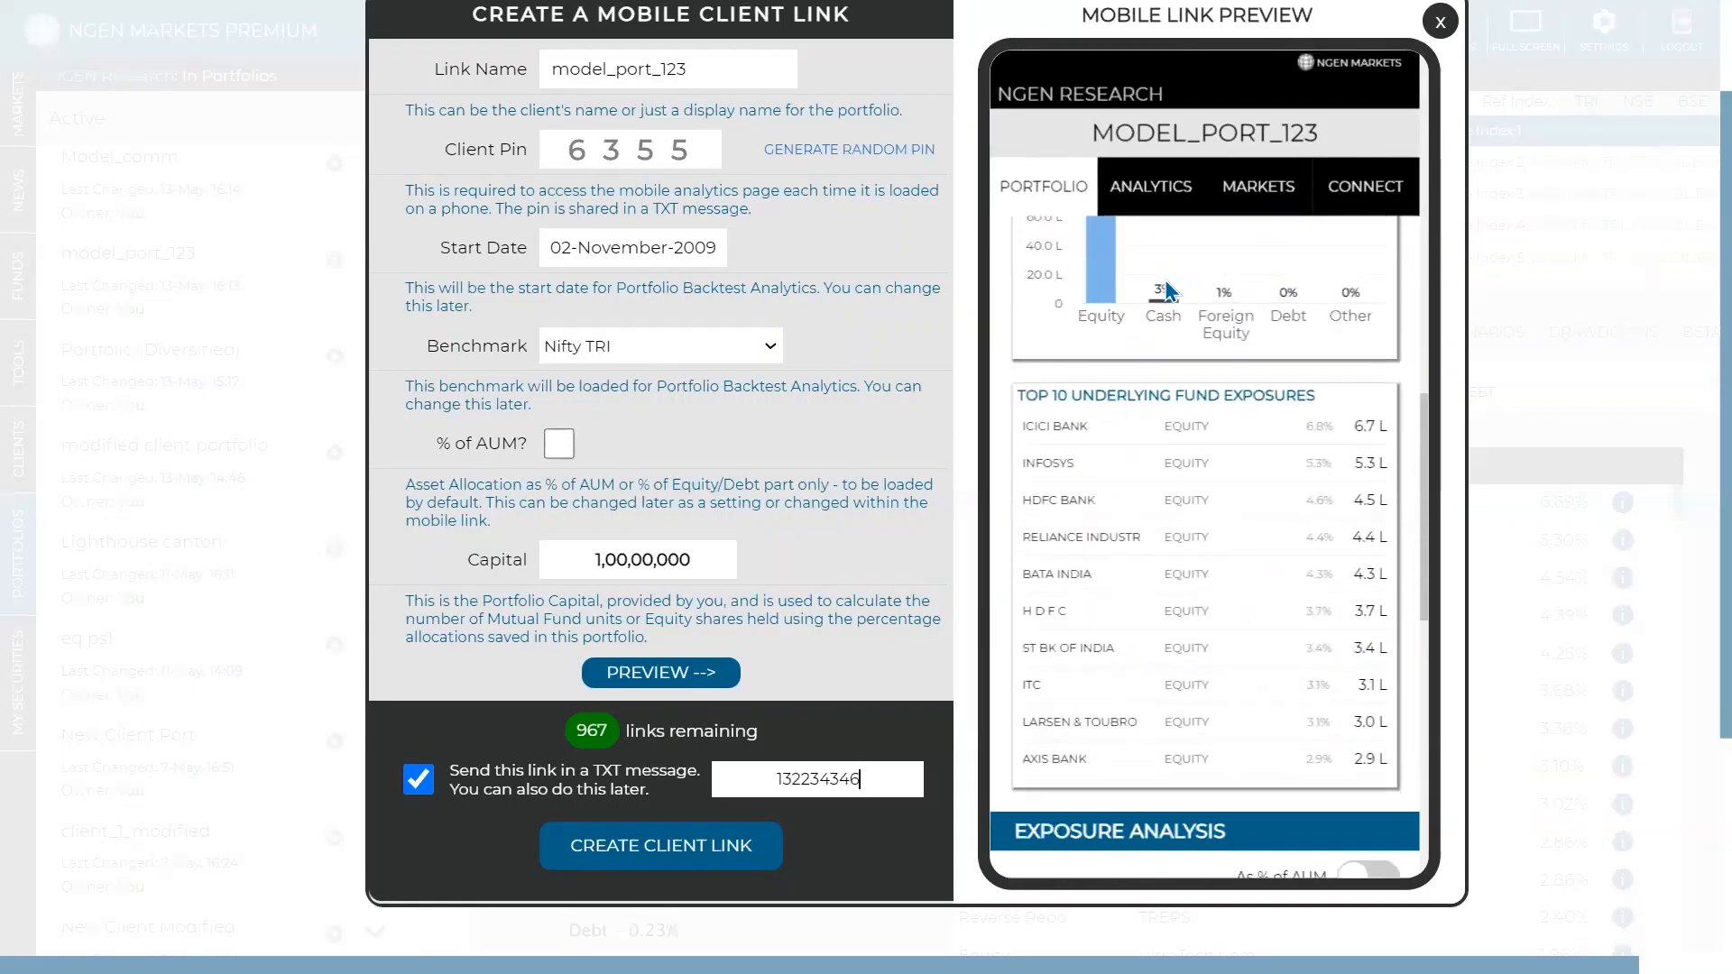
{"action": "scroll", "coordinate": [1167, 289], "scroll_direction": "down", "scroll_amount": 10}
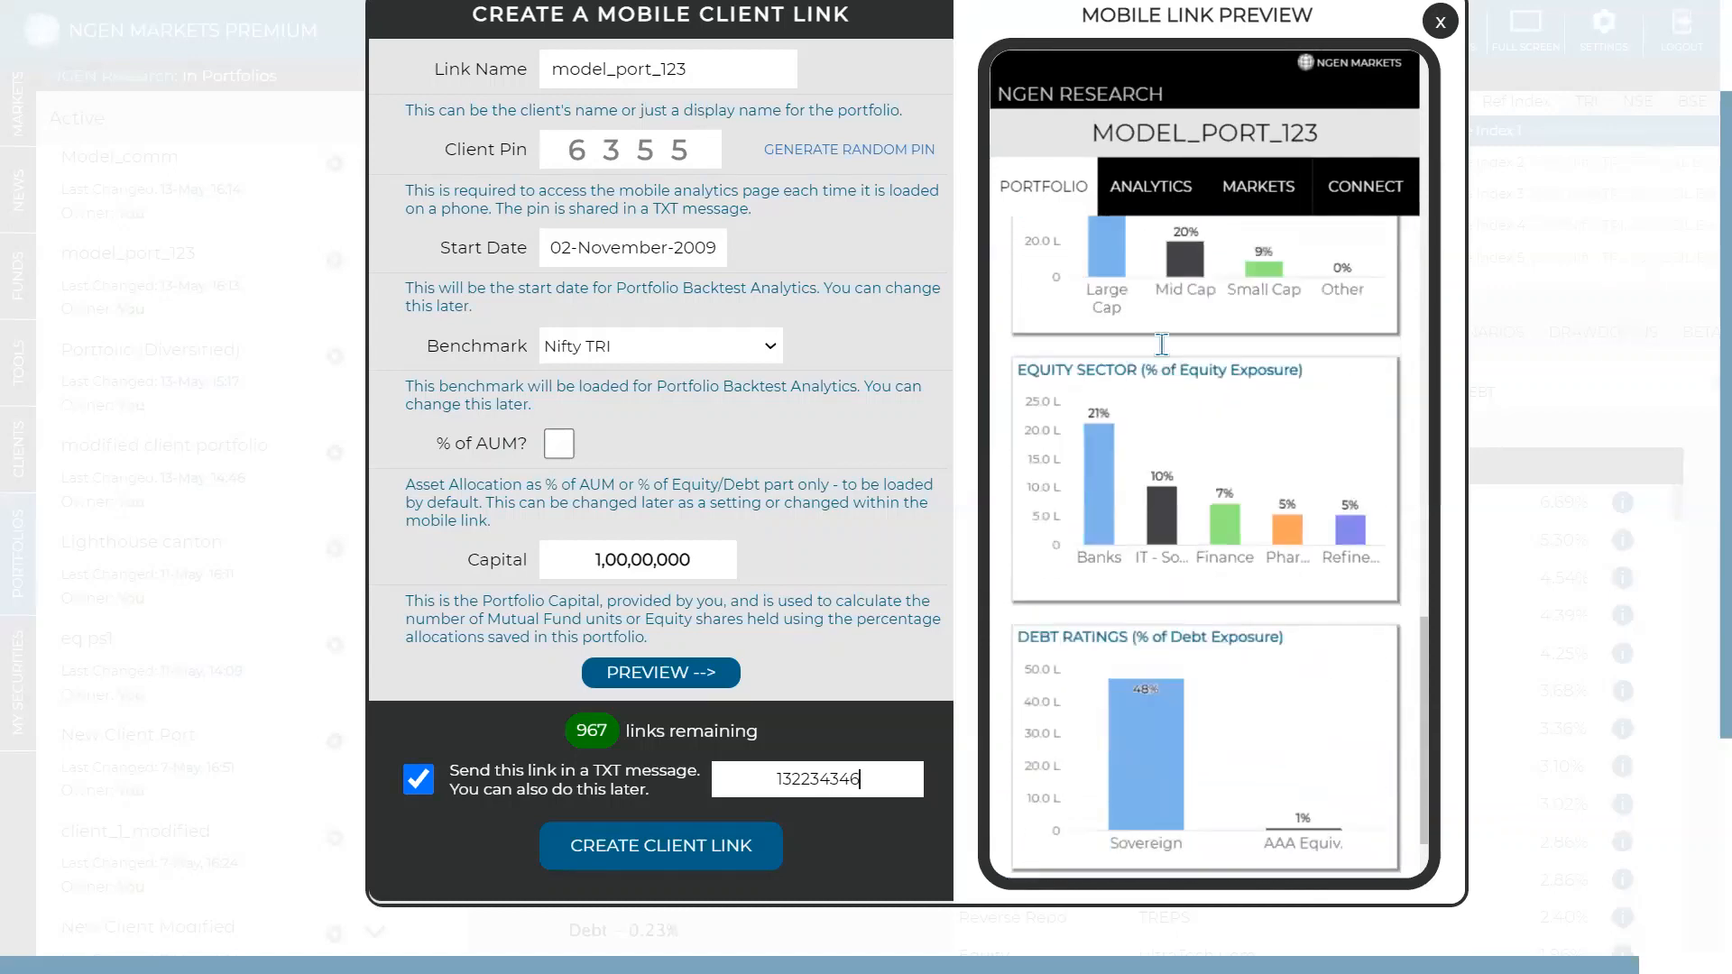
{"action": "scroll", "coordinate": [1161, 344], "scroll_direction": "down", "scroll_amount": 3}
{"action": "scroll", "coordinate": [1162, 352], "scroll_direction": "up", "scroll_amount": 10}
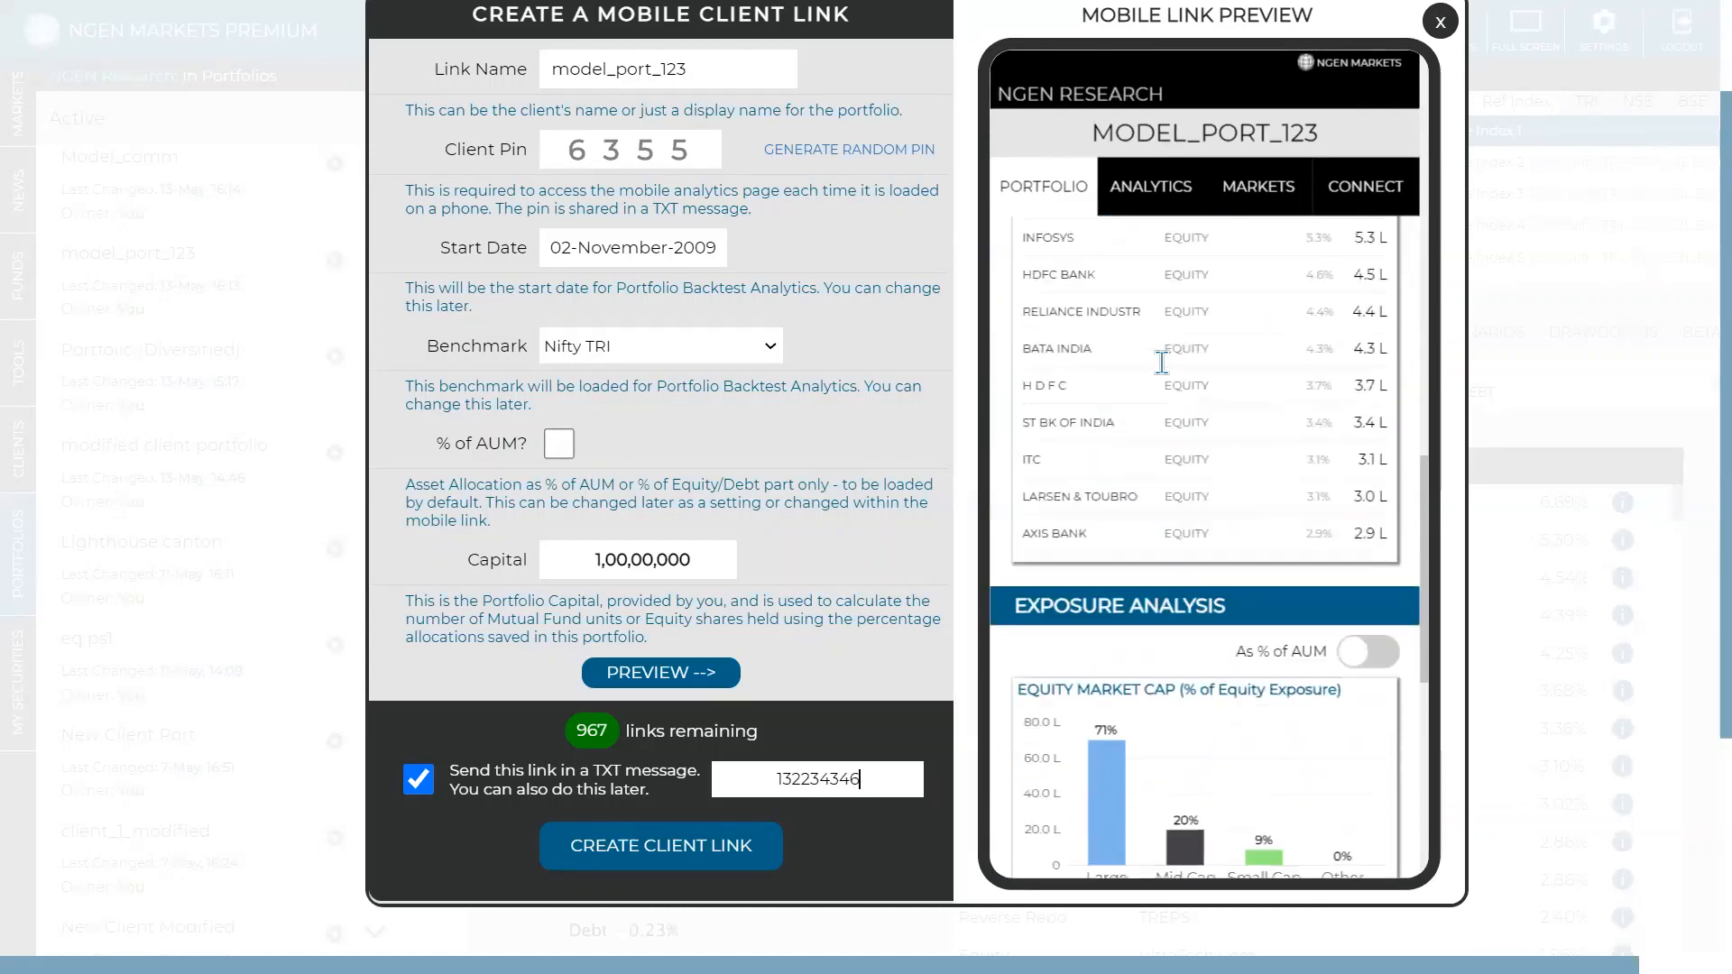
{"action": "scroll", "coordinate": [1163, 352], "scroll_direction": "up", "scroll_amount": 10}
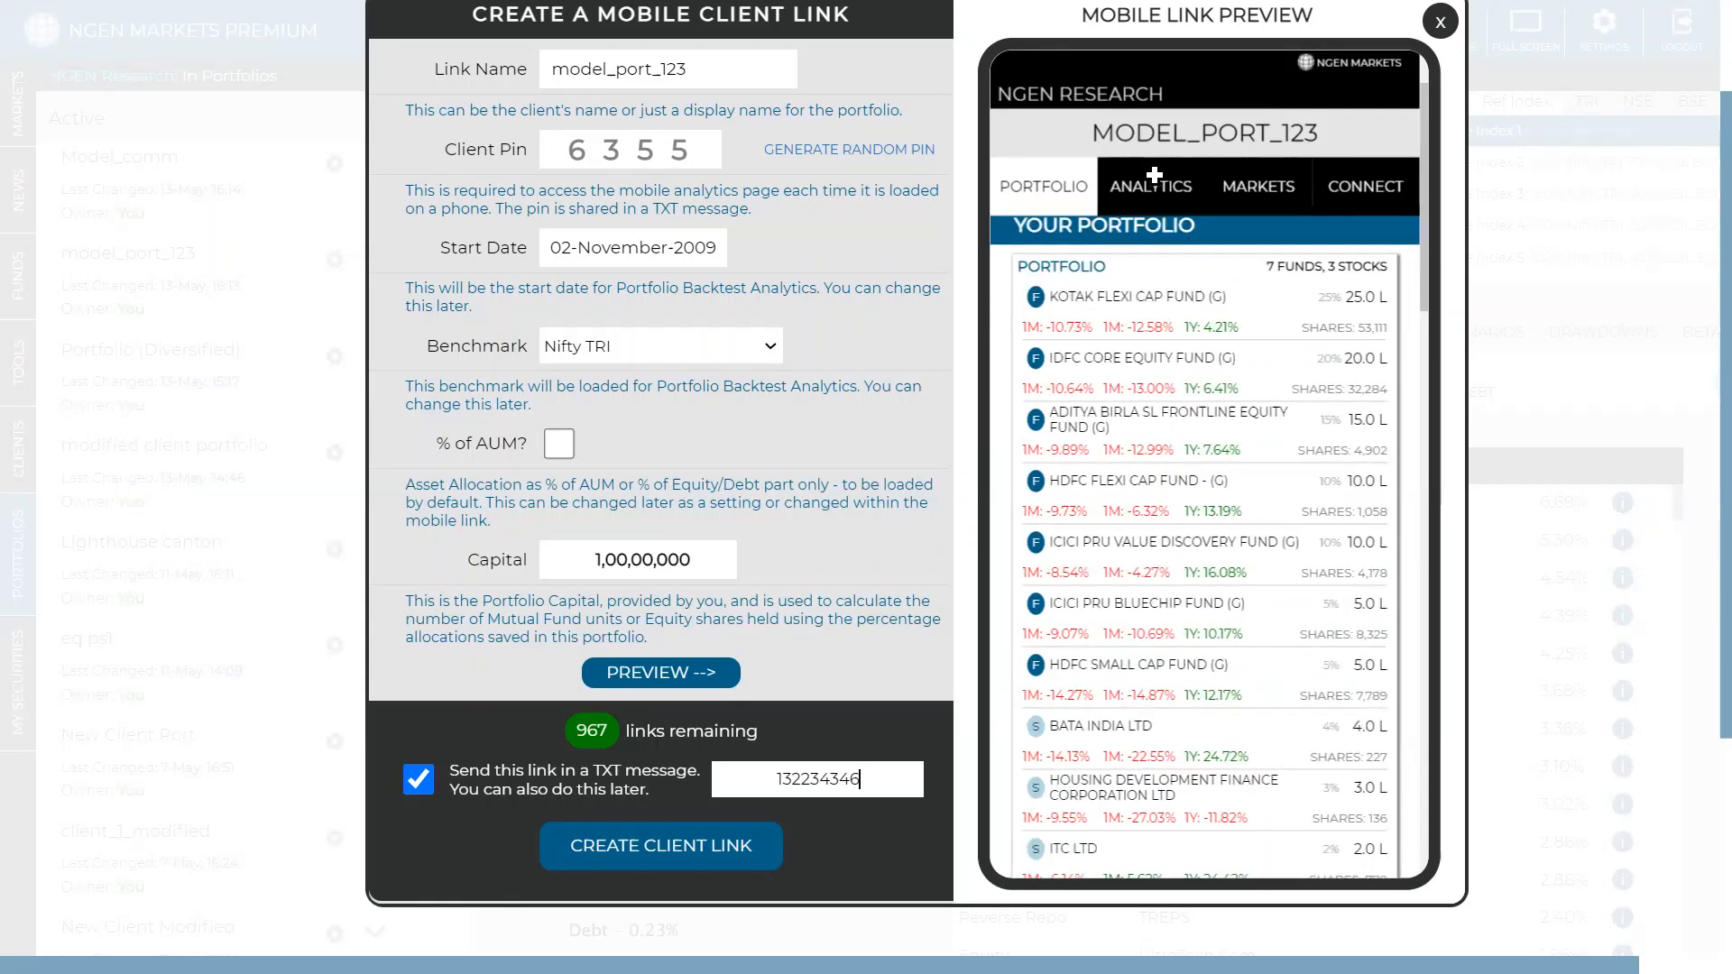
- Preview the mobile link's Analytics and Markets pages, scrolling through each
{"action": "left_click", "coordinate": [1154, 174]}
{"action": "scroll", "coordinate": [1224, 424], "scroll_direction": "down", "scroll_amount": 5}
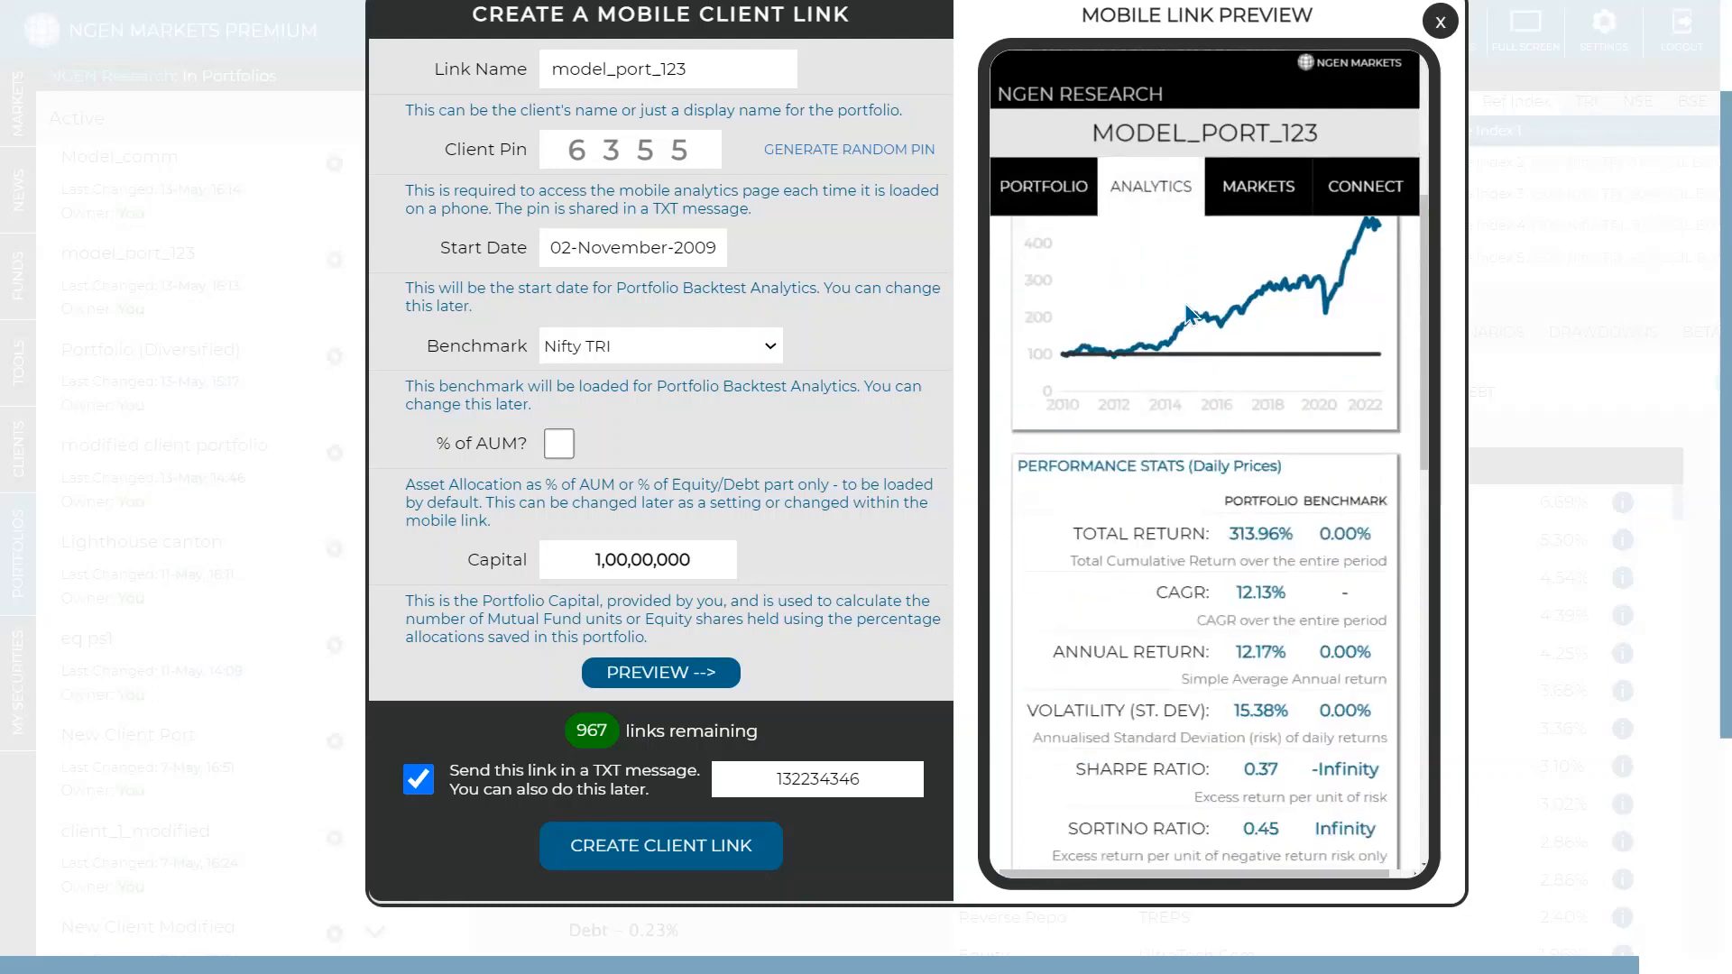
{"action": "scroll", "coordinate": [1139, 411], "scroll_direction": "down", "scroll_amount": 10}
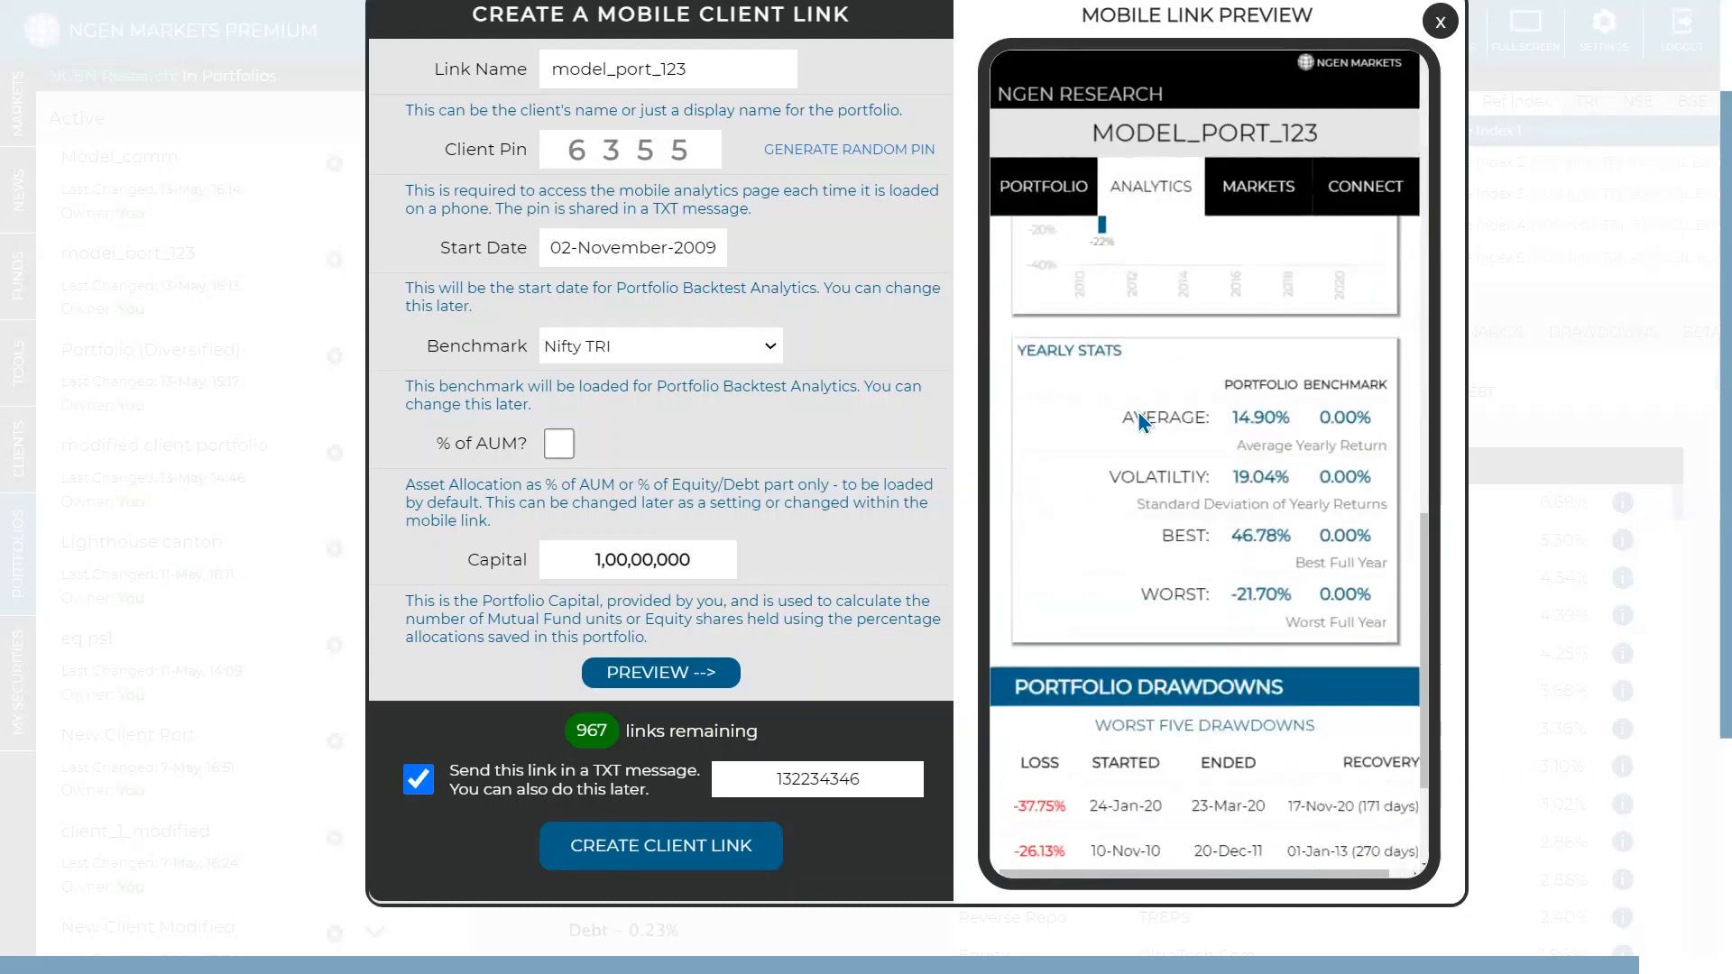
{"action": "scroll", "coordinate": [1143, 423], "scroll_direction": "down", "scroll_amount": 5}
{"action": "scroll", "coordinate": [1256, 363], "scroll_direction": "up", "scroll_amount": 5}
{"action": "left_click", "coordinate": [1267, 317]}
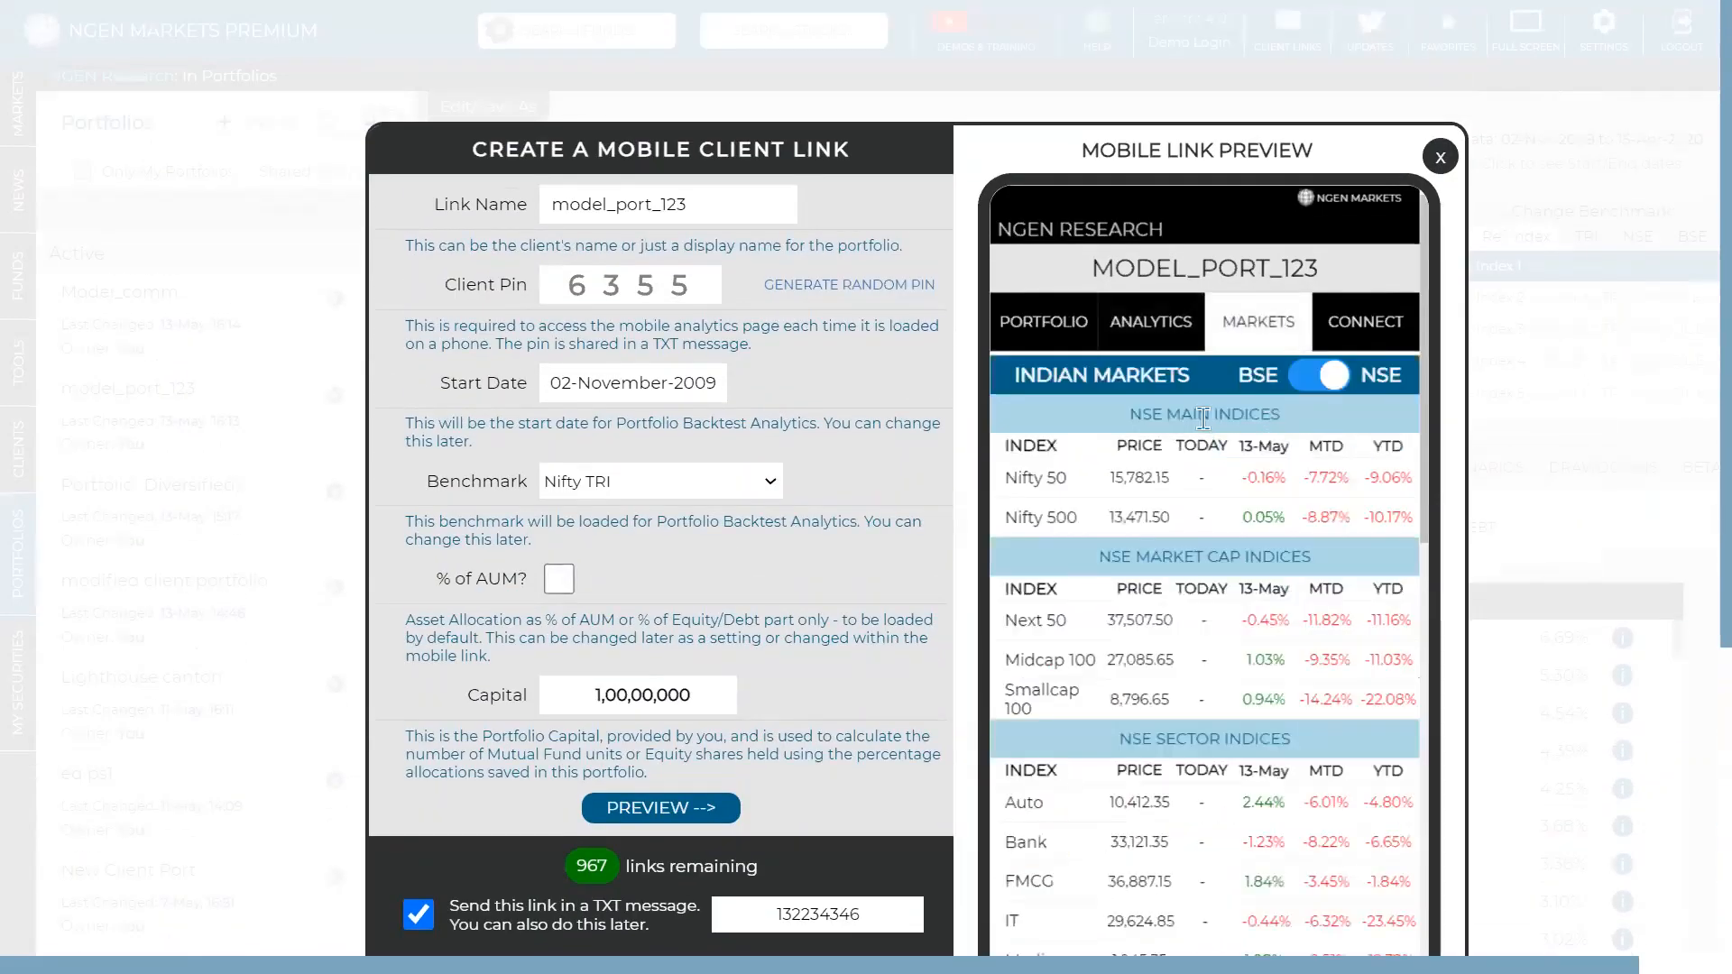
{"action": "scroll", "coordinate": [1353, 433], "scroll_direction": "down", "scroll_amount": 2}
{"action": "scroll", "coordinate": [1464, 442], "scroll_direction": "down", "scroll_amount": 2}
{"action": "scroll", "coordinate": [1236, 360], "scroll_direction": "down", "scroll_amount": 6}
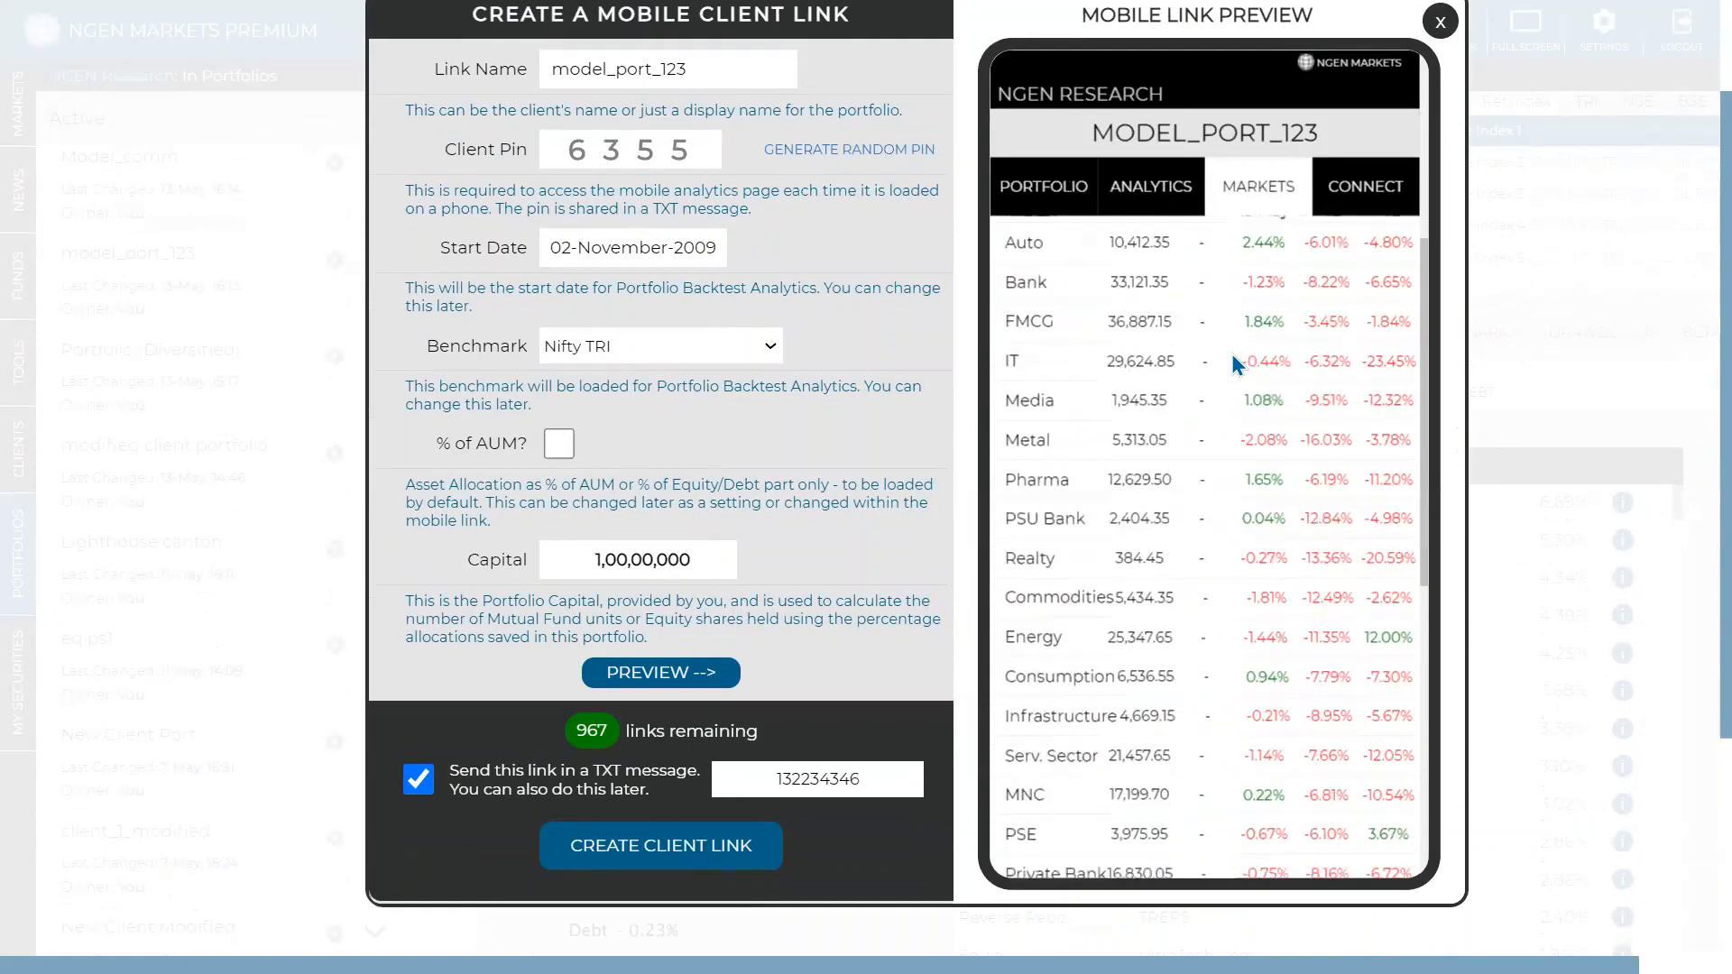
{"action": "scroll", "coordinate": [1330, 242], "scroll_direction": "down", "scroll_amount": 3}
- Check the link's feedback page, then close the mobile client link form
{"action": "left_click", "coordinate": [1333, 184]}
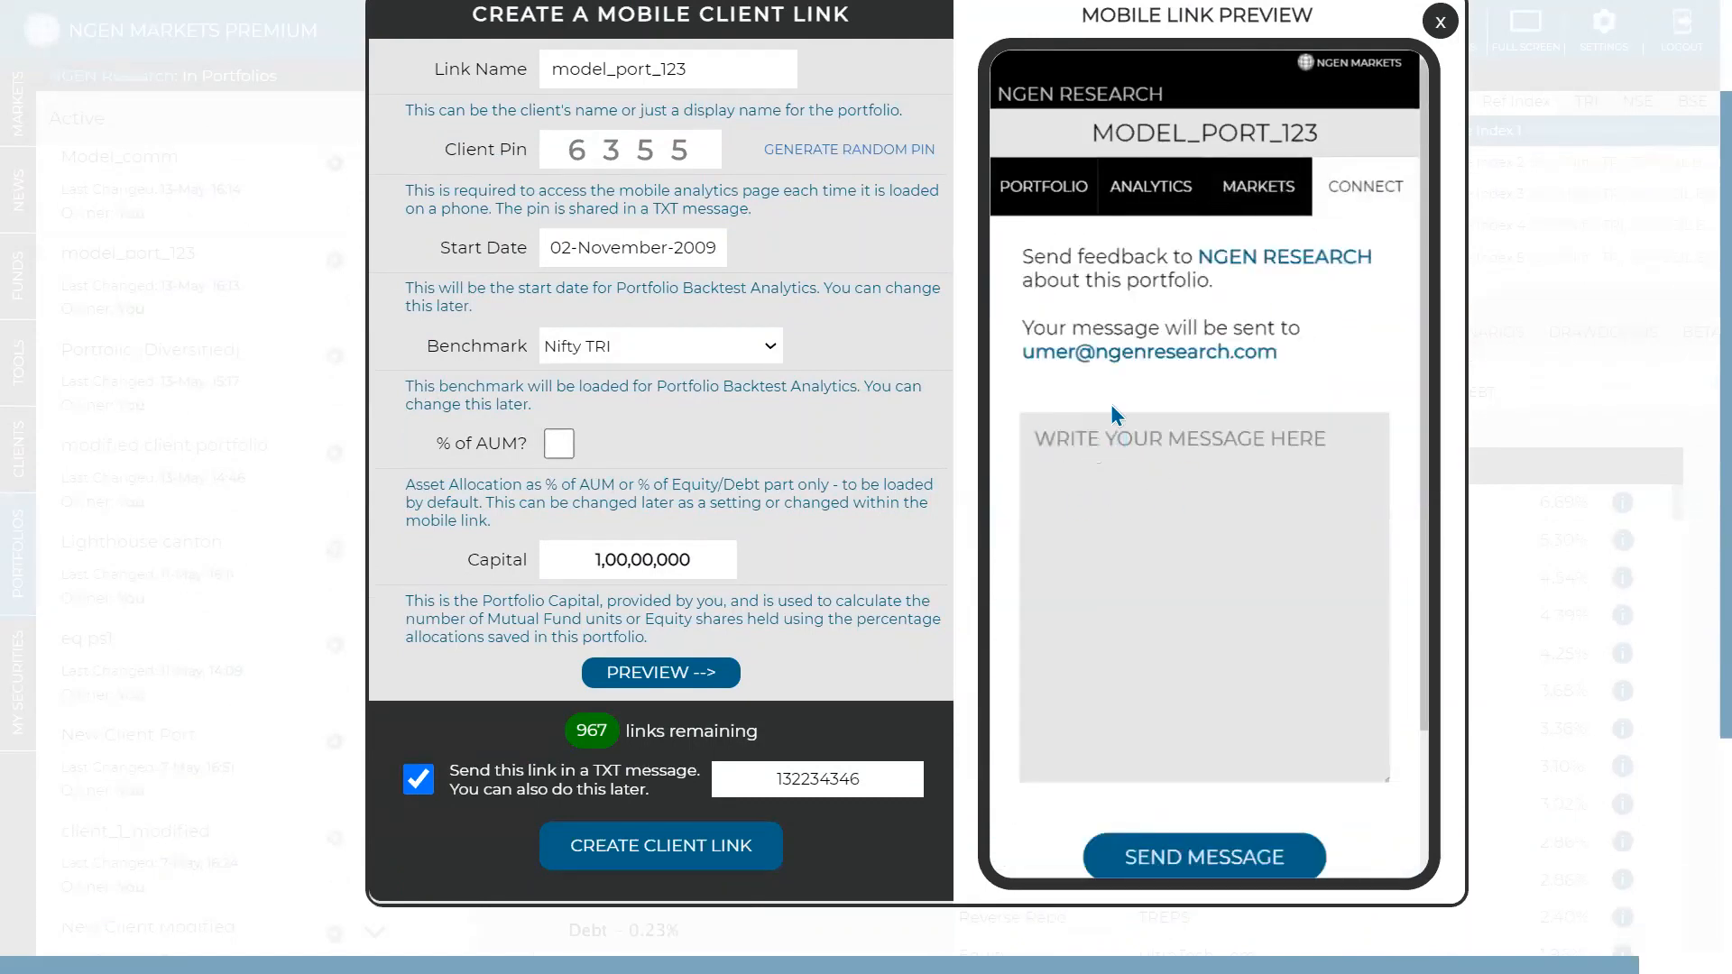
{"action": "left_click_drag", "start_coordinate": [1021, 352], "coordinate": [1309, 353]}
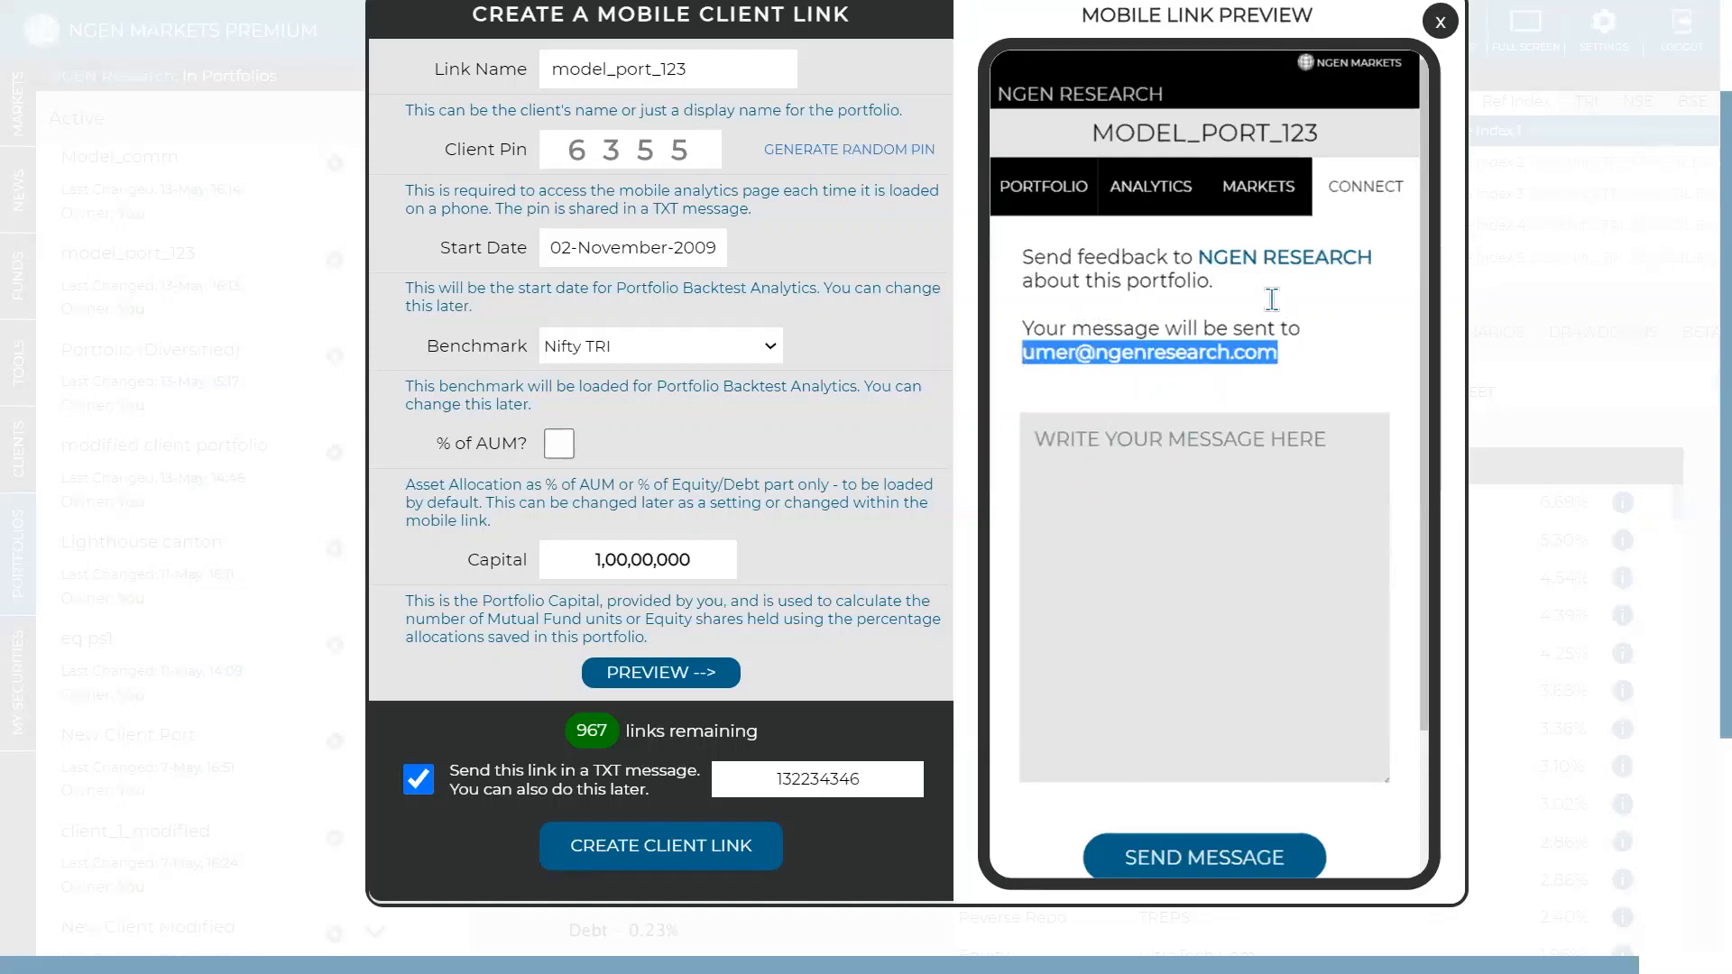
{"action": "scroll", "coordinate": [1272, 311], "scroll_direction": "up", "scroll_amount": 1}
{"action": "scroll", "coordinate": [1270, 298], "scroll_direction": "up", "scroll_amount": 1}
{"action": "left_click", "coordinate": [1440, 158]}
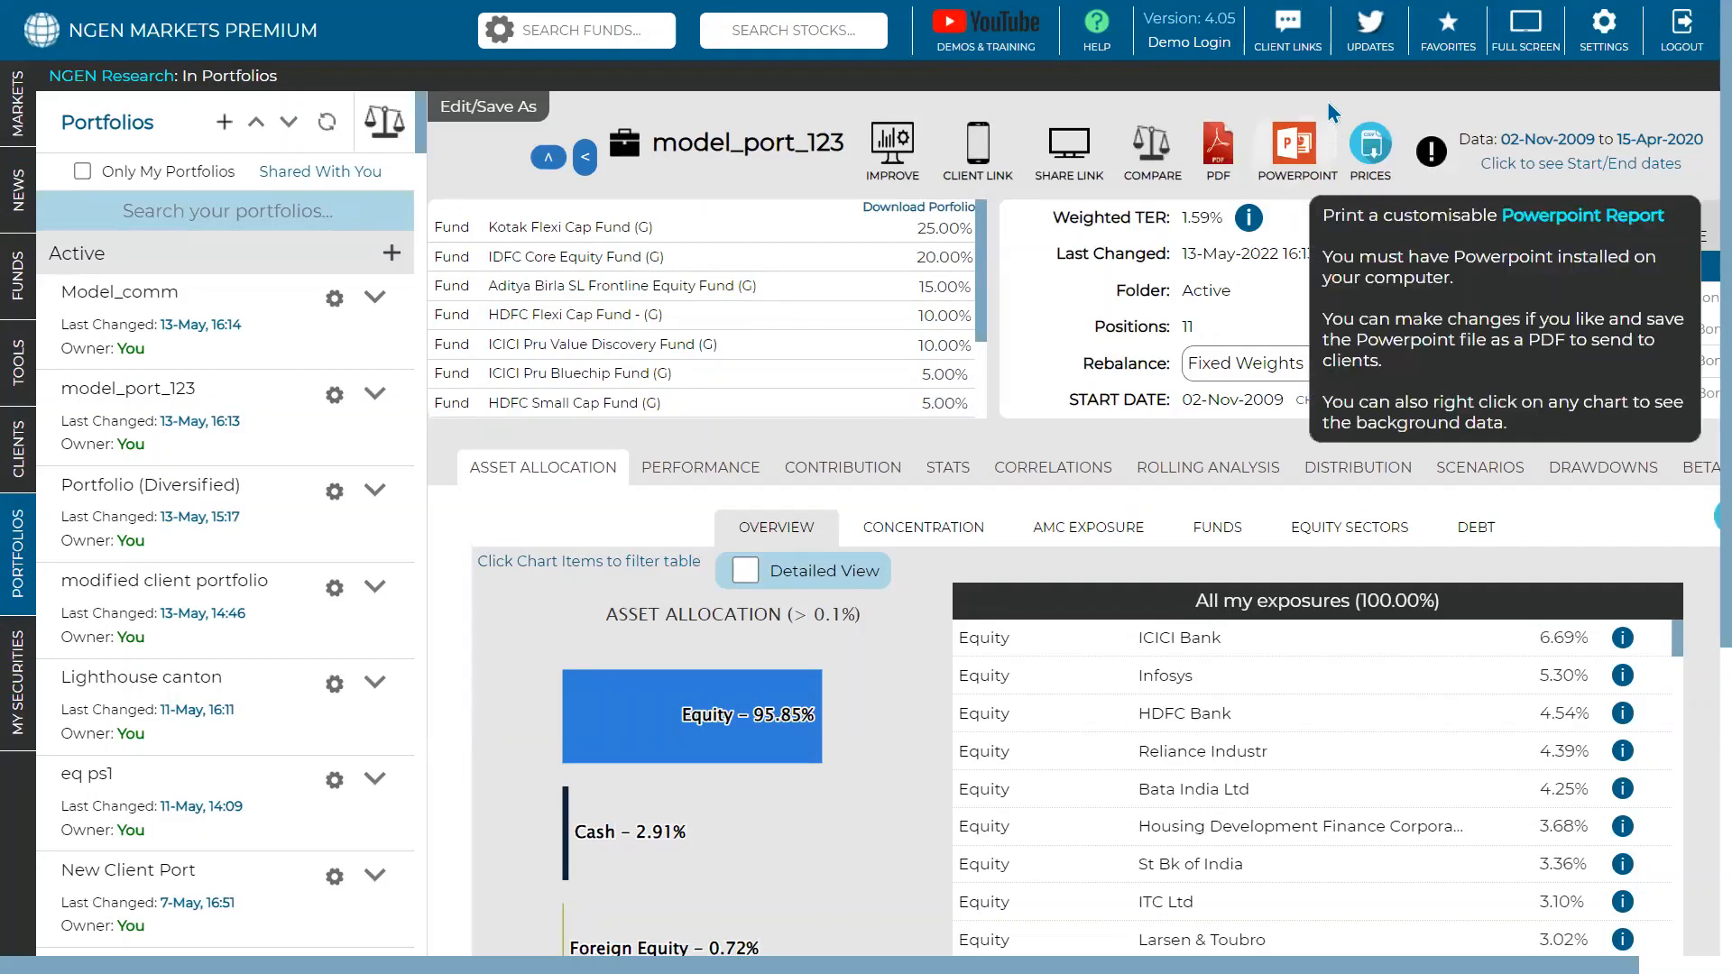
{"action": "left_click", "coordinate": [1305, 54]}
{"action": "scroll", "coordinate": [816, 489], "scroll_direction": "down", "scroll_amount": 10}
{"action": "scroll", "coordinate": [949, 447], "scroll_direction": "down", "scroll_amount": 5}
{"action": "scroll", "coordinate": [1113, 608], "scroll_direction": "up", "scroll_amount": 12}
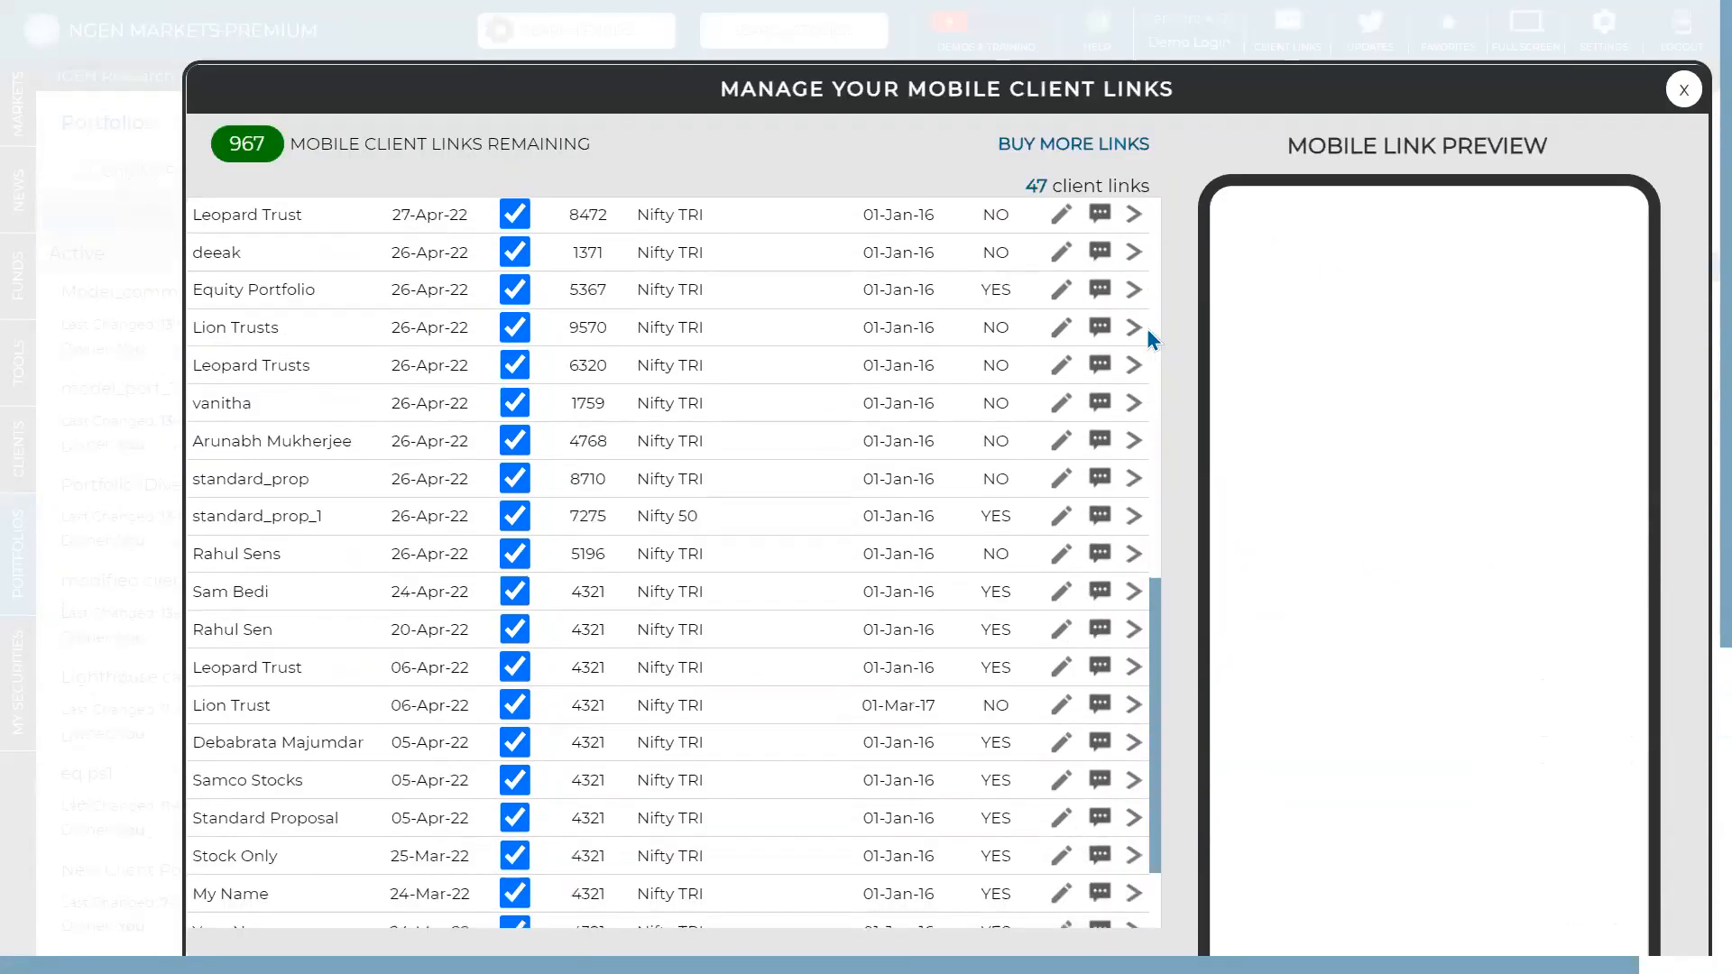
{"action": "left_click", "coordinate": [1134, 328]}
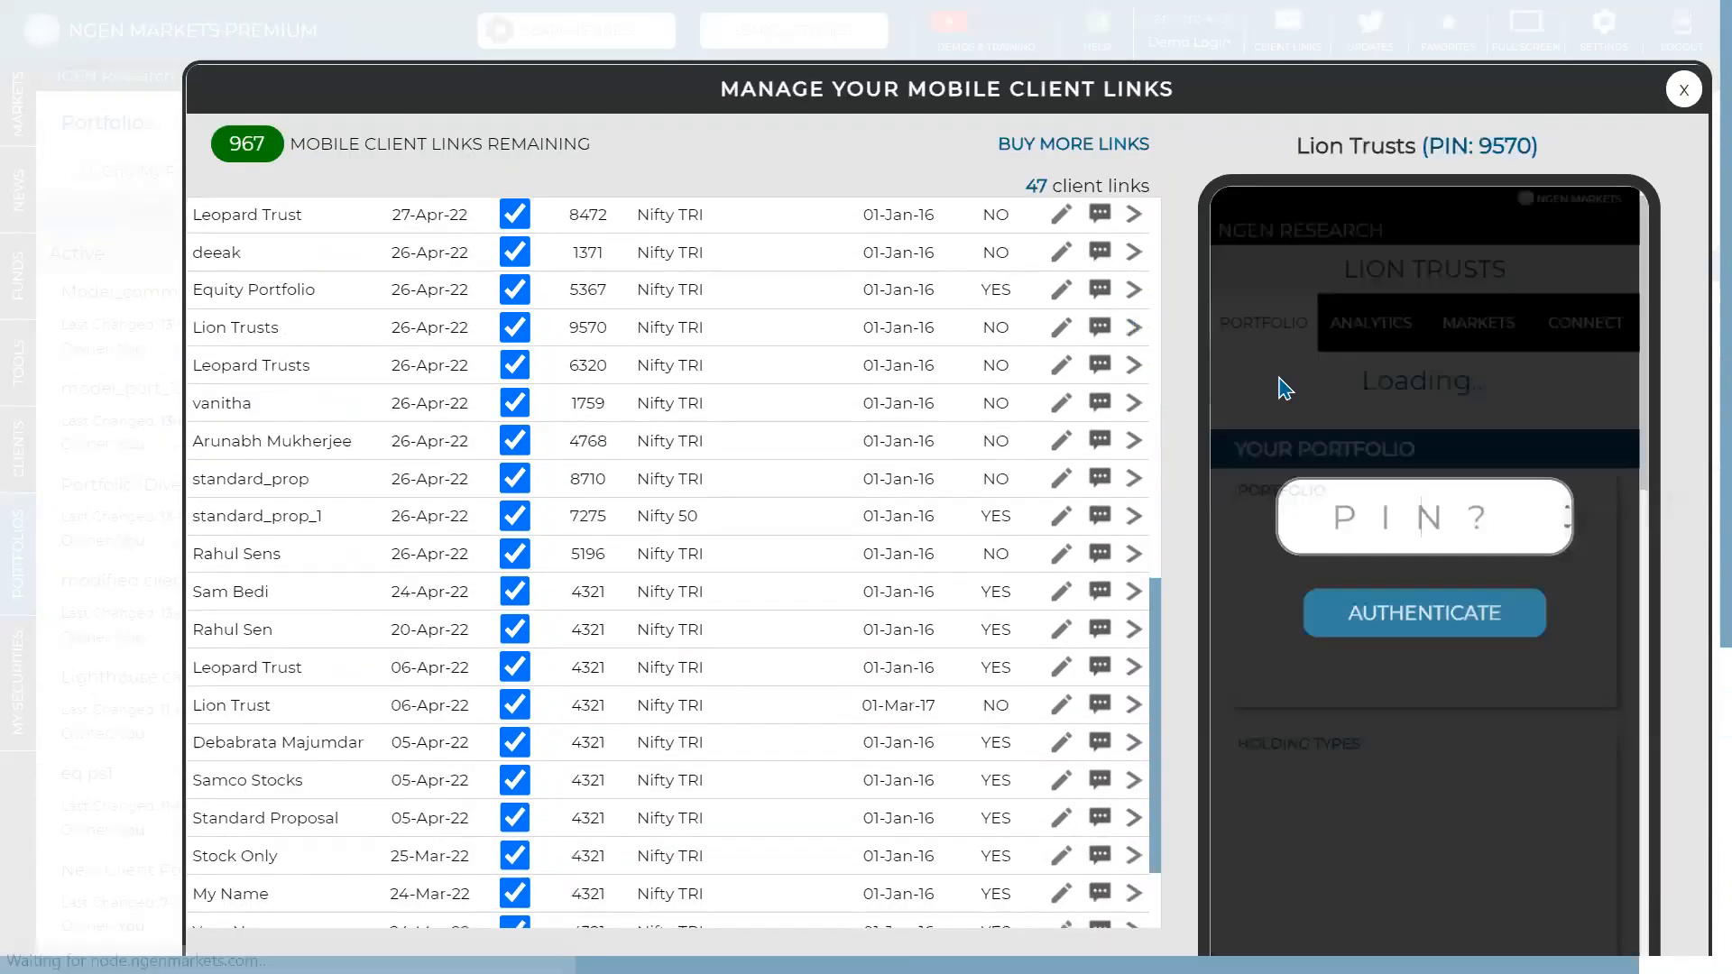
{"action": "left_click", "coordinate": [1134, 478]}
{"action": "left_click", "coordinate": [1134, 516]}
{"action": "left_click", "coordinate": [1683, 89]}
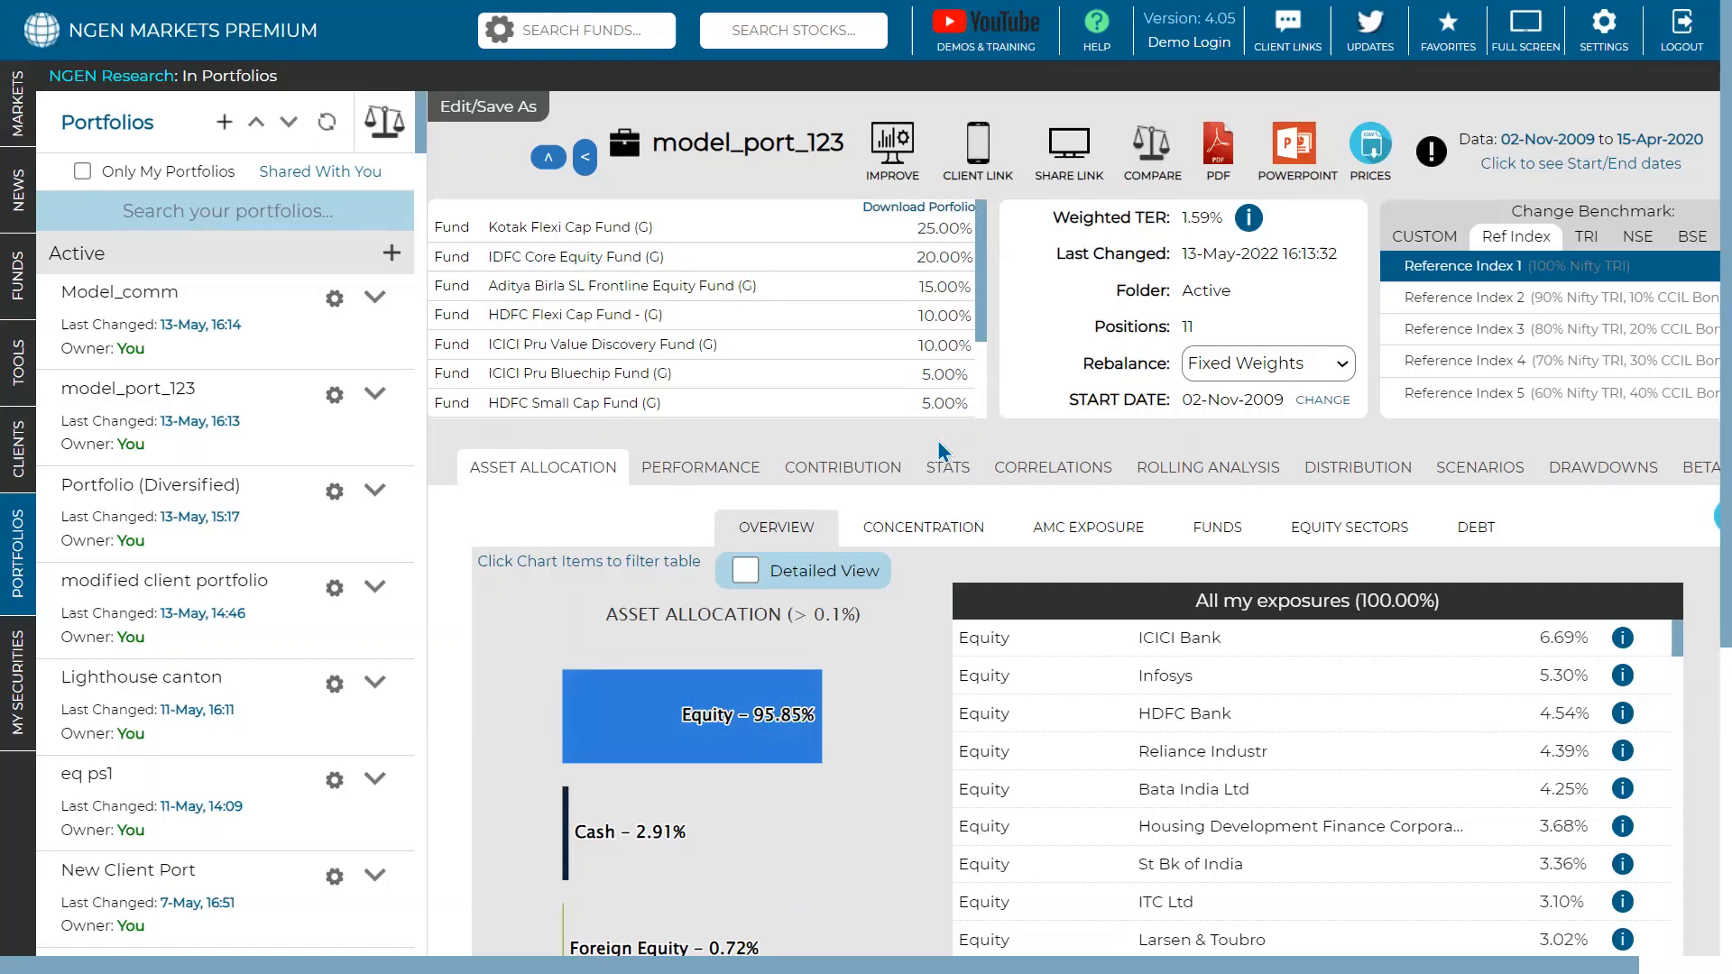
- Run Test_1's performance analytics from My Securities: 1,00,00,000 grows to 8.95 Cr versus Nifty 50
{"action": "mouse_move", "coordinate": [14, 751]}
{"action": "left_click", "coordinate": [75, 668]}
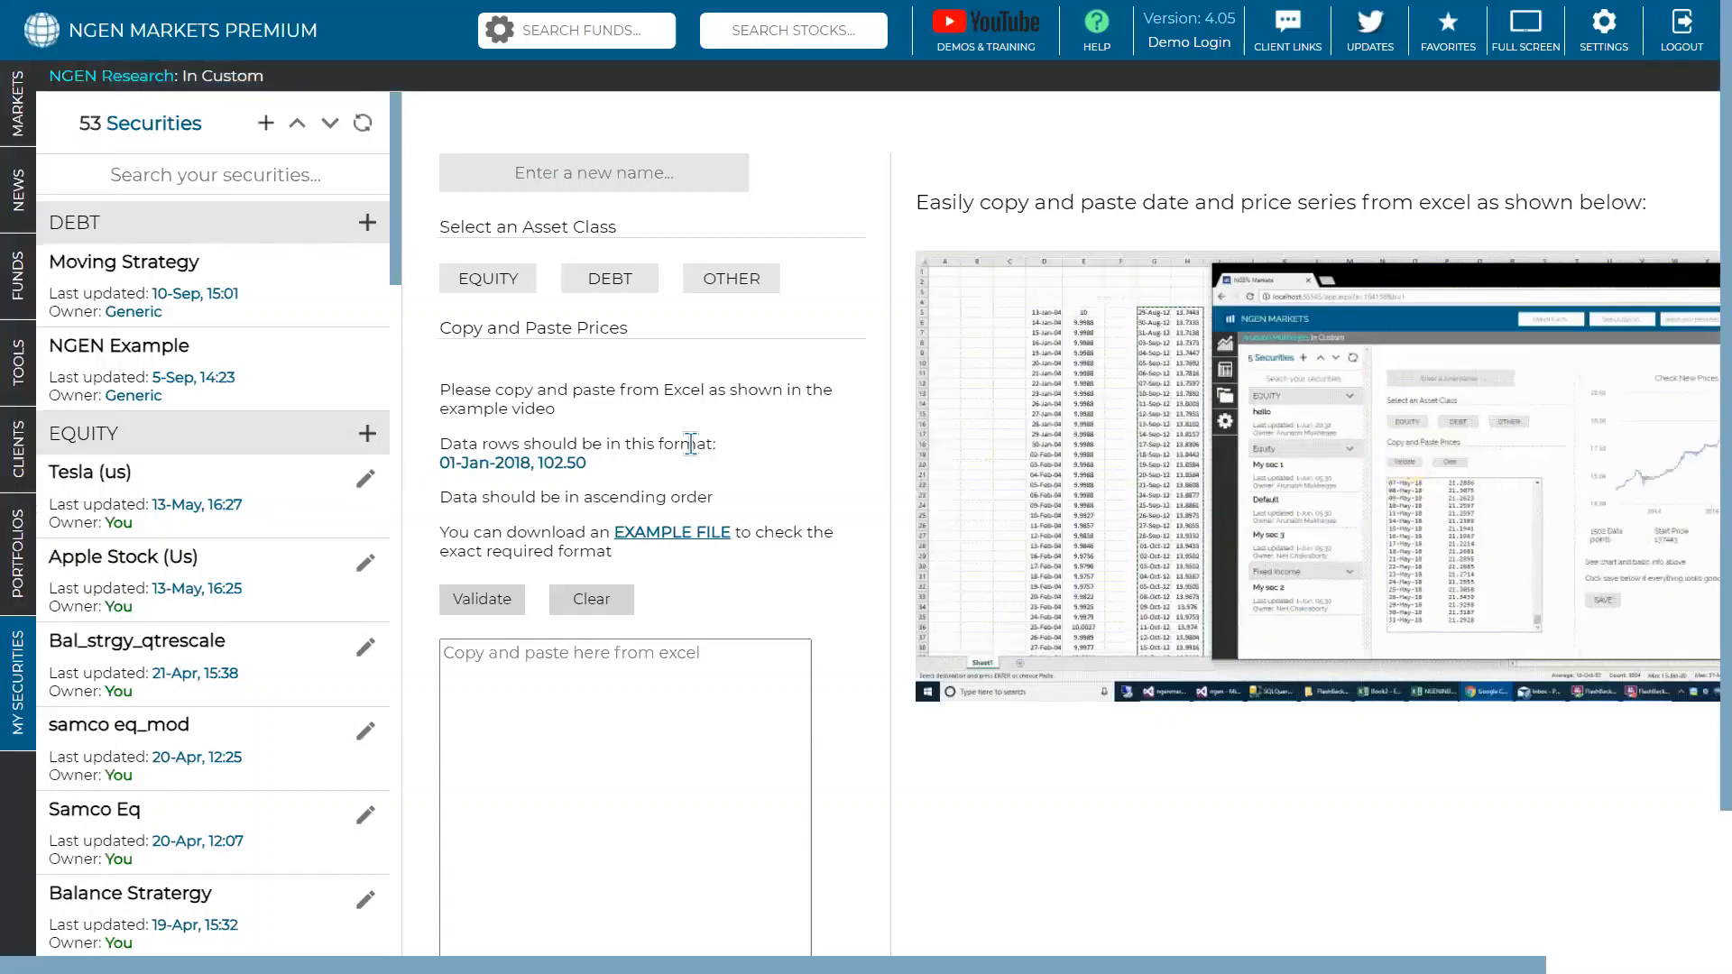
{"action": "scroll", "coordinate": [690, 443], "scroll_direction": "down", "scroll_amount": 2}
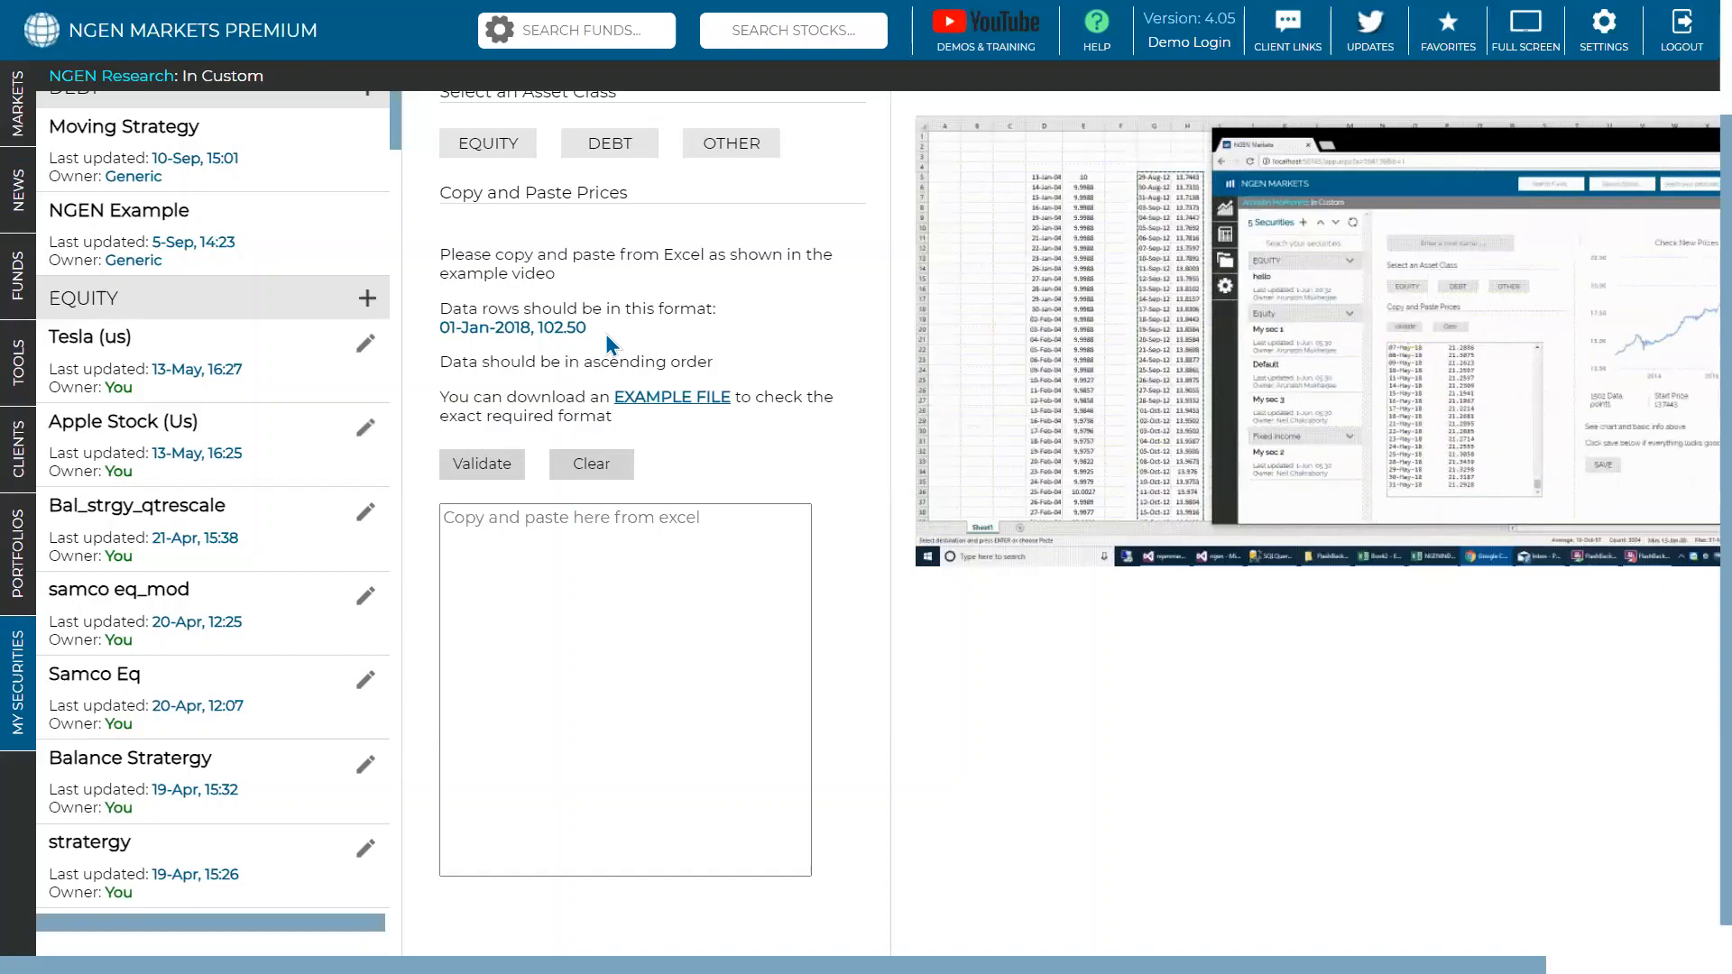
{"action": "scroll", "coordinate": [289, 552], "scroll_direction": "down", "scroll_amount": 3}
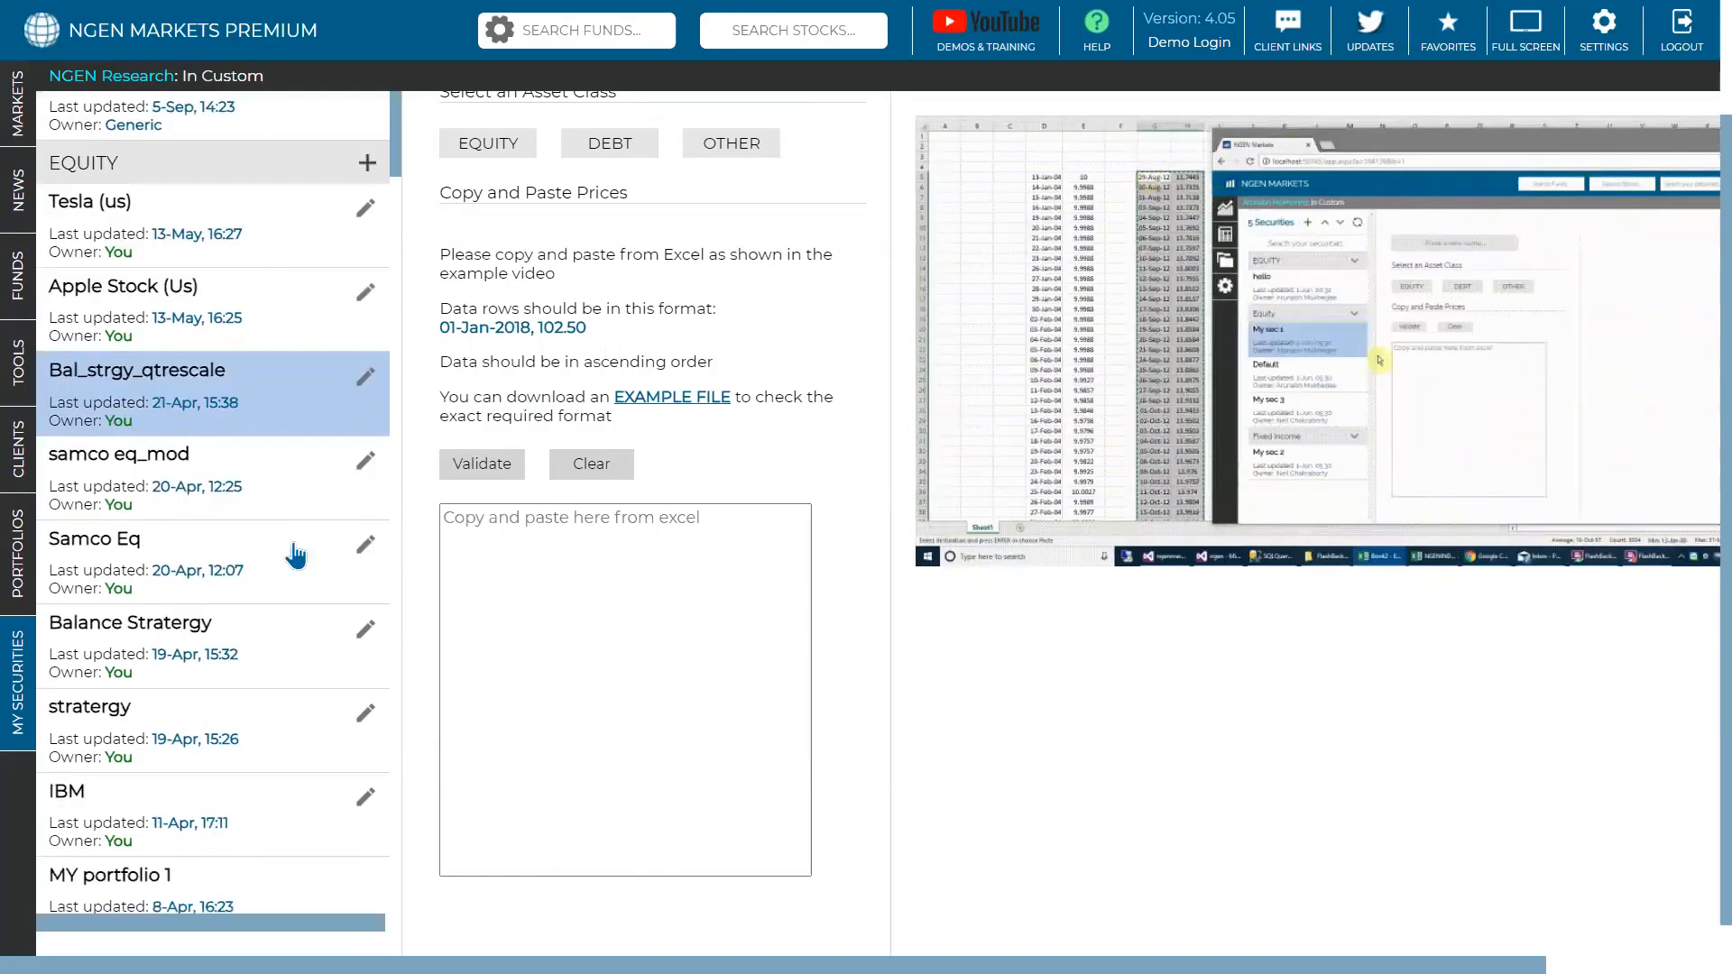
{"action": "scroll", "coordinate": [295, 556], "scroll_direction": "down", "scroll_amount": 5}
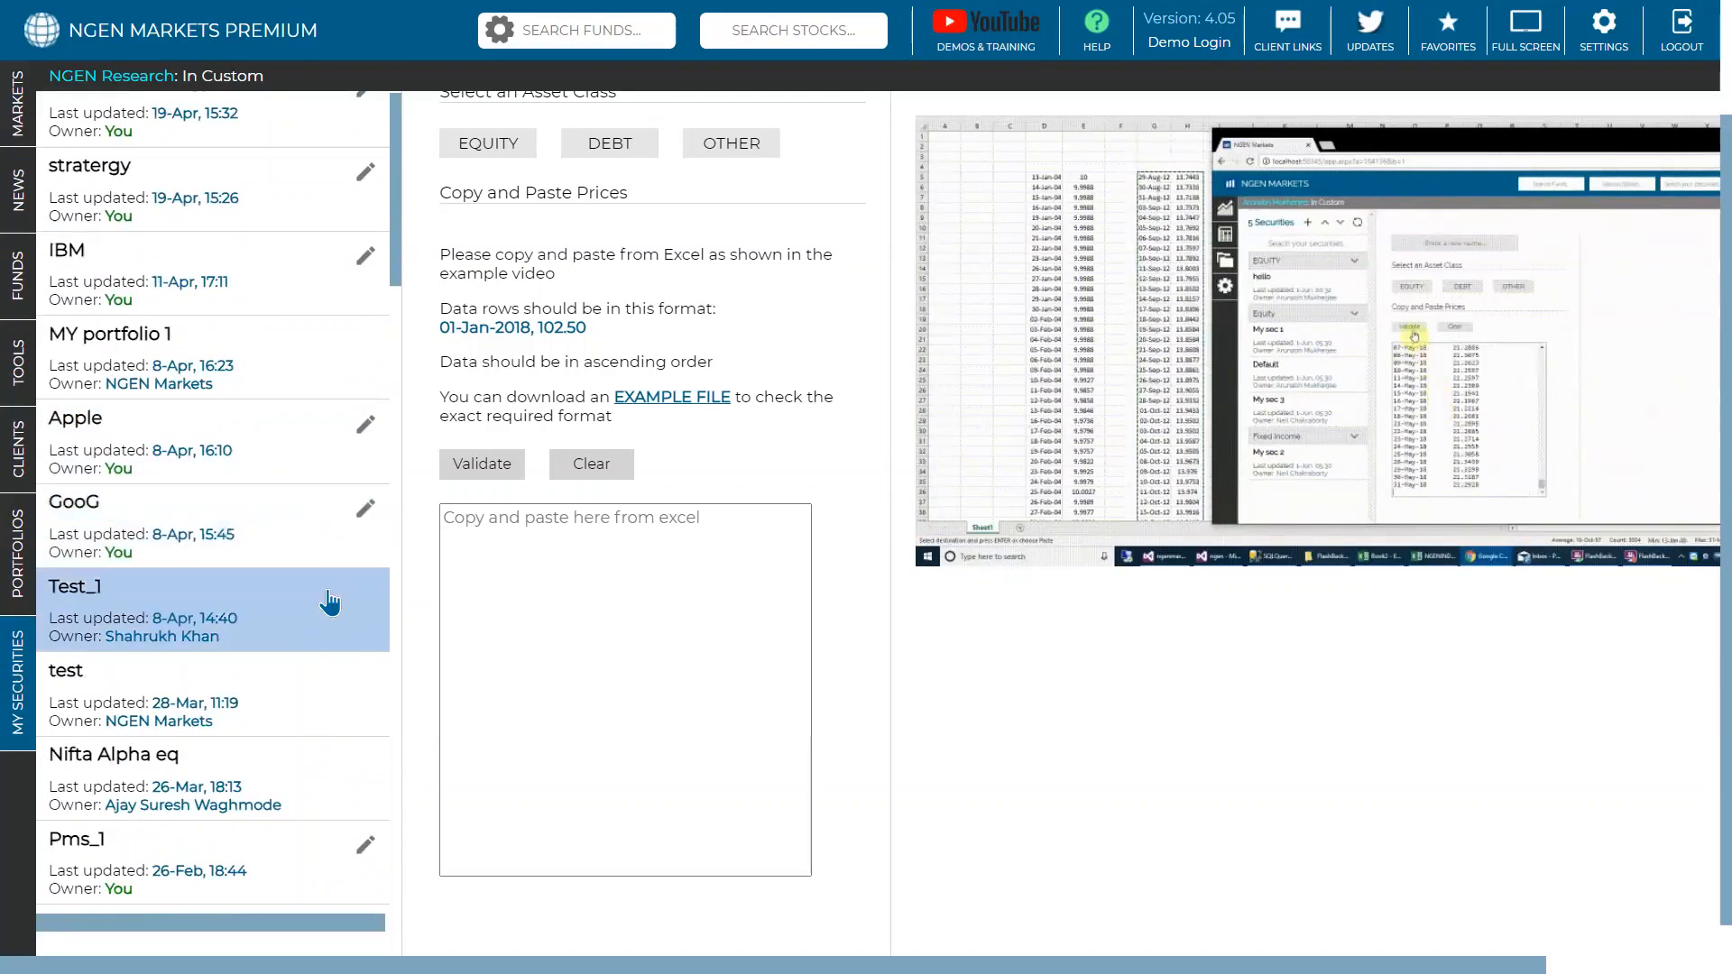
{"action": "left_click", "coordinate": [327, 625]}
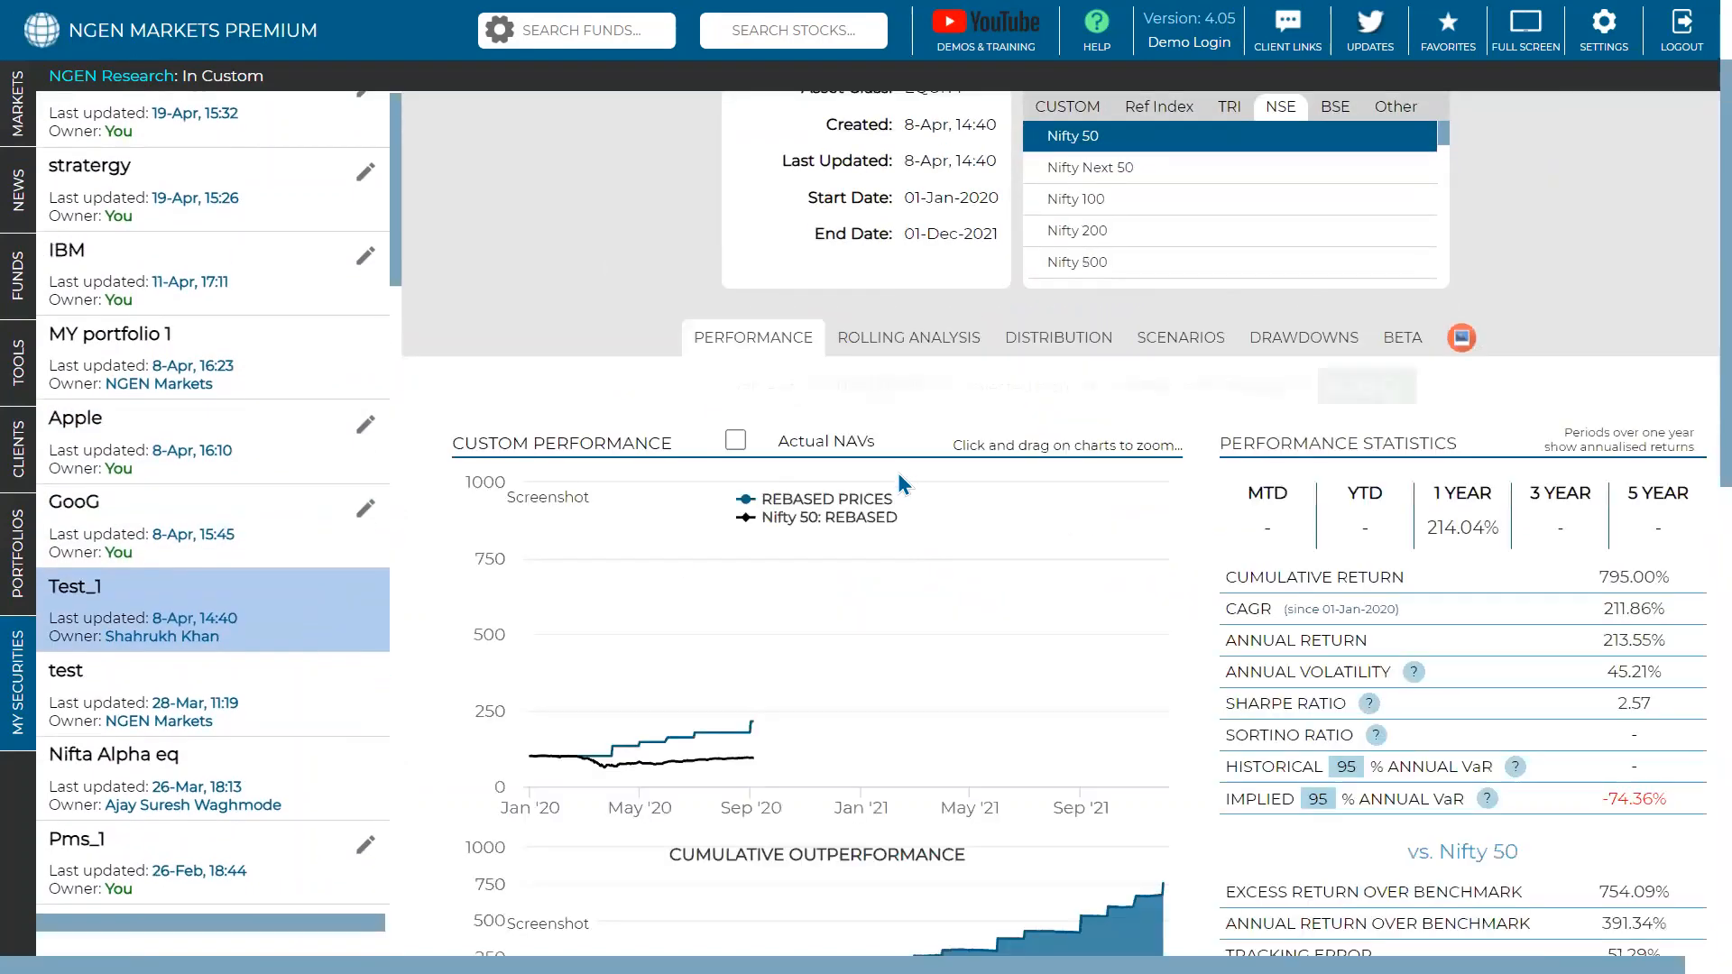
{"action": "scroll", "coordinate": [900, 463], "scroll_direction": "up", "scroll_amount": 2}
{"action": "scroll", "coordinate": [900, 463], "scroll_direction": "down", "scroll_amount": 2}
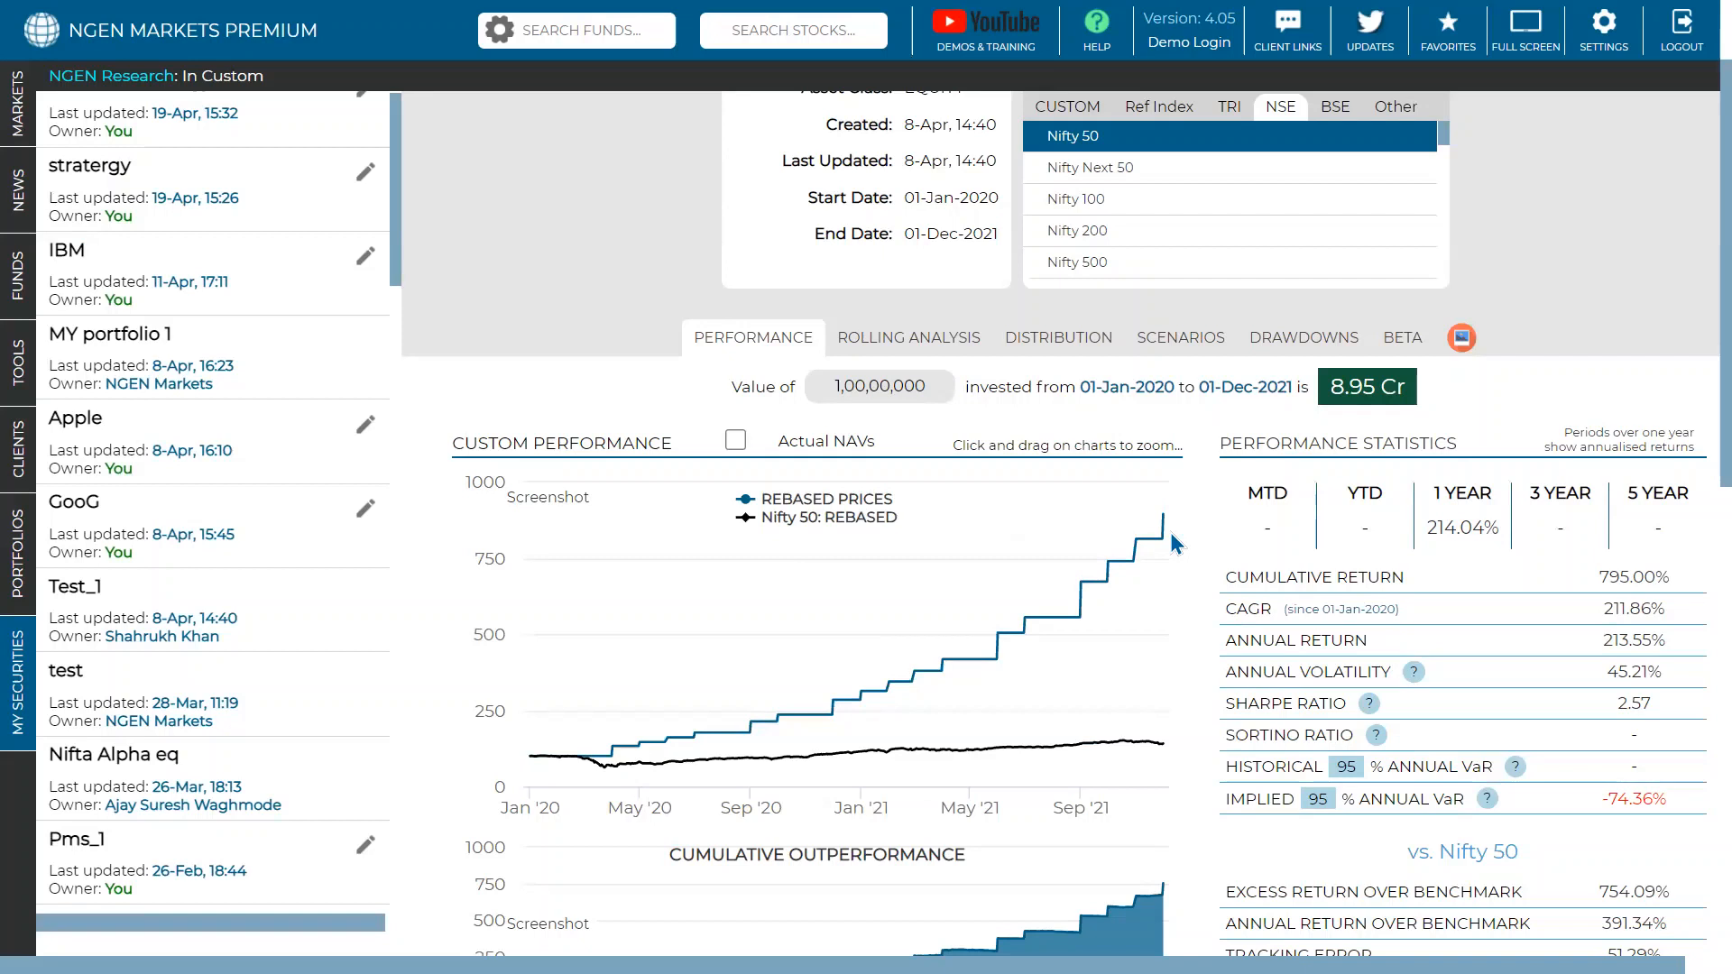
{"action": "mouse_move", "coordinate": [1170, 534]}
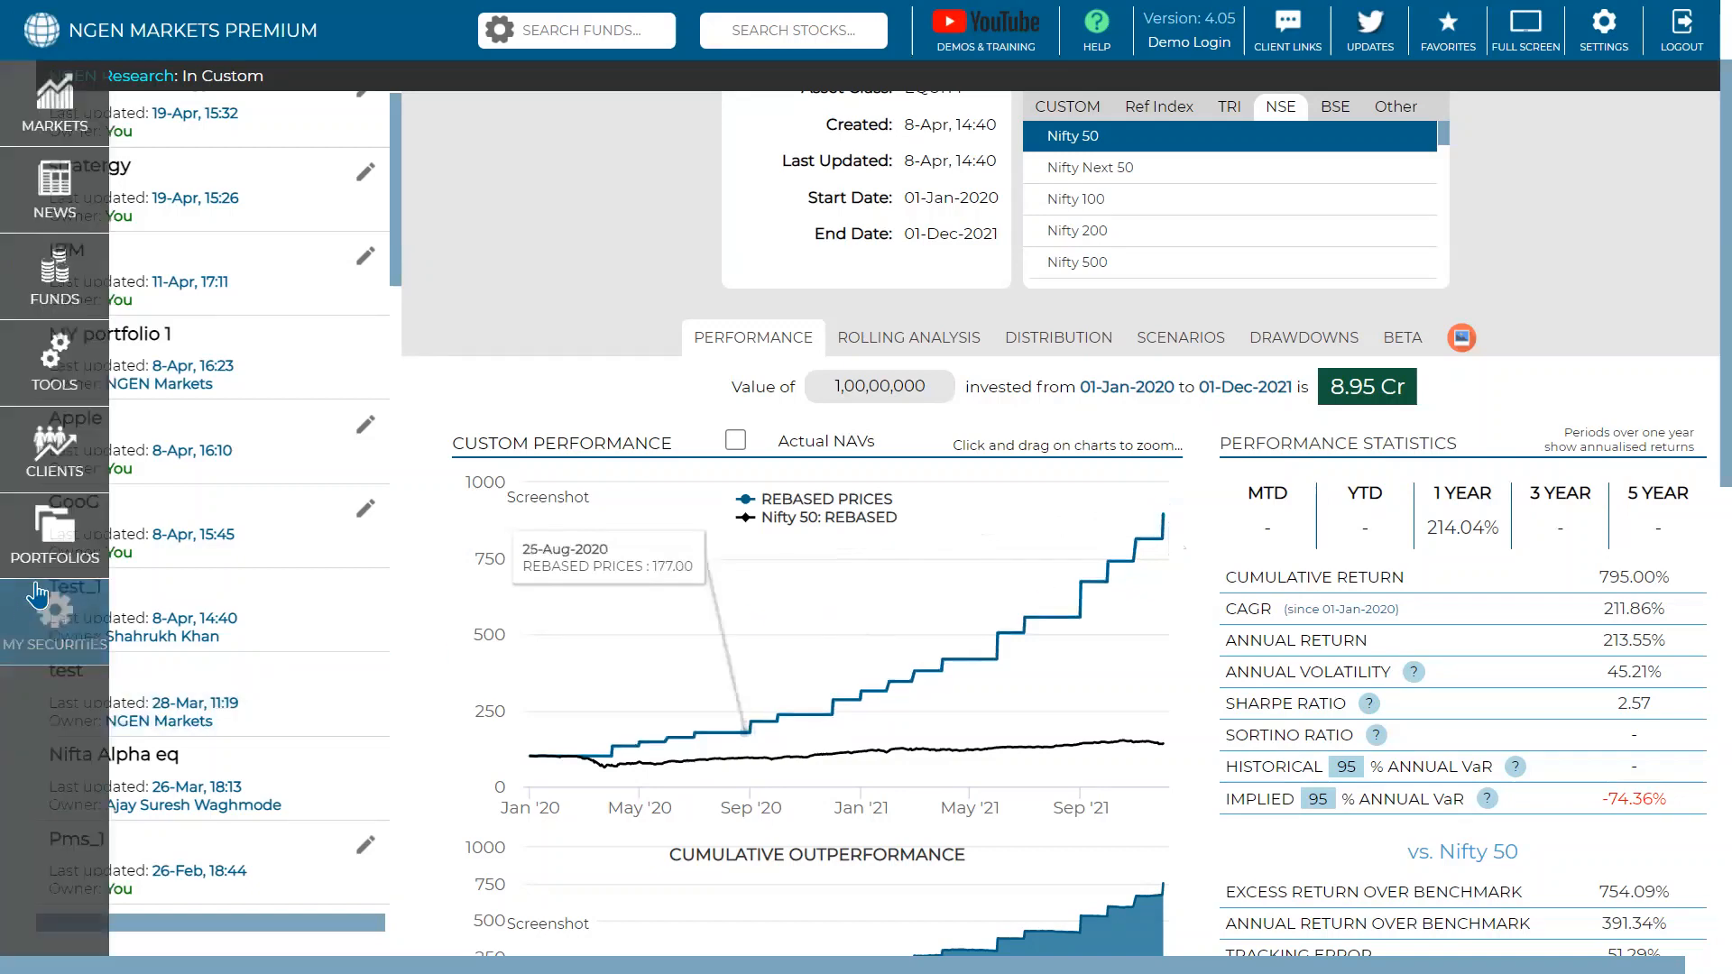
- Open Model_comm for editing from the Portfolios list to load its asset allocation
{"action": "left_click", "coordinate": [19, 577]}
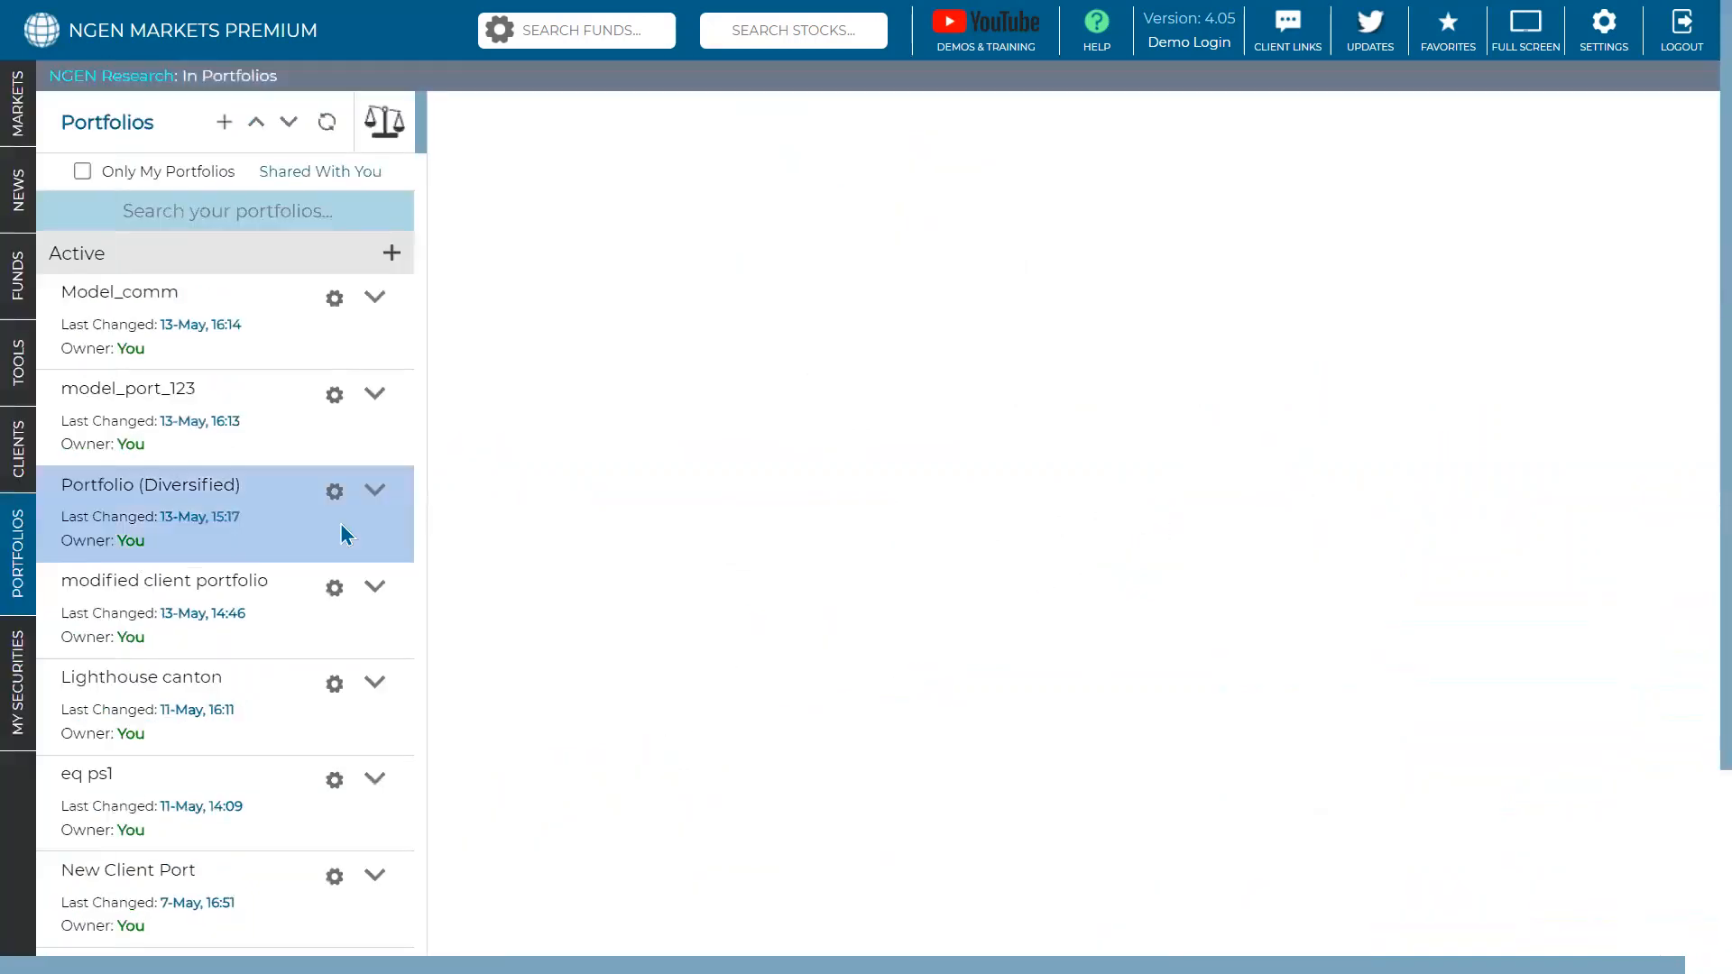
{"action": "left_click", "coordinate": [374, 299]}
{"action": "left_click", "coordinate": [429, 323]}
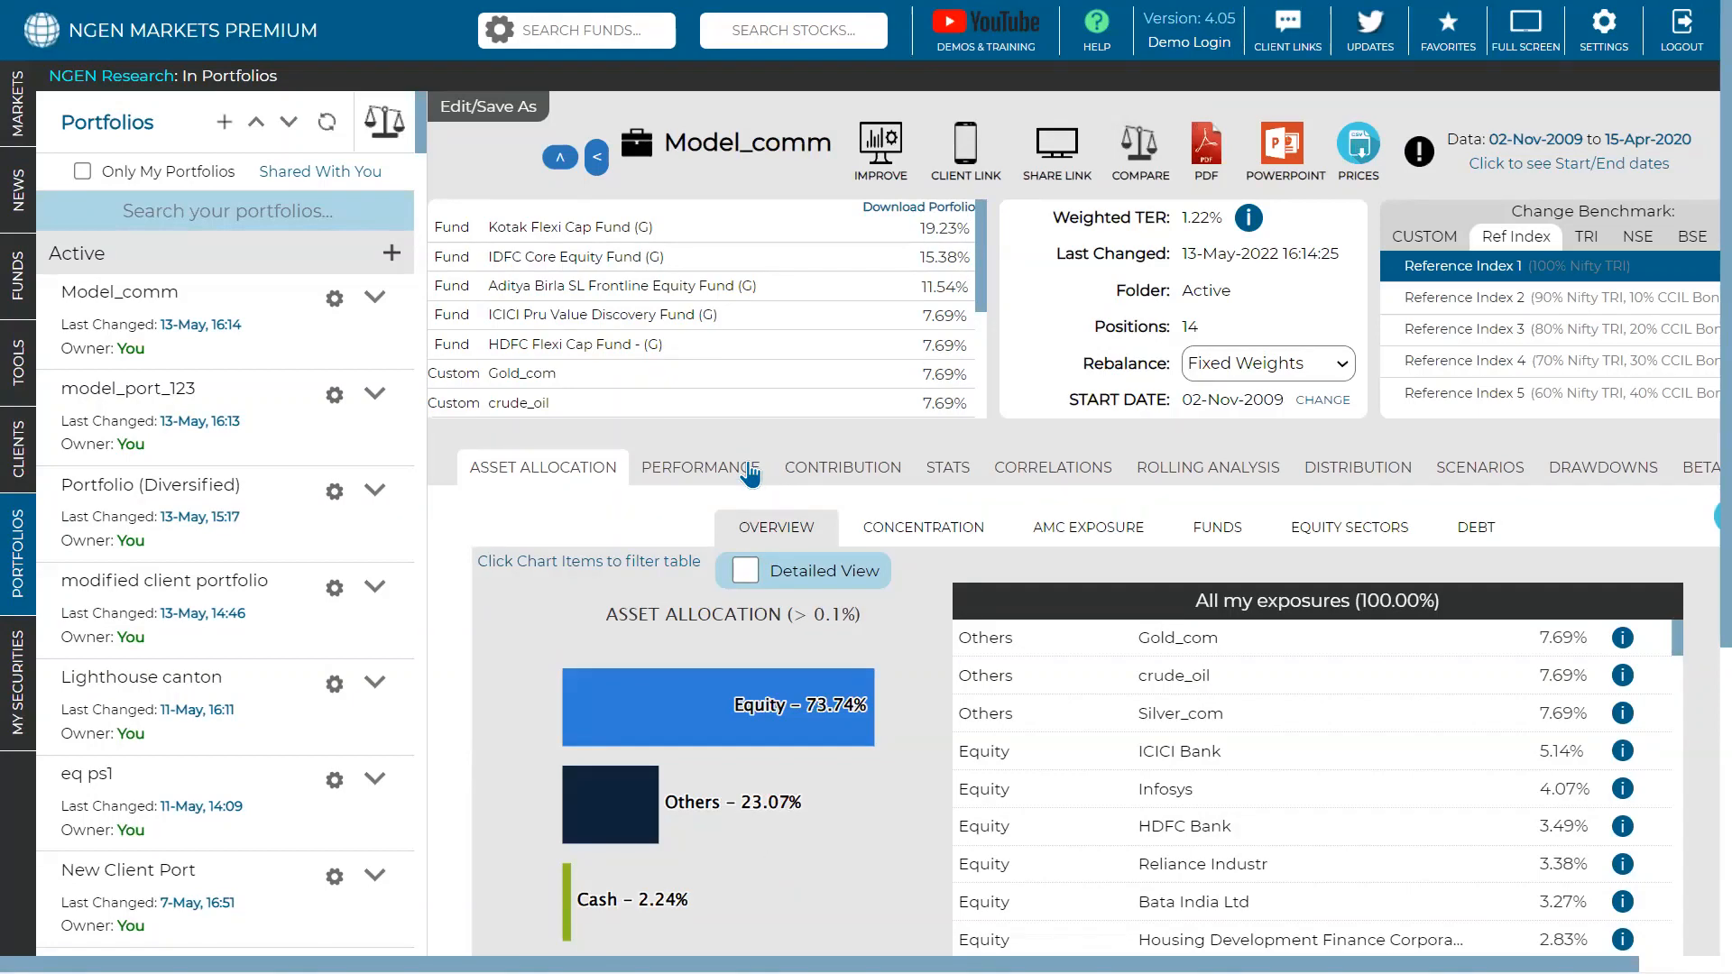
{"action": "scroll", "coordinate": [748, 473], "scroll_direction": "down", "scroll_amount": 2}
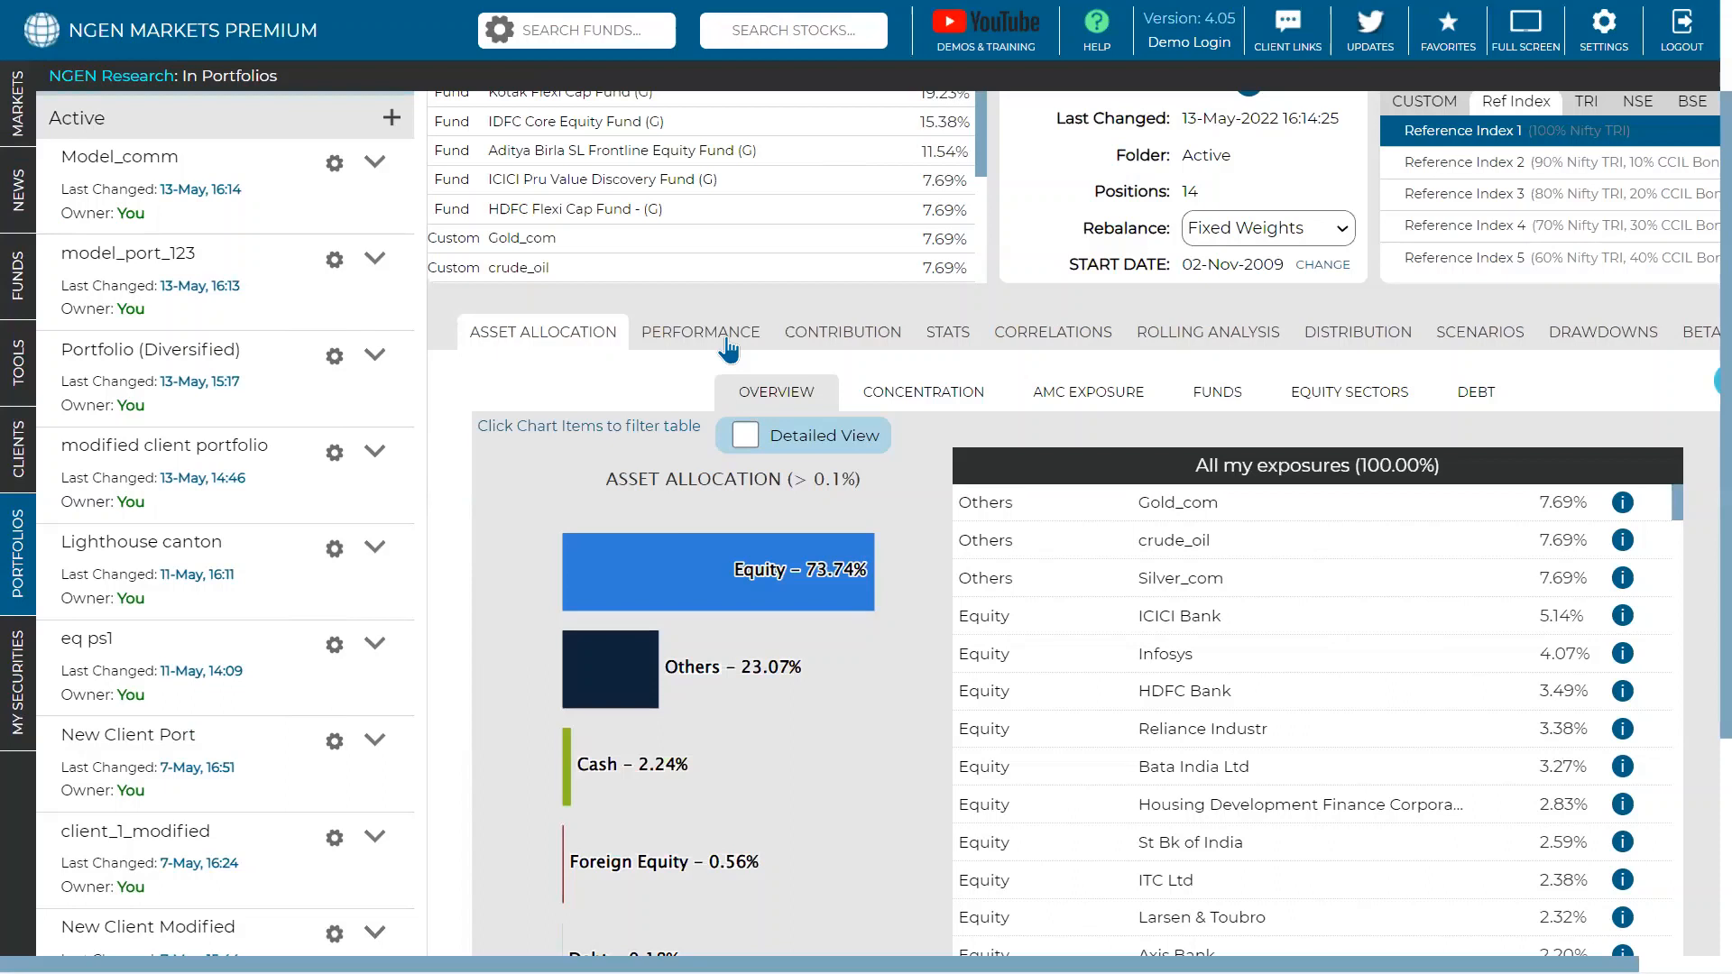
- Search 'edelweiss gce', open Edelweiss GCE Off-Shore Fund(G) and view its Asset Allocation
{"action": "mouse_move", "coordinate": [807, 758]}
{"action": "type", "text": "edelweiss"}
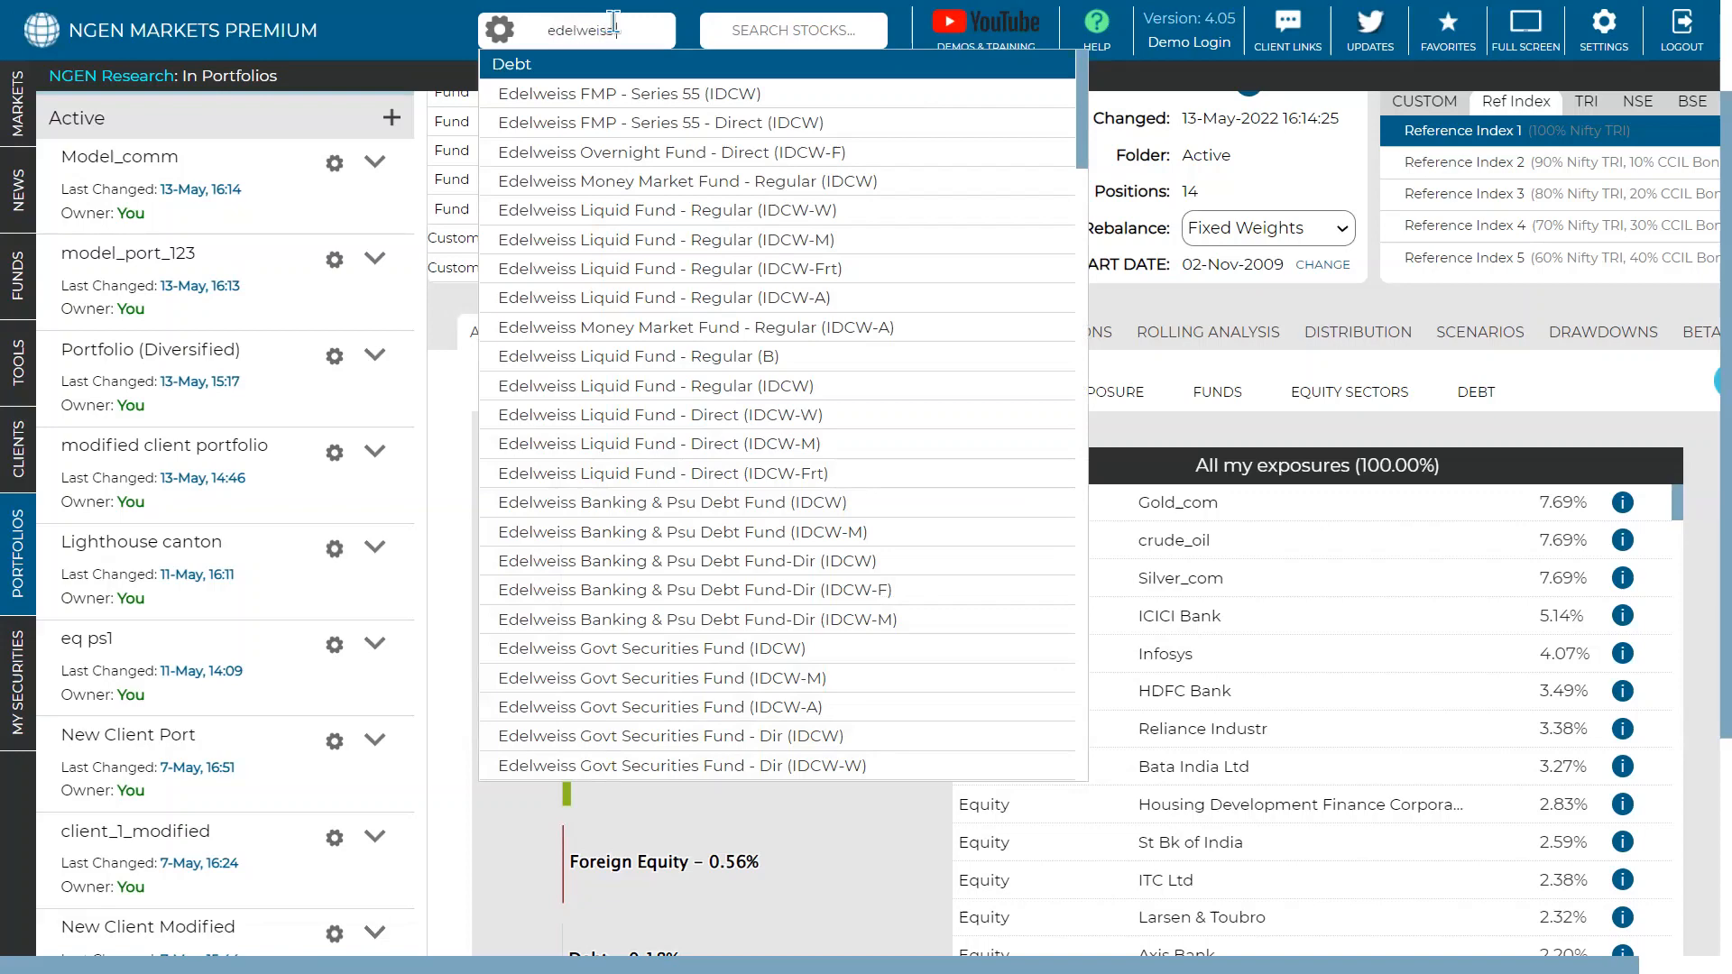
{"action": "type", "text": " gce"}
{"action": "key", "text": "Down"}
{"action": "key", "text": "Down"}
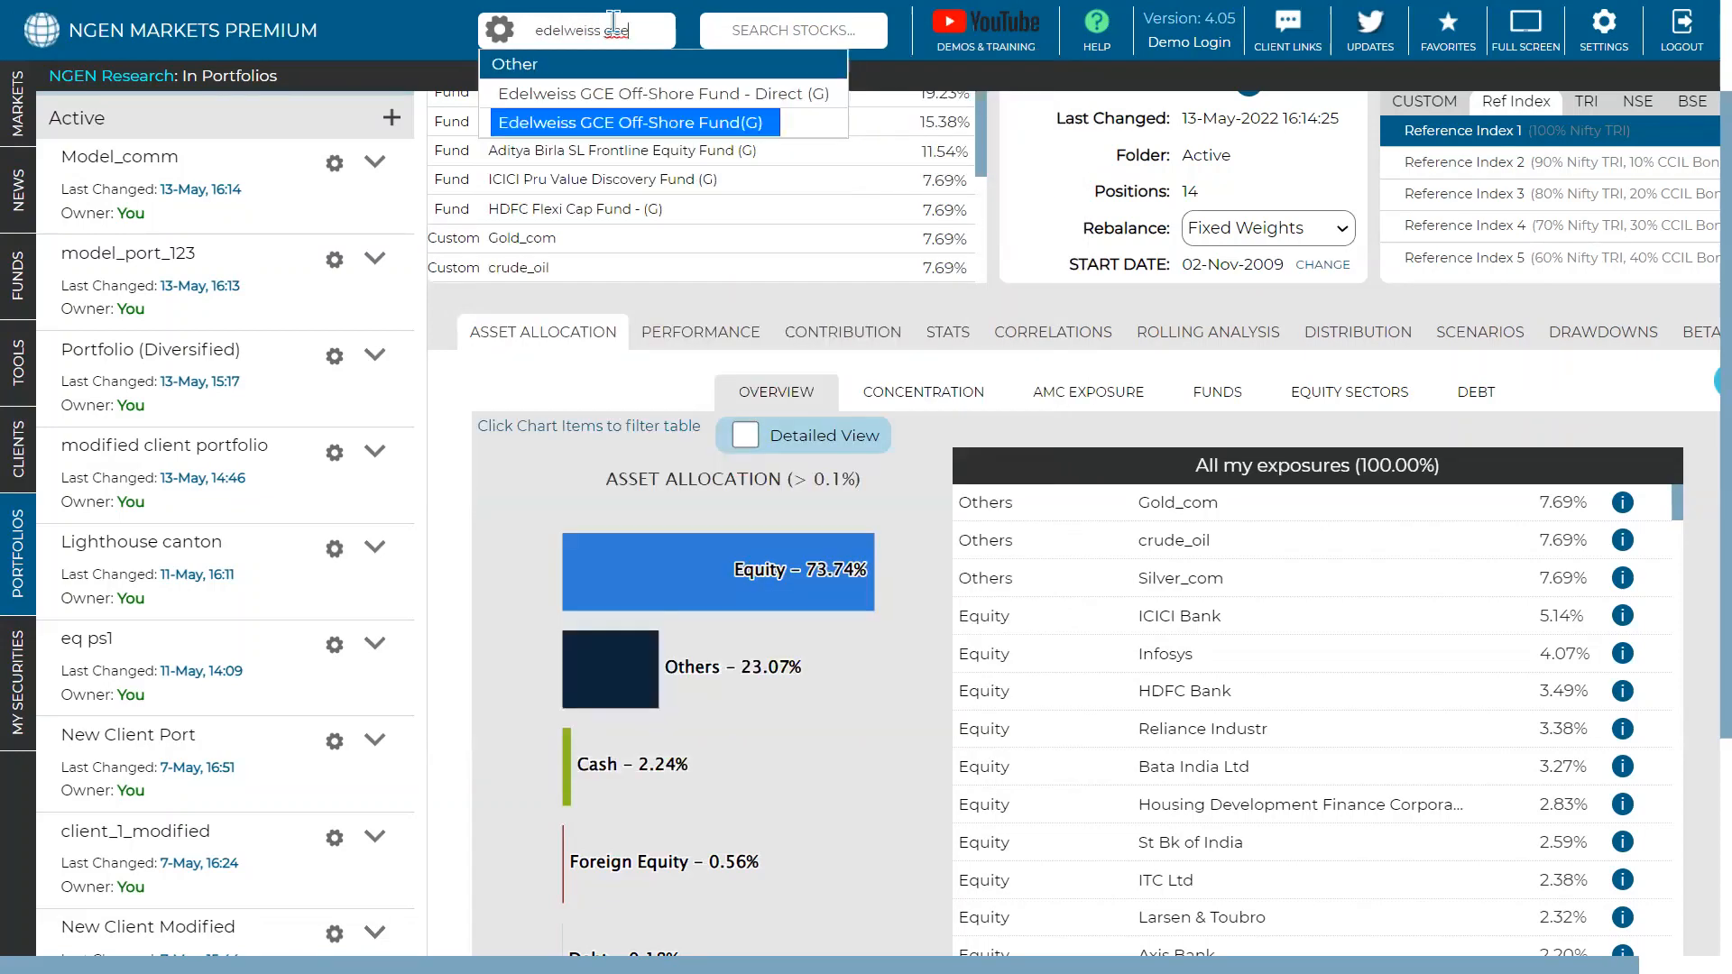
{"action": "key", "text": "Return"}
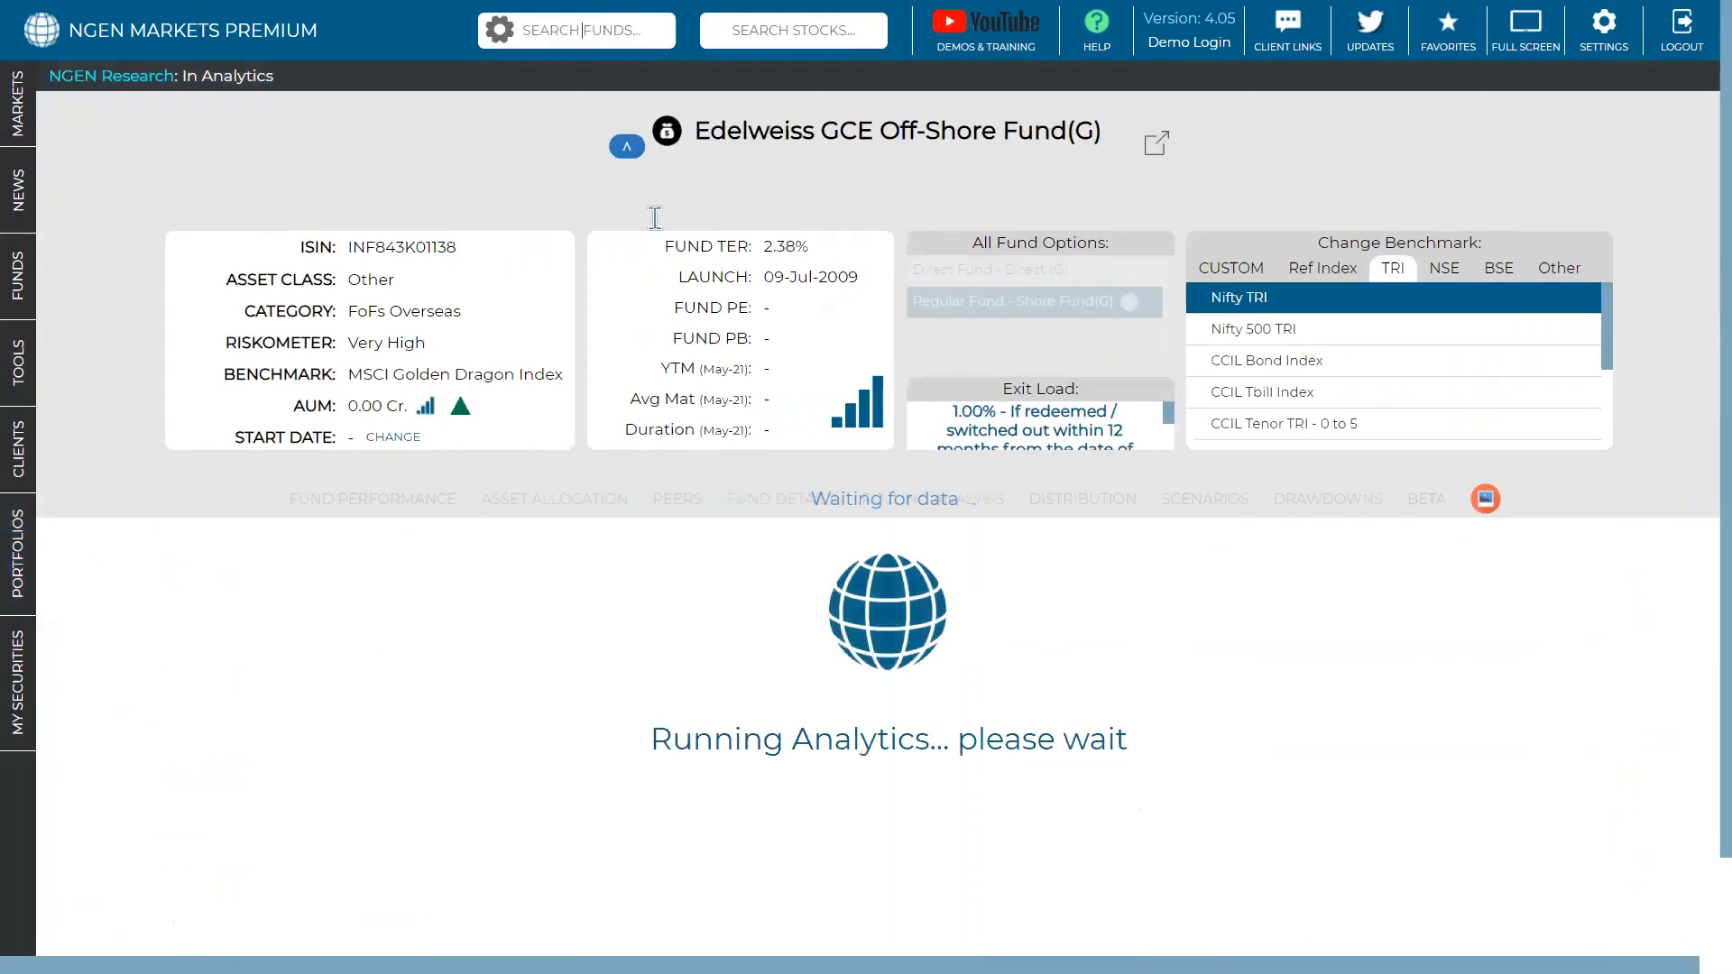
{"action": "left_click", "coordinate": [588, 523]}
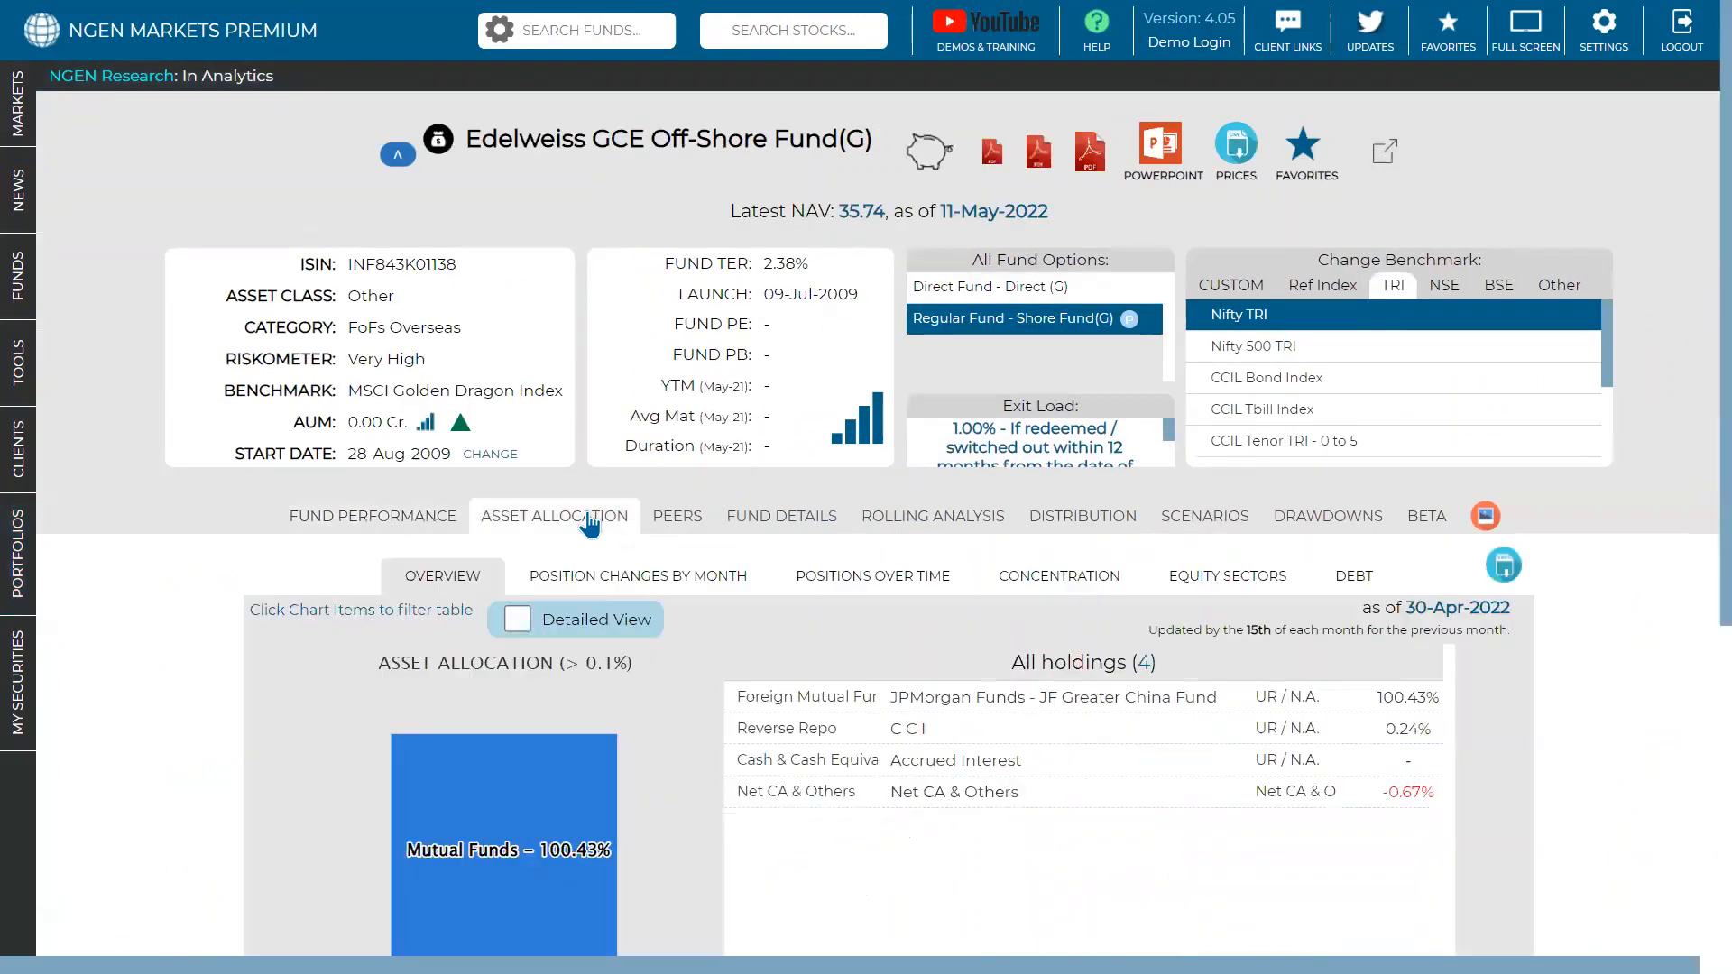
- Turn on Detailed View to split the fund's allocation into Foreign, Reverse Repo, Cash and Net CA
{"action": "scroll", "coordinate": [992, 424], "scroll_direction": "down", "scroll_amount": 3}
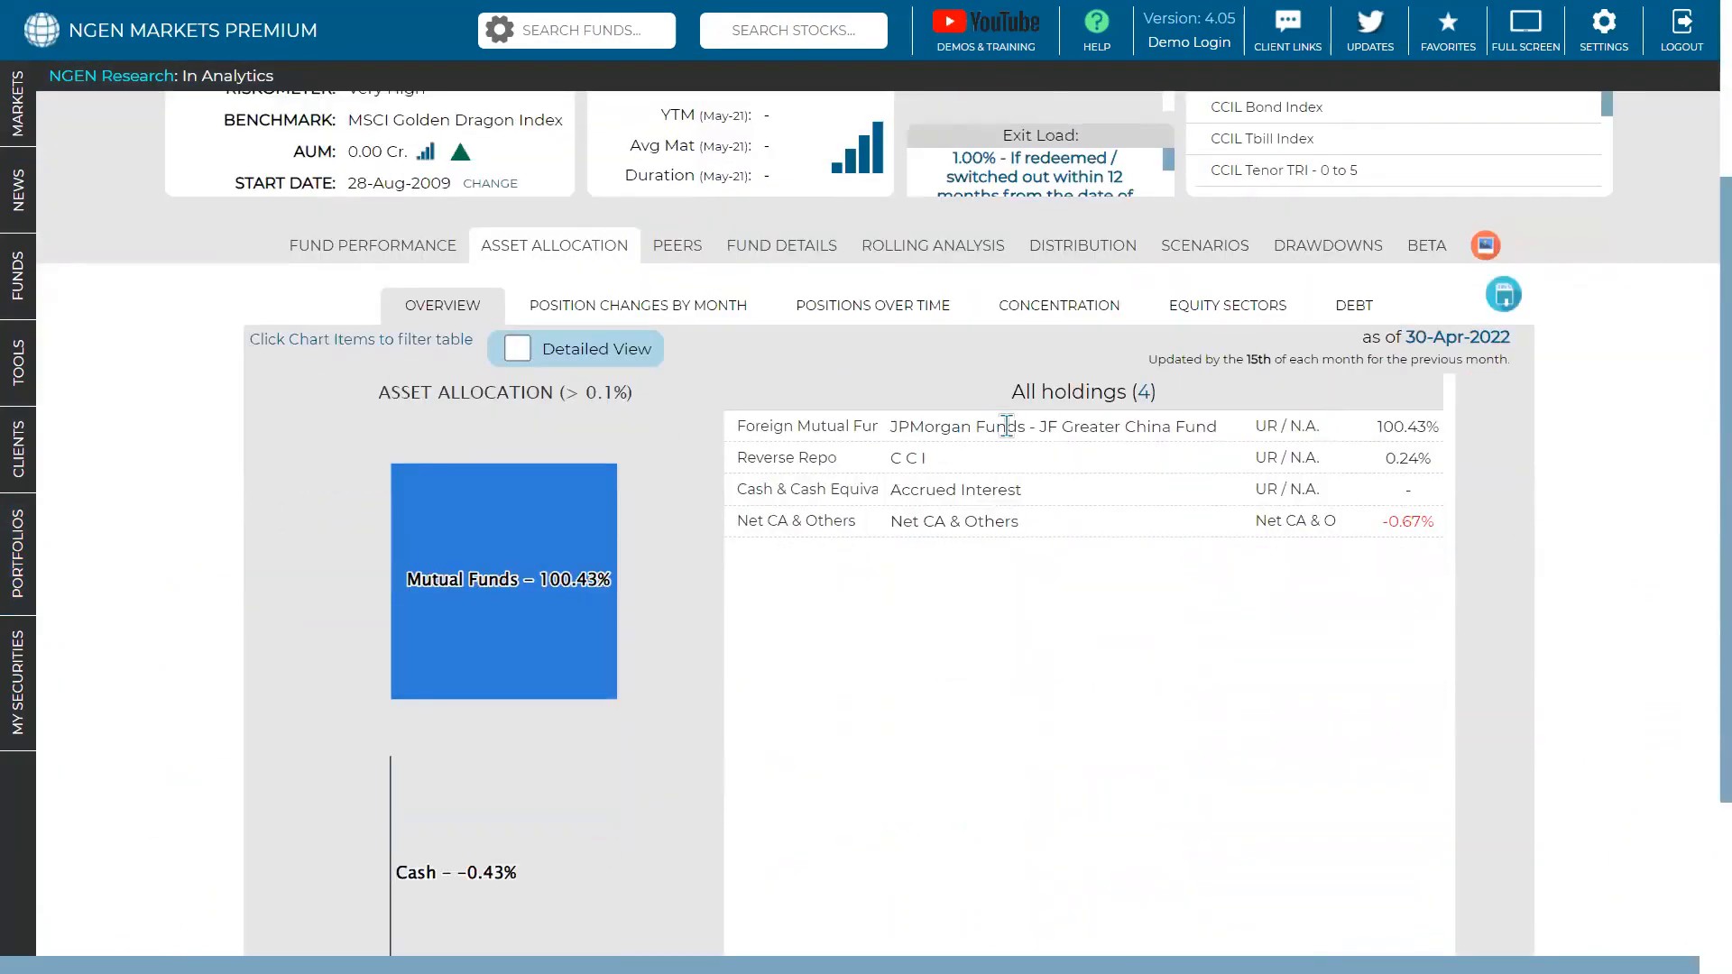
{"action": "scroll", "coordinate": [1005, 427], "scroll_direction": "down", "scroll_amount": 2}
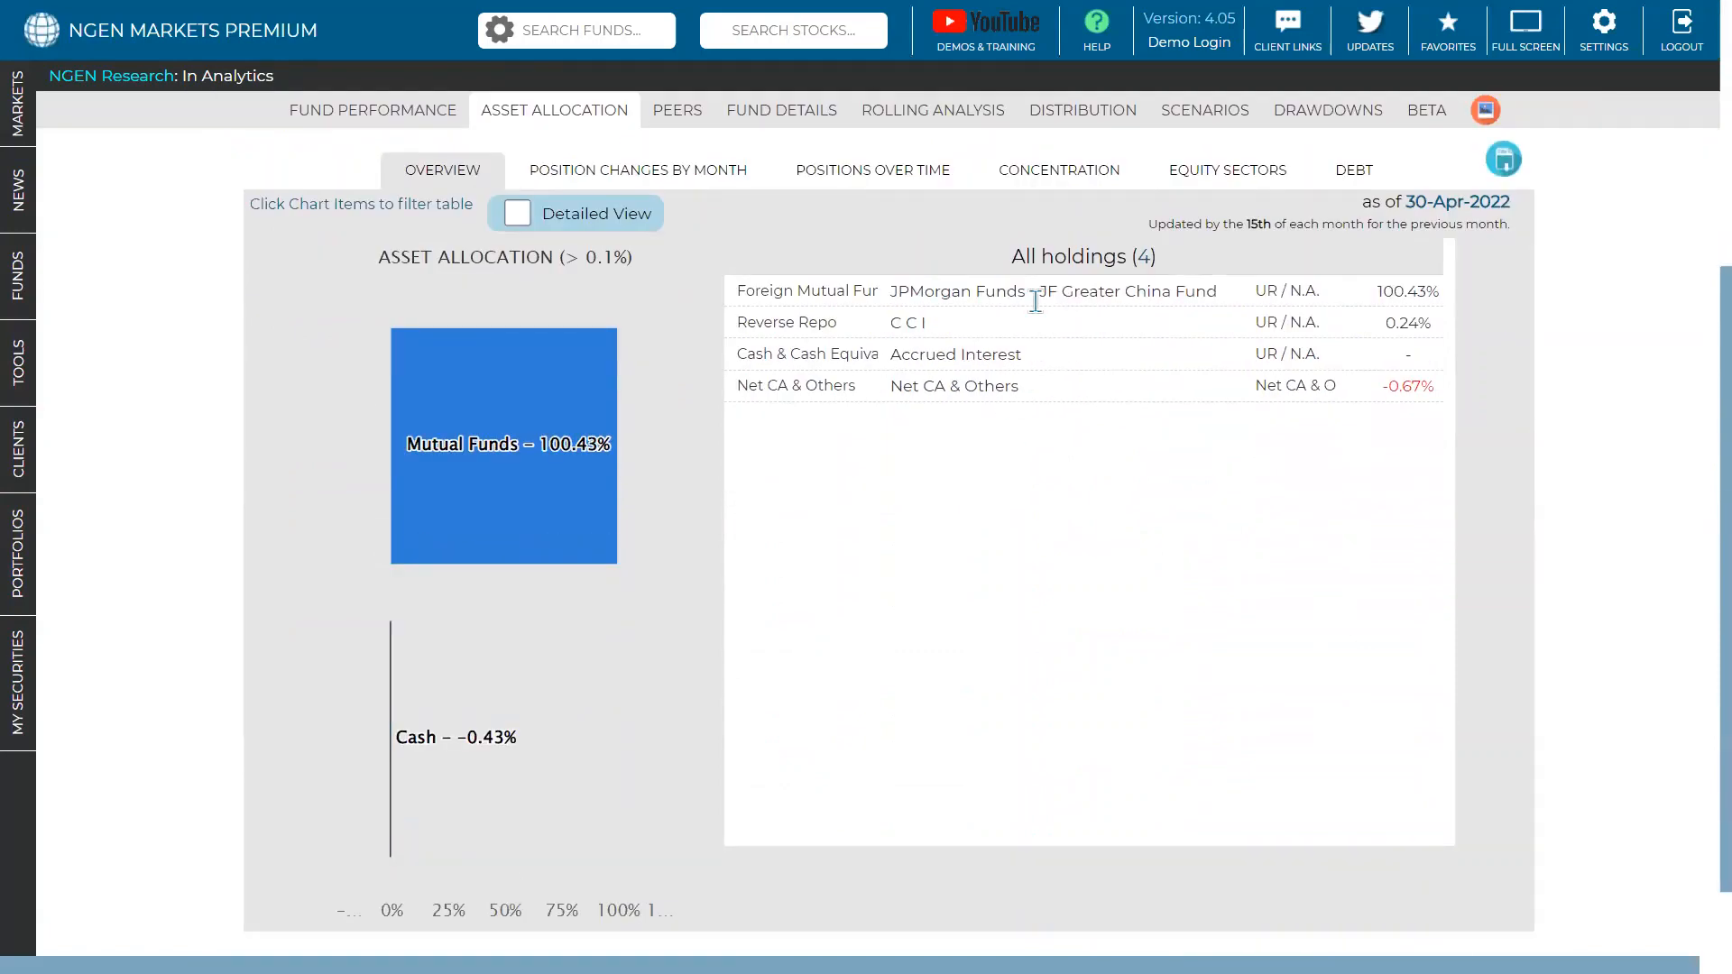
{"action": "scroll", "coordinate": [1036, 300], "scroll_direction": "up", "scroll_amount": 2}
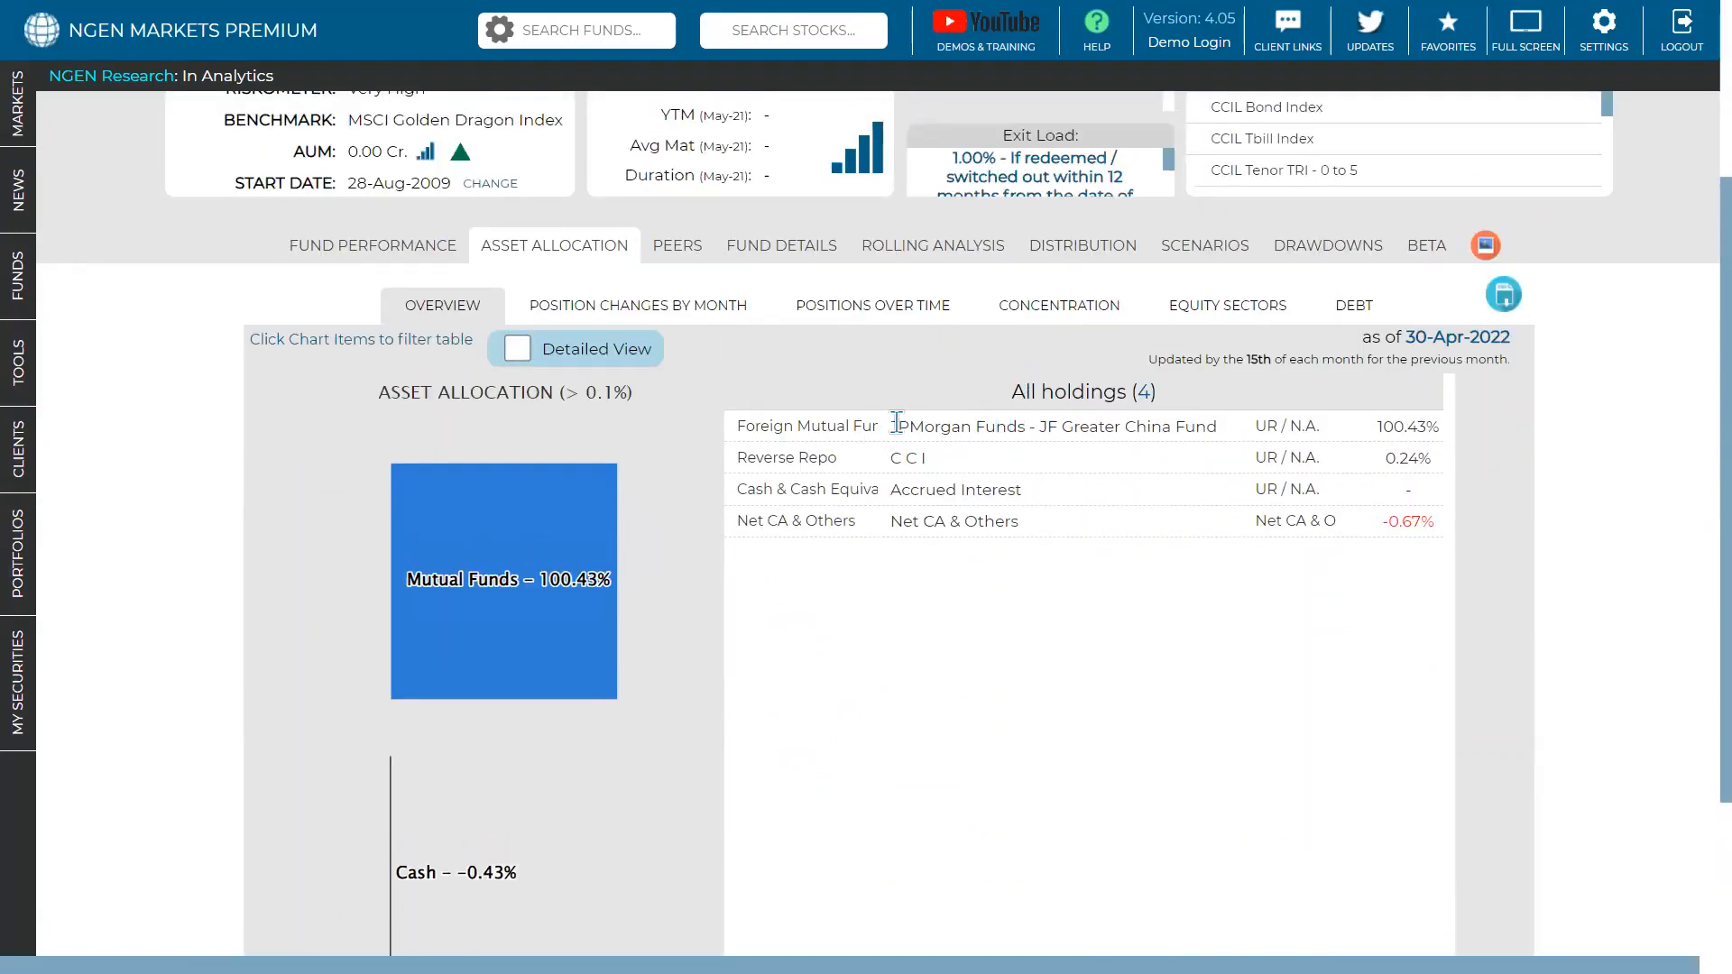
{"action": "left_click", "coordinate": [516, 348]}
{"action": "scroll", "coordinate": [902, 424], "scroll_direction": "down", "scroll_amount": 1}
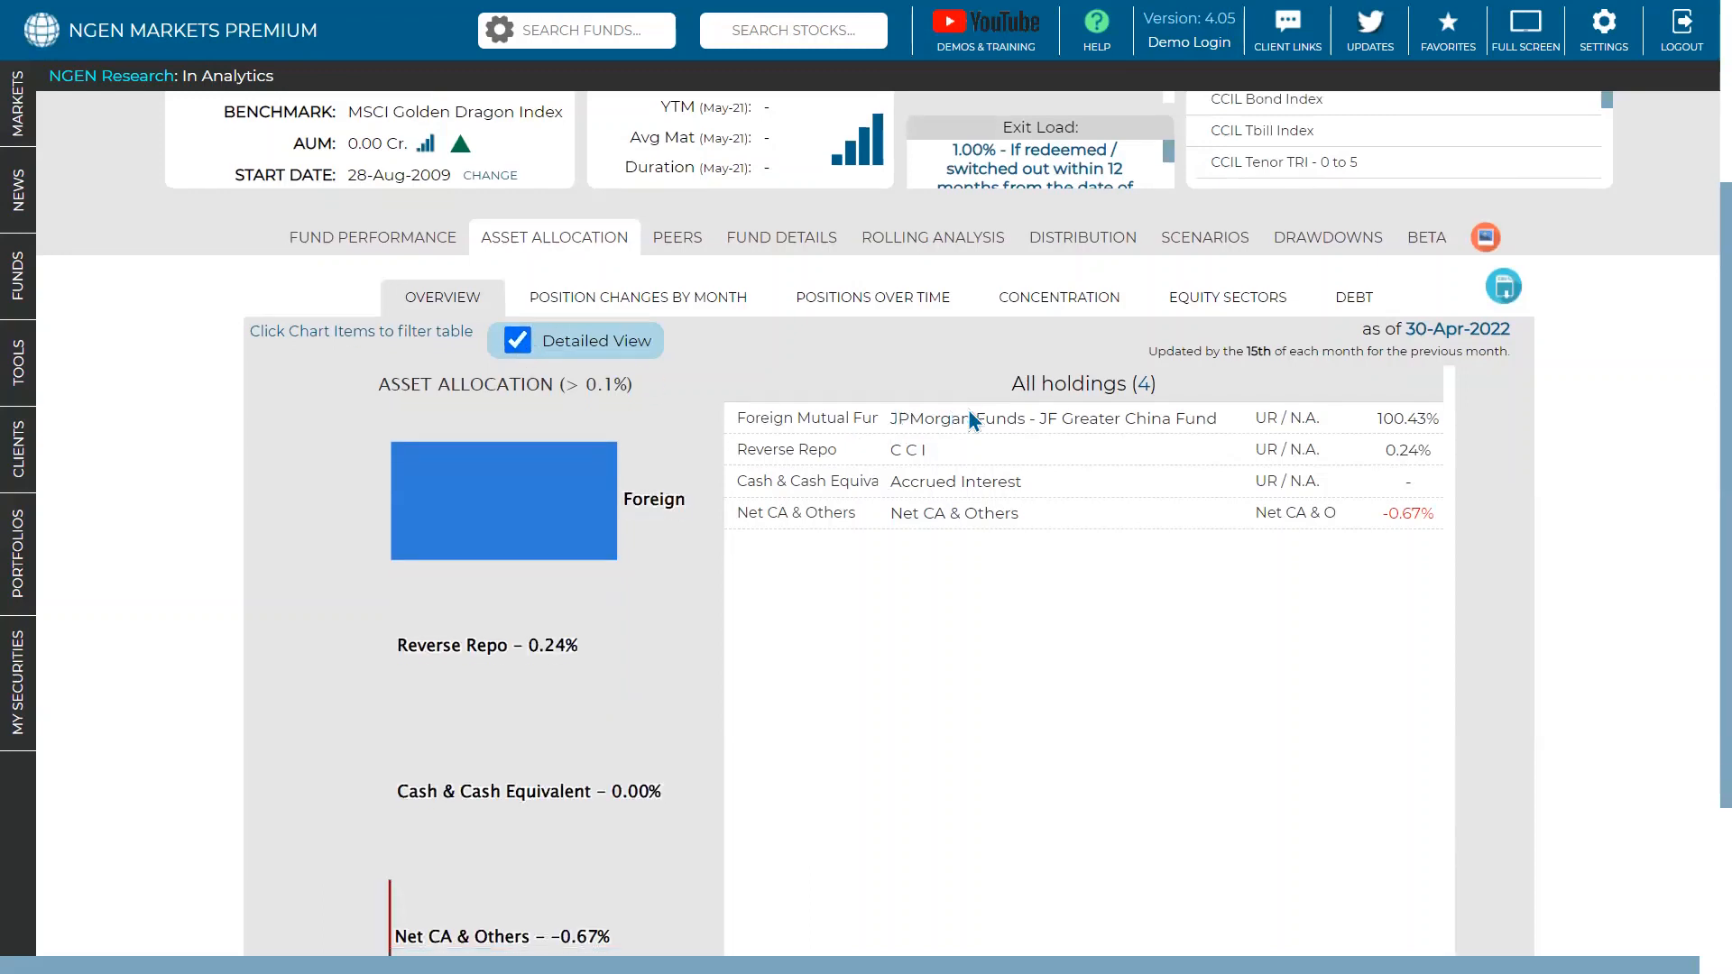
{"action": "scroll", "coordinate": [971, 418], "scroll_direction": "down", "scroll_amount": 2}
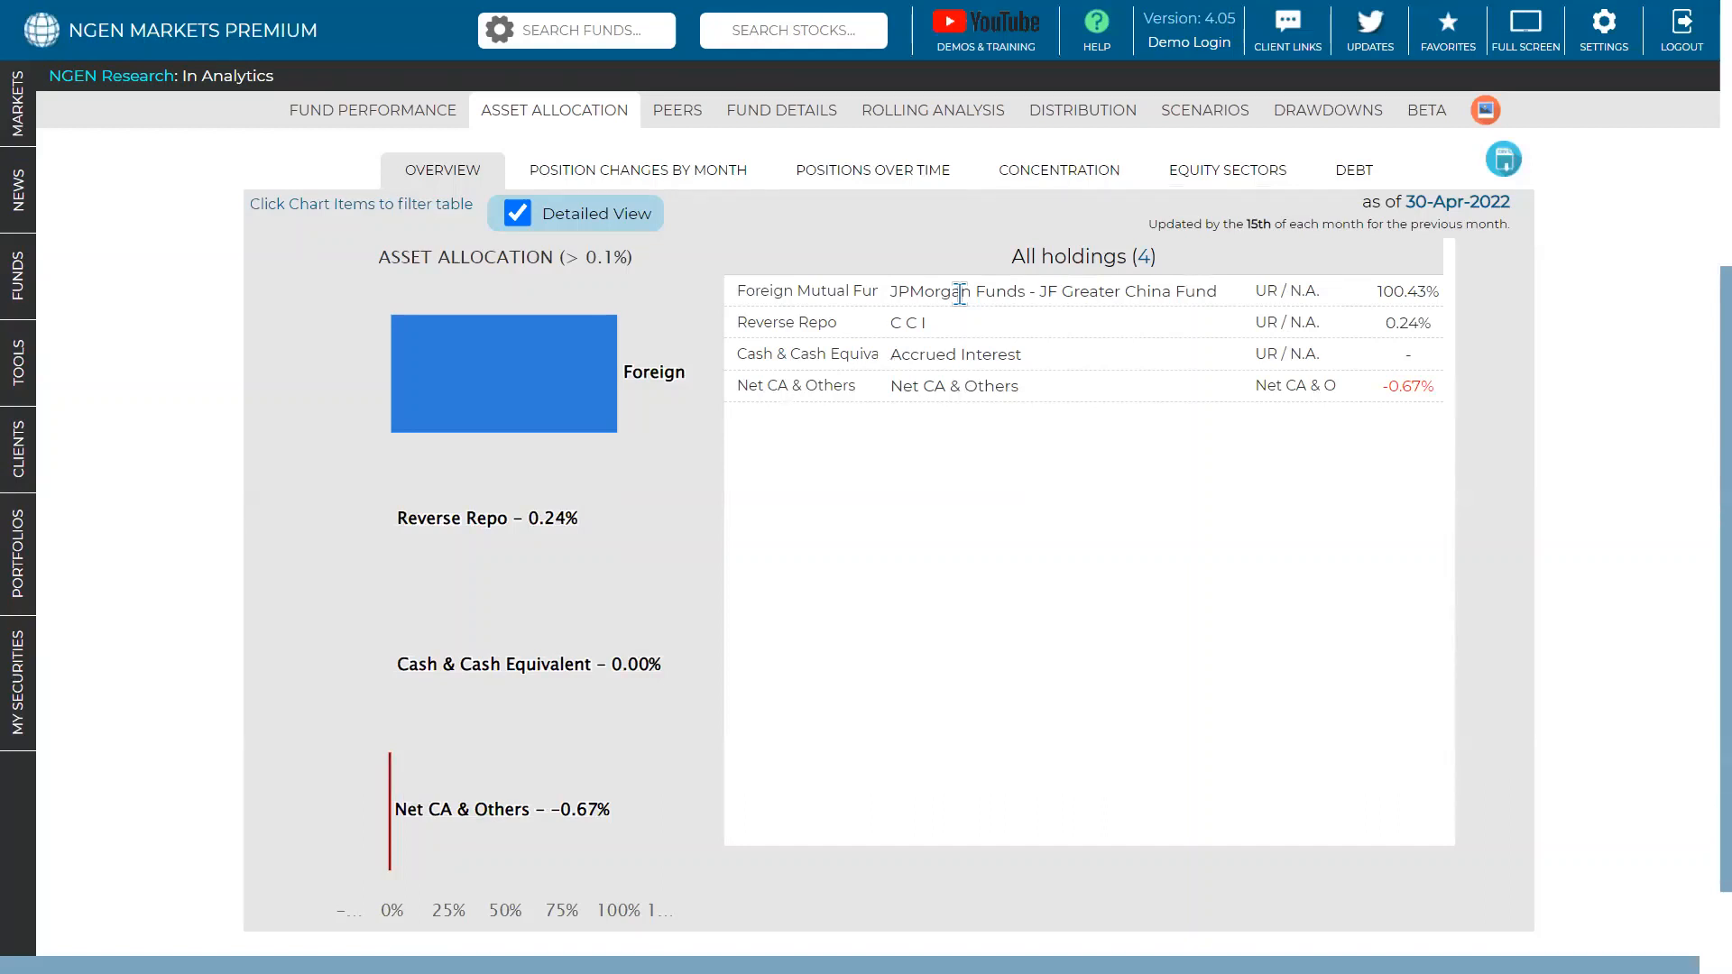
{"action": "scroll", "coordinate": [902, 237], "scroll_direction": "up", "scroll_amount": 2}
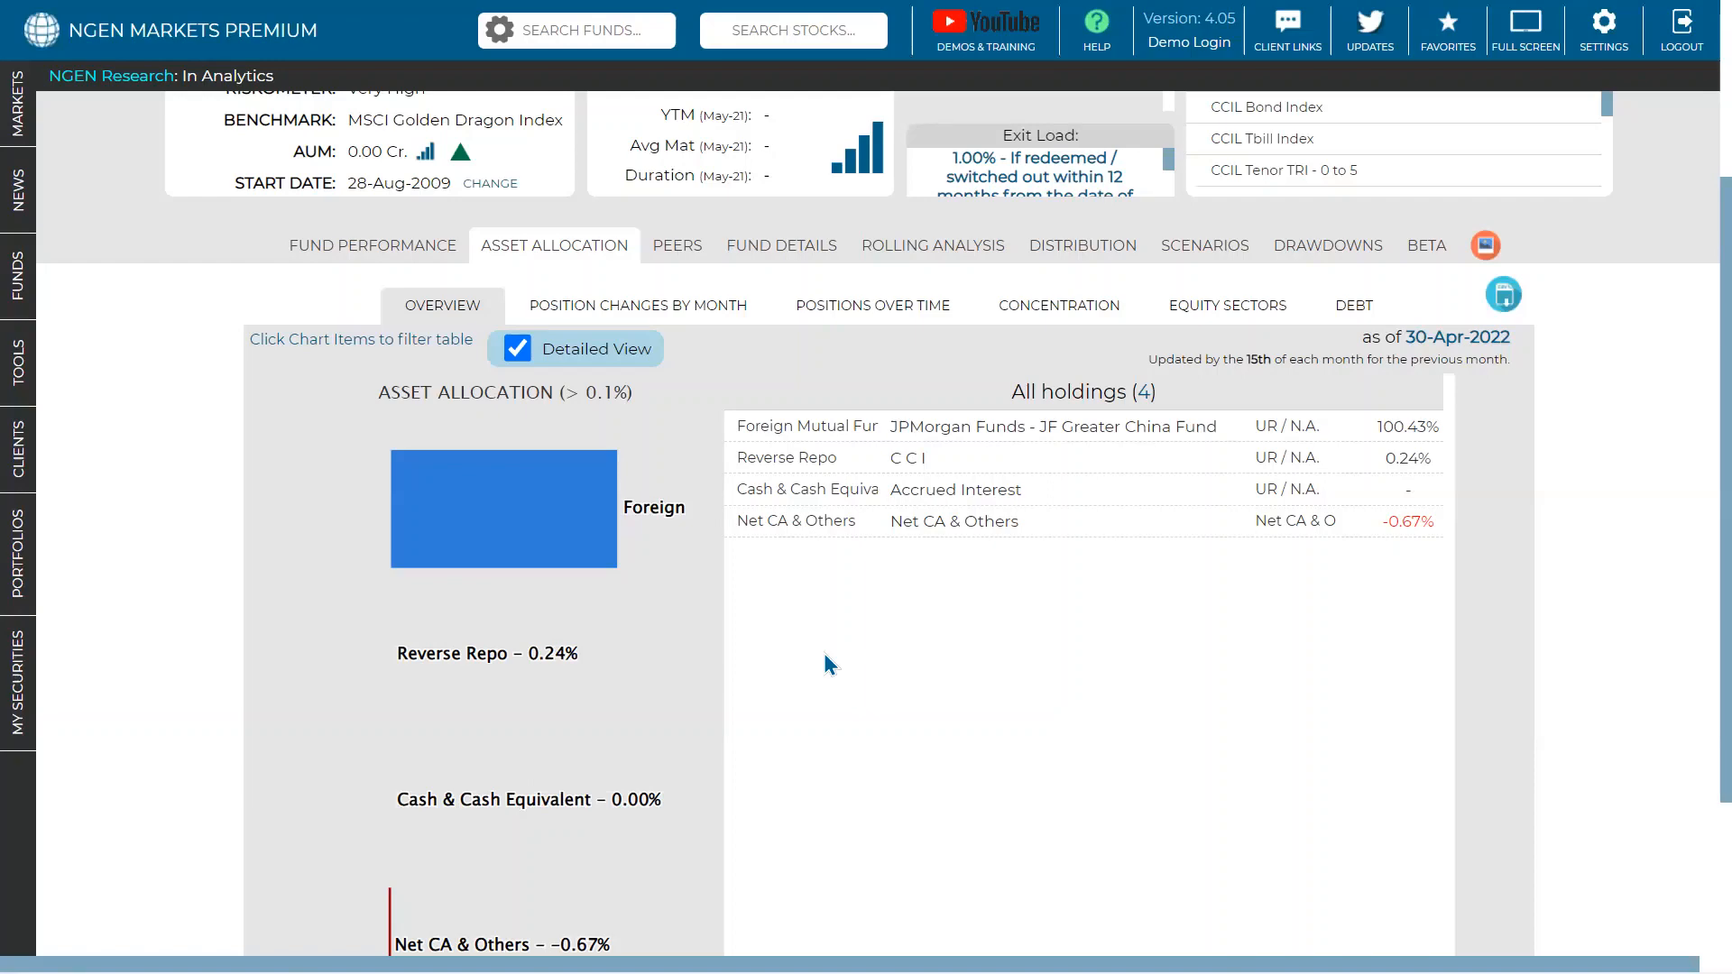
{"action": "scroll", "coordinate": [858, 362], "scroll_direction": "up", "scroll_amount": 3}
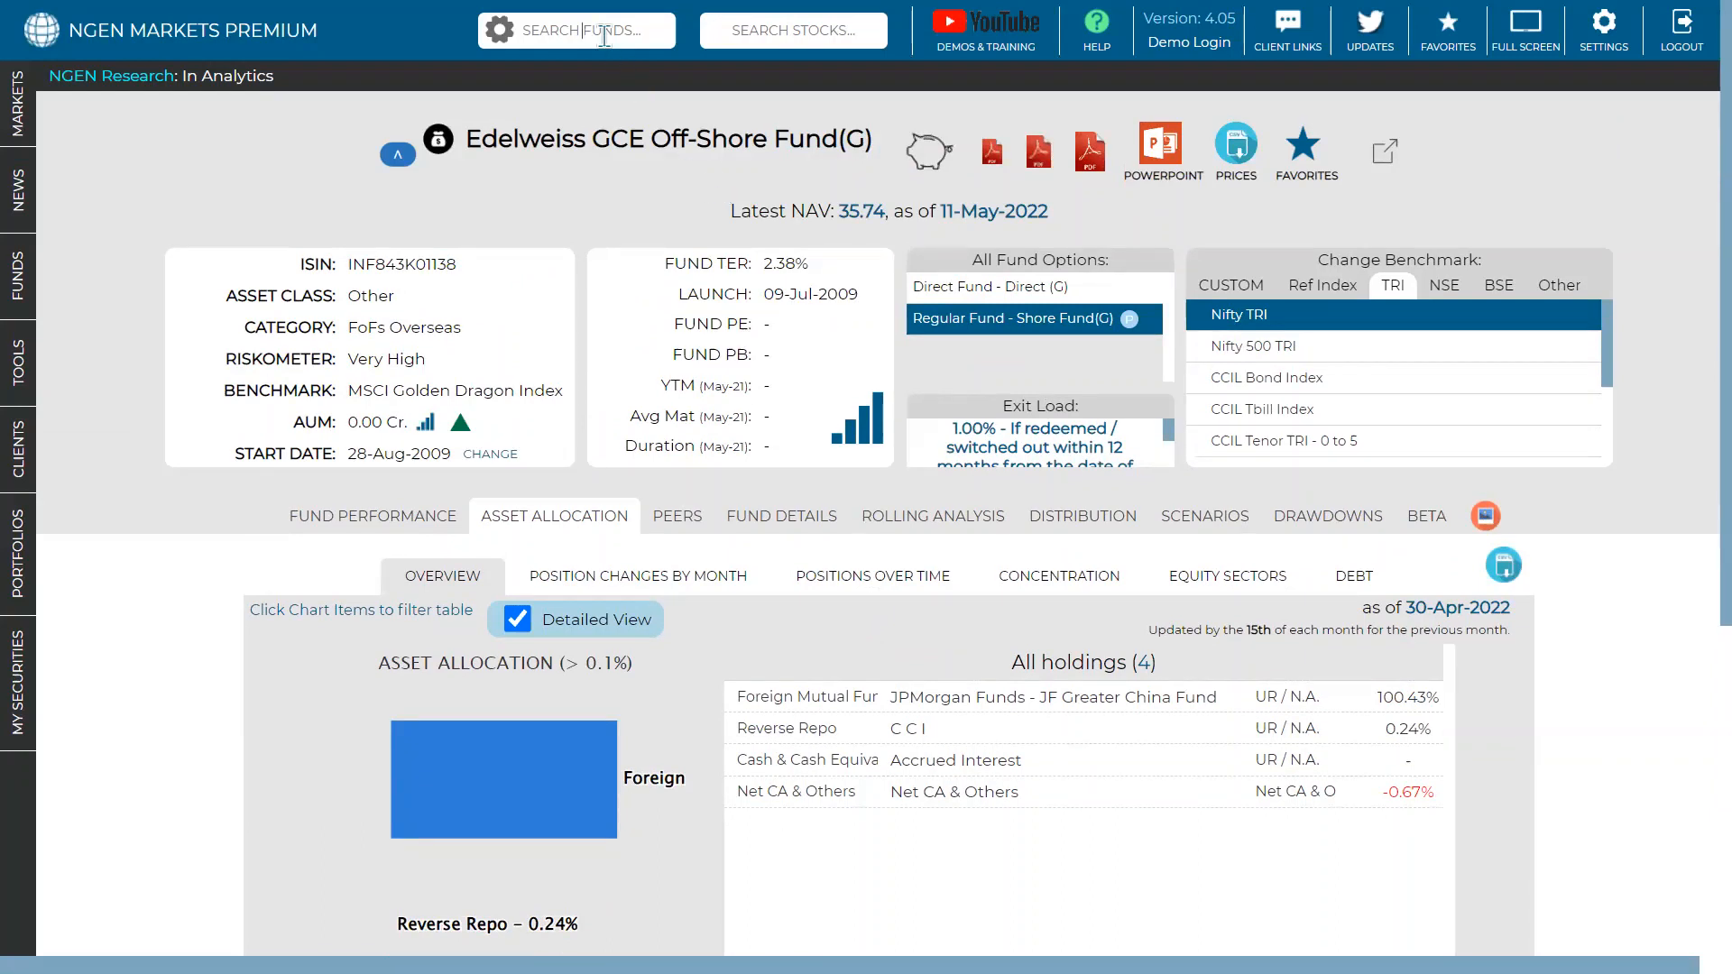
- Show the Edelweiss fund's Positions Over Time by Sector, with Debt Others near 100%
{"action": "left_click", "coordinate": [871, 575]}
{"action": "scroll", "coordinate": [867, 574], "scroll_direction": "down", "scroll_amount": 3}
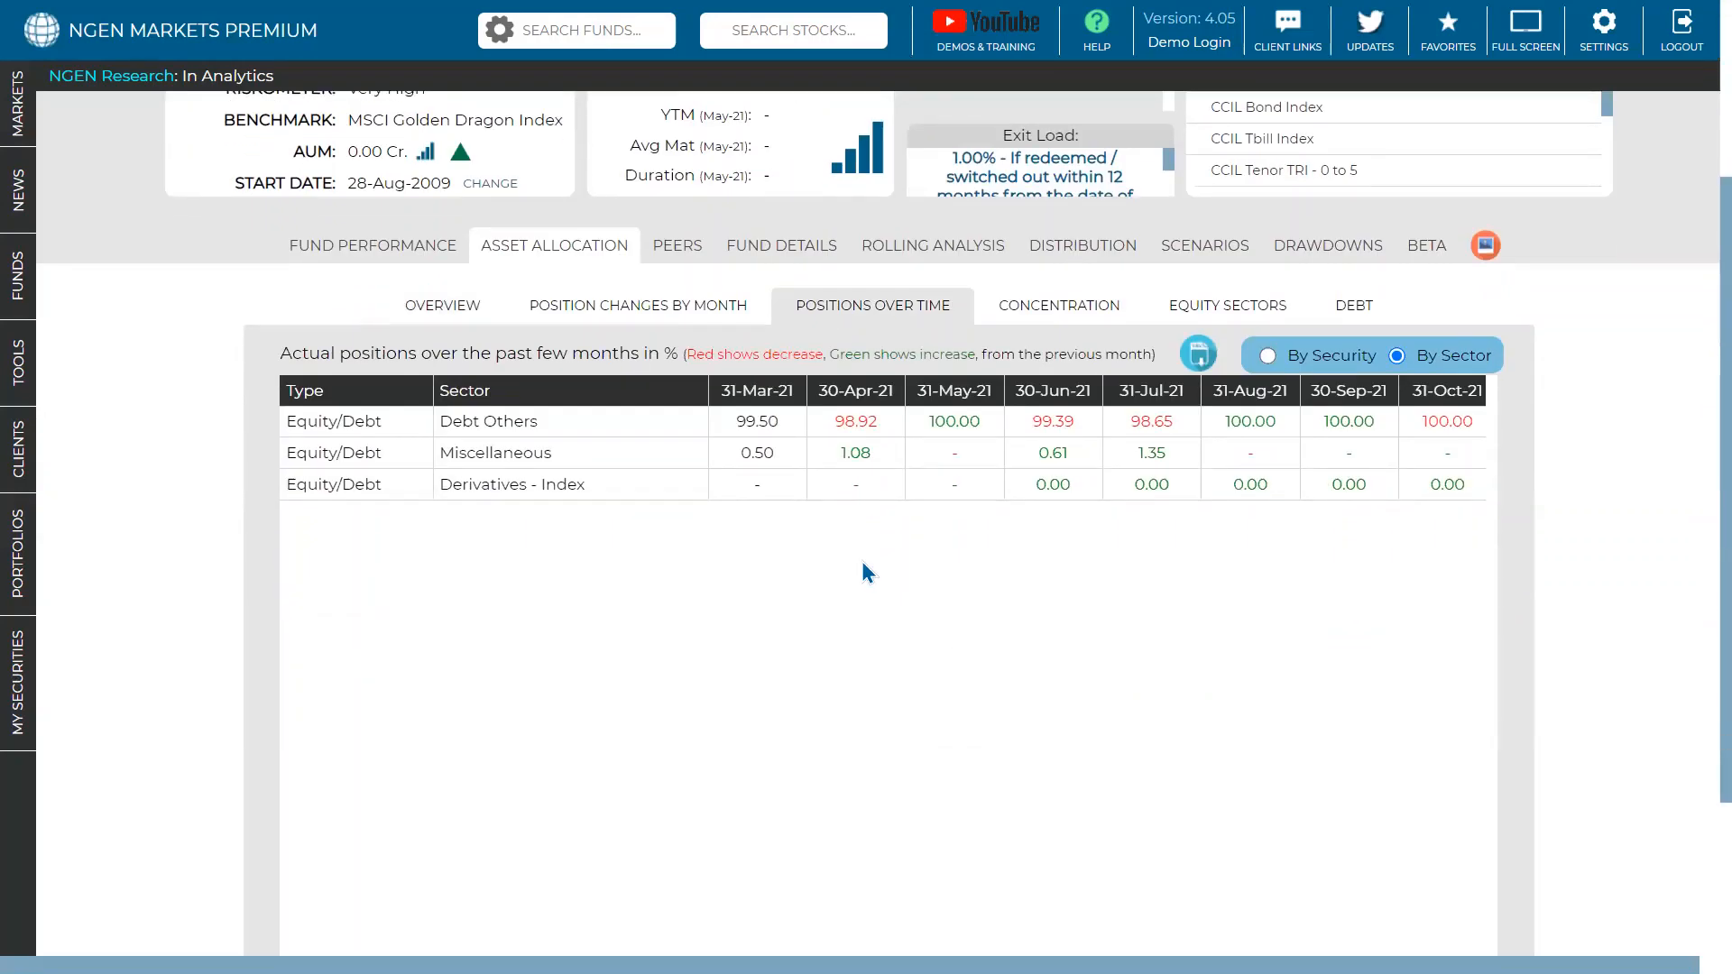
{"action": "scroll", "coordinate": [862, 564], "scroll_direction": "down", "scroll_amount": 2}
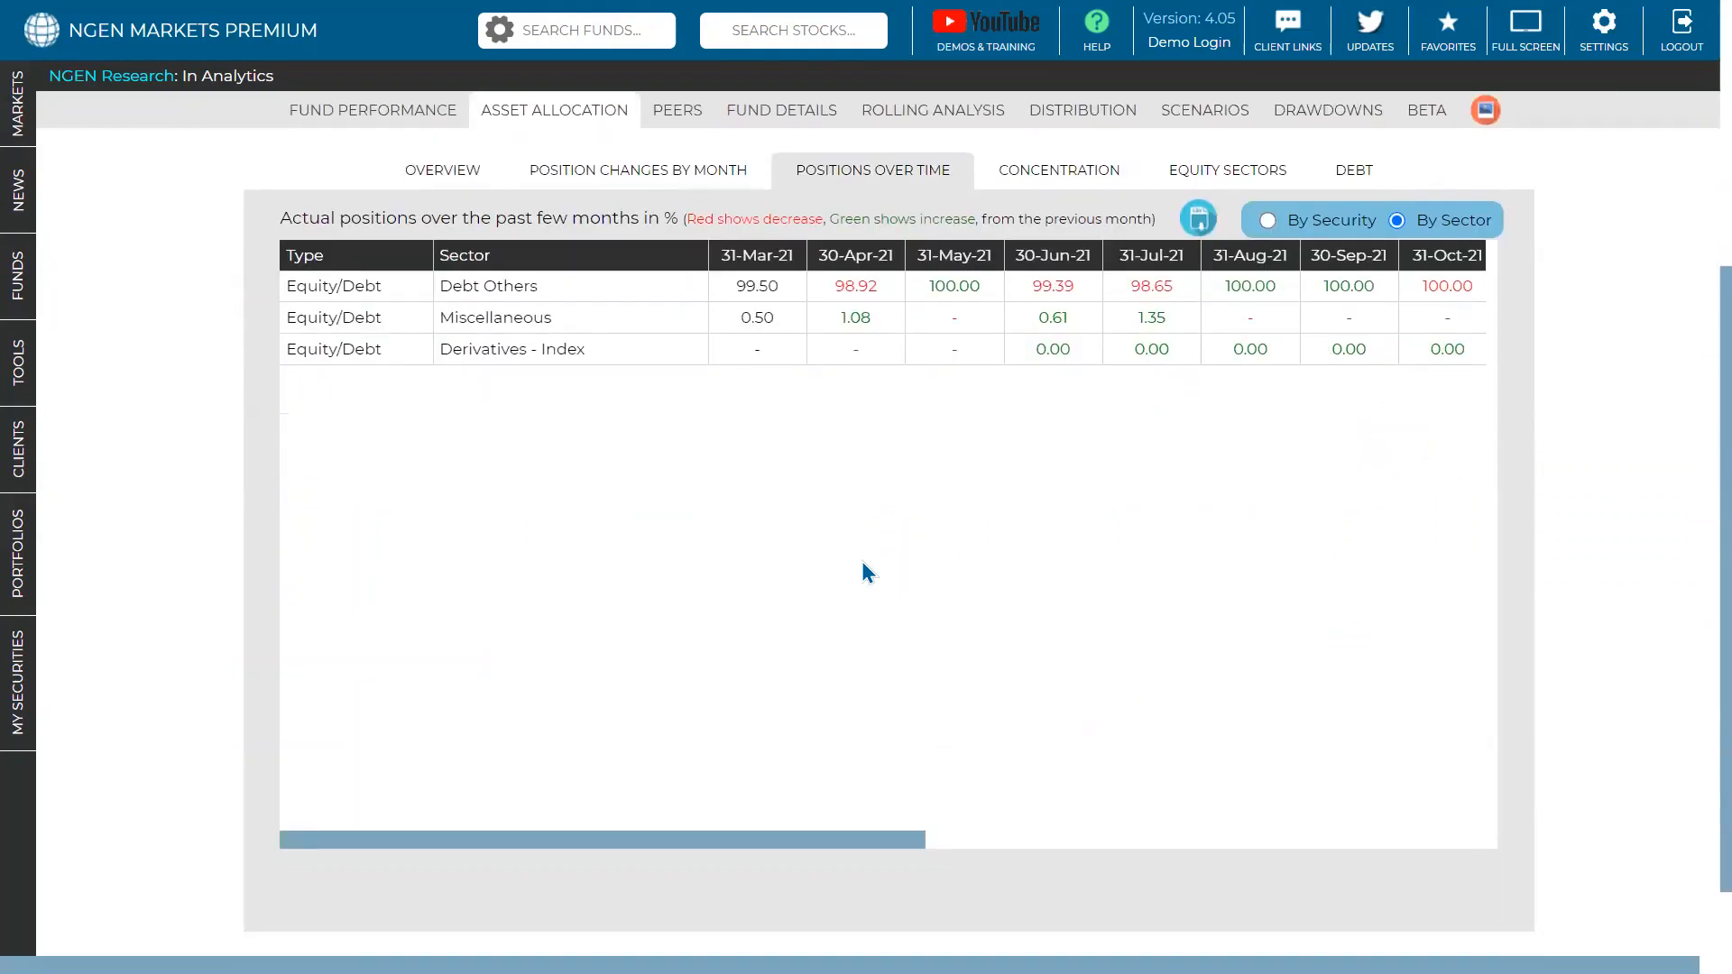
{"action": "left_click_drag", "start_coordinate": [763, 834], "coordinate": [745, 713]}
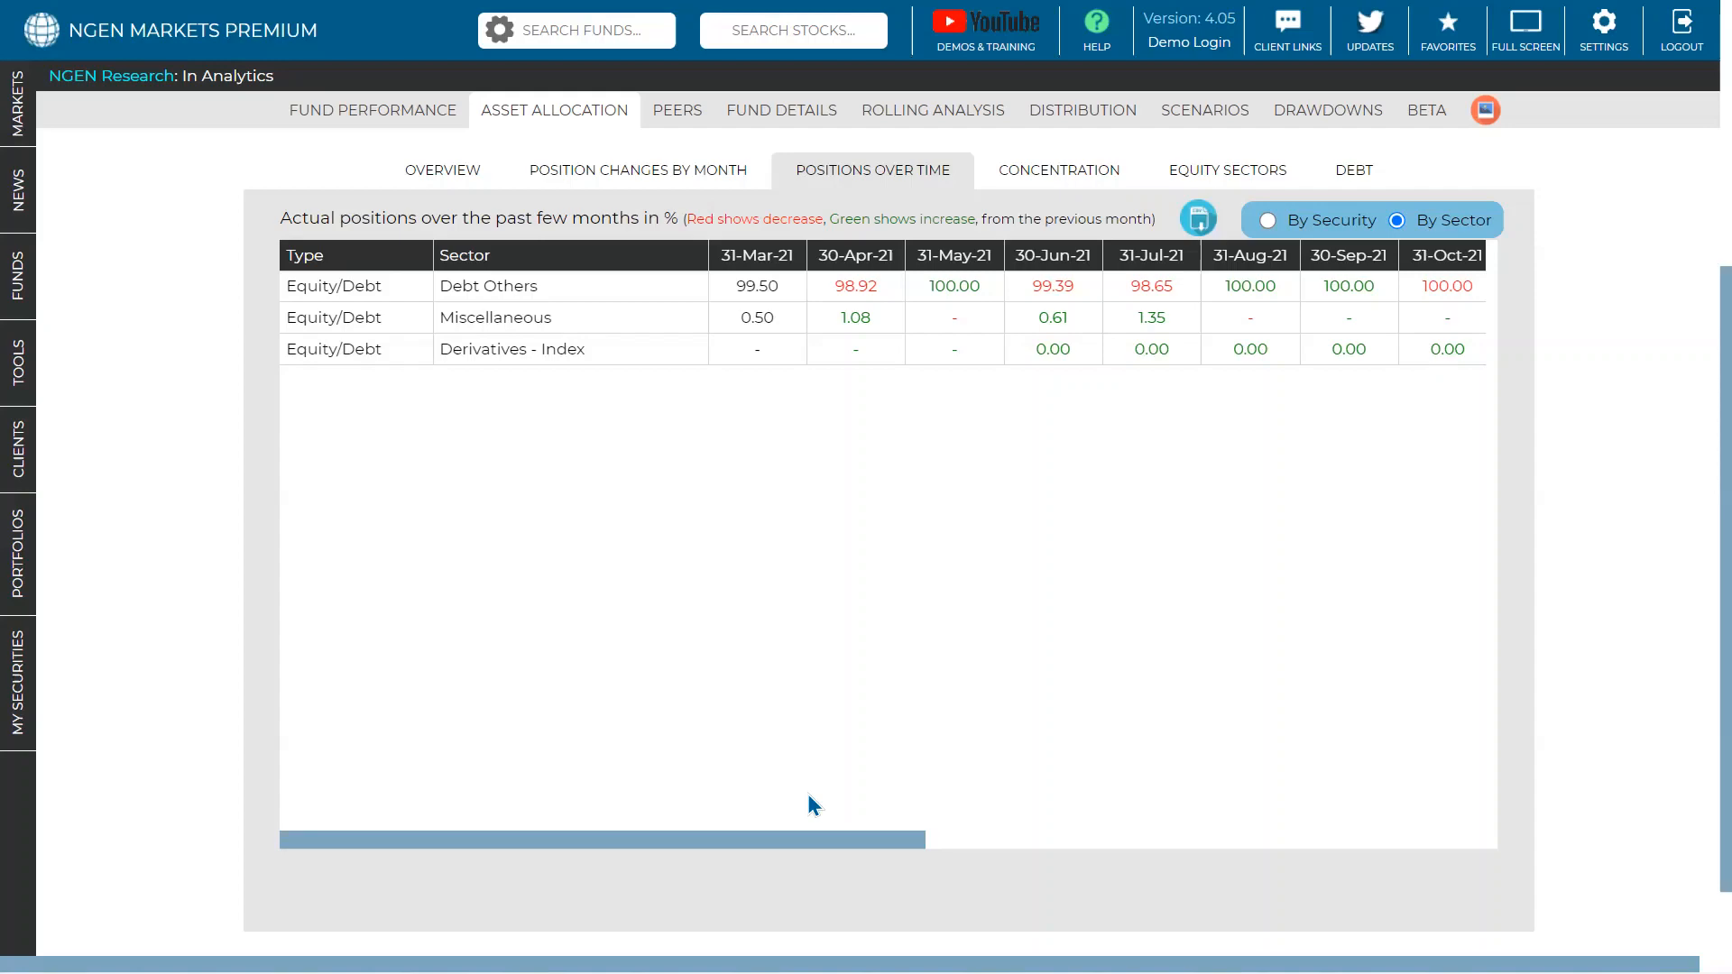
{"action": "scroll", "coordinate": [820, 716], "scroll_direction": "up", "scroll_amount": 3}
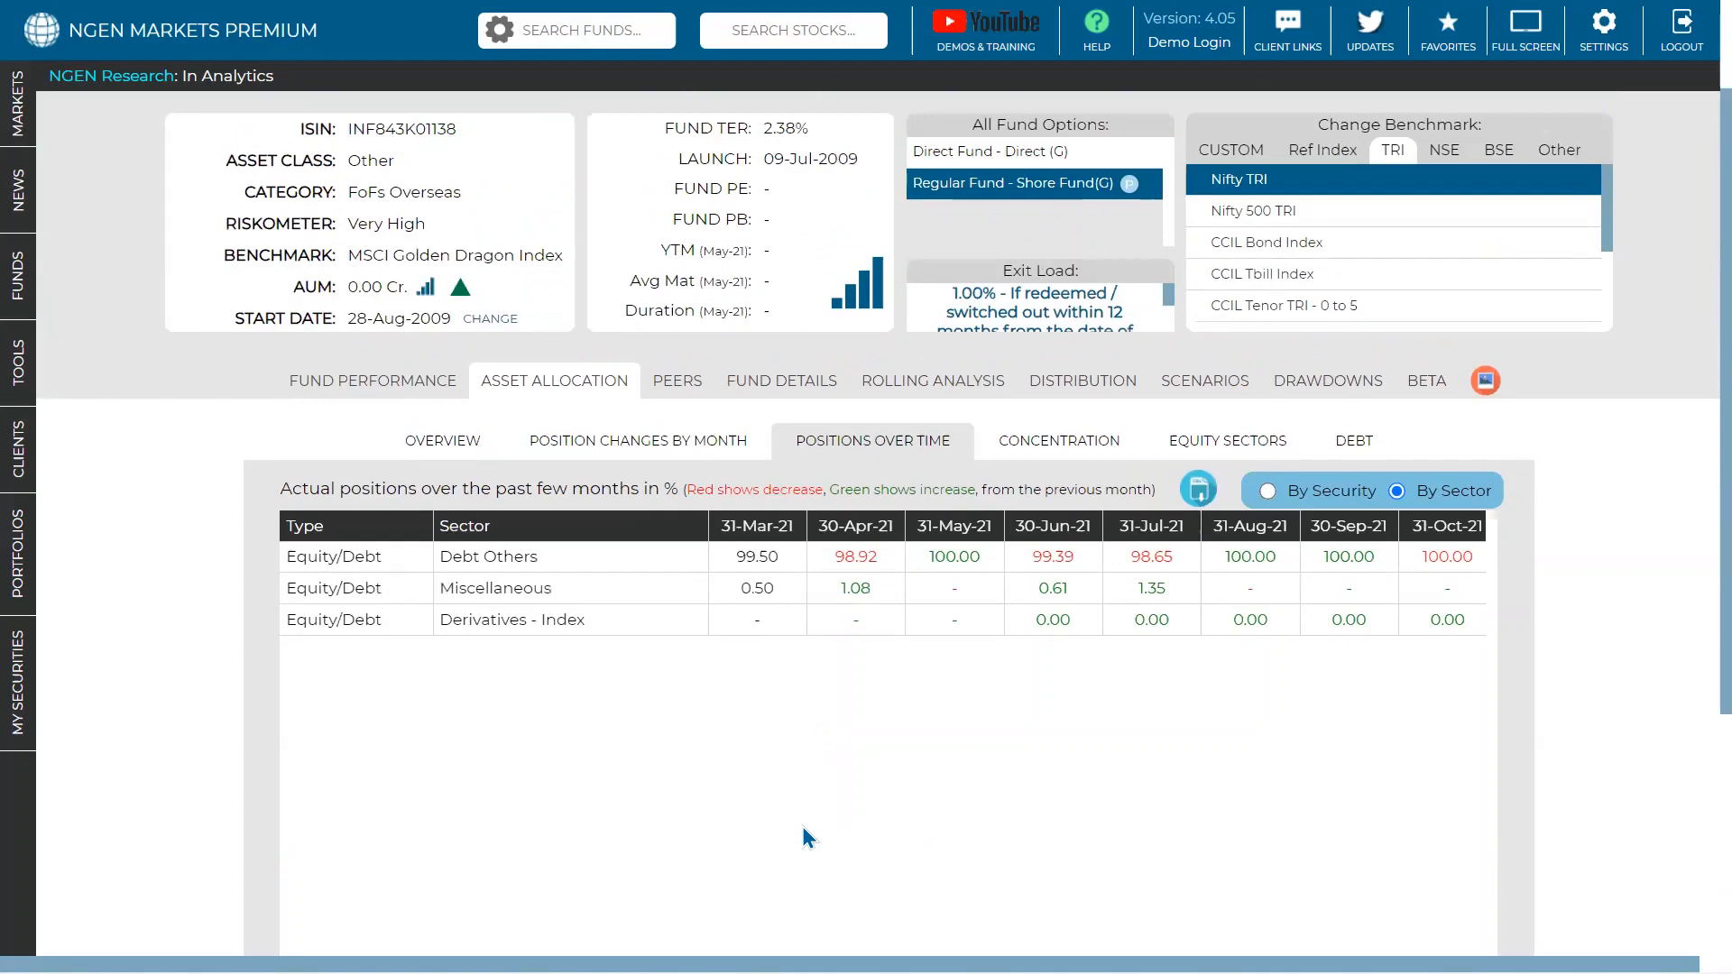
{"action": "scroll", "coordinate": [735, 658], "scroll_direction": "up", "scroll_amount": 2}
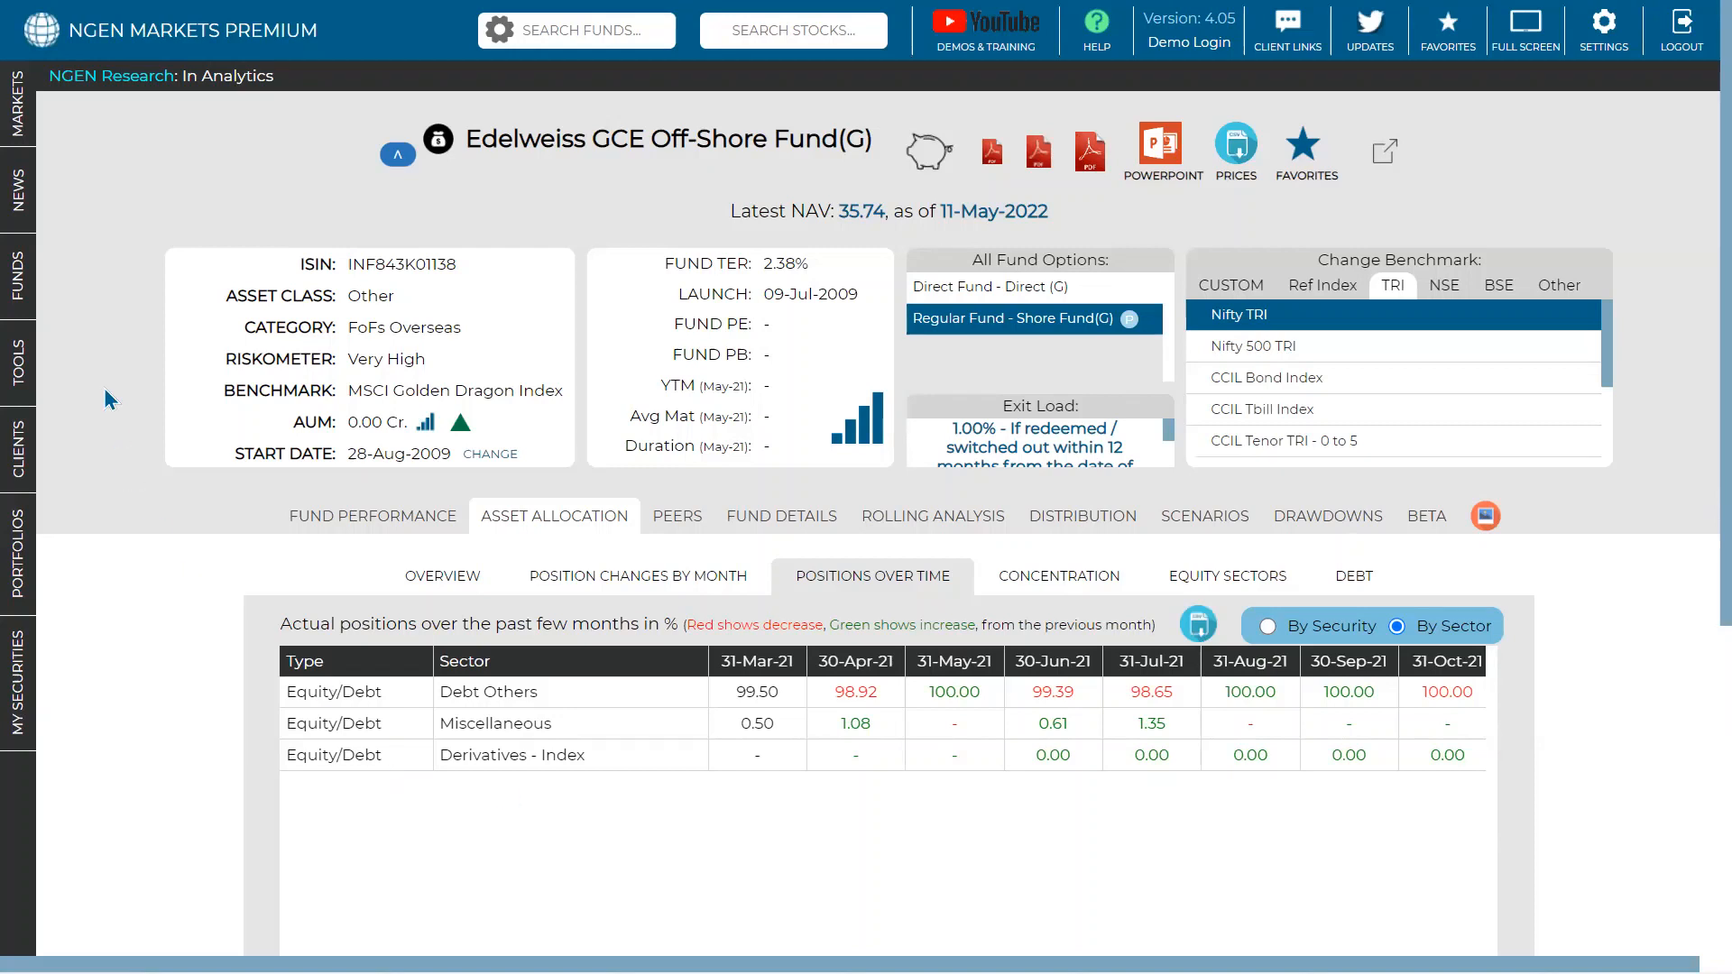
{"action": "mouse_move", "coordinate": [30, 281]}
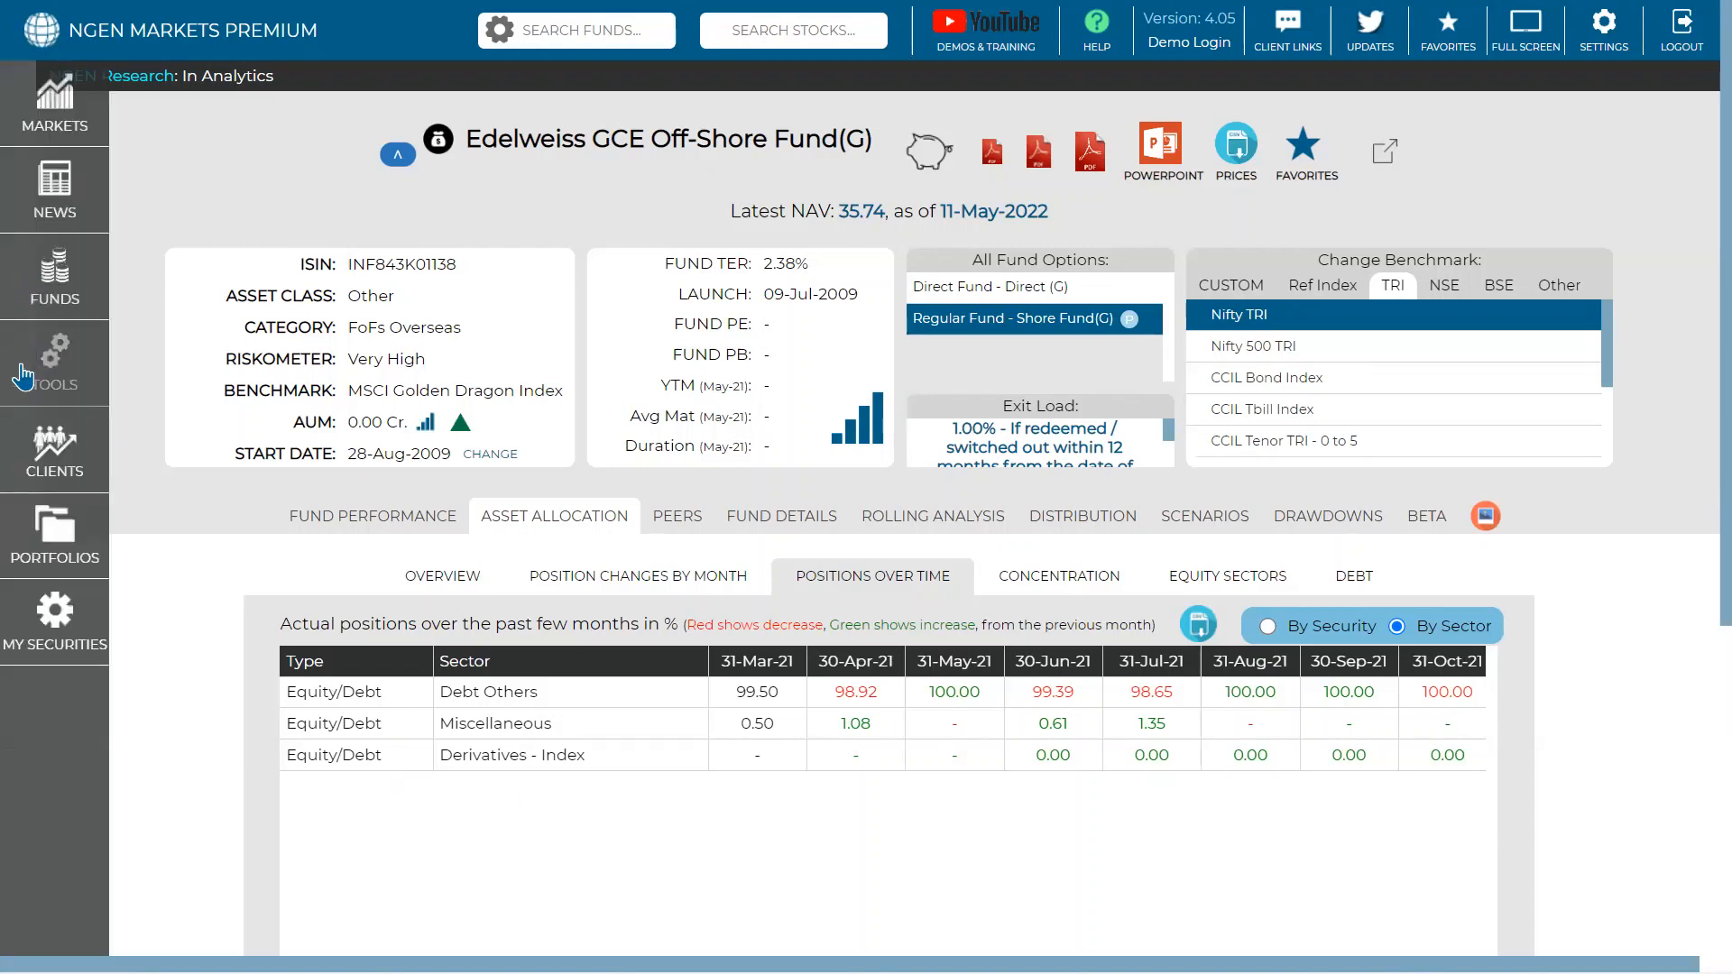
- Run analytics on 'modified client portfolio' from the Portfolios list
{"action": "left_click", "coordinate": [37, 532]}
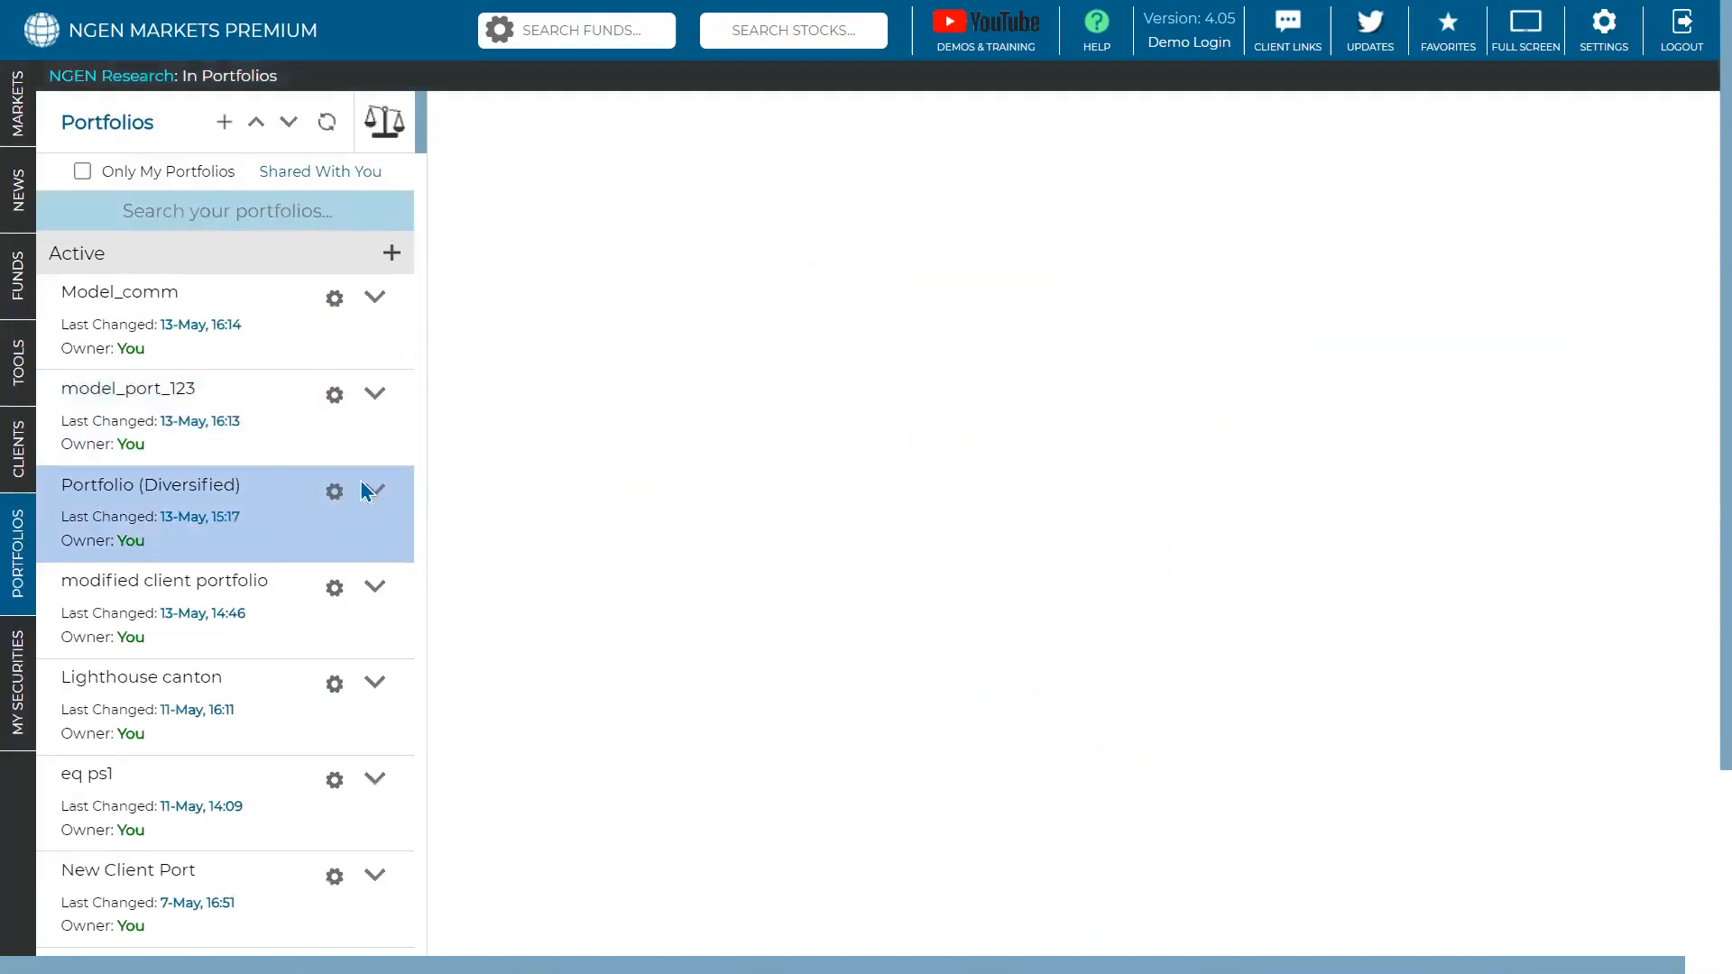
{"action": "left_click", "coordinate": [374, 596]}
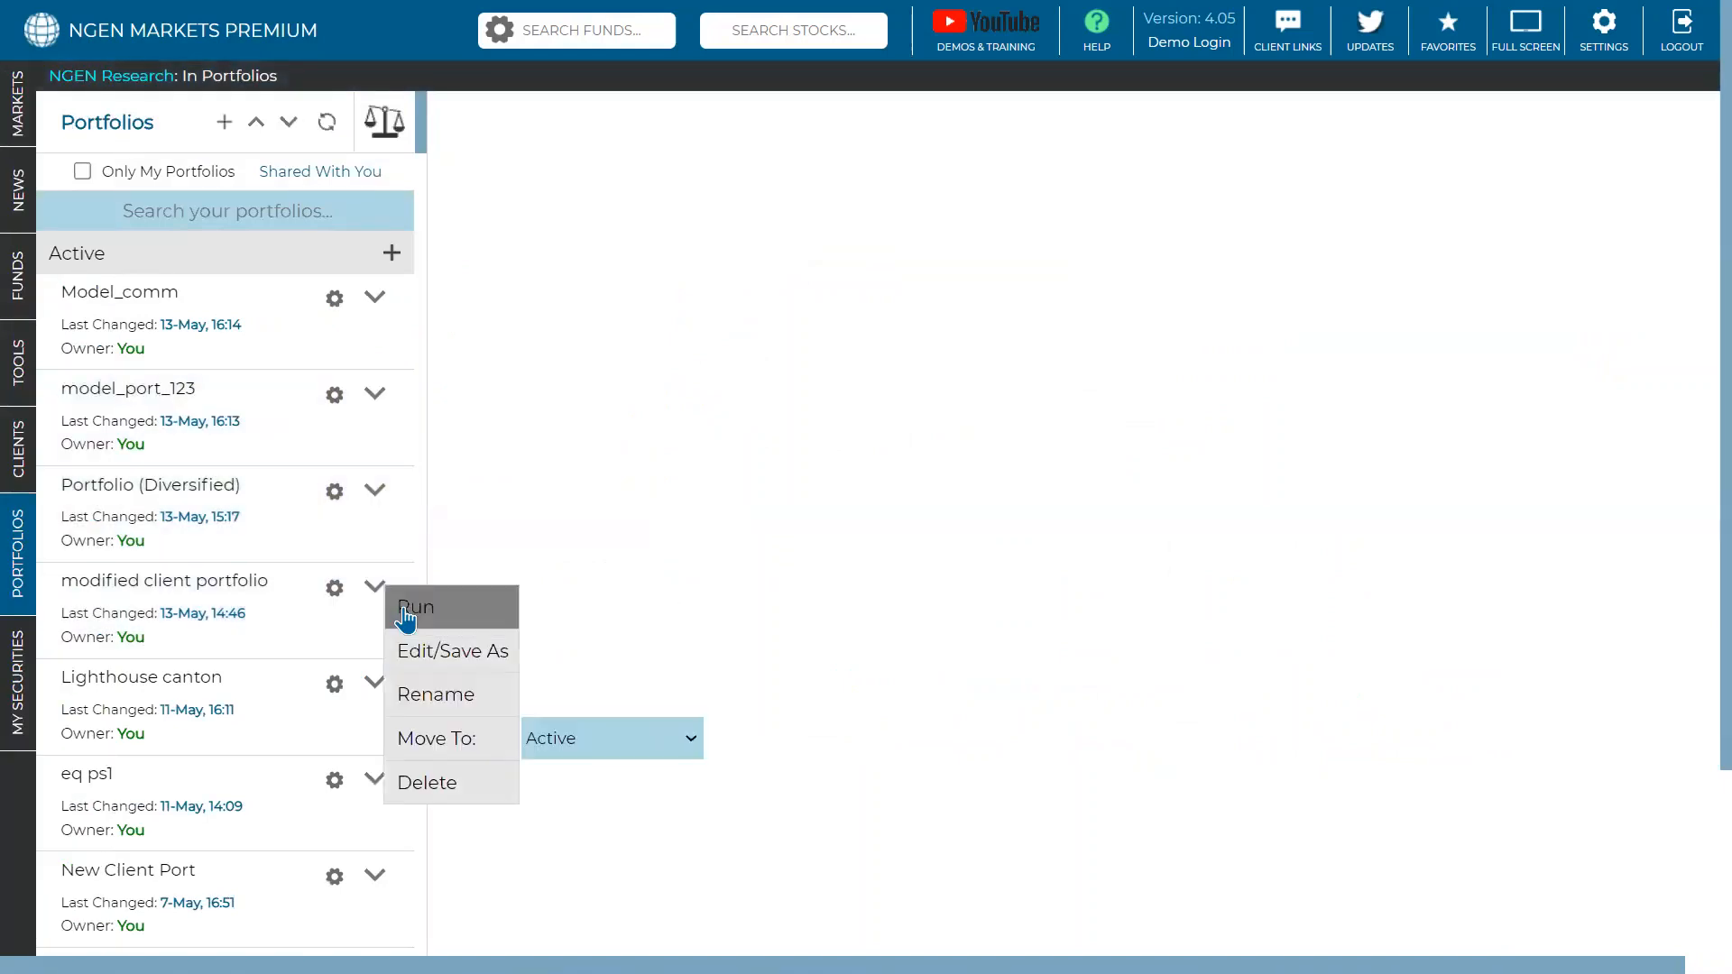
{"action": "left_click", "coordinate": [401, 607]}
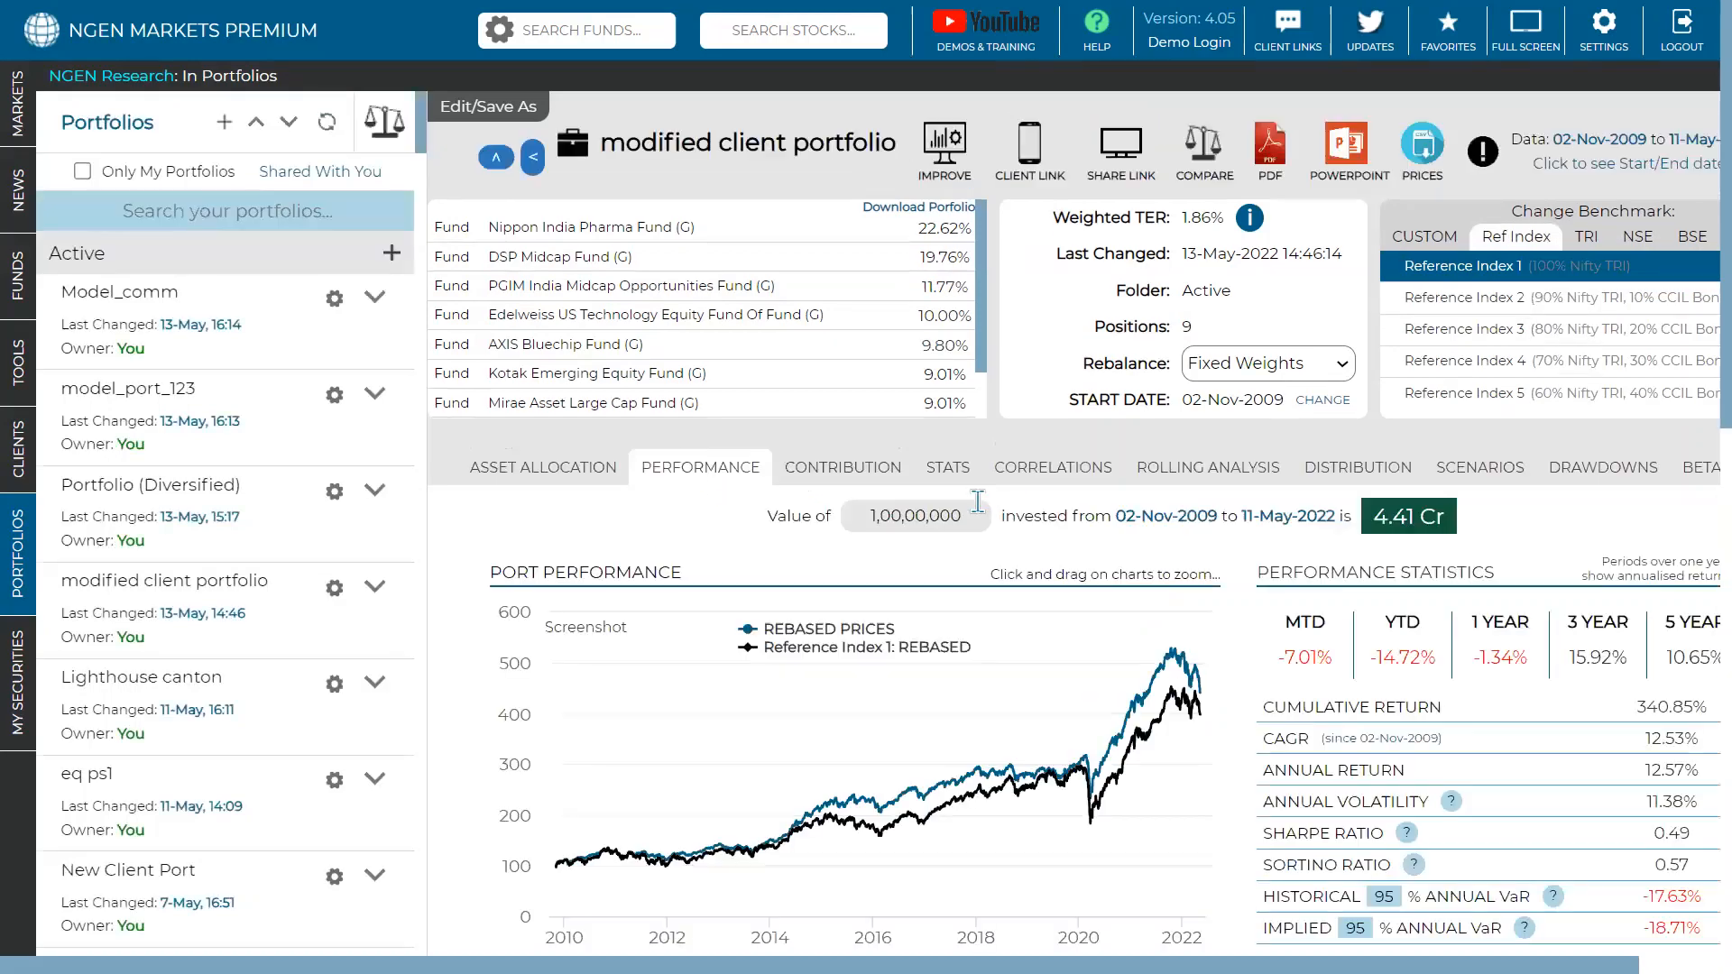
- Scroll through the modified client portfolio's performance chart and statistics
{"action": "scroll", "coordinate": [983, 505], "scroll_direction": "down", "scroll_amount": 1}
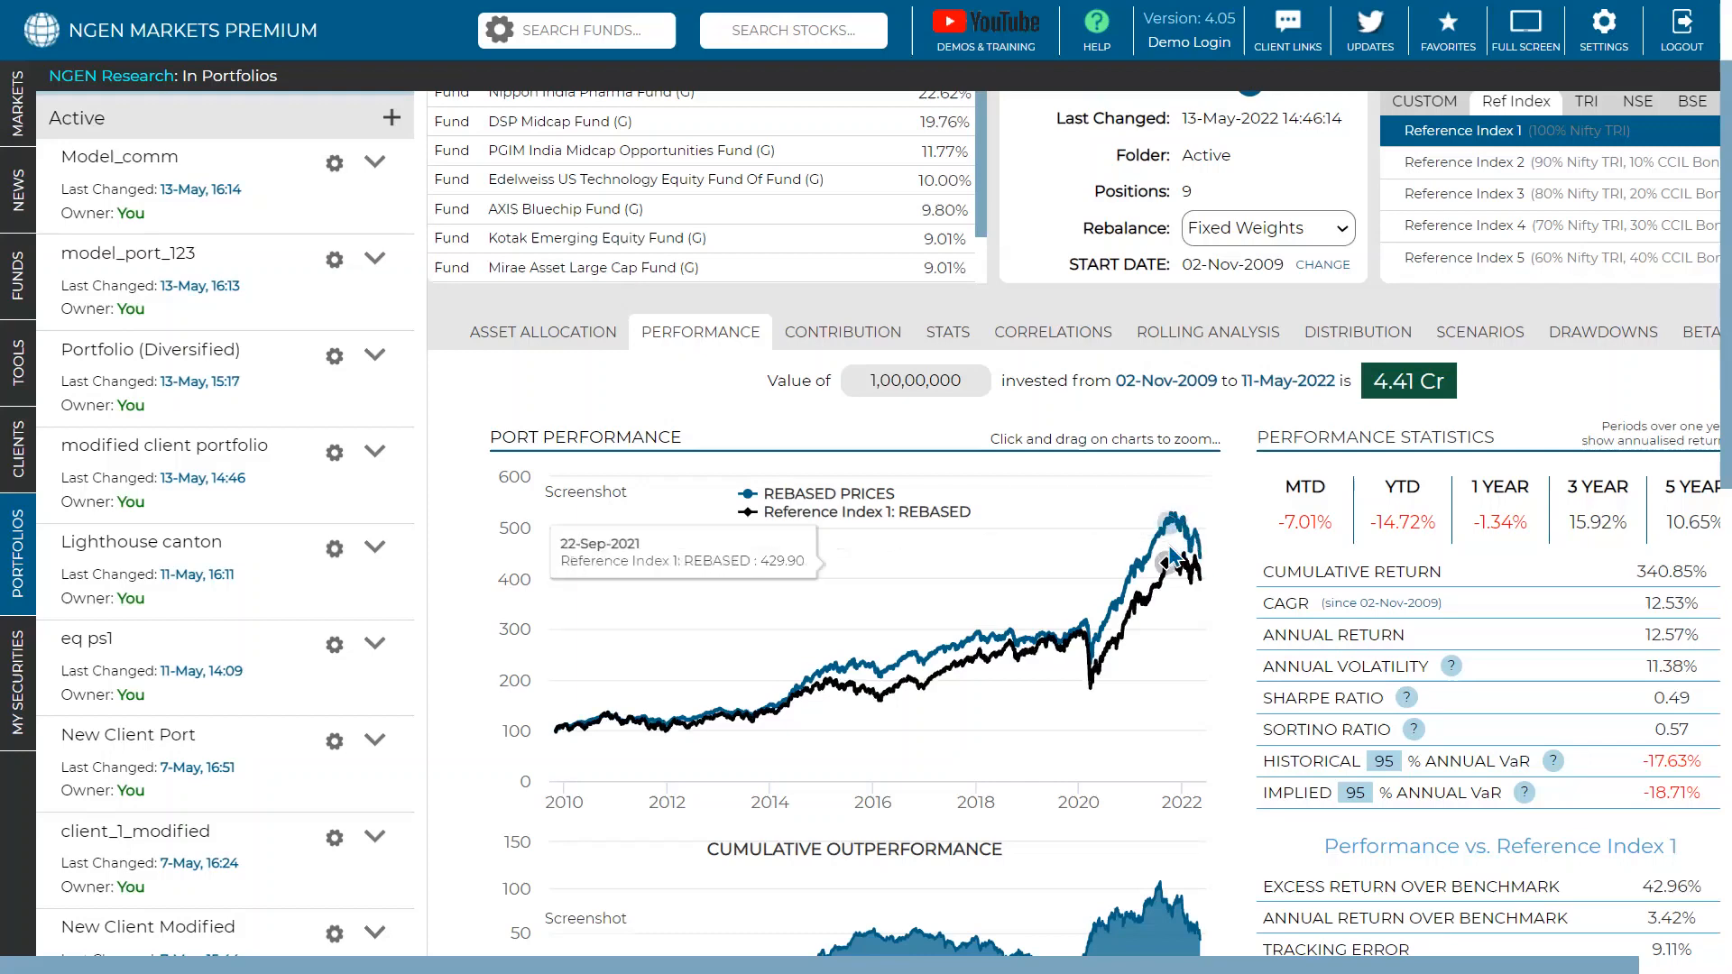
{"action": "scroll", "coordinate": [1117, 603], "scroll_direction": "down", "scroll_amount": 2}
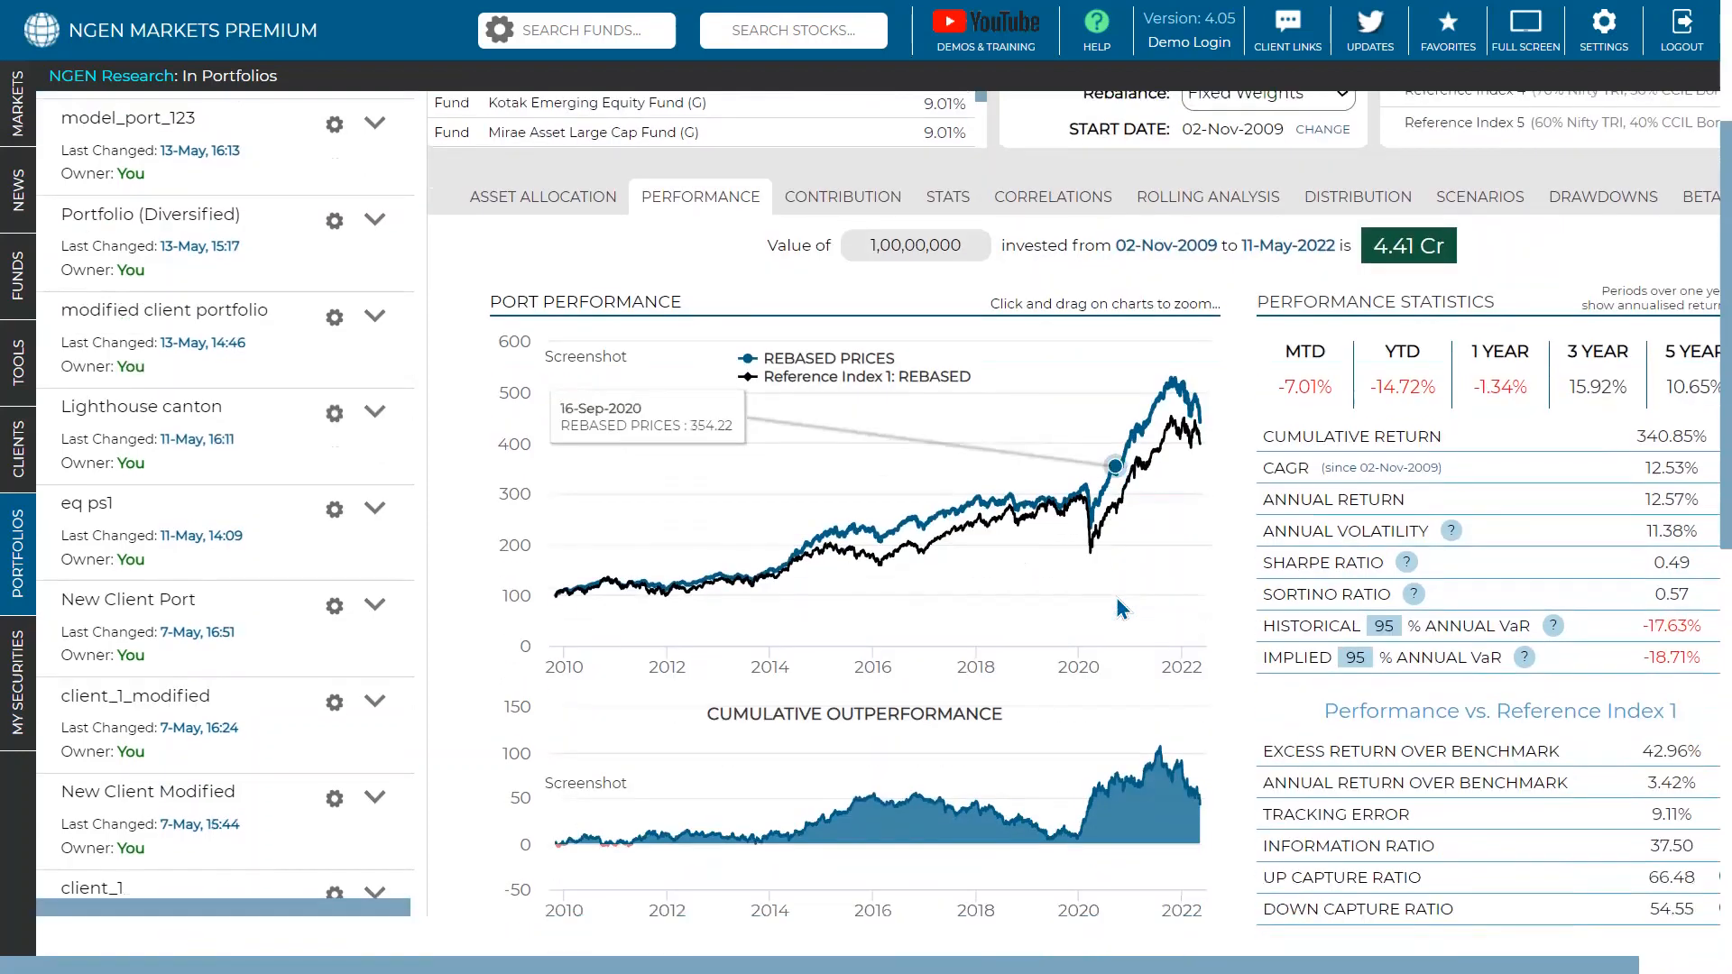
{"action": "scroll", "coordinate": [1315, 741], "scroll_direction": "right", "scroll_amount": 2}
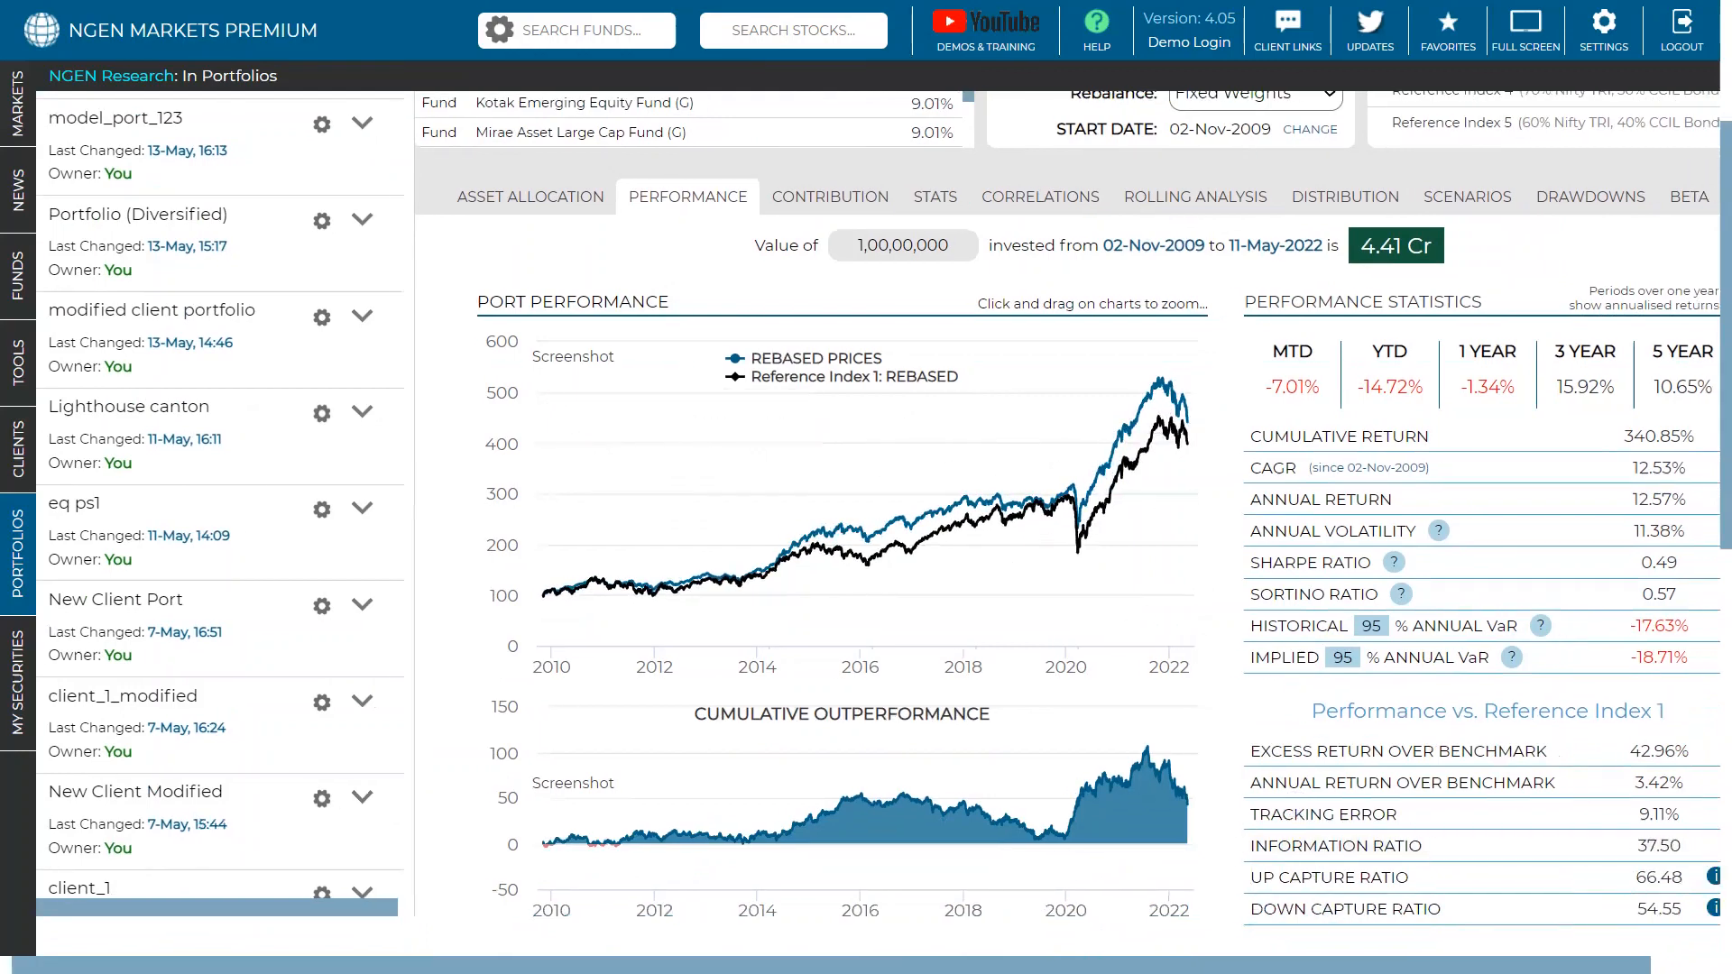
{"action": "scroll", "coordinate": [1315, 742], "scroll_direction": "up", "scroll_amount": 4}
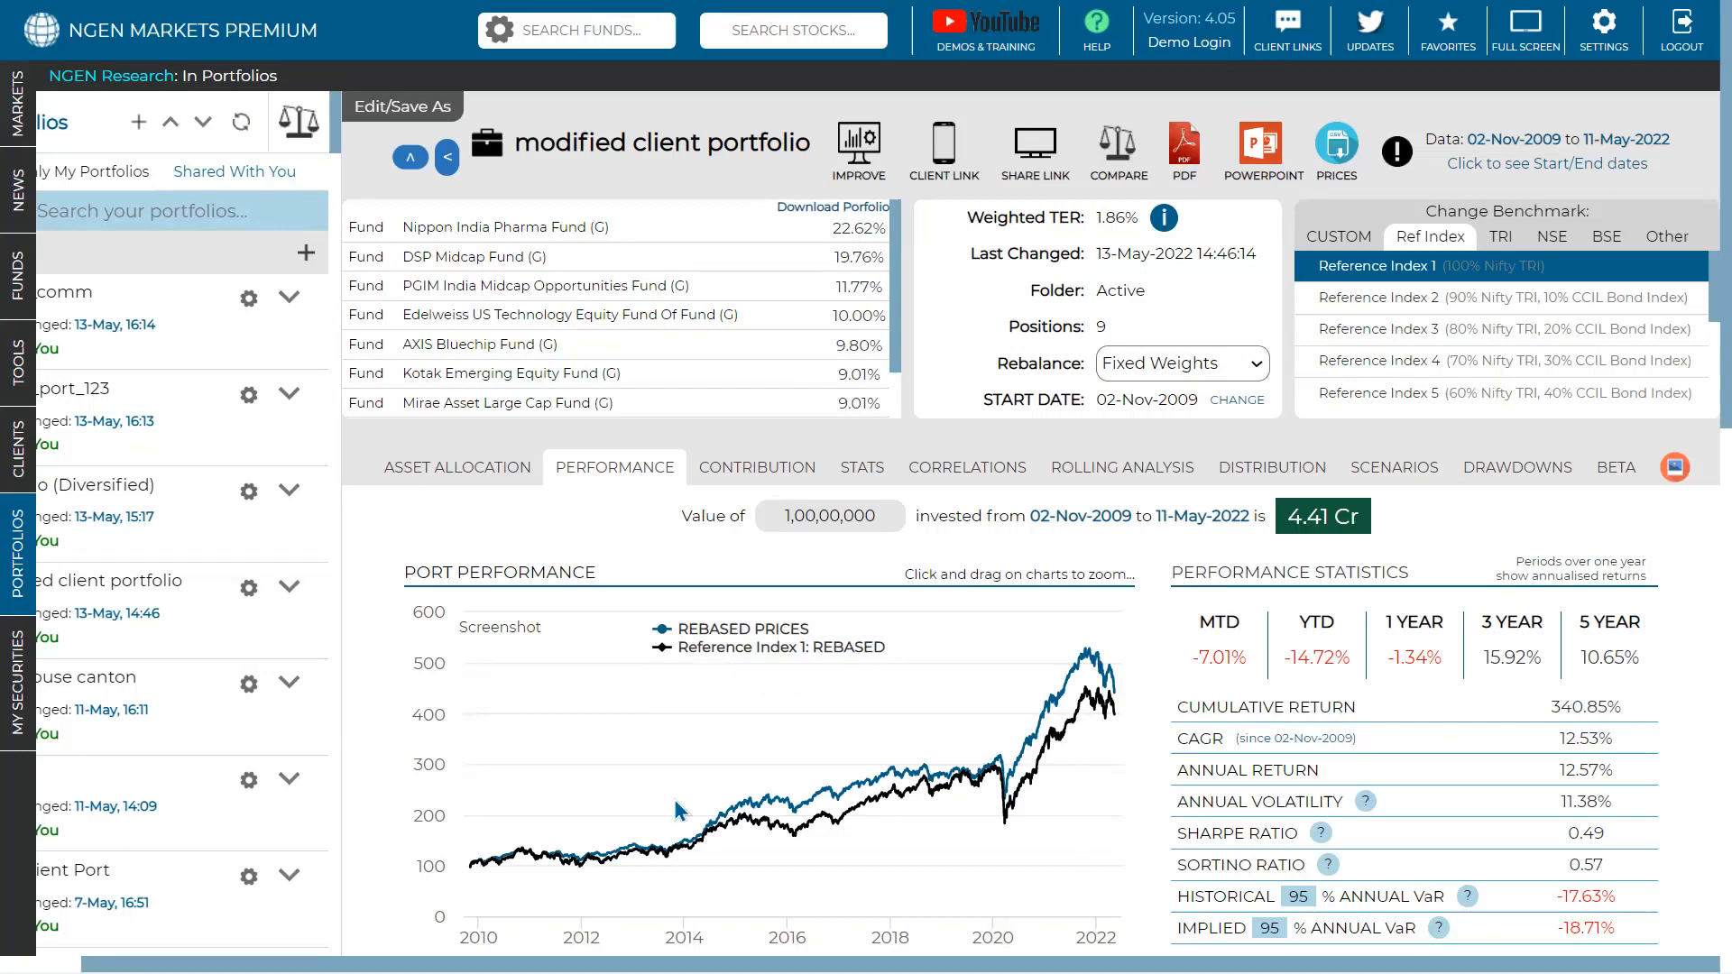
- Go to the Clients manual-data dashboard showing 143 clients and 428.59 Cr total AUM
{"action": "mouse_move", "coordinate": [673, 799]}
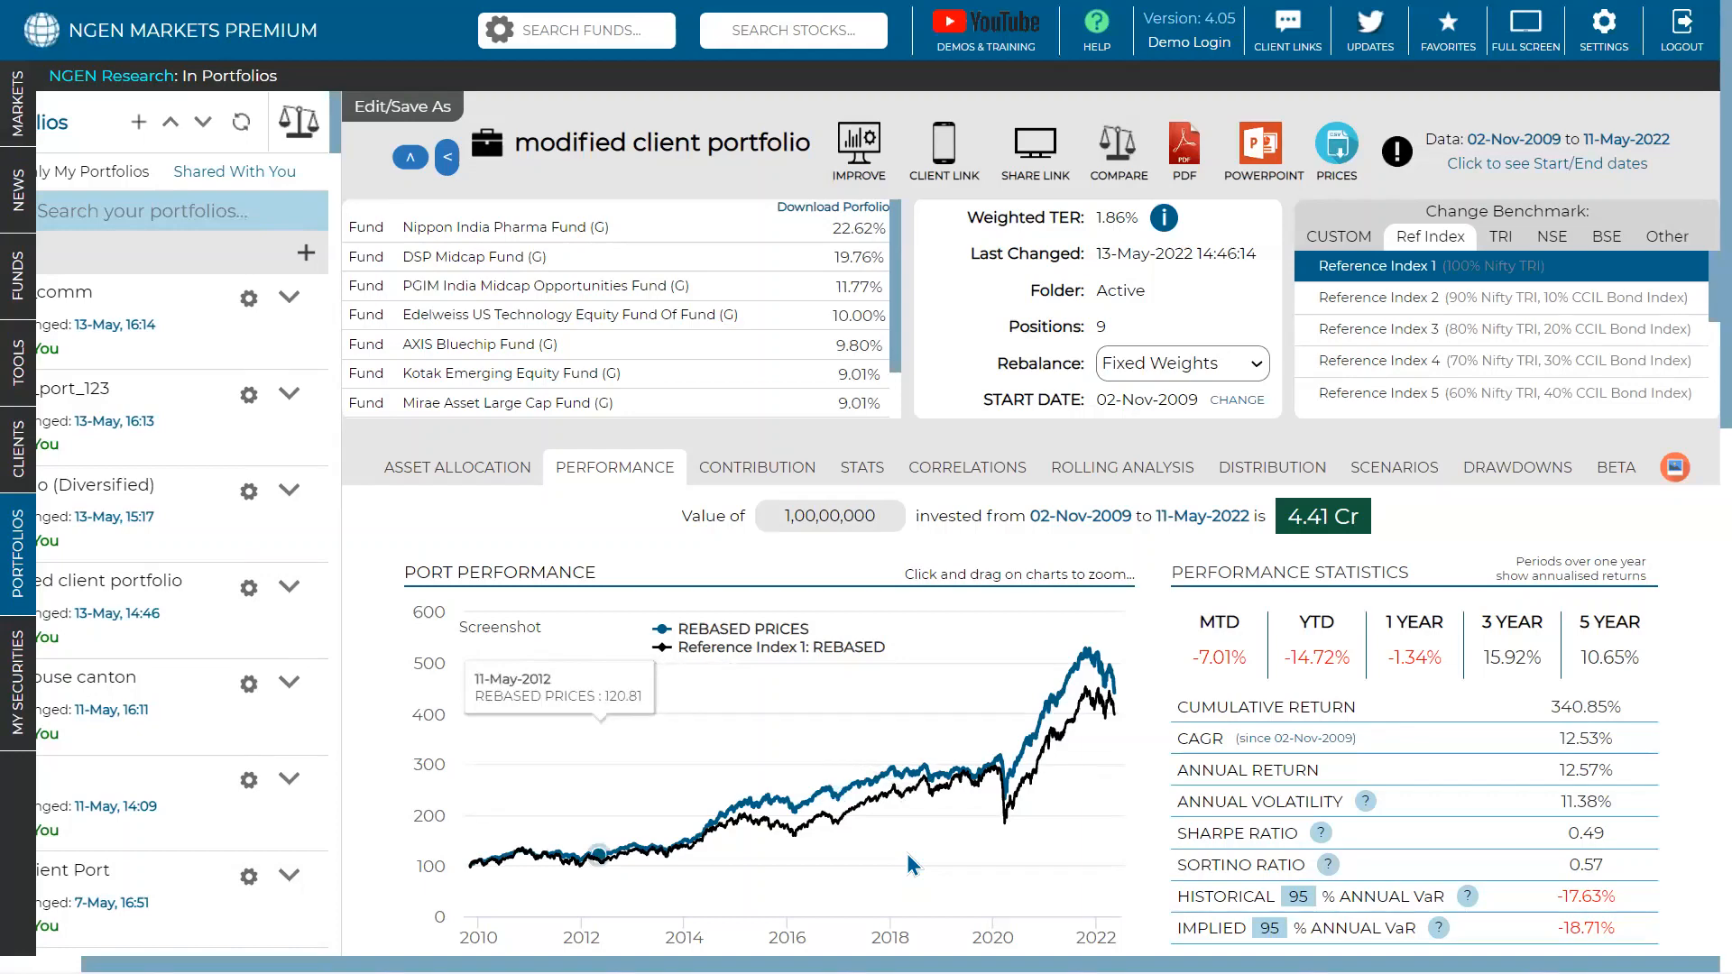
{"action": "left_click", "coordinate": [27, 440]}
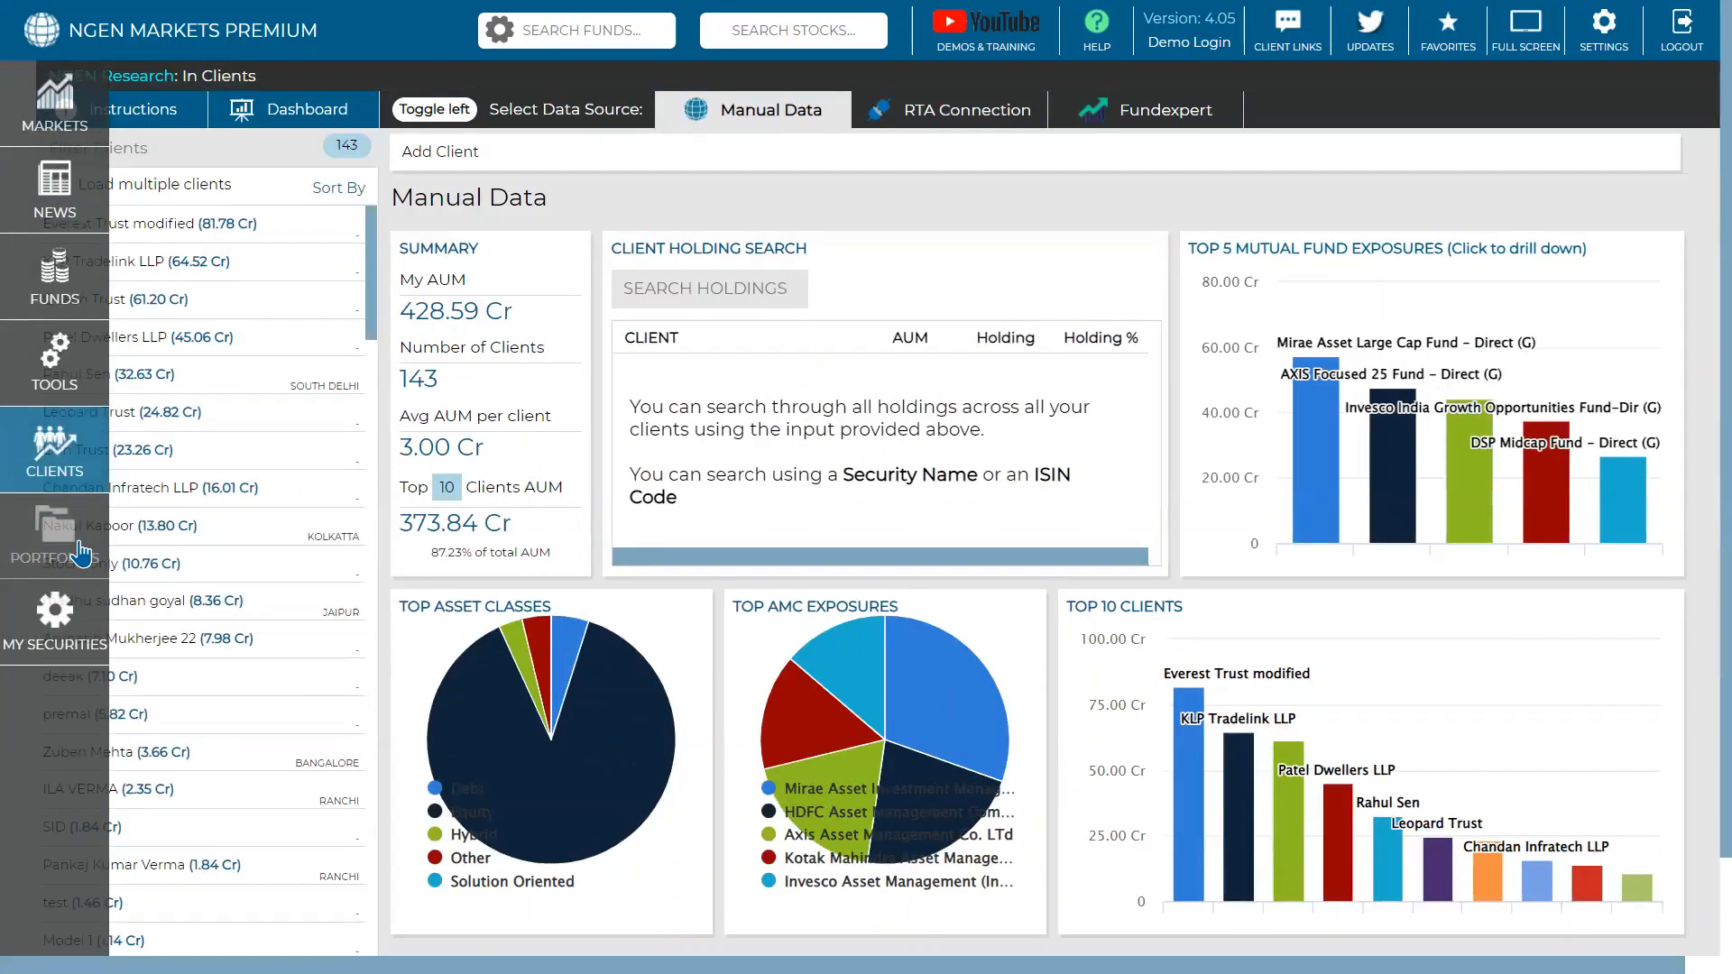
{"action": "left_click", "coordinate": [82, 552]}
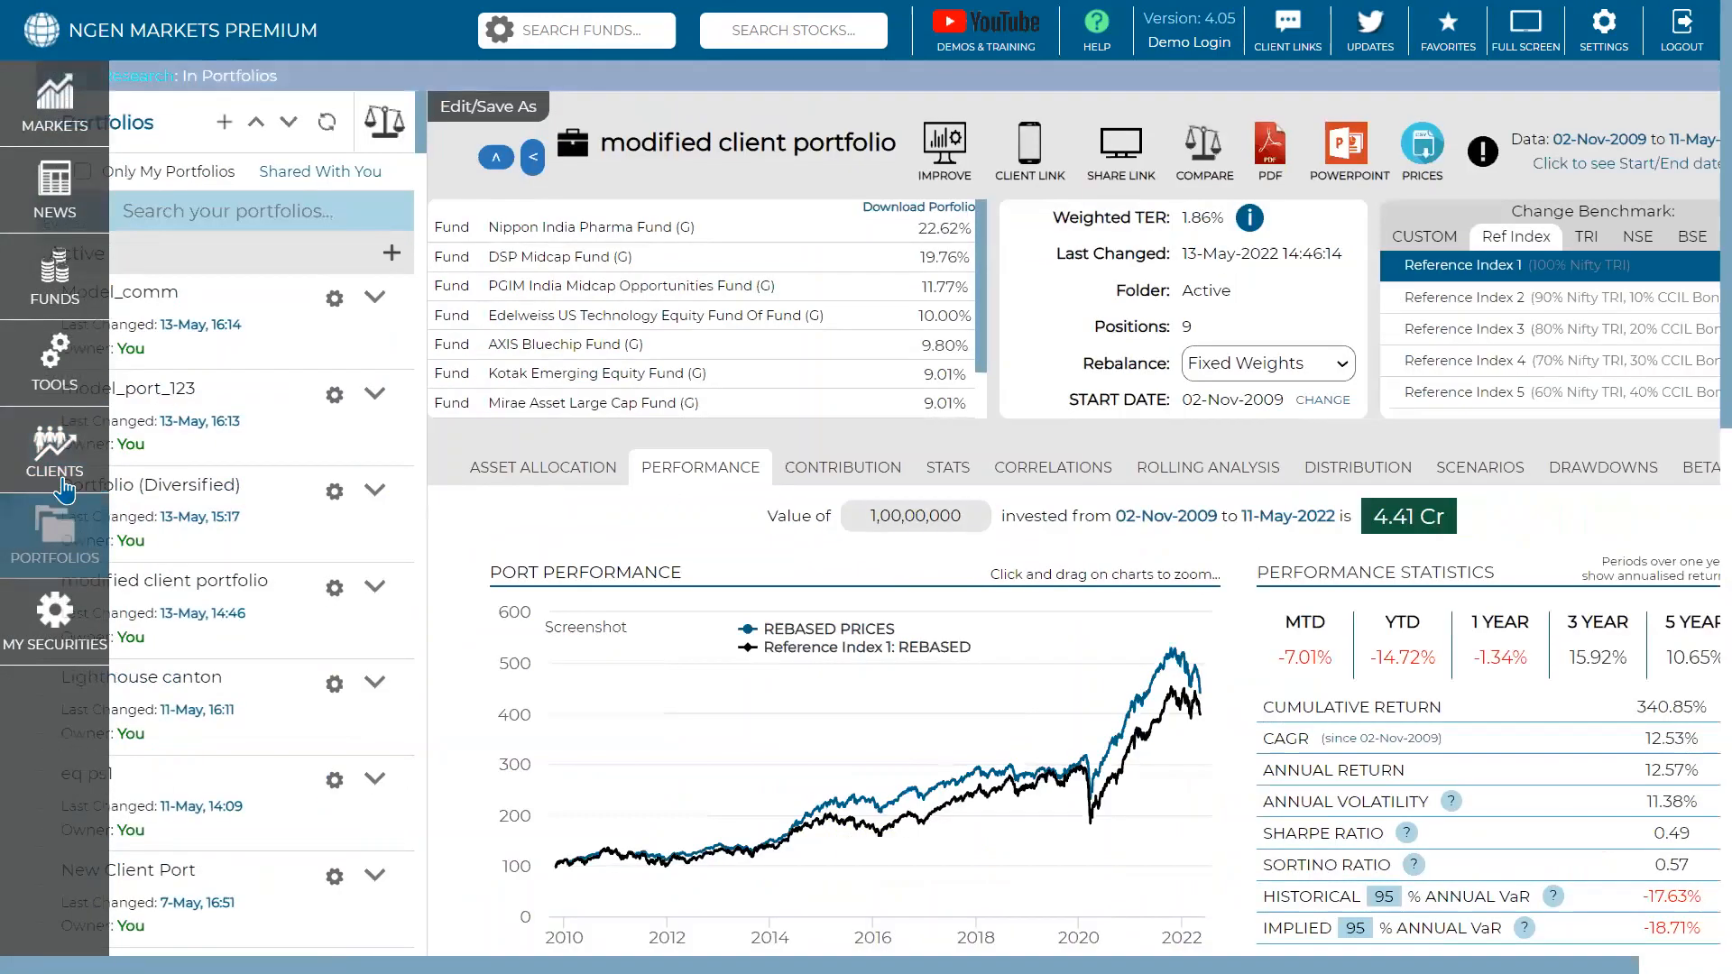
{"action": "left_click", "coordinate": [63, 279]}
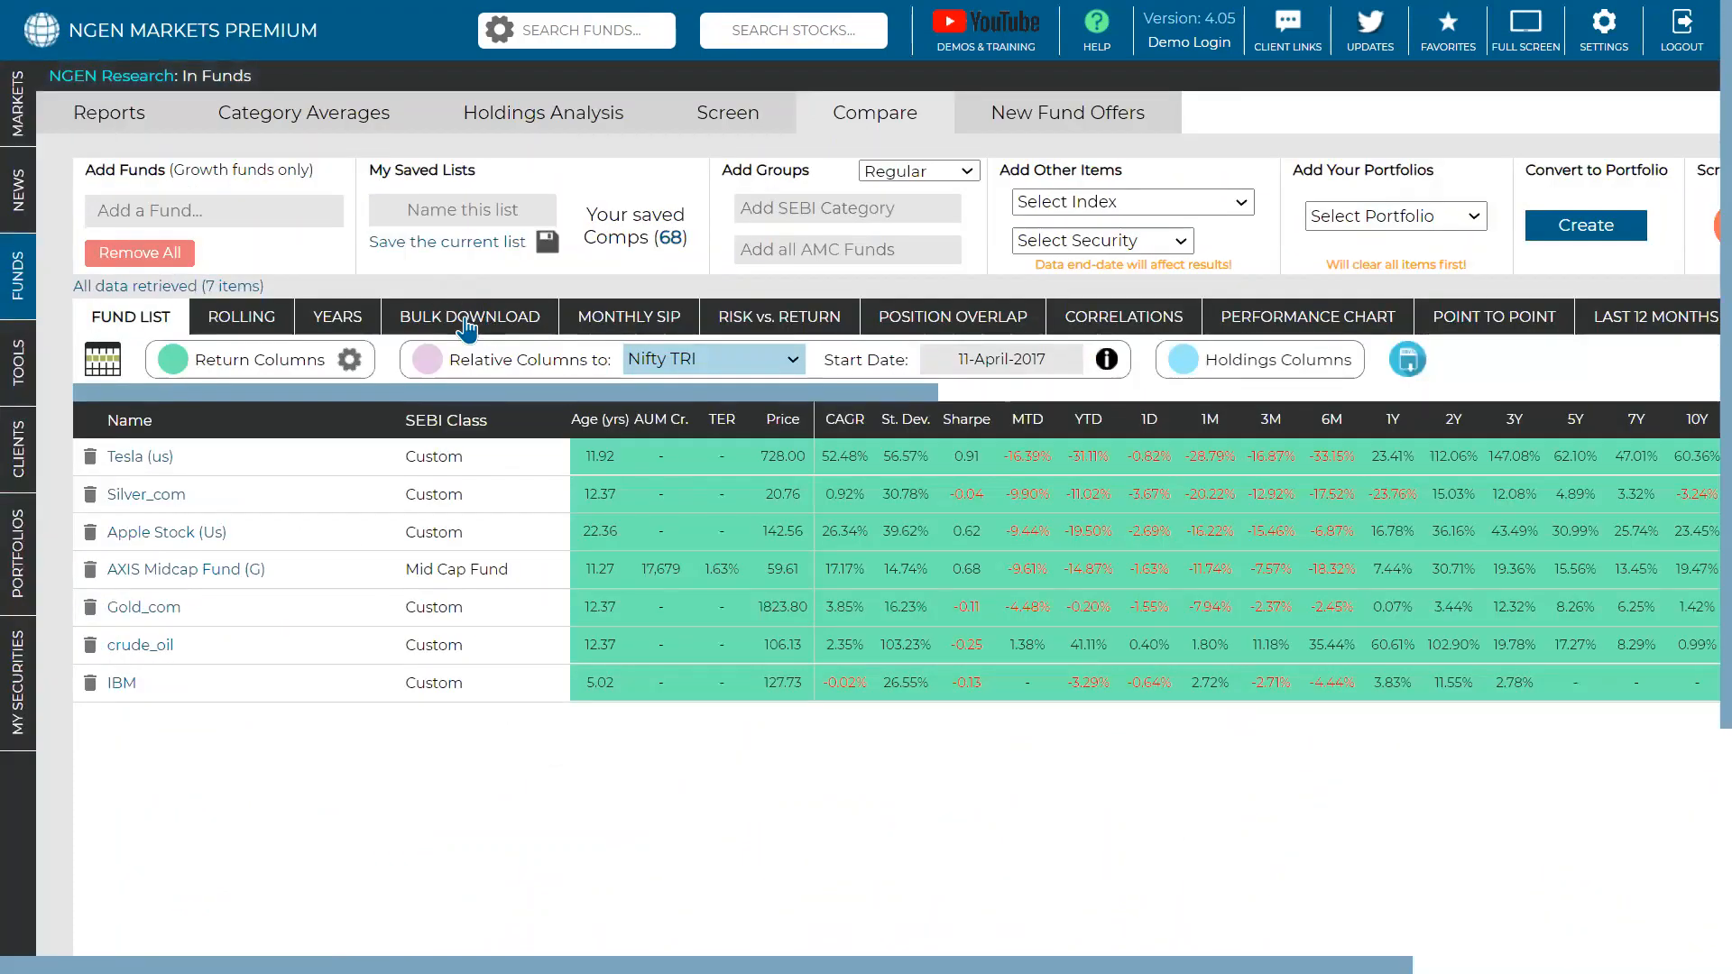
{"action": "left_click", "coordinate": [28, 460]}
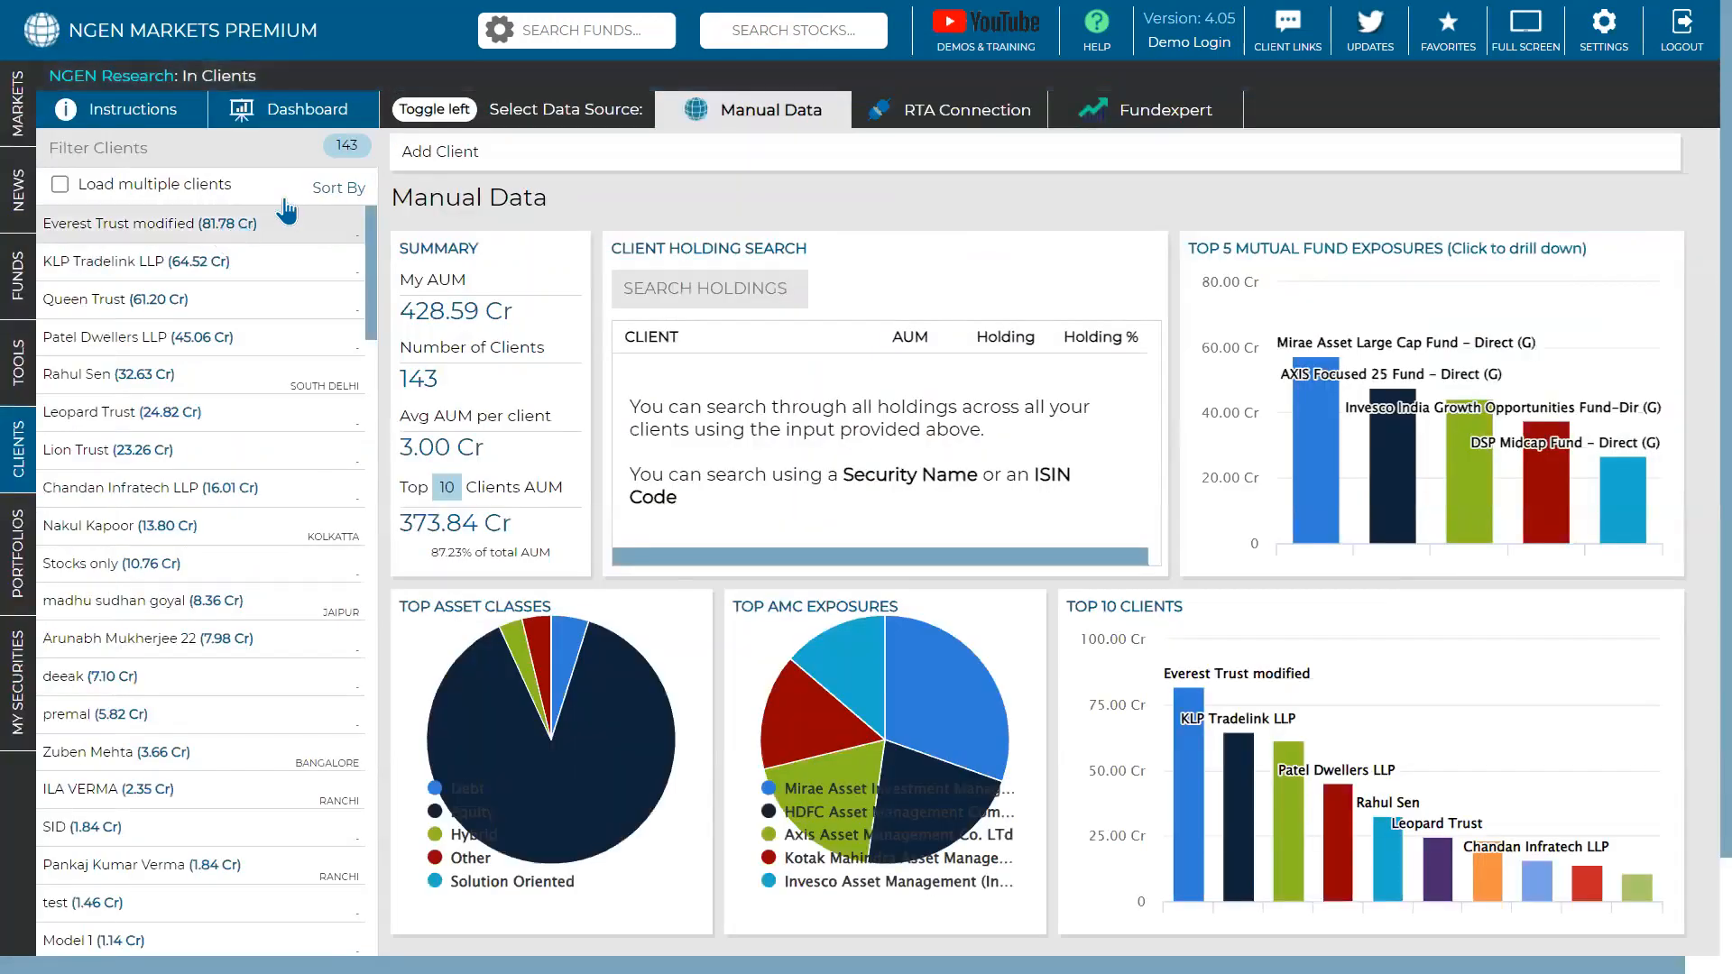
{"action": "left_click", "coordinate": [436, 153]}
{"action": "left_click", "coordinate": [397, 224]}
{"action": "type", "text": "ada"}
{"action": "left_click", "coordinate": [388, 256]}
{"action": "type", "text": "das"}
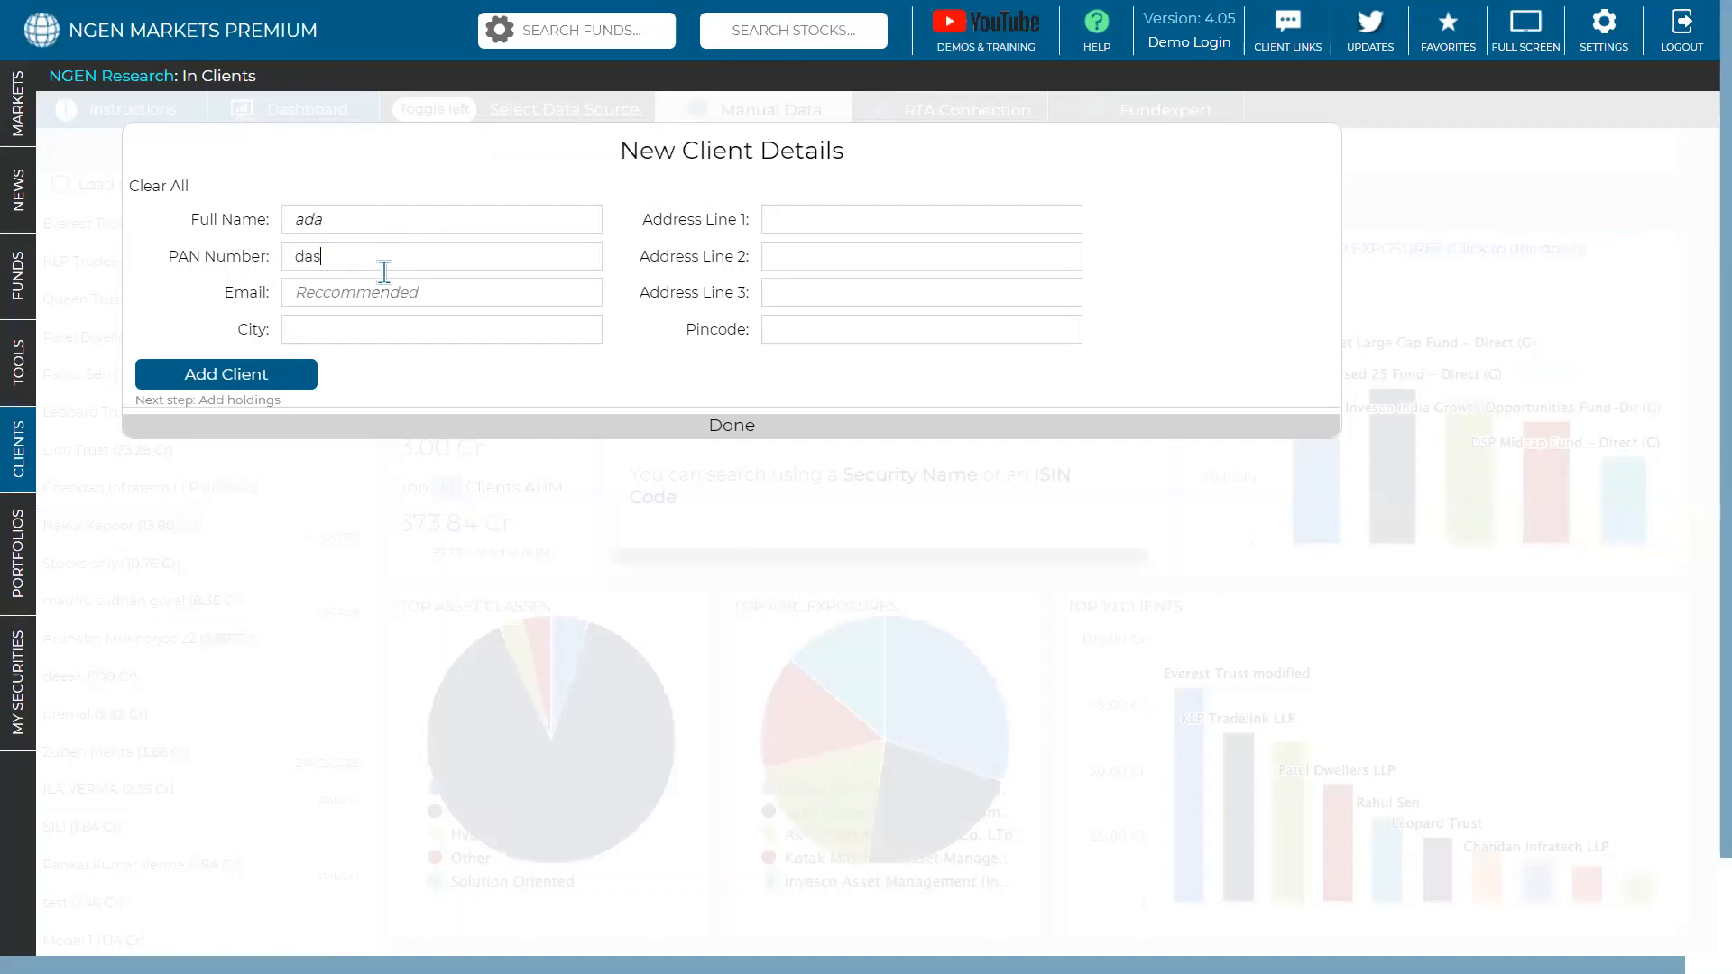
{"action": "left_click", "coordinate": [496, 427]}
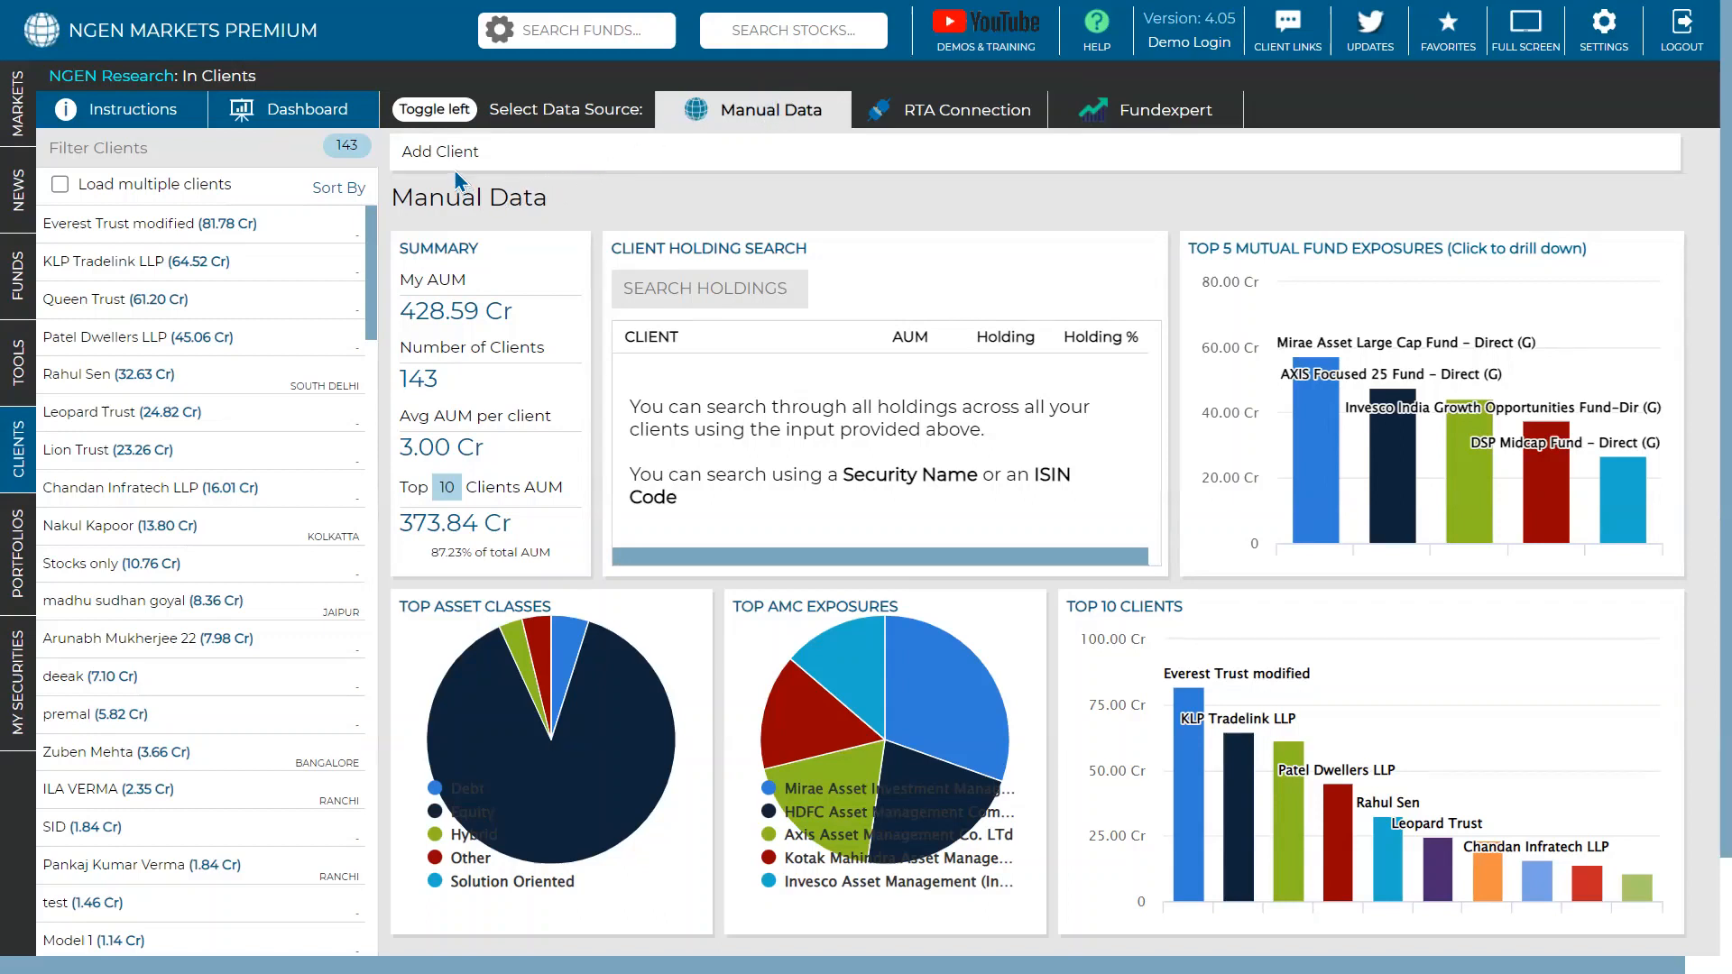
- Add a new client, filling in the client's full name, PAN and e-mail
{"action": "left_click", "coordinate": [410, 151]}
{"action": "type", "text": "ck"}
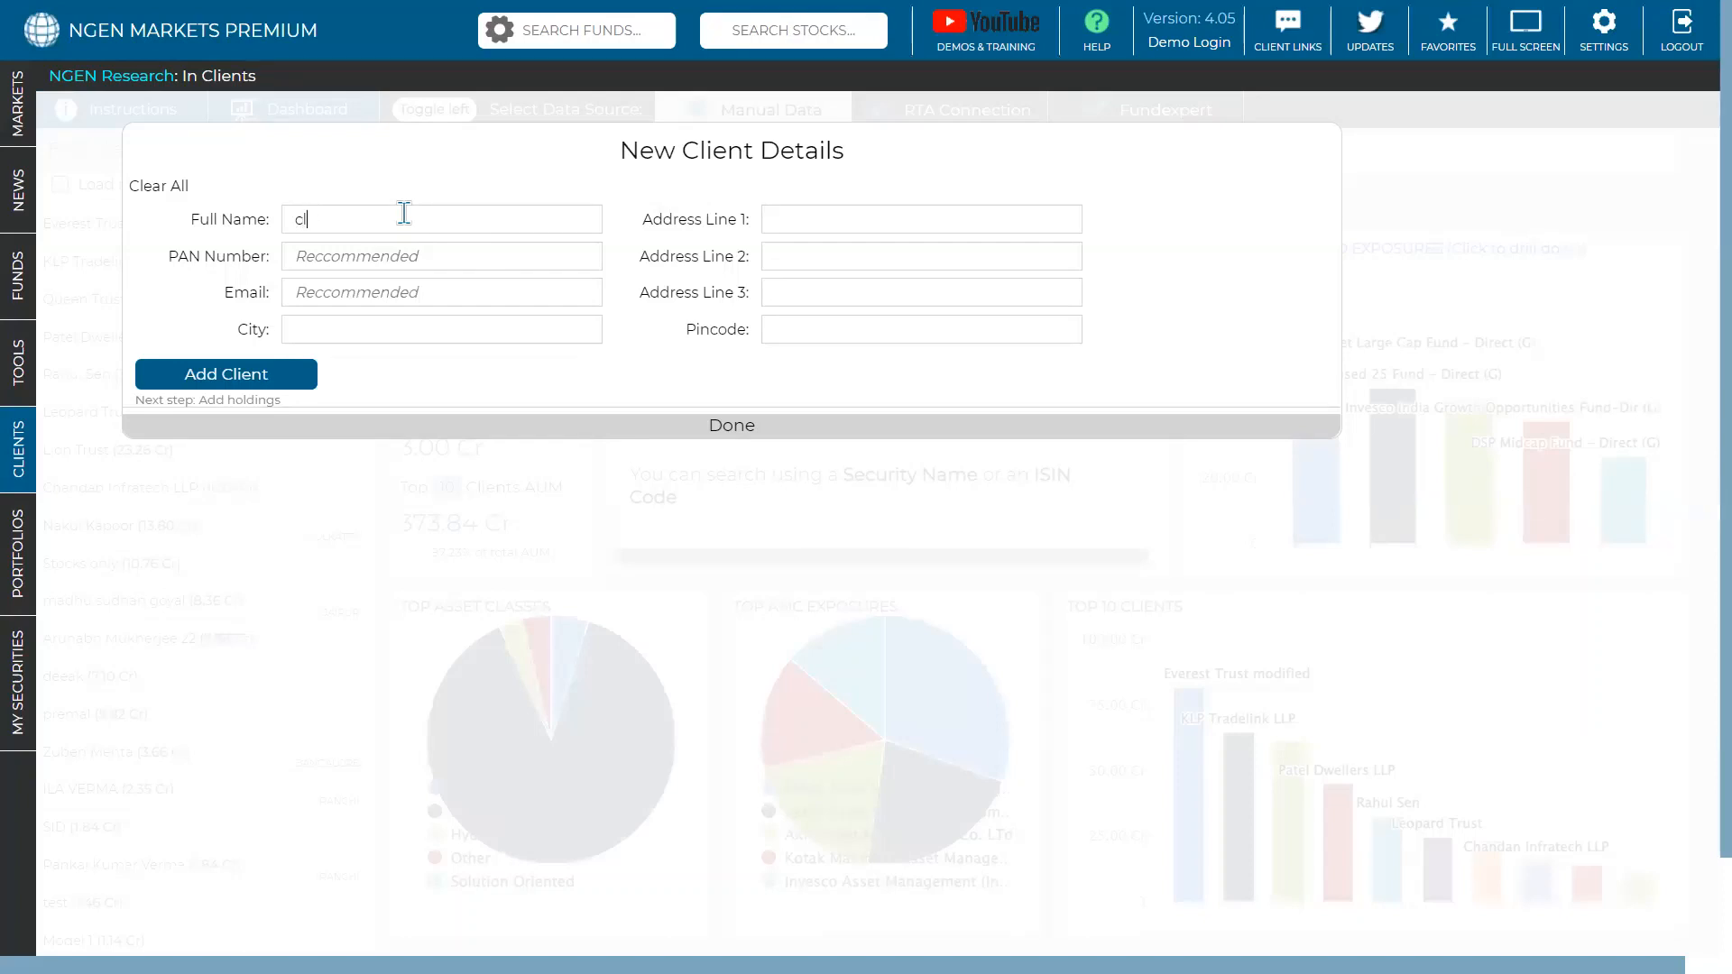
{"action": "left_click", "coordinate": [421, 256]}
{"action": "type", "text": "sas"}
{"action": "left_click", "coordinate": [414, 293]}
{"action": "type", "text": "sas"}
{"action": "left_click", "coordinate": [295, 374]}
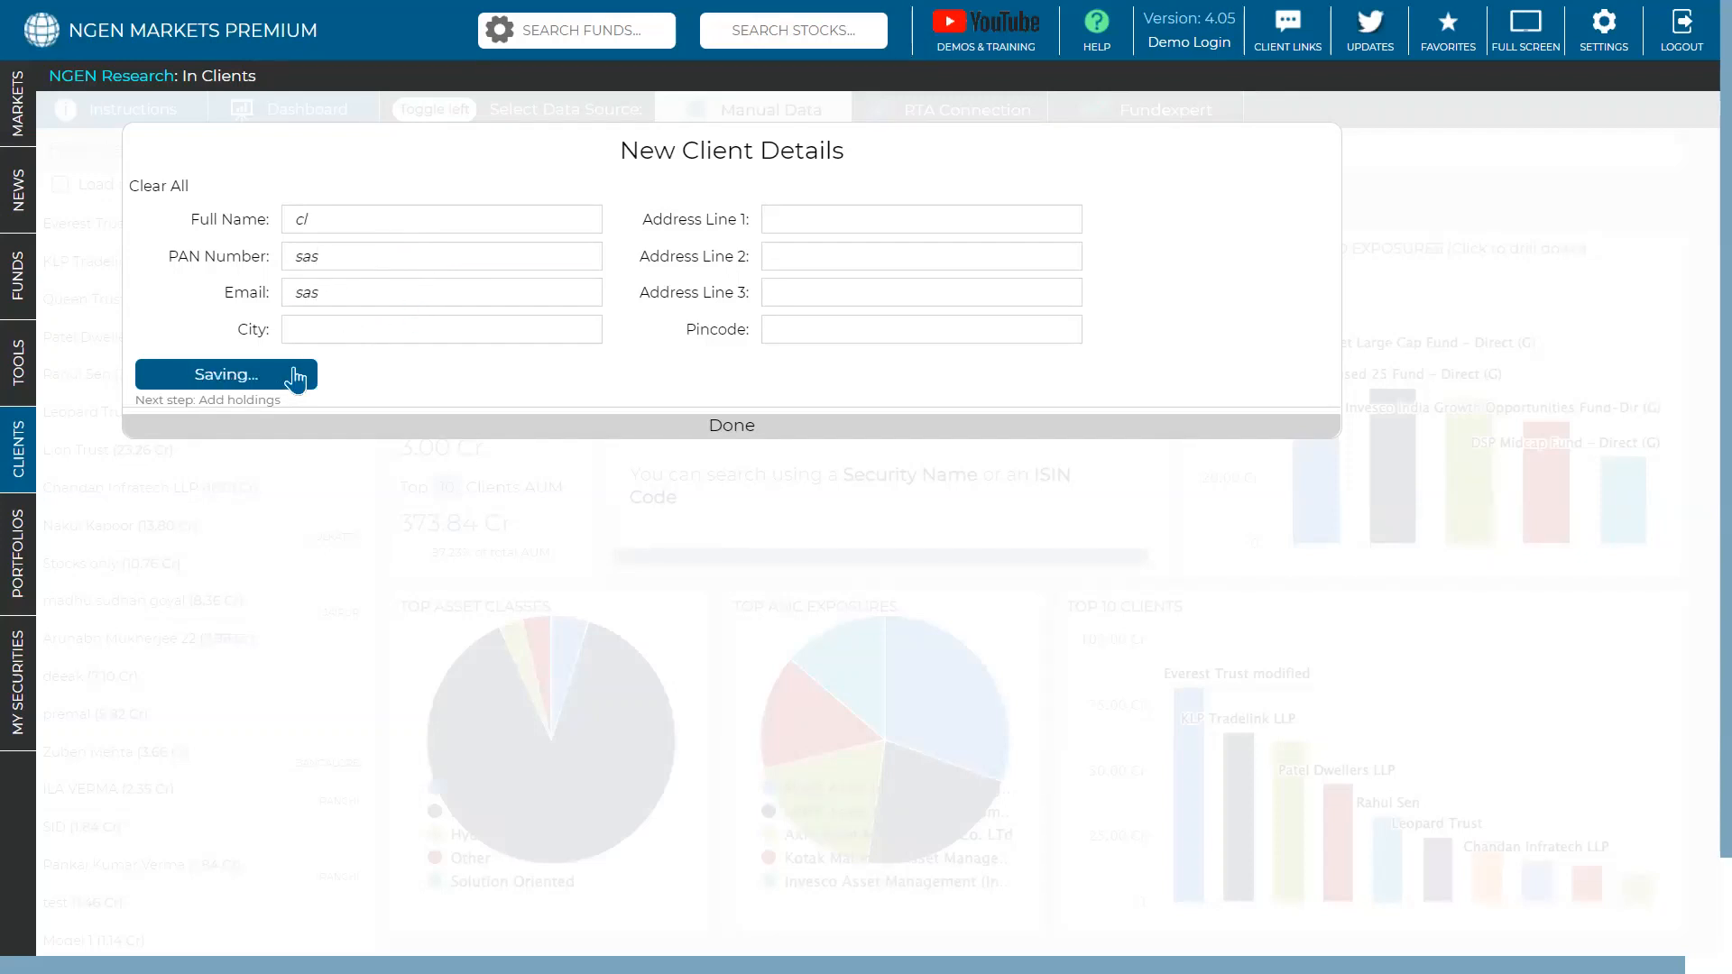
- Add AXIS Bluechip Fund (G) and Nitco Ltd as the client's holdings
{"action": "type", "text": "axi"}
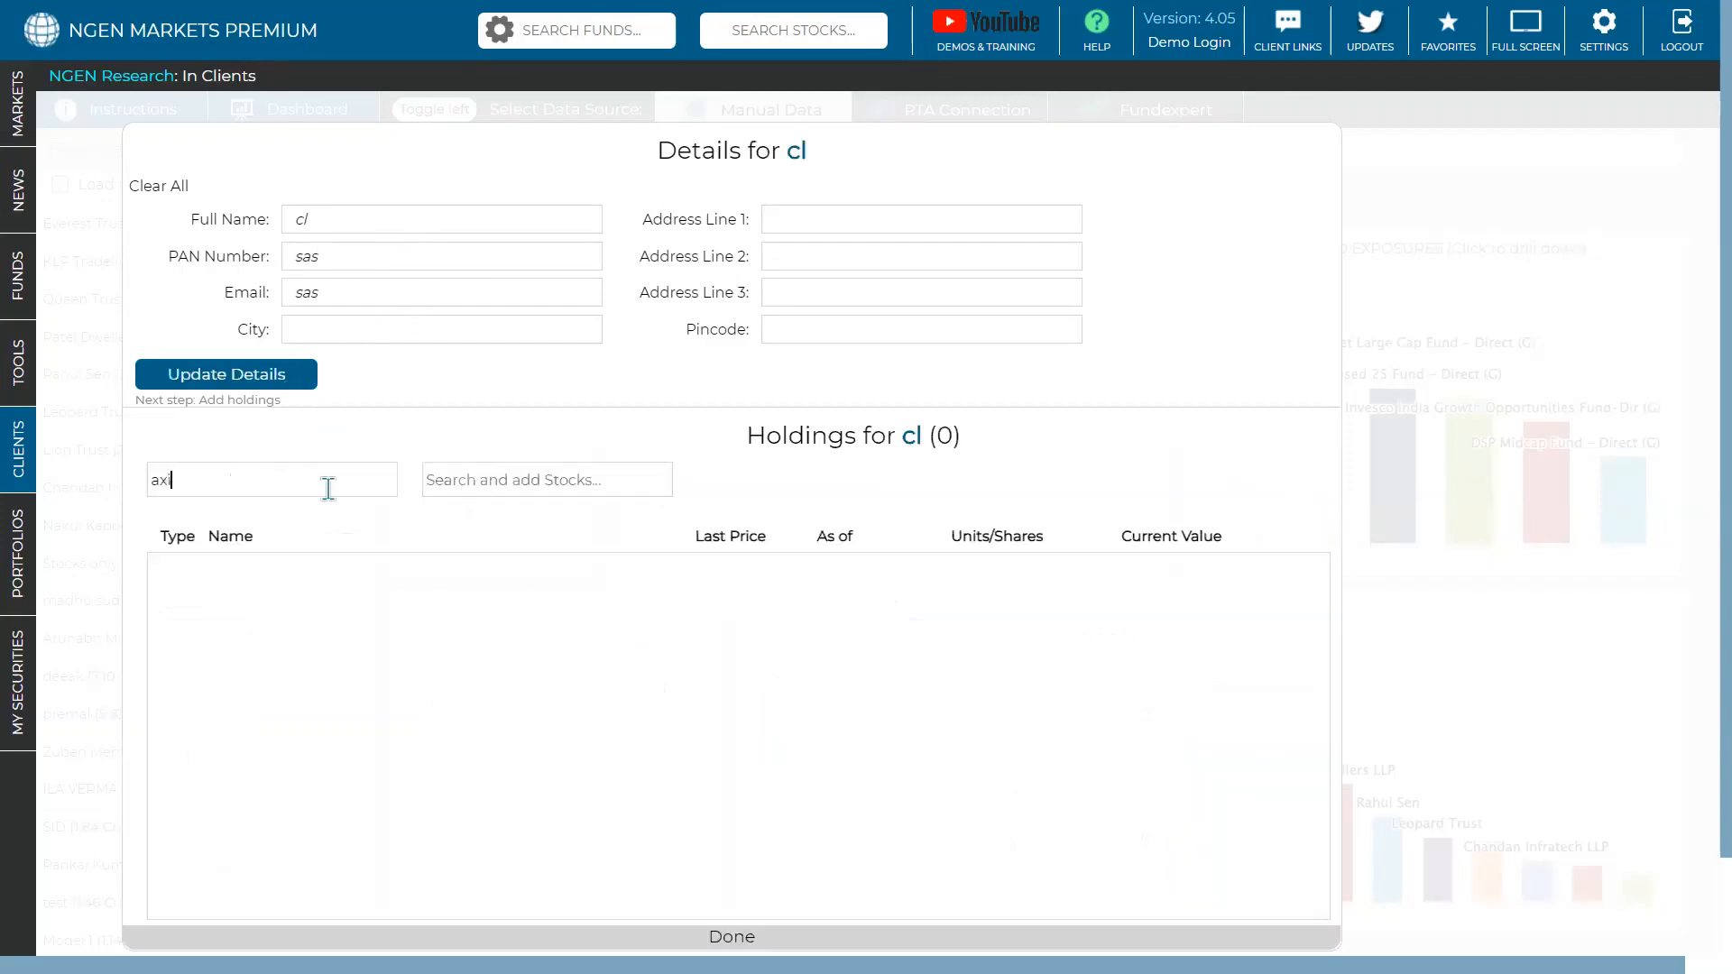
{"action": "type", "text": "s bl"}
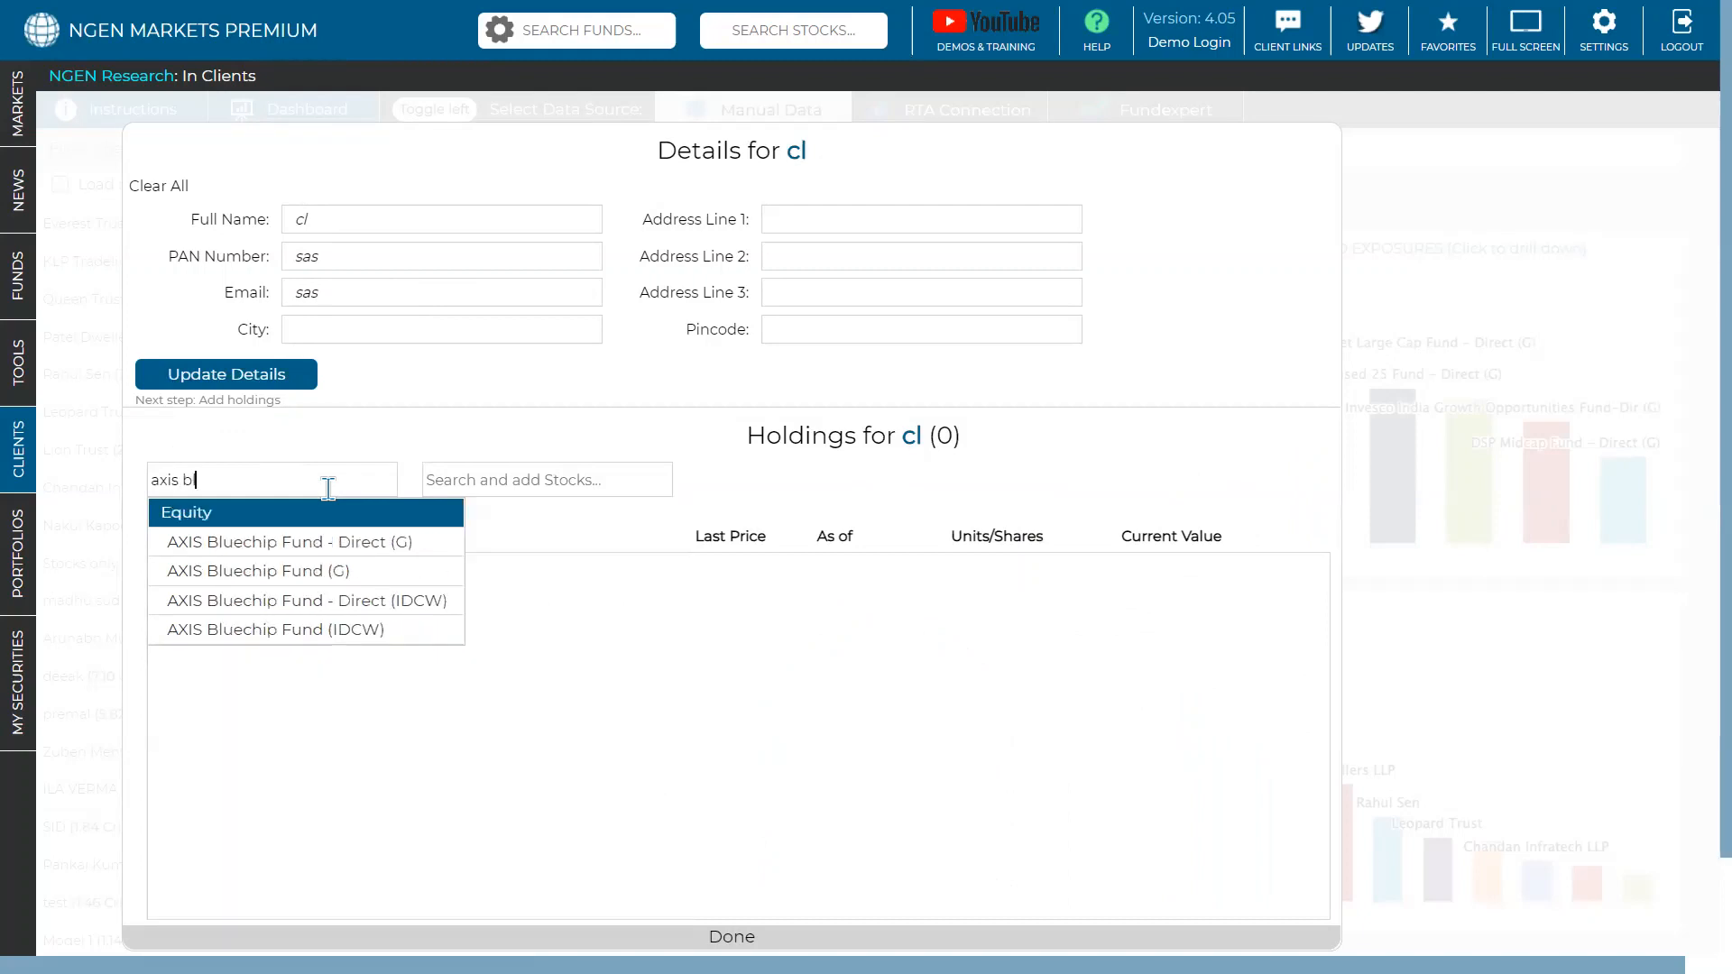
{"action": "key", "text": "Down"}
{"action": "key", "text": "Down"}
{"action": "key", "text": "Return"}
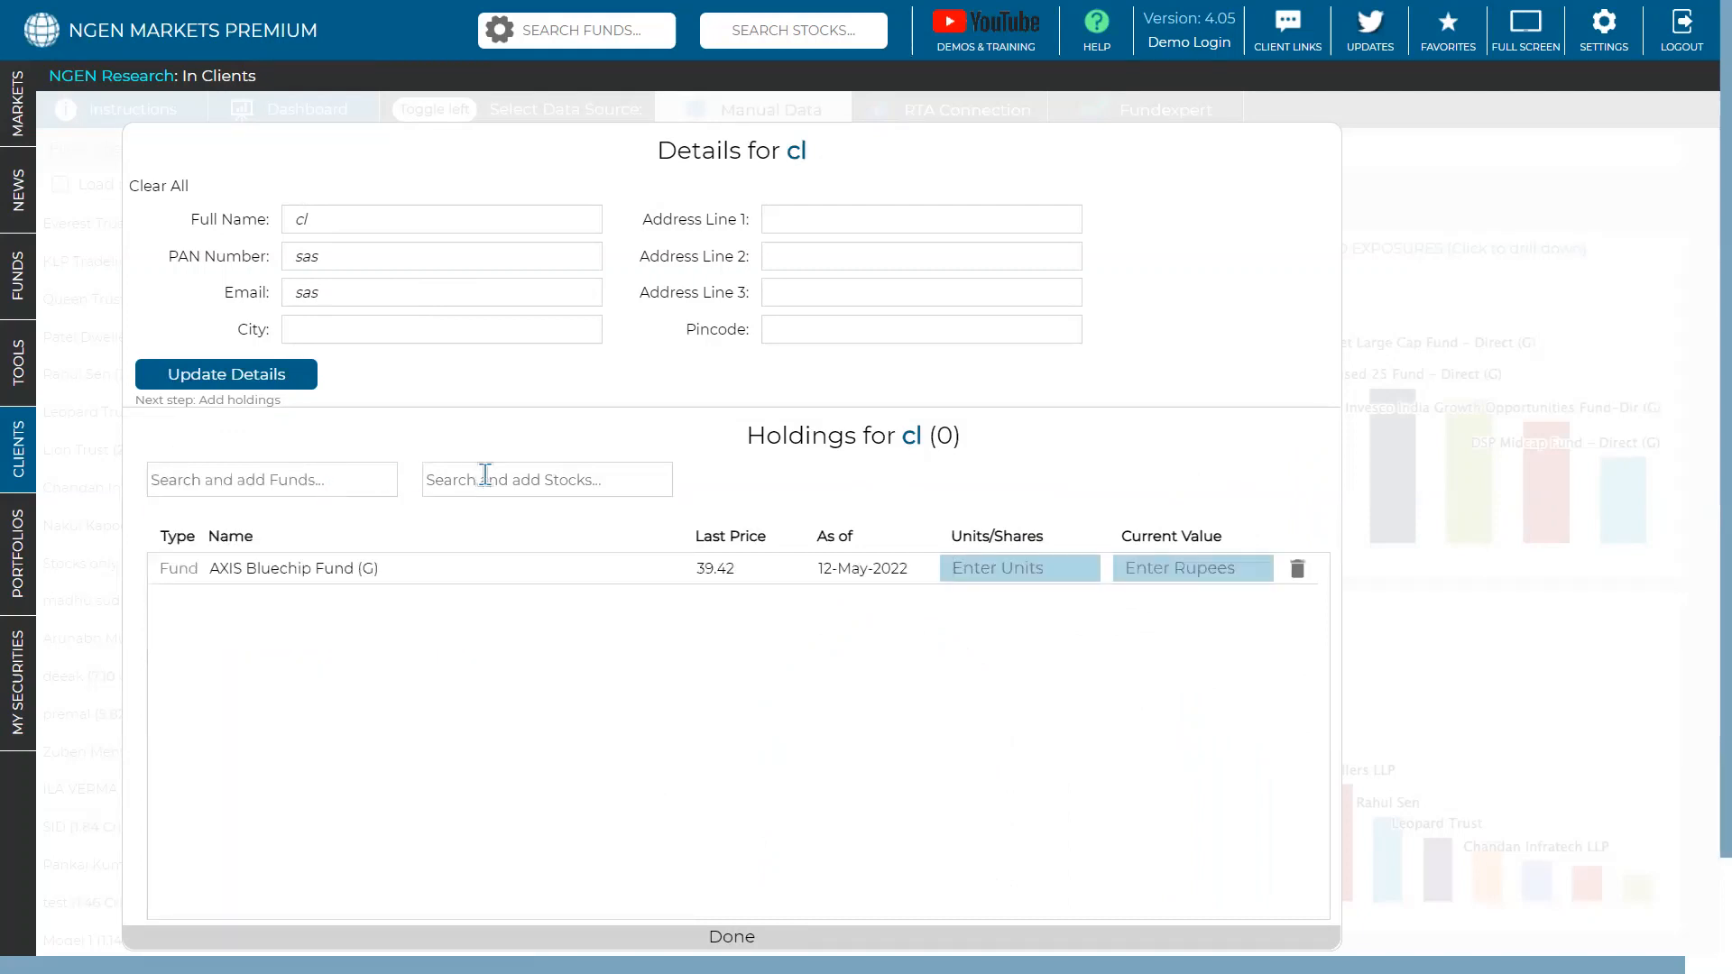
{"action": "type", "text": "itc"}
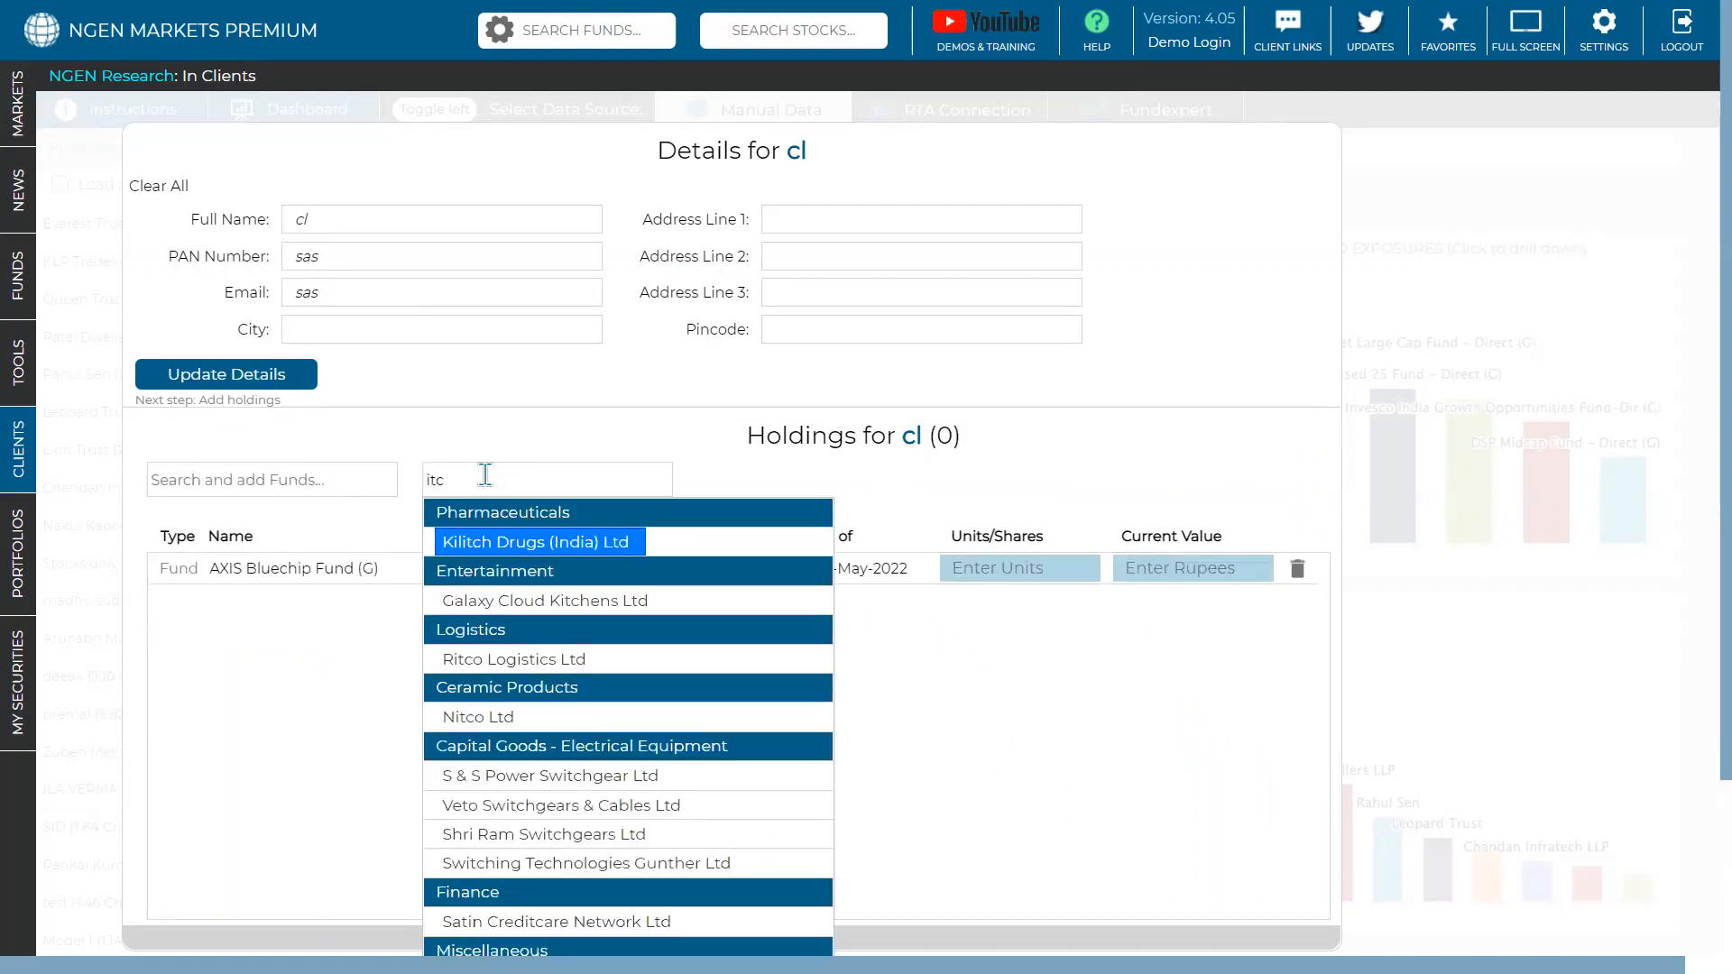
{"action": "key", "text": "Down"}
{"action": "key", "text": "Down"}
{"action": "key", "text": "Down"}
{"action": "key", "text": "Down"}
{"action": "key", "text": "Return"}
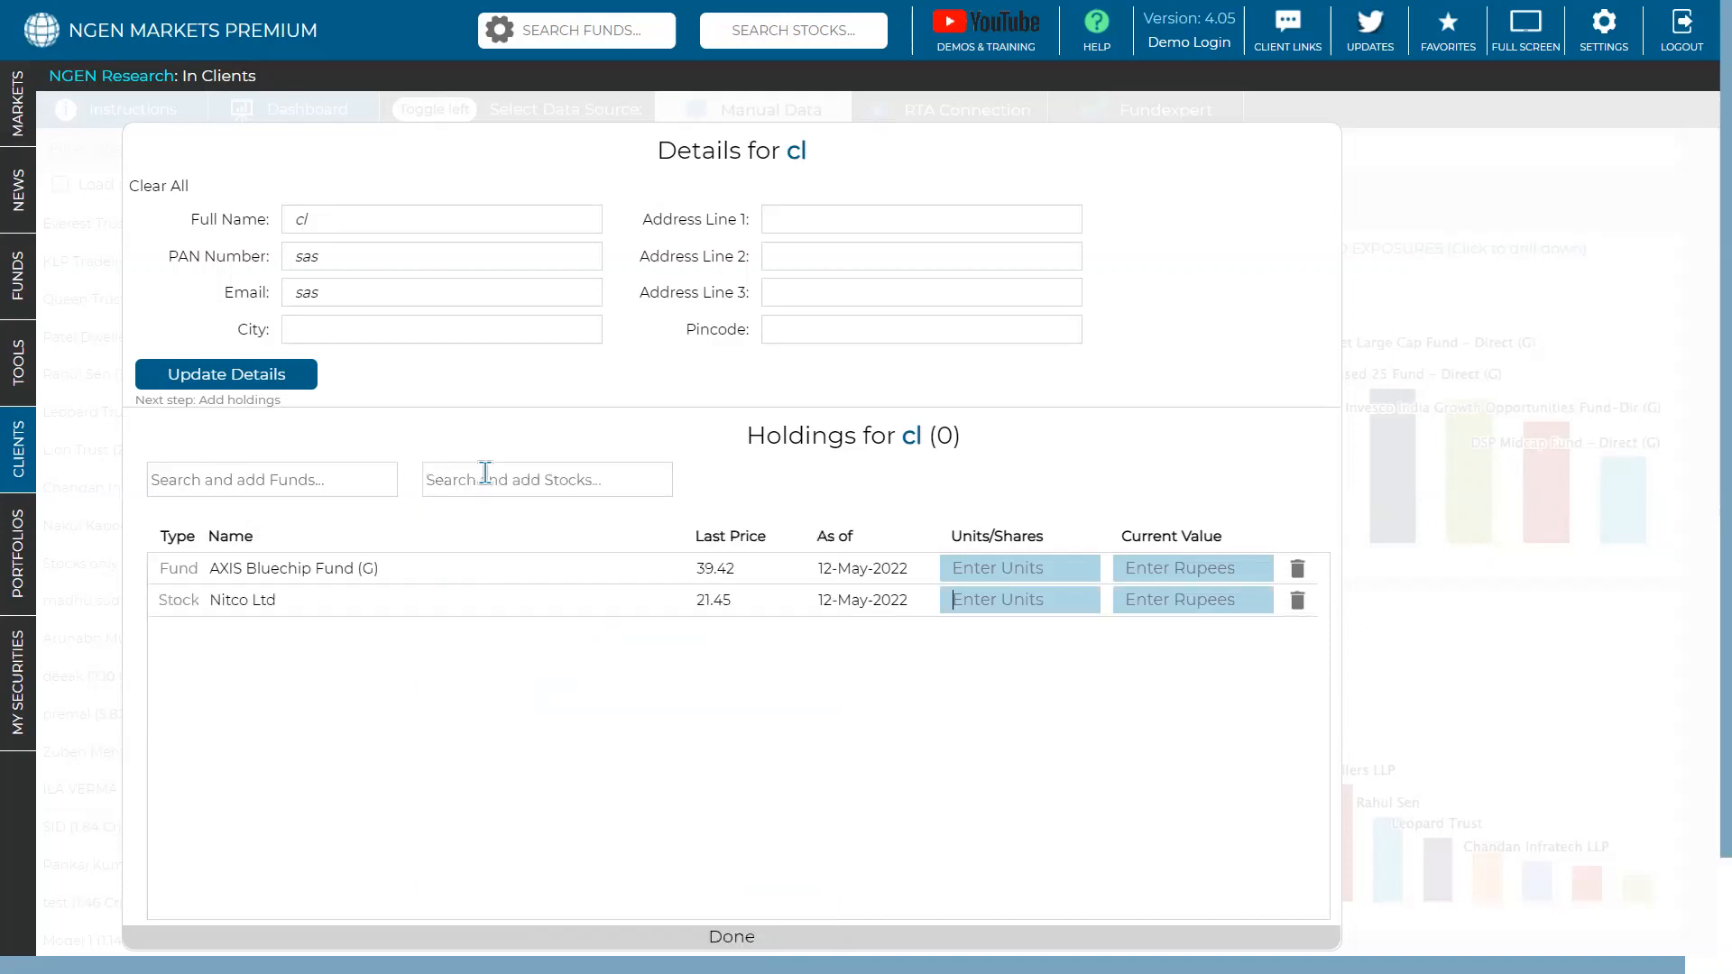
- Enter 1,000 units for each holding and finish, giving an AUM of 60,870
{"action": "left_click", "coordinate": [955, 562]}
{"action": "type", "text": "1000"}
{"action": "left_click", "coordinate": [980, 602]}
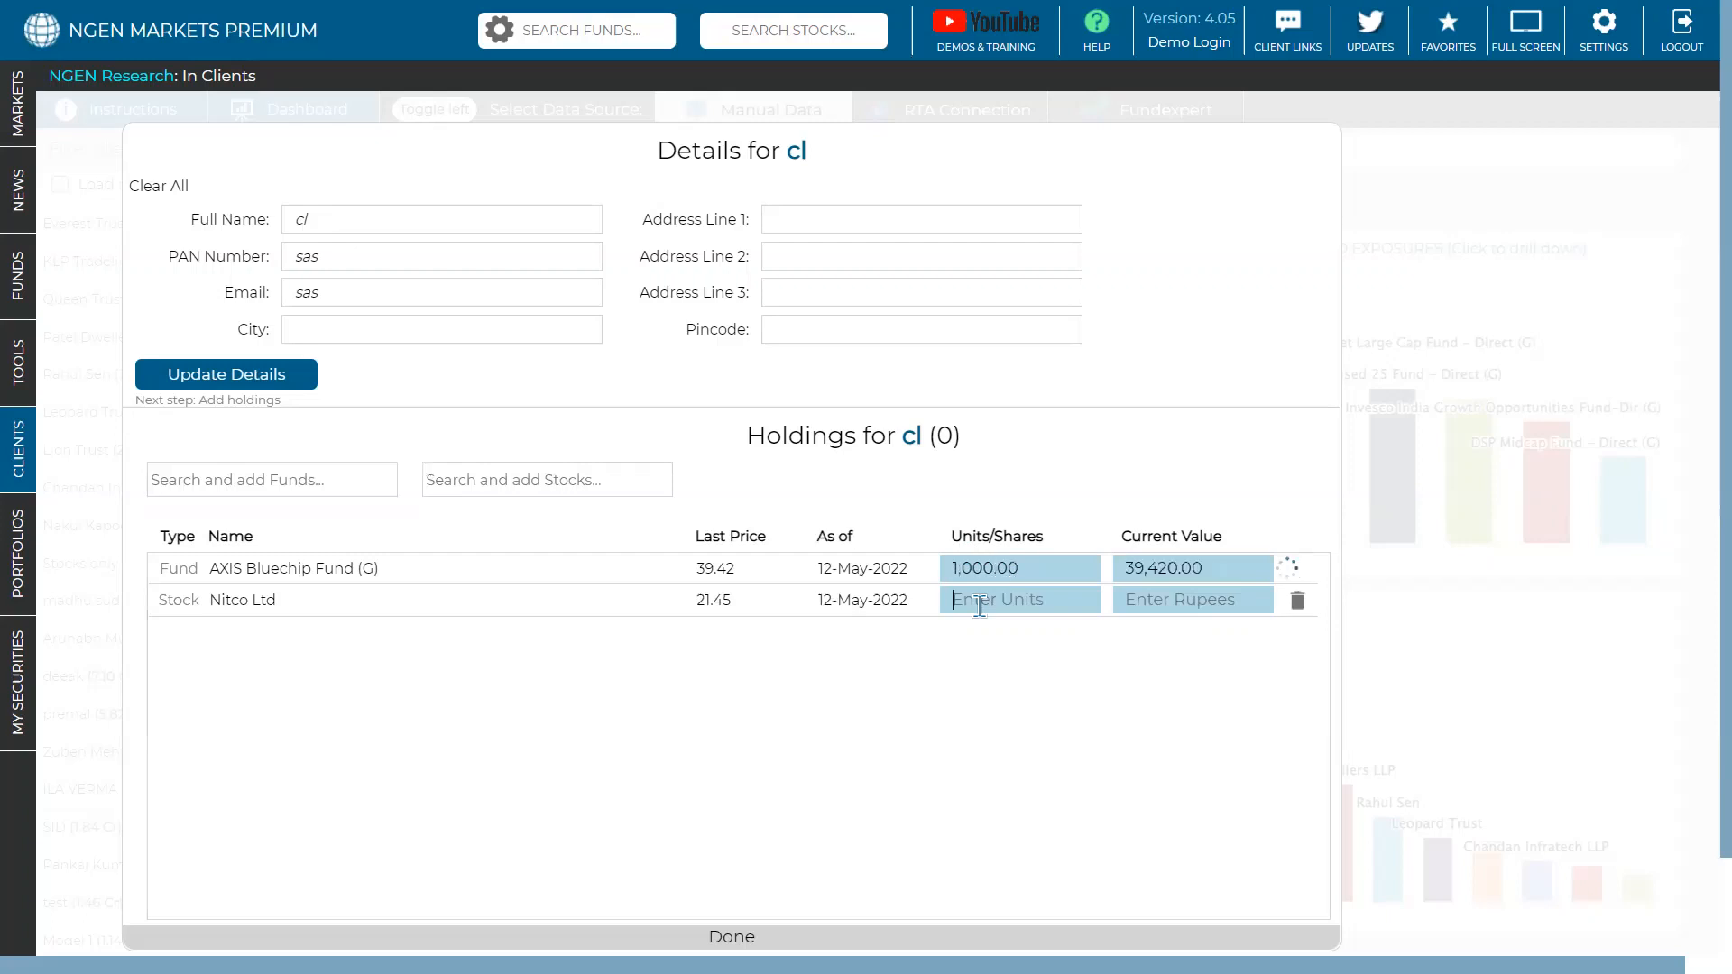
{"action": "type", "text": "1000"}
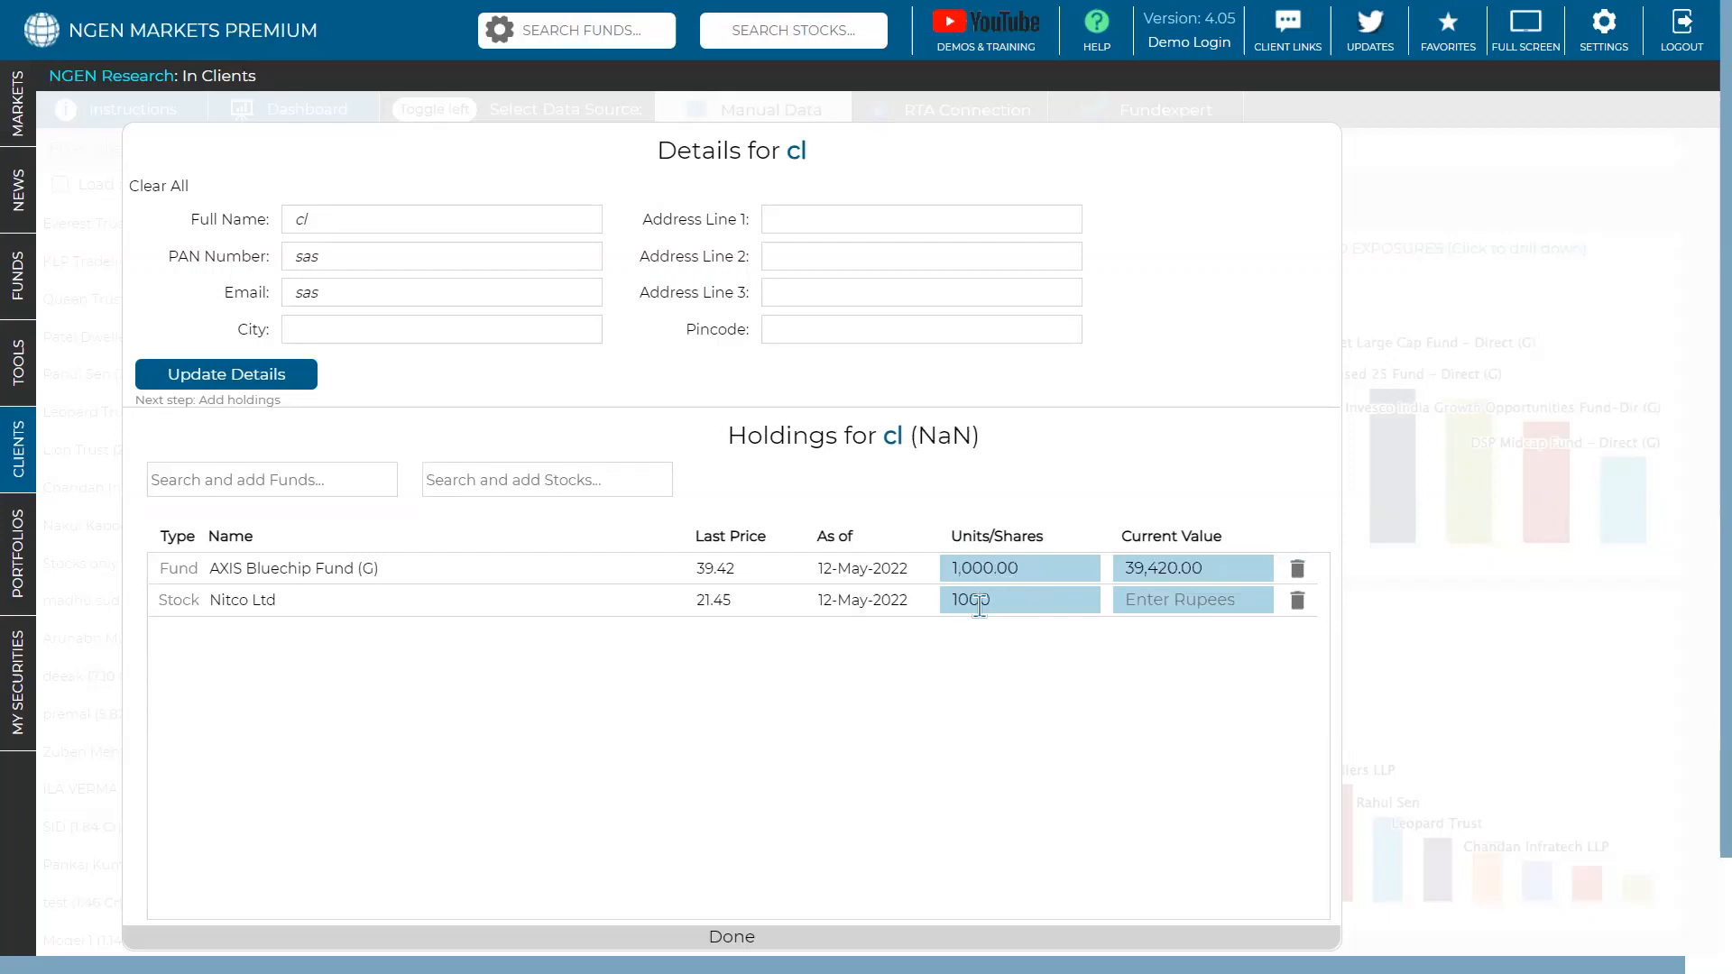
{"action": "scroll", "coordinate": [988, 644], "scroll_direction": "down", "scroll_amount": 2}
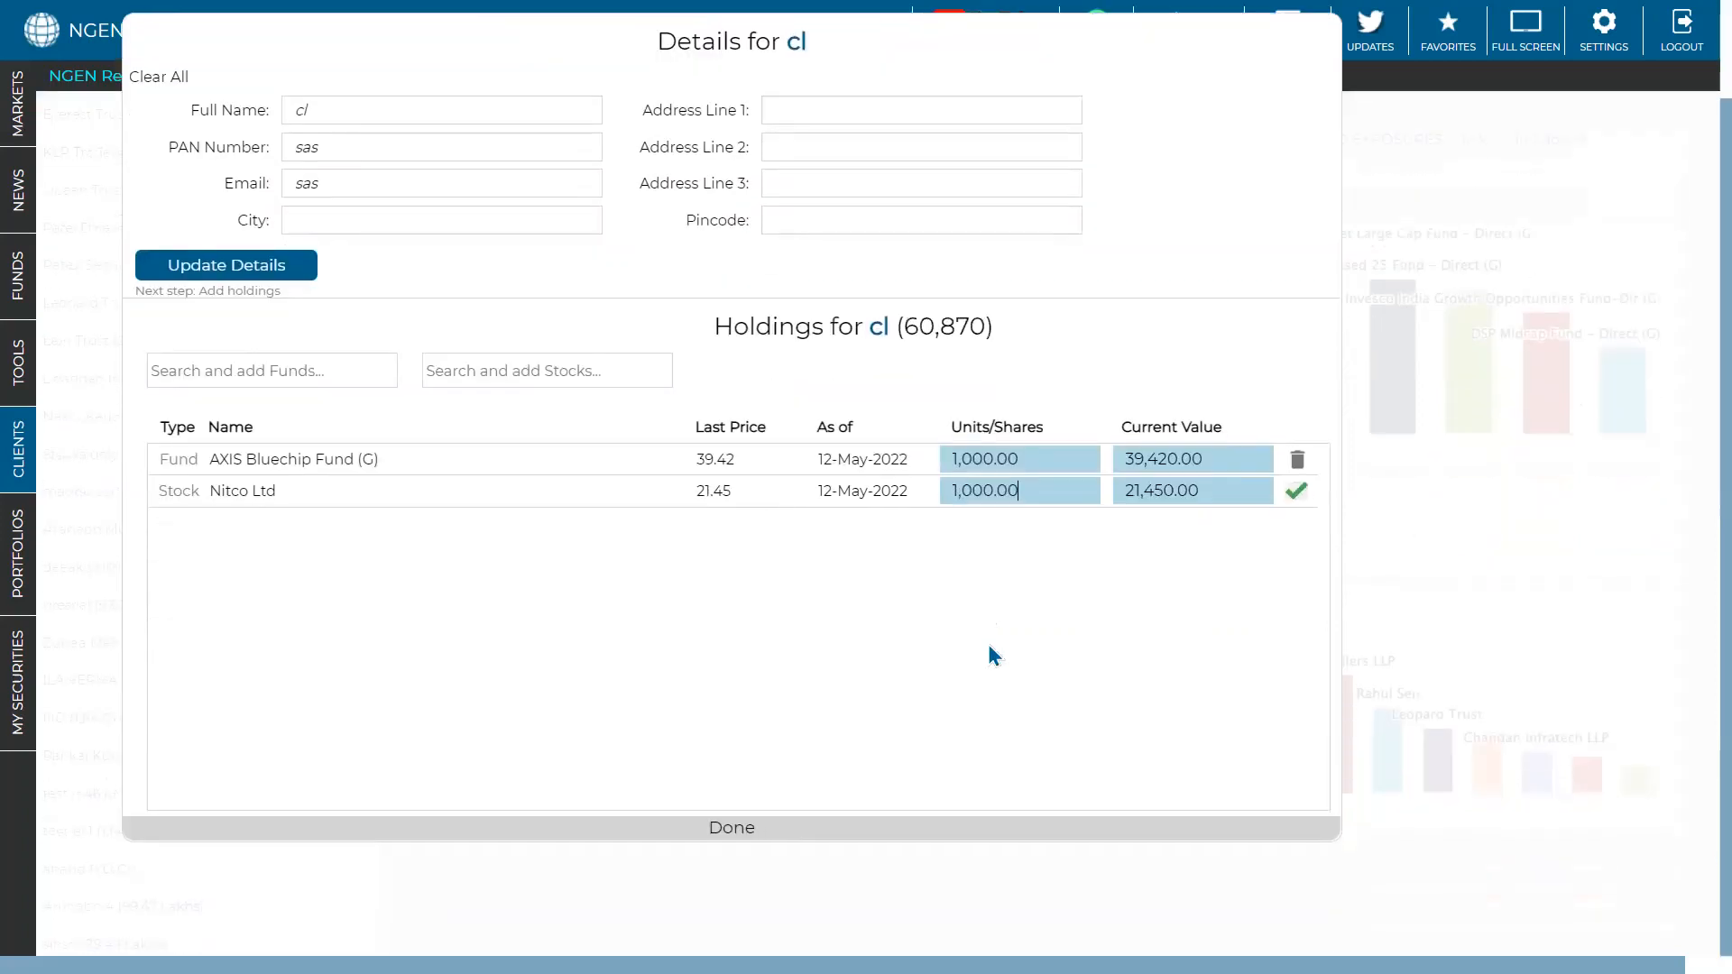
{"action": "left_click", "coordinate": [719, 830]}
{"action": "left_click", "coordinate": [715, 830]}
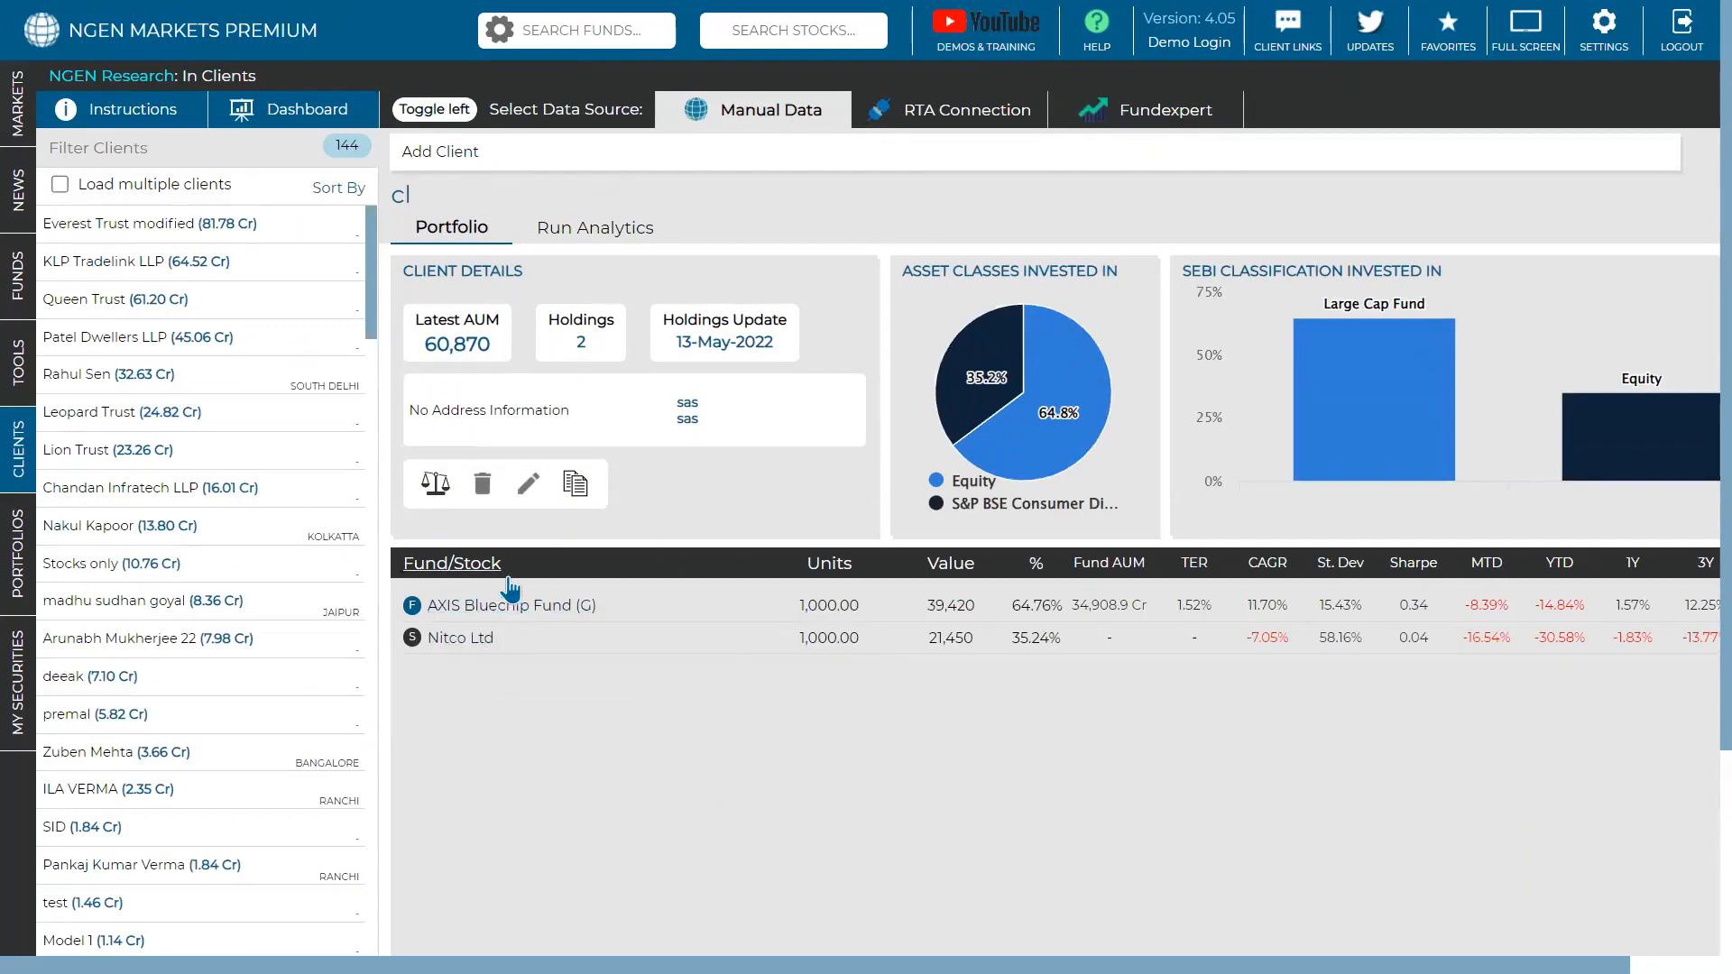
- Run analytics on the new client's portfolio and create a share link for it
{"action": "left_click", "coordinate": [572, 235]}
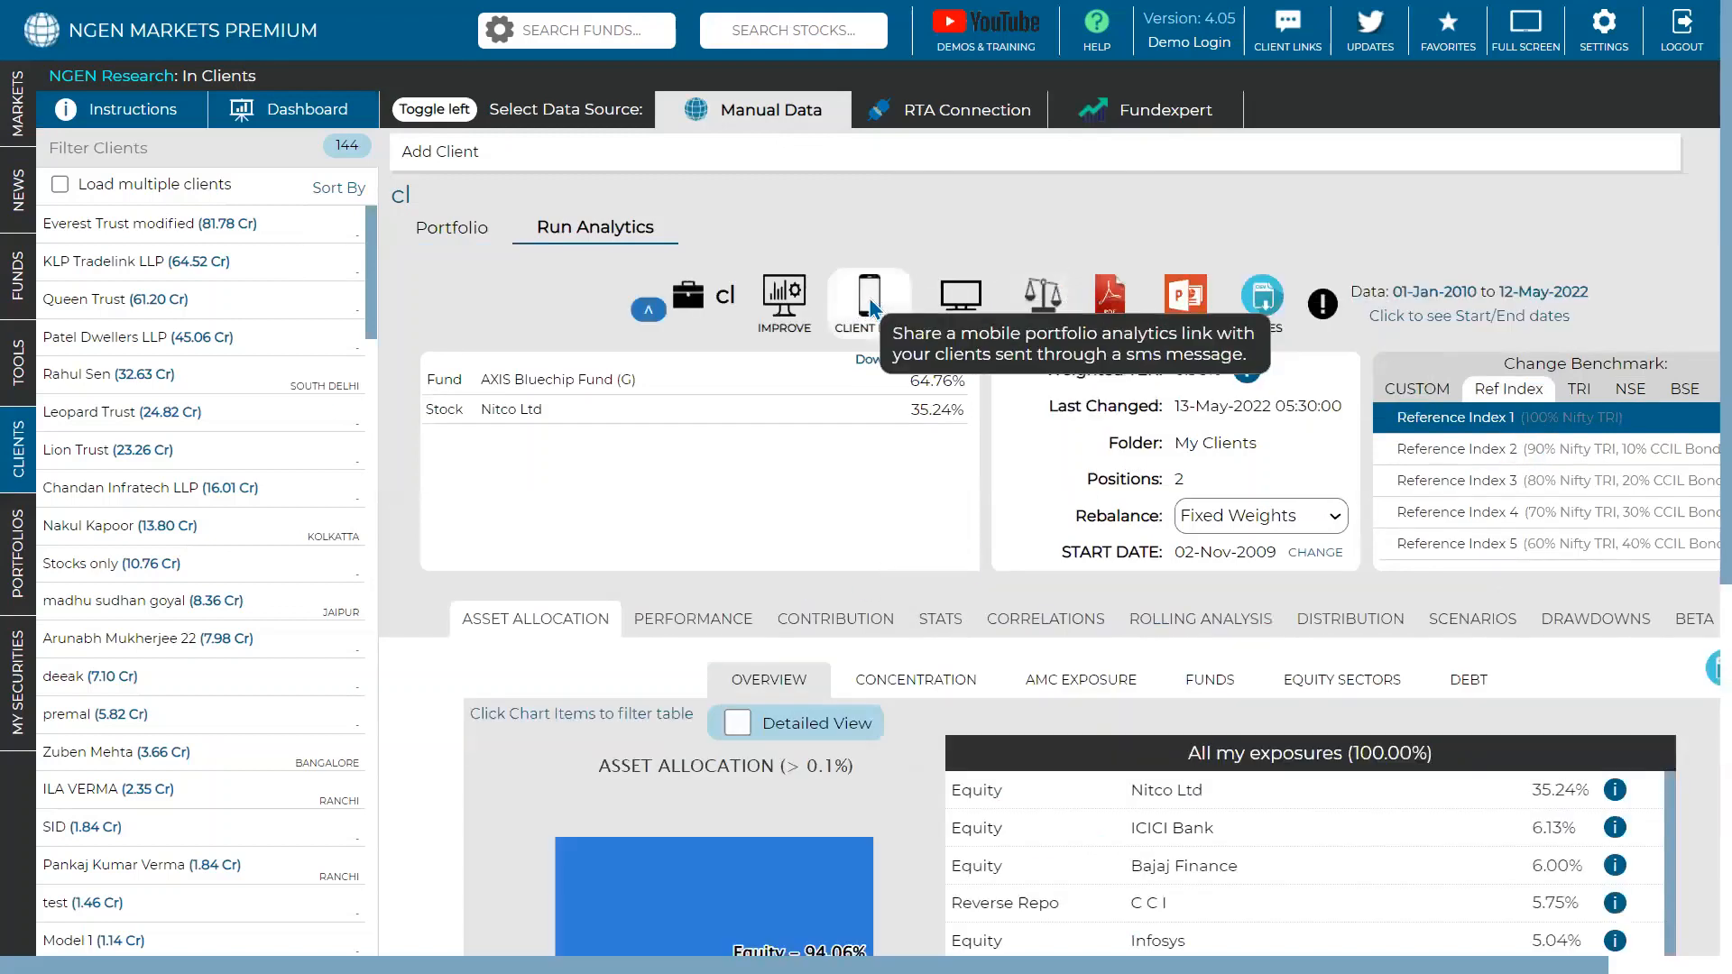
{"action": "left_click", "coordinate": [868, 302]}
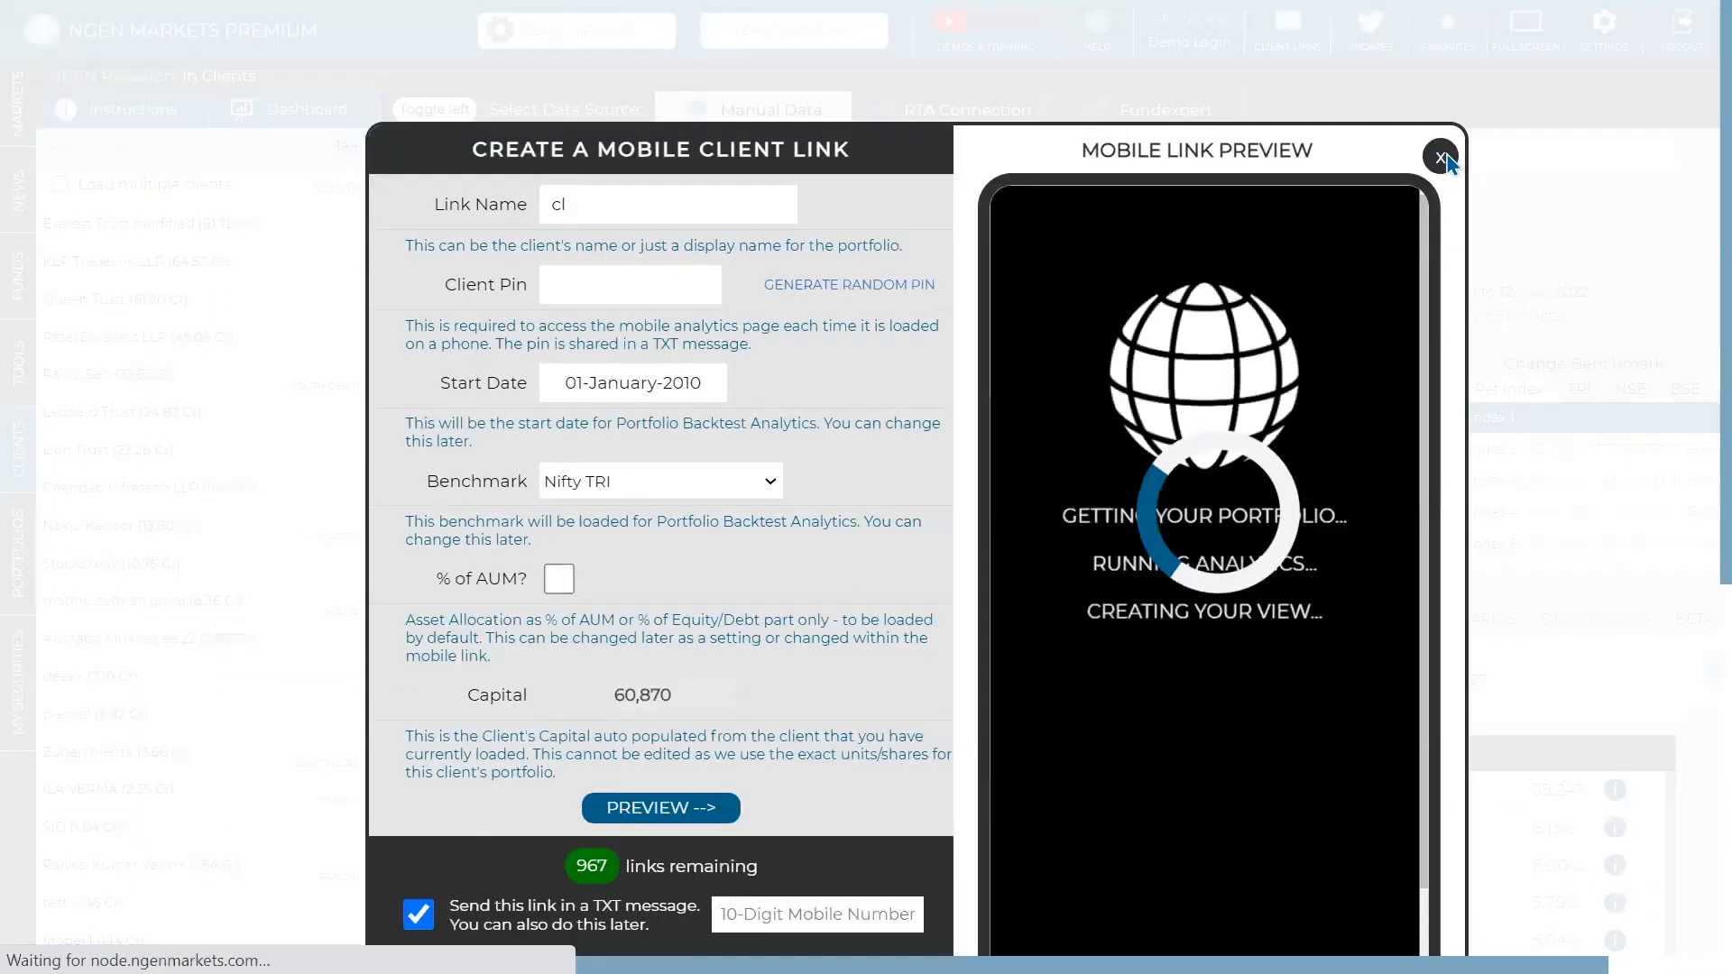
{"action": "key", "text": "Escape"}
{"action": "left_click", "coordinate": [964, 306]}
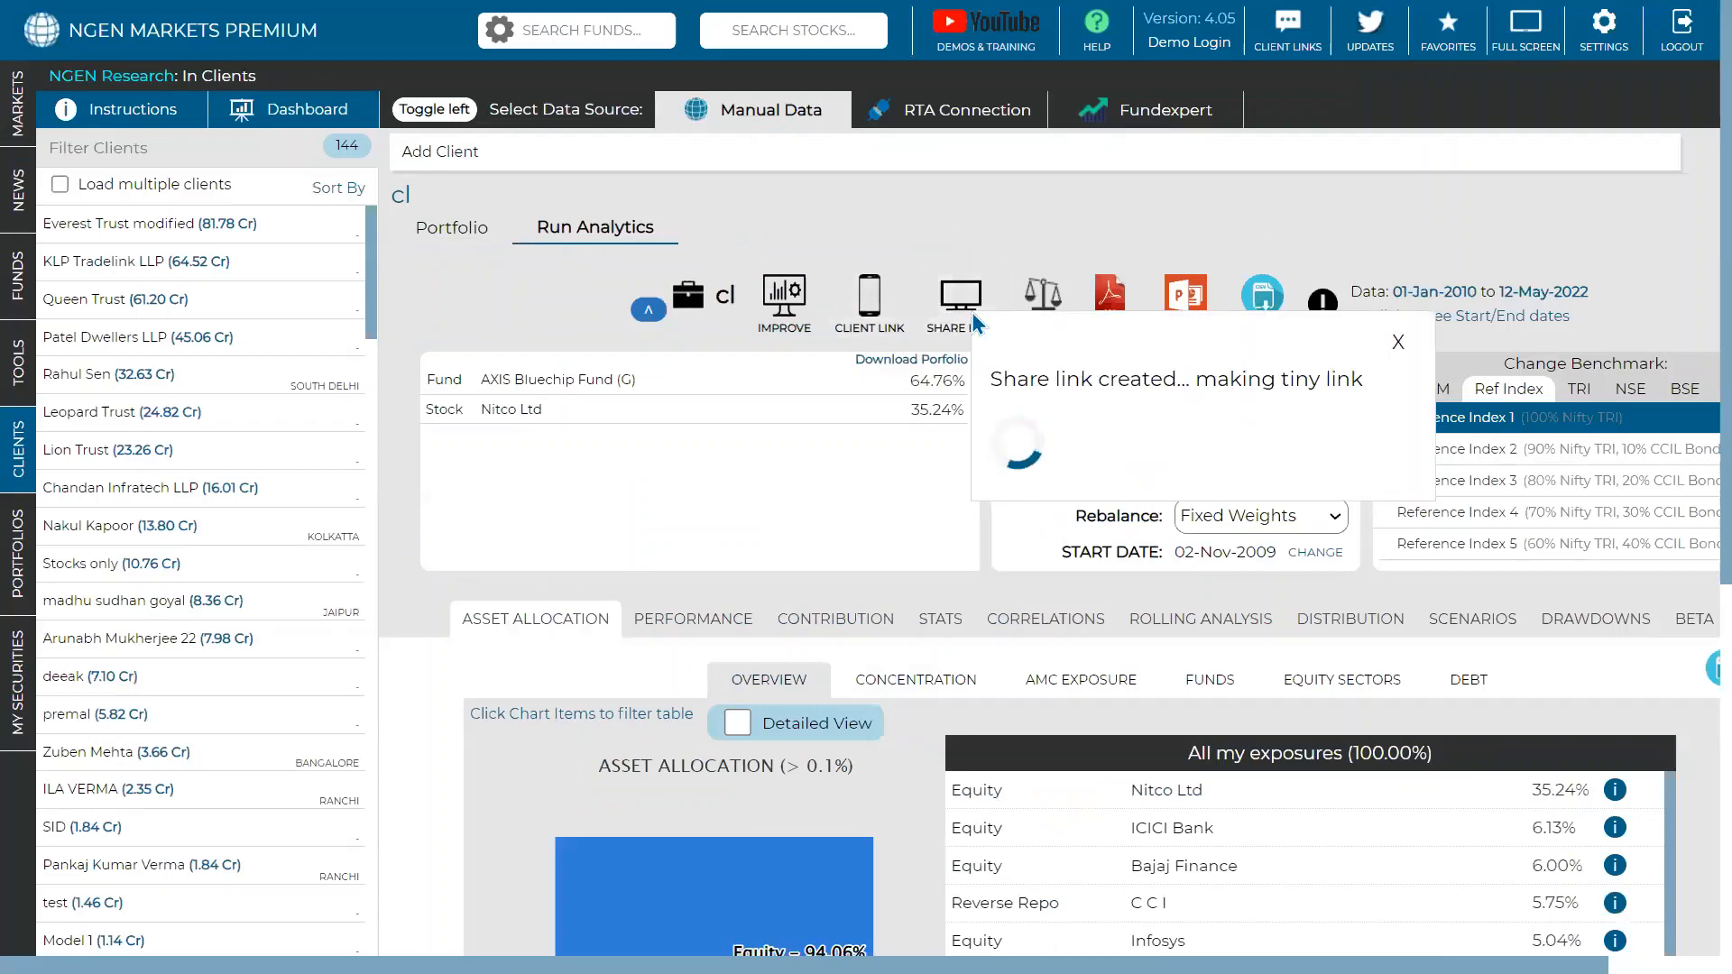
{"action": "left_click", "coordinate": [1397, 341]}
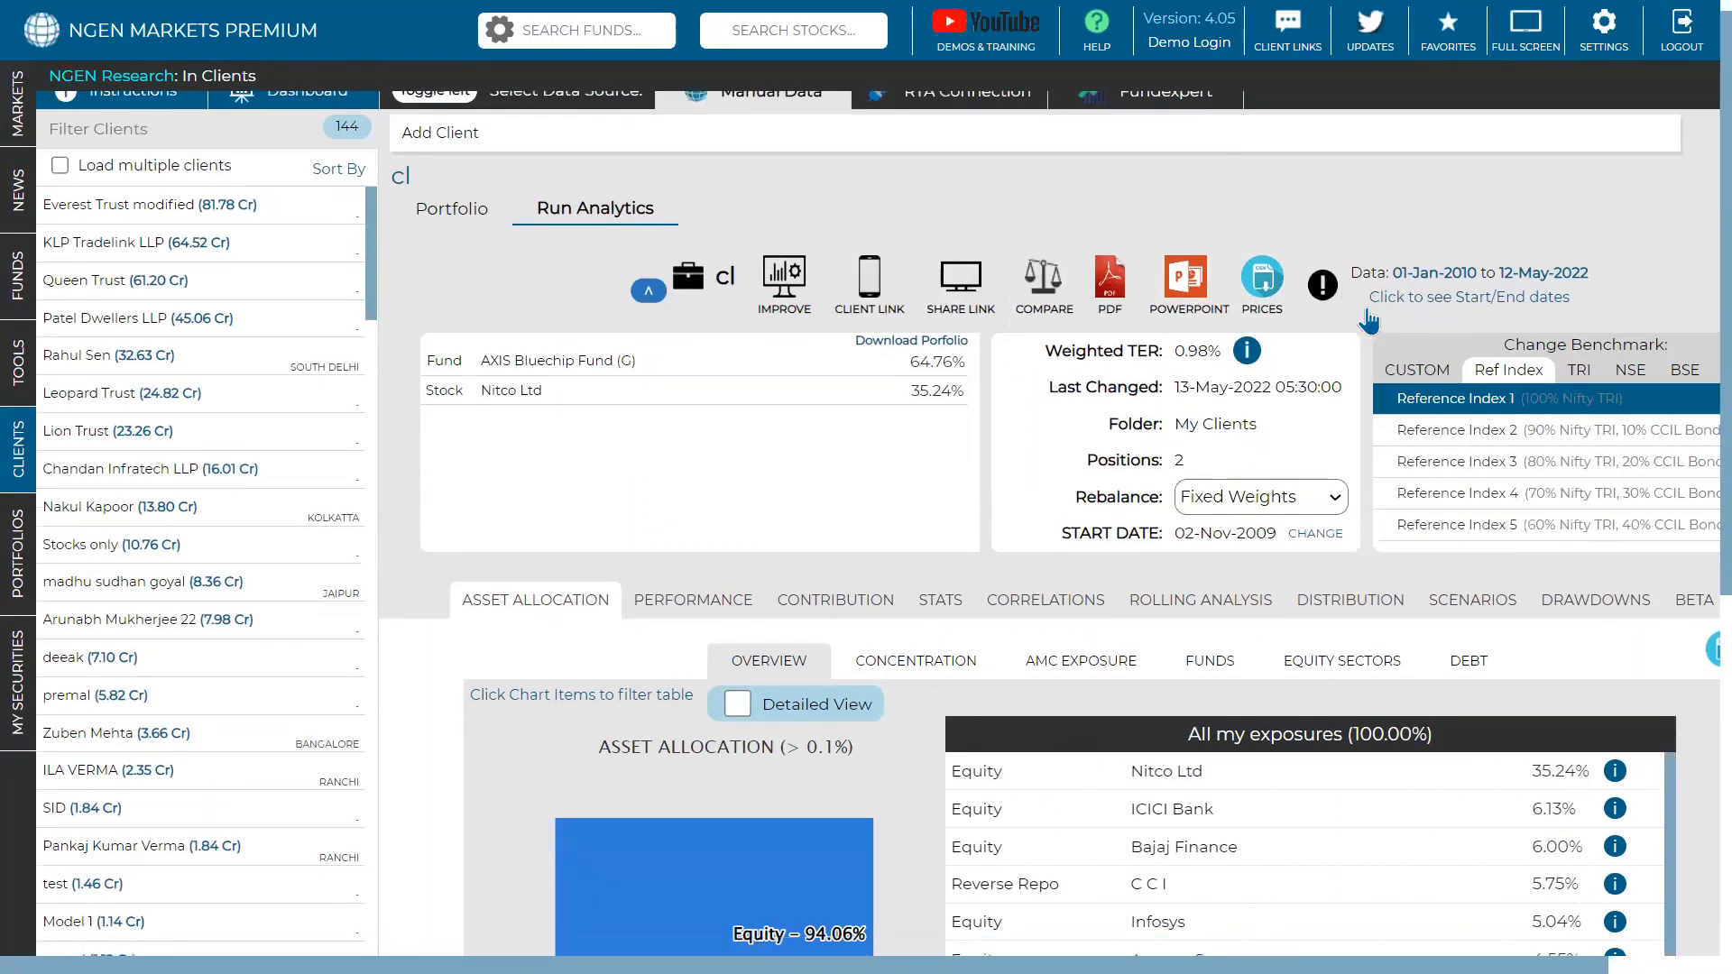
- Show performance: 1,00,00,000 from 01-Jan-2010 grows to 2.70 Cr, CAGR 8.32%
{"action": "scroll", "coordinate": [1368, 320], "scroll_direction": "down", "scroll_amount": 3}
{"action": "scroll", "coordinate": [1368, 320], "scroll_direction": "up", "scroll_amount": 2}
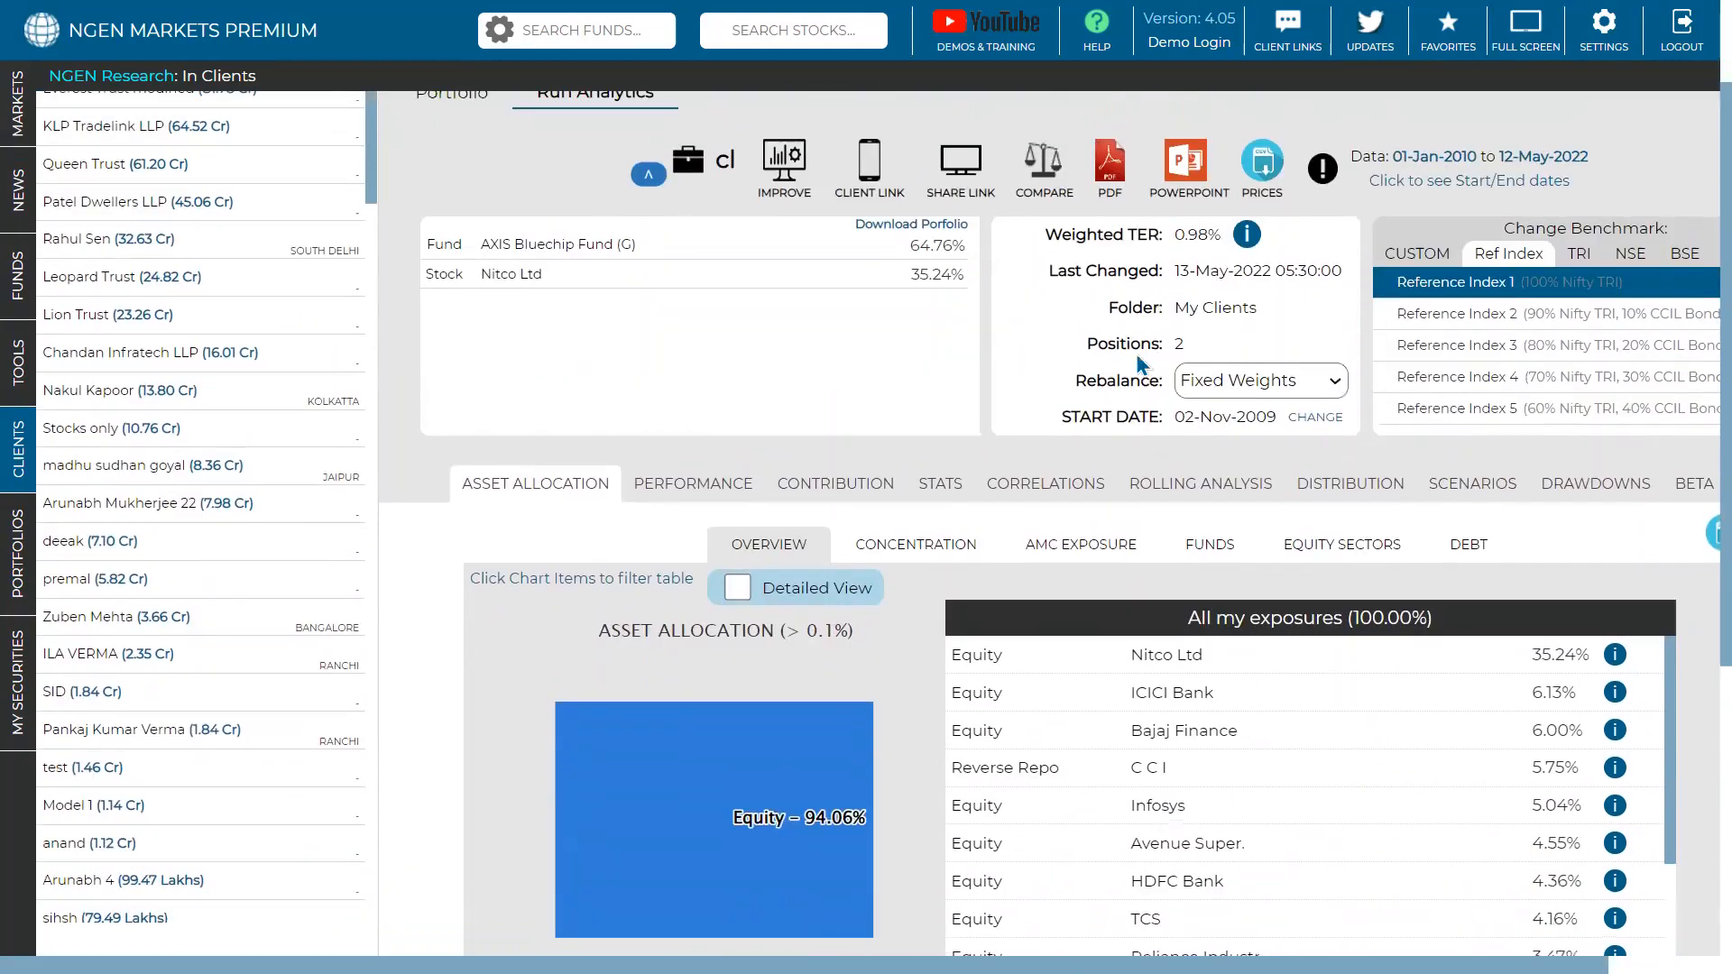
{"action": "left_click", "coordinate": [694, 487]}
{"action": "scroll", "coordinate": [1137, 462], "scroll_direction": "down", "scroll_amount": 2}
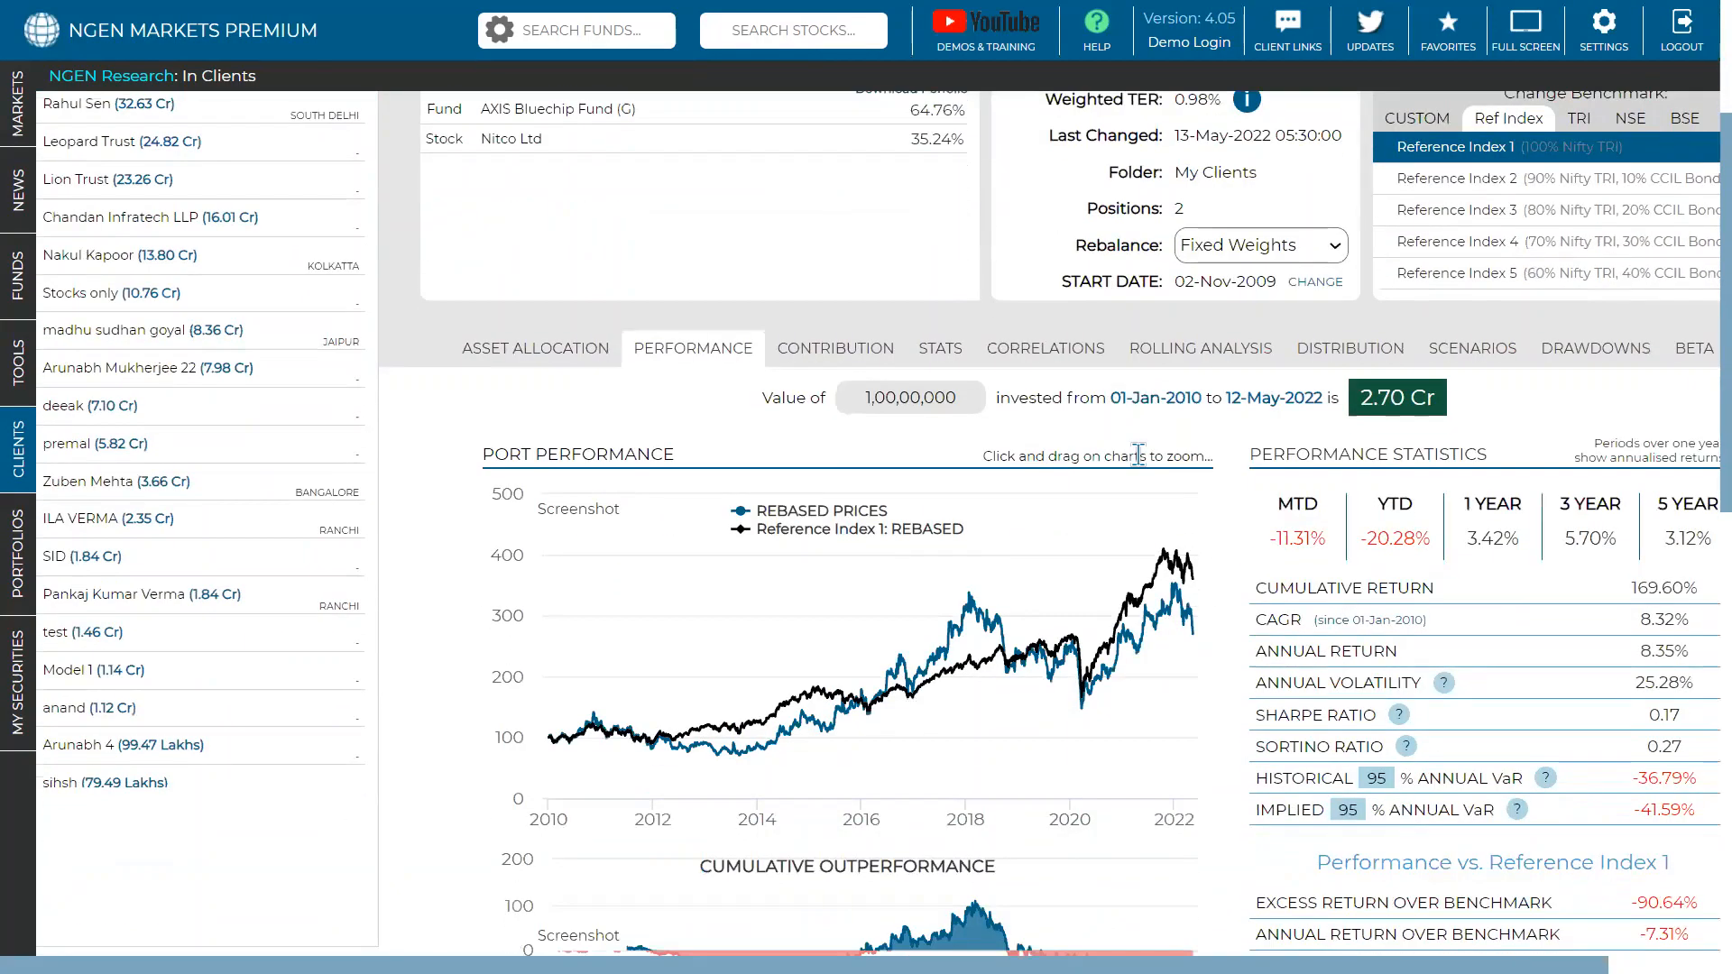
{"action": "scroll", "coordinate": [1138, 453], "scroll_direction": "up", "scroll_amount": 3}
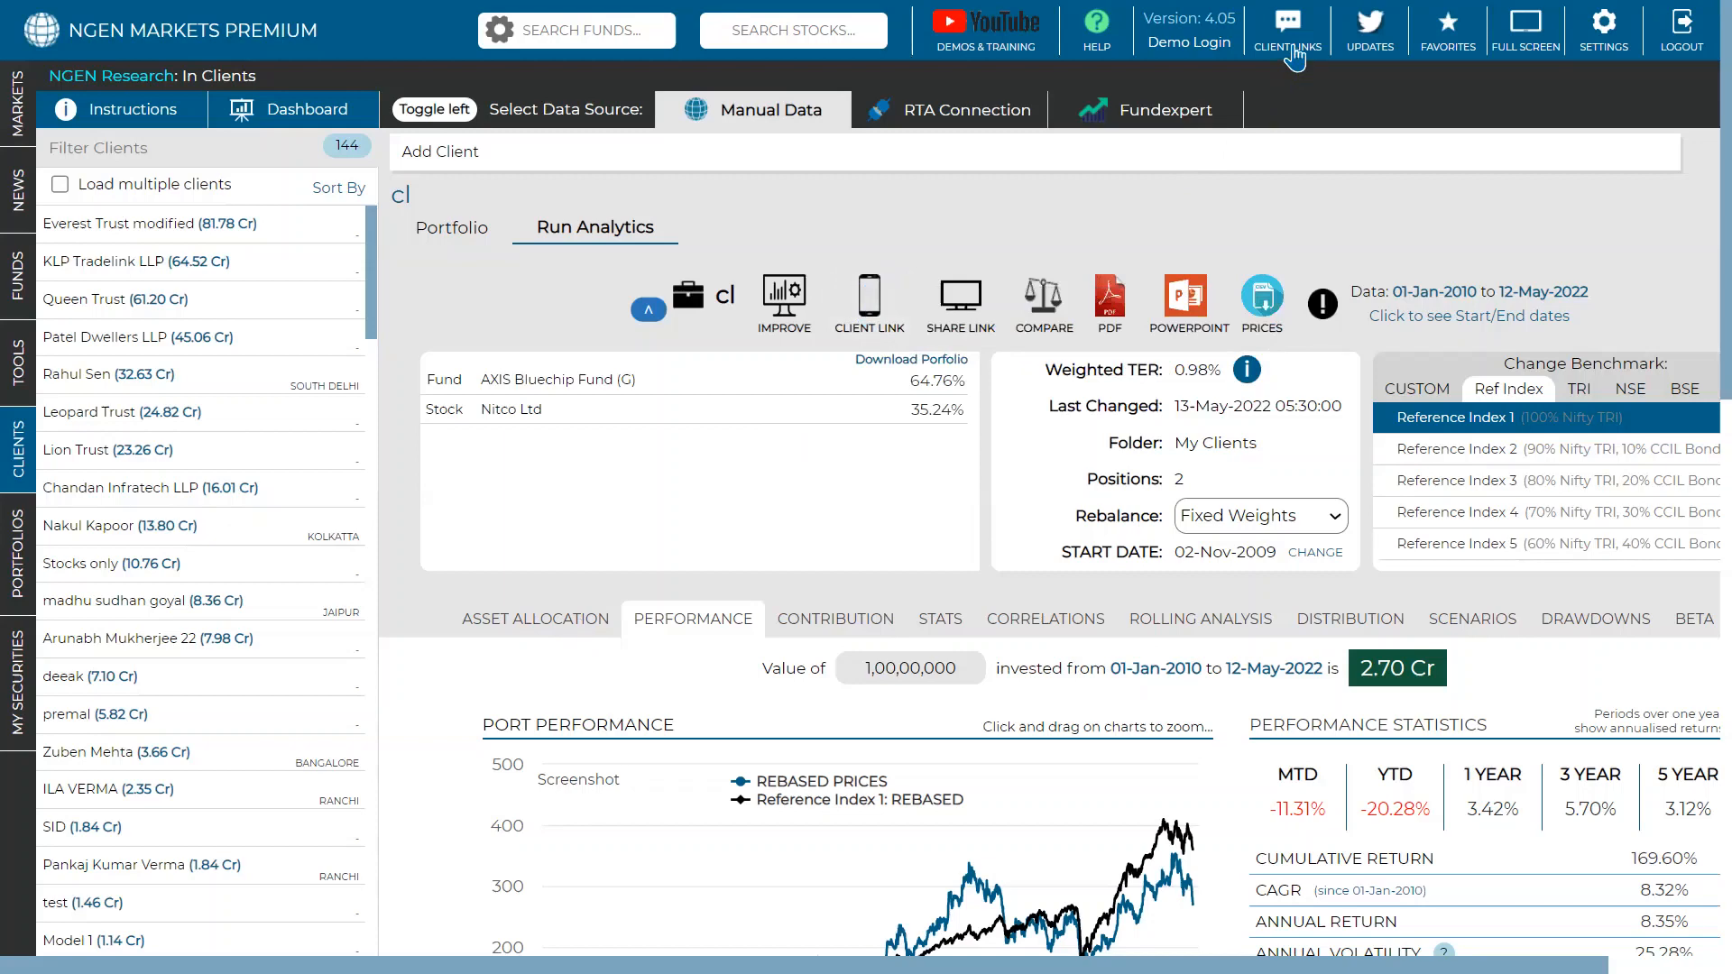
- Start a mobile client link for cl and enter the client's mobile number
{"action": "left_click", "coordinate": [882, 330]}
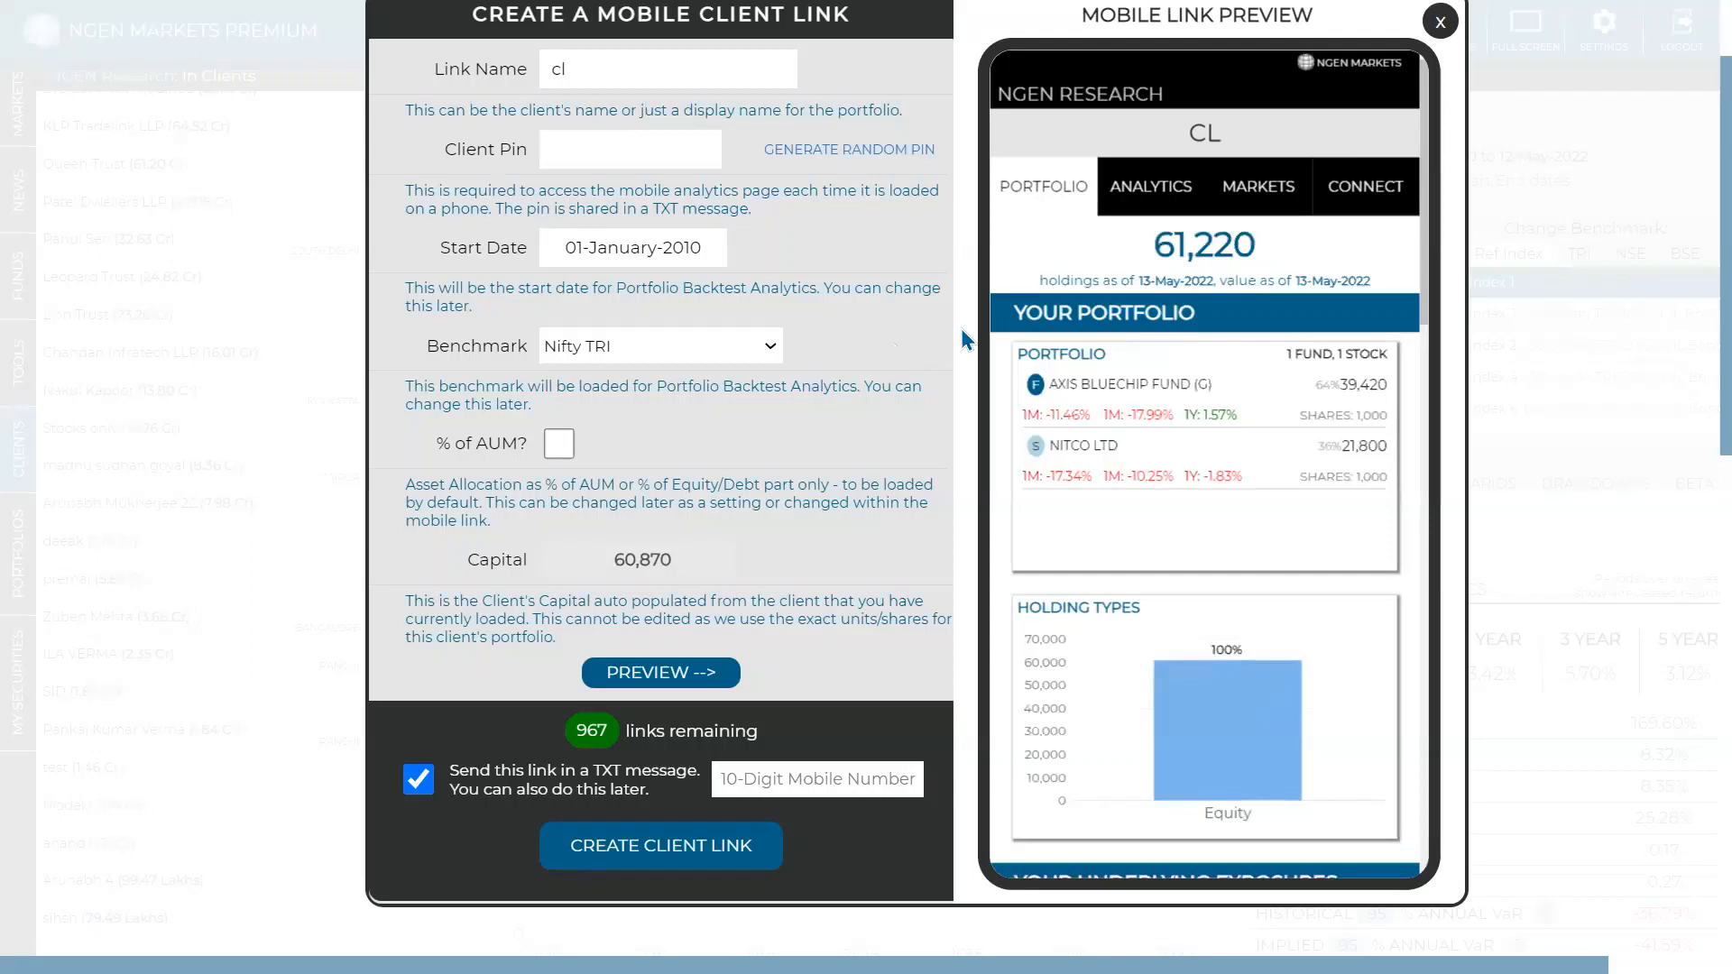
{"action": "left_click", "coordinate": [783, 774]}
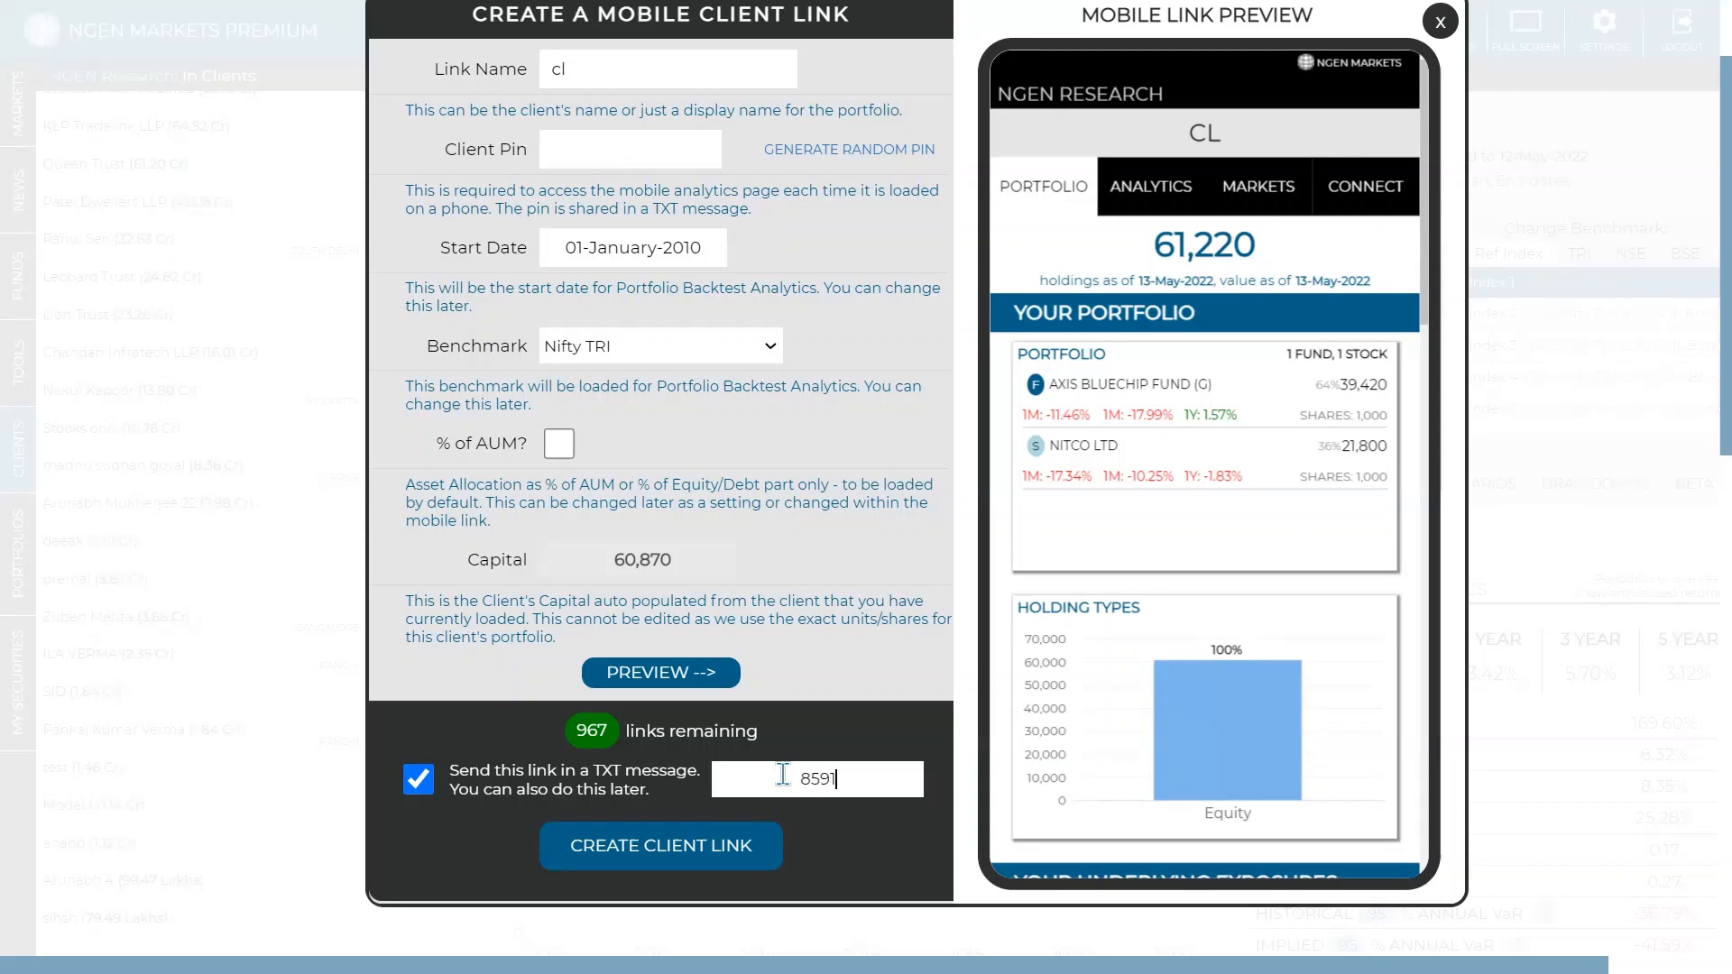
- Generate a random access PIN and create cl's mobile link
{"action": "left_click", "coordinate": [735, 845]}
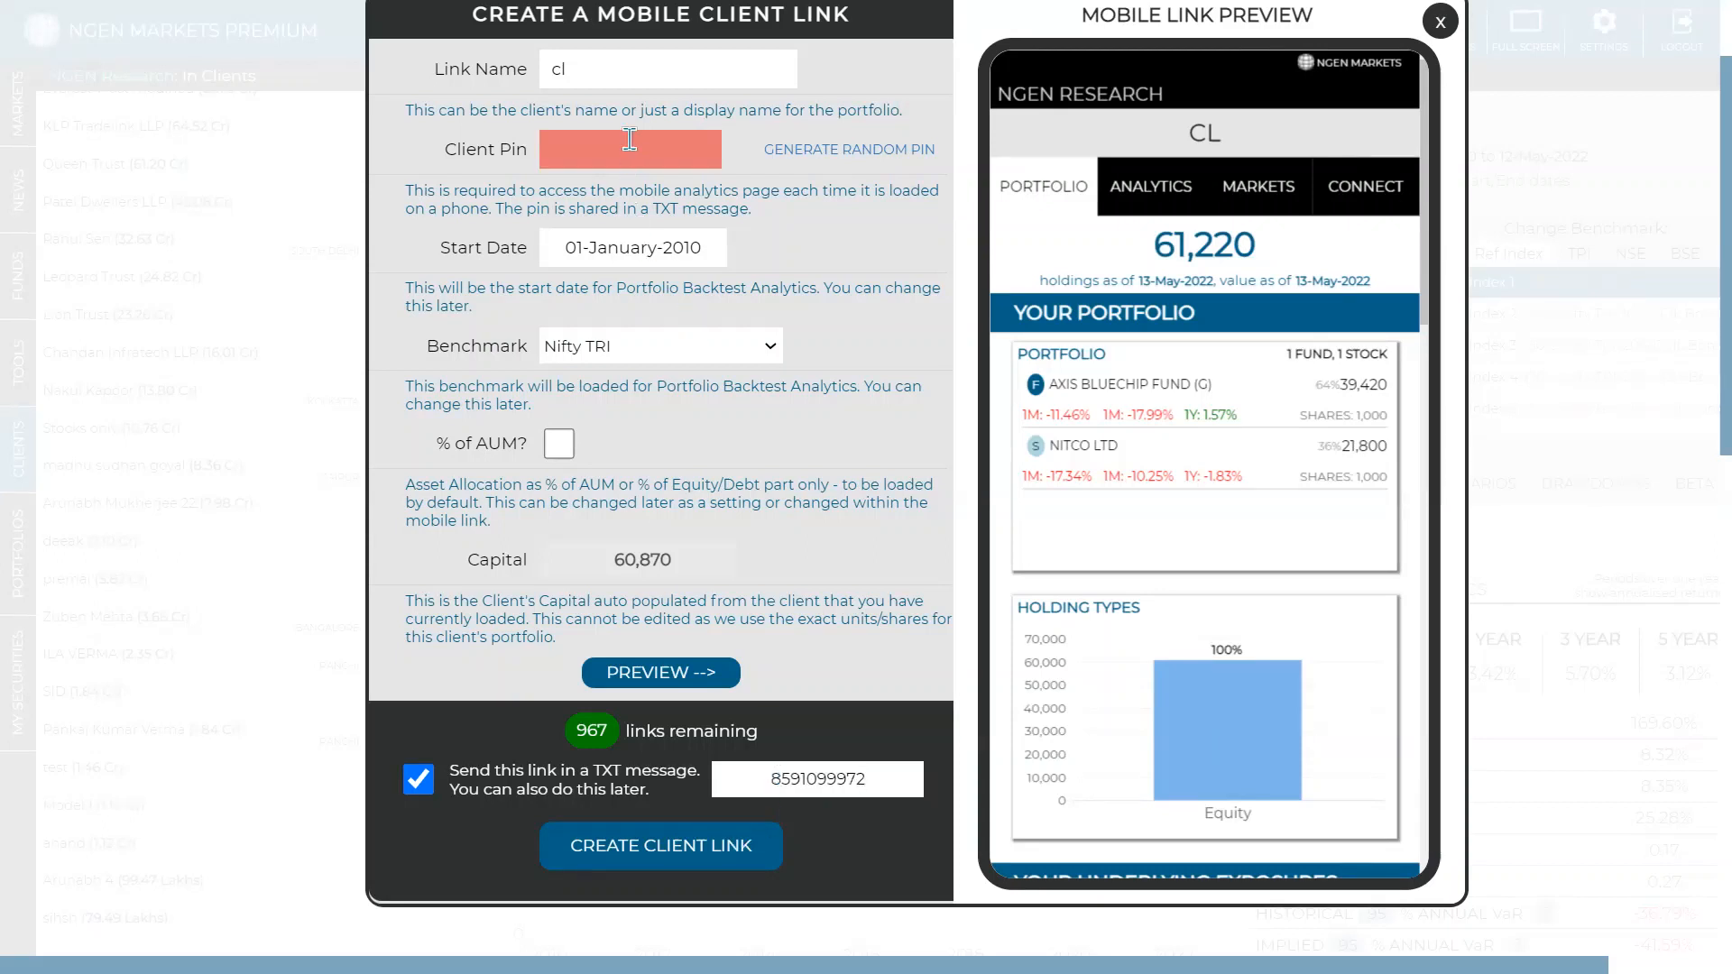
{"action": "left_click", "coordinate": [792, 150]}
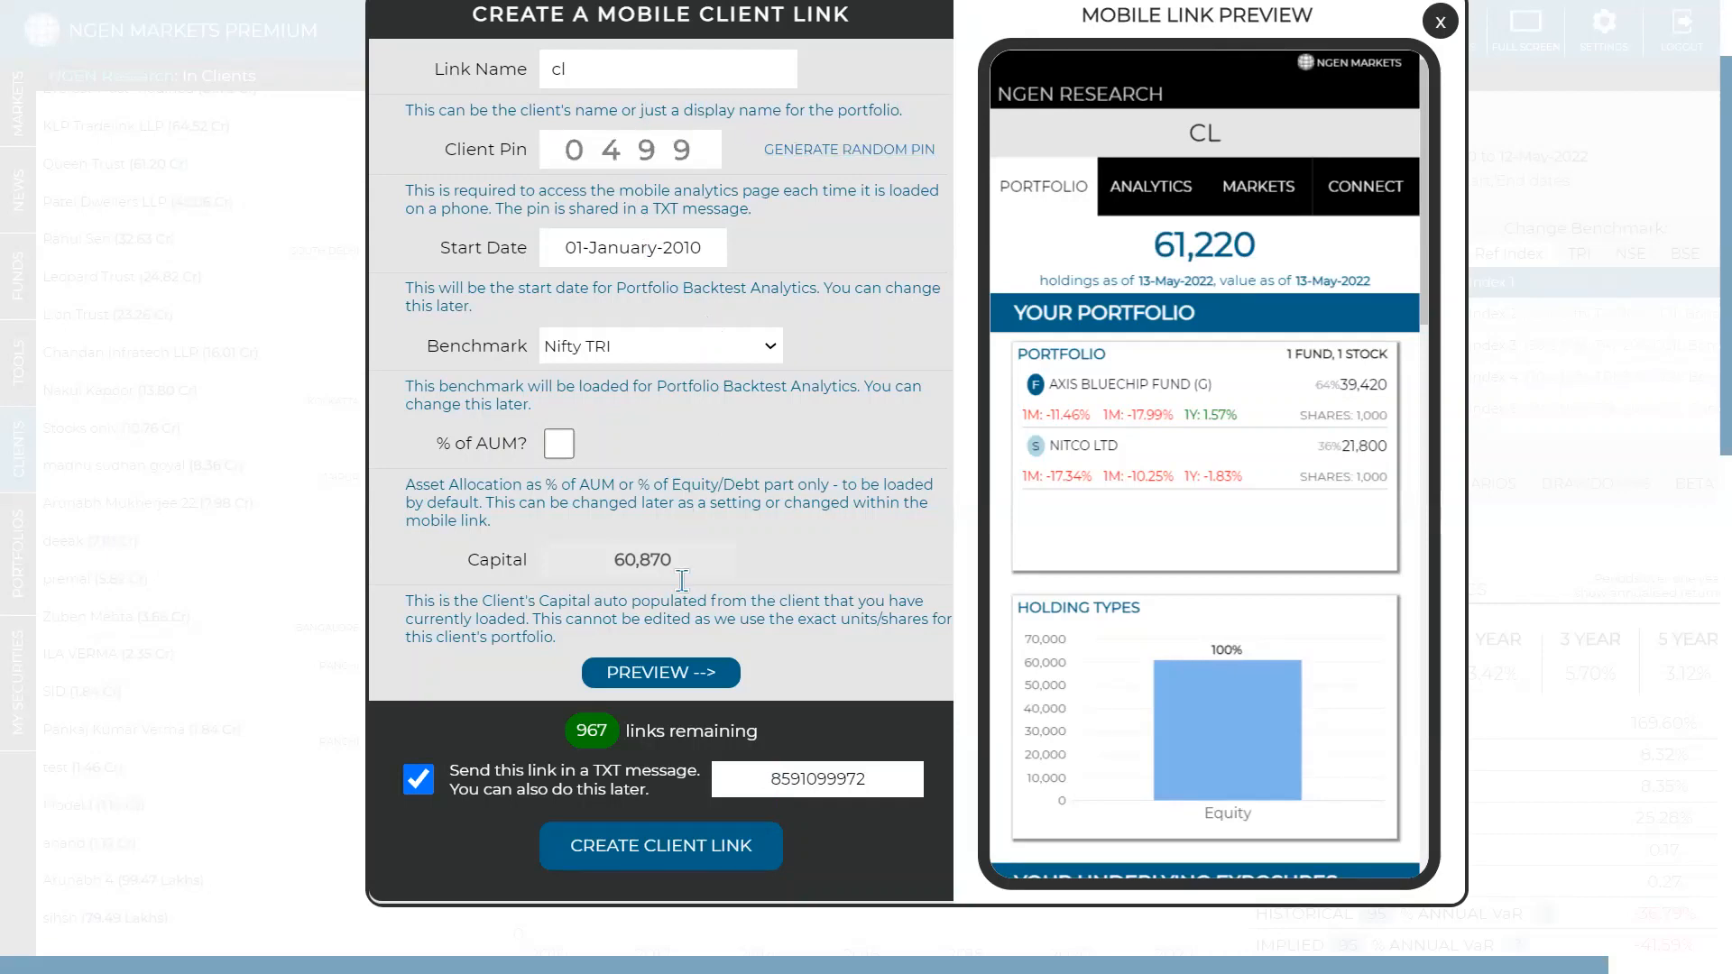
{"action": "left_click", "coordinate": [680, 845]}
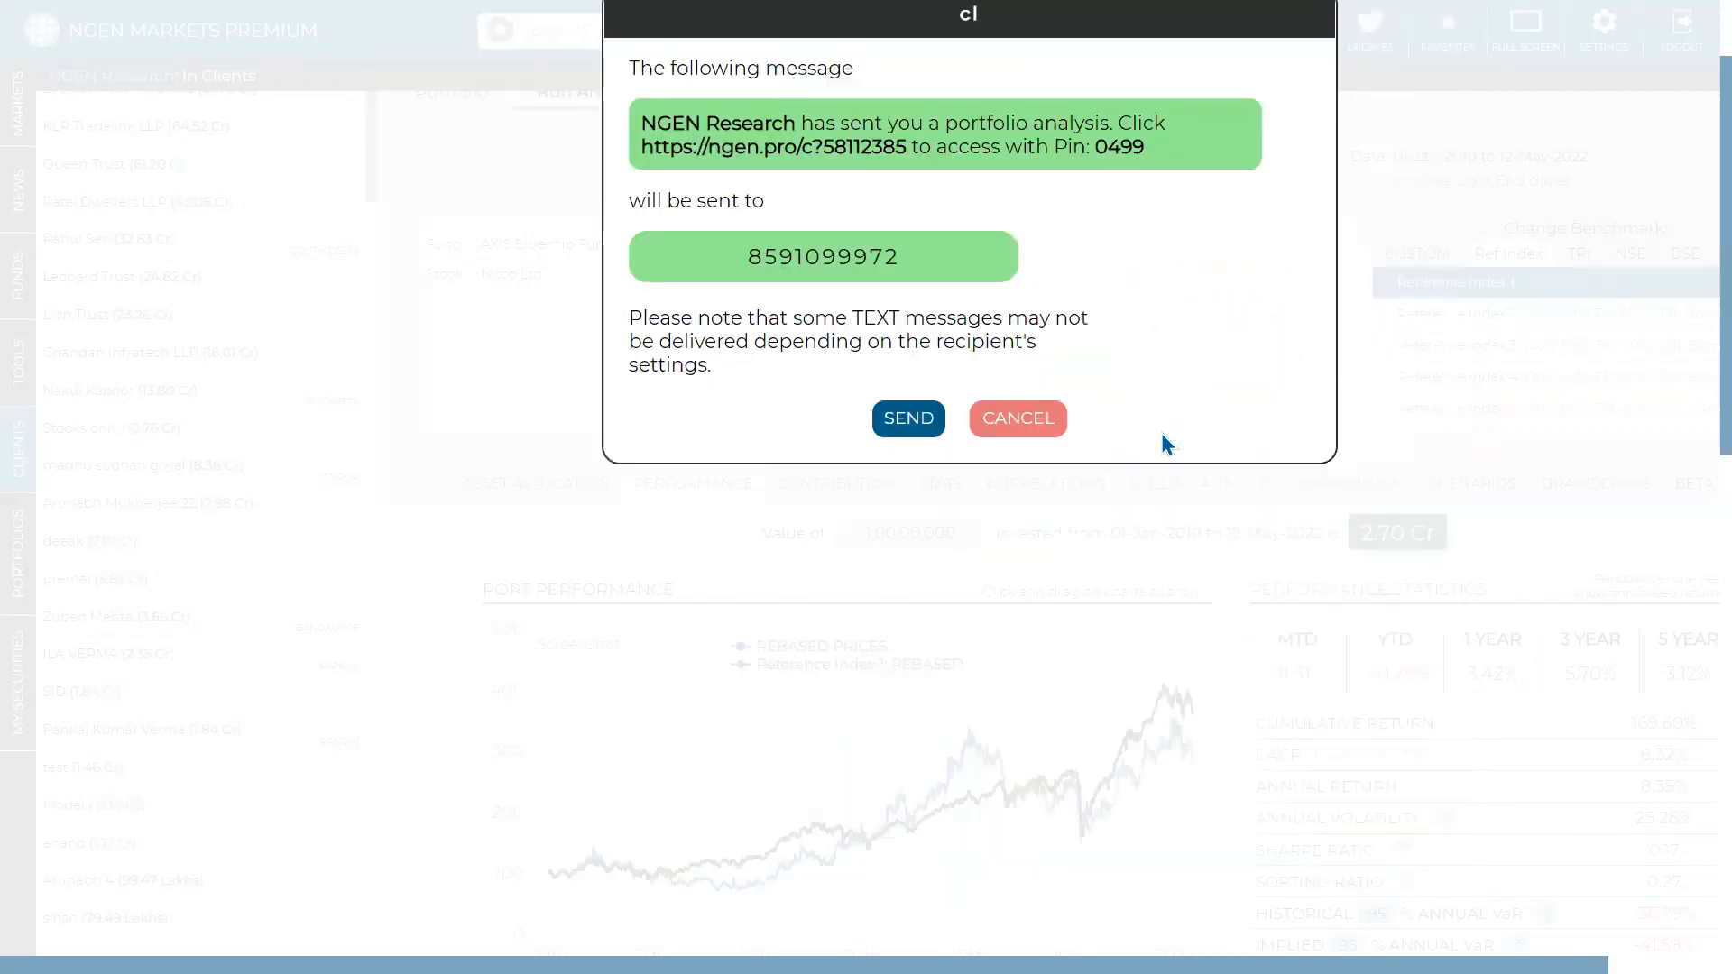
- Review the link and PIN message, then send it by text to the client's phone
{"action": "left_click_drag", "start_coordinate": [1158, 289], "coordinate": [643, 260]}
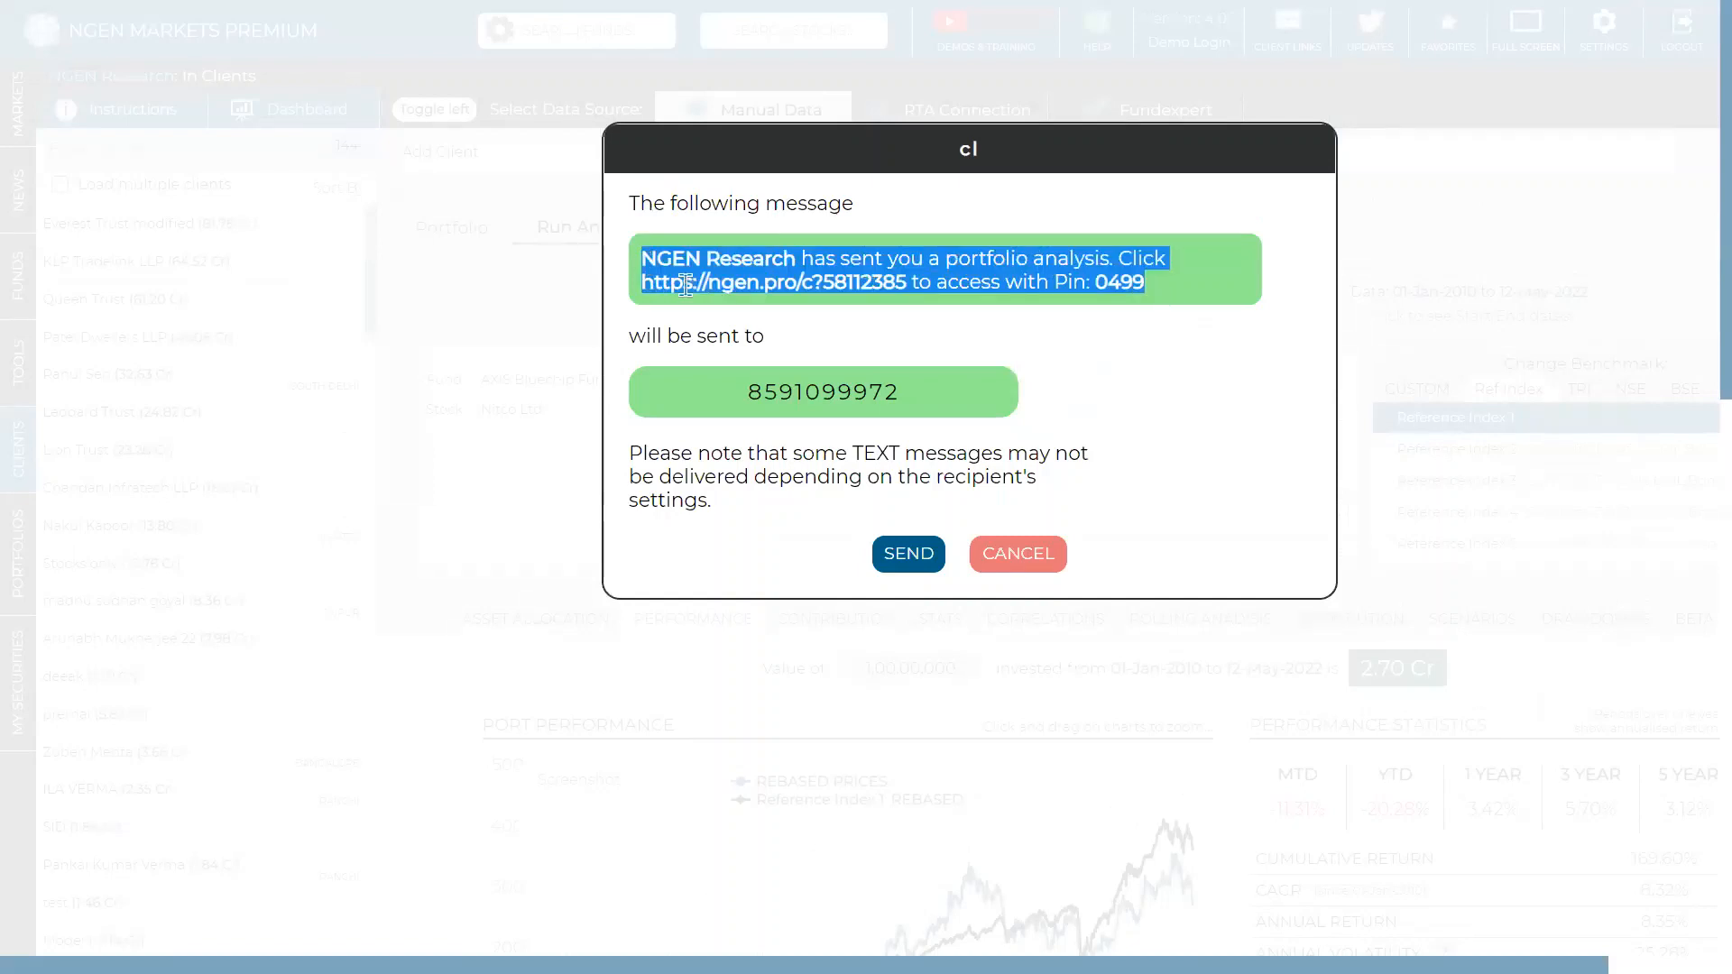
{"action": "left_click", "coordinate": [1088, 359]}
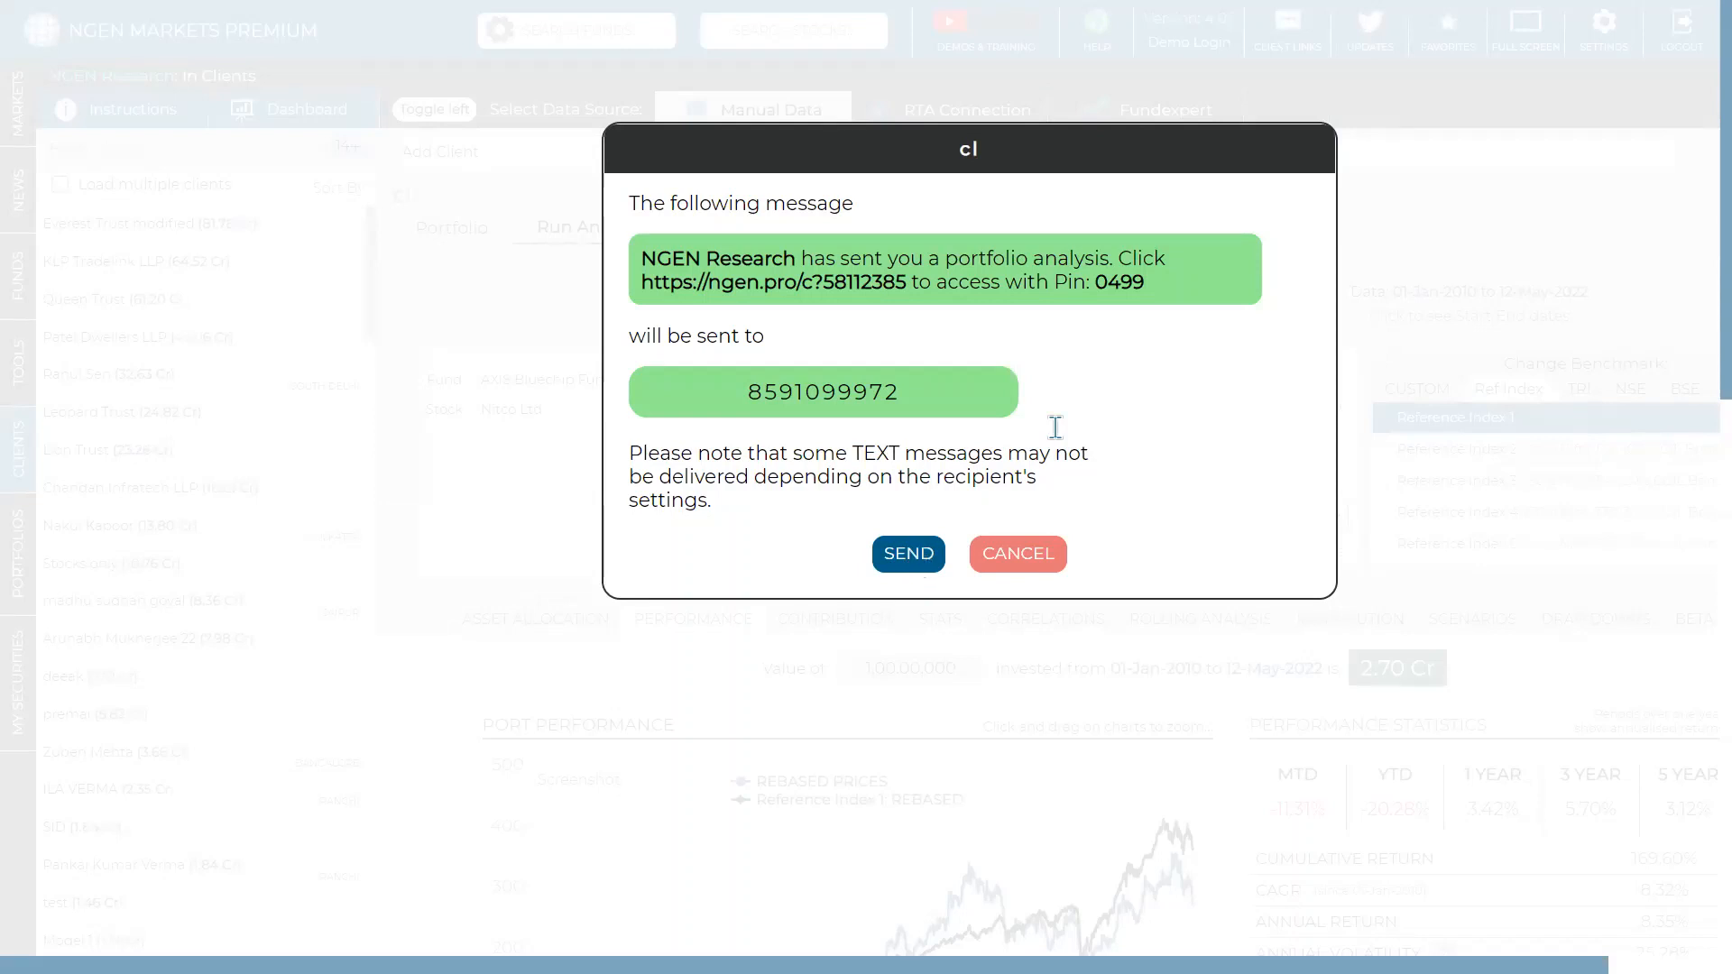
{"action": "left_click_drag", "start_coordinate": [1147, 286], "coordinate": [639, 260]}
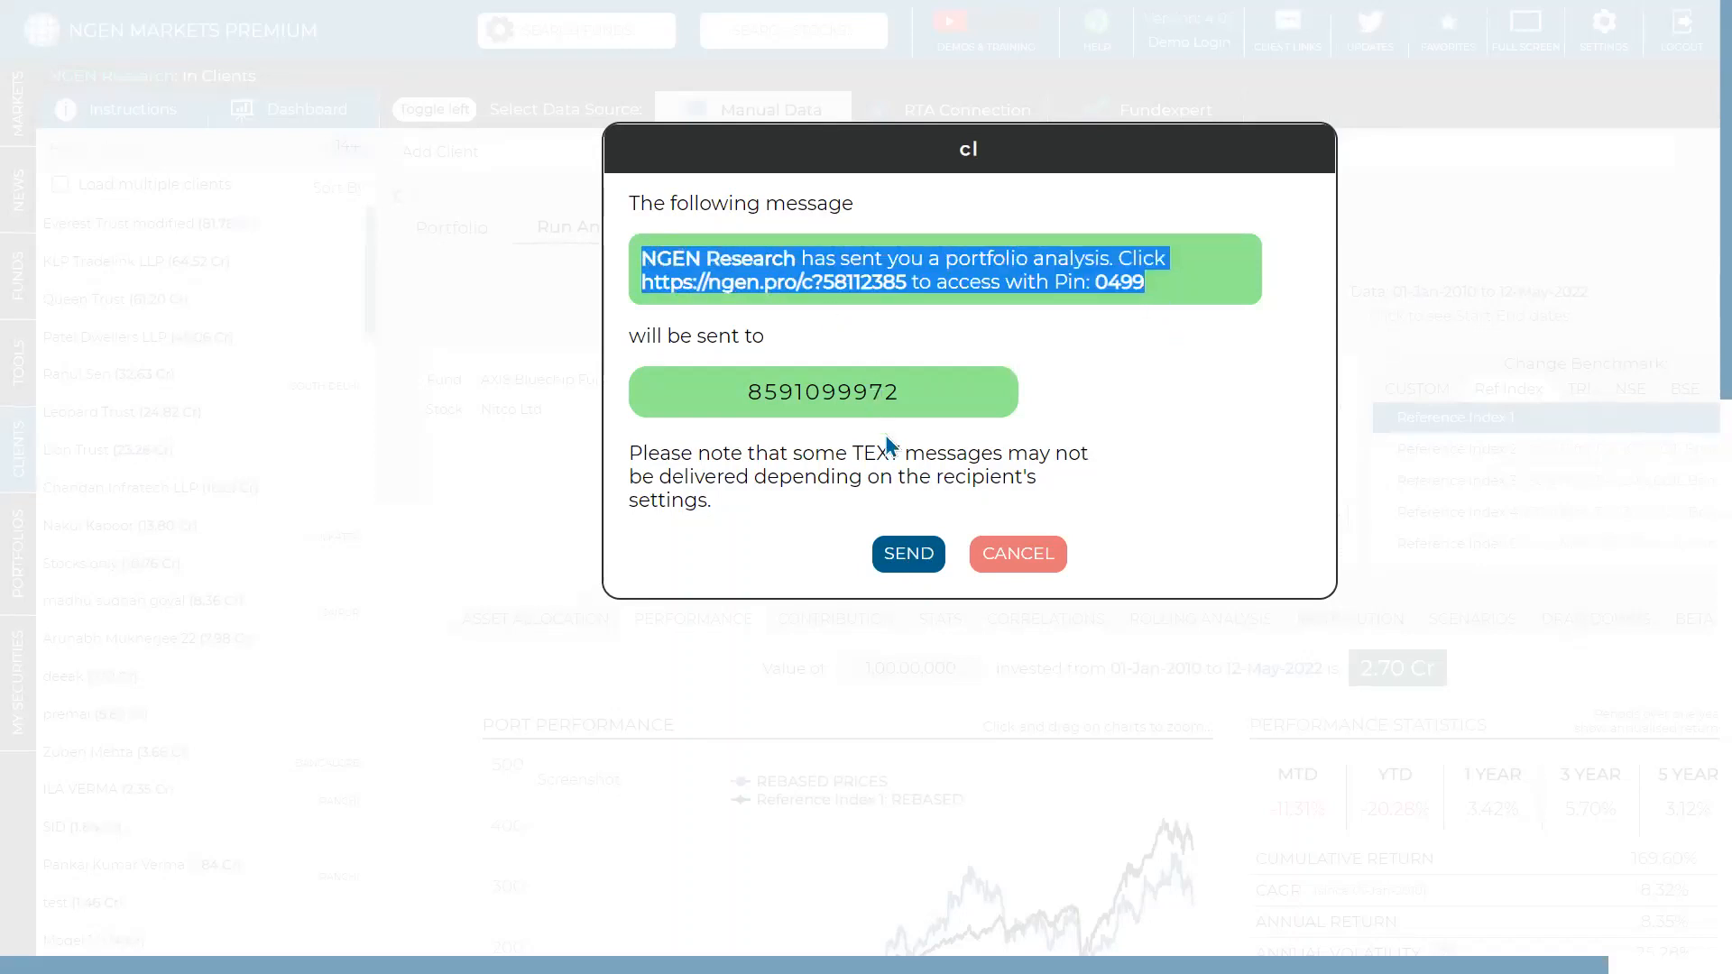
{"action": "left_click", "coordinate": [911, 554]}
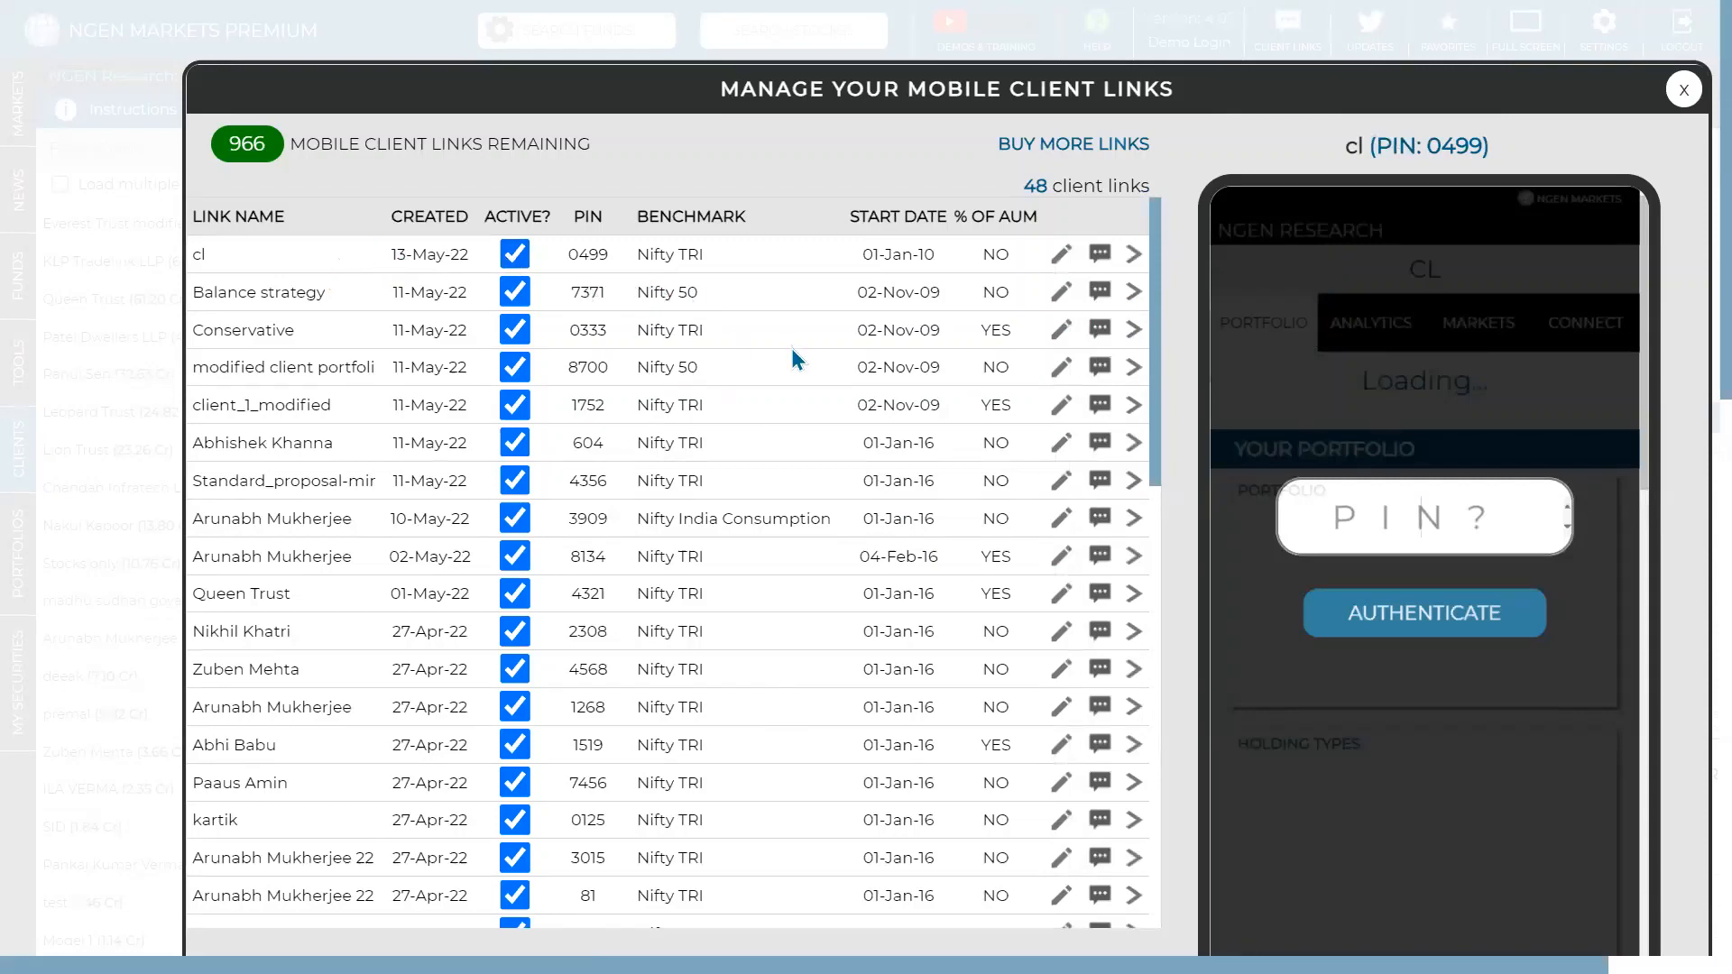
- Unlock the mobile preview with the access PIN and browse the portfolio's exposure charts as percentage of AUM
{"action": "scroll", "coordinate": [793, 348], "scroll_direction": "down", "scroll_amount": 5}
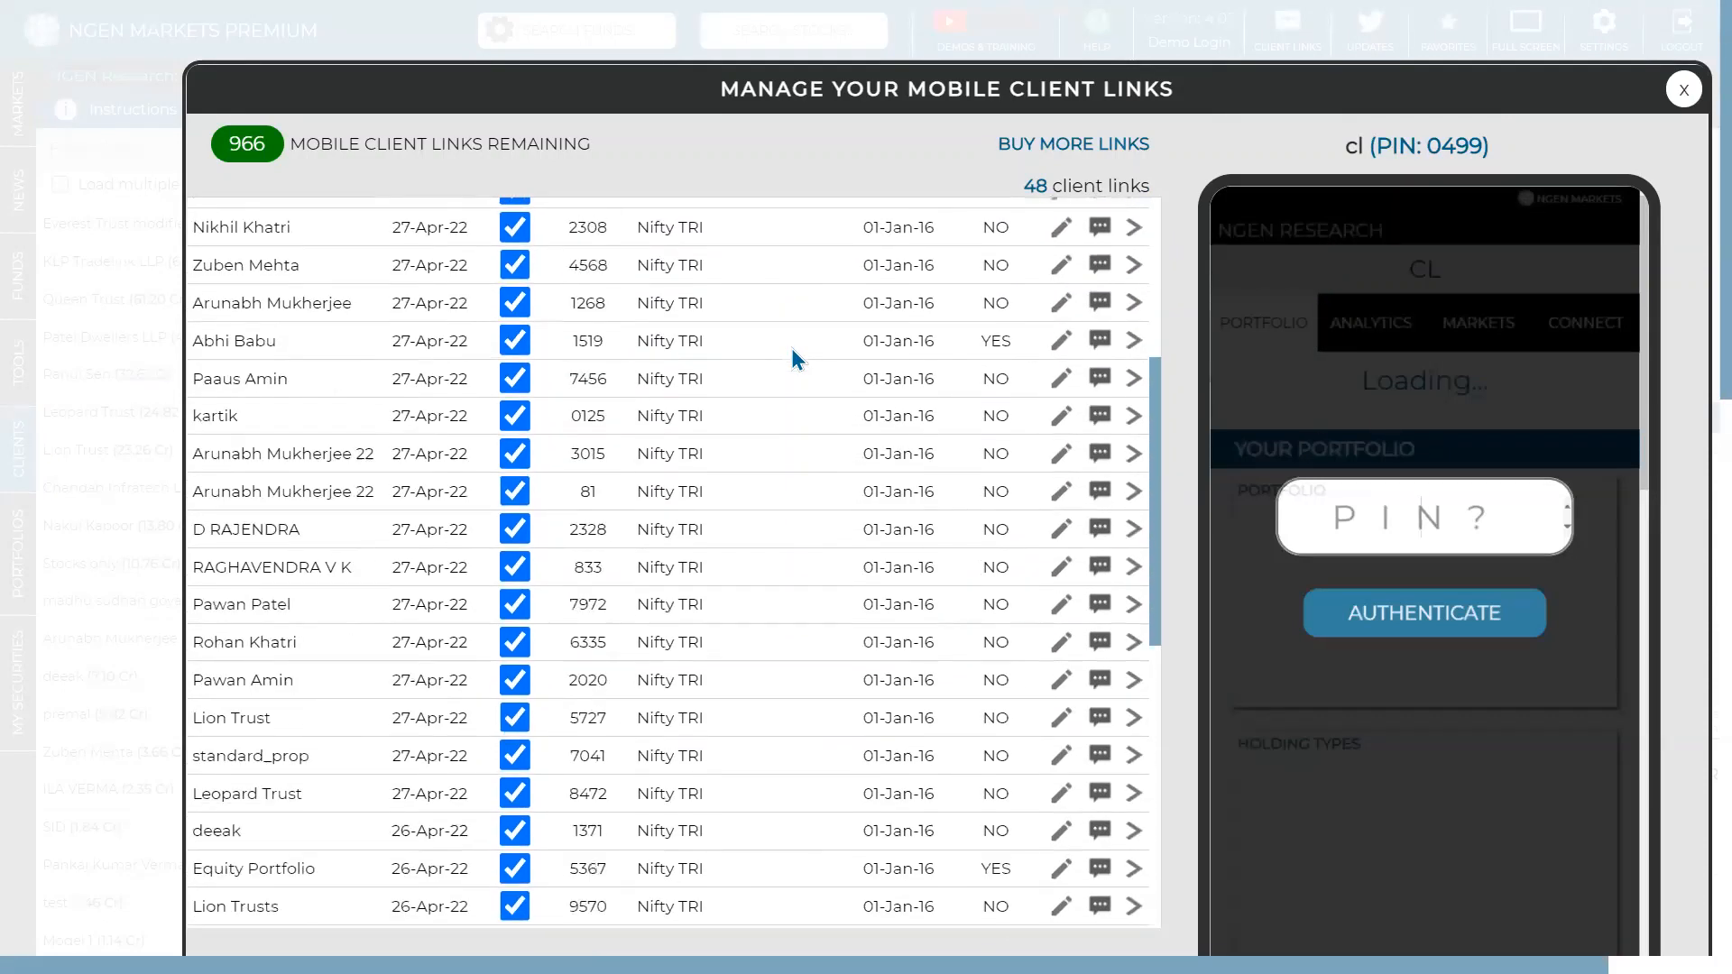
{"action": "scroll", "coordinate": [792, 348], "scroll_direction": "up", "scroll_amount": 5}
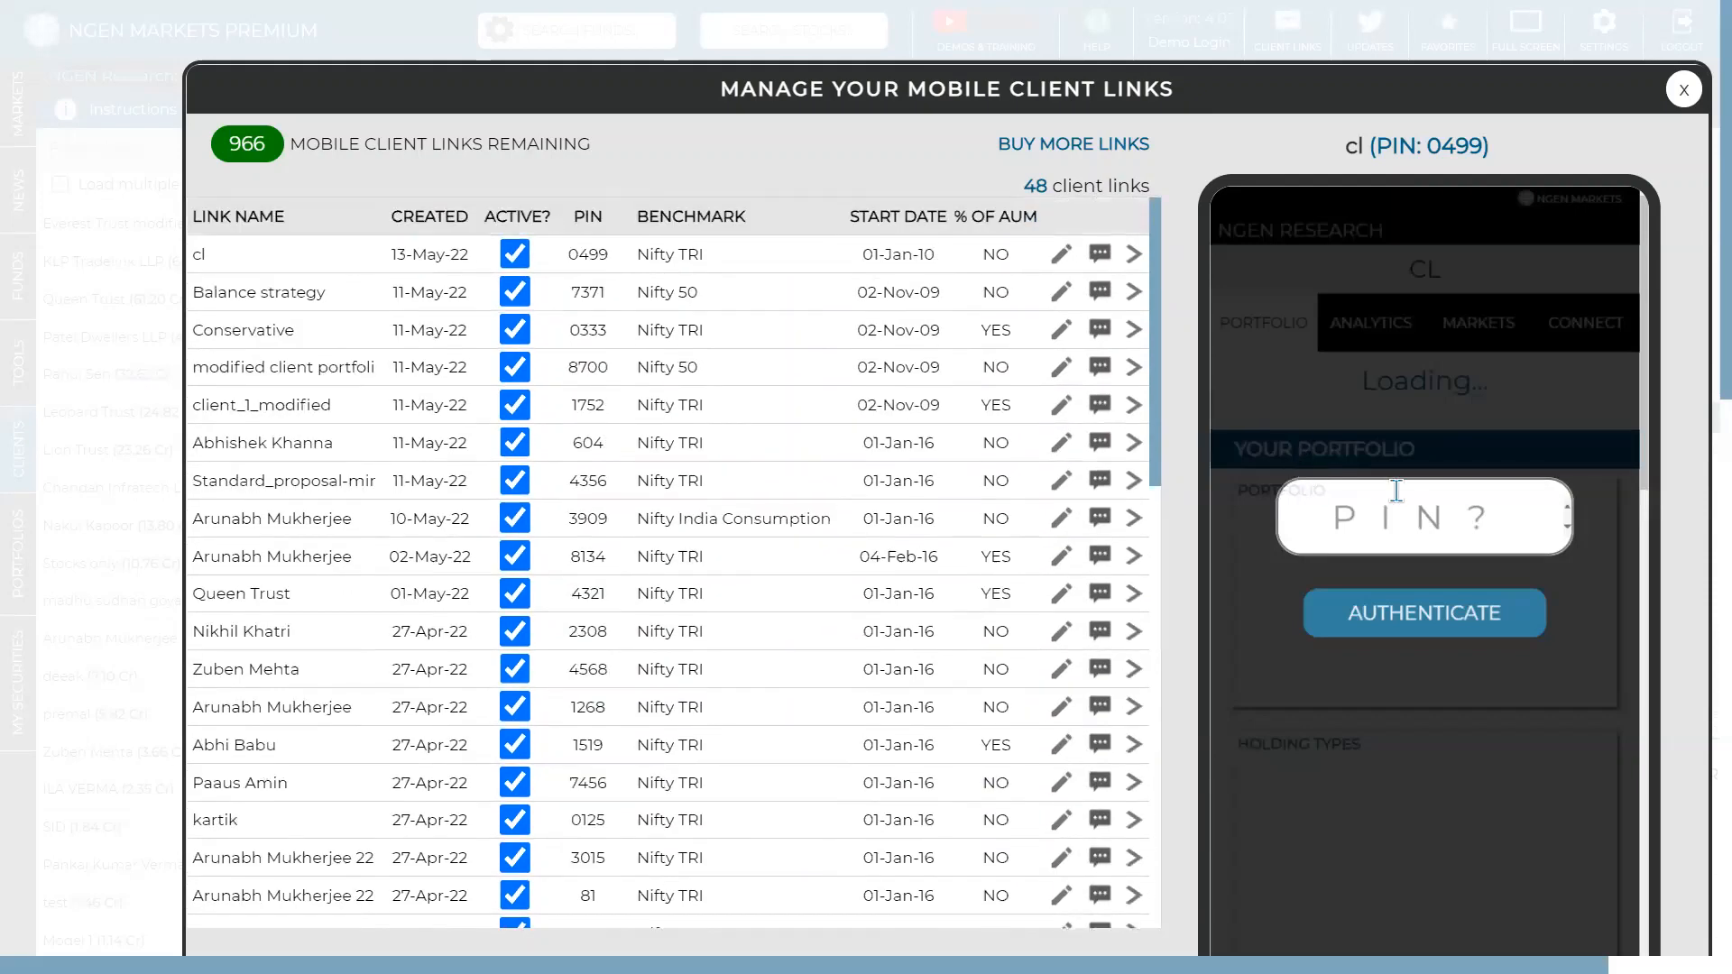
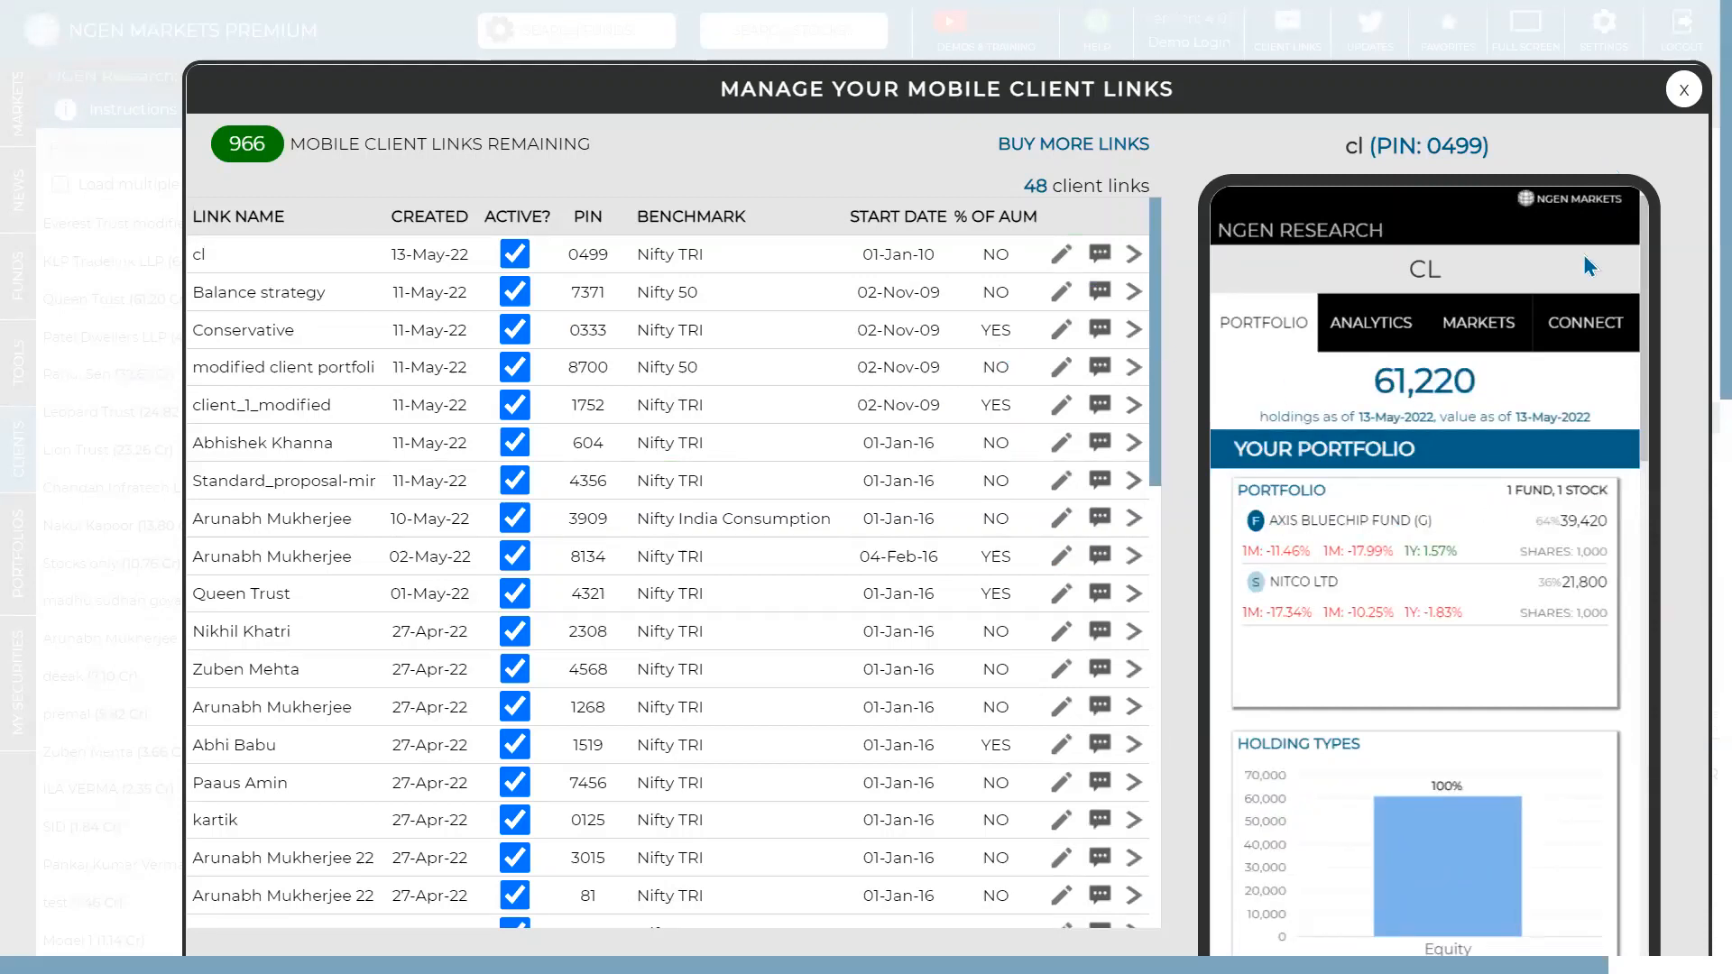
{"action": "scroll", "coordinate": [1565, 334], "scroll_direction": "down", "scroll_amount": 1}
{"action": "scroll", "coordinate": [1695, 456], "scroll_direction": "down", "scroll_amount": 3}
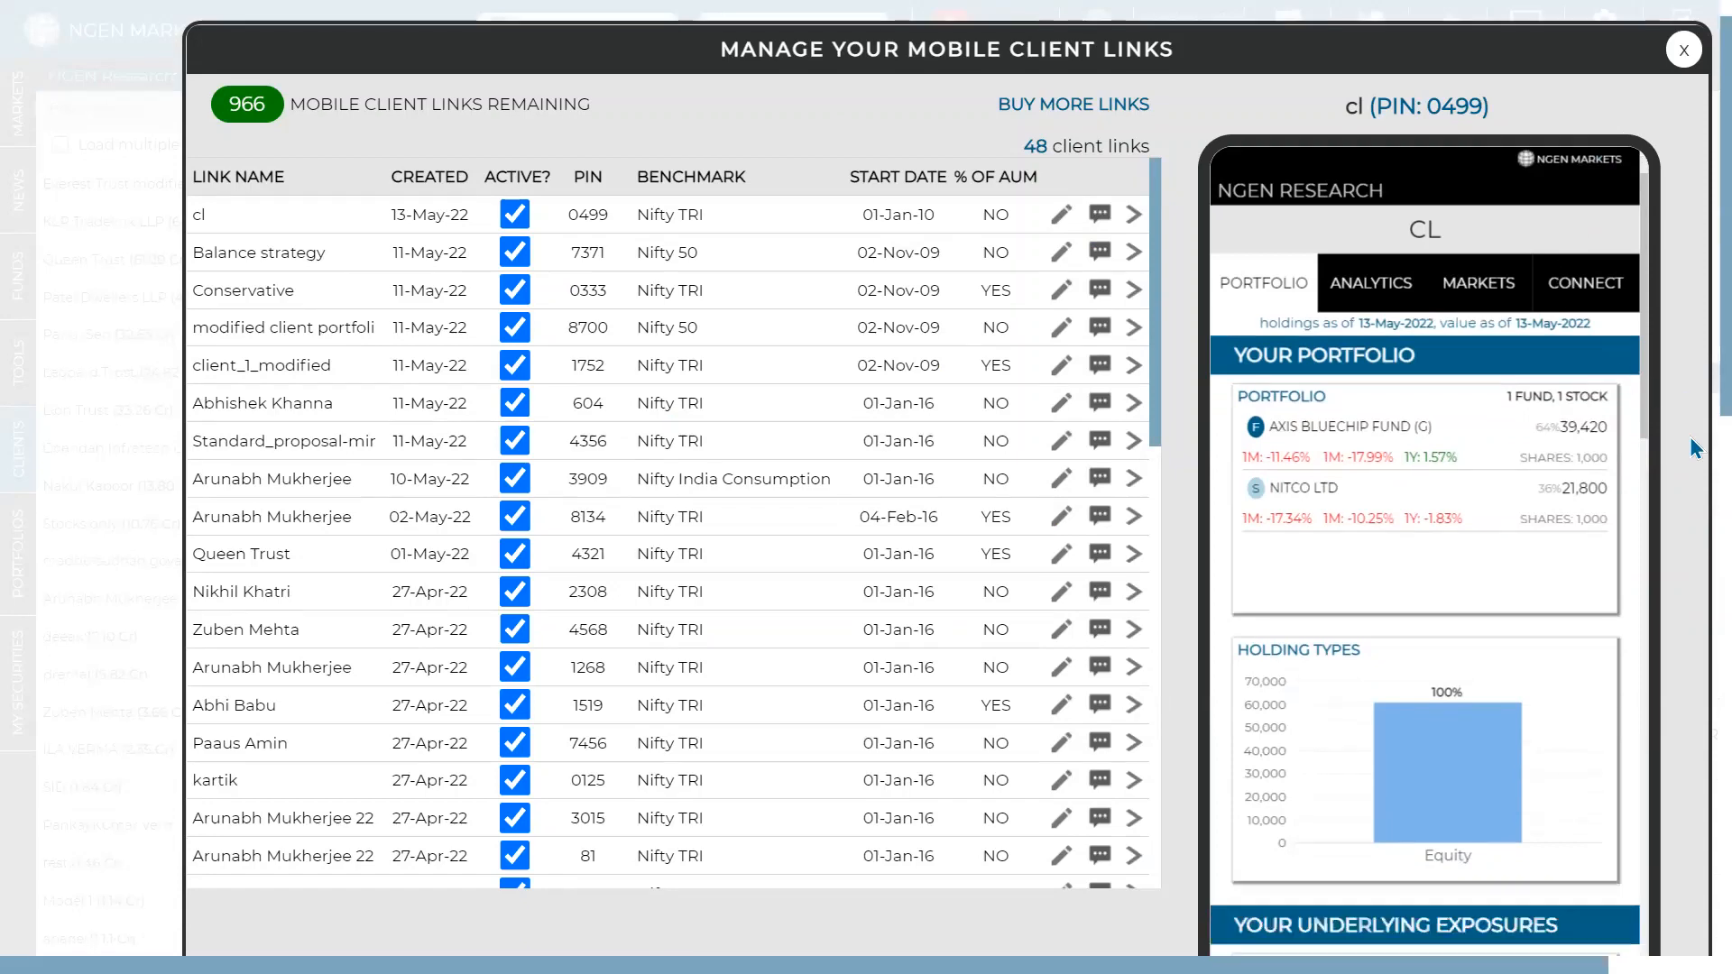
{"action": "scroll", "coordinate": [1464, 383], "scroll_direction": "down", "scroll_amount": 5}
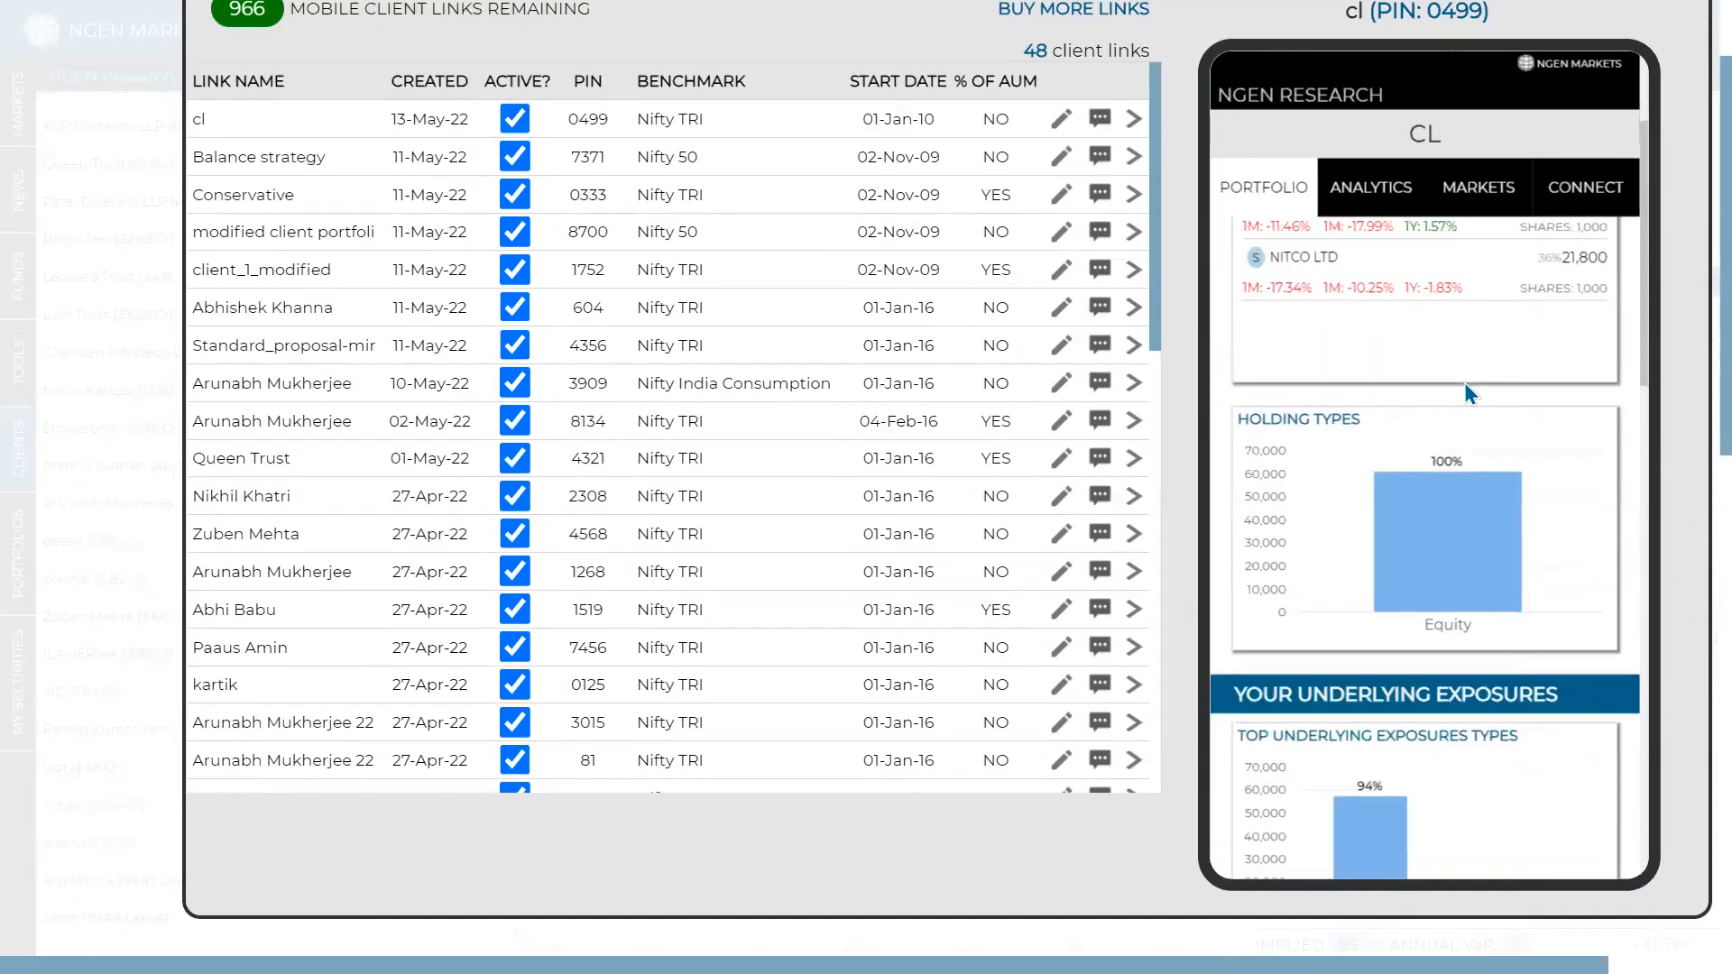
{"action": "scroll", "coordinate": [1464, 382], "scroll_direction": "down", "scroll_amount": 8}
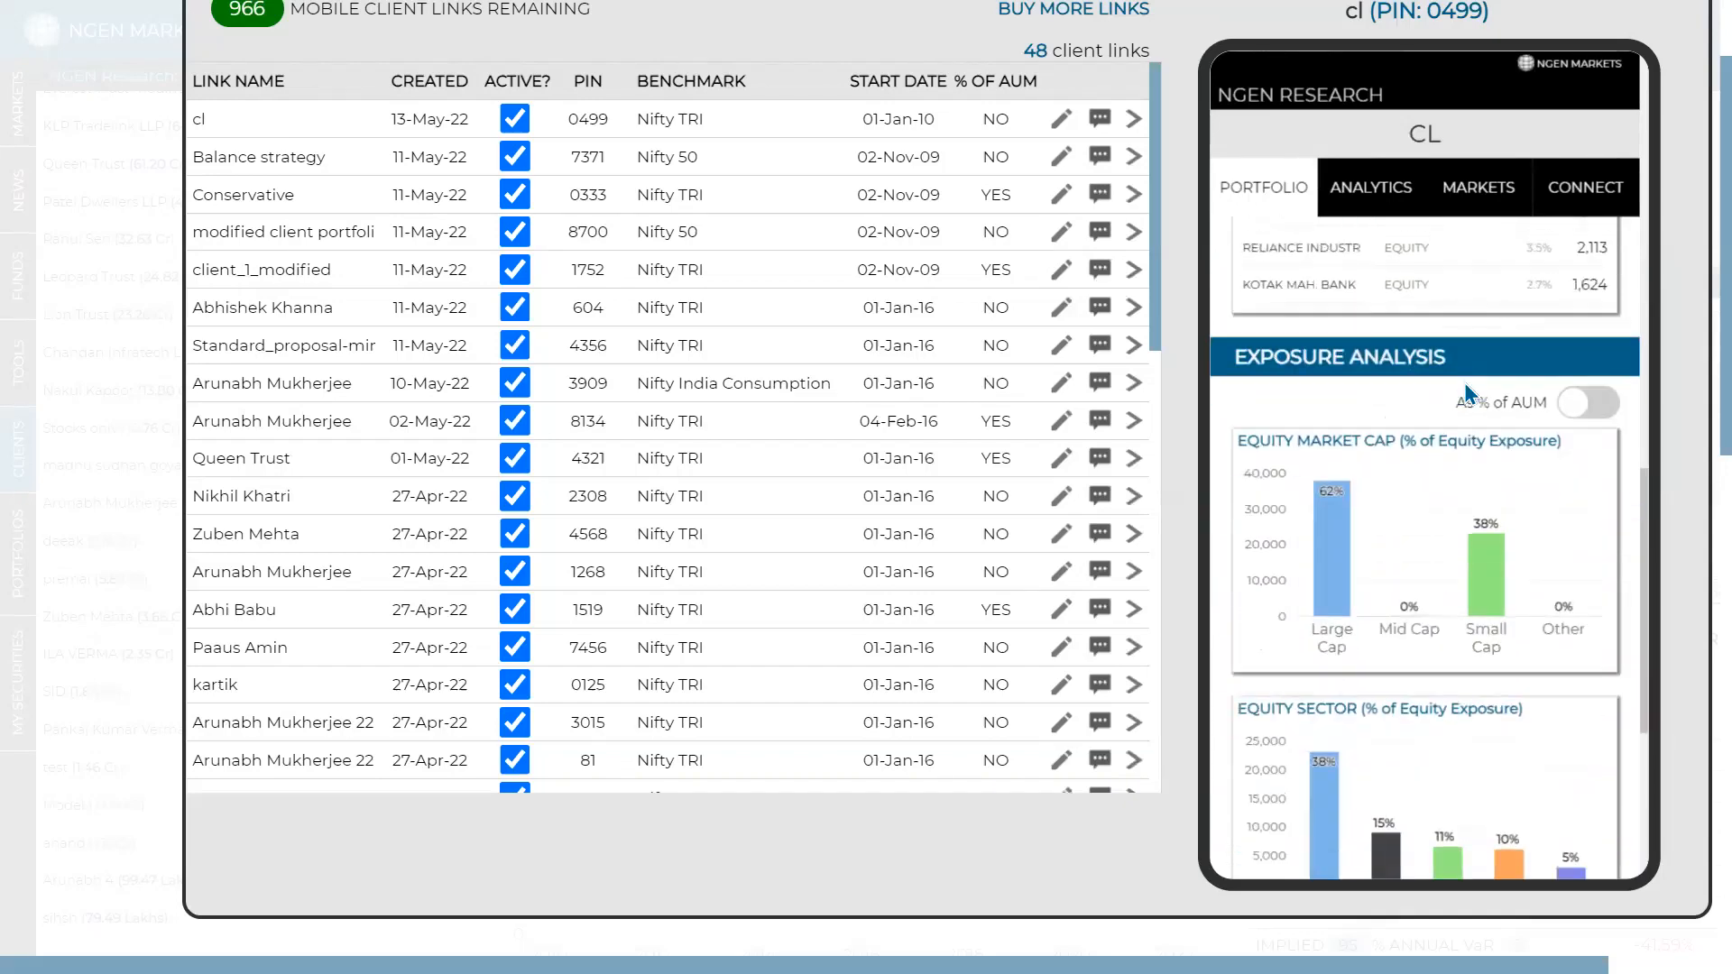
{"action": "left_click", "coordinate": [1582, 405]}
{"action": "left_click", "coordinate": [1587, 403]}
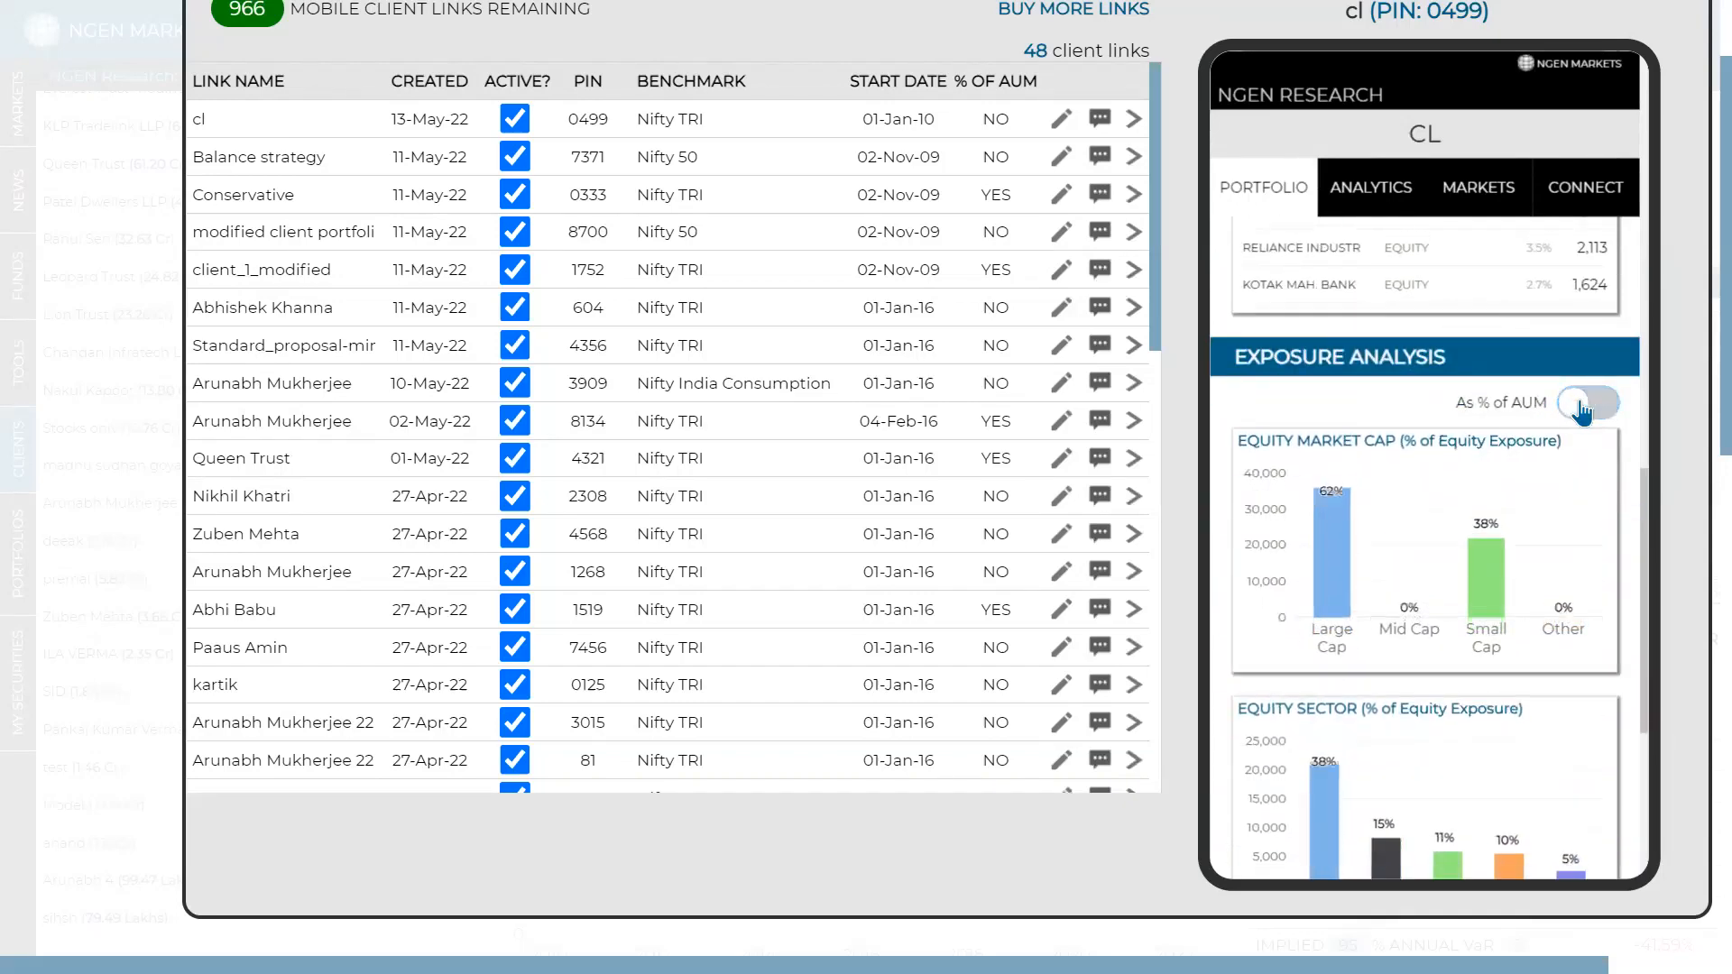
{"action": "left_click", "coordinate": [1588, 403]}
- Review the Analytics page, hiding and reshowing the benchmark on the performance chart
{"action": "scroll", "coordinate": [1583, 413], "scroll_direction": "down", "scroll_amount": 3}
{"action": "scroll", "coordinate": [1578, 406], "scroll_direction": "down", "scroll_amount": 1}
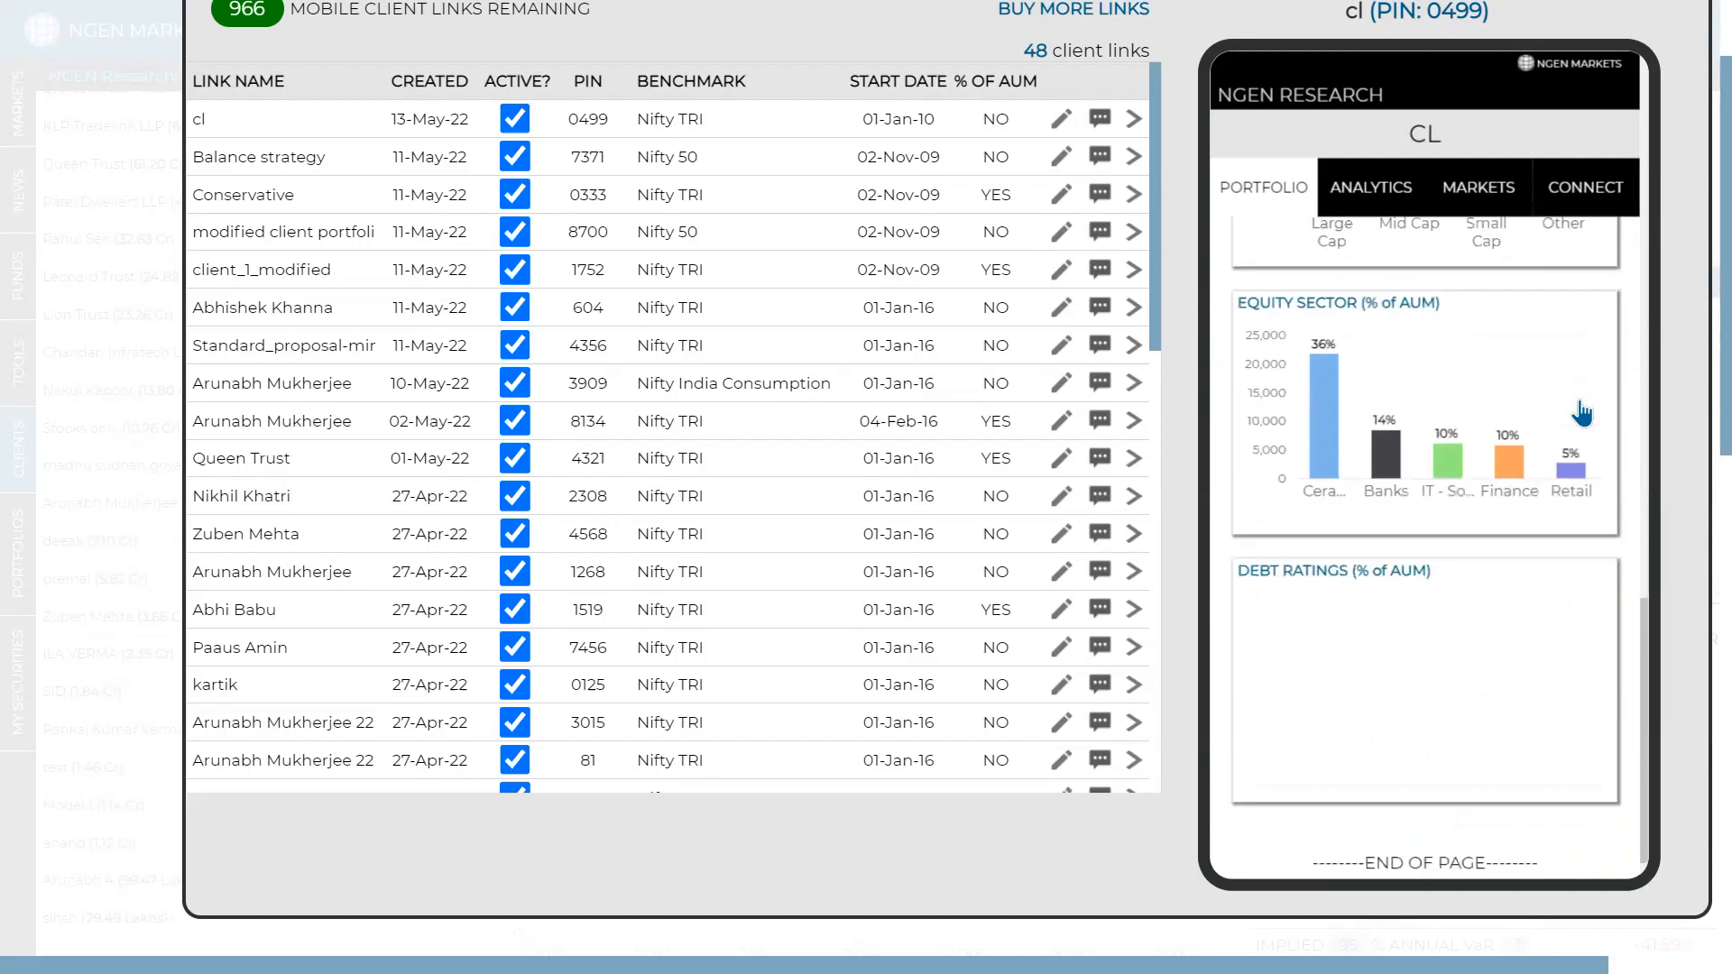
{"action": "scroll", "coordinate": [1533, 379], "scroll_direction": "up", "scroll_amount": 3}
{"action": "left_click", "coordinate": [1398, 198]}
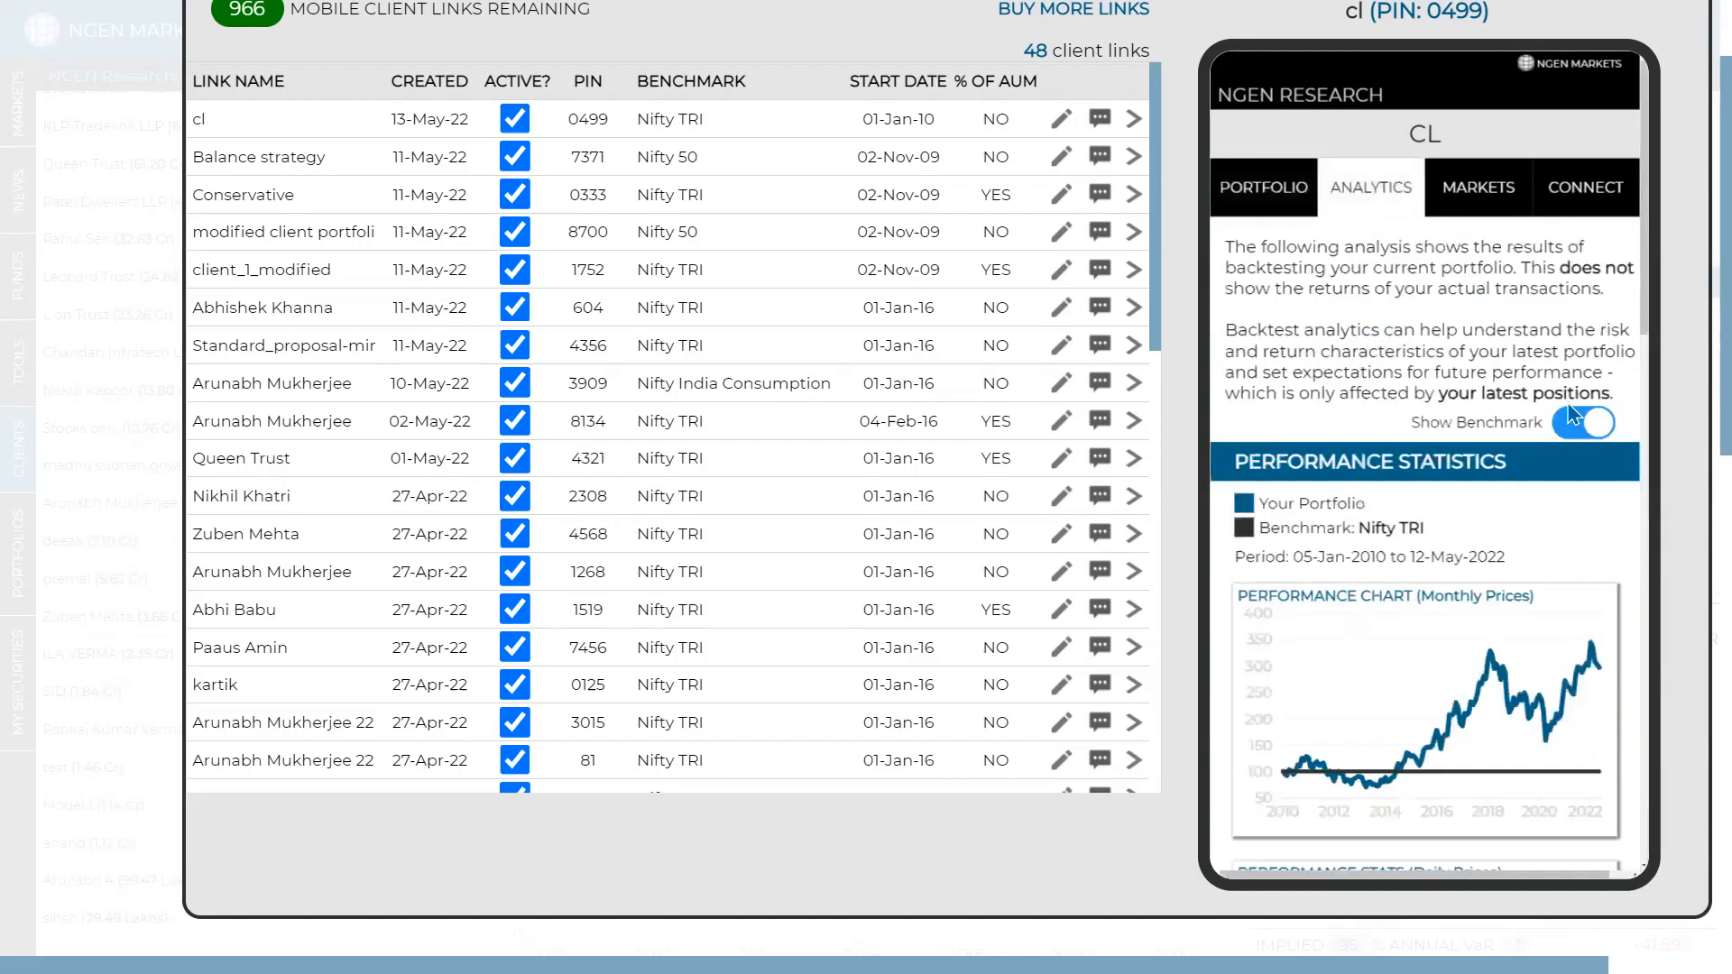
{"action": "left_click", "coordinate": [1583, 426]}
{"action": "left_click", "coordinate": [1583, 425]}
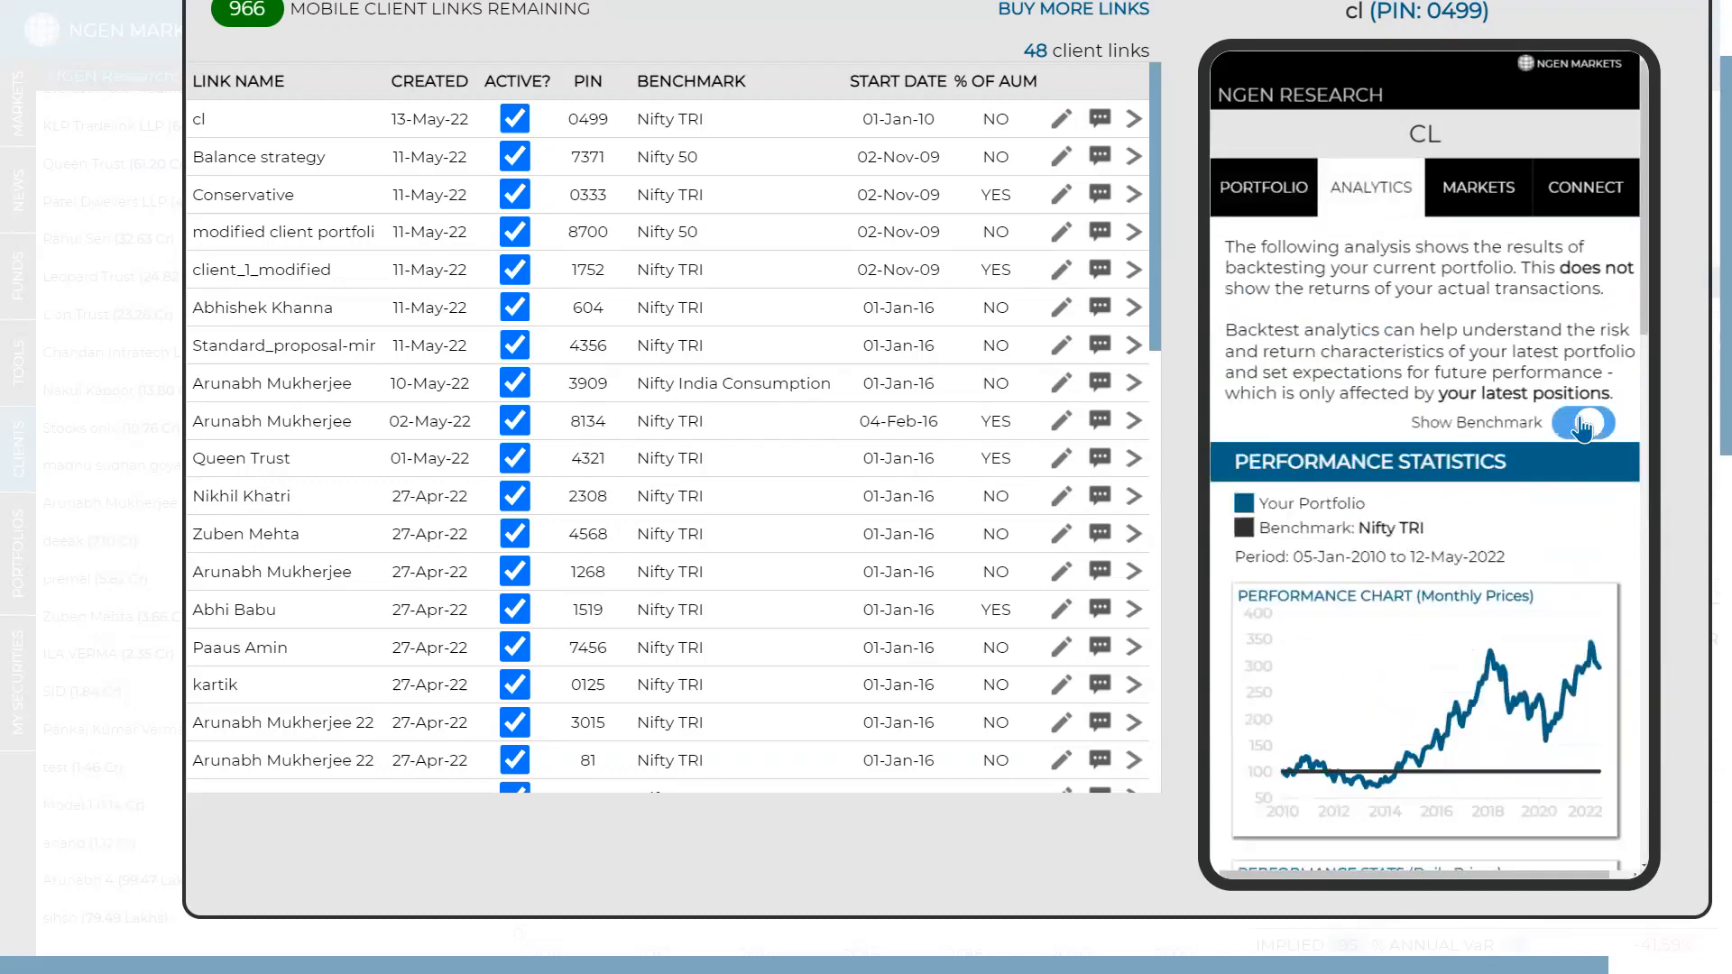
{"action": "scroll", "coordinate": [1583, 425], "scroll_direction": "down", "scroll_amount": 10}
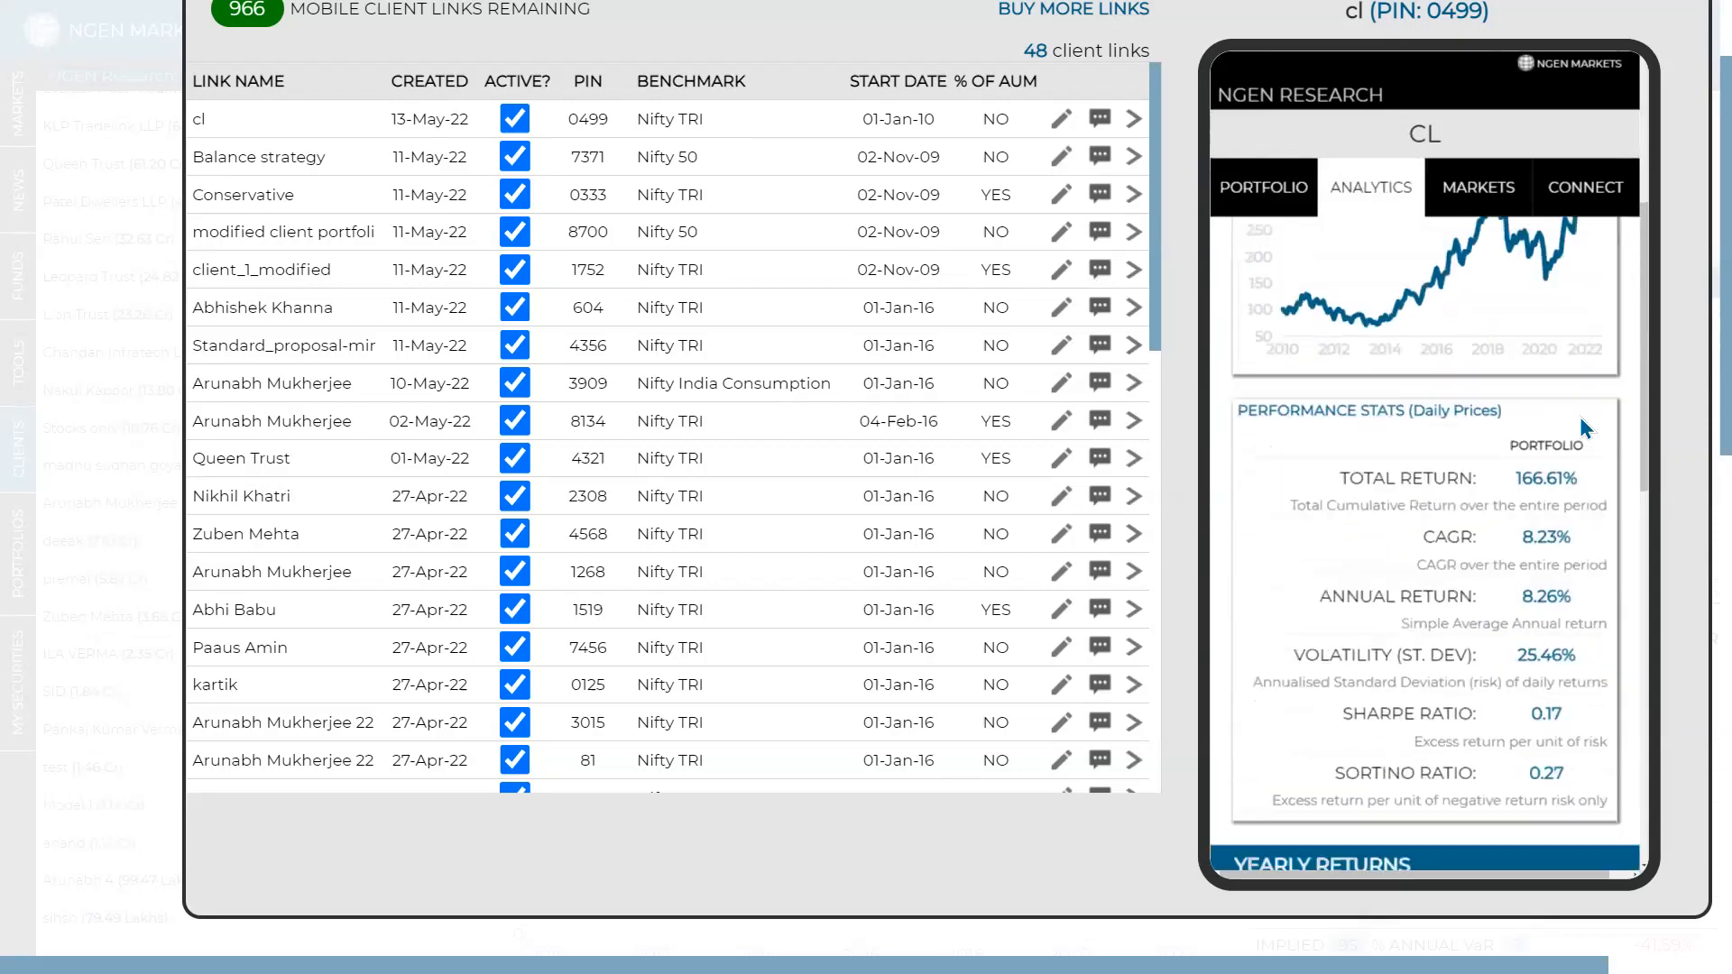
{"action": "scroll", "coordinate": [1584, 427], "scroll_direction": "down", "scroll_amount": 6}
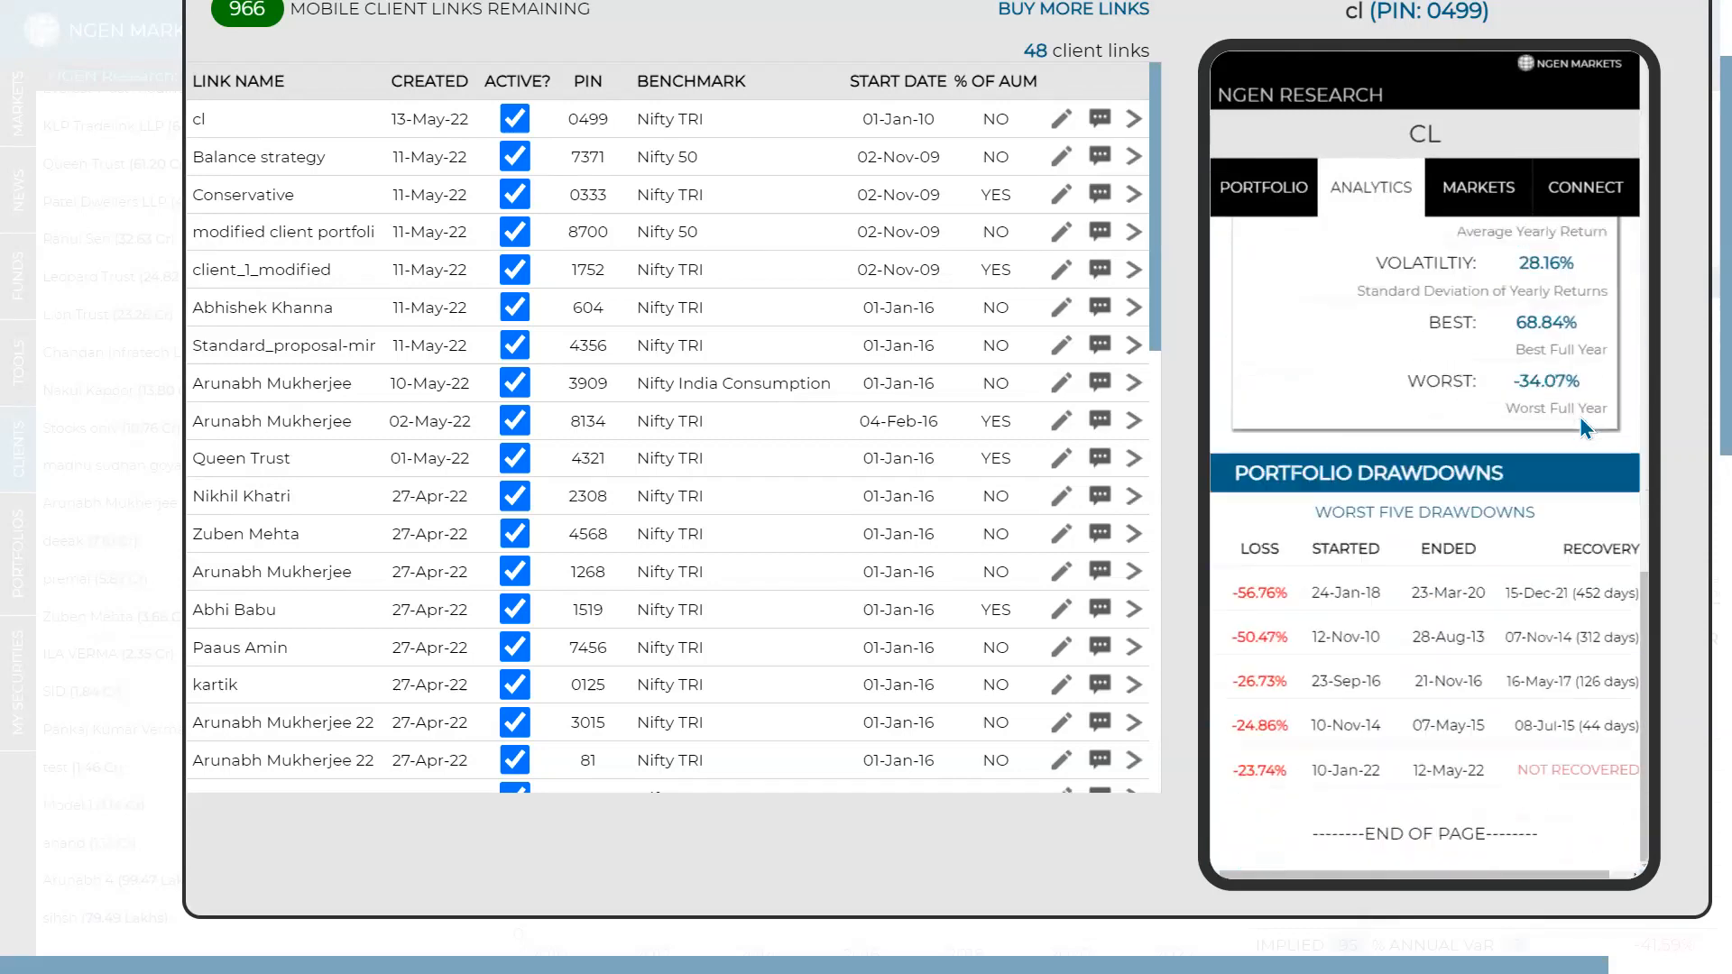
- Browse the Markets page's BSE index tables, then close the Manage Mobile Client Links window
{"action": "left_click", "coordinate": [1479, 190]}
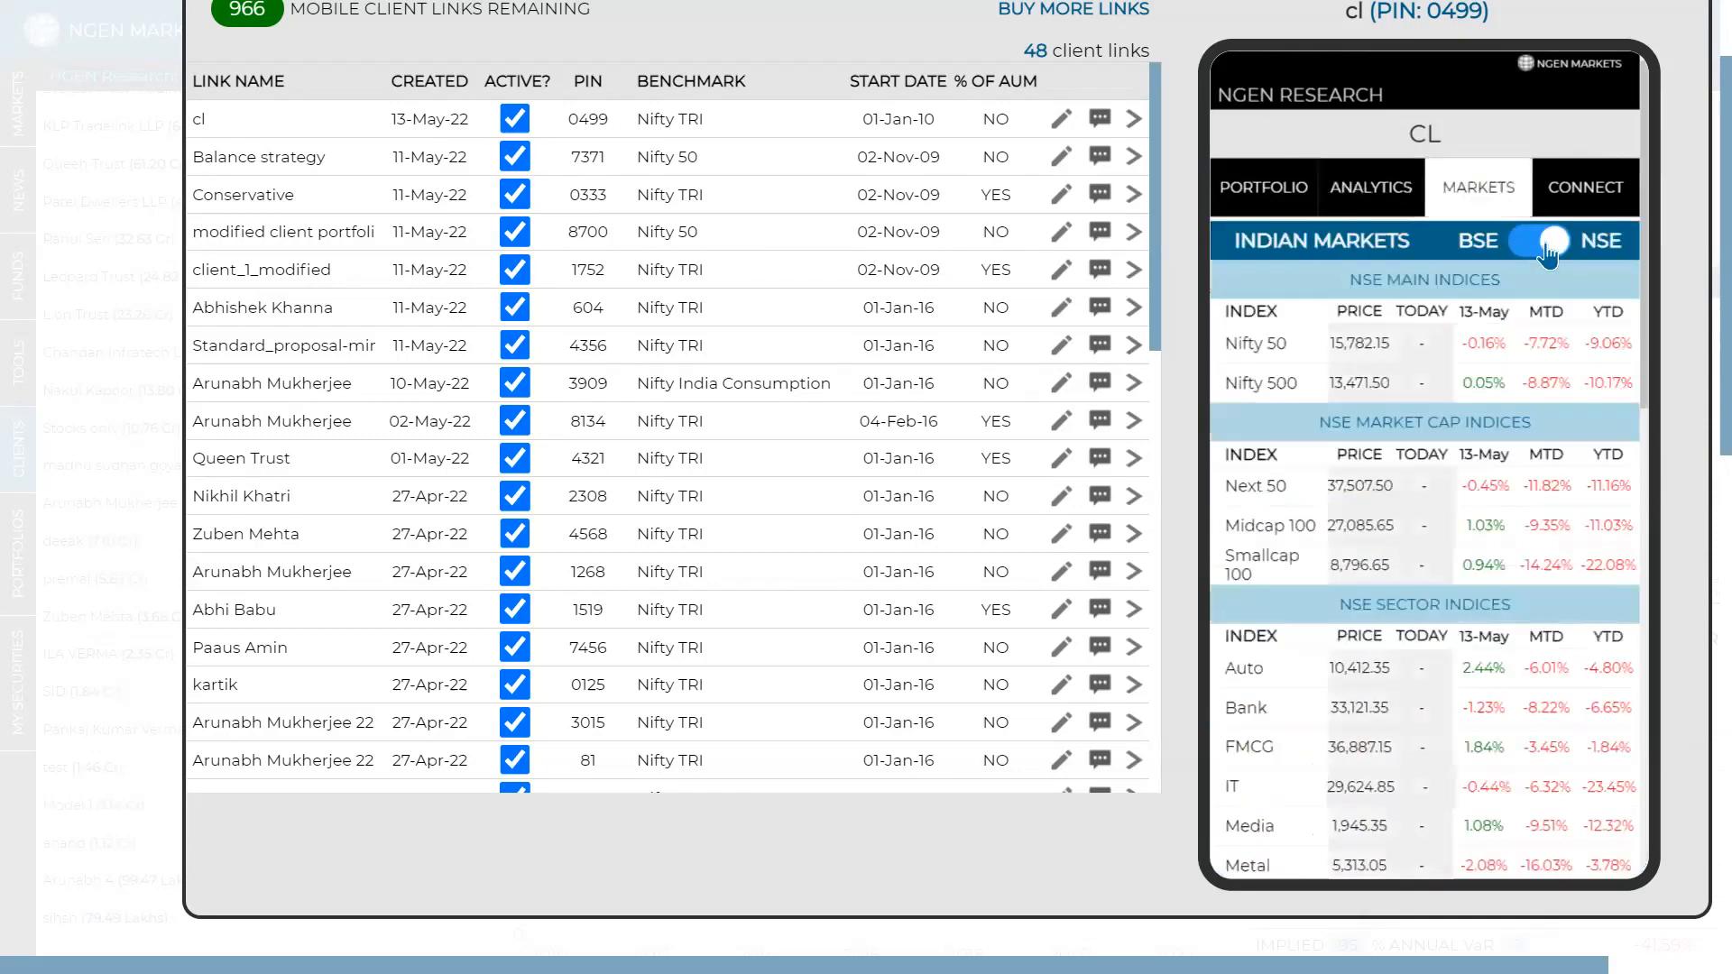
{"action": "left_click", "coordinate": [1548, 243]}
{"action": "left_click", "coordinate": [1548, 243]}
{"action": "left_click", "coordinate": [1547, 245]}
{"action": "scroll", "coordinate": [1549, 317], "scroll_direction": "down", "scroll_amount": 6}
{"action": "scroll", "coordinate": [1549, 317], "scroll_direction": "down", "scroll_amount": 3}
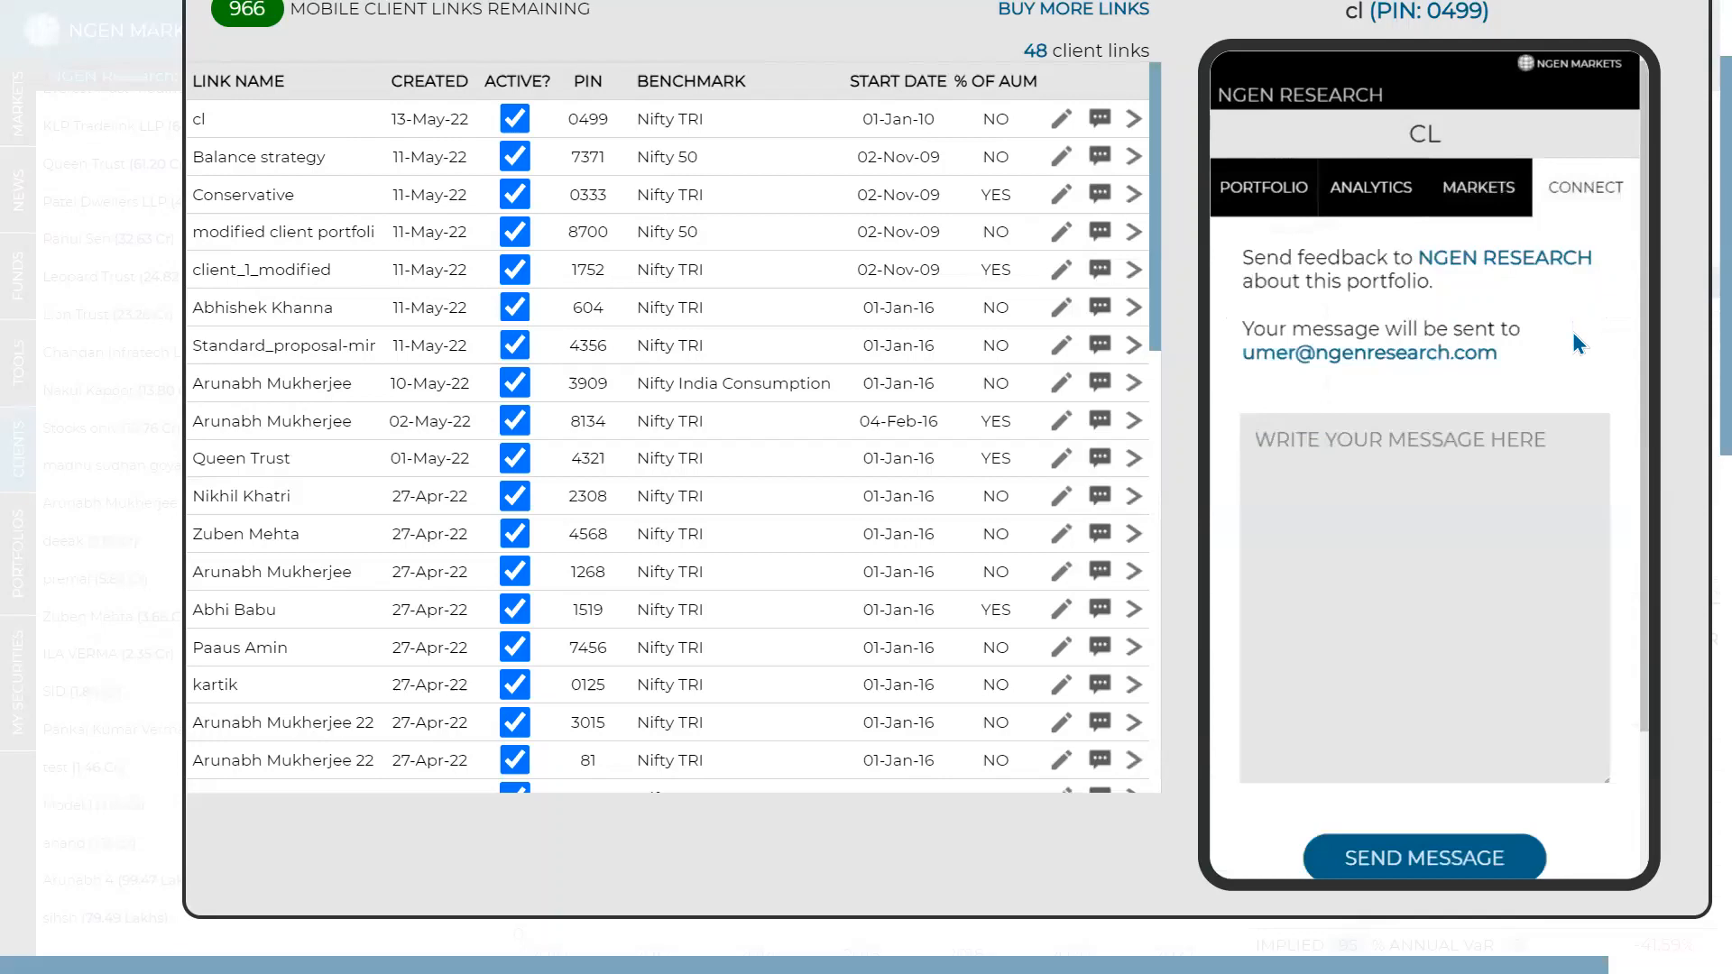
{"action": "scroll", "coordinate": [1273, 144], "scroll_direction": "up", "scroll_amount": 2}
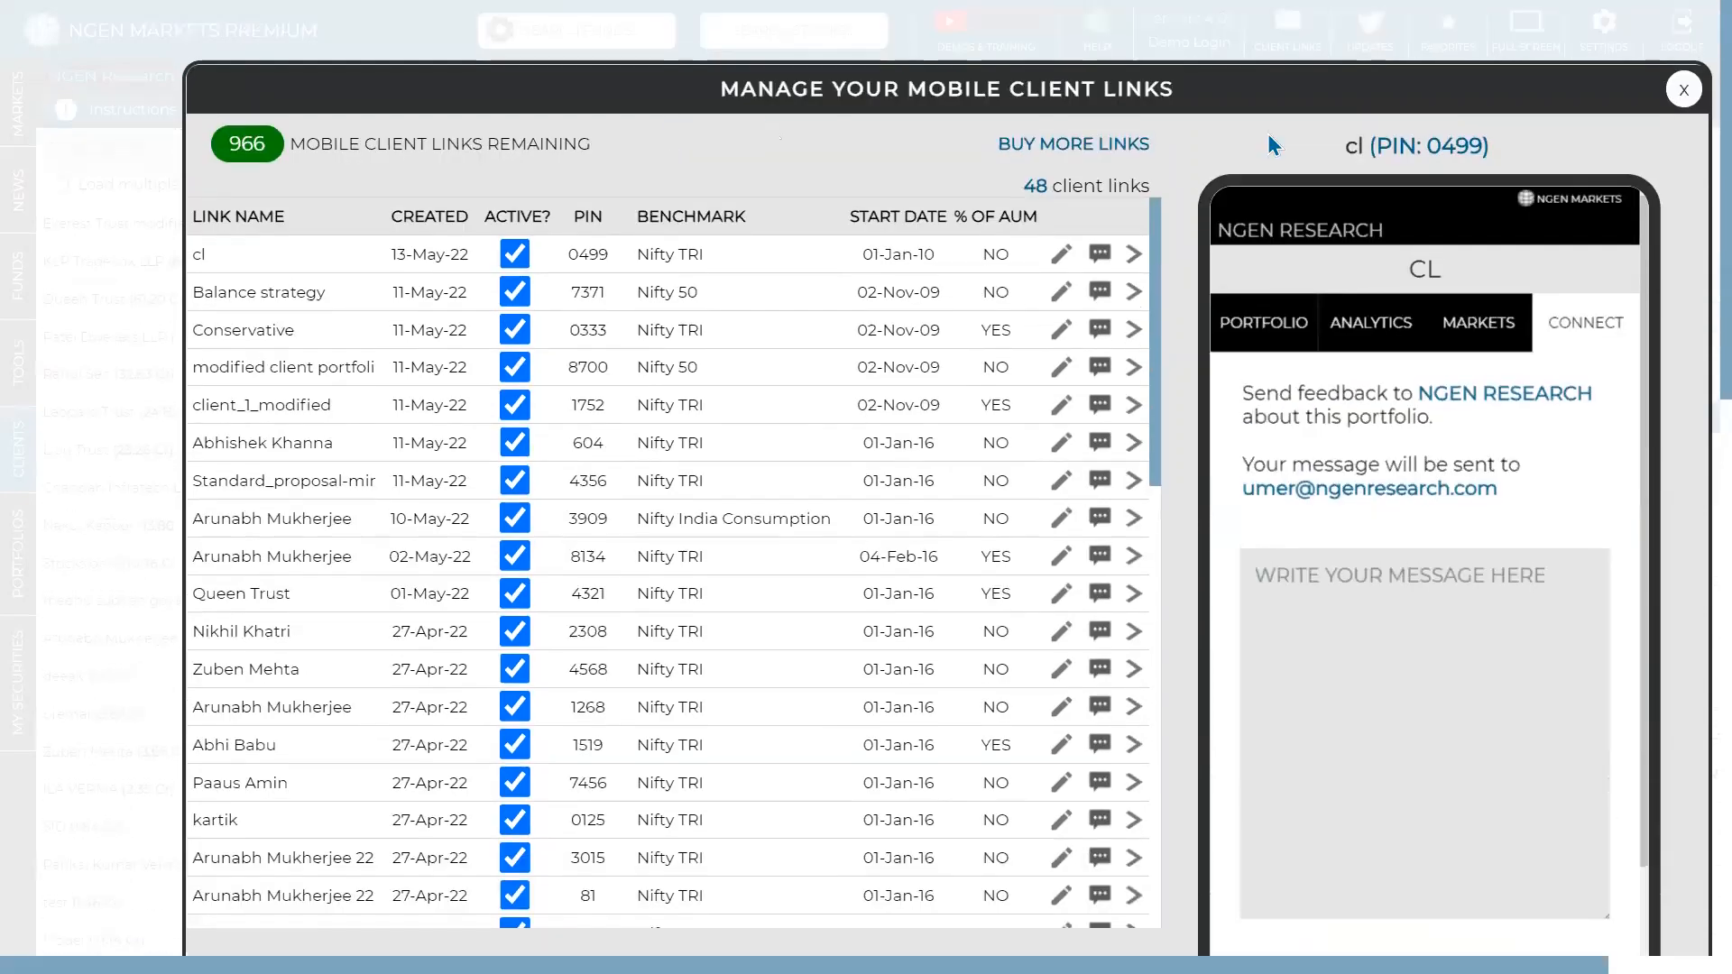
{"action": "left_click", "coordinate": [1683, 89]}
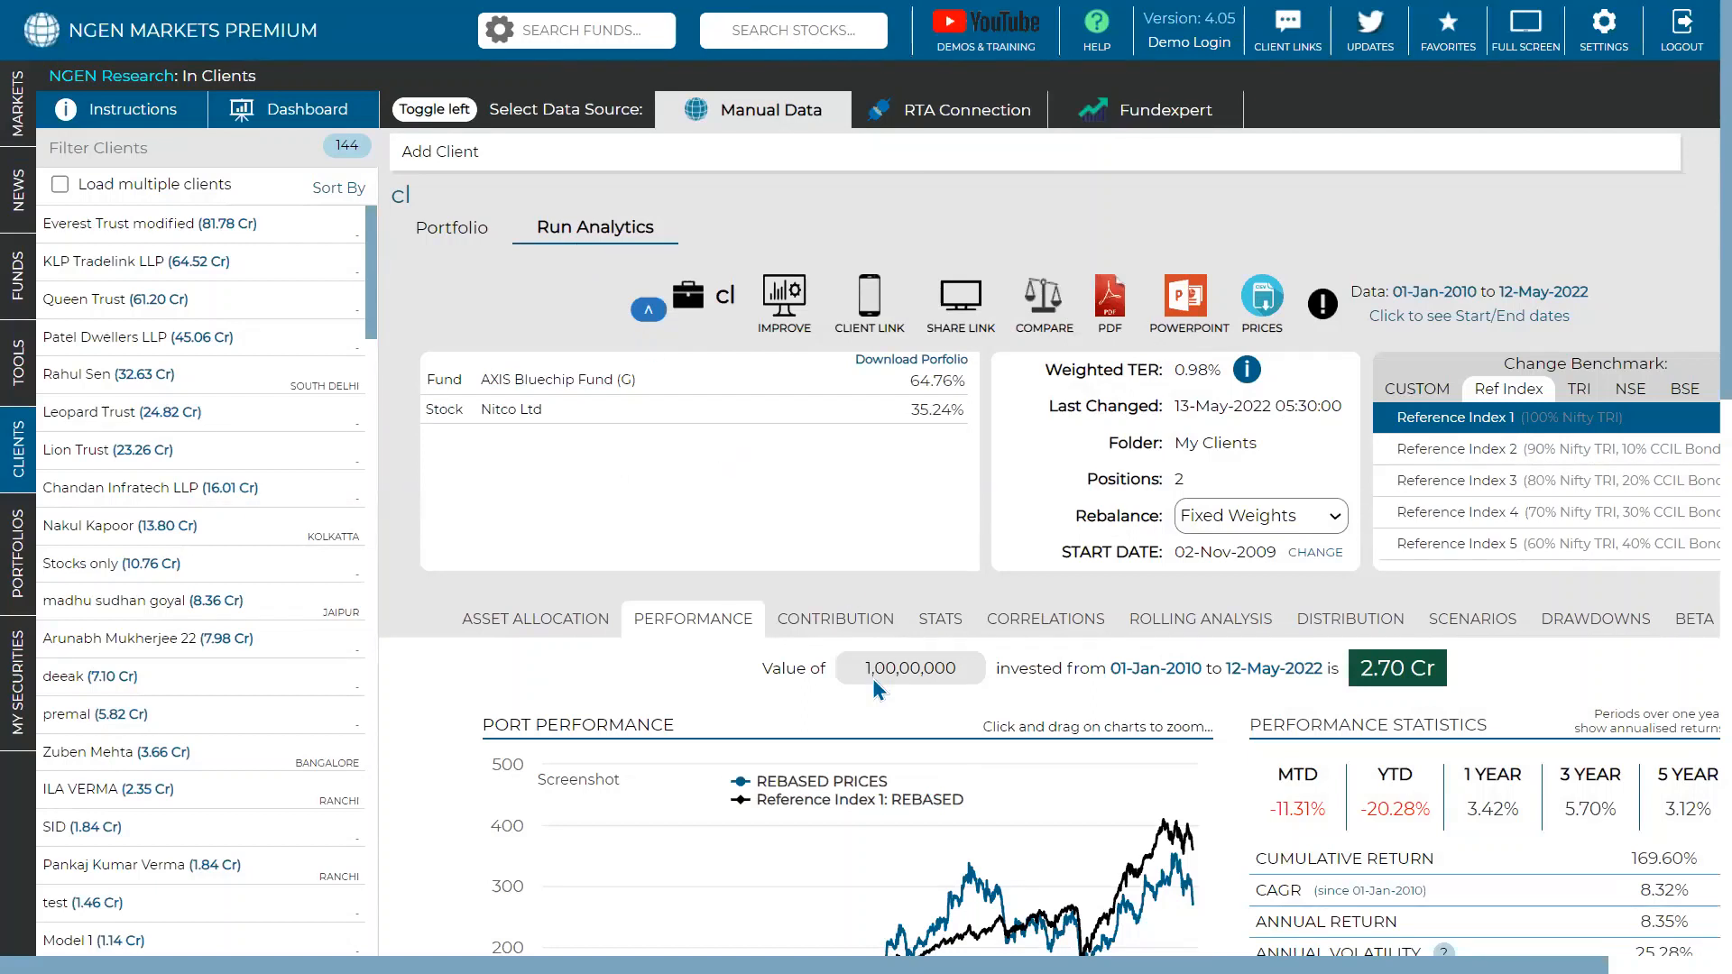
{"action": "mouse_move", "coordinate": [801, 816]}
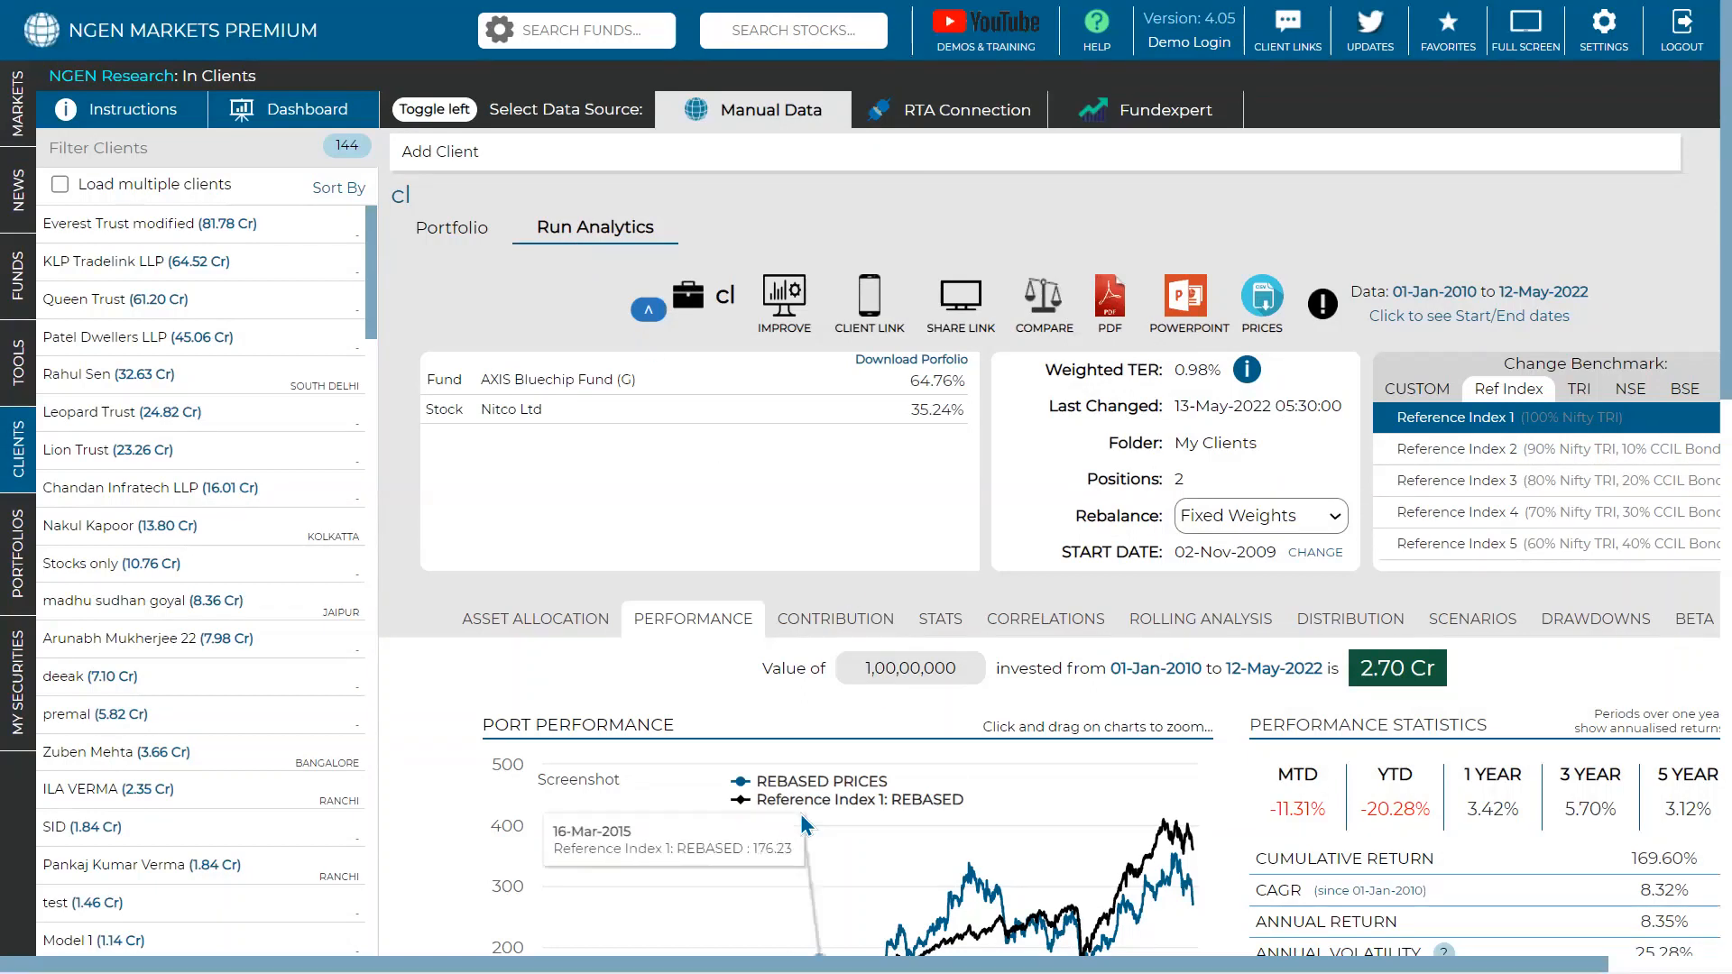